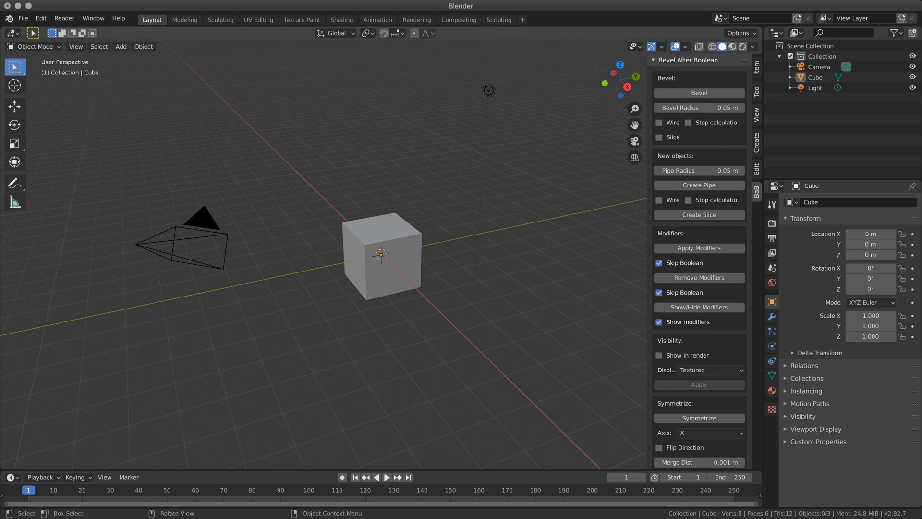
# - Try to bevel the default cube with the Bevel After Boolean add-on, using a 0.05 m radius
pyautogui.moveTo(323, 254); pyautogui.dragTo(318, 247, button='middle')
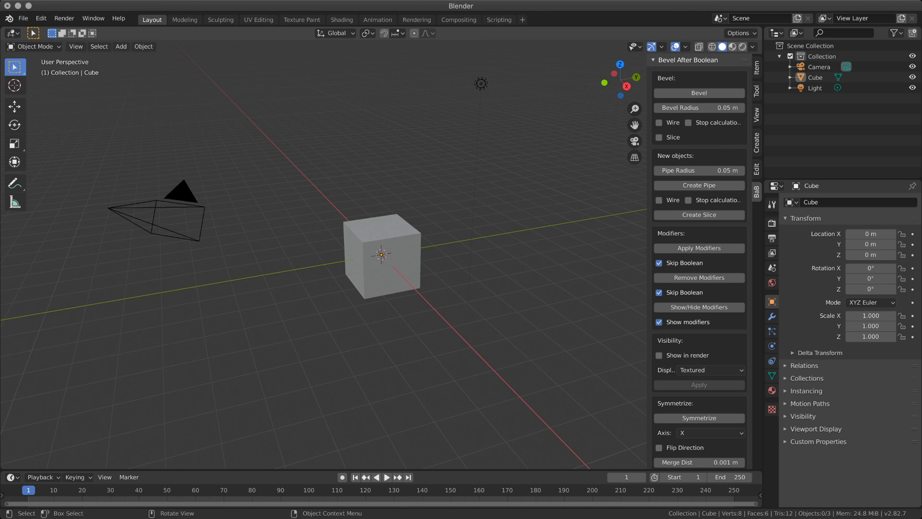
pyautogui.click(381, 254)
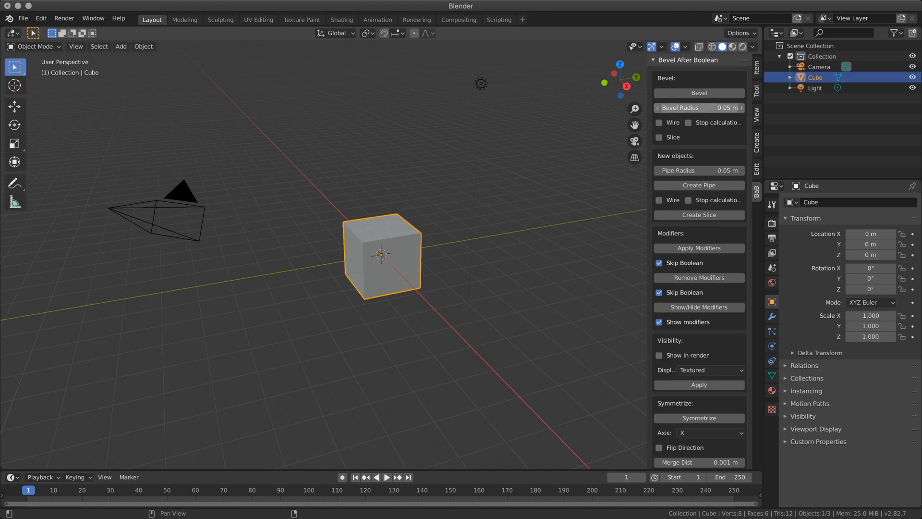
pyautogui.click(699, 93)
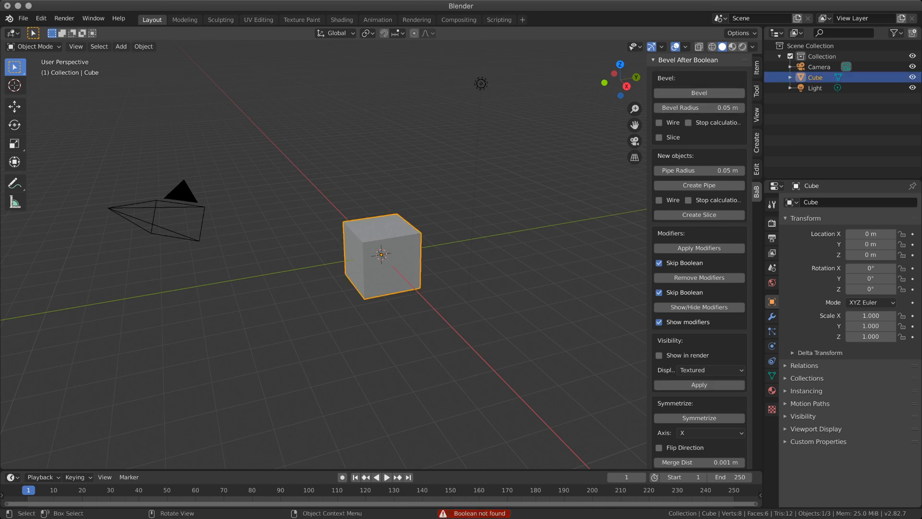
# - Examine the modifiers available for the default cube, then leave the cube deselected
pyautogui.hotkey('alt', 'a')
pyautogui.click(381, 255)
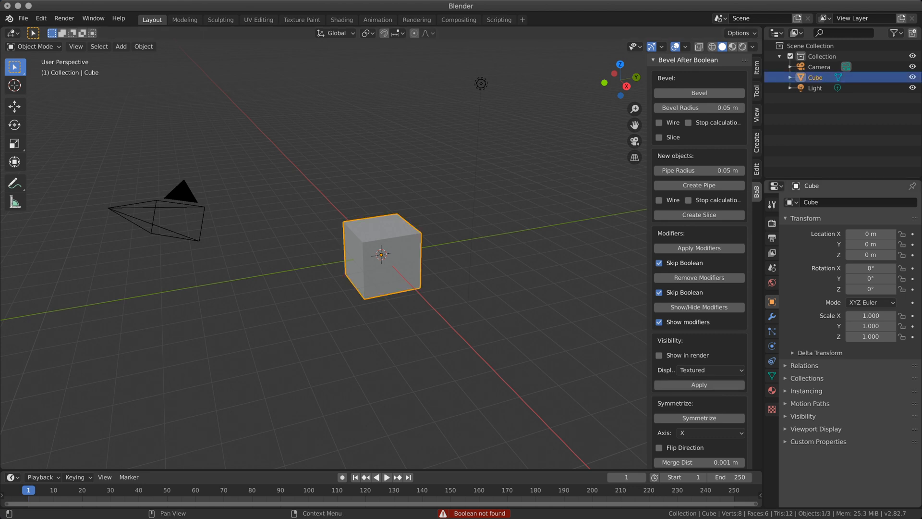
pyautogui.click(771, 316)
pyautogui.click(817, 202)
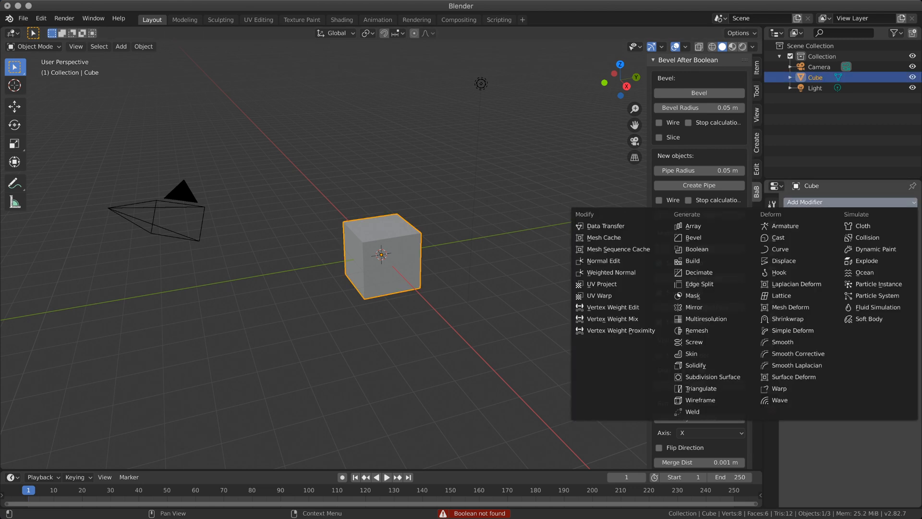
pyautogui.hotkey('alt', 'a')
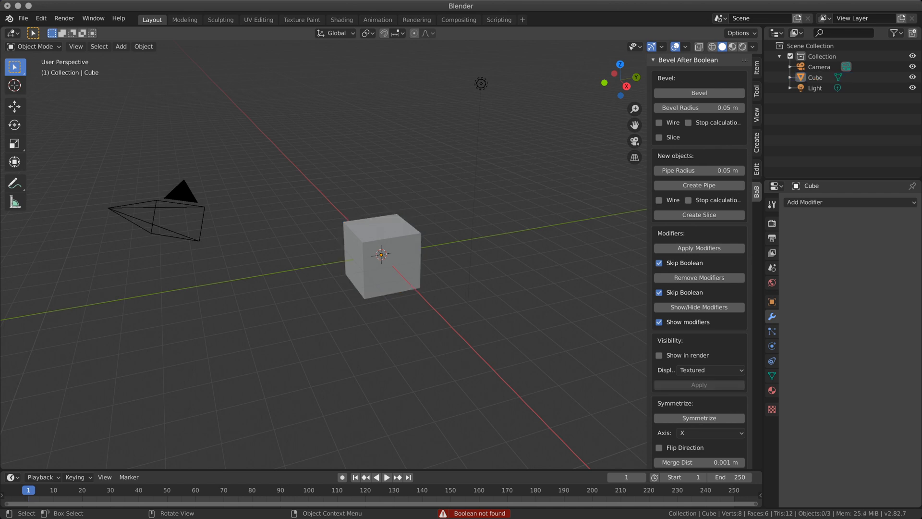
# - Add a UV sphere at the centre of the default cube, keeping its original size
pyautogui.click(144, 46)
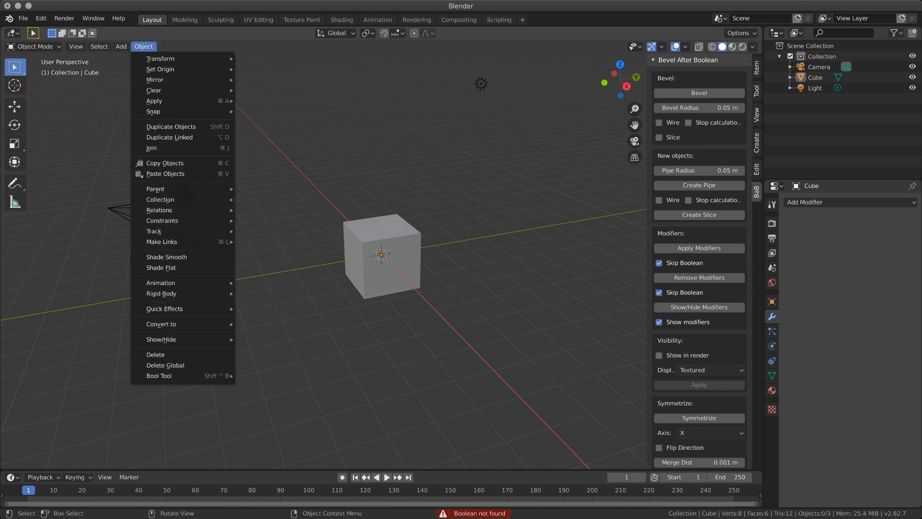
pyautogui.moveTo(121, 46)
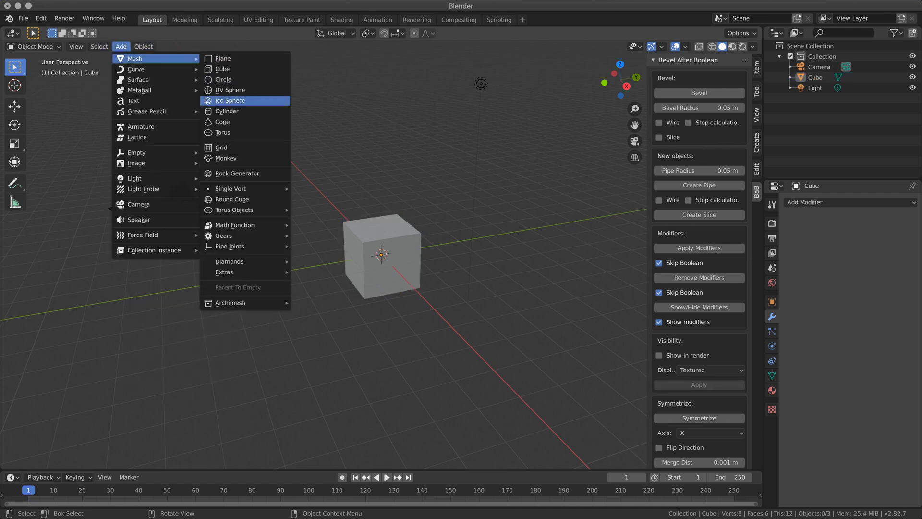
pyautogui.click(230, 89)
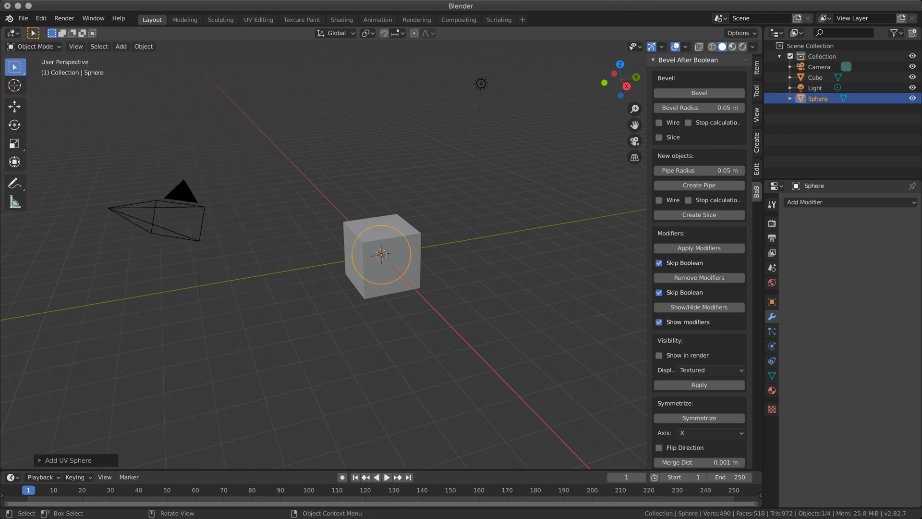
pyautogui.press('s')
pyautogui.press('Escape')
# - Scale the cube down until only its corners protrude from the sphere
pyautogui.click(403, 281)
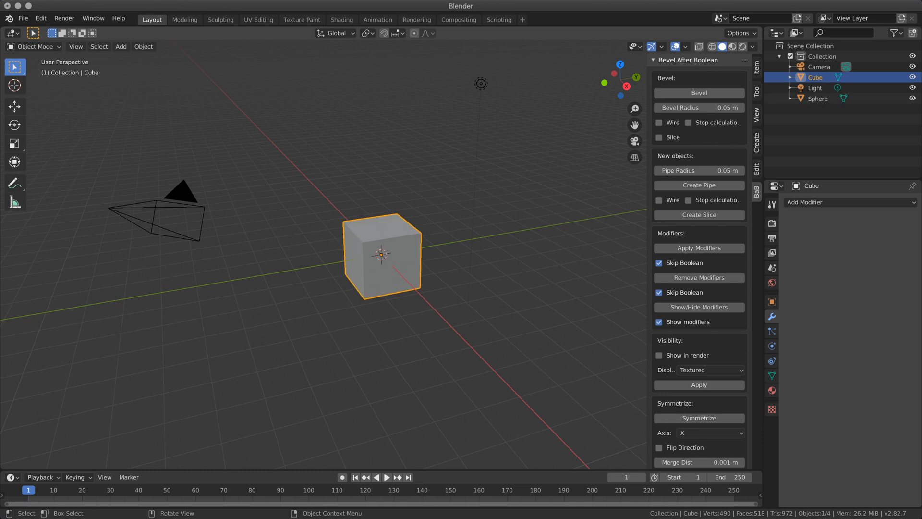
pyautogui.press('s')
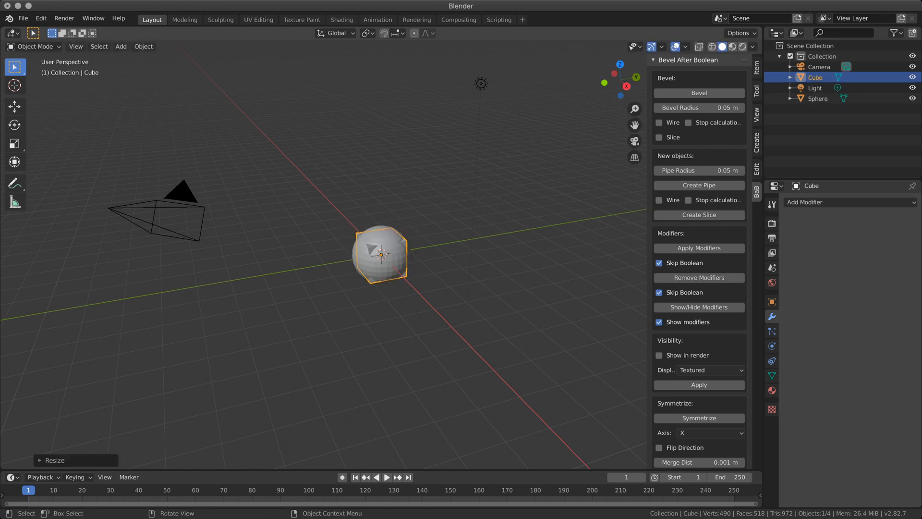
pyautogui.press('Return')
pyautogui.scroll(6, 380, 255)
# - Apply Shade Smooth to the UV sphere
pyautogui.click(378, 253)
pyautogui.rightClick(378, 253)
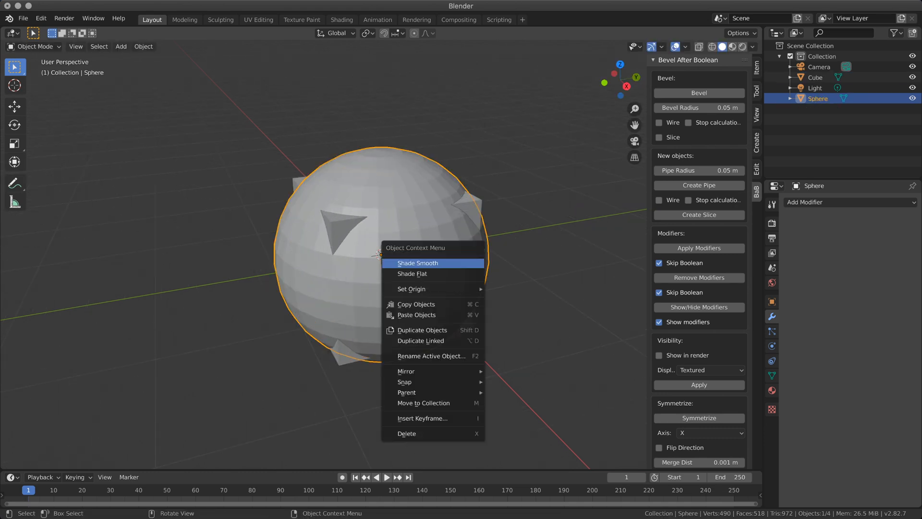
pyautogui.click(406, 263)
pyautogui.hotkey('alt', 'a')
pyautogui.click(344, 226)
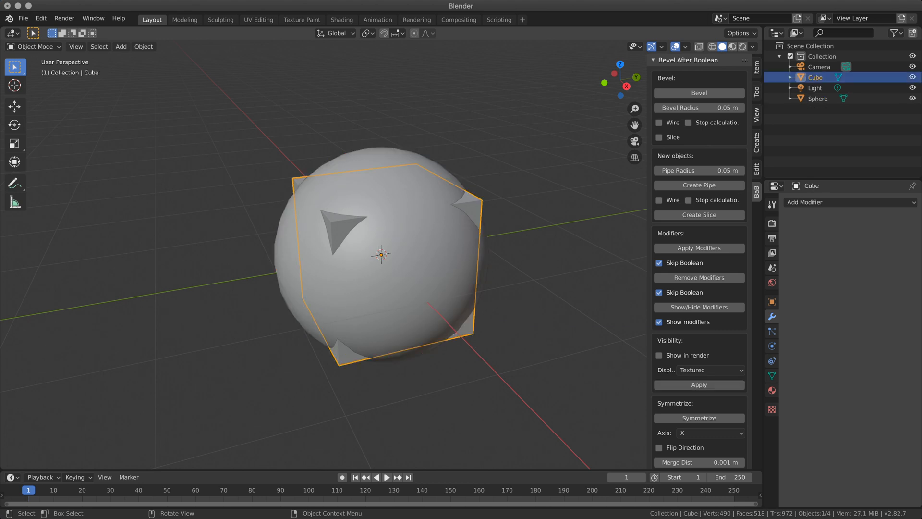
# - Add a Boolean modifier to the sphere, using the Difference operation with Cube as the target object
pyautogui.click(406, 263)
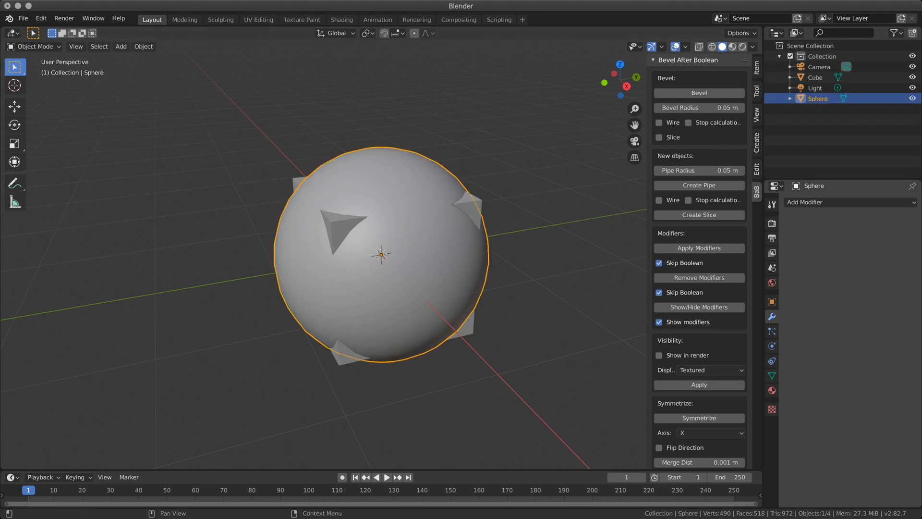
pyautogui.click(850, 203)
pyautogui.click(697, 248)
pyautogui.click(909, 260)
pyautogui.click(336, 211)
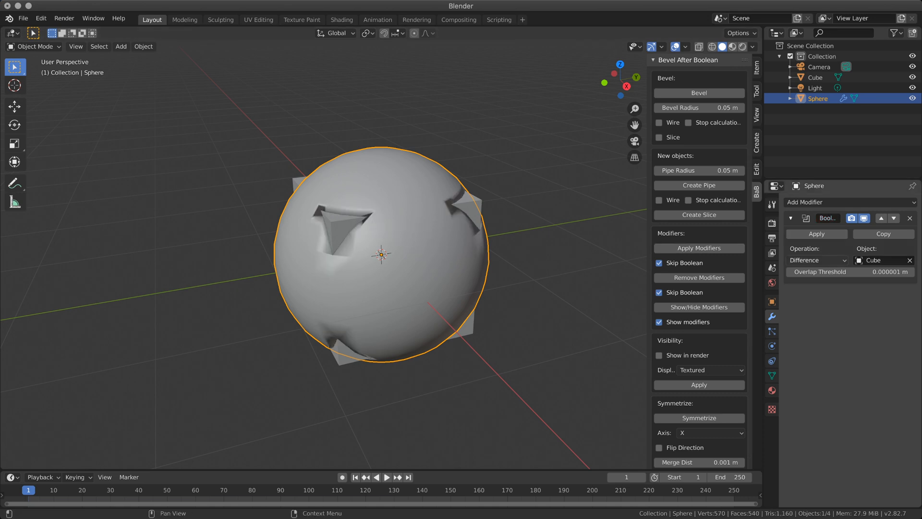
# - Hide the cube in the viewport and inspect the corner cuts around the sphere
pyautogui.click(912, 77)
pyautogui.moveTo(381, 254); pyautogui.dragTo(413, 242, button='middle')
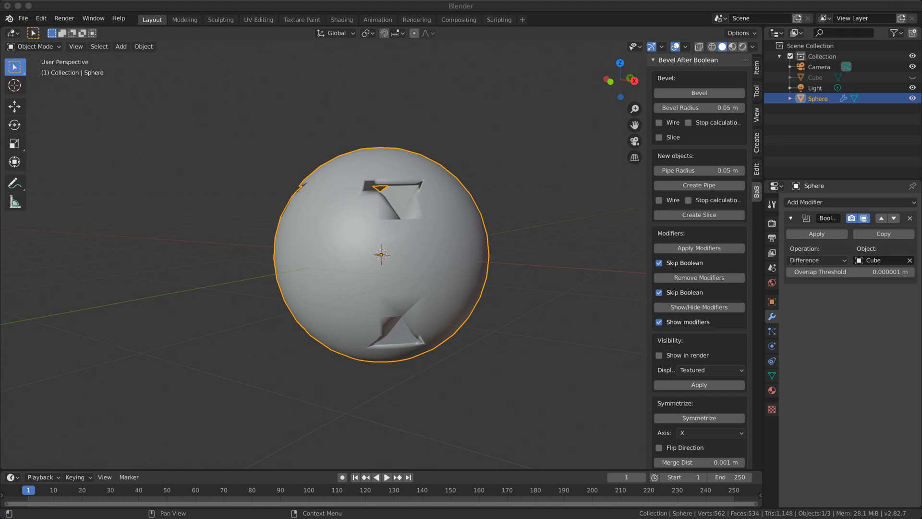
pyautogui.moveTo(381, 254); pyautogui.dragTo(264, 288, button='middle')
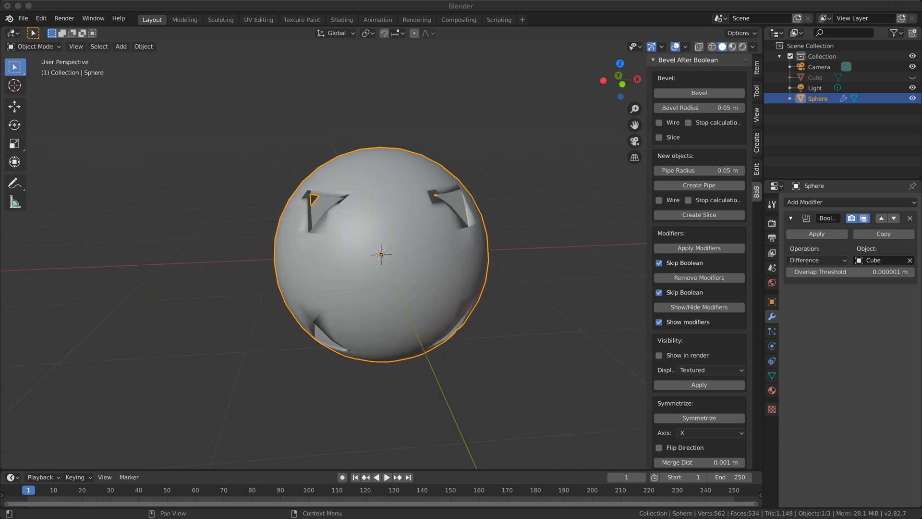
pyautogui.moveTo(264, 288); pyautogui.dragTo(248, 300, button='middle')
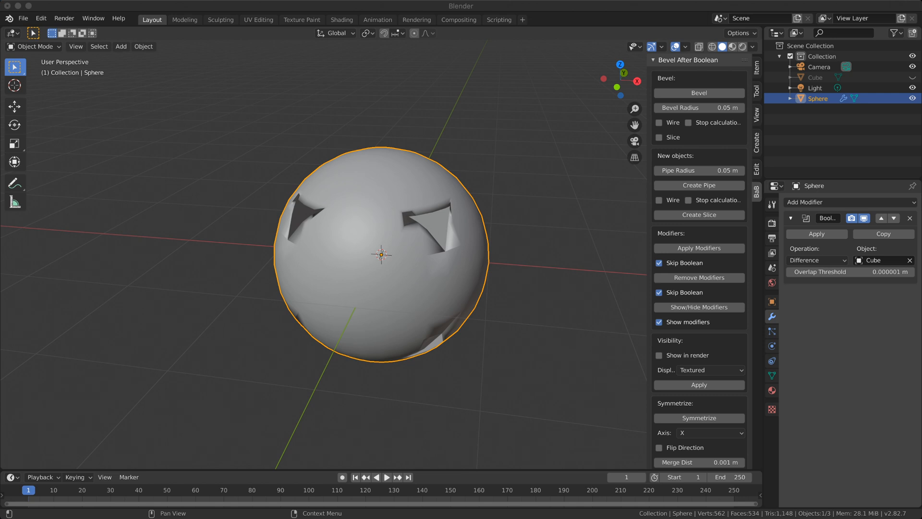
# - Bevel the sphere's boolean cuts with a 0.05 m radius and inspect the corners
pyautogui.click(699, 93)
pyautogui.moveTo(336, 269); pyautogui.dragTo(452, 242, button='middle')
pyautogui.scroll(6, 398, 260)
pyautogui.scroll(-3, 399, 260)
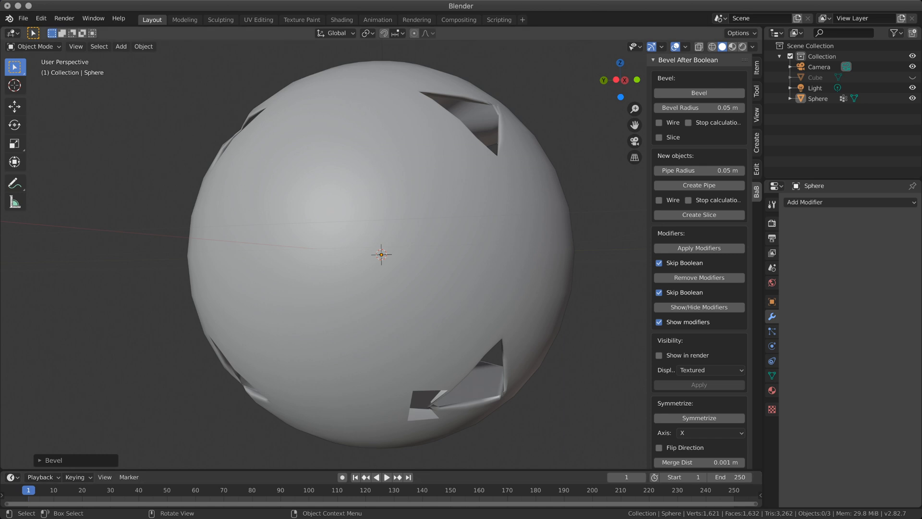
# - Reduce the bevel radius to 0.01 m in the operation settings, then undo the sphere's bevel
pyautogui.click(53, 460)
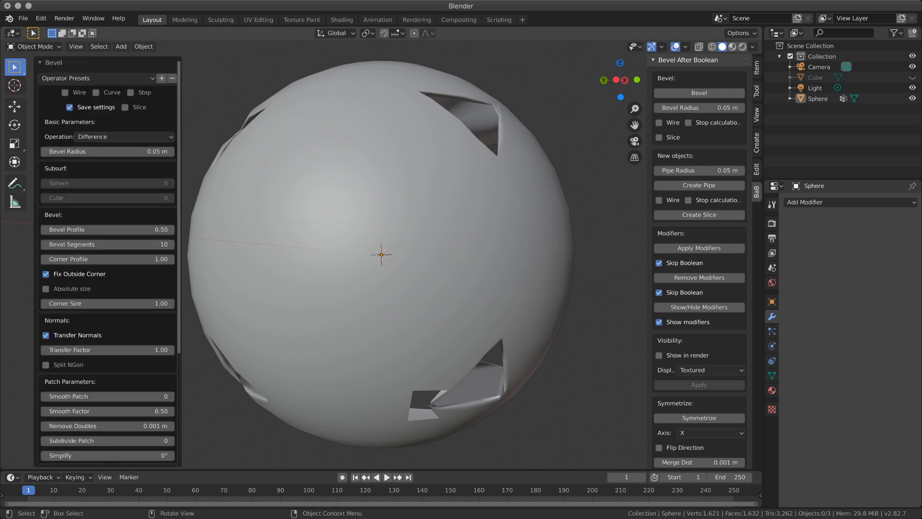
pyautogui.moveTo(108, 151); pyautogui.dragTo(140, 151)
pyautogui.moveTo(432, 288); pyautogui.dragTo(451, 298, button='middle')
pyautogui.scroll(-3, 381, 255)
pyautogui.hotkey('ctrl', 'z')
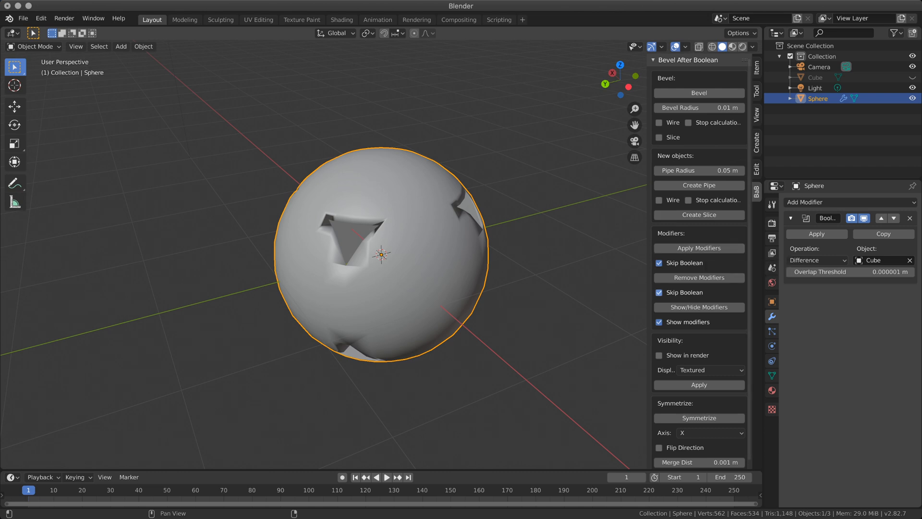
pyautogui.scroll(-1, 699, 380)
pyautogui.scroll(1, 699, 260)
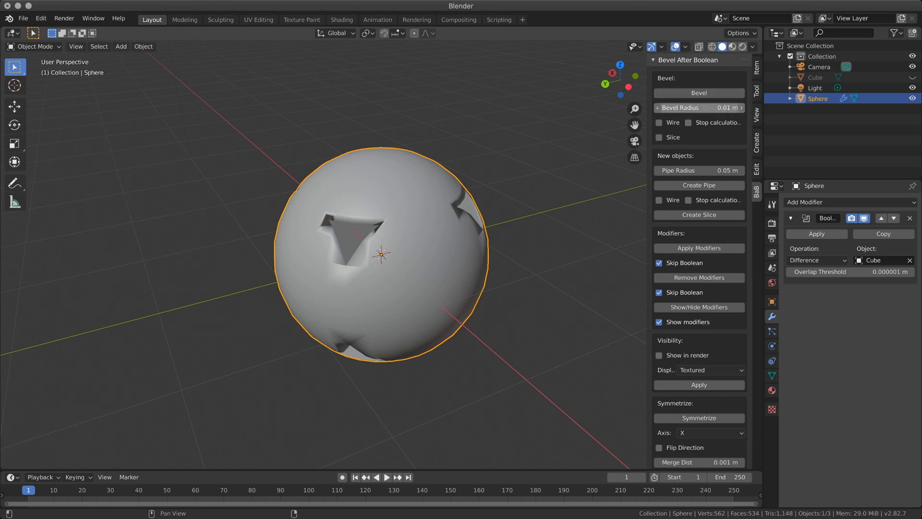
# - Set the bevel radius to 0.2 m, try to bevel the sphere's boolean cuts and inspect the geometry
pyautogui.click(700, 107)
pyautogui.write('0.2')
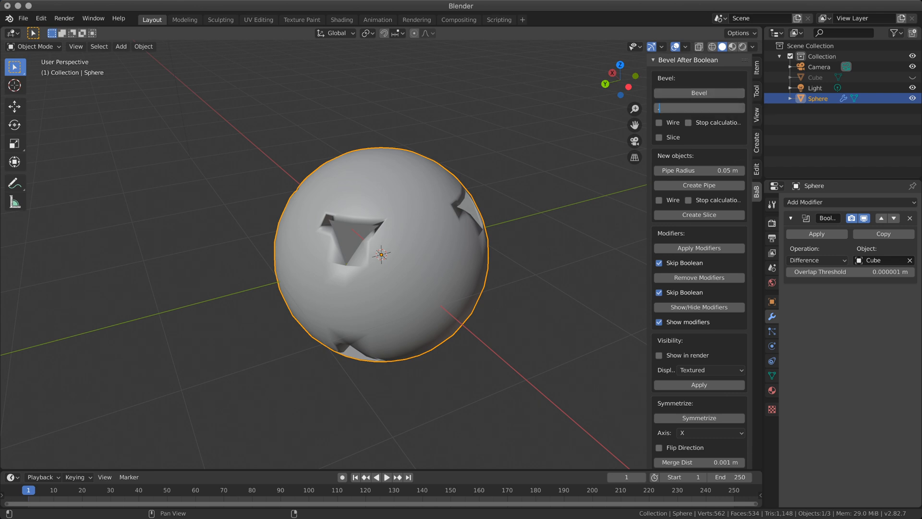
pyautogui.press('Return')
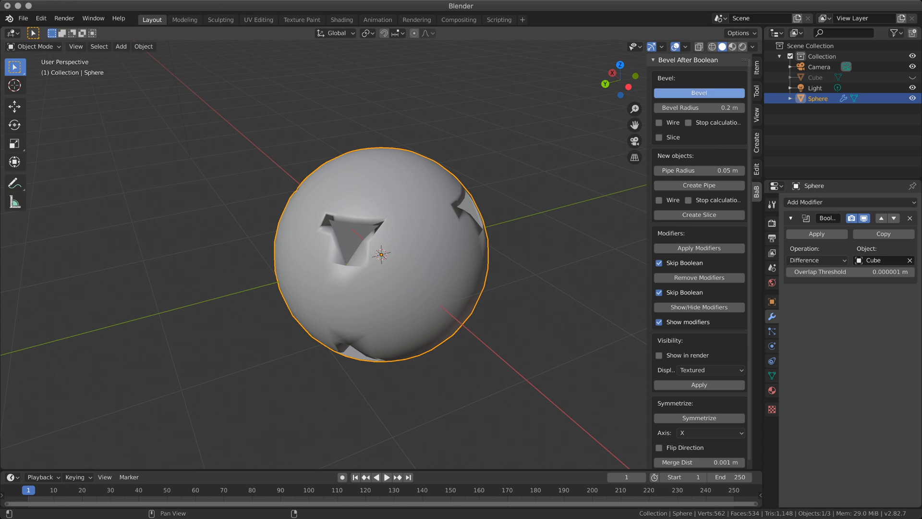
pyautogui.click(699, 93)
pyautogui.moveTo(384, 254); pyautogui.dragTo(437, 300, button='middle')
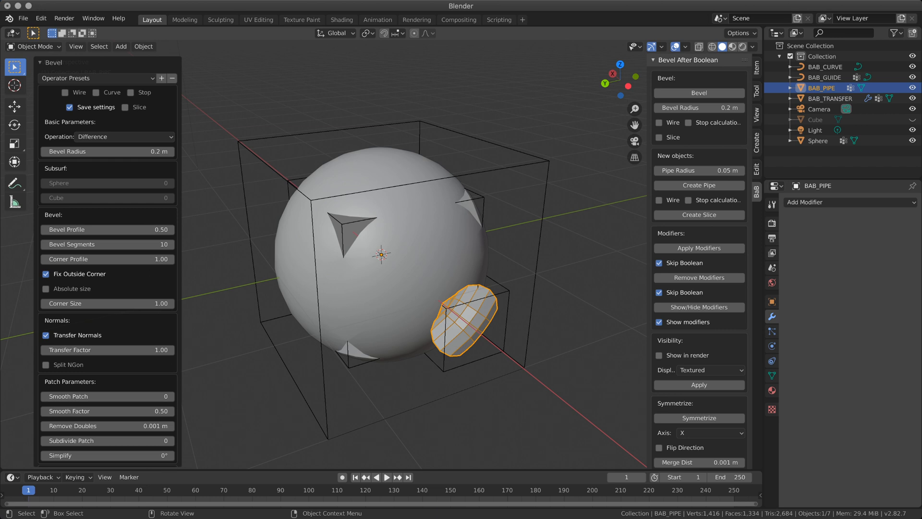
pyautogui.press('shift')
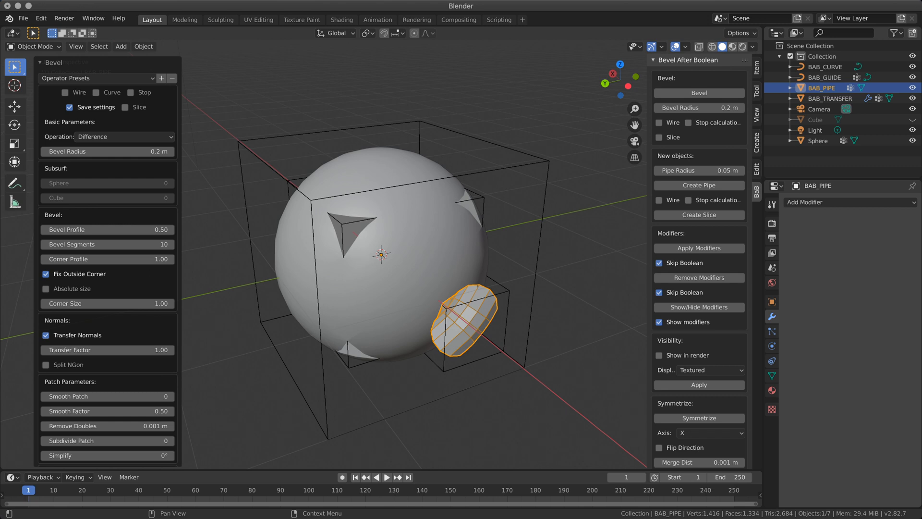
pyautogui.moveTo(381, 254); pyautogui.dragTo(343, 254, button='middle')
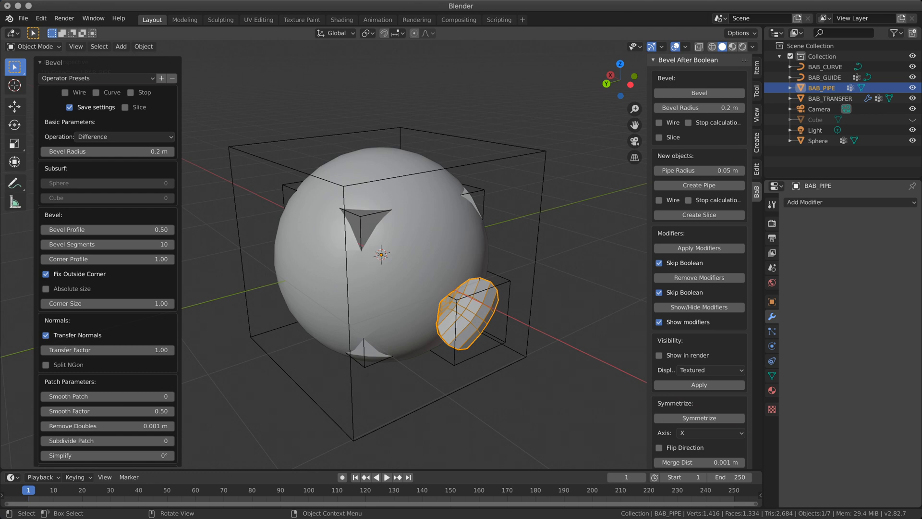
# - Delete the leftover BAB_PIPE object and the sphere, then select BAB_CURVE
pyautogui.moveTo(344, 254); pyautogui.dragTo(315, 301, button='middle')
pyautogui.press('x')
pyautogui.click(585, 296)
pyautogui.click(432, 269)
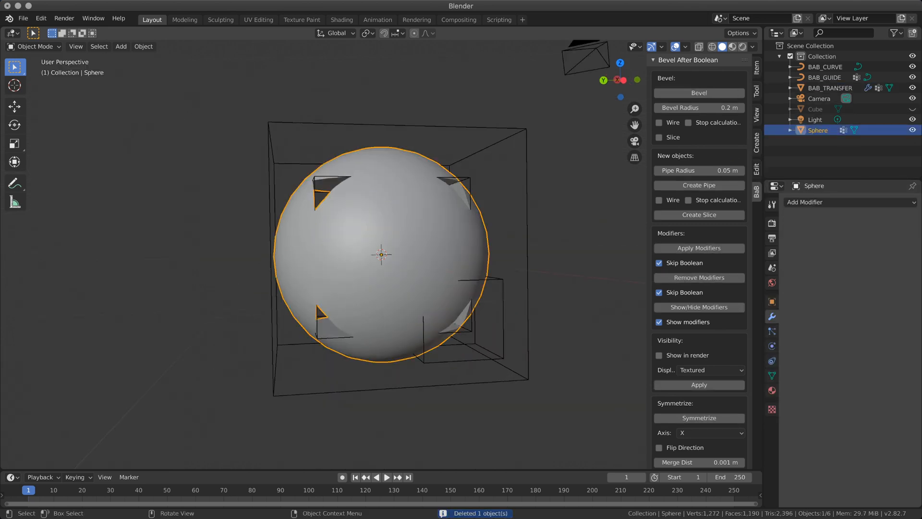
pyautogui.press('x')
pyautogui.click(452, 296)
pyautogui.click(845, 110)
pyautogui.rightClick(845, 110)
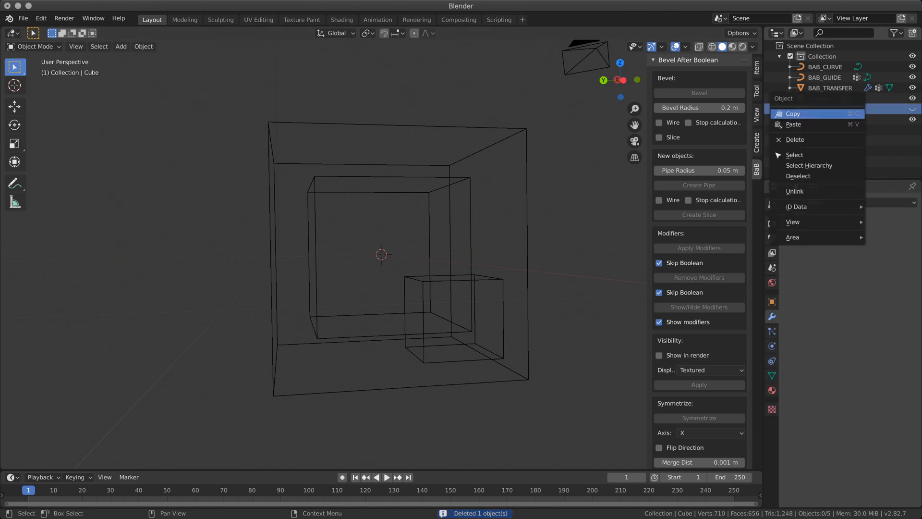
pyautogui.click(825, 67)
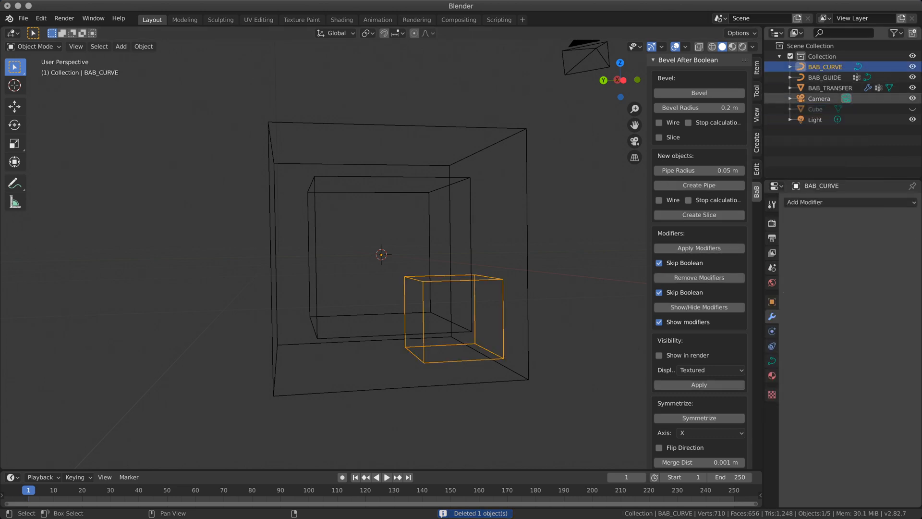
# - Start a new file from the General template, discarding the current scene
pyautogui.click(23, 19)
pyautogui.moveTo(37, 29)
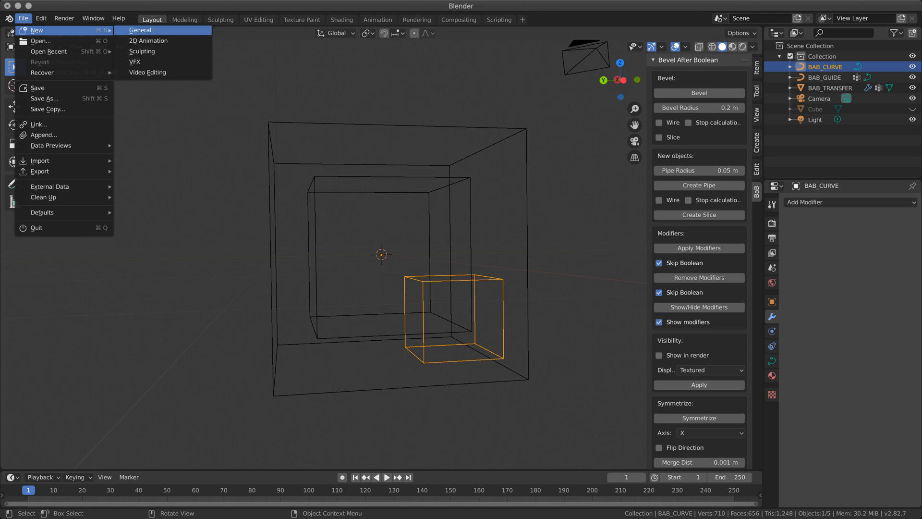
pyautogui.click(140, 30)
pyautogui.click(365, 276)
pyautogui.scroll(4, 381, 255)
pyautogui.moveTo(381, 255); pyautogui.dragTo(394, 242, button='middle')
pyautogui.scroll(1, 381, 254)
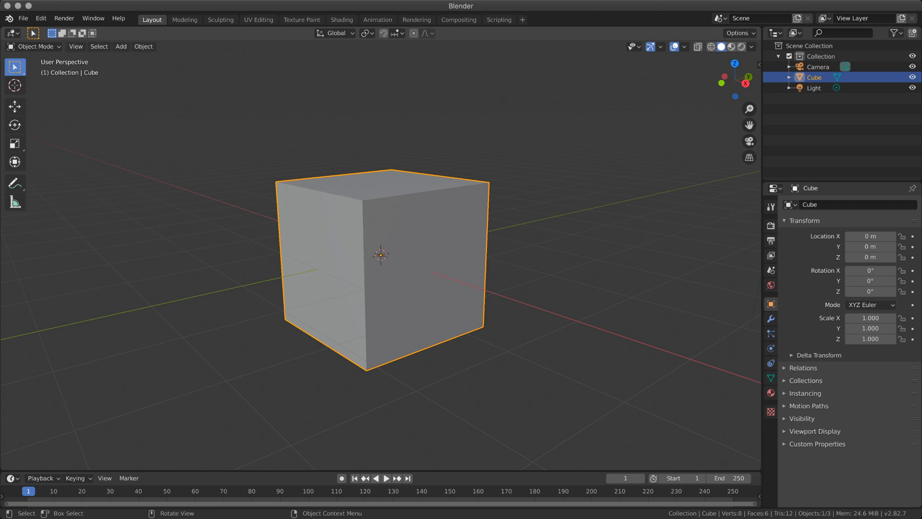
pyautogui.moveTo(394, 242); pyautogui.dragTo(401, 260, button='middle')
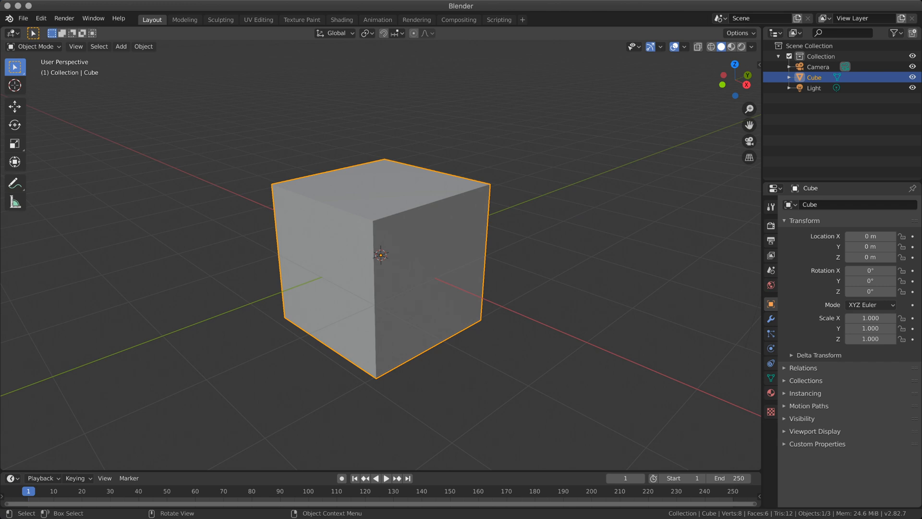
pyautogui.moveTo(401, 260); pyautogui.dragTo(401, 249, button='middle')
# - Open the recent file geometry example.blend
pyautogui.click(23, 18)
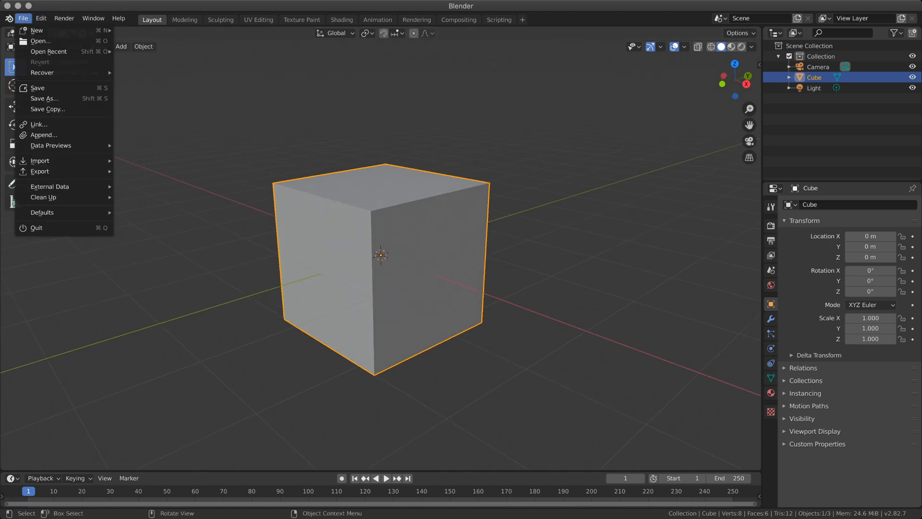
pyautogui.moveTo(48, 52)
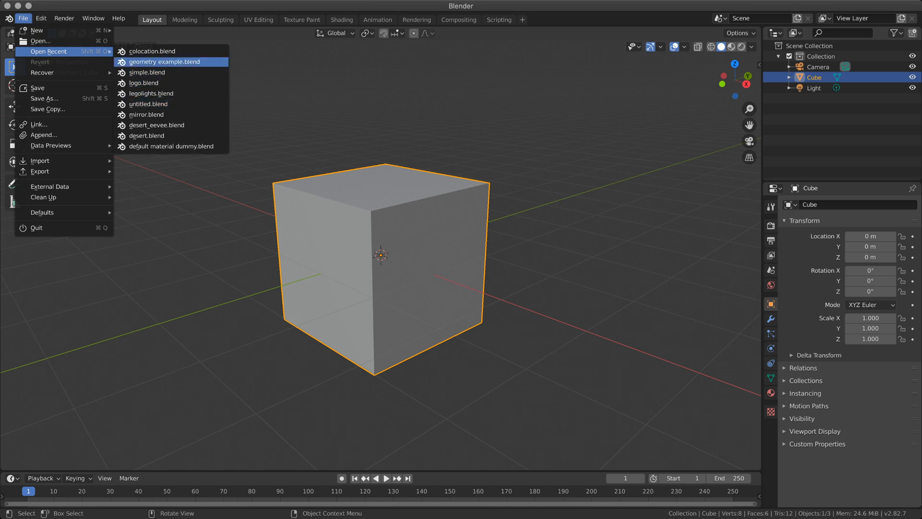
pyautogui.click(165, 61)
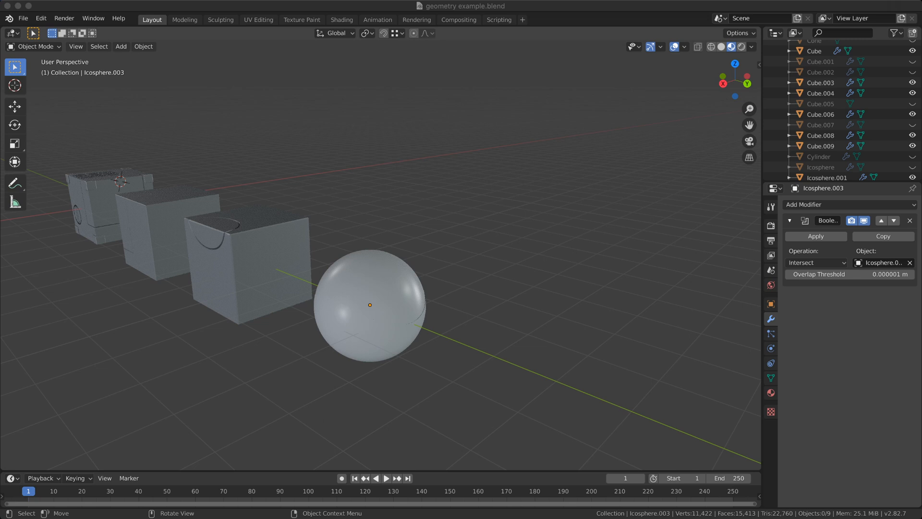
# - Examine the detailed cube and the neighbouring sliced cube, including a close-up of the bevelled groove
pyautogui.moveTo(380, 269); pyautogui.dragTo(453, 259, button='middle')
pyautogui.keyDown('shift'); pyautogui.moveTo(336, 288); pyautogui.dragTo(645, 237, button='middle'); pyautogui.keyUp('shift')
pyautogui.keyDown('shift'); pyautogui.moveTo(337, 264); pyautogui.dragTo(631, 254, button='middle'); pyautogui.keyUp('shift')
pyautogui.moveTo(432, 269); pyautogui.dragTo(442, 231, button='middle')
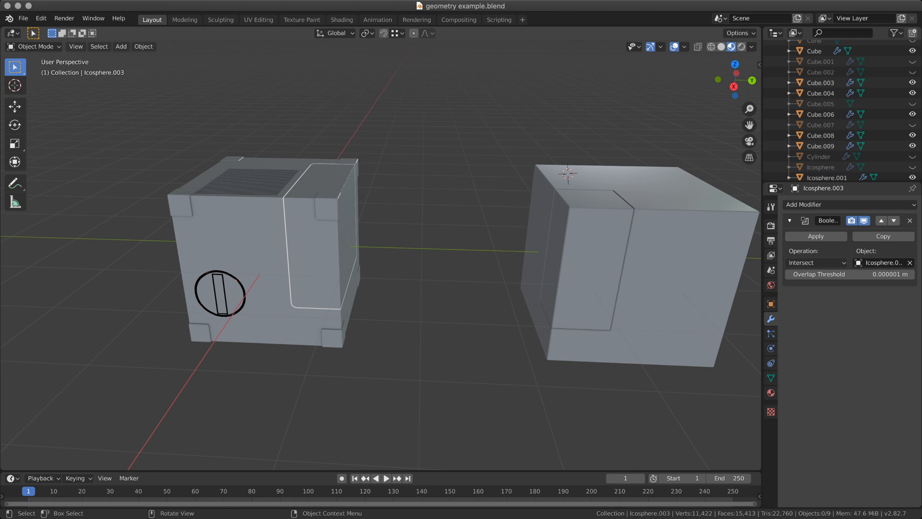
pyautogui.keyDown('shift'); pyautogui.moveTo(442, 231); pyautogui.dragTo(254, 212, button='middle'); pyautogui.keyUp('shift')
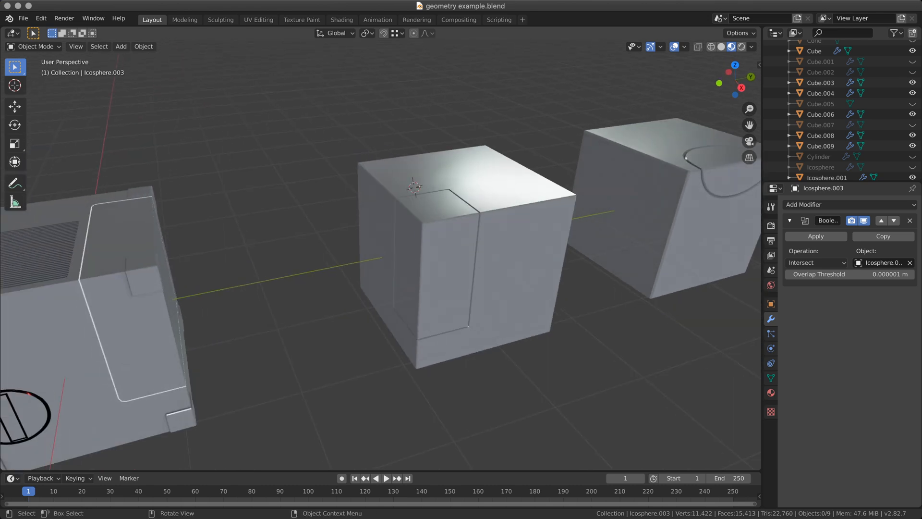
pyautogui.scroll(8, 380, 255)
pyautogui.keyDown('shift'); pyautogui.moveTo(380, 255); pyautogui.dragTo(144, 254, button='middle'); pyautogui.keyUp('shift')
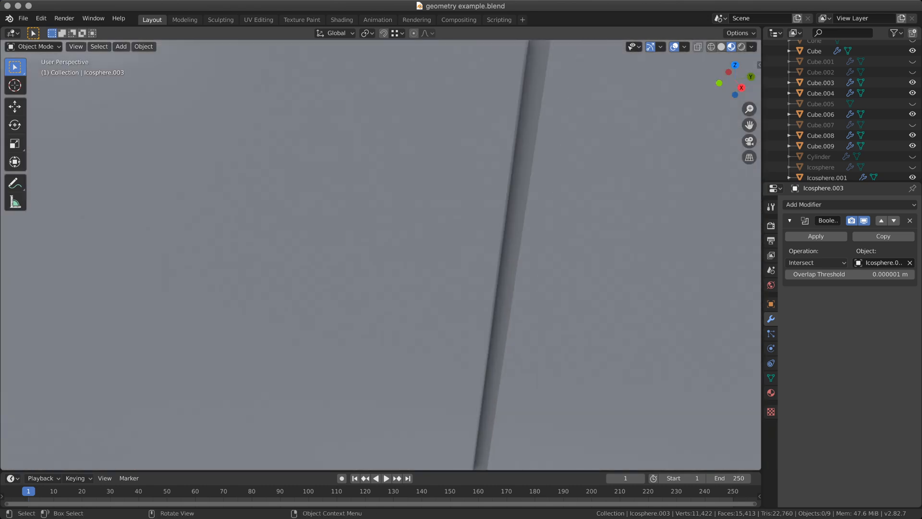
# - Inspect the cube with the rounded corner cut, followed by the sphere at the end of the row
pyautogui.scroll(-5, 380, 255)
pyautogui.moveTo(380, 255); pyautogui.dragTo(361, 252, button='middle')
pyautogui.keyDown('shift'); pyautogui.moveTo(481, 241); pyautogui.dragTo(106, 309, button='middle'); pyautogui.keyUp('shift')
pyautogui.moveTo(380, 254); pyautogui.dragTo(361, 254, button='middle')
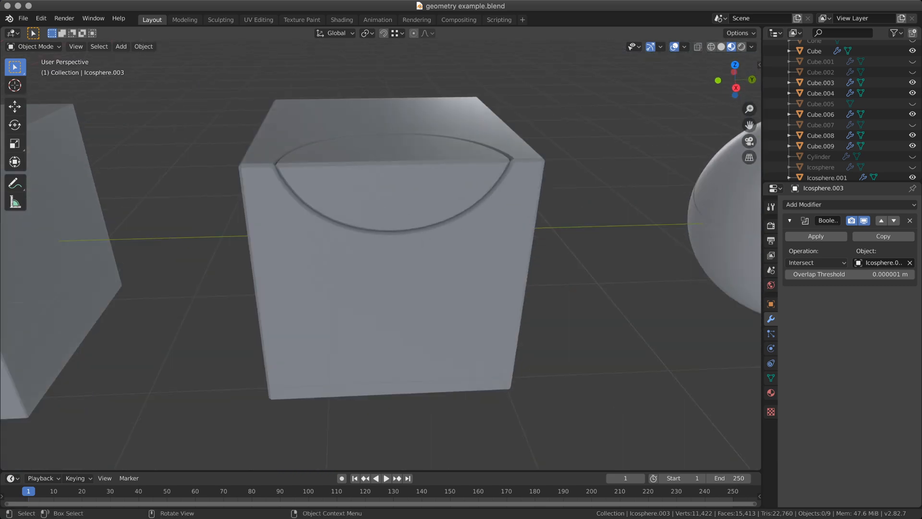
pyautogui.keyDown('shift'); pyautogui.moveTo(576, 231); pyautogui.dragTo(225, 256, button='middle'); pyautogui.keyUp('shift')
pyautogui.moveTo(380, 255); pyautogui.dragTo(555, 298, button='middle')
pyautogui.scroll(1, 381, 254)
pyautogui.scroll(2, 380, 254)
pyautogui.keyDown('shift'); pyautogui.moveTo(555, 297); pyautogui.dragTo(701, 290, button='middle'); pyautogui.keyUp('shift')
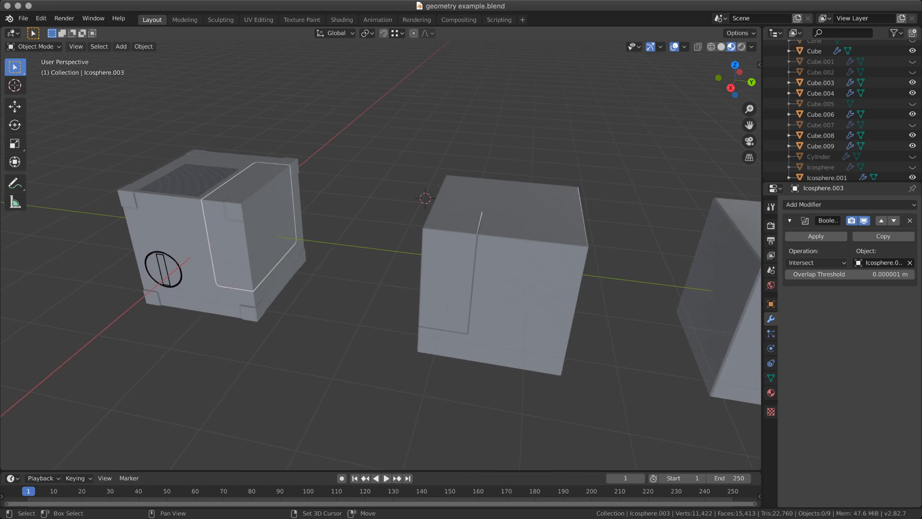
# - Take another look at the detailed cube with the circular inset and corner cuts beside the sliced cube
pyautogui.keyDown('shift'); pyautogui.moveTo(380, 255); pyautogui.dragTo(524, 262, button='middle'); pyautogui.keyUp('shift')
pyautogui.scroll(1, 380, 254)
pyautogui.scroll(-1, 380, 255)
pyautogui.scroll(5, 381, 255)
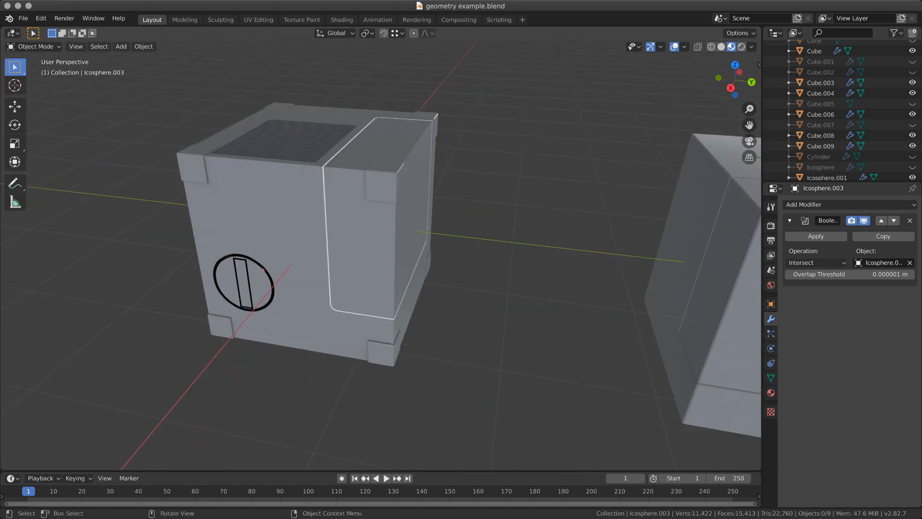
pyautogui.moveTo(710, 92); pyautogui.dragTo(735, 95, button='middle')
pyautogui.scroll(-5, 380, 254)
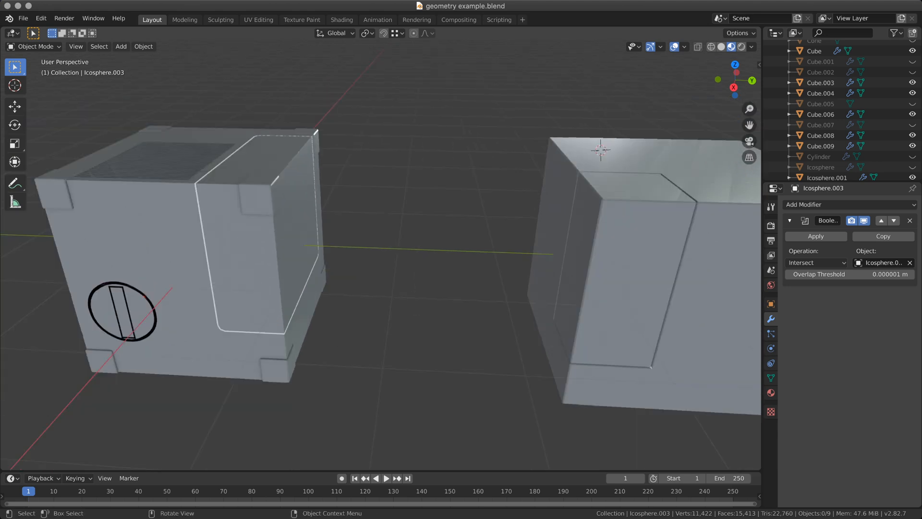
pyautogui.scroll(-2, 380, 255)
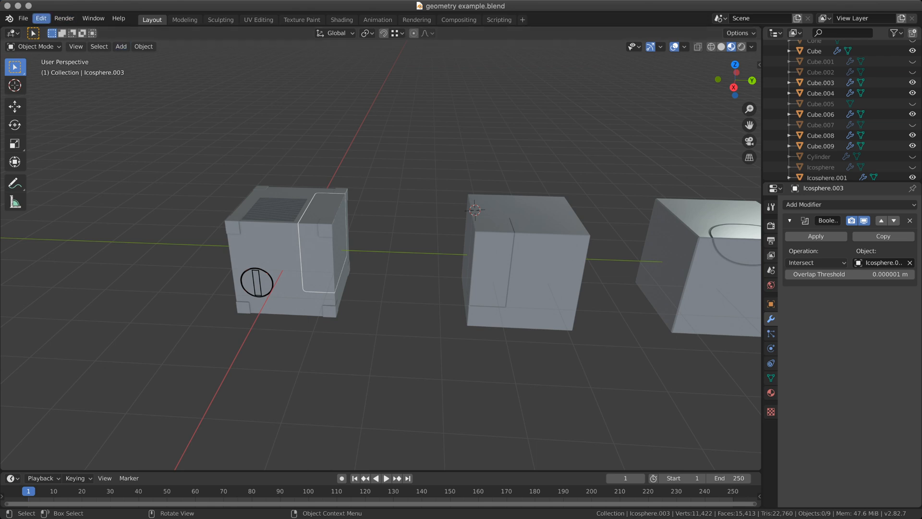
# - Open the Preferences, and return to an overview of all four example objects
pyautogui.click(42, 18)
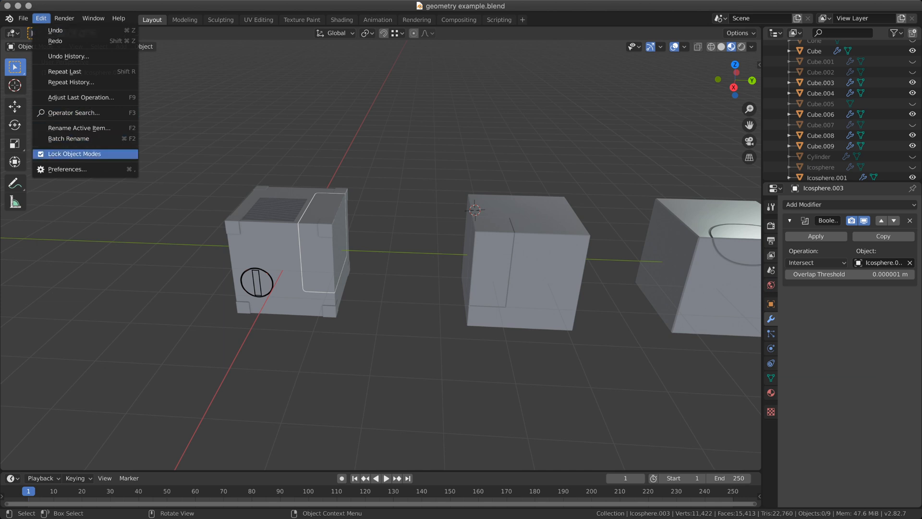
pyautogui.click(67, 169)
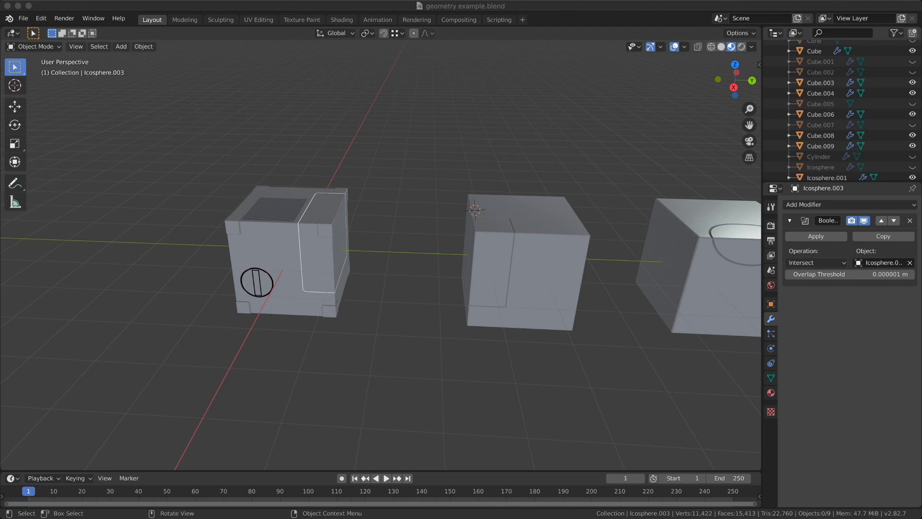
pyautogui.scroll(-2, 381, 248)
pyautogui.keyDown('shift'); pyautogui.moveTo(381, 248); pyautogui.dragTo(223, 219, button='middle'); pyautogui.keyUp('shift')
pyautogui.scroll(-1, 380, 249)
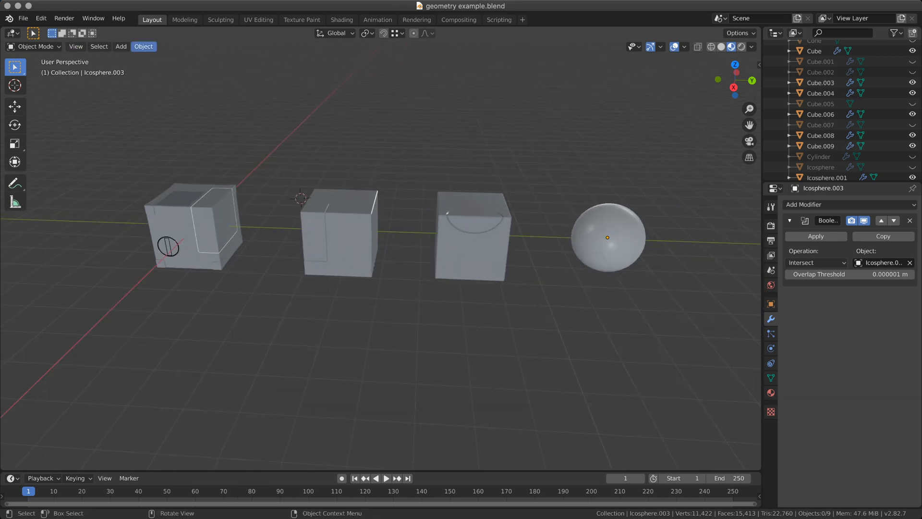
pyautogui.click(121, 46)
pyautogui.moveTo(139, 59)
pyautogui.click(222, 69)
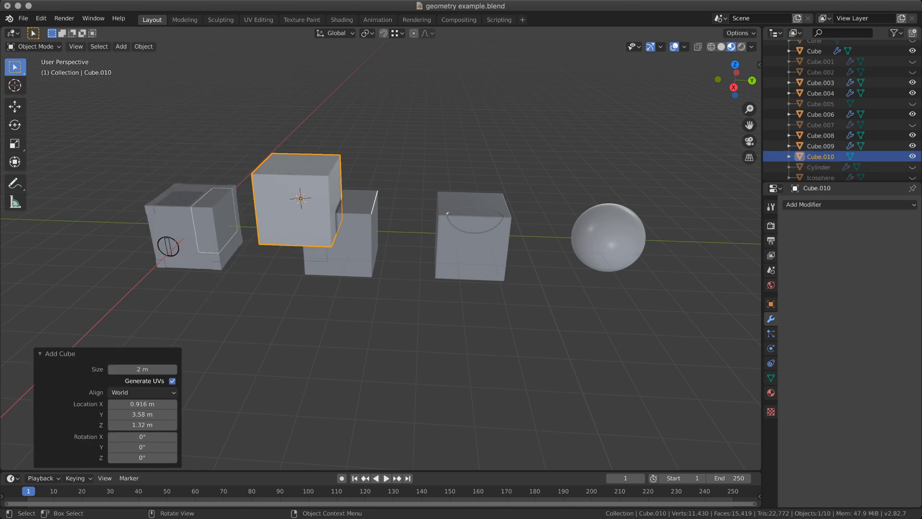
pyautogui.moveTo(381, 249); pyautogui.dragTo(329, 249, button='middle')
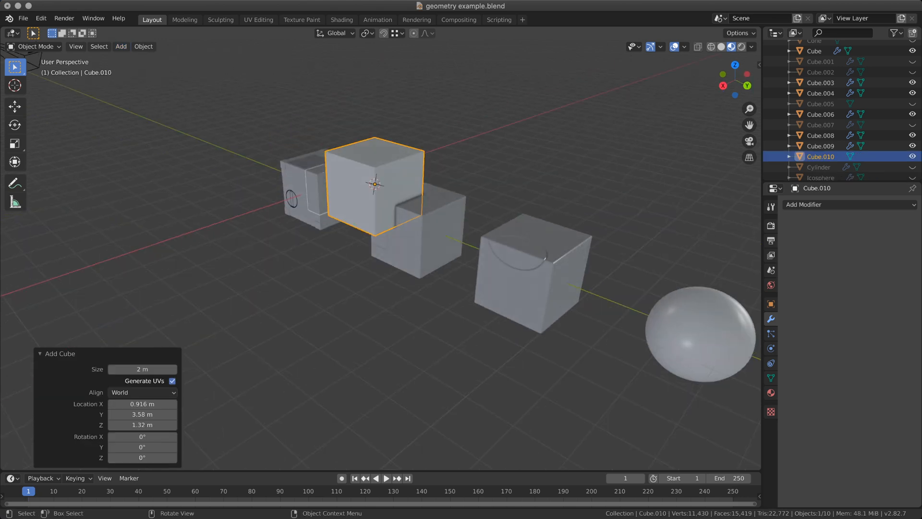
pyautogui.press('x')
pyautogui.press('Return')
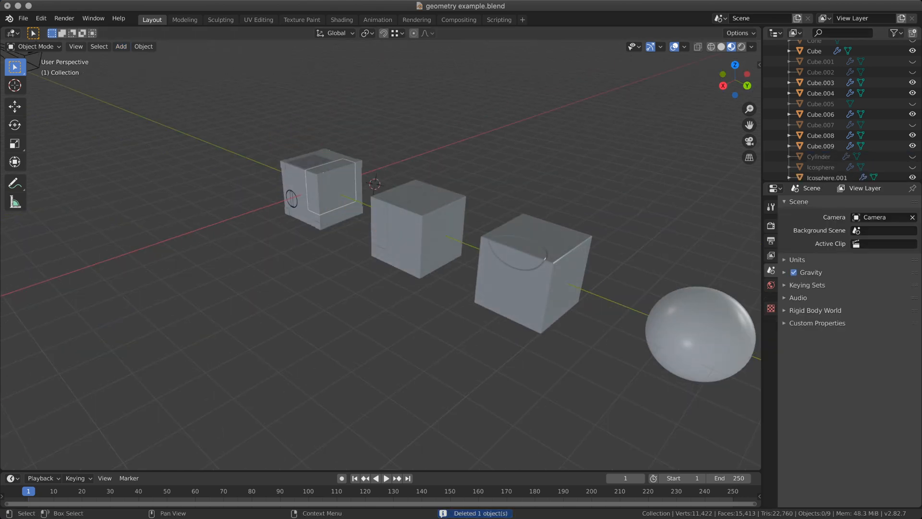
# - Create a new empty scene in the file
pyautogui.click(824, 18)
pyautogui.click(824, 18)
pyautogui.click(797, 18)
pyautogui.click(776, 33)
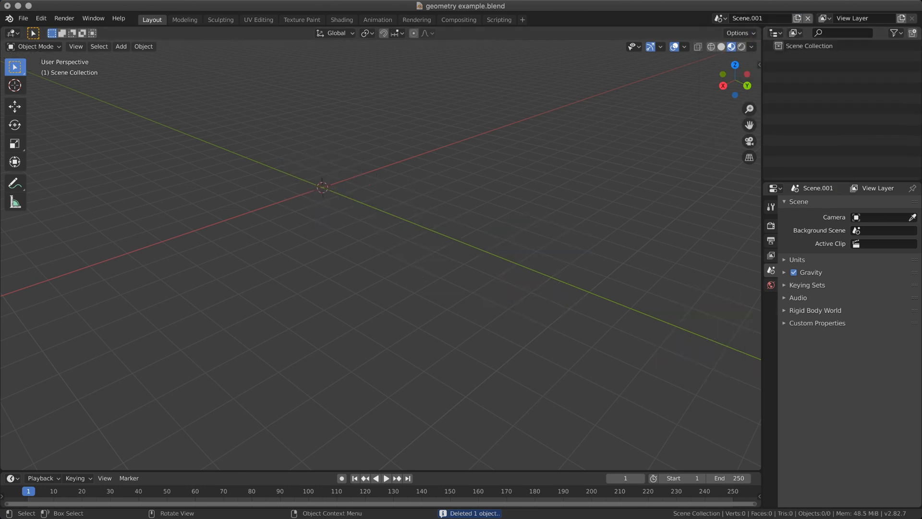
# - Add a cylinder with 32 vertices, 1 m radius and 2 m depth at the origin and centre the view on it
pyautogui.click(121, 46)
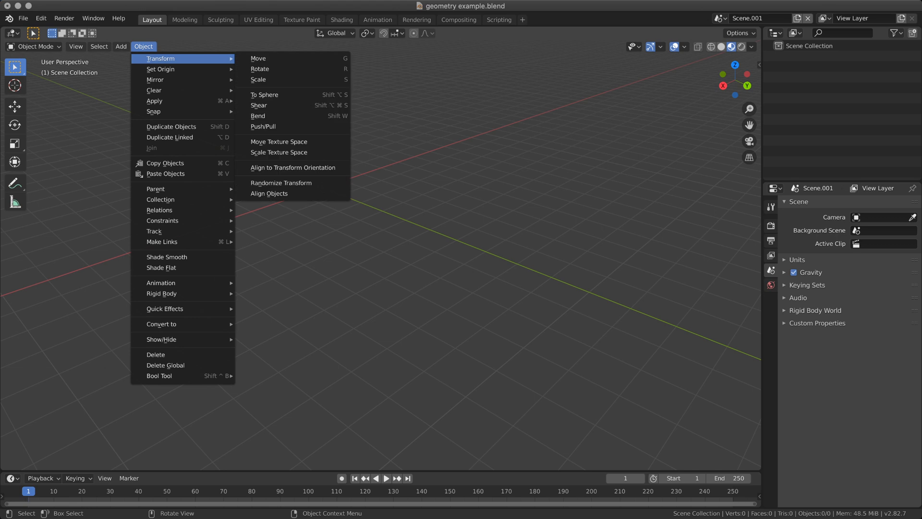
pyautogui.click(121, 47)
pyautogui.moveTo(144, 59)
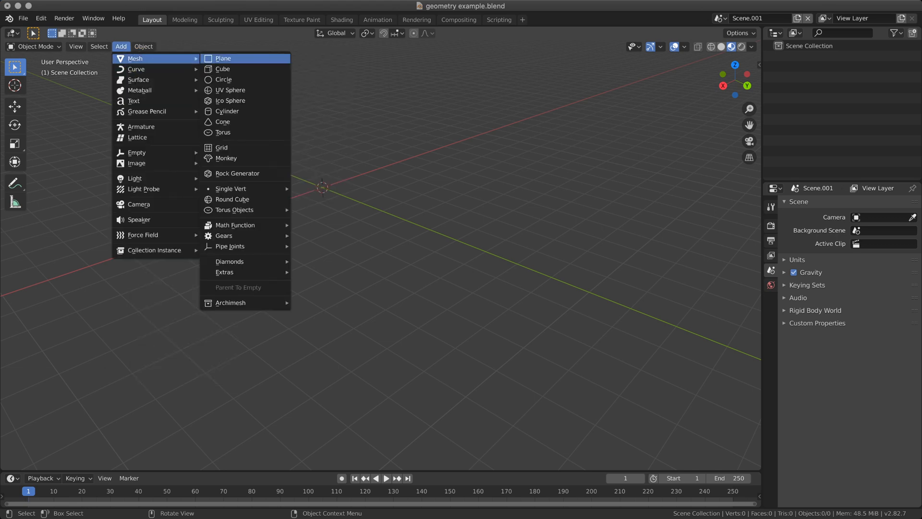
pyautogui.click(227, 110)
pyautogui.scroll(5, 228, 111)
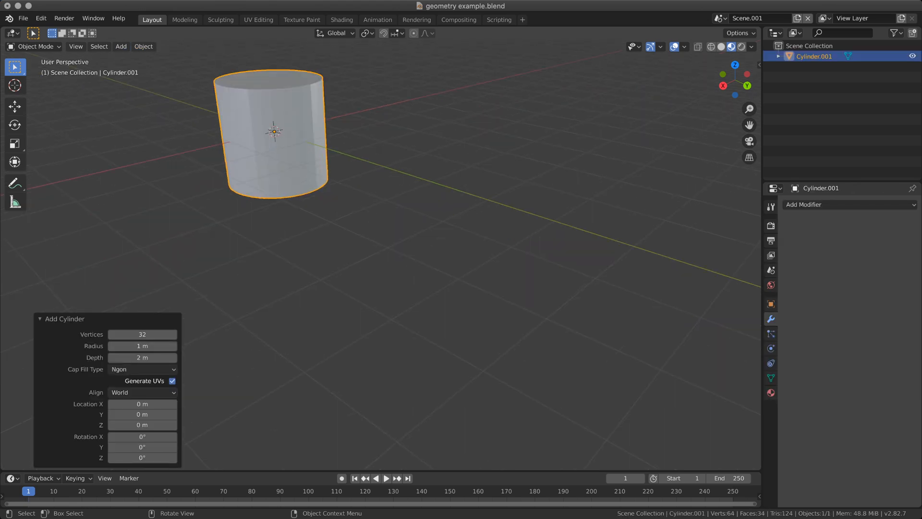
pyautogui.keyDown('shift'); pyautogui.moveTo(491, 236); pyautogui.dragTo(558, 274, button='middle'); pyautogui.keyUp('shift')
pyautogui.press('`')
pyautogui.click(638, 325)
pyautogui.scroll(-3, 381, 269)
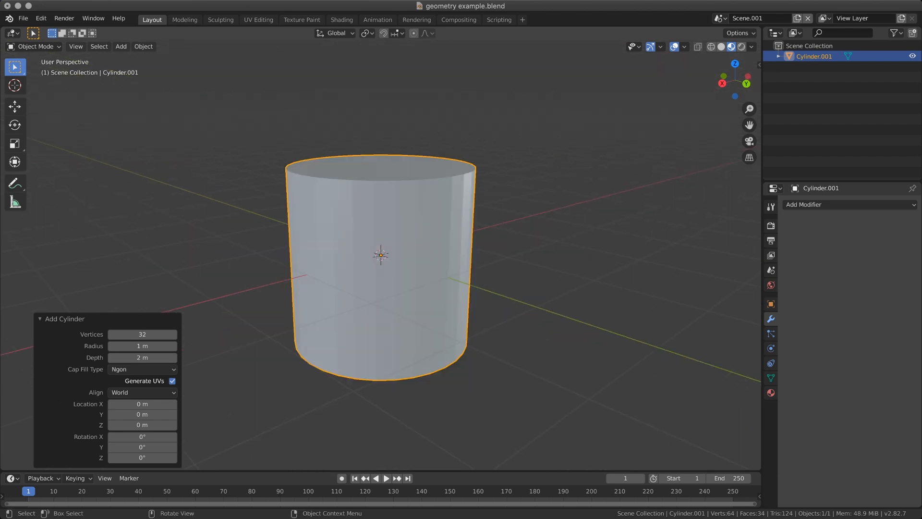
# - Add a 2 m cube at the origin and move it about 1.31 m along the Y axis
pyautogui.click(120, 46)
pyautogui.moveTo(144, 59)
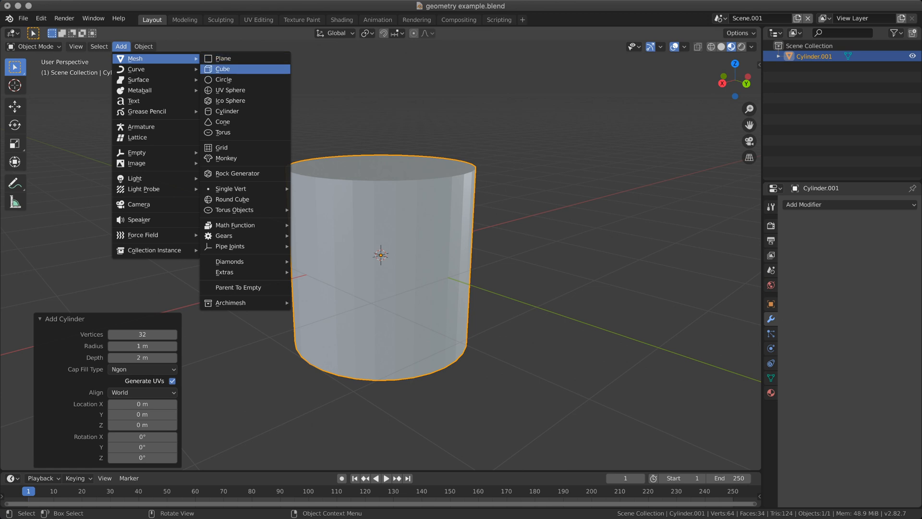
pyautogui.click(226, 68)
pyautogui.moveTo(381, 269); pyautogui.dragTo(401, 269, button='middle')
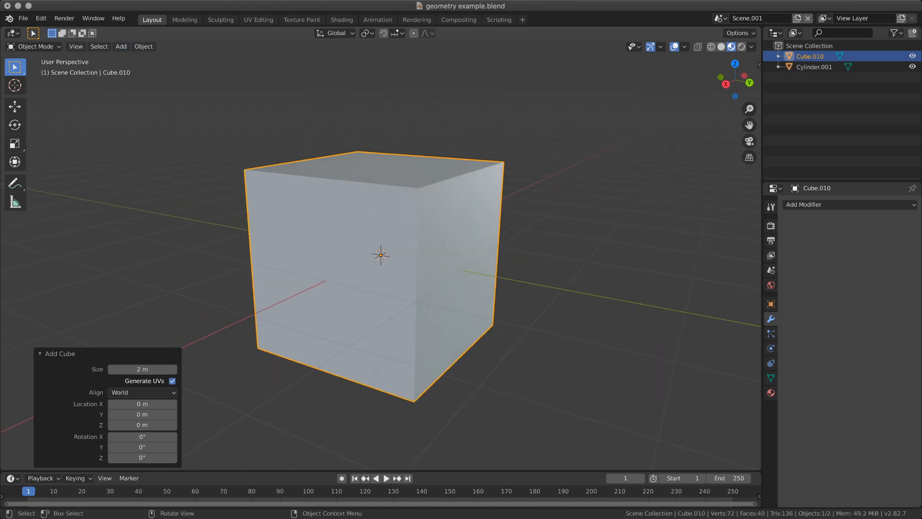
pyautogui.press('g')
pyautogui.press('x')
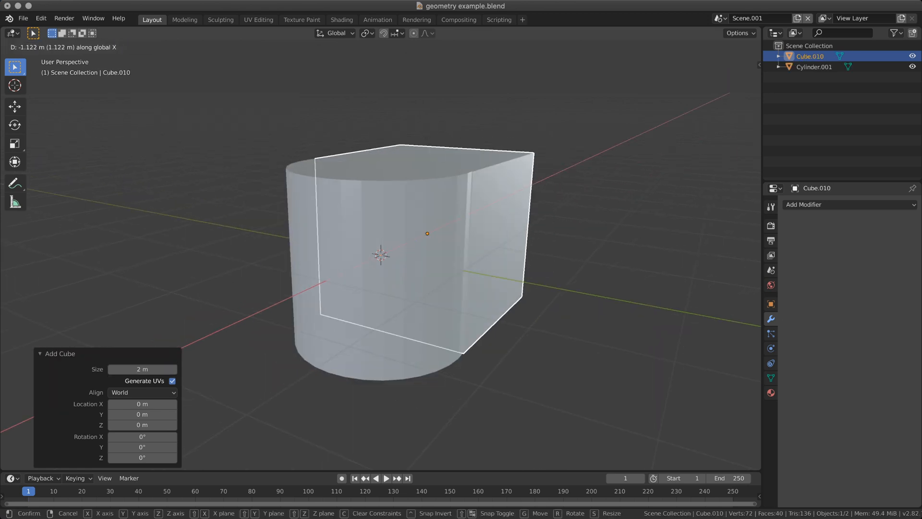
pyautogui.press('y')
pyautogui.press('Return')
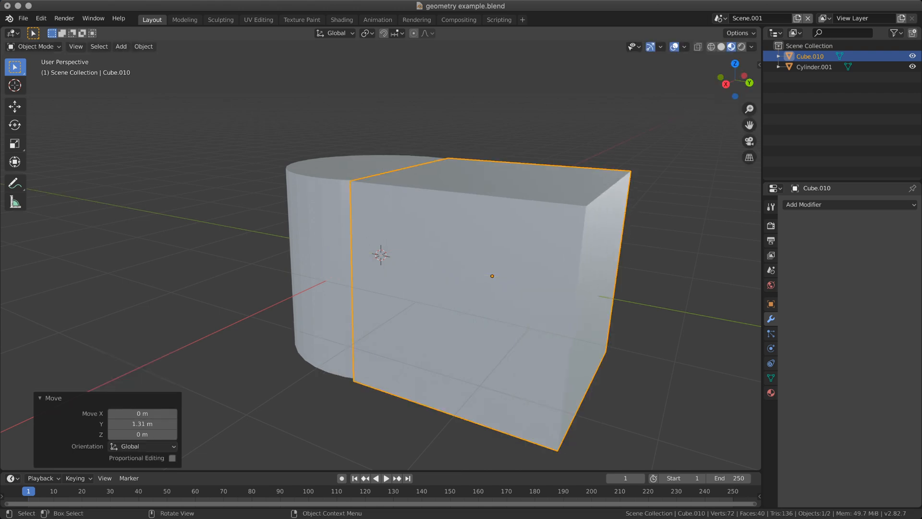
# - Scale the cube uniformly to about 0.53 so it partly overlaps the cylinder's side, then deselect it
pyautogui.press('s')
pyautogui.click(518, 363)
pyautogui.moveTo(517, 362); pyautogui.dragTo(484, 363, button='middle')
pyautogui.moveTo(381, 256)
pyautogui.mouseDown(button='middle')
pyautogui.moveTo(388, 239)
pyautogui.moveTo(387, 255)
pyautogui.mouseUp(button='middle')
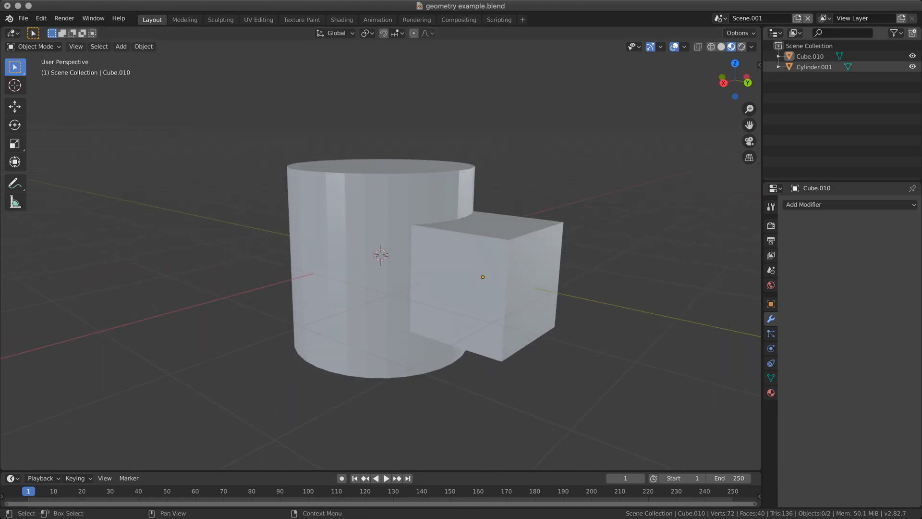
# - Bring up the Bool Tool operations beside the cylinder and cube
pyautogui.press('n')
pyautogui.moveTo(661, 255); pyautogui.dragTo(629, 254)
pyautogui.keyDown('shift'); pyautogui.moveTo(381, 255); pyautogui.dragTo(311, 246, button='middle'); pyautogui.keyUp('shift')
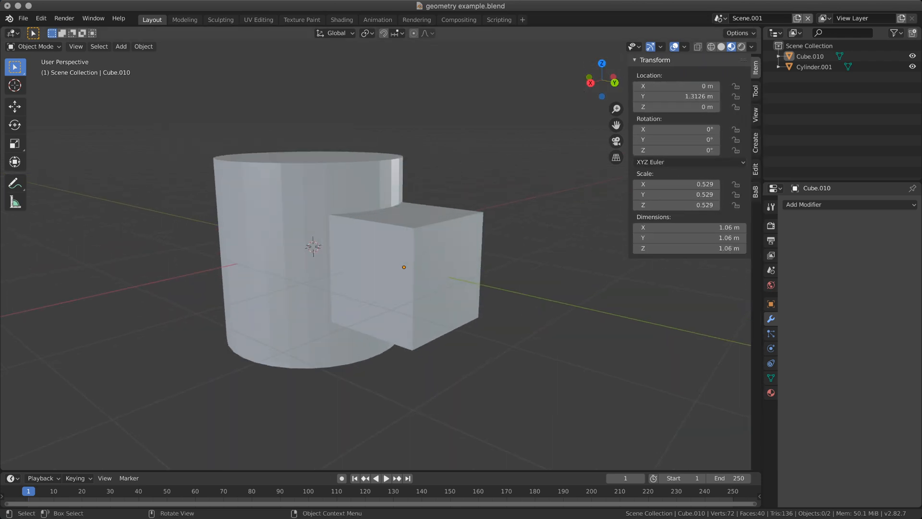
pyautogui.scroll(2, 371, 250)
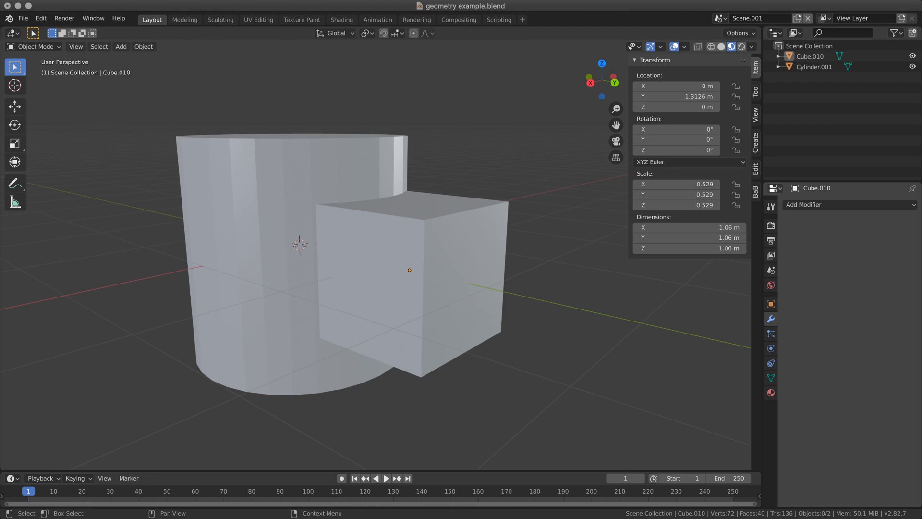
pyautogui.click(755, 90)
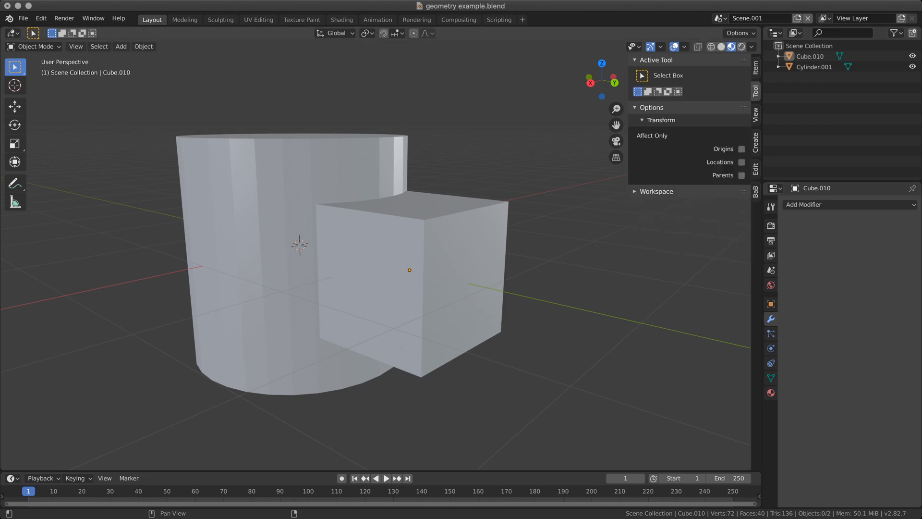
pyautogui.click(755, 142)
pyautogui.click(755, 169)
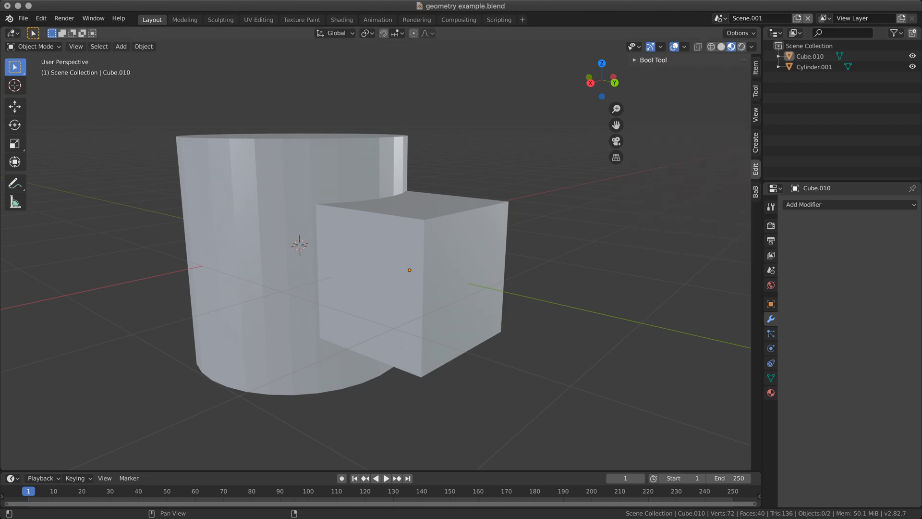
pyautogui.click(653, 59)
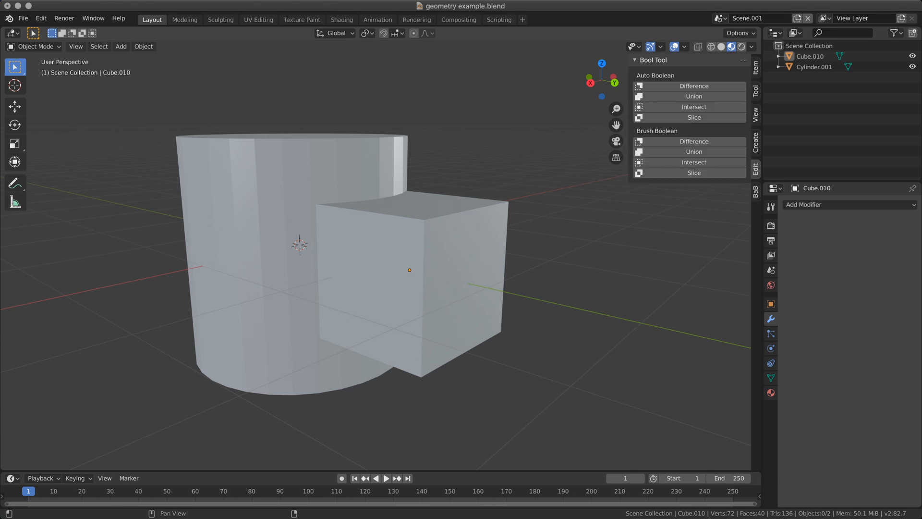
# - Slice the cylinder with the cube using Bool Tool's Brush Boolean Slice, keeping the cylinder as the active object
pyautogui.click(432, 279)
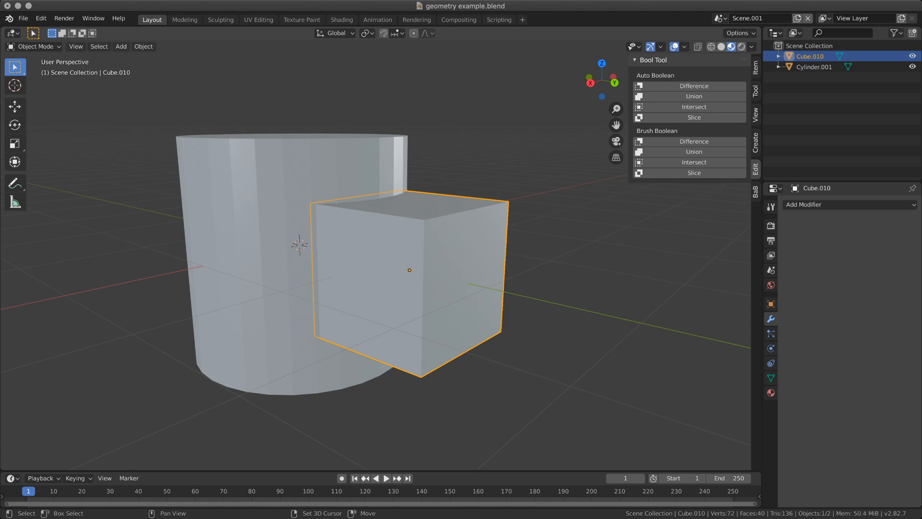
pyautogui.keyDown('shift'); pyautogui.click(249, 216); pyautogui.keyUp('shift')
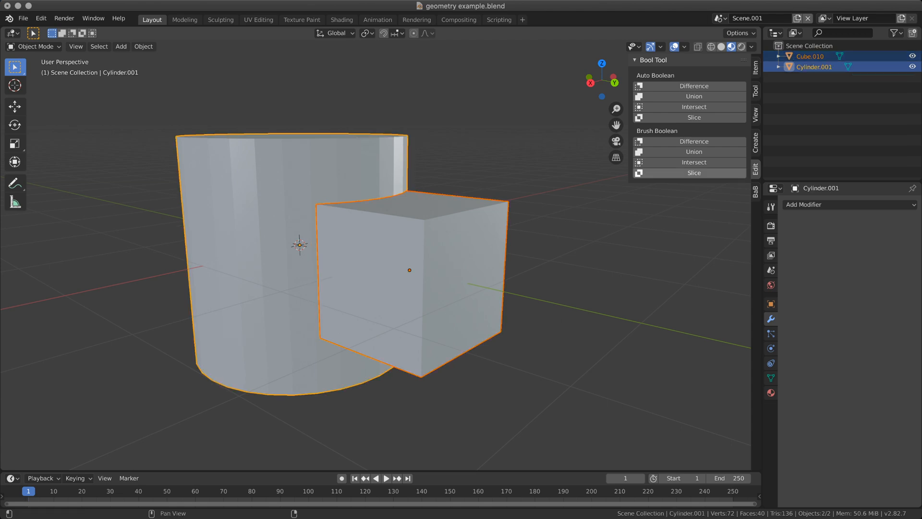
pyautogui.click(694, 173)
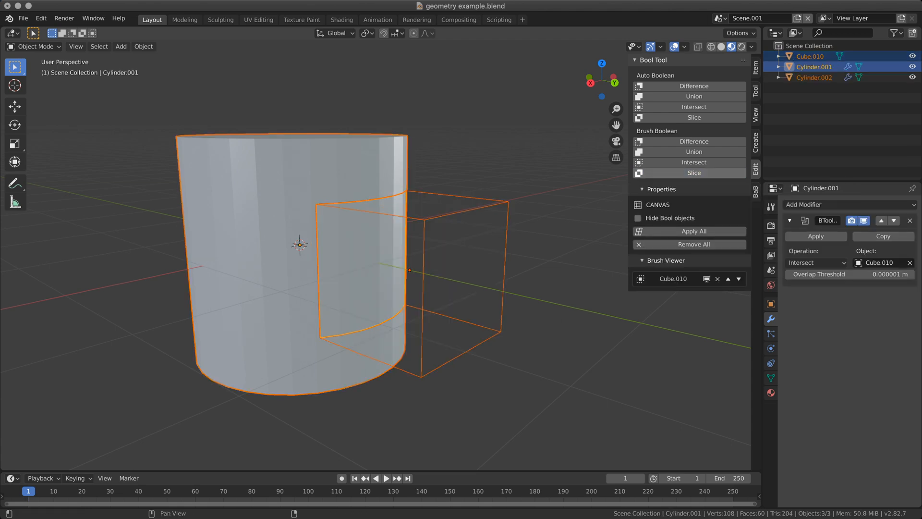
# - Deselect everything and examine the two sliced pieces by selecting the cut-out piece and the main cylinder body in turn
pyautogui.hotkey('alt', 'a')
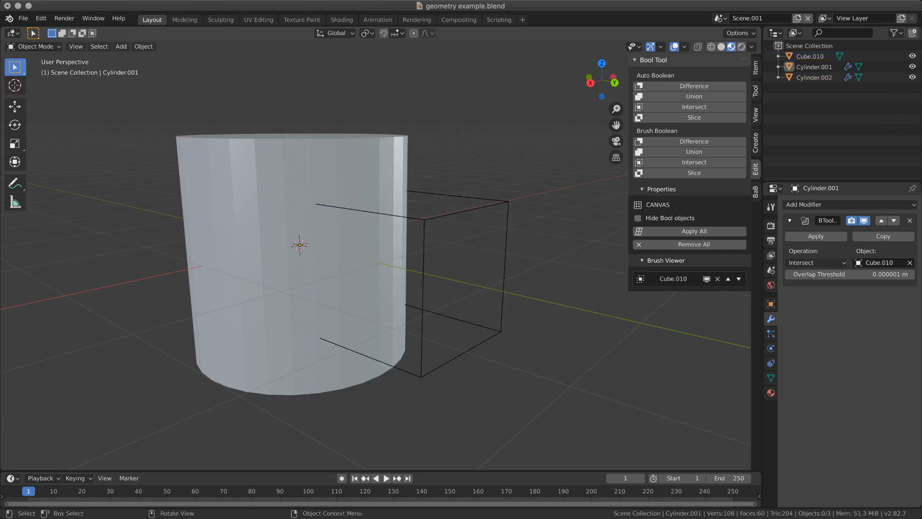
pyautogui.moveTo(336, 245)
pyautogui.mouseDown(button='middle')
pyautogui.moveTo(326, 233)
pyautogui.moveTo(291, 230)
pyautogui.moveTo(341, 237)
pyautogui.moveTo(353, 250)
pyautogui.mouseUp(button='middle')
pyautogui.click(374, 267)
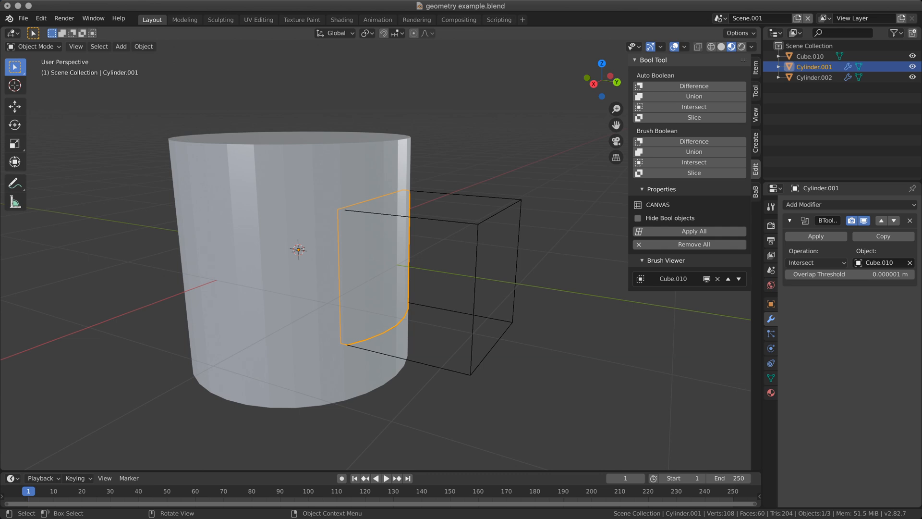
pyautogui.click(269, 250)
pyautogui.click(374, 267)
pyautogui.click(269, 250)
pyautogui.moveTo(375, 259); pyautogui.dragTo(349, 258, button='middle')
pyautogui.click(355, 262)
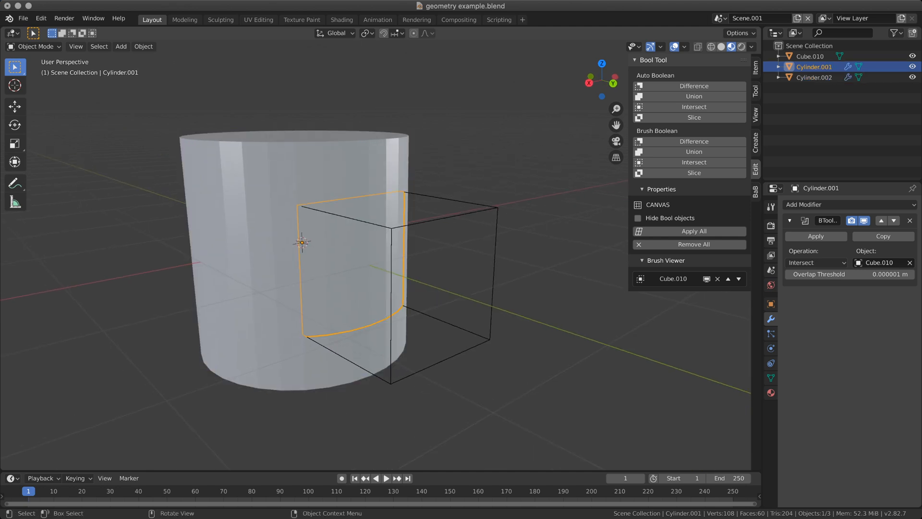
pyautogui.click(259, 250)
pyautogui.click(353, 264)
pyautogui.click(260, 250)
pyautogui.click(353, 264)
pyautogui.click(260, 250)
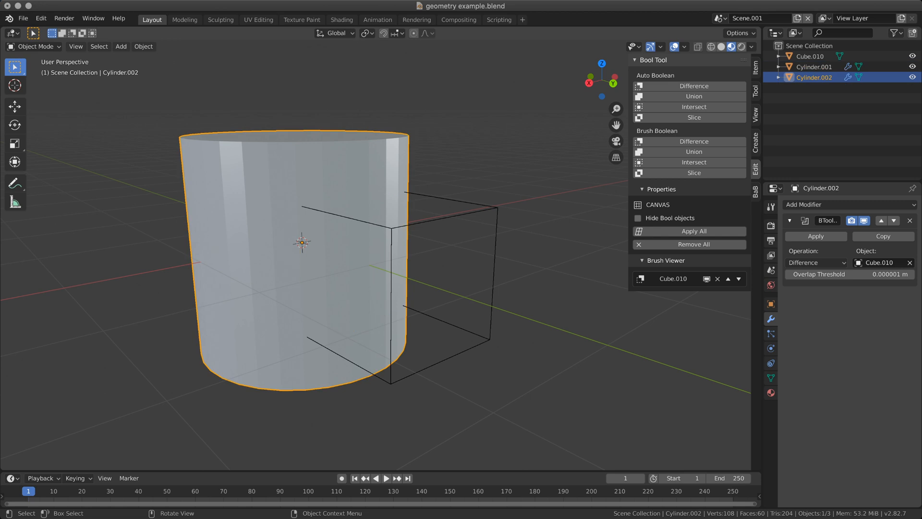
pyautogui.click(353, 264)
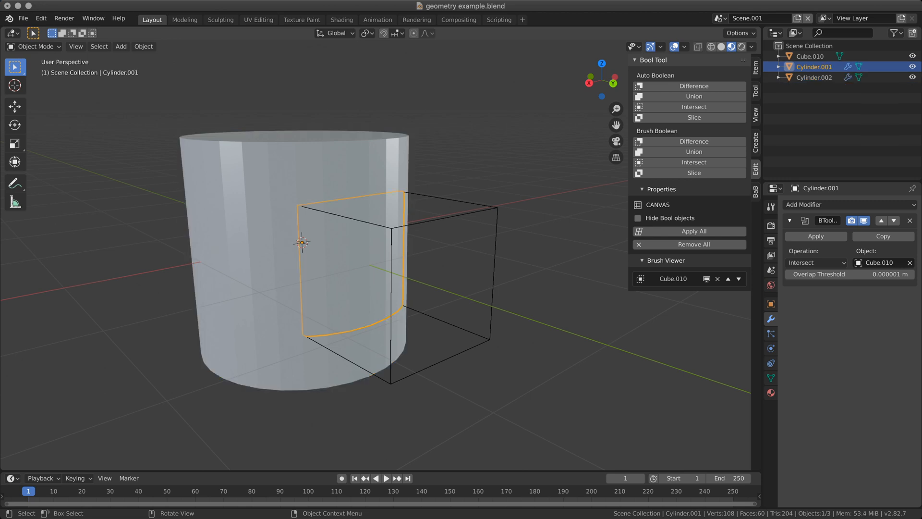
pyautogui.click(260, 250)
pyautogui.moveTo(260, 250); pyautogui.dragTo(280, 250, button='middle')
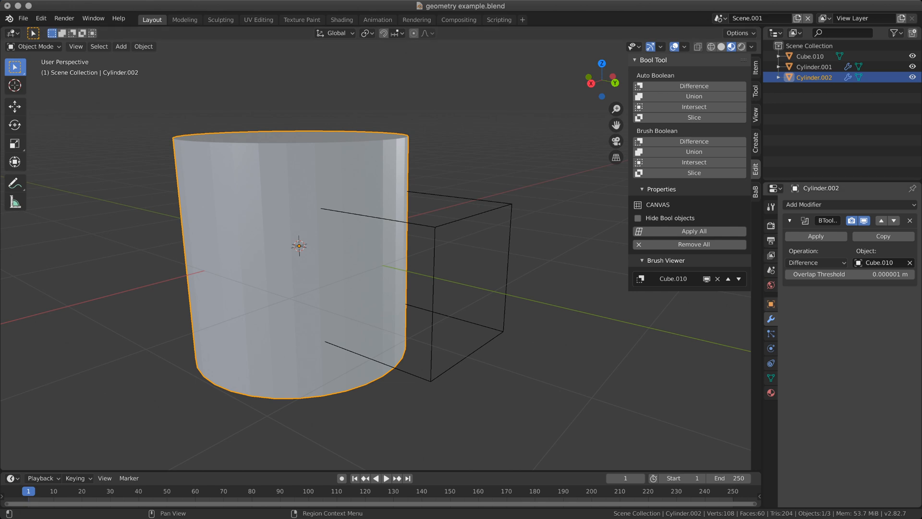
# - Shade the main cylinder body smooth and enable Auto Smooth for its normals
pyautogui.rightClick(276, 294)
pyautogui.click(269, 294)
pyautogui.rightClick(416, 279)
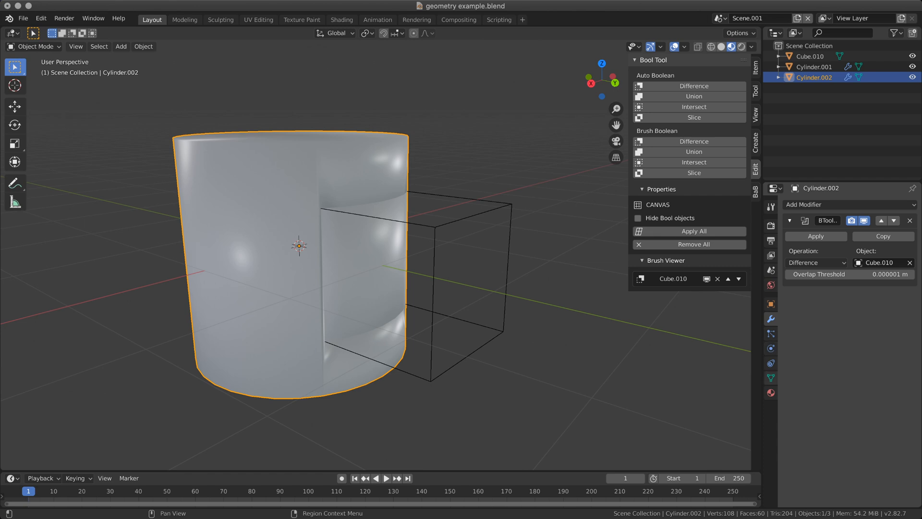
pyautogui.click(771, 378)
pyautogui.click(801, 397)
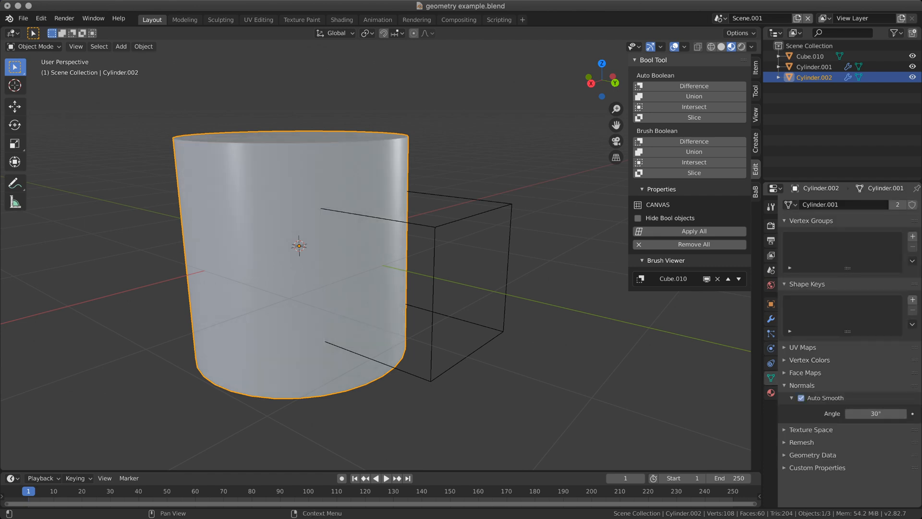
# - Compare the smoothed Cylinder.001 and Cylinder.002 by selecting them alternately, ending with Cylinder.002 selected
pyautogui.moveTo(416, 280); pyautogui.dragTo(457, 312, button='middle')
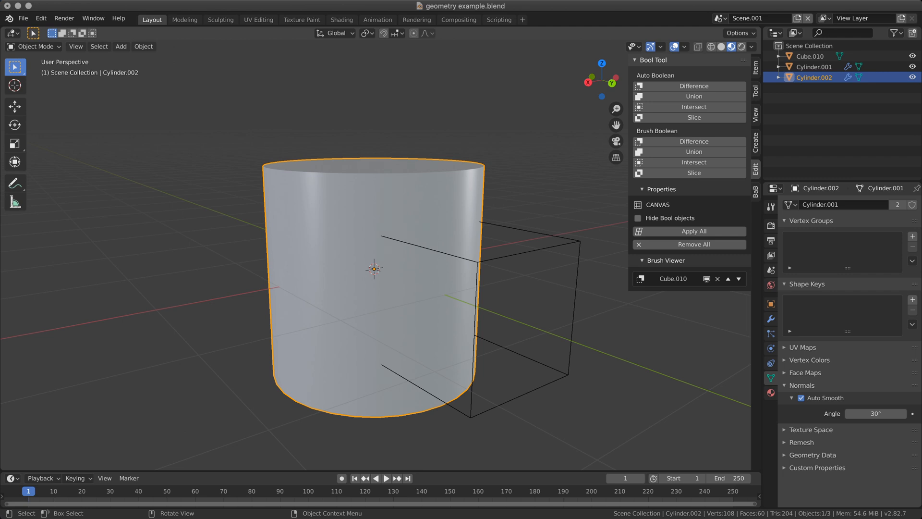
pyautogui.click(814, 66)
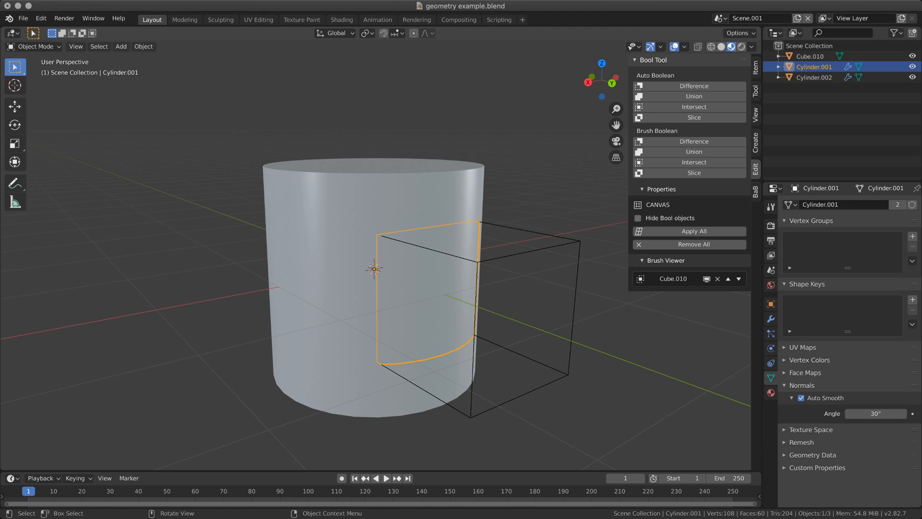
pyautogui.click(814, 78)
pyautogui.click(814, 67)
pyautogui.click(814, 78)
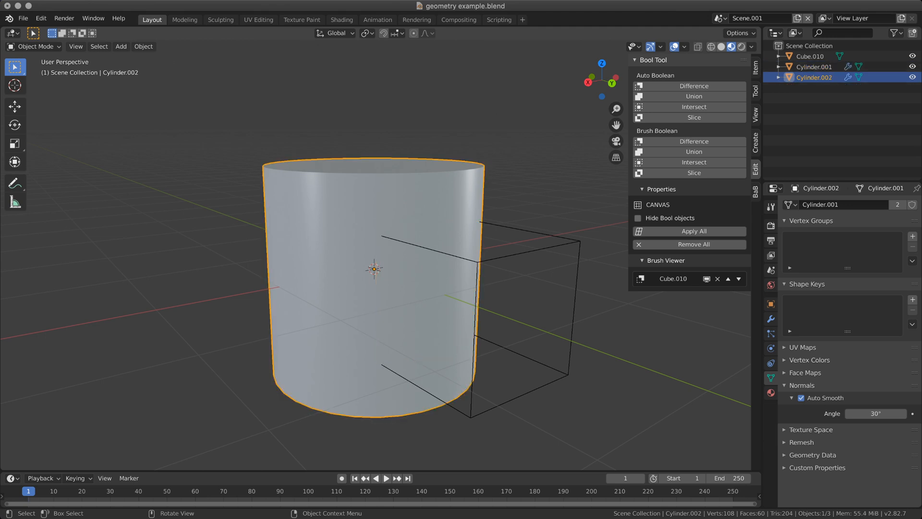
# - Add a Bevel modifier to the main cylinder body and set its offset to 0.01 m
pyautogui.click(771, 319)
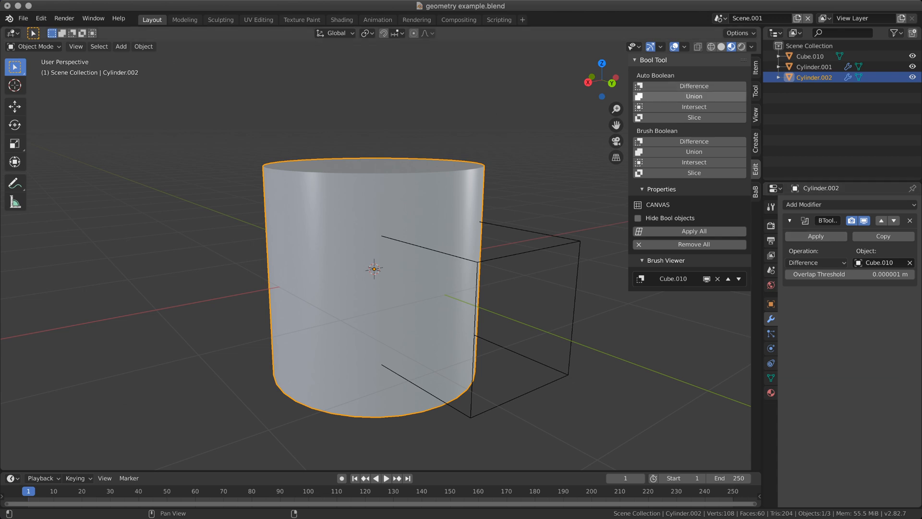
pyautogui.moveTo(528, 268); pyautogui.dragTo(542, 269, button='middle')
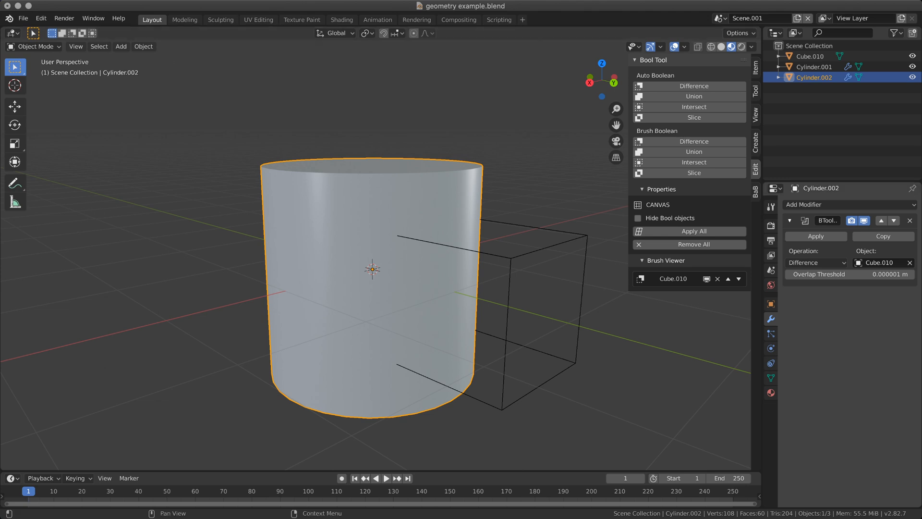
pyautogui.click(816, 204)
pyautogui.click(701, 239)
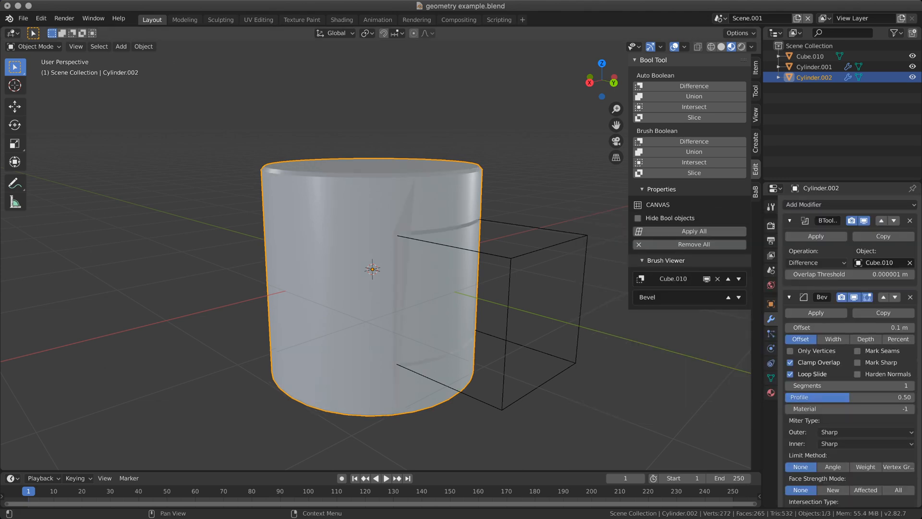
pyautogui.moveTo(540, 269); pyautogui.dragTo(508, 257, button='middle')
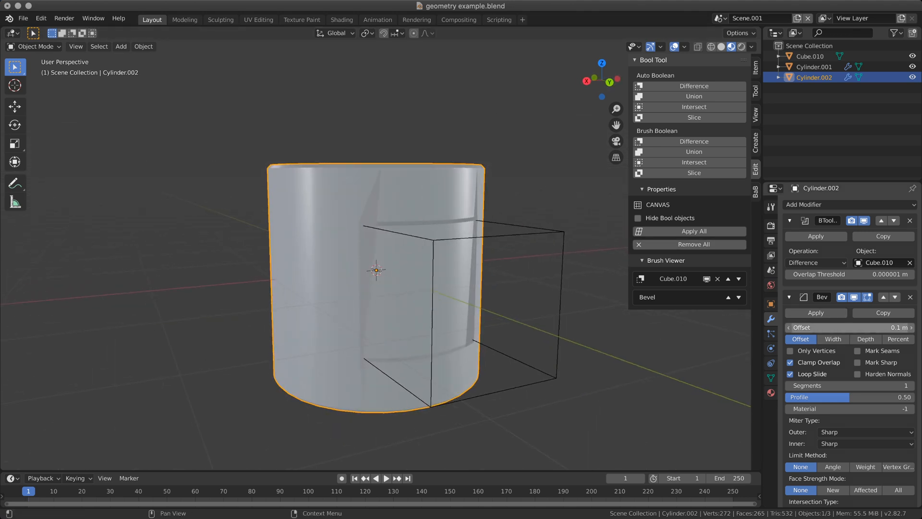
pyautogui.moveTo(849, 327)
pyautogui.mouseDown()
pyautogui.moveTo(825, 327)
pyautogui.moveTo(855, 327)
pyautogui.mouseUp()
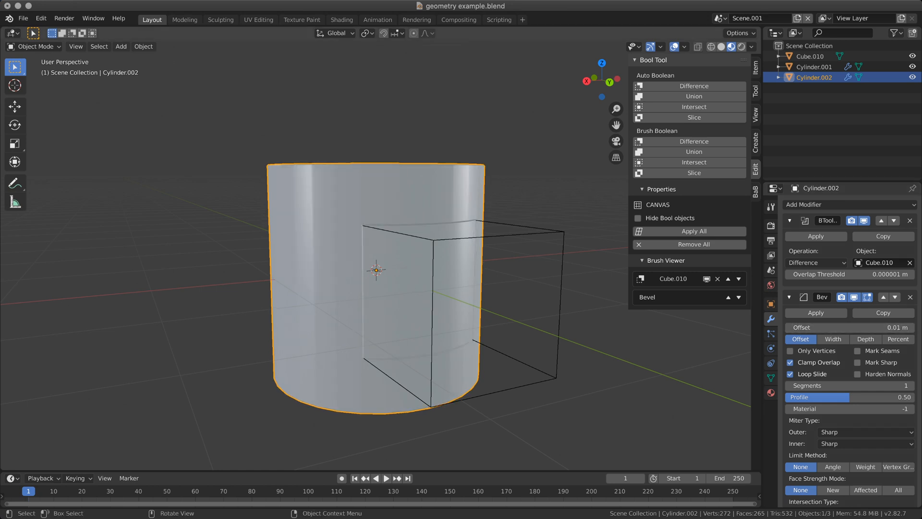
# - Hide the viewport overlays and set the Bevel modifier's limit method to Angle
pyautogui.moveTo(529, 240); pyautogui.dragTo(546, 241, button='middle')
pyautogui.hotkey('shift', 'alt', 'z')
pyautogui.moveTo(381, 257); pyautogui.dragTo(424, 266, button='middle')
pyautogui.scroll(3, 381, 257)
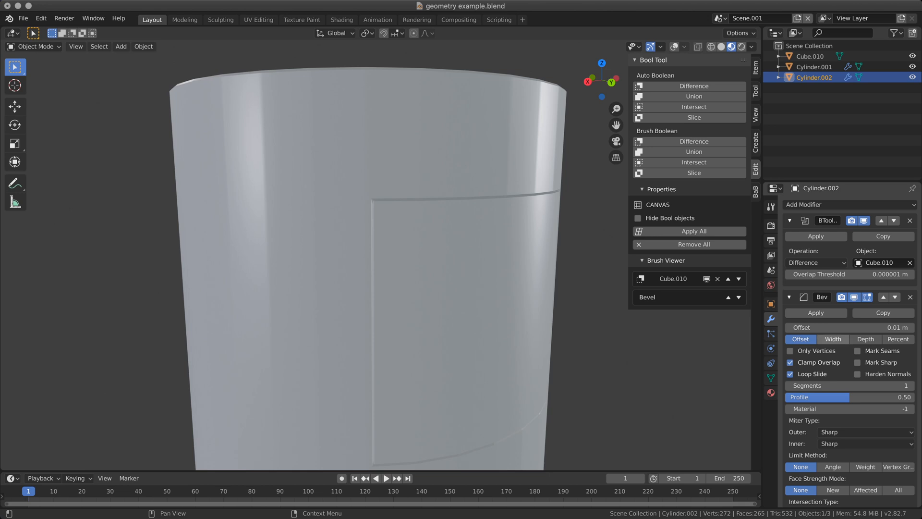
pyautogui.click(833, 466)
# - Examine the bevelled seam around the cut-out piece from several sides using solid viewport shading
pyautogui.scroll(-3, 374, 288)
pyautogui.moveTo(375, 288); pyautogui.dragTo(327, 269, button='middle')
pyautogui.click(327, 269)
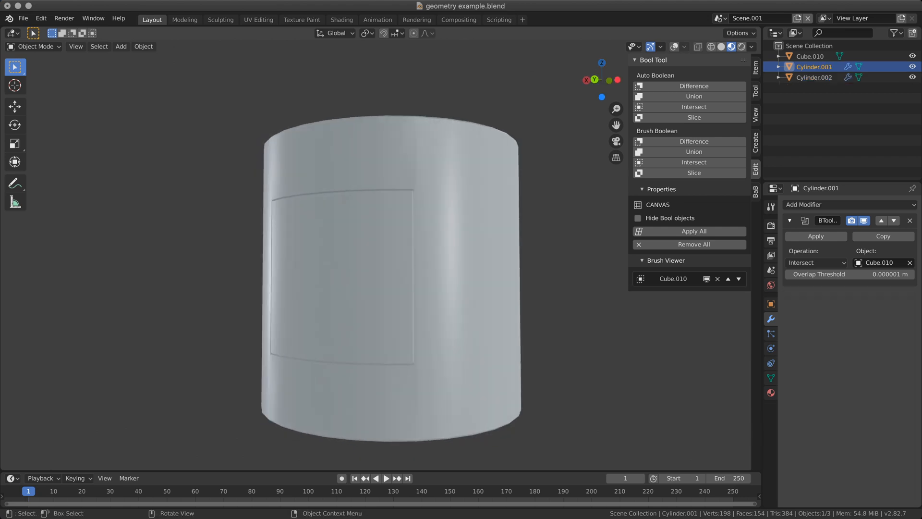
pyautogui.click(721, 47)
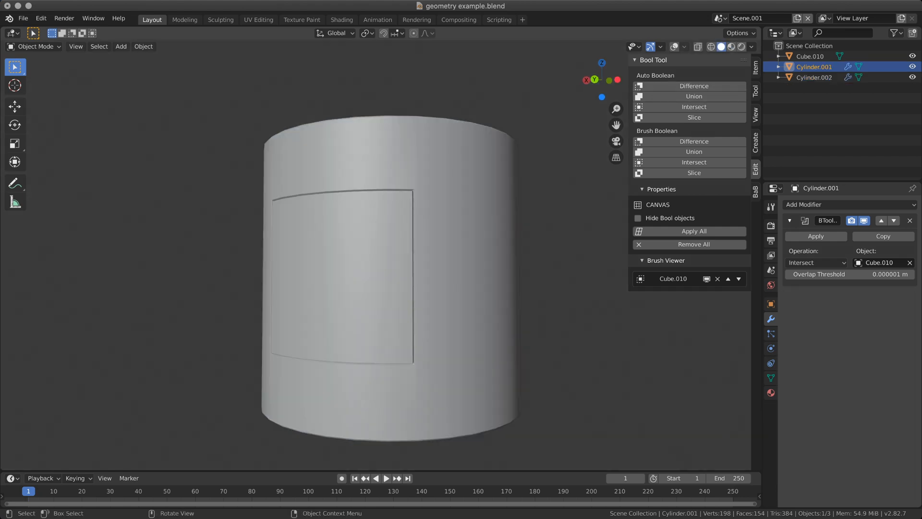
pyautogui.moveTo(365, 269); pyautogui.dragTo(449, 284, button='middle')
pyautogui.moveTo(365, 268); pyautogui.dragTo(405, 284, button='middle')
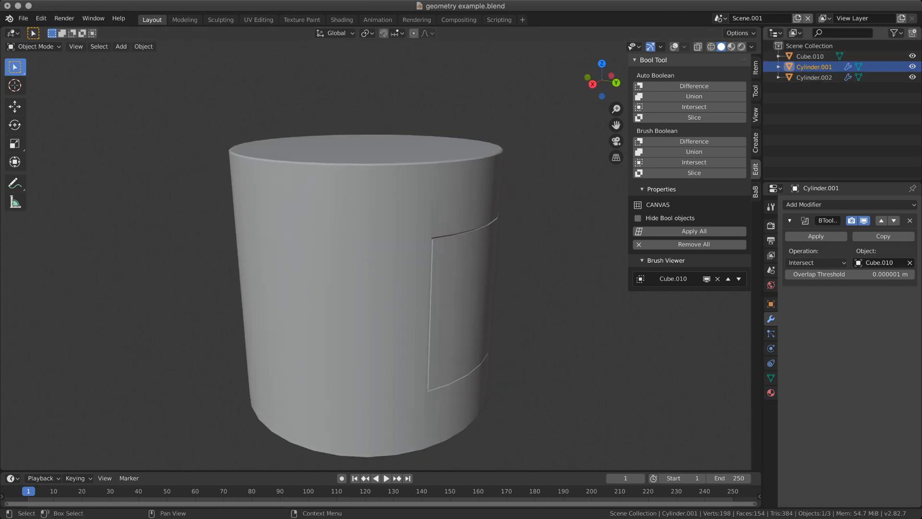
# - Examine the cube, the cut-out piece and the main cylinder body, including the body's Bevel modifier settings
pyautogui.click(809, 56)
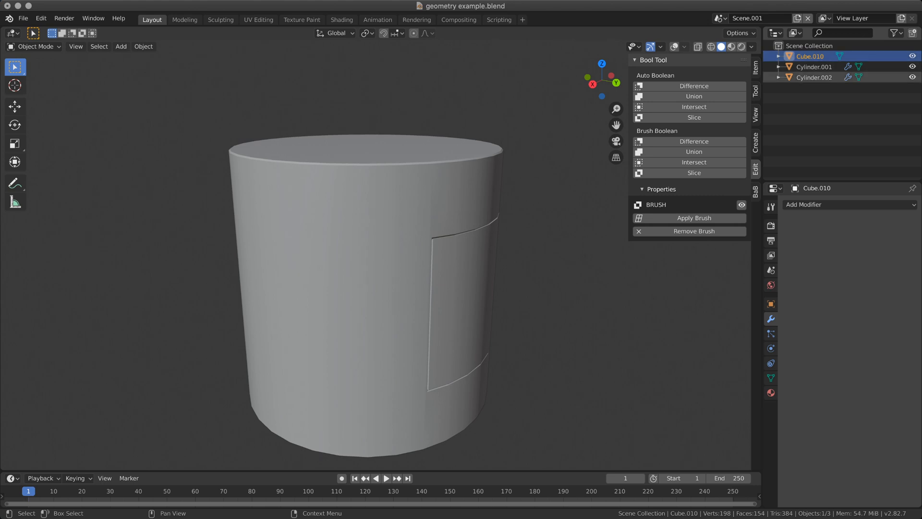
pyautogui.click(814, 67)
pyautogui.moveTo(365, 269)
pyautogui.mouseDown(button='middle')
pyautogui.moveTo(343, 254)
pyautogui.moveTo(360, 267)
pyautogui.moveTo(316, 269)
pyautogui.moveTo(339, 269)
pyautogui.moveTo(341, 290)
pyautogui.moveTo(353, 270)
pyautogui.mouseUp(button='middle')
pyautogui.scroll(3, 352, 270)
pyautogui.scroll(-3, 353, 270)
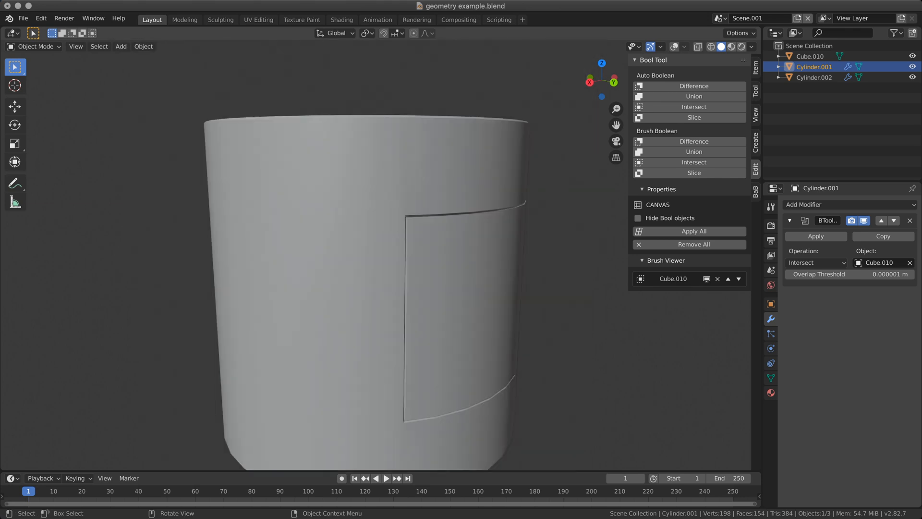
pyautogui.click(352, 270)
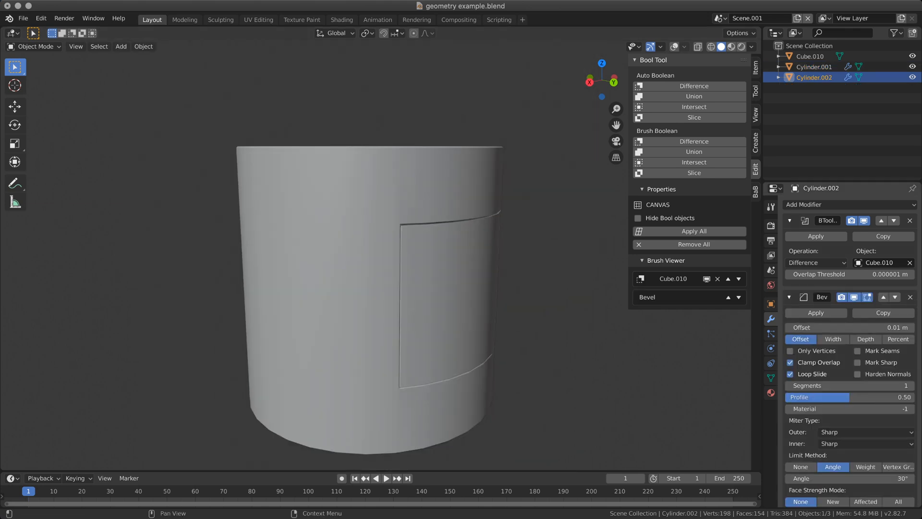
pyautogui.moveTo(432, 269); pyautogui.dragTo(504, 303, button='middle')
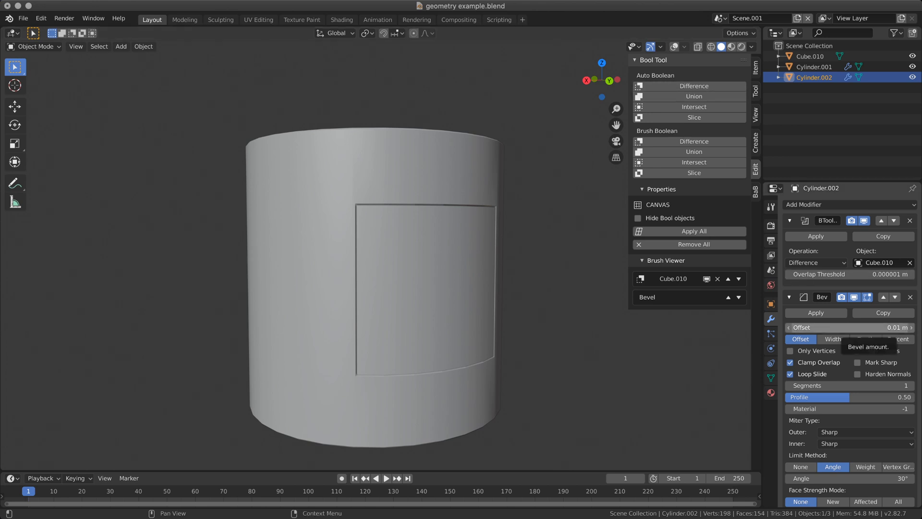
pyautogui.scroll(-2, 850, 332)
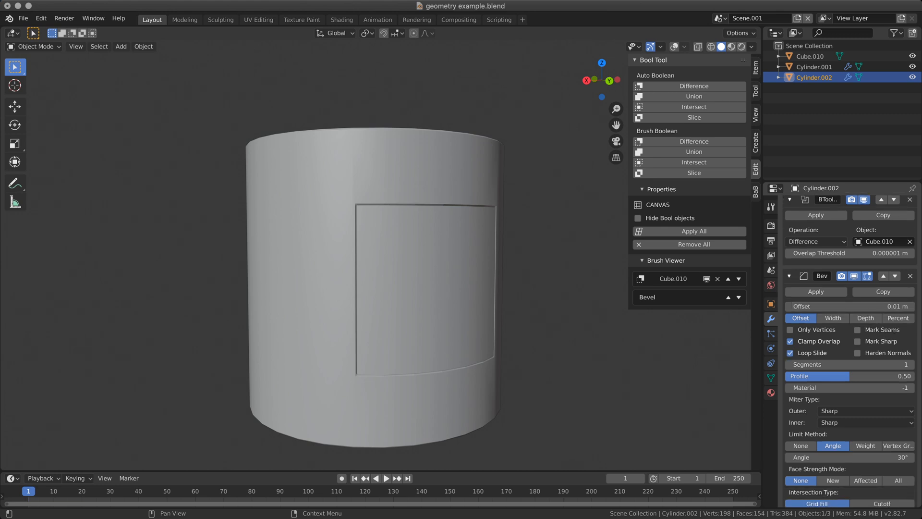
pyautogui.scroll(-2, 857, 350)
pyautogui.scroll(4, 857, 350)
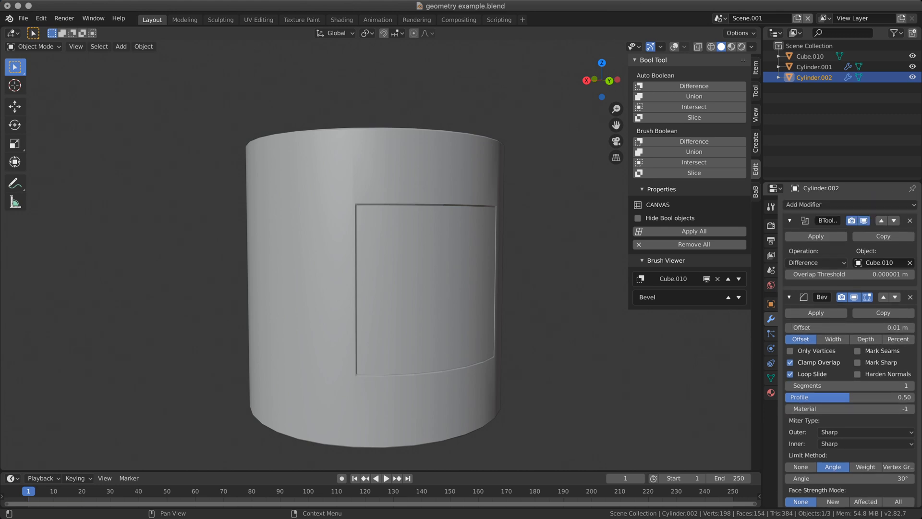
pyautogui.moveTo(375, 279)
pyautogui.mouseDown(button='middle')
pyautogui.moveTo(396, 256)
pyautogui.moveTo(384, 289)
pyautogui.mouseUp(button='middle')
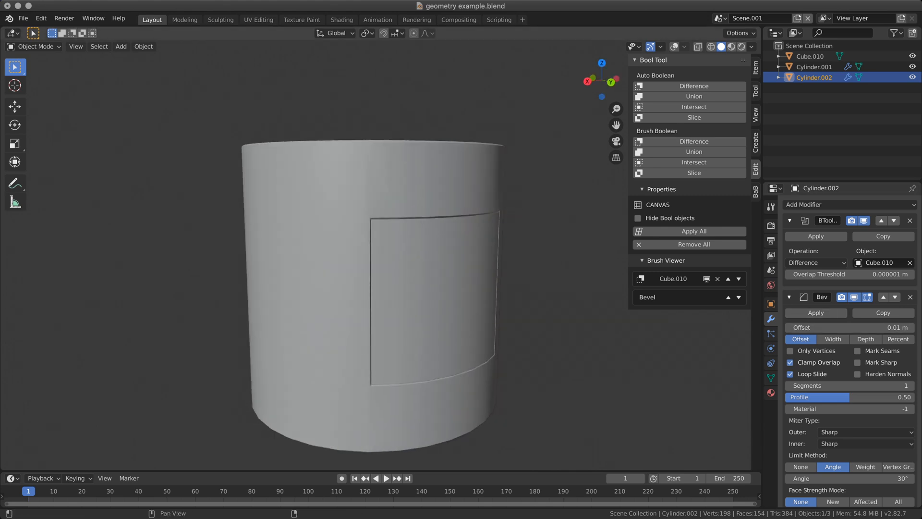
# - Return to material preview shading and set Material.005's base color to red with HSV 0.981, 0.792, 0.906
pyautogui.click(731, 47)
pyautogui.click(434, 288)
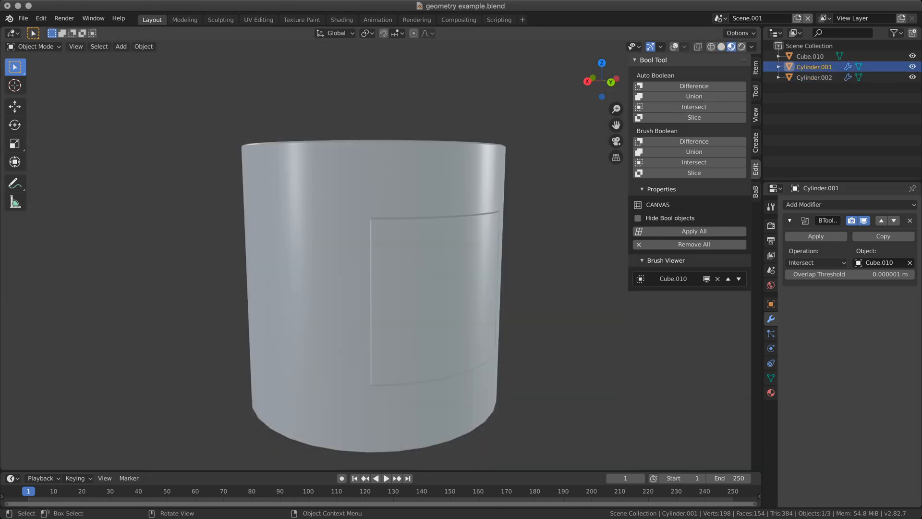
pyautogui.click(771, 393)
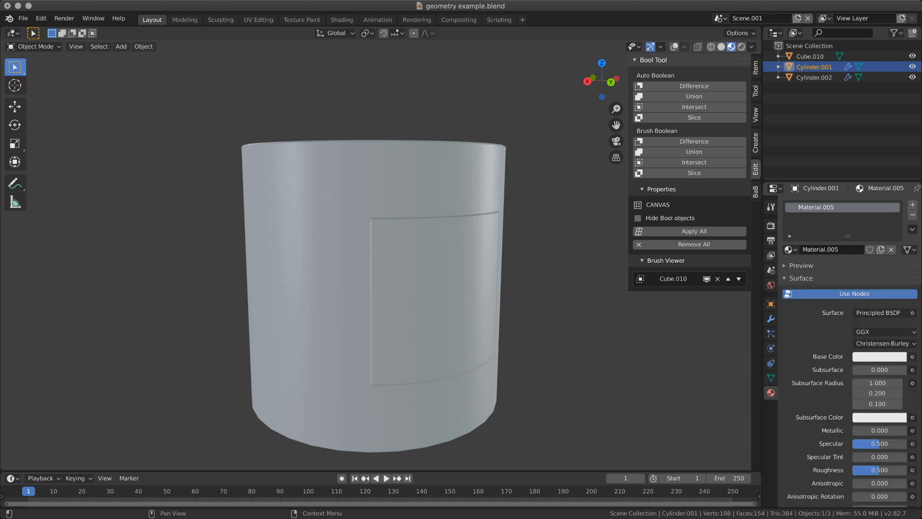
pyautogui.click(813, 78)
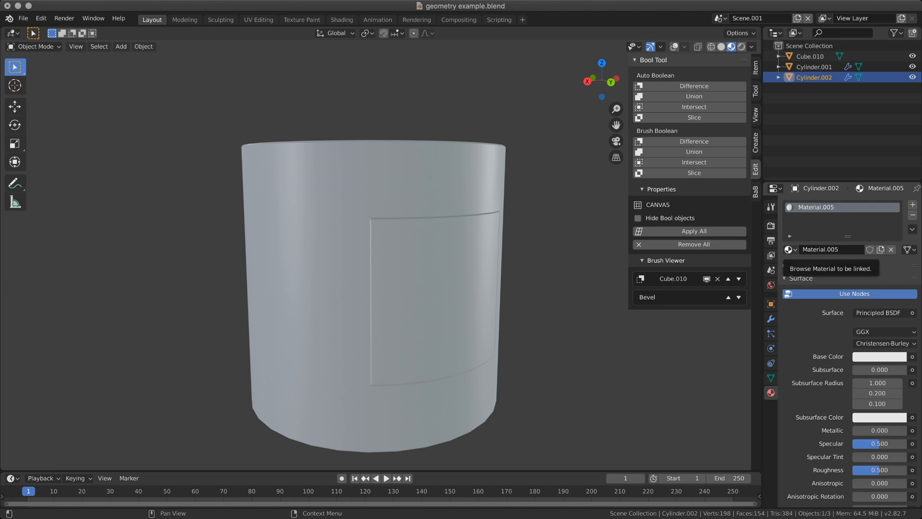
pyautogui.click(878, 356)
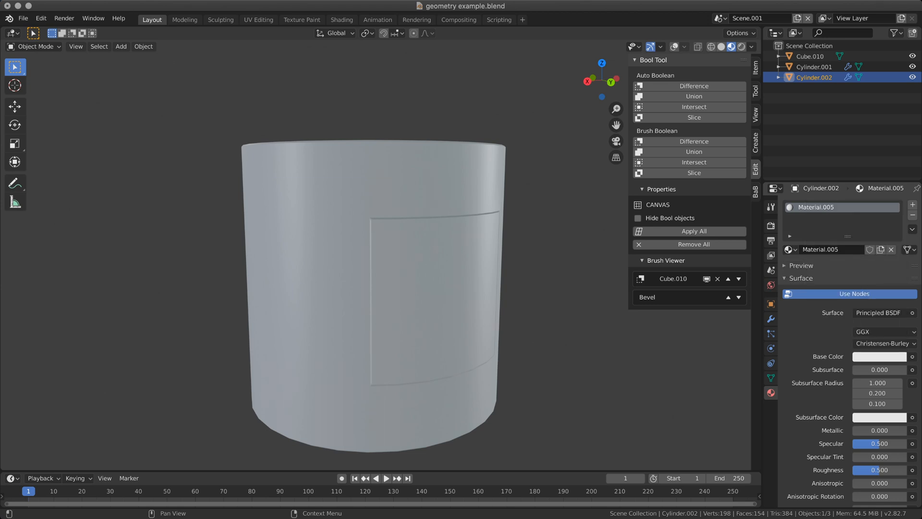
pyautogui.click(879, 356)
pyautogui.click(855, 275)
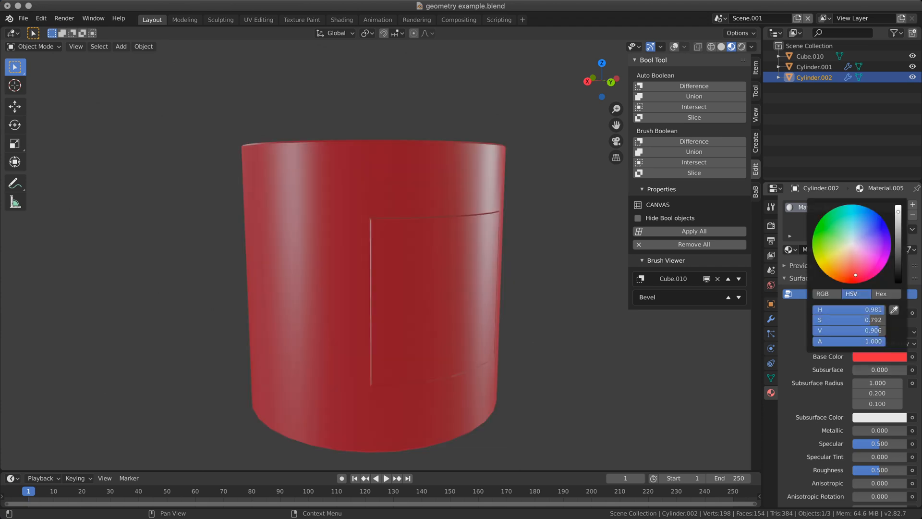
# - Lower the red material's roughness to 0.261
pyautogui.moveTo(375, 288)
pyautogui.mouseDown(button='middle')
pyautogui.moveTo(366, 274)
pyautogui.moveTo(331, 284)
pyautogui.moveTo(370, 279)
pyautogui.mouseUp(button='middle')
pyautogui.scroll(-3, 849, 350)
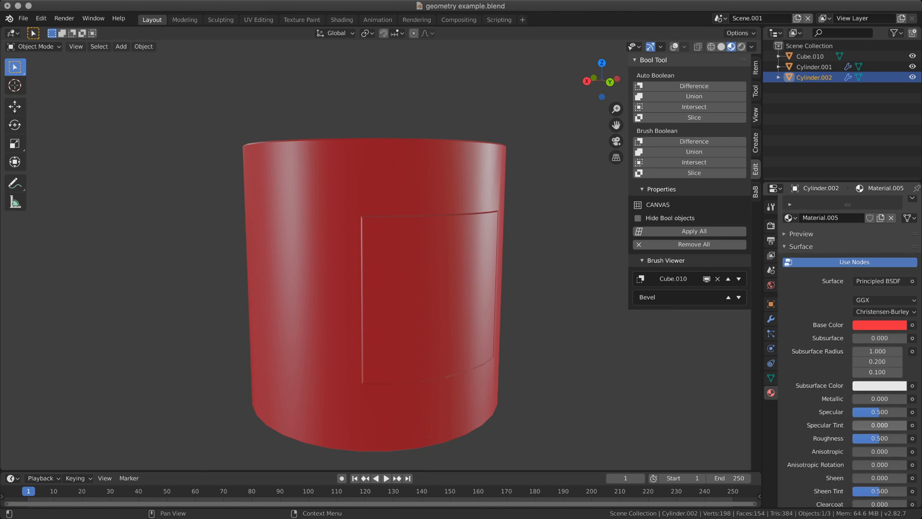
pyautogui.moveTo(879, 438)
pyautogui.mouseDown()
pyautogui.moveTo(851, 437)
pyautogui.moveTo(865, 438)
pyautogui.mouseUp()
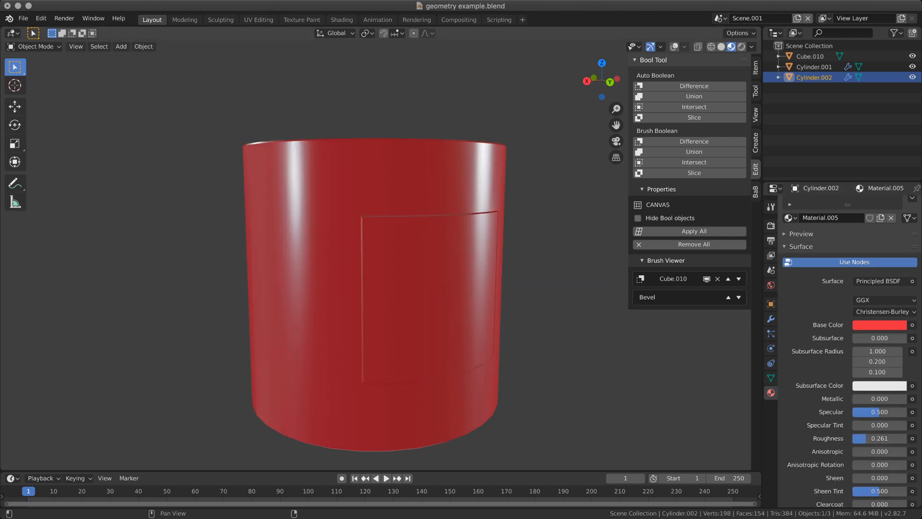
# - Change the material preview lighting to the green forest HDRI and check the cylinder's reflections from above
pyautogui.click(752, 46)
pyautogui.click(742, 135)
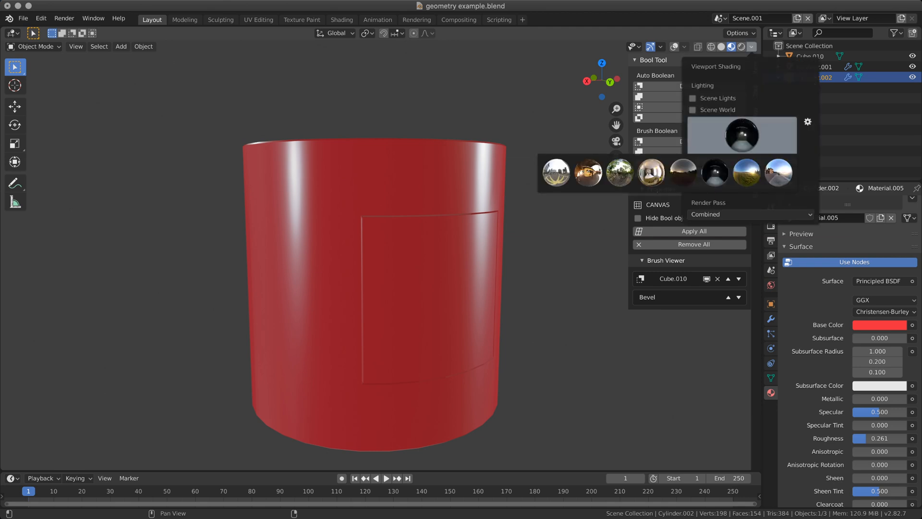
pyautogui.click(619, 173)
pyautogui.moveTo(375, 269); pyautogui.dragTo(379, 323, button='middle')
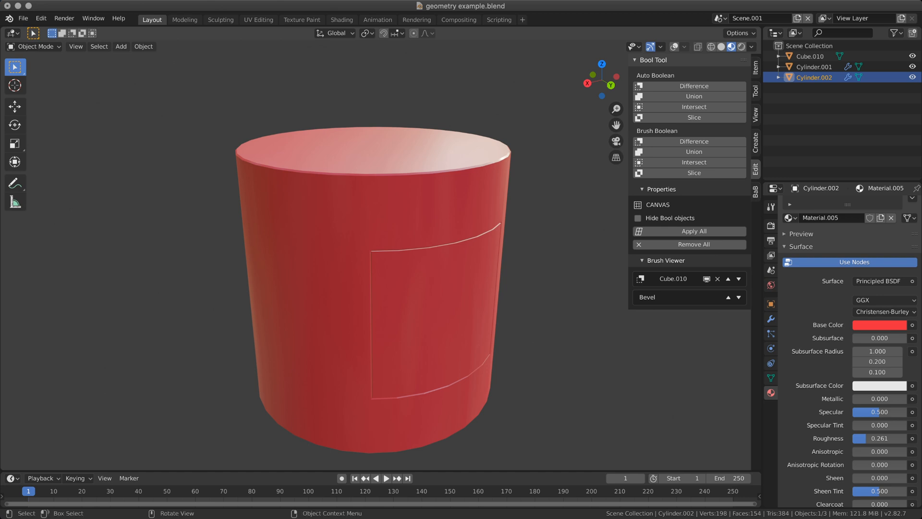
# - Make the main cylinder body's material a separate copy with a darker red base color, and apply all of the body's brushes with Bool Tool
pyautogui.click(814, 67)
pyautogui.click(814, 78)
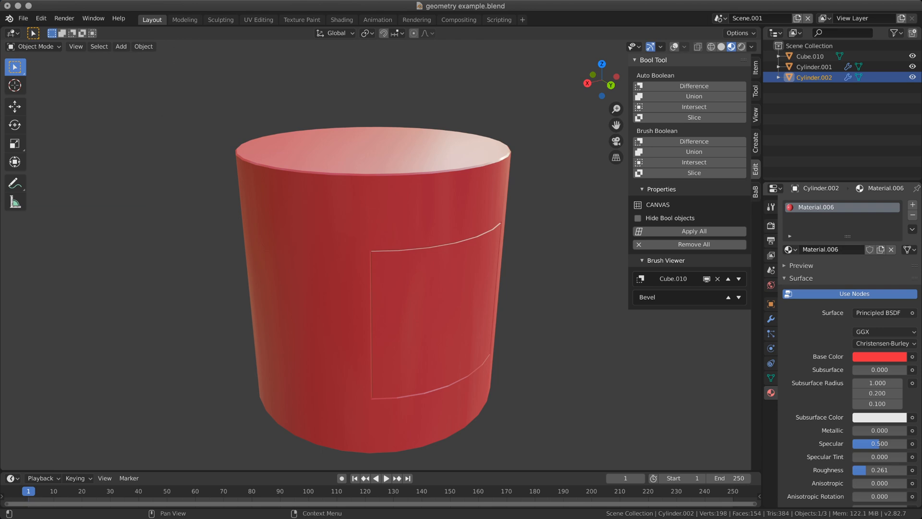
pyautogui.click(880, 249)
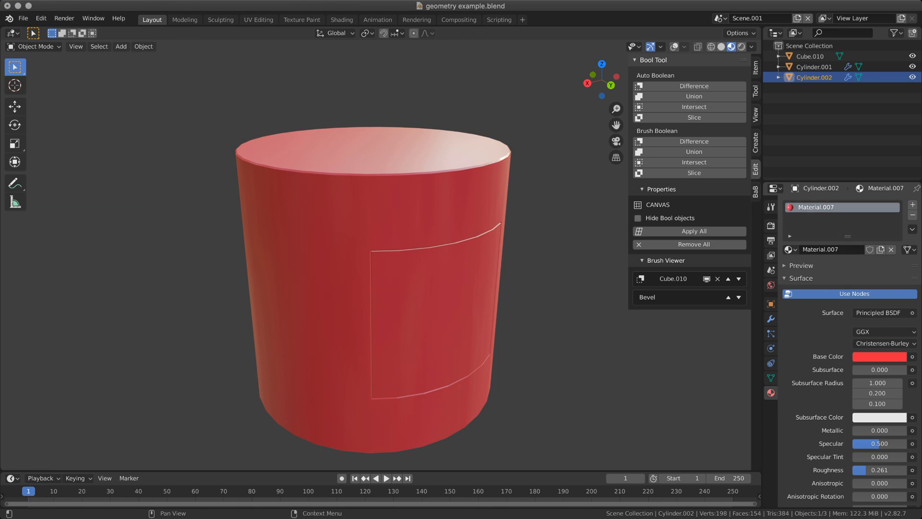
pyautogui.click(879, 356)
pyautogui.moveTo(898, 211); pyautogui.dragTo(898, 238)
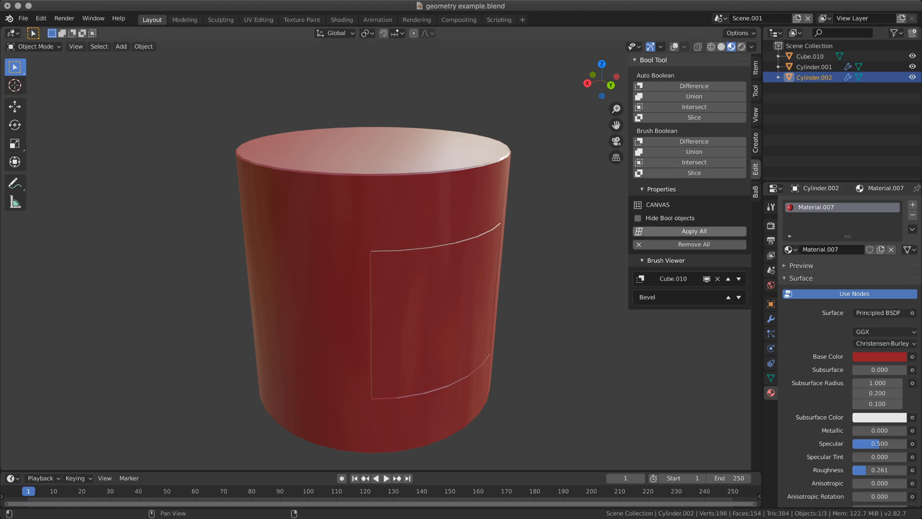
pyautogui.click(694, 231)
# - Assign the existing Material.003 to the cut-out piece, Cylinder.001
pyautogui.click(814, 67)
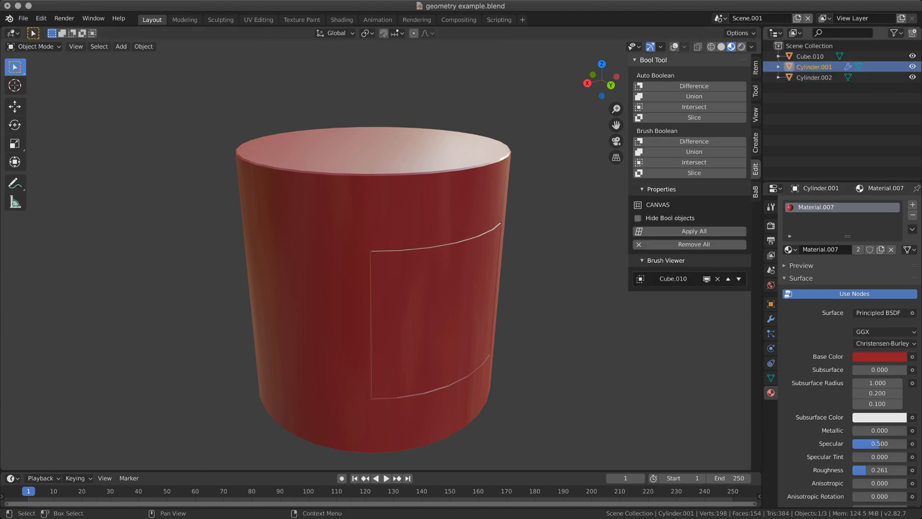
pyautogui.click(814, 77)
pyautogui.click(814, 66)
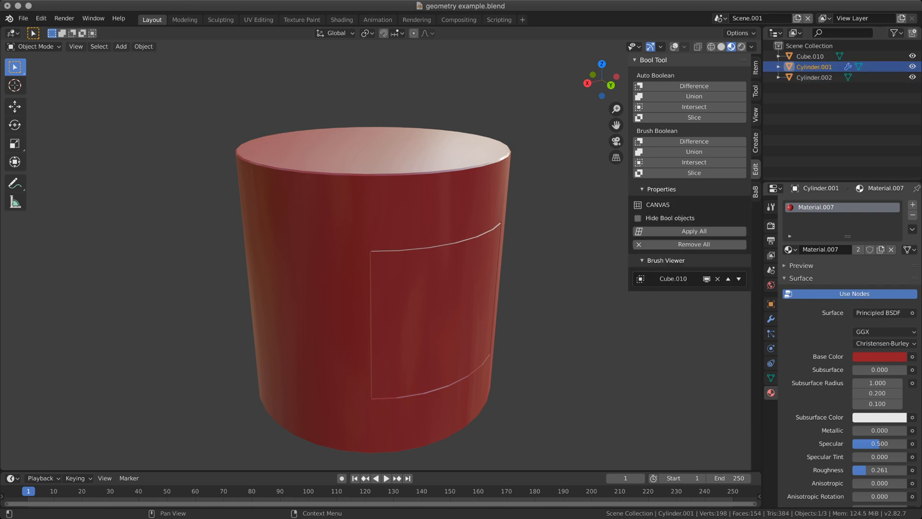
pyautogui.click(788, 249)
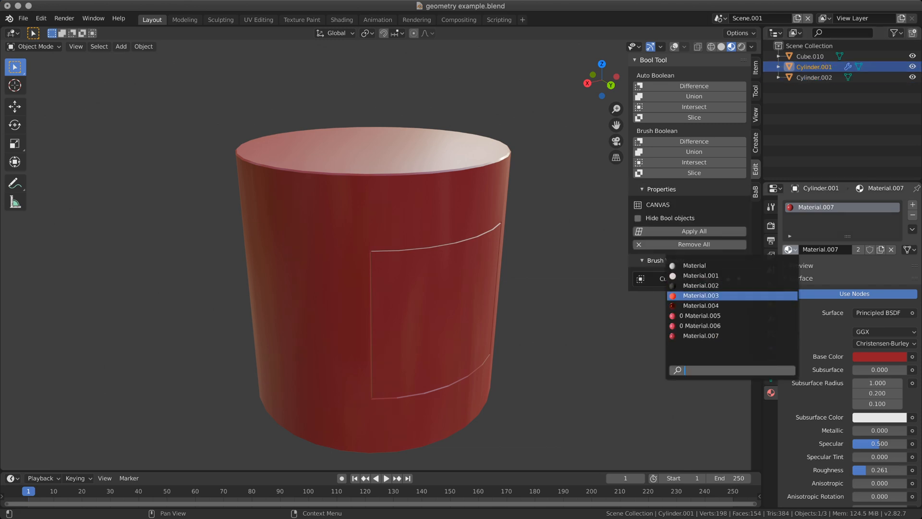
pyautogui.click(706, 296)
# - Turn on the viewport overlays and try moving the cut-out piece out of the main cylinder
pyautogui.moveTo(528, 288); pyautogui.dragTo(525, 285, button='middle')
pyautogui.moveTo(375, 288); pyautogui.dragTo(398, 304, button='middle')
pyautogui.click(675, 47)
pyautogui.moveTo(528, 216); pyautogui.dragTo(528, 197, button='middle')
pyautogui.press('g')
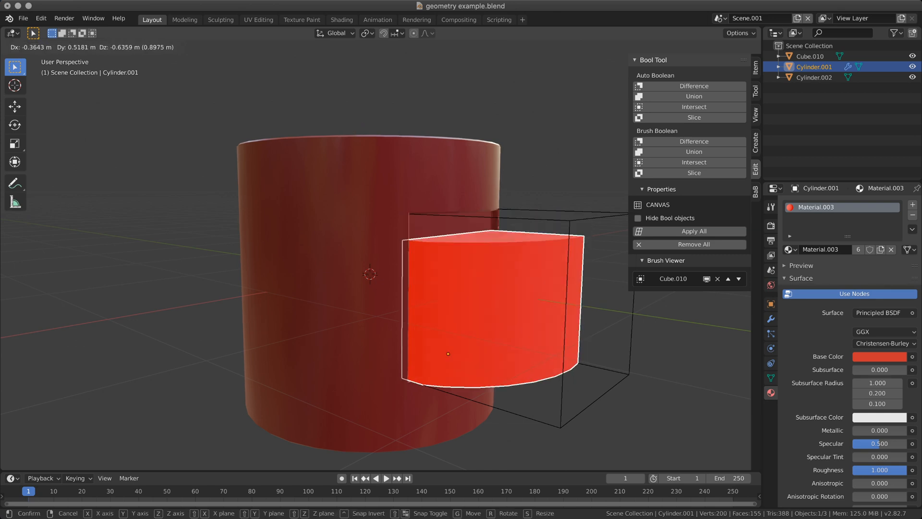
pyautogui.press('Escape')
pyautogui.moveTo(528, 216); pyautogui.dragTo(528, 230, button='middle')
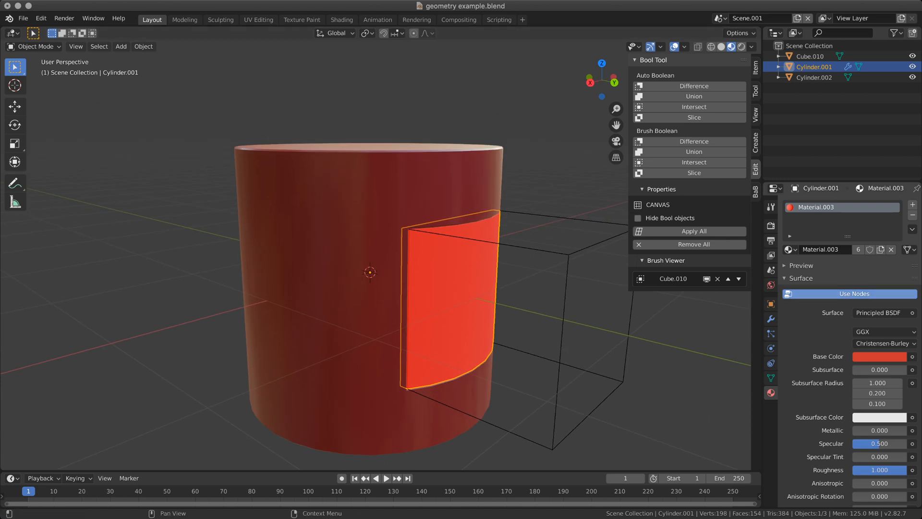
# - Check the modifiers of each object and apply the Intersect Boolean modifier on the cut-out piece
pyautogui.click(771, 319)
pyautogui.hotkey('alt', 'a')
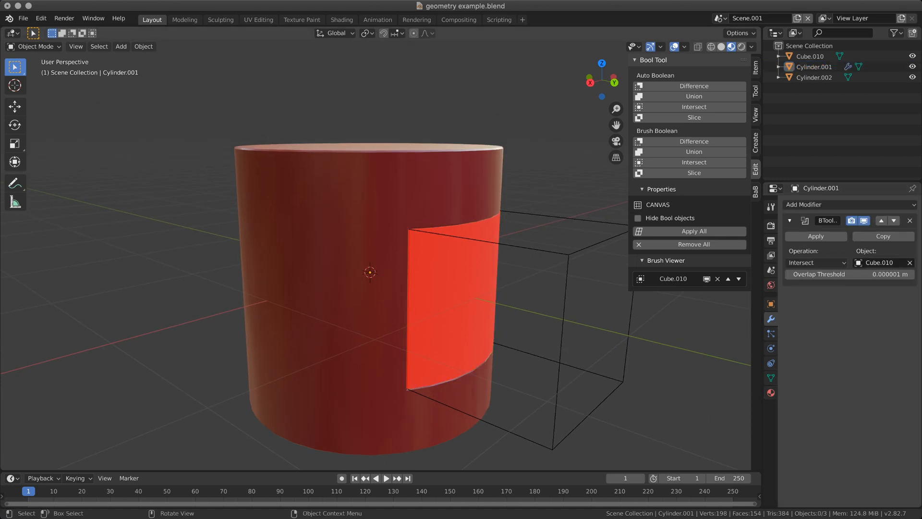
pyautogui.click(327, 269)
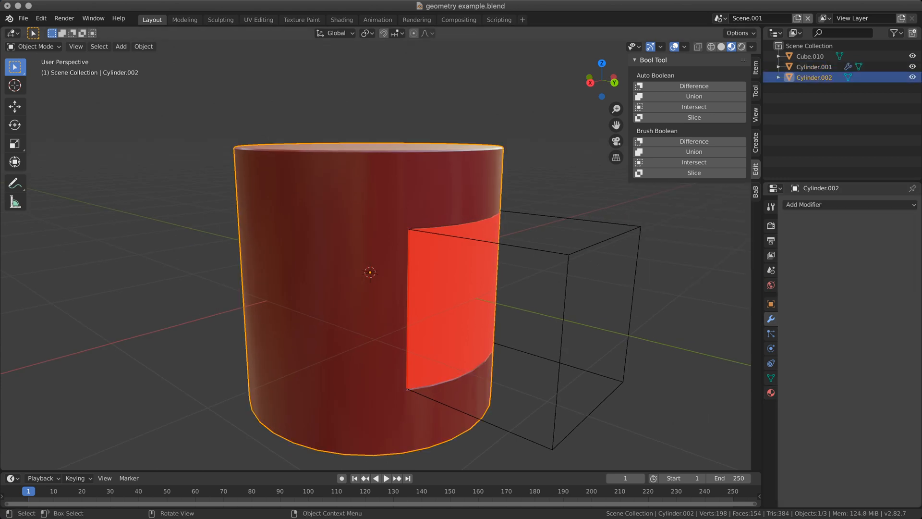
pyautogui.click(564, 307)
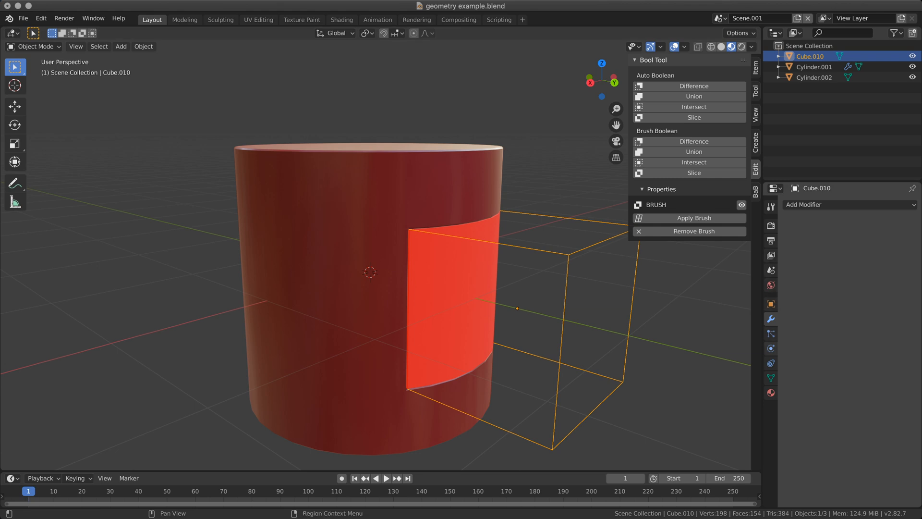
pyautogui.click(451, 298)
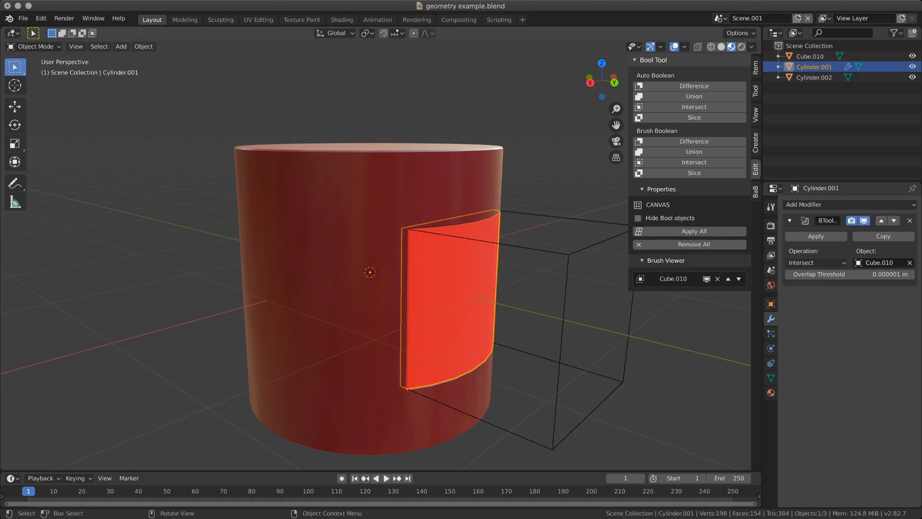
pyautogui.click(815, 237)
# - Delete the cutter cube, Cube.010, from the scene
pyautogui.click(596, 307)
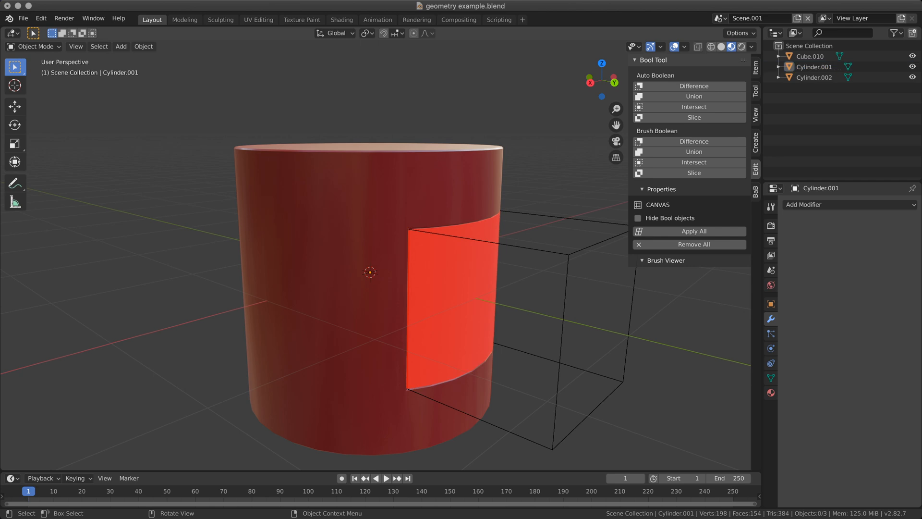
pyautogui.click(564, 307)
pyautogui.rightClick(811, 56)
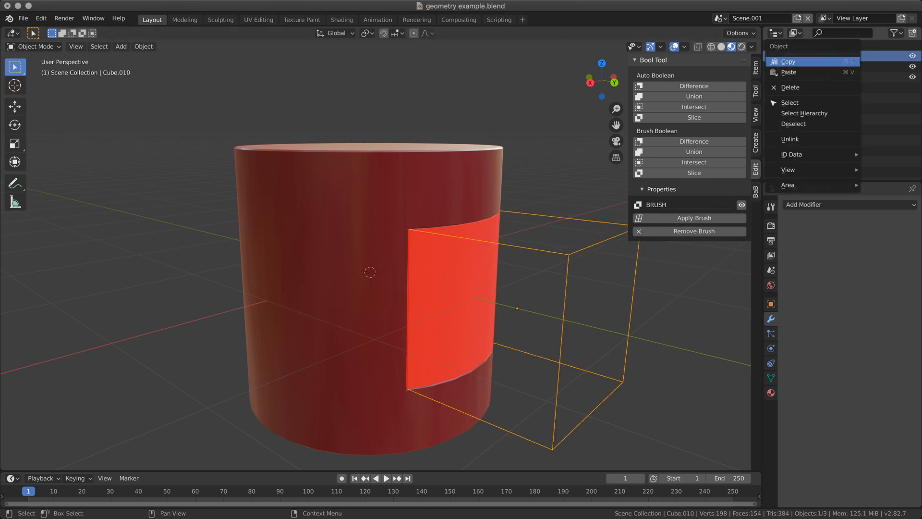
pyautogui.click(812, 86)
# - Examine the main cylinder and the separate cut-out piece up close and from a distance
pyautogui.moveTo(461, 298)
pyautogui.mouseDown(button='middle')
pyautogui.moveTo(423, 291)
pyautogui.moveTo(377, 230)
pyautogui.moveTo(403, 313)
pyautogui.moveTo(428, 307)
pyautogui.moveTo(418, 292)
pyautogui.moveTo(327, 283)
pyautogui.moveTo(331, 243)
pyautogui.moveTo(456, 262)
pyautogui.moveTo(469, 300)
pyautogui.moveTo(473, 287)
pyautogui.mouseUp(button='middle')
pyautogui.click(427, 298)
pyautogui.click(317, 298)
pyautogui.click(427, 298)
pyautogui.hotkey('alt', 'a')
pyautogui.scroll(3, 374, 283)
pyautogui.scroll(-2, 375, 283)
pyautogui.scroll(-2, 457, 262)
pyautogui.scroll(-2, 465, 278)
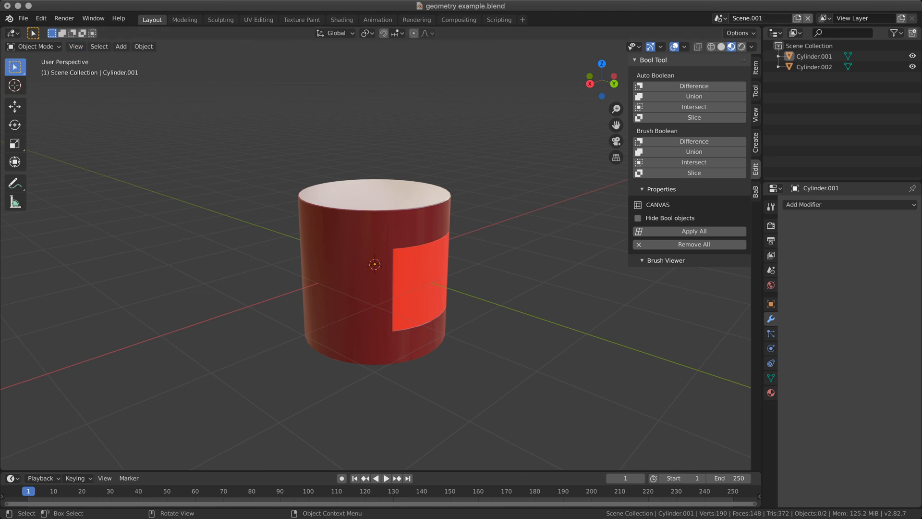
# - Switch to the scene named Scene and examine the example cubes, including Cube.004's Boolean and Bevel modifiers
pyautogui.click(719, 18)
pyautogui.press('Escape')
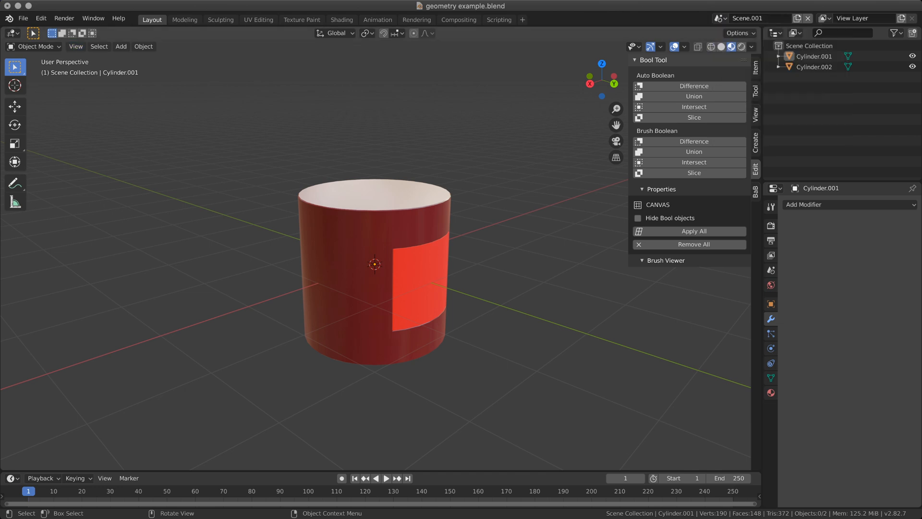
pyautogui.click(719, 19)
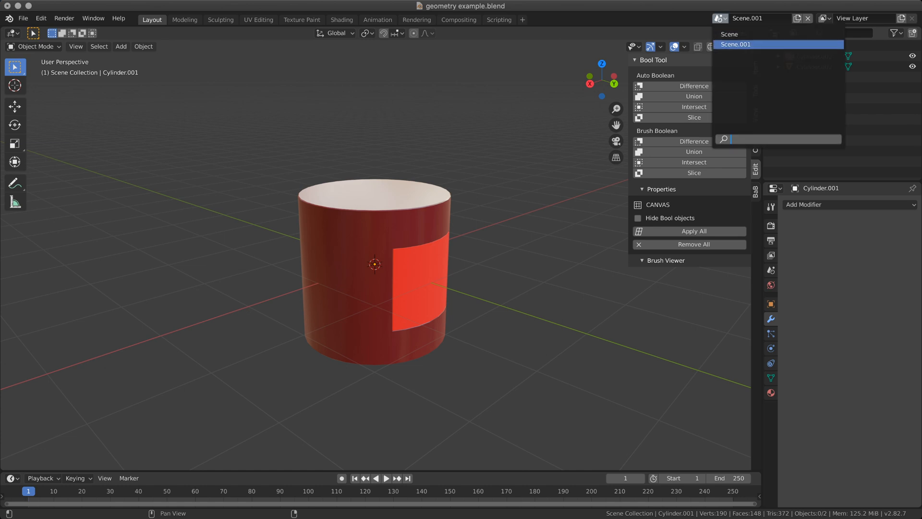
pyautogui.click(729, 34)
pyautogui.moveTo(374, 264); pyautogui.dragTo(253, 217, button='middle')
pyautogui.keyDown('shift'); pyautogui.moveTo(423, 250); pyautogui.dragTo(302, 229, button='middle'); pyautogui.keyUp('shift')
pyautogui.click(480, 269)
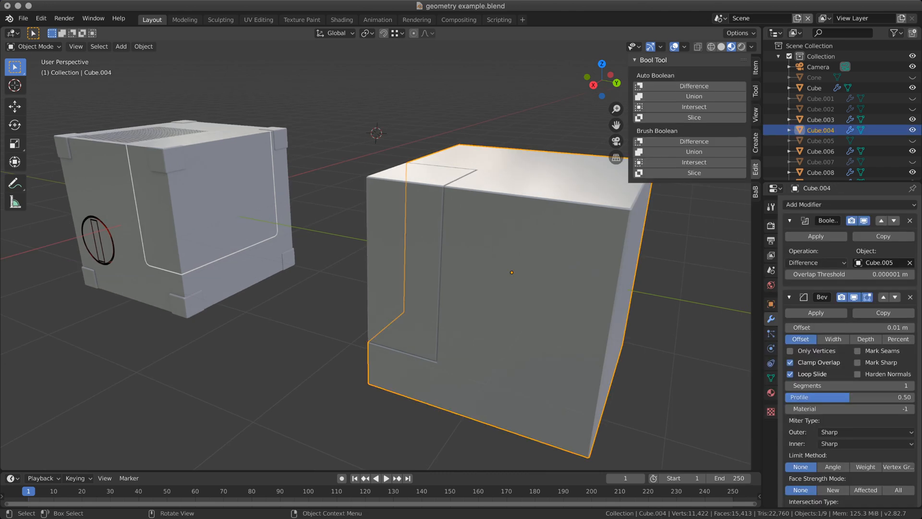
pyautogui.hotkey('alt', 'a')
pyautogui.moveTo(423, 250); pyautogui.dragTo(331, 245, button='middle')
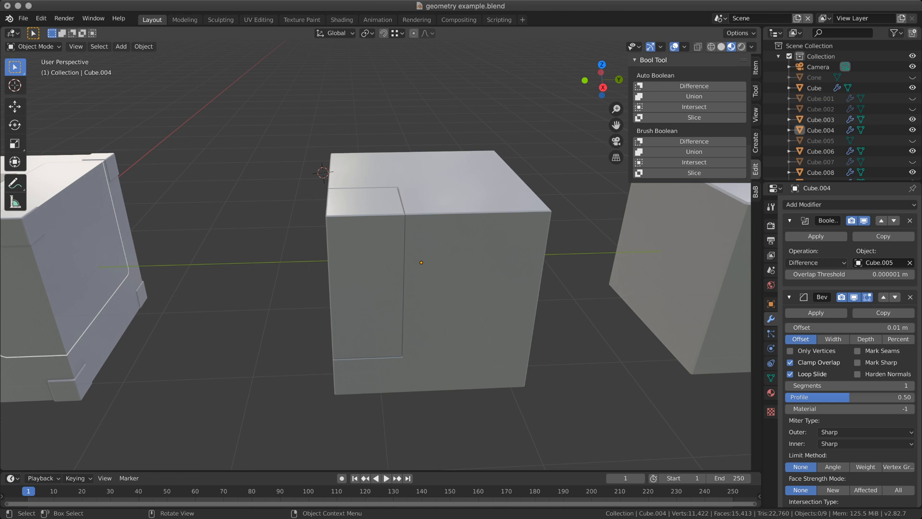
pyautogui.keyDown('shift'); pyautogui.moveTo(422, 249); pyautogui.dragTo(629, 246, button='middle'); pyautogui.keyUp('shift')
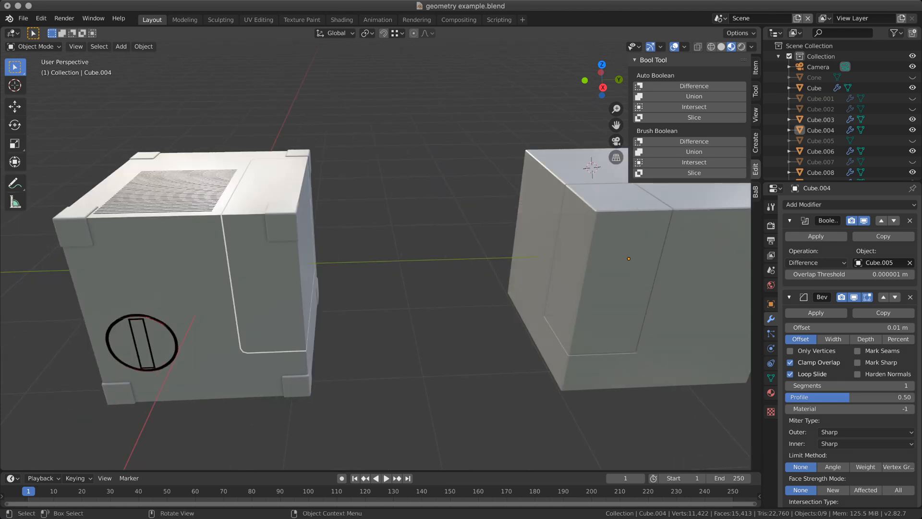
pyautogui.moveTo(433, 250)
pyautogui.mouseDown(button='middle')
pyautogui.moveTo(385, 242)
pyautogui.moveTo(465, 247)
pyautogui.moveTo(444, 238)
pyautogui.mouseUp(button='middle')
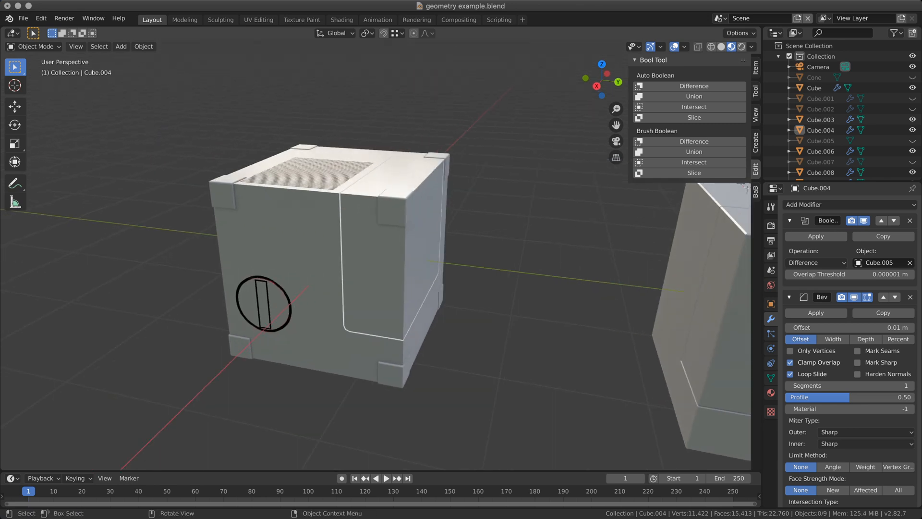
# - Examine the detailed cube's modifier stack and its bevelled seam and corner cuts up close
pyautogui.click(344, 251)
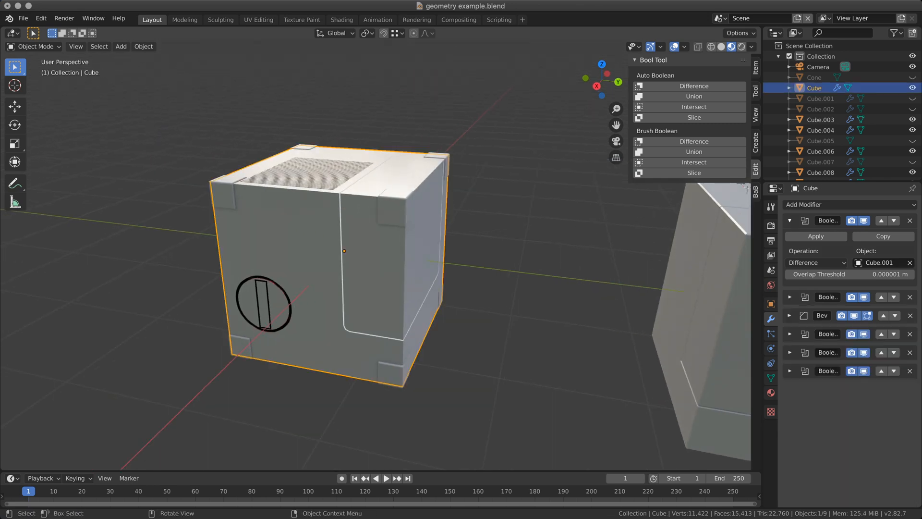
pyautogui.scroll(8, 376, 254)
pyautogui.scroll(-3, 375, 255)
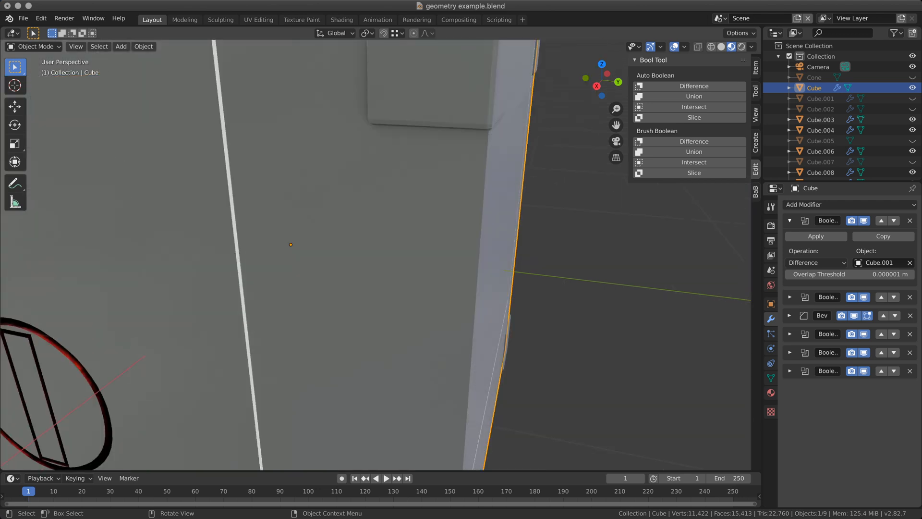
pyautogui.moveTo(375, 254); pyautogui.dragTo(376, 267, button='middle')
pyautogui.moveTo(291, 267); pyautogui.dragTo(338, 284, button='middle')
pyautogui.scroll(-6, 376, 255)
pyautogui.moveTo(376, 255); pyautogui.dragTo(348, 244, button='middle')
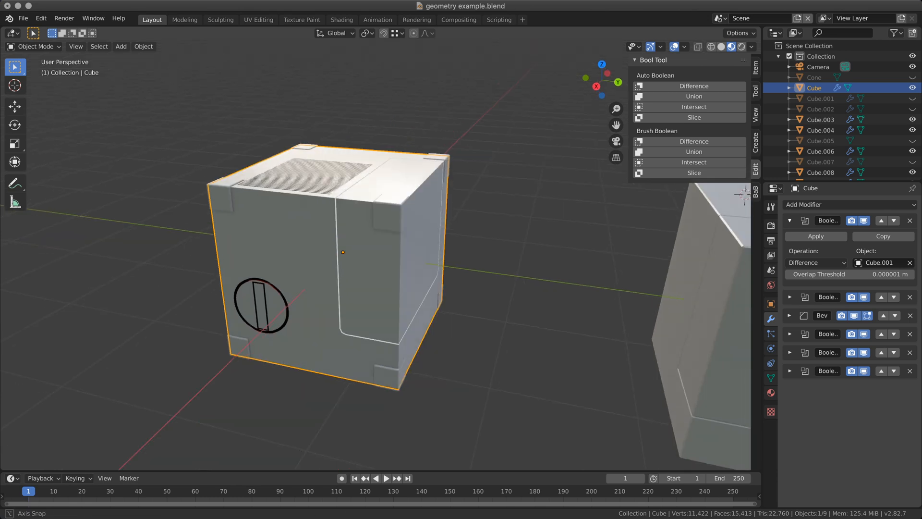
# - Return to Scene.001 and move both cylinder pieces together along the X axis, away from the world origin
pyautogui.click(720, 18)
pyautogui.click(722, 45)
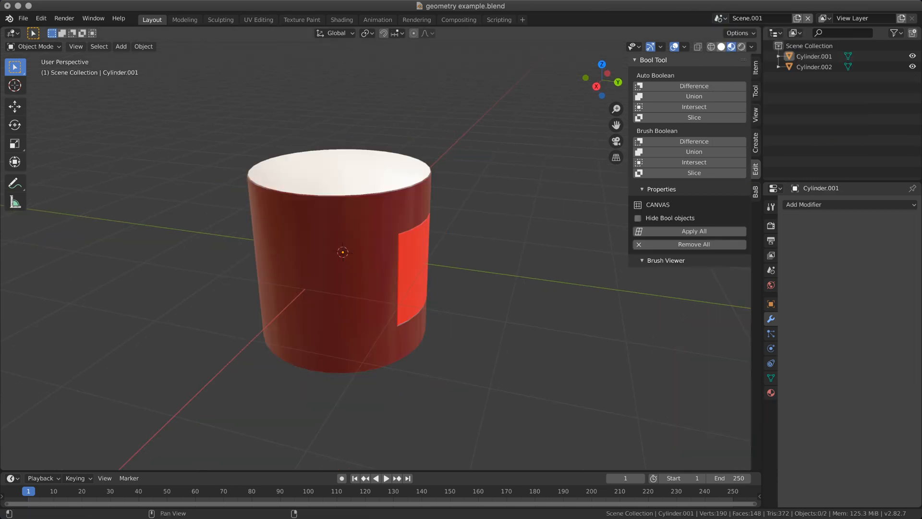
pyautogui.scroll(-4, 376, 255)
pyautogui.moveTo(375, 254); pyautogui.dragTo(340, 248, button='middle')
pyautogui.moveTo(271, 148); pyautogui.dragTo(485, 336)
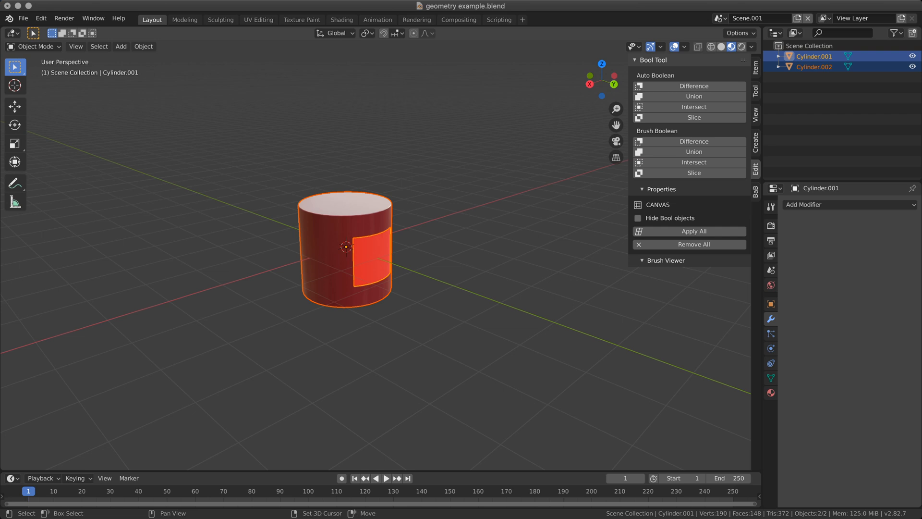
pyautogui.press('g')
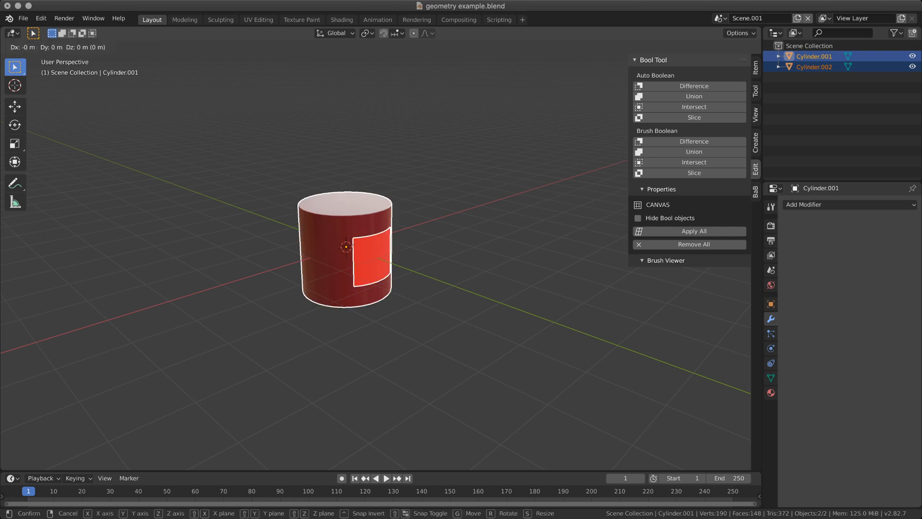
pyautogui.press('x')
pyautogui.press('Return')
# - Add a mesh cylinder with 32 vertices, 1 m radius and 2 m depth at the origin, and shade it smooth
pyautogui.hotkey('alt', 'a')
pyautogui.scroll(3, 375, 255)
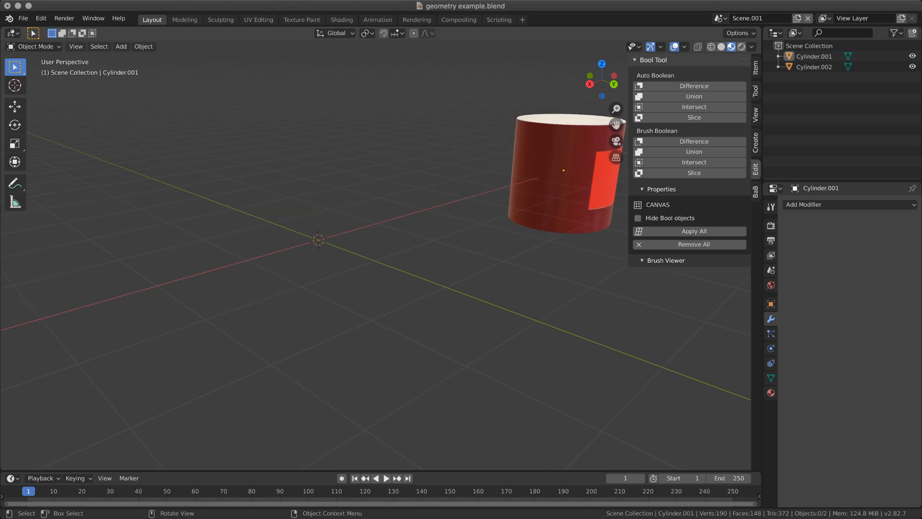
pyautogui.click(121, 46)
pyautogui.moveTo(148, 58)
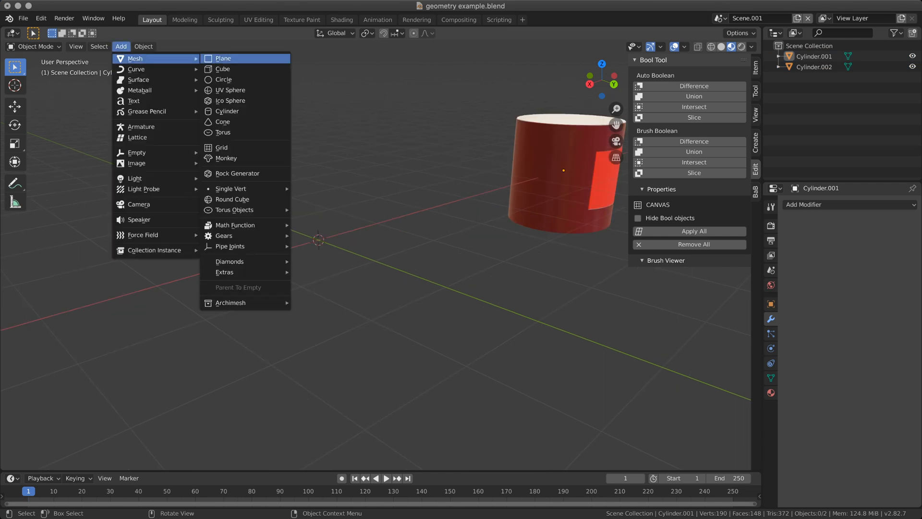
pyautogui.click(227, 111)
pyautogui.rightClick(318, 239)
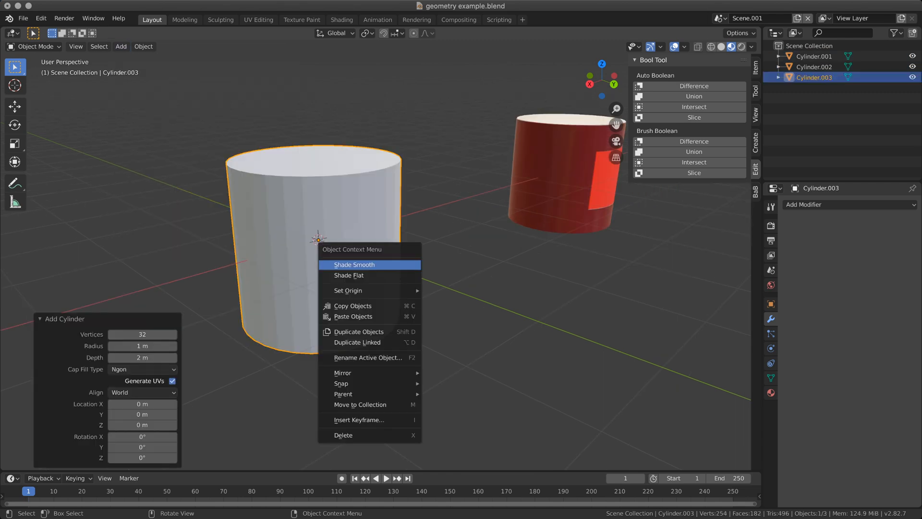
pyautogui.click(354, 265)
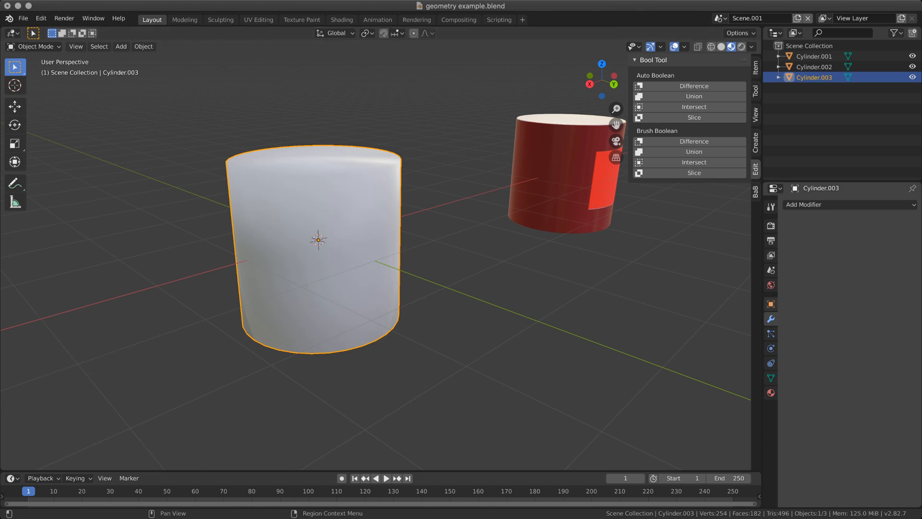
# - Enable Auto Smooth at 30° for the new cylinder's normals
pyautogui.click(770, 303)
pyautogui.click(770, 378)
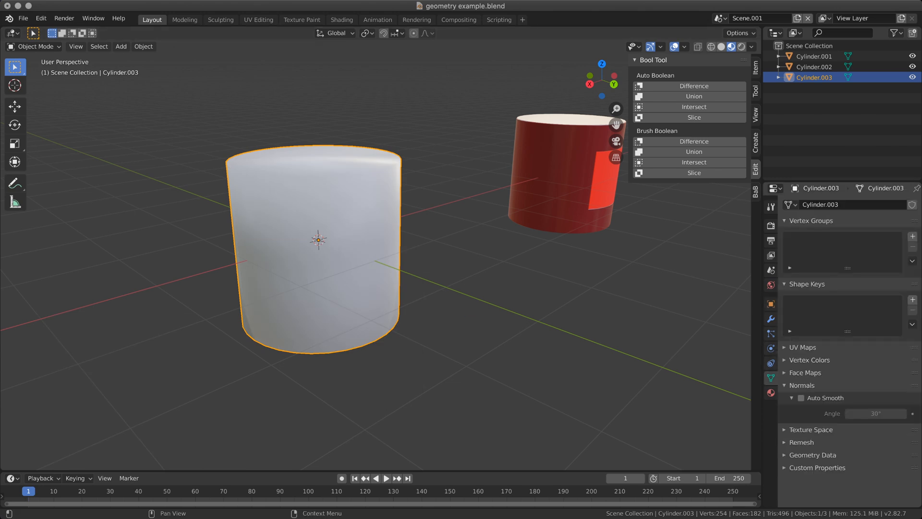
pyautogui.click(801, 398)
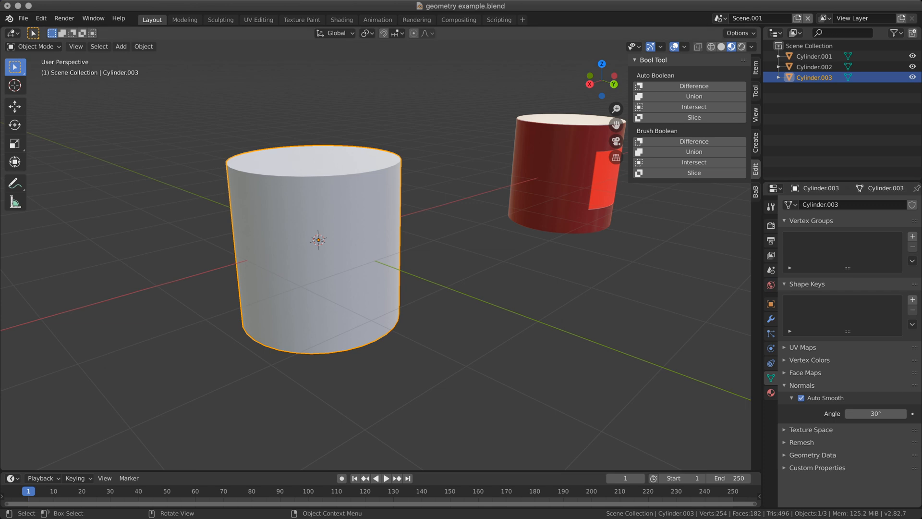
# - Add a 2 m mesh cube at the origin and scale it down uniformly, finishing with a factor of about 0.814
pyautogui.moveTo(375, 259); pyautogui.dragTo(365, 247, button='middle')
pyautogui.hotkey('alt', 'a')
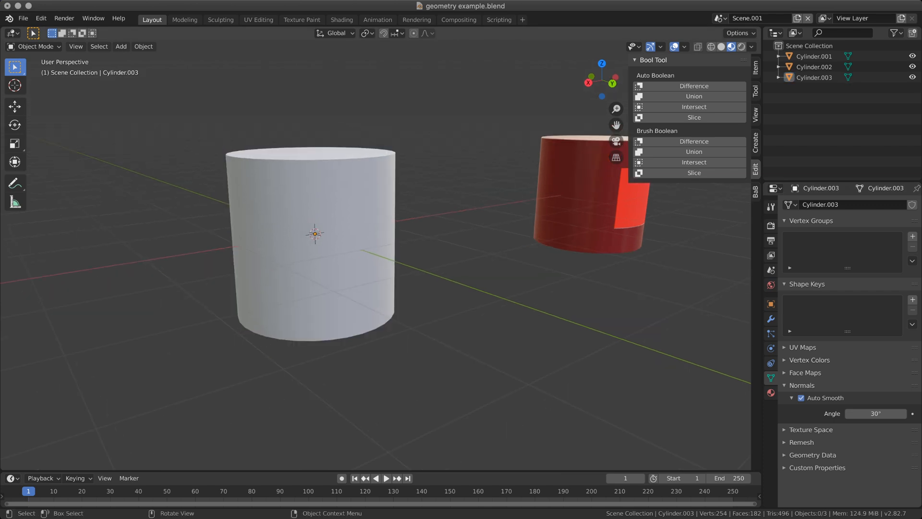
pyautogui.scroll(1, 374, 260)
pyautogui.click(121, 46)
pyautogui.moveTo(145, 58)
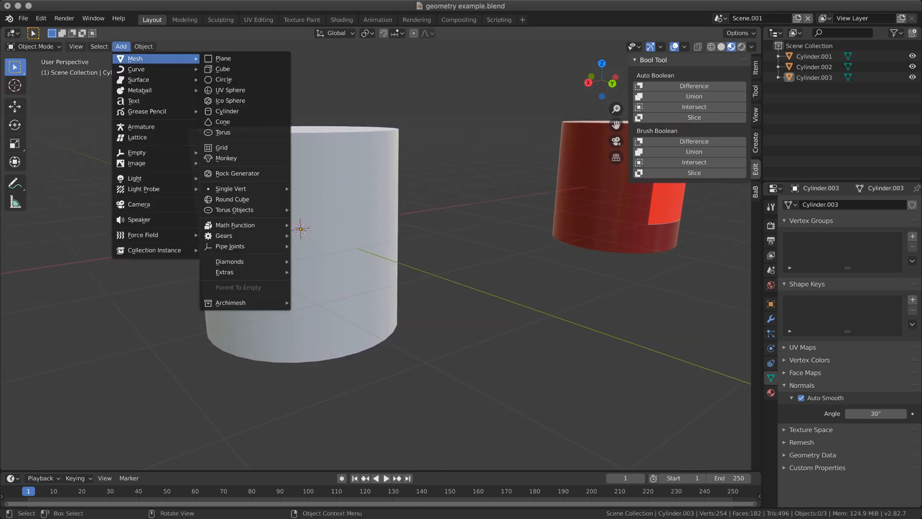
pyautogui.click(223, 69)
pyautogui.press('s')
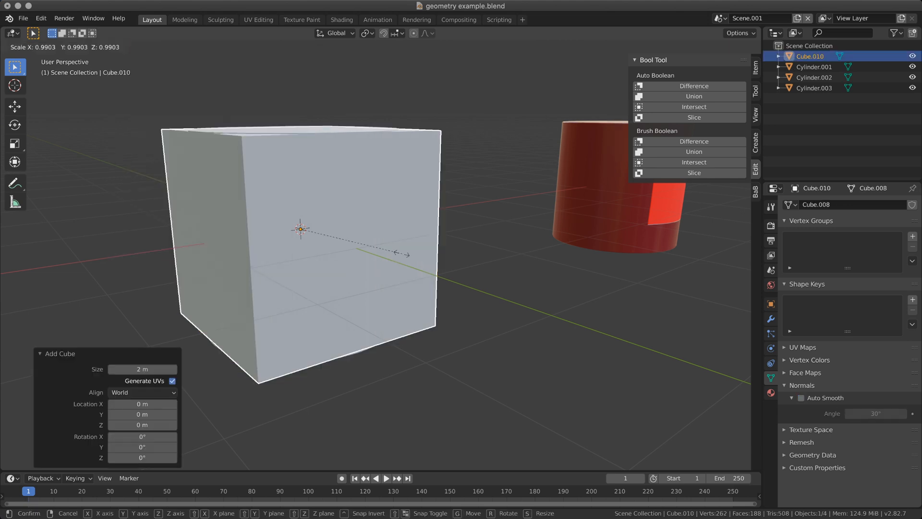
pyautogui.click(393, 251)
pyautogui.moveTo(392, 251); pyautogui.dragTo(397, 275, button='middle')
pyautogui.press('s')
pyautogui.click(392, 275)
# - Move the cube along the Y axis so it sticks partly out of the cylinder's side, leaving nothing selected
pyautogui.press('g')
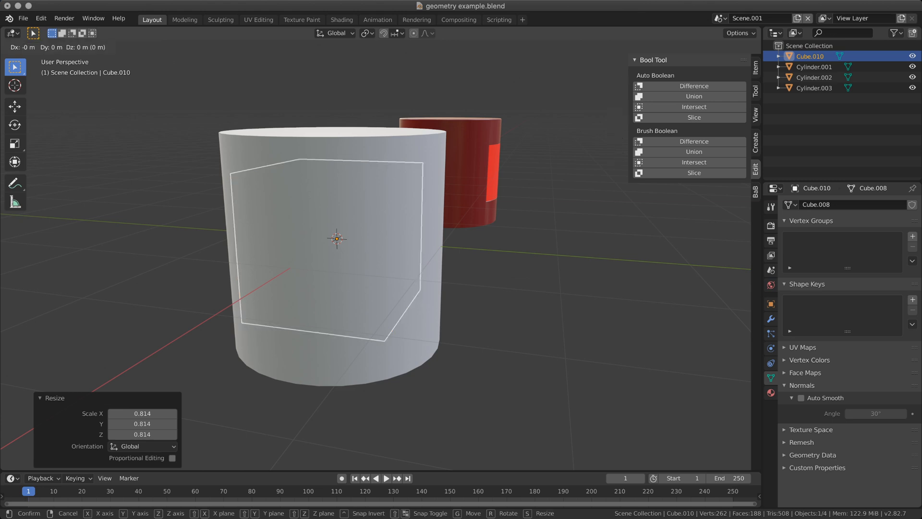
pyautogui.press('y')
pyautogui.click(547, 280)
pyautogui.moveTo(547, 280); pyautogui.dragTo(474, 278, button='middle')
pyautogui.hotkey('alt', 'a')
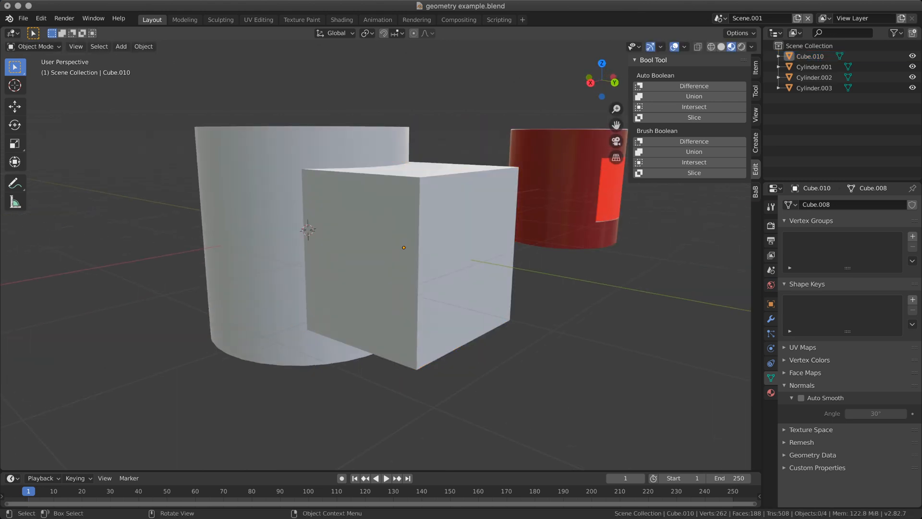
pyautogui.click(254, 231)
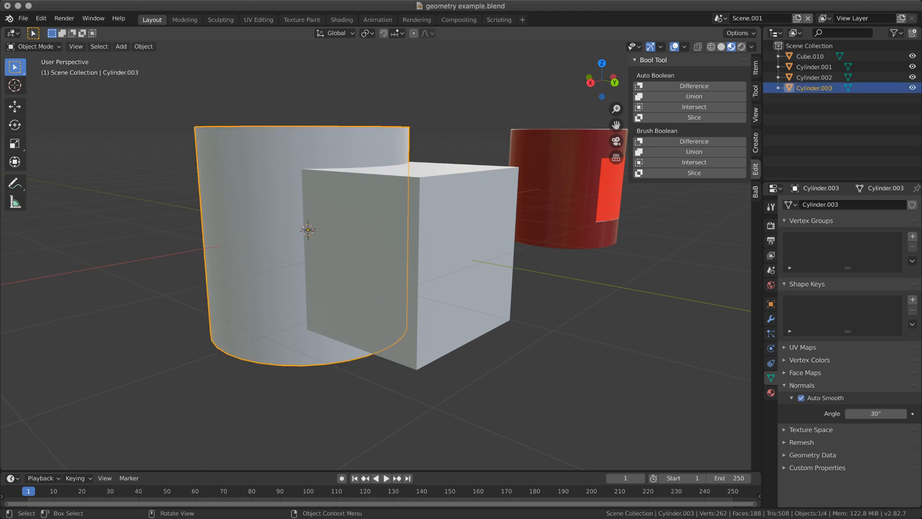
pyautogui.hotkey('alt', 'a')
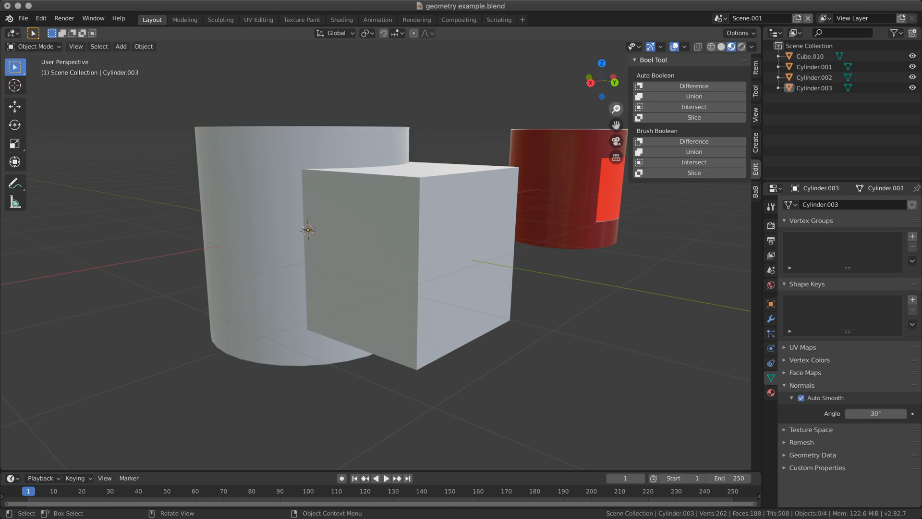
# - Hide the sidebar and give the new cylinder a Boolean modifier set to Difference with Cube.010 as its object
pyautogui.press('n')
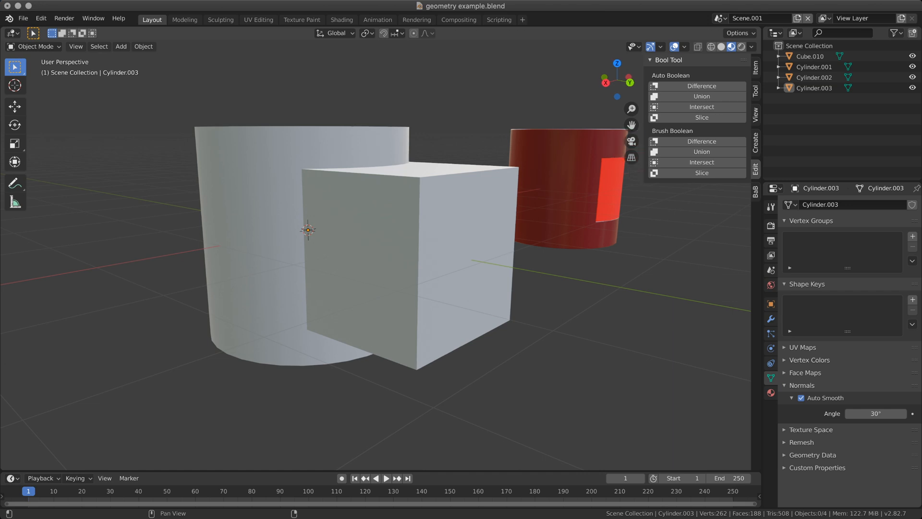
pyautogui.click(254, 230)
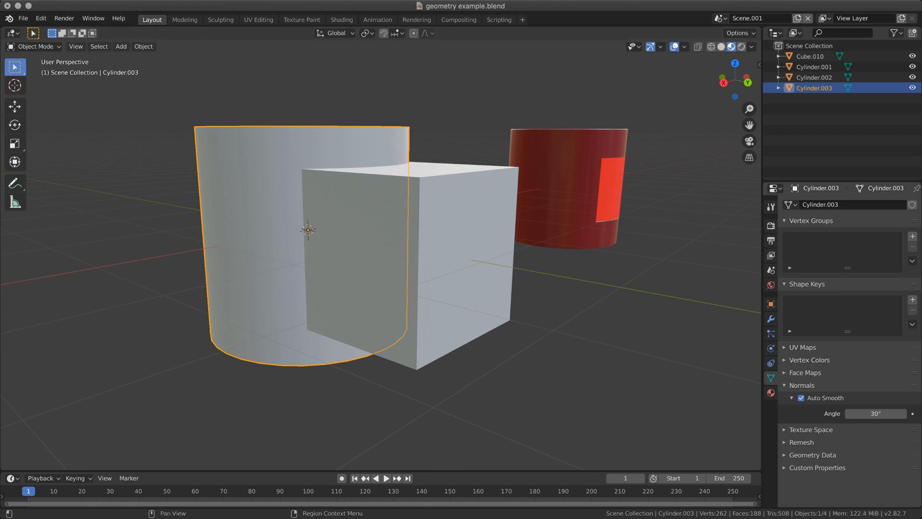
pyautogui.click(770, 319)
pyautogui.click(849, 204)
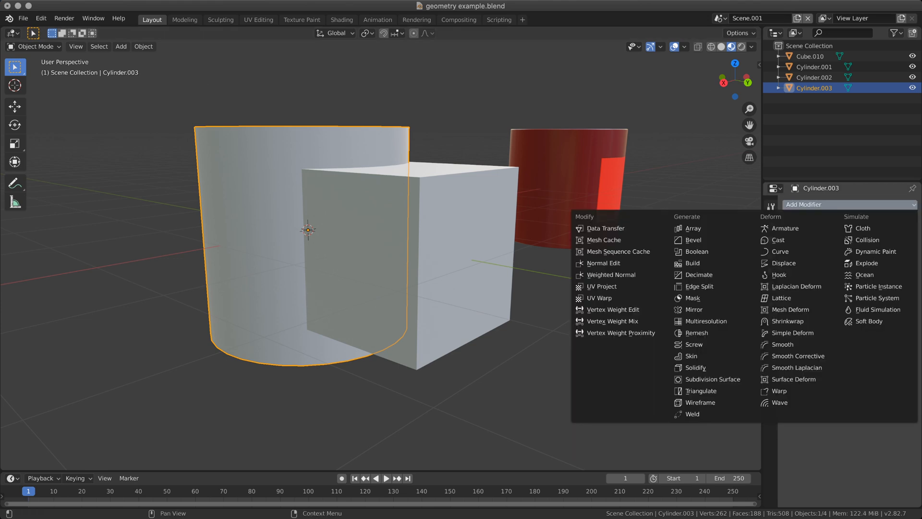
pyautogui.click(697, 251)
pyautogui.click(910, 262)
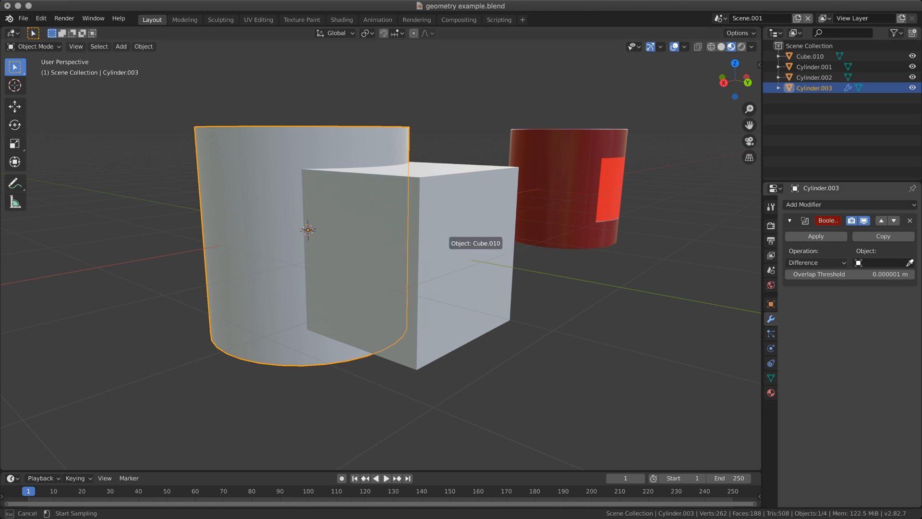
pyautogui.click(451, 254)
pyautogui.click(816, 262)
pyautogui.click(803, 297)
# - Temporarily hide the cutter cube to inspect the Boolean cut in the cylinder, and show the cube again
pyautogui.moveTo(480, 250); pyautogui.dragTo(523, 262, button='middle')
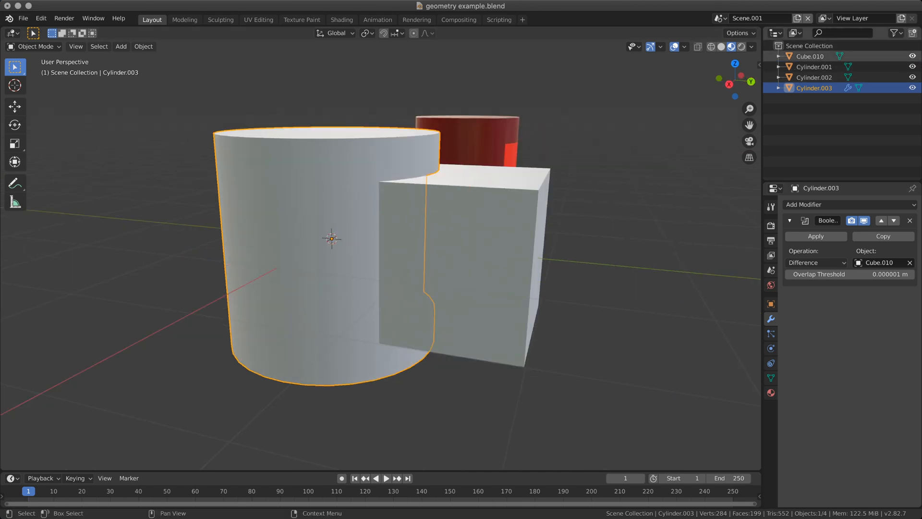
pyautogui.click(911, 56)
pyautogui.moveTo(523, 262); pyautogui.dragTo(493, 263, button='middle')
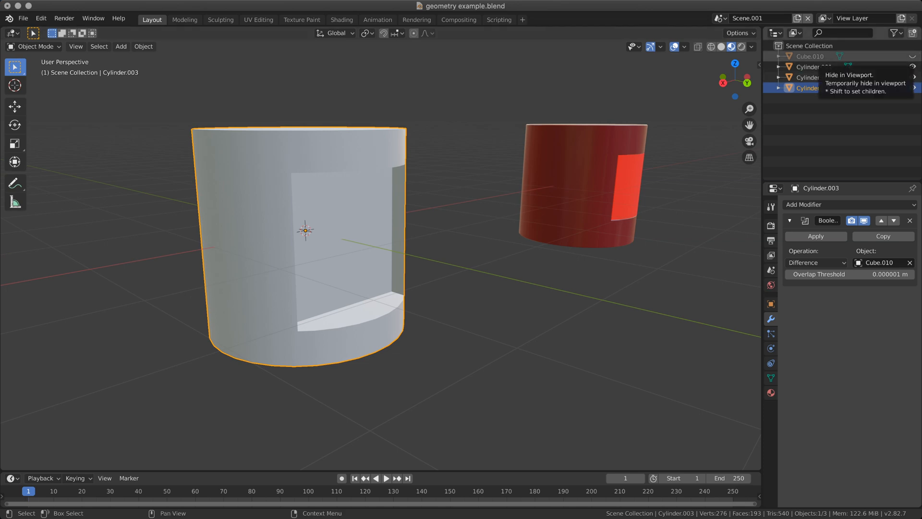
pyautogui.click(912, 56)
pyautogui.moveTo(480, 264); pyautogui.dragTo(461, 283, button='middle')
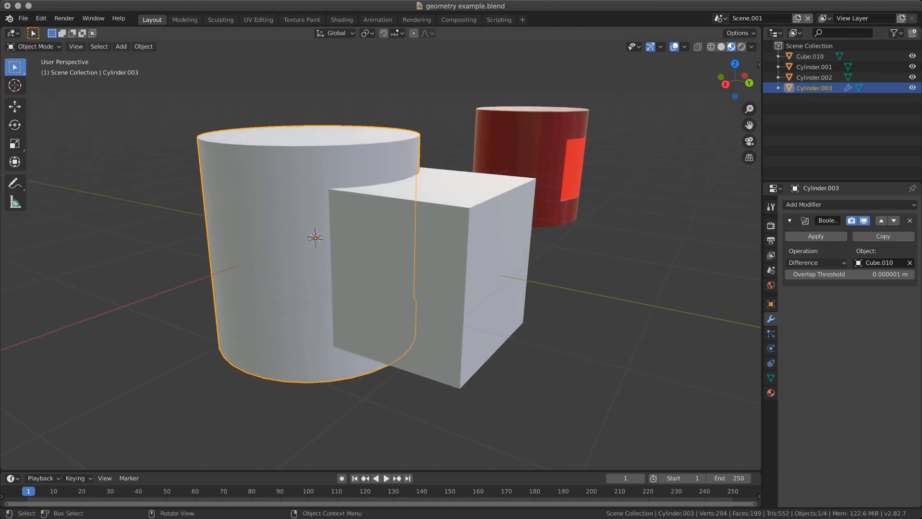
# - Add a Solidify modifier to the cutter cube and hide the cube in the viewport
pyautogui.click(425, 260)
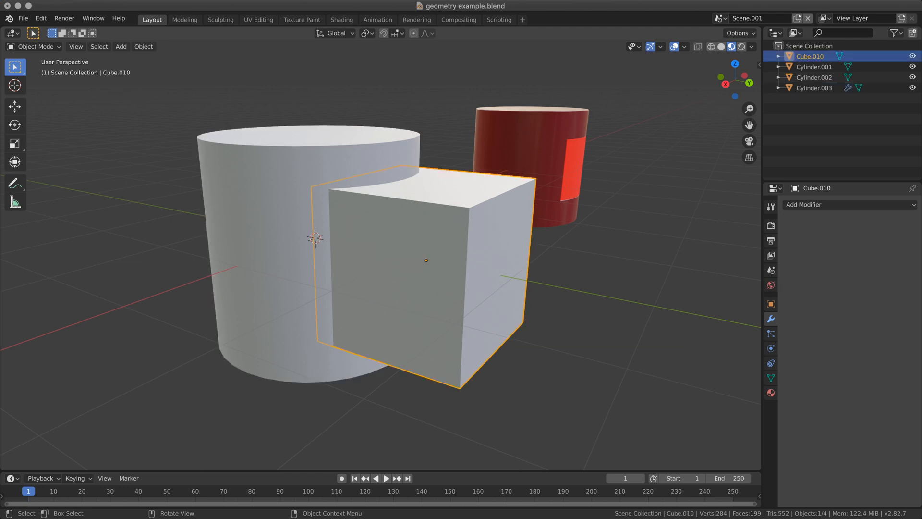
pyautogui.moveTo(426, 260); pyautogui.dragTo(413, 262, button='middle')
pyautogui.click(816, 204)
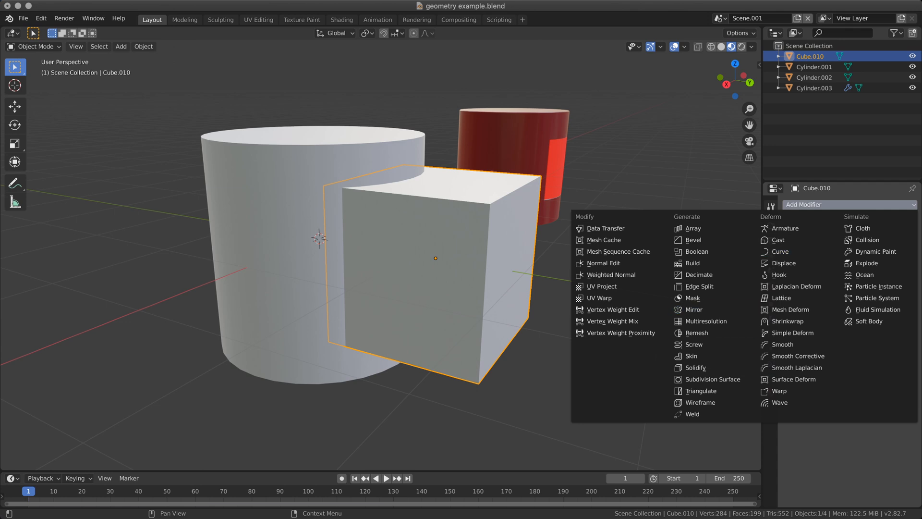
pyautogui.click(696, 368)
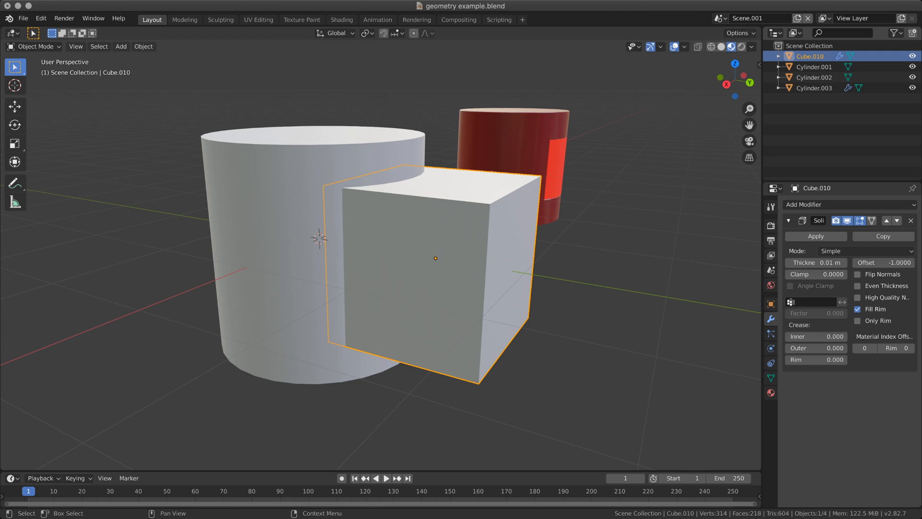
pyautogui.click(912, 56)
pyautogui.moveTo(461, 260); pyautogui.dragTo(593, 254, button='middle')
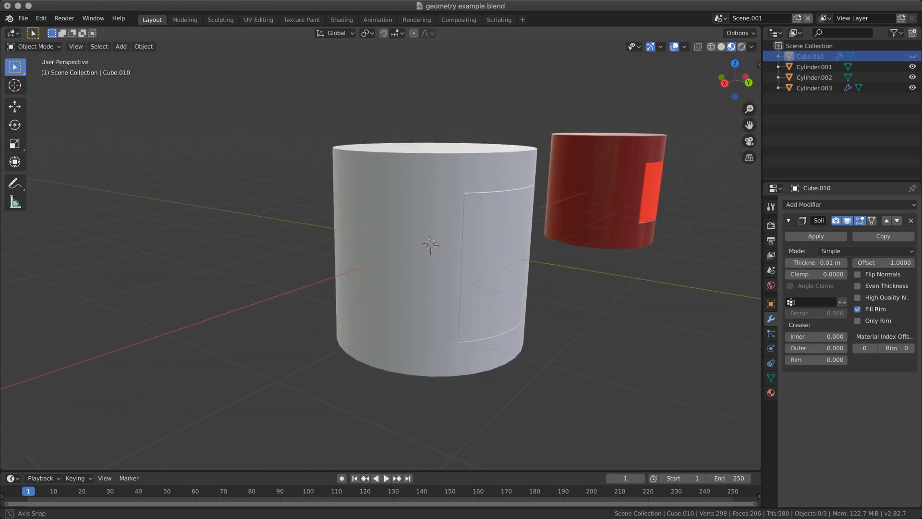
# - Examine the thin groove in the white cylinder and compare it with the inset panel's seam on the red cylinder
pyautogui.scroll(5, 380, 254)
pyautogui.scroll(-5, 381, 255)
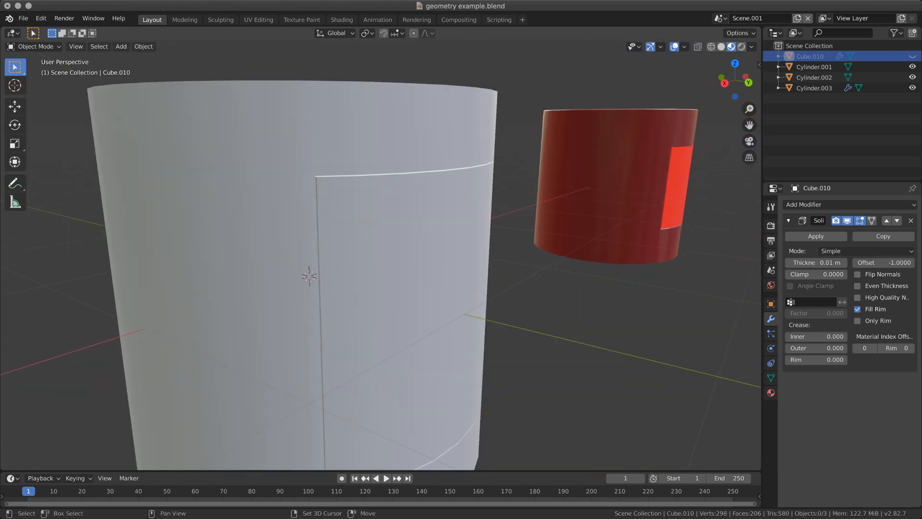
pyautogui.moveTo(381, 255); pyautogui.dragTo(332, 257, button='middle')
pyautogui.scroll(3, 381, 254)
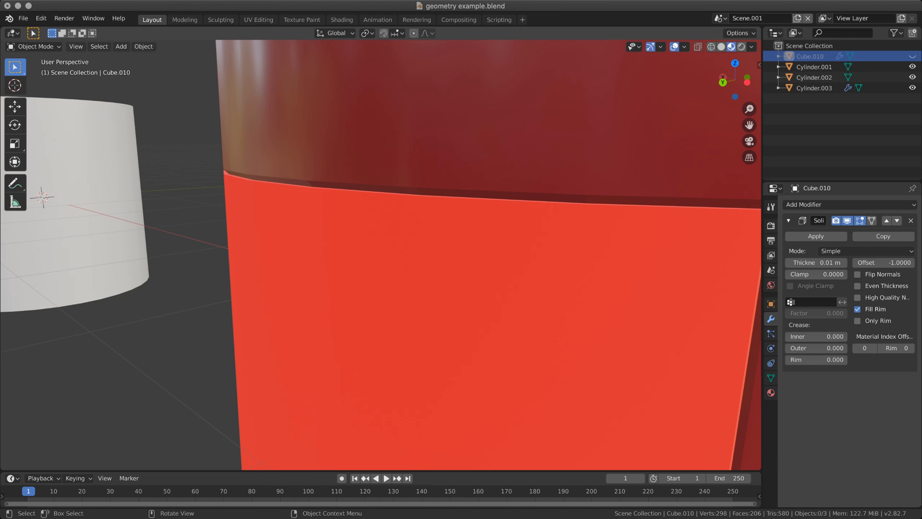
pyautogui.moveTo(381, 255); pyautogui.dragTo(435, 254, button='middle')
pyautogui.scroll(-6, 434, 254)
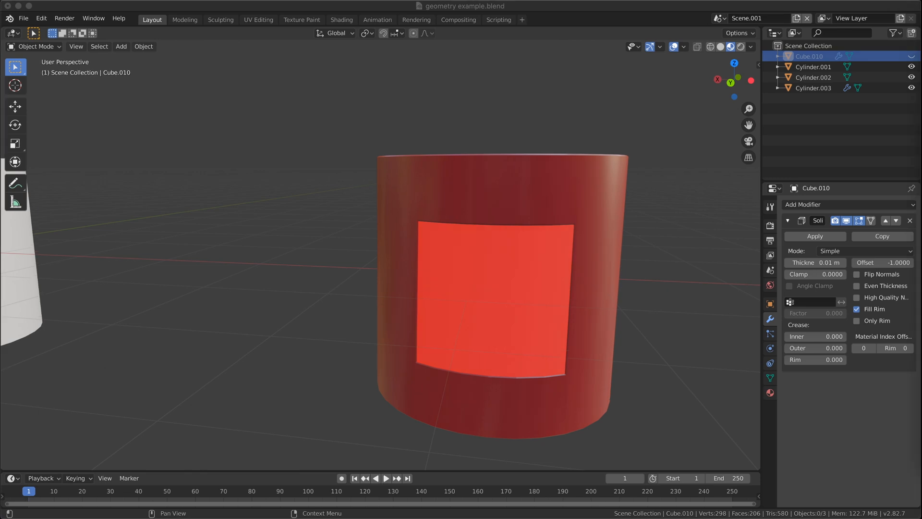
pyautogui.moveTo(319, 301)
pyautogui.mouseDown(button='middle')
pyautogui.moveTo(432, 307)
pyautogui.moveTo(330, 305)
pyautogui.mouseUp(button='middle')
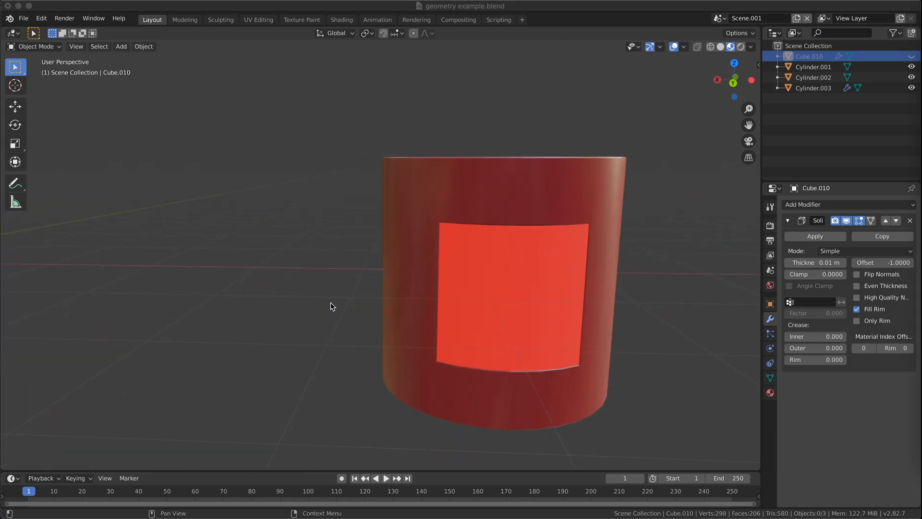
pyautogui.moveTo(516, 294); pyautogui.dragTo(437, 288, button='middle')
pyautogui.scroll(3, 479, 243)
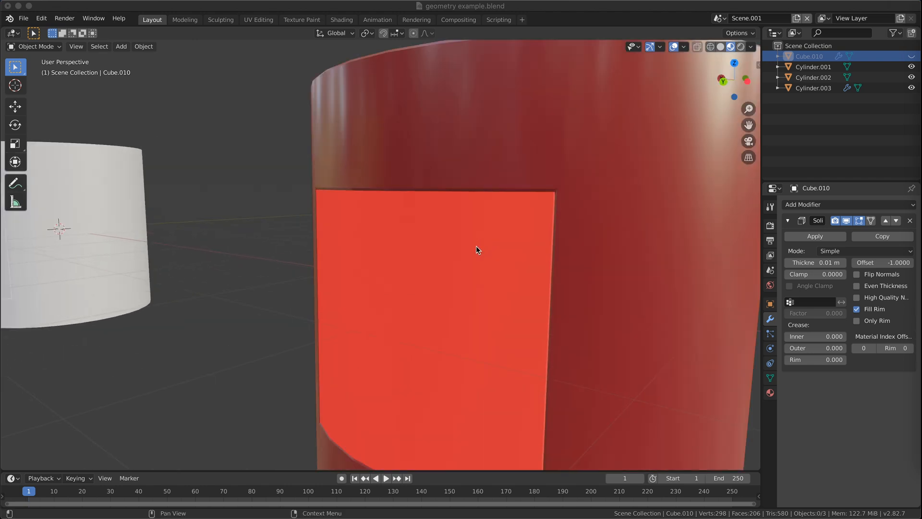
pyautogui.scroll(2, 477, 250)
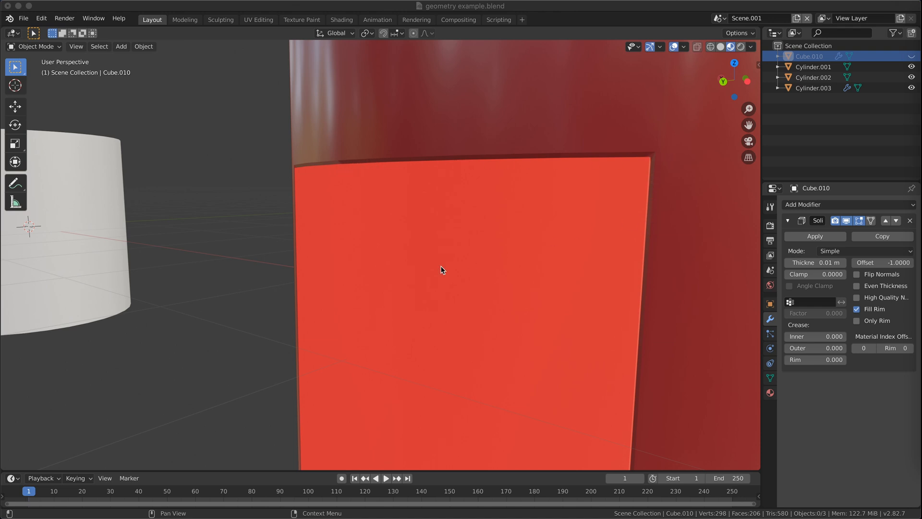
pyautogui.scroll(-6, 414, 241)
pyautogui.moveTo(313, 260); pyautogui.dragTo(273, 292, button='middle')
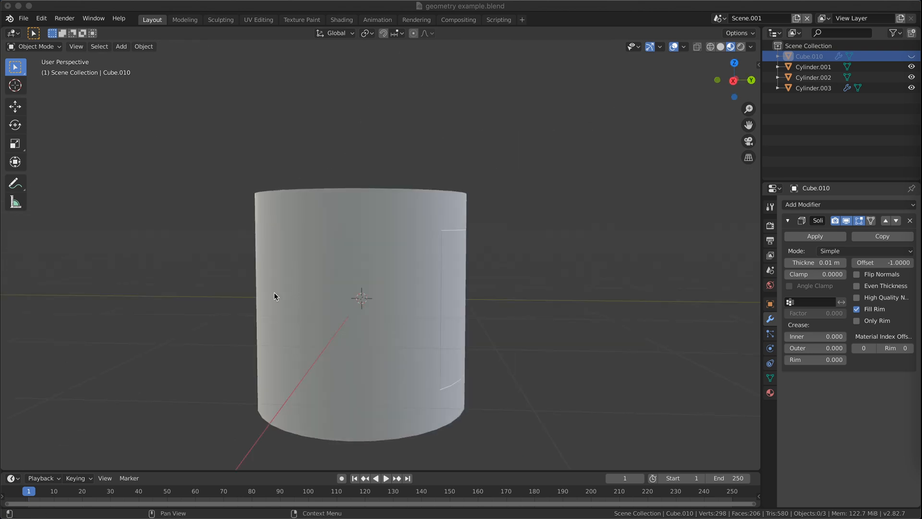
# - Select the white cylinder, frame it in the view and examine the edges of its rectangular groove
pyautogui.click(273, 292)
pyautogui.press('`')
pyautogui.click(349, 331)
pyautogui.moveTo(444, 289); pyautogui.dragTo(356, 188, button='middle')
pyautogui.scroll(2, 297, 165)
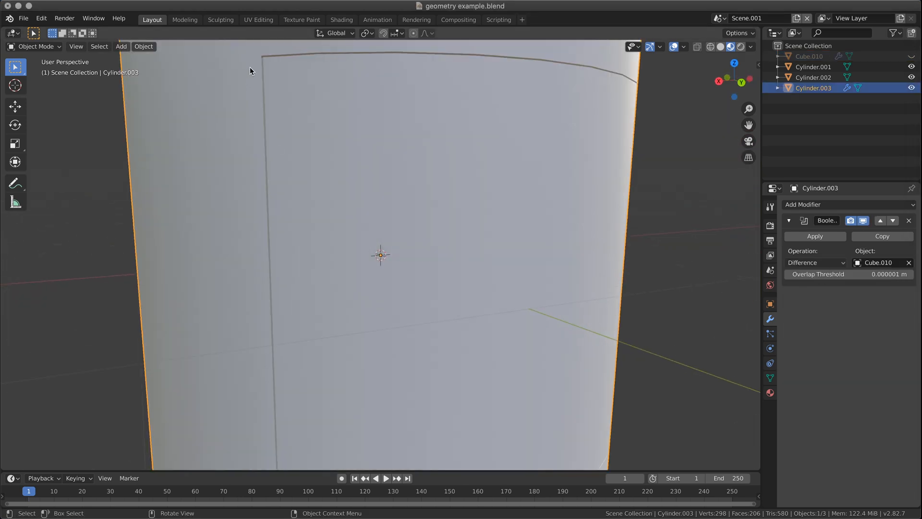
pyautogui.scroll(-3, 321, 216)
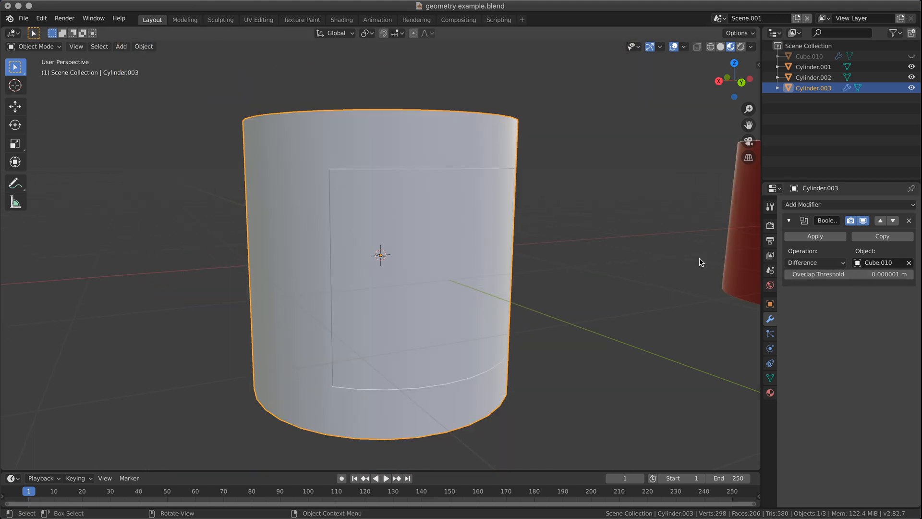
# - Widen the properties editor, try Solidify thicknesses of 0.09 m and -0.03 m on the hidden cutter cube, and set the thickness to 0.01 m
pyautogui.click(810, 56)
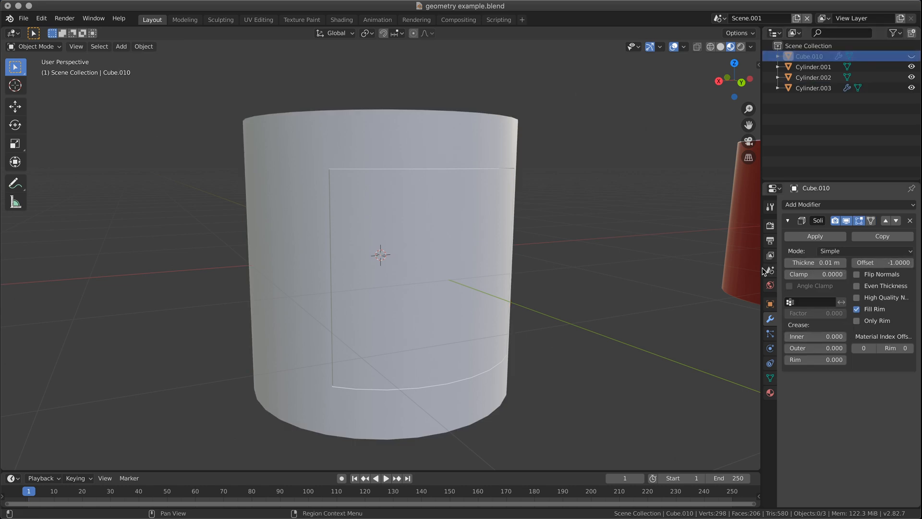
pyautogui.moveTo(764, 269); pyautogui.dragTo(783, 263)
pyautogui.moveTo(608, 264); pyautogui.dragTo(543, 255, button='middle')
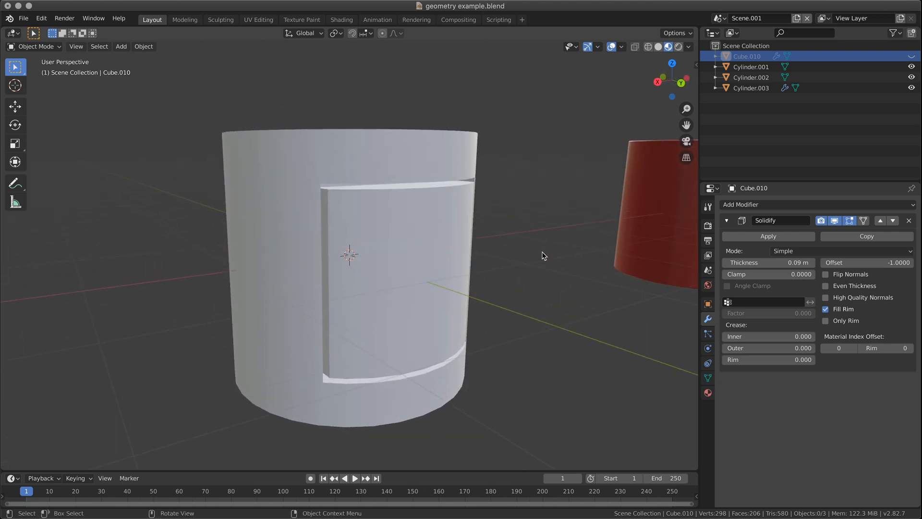
pyautogui.moveTo(787, 263); pyautogui.dragTo(764, 263)
pyautogui.click(783, 262)
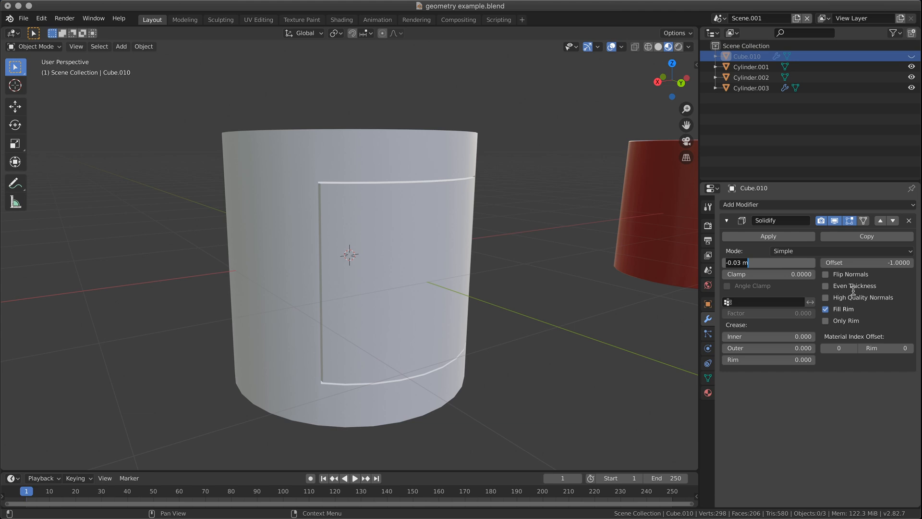
pyautogui.write('0.01')
pyautogui.press('Return')
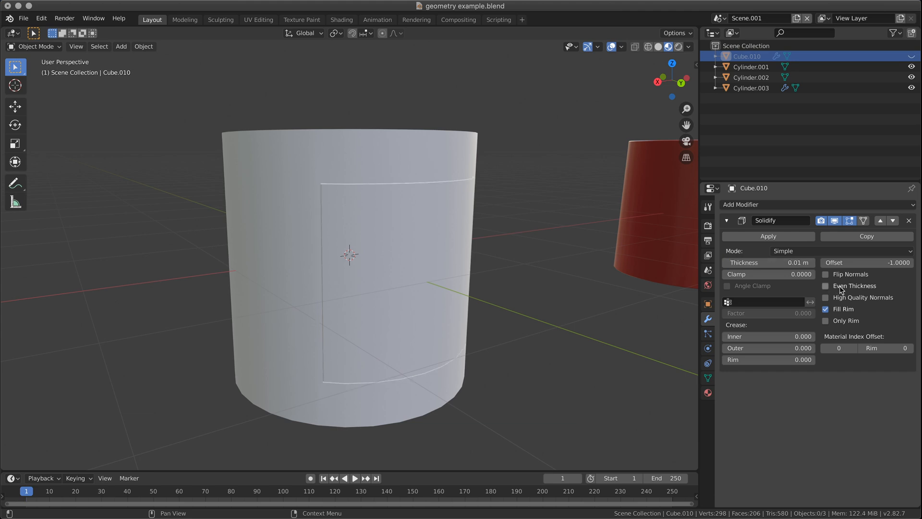
# - Inspect the cylinder's thin groove from closer and farther away, and select the white cylinder
pyautogui.scroll(3, 304, 221)
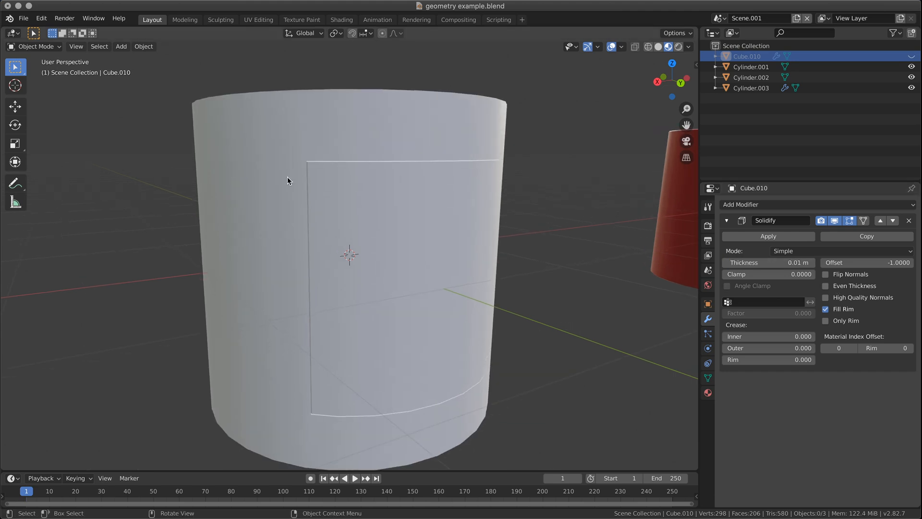
pyautogui.moveTo(332, 309)
pyautogui.mouseDown(button='middle')
pyautogui.moveTo(289, 307)
pyautogui.moveTo(275, 321)
pyautogui.moveTo(346, 314)
pyautogui.mouseUp(button='middle')
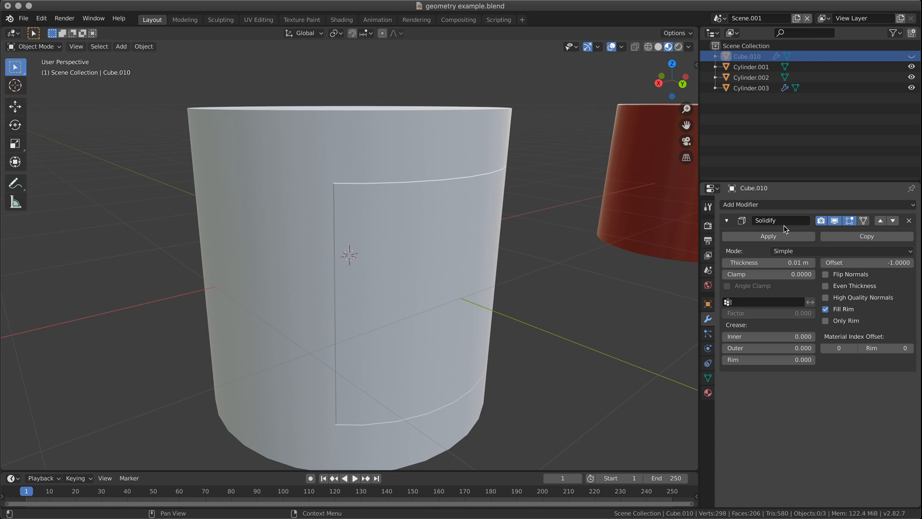
pyautogui.scroll(-2, 327, 327)
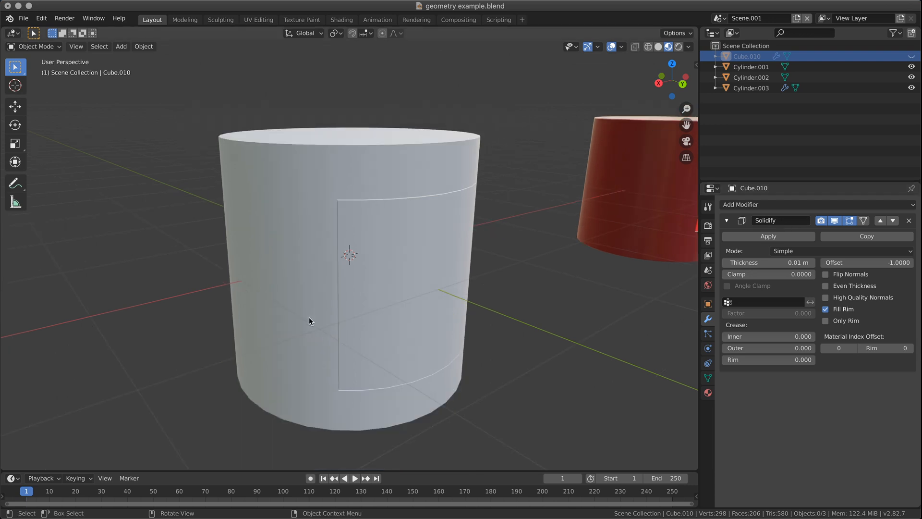
pyautogui.click(309, 318)
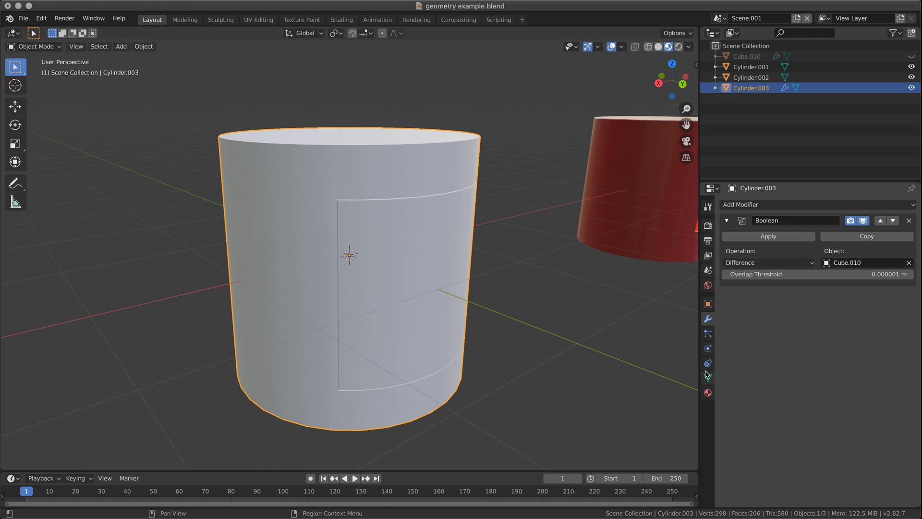
# - Assign Material.004 to the white grooved cylinder and set the material's roughness to 0.334
pyautogui.click(708, 393)
pyautogui.click(776, 250)
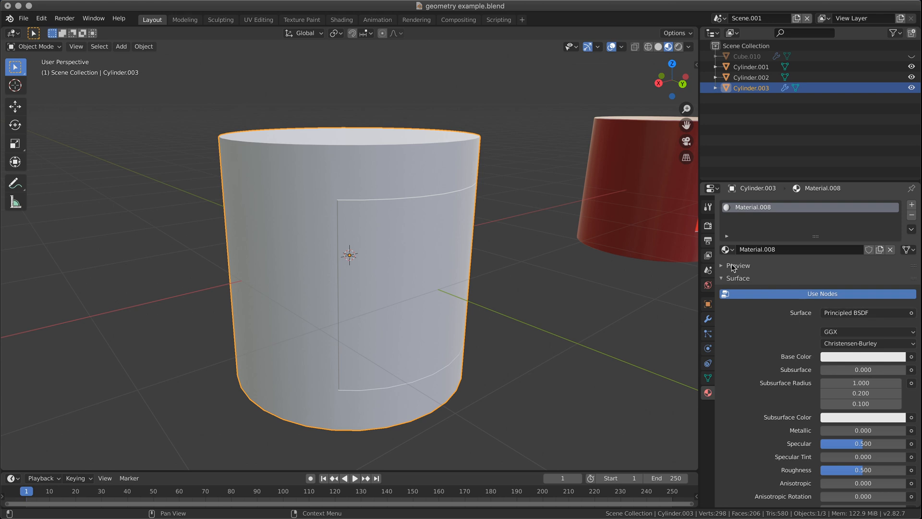
pyautogui.click(727, 249)
pyautogui.click(748, 304)
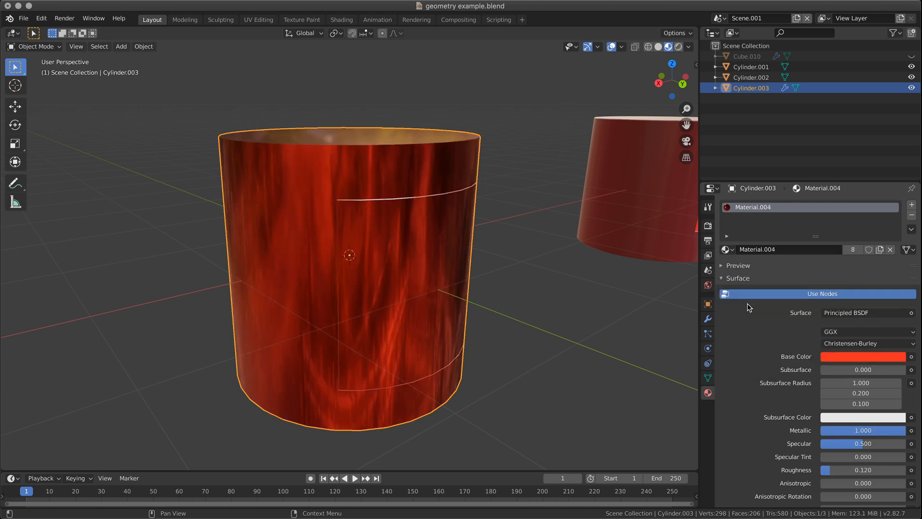
pyautogui.moveTo(567, 313); pyautogui.dragTo(538, 312, button='middle')
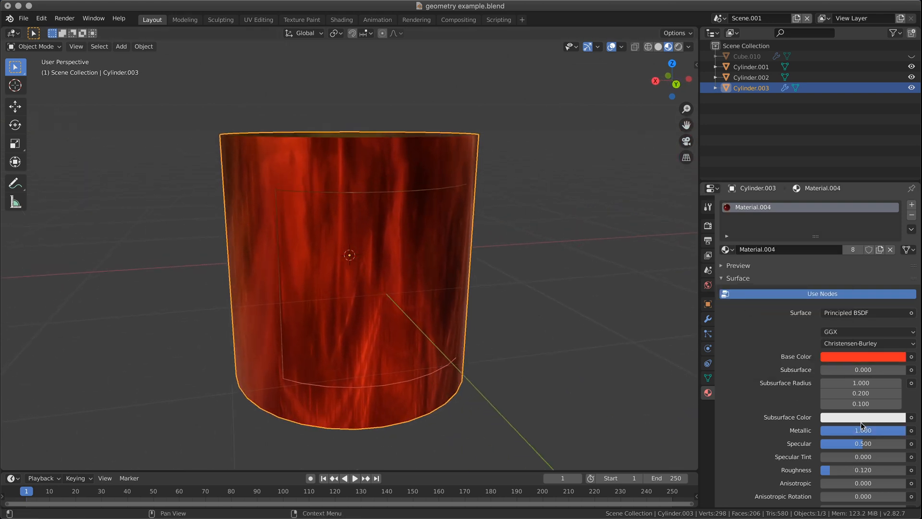
pyautogui.moveTo(834, 473); pyautogui.dragTo(849, 473)
pyautogui.moveTo(577, 322); pyautogui.dragTo(604, 318, button='middle')
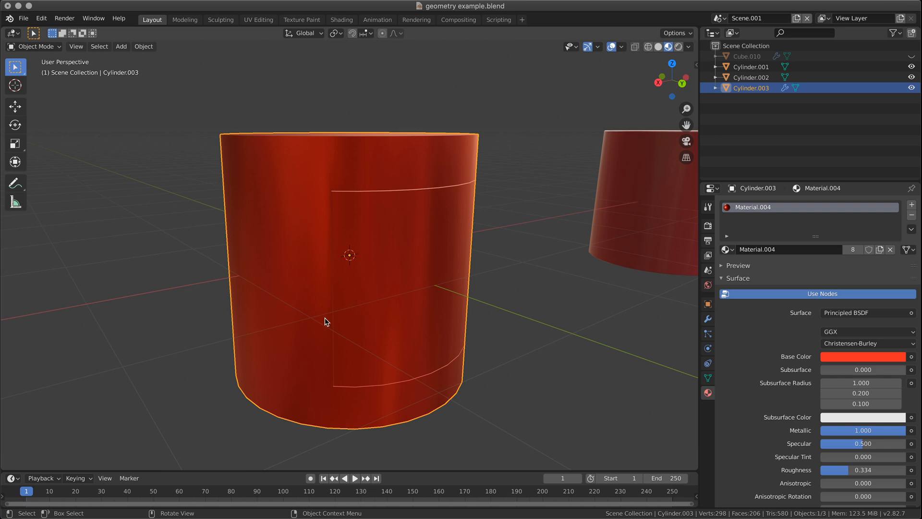
# - Add a second material slot to the grooved cylinder and assign Material.002 to it
pyautogui.moveTo(465, 367); pyautogui.dragTo(388, 329, button='middle')
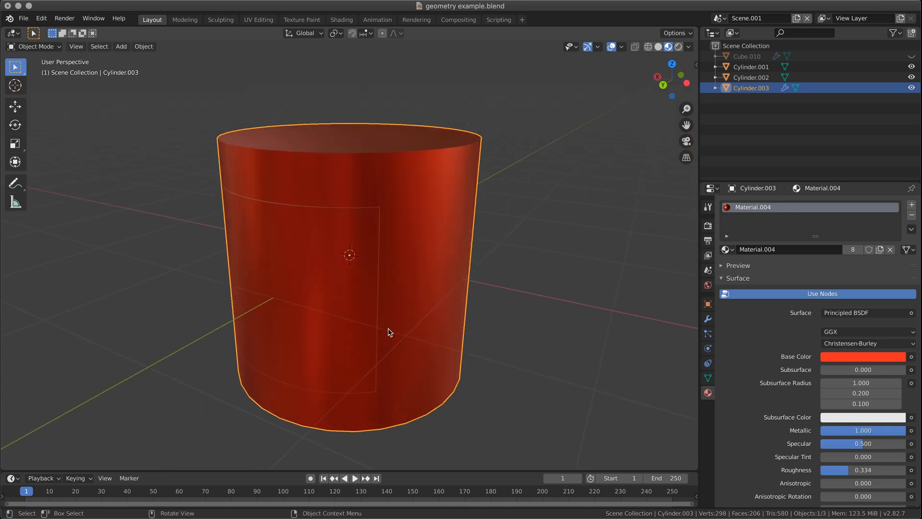
pyautogui.moveTo(364, 214); pyautogui.dragTo(377, 194, button='middle')
pyautogui.scroll(5, 374, 193)
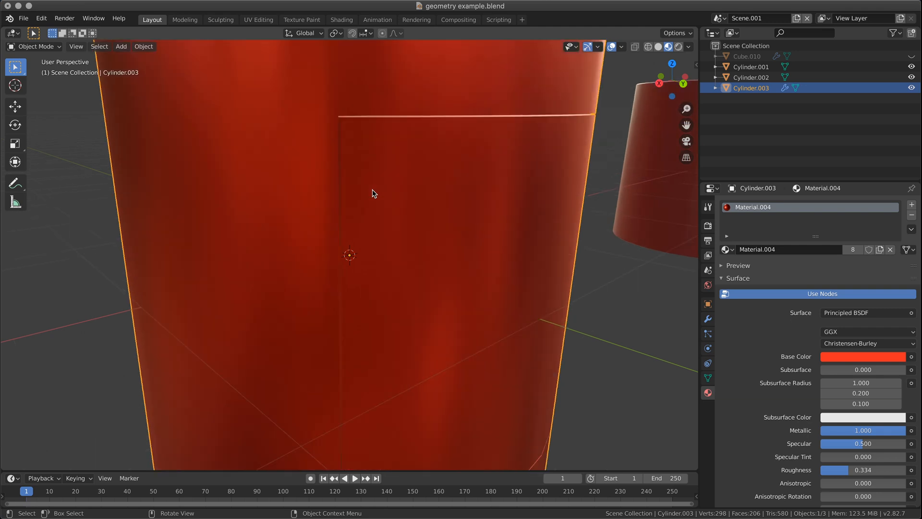
pyautogui.scroll(-5, 349, 120)
pyautogui.moveTo(453, 220); pyautogui.dragTo(463, 204, button='middle')
pyautogui.scroll(-1, 444, 231)
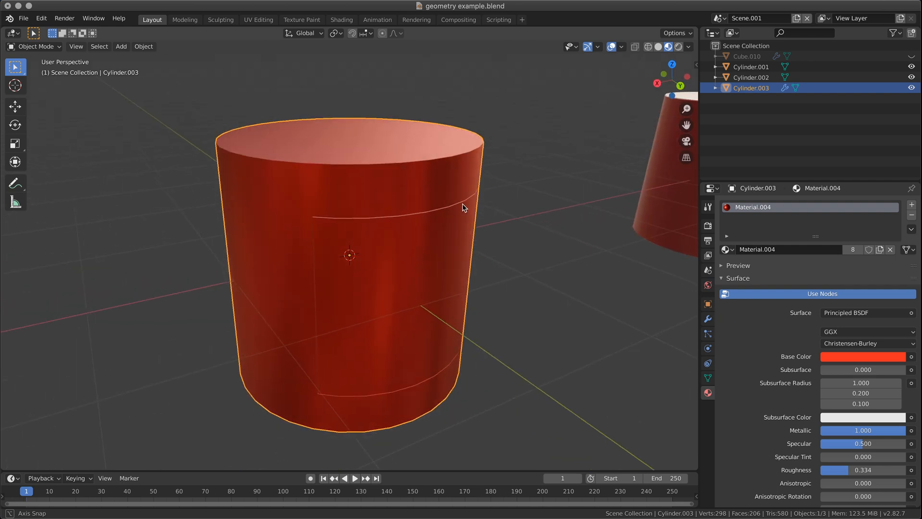
pyautogui.click(911, 204)
pyautogui.click(727, 271)
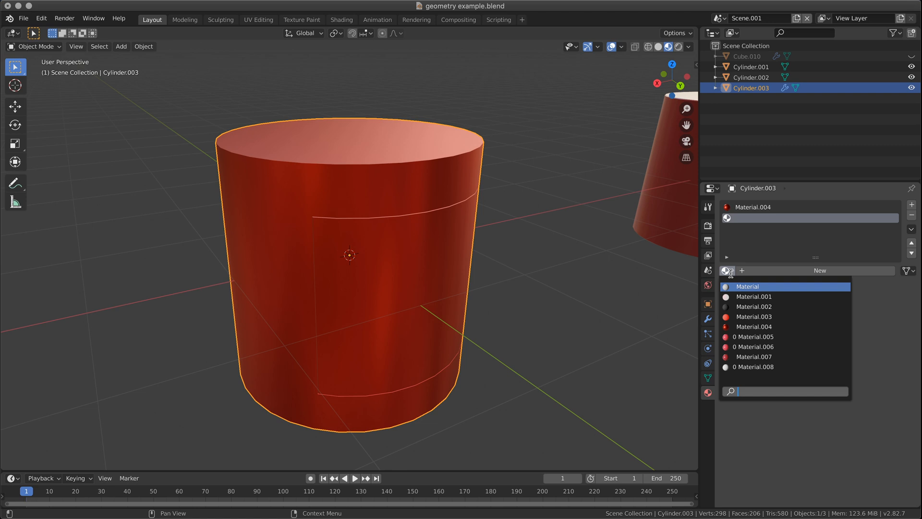
pyautogui.click(749, 306)
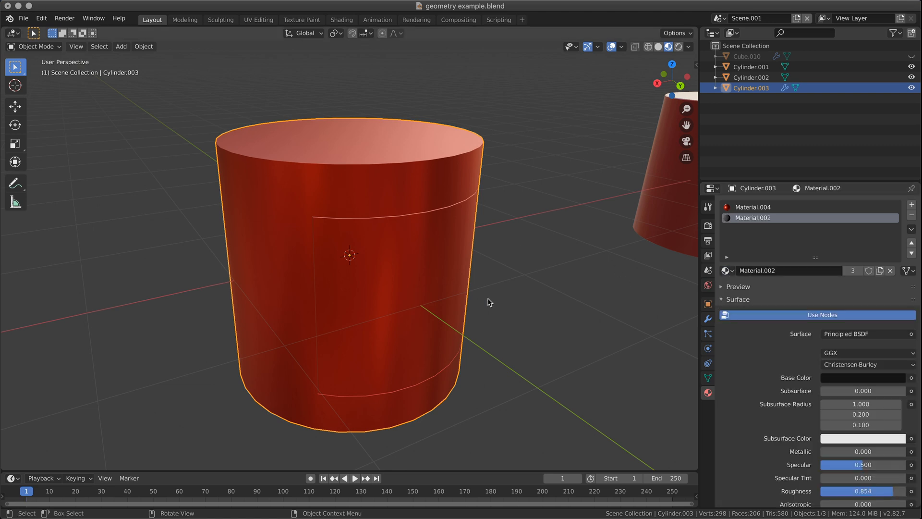
# - Select the hidden cutter cube, check it by briefly showing it, and assign Material.002 to it
pyautogui.click(746, 56)
pyautogui.moveTo(399, 321); pyautogui.dragTo(427, 312, button='middle')
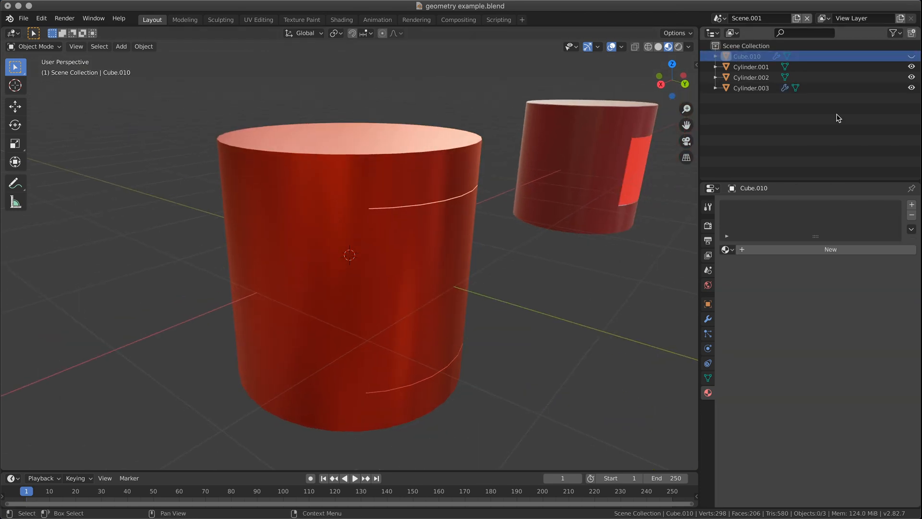
pyautogui.click(911, 57)
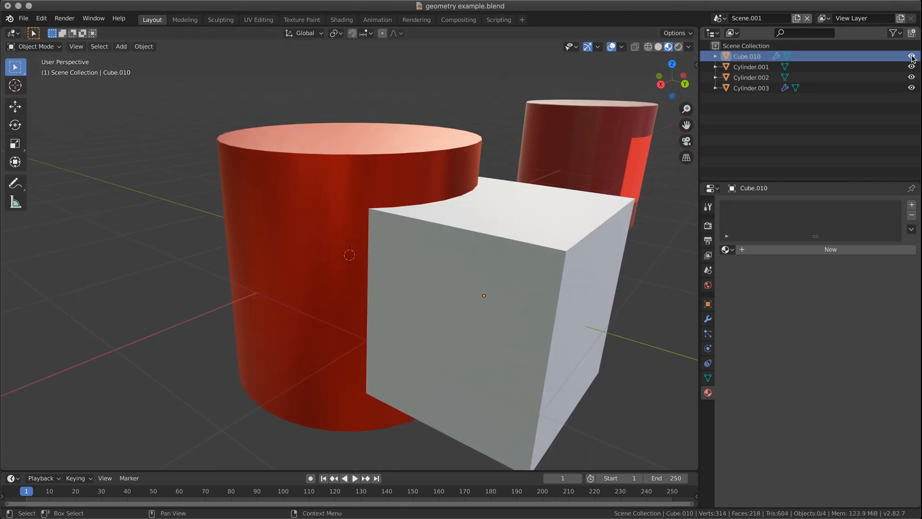
pyautogui.click(910, 57)
pyautogui.click(729, 250)
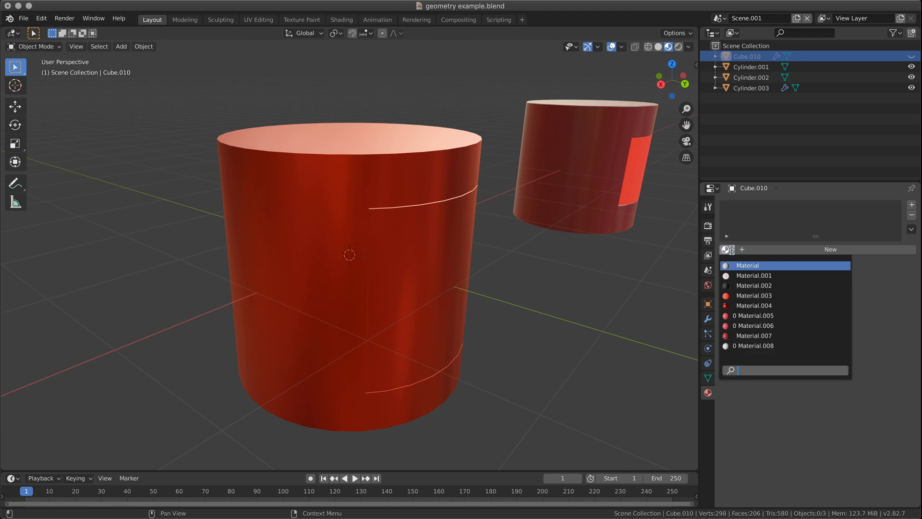
pyautogui.click(733, 286)
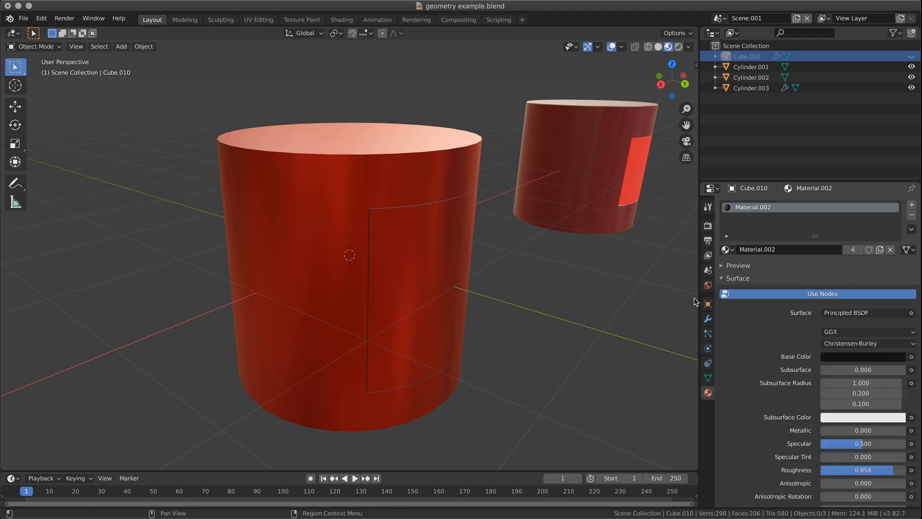
# - Try a Solidify thickness of 0.09 m on the hidden cutter cube, and undo the change
pyautogui.moveTo(619, 308); pyautogui.dragTo(582, 333, button='middle')
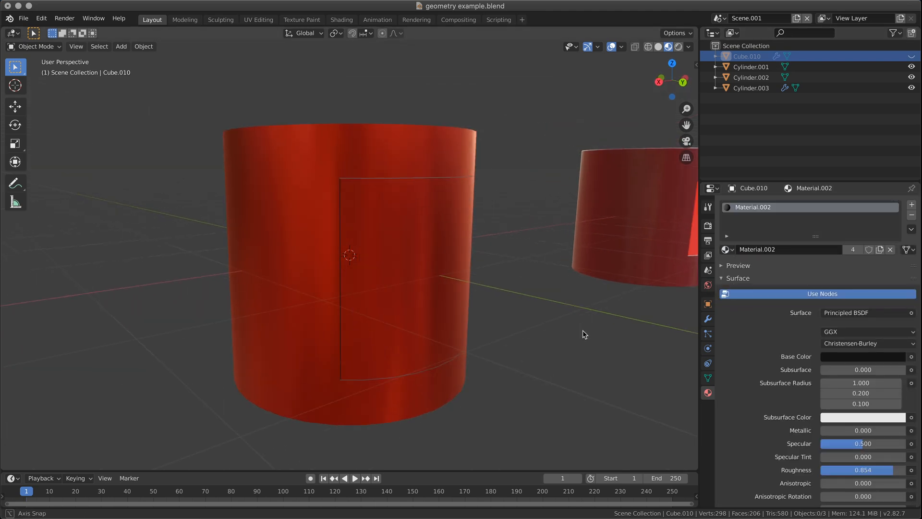
pyautogui.moveTo(525, 226); pyautogui.dragTo(499, 251, button='middle')
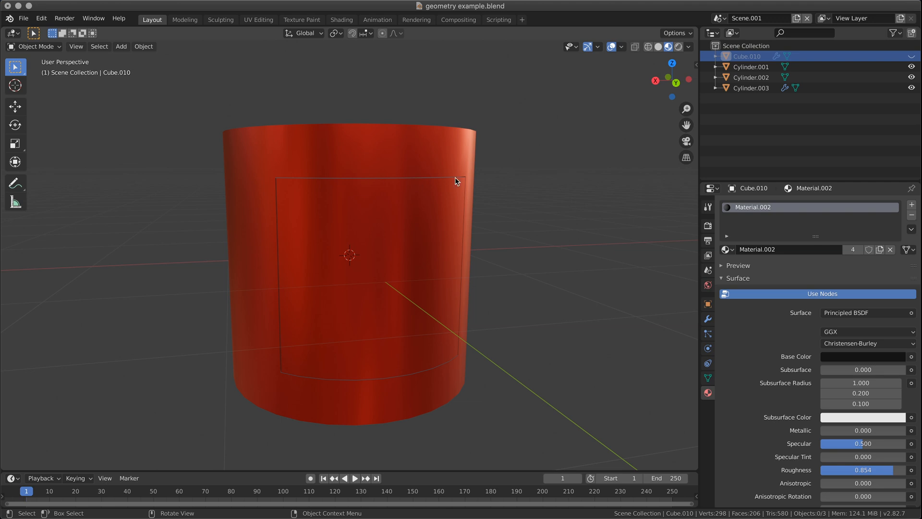
pyautogui.moveTo(376, 341); pyautogui.dragTo(362, 181, button='middle')
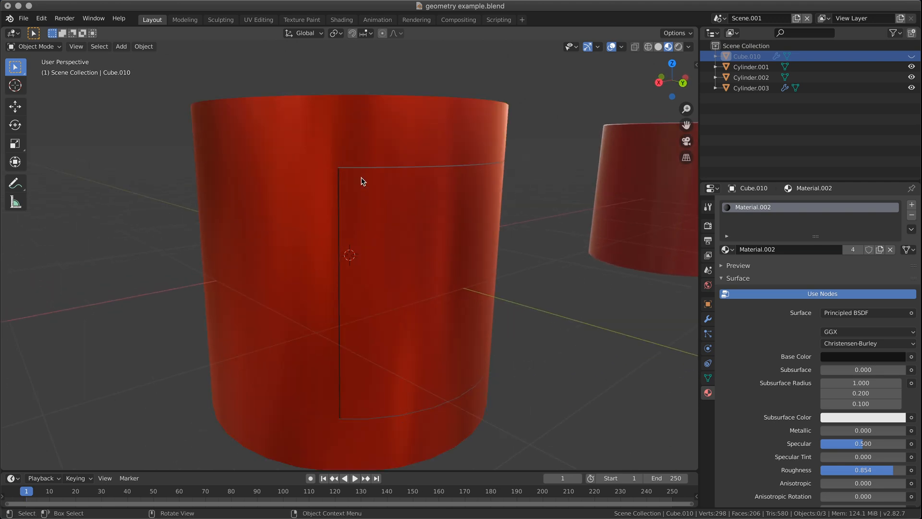
pyautogui.click(707, 319)
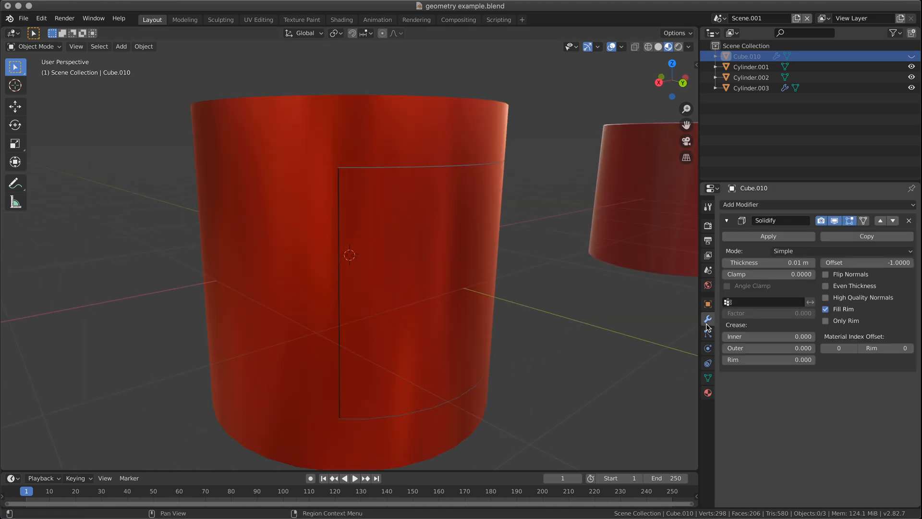
pyautogui.moveTo(800, 262)
pyautogui.mouseDown()
pyautogui.moveTo(846, 262)
pyautogui.moveTo(800, 262)
pyautogui.mouseUp()
pyautogui.moveTo(581, 267); pyautogui.dragTo(527, 272, button='middle')
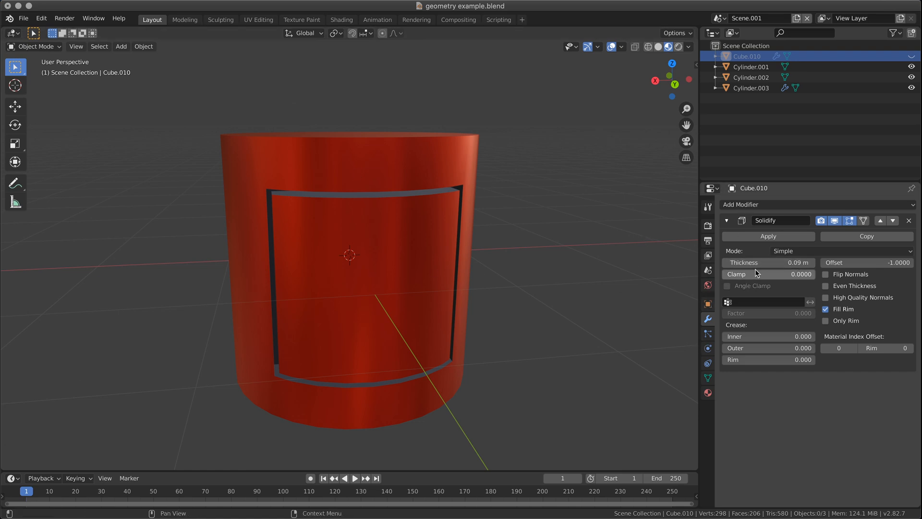
pyautogui.press('super+z')
# - Select the grooved cylinder and make its Material.004 slot active for editing
pyautogui.moveTo(482, 242); pyautogui.dragTo(494, 253, button='middle')
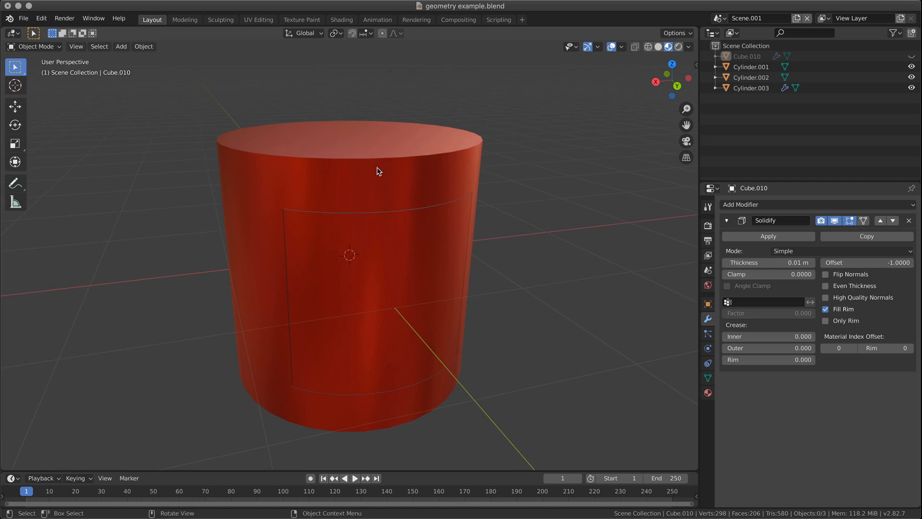
pyautogui.click(293, 256)
pyautogui.moveTo(397, 272); pyautogui.dragTo(408, 276, button='middle')
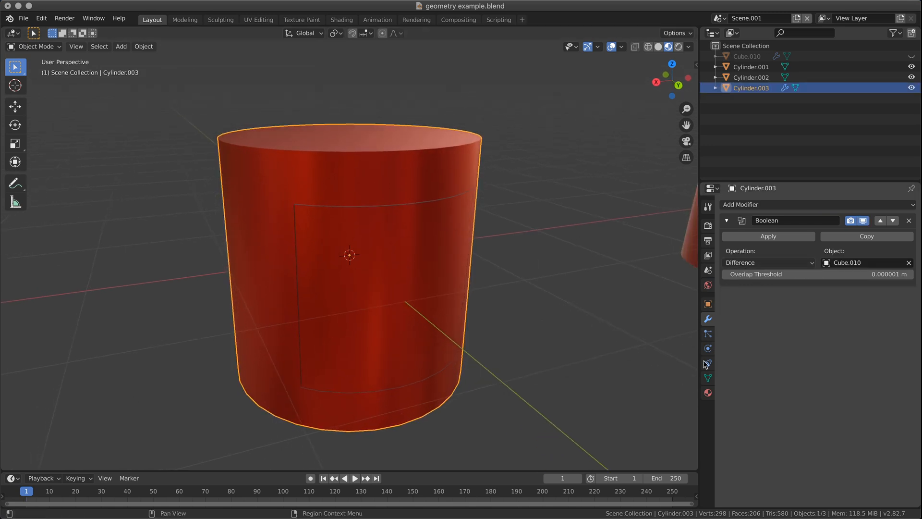
pyautogui.click(707, 393)
pyautogui.click(735, 207)
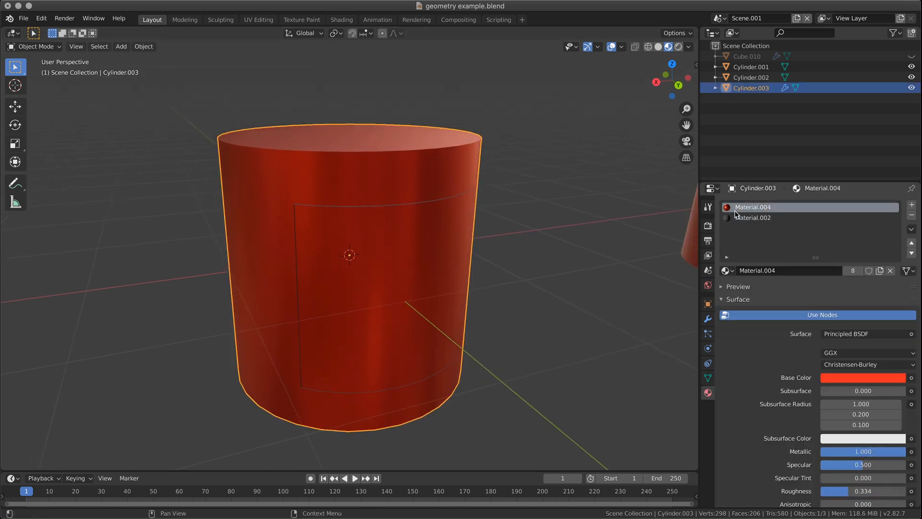
# - Try the light grey material named Material in the cylinder's first slot, inspect the dark groove, and reassign Material.004
pyautogui.click(728, 270)
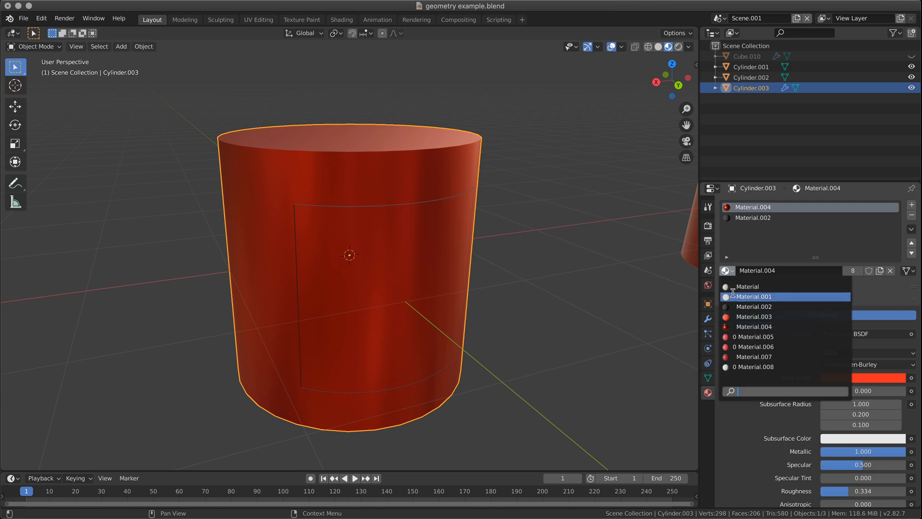
pyautogui.click(736, 287)
pyautogui.moveTo(545, 302); pyautogui.dragTo(461, 269, button='middle')
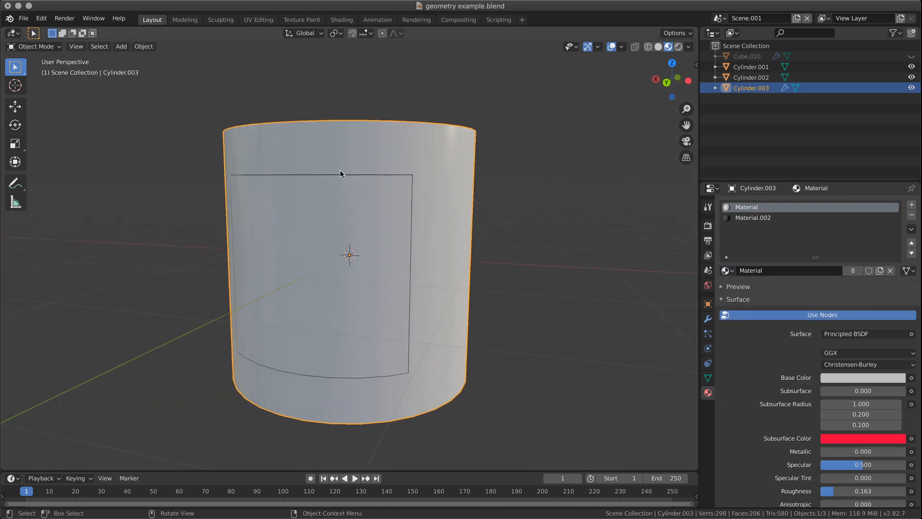
pyautogui.moveTo(309, 376); pyautogui.dragTo(425, 395, button='middle')
pyautogui.scroll(-4, 410, 249)
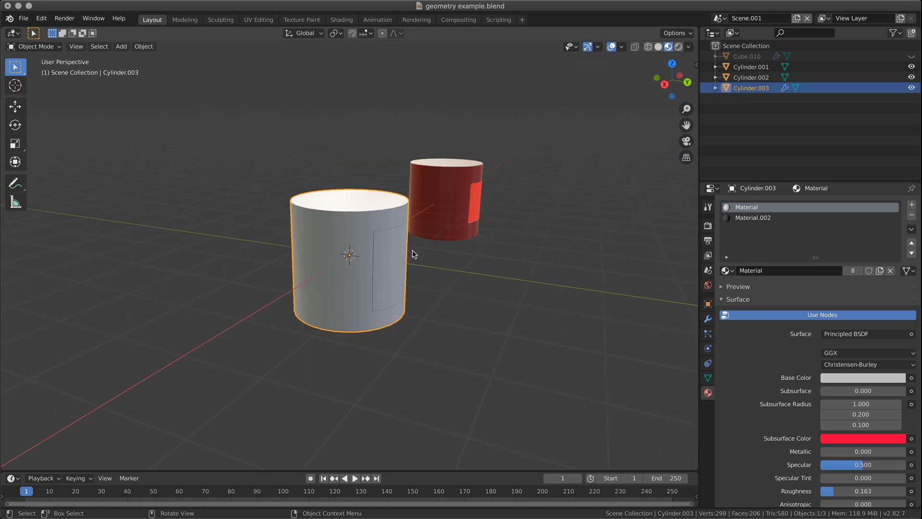
pyautogui.moveTo(390, 267); pyautogui.dragTo(380, 291, button='middle')
pyautogui.scroll(3, 374, 265)
pyautogui.scroll(2, 415, 284)
pyautogui.scroll(3, 380, 289)
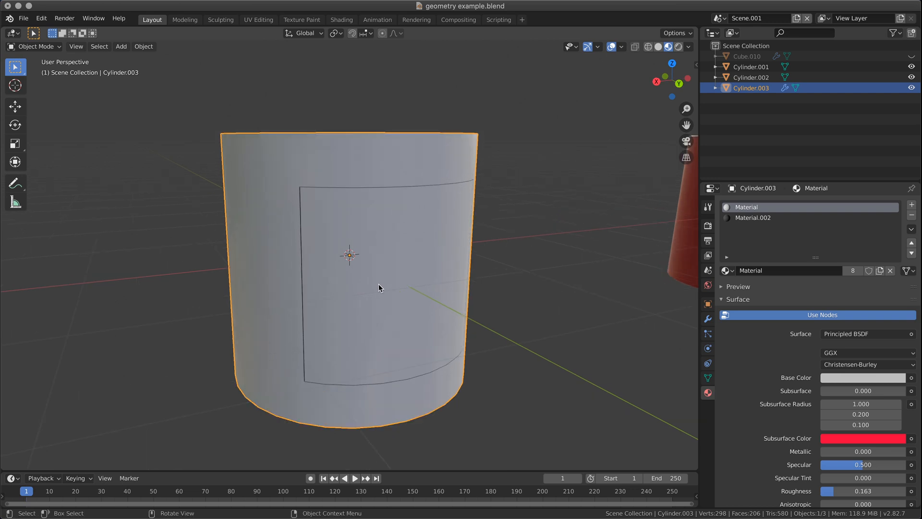
pyautogui.click(731, 271)
pyautogui.click(744, 325)
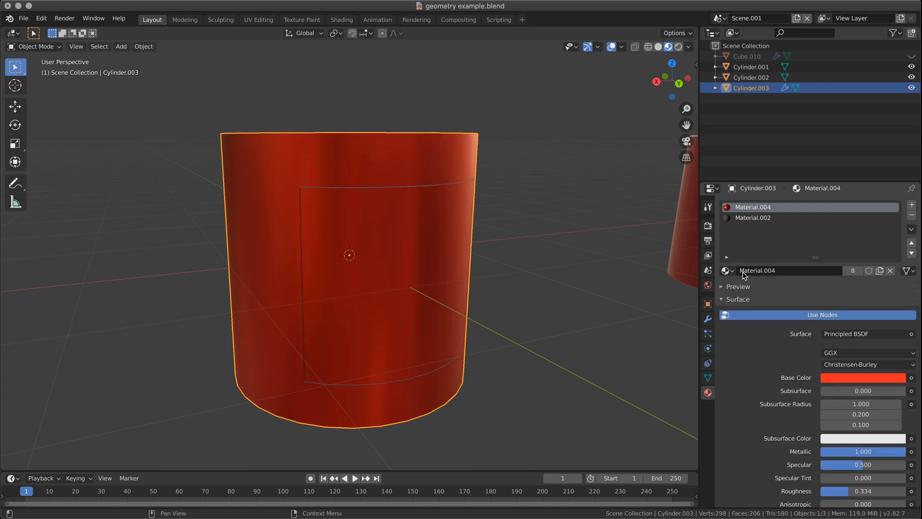
# - Darken Material.004's base color to a deep red and replace Material.002 in the cylinder's second slot with Material.001
pyautogui.click(866, 377)
pyautogui.moveTo(897, 258); pyautogui.dragTo(897, 268)
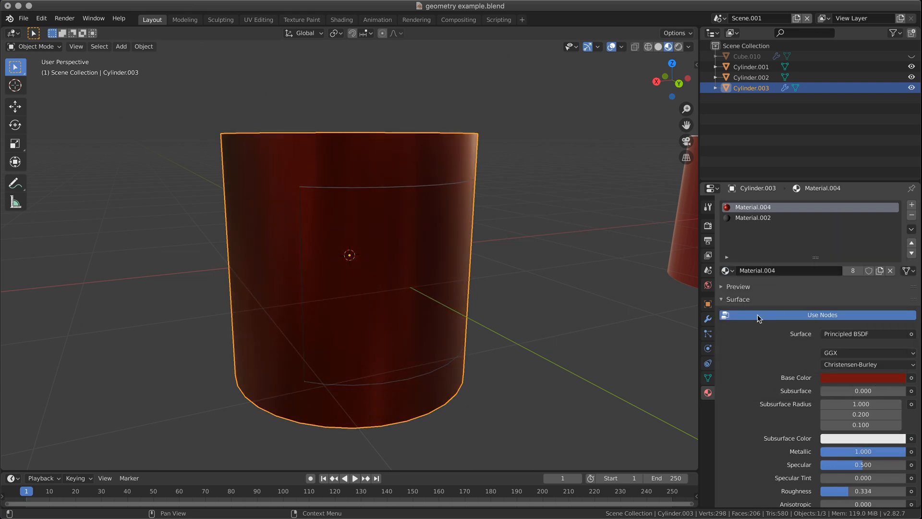
pyautogui.click(756, 218)
pyautogui.click(732, 270)
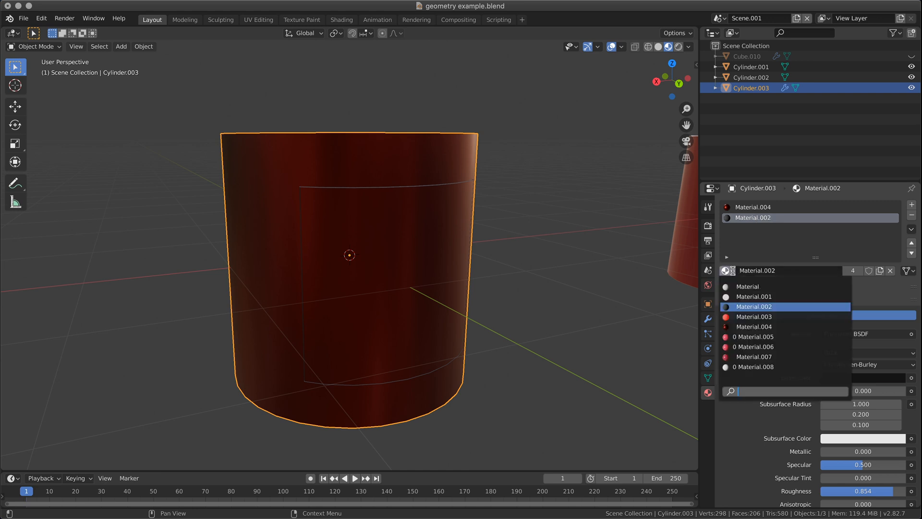
pyautogui.click(742, 296)
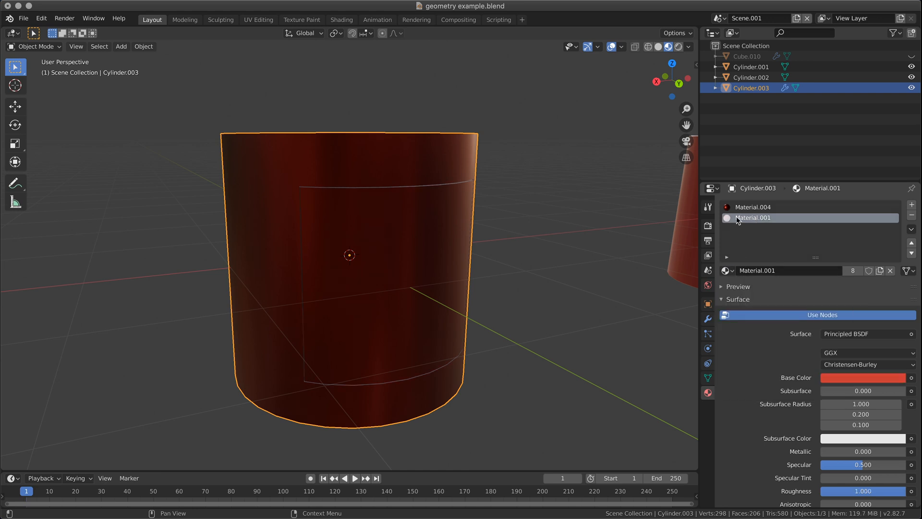
pyautogui.scroll(-3, 780, 392)
pyautogui.scroll(-6, 780, 393)
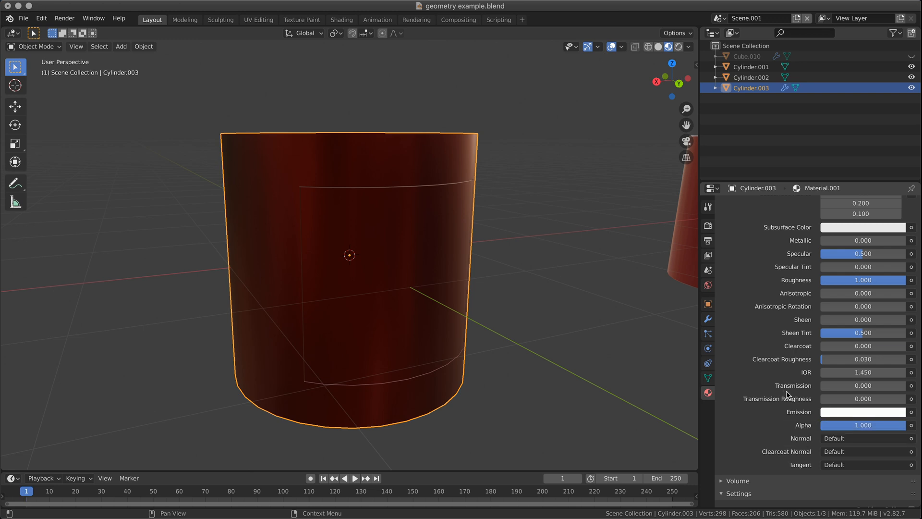
pyautogui.scroll(9, 775, 387)
# - Unhide the cutter cube, select it, and replace its material with Material.001
pyautogui.moveTo(494, 321); pyautogui.dragTo(576, 288, button='middle')
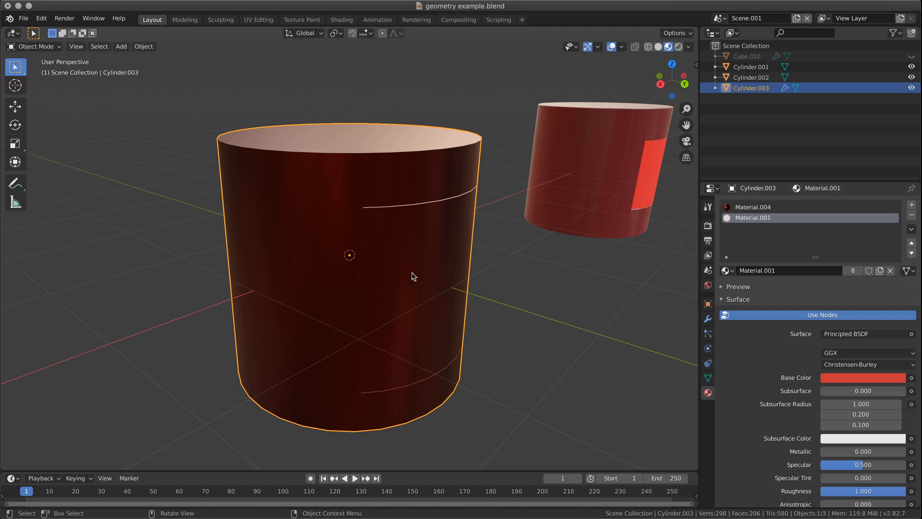
pyautogui.click(739, 57)
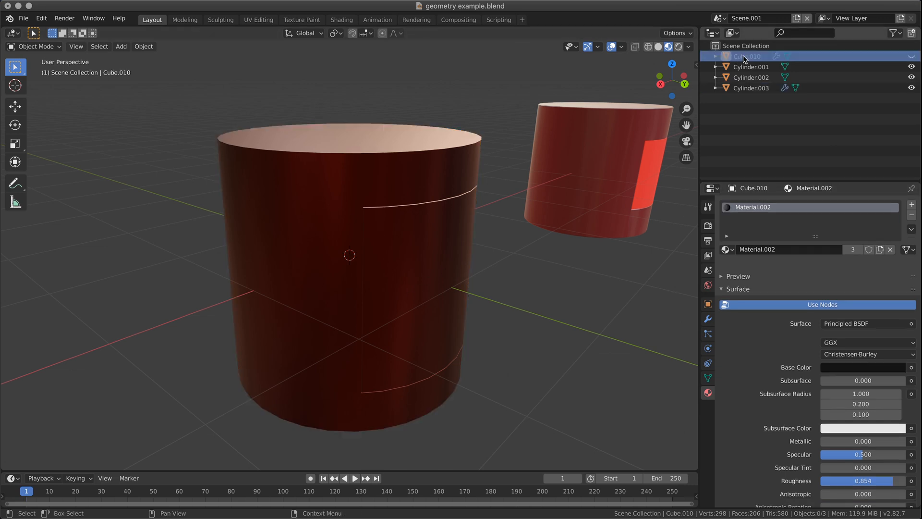
pyautogui.click(911, 56)
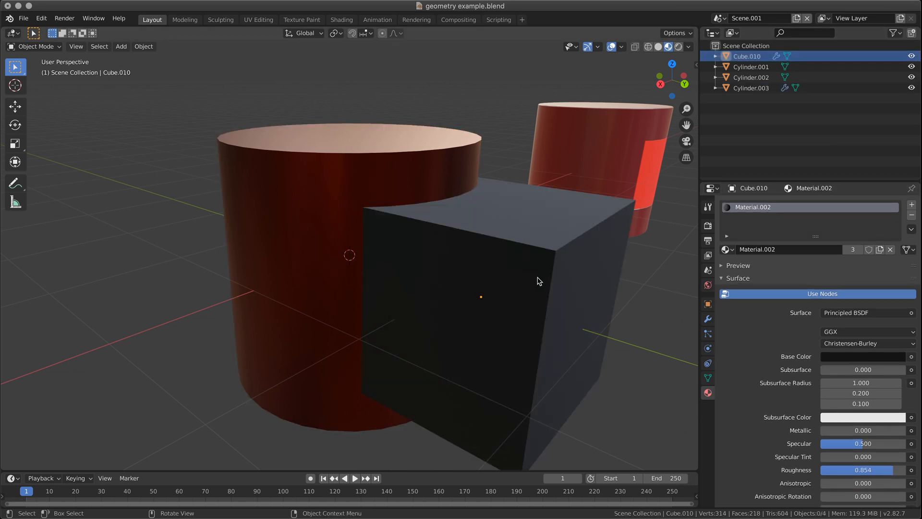
pyautogui.click(541, 257)
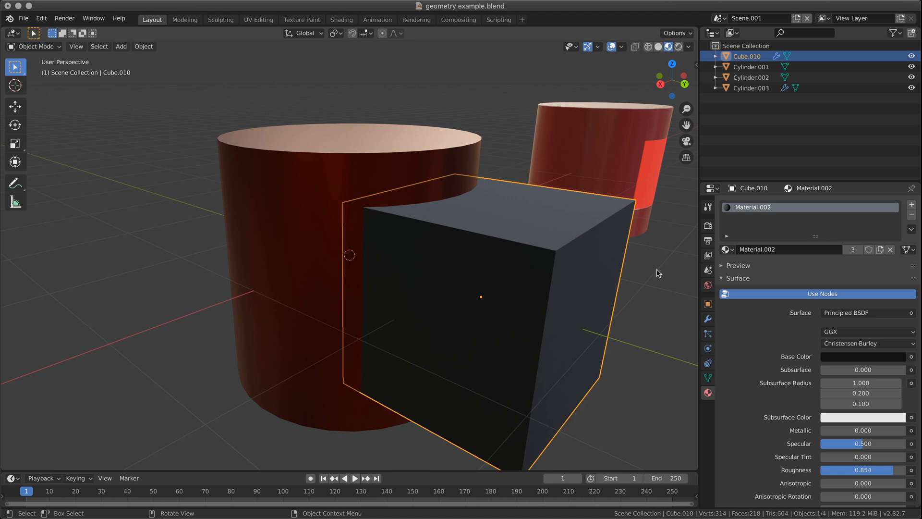
pyautogui.click(726, 250)
pyautogui.click(744, 275)
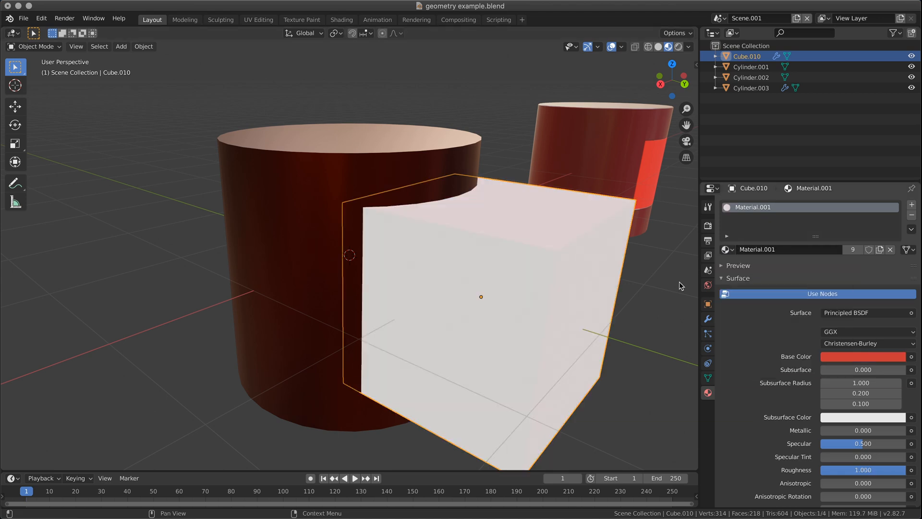
# - Hide the cutter cube and inspect the white groove outline on the cylinder
pyautogui.click(911, 56)
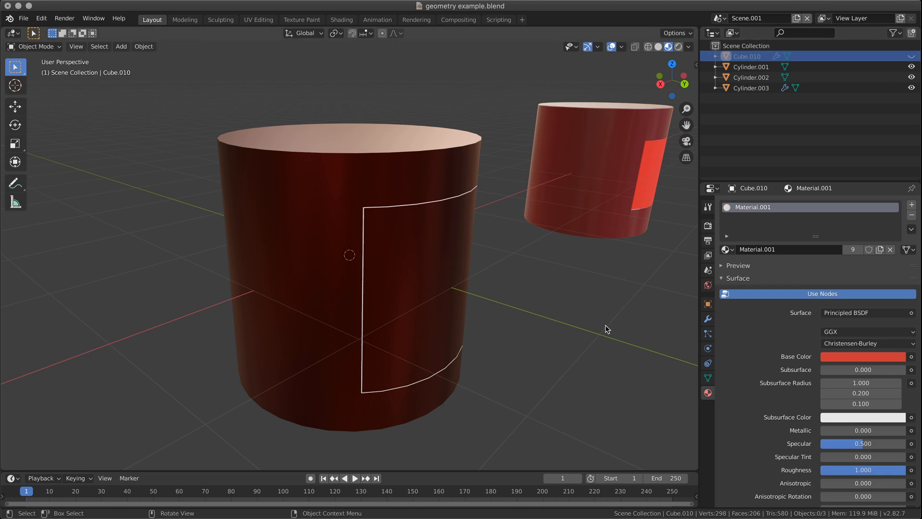
pyautogui.moveTo(587, 336); pyautogui.dragTo(487, 264, button='middle')
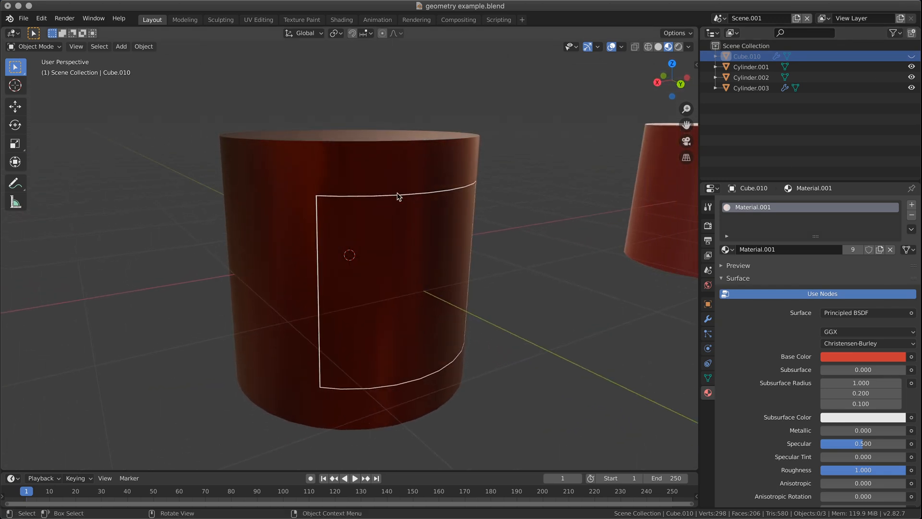
pyautogui.moveTo(393, 210); pyautogui.dragTo(422, 212, button='middle')
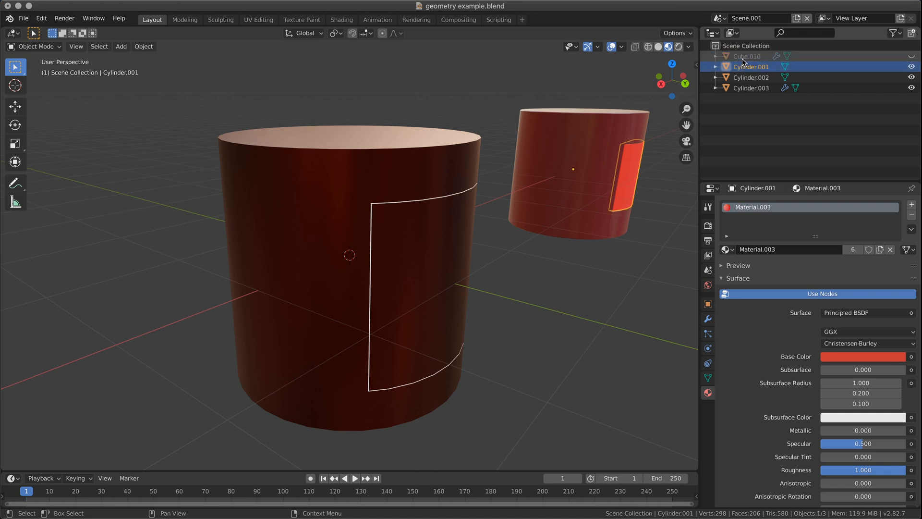
# - Try sliding the hidden cutter cube along Y to shift the groove through the cylinder, and undo the move
pyautogui.click(708, 304)
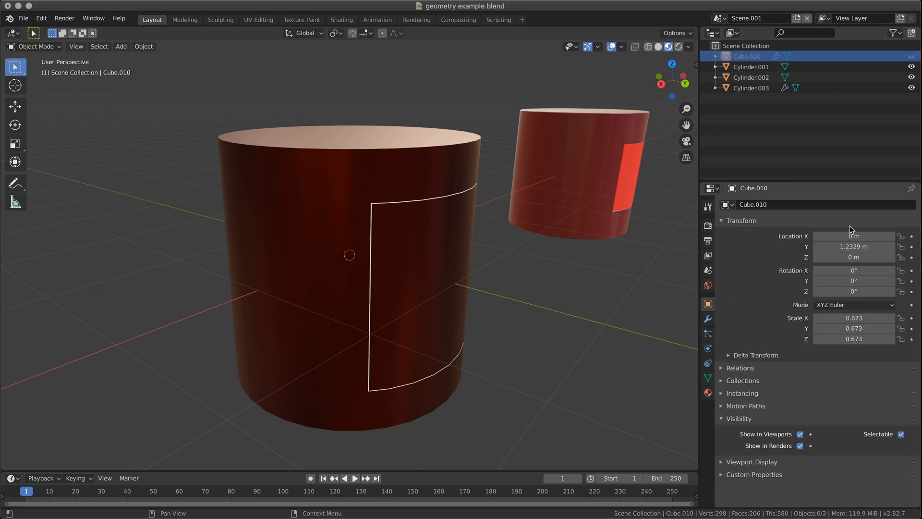
pyautogui.click(910, 57)
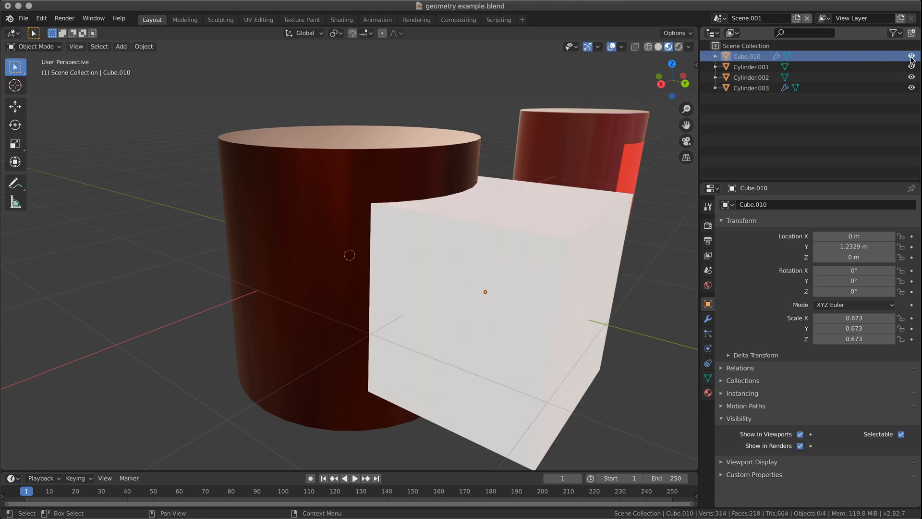
pyautogui.click(910, 57)
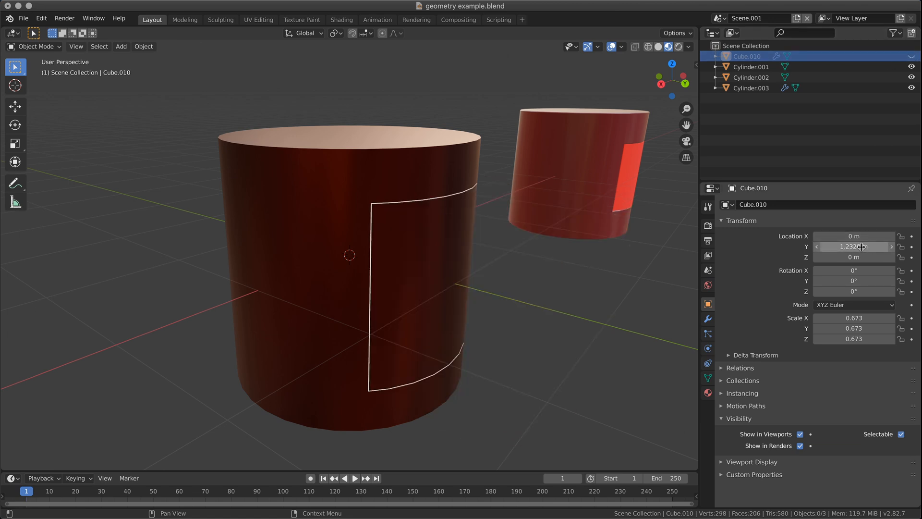
pyautogui.moveTo(862, 247); pyautogui.dragTo(879, 247)
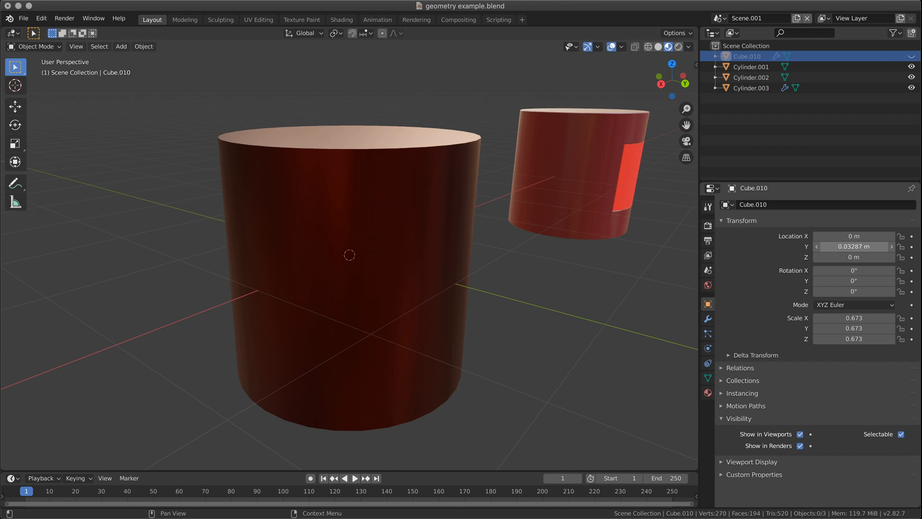
pyautogui.moveTo(854, 246); pyautogui.dragTo(865, 247)
pyautogui.moveTo(640, 348); pyautogui.dragTo(603, 342, button='middle')
pyautogui.hotkey('ctrl', 'z')
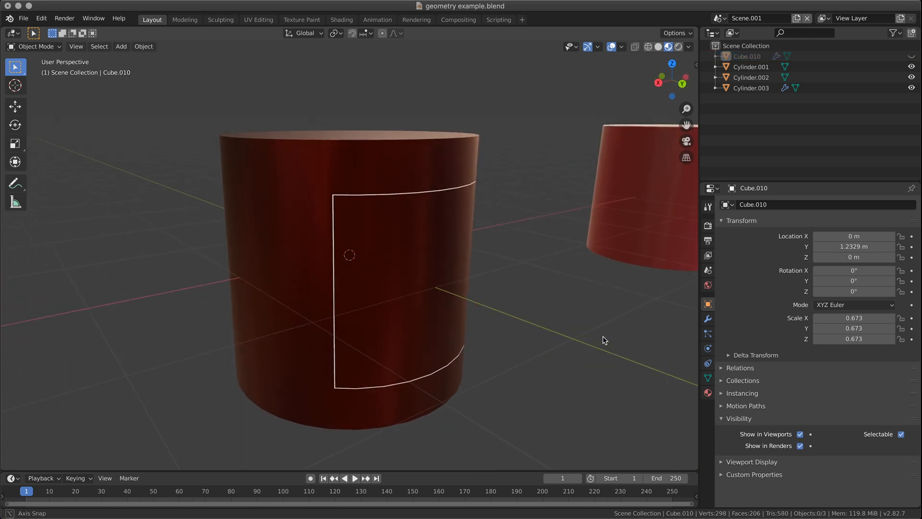
# - Switch the material preview lighting to the dark, high-contrast studio environment and inspect the reflections on the grooved cylinder
pyautogui.click(407, 299)
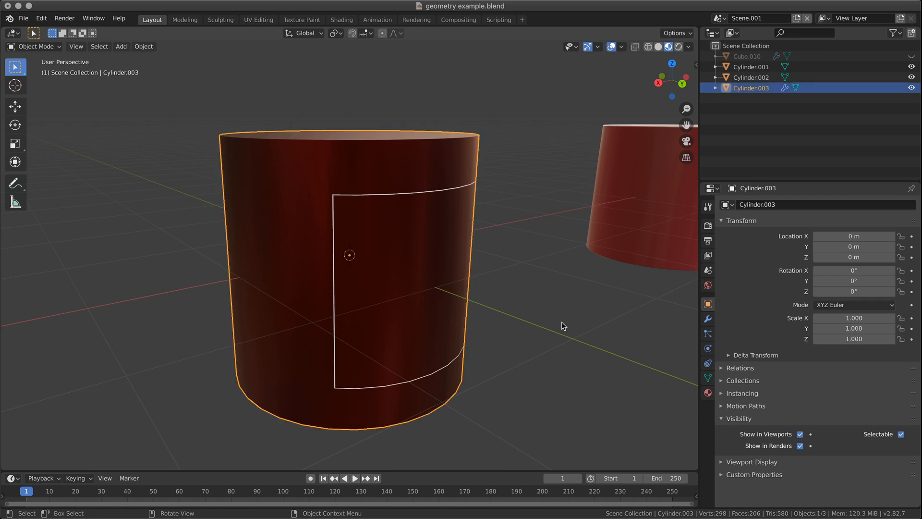
pyautogui.click(689, 46)
pyautogui.click(681, 135)
pyautogui.click(654, 171)
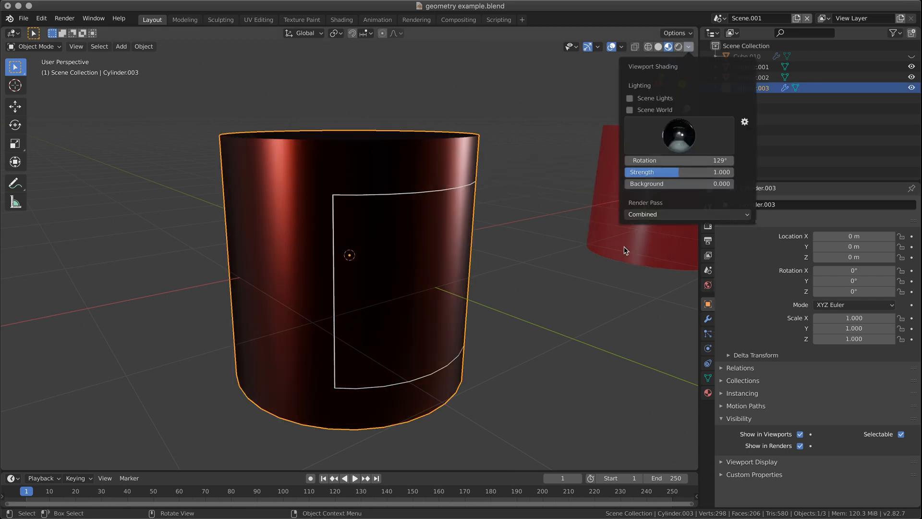
pyautogui.click(596, 358)
pyautogui.moveTo(596, 358); pyautogui.dragTo(578, 350, button='middle')
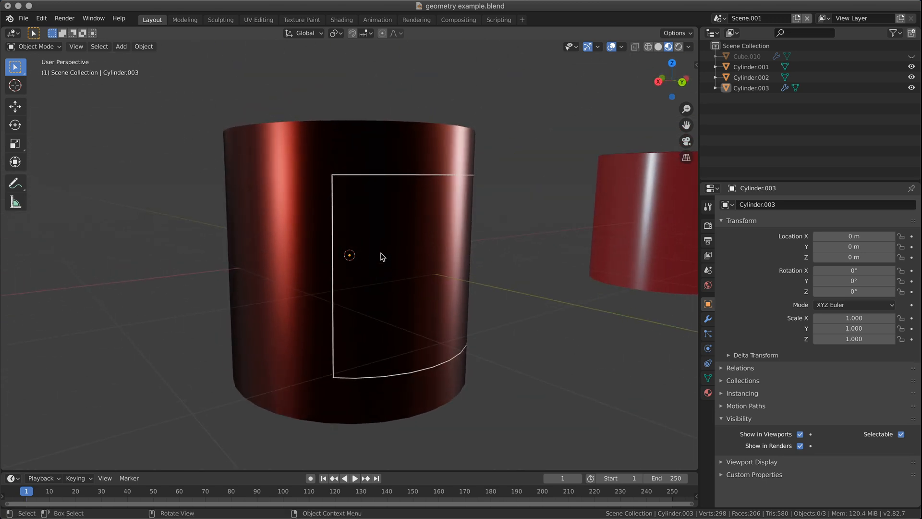
pyautogui.moveTo(381, 257); pyautogui.dragTo(387, 263, button='middle')
# - Set Material.004's metallic to 0 on the grooved cylinder and darken its base color to a value of 0.193
pyautogui.click(371, 164)
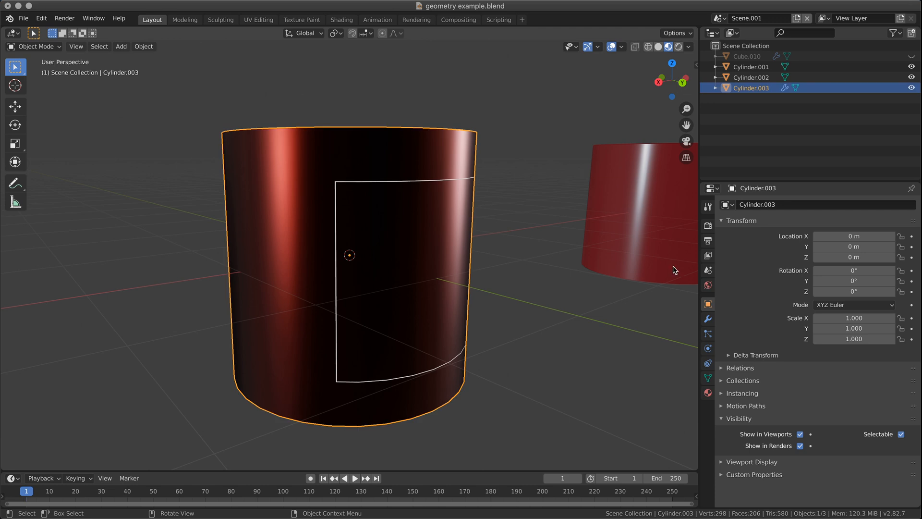
pyautogui.click(707, 393)
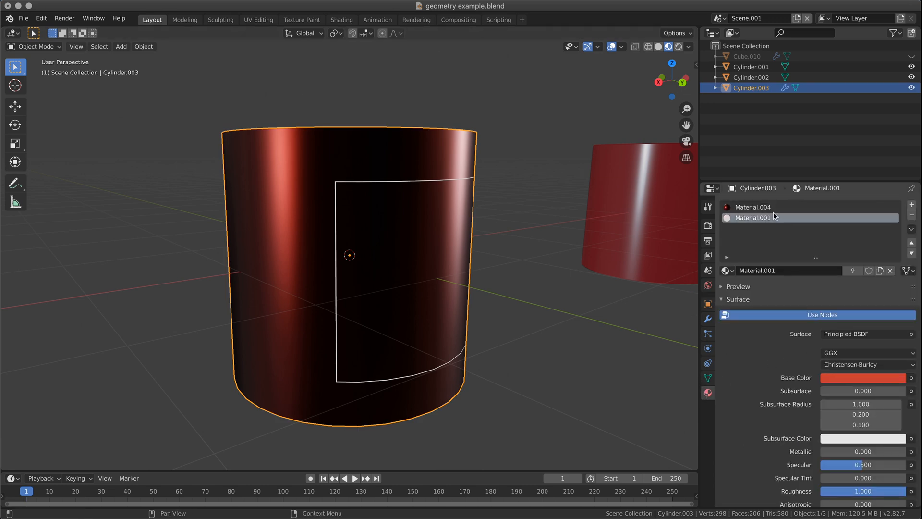
pyautogui.click(753, 207)
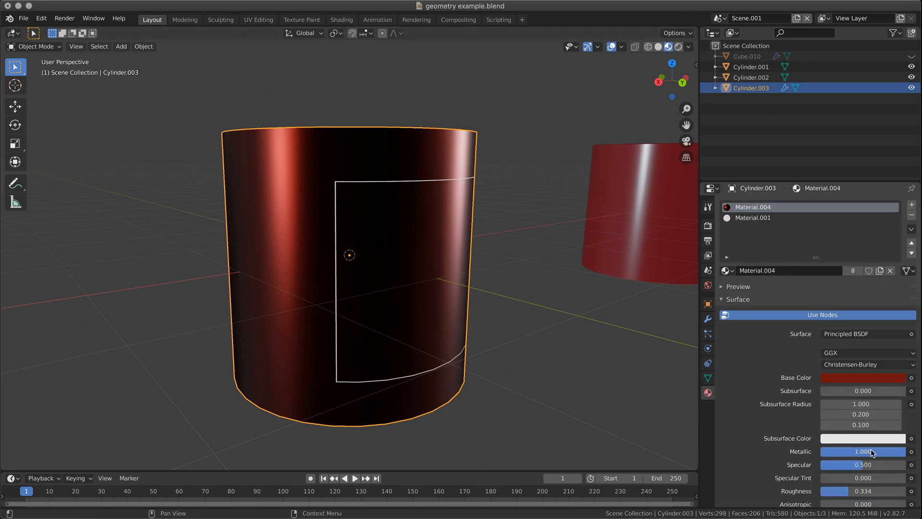
pyautogui.moveTo(879, 453); pyautogui.dragTo(816, 454)
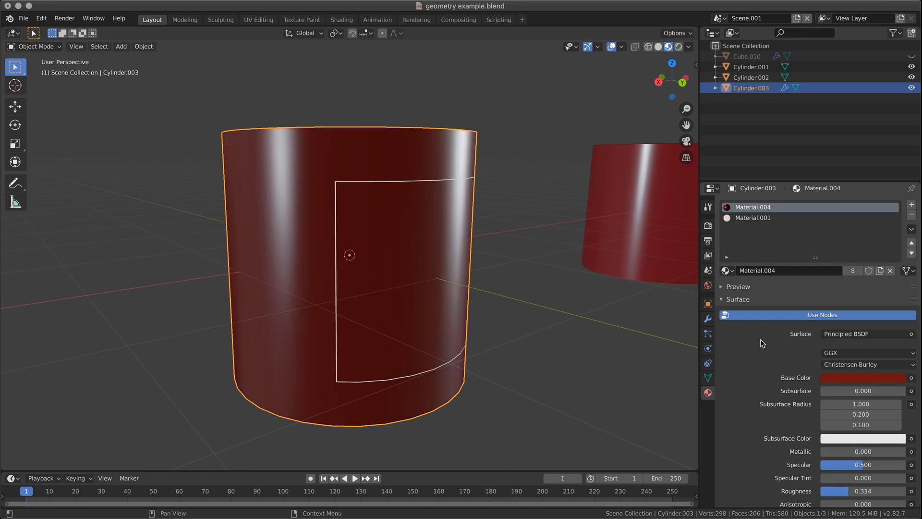
pyautogui.click(833, 377)
pyautogui.click(897, 288)
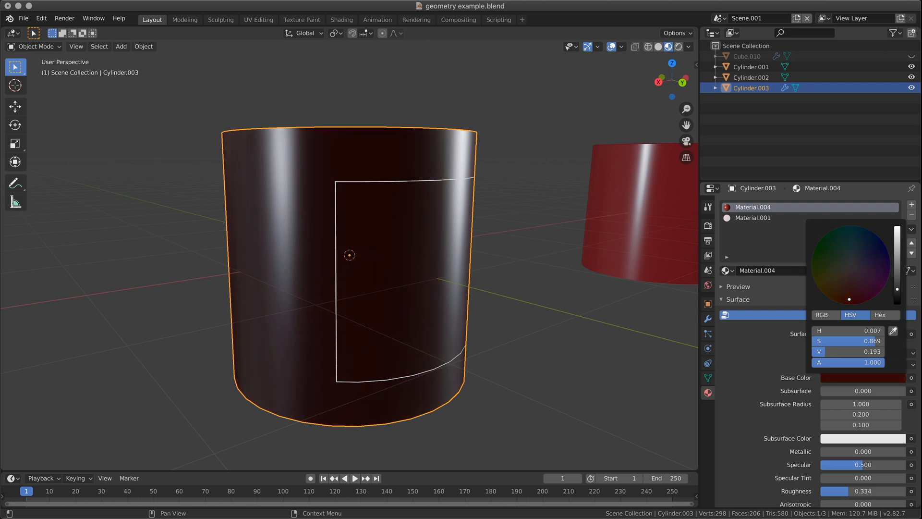
# - Raise Material.004's roughness to 0.762 and inspect the duller surface around the groove
pyautogui.scroll(-2, 843, 466)
pyautogui.moveTo(848, 459); pyautogui.dragTo(885, 459)
pyautogui.moveTo(452, 384); pyautogui.dragTo(280, 280, button='middle')
pyautogui.moveTo(461, 292); pyautogui.dragTo(509, 260, button='middle')
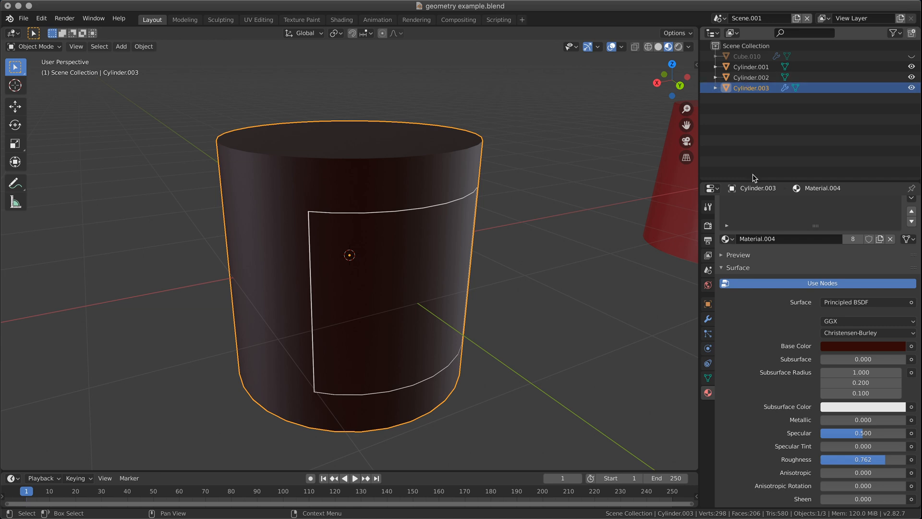
# - Make the grooved cylinder's Material.001 slot active and set its emission color's brightness value to 2
pyautogui.scroll(2, 812, 283)
pyautogui.click(752, 218)
pyautogui.scroll(-10, 816, 441)
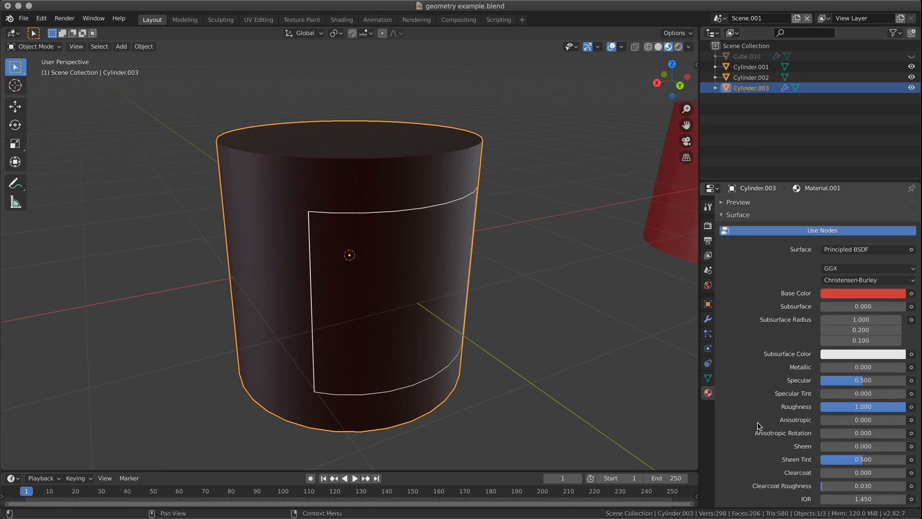
pyautogui.click(869, 465)
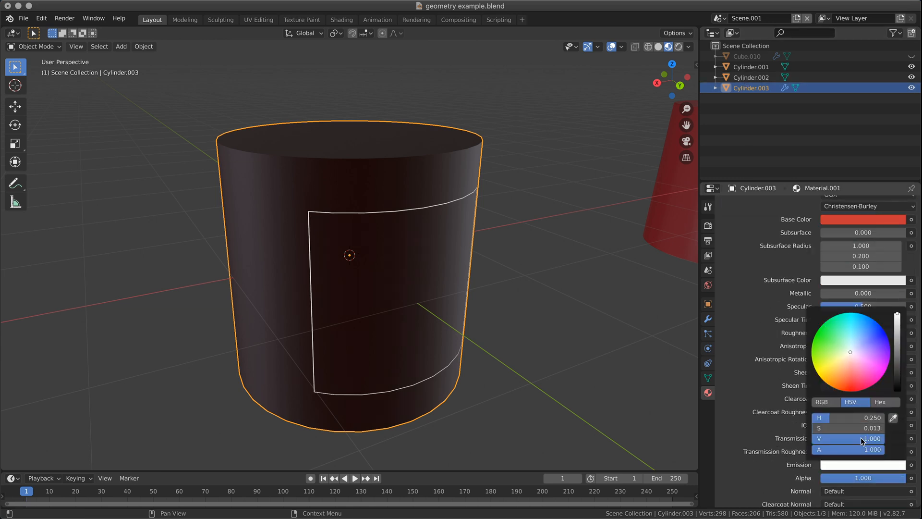
pyautogui.press('Return')
pyautogui.moveTo(536, 355); pyautogui.dragTo(515, 344, button='middle')
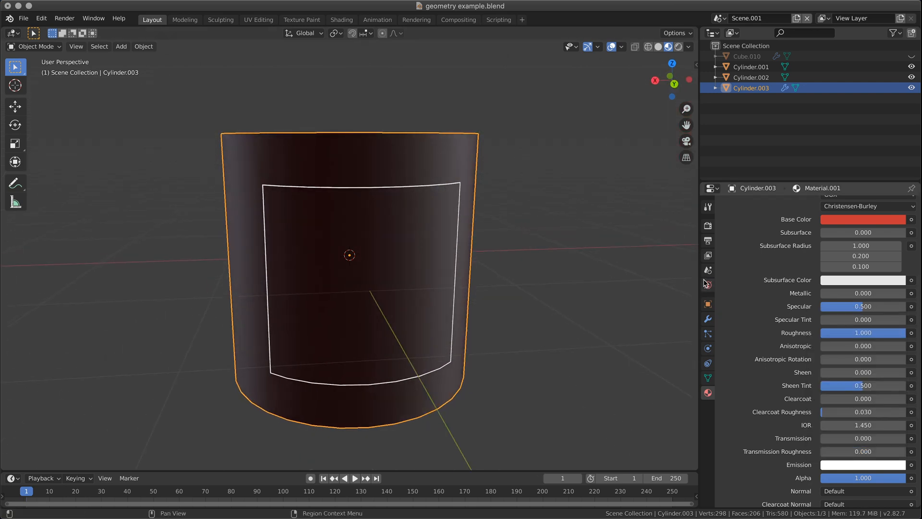
# - Enable Bloom for the Eevee render engine and inspect the groove's glow from several angles
pyautogui.click(708, 226)
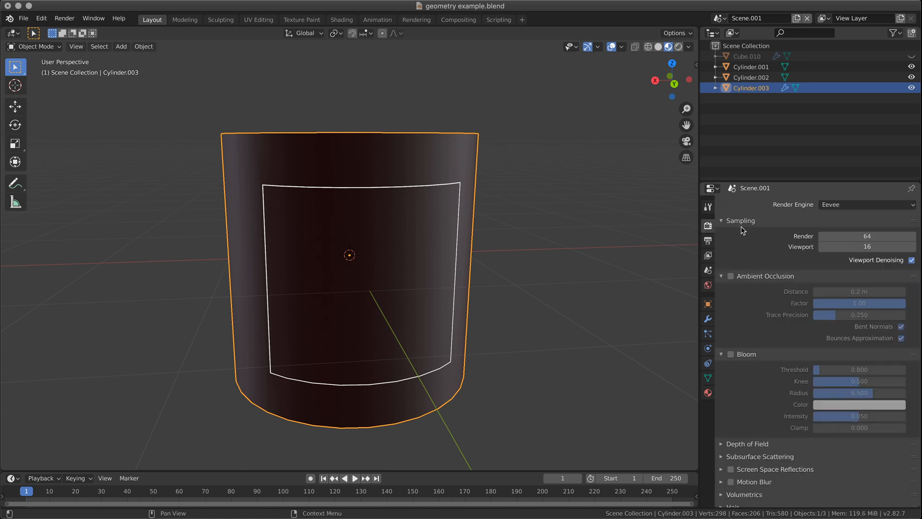
pyautogui.click(731, 354)
pyautogui.moveTo(561, 329); pyautogui.dragTo(518, 304, button='middle')
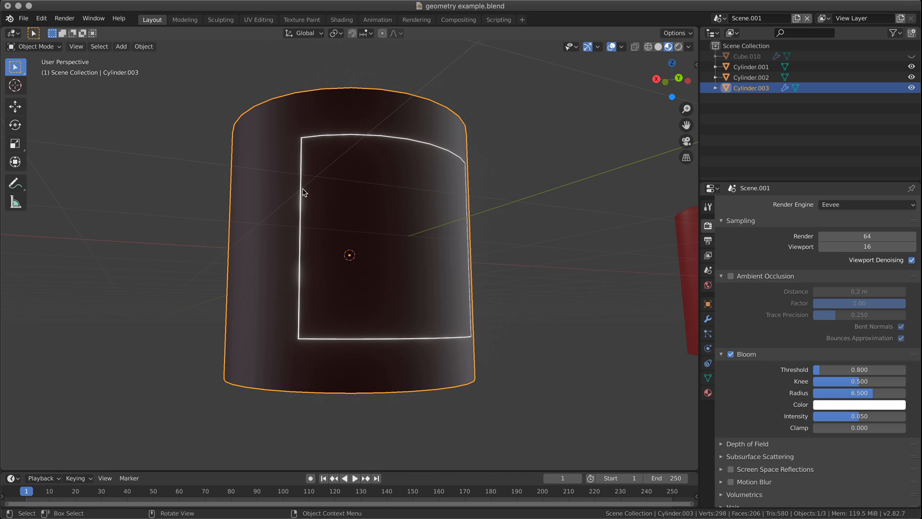
pyautogui.moveTo(312, 339); pyautogui.dragTo(283, 391, button='middle')
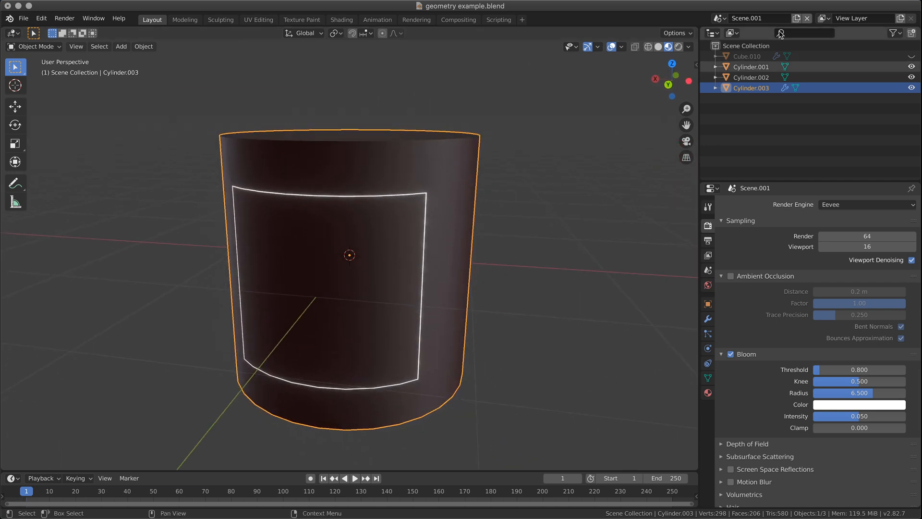
# - Add a new world to the scene in rendered shading and set its background strength to 0
pyautogui.click(679, 49)
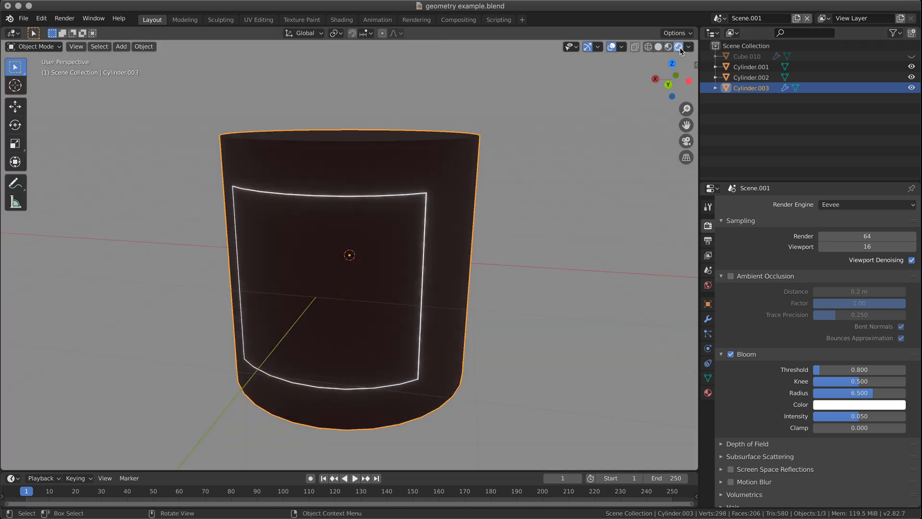
pyautogui.click(709, 286)
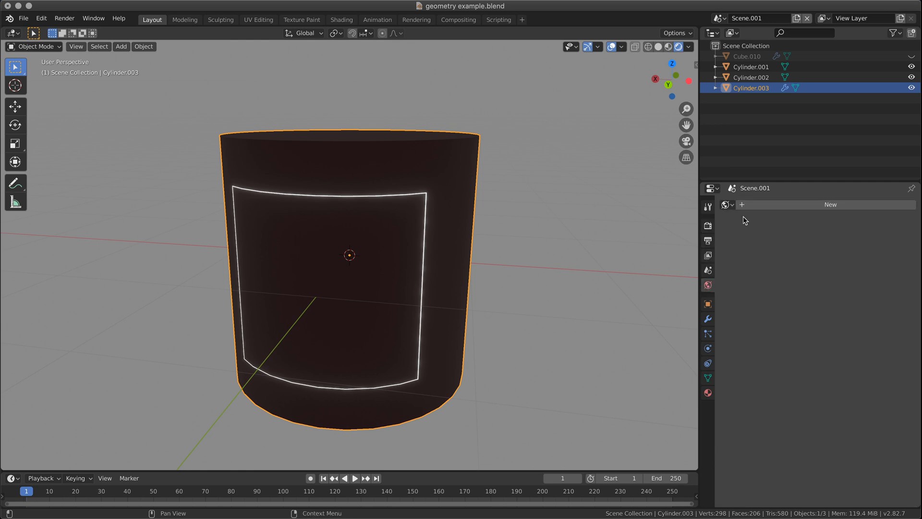
pyautogui.click(768, 206)
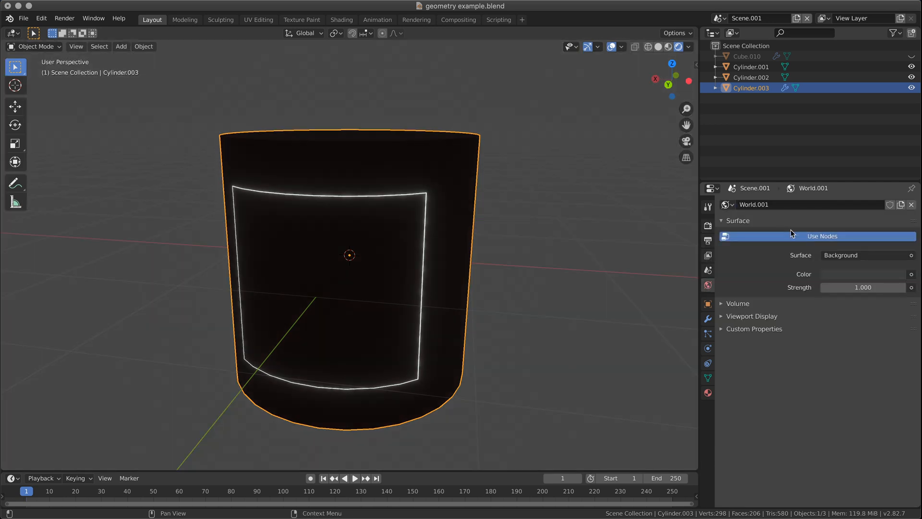
pyautogui.moveTo(862, 287); pyautogui.dragTo(822, 287)
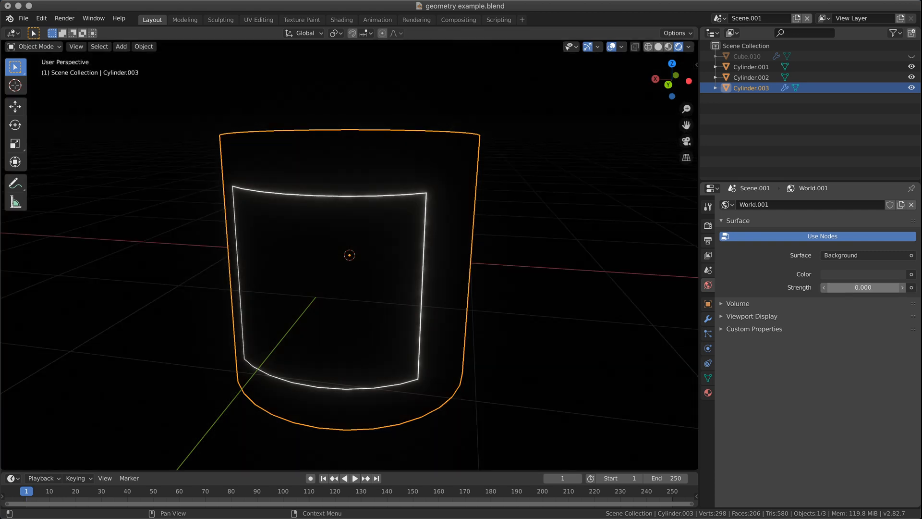
# - Set the world's background strength to 0.2 and inspect the glowing groove with the cylinder deselected
pyautogui.click(573, 293)
pyautogui.moveTo(488, 274); pyautogui.dragTo(607, 271, button='middle')
pyautogui.moveTo(858, 287)
pyautogui.mouseDown()
pyautogui.moveTo(876, 286)
pyautogui.moveTo(867, 286)
pyautogui.mouseUp()
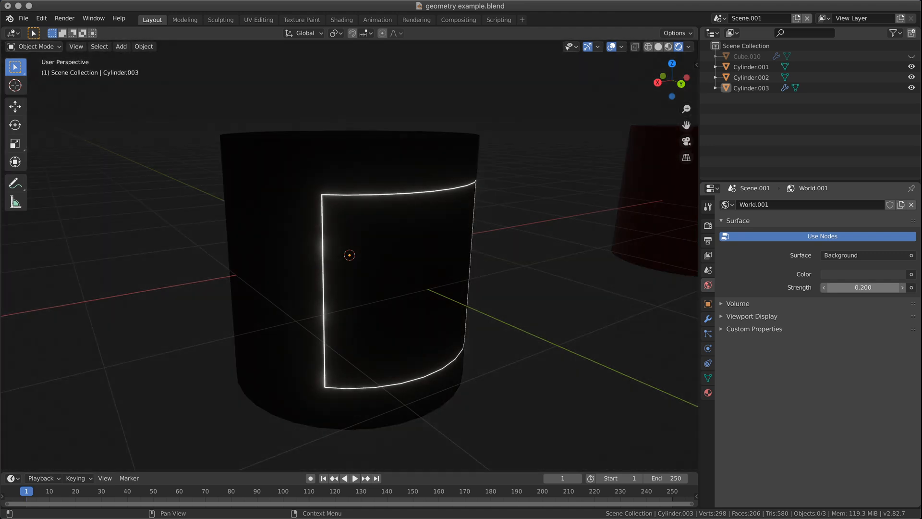
pyautogui.moveTo(628, 303); pyautogui.dragTo(482, 273, button='middle')
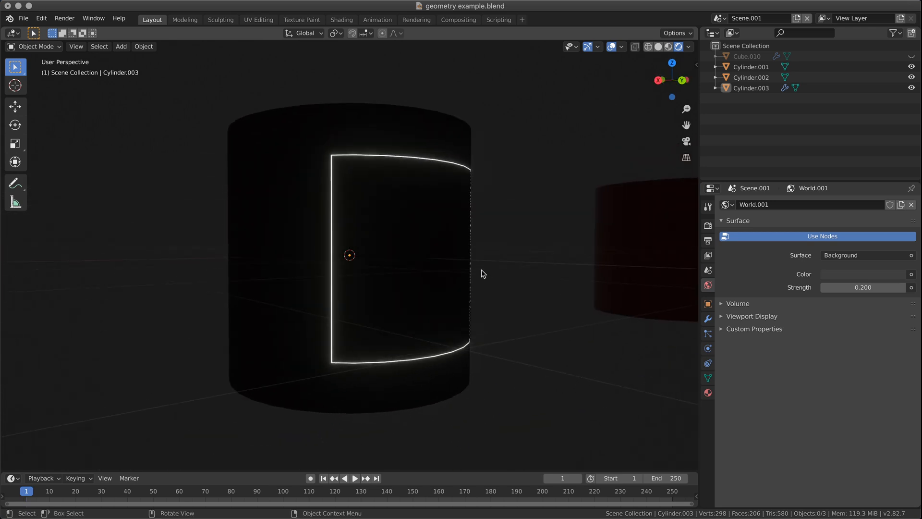
# - Select the grooved cylinder and change Material.001's emission color to a pinkish red
pyautogui.click(443, 264)
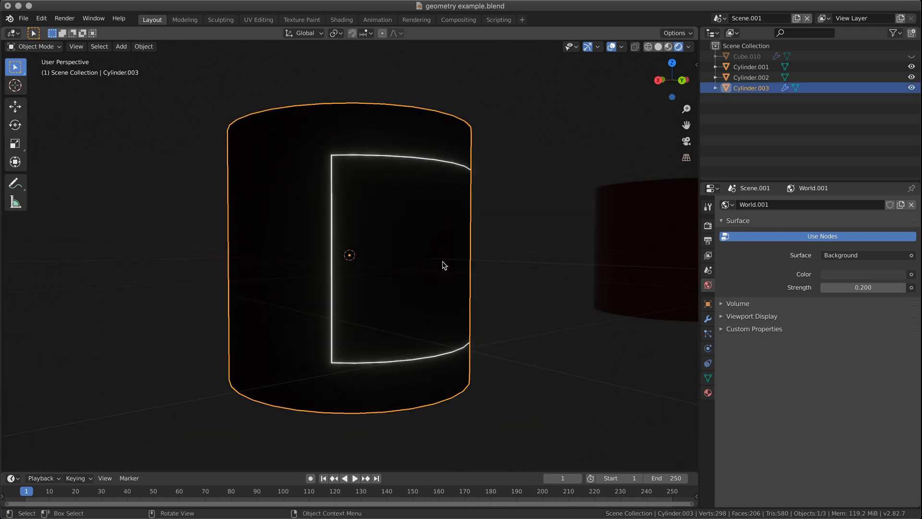
pyautogui.click(707, 392)
pyautogui.scroll(4, 792, 298)
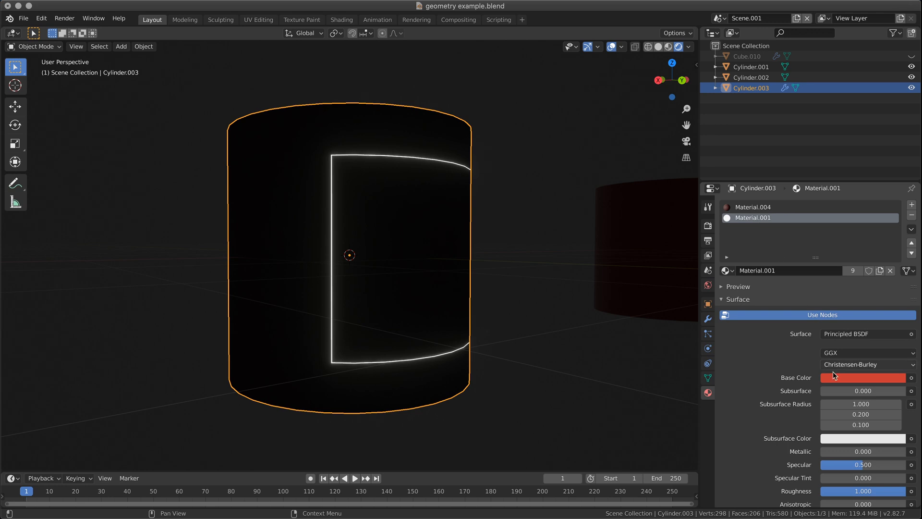
pyautogui.scroll(-10, 833, 375)
pyautogui.click(848, 395)
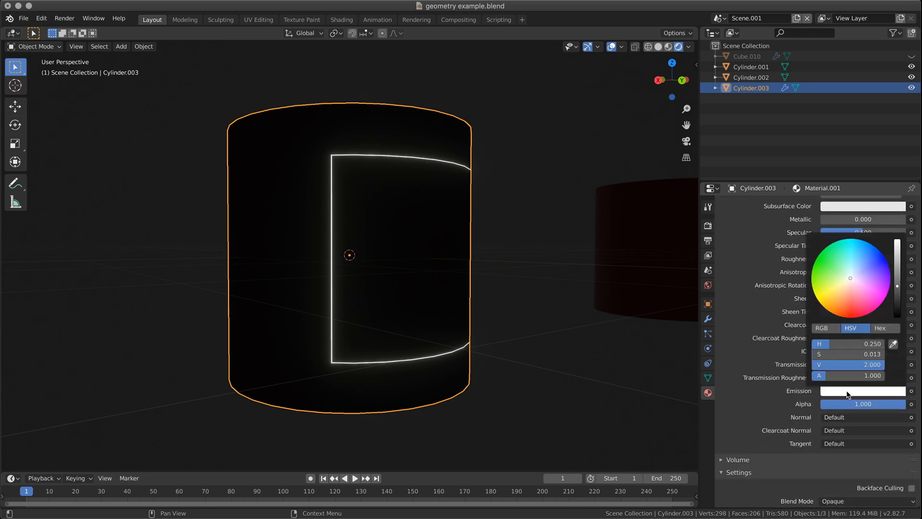
pyautogui.click(855, 296)
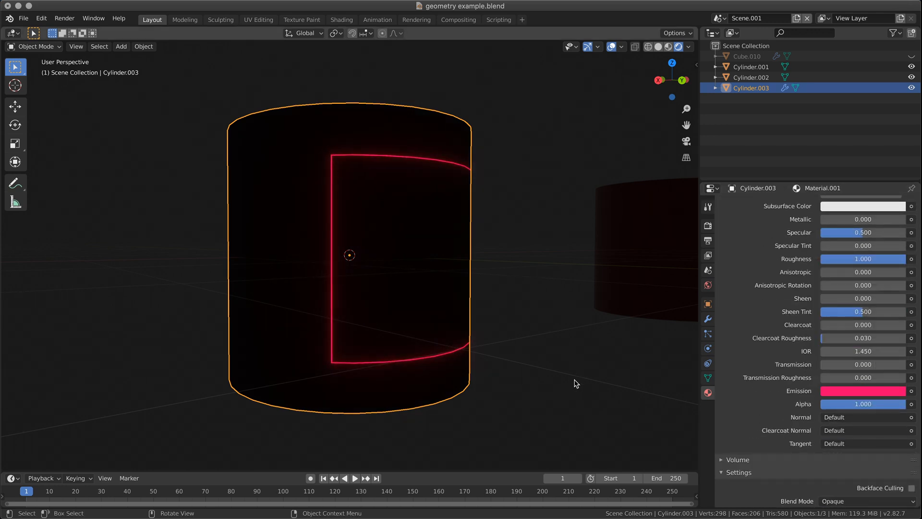
# - Deselect the cylinder, inspect the red glowing groove, and return the viewport to solid shading
pyautogui.click(569, 387)
pyautogui.moveTo(568, 388)
pyautogui.mouseDown(button='middle')
pyautogui.moveTo(466, 387)
pyautogui.moveTo(567, 400)
pyautogui.mouseUp(button='middle')
pyautogui.moveTo(467, 292); pyautogui.dragTo(469, 300, button='middle')
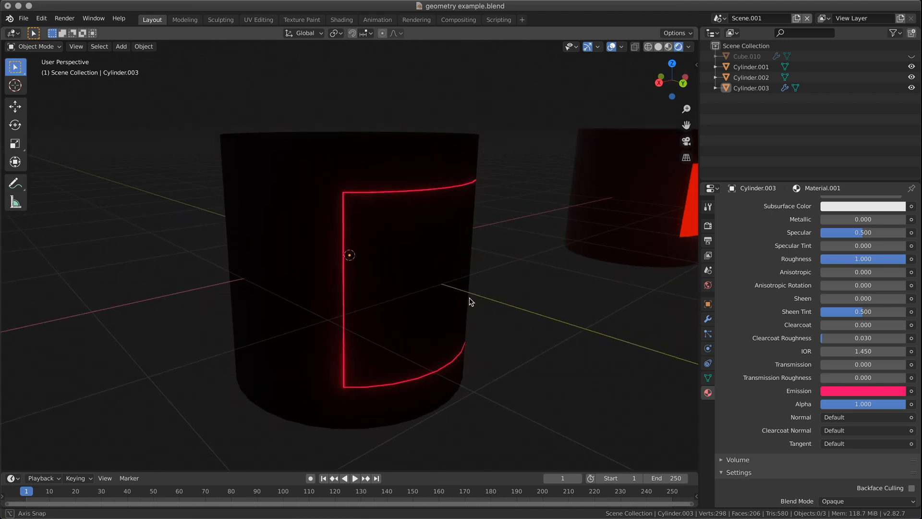
pyautogui.click(659, 46)
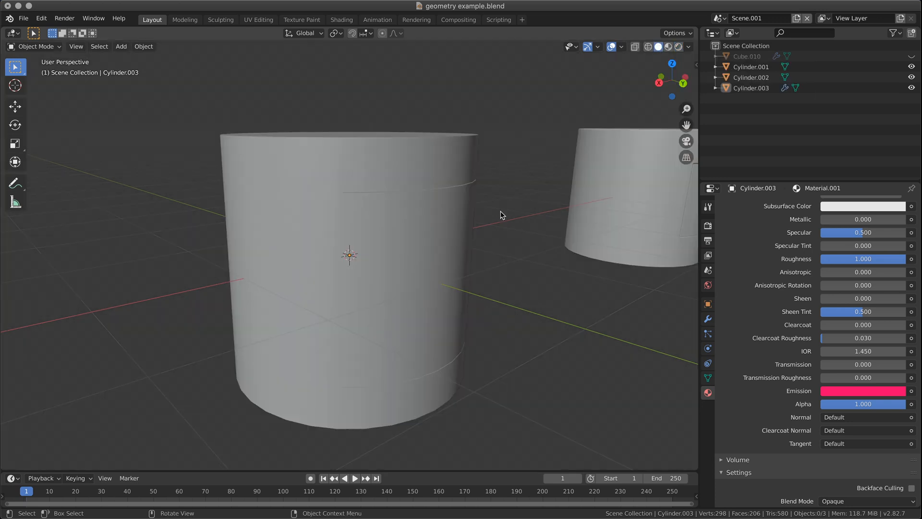
# - Select the grooved cylinder and add a Bevel modifier after its Boolean modifier
pyautogui.moveTo(450, 277); pyautogui.dragTo(471, 315, button='middle')
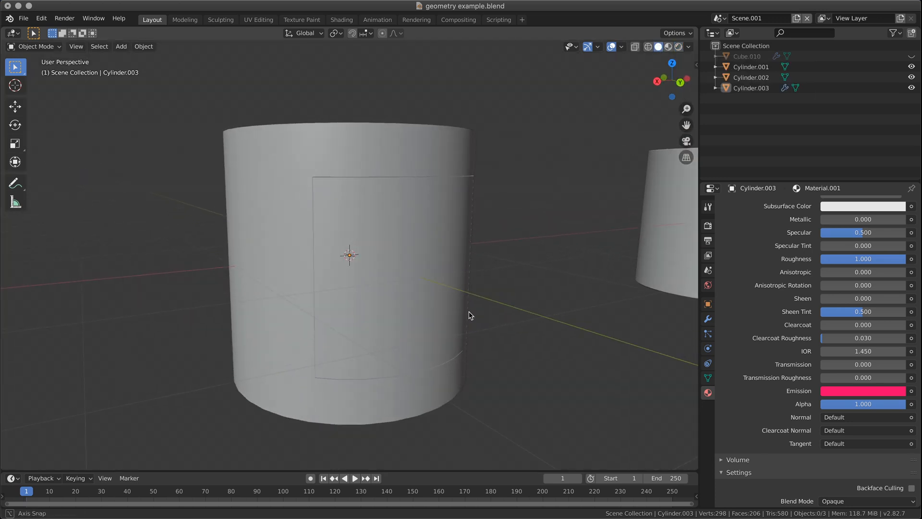
pyautogui.click(364, 329)
pyautogui.moveTo(482, 352); pyautogui.dragTo(681, 309, button='middle')
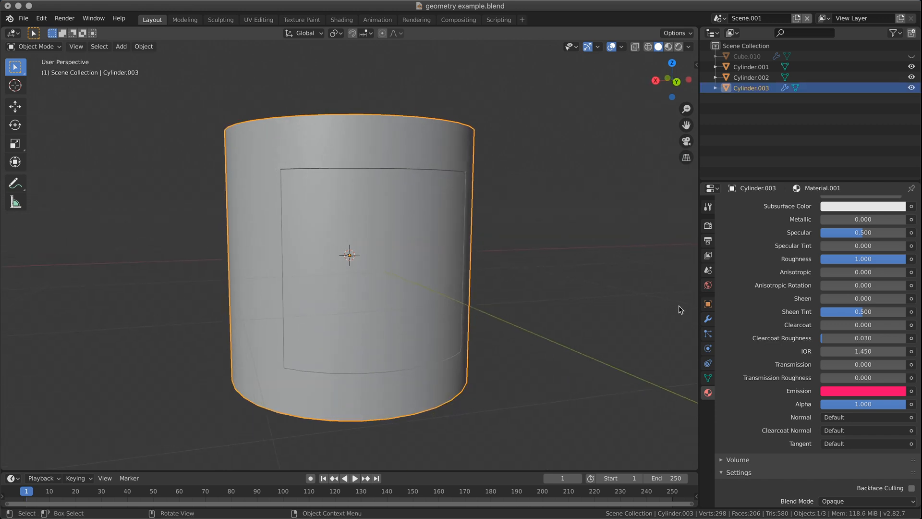
pyautogui.click(707, 305)
pyautogui.moveTo(380, 229); pyautogui.dragTo(390, 239, button='middle')
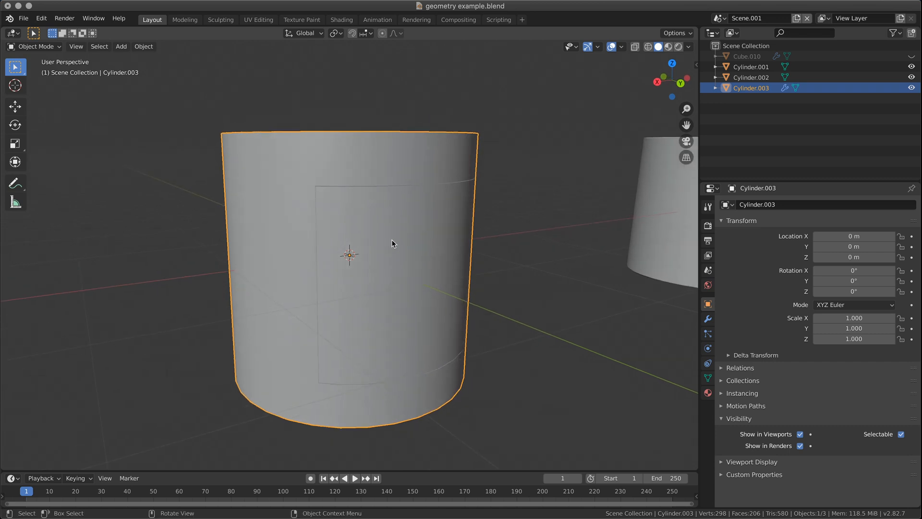
pyautogui.click(708, 319)
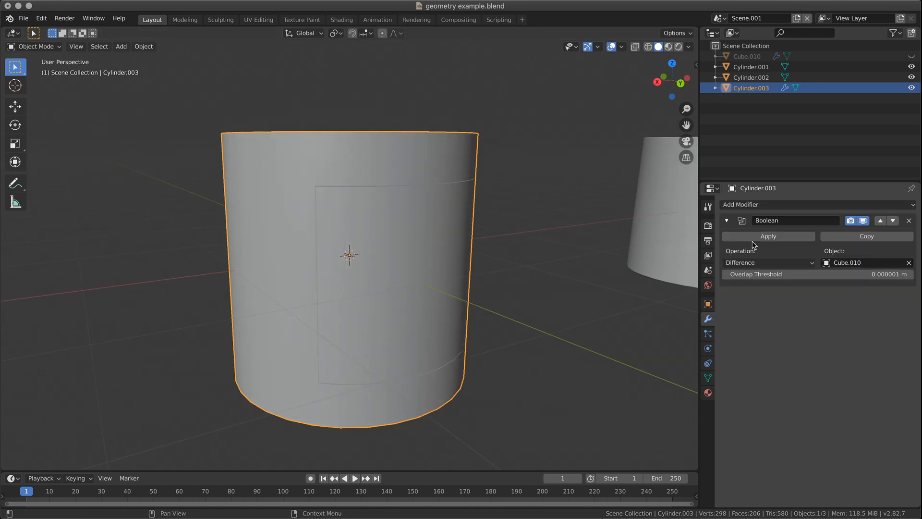
pyautogui.click(764, 204)
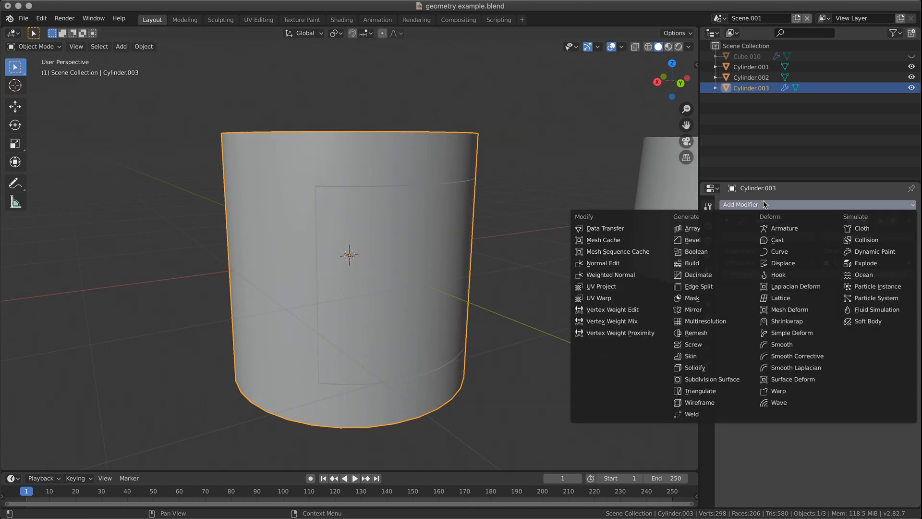
pyautogui.click(705, 241)
pyautogui.moveTo(508, 248)
pyautogui.mouseDown(button='middle')
pyautogui.moveTo(505, 303)
pyautogui.moveTo(430, 268)
pyautogui.moveTo(463, 247)
pyautogui.moveTo(494, 255)
pyautogui.mouseUp(button='middle')
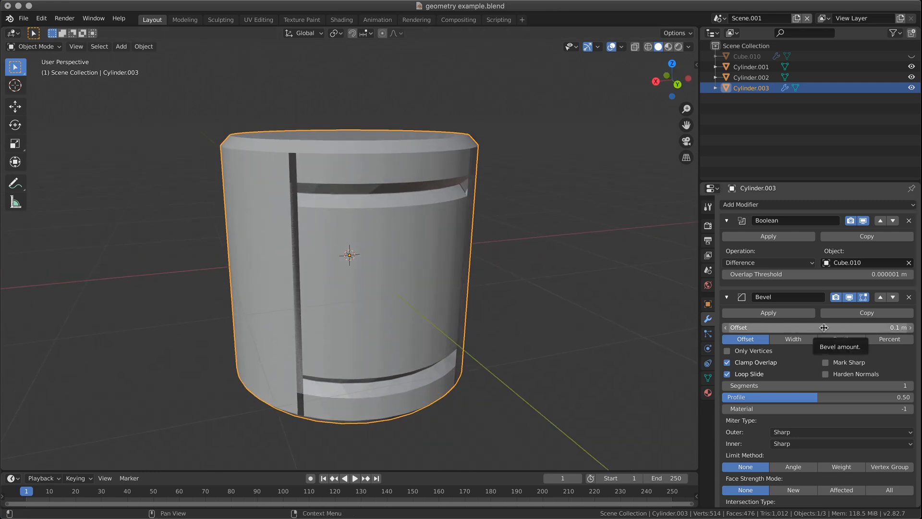
# - Set the Bevel modifier's offset to 0.006 m and its limit method to Angle
pyautogui.scroll(-2, 828, 327)
pyautogui.moveTo(852, 293); pyautogui.dragTo(815, 293)
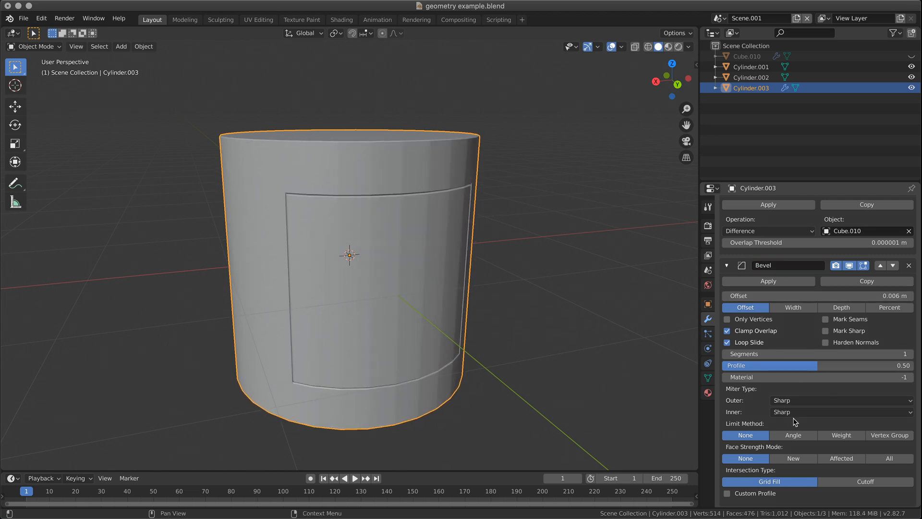
pyautogui.click(793, 437)
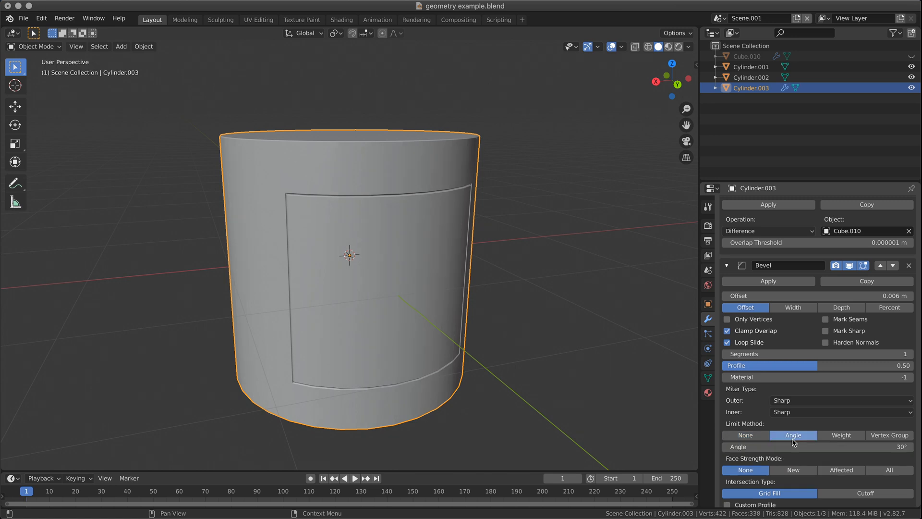
# - Examine the bevelled groove edges and corners up close in solid shading
pyautogui.moveTo(521, 376); pyautogui.dragTo(479, 366, button='middle')
pyautogui.scroll(4, 360, 224)
pyautogui.moveTo(445, 260); pyautogui.dragTo(424, 269, button='middle')
pyautogui.moveTo(434, 130); pyautogui.dragTo(527, 152, button='middle')
pyautogui.scroll(-4, 524, 163)
pyautogui.keyDown('shift'); pyautogui.moveTo(600, 192); pyautogui.dragTo(403, 208, button='middle'); pyautogui.keyUp('shift')
pyautogui.moveTo(453, 256)
pyautogui.keyDown('shift'); pyautogui.mouseDown(button='middle')
pyautogui.moveTo(633, 198)
pyautogui.moveTo(454, 242)
pyautogui.mouseUp(button='middle'); pyautogui.keyUp('shift')
# - Switch the viewport to material preview shading and inspect the glowing bevelled groove from several distances
pyautogui.click(668, 47)
pyautogui.moveTo(571, 248); pyautogui.dragTo(538, 235, button='middle')
pyautogui.moveTo(345, 131); pyautogui.dragTo(333, 163, button='middle')
pyautogui.scroll(4, 376, 156)
pyautogui.scroll(-4, 340, 132)
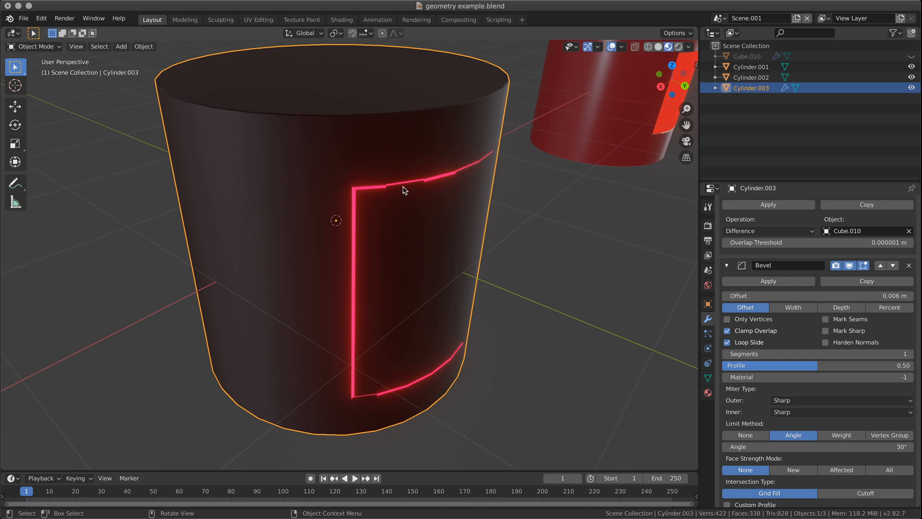
pyautogui.scroll(4, 406, 189)
pyautogui.scroll(-4, 437, 181)
pyautogui.moveTo(397, 231); pyautogui.dragTo(391, 214, button='middle')
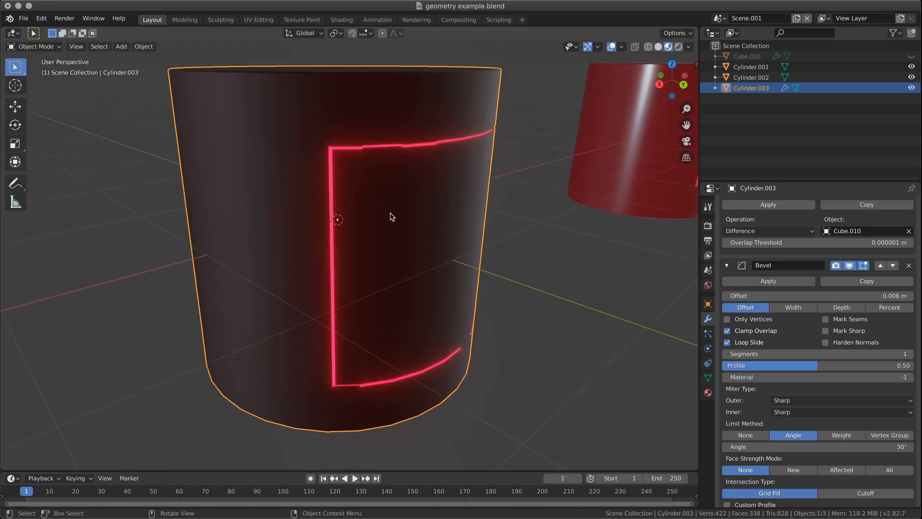
# - Set the Bevel modifier's segments to 3 and inspect the glowing groove with the cylinder deselected and reselected
pyautogui.click(911, 354)
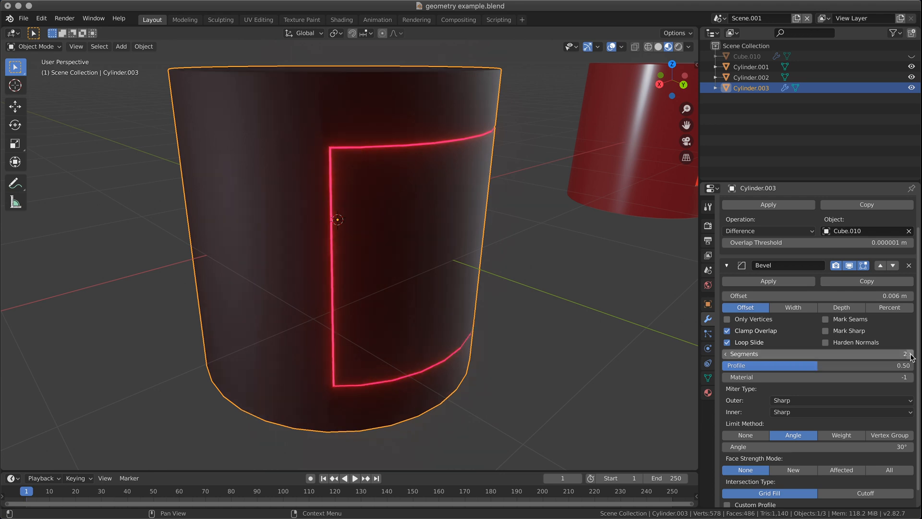
pyautogui.click(911, 354)
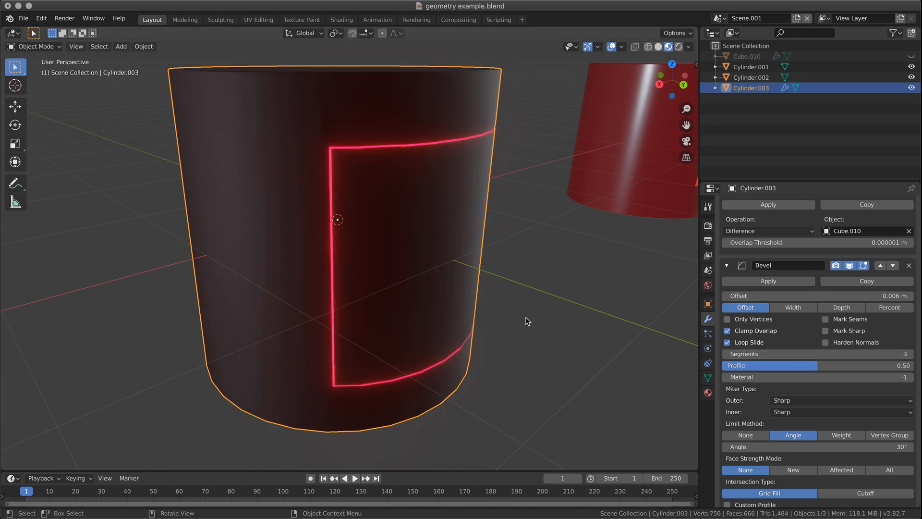
pyautogui.moveTo(526, 319); pyautogui.dragTo(529, 302, button='middle')
pyautogui.click(562, 275)
pyautogui.moveTo(562, 275); pyautogui.dragTo(411, 116, button='middle')
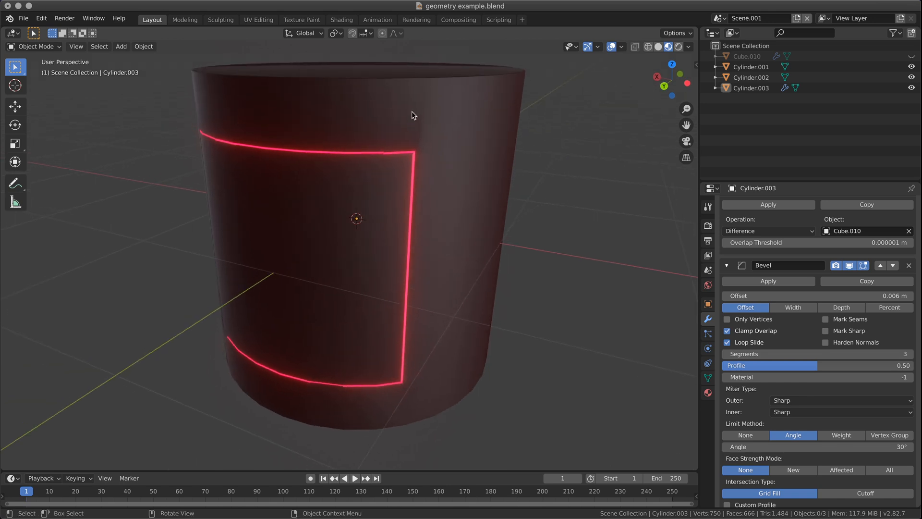
pyautogui.click(424, 133)
pyautogui.moveTo(507, 215); pyautogui.dragTo(403, 241, button='middle')
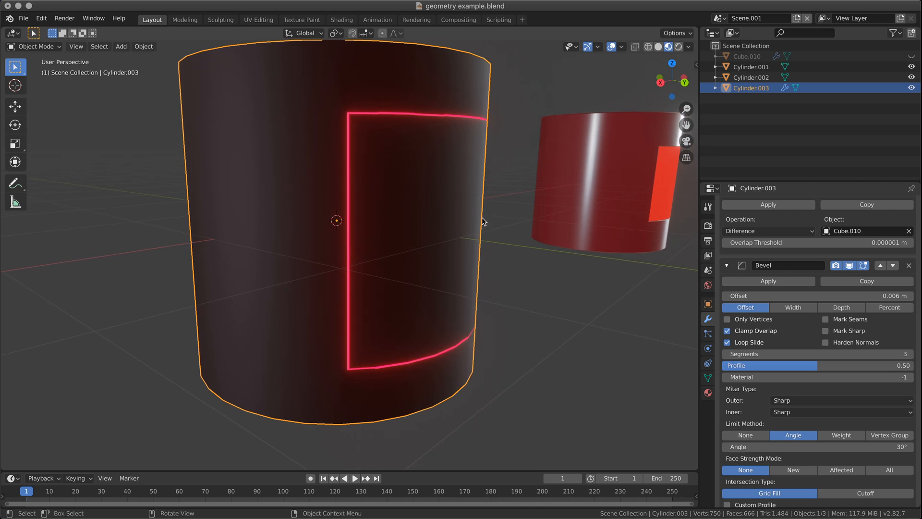
# - Select the bright red panel piece of the neighbouring sliced cylinder and assign Material.004 to it
pyautogui.moveTo(528, 221); pyautogui.dragTo(562, 232, button='middle')
pyautogui.click(557, 233)
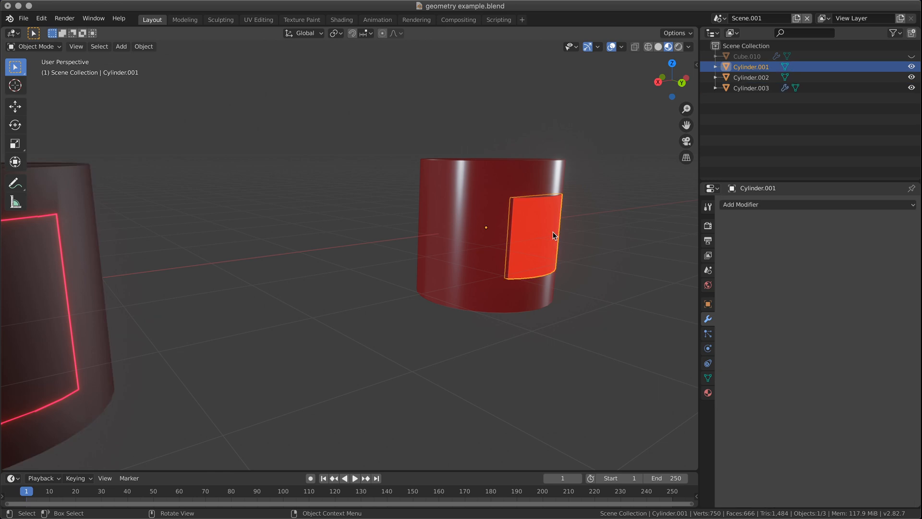
pyautogui.click(742, 206)
pyautogui.press('Escape')
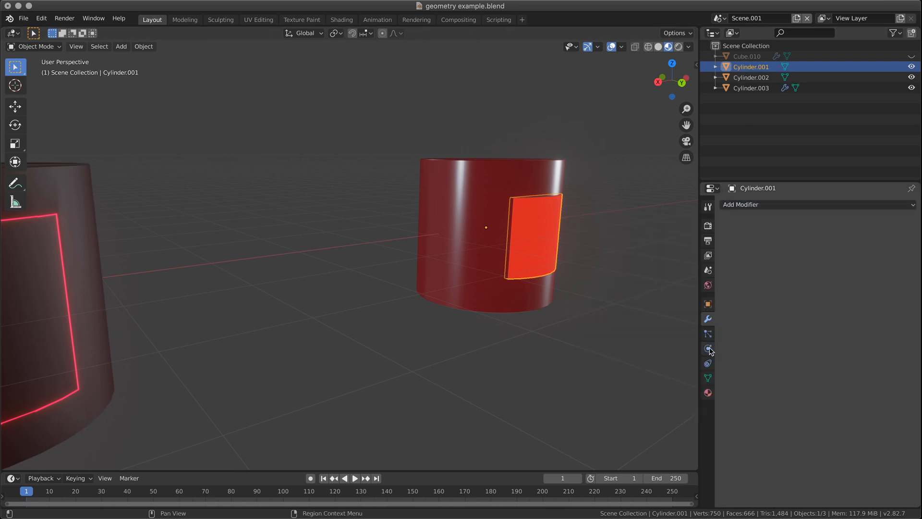
pyautogui.click(708, 393)
pyautogui.scroll(10, 773, 272)
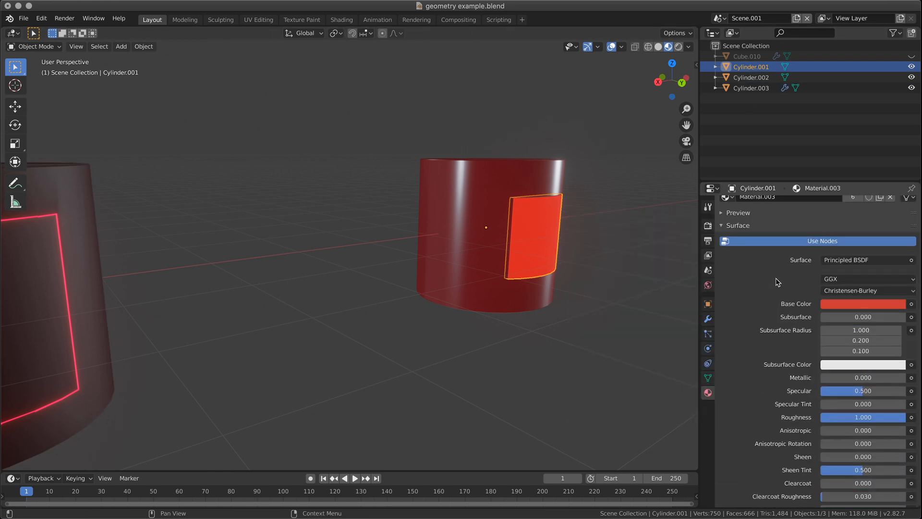
pyautogui.click(732, 249)
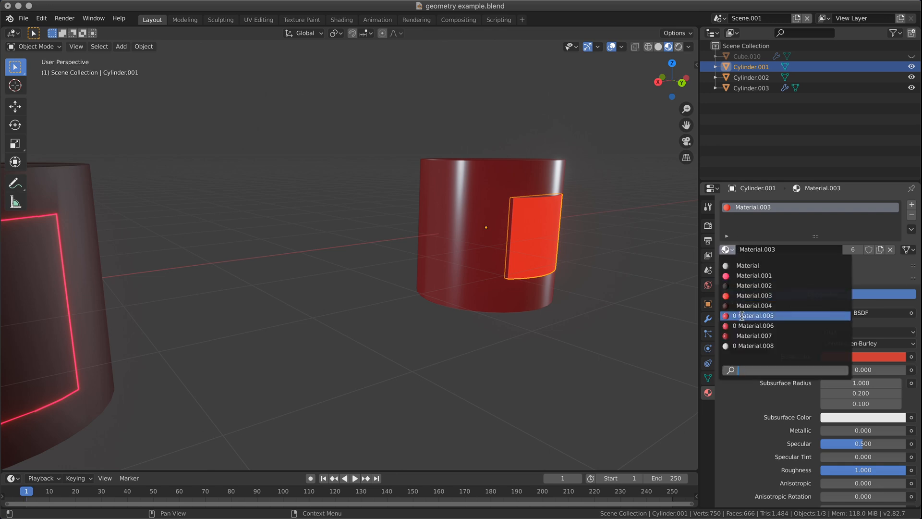
pyautogui.click(759, 311)
# - Check the grooved cylinder's base material and assign the same Material.004 to the sliced cylinder's red body
pyautogui.click(457, 247)
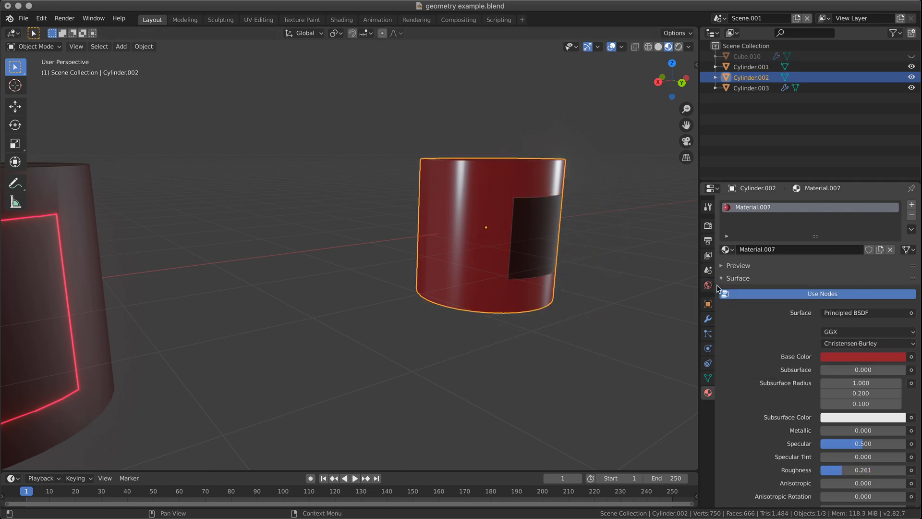
pyautogui.click(729, 250)
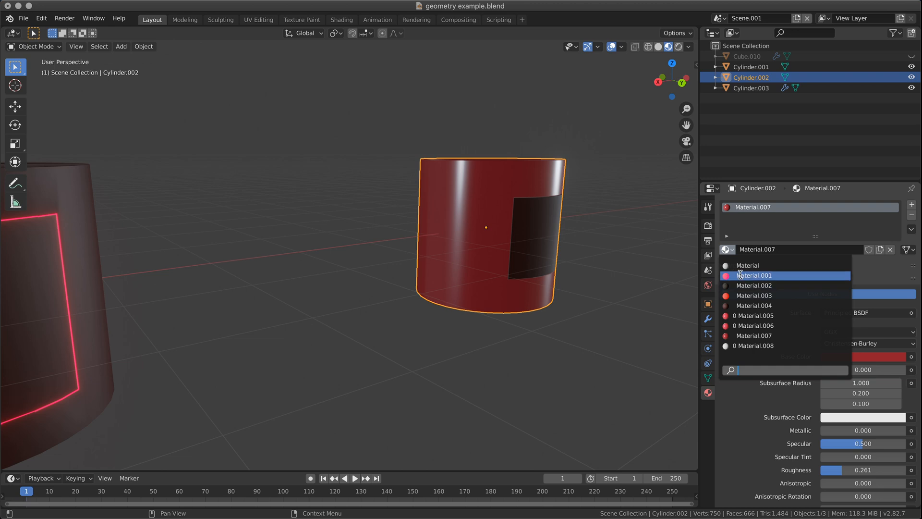
pyautogui.click(740, 335)
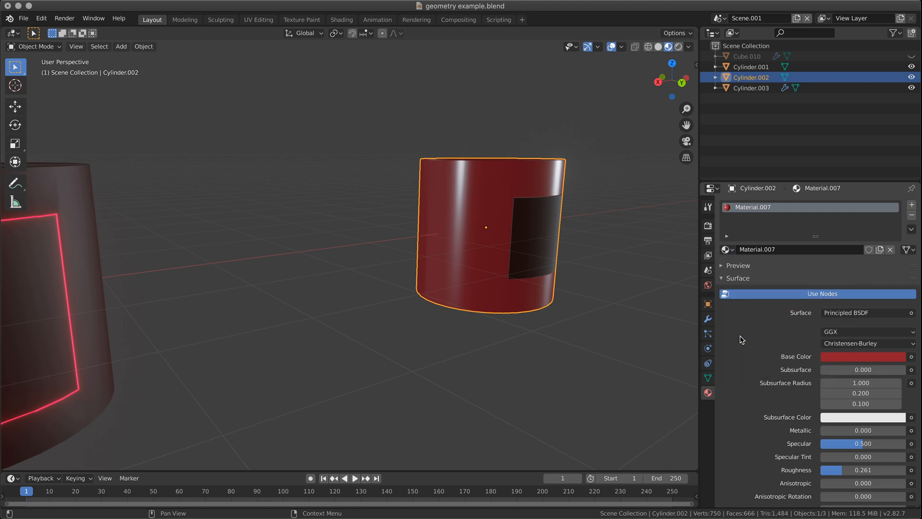
pyautogui.click(89, 280)
pyautogui.click(741, 207)
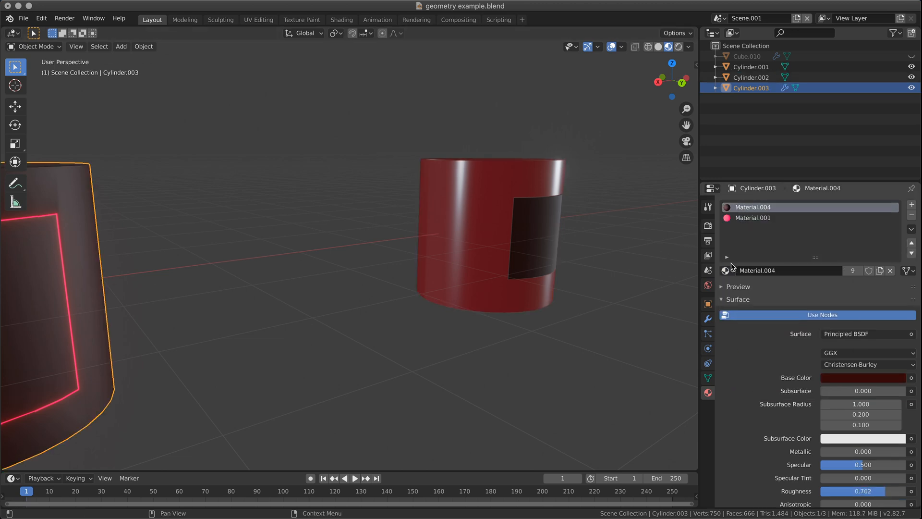
pyautogui.click(467, 243)
pyautogui.click(726, 250)
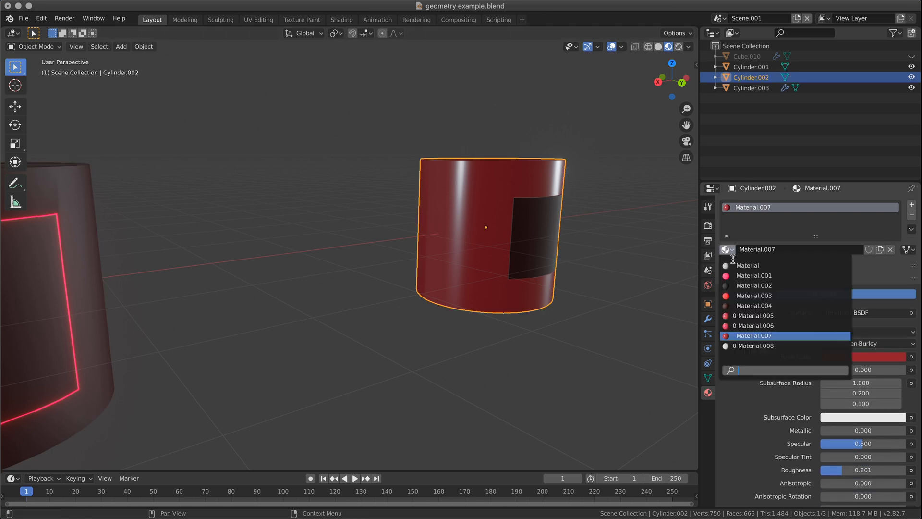
pyautogui.click(750, 306)
pyautogui.moveTo(618, 294); pyautogui.dragTo(582, 299, button='middle')
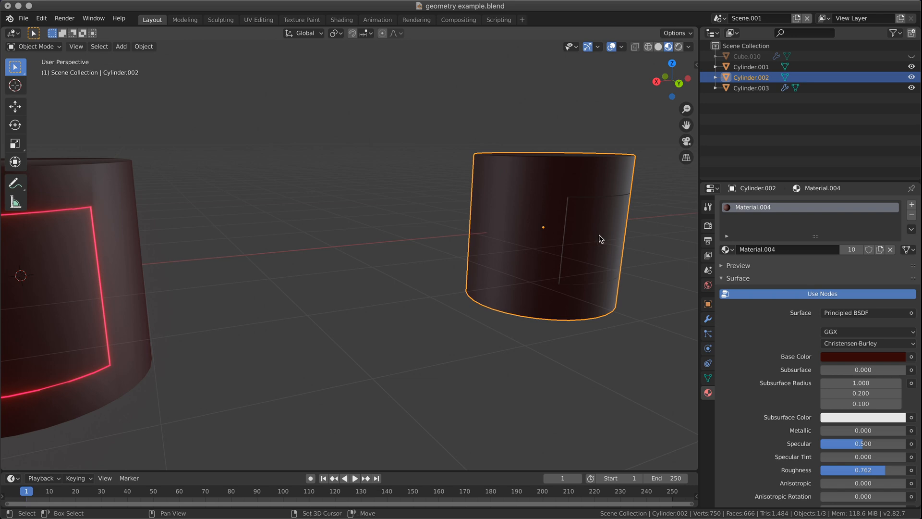
pyautogui.press('g')
pyautogui.press('y')
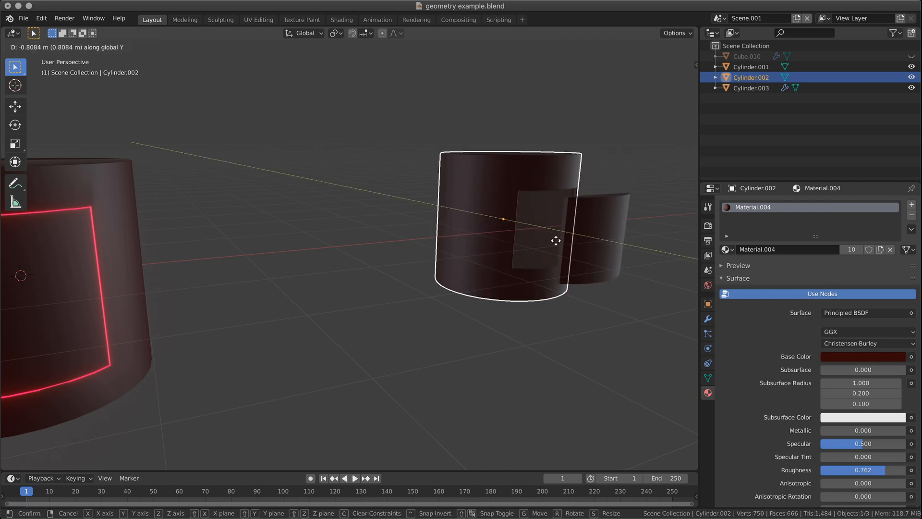
pyautogui.rightClick(556, 241)
# - Select the sliced cylinder's body and panel, move them about 3.88 m along X beside the grooved cylinder, and compare the two
pyautogui.click(588, 244)
pyautogui.keyDown('shift'); pyautogui.click(534, 231); pyautogui.keyUp('shift')
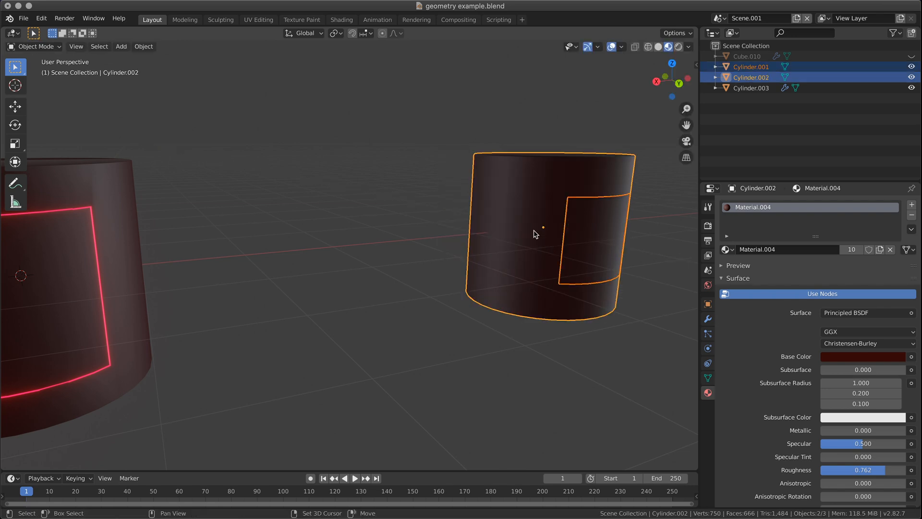
pyautogui.press('g')
pyautogui.press('x')
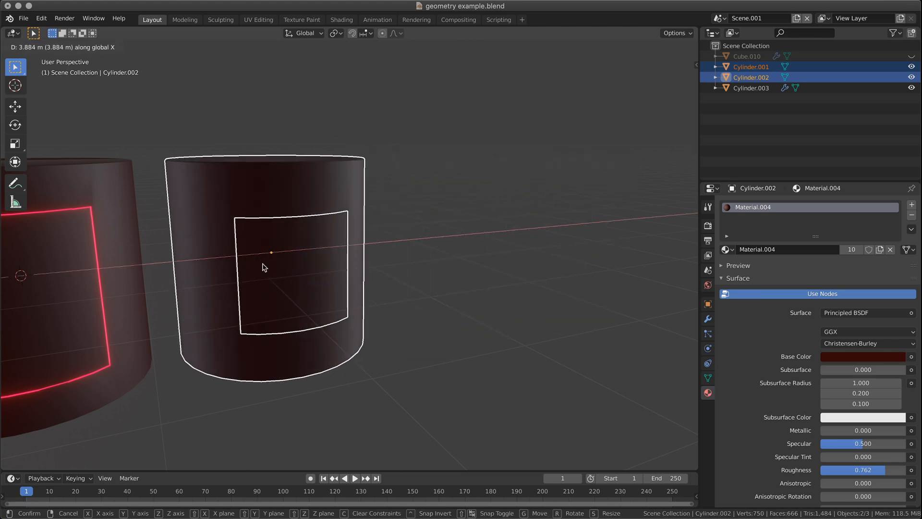
pyautogui.click(262, 267)
pyautogui.click(430, 247)
pyautogui.keyDown('shift'); pyautogui.moveTo(490, 252); pyautogui.dragTo(694, 202, button='middle'); pyautogui.keyUp('shift')
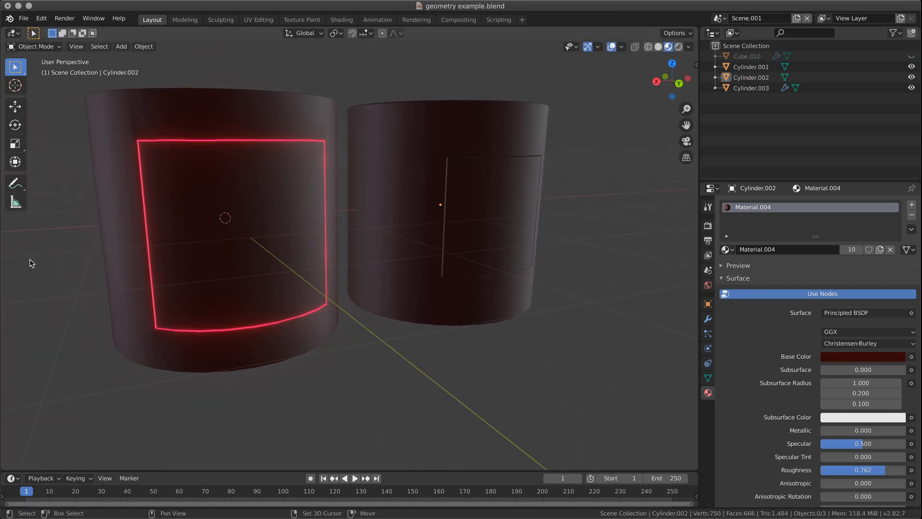
pyautogui.moveTo(202, 276); pyautogui.dragTo(232, 299, button='middle')
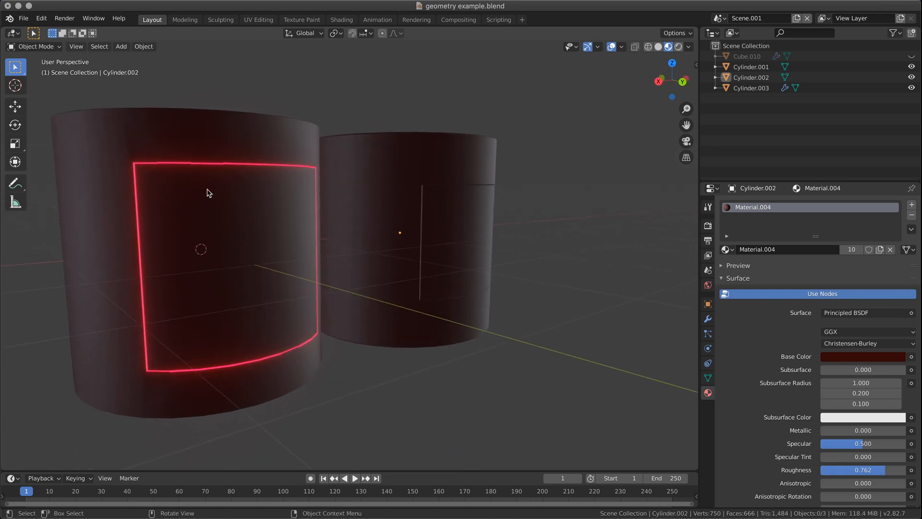
pyautogui.moveTo(432, 208); pyautogui.dragTo(417, 231, button='middle')
pyautogui.keyDown('shift'); pyautogui.moveTo(497, 248); pyautogui.dragTo(382, 250, button='middle'); pyautogui.keyUp('shift')
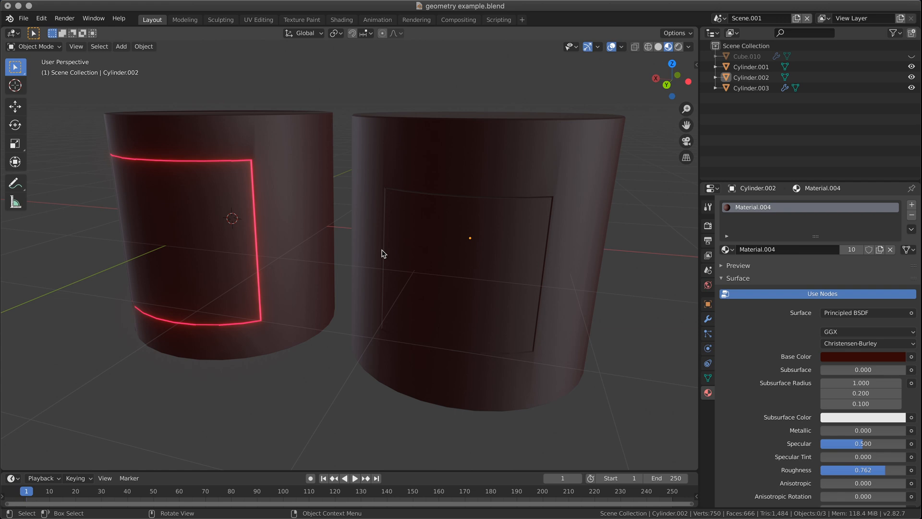
# - Try to move the separate panel piece out of the sliced cylinder
pyautogui.click(486, 255)
pyautogui.moveTo(486, 306); pyautogui.dragTo(533, 305, button='middle')
pyautogui.press('g')
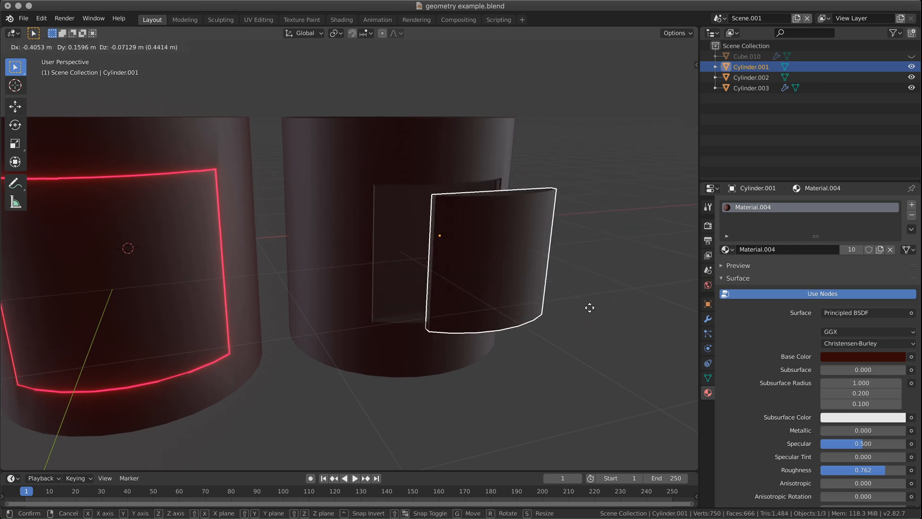
pyautogui.press('Escape')
pyautogui.click(566, 310)
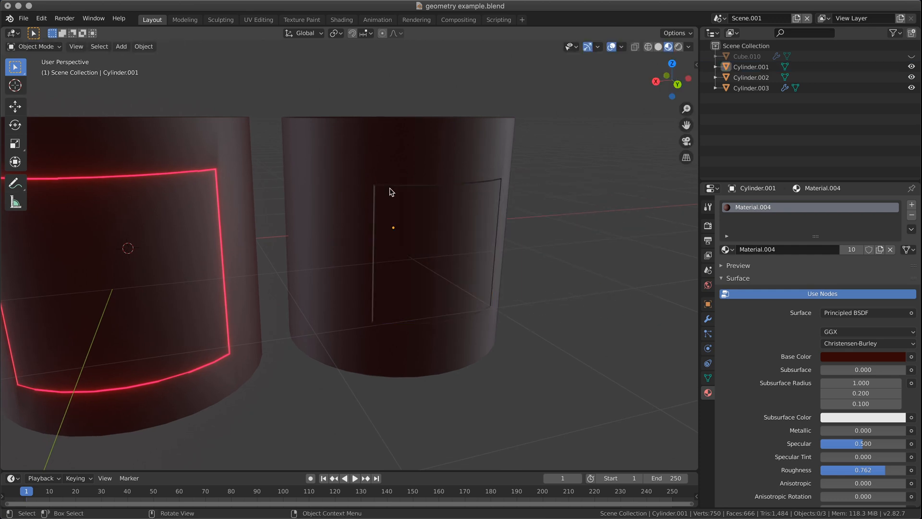
# - Select the grooved cylinder and compare its glowing groove with the sliced cylinder's plain cut
pyautogui.keyDown('shift'); pyautogui.moveTo(393, 175); pyautogui.dragTo(567, 174, button='middle'); pyautogui.keyUp('shift')
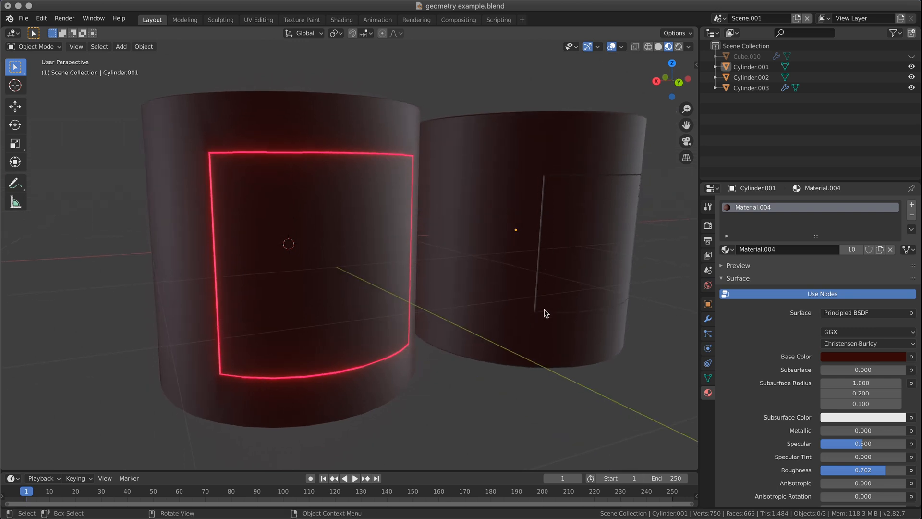
pyautogui.click(299, 214)
pyautogui.moveTo(289, 236); pyautogui.dragTo(284, 185, button='middle')
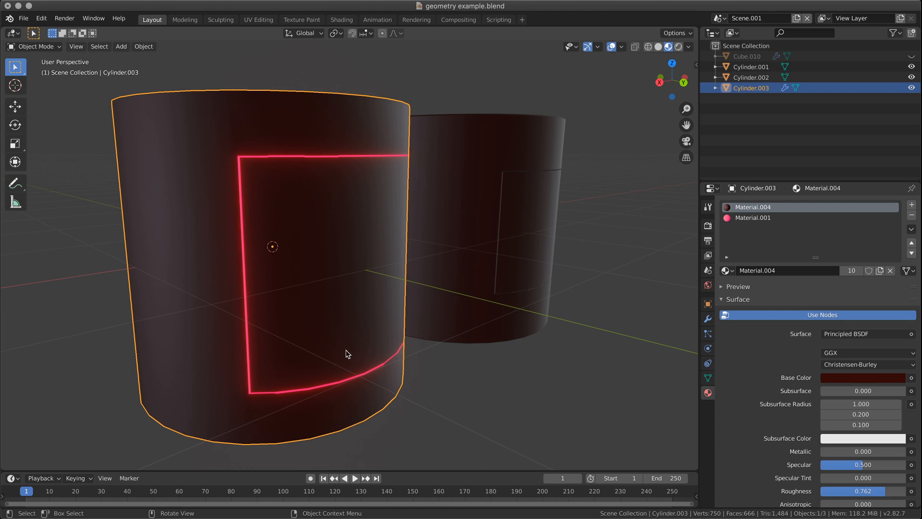
pyautogui.moveTo(482, 356)
pyautogui.mouseDown(button='middle')
pyautogui.moveTo(455, 354)
pyautogui.moveTo(475, 357)
pyautogui.mouseUp(button='middle')
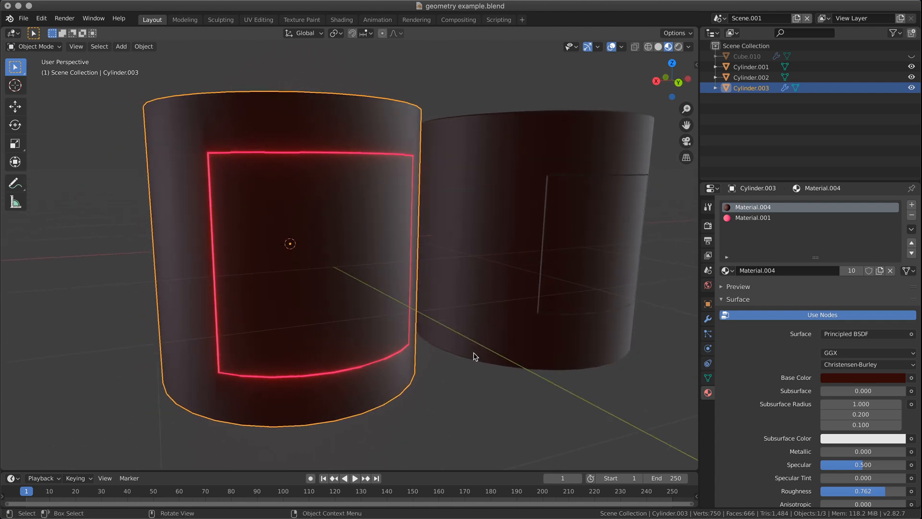
# - Examine the grooved and sliced cylinders side by side, comparing the glowing groove with the plain slice from several angles
pyautogui.scroll(-1, 471, 356)
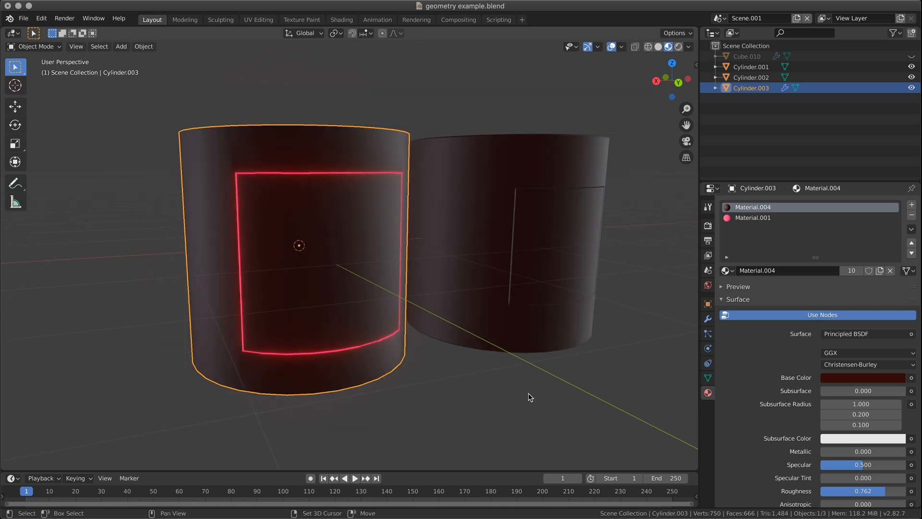
pyautogui.keyDown('shift'); pyautogui.moveTo(529, 393); pyautogui.dragTo(408, 399, button='middle'); pyautogui.keyUp('shift')
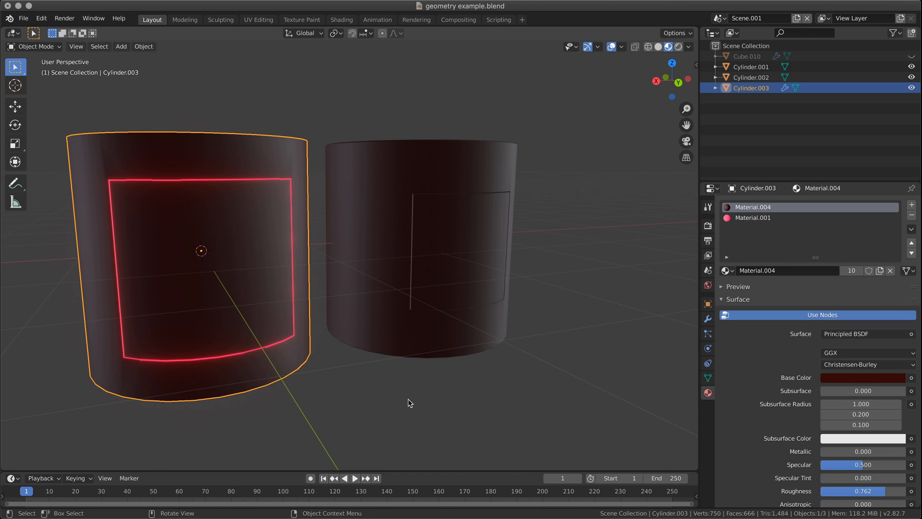
pyautogui.moveTo(411, 389); pyautogui.dragTo(491, 367, button='middle')
pyautogui.moveTo(391, 351); pyautogui.dragTo(498, 382, button='middle')
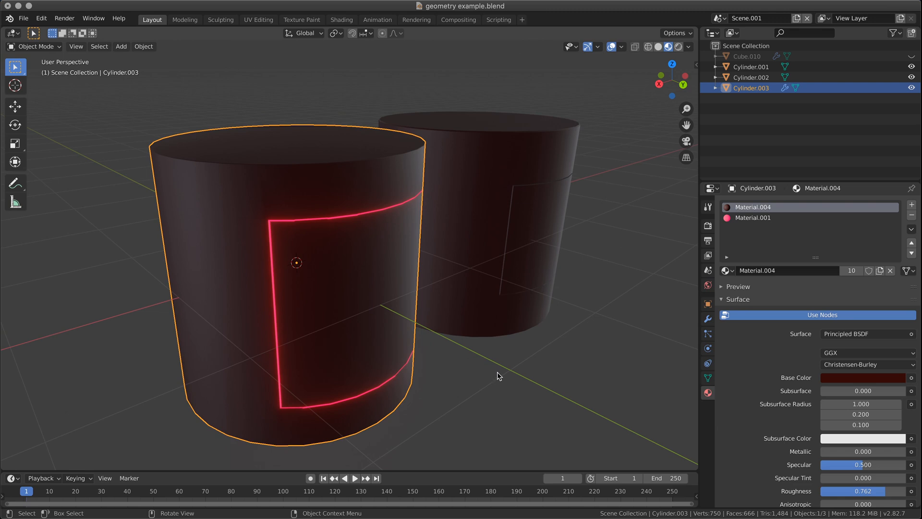
pyautogui.moveTo(510, 357); pyautogui.dragTo(500, 336, button='middle')
pyautogui.moveTo(450, 254)
pyautogui.mouseDown(button='middle')
pyautogui.moveTo(346, 255)
pyautogui.moveTo(456, 261)
pyautogui.mouseUp(button='middle')
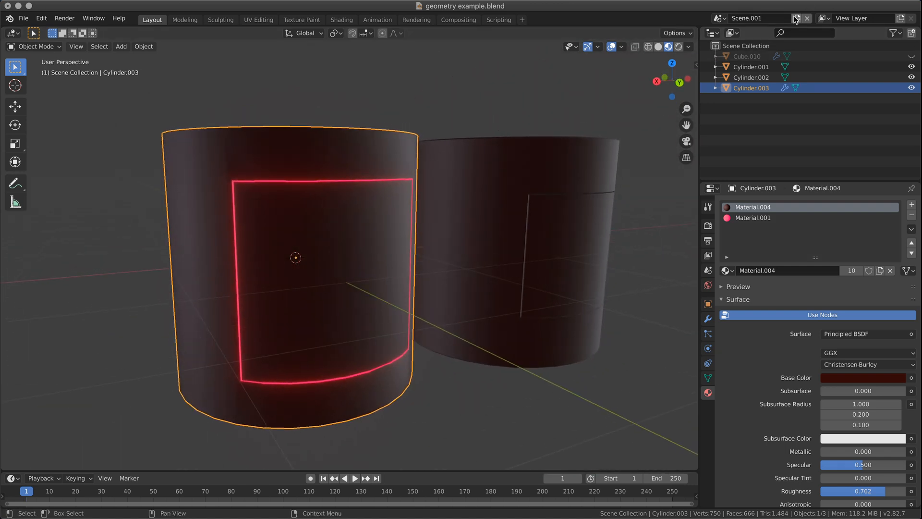
# - Switch to the scene named Scene and view the cube with the grooved panel from the front
pyautogui.click(718, 18)
pyautogui.click(728, 34)
pyautogui.moveTo(370, 293); pyautogui.dragTo(495, 319, button='middle')
pyautogui.scroll(-2, 553, 309)
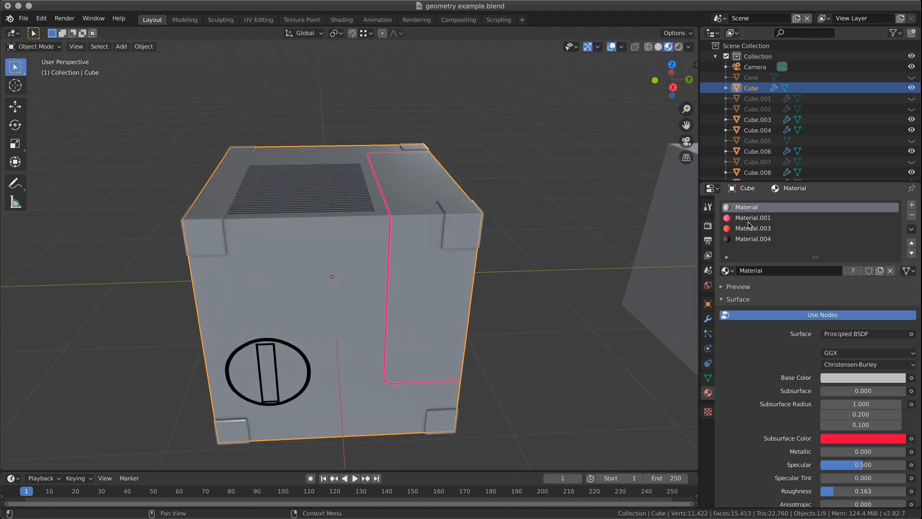
# - Replace the material in the cube's first slot with Material.002
pyautogui.click(726, 270)
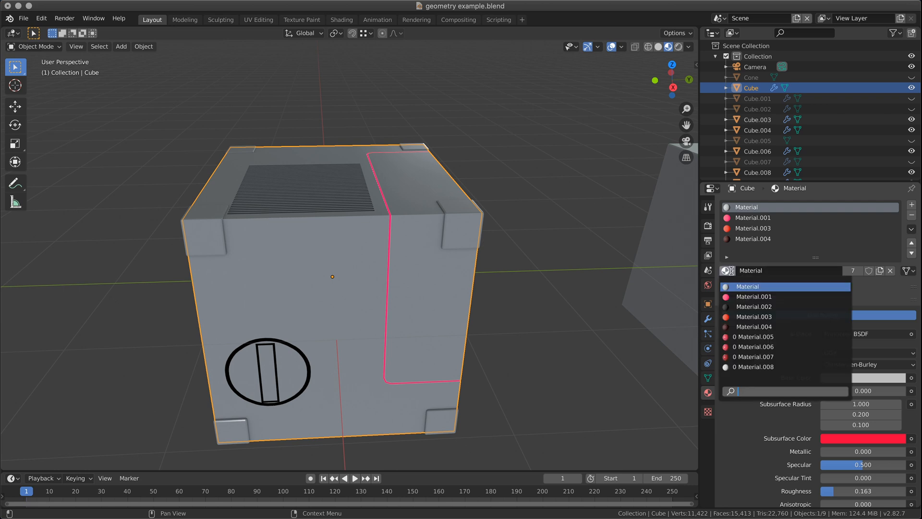
pyautogui.click(739, 306)
pyautogui.moveTo(531, 318); pyautogui.dragTo(455, 332, button='middle')
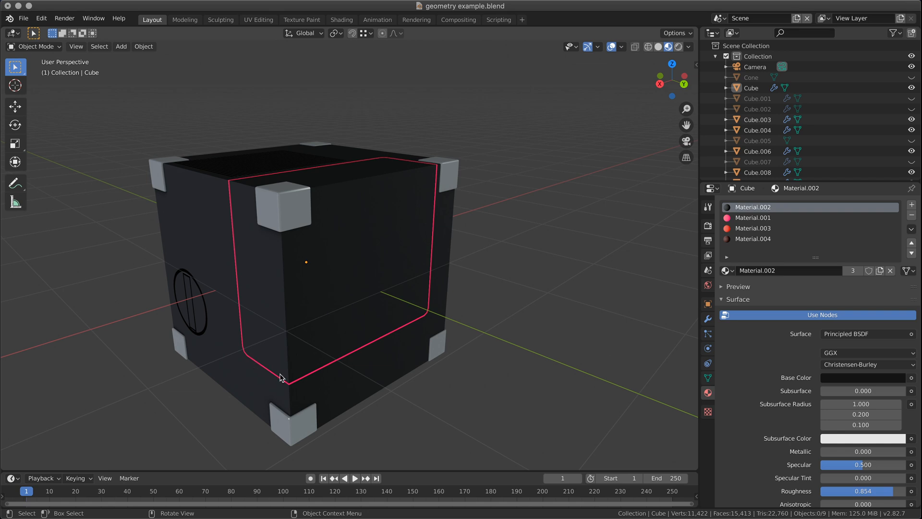
pyautogui.moveTo(412, 232); pyautogui.dragTo(449, 255, button='middle')
# - Examine the row of example objects next to the dark cube, up to the cube with the curved corner slice
pyautogui.keyDown('shift'); pyautogui.moveTo(576, 302); pyautogui.dragTo(206, 266, button='middle'); pyautogui.keyUp('shift')
pyautogui.moveTo(402, 331); pyautogui.dragTo(435, 302, button='middle')
pyautogui.scroll(-4, 445, 303)
pyautogui.keyDown('shift'); pyautogui.moveTo(222, 327); pyautogui.dragTo(309, 352, button='middle'); pyautogui.keyUp('shift')
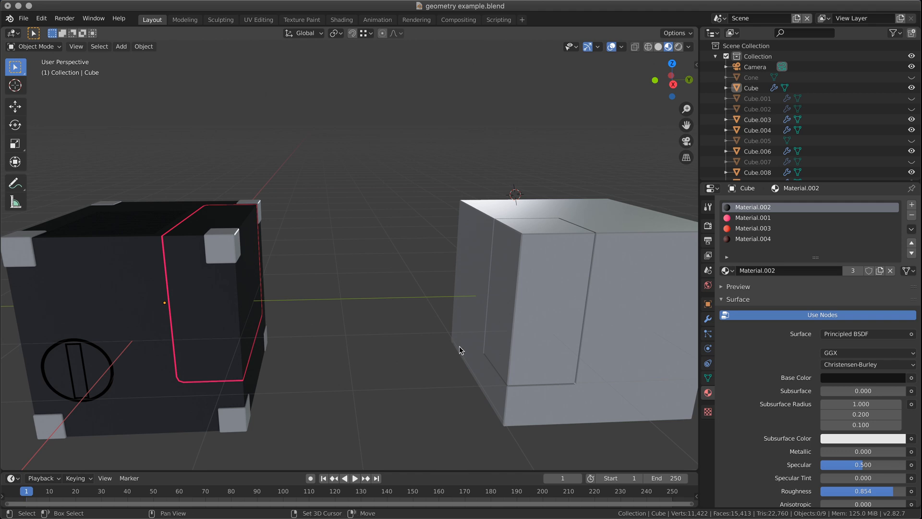
pyautogui.keyDown('shift'); pyautogui.moveTo(482, 343); pyautogui.dragTo(211, 351, button='middle'); pyautogui.keyUp('shift')
pyautogui.moveTo(437, 339); pyautogui.dragTo(290, 273, button='middle')
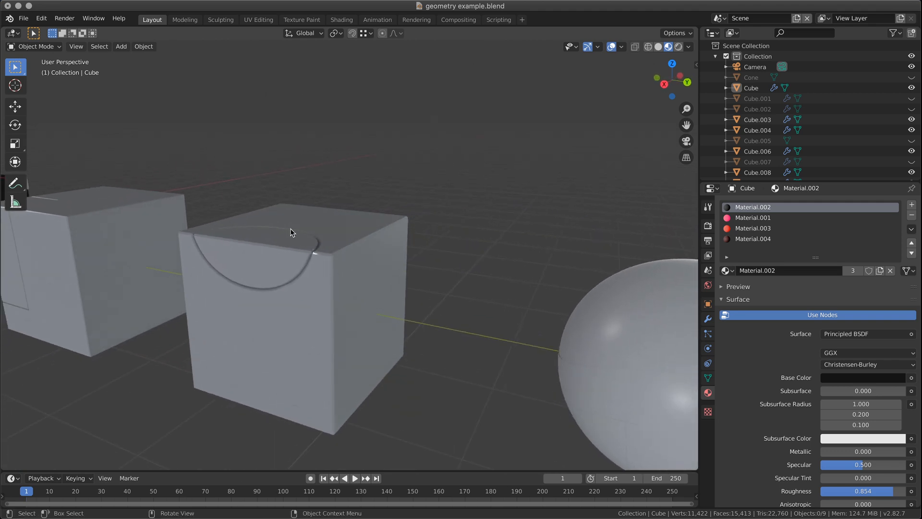
pyautogui.moveTo(471, 290); pyautogui.dragTo(304, 298, button='middle')
pyautogui.scroll(-3, 281, 300)
# - Select the cube with the curved slice and show its modifier stack with Weld and Bevel collapsed
pyautogui.click(284, 322)
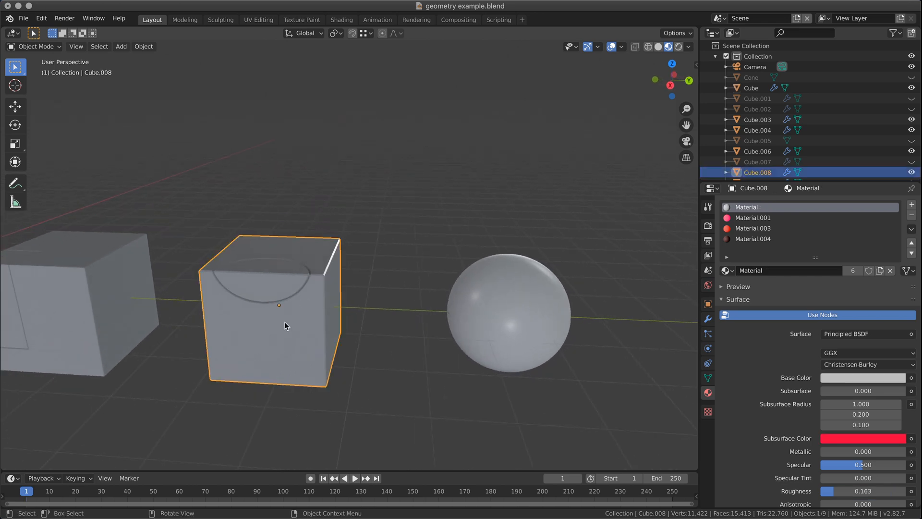
pyautogui.click(708, 318)
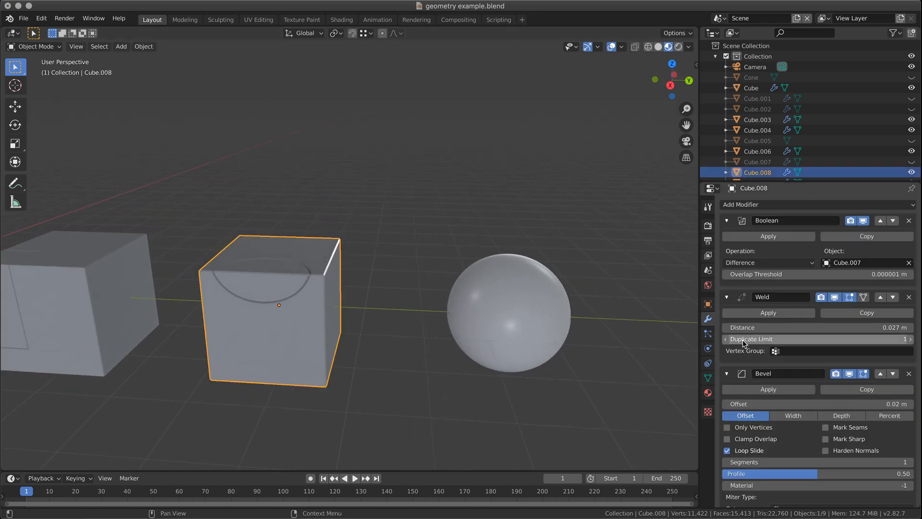
pyautogui.click(727, 297)
pyautogui.click(727, 316)
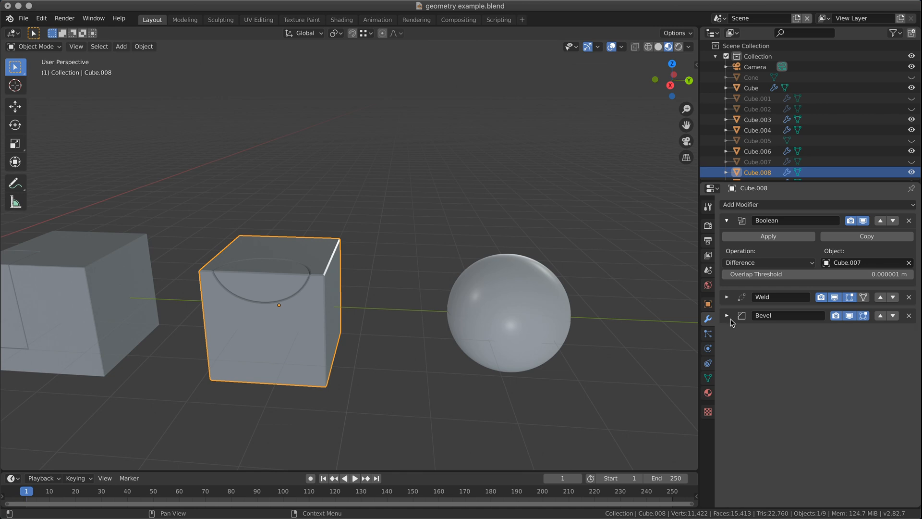
# - Hide the sliced cube's Weld and Bevel modifiers in the viewport and inspect the unbevelled cut
pyautogui.click(834, 297)
pyautogui.click(849, 316)
pyautogui.moveTo(319, 292); pyautogui.dragTo(343, 270, button='middle')
pyautogui.scroll(4, 360, 287)
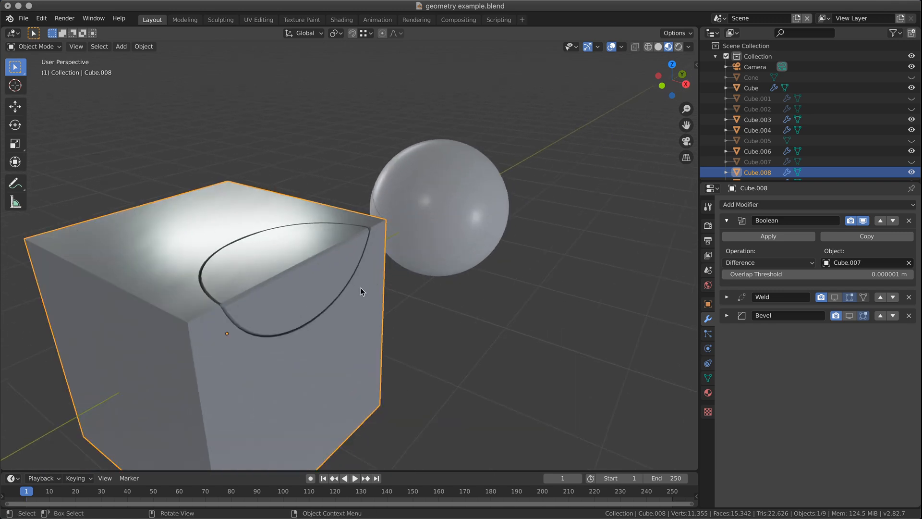
pyautogui.scroll(-2, 239, 291)
pyautogui.keyDown('shift'); pyautogui.moveTo(241, 296); pyautogui.dragTo(383, 274, button='middle'); pyautogui.keyUp('shift')
pyautogui.scroll(1, 374, 275)
# - Select the separate corner piece and switch its Bevel modifier's viewport display off and on again
pyautogui.click(381, 270)
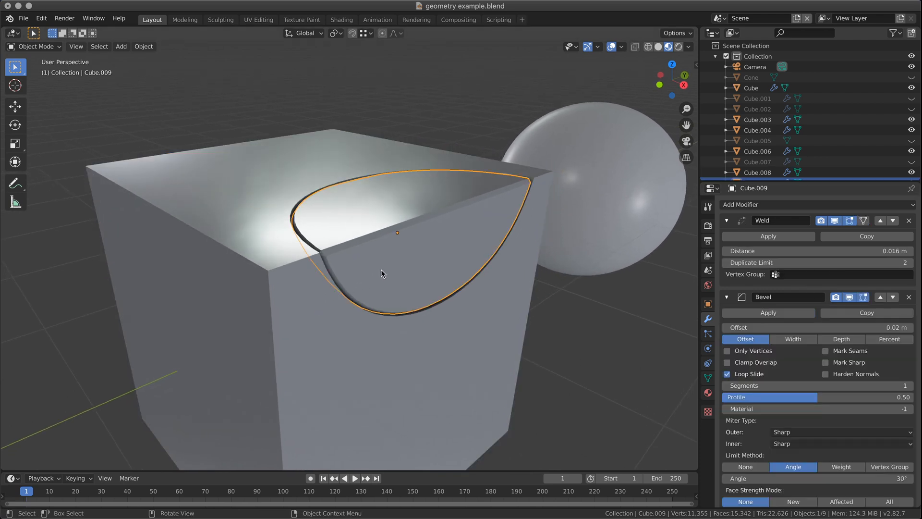
pyautogui.click(850, 297)
pyautogui.click(727, 297)
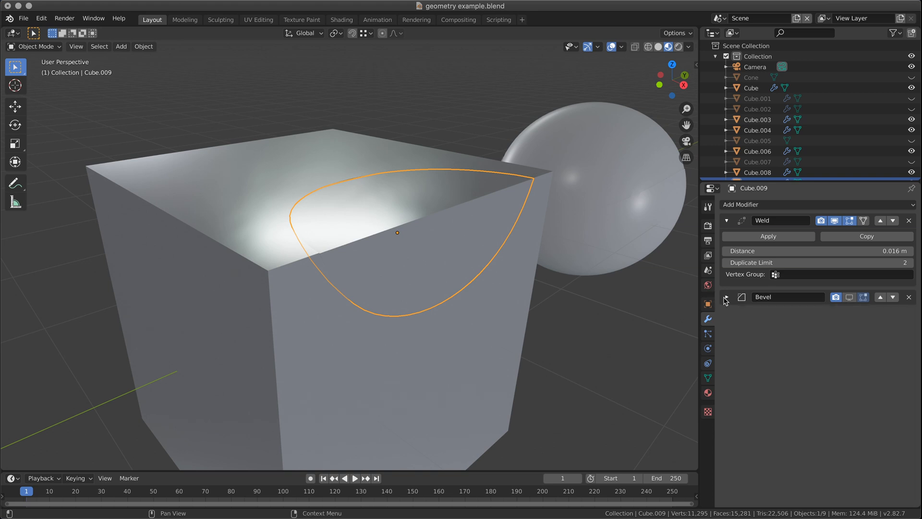
pyautogui.click(850, 297)
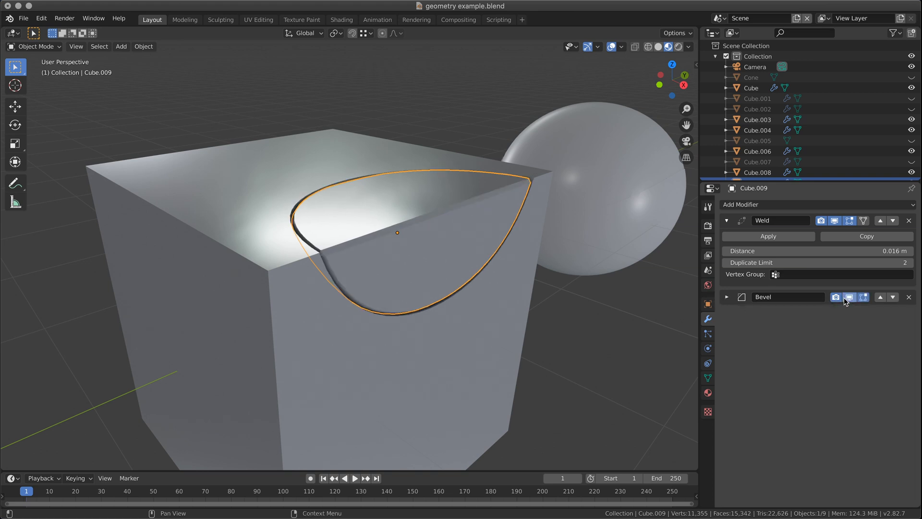
# - Show only the Bevel modifier again on the sliced cube, leaving Weld hidden, and inspect the shading around the cut
pyautogui.click(510, 357)
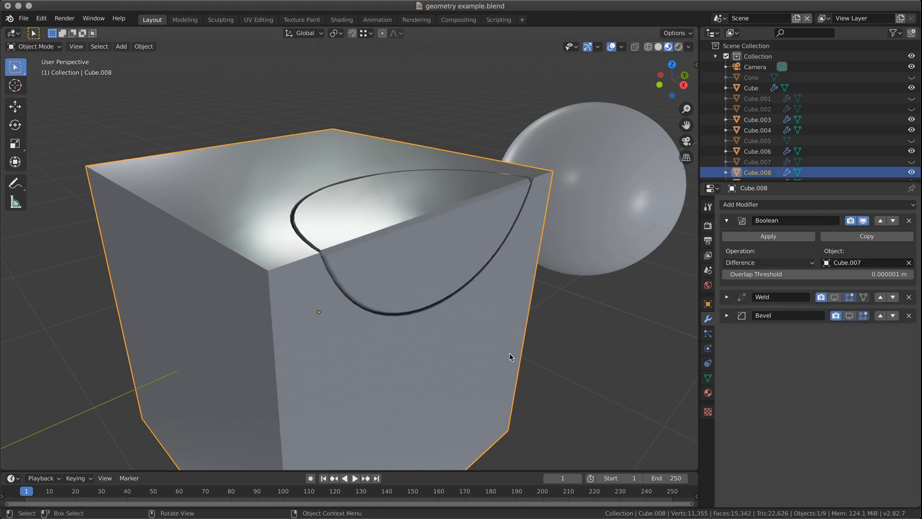
pyautogui.click(850, 315)
pyautogui.moveTo(555, 362); pyautogui.dragTo(581, 372, button='middle')
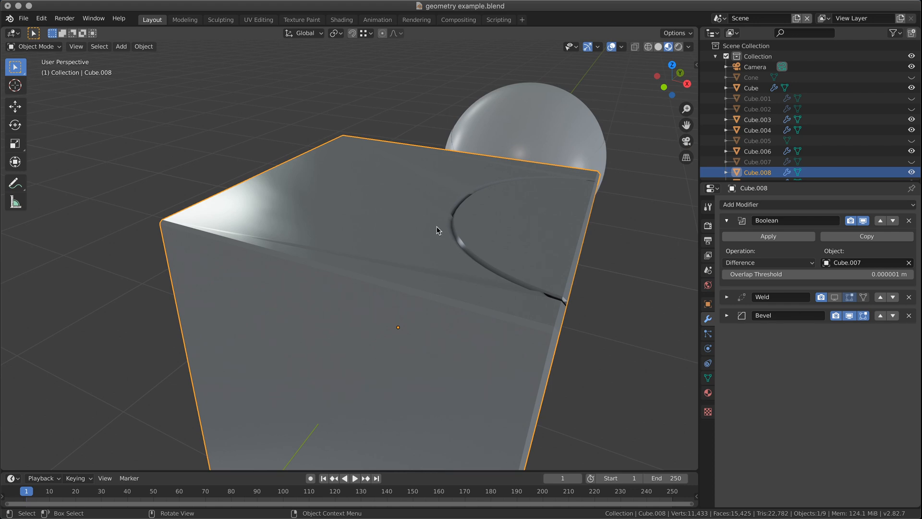
pyautogui.moveTo(515, 294); pyautogui.dragTo(505, 289, button='middle')
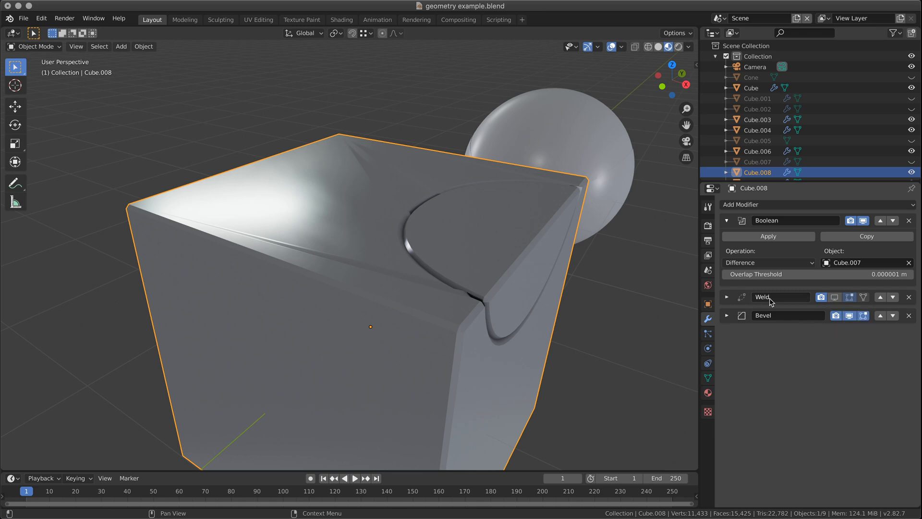
# - Expand the sliced cube's Weld modifier and show it in the viewport again
pyautogui.click(785, 205)
pyautogui.click(727, 298)
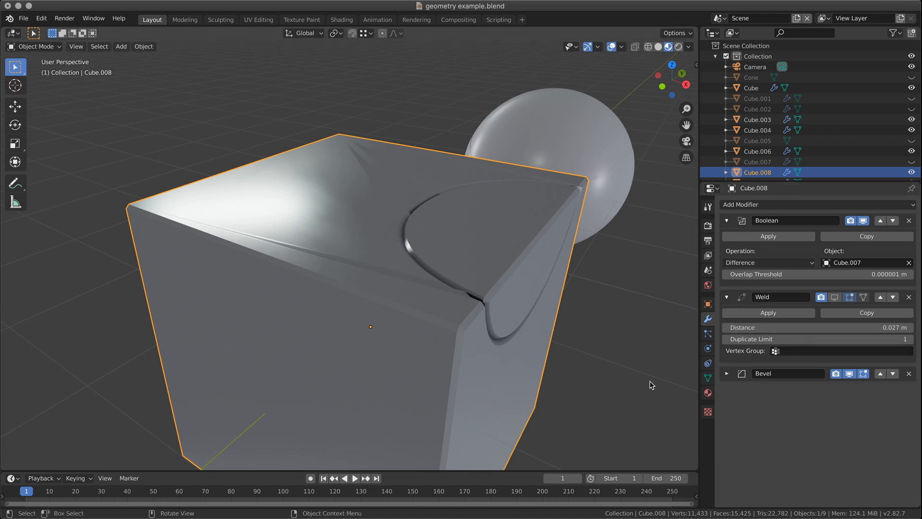
pyautogui.click(836, 303)
pyautogui.moveTo(468, 339); pyautogui.dragTo(172, 218, button='middle')
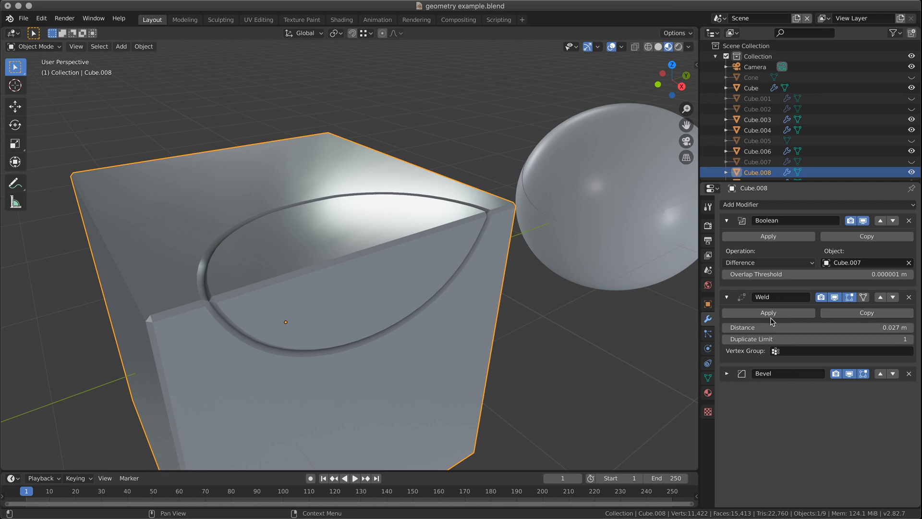
# - Check the sliced cube's base mesh in Edit Mode, return to Object Mode, and inspect the bevelled edges of the cut
pyautogui.click(727, 297)
pyautogui.click(727, 298)
pyautogui.press('Tab')
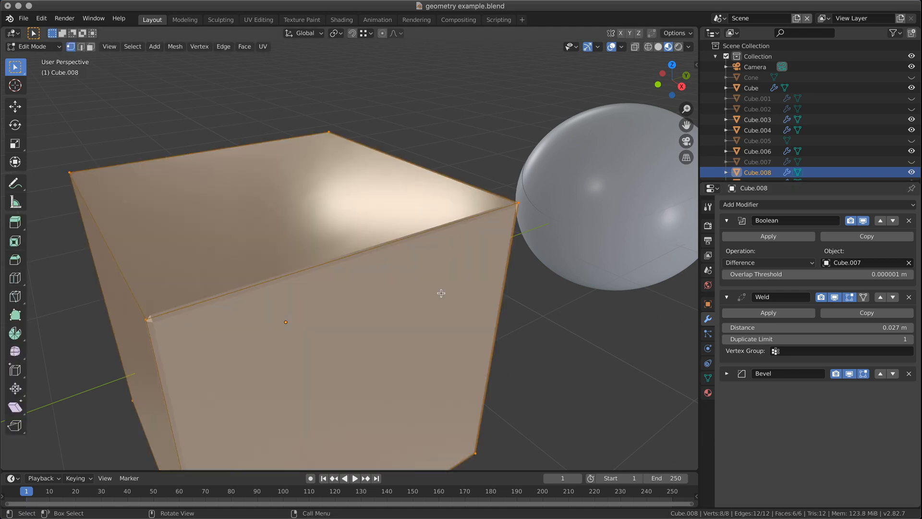
pyautogui.press('Tab')
pyautogui.press('Tab')
pyautogui.scroll(-3, 232, 253)
pyautogui.press('Tab')
pyautogui.scroll(5, 357, 324)
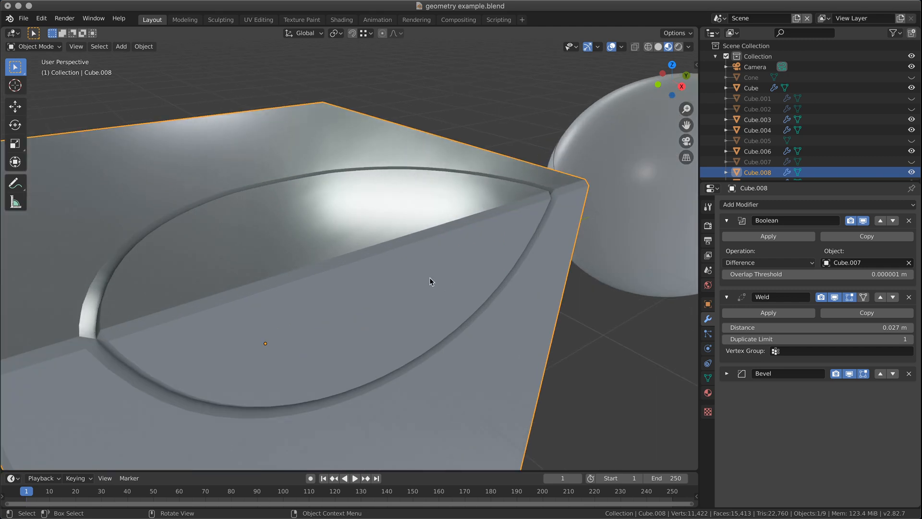
pyautogui.moveTo(269, 298); pyautogui.dragTo(529, 309, button='middle')
pyautogui.moveTo(239, 216); pyautogui.dragTo(411, 255, button='middle')
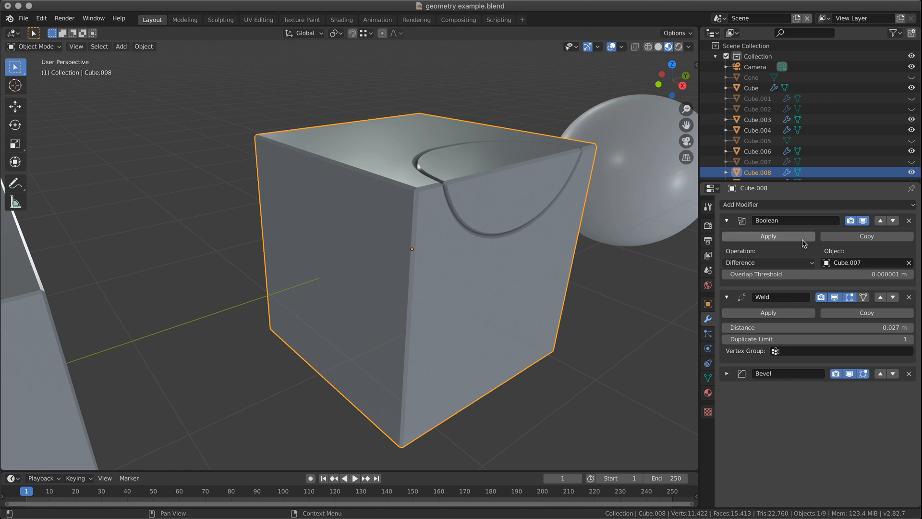
# - Collapse the sliced cube's Boolean and Weld modifiers to view the order of the stack
pyautogui.click(727, 219)
pyautogui.click(727, 239)
pyautogui.moveTo(460, 266); pyautogui.dragTo(195, 228, button='middle')
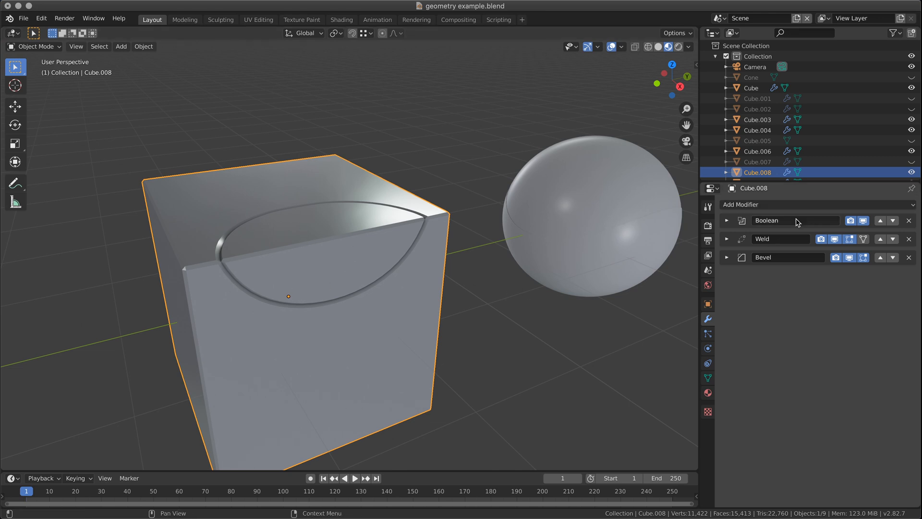
# - Select the separate corner piece, inspect its fit from several angles, and reselect the main cube to compare their modifiers
pyautogui.click(295, 247)
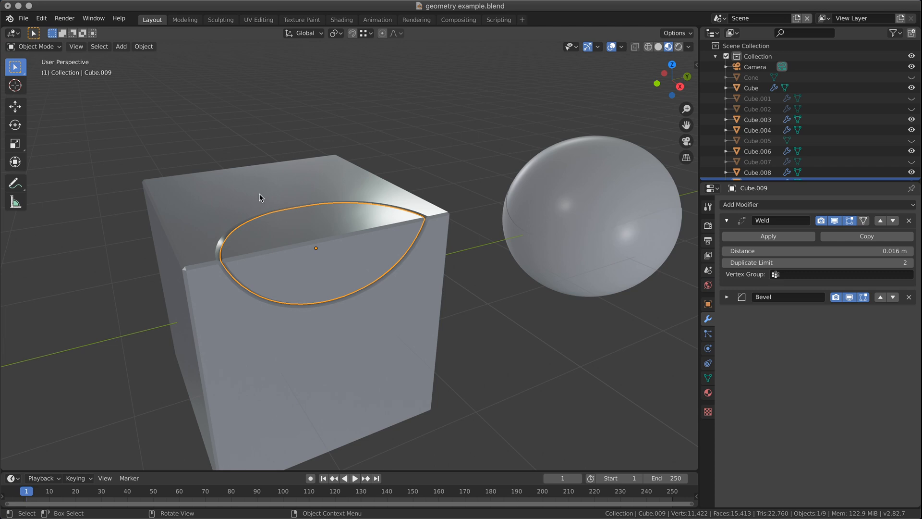
pyautogui.moveTo(301, 267); pyautogui.dragTo(423, 206, button='middle')
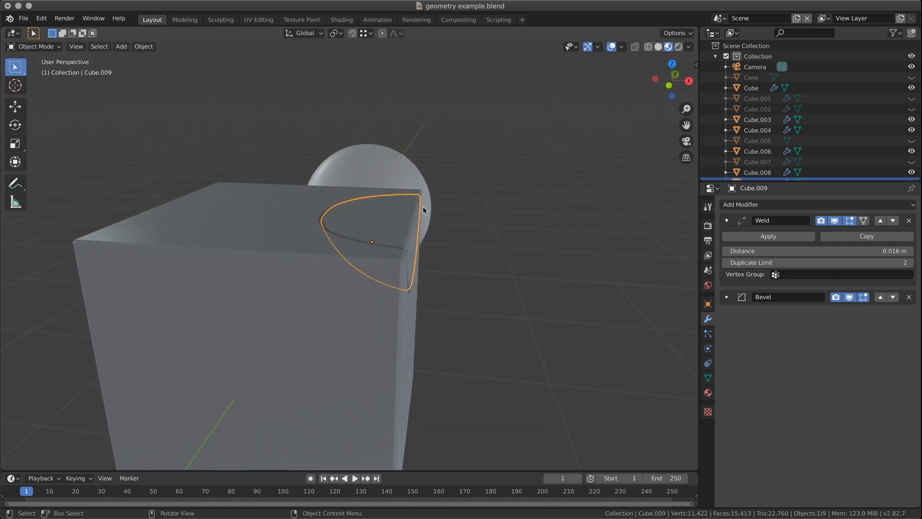
pyautogui.moveTo(404, 241); pyautogui.dragTo(435, 229, button='middle')
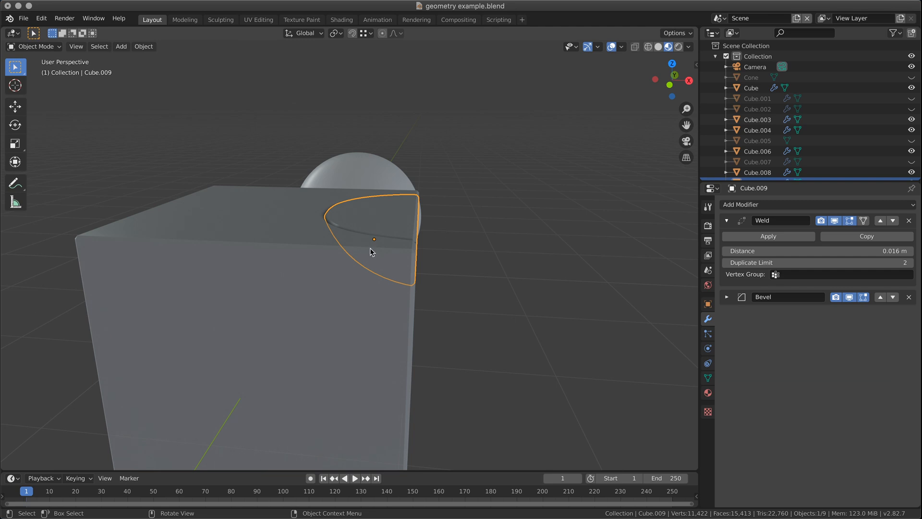
pyautogui.moveTo(563, 141); pyautogui.dragTo(175, 264, button='middle')
pyautogui.click(173, 264)
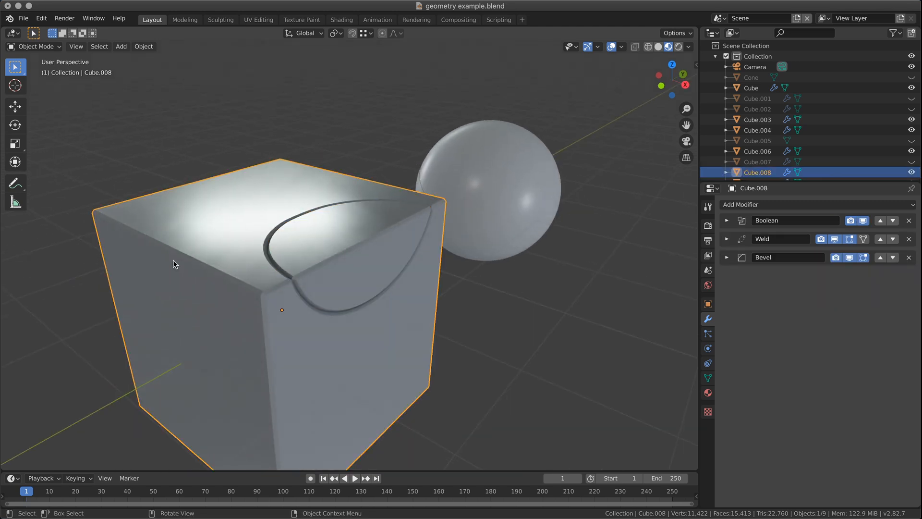
pyautogui.moveTo(503, 358); pyautogui.dragTo(317, 310, button='middle')
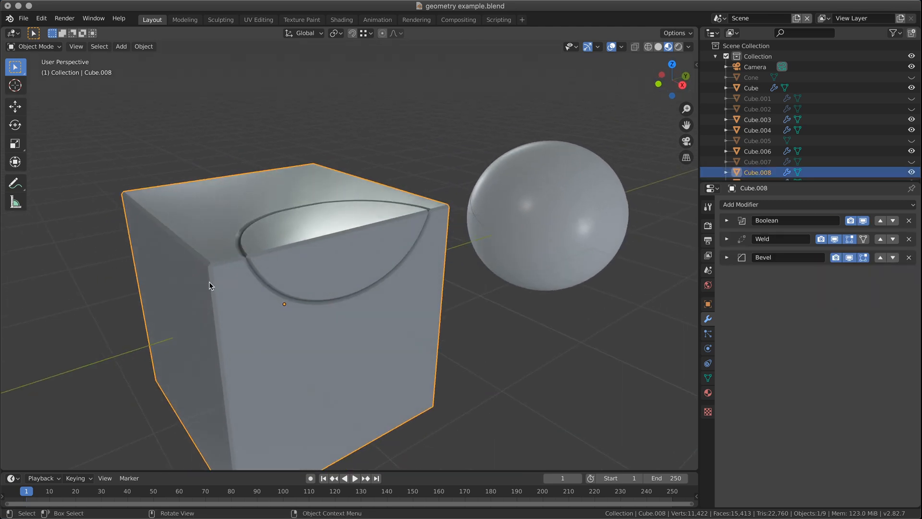
# - Check the main cube's Boolean modifier settings and the scene's object list, and select the separate corner piece
pyautogui.click(726, 220)
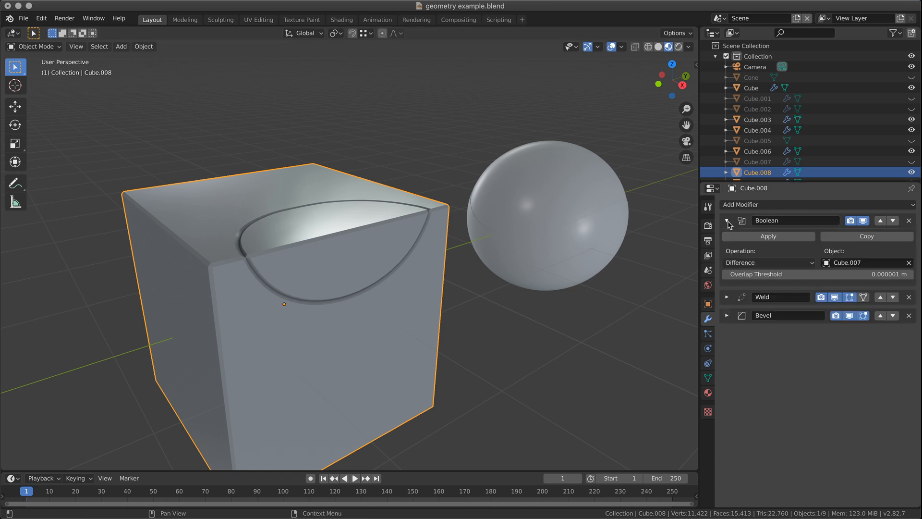
pyautogui.moveTo(345, 273); pyautogui.dragTo(394, 268, button='middle')
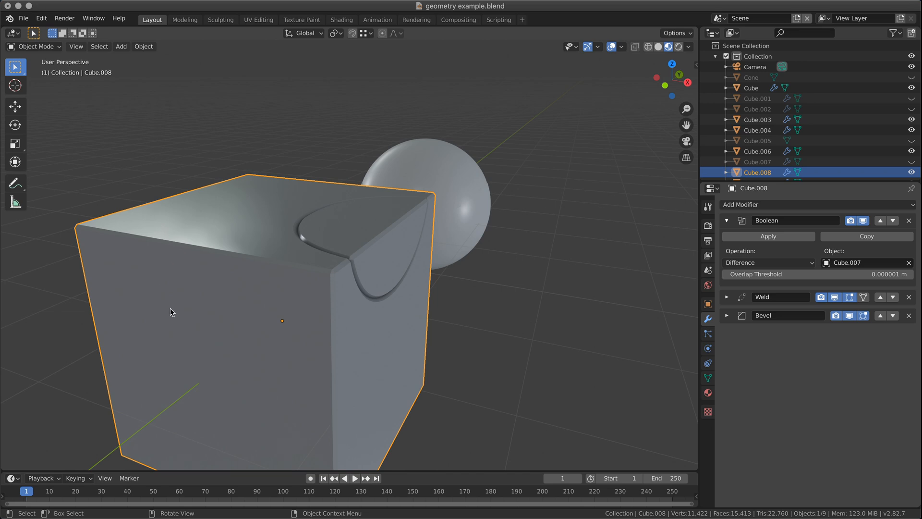
pyautogui.scroll(-3, 432, 305)
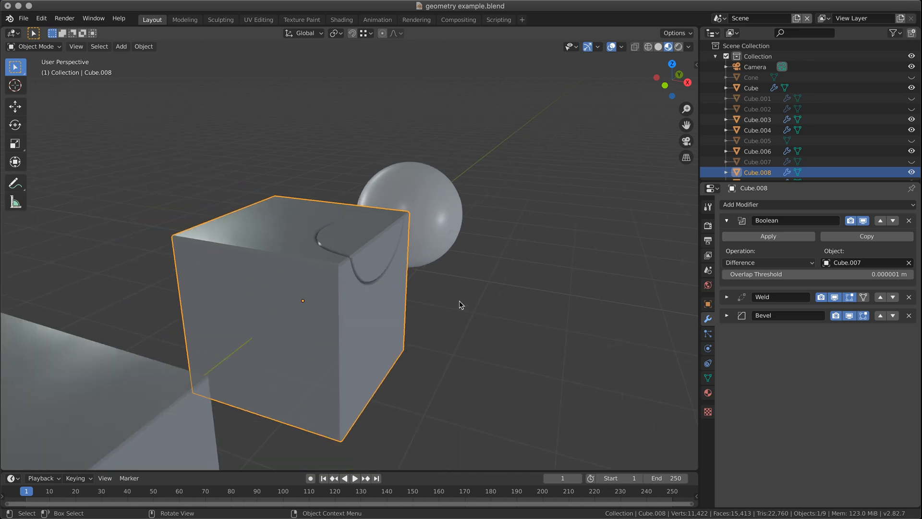
pyautogui.scroll(-5, 830, 171)
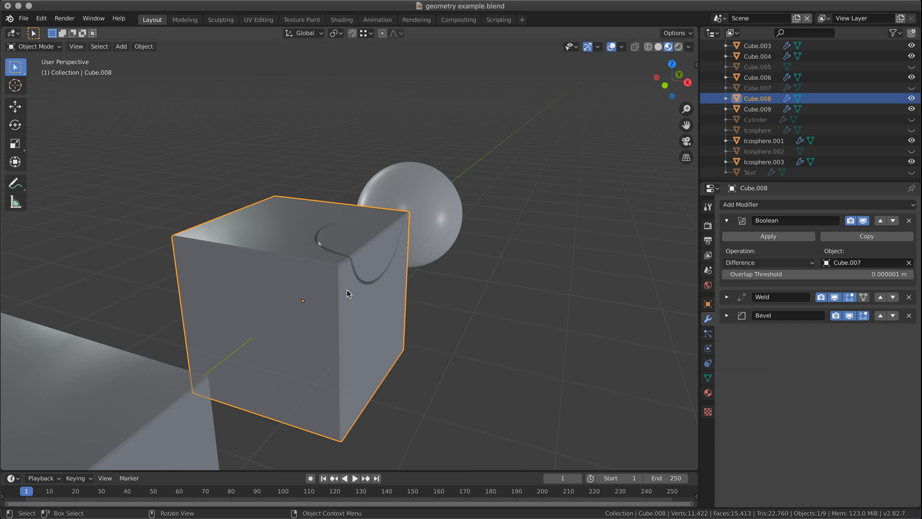
pyautogui.click(379, 241)
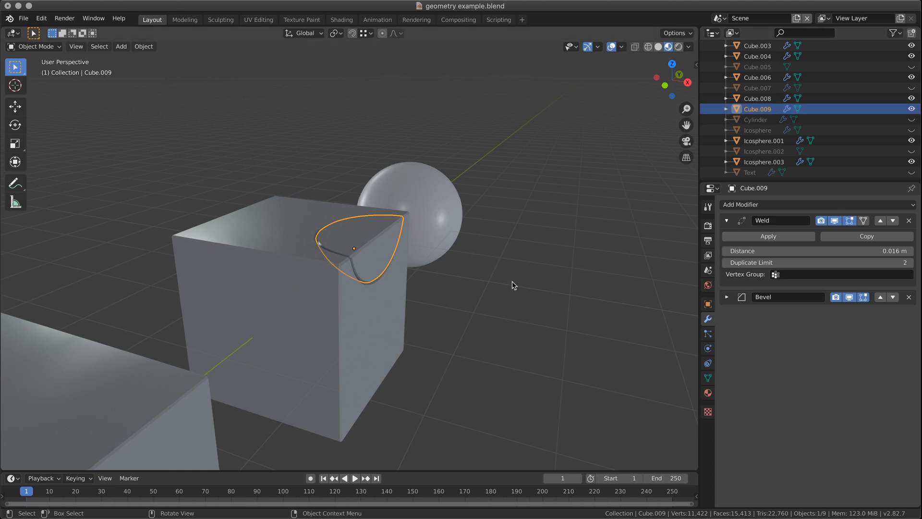
# - Collapse the corner piece's Weld modifier, pull the piece away from the cube, cancel the move, and select the main cube
pyautogui.click(727, 221)
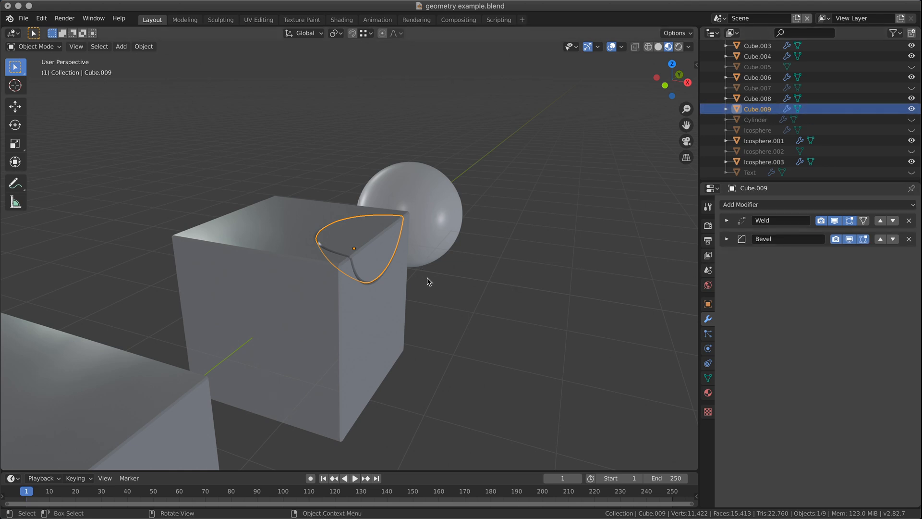
pyautogui.moveTo(426, 280); pyautogui.dragTo(356, 263, button='middle')
pyautogui.press('g')
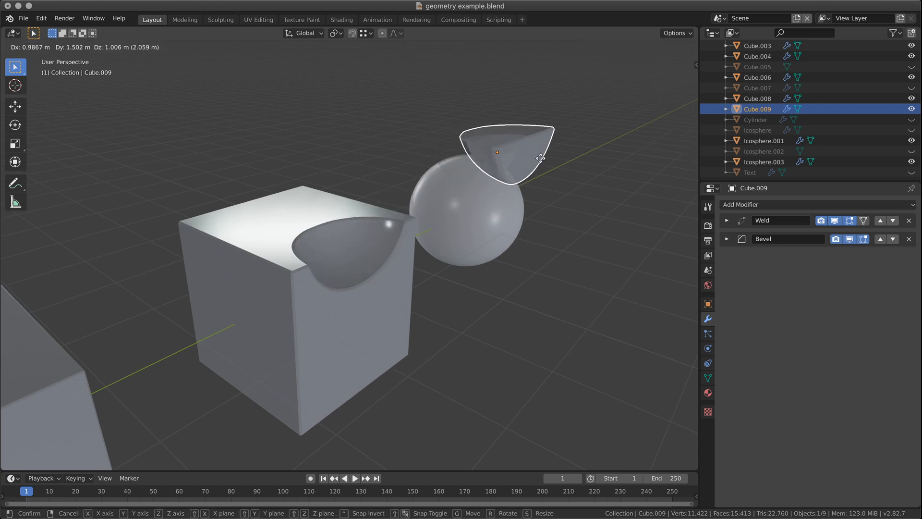
pyautogui.press('Escape')
pyautogui.click(271, 246)
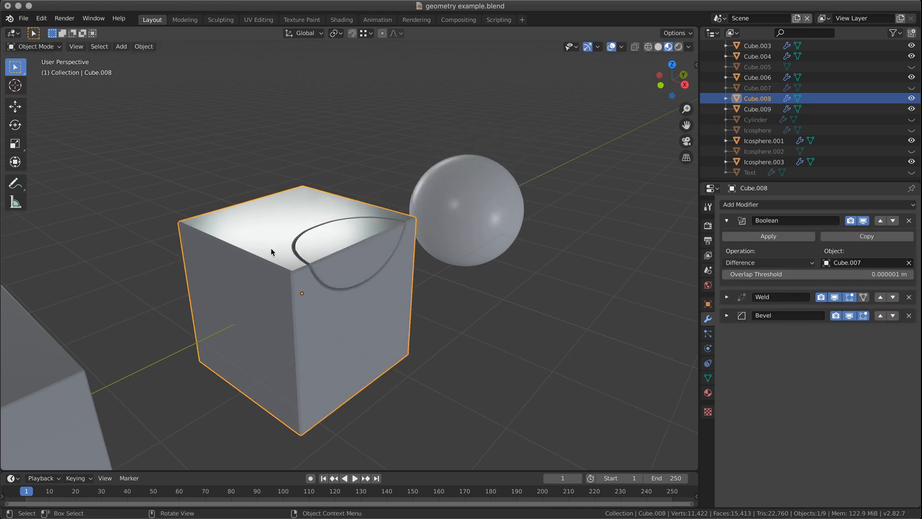
# - Deselect the sliced cube, select the dark cube with the pink groove, and inspect it up close
pyautogui.moveTo(373, 390); pyautogui.dragTo(340, 387, button='middle')
pyautogui.click(459, 393)
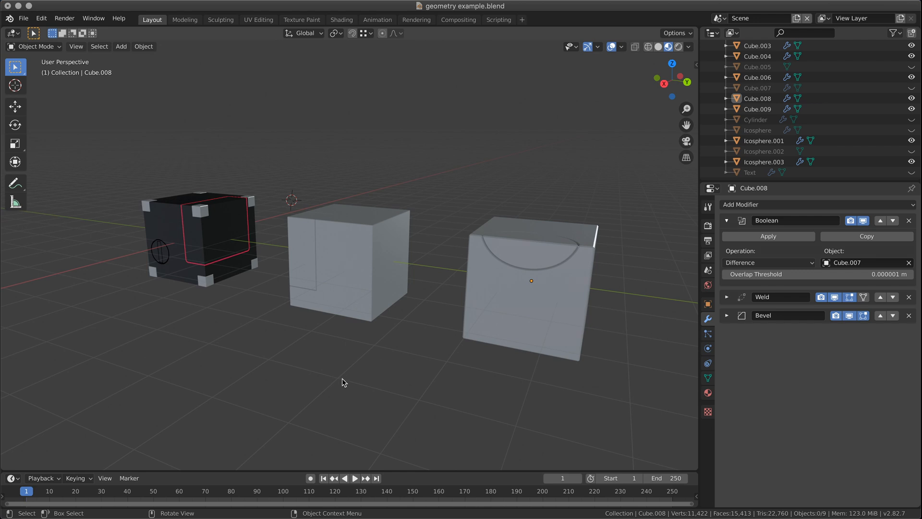
pyautogui.moveTo(344, 381); pyautogui.dragTo(408, 327, button='middle')
pyautogui.keyDown('shift'); pyautogui.moveTo(260, 305); pyautogui.dragTo(323, 319, button='middle'); pyautogui.keyUp('shift')
pyautogui.scroll(4, 392, 339)
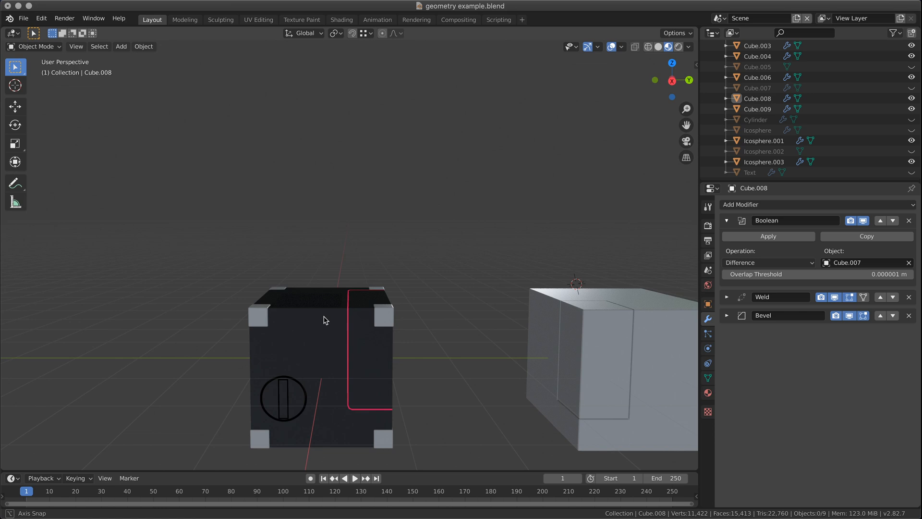
pyautogui.click(382, 380)
pyautogui.scroll(3, 414, 397)
pyautogui.moveTo(437, 320); pyautogui.dragTo(431, 300, button='middle')
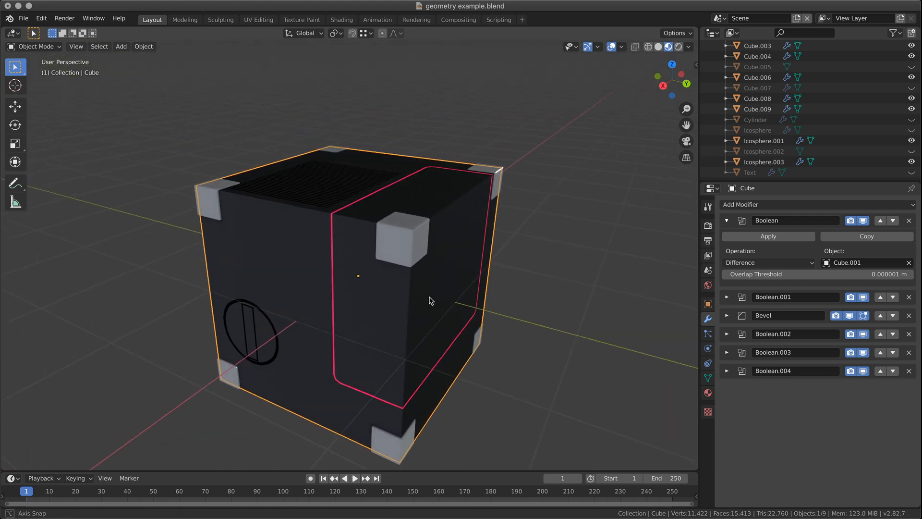
pyautogui.moveTo(379, 325); pyautogui.dragTo(388, 323, button='middle')
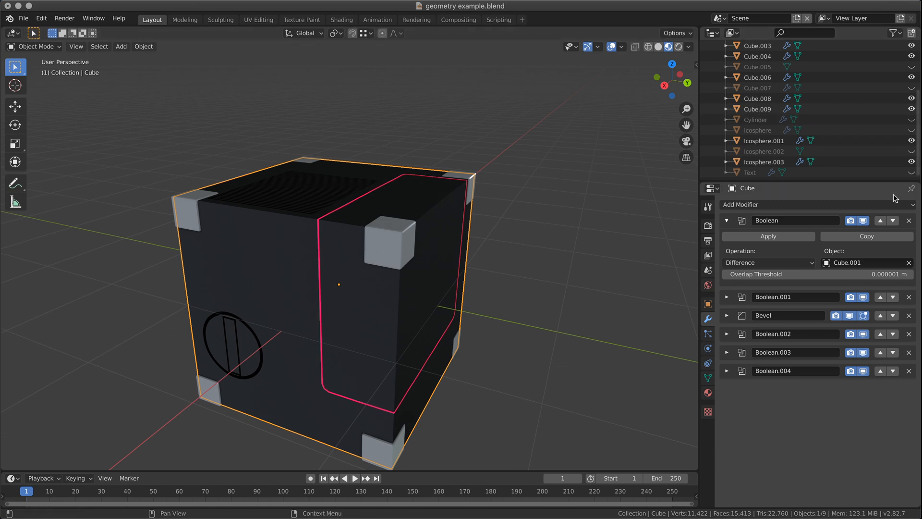
# - Unhide the pink cutter Cube.001, select it to show its modifiers, and hide it again
pyautogui.scroll(5, 824, 143)
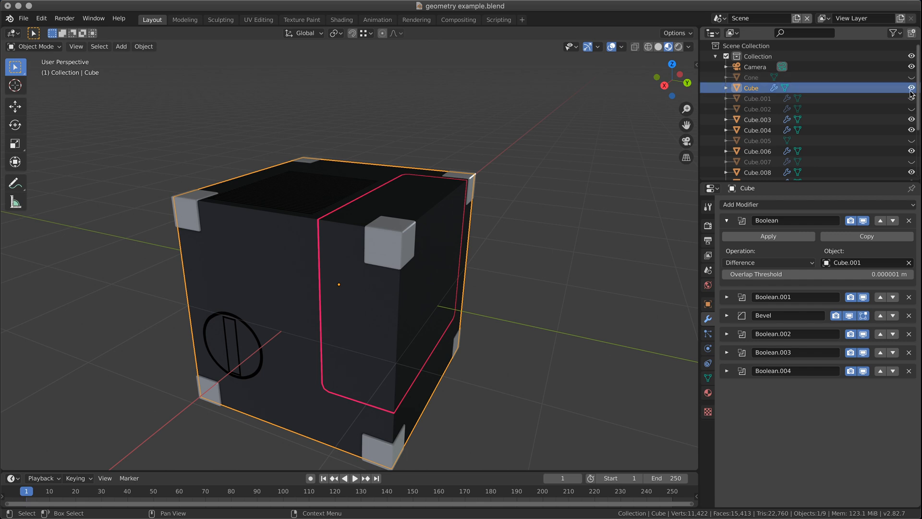
pyautogui.click(912, 98)
pyautogui.scroll(3, 375, 228)
pyautogui.moveTo(420, 204); pyautogui.dragTo(446, 191, button='middle')
pyautogui.scroll(-2, 446, 192)
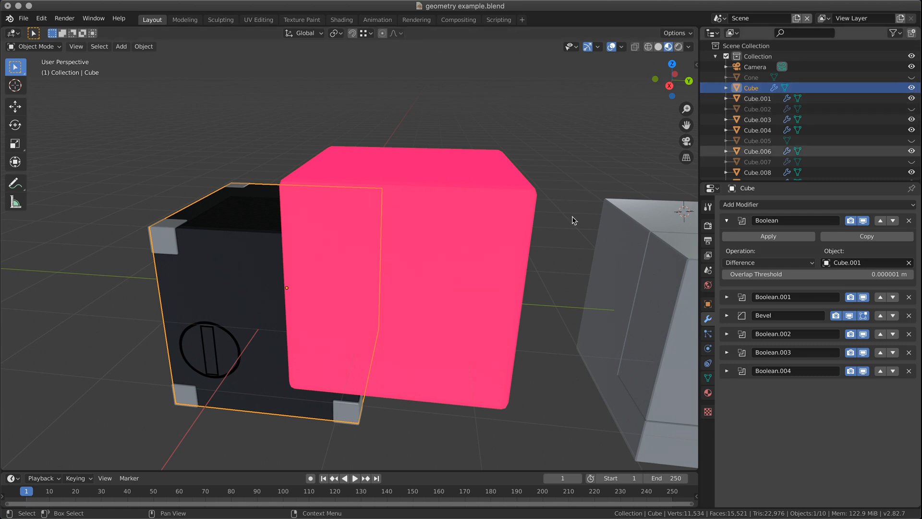
pyautogui.click(428, 253)
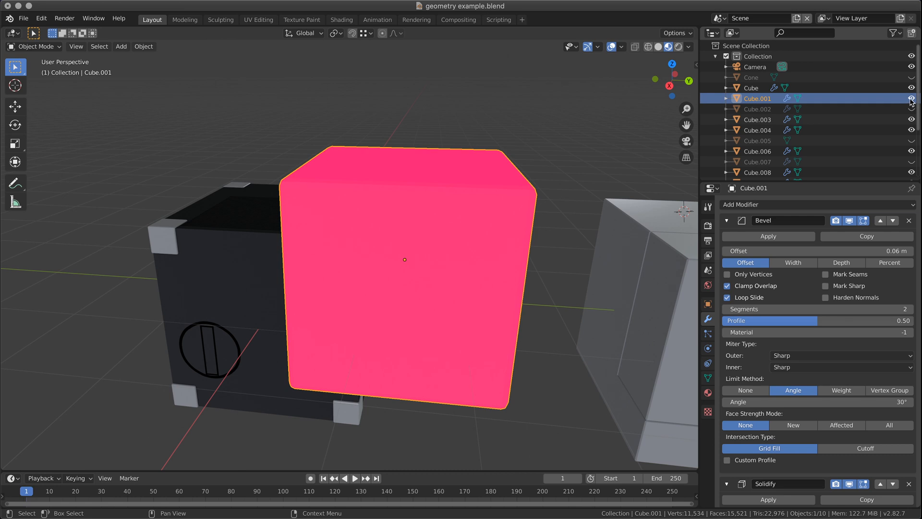
pyautogui.click(911, 98)
# - Turn the cutter's Bevel modifier off and back on in the viewport to compare the groove's corner
pyautogui.moveTo(368, 339); pyautogui.dragTo(370, 302, button='middle')
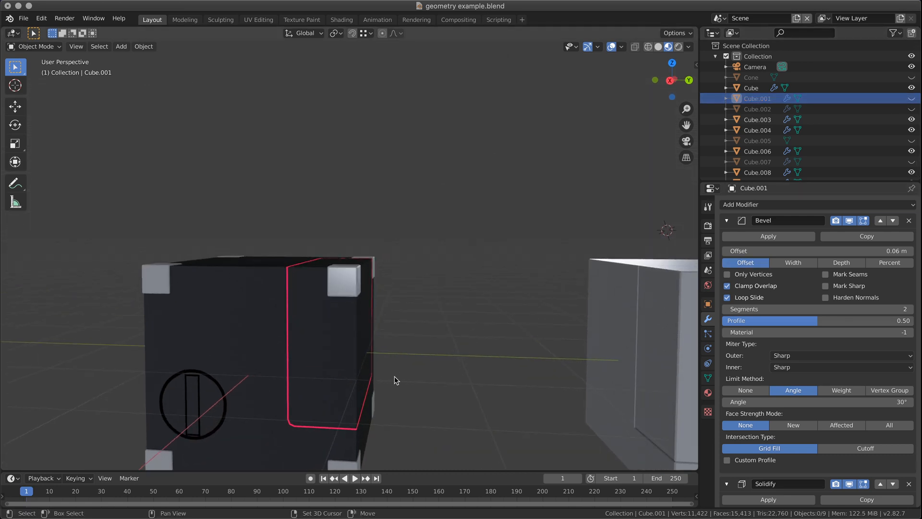
pyautogui.moveTo(394, 376); pyautogui.dragTo(498, 252, button='middle')
pyautogui.moveTo(494, 208); pyautogui.dragTo(442, 241, button='middle')
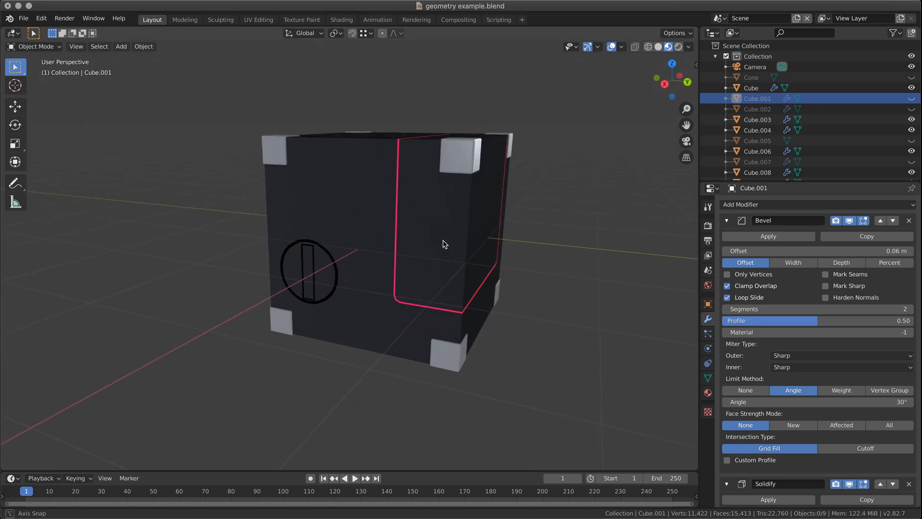
pyautogui.click(849, 220)
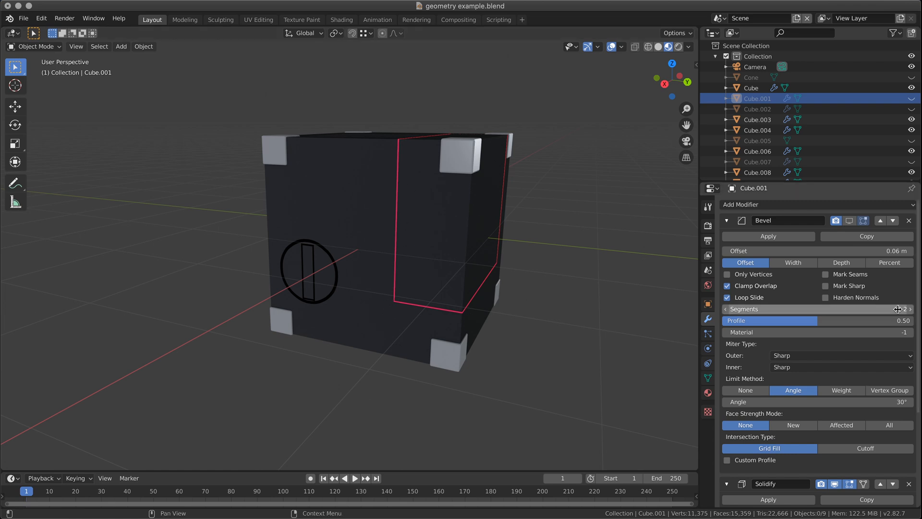
pyautogui.click(849, 220)
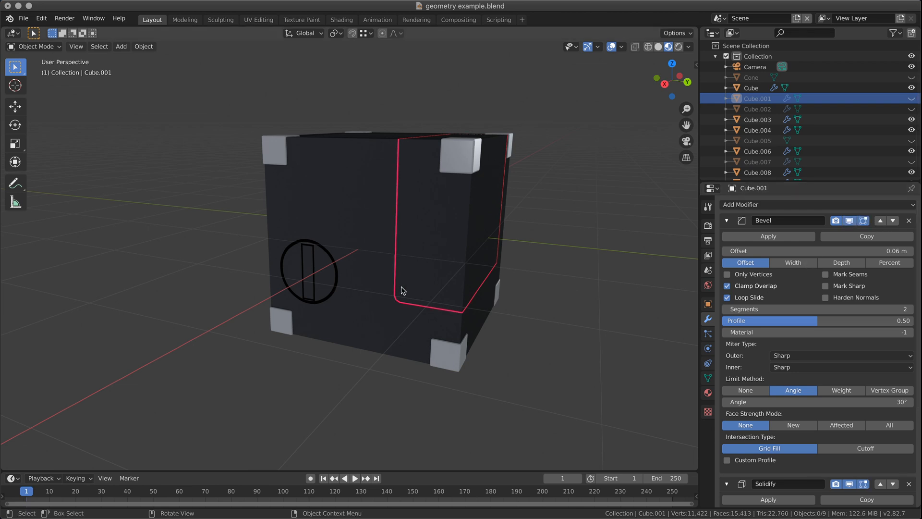
pyautogui.moveTo(466, 227); pyautogui.dragTo(486, 243, button='middle')
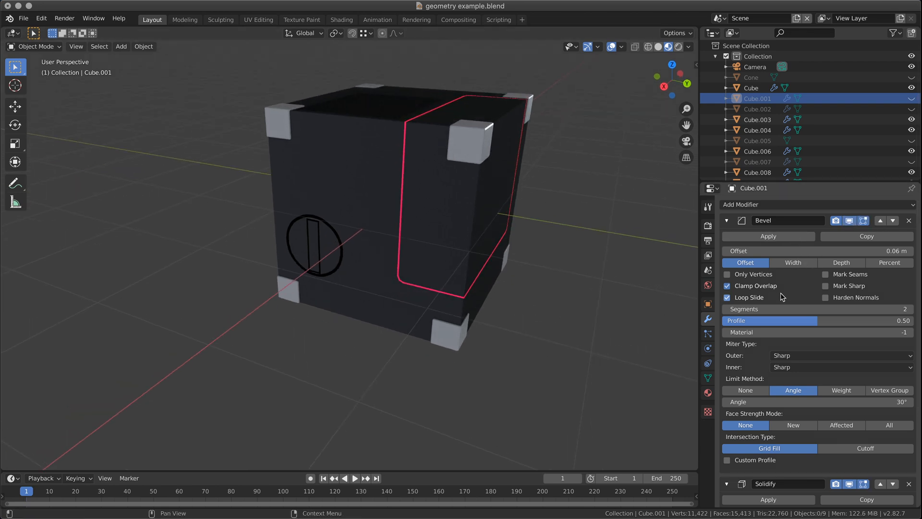
# - Set the cutter's Bevel offset to 0.4 m and its segments to 14 to round the groove
pyautogui.moveTo(779, 309)
pyautogui.mouseDown()
pyautogui.moveTo(816, 308)
pyautogui.moveTo(791, 308)
pyautogui.mouseUp()
pyautogui.moveTo(834, 251)
pyautogui.mouseDown()
pyautogui.moveTo(867, 251)
pyautogui.moveTo(850, 251)
pyautogui.mouseUp()
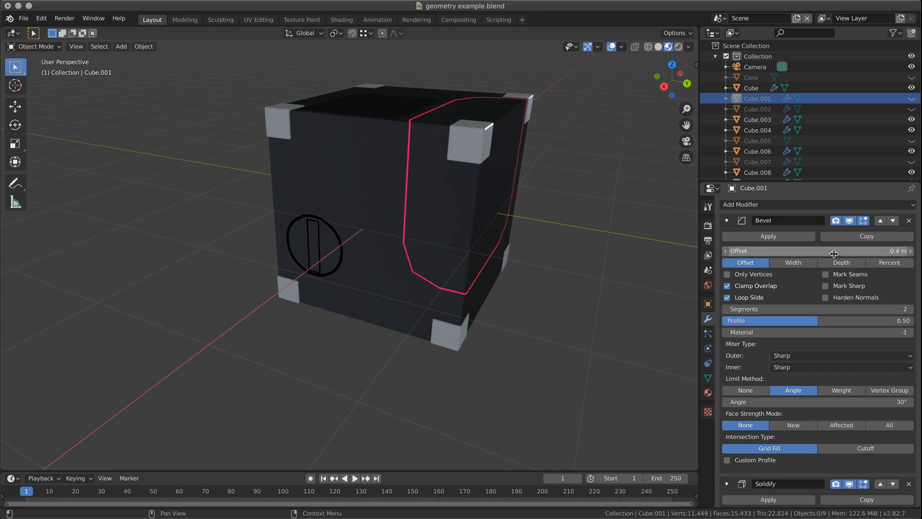
pyautogui.moveTo(887, 308); pyautogui.dragTo(907, 309)
pyautogui.moveTo(531, 294); pyautogui.dragTo(465, 313, button='middle')
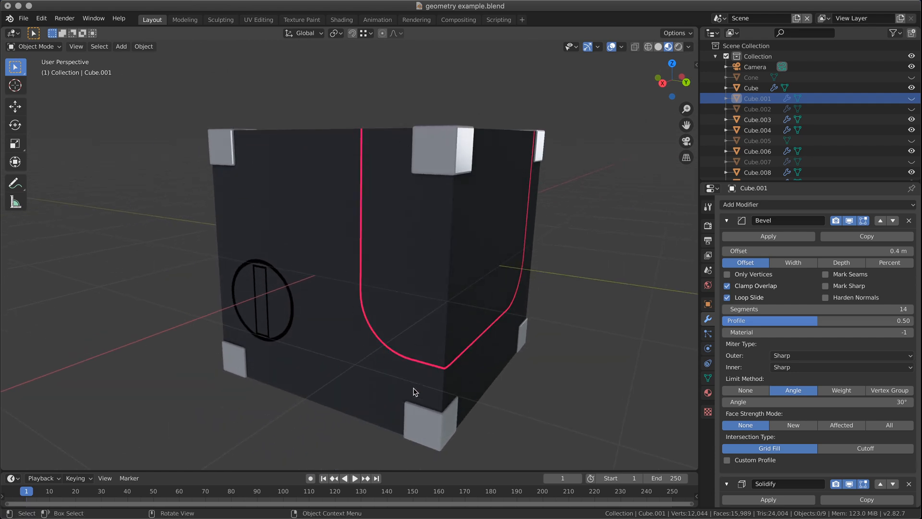
pyautogui.moveTo(475, 330); pyautogui.dragTo(481, 333, button='middle')
# - Add an Array modifier to the cutter and move it above Solidify and Bevel in the stack
pyautogui.click(778, 203)
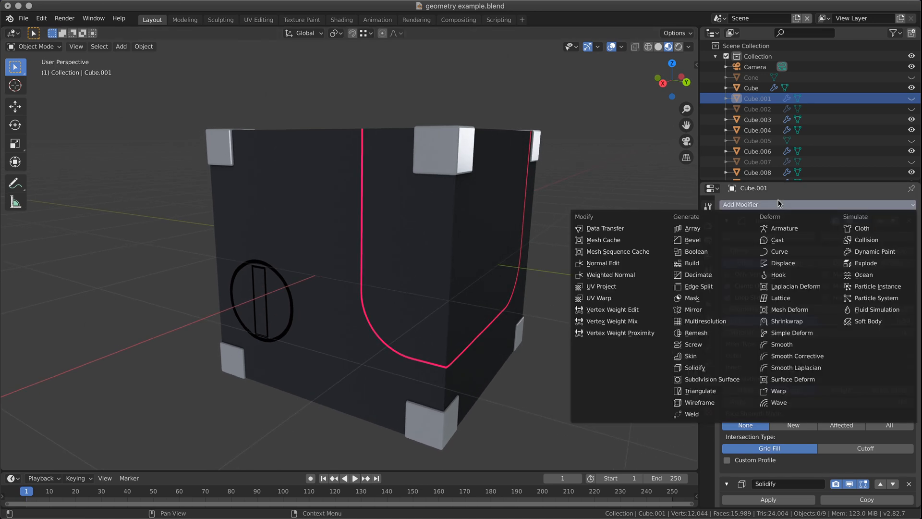
pyautogui.scroll(-5, 742, 250)
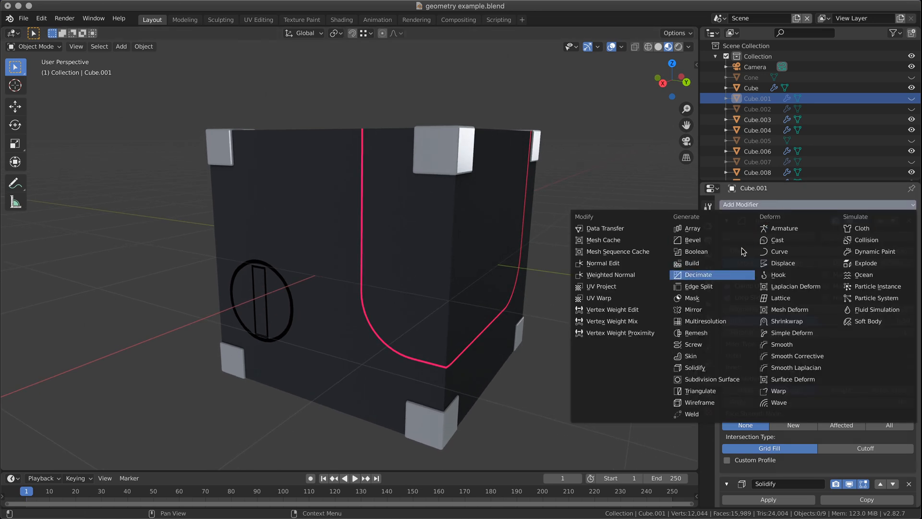
pyautogui.click(722, 227)
pyautogui.scroll(-10, 859, 304)
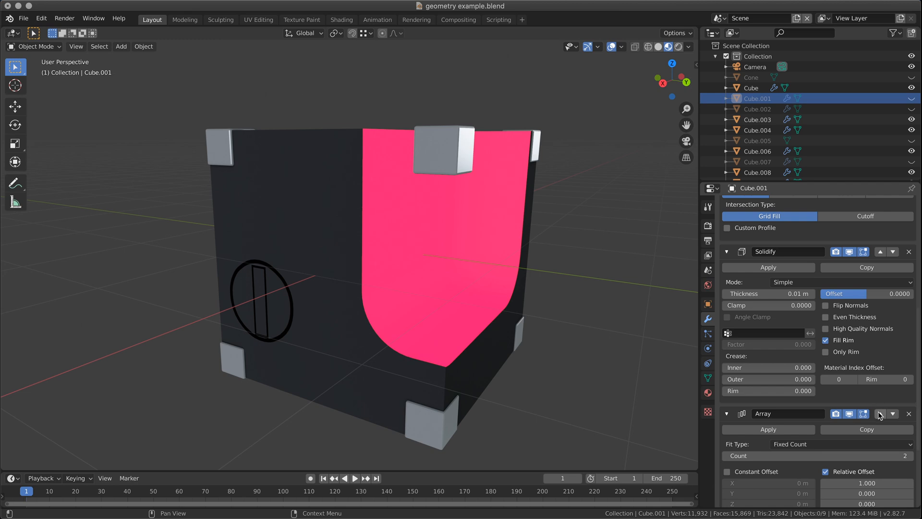
pyautogui.click(880, 414)
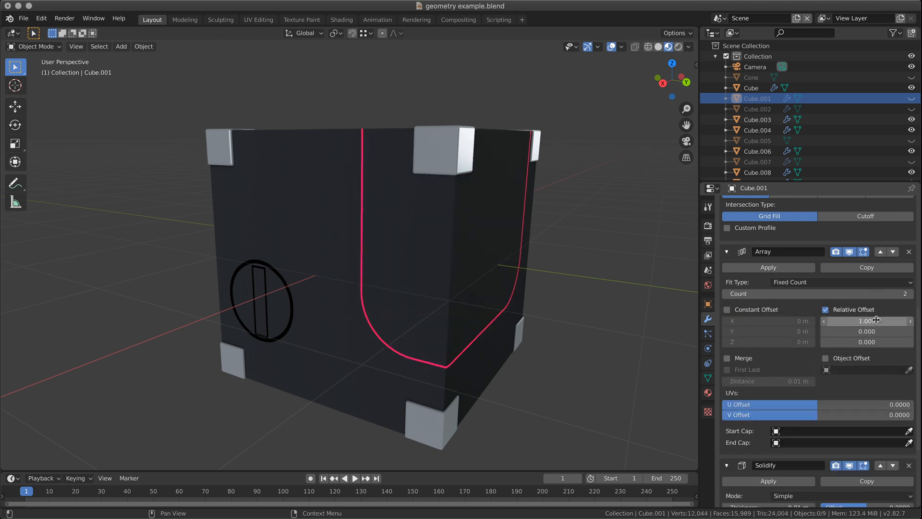
pyautogui.click(880, 251)
pyautogui.scroll(8, 874, 292)
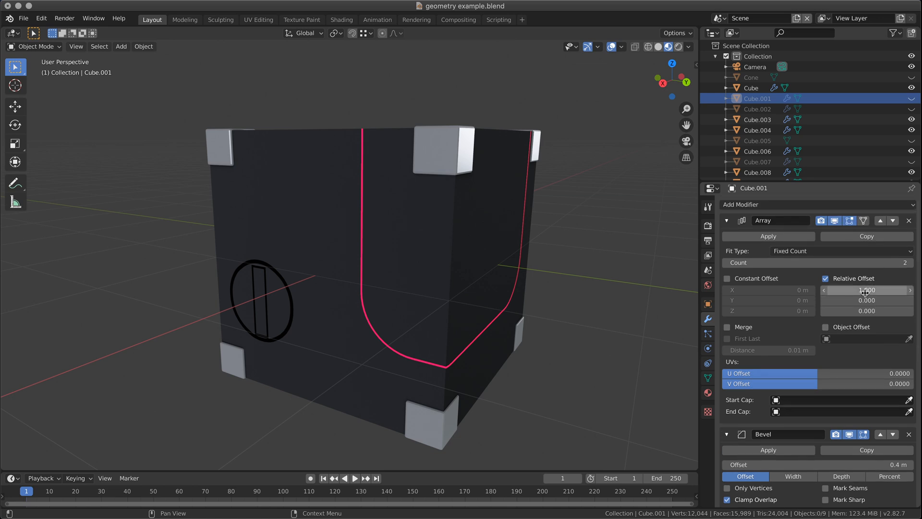
# - Try small relative offsets for the array, including 0.1 on X, and remove the Array modifier from the cutter
pyautogui.click(881, 264)
pyautogui.click(874, 287)
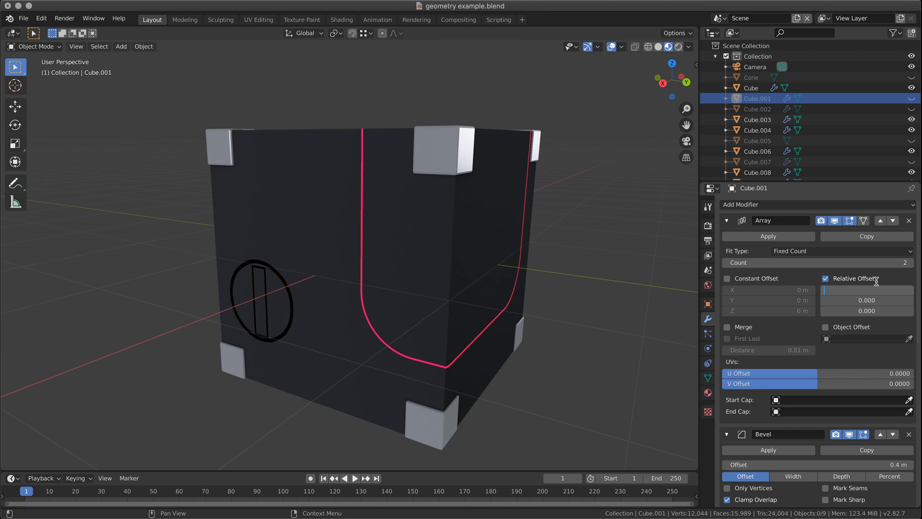
pyautogui.write('.1')
pyautogui.press('Return')
pyautogui.moveTo(336, 288); pyautogui.dragTo(376, 283, button='middle')
pyautogui.hotkey('ctrl', 'z')
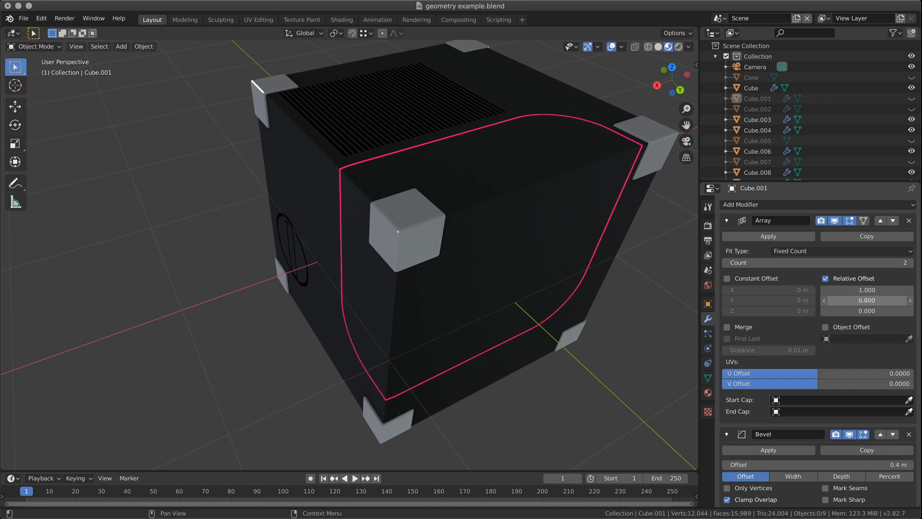
pyautogui.hotkey('ctrl', 'z')
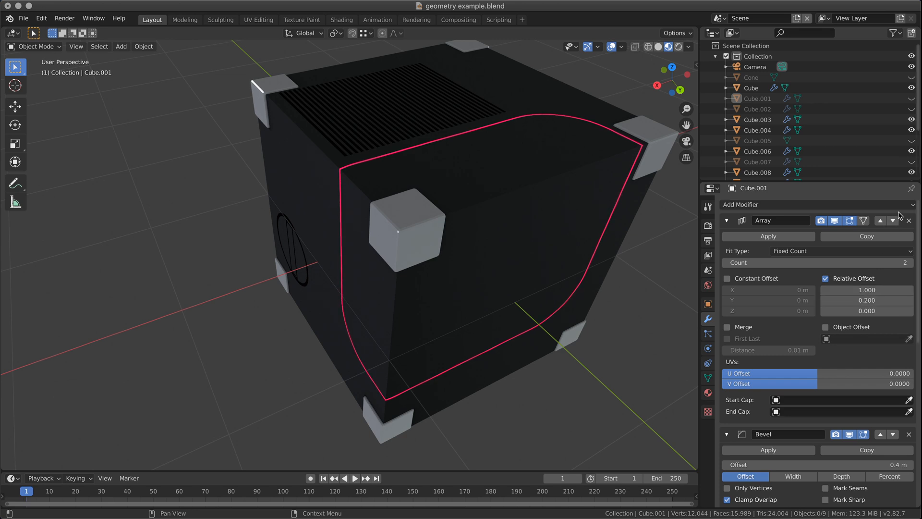
pyautogui.click(908, 221)
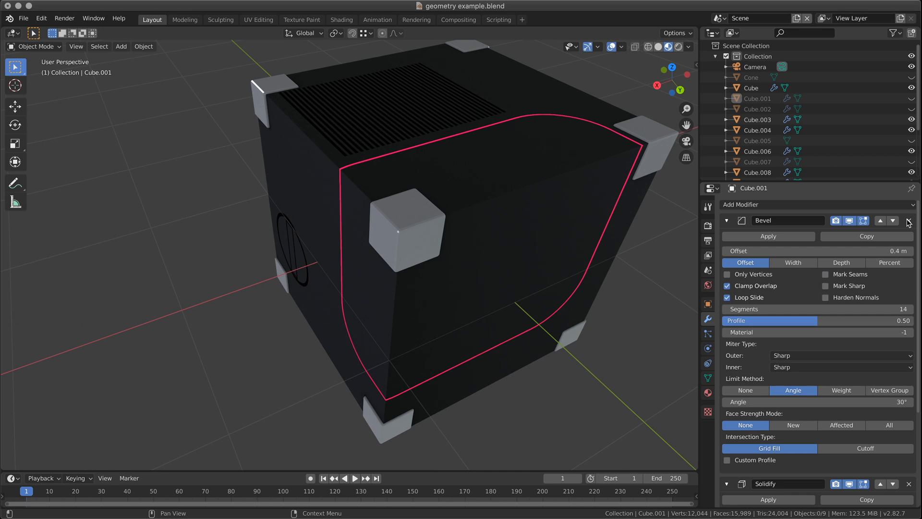
# - Examine the rounded groove and review the cutter's Bevel and Solidify settings
pyautogui.moveTo(377, 309); pyautogui.dragTo(338, 221, button='middle')
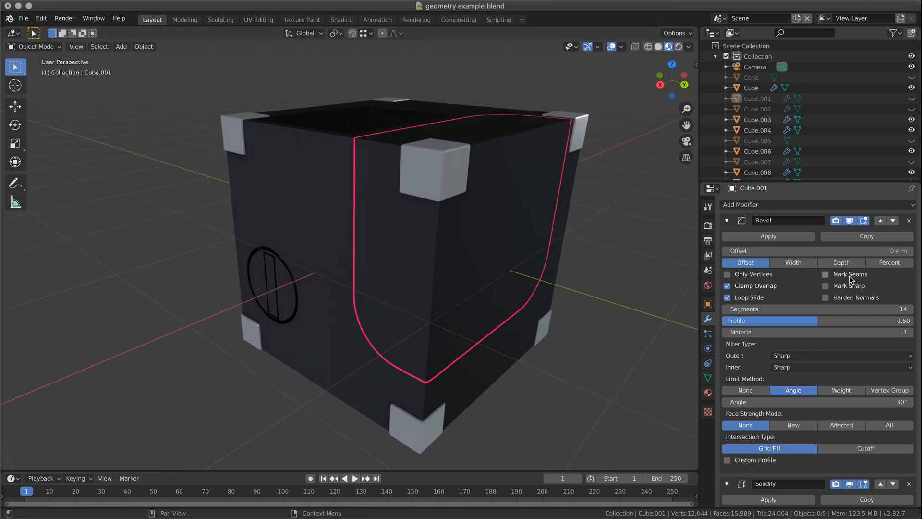
pyautogui.scroll(-6, 849, 276)
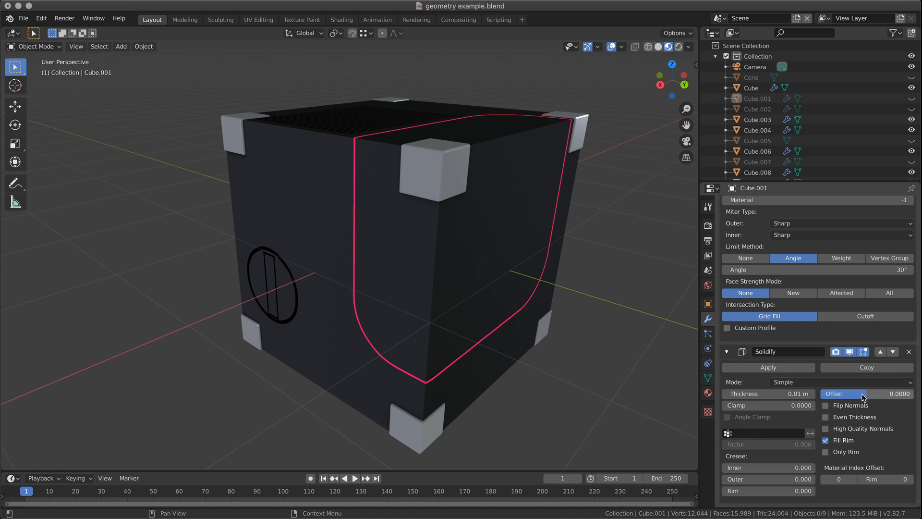
pyautogui.scroll(2, 861, 294)
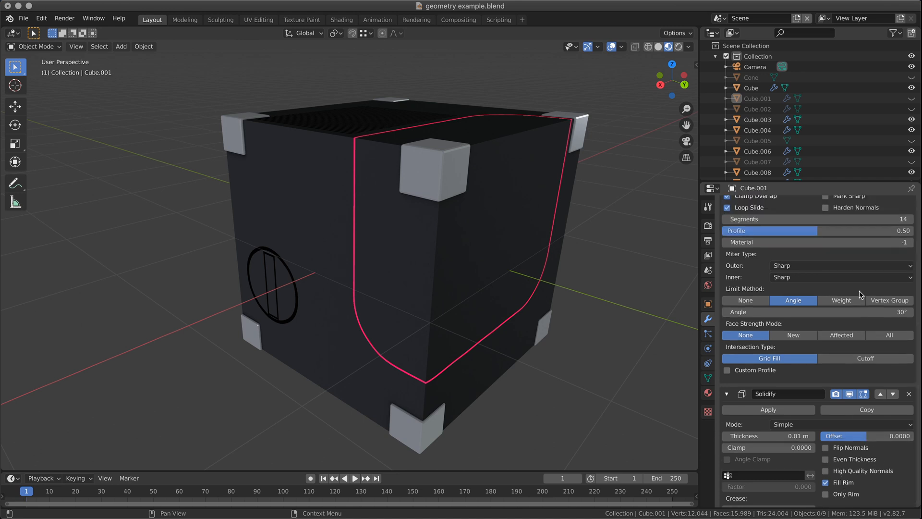
pyautogui.scroll(2, 861, 294)
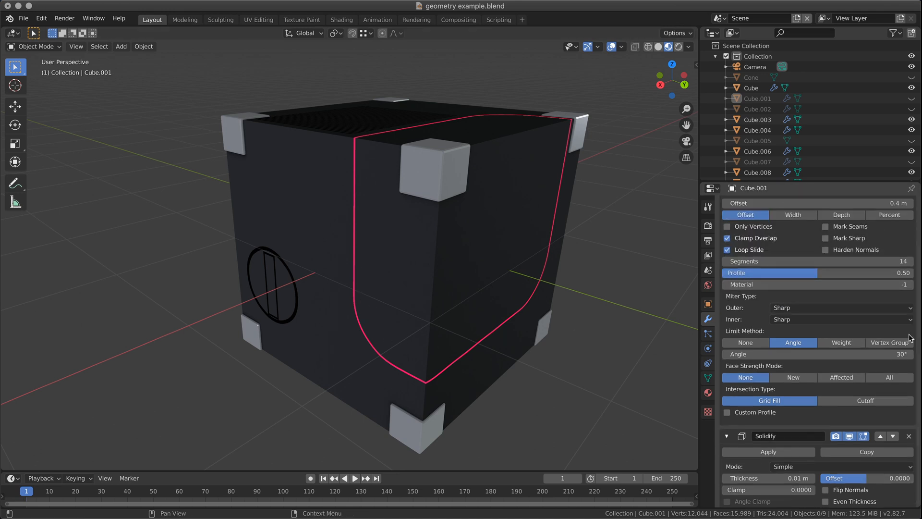
pyautogui.scroll(2, 909, 338)
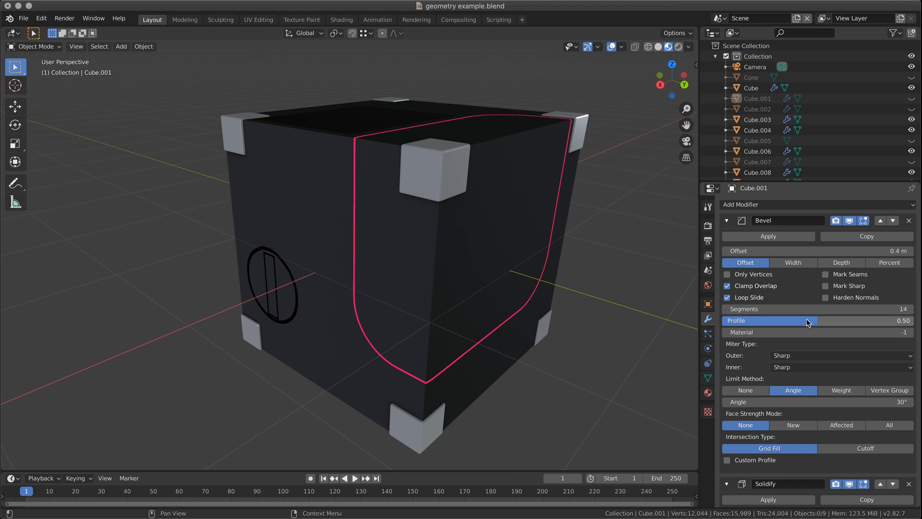
# - Try a Bevel profile of about 0.14 on the cutter, inspect the groove's corner, and set the profile back to 0.5
pyautogui.moveTo(811, 317); pyautogui.dragTo(748, 320)
pyautogui.moveTo(422, 305); pyautogui.dragTo(461, 292, button='middle')
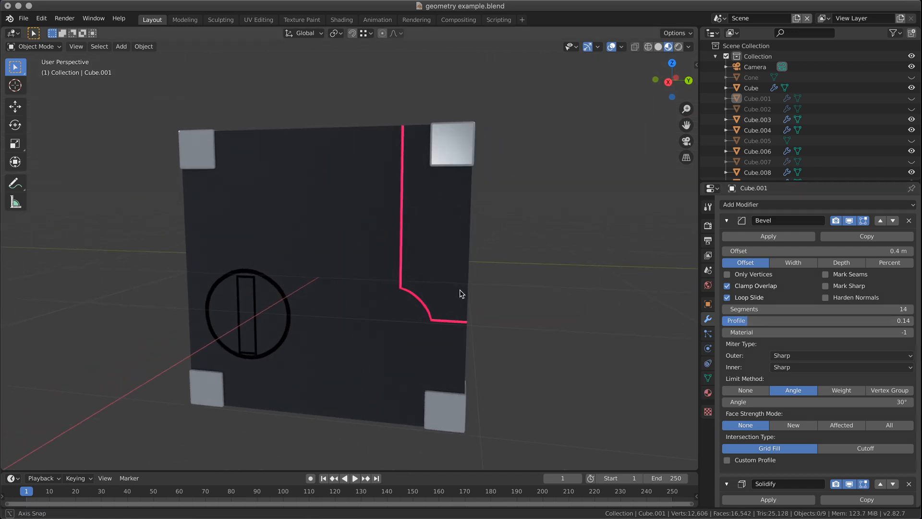
pyautogui.moveTo(393, 290); pyautogui.dragTo(395, 296, button='middle')
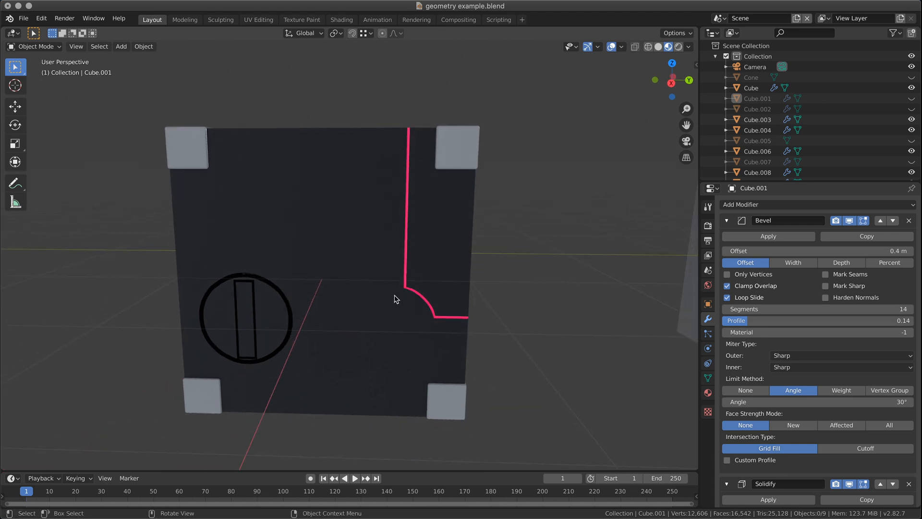
pyautogui.click(908, 321)
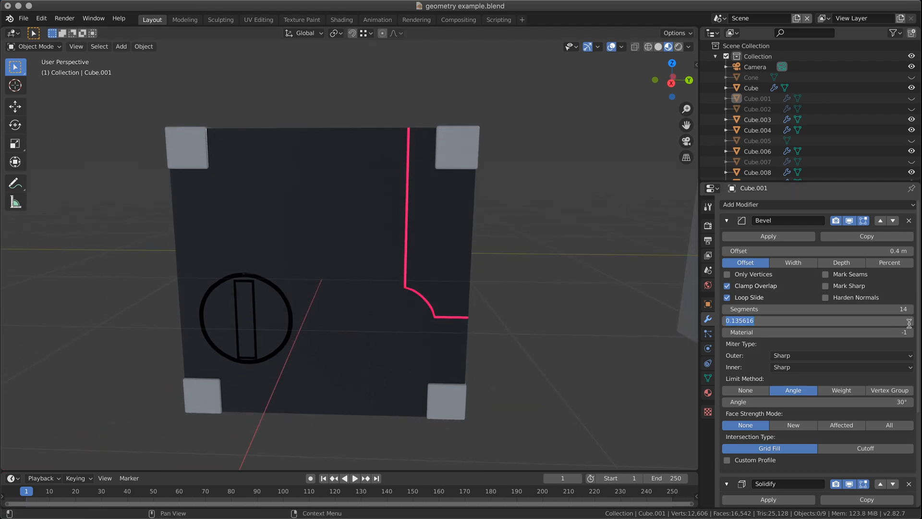
pyautogui.write('0.5')
pyautogui.press('Return')
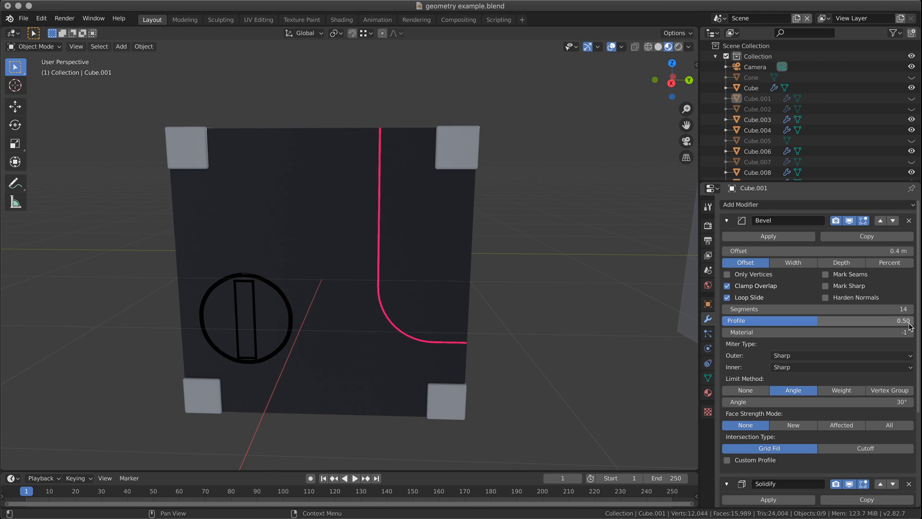
# - Enable the custom profile in the cutter's Bevel modifier and apply the Cornice Moulding preset to the groove's corner
pyautogui.scroll(-4, 776, 296)
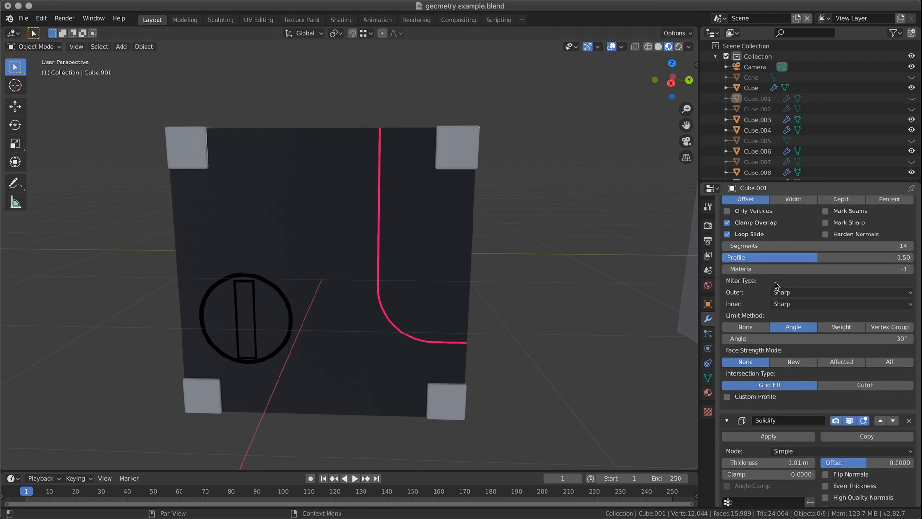
pyautogui.scroll(-2, 778, 297)
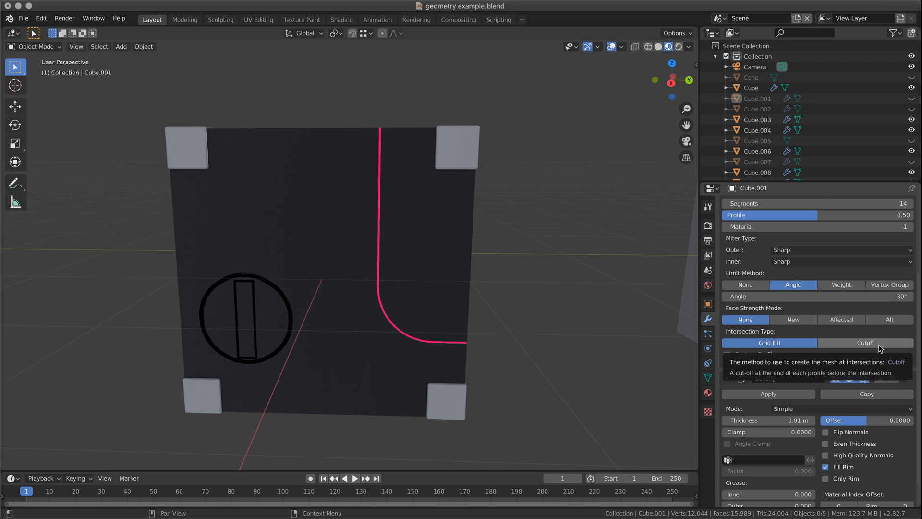
pyautogui.scroll(1, 881, 348)
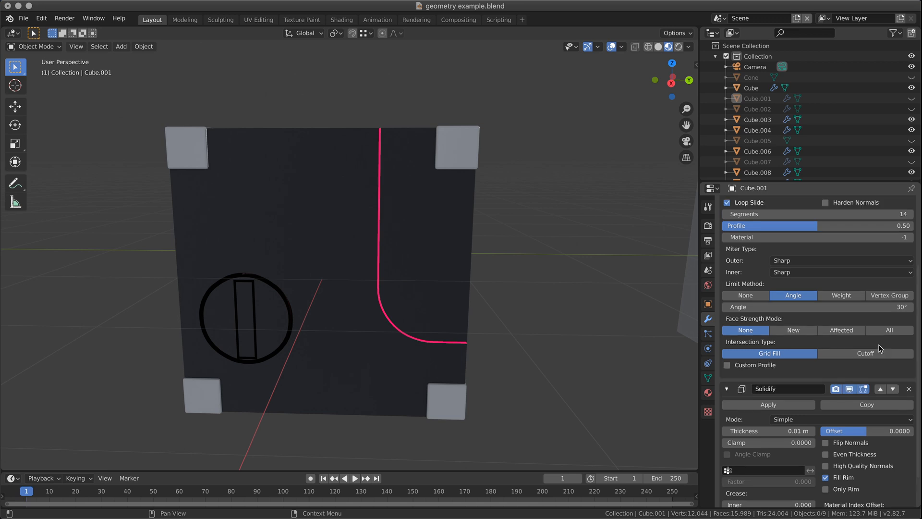
pyautogui.click(755, 366)
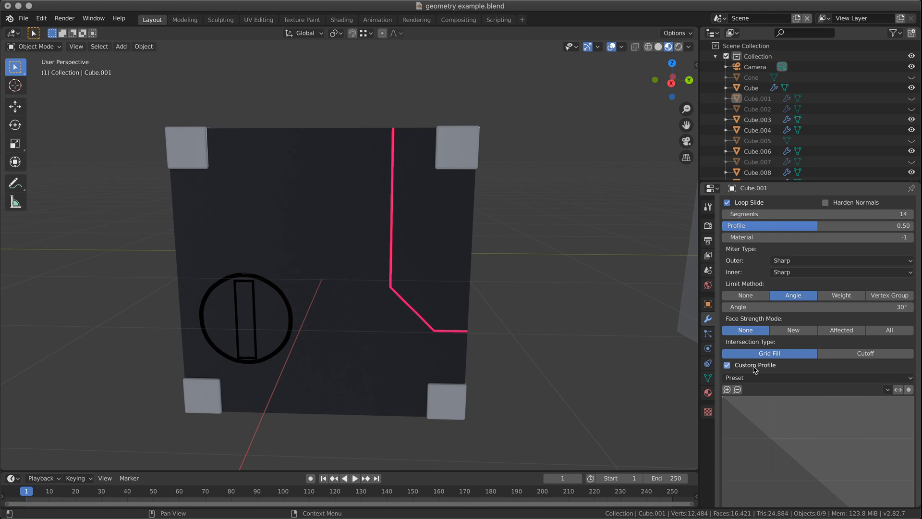
pyautogui.scroll(-3, 814, 372)
pyautogui.click(804, 326)
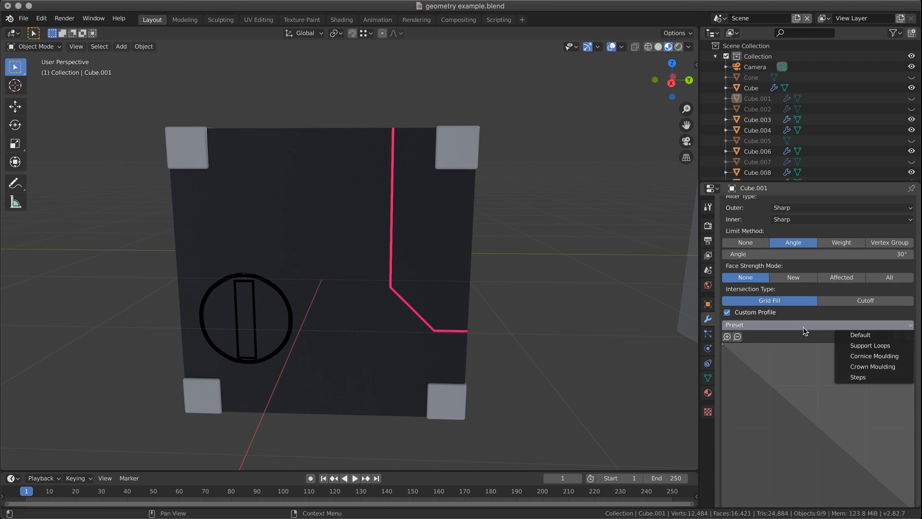
pyautogui.click(886, 358)
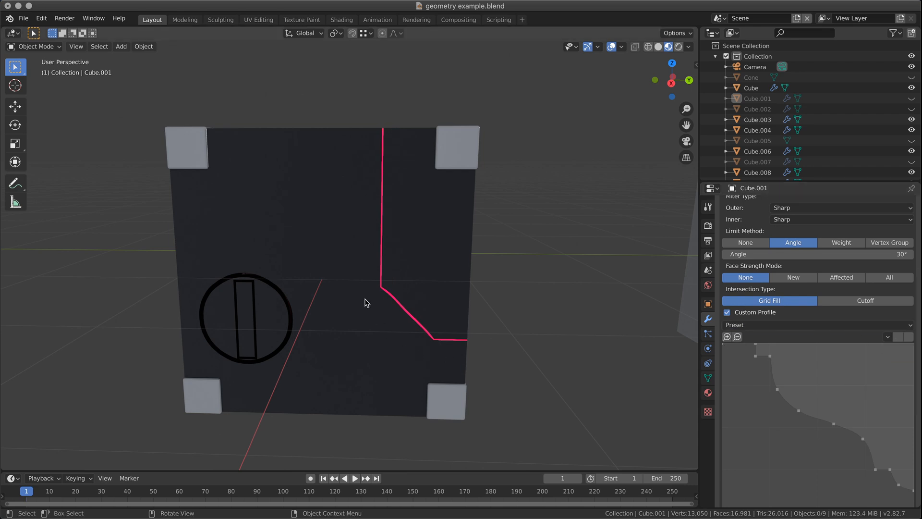
pyautogui.moveTo(386, 300)
pyautogui.mouseDown(button='middle')
pyautogui.moveTo(395, 315)
pyautogui.moveTo(373, 301)
pyautogui.mouseUp(button='middle')
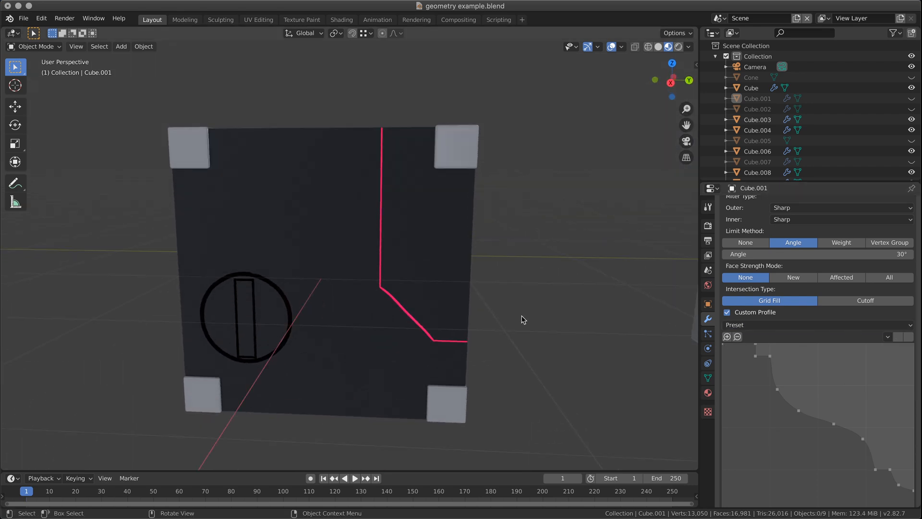
# - Raise the cutter's Bevel segments to 33 and inspect the groove's corner
pyautogui.scroll(6, 849, 424)
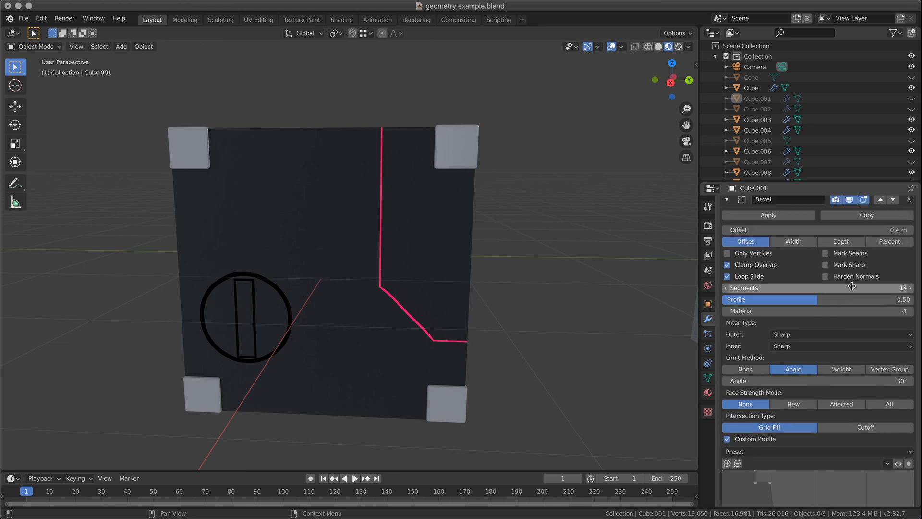
pyautogui.moveTo(883, 288); pyautogui.dragTo(913, 287)
pyautogui.moveTo(439, 368); pyautogui.dragTo(446, 358, button='middle')
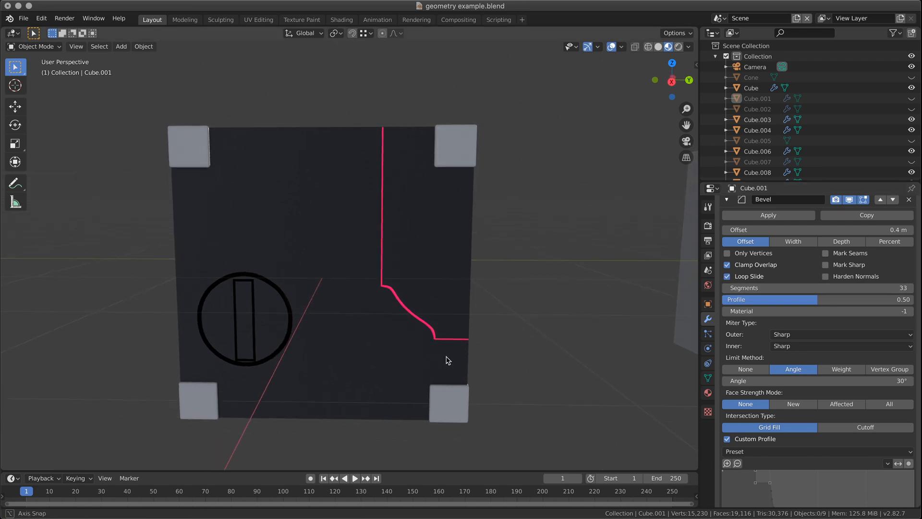
# - Apply the Crown Moulding preset to the cutter's custom bevel profile and inspect the groove from the other side
pyautogui.scroll(-3, 767, 358)
pyautogui.scroll(-3, 770, 363)
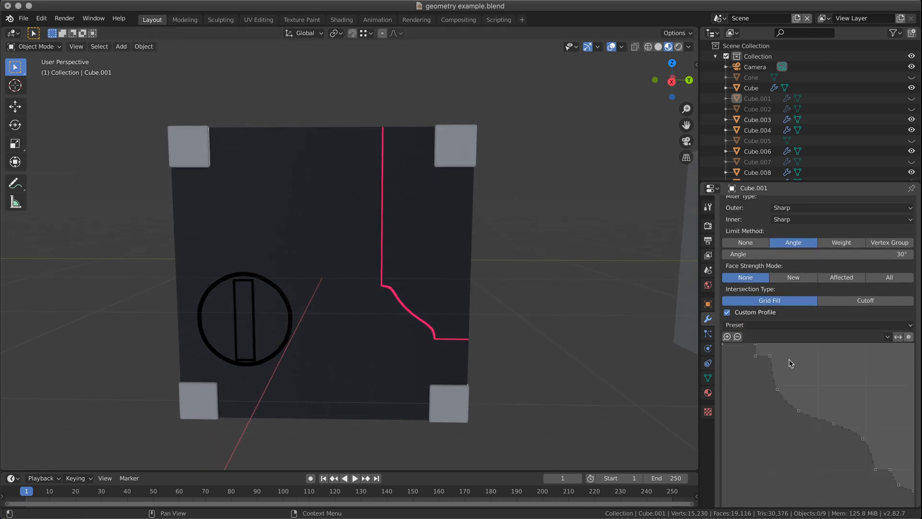
pyautogui.click(783, 328)
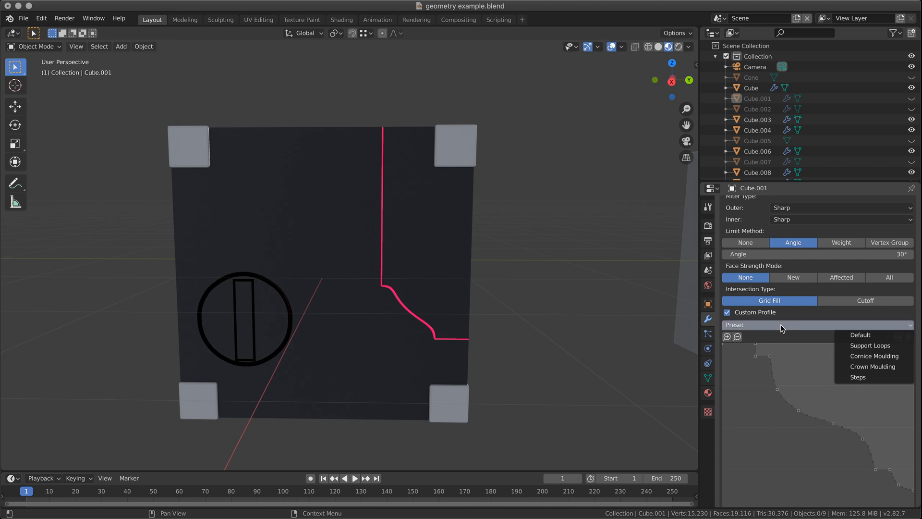
pyautogui.click(867, 368)
pyautogui.moveTo(387, 340); pyautogui.dragTo(618, 339, button='middle')
pyautogui.scroll(4, 617, 336)
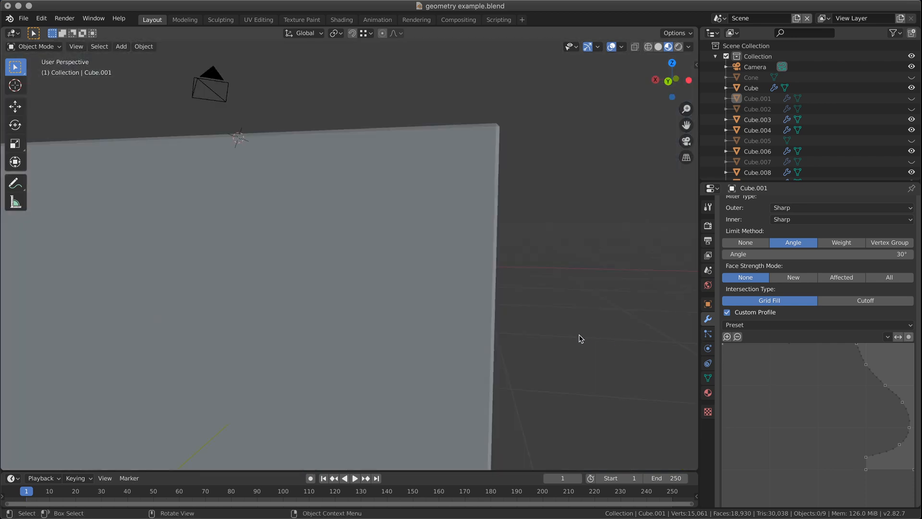
pyautogui.scroll(-2, 563, 345)
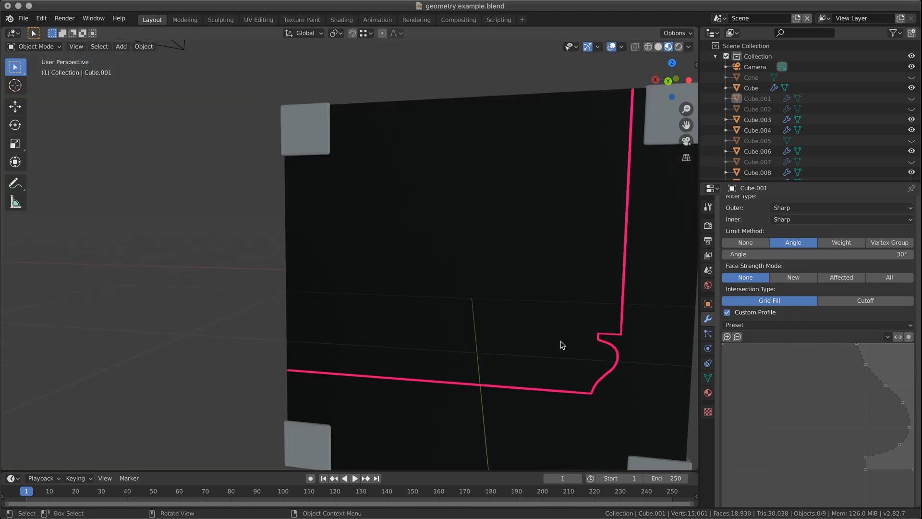
pyautogui.keyDown('shift'); pyautogui.moveTo(619, 325); pyautogui.dragTo(543, 325, button='middle'); pyautogui.keyUp('shift')
# - Reshape the custom profile curve by pulling an upper point and the lower corner points further left, and inspect the groove
pyautogui.moveTo(887, 389); pyautogui.dragTo(853, 380)
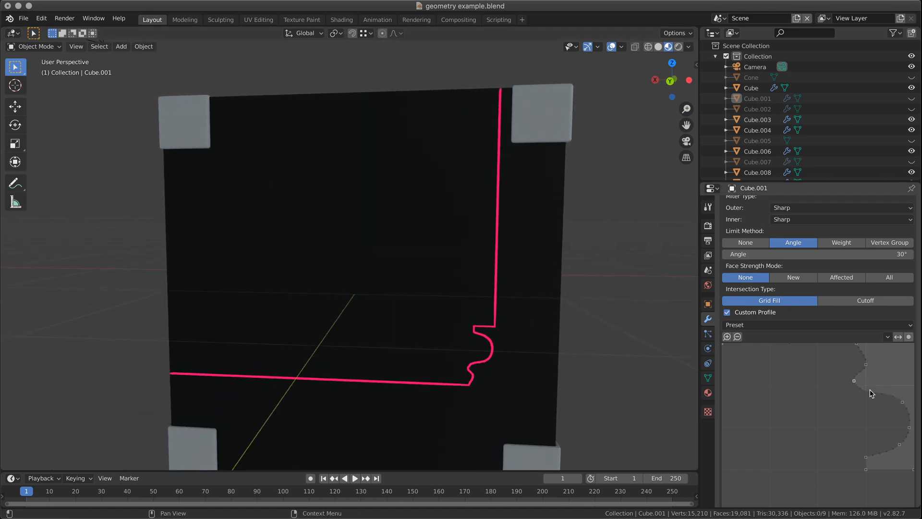
pyautogui.moveTo(867, 457); pyautogui.dragTo(829, 467)
pyautogui.scroll(-3, 548, 355)
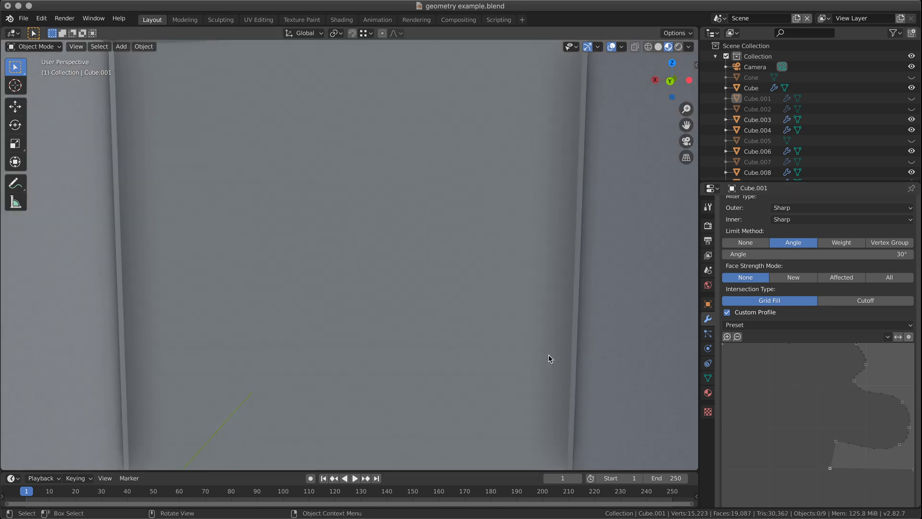
pyautogui.scroll(-5, 508, 336)
pyautogui.moveTo(508, 337); pyautogui.dragTo(533, 339, button='middle')
# - Open the preset choices for the cutter's custom bevel profile
pyautogui.click(812, 325)
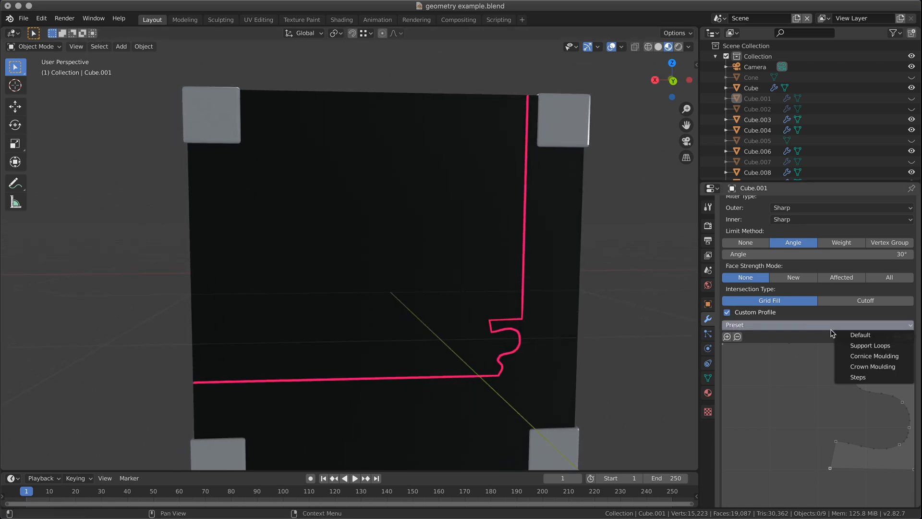
# - Apply the Crown Moulding preset to the bevel's custom profile, and replace it with the Steps preset
pyautogui.click(866, 366)
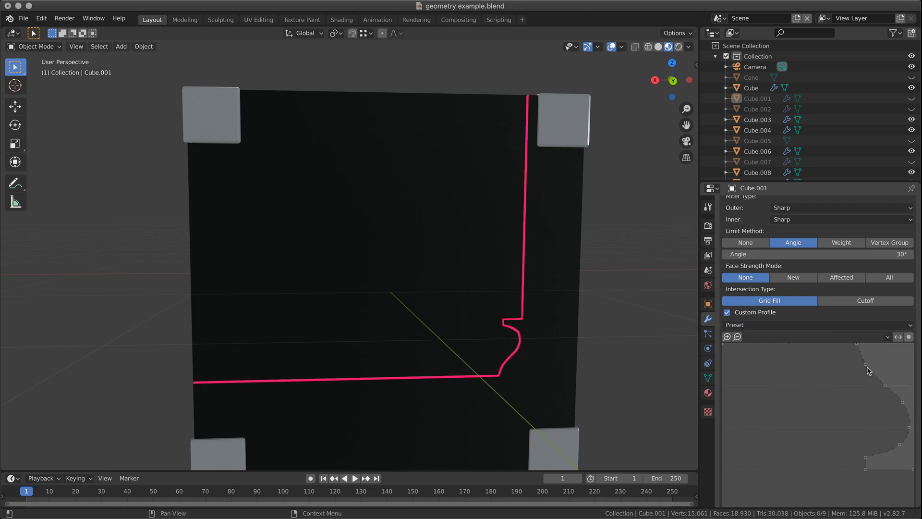
pyautogui.click(832, 325)
pyautogui.click(834, 324)
pyautogui.click(834, 325)
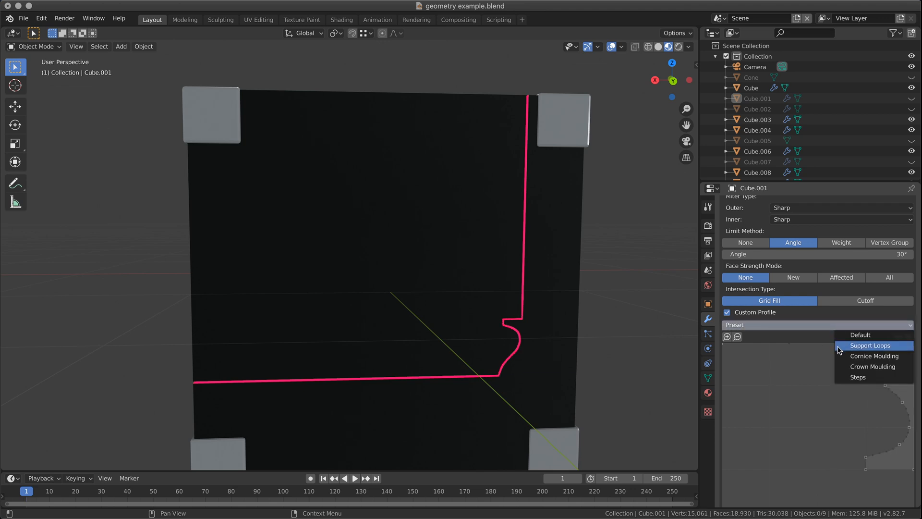
pyautogui.click(858, 376)
pyautogui.moveTo(502, 349)
pyautogui.mouseDown(button='middle')
pyautogui.moveTo(549, 350)
pyautogui.moveTo(539, 361)
pyautogui.moveTo(554, 348)
pyautogui.moveTo(502, 351)
pyautogui.mouseUp(button='middle')
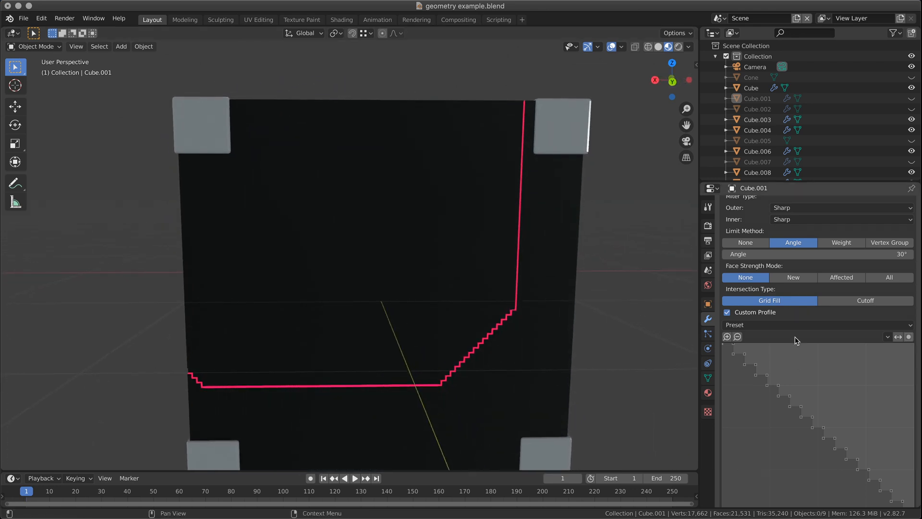
# - Raise the bevel's segment count to 57 and set its measuring method to Width
pyautogui.scroll(1, 821, 317)
pyautogui.scroll(2, 821, 317)
pyautogui.scroll(4, 817, 307)
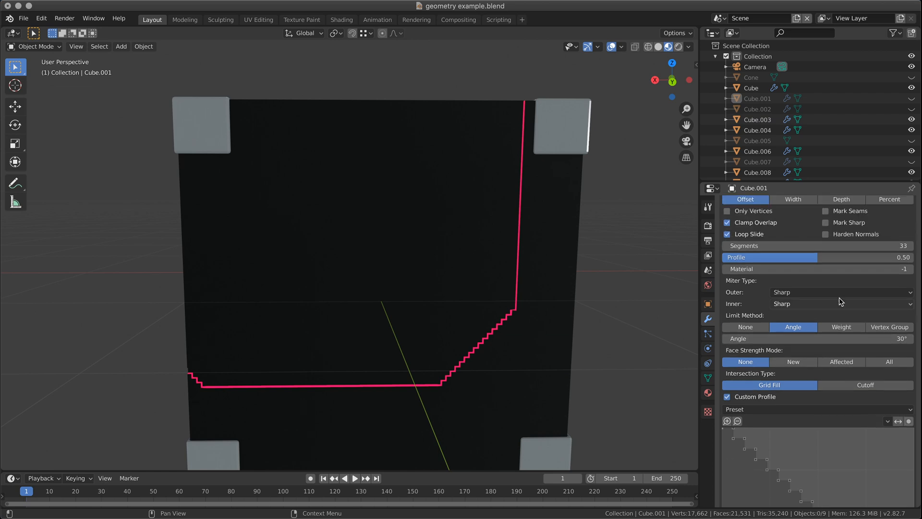
pyautogui.moveTo(855, 298); pyautogui.dragTo(885, 298)
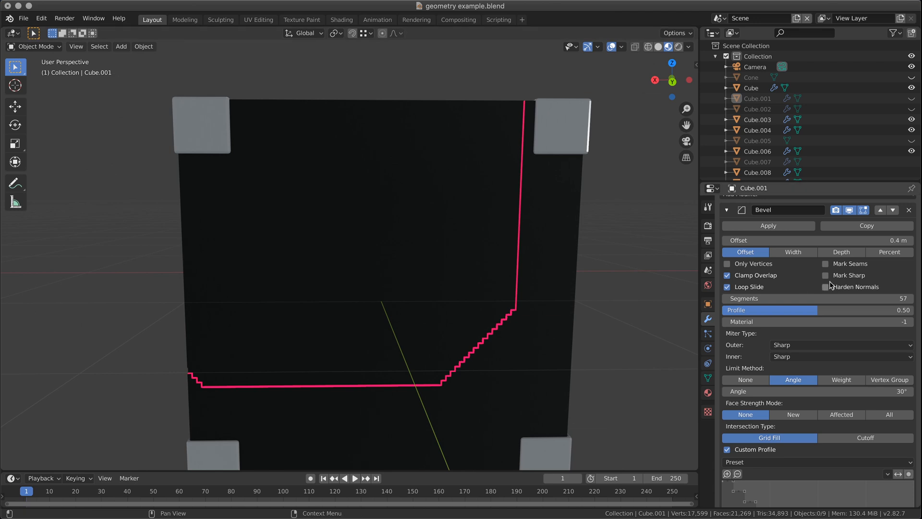
pyautogui.scroll(1, 790, 264)
pyautogui.click(791, 262)
# - Examine the stepped bevel on the cutout of the black cube from above and from the side
pyautogui.moveTo(471, 283); pyautogui.dragTo(527, 300, button='middle')
pyautogui.scroll(-4, 547, 286)
pyautogui.moveTo(496, 252); pyautogui.dragTo(363, 306, button='middle')
pyautogui.scroll(5, 432, 261)
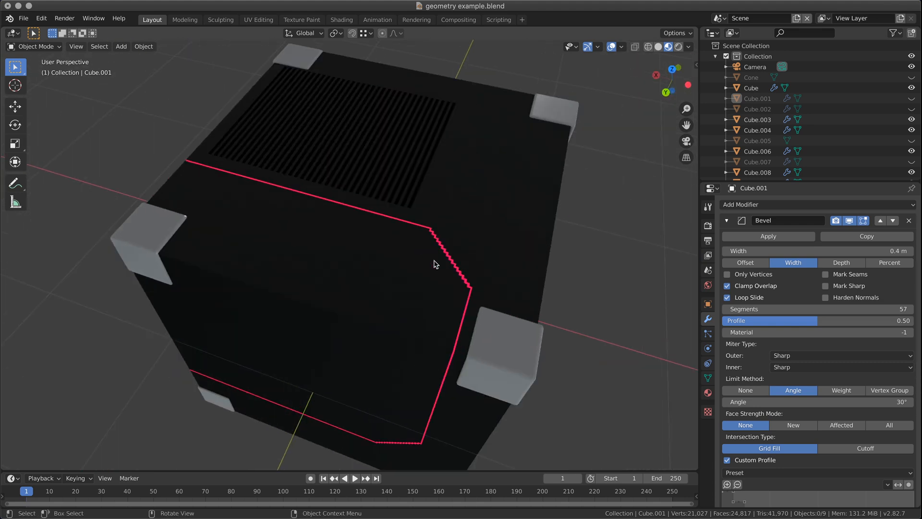
pyautogui.scroll(-4, 435, 262)
pyautogui.moveTo(434, 263); pyautogui.dragTo(427, 217, button='middle')
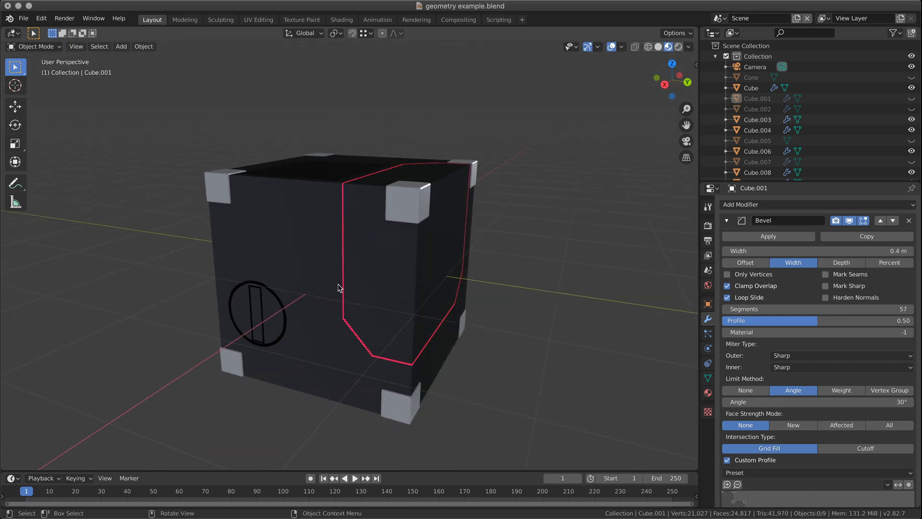
# - Compare the modifiers of the grey cube's inset piece and the black cube by selecting each in turn
pyautogui.moveTo(579, 297); pyautogui.dragTo(561, 254, button='middle')
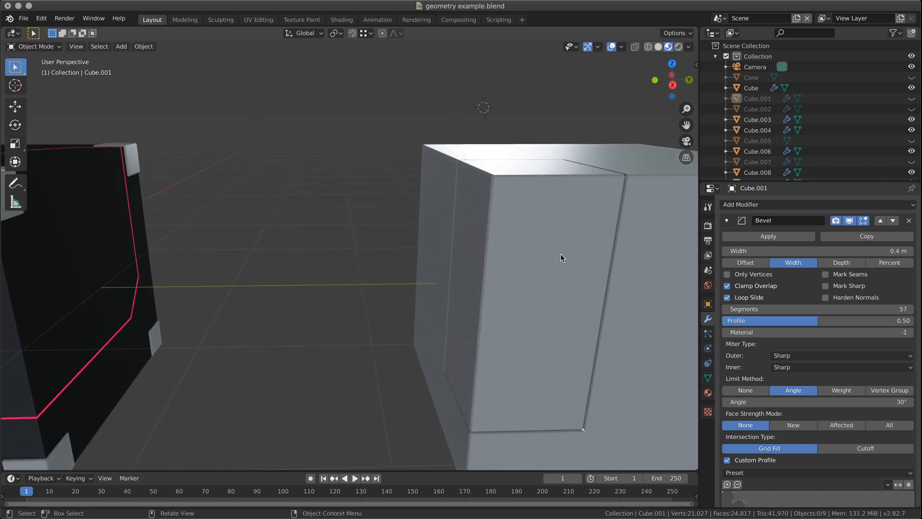
pyautogui.click(561, 254)
pyautogui.click(528, 248)
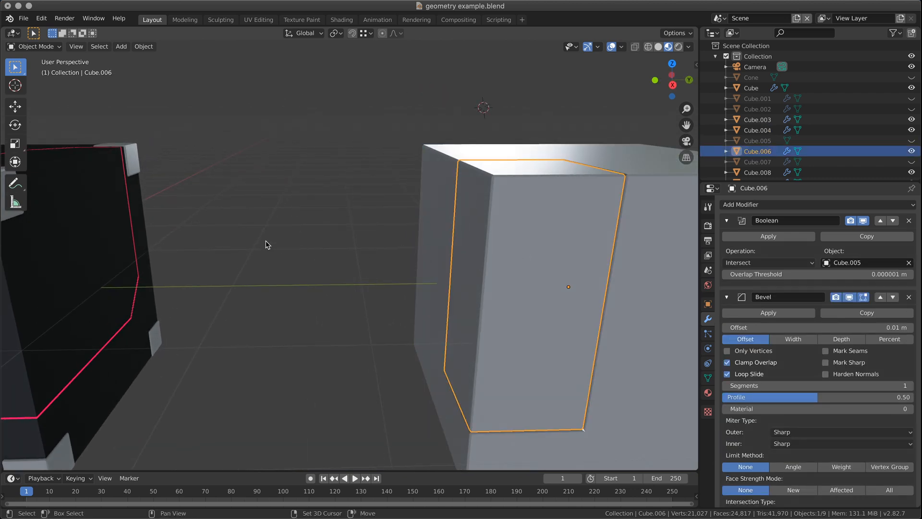
pyautogui.moveTo(266, 243); pyautogui.dragTo(521, 216, button='middle')
pyautogui.click(423, 249)
pyautogui.moveTo(531, 261); pyautogui.dragTo(498, 265, button='middle')
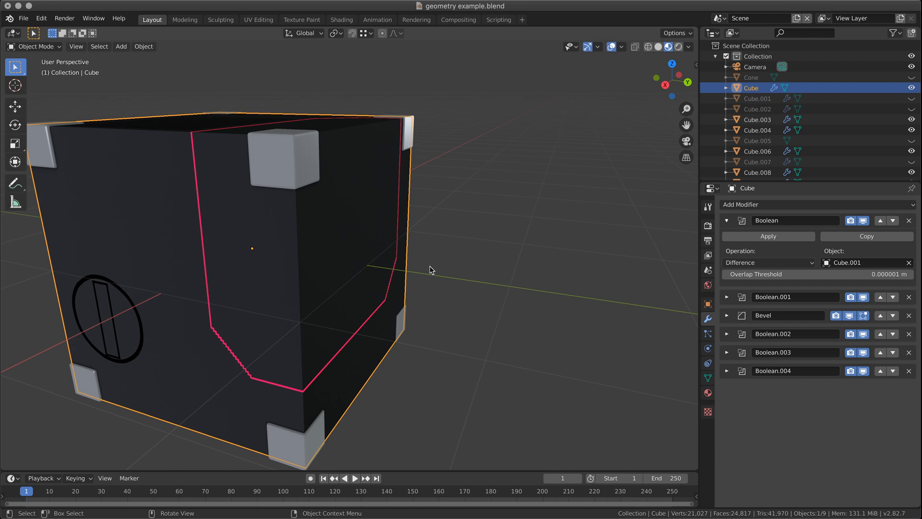
pyautogui.scroll(-4, 432, 269)
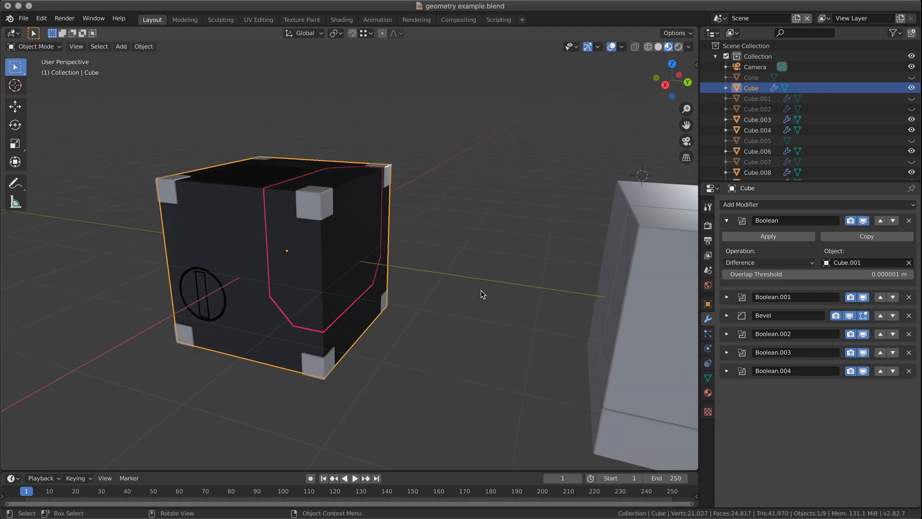
pyautogui.moveTo(460, 296); pyautogui.dragTo(470, 315, button='middle')
pyautogui.keyDown('shift'); pyautogui.moveTo(538, 275); pyautogui.dragTo(396, 285, button='middle'); pyautogui.keyUp('shift')
pyautogui.moveTo(365, 292); pyautogui.dragTo(382, 296, button='middle')
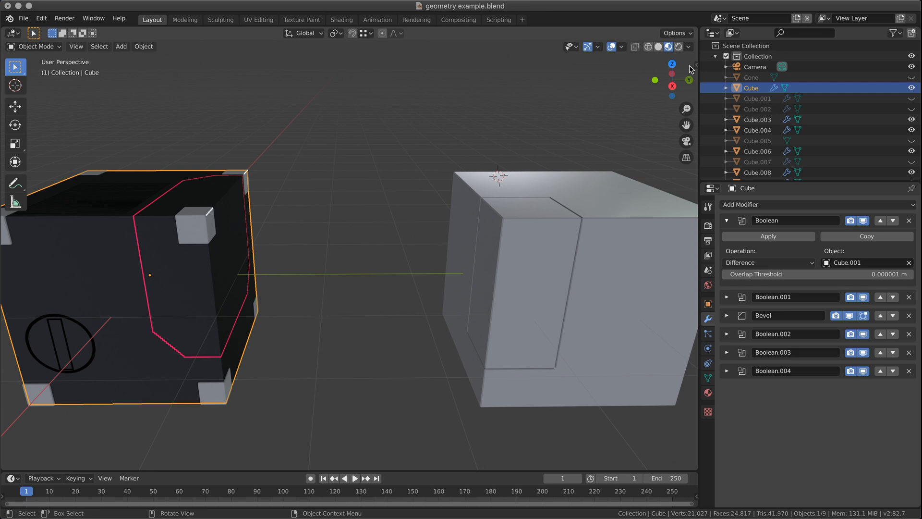
# - Show the Bool Tool options beside the 3D view and switch to the Bevel After Boolean options
pyautogui.click(695, 65)
pyautogui.moveTo(648, 70); pyautogui.dragTo(651, 70)
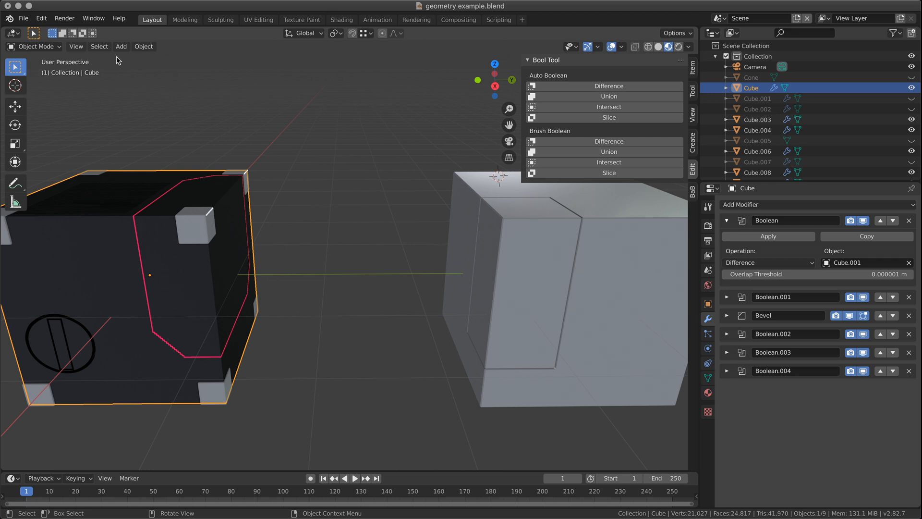
pyautogui.click(691, 196)
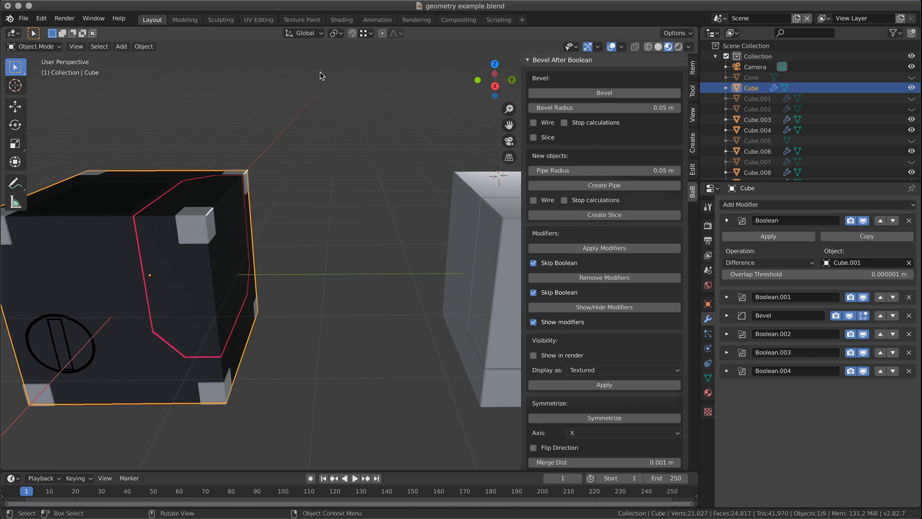
pyautogui.click(145, 45)
pyautogui.click(41, 19)
# - Examine the row of cut cubes and the sphere from several angles with nothing selected
pyautogui.scroll(-4, 319, 221)
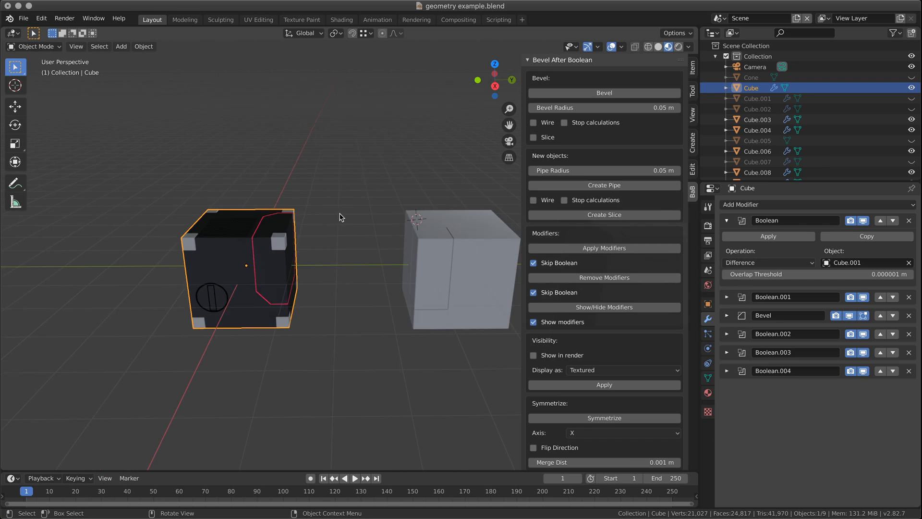
pyautogui.scroll(2, 339, 215)
pyautogui.keyDown('shift'); pyautogui.moveTo(374, 207); pyautogui.dragTo(287, 188, button='middle'); pyautogui.keyUp('shift')
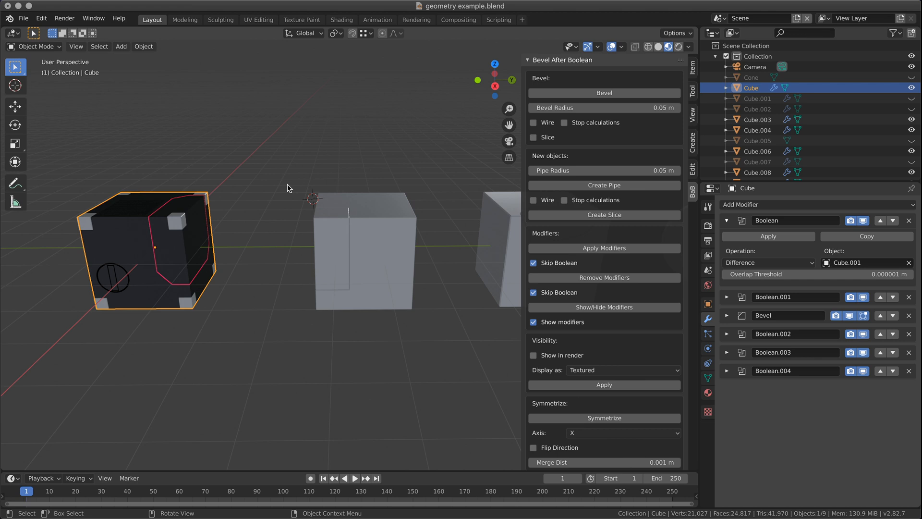
pyautogui.keyDown('shift'); pyautogui.moveTo(312, 195); pyautogui.dragTo(128, 196, button='middle'); pyautogui.keyUp('shift')
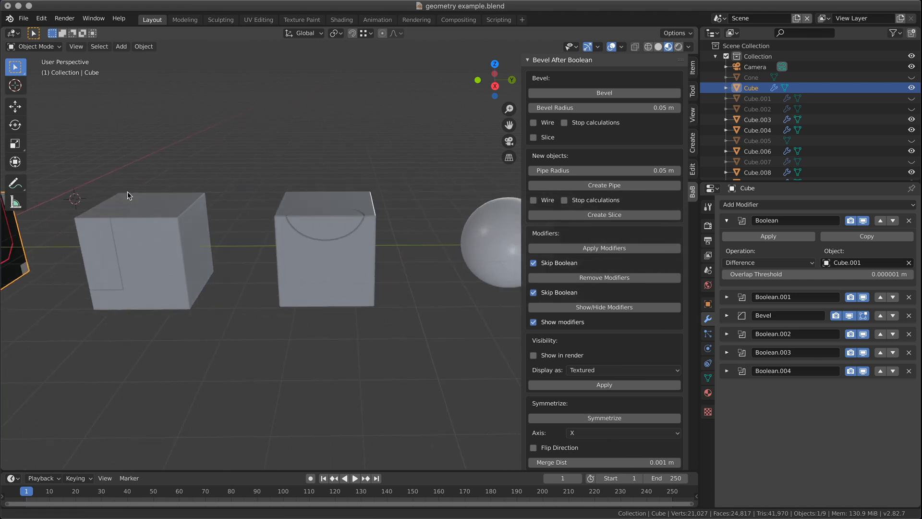
pyautogui.moveTo(283, 204); pyautogui.dragTo(244, 207, button='middle')
pyautogui.scroll(-1, 343, 224)
pyautogui.scroll(1, 363, 226)
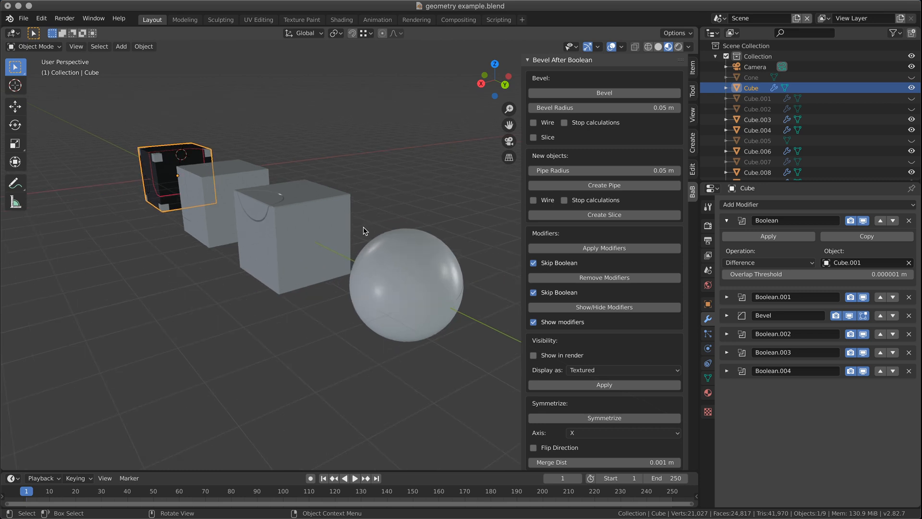
pyautogui.scroll(1, 363, 227)
pyautogui.scroll(-1, 363, 227)
pyautogui.scroll(-1, 346, 232)
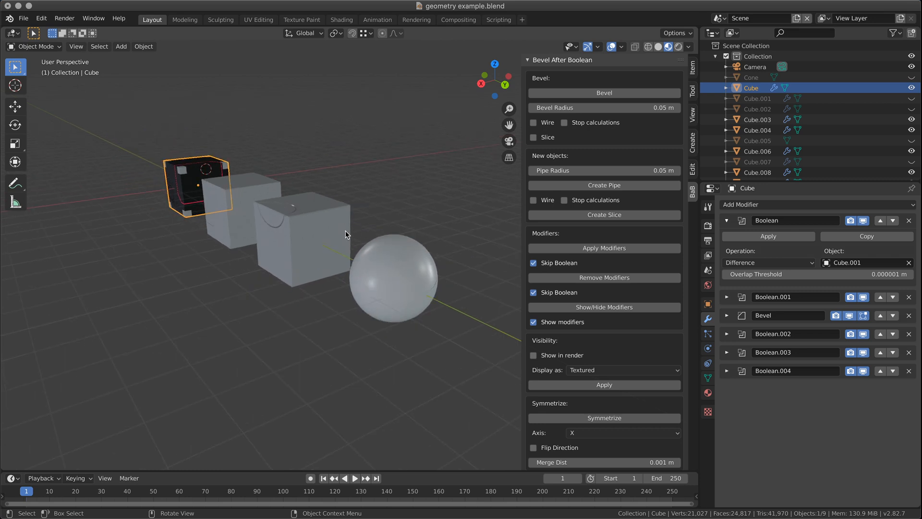
pyautogui.click(292, 305)
pyautogui.moveTo(235, 319); pyautogui.dragTo(309, 317, button='middle')
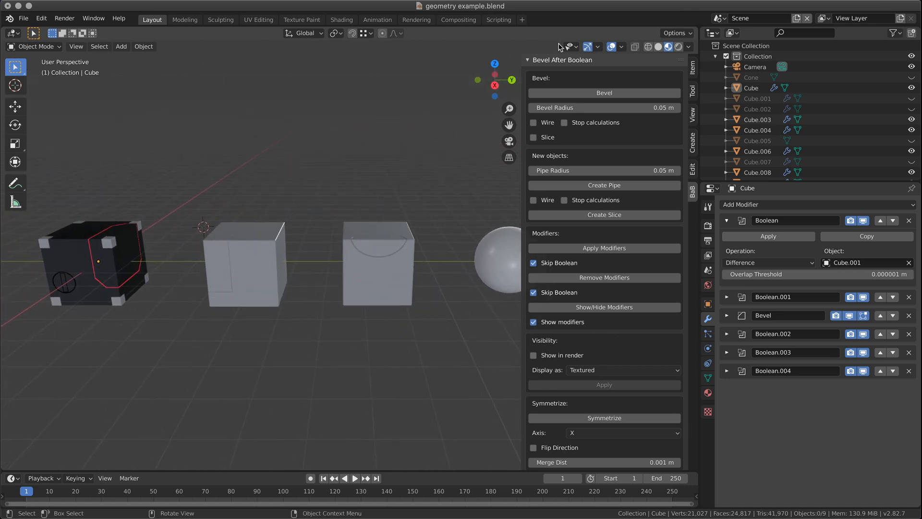
# - Create a new empty scene in the file
pyautogui.click(717, 18)
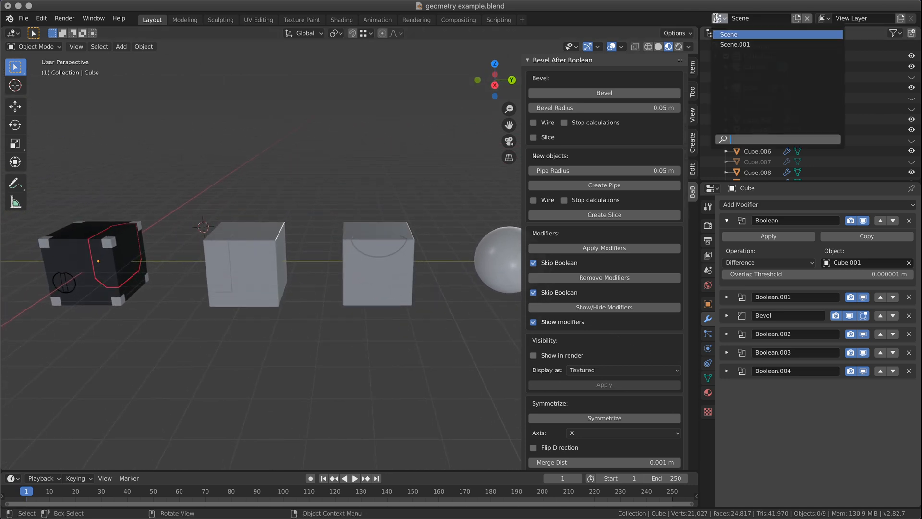
pyautogui.click(793, 19)
pyautogui.click(794, 20)
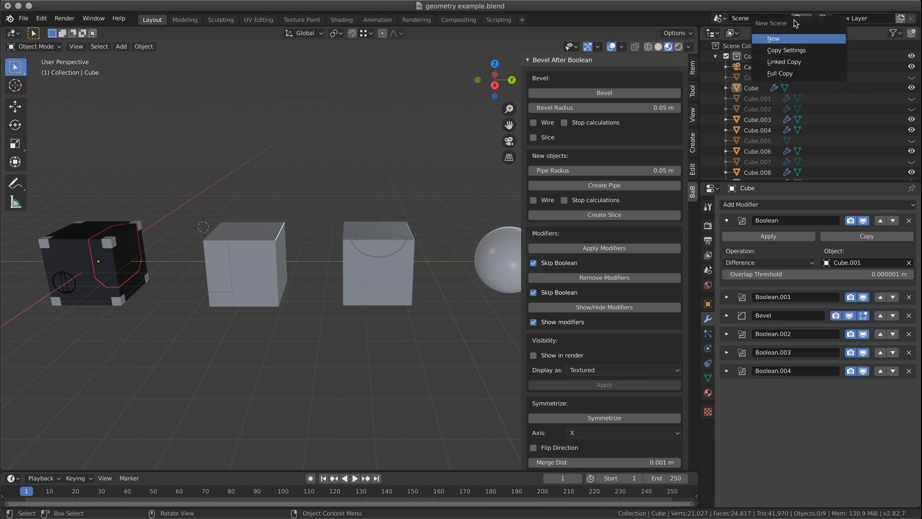
pyautogui.click(795, 18)
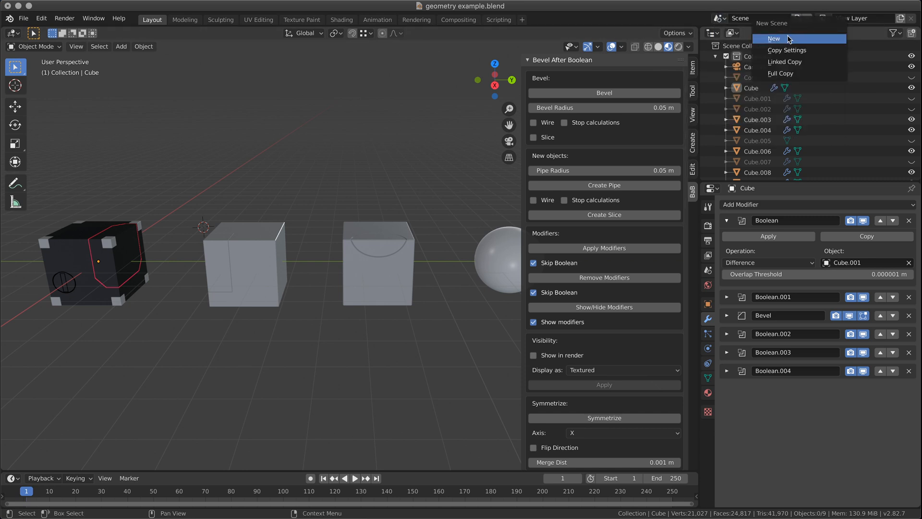
pyautogui.click(787, 37)
# - Add a cylinder mesh with 32 vertices, 1 m radius and 2 m depth at the world origin
pyautogui.click(121, 46)
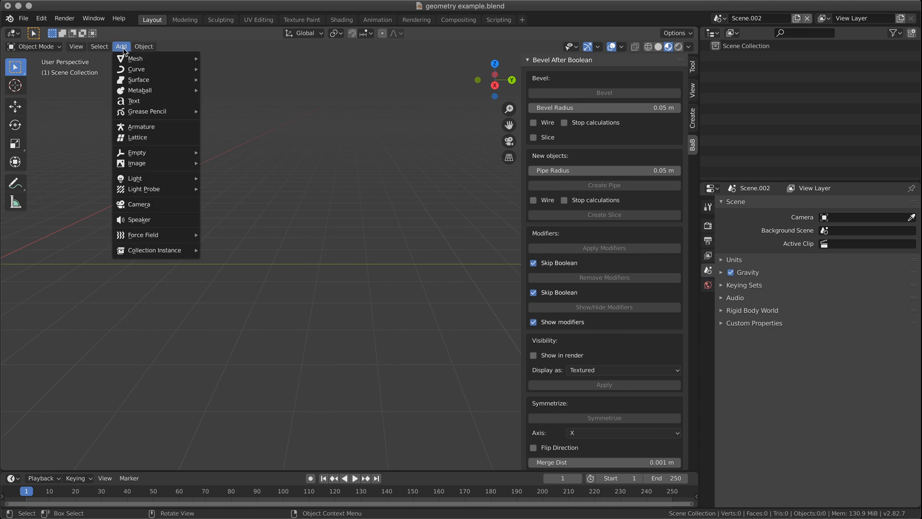
pyautogui.moveTo(165, 58)
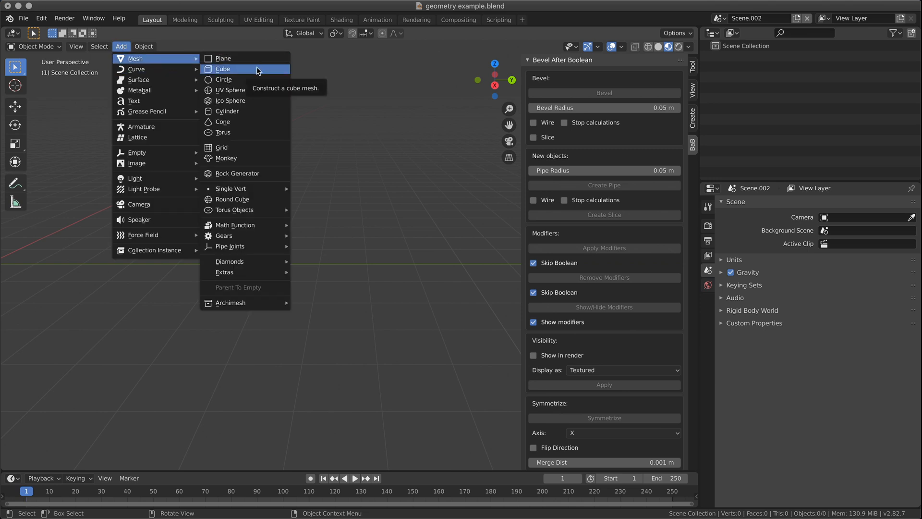
pyautogui.click(250, 111)
pyautogui.keyDown('shift'); pyautogui.moveTo(199, 248); pyautogui.dragTo(384, 259, button='middle'); pyautogui.keyUp('shift')
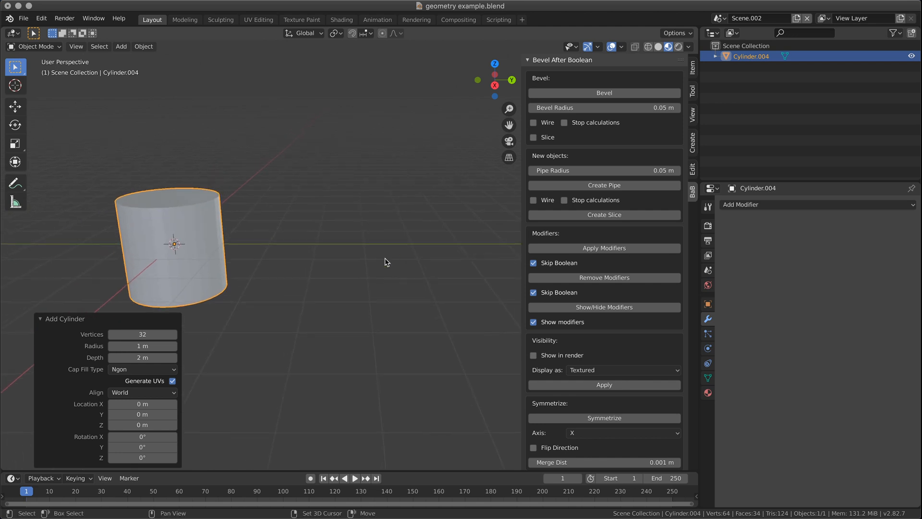
# - Switch to Scene.001 and bring the cylinder with the red-outlined cutout into close view
pyautogui.click(720, 20)
pyautogui.click(726, 43)
pyautogui.scroll(-1, 294, 248)
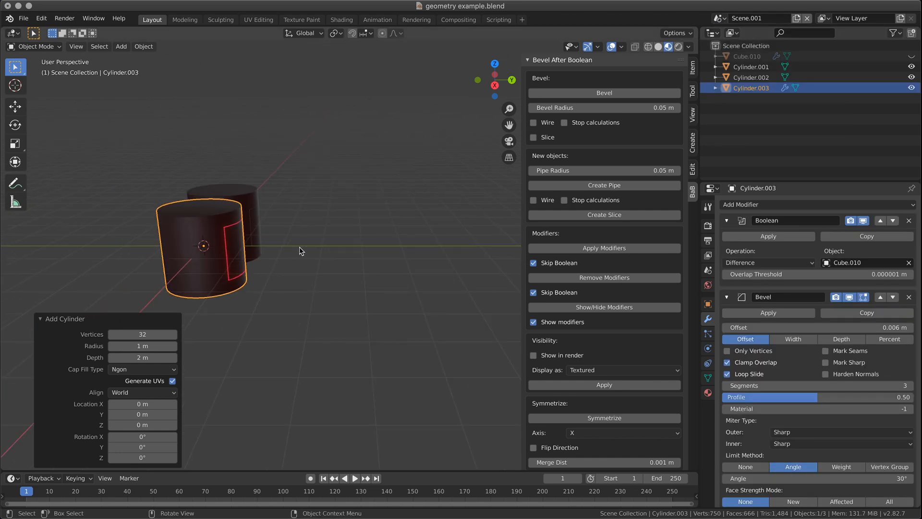
pyautogui.moveTo(300, 251); pyautogui.dragTo(249, 244, button='middle')
pyautogui.scroll(4, 295, 243)
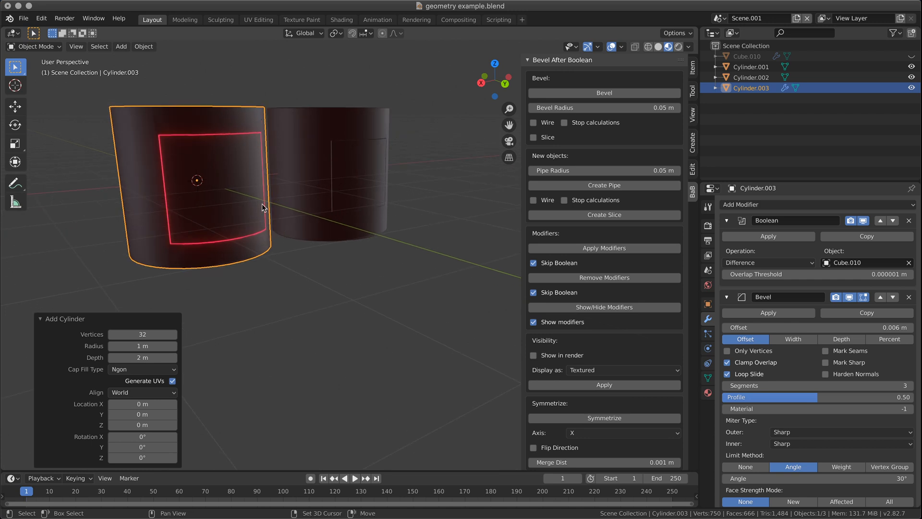
# - Duplicate the cylinder with the red-outlined cutout and place the copy 2.67 m away along X
pyautogui.click(274, 214)
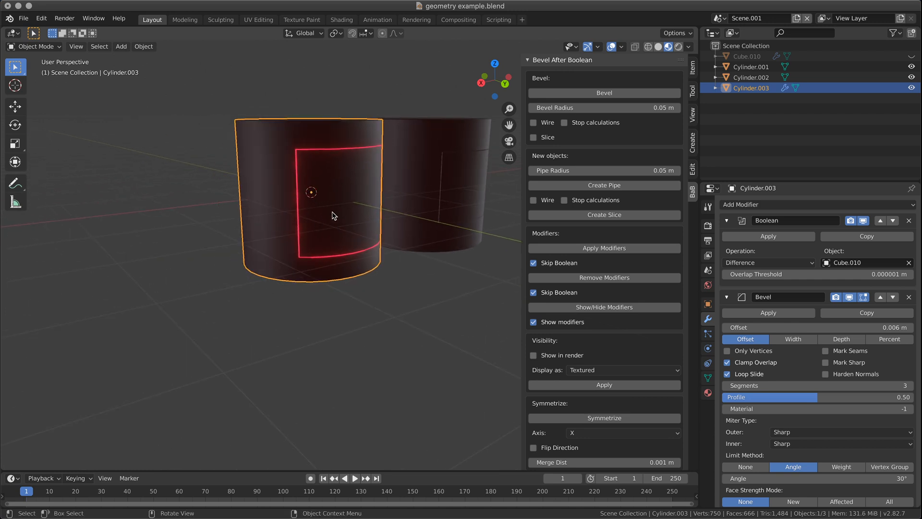
pyautogui.hotkey('shift', 'd')
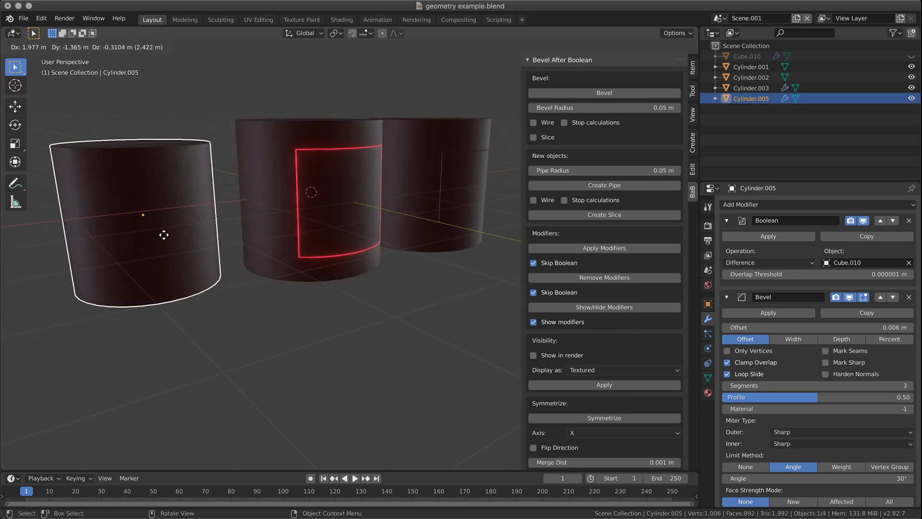
pyautogui.click(128, 232)
pyautogui.scroll(-1, 264, 282)
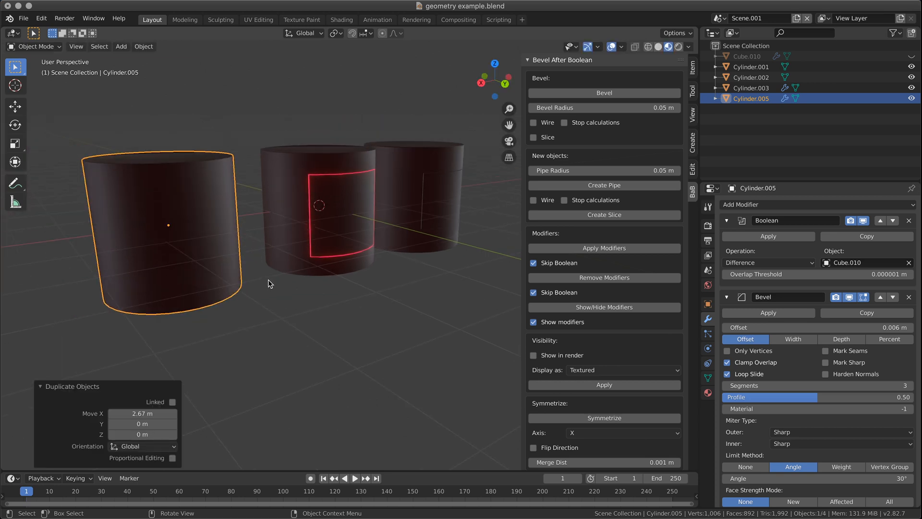
# - Add a 2 m cube mesh at the world origin
pyautogui.keyDown('shift'); pyautogui.moveTo(268, 284); pyautogui.dragTo(377, 268, button='middle'); pyautogui.keyUp('shift')
pyautogui.click(121, 46)
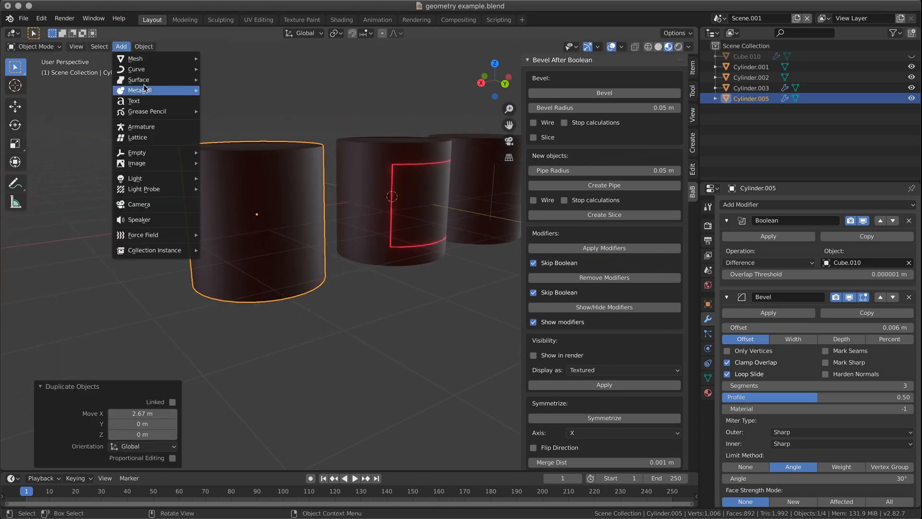
pyautogui.moveTo(144, 74)
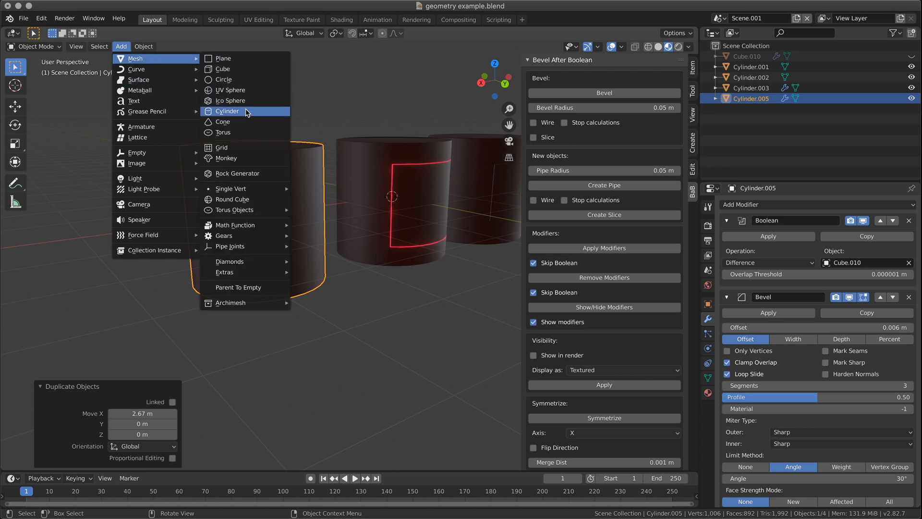
pyautogui.click(244, 69)
# - Move the new cube about 2.66 m along X onto the duplicated cylinder, then lower it about 0.41 m
pyautogui.moveTo(326, 189)
pyautogui.mouseDown(button='middle')
pyautogui.moveTo(288, 206)
pyautogui.moveTo(320, 204)
pyautogui.mouseUp(button='middle')
pyautogui.press('g')
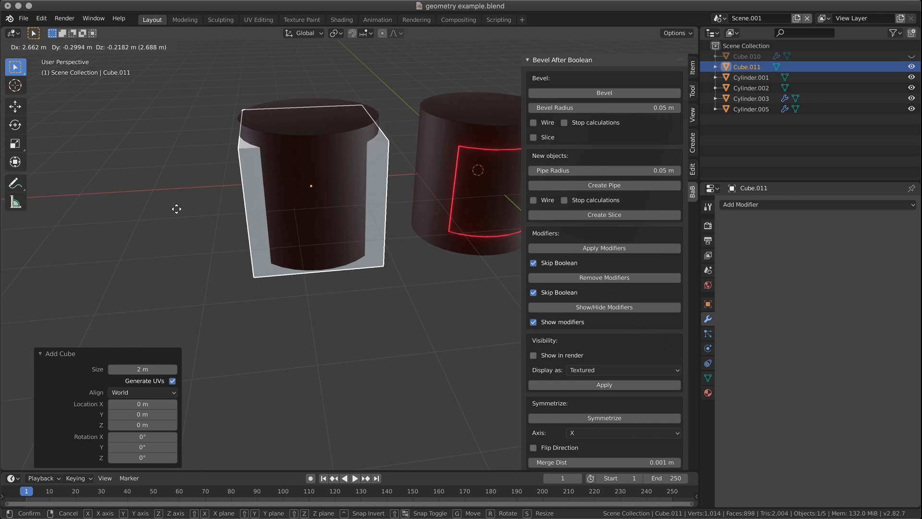
pyautogui.click(179, 212)
pyautogui.press('g')
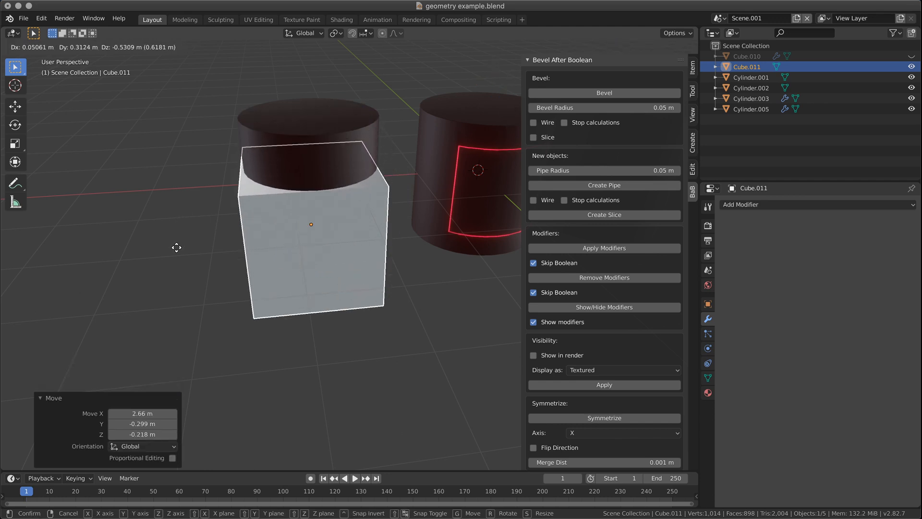
pyautogui.click(182, 242)
# - Move the cube about 1.64 m along Y and 0.58 m up beside the duplicated cylinder, and scale it down uniformly
pyautogui.moveTo(150, 235); pyautogui.dragTo(252, 224, button='middle')
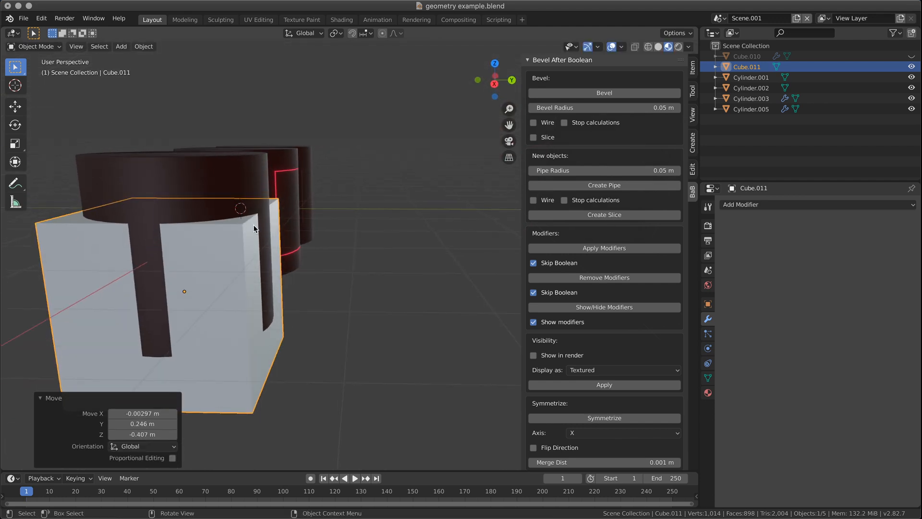
pyautogui.press('g')
pyautogui.press('s')
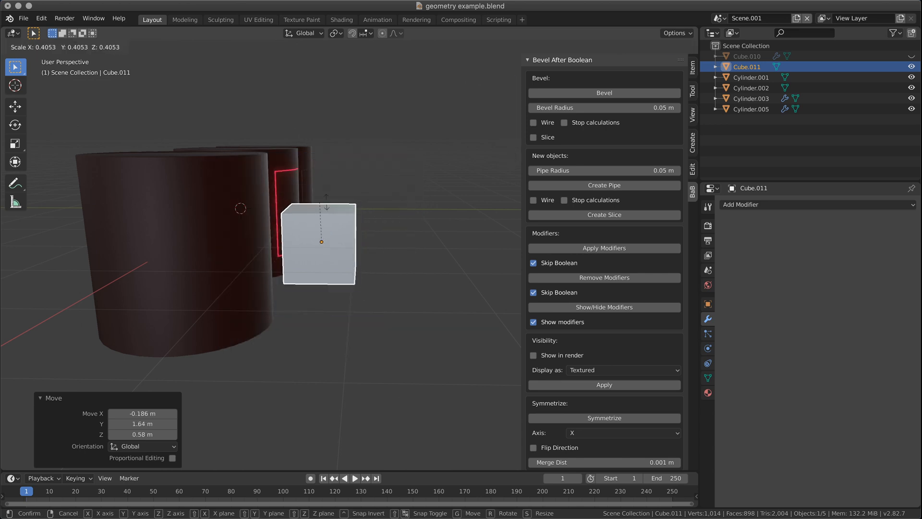
pyautogui.click(345, 229)
# - Reposition the cube so it partly overlaps the curved side of the duplicated cylinder
pyautogui.press('g')
pyautogui.click(308, 221)
pyautogui.moveTo(309, 221); pyautogui.dragTo(304, 268, button='middle')
pyautogui.press('g')
pyautogui.click(292, 267)
pyautogui.moveTo(281, 366); pyautogui.dragTo(397, 338, button='middle')
pyautogui.click(396, 337)
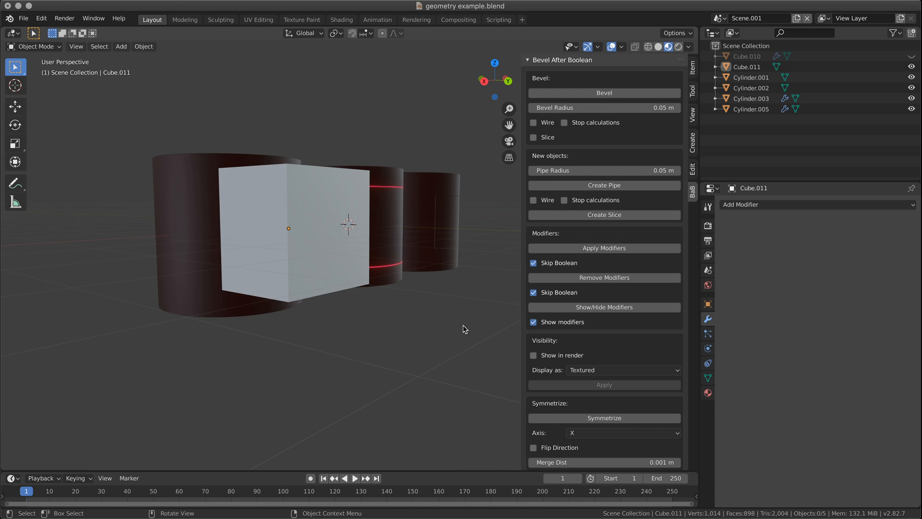
# - Examine the duplicated cylinder's mesh in Edit Mode around the overlapping cube
pyautogui.moveTo(452, 324); pyautogui.dragTo(432, 334, button='middle')
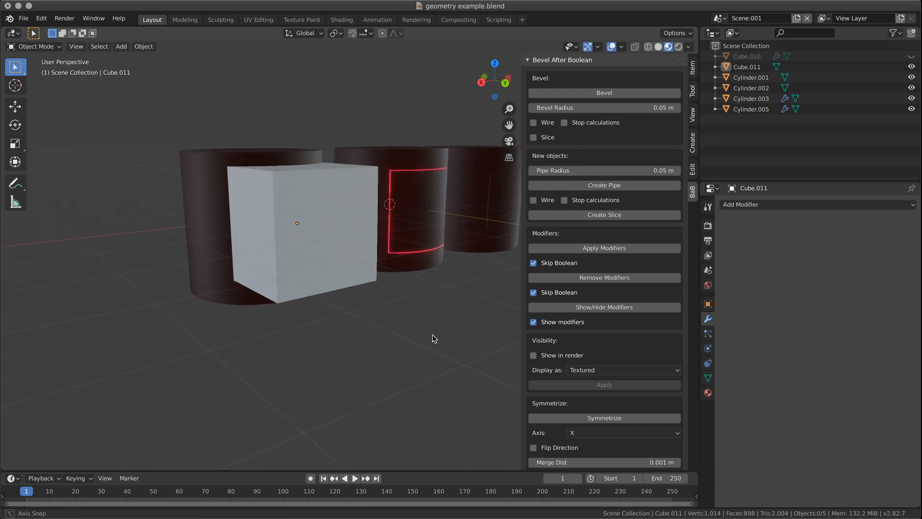
pyautogui.scroll(2, 335, 235)
pyautogui.keyDown('shift'); pyautogui.moveTo(336, 191); pyautogui.dragTo(424, 290, button='middle'); pyautogui.keyUp('shift')
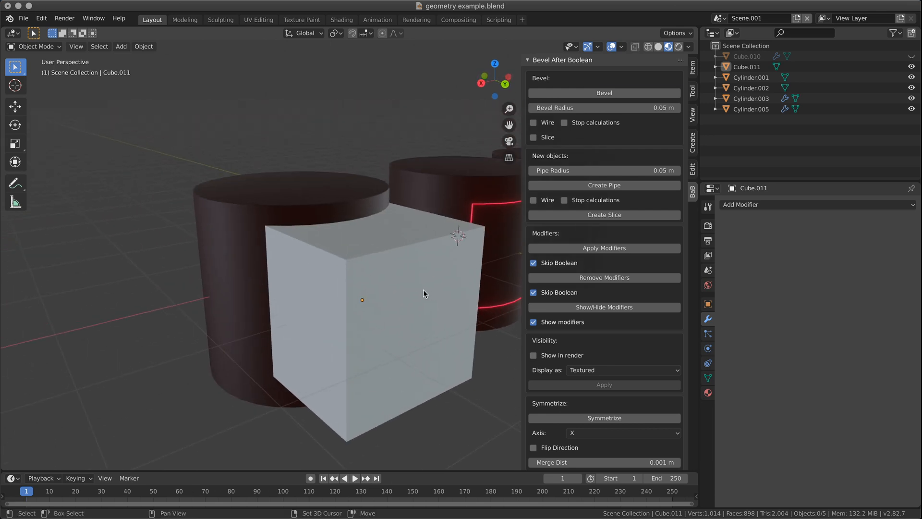
pyautogui.click(287, 206)
pyautogui.press('Tab')
pyautogui.moveTo(356, 257); pyautogui.dragTo(421, 279, button='middle')
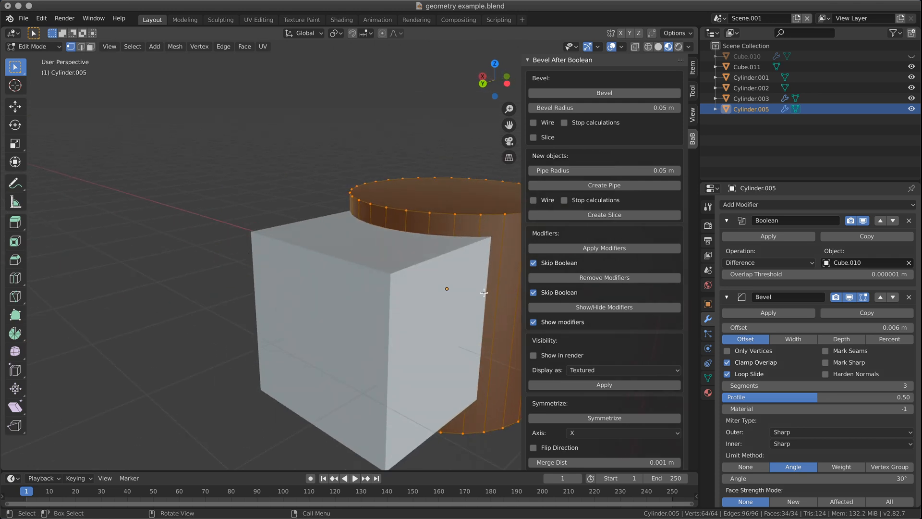
pyautogui.moveTo(486, 248); pyautogui.dragTo(424, 257, button='middle')
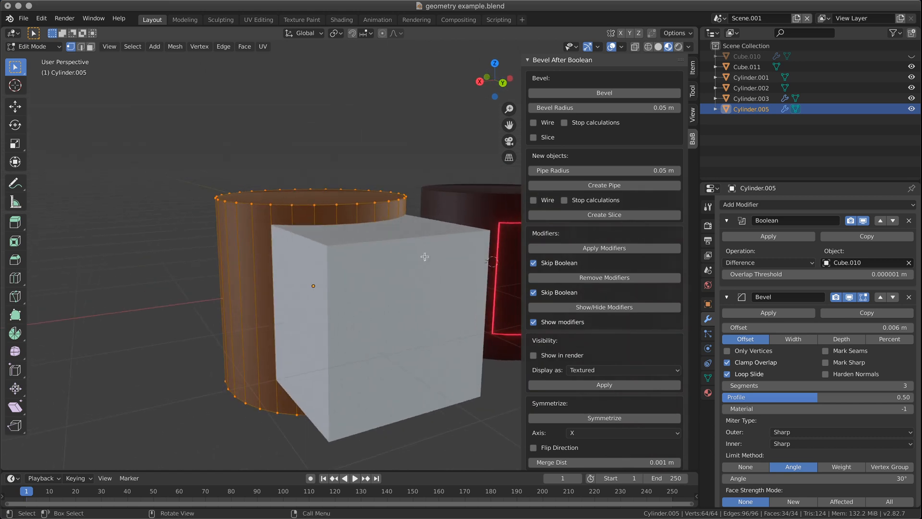
pyautogui.moveTo(275, 374); pyautogui.dragTo(298, 373, button='middle')
pyautogui.scroll(2, 284, 312)
pyautogui.scroll(-2, 284, 312)
pyautogui.press('Tab')
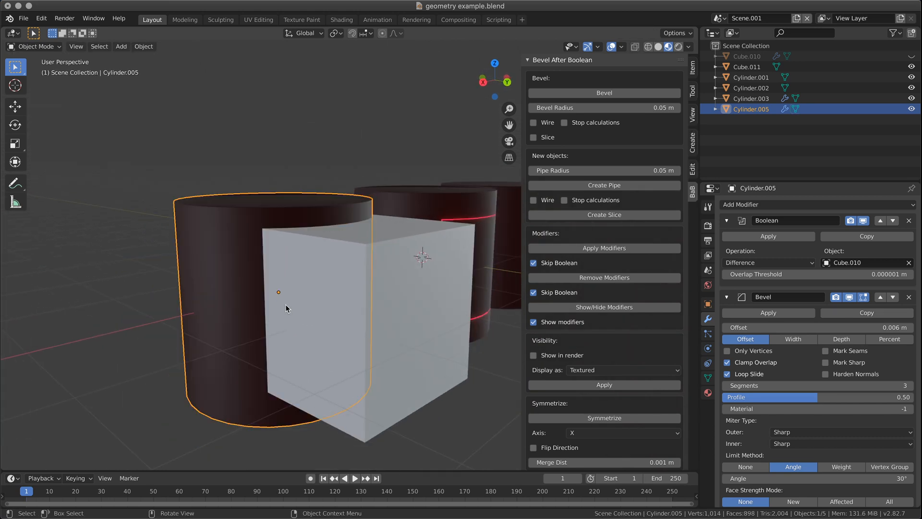
# - Remove the existing Boolean and Bevel modifiers from the duplicated cylinder
pyautogui.click(450, 426)
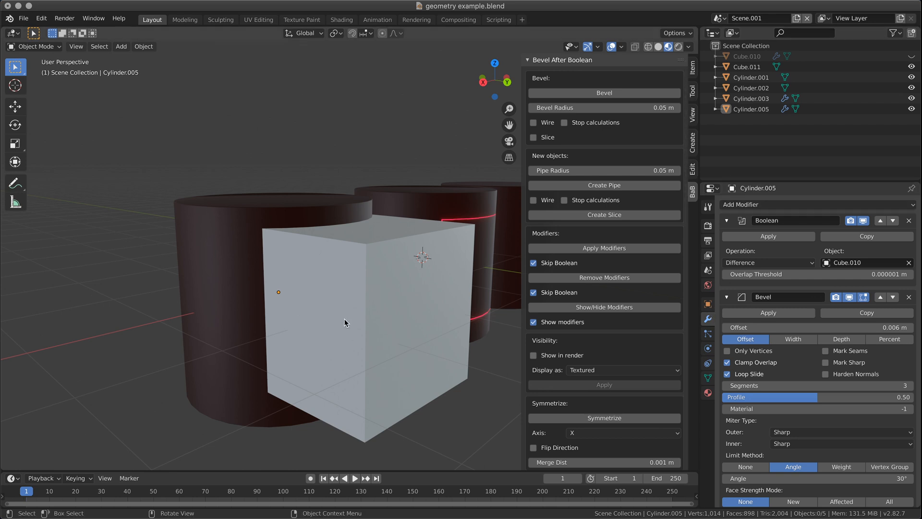
pyautogui.click(245, 312)
pyautogui.click(203, 307)
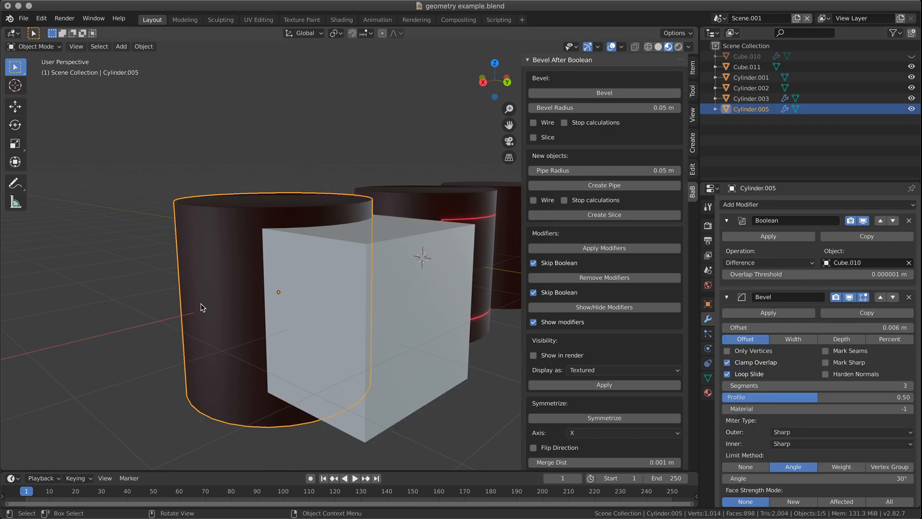
pyautogui.click(909, 221)
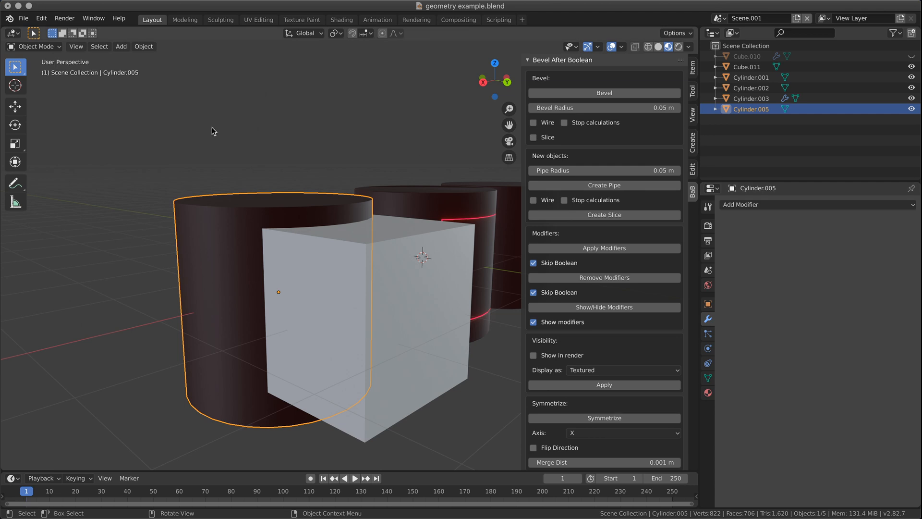
# - Add a Boolean modifier to the duplicated cylinder using the Difference operation and Cube.011 as the cutter object
pyautogui.hotkey('alt', 'a')
pyautogui.moveTo(191, 256); pyautogui.dragTo(202, 257, button='middle')
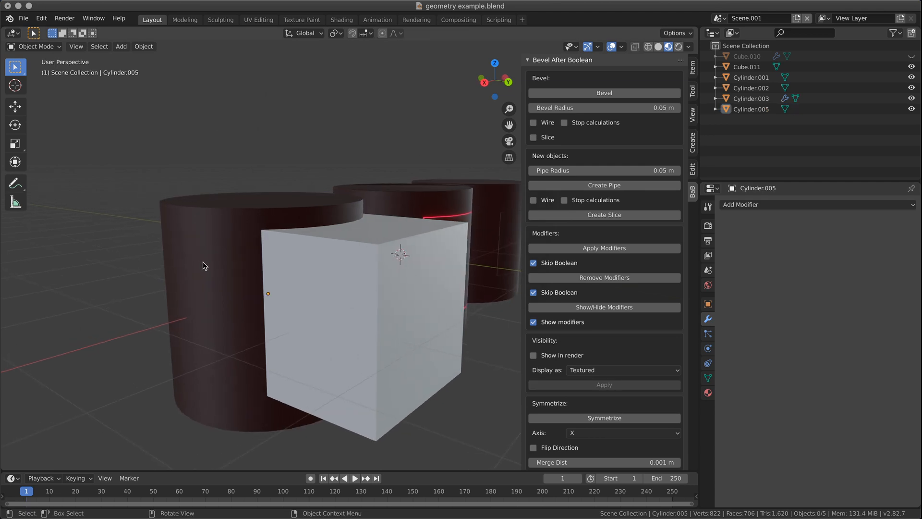
pyautogui.click(205, 265)
pyautogui.click(806, 205)
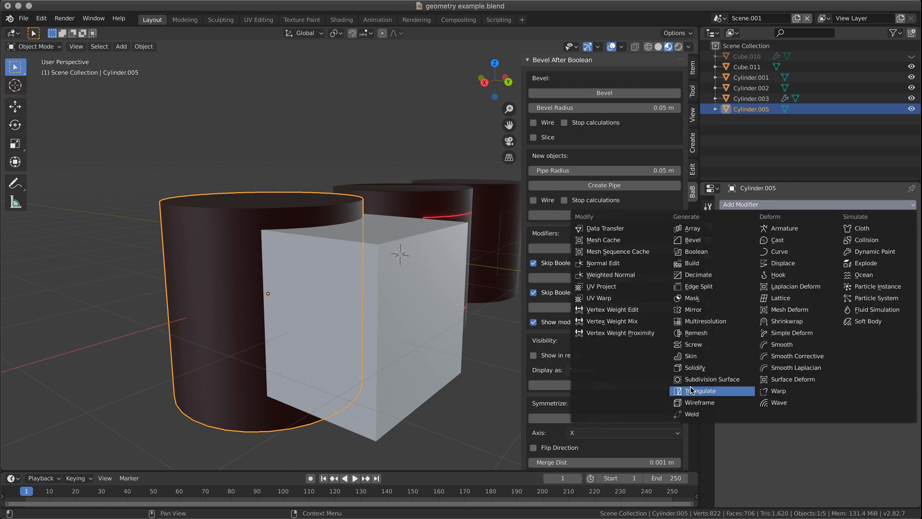
pyautogui.click(695, 251)
pyautogui.click(909, 262)
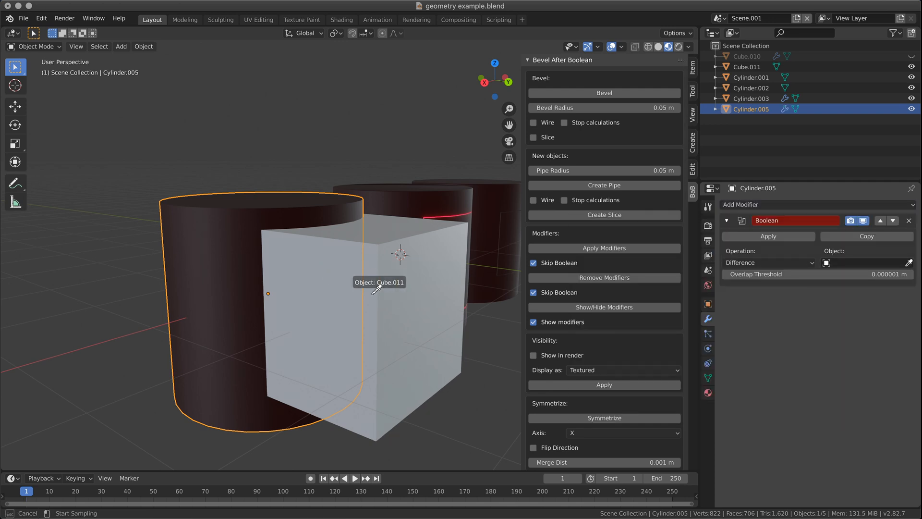
pyautogui.click(403, 290)
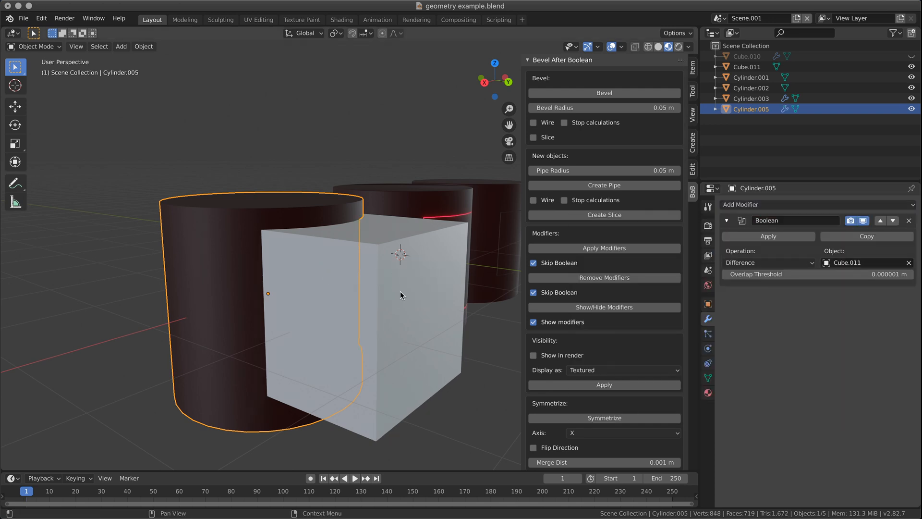
pyautogui.click(763, 268)
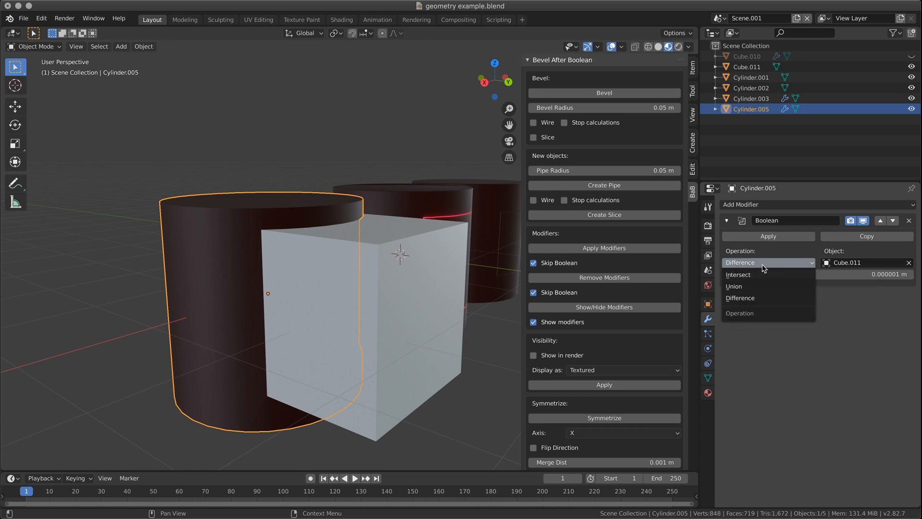
pyautogui.click(762, 266)
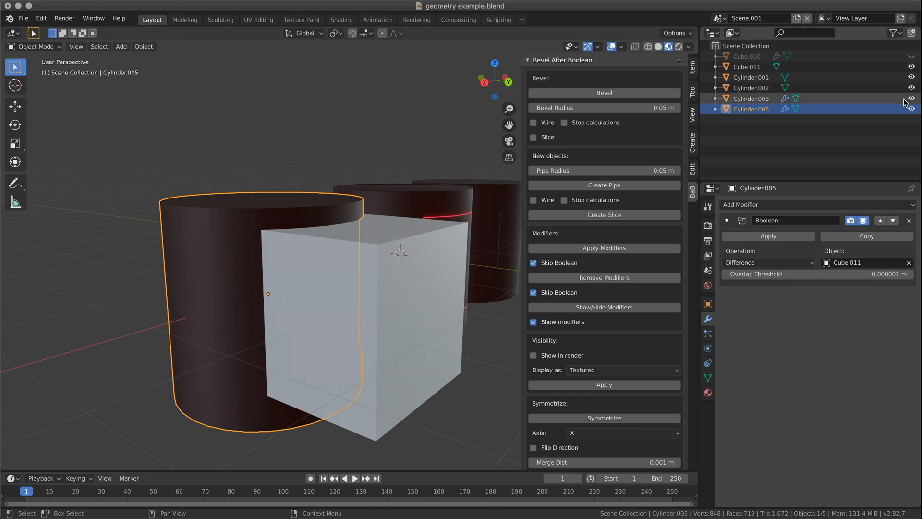
# - Hide the cutter cube and select the cut cylinder
pyautogui.click(359, 309)
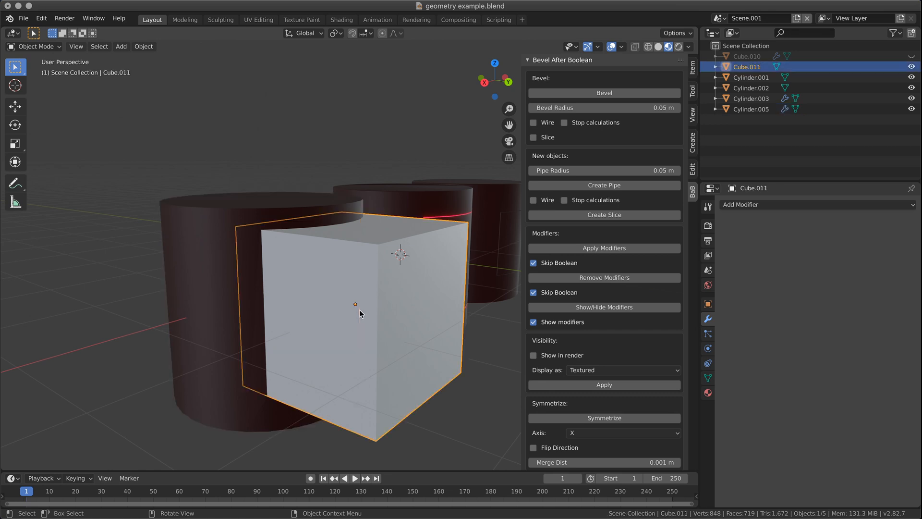
pyautogui.click(912, 67)
pyautogui.moveTo(354, 261); pyautogui.dragTo(301, 272, button='middle')
pyautogui.scroll(2, 248, 280)
pyautogui.scroll(5, 261, 260)
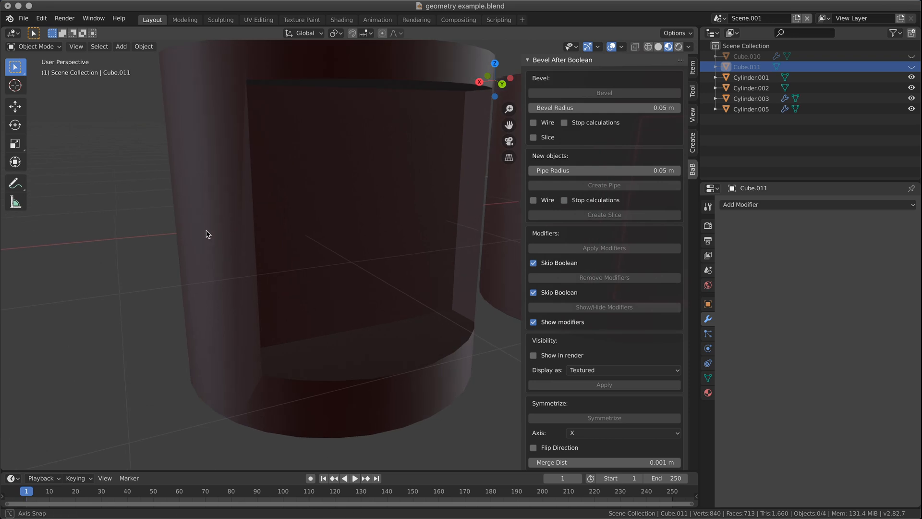
pyautogui.click(205, 239)
pyautogui.moveTo(204, 239); pyautogui.dragTo(247, 216, button='middle')
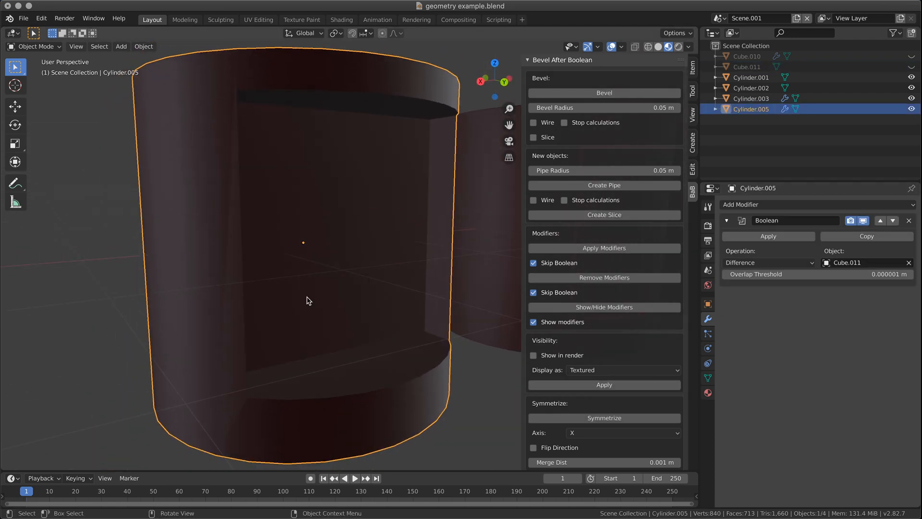
pyautogui.scroll(-1, 309, 300)
pyautogui.moveTo(309, 301); pyautogui.dragTo(341, 335, button='middle')
pyautogui.scroll(2, 356, 309)
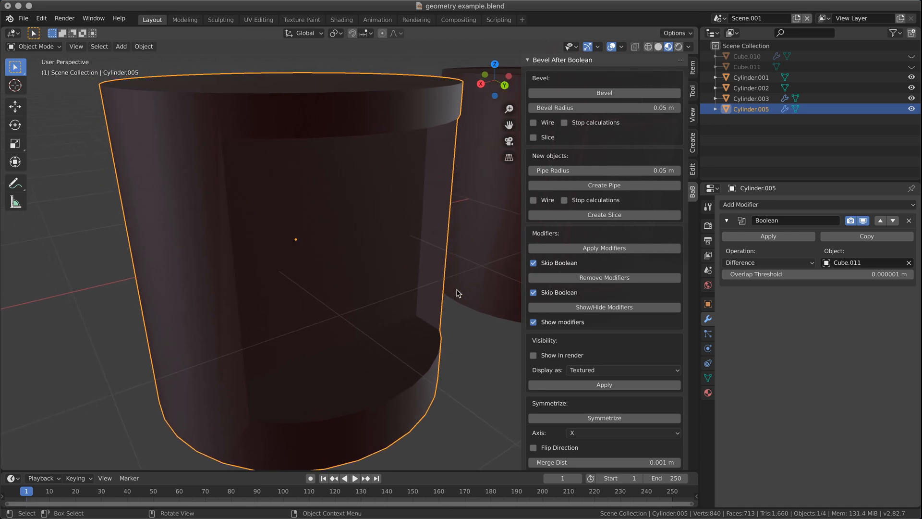
# - Try the Bevel After Boolean bevel with a 0.05 m radius on the cut cylinder and undo it
pyautogui.click(531, 61)
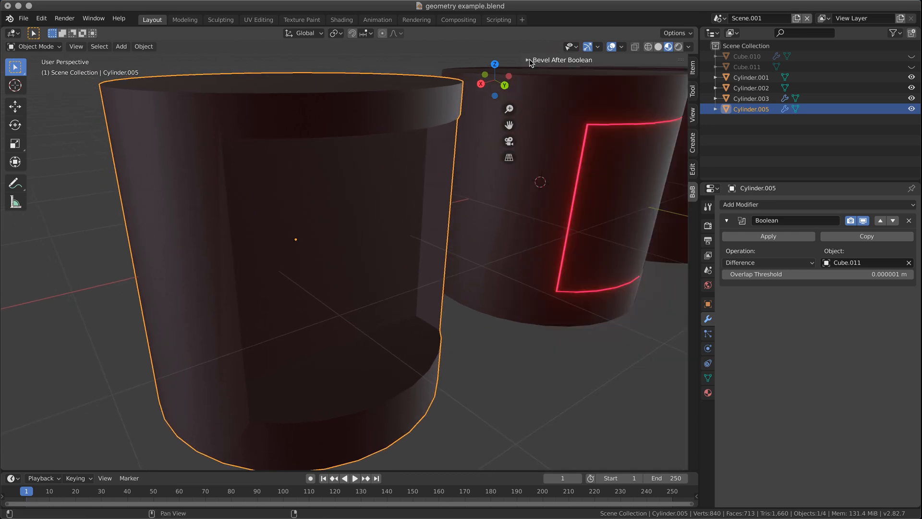
pyautogui.click(531, 61)
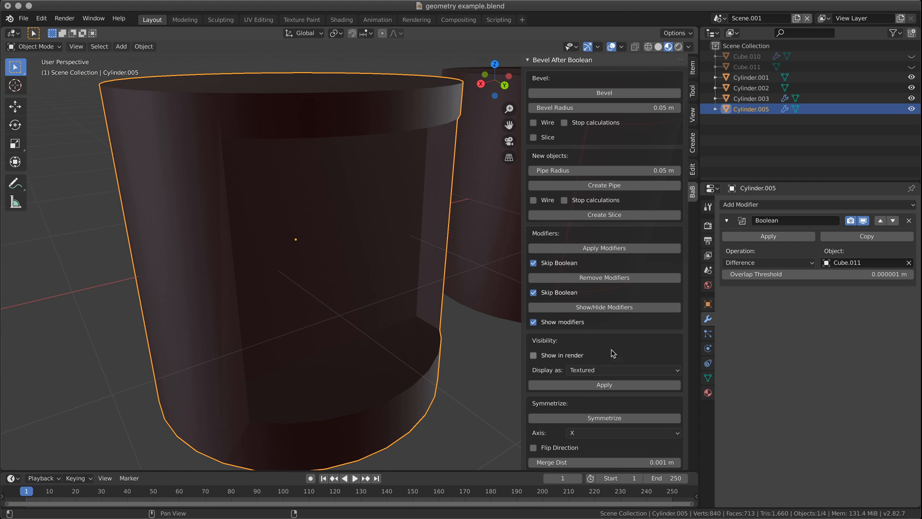
pyautogui.scroll(-1, 615, 351)
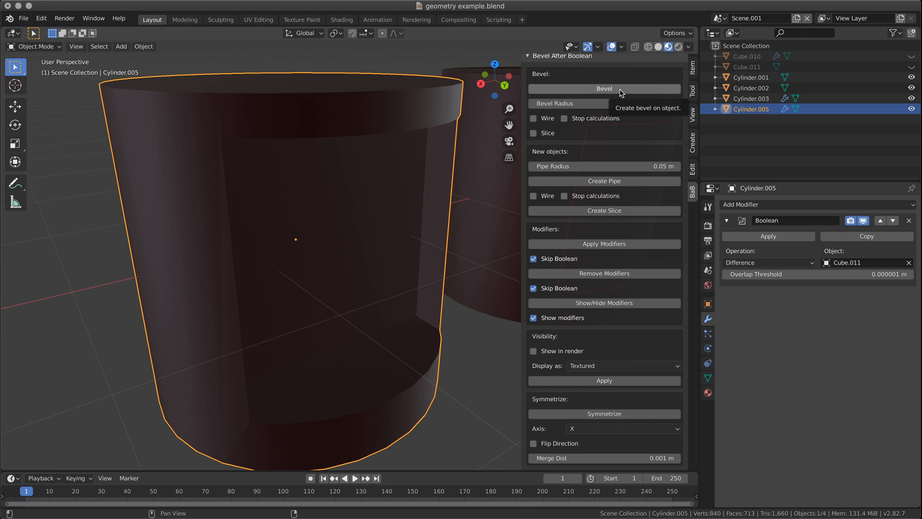
pyautogui.click(593, 92)
pyautogui.moveTo(413, 291); pyautogui.dragTo(373, 267, button='middle')
pyautogui.click(413, 267)
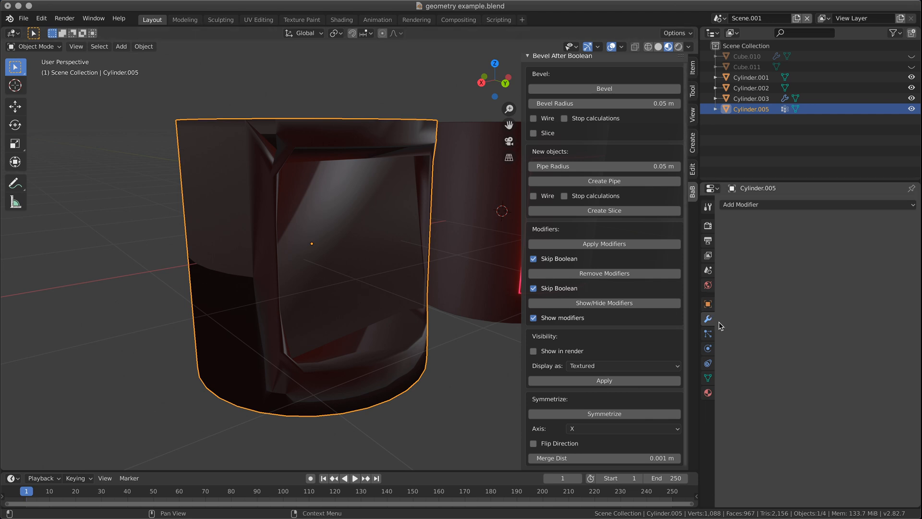
pyautogui.hotkey('ctrl', 'z')
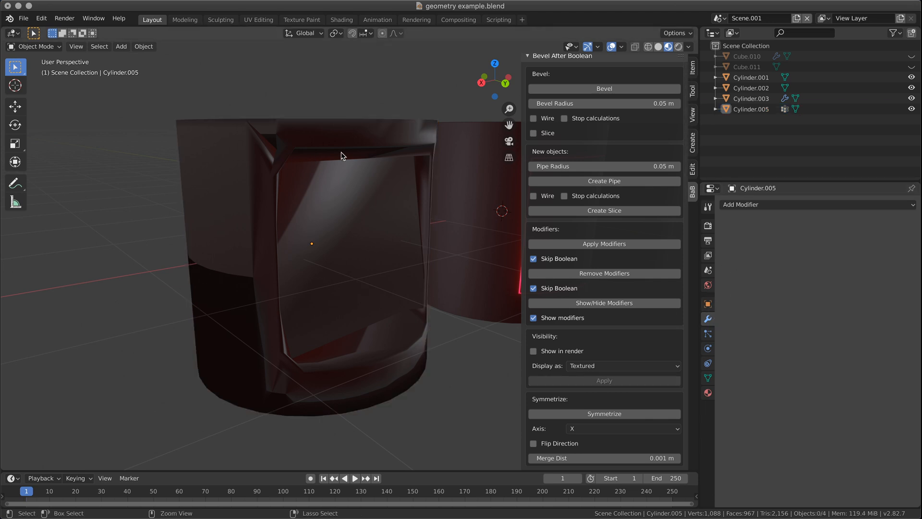
pyautogui.hotkey('ctrl', 'z')
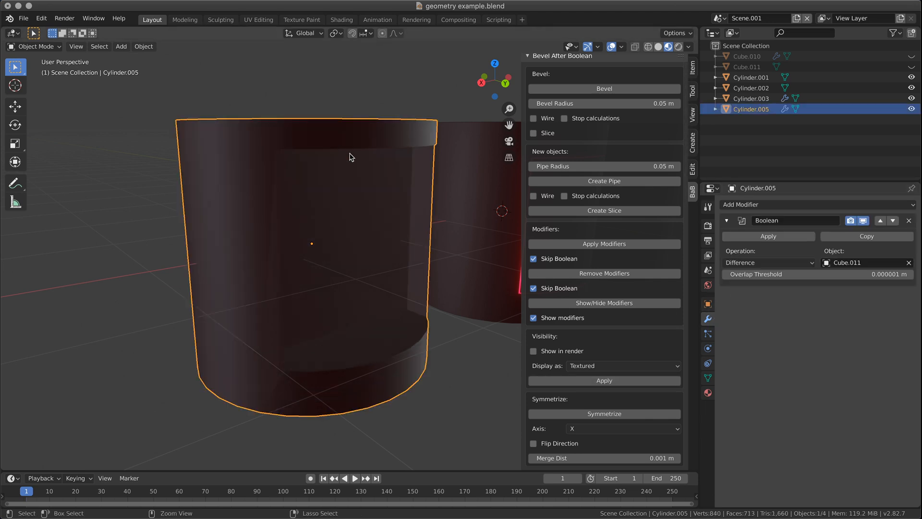
# - Display the cut cylinder's mesh data properties and set the cylinder to flat shading
pyautogui.click(708, 303)
pyautogui.click(707, 378)
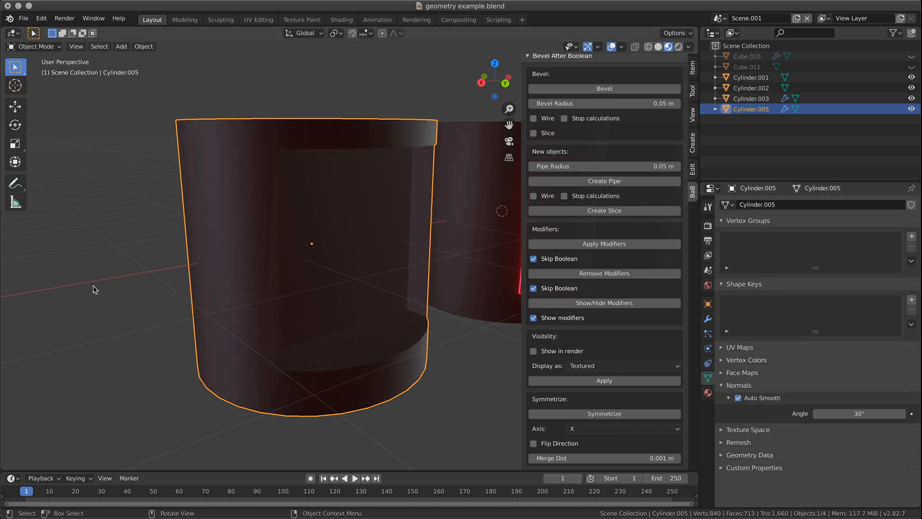
pyautogui.rightClick(290, 275)
pyautogui.click(295, 282)
pyautogui.moveTo(124, 233)
pyautogui.mouseDown(button='middle')
pyautogui.moveTo(128, 269)
pyautogui.moveTo(148, 288)
pyautogui.moveTo(345, 231)
pyautogui.mouseUp(button='middle')
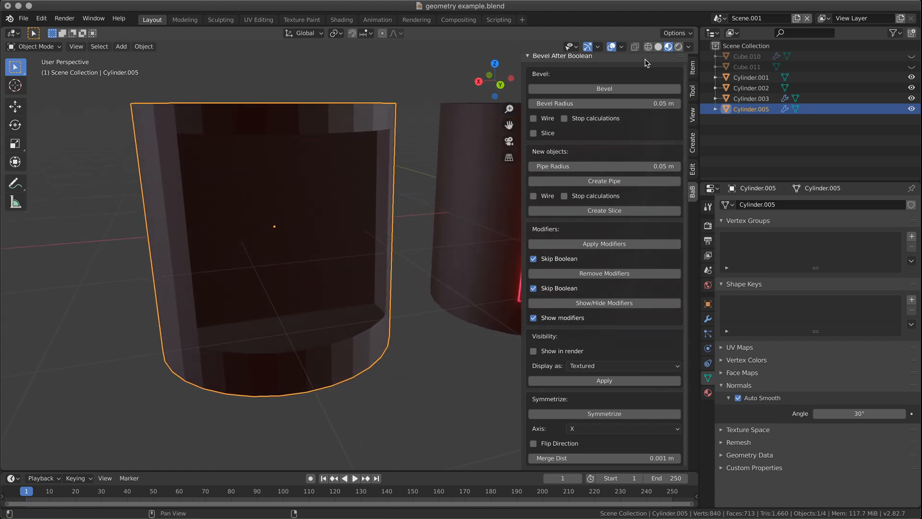
# - Change the viewport's material preview lighting to the forest HDRI environment
pyautogui.click(689, 48)
pyautogui.click(663, 135)
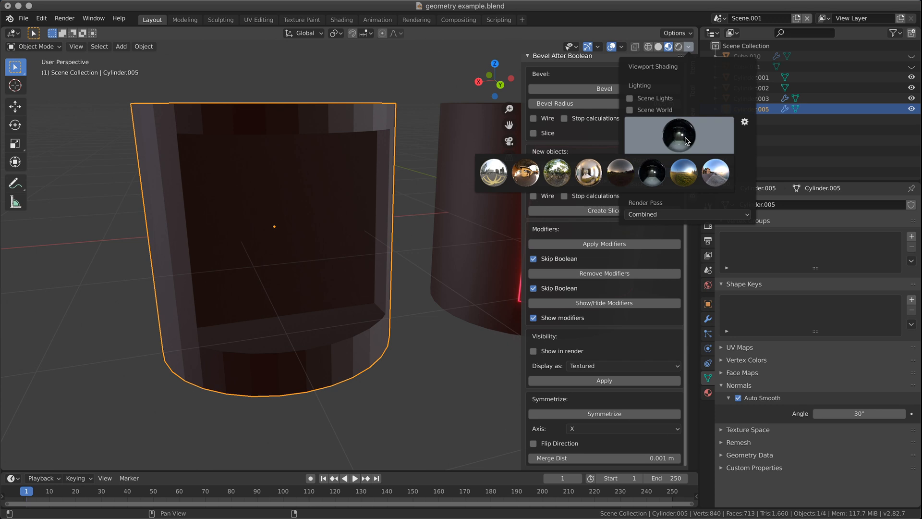
pyautogui.click(558, 164)
pyautogui.moveTo(380, 220); pyautogui.dragTo(355, 240, button='middle')
# - Apply the Bevel After Boolean bevel to the cut cylinder with a bevel radius of 0.01 m
pyautogui.click(644, 89)
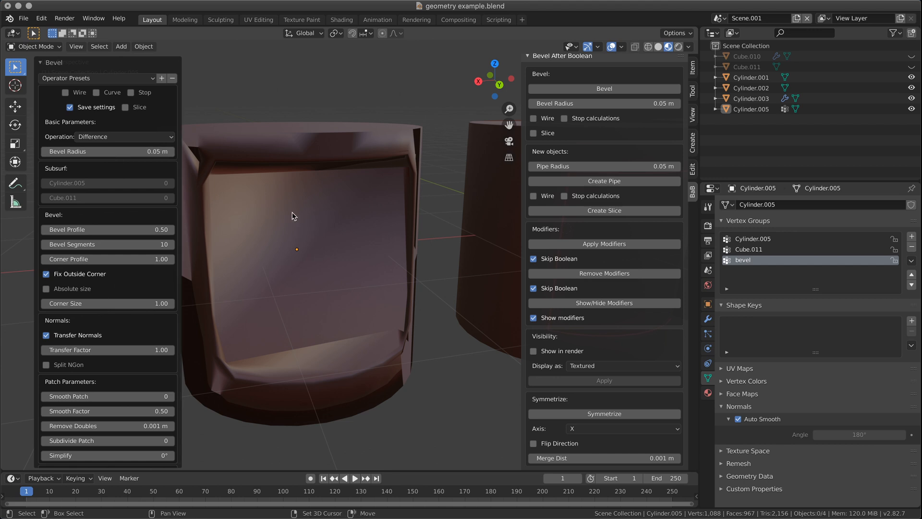
pyautogui.keyDown('shift'); pyautogui.moveTo(295, 214); pyautogui.dragTo(357, 207, button='middle'); pyautogui.keyUp('shift')
pyautogui.click(116, 153)
pyautogui.click(116, 153)
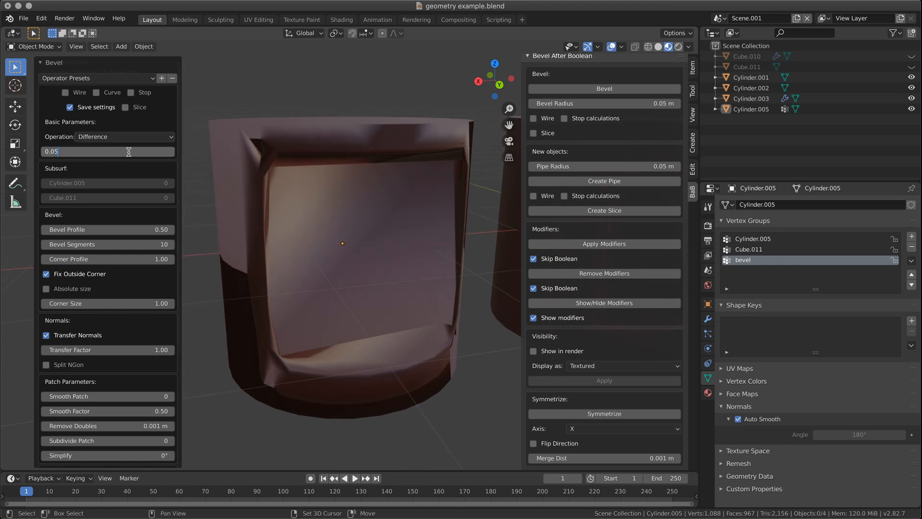
pyautogui.press('Return')
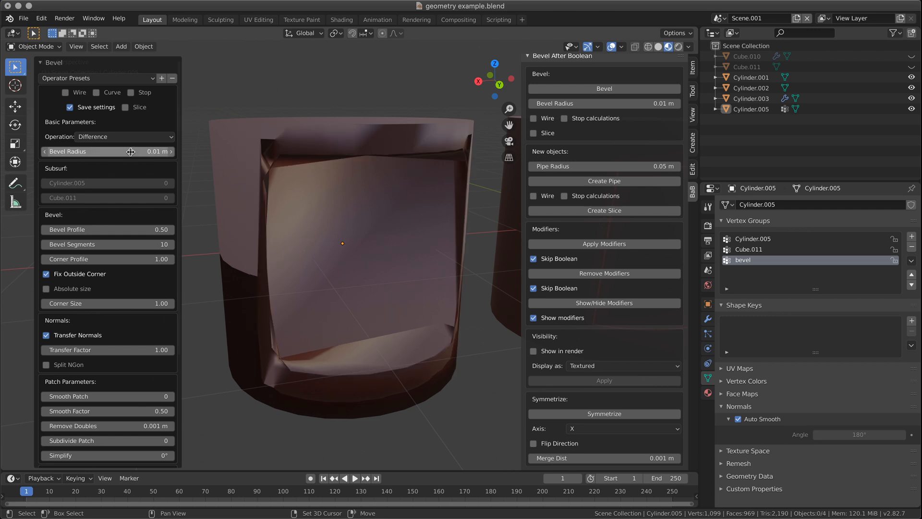
# - Try Bevel After Boolean bevel radii of 0.09 m and 0.00002 m on the cut cylinder, and toggle the Slice option on and off
pyautogui.moveTo(131, 152); pyautogui.dragTo(126, 152)
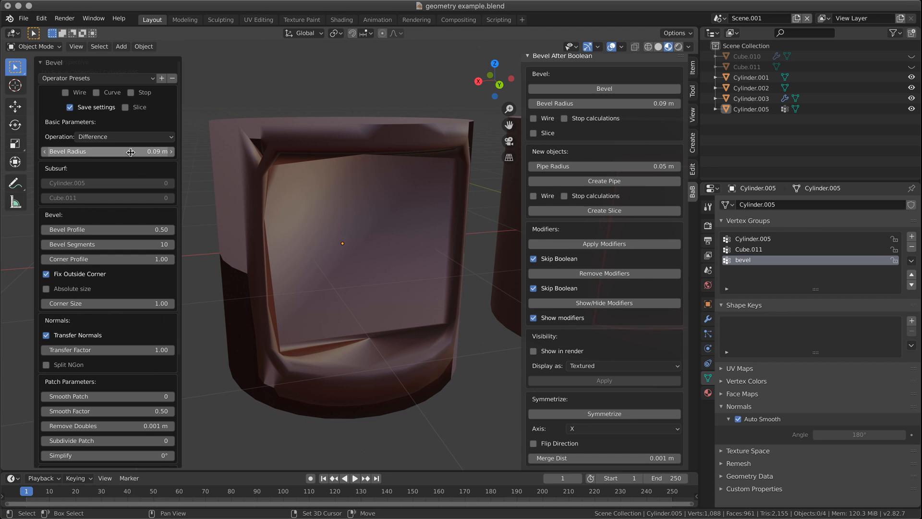
pyautogui.click(119, 139)
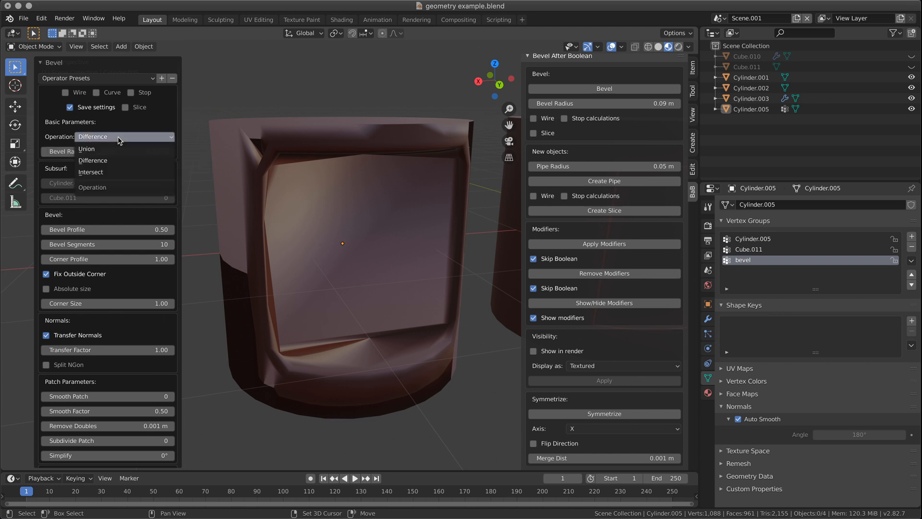
pyautogui.click(119, 139)
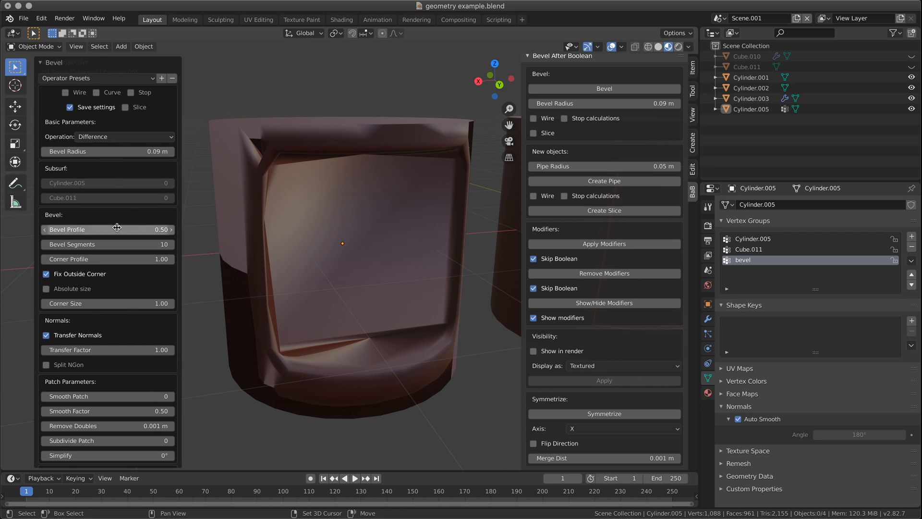
pyautogui.moveTo(107, 152); pyautogui.dragTo(84, 153)
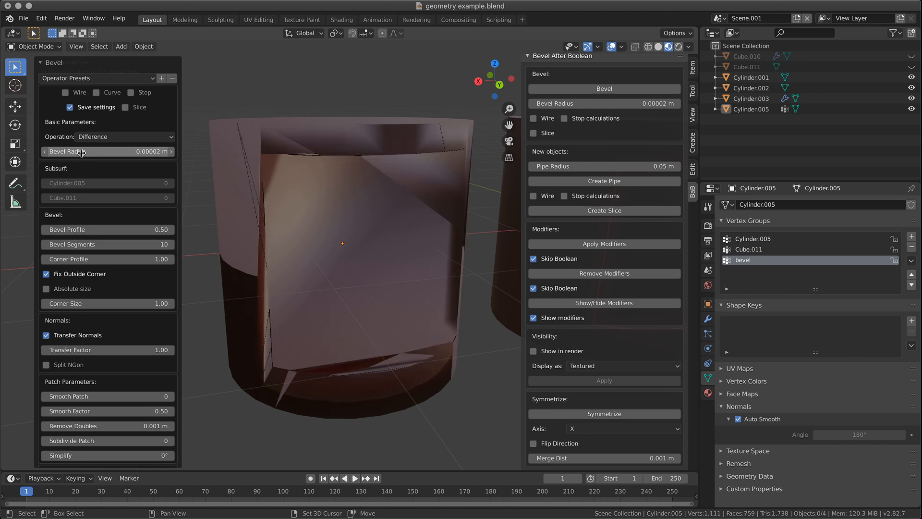
pyautogui.moveTo(362, 261); pyautogui.dragTo(403, 227, button='middle')
pyautogui.moveTo(403, 227); pyautogui.dragTo(403, 231, button='middle')
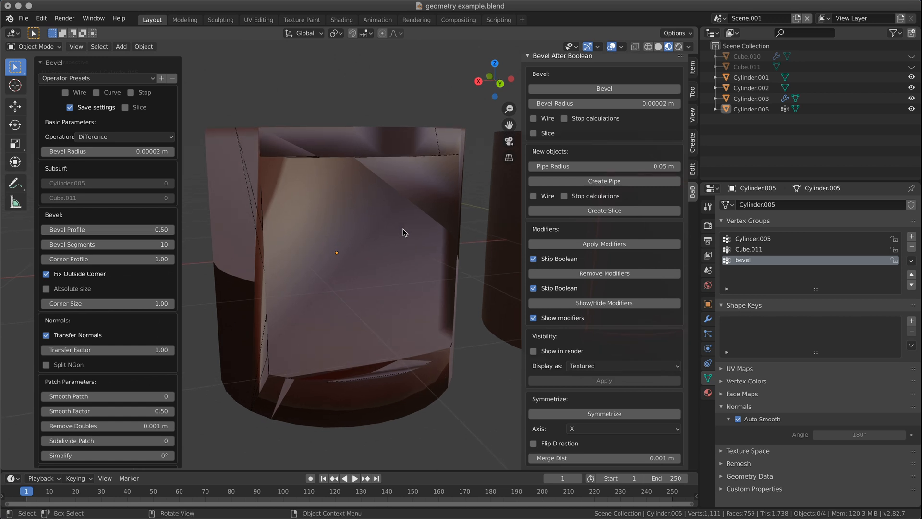
pyautogui.click(126, 108)
pyautogui.click(126, 108)
# - Unhide the cutter cube Cube.011 and select it in the viewport
pyautogui.click(740, 72)
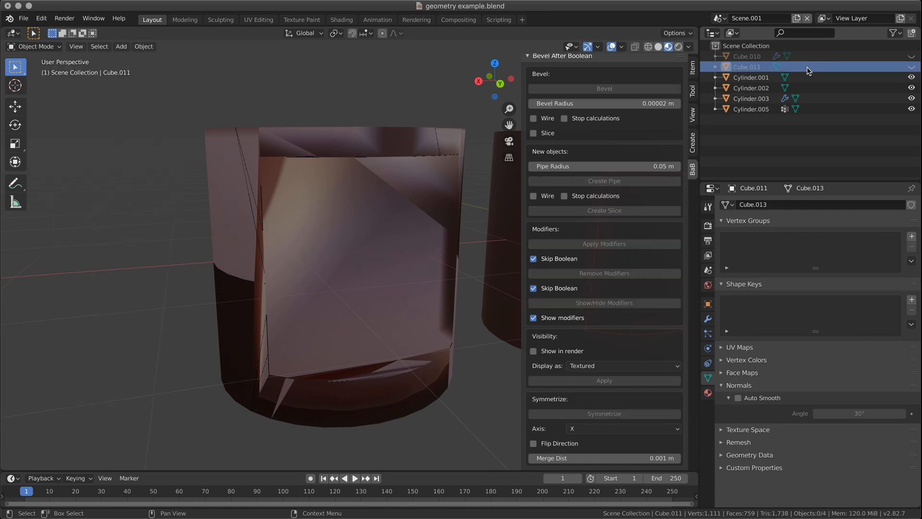
pyautogui.click(912, 66)
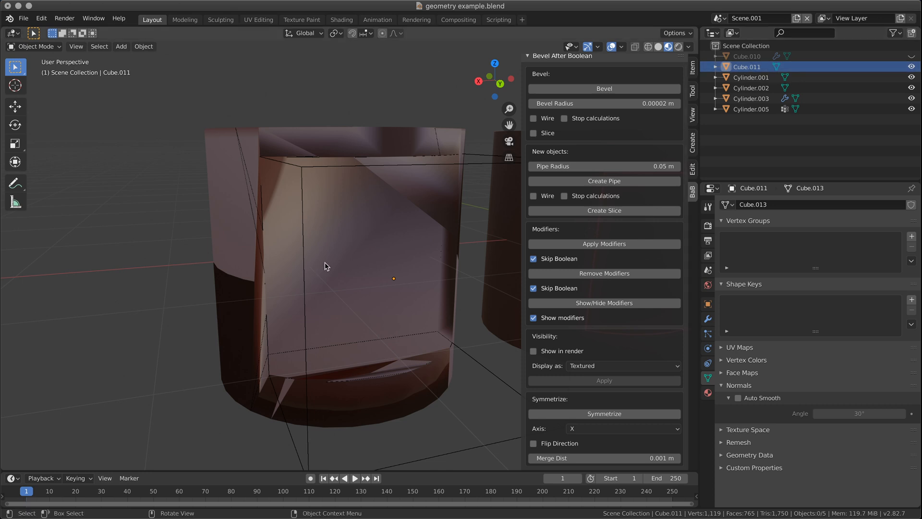
pyautogui.moveTo(325, 277); pyautogui.dragTo(433, 217, button='middle')
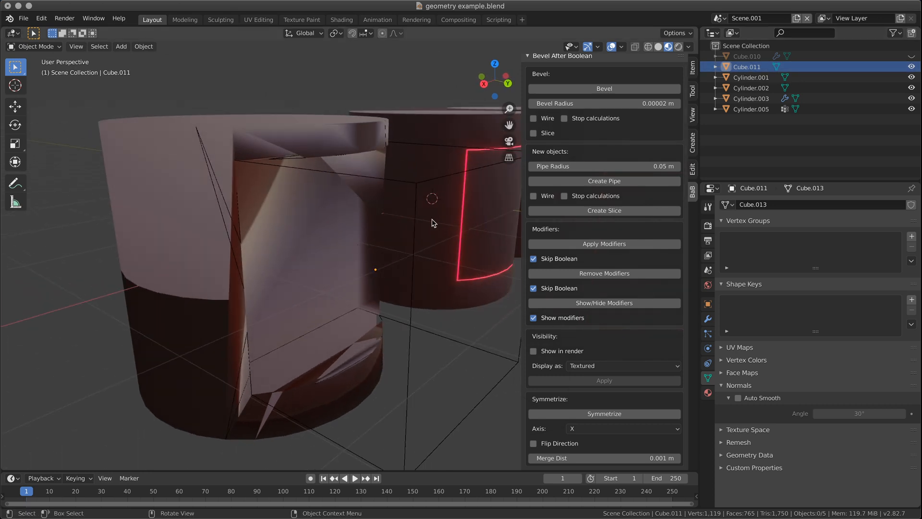
pyautogui.click(439, 186)
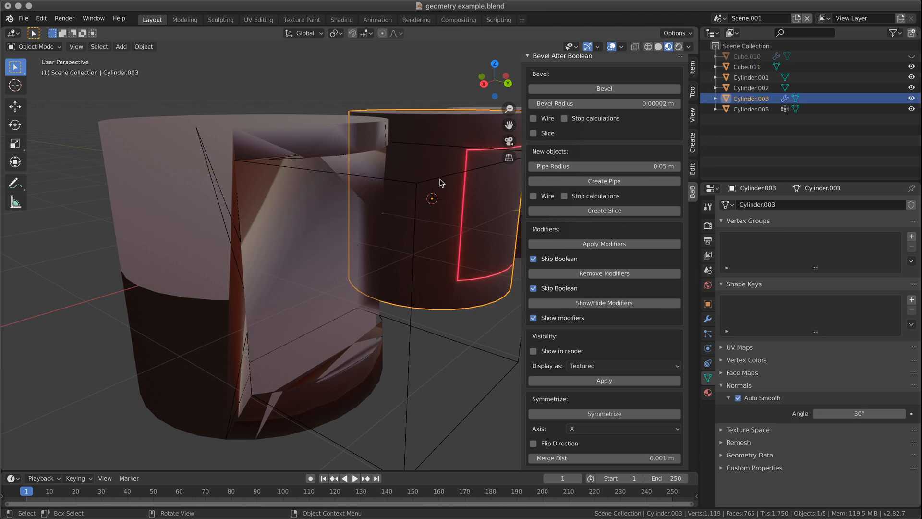
pyautogui.click(351, 175)
pyautogui.click(351, 176)
pyautogui.moveTo(352, 176); pyautogui.dragTo(387, 190, button='middle')
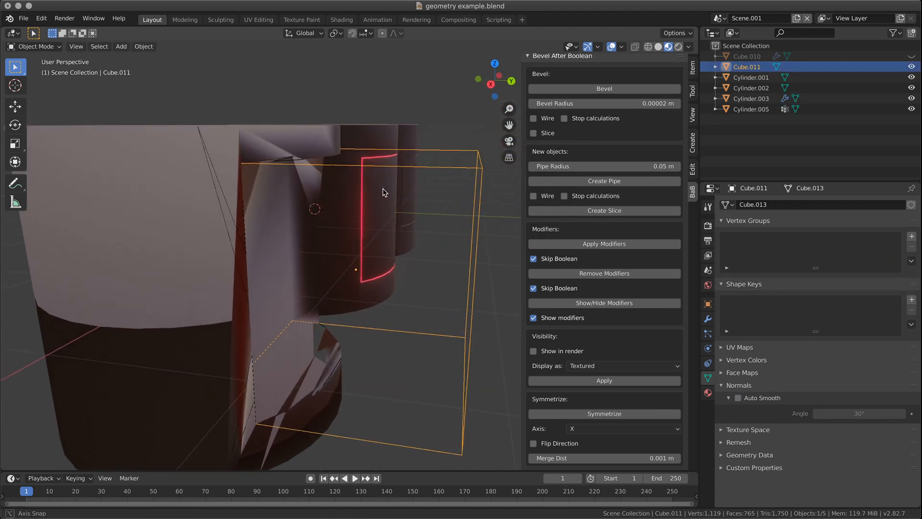
# - Subdivide the whole mesh of Cube.011 with 4 cuts and return to Object Mode
pyautogui.press('Tab')
pyautogui.rightClick(388, 193)
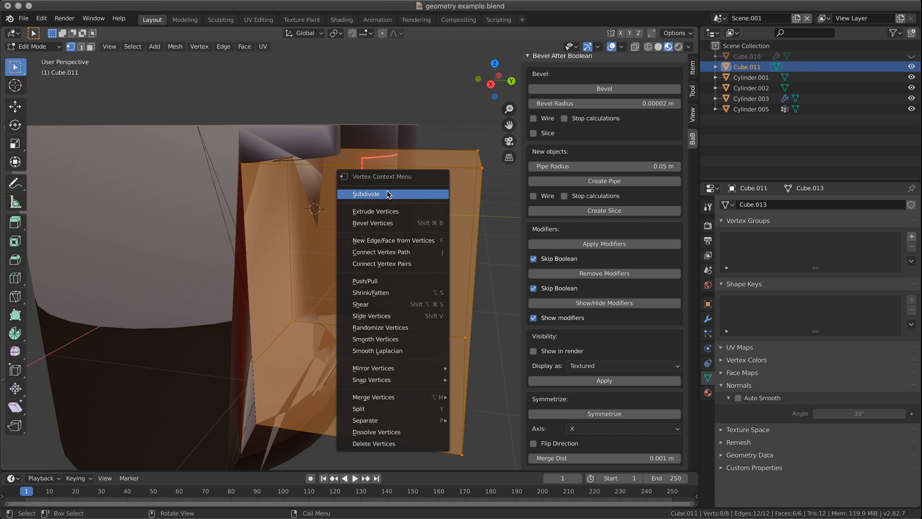
pyautogui.click(389, 193)
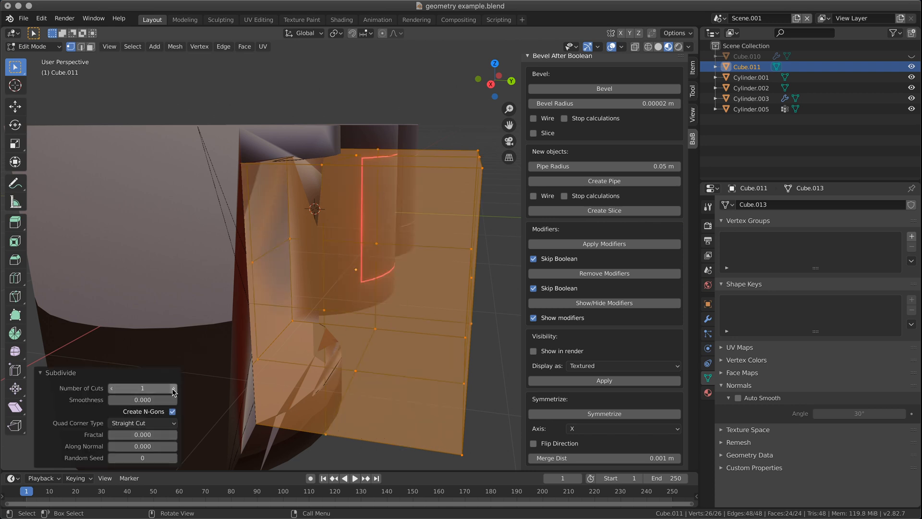
pyautogui.click(174, 388)
pyautogui.click(174, 388)
pyautogui.click(174, 388)
pyautogui.press('Tab')
pyautogui.moveTo(257, 346); pyautogui.dragTo(388, 278, button='middle')
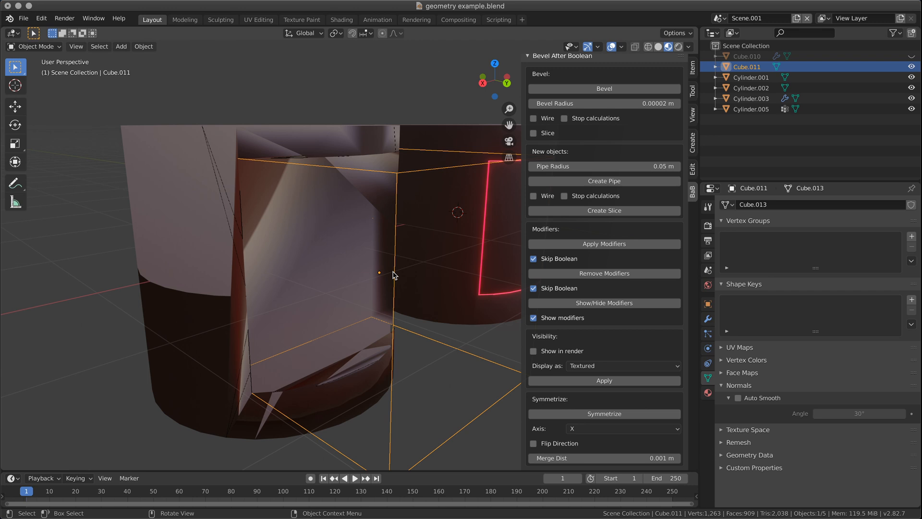
pyautogui.moveTo(382, 267); pyautogui.dragTo(255, 274, button='middle')
pyautogui.scroll(-2, 353, 283)
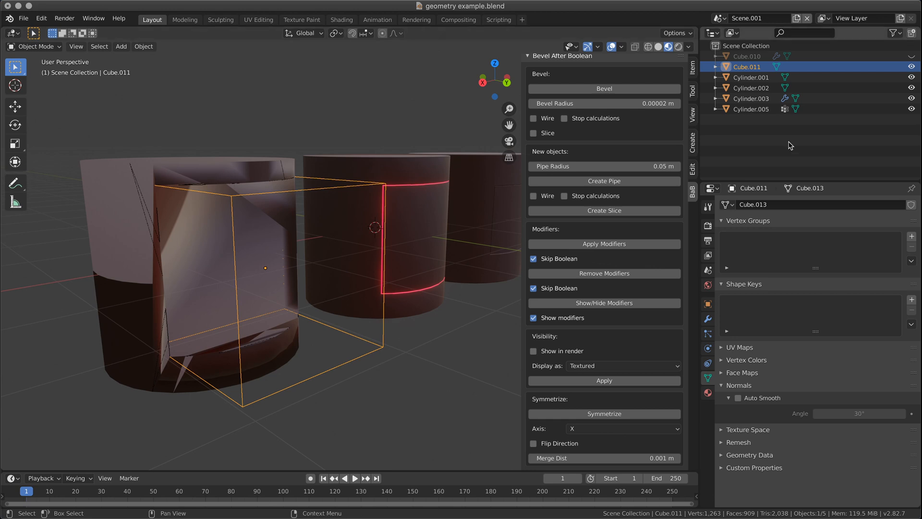
# - Display the modifier properties of Cube.011, undo its subdivision and return to Object Mode
pyautogui.click(708, 318)
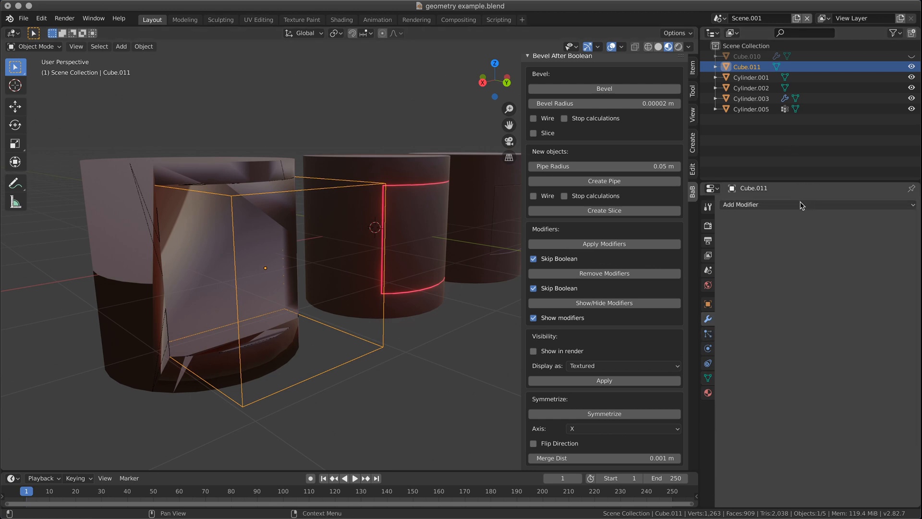
pyautogui.press('Tab')
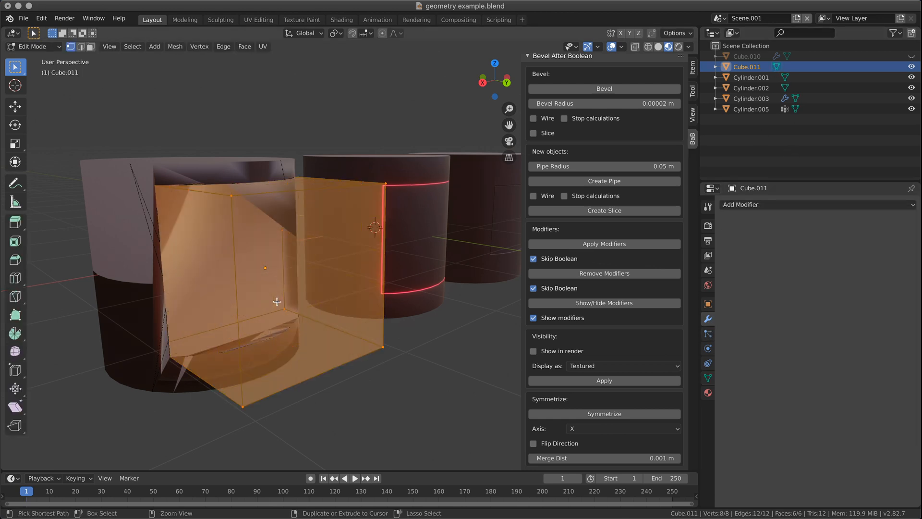
pyautogui.press('Tab')
# - Try a Bevel modifier on the wireframe Cube.011, undo it and return to Object Mode
pyautogui.click(813, 205)
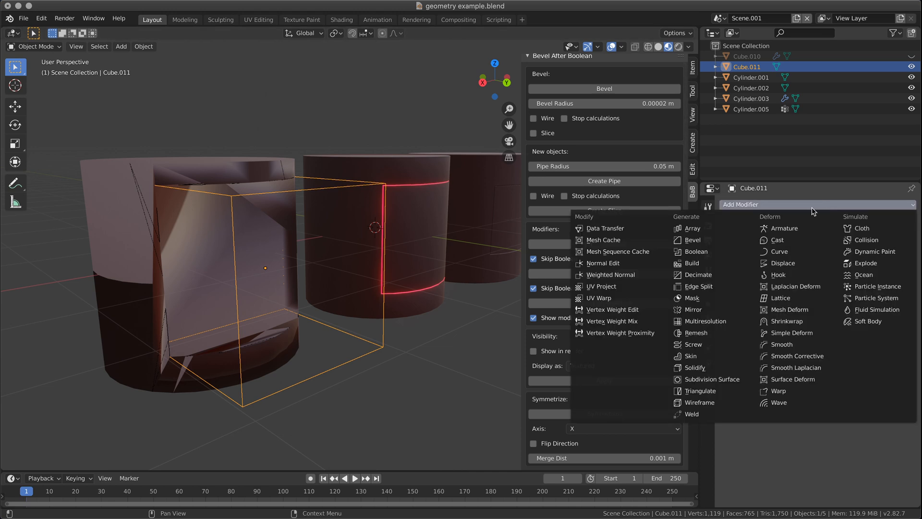
pyautogui.click(706, 240)
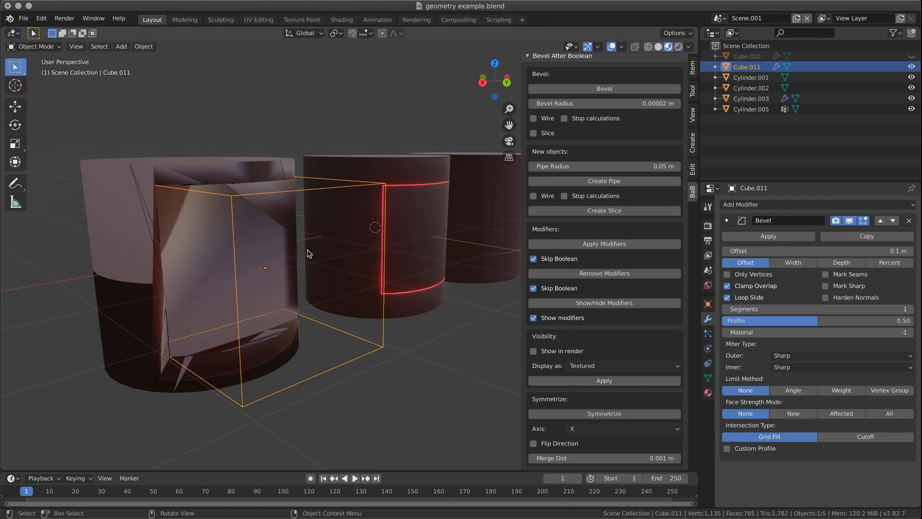
pyautogui.moveTo(292, 254); pyautogui.dragTo(331, 253, button='middle')
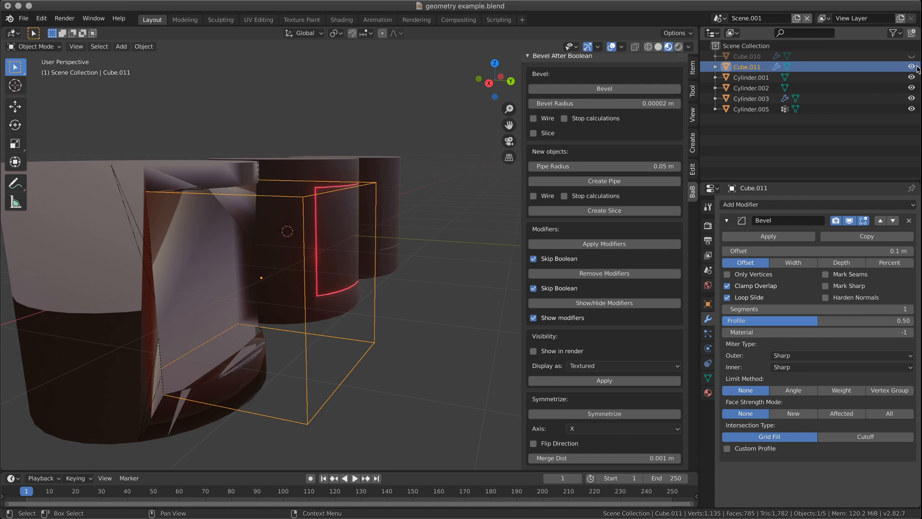
pyautogui.moveTo(273, 235); pyautogui.dragTo(252, 243, button='middle')
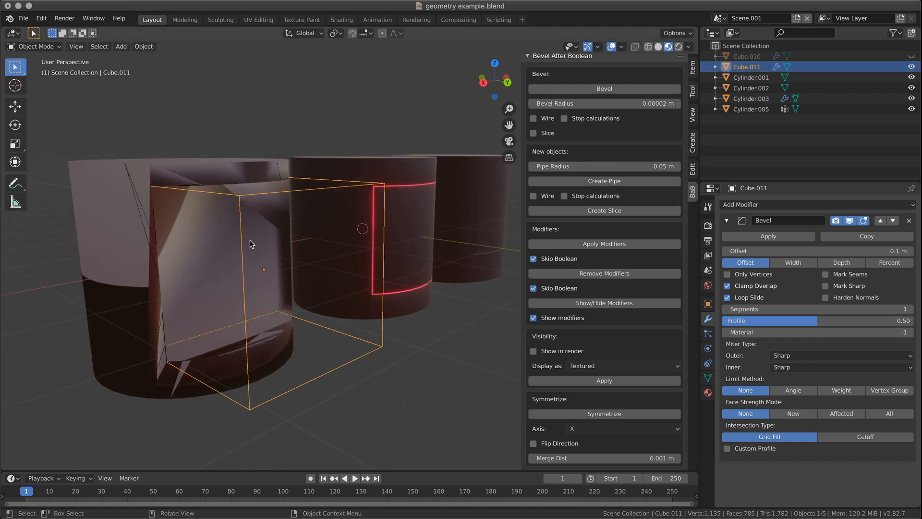
pyautogui.hotkey('ctrl', 'z')
pyautogui.hotkey('ctrl', 'z')
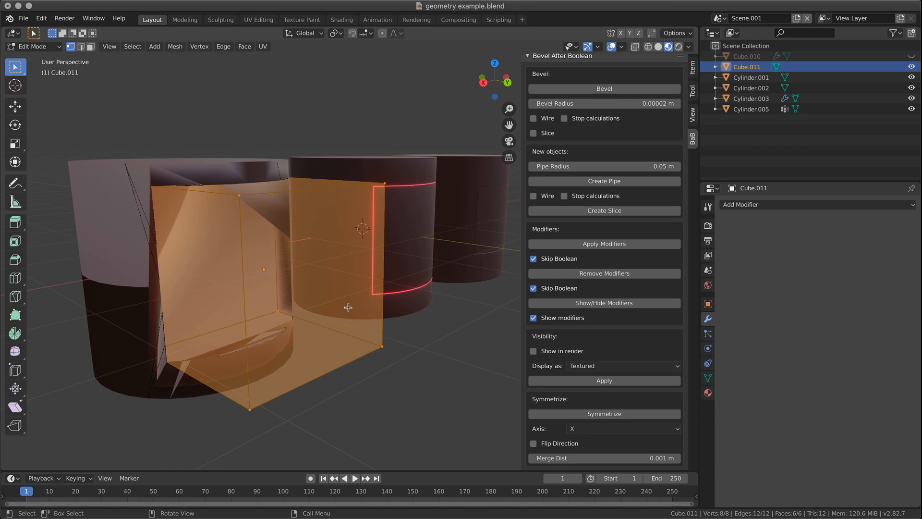
pyautogui.press('Tab')
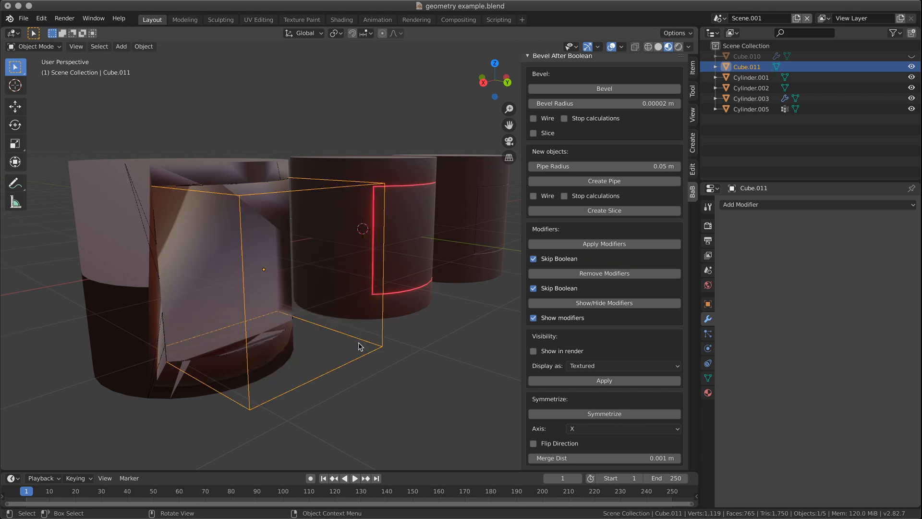
# - Try deleting Cube.011, and undo back to Cylinder.005's live Boolean modifier from before the Bevel After Boolean bevel
pyautogui.press('x')
pyautogui.click(354, 372)
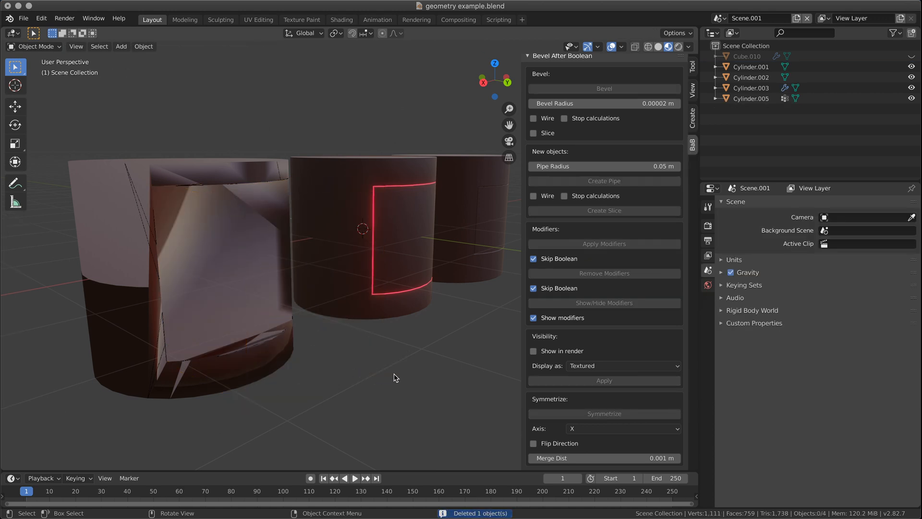
pyautogui.hotkey('ctrl', 'z')
pyautogui.hotkey('ctrl', 'z')
pyautogui.hotkey('ctrl', 'z')
pyautogui.hotkey('ctrl', 'z')
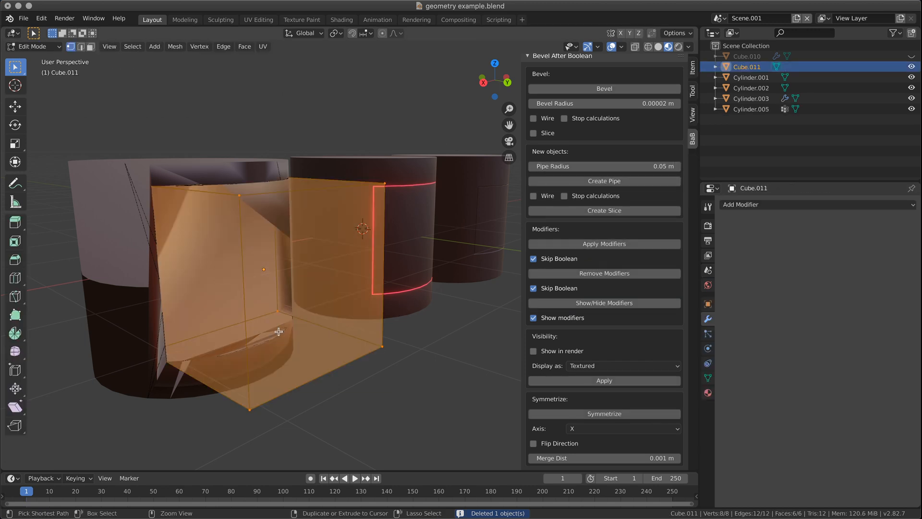
pyautogui.hotkey('ctrl', 'z')
pyautogui.hotkey('ctrl', 'z')
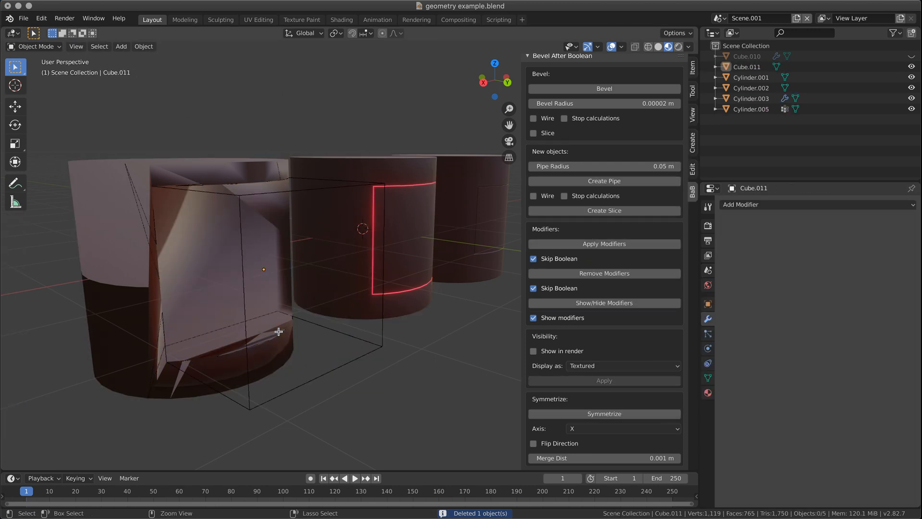
pyautogui.hotkey('ctrl', 'z')
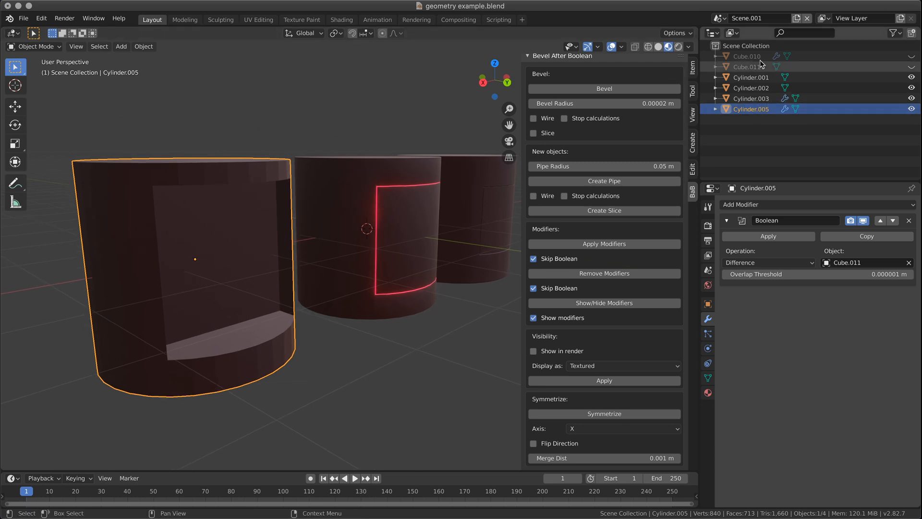
# - Unhide Cube.011 and add a Bevel modifier to it
pyautogui.click(747, 67)
pyautogui.click(911, 66)
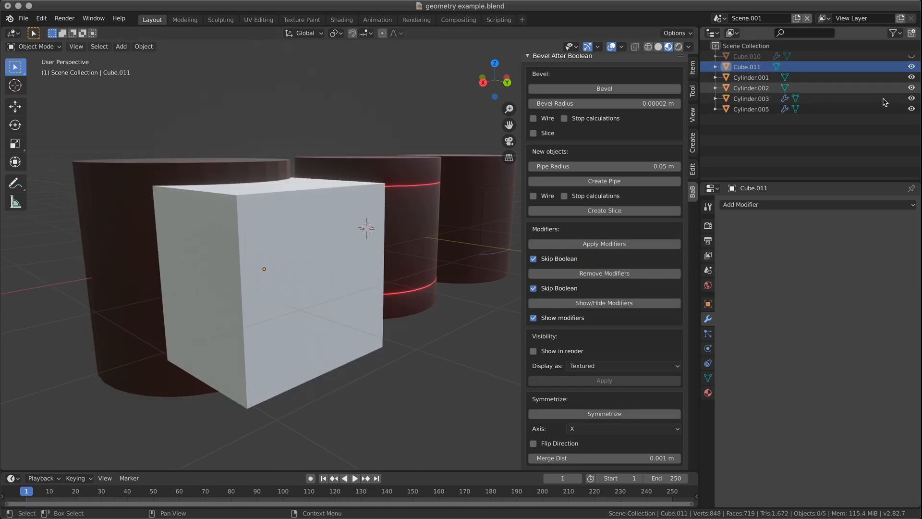
pyautogui.click(802, 207)
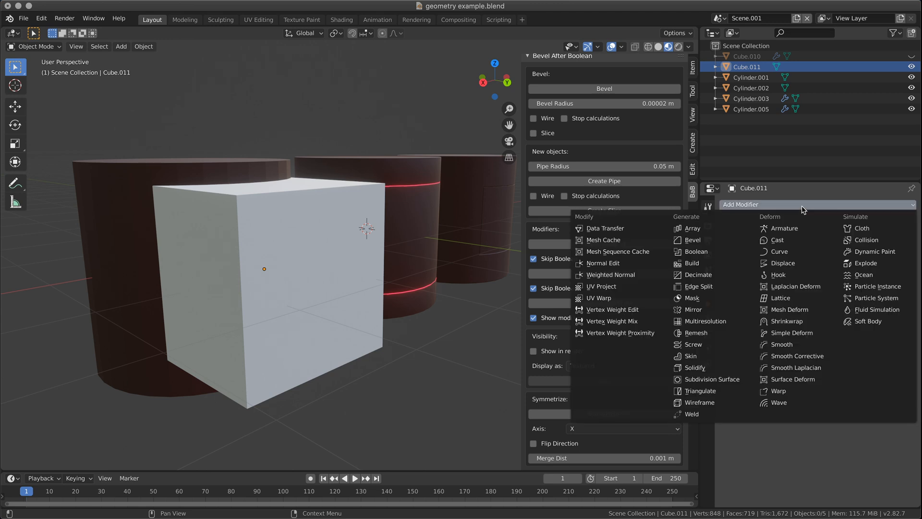
pyautogui.click(733, 239)
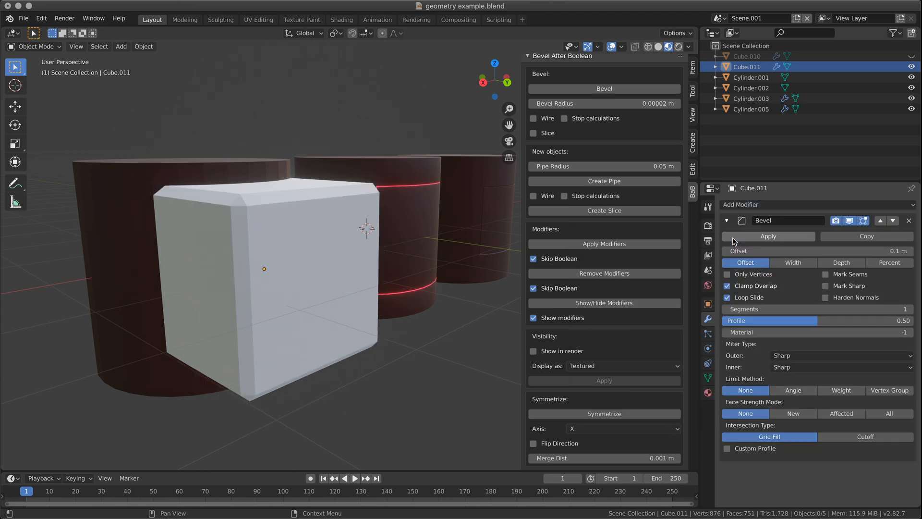
# - Select Cylinder.005 and hide Cube.011 to inspect the beveled Boolean cut
pyautogui.click(136, 201)
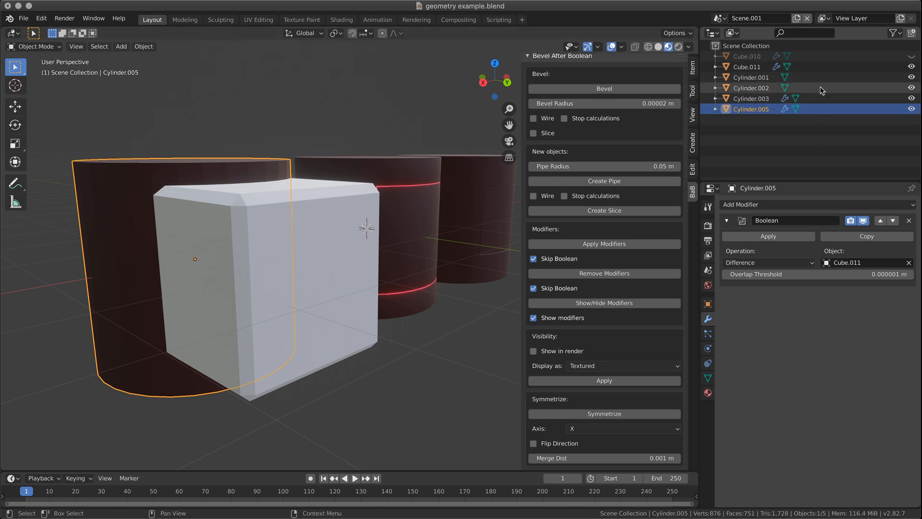
pyautogui.click(910, 68)
pyautogui.moveTo(141, 216); pyautogui.dragTo(210, 247, button='middle')
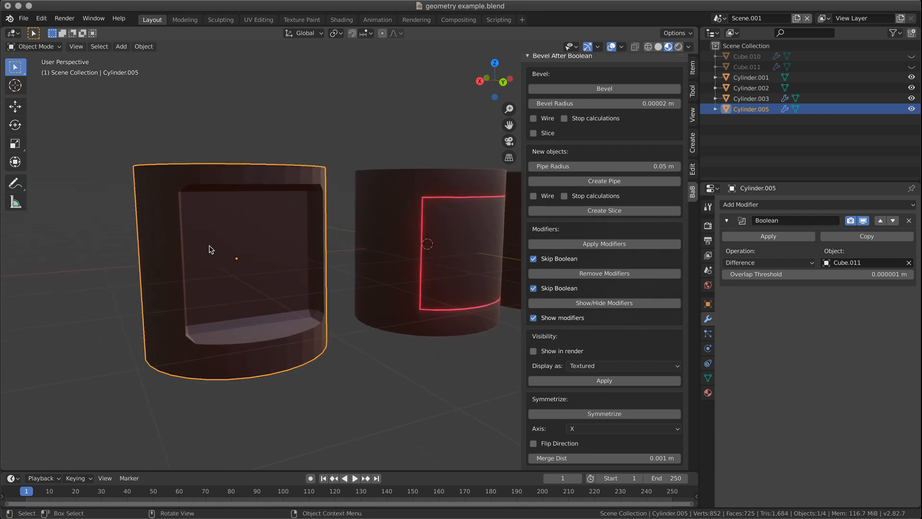
pyautogui.moveTo(266, 247); pyautogui.dragTo(335, 297, button='middle')
pyautogui.scroll(2, 334, 297)
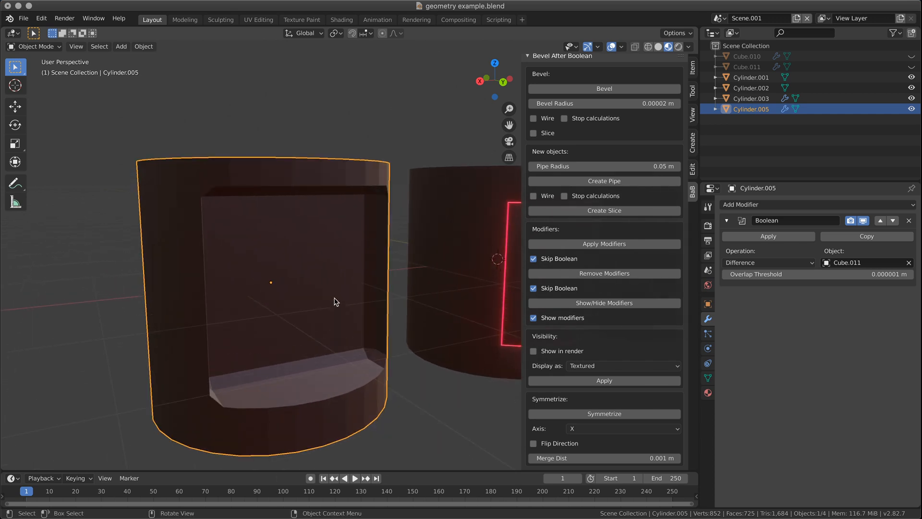
# - Set the Bevel modifier of the hidden Cube.011 to 4 segments with the Angle limit method
pyautogui.click(811, 68)
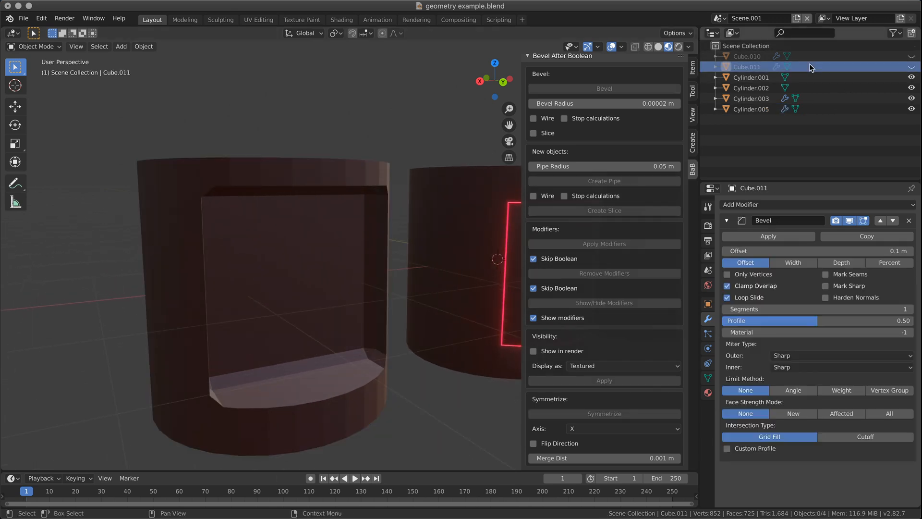
pyautogui.click(909, 308)
pyautogui.click(909, 309)
pyautogui.click(909, 309)
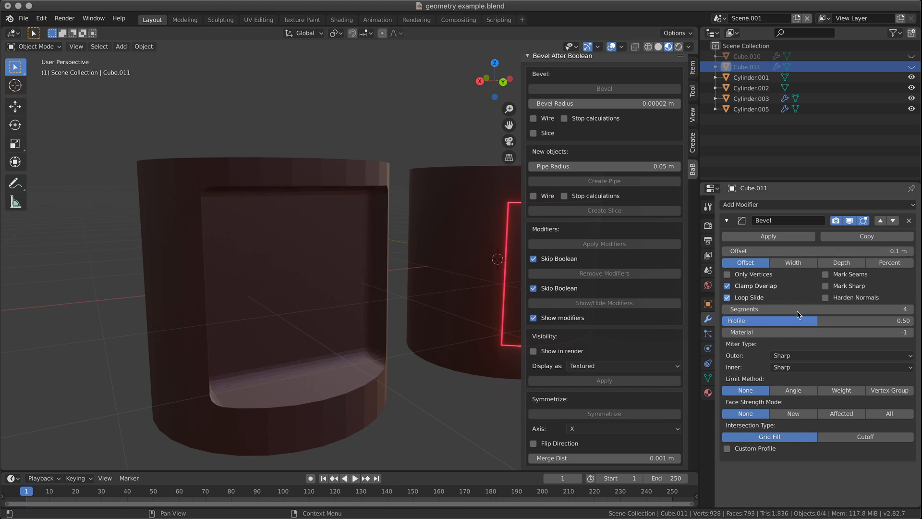
pyautogui.click(797, 390)
pyautogui.moveTo(195, 255)
pyautogui.mouseDown(button='middle')
pyautogui.moveTo(215, 232)
pyautogui.moveTo(191, 243)
pyautogui.mouseUp(button='middle')
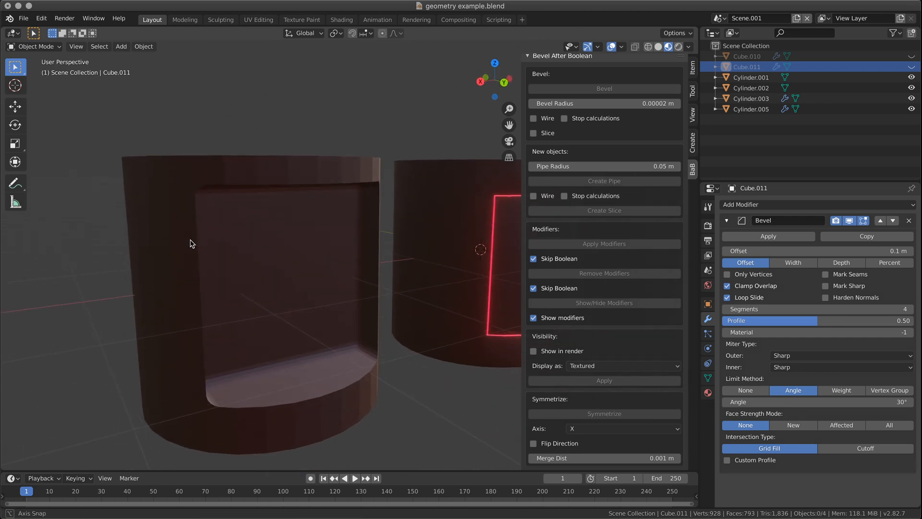
# - Bevel the Boolean cut on Cylinder.005 with the Bevel After Boolean add-on
pyautogui.click(265, 260)
pyautogui.click(603, 88)
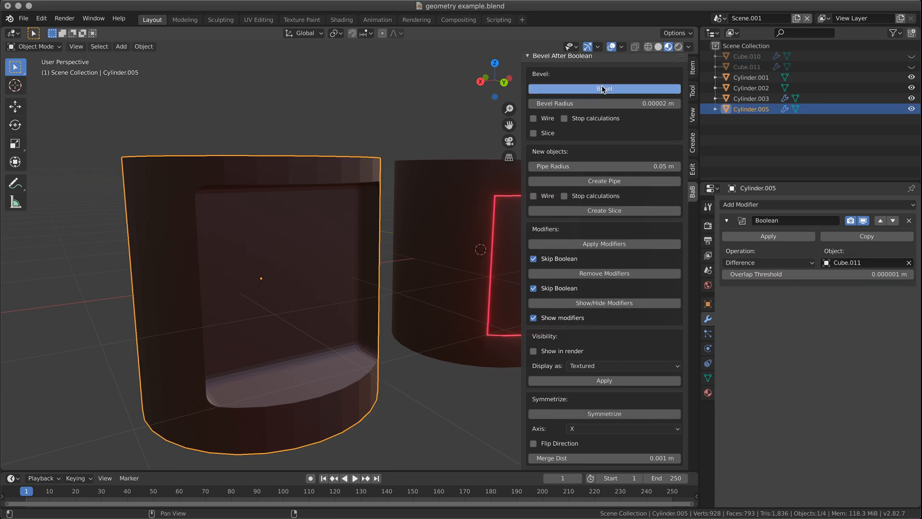
pyautogui.moveTo(338, 309); pyautogui.dragTo(316, 298, button='middle')
pyautogui.scroll(-1, 328, 293)
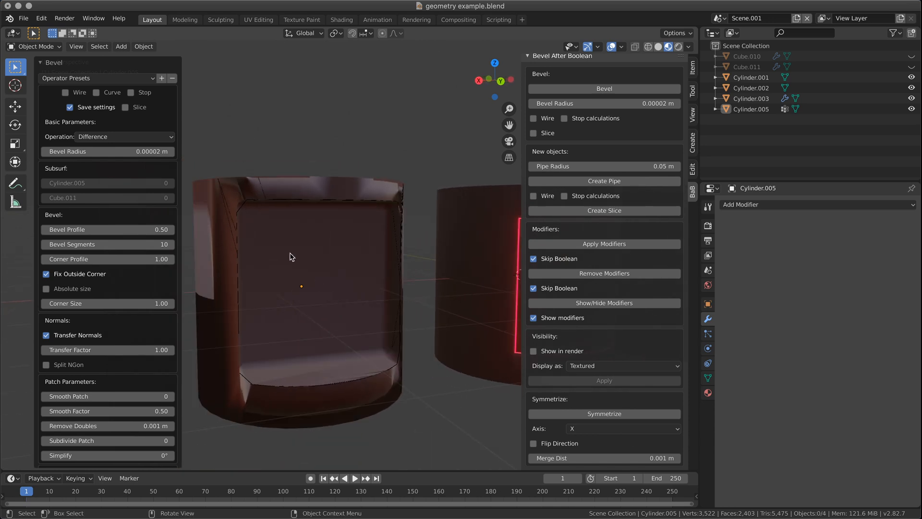
# - Set the Bevel Radius of Cylinder.005's Bevel After Boolean bevel to 0.2 m
pyautogui.click(139, 151)
pyautogui.write('0.5')
pyautogui.press('Return')
pyautogui.moveTo(153, 152); pyautogui.dragTo(143, 153)
pyautogui.moveTo(293, 201); pyautogui.dragTo(431, 260, button='middle')
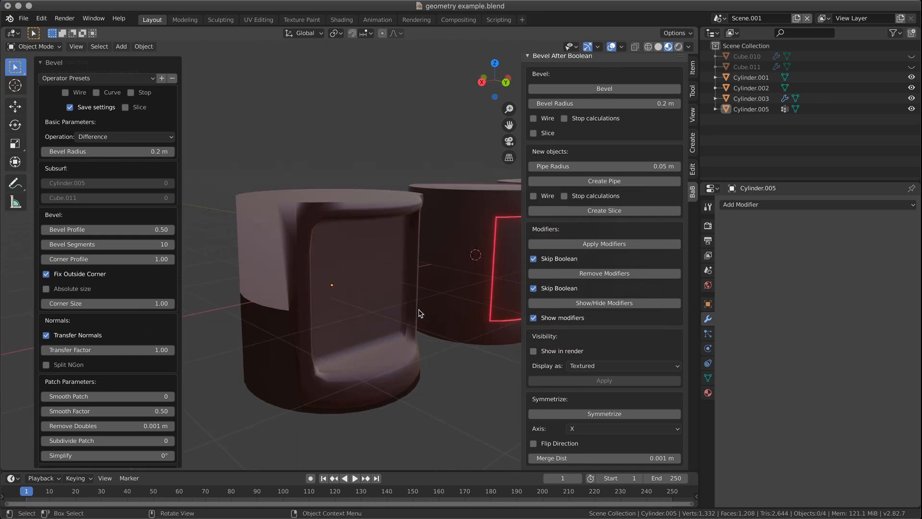
pyautogui.moveTo(414, 345); pyautogui.dragTo(370, 349, button='middle')
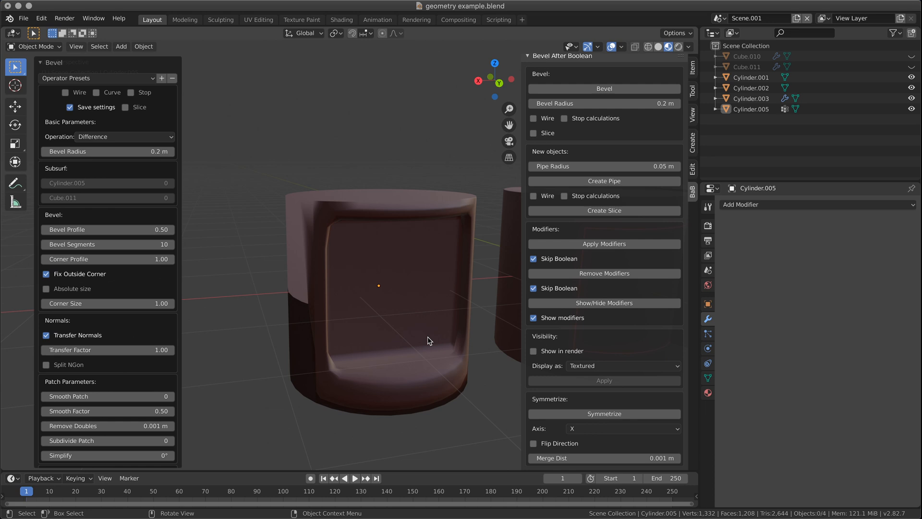
pyautogui.keyDown('shift'); pyautogui.moveTo(446, 323); pyautogui.dragTo(387, 328, button='middle'); pyautogui.keyUp('shift')
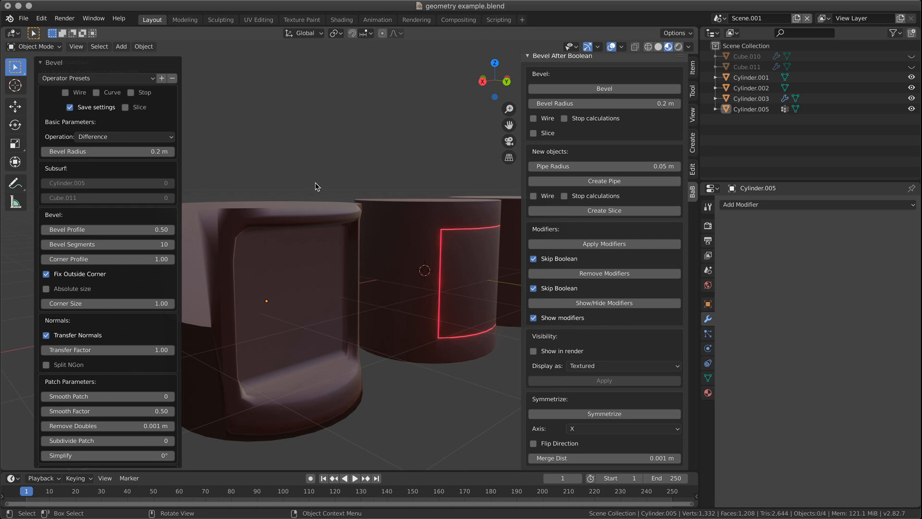
pyautogui.scroll(-1, 316, 186)
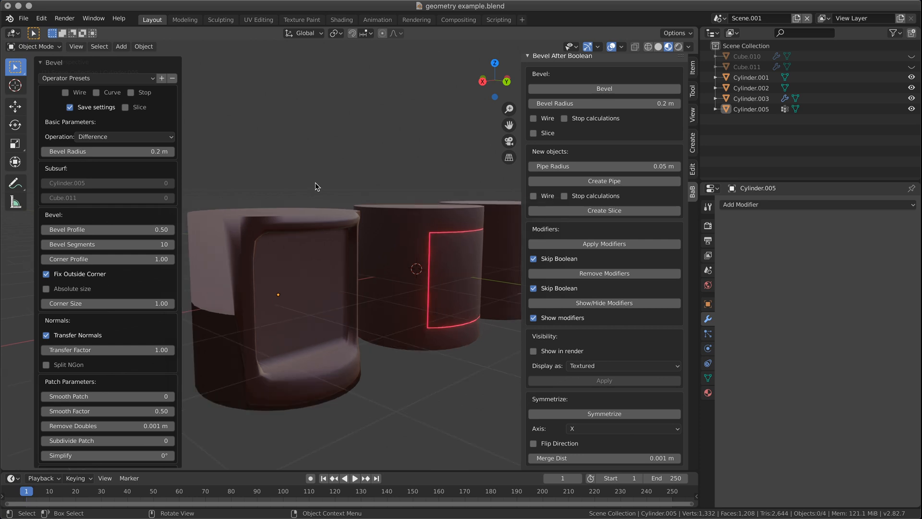
# - Undo the Bevel After Boolean bevel on Cylinder.005, back to its live Boolean modifier
pyautogui.moveTo(315, 278); pyautogui.dragTo(305, 274, button='middle')
pyautogui.click(305, 274)
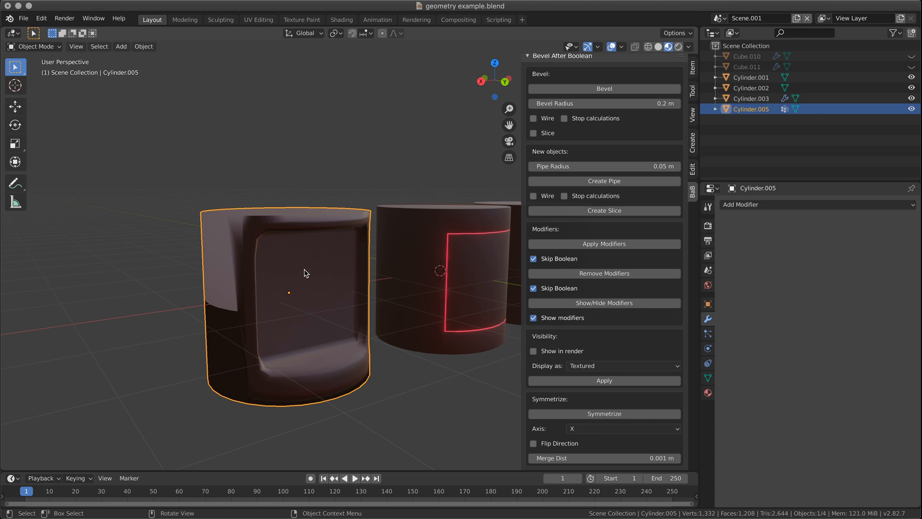
pyautogui.moveTo(301, 288); pyautogui.dragTo(329, 304, button='middle')
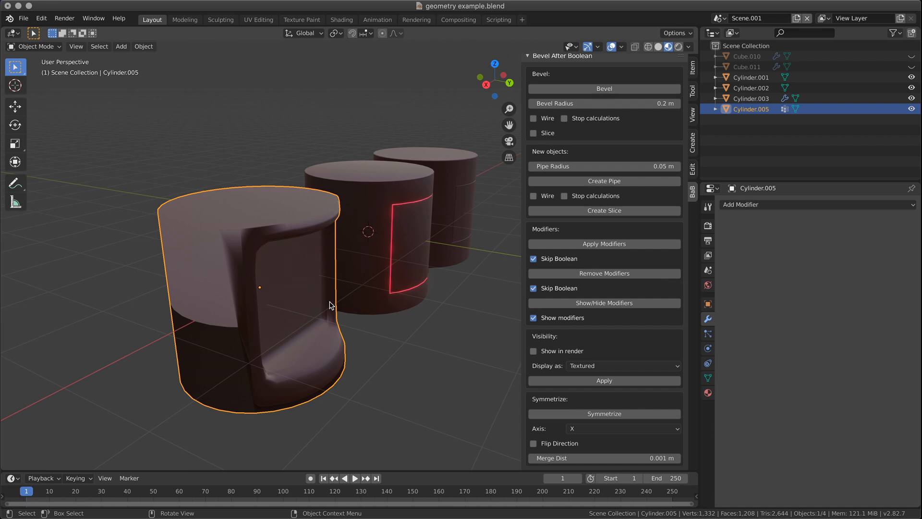
pyautogui.hotkey('ctrl', 'z')
pyautogui.hotkey('ctrl', 'z')
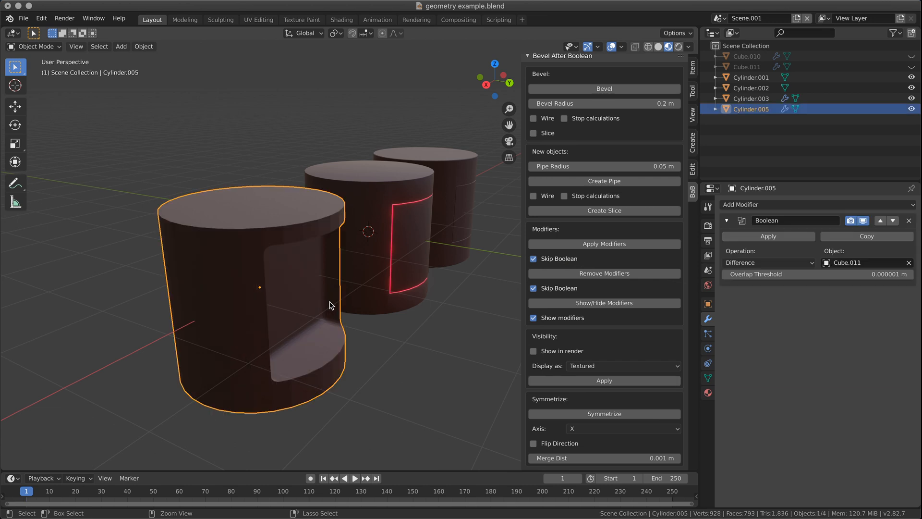
# - Bevel Cylinder.005's Boolean cut again with Bevel After Boolean and set the Bevel Radius to 0.02 m
pyautogui.moveTo(300, 264); pyautogui.dragTo(263, 235, button='middle')
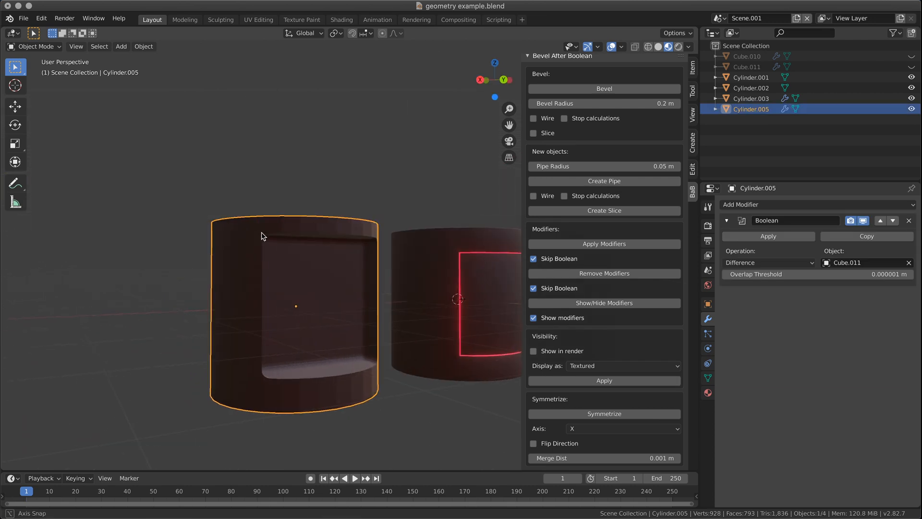
pyautogui.click(630, 88)
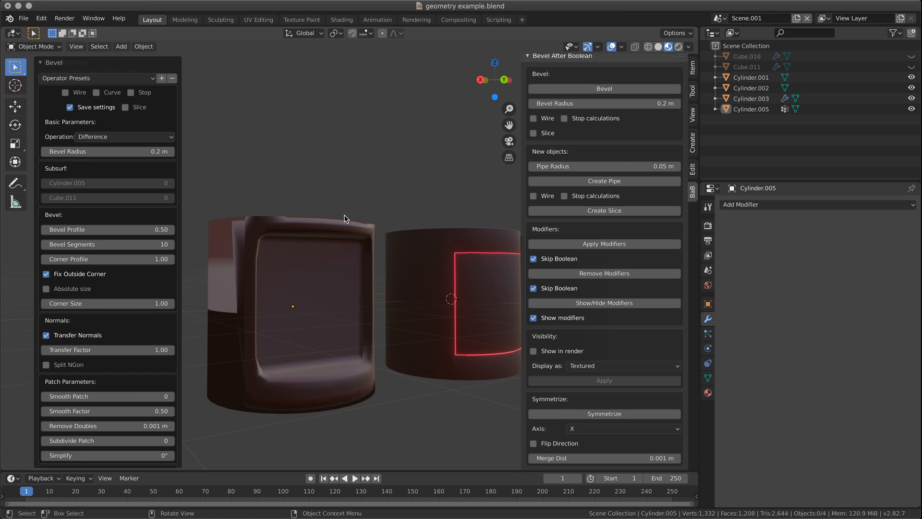
pyautogui.moveTo(273, 313); pyautogui.dragTo(369, 312, button='middle')
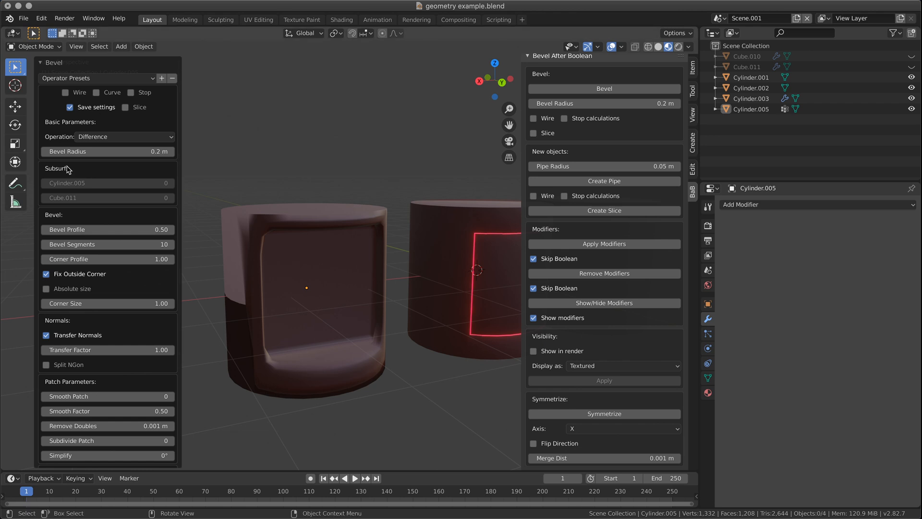
pyautogui.click(109, 151)
pyautogui.write('0.02')
pyautogui.press('Return')
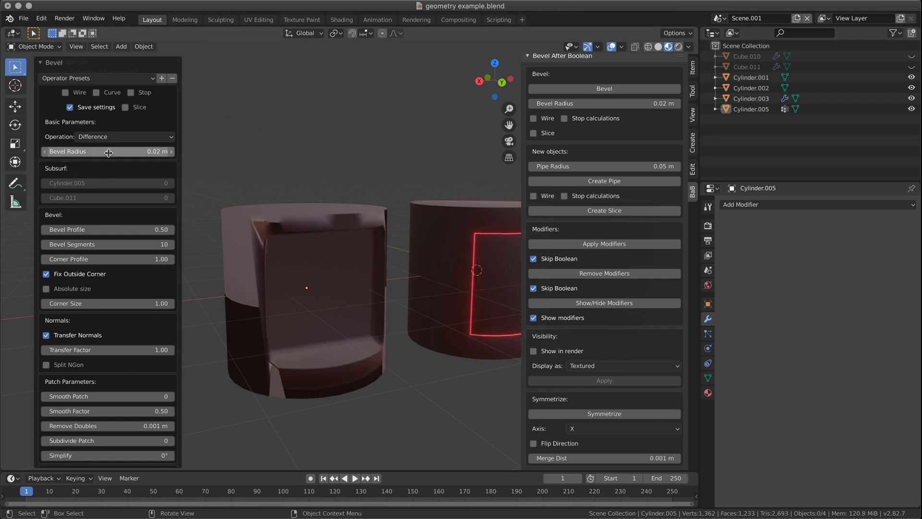
pyautogui.moveTo(359, 327); pyautogui.dragTo(376, 355, button='middle')
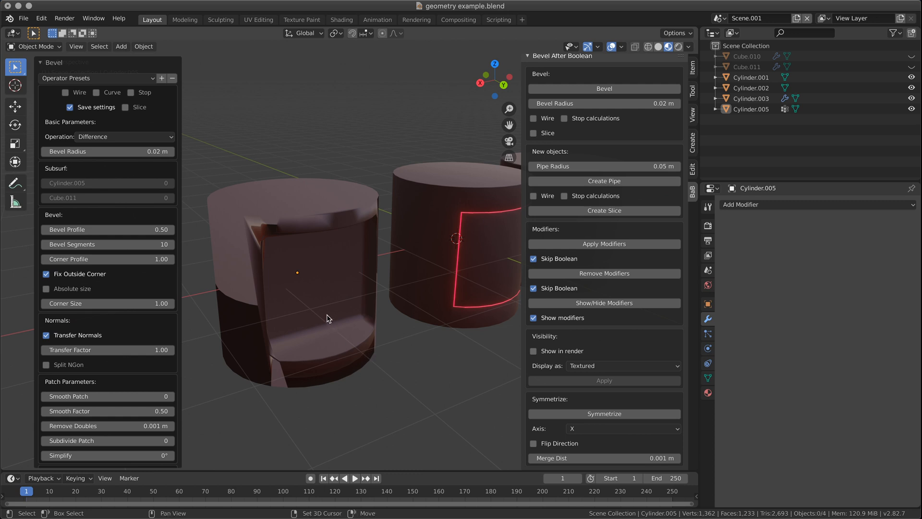
# - Examine the beveled cut's geometry up close in wireframe, solid and material preview shading
pyautogui.keyDown('shift'); pyautogui.moveTo(327, 319); pyautogui.dragTo(399, 336, button='middle'); pyautogui.keyUp('shift')
pyautogui.scroll(3, 375, 275)
pyautogui.moveTo(375, 275)
pyautogui.mouseDown(button='middle')
pyautogui.moveTo(343, 241)
pyautogui.moveTo(469, 298)
pyautogui.moveTo(415, 301)
pyautogui.moveTo(354, 252)
pyautogui.moveTo(365, 240)
pyautogui.mouseUp(button='middle')
pyautogui.click(648, 46)
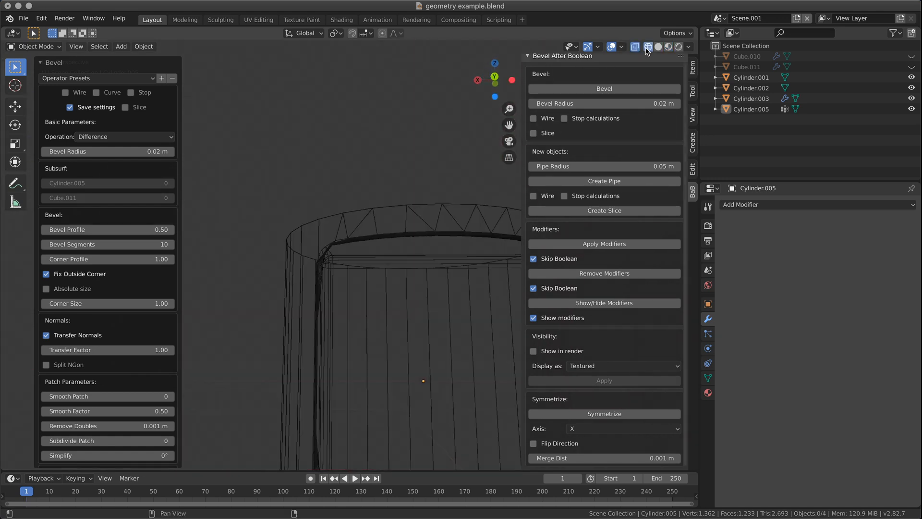
pyautogui.moveTo(309, 303)
pyautogui.mouseDown(button='middle')
pyautogui.moveTo(382, 313)
pyautogui.moveTo(387, 333)
pyautogui.moveTo(336, 339)
pyautogui.moveTo(411, 366)
pyautogui.moveTo(294, 261)
pyautogui.moveTo(370, 286)
pyautogui.moveTo(312, 250)
pyautogui.moveTo(337, 269)
pyautogui.mouseUp(button='middle')
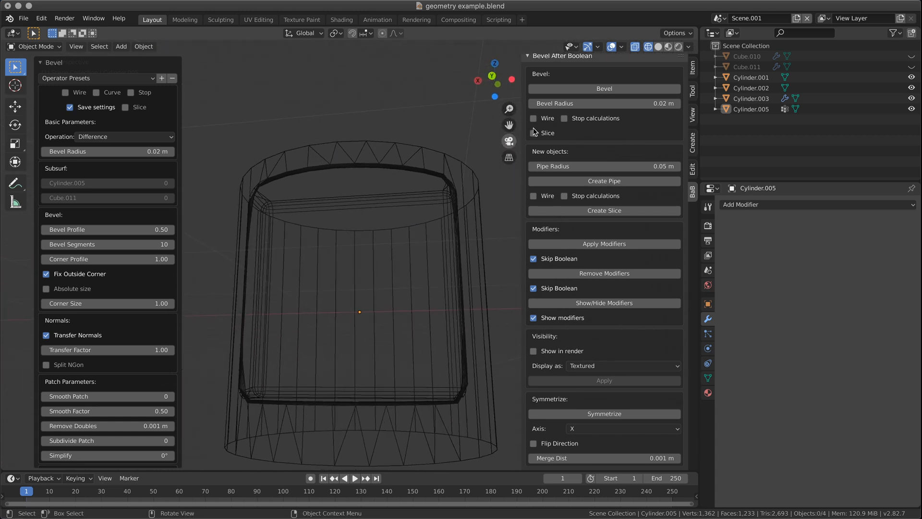
pyautogui.click(658, 46)
pyautogui.moveTo(367, 205); pyautogui.dragTo(485, 180, button='middle')
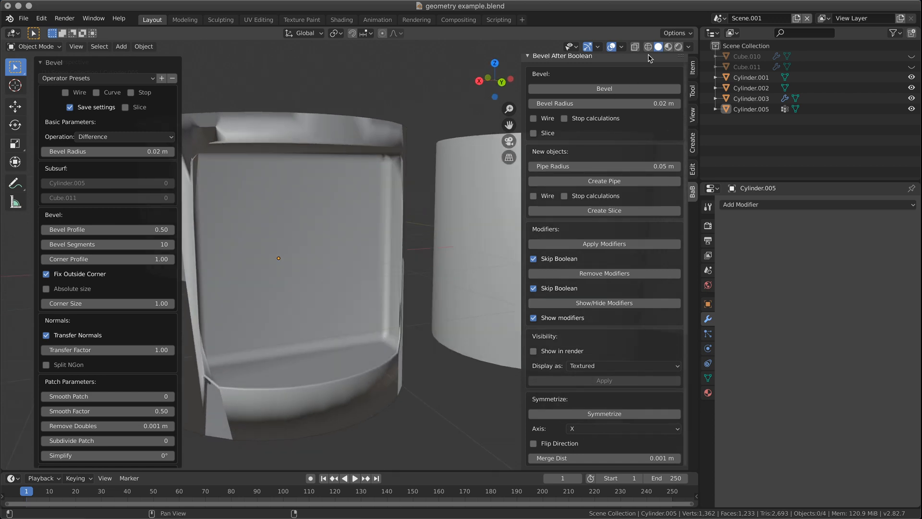
pyautogui.click(668, 46)
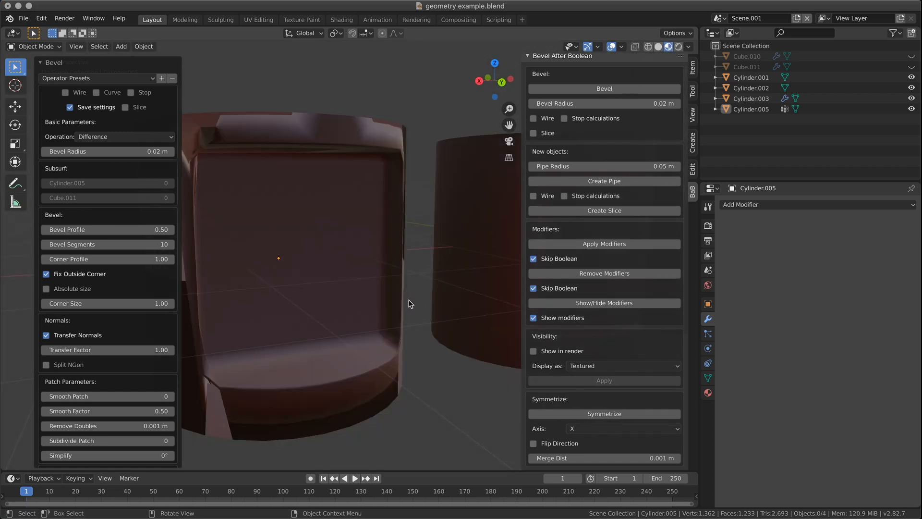
pyautogui.moveTo(356, 309); pyautogui.dragTo(409, 303, button='middle')
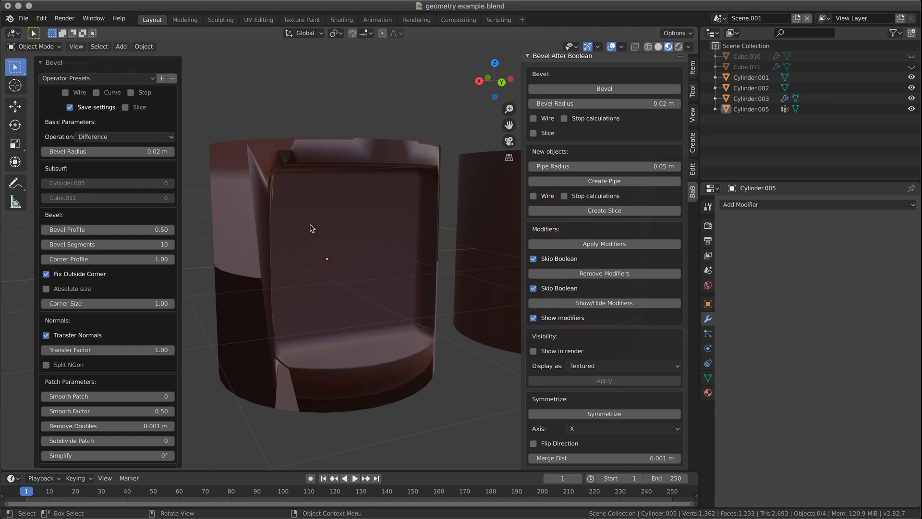
pyautogui.moveTo(390, 222)
pyautogui.mouseDown(button='middle')
pyautogui.moveTo(389, 234)
pyautogui.moveTo(375, 228)
pyautogui.mouseUp(button='middle')
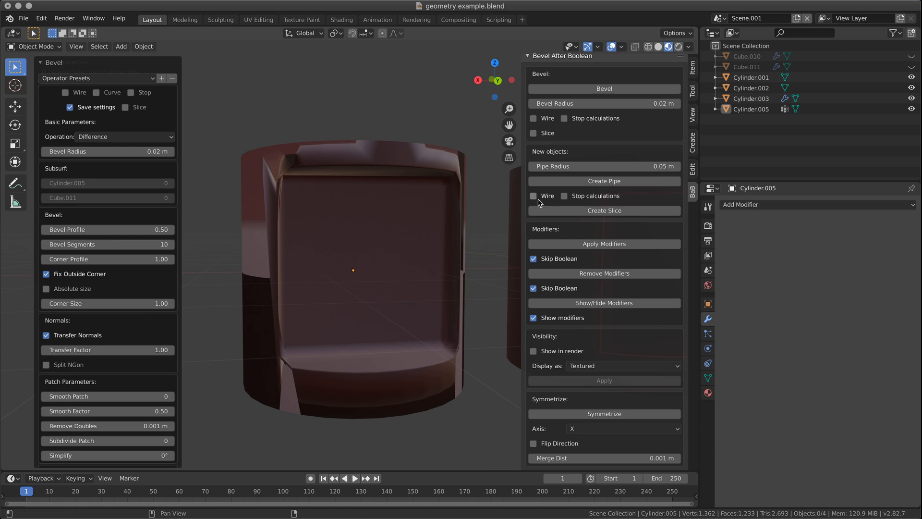
# - Select the hidden Cube.011 and try adjusting its X location
pyautogui.click(911, 66)
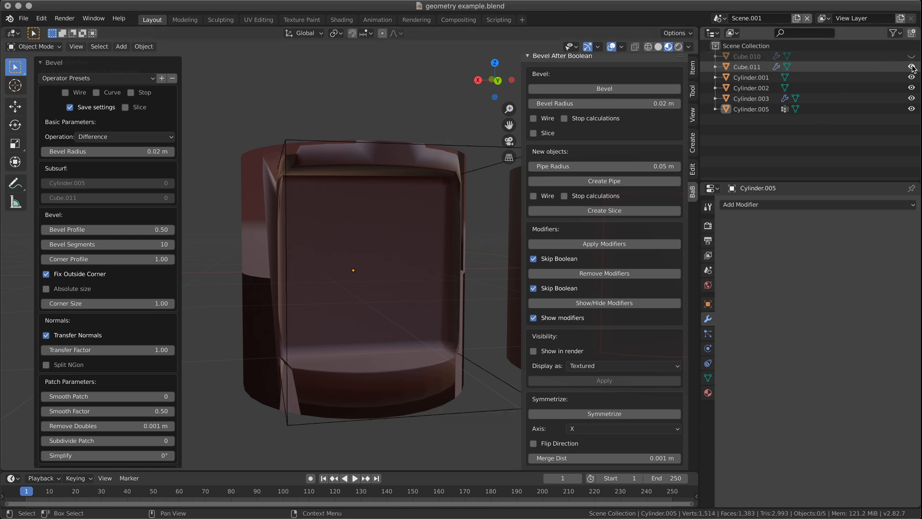
pyautogui.click(911, 66)
pyautogui.click(740, 69)
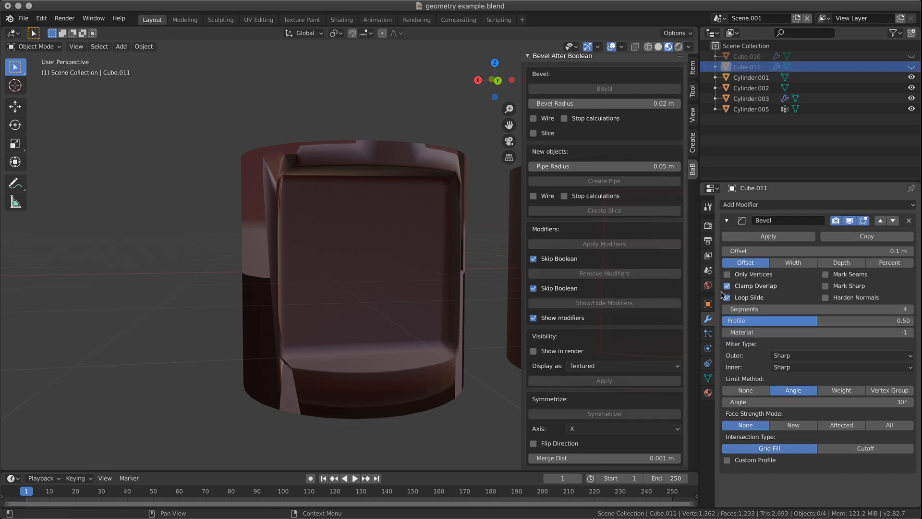
pyautogui.click(708, 304)
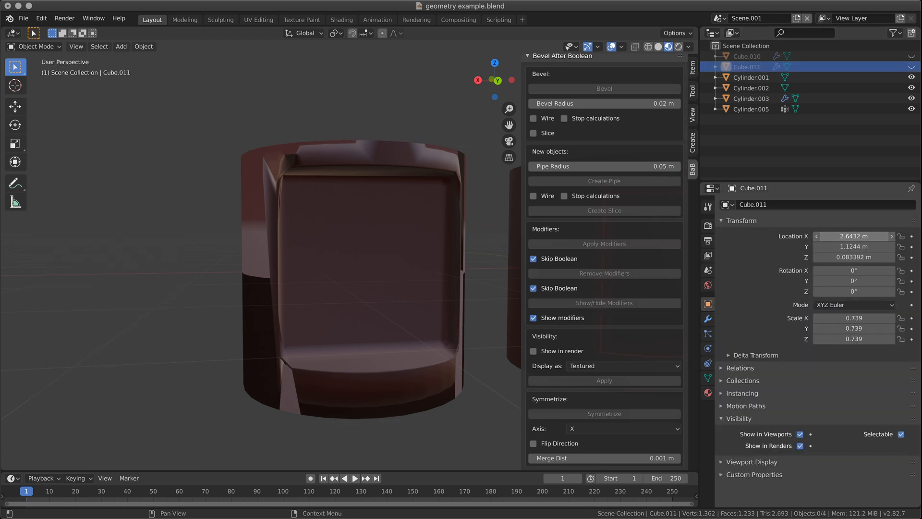
pyautogui.moveTo(862, 236); pyautogui.dragTo(859, 235)
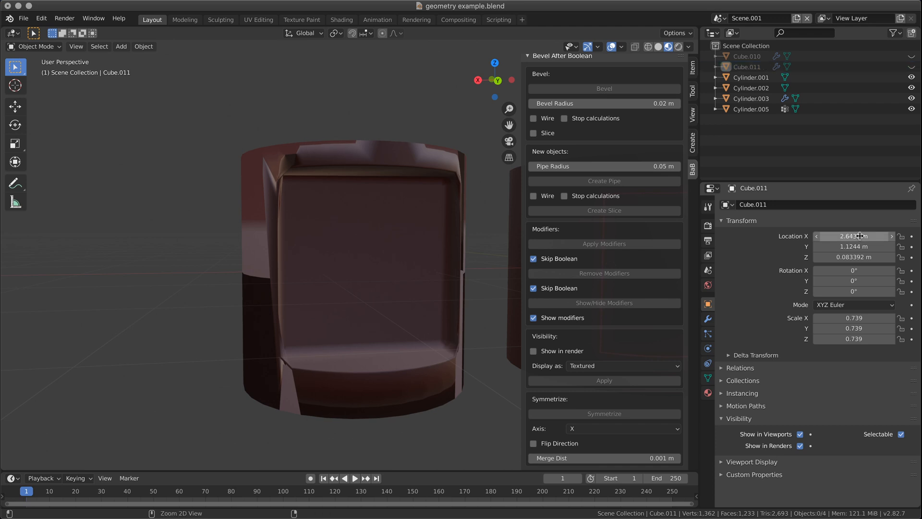
pyautogui.click(708, 318)
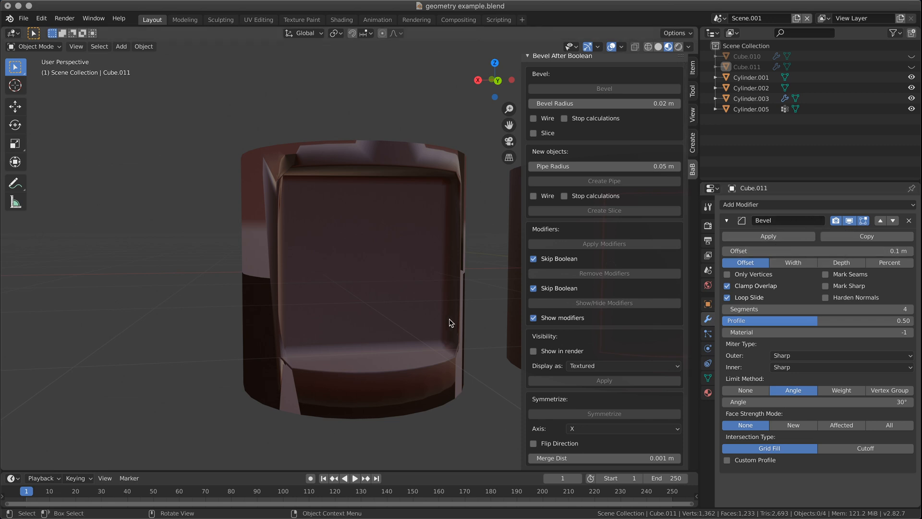
# - Set the offset of Cube.011's Bevel modifier to 0.03 m
pyautogui.scroll(1, 451, 336)
pyautogui.moveTo(451, 336); pyautogui.dragTo(384, 332, button='middle')
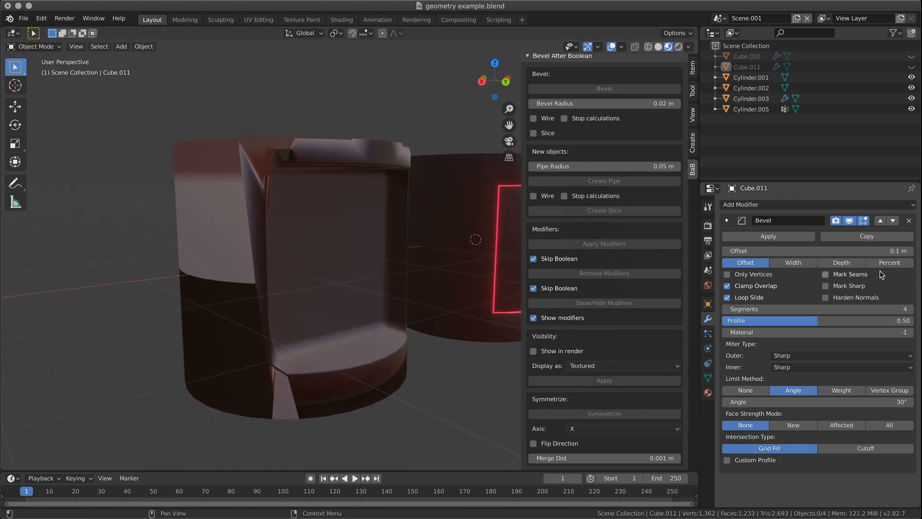
pyautogui.click(867, 251)
pyautogui.write('0.03')
pyautogui.press('Return')
pyautogui.moveTo(301, 288); pyautogui.dragTo(304, 274, button='middle')
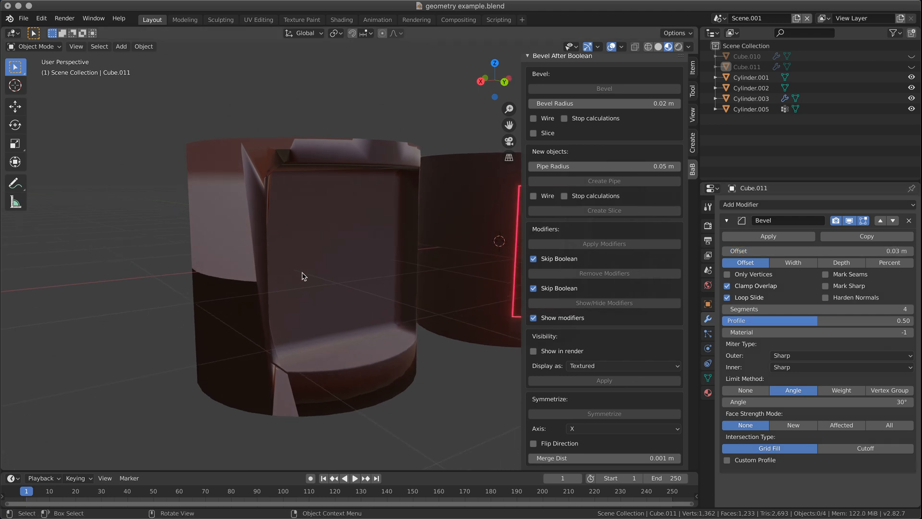
# - Select the already beveled Cylinder.005 and try running the Bevel After Boolean bevel on it again
pyautogui.click(312, 242)
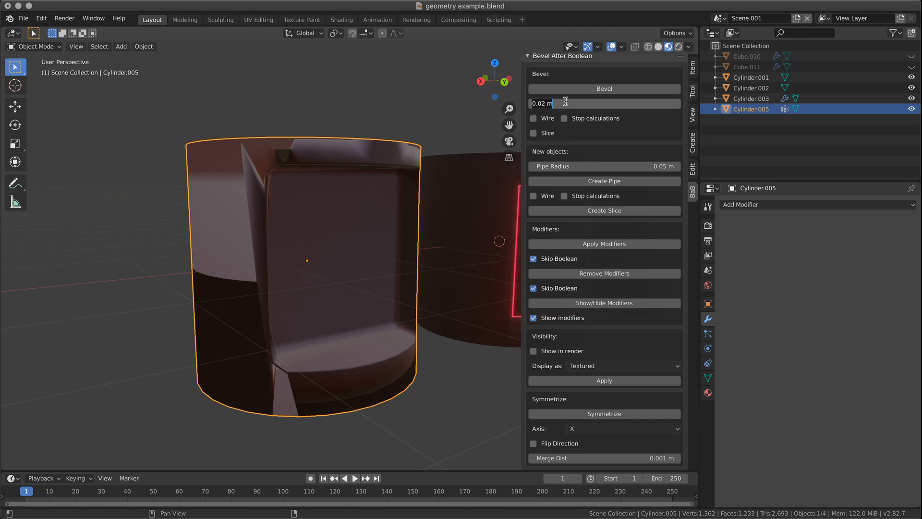
pyautogui.click(622, 89)
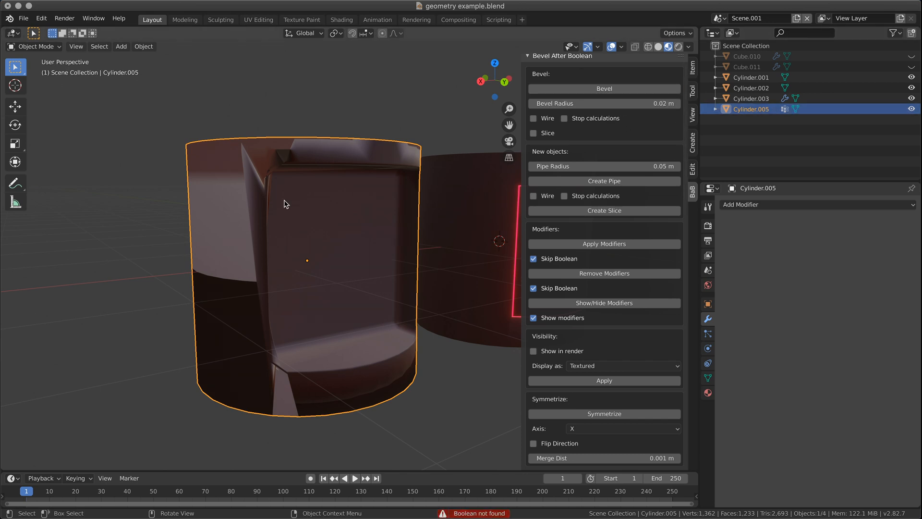
pyautogui.click(338, 301)
pyautogui.click(338, 302)
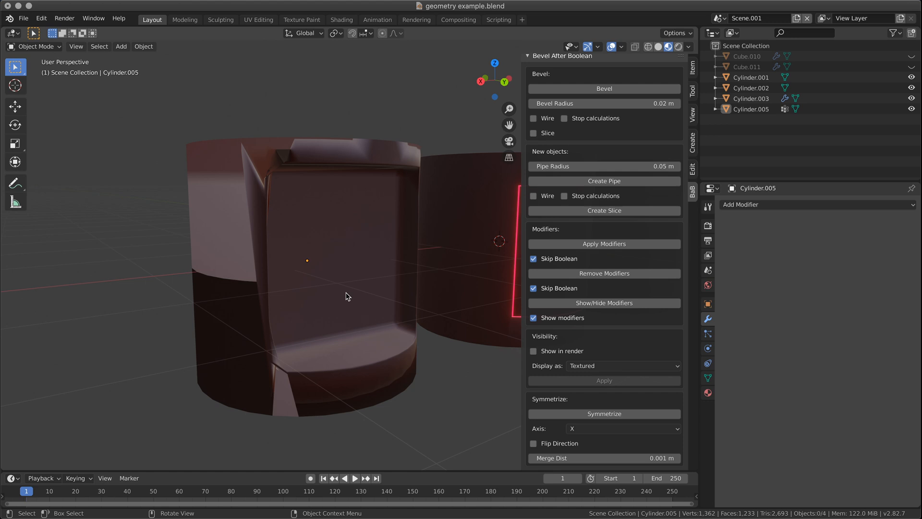
# - Undo the recent changes back to Cylinder.005's live Boolean modifier from before the bevel
pyautogui.moveTo(423, 274); pyautogui.dragTo(342, 266, button='middle')
pyautogui.hotkey('ctrl', 'z')
pyautogui.hotkey('ctrl', 'z')
pyautogui.hotkey('ctrl', 'z')
pyautogui.hotkey('ctrl', 'z')
pyautogui.hotkey('ctrl', 'z')
pyautogui.hotkey('ctrl', 'z')
pyautogui.hotkey('ctrl', 'z')
# - Select the cutter Cube.011 and unhide it in the viewport
pyautogui.click(758, 58)
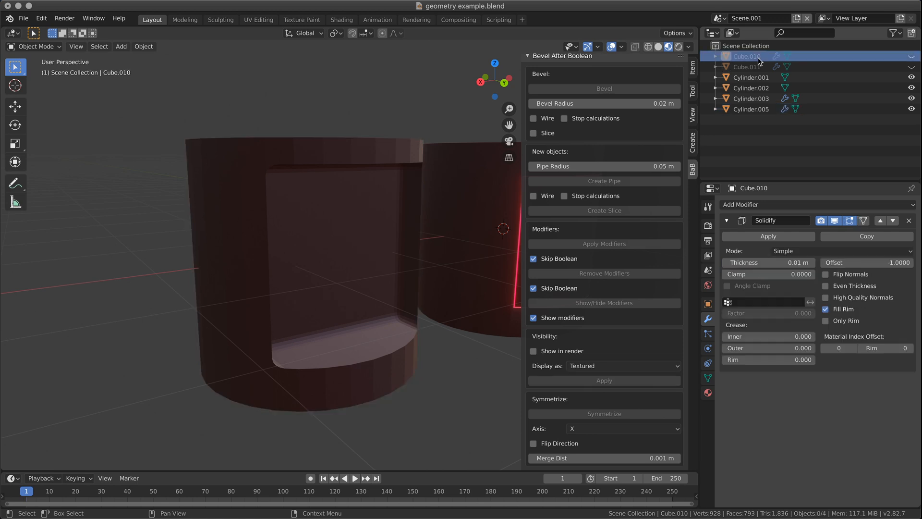
pyautogui.click(754, 67)
pyautogui.click(910, 68)
pyautogui.click(910, 67)
pyautogui.click(911, 67)
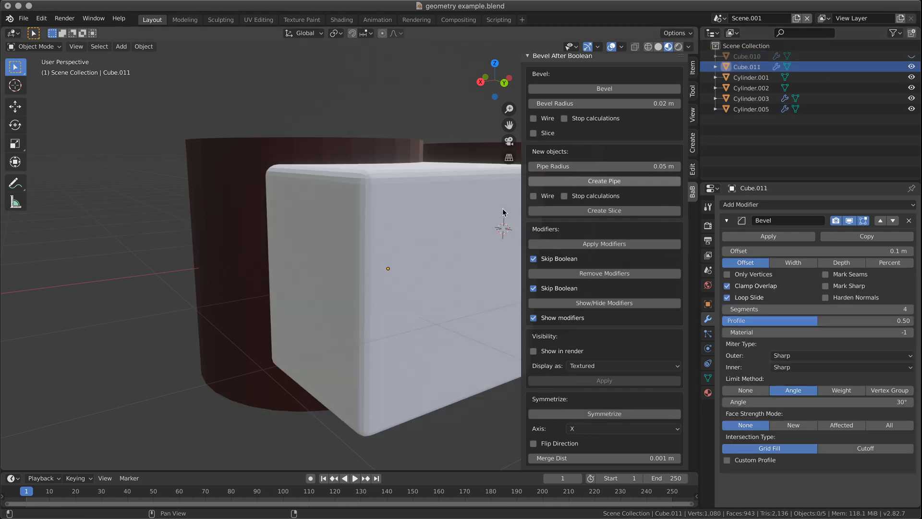
# - Set the Bevel modifier offset of the unhidden Cube.011 to 0.03 m
pyautogui.click(439, 260)
pyautogui.click(852, 253)
pyautogui.press('BackSpace')
pyautogui.write('0.03')
pyautogui.press('Return')
# - Hide Cube.011 and select Cylinder.005 with its live Boolean cut
pyautogui.click(330, 109)
pyautogui.moveTo(329, 109); pyautogui.dragTo(250, 214, button='middle')
pyautogui.click(242, 226)
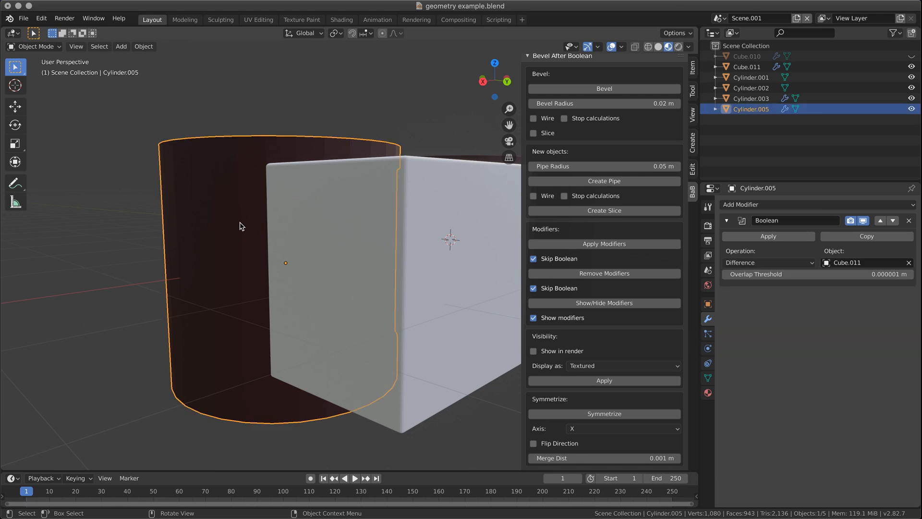
pyautogui.click(438, 230)
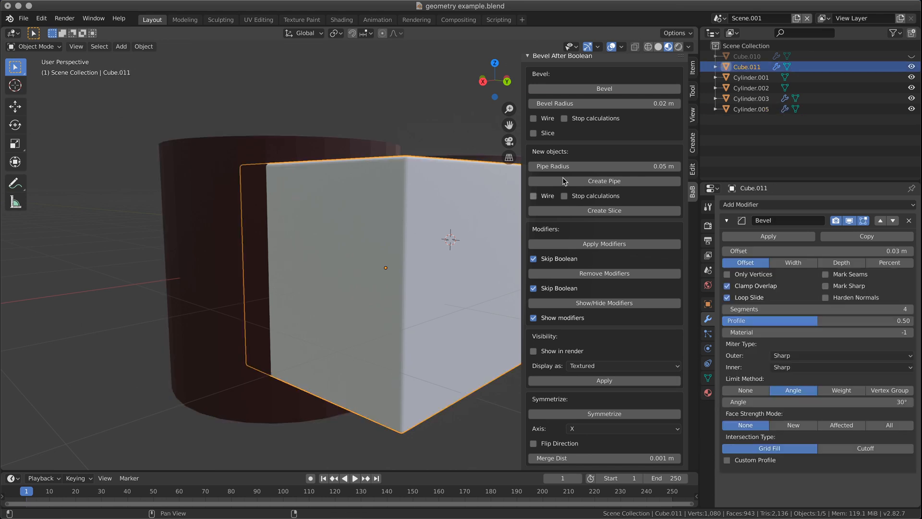
pyautogui.click(911, 67)
pyautogui.click(253, 195)
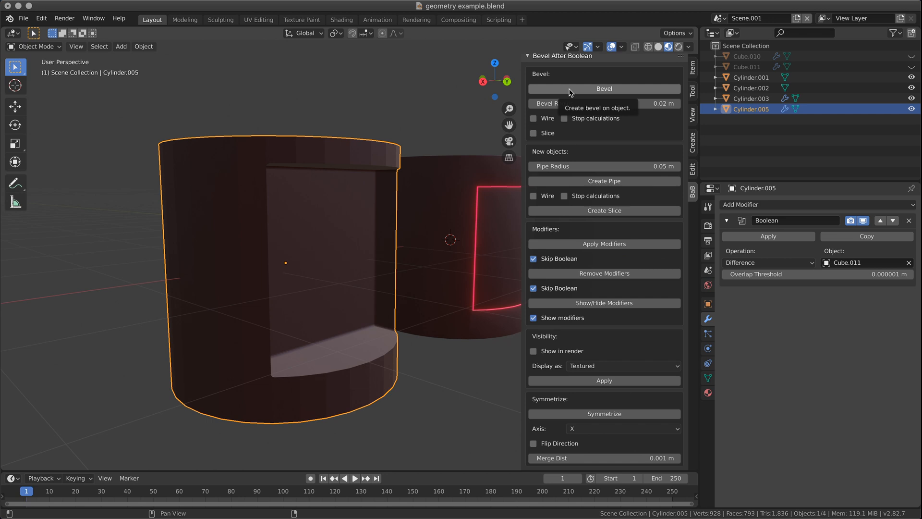
# - Bevel the Boolean cut on Cylinder.005 with a 0.02 m radius and turn off Transfer Normals
pyautogui.click(570, 92)
pyautogui.moveTo(282, 288); pyautogui.dragTo(258, 288, button='middle')
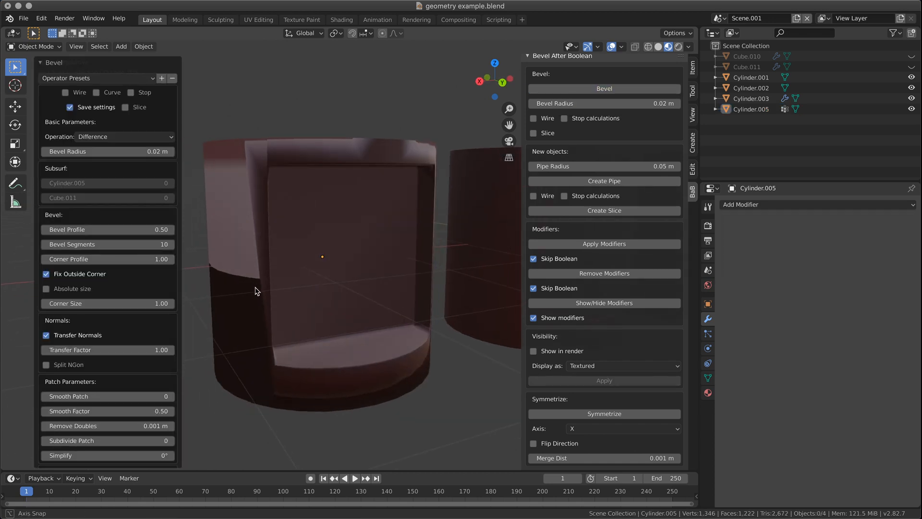
pyautogui.moveTo(283, 240); pyautogui.dragTo(288, 262, button='middle')
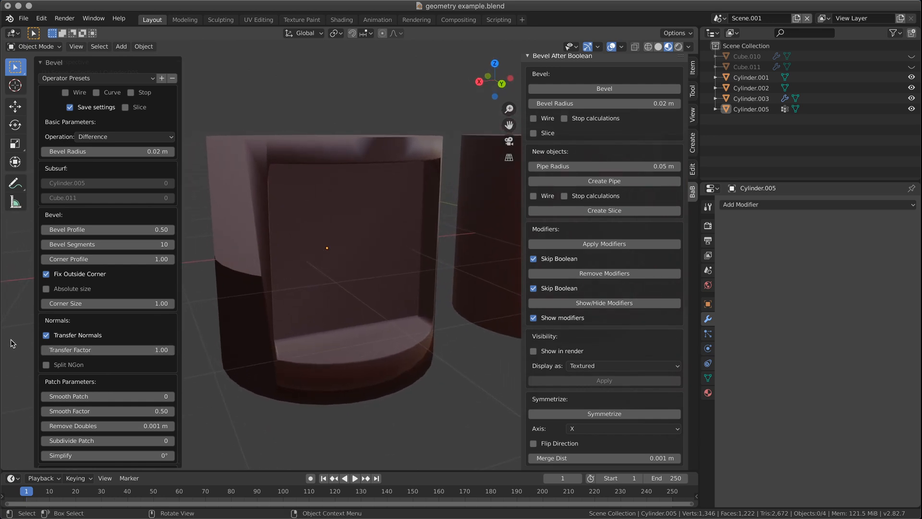
pyautogui.click(46, 335)
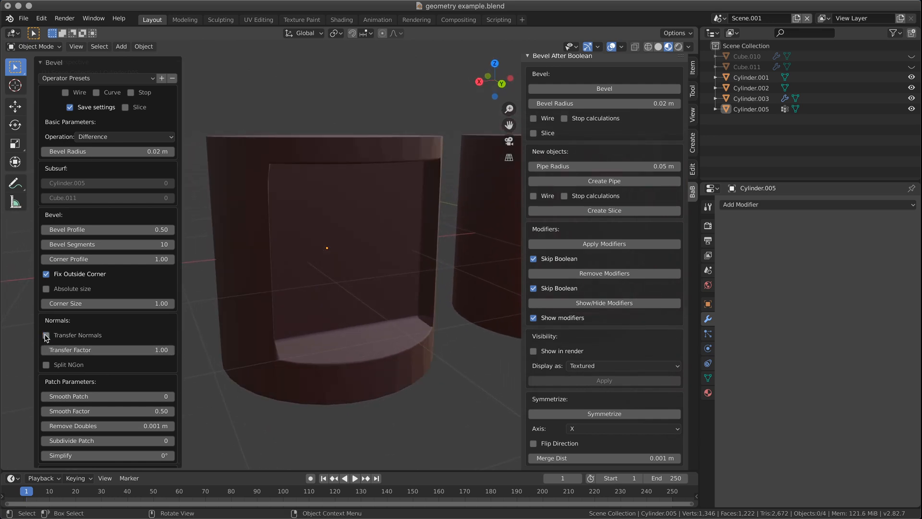
# - Shade Cylinder.005 smooth and show its mesh data properties with the normals settings
pyautogui.moveTo(278, 341); pyautogui.dragTo(315, 323, button='middle')
pyautogui.click(303, 317)
pyautogui.rightClick(303, 317)
pyautogui.click(303, 305)
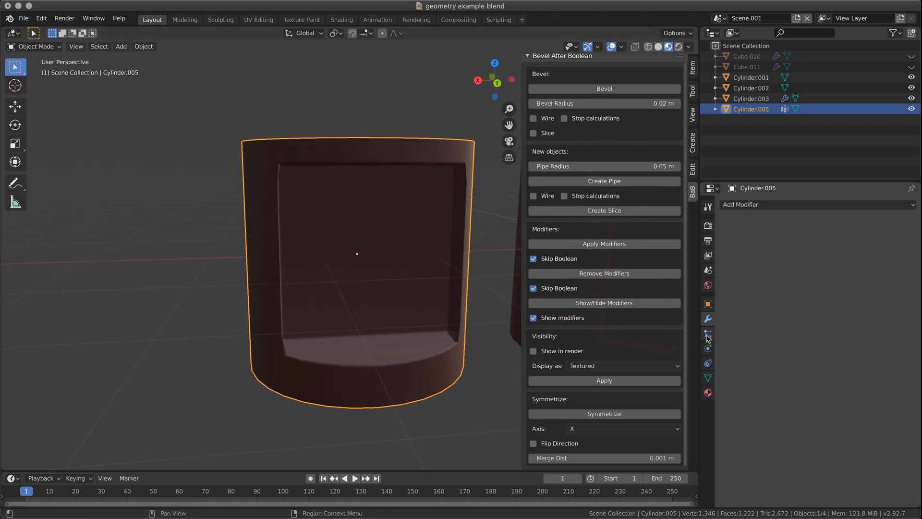
pyautogui.click(707, 378)
pyautogui.moveTo(524, 327); pyautogui.dragTo(335, 240, button='middle')
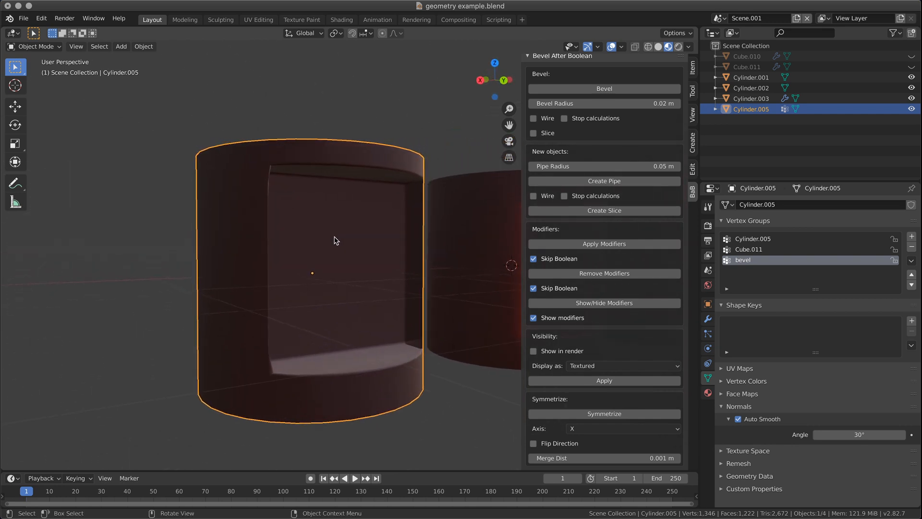
# - Undo the smooth shading and bevel on Cylinder.005, going back to before Cube.011 was hidden
pyautogui.hotkey('ctrl', 'z')
pyautogui.hotkey('ctrl', 'z')
pyautogui.hotkey('ctrl', 'z')
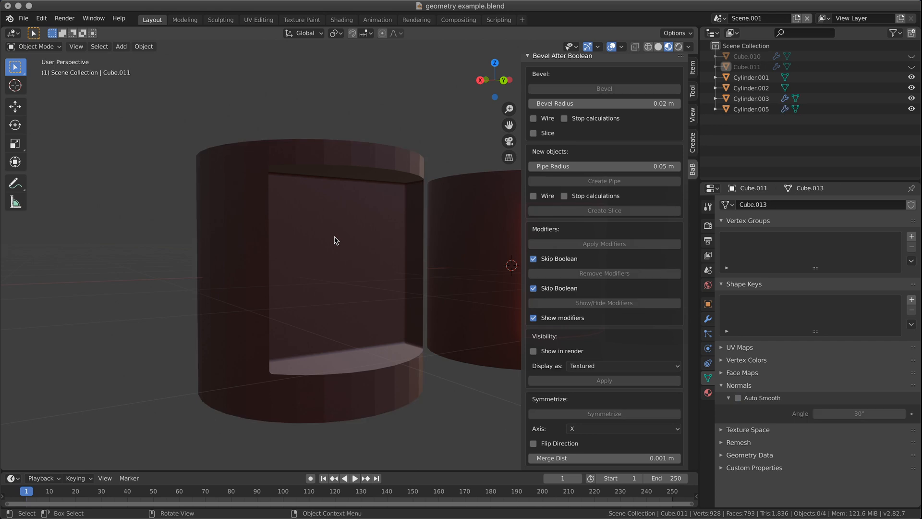
pyautogui.hotkey('ctrl', 'z')
pyautogui.moveTo(418, 275); pyautogui.dragTo(381, 292, button='middle')
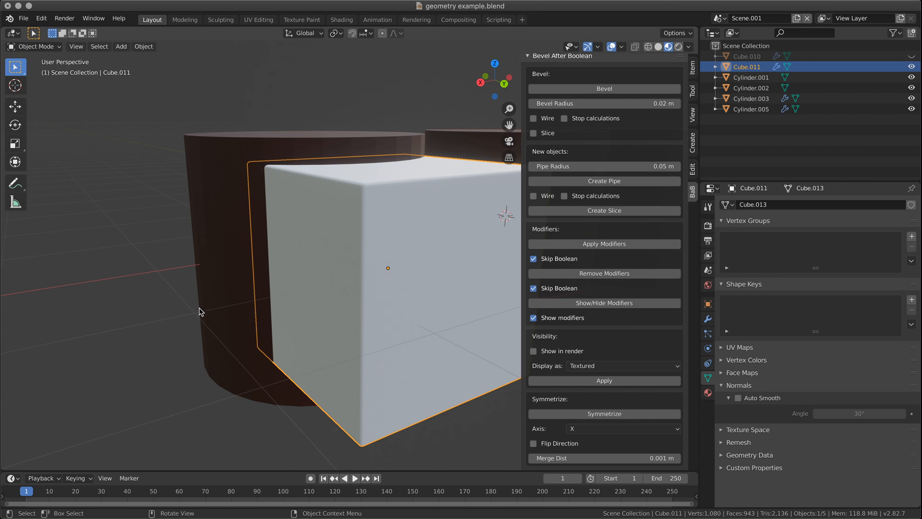
# - Hide the cutter Cube.011 and select Cylinder.005 with its unbeveled cut
pyautogui.click(227, 304)
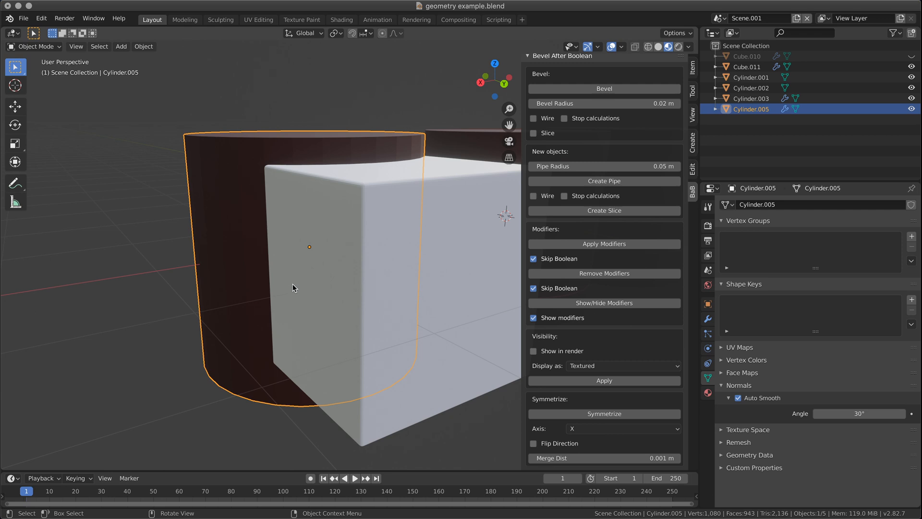
pyautogui.moveTo(269, 298); pyautogui.dragTo(295, 295, button='middle')
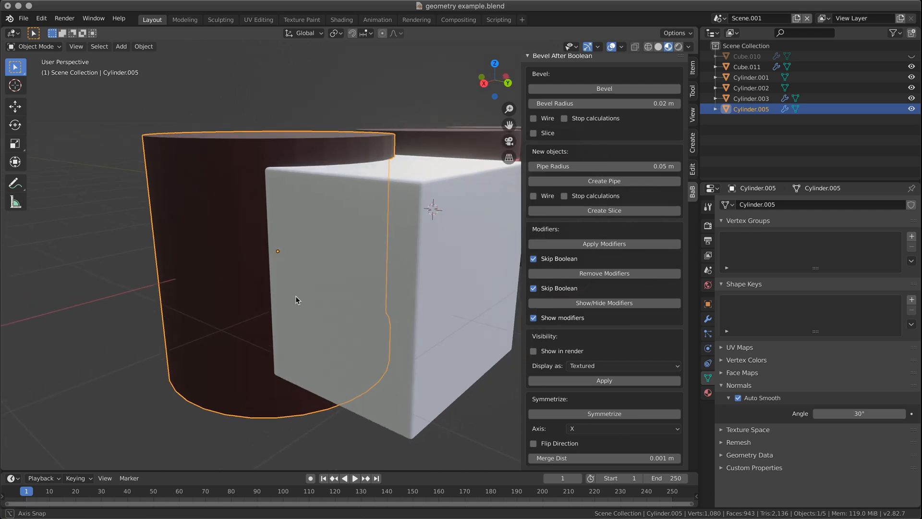
pyautogui.click(422, 283)
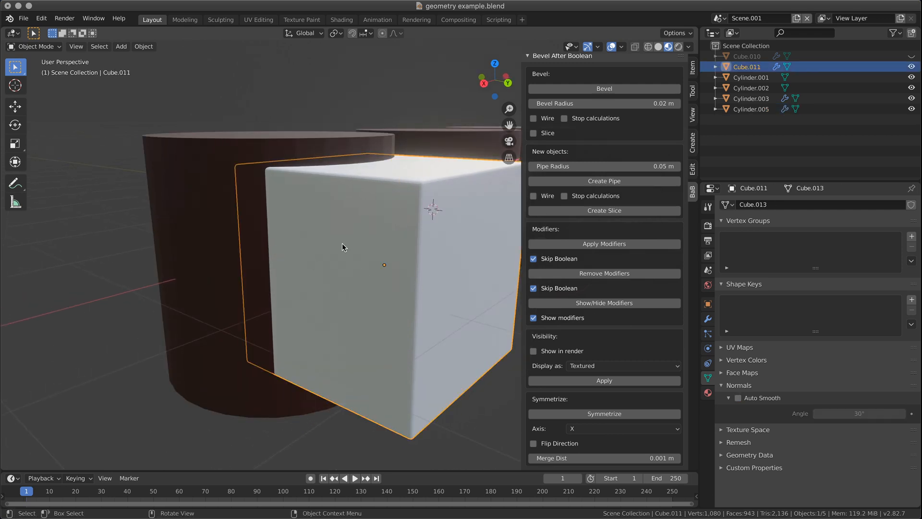
pyautogui.click(911, 67)
pyautogui.moveTo(211, 289); pyautogui.dragTo(191, 291, button='middle')
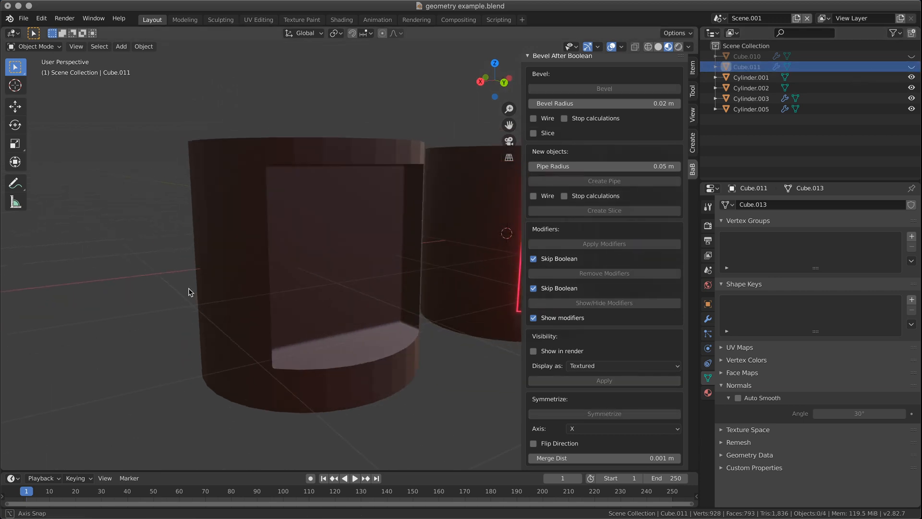
pyautogui.click(274, 267)
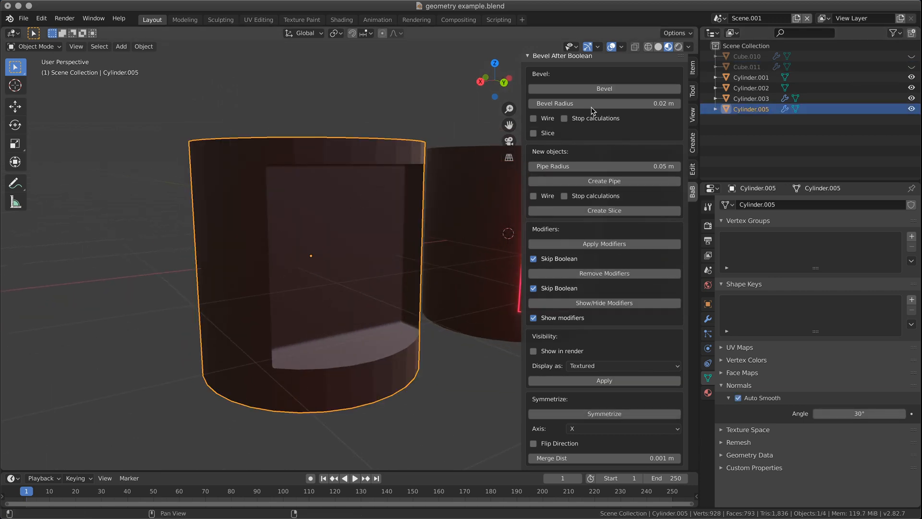
# - Bevel Cylinder.005's Boolean cut with a 0.02 m radius and inspect the corners of the opening
pyautogui.click(613, 92)
pyautogui.moveTo(389, 294); pyautogui.dragTo(356, 295, button='middle')
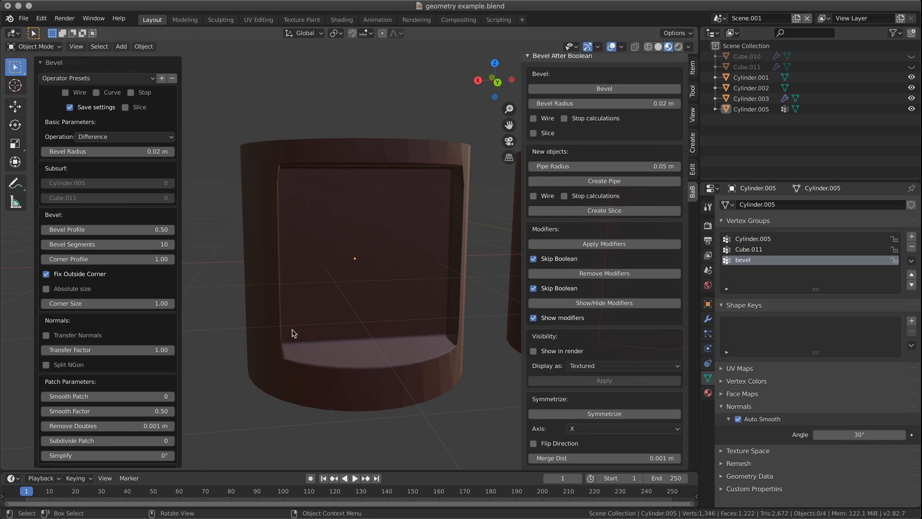
pyautogui.moveTo(318, 367); pyautogui.dragTo(342, 370, button='middle')
pyautogui.scroll(3, 341, 371)
pyautogui.scroll(-3, 341, 251)
pyautogui.moveTo(288, 212); pyautogui.dragTo(369, 198, button='middle')
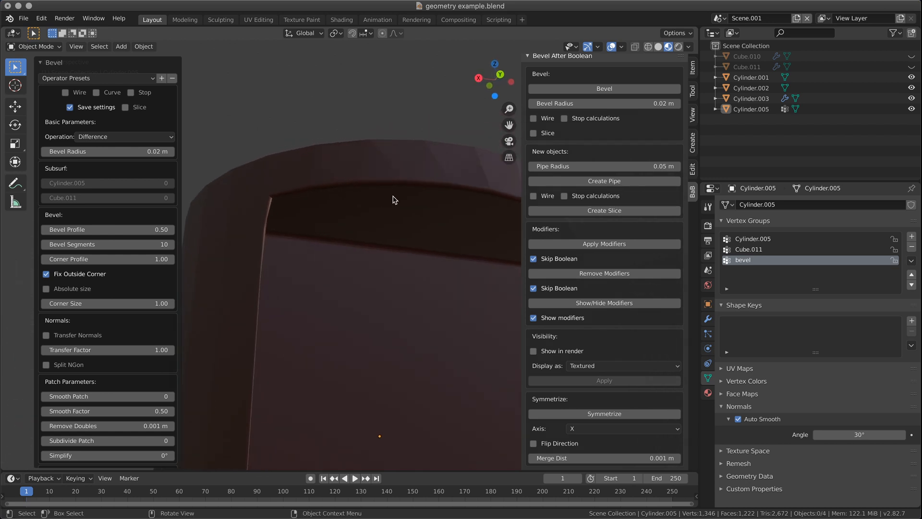
pyautogui.moveTo(489, 235); pyautogui.dragTo(394, 260, button='middle')
pyautogui.moveTo(426, 228)
pyautogui.mouseDown(button='middle')
pyautogui.moveTo(426, 247)
pyautogui.moveTo(434, 204)
pyautogui.moveTo(445, 243)
pyautogui.moveTo(472, 238)
pyautogui.moveTo(412, 263)
pyautogui.moveTo(428, 237)
pyautogui.mouseUp(button='middle')
pyautogui.moveTo(442, 296); pyautogui.dragTo(264, 291, button='middle')
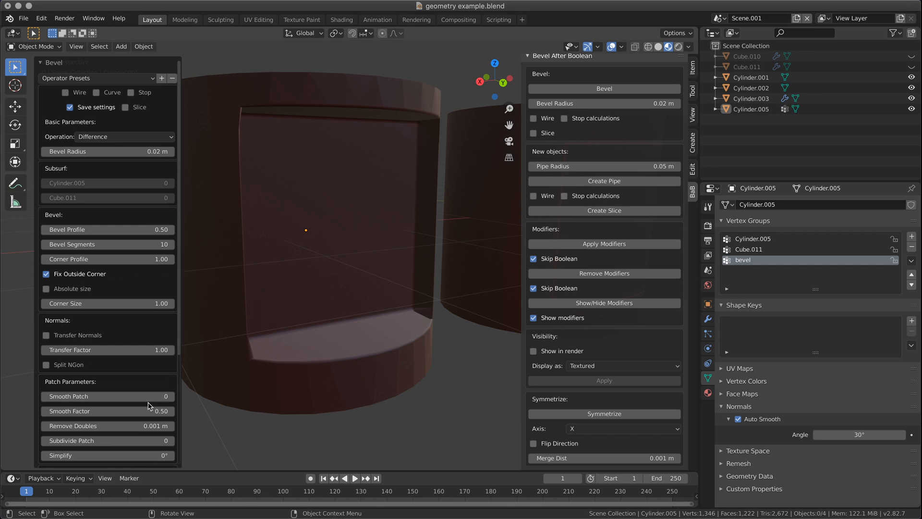
# - Try a Smooth Patch value of 20 on the bevel and reset it to 0
pyautogui.moveTo(166, 398)
pyautogui.mouseDown()
pyautogui.moveTo(207, 398)
pyautogui.moveTo(164, 399)
pyautogui.mouseUp()
pyautogui.moveTo(288, 375); pyautogui.dragTo(339, 313, button='middle')
pyautogui.moveTo(416, 310); pyautogui.dragTo(374, 249, button='middle')
pyautogui.moveTo(336, 324); pyautogui.dragTo(402, 320, button='middle')
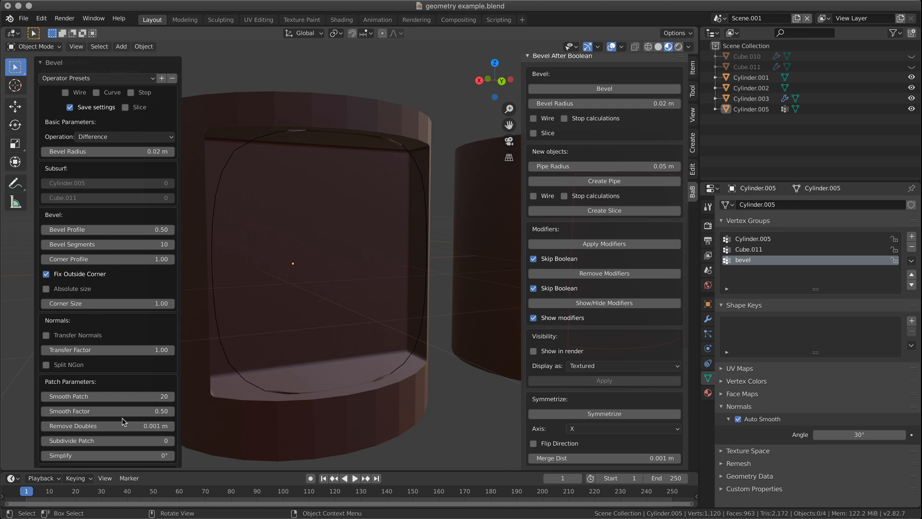
pyautogui.click(153, 396)
pyautogui.write('0')
pyautogui.press('Return')
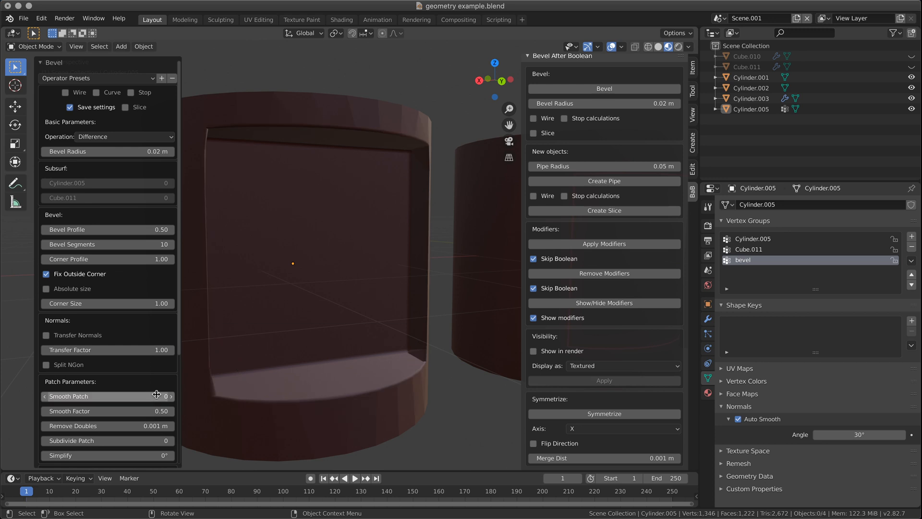
# - Set the bevel's Subdivide Patch to 2 and inspect the lower corners of the opening
pyautogui.click(141, 440)
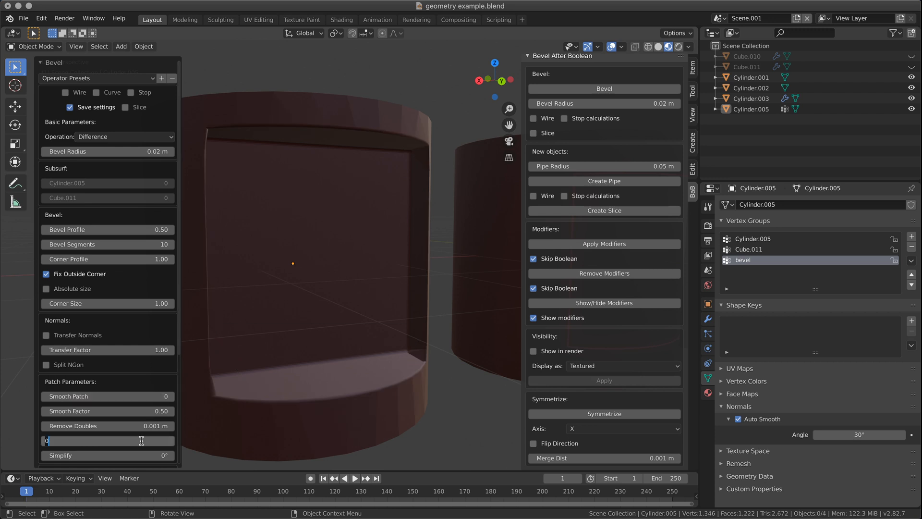
pyautogui.write('2')
pyautogui.press('Return')
pyautogui.moveTo(343, 379); pyautogui.dragTo(391, 367, button='middle')
pyautogui.scroll(4, 390, 361)
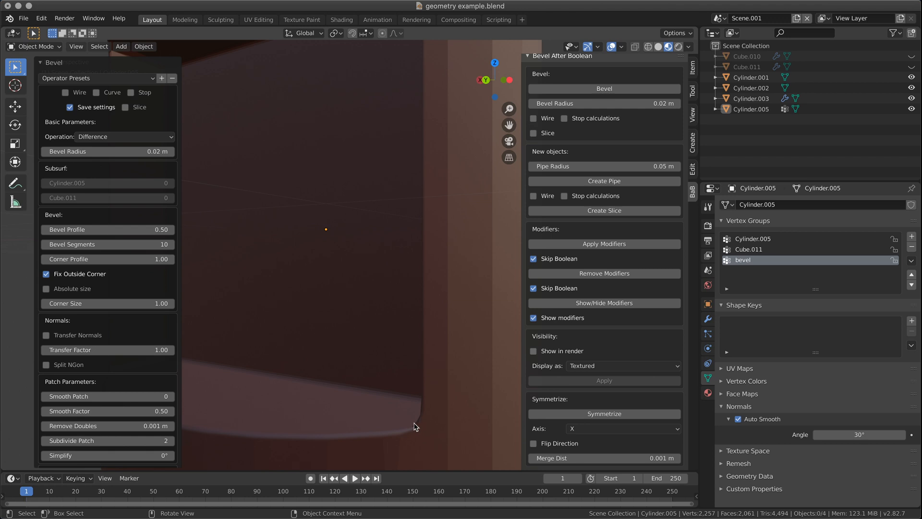
pyautogui.moveTo(334, 385); pyautogui.dragTo(294, 366, button='middle')
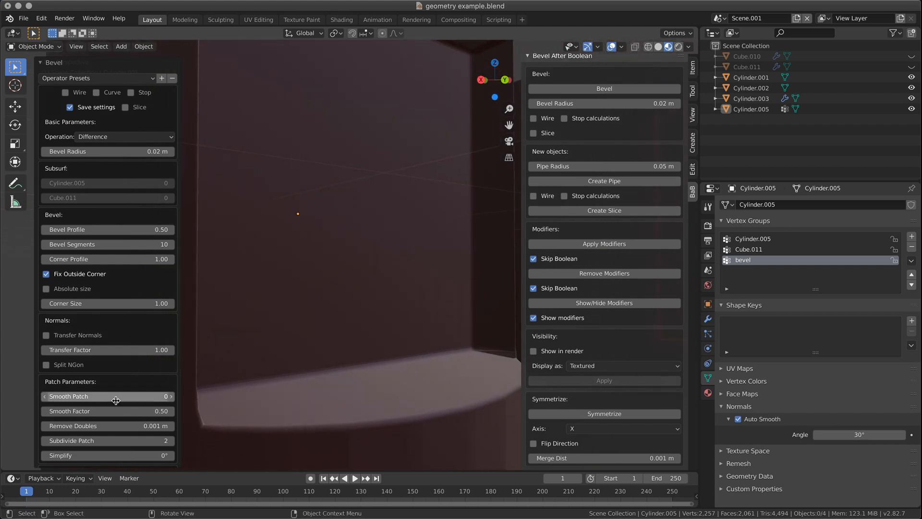
# - Reduce the bevel's Smooth Factor to 0.00 and undo the bevel on Cylinder.005
pyautogui.moveTo(118, 398); pyautogui.dragTo(161, 414)
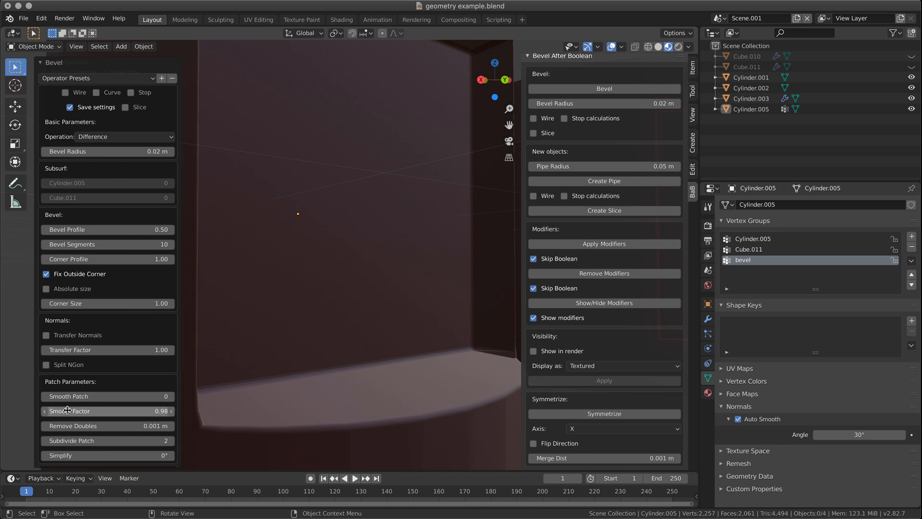
pyautogui.hotkey('ctrl', 'z')
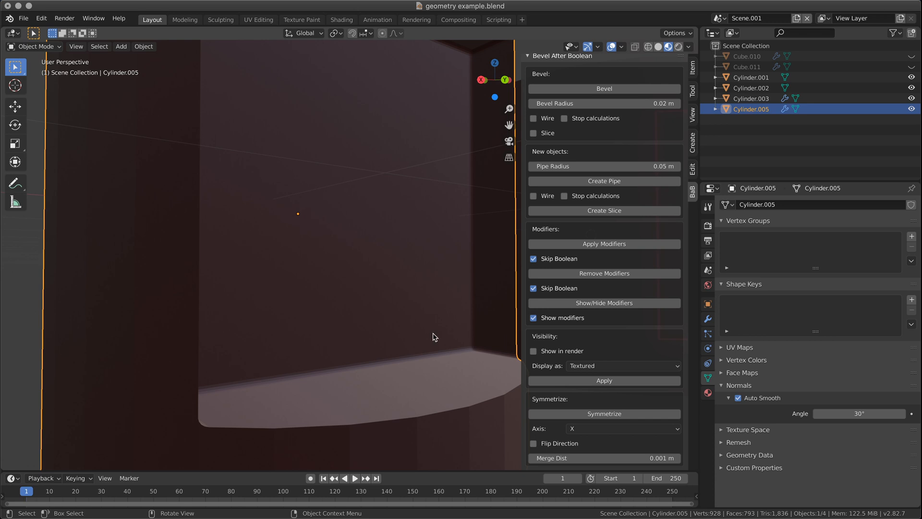
pyautogui.scroll(-3, 372, 350)
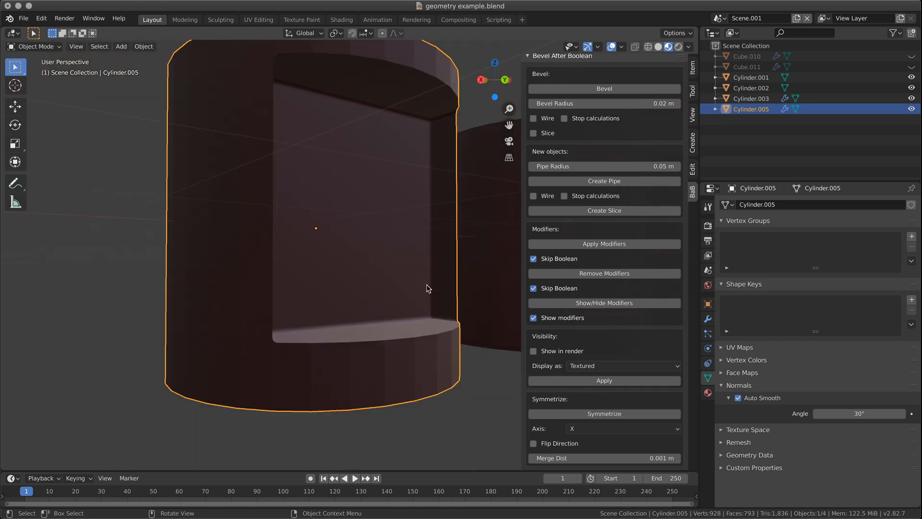
# - Bevel Cylinder.005 again with a 0.02 m radius and Subdivide Patch 2, and inspect the opening's edges
pyautogui.click(597, 89)
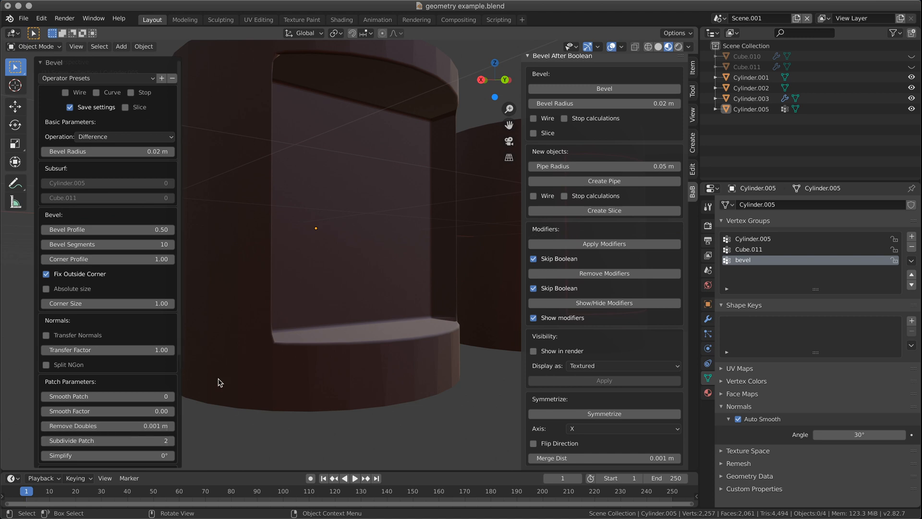
pyautogui.scroll(2, 307, 314)
pyautogui.moveTo(400, 304); pyautogui.dragTo(385, 310, button='middle')
pyautogui.keyDown('shift'); pyautogui.moveTo(347, 266); pyautogui.dragTo(359, 323, button='middle'); pyautogui.keyUp('shift')
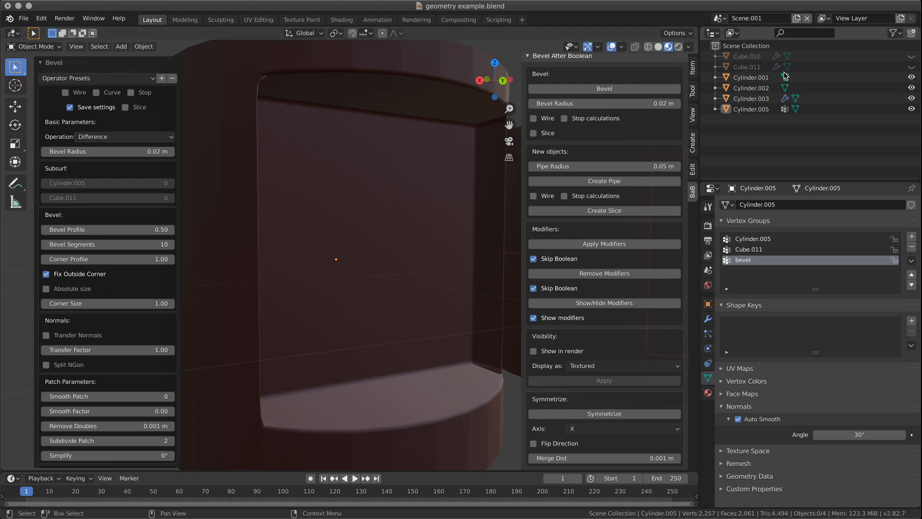
# - Show the Bevel modifier settings of the hidden Cube.011, and undo the bevel on Cylinder.005
pyautogui.click(746, 68)
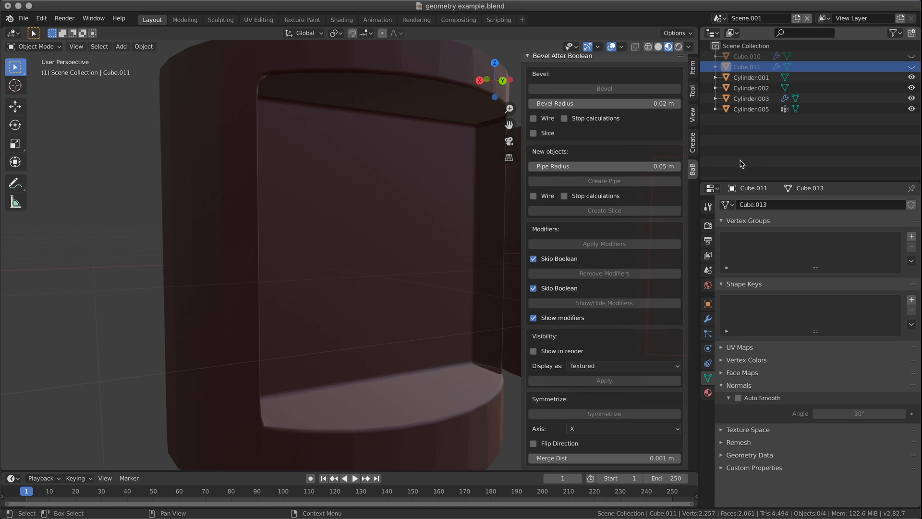
pyautogui.click(708, 318)
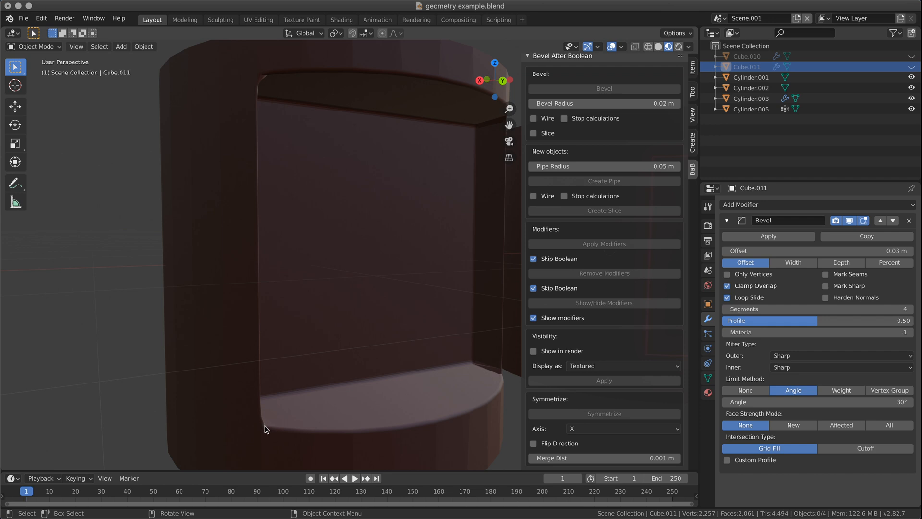
pyautogui.click(264, 422)
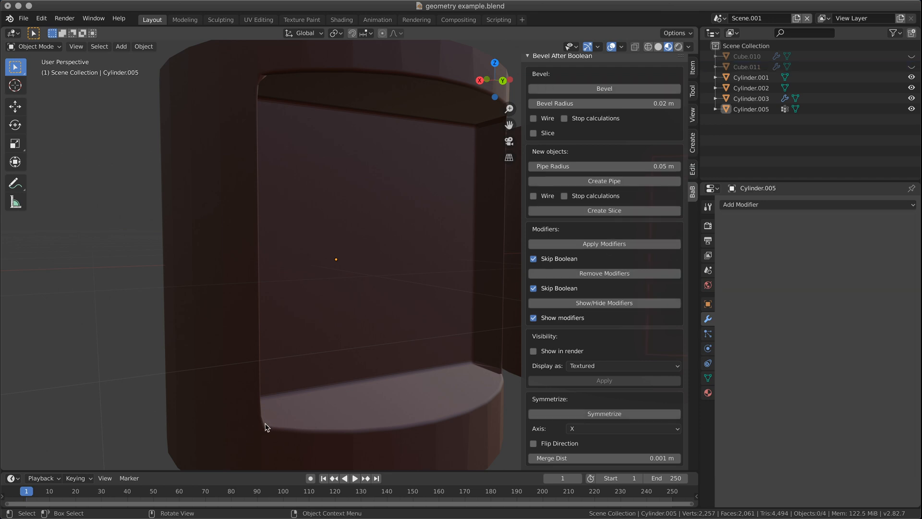
pyautogui.click(264, 423)
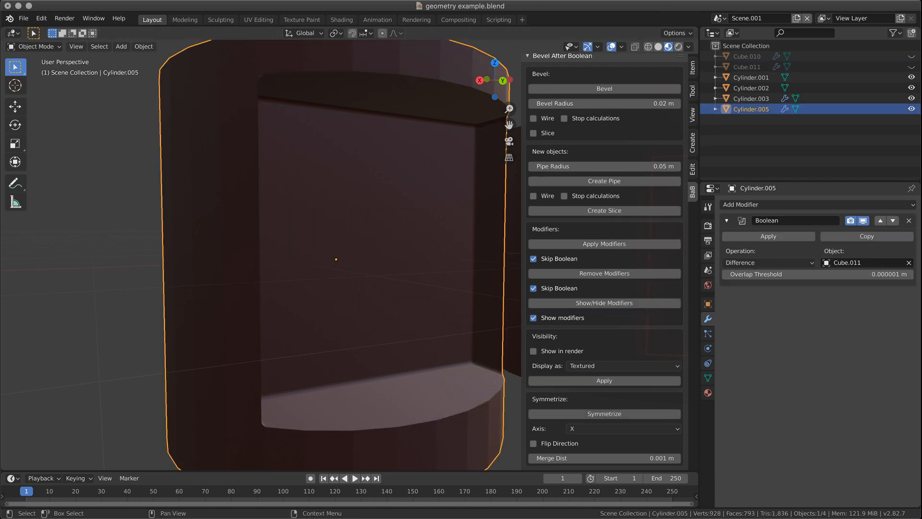
# - Reapply the 0.02 m bevel to Cylinder.005 and temporarily unhide Cube.011 to compare it with the cut
pyautogui.click(604, 89)
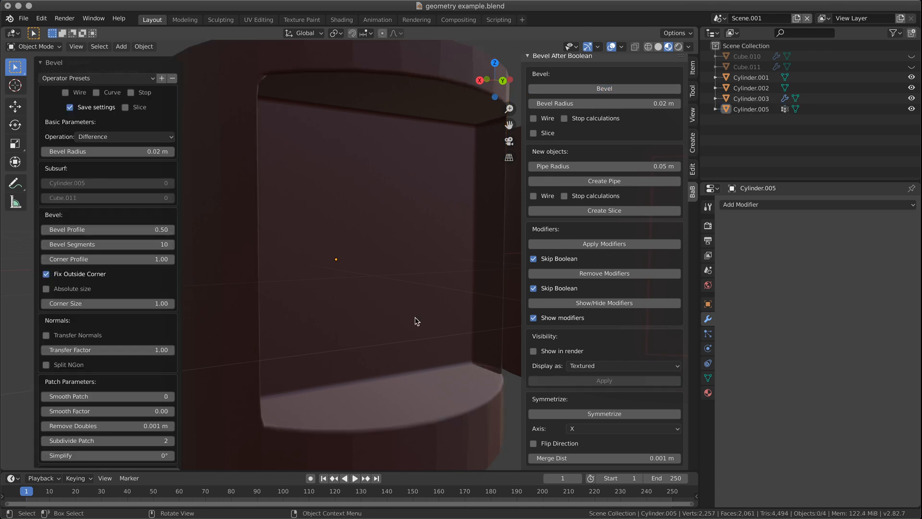
pyautogui.click(911, 67)
pyautogui.moveTo(384, 274); pyautogui.dragTo(419, 264, button='middle')
pyautogui.scroll(-2, 426, 277)
pyautogui.moveTo(428, 302); pyautogui.dragTo(403, 313, button='middle')
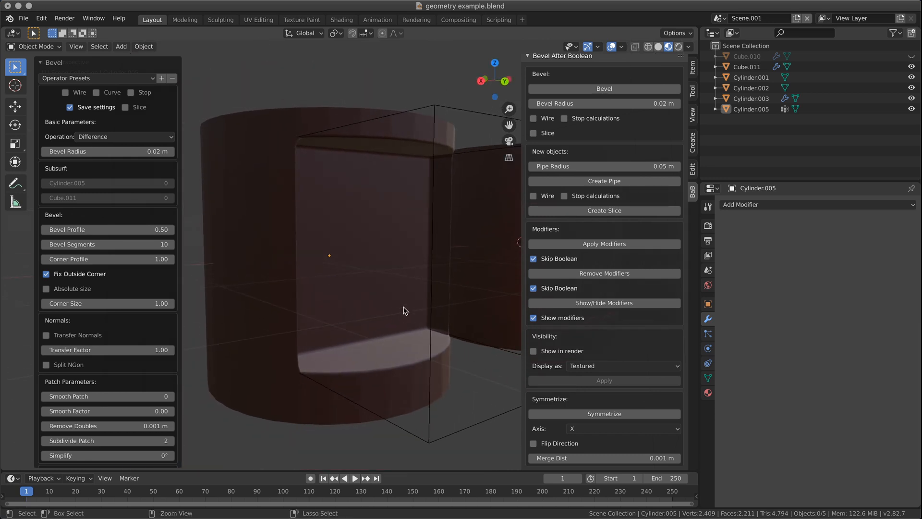
pyautogui.hotkey('ctrl', 'z')
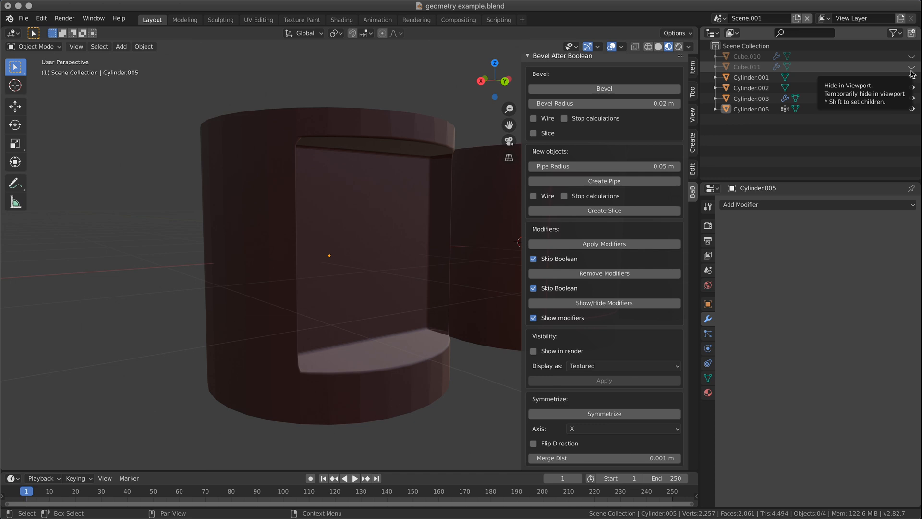
# - Inspect the beveled opening and undo the bevel back to Cylinder.005's live Boolean modifier
pyautogui.scroll(4, 397, 241)
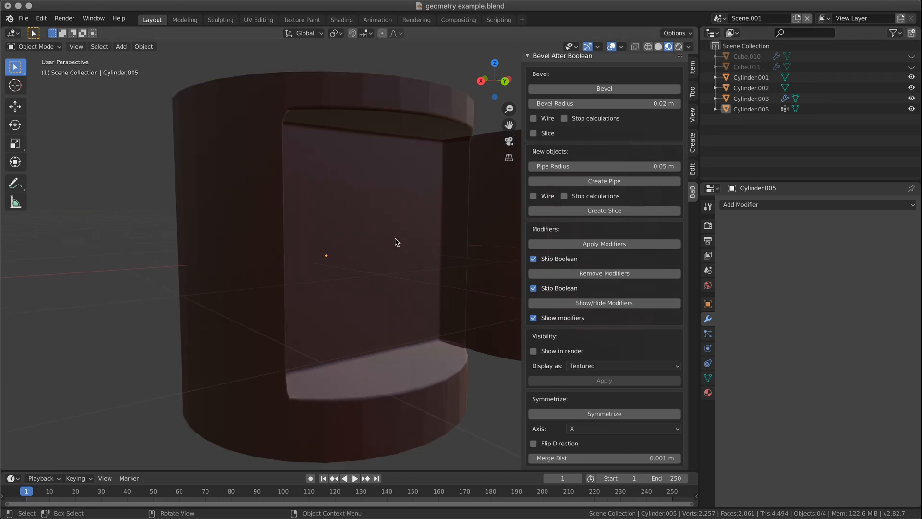
pyautogui.scroll(-2, 397, 241)
pyautogui.moveTo(380, 223); pyautogui.dragTo(374, 246, button='middle')
pyautogui.click(339, 255)
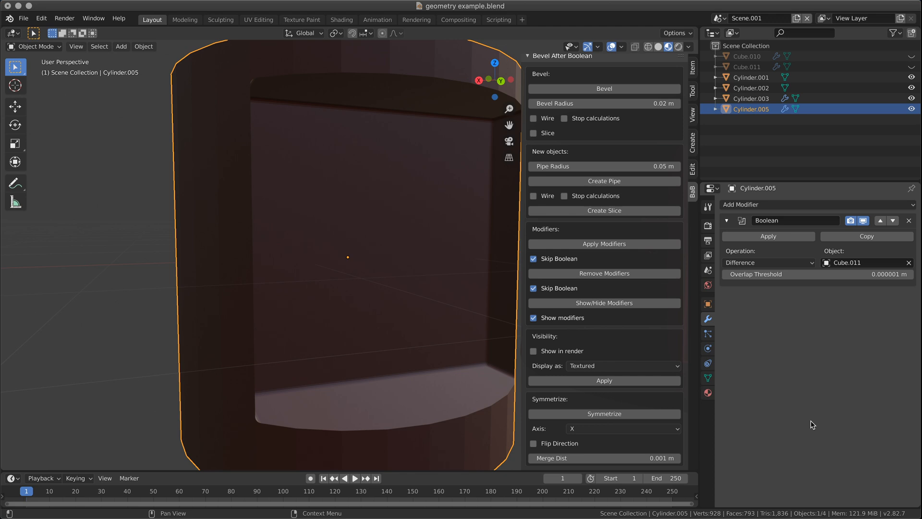
pyautogui.scroll(-6, 360, 298)
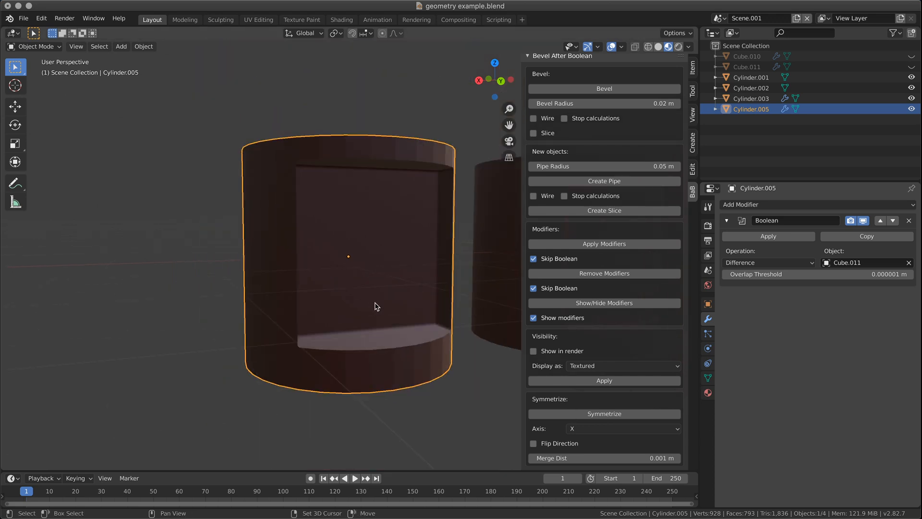
# - Add a 2 m mesh cube and raise it 3.52 m along the Z axis above the cylinders
pyautogui.keyDown('shift'); pyautogui.moveTo(375, 304); pyautogui.dragTo(284, 292, button='middle'); pyautogui.keyUp('shift')
pyautogui.scroll(-3, 285, 292)
pyautogui.click(346, 350)
pyautogui.moveTo(347, 350)
pyautogui.mouseDown(button='middle')
pyautogui.moveTo(364, 354)
pyautogui.moveTo(335, 363)
pyautogui.mouseUp(button='middle')
pyautogui.scroll(-2, 354, 329)
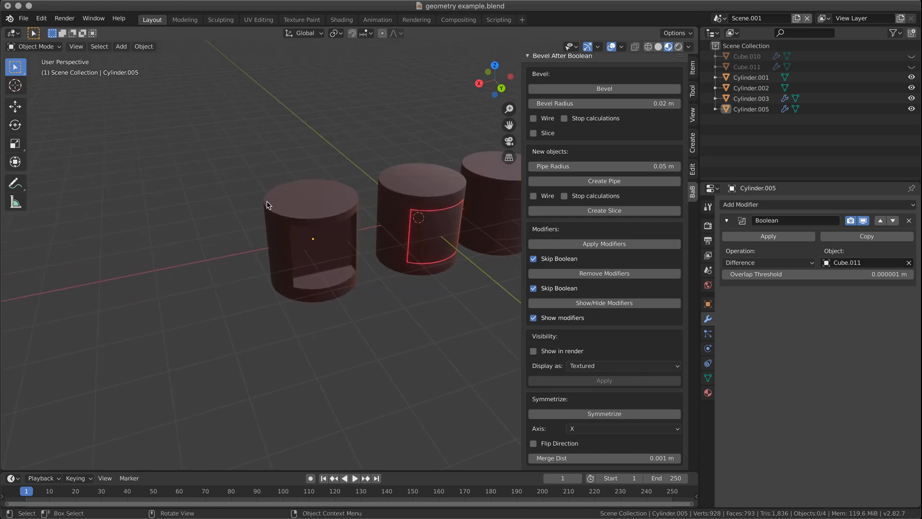
pyautogui.click(120, 47)
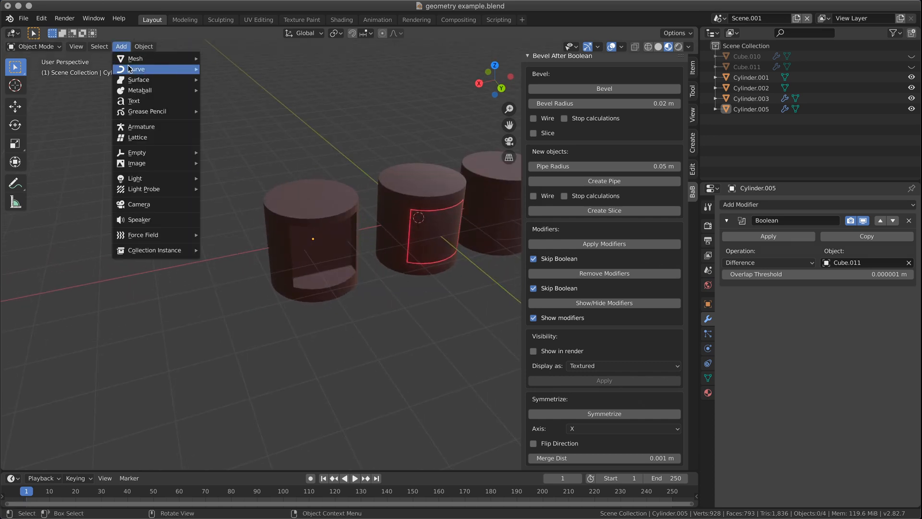
pyautogui.moveTo(132, 59)
pyautogui.click(234, 70)
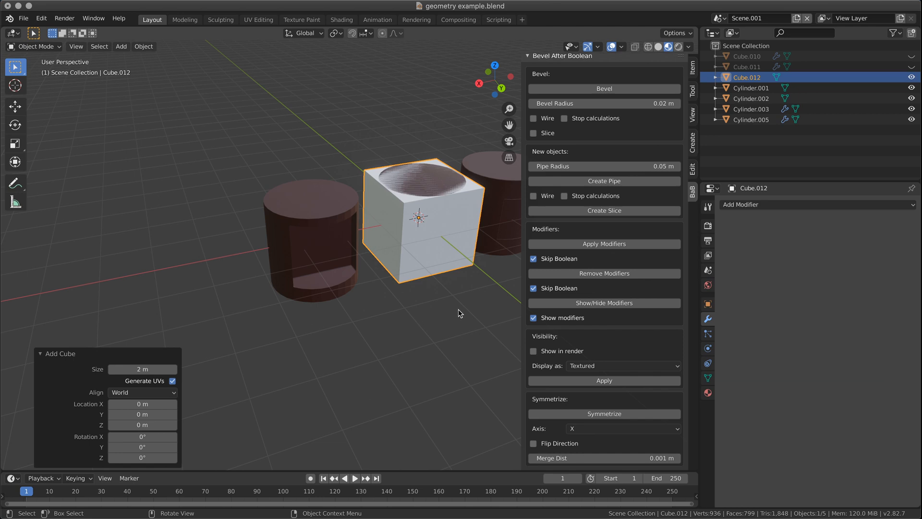
pyautogui.press('g')
pyautogui.press('z')
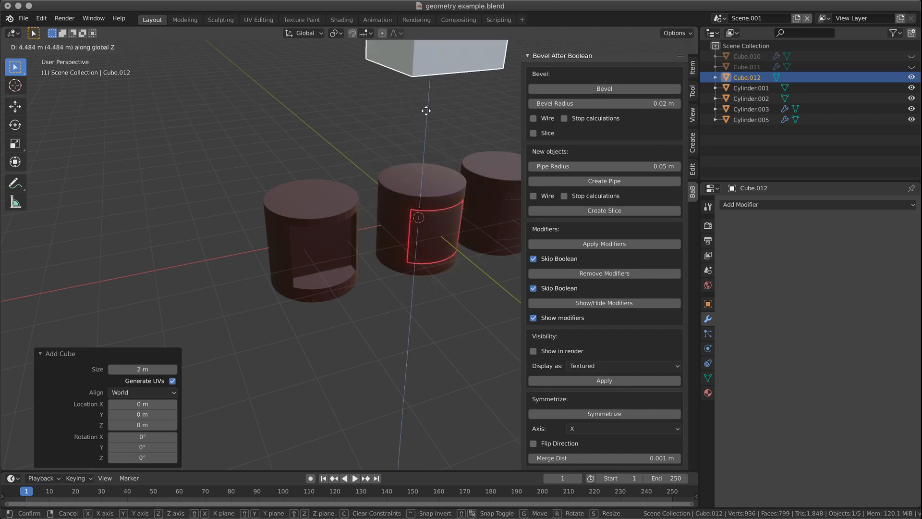
pyautogui.click(426, 155)
# - Frame the new cube above the cylinders and switch the viewport to solid shading
pyautogui.press('`')
pyautogui.press('3')
pyautogui.scroll(-2, 427, 154)
pyautogui.moveTo(362, 225); pyautogui.dragTo(366, 210, button='middle')
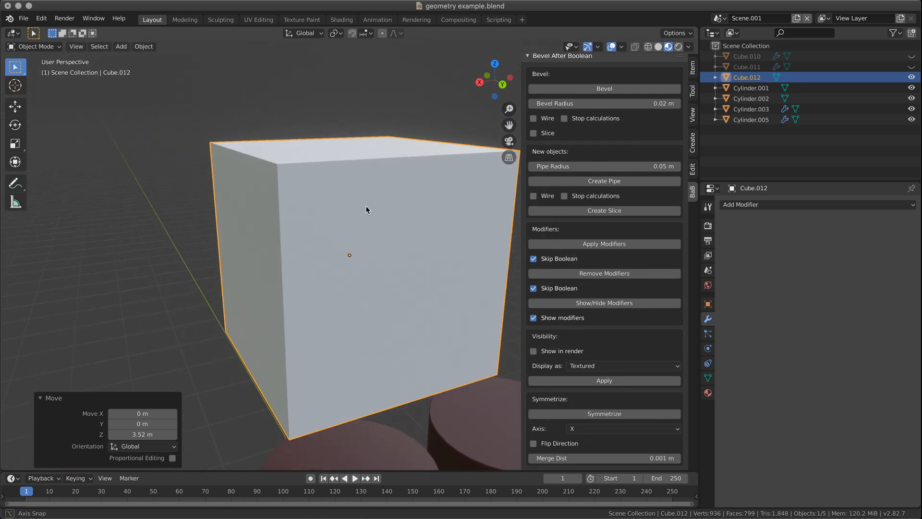
pyautogui.click(658, 47)
pyautogui.scroll(-2, 413, 262)
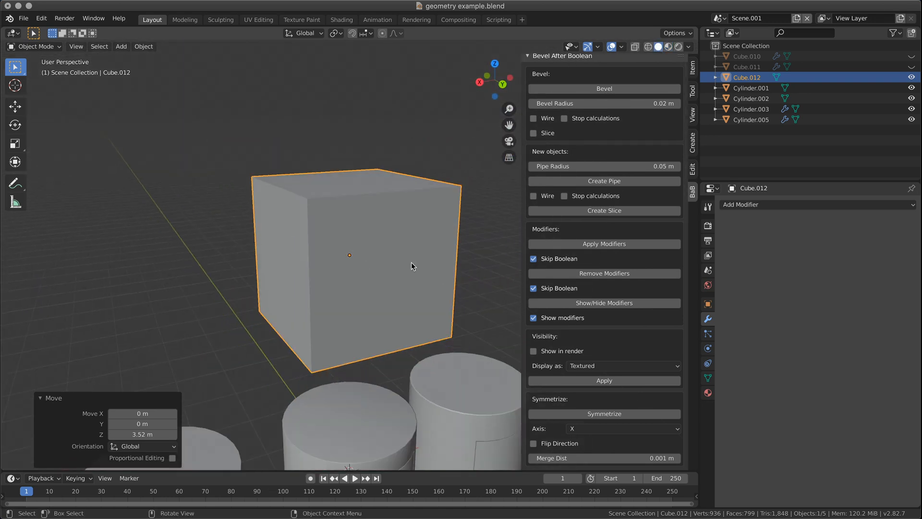
pyautogui.moveTo(413, 302); pyautogui.dragTo(382, 214, button='middle')
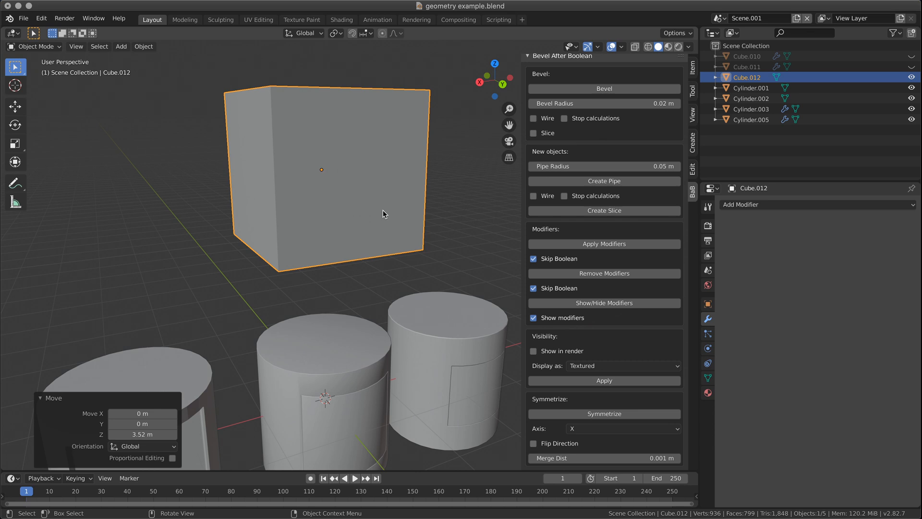
# - Bevel Cylinder.005's Boolean cut with a 0.02 m radius
pyautogui.scroll(-2, 218, 214)
pyautogui.scroll(1, 245, 344)
pyautogui.moveTo(307, 359); pyautogui.dragTo(364, 238, button='middle')
pyautogui.click(292, 268)
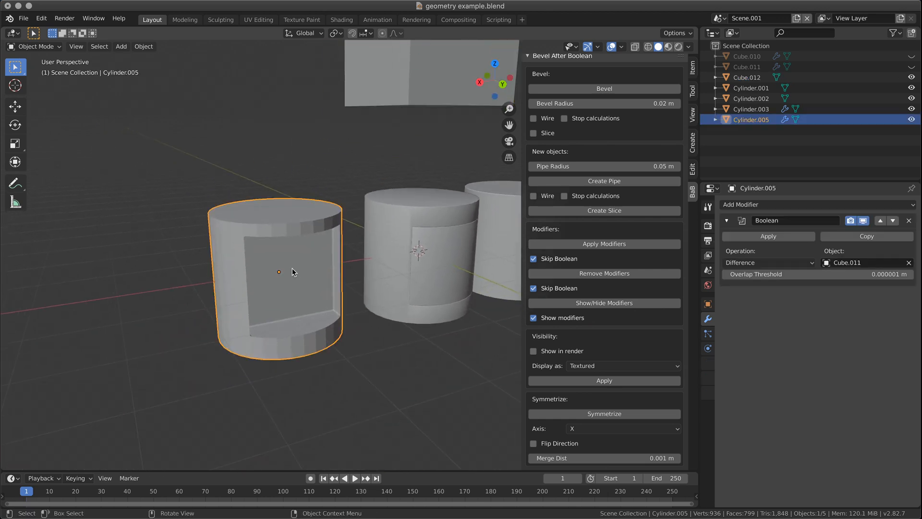
pyautogui.scroll(5, 378, 326)
pyautogui.moveTo(416, 307); pyautogui.dragTo(330, 310, button='middle')
pyautogui.click(633, 89)
pyautogui.moveTo(435, 248); pyautogui.dragTo(342, 366, button='middle')
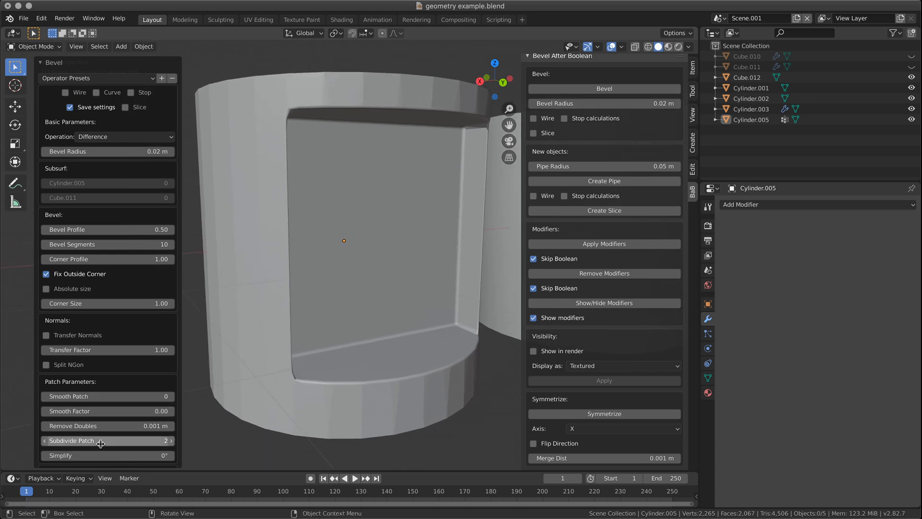
# - Increase the bevel's Subdivide Patch setting to 7
pyautogui.click(172, 441)
pyautogui.click(172, 441)
pyautogui.click(172, 441)
pyautogui.click(172, 441)
pyautogui.click(172, 441)
pyautogui.moveTo(333, 386); pyautogui.dragTo(369, 377, button='middle')
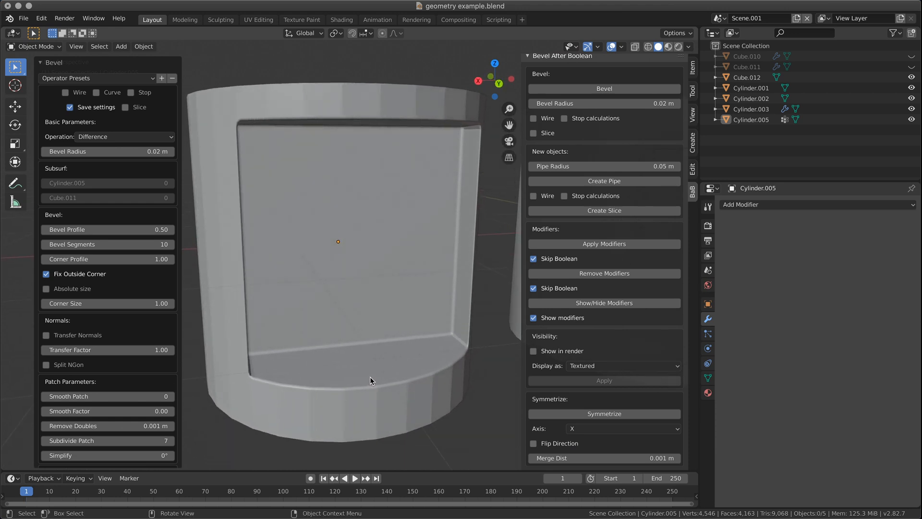
# - Examine the subdivided bevel mesh at the opening's lower corner in wireframe display
pyautogui.click(648, 47)
pyautogui.scroll(4, 446, 393)
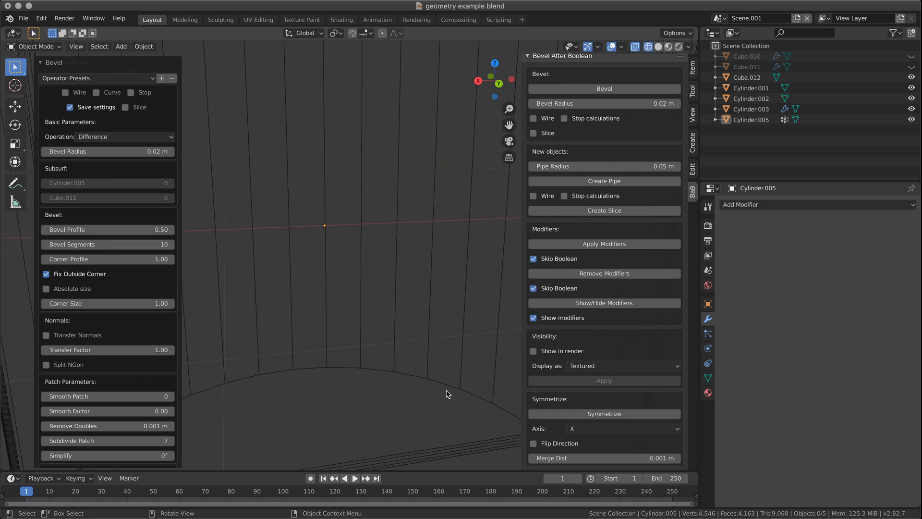
pyautogui.moveTo(375, 431); pyautogui.dragTo(379, 336, button='middle')
pyautogui.scroll(1, 392, 319)
pyautogui.scroll(1, 393, 319)
pyautogui.scroll(-1, 358, 335)
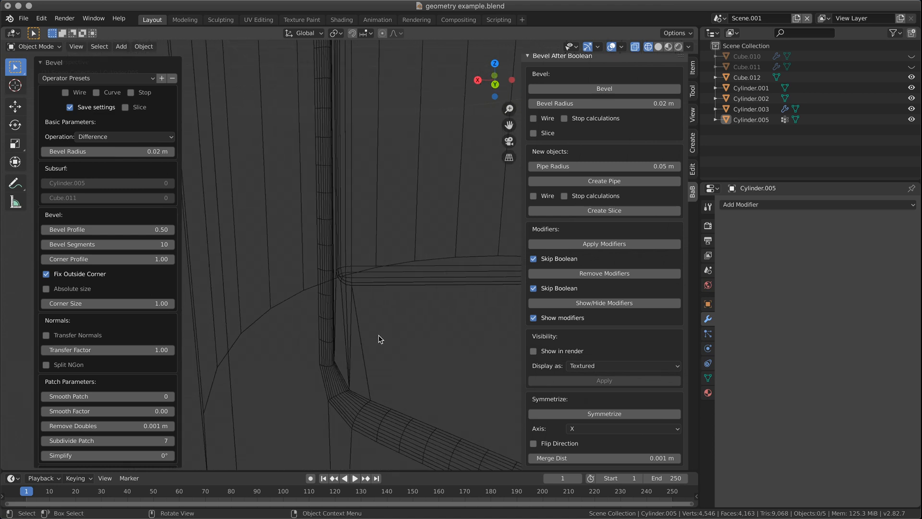
pyautogui.scroll(-2, 379, 334)
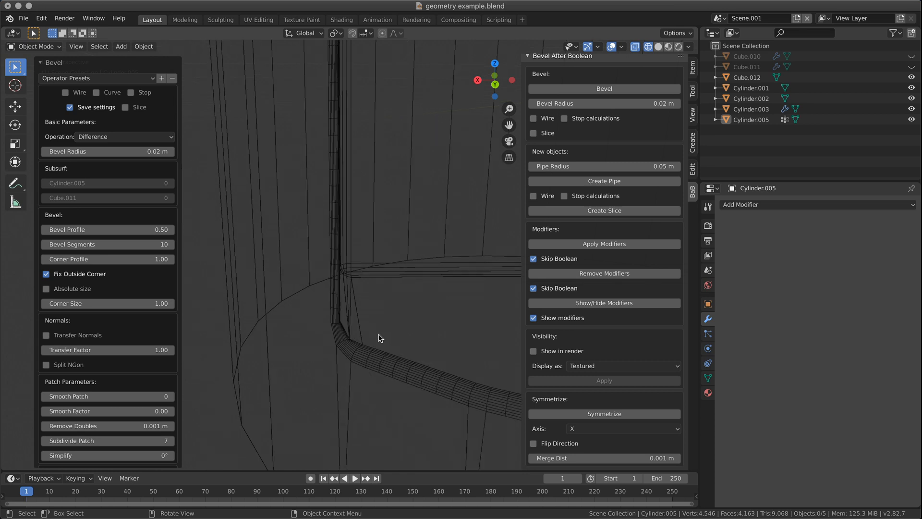
pyautogui.scroll(-1, 427, 366)
pyautogui.keyDown('shift'); pyautogui.moveTo(442, 283); pyautogui.dragTo(367, 198, button='middle'); pyautogui.keyUp('shift')
pyautogui.scroll(-3, 367, 371)
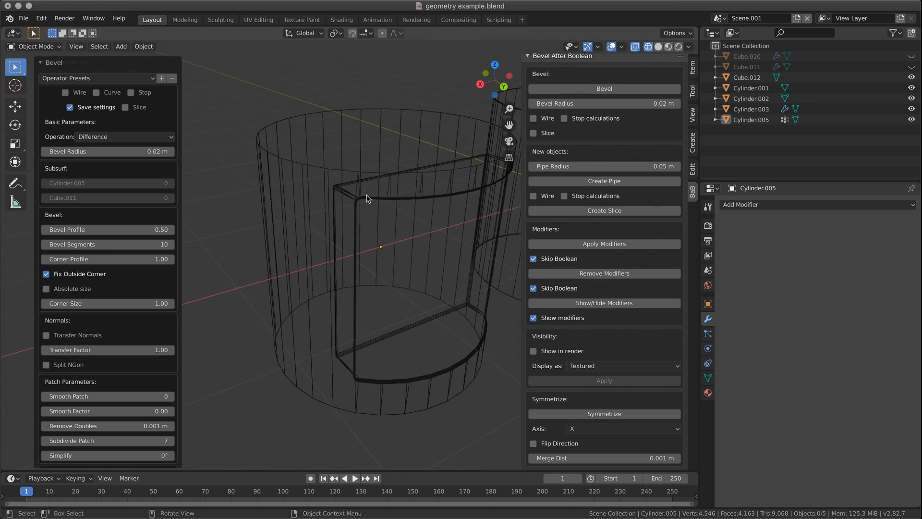
# - Compare the neighbouring cylinder's wireframe with the beveled Cylinder.005
pyautogui.moveTo(340, 305); pyautogui.dragTo(261, 306, button='middle')
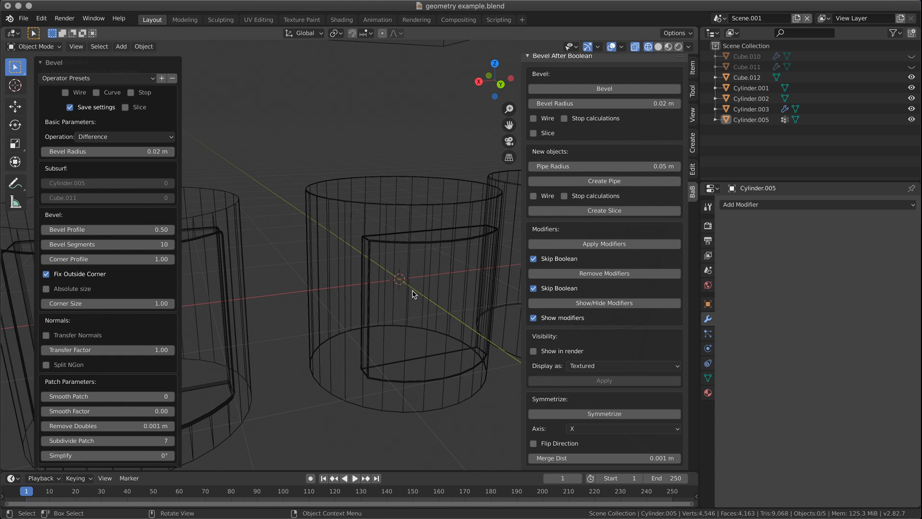
pyautogui.scroll(5, 413, 294)
pyautogui.scroll(-8, 432, 297)
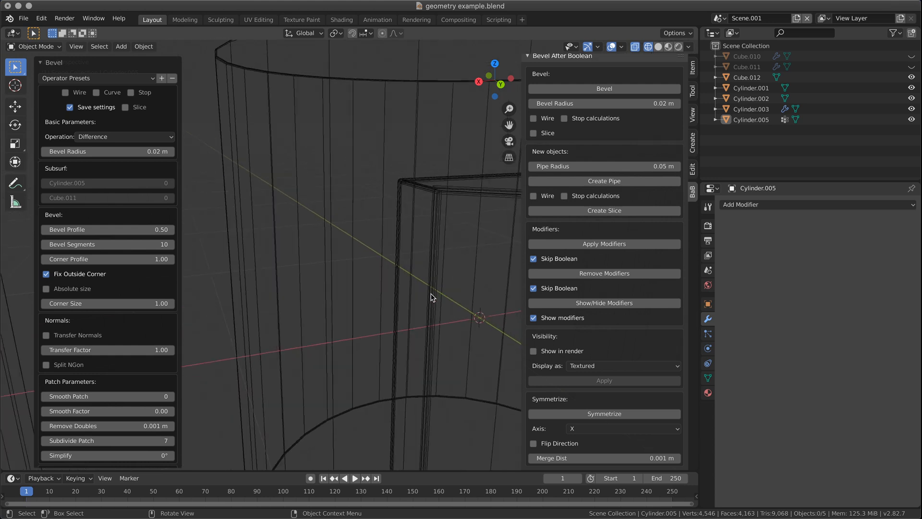
pyautogui.scroll(-1, 491, 288)
pyautogui.scroll(-7, 356, 293)
pyautogui.moveTo(392, 321)
pyautogui.mouseDown(button='middle')
pyautogui.moveTo(321, 315)
pyautogui.moveTo(416, 318)
pyautogui.moveTo(384, 309)
pyautogui.mouseUp(button='middle')
pyautogui.scroll(-3, 466, 306)
pyautogui.moveTo(219, 202); pyautogui.dragTo(364, 399)
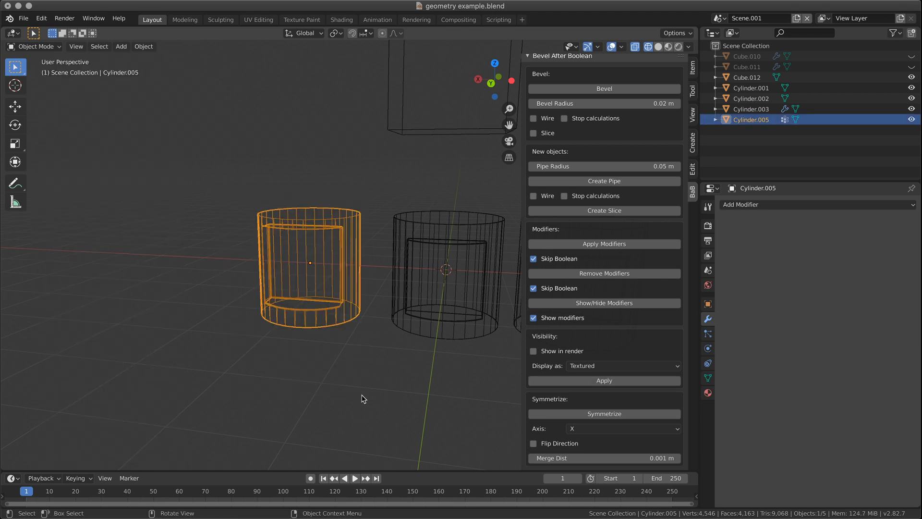
pyautogui.click(354, 346)
pyautogui.scroll(5, 354, 346)
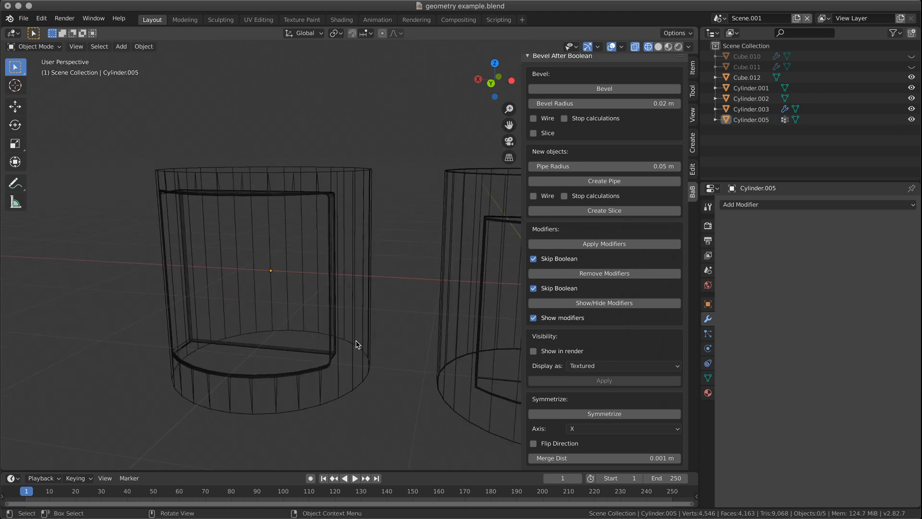
pyautogui.moveTo(395, 379); pyautogui.dragTo(330, 379, button='middle')
pyautogui.keyDown('ctrl'); pyautogui.click(329, 379); pyautogui.keyUp('ctrl')
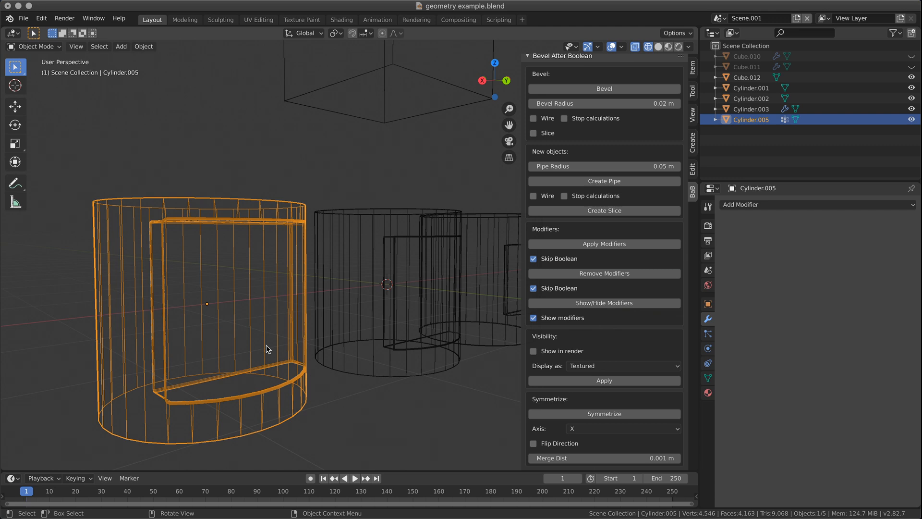
# - Undo the bevel back to Cylinder.005's live Boolean modifier, and return the viewport to solid shading
pyautogui.hotkey('ctrl', 'z')
pyautogui.hotkey('ctrl', 'z')
pyautogui.hotkey('ctrl', 'z')
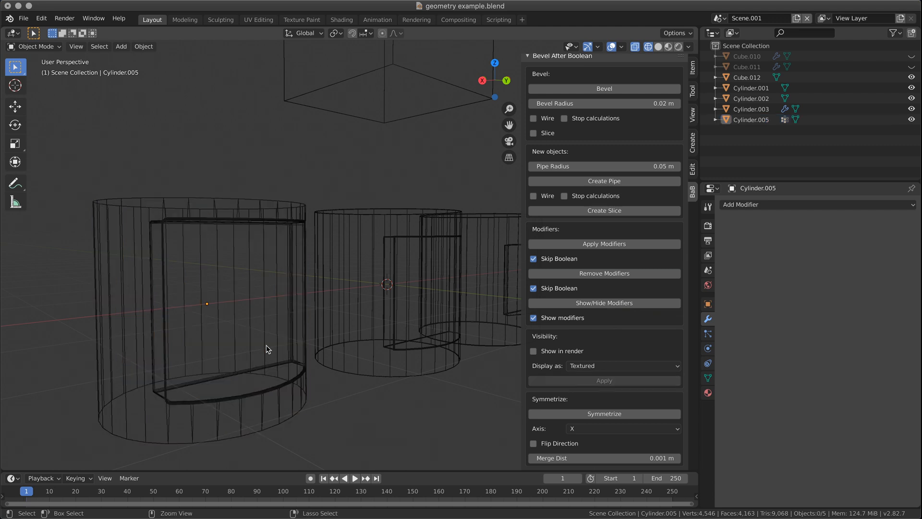
pyautogui.click(209, 222)
pyautogui.click(231, 196)
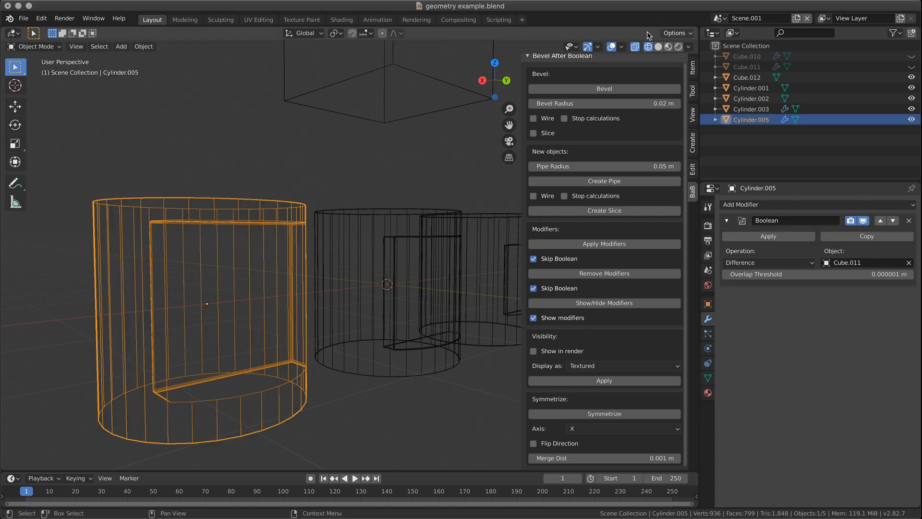
pyautogui.click(658, 46)
pyautogui.keyDown('shift'); pyautogui.moveTo(384, 293); pyautogui.dragTo(361, 300, button='middle'); pyautogui.keyUp('shift')
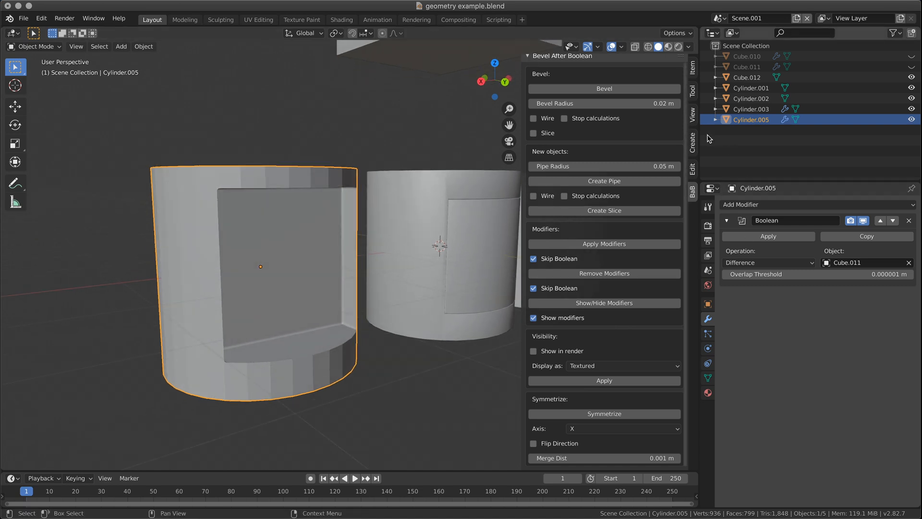
# - Bevel Cylinder.005 again with a 0.02 m radius and Subdivide Patch 7, and turn off Refine
pyautogui.click(602, 92)
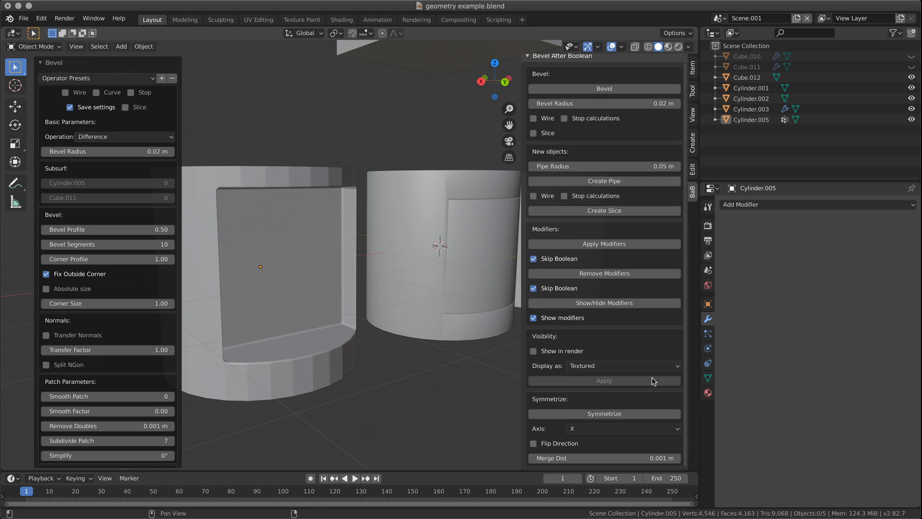
pyautogui.scroll(1, 653, 343)
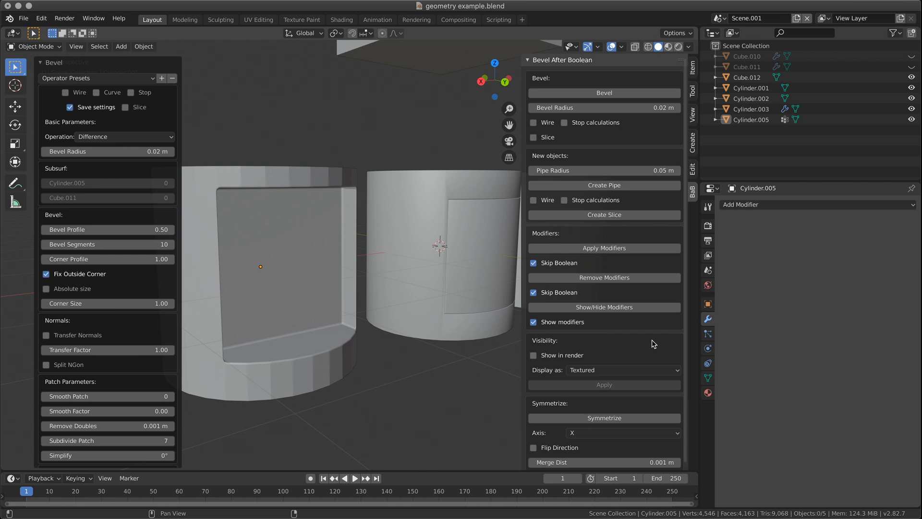
pyautogui.scroll(-5, 96, 408)
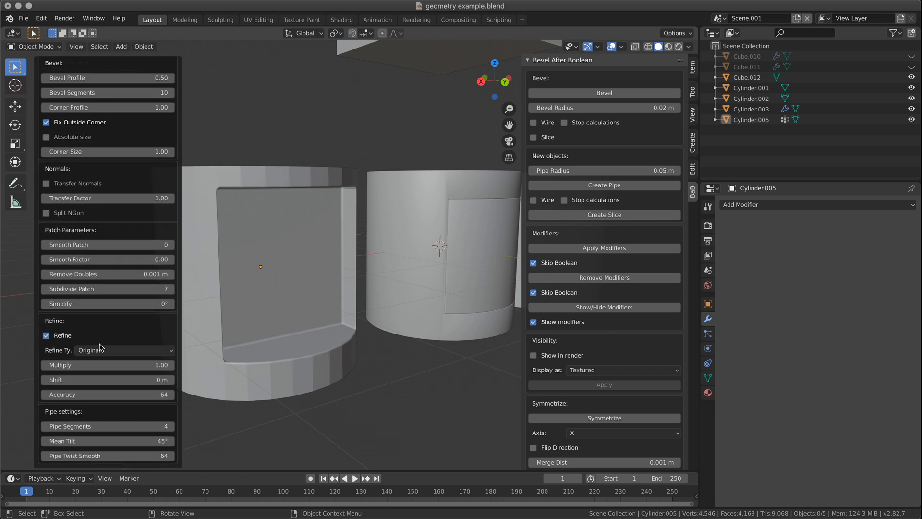
pyautogui.click(46, 335)
# - Examine the unrefined bevel around the opening in solid shading and its lower corner in wireframe
pyautogui.scroll(6, 396, 300)
pyautogui.moveTo(396, 298); pyautogui.dragTo(399, 336, button='middle')
pyautogui.keyDown('shift'); pyautogui.moveTo(426, 302); pyautogui.dragTo(368, 376, button='middle'); pyautogui.keyUp('shift')
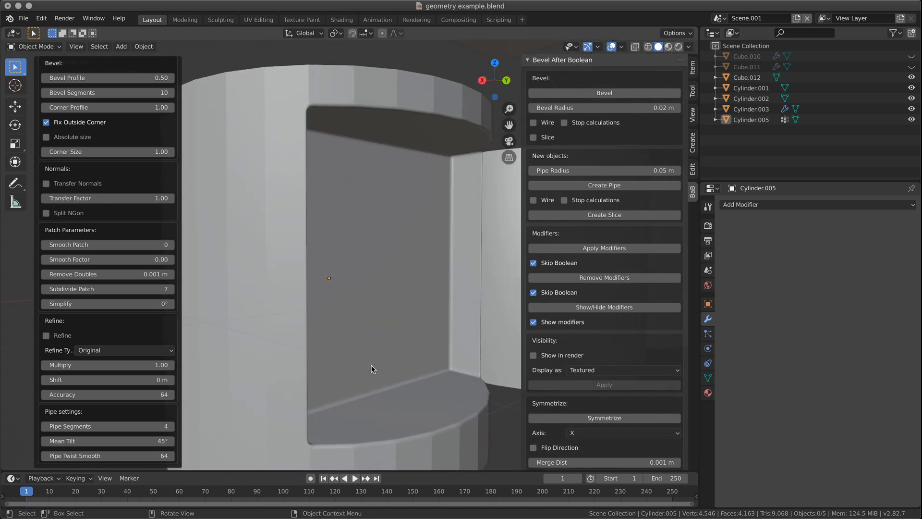
pyautogui.scroll(-2, 372, 369)
pyautogui.moveTo(370, 363); pyautogui.dragTo(306, 353, button='middle')
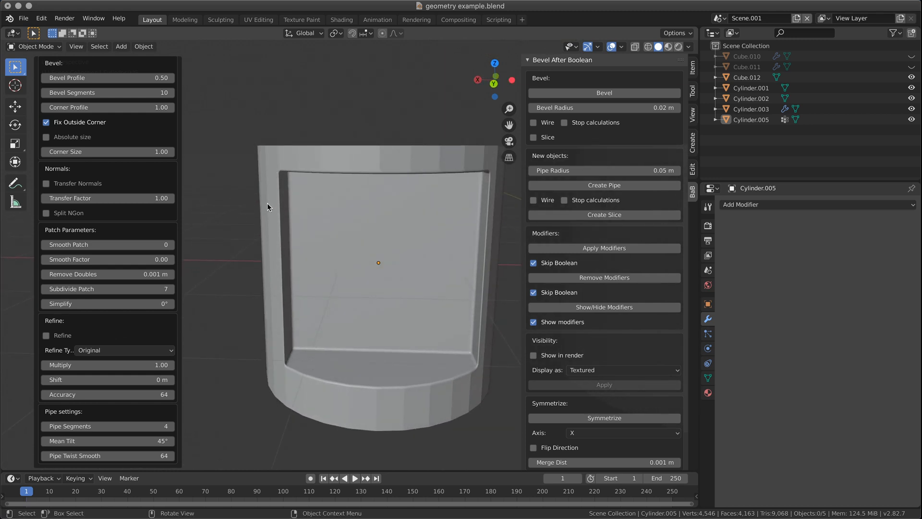
pyautogui.moveTo(366, 371); pyautogui.dragTo(352, 375, button='middle')
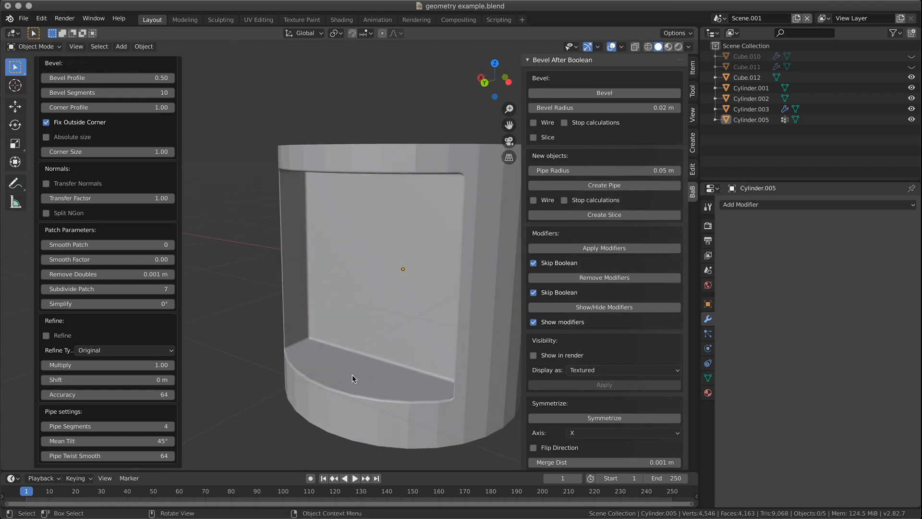
pyautogui.moveTo(442, 384)
pyautogui.mouseDown(button='middle')
pyautogui.moveTo(499, 329)
pyautogui.moveTo(423, 342)
pyautogui.moveTo(412, 359)
pyautogui.moveTo(447, 367)
pyautogui.moveTo(374, 385)
pyautogui.mouseUp(button='middle')
pyautogui.hotkey('shift', 'z')
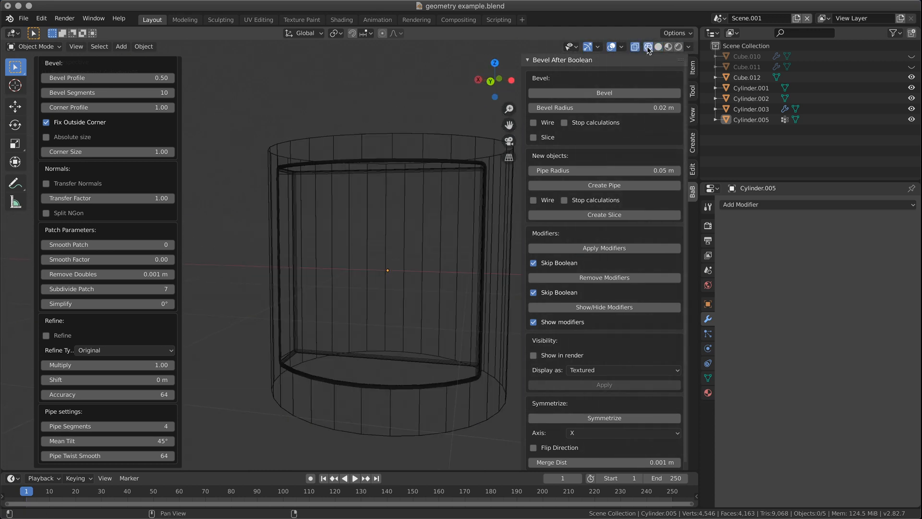
pyautogui.scroll(2, 435, 363)
pyautogui.scroll(2, 274, 396)
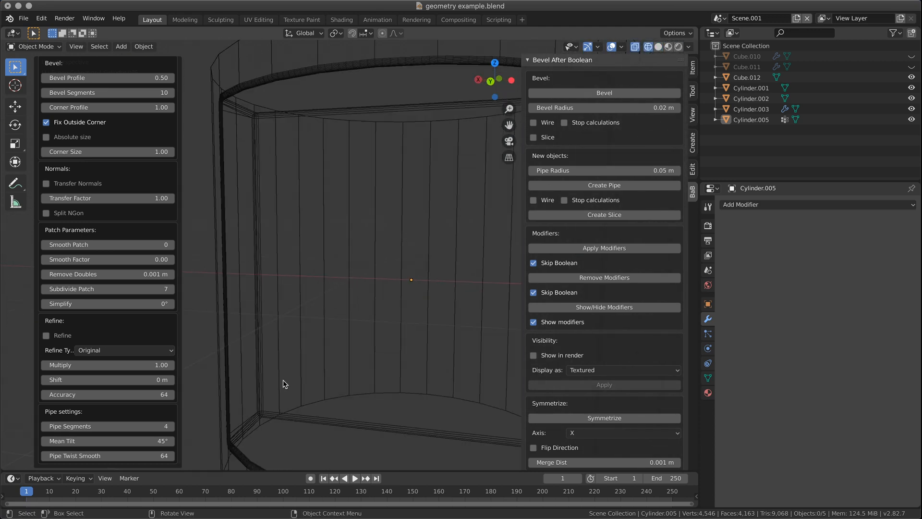
pyautogui.keyDown('shift'); pyautogui.moveTo(282, 393); pyautogui.dragTo(370, 330, button='middle'); pyautogui.keyUp('shift')
pyautogui.moveTo(330, 362); pyautogui.dragTo(288, 347, button='middle')
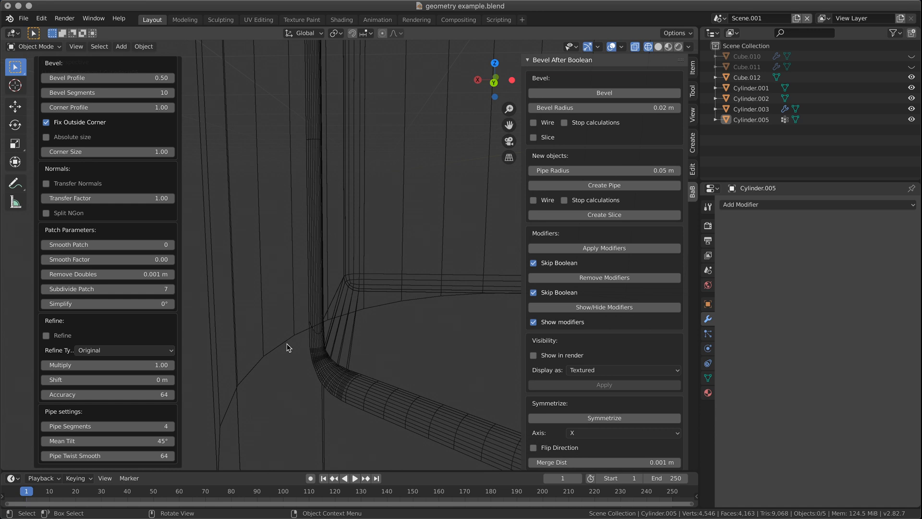
# - Toggle Refine to compare the corner mesh with and without it, leaving Refine enabled with type Original
pyautogui.click(54, 336)
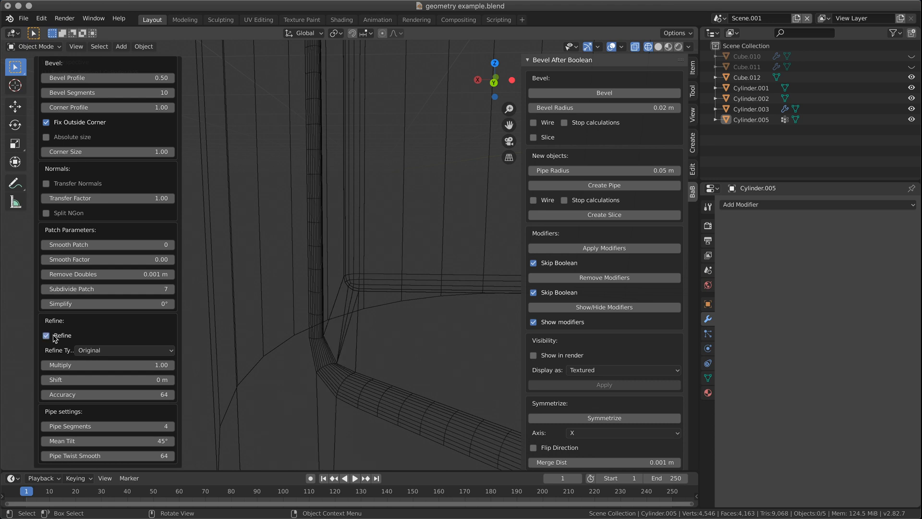
pyautogui.click(54, 336)
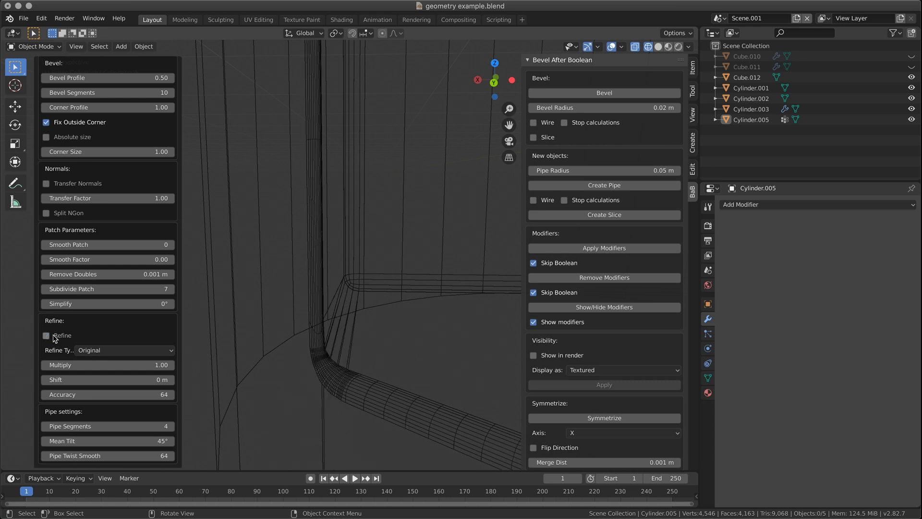
pyautogui.click(54, 336)
pyautogui.moveTo(203, 335); pyautogui.dragTo(308, 369, button='middle')
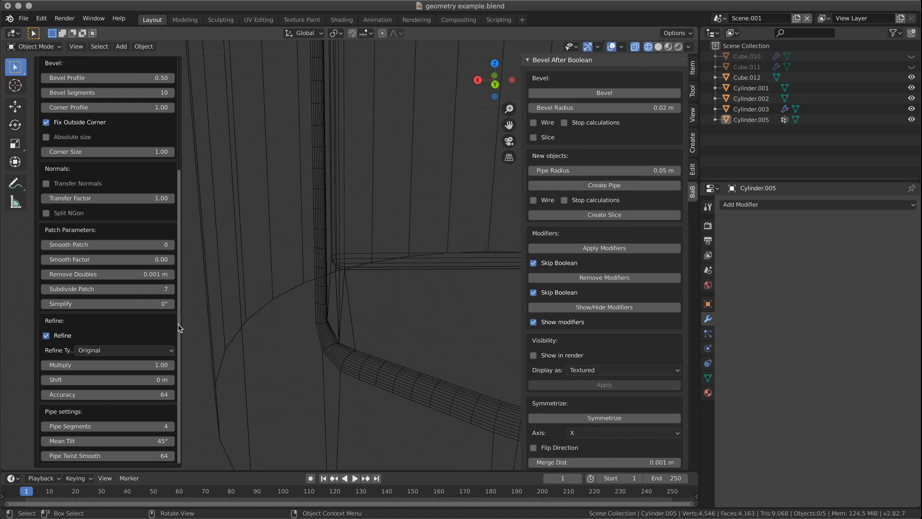
pyautogui.scroll(5, 179, 328)
pyautogui.scroll(-5, 179, 328)
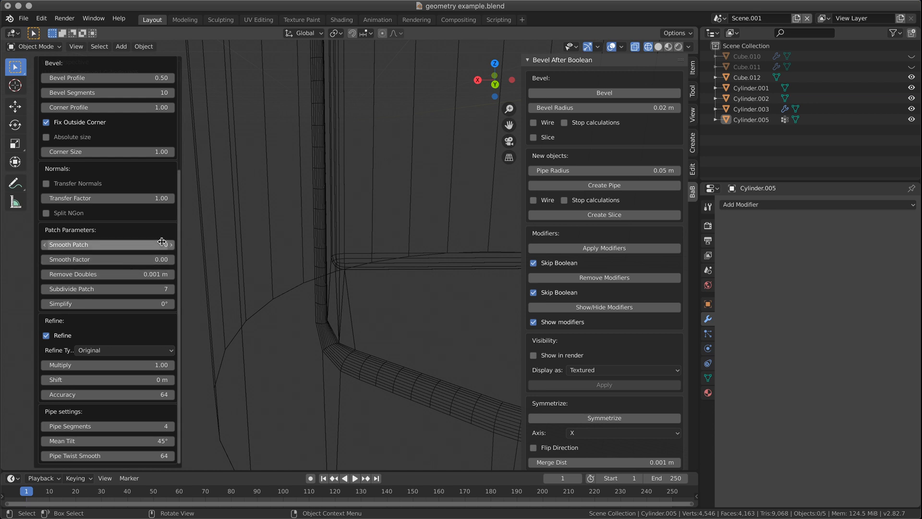
# - Set the bevel's Subdivide Patch to 0, turn off Refine, and inspect the opening's lower corner in wireframe
pyautogui.click(129, 290)
pyautogui.write('0')
pyautogui.press('Return')
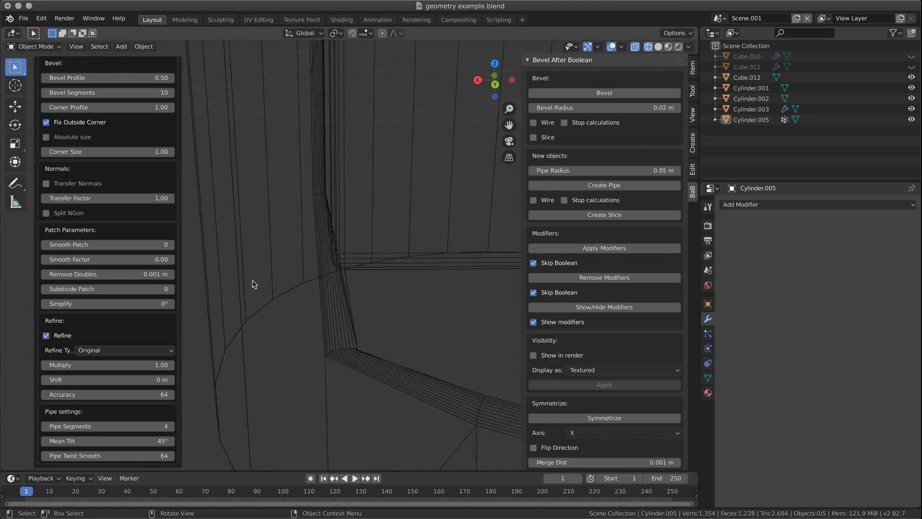
pyautogui.click(55, 336)
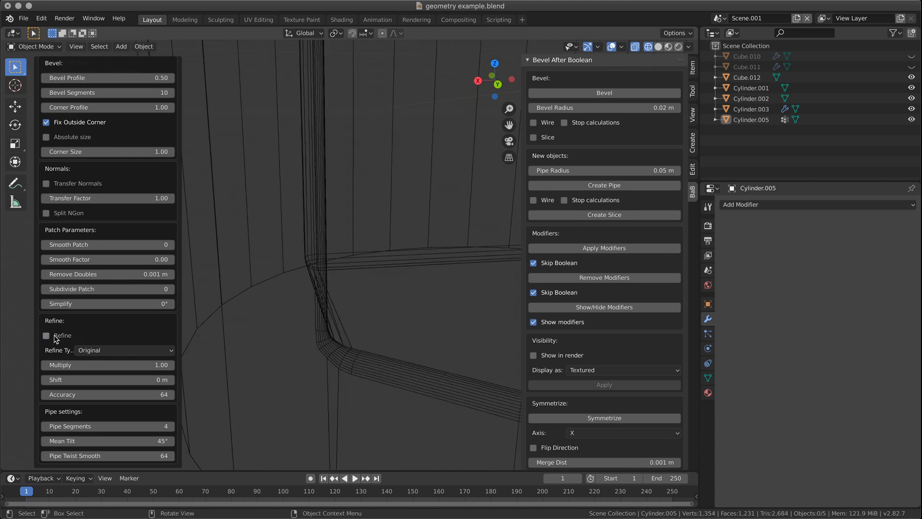
pyautogui.moveTo(387, 329); pyautogui.dragTo(386, 275, button='middle')
pyautogui.scroll(4, 384, 278)
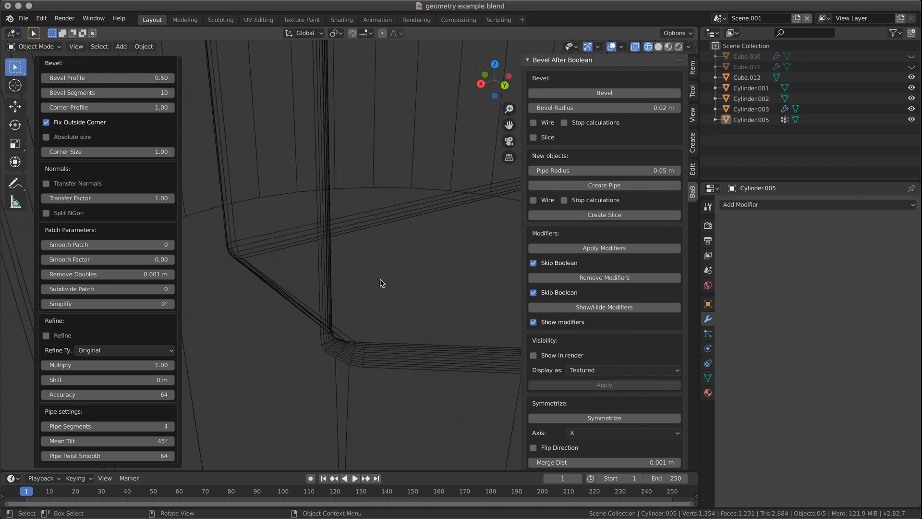
pyautogui.scroll(-1, 379, 291)
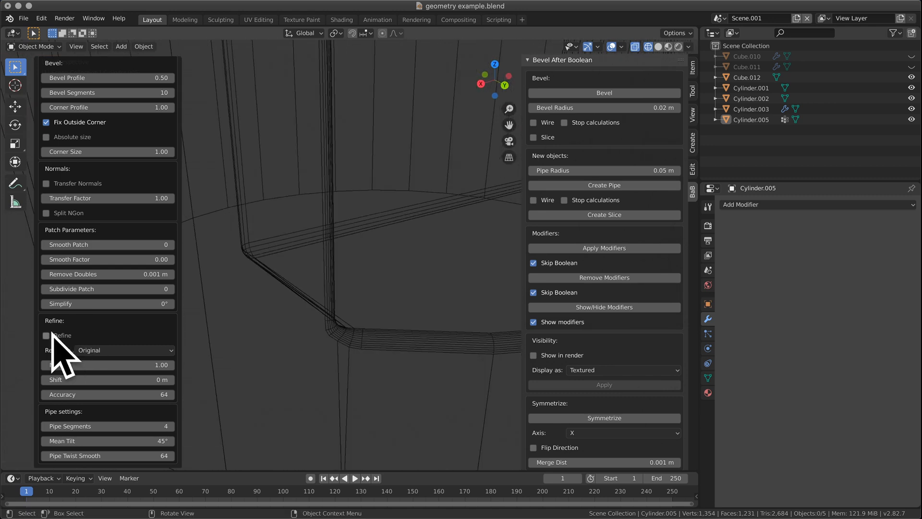
# - Compare the opening's lower corner in solid shading with Refine on and off, leaving Refine disabled
pyautogui.click(96, 350)
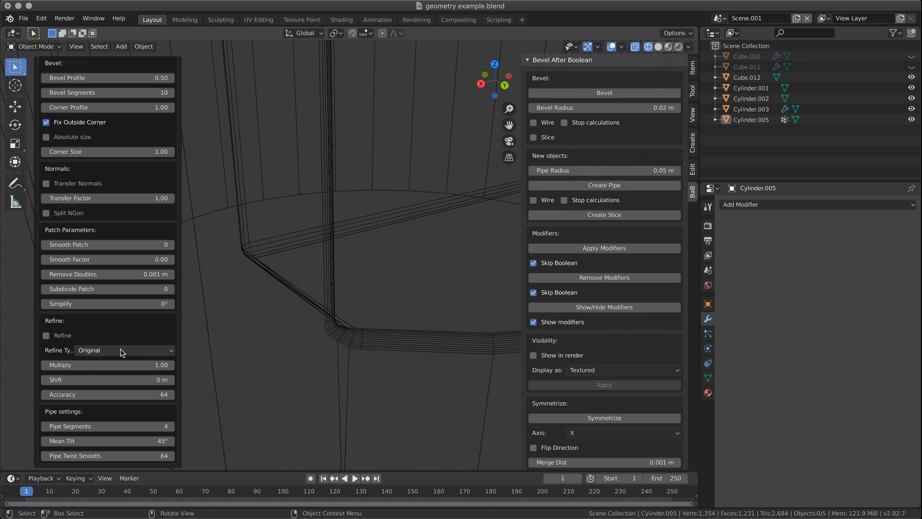
pyautogui.click(122, 351)
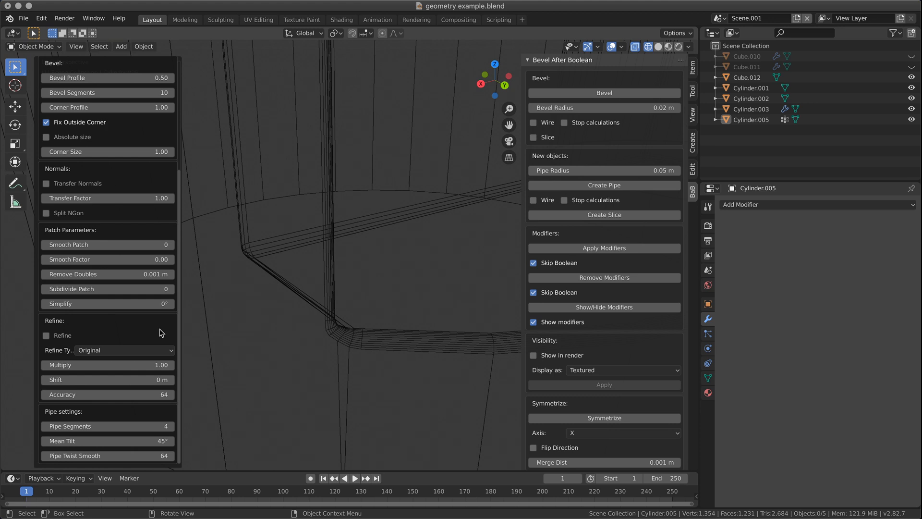
pyautogui.moveTo(436, 350)
pyautogui.mouseDown(button='middle')
pyautogui.moveTo(390, 284)
pyautogui.moveTo(330, 324)
pyautogui.moveTo(335, 315)
pyautogui.moveTo(321, 310)
pyautogui.moveTo(374, 352)
pyautogui.moveTo(411, 339)
pyautogui.moveTo(339, 304)
pyautogui.moveTo(331, 287)
pyautogui.moveTo(322, 315)
pyautogui.moveTo(412, 315)
pyautogui.mouseUp(button='middle')
pyautogui.click(659, 46)
pyautogui.click(57, 336)
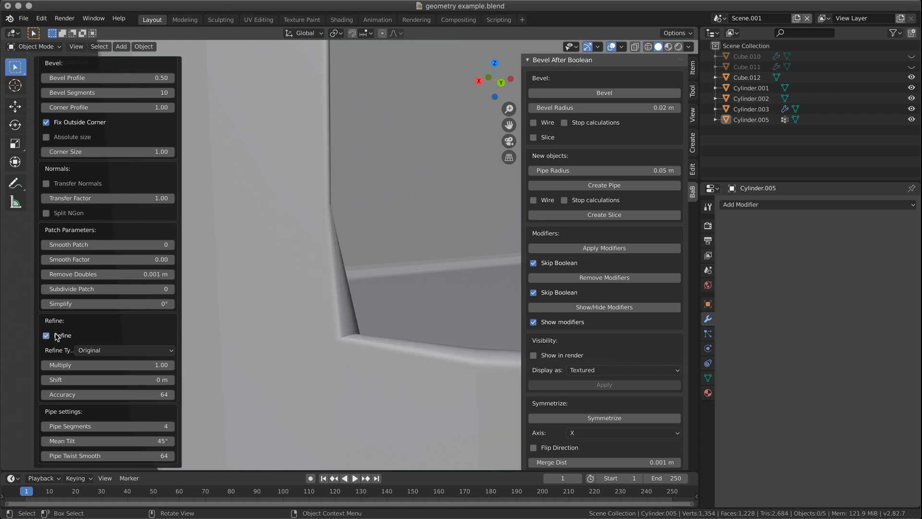
pyautogui.moveTo(338, 290)
pyautogui.mouseDown(button='middle')
pyautogui.moveTo(357, 283)
pyautogui.moveTo(347, 280)
pyautogui.mouseUp(button='middle')
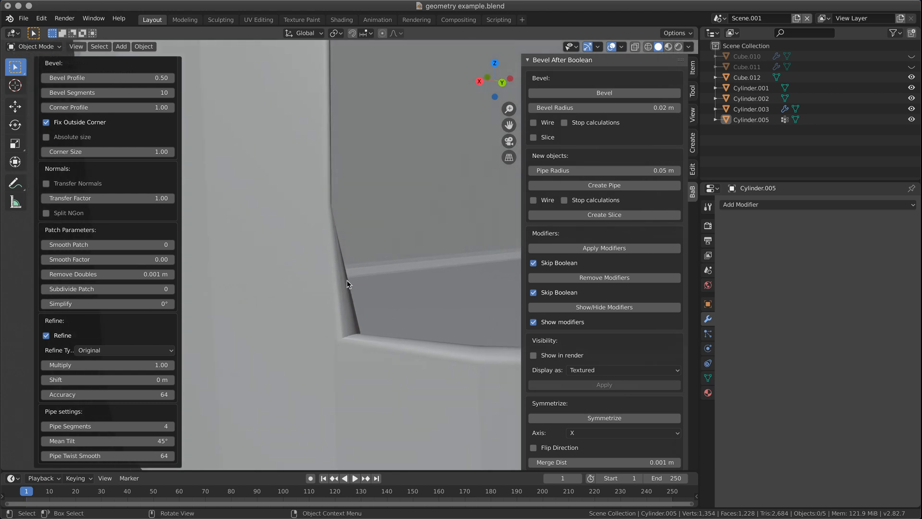
pyautogui.click(46, 335)
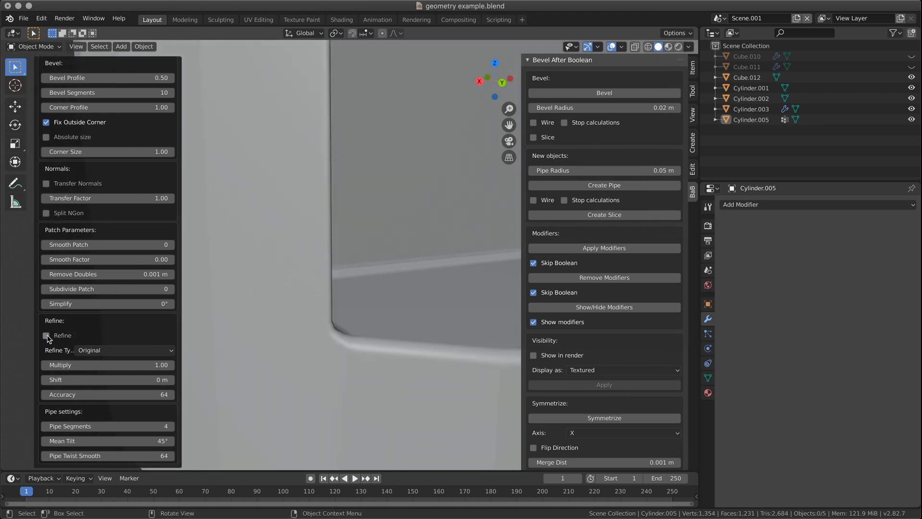
pyautogui.moveTo(396, 321); pyautogui.dragTo(287, 326, button='middle')
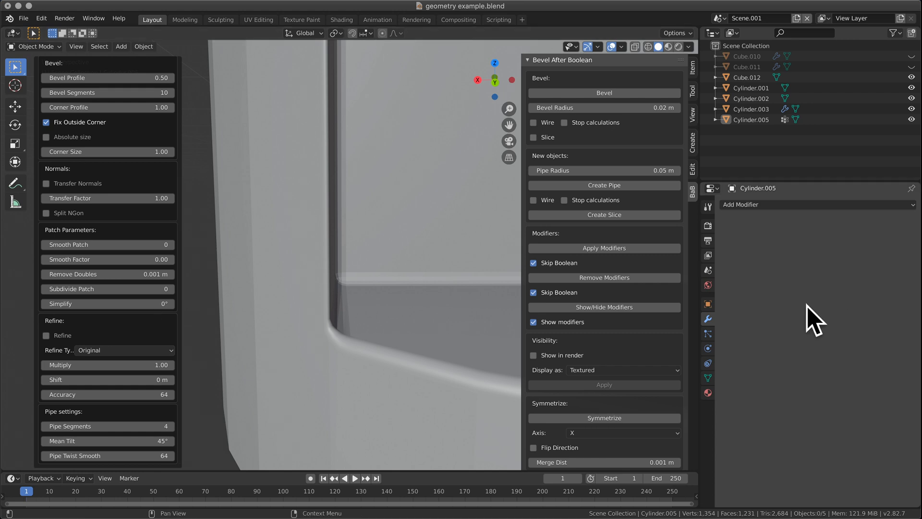
# - Review the bevel settings and examine the unrefined bevel around Cylinder.005's opening from several sides
pyautogui.scroll(3, 136, 281)
pyautogui.scroll(4, 136, 281)
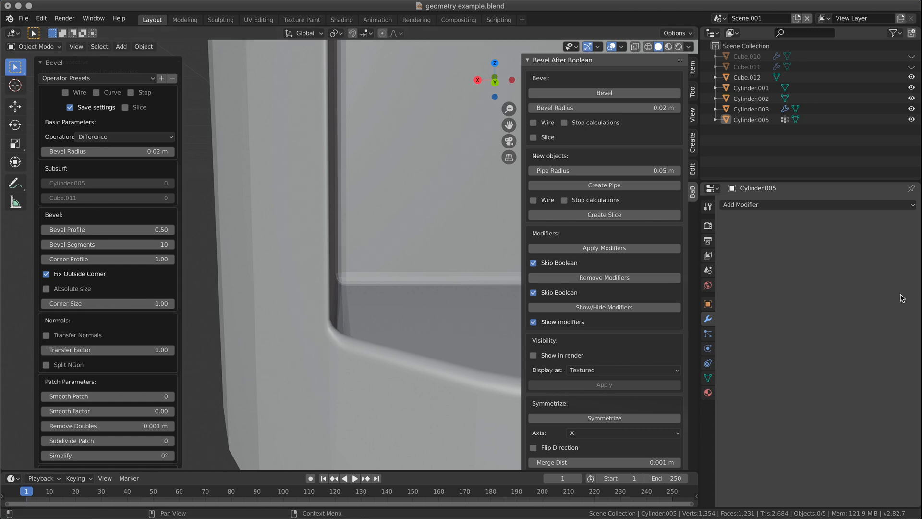
pyautogui.scroll(-4, 384, 321)
pyautogui.scroll(-4, 394, 317)
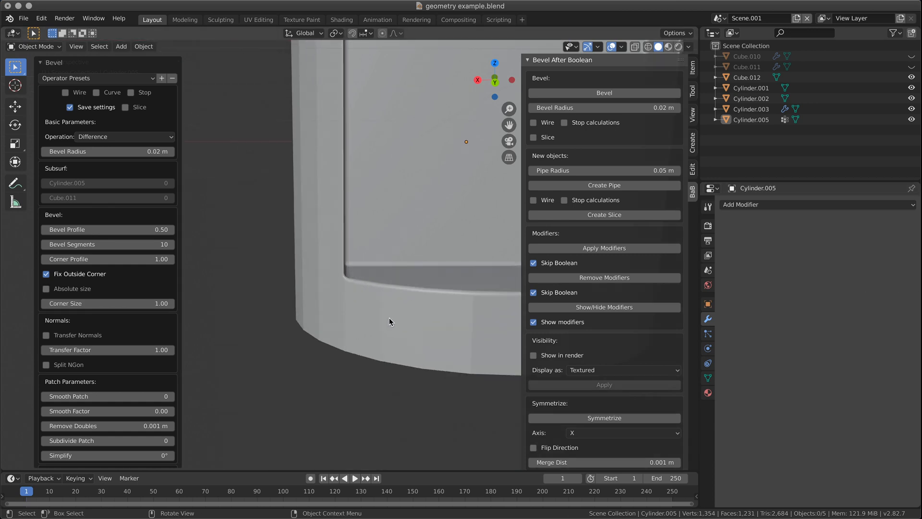
pyautogui.moveTo(399, 311); pyautogui.dragTo(358, 309, button='middle')
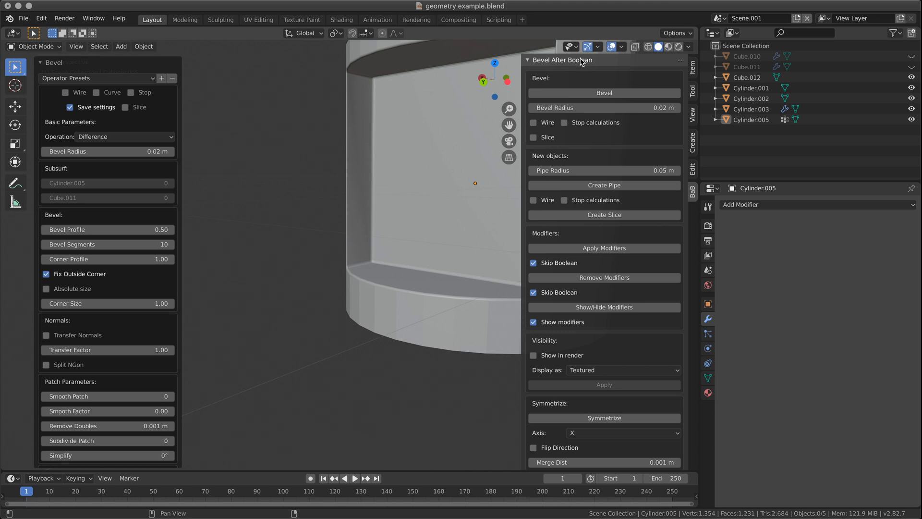
pyautogui.scroll(-3, 373, 268)
pyautogui.moveTo(374, 268); pyautogui.dragTo(336, 280, button='middle')
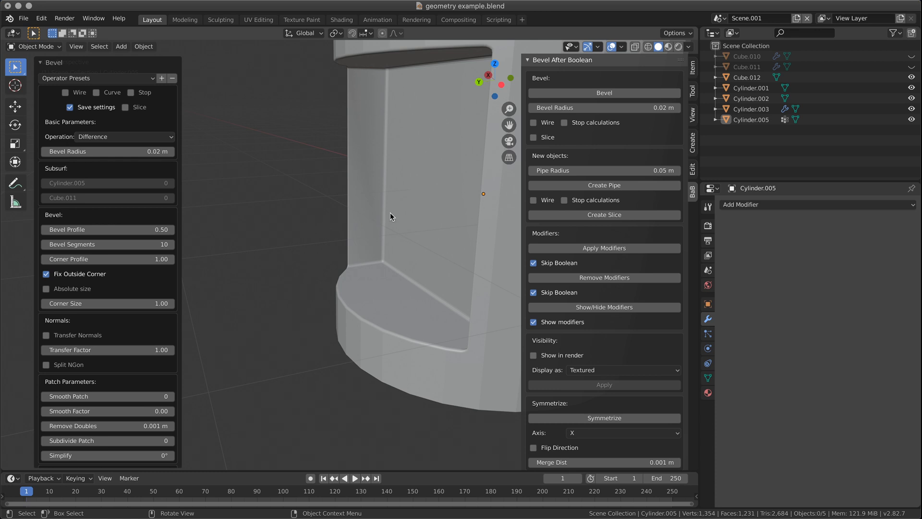
pyautogui.click(424, 210)
pyautogui.click(276, 294)
pyautogui.moveTo(276, 253); pyautogui.dragTo(418, 240, button='middle')
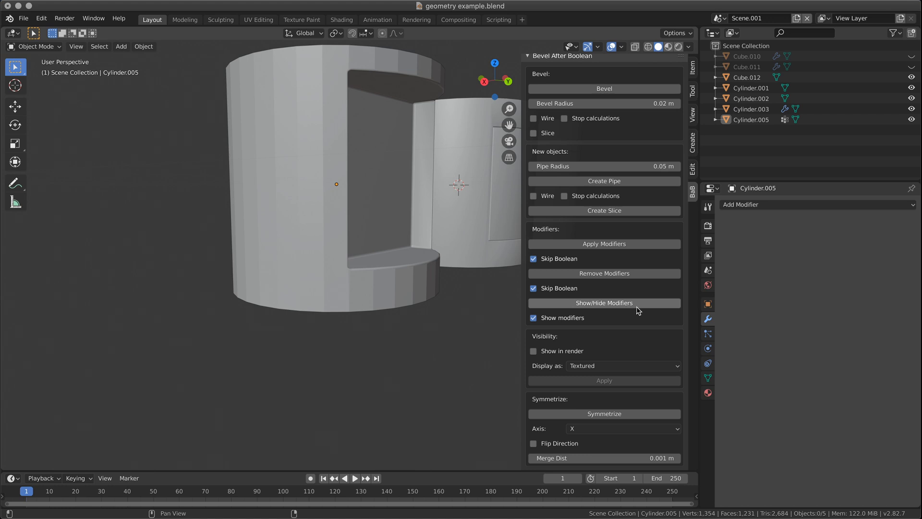
pyautogui.click(350, 289)
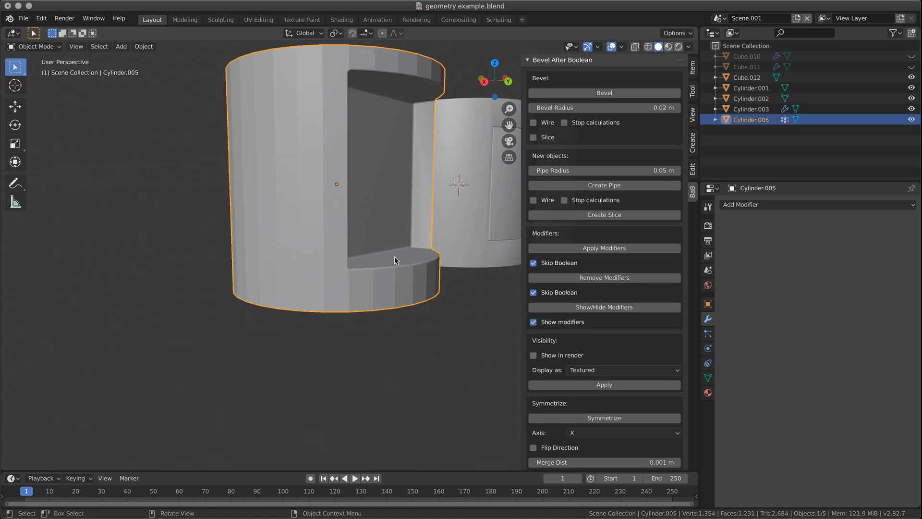
pyautogui.click(888, 204)
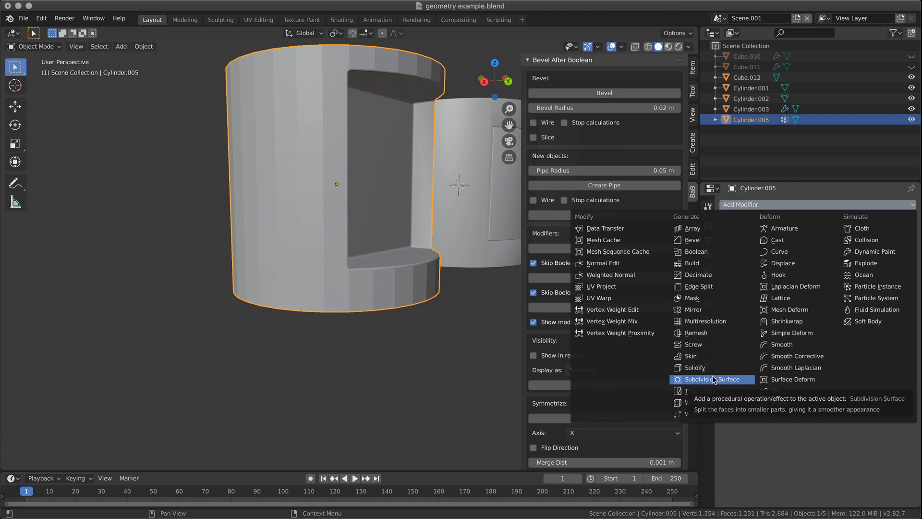
pyautogui.scroll(2, 391, 358)
pyautogui.moveTo(411, 343); pyautogui.dragTo(251, 357, button='middle')
pyautogui.scroll(-4, 356, 331)
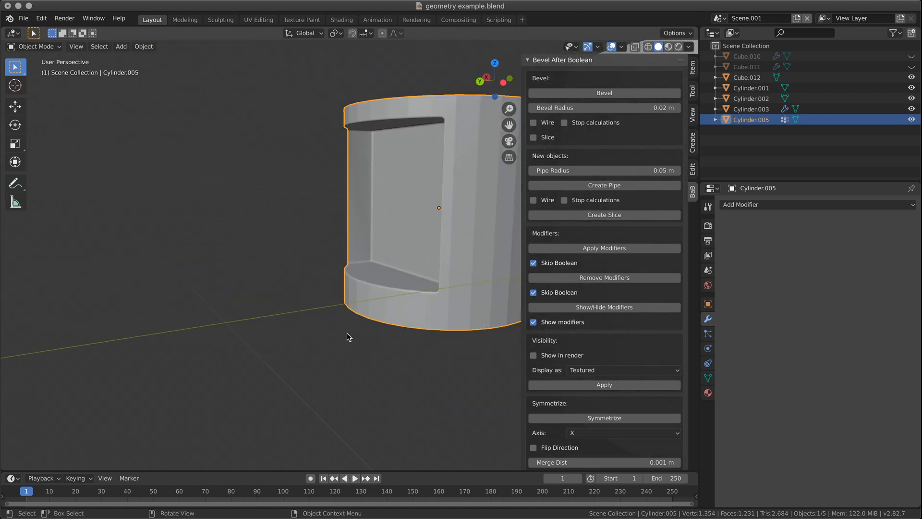
pyautogui.click(293, 359)
# - Apply smooth shading to Cylinder.005
pyautogui.moveTo(347, 334); pyautogui.dragTo(399, 272, button='middle')
pyautogui.click(399, 274)
pyautogui.rightClick(399, 274)
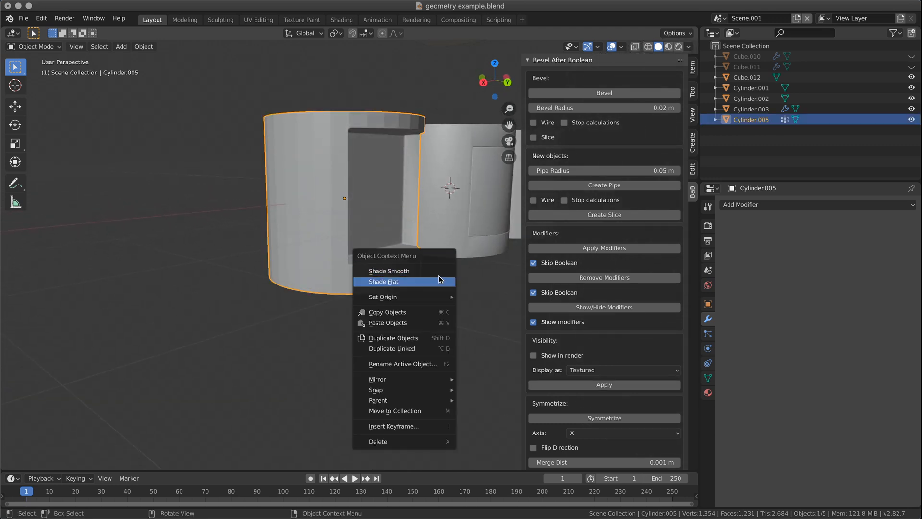
pyautogui.click(393, 268)
# - Examine the smooth shading on Cylinder.005's walls and on the bevels around its opening
pyautogui.moveTo(352, 298); pyautogui.dragTo(287, 310, button='middle')
pyautogui.scroll(3, 447, 278)
pyautogui.scroll(-4, 446, 282)
pyautogui.moveTo(422, 289); pyautogui.dragTo(323, 299, button='middle')
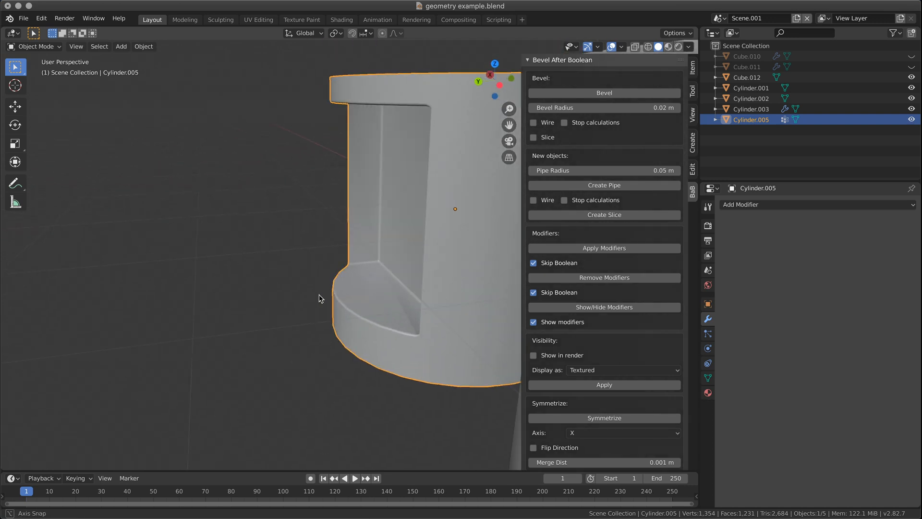
pyautogui.scroll(4, 369, 298)
pyautogui.scroll(-4, 370, 298)
pyautogui.click(249, 291)
pyautogui.moveTo(249, 291)
pyautogui.mouseDown(button='middle')
pyautogui.moveTo(400, 278)
pyautogui.moveTo(418, 251)
pyautogui.moveTo(394, 275)
pyautogui.mouseUp(button='middle')
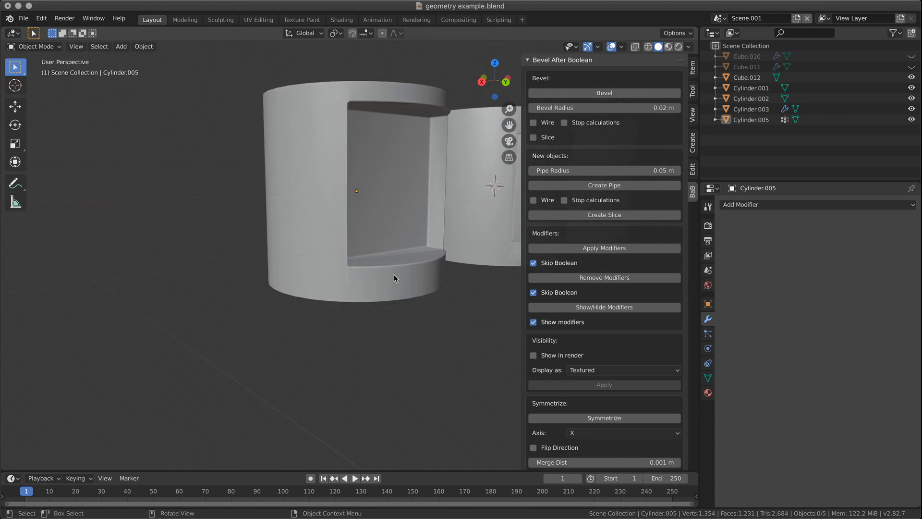
# - Switch the viewport to material preview, try Material.002 in Cylinder.005's first material slot, and settle on Material
pyautogui.click(668, 47)
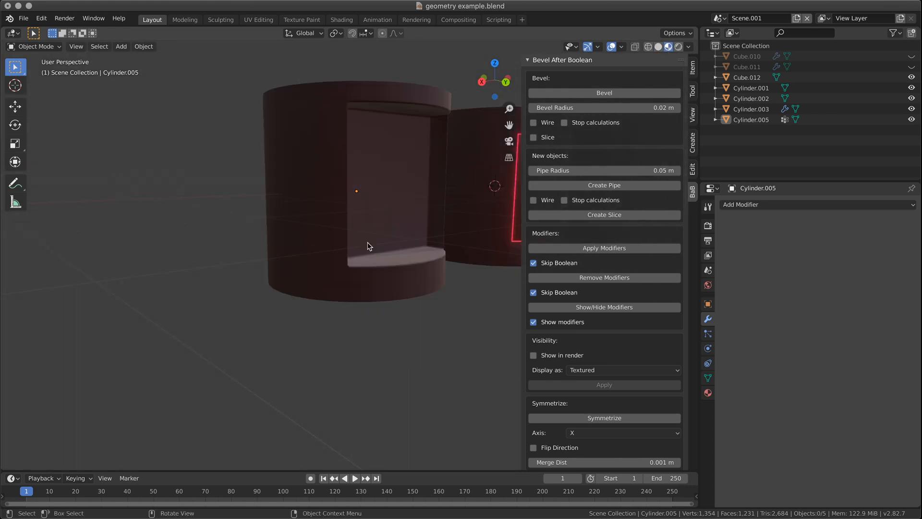
pyautogui.click(366, 247)
pyautogui.click(759, 205)
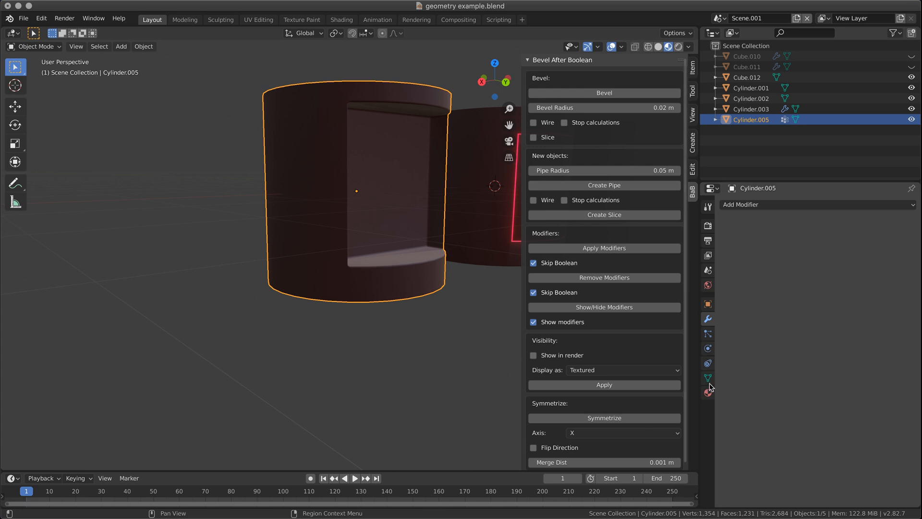
pyautogui.click(708, 392)
pyautogui.click(727, 271)
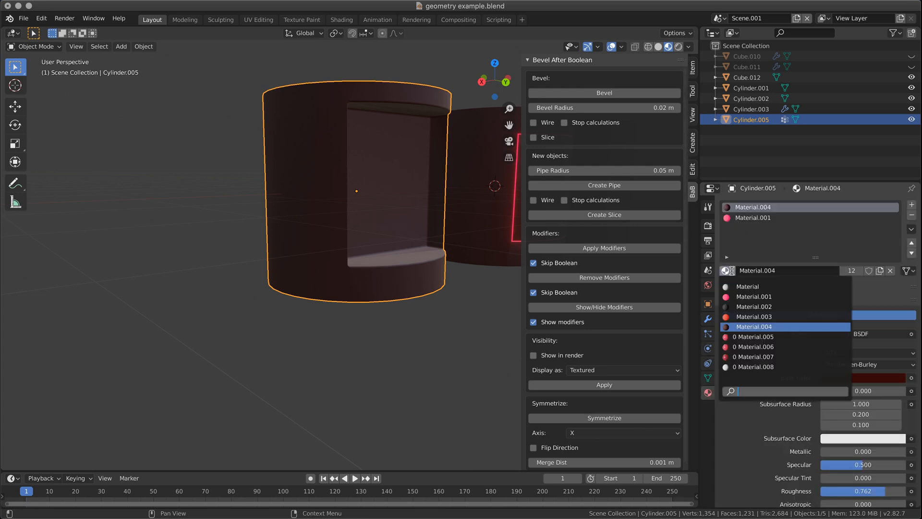
pyautogui.click(743, 308)
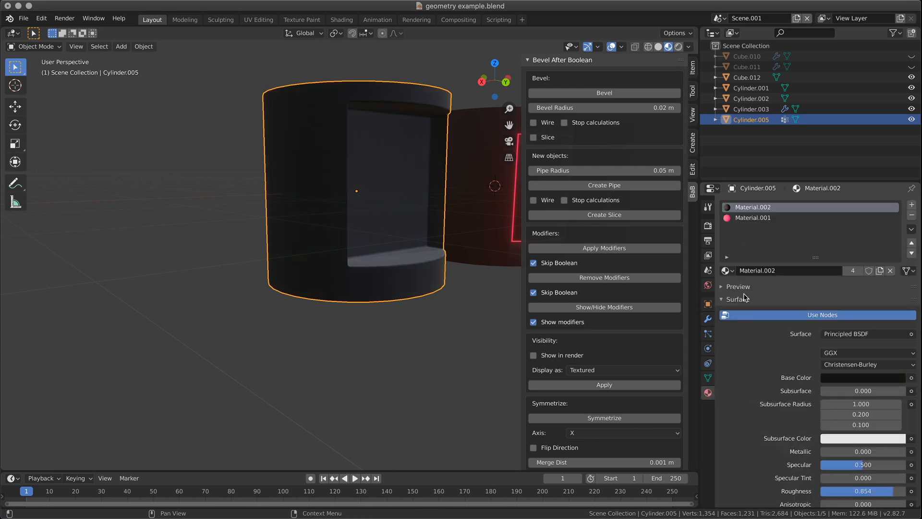
pyautogui.click(731, 272)
pyautogui.click(748, 286)
pyautogui.moveTo(423, 307); pyautogui.dragTo(353, 274, button='middle')
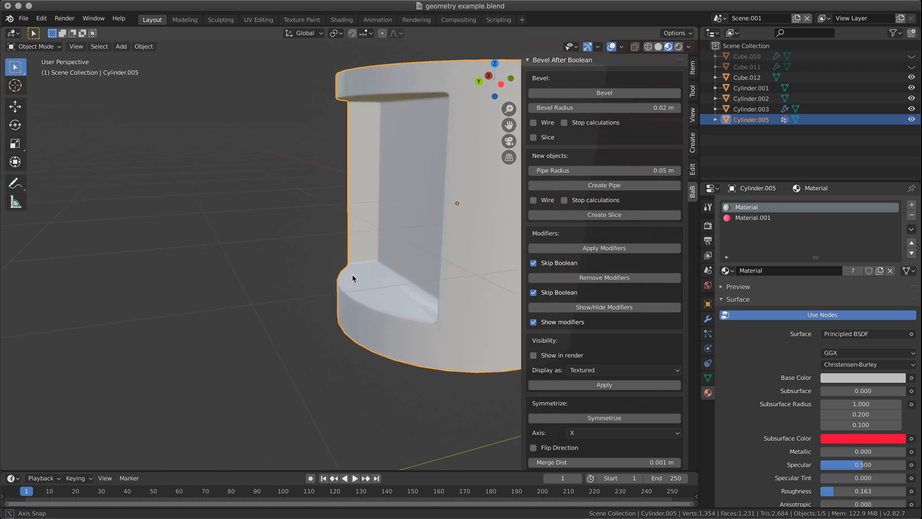
pyautogui.moveTo(419, 303); pyautogui.dragTo(405, 301, button='middle')
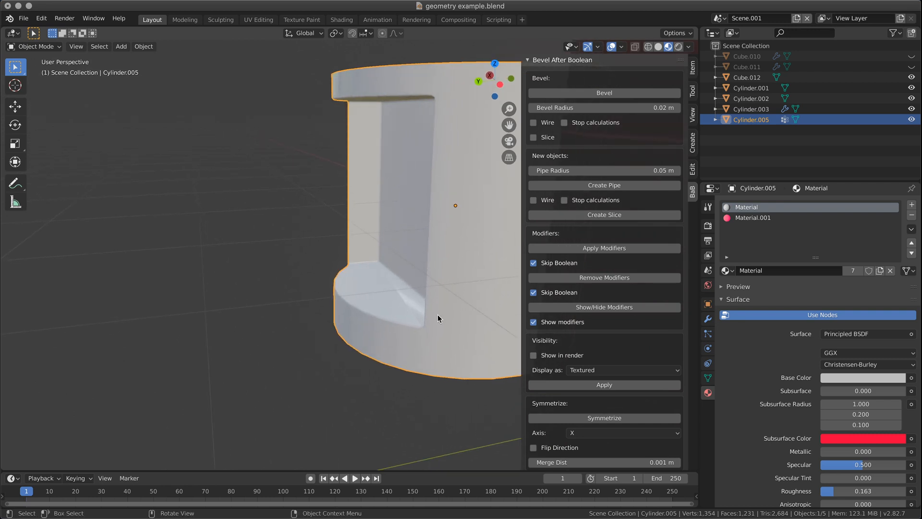
# - Toggle Auto Smooth off and back on for Cylinder.005's normals to compare the shading
pyautogui.click(708, 378)
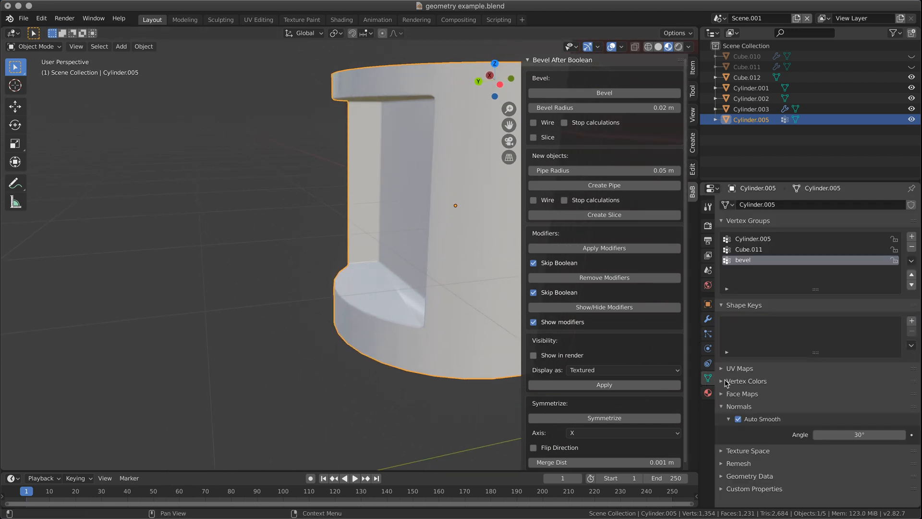
pyautogui.click(739, 420)
pyautogui.click(743, 420)
# - Recalculate the normals of Cylinder.005's whole mesh to the outside in Edit Mode, and return to Object Mode
pyautogui.moveTo(399, 336); pyautogui.dragTo(450, 256, button='middle')
pyautogui.press('Tab')
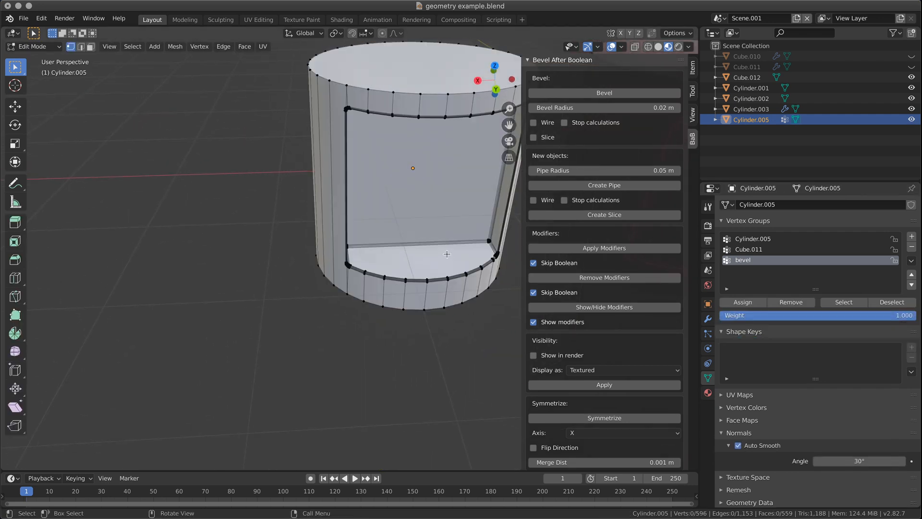
pyautogui.press('a')
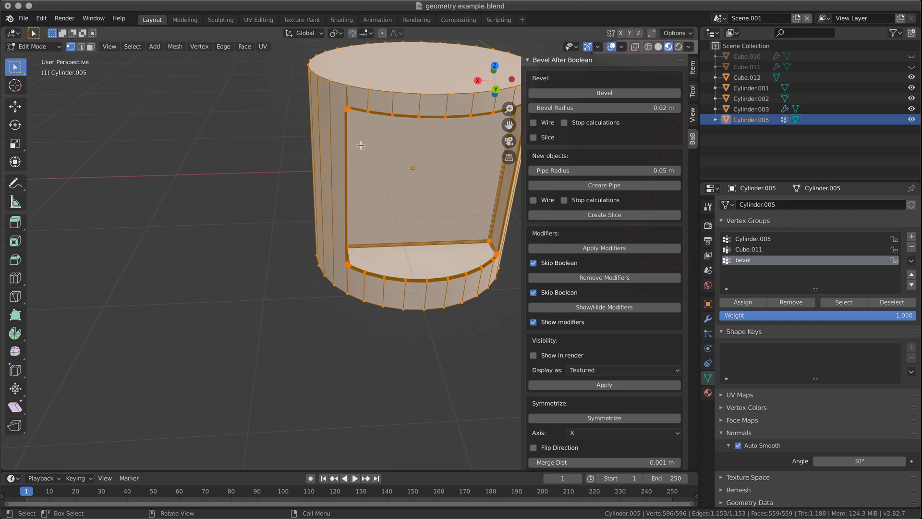
pyautogui.rightClick(399, 166)
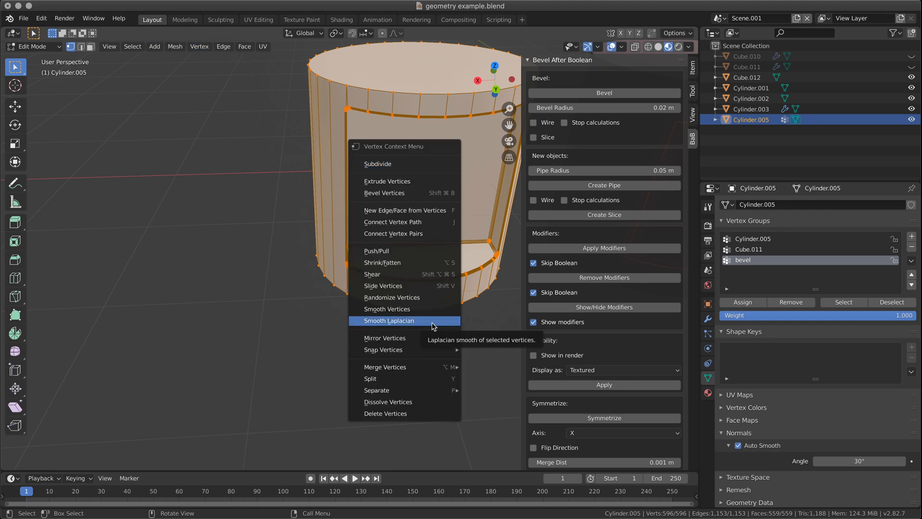
pyautogui.click(174, 47)
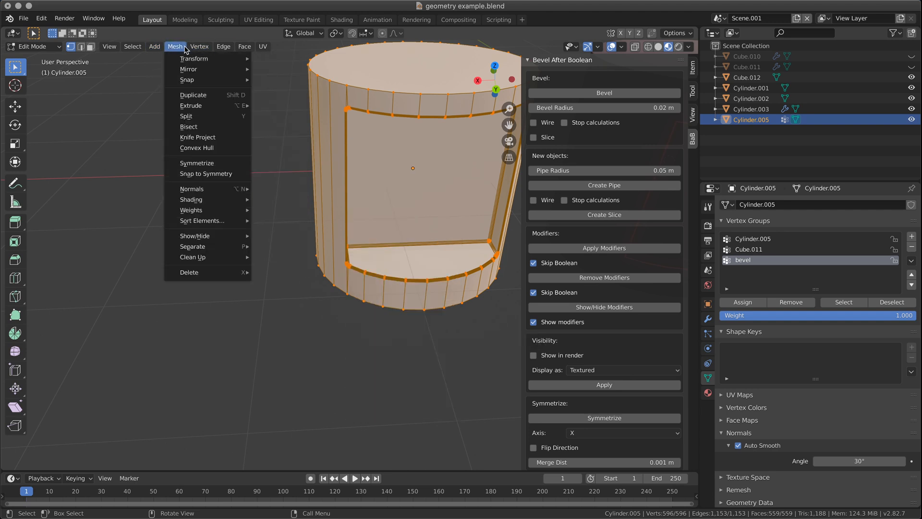
pyautogui.moveTo(212, 192)
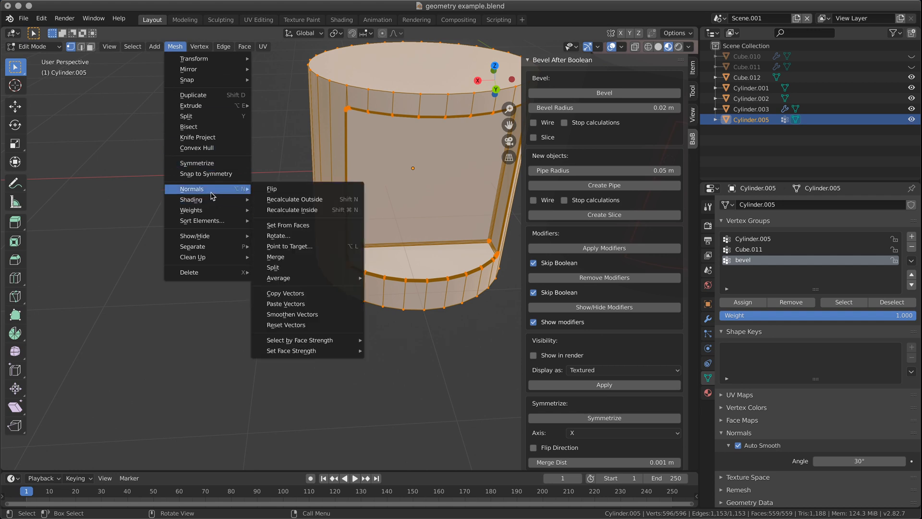
pyautogui.click(306, 200)
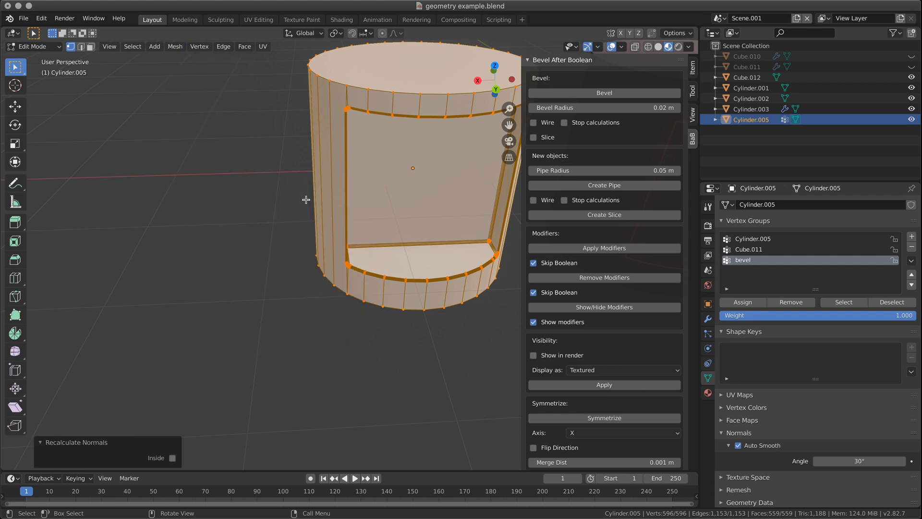
pyautogui.press('Tab')
pyautogui.moveTo(419, 298); pyautogui.dragTo(320, 275, button='middle')
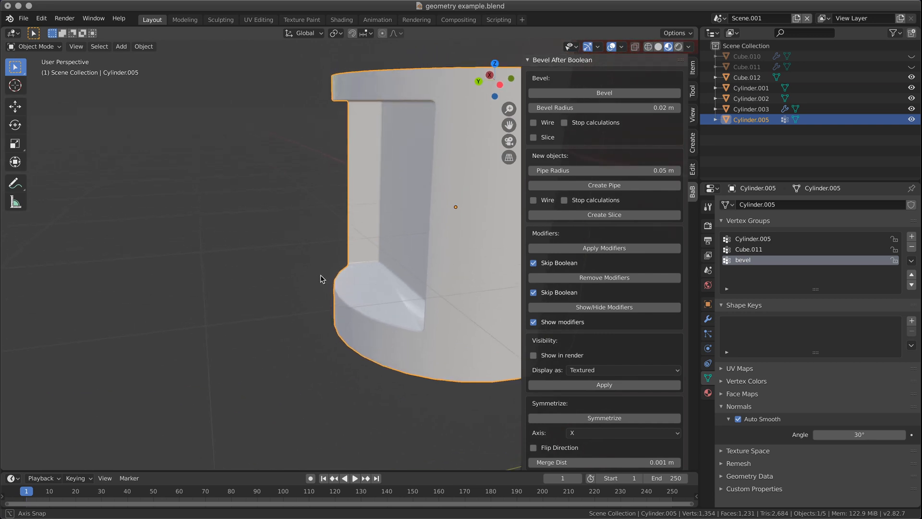
# - Examine Cylinder.005's recessed opening and outer wall from several sides, and compare its shading with the neighbouring cylinders
pyautogui.keyDown('shift'); pyautogui.moveTo(434, 291); pyautogui.dragTo(364, 340, button='middle'); pyautogui.keyUp('shift')
pyautogui.keyDown('shift'); pyautogui.moveTo(382, 379); pyautogui.dragTo(323, 294, button='middle'); pyautogui.keyUp('shift')
pyautogui.scroll(-3, 292, 267)
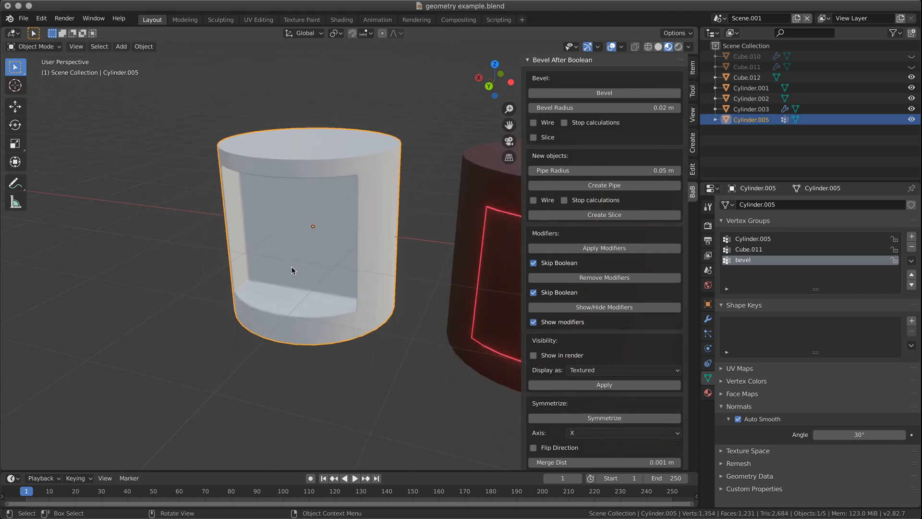
pyautogui.scroll(-2, 292, 267)
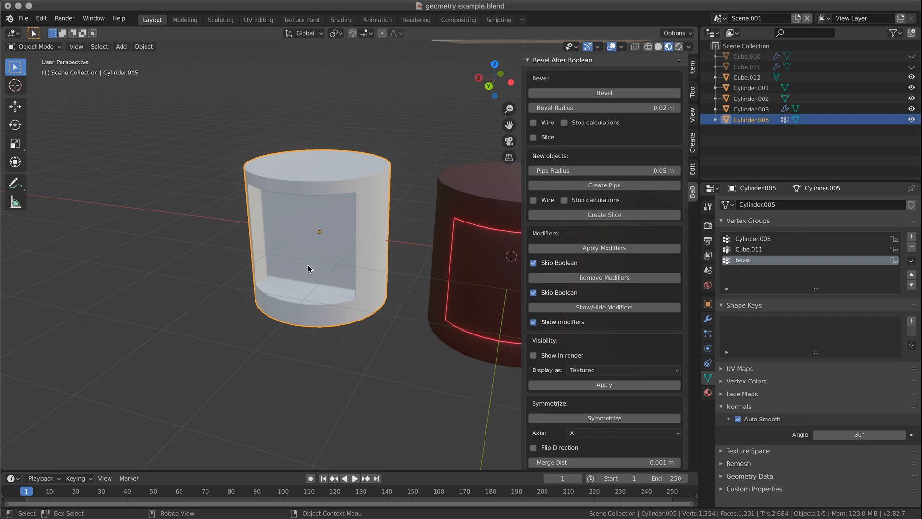
pyautogui.moveTo(318, 269); pyautogui.dragTo(335, 330, button='middle')
pyautogui.scroll(3, 410, 271)
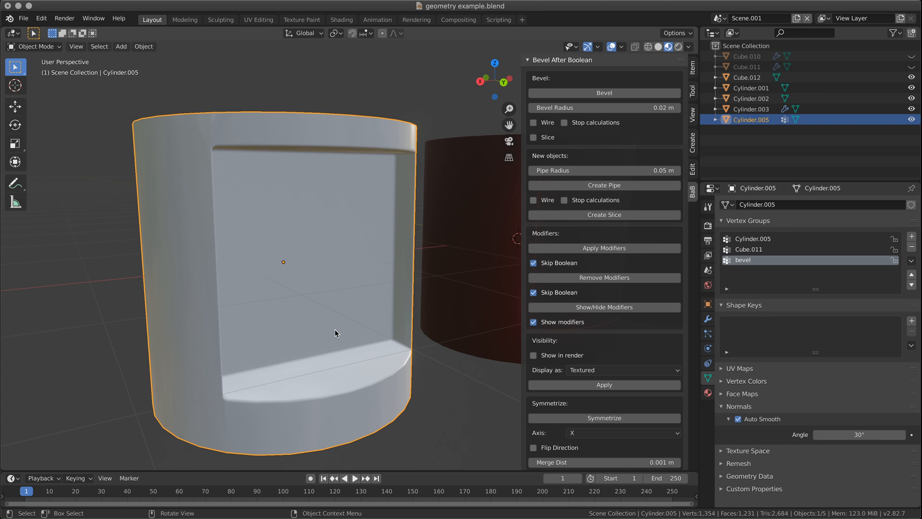
pyautogui.scroll(-6, 335, 329)
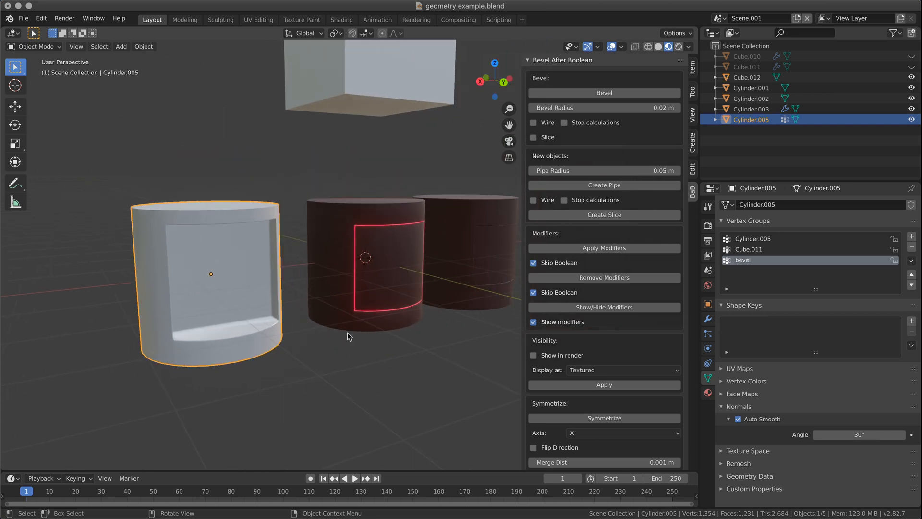
pyautogui.click(348, 331)
pyautogui.scroll(-1, 235, 321)
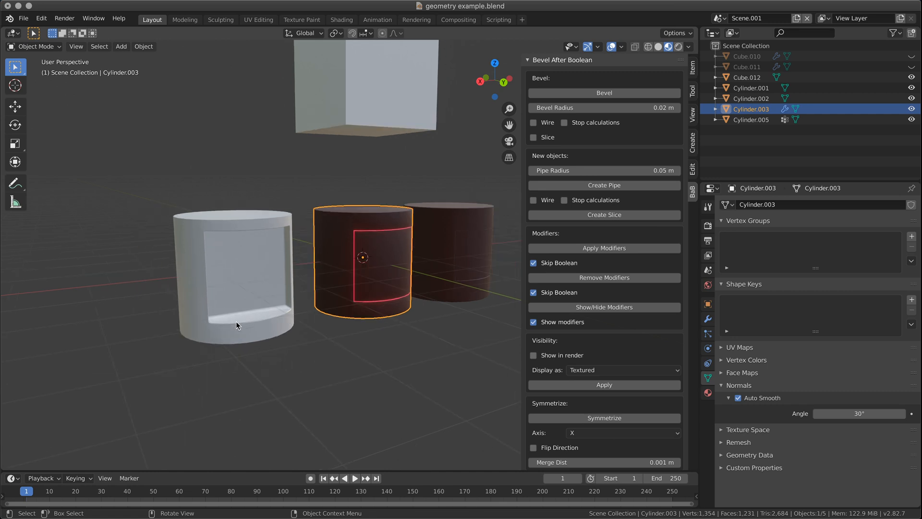
pyautogui.moveTo(313, 329); pyautogui.dragTo(342, 366, button='middle')
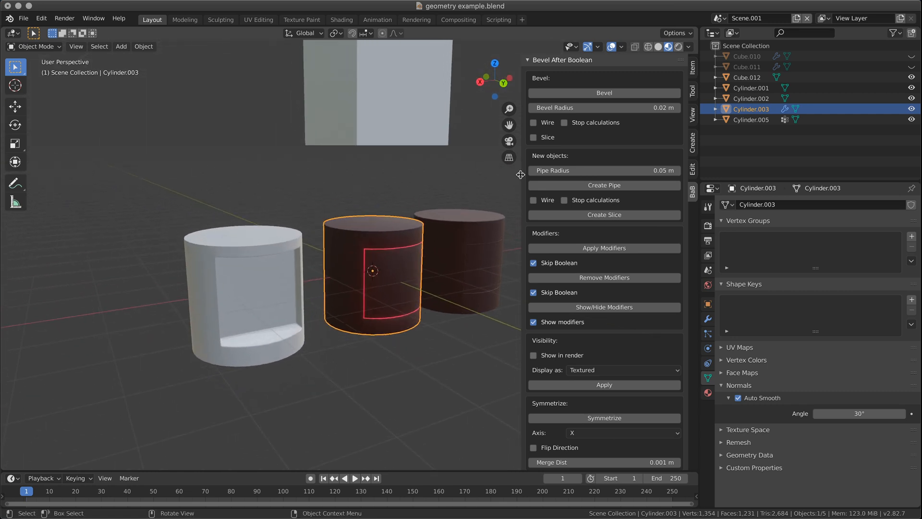
# - Hide the Bevel After Boolean sidebar and inspect the edges of Cylinder.005's opening at close range
pyautogui.moveTo(522, 183); pyautogui.dragTo(702, 185)
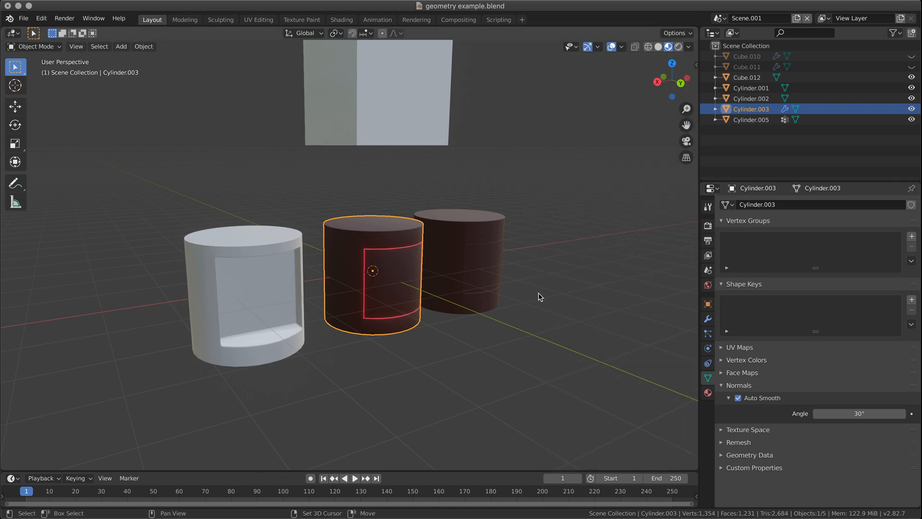
pyautogui.keyDown('shift'); pyautogui.moveTo(539, 296); pyautogui.dragTo(591, 278, button='middle'); pyautogui.keyUp('shift')
pyautogui.scroll(2, 411, 283)
pyautogui.moveTo(411, 282); pyautogui.dragTo(435, 307, button='middle')
pyautogui.scroll(4, 396, 201)
pyautogui.scroll(-2, 469, 211)
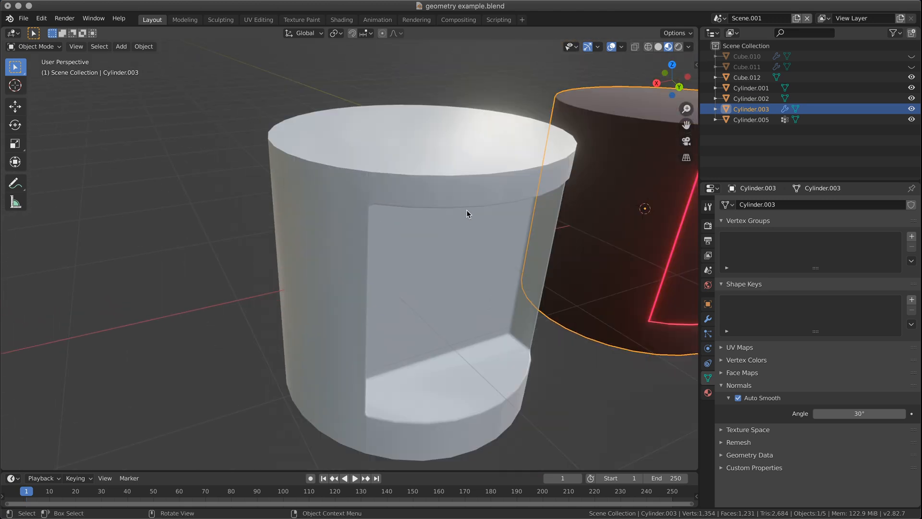
pyautogui.scroll(3, 436, 226)
pyautogui.moveTo(437, 227); pyautogui.dragTo(401, 137, button='middle')
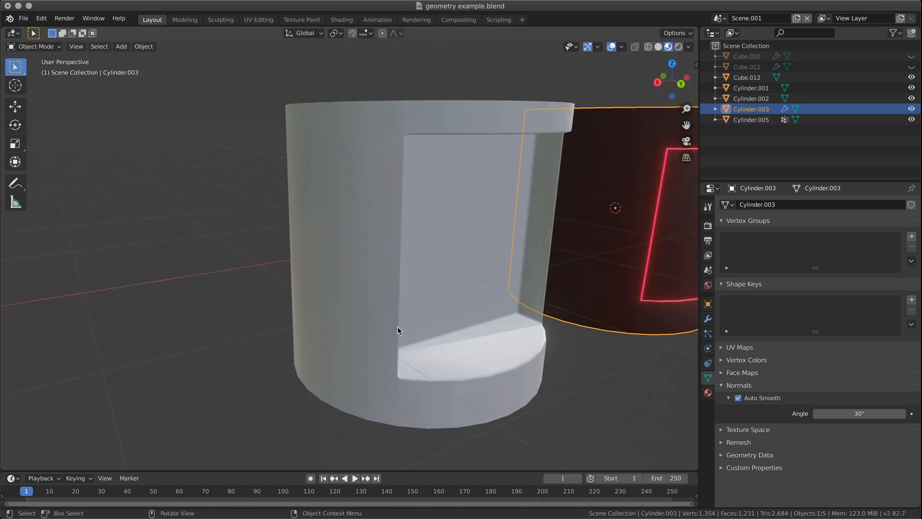
pyautogui.moveTo(476, 377); pyautogui.dragTo(401, 342, button='middle')
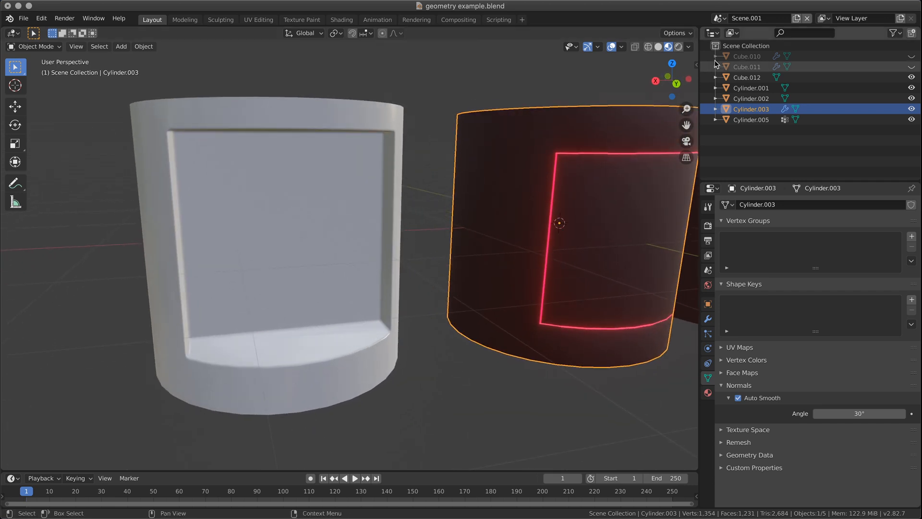
# - Widen the 3D viewport and bring back the Bevel After Boolean sidebar, with Cylinder.005 selected
pyautogui.moveTo(701, 76); pyautogui.dragTo(739, 80)
pyautogui.moveTo(341, 275); pyautogui.dragTo(315, 264, button='middle')
pyautogui.moveTo(315, 277)
pyautogui.mouseDown(button='middle')
pyautogui.moveTo(339, 280)
pyautogui.moveTo(330, 276)
pyautogui.mouseUp(button='middle')
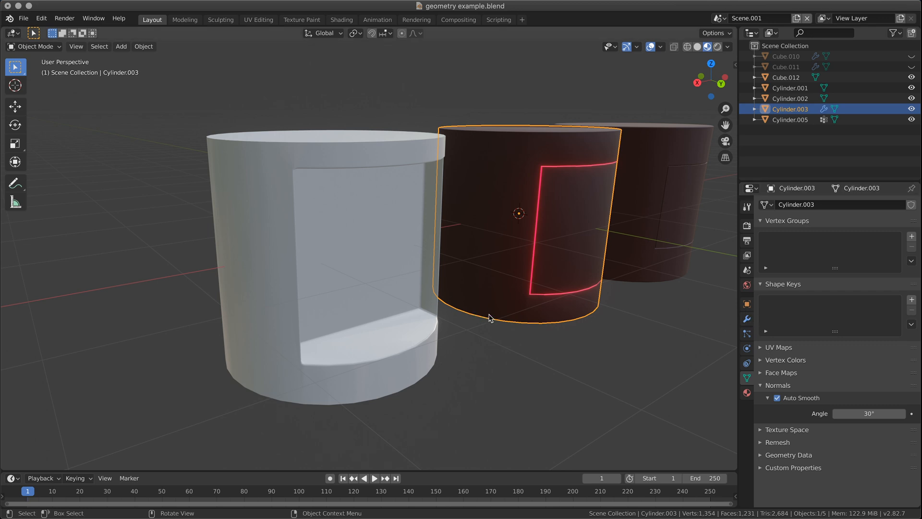
pyautogui.scroll(-3, 500, 302)
pyautogui.moveTo(489, 342); pyautogui.dragTo(472, 336, button='middle')
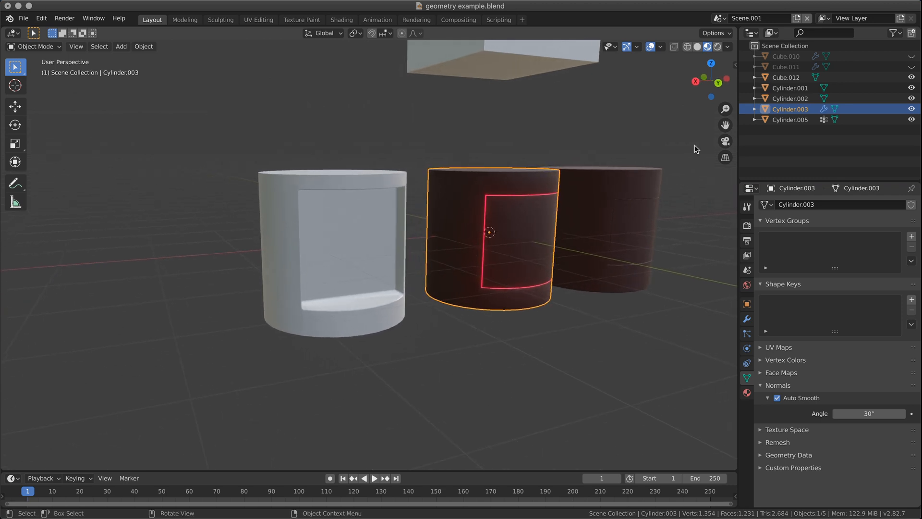
pyautogui.click(735, 65)
pyautogui.moveTo(627, 67); pyautogui.dragTo(758, 87)
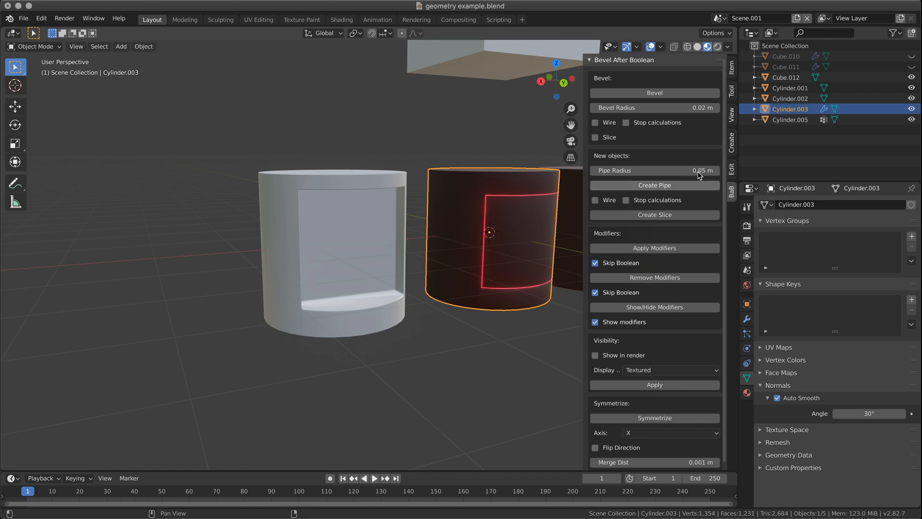
pyautogui.click(281, 294)
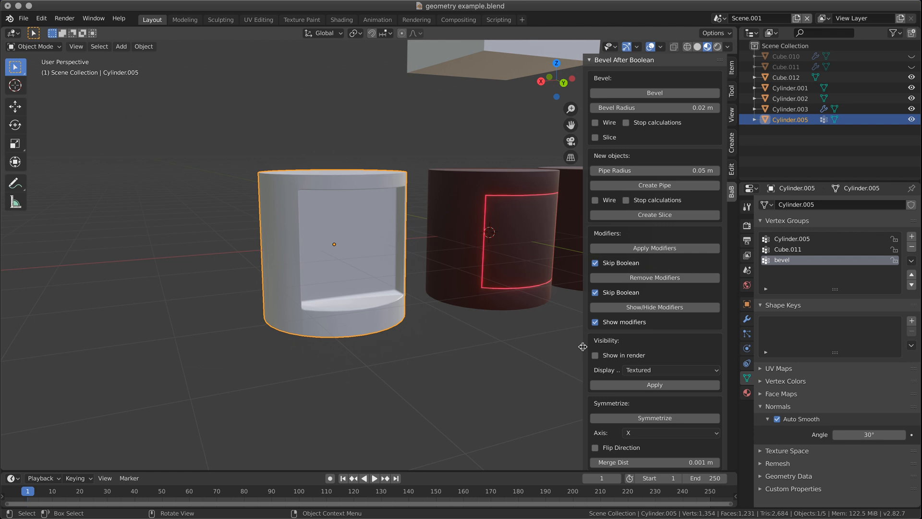
# - Duplicate the cube above the cylinders and place the copy so that it overlaps one of the original's upper corners
pyautogui.moveTo(504, 366); pyautogui.dragTo(407, 280, button='middle')
pyautogui.moveTo(465, 202); pyautogui.dragTo(365, 200, button='middle')
pyautogui.click(365, 202)
pyautogui.moveTo(466, 200); pyautogui.dragTo(356, 205, button='middle')
pyautogui.hotkey('shift', 'd')
pyautogui.click(562, 145)
pyautogui.click(507, 212)
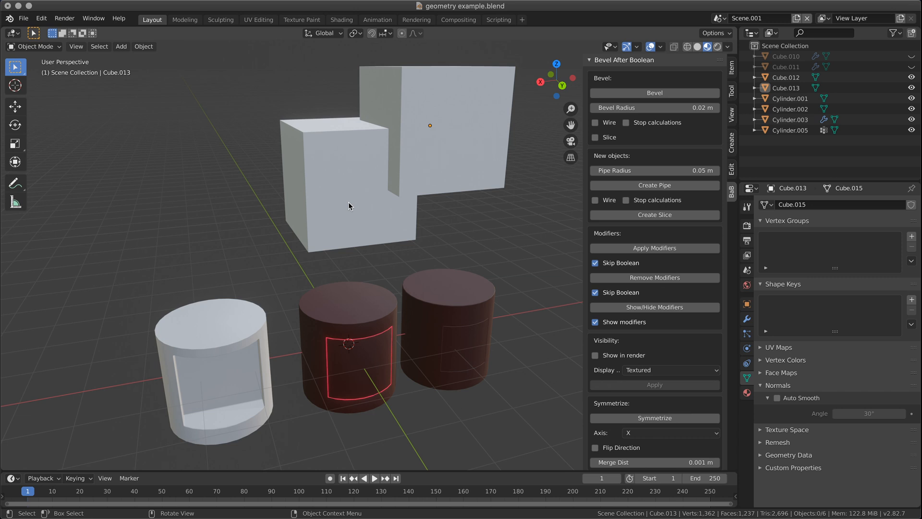
# - Add a Boolean modifier to Cube.012, using the Difference operation with Cube.013 as the cutting object
pyautogui.click(380, 209)
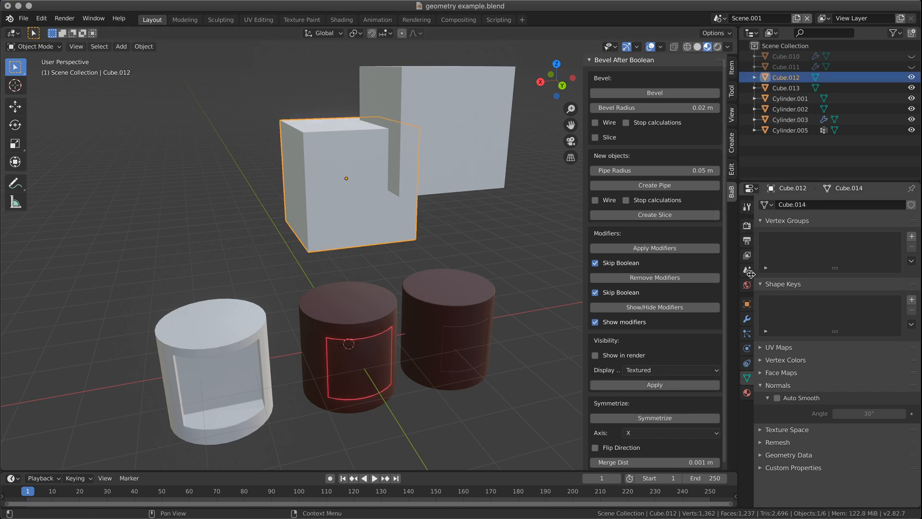
pyautogui.click(747, 319)
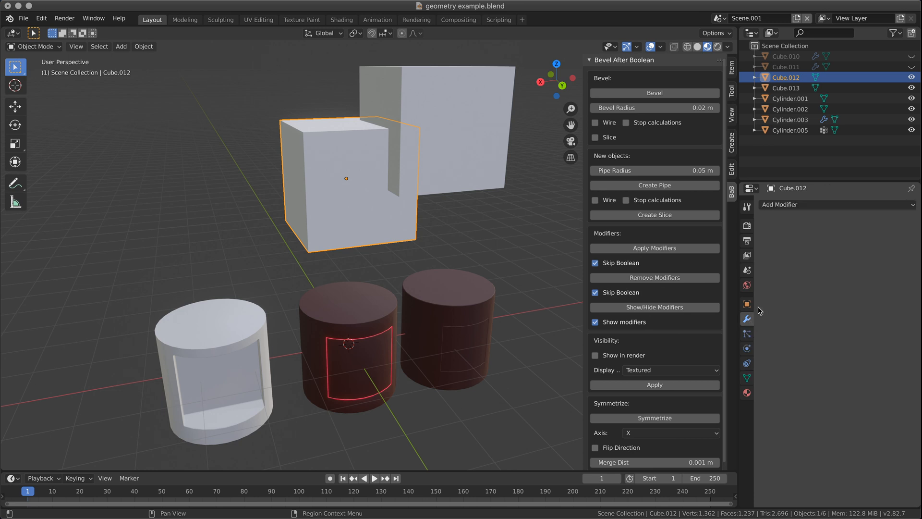
pyautogui.click(807, 205)
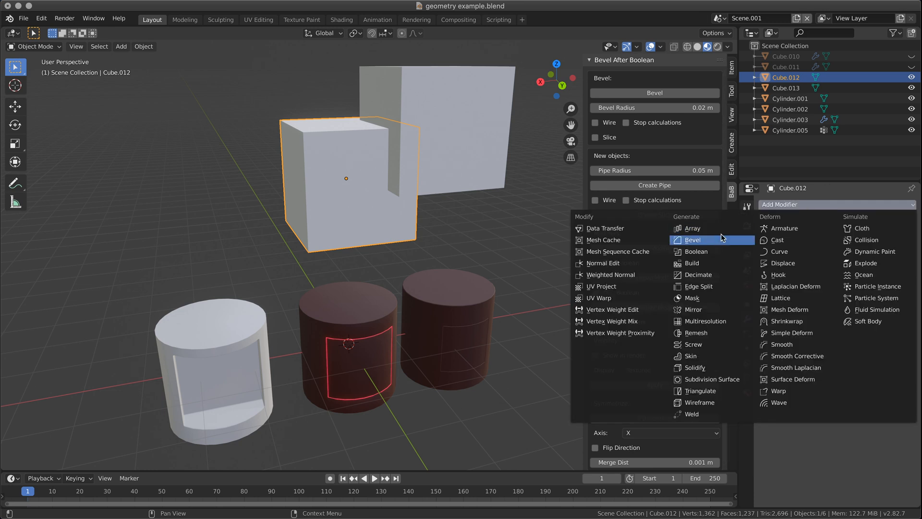
pyautogui.click(717, 255)
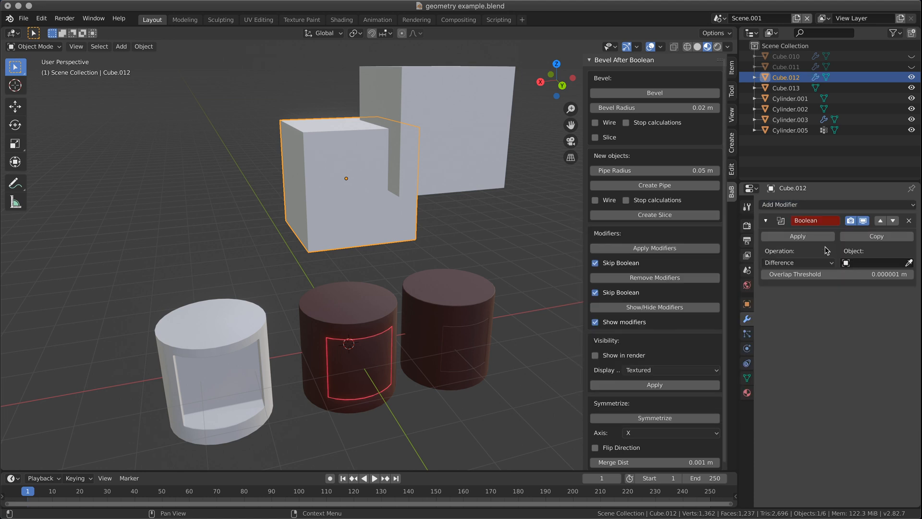
pyautogui.click(907, 262)
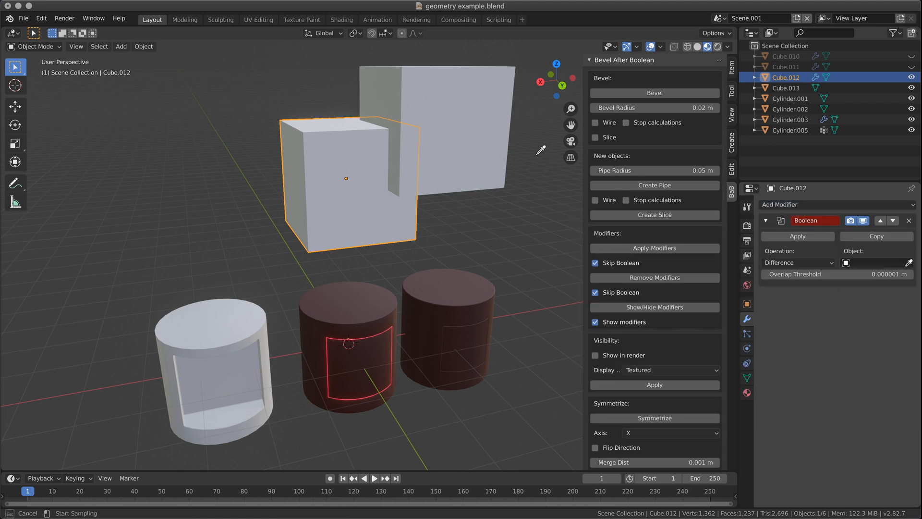
pyautogui.click(485, 119)
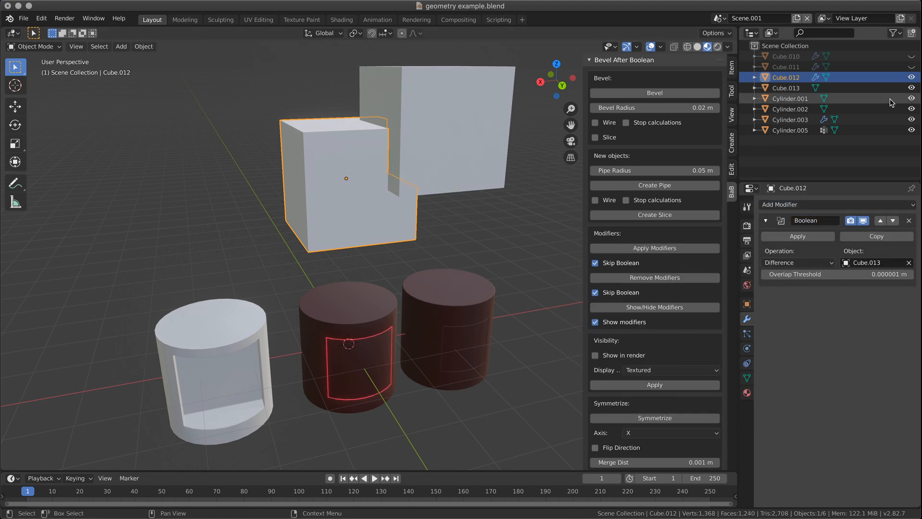
# - Hide Cube.013 to expose the cutout, keeping Cube.012 visible and selected
pyautogui.click(912, 77)
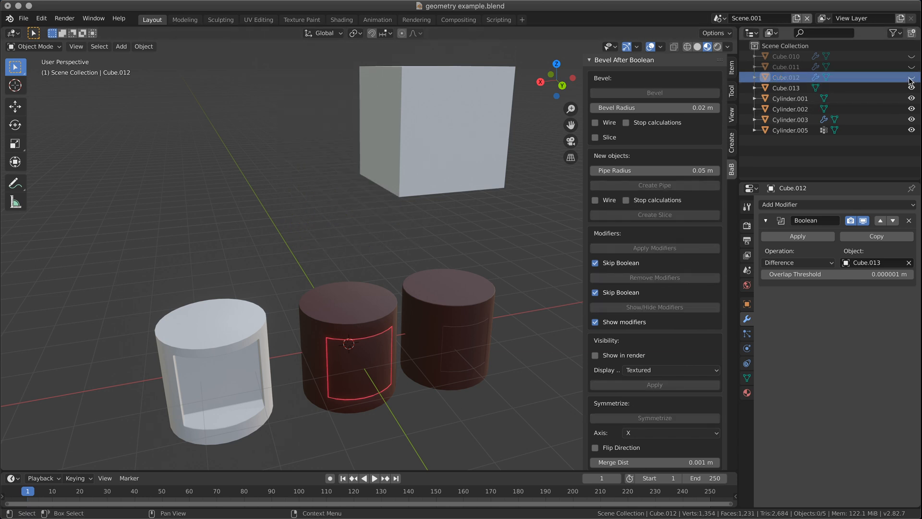
pyautogui.click(912, 78)
pyautogui.click(911, 88)
pyautogui.moveTo(384, 192); pyautogui.dragTo(421, 192, button='middle')
pyautogui.click(422, 192)
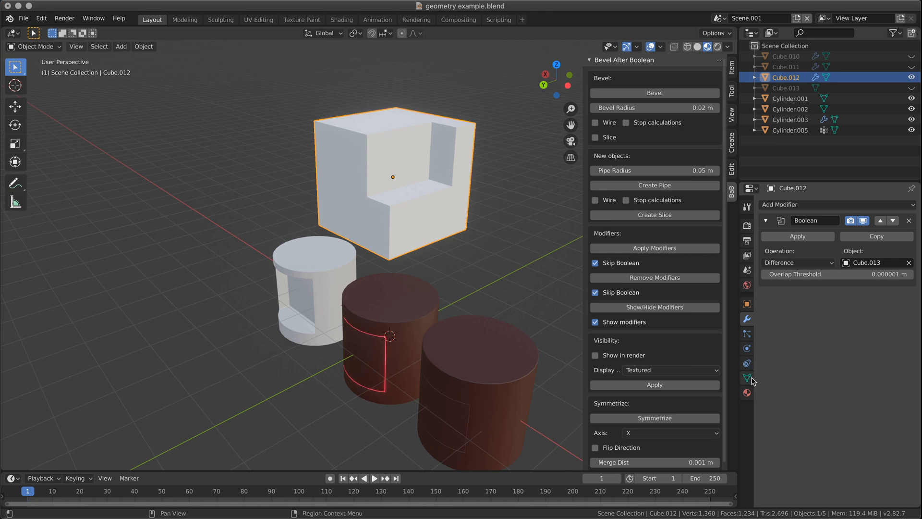
# - Assign the existing Material.004 to Cube.012
pyautogui.click(747, 393)
pyautogui.click(772, 249)
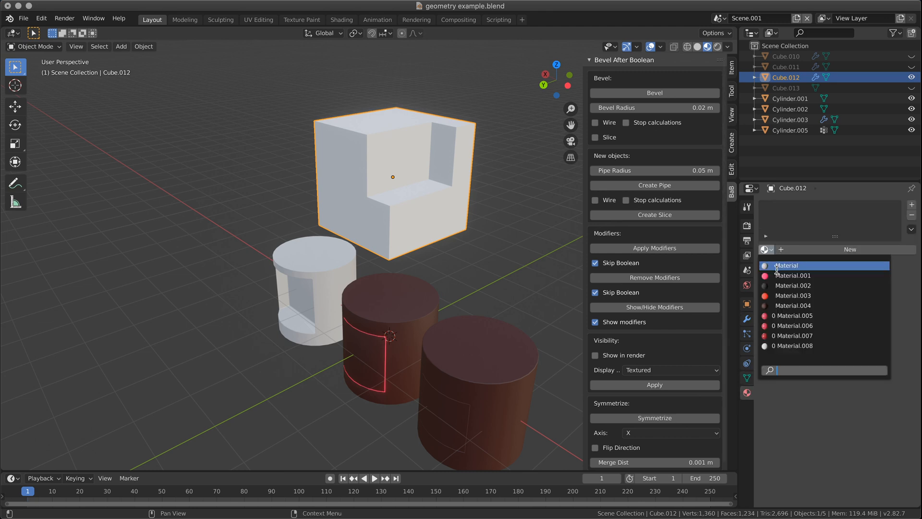
pyautogui.click(776, 306)
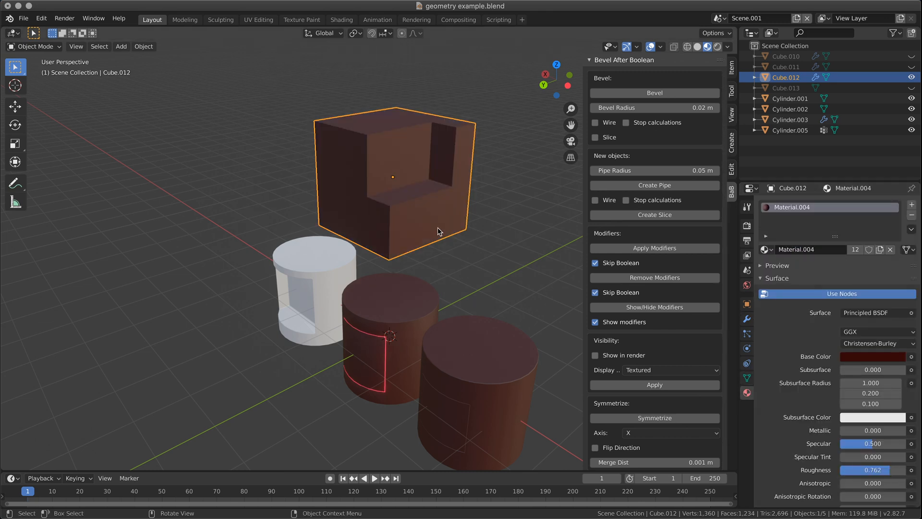
# - Run Bevel After Boolean's Bevel on Cube.012's corner cutout and check the beveled edges
pyautogui.moveTo(438, 231); pyautogui.dragTo(477, 218, button='middle')
pyautogui.scroll(2, 477, 218)
pyautogui.click(655, 92)
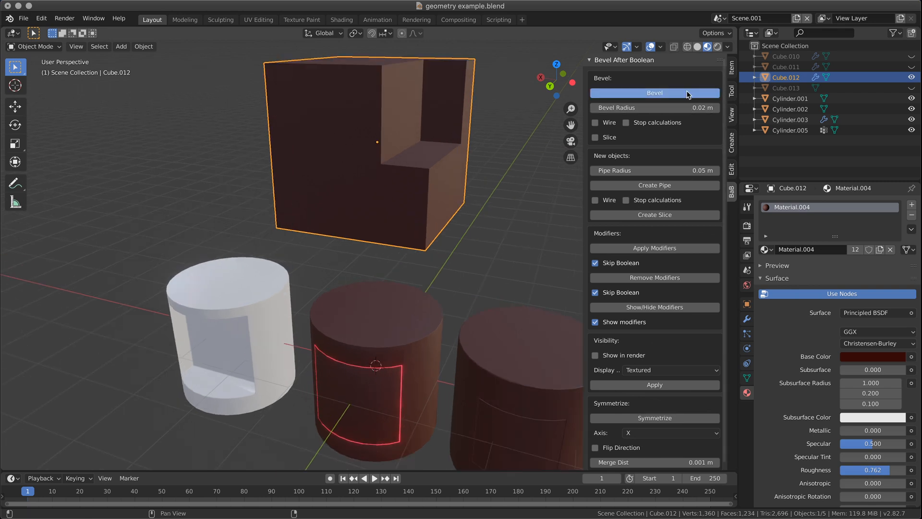
pyautogui.scroll(8, 410, 298)
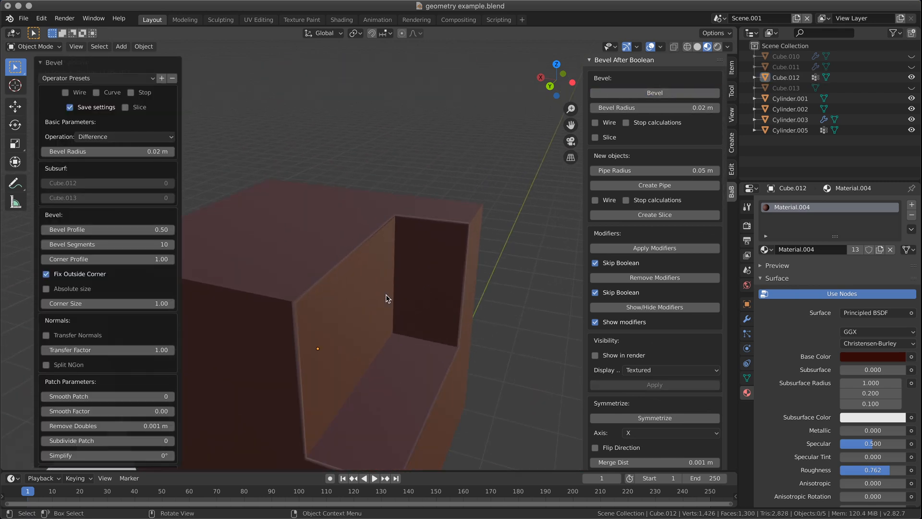
pyautogui.moveTo(435, 266); pyautogui.dragTo(428, 298, button='middle')
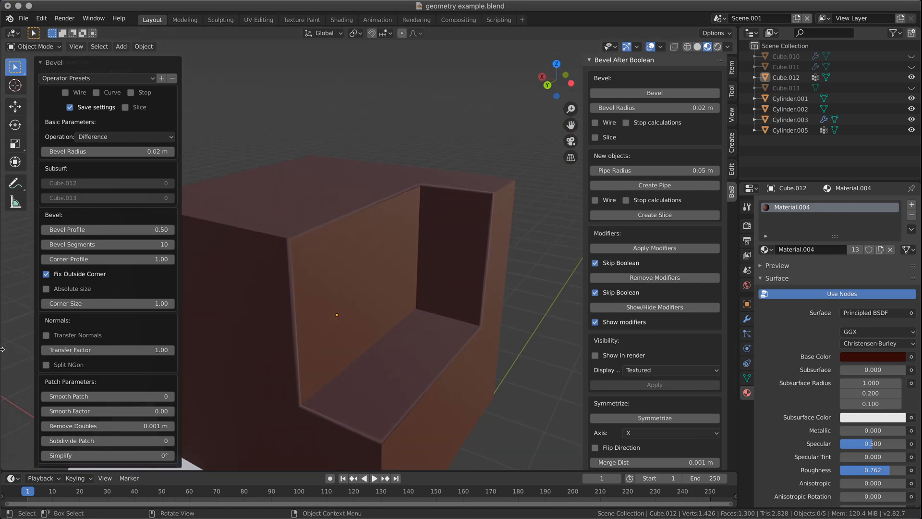
# - Try the bevel's Refine option on and off to compare Cube.012's cutout, leaving it disabled
pyautogui.scroll(-5, 135, 336)
pyautogui.click(47, 382)
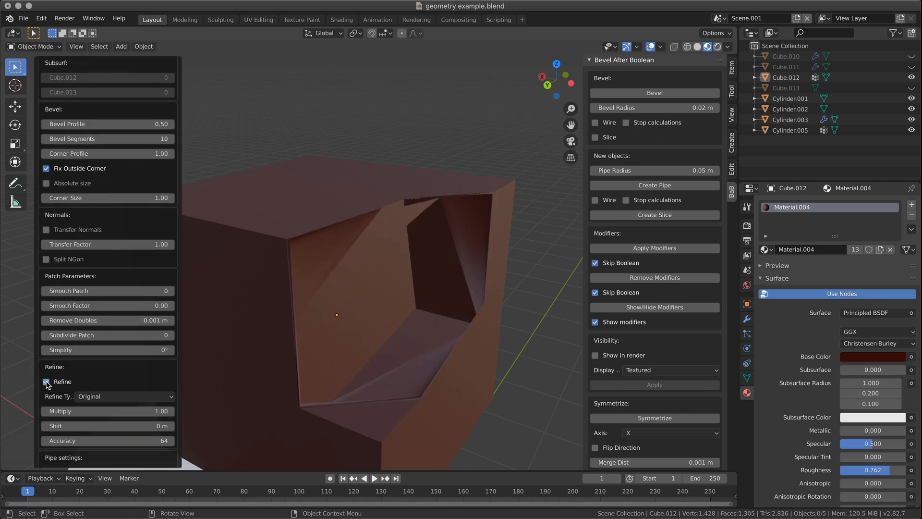
pyautogui.click(47, 381)
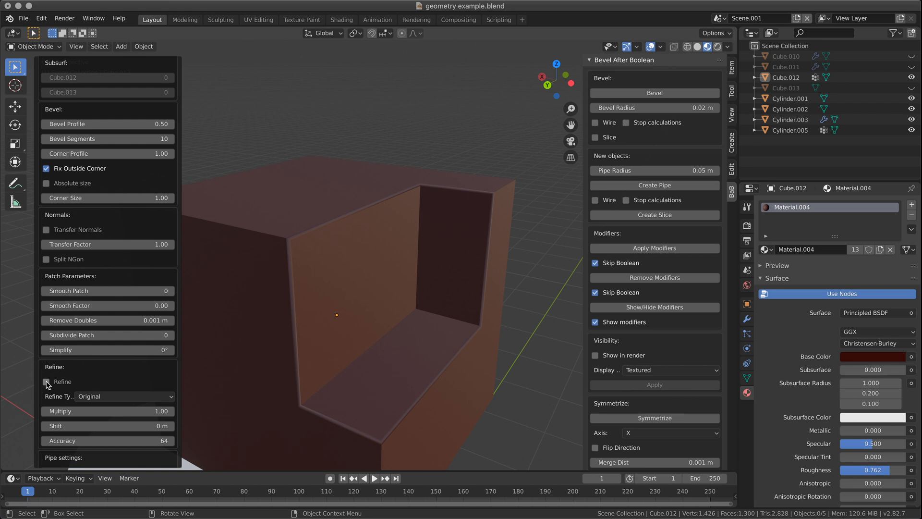
pyautogui.click(47, 382)
pyautogui.moveTo(395, 240)
pyautogui.mouseDown(button='middle')
pyautogui.moveTo(350, 232)
pyautogui.moveTo(330, 279)
pyautogui.moveTo(418, 255)
pyautogui.moveTo(432, 230)
pyautogui.moveTo(396, 244)
pyautogui.mouseUp(button='middle')
pyautogui.scroll(-2, 422, 239)
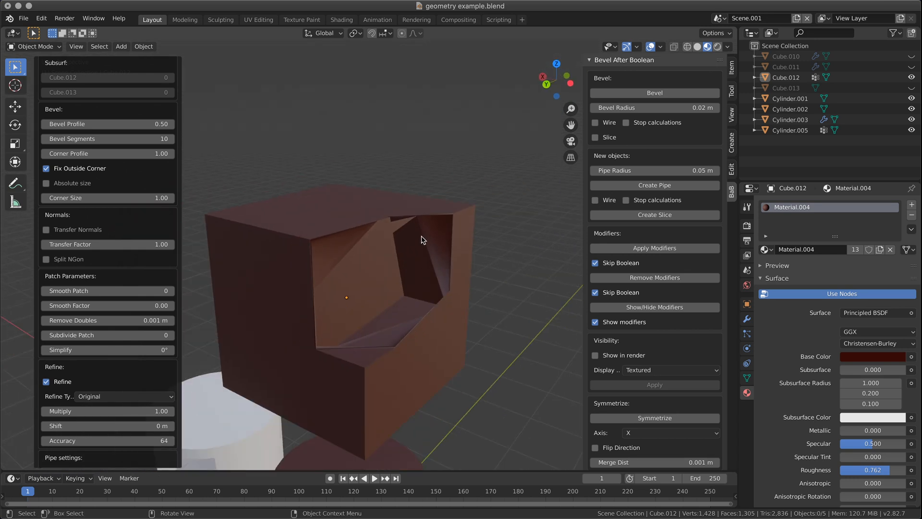
pyautogui.moveTo(391, 286); pyautogui.dragTo(379, 321, button='middle')
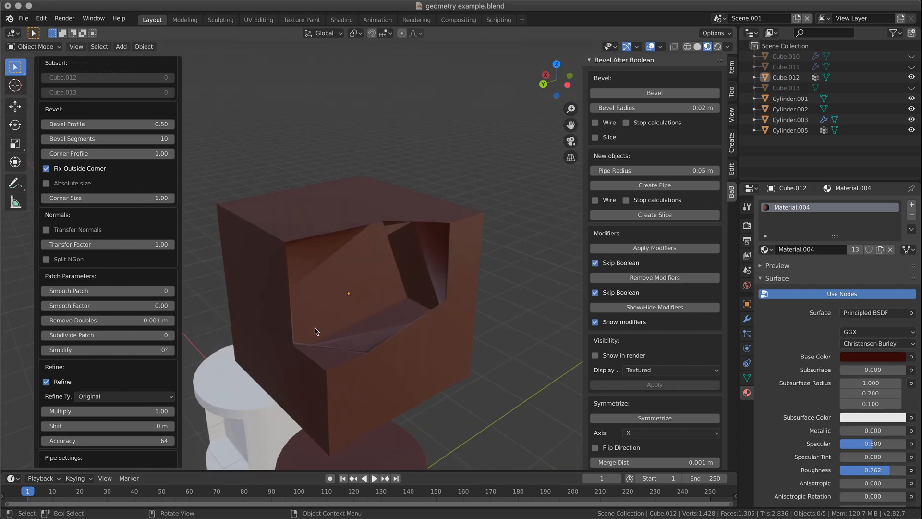
pyautogui.click(62, 382)
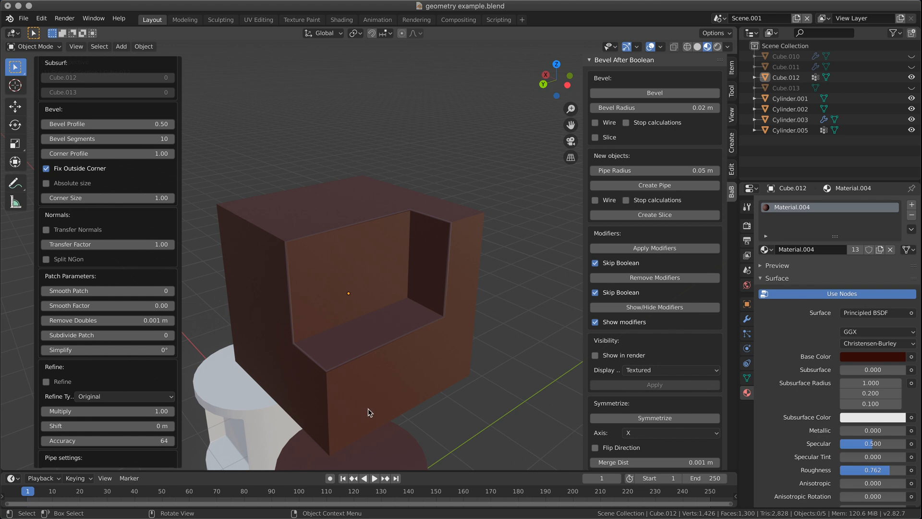
pyautogui.scroll(-4, 368, 409)
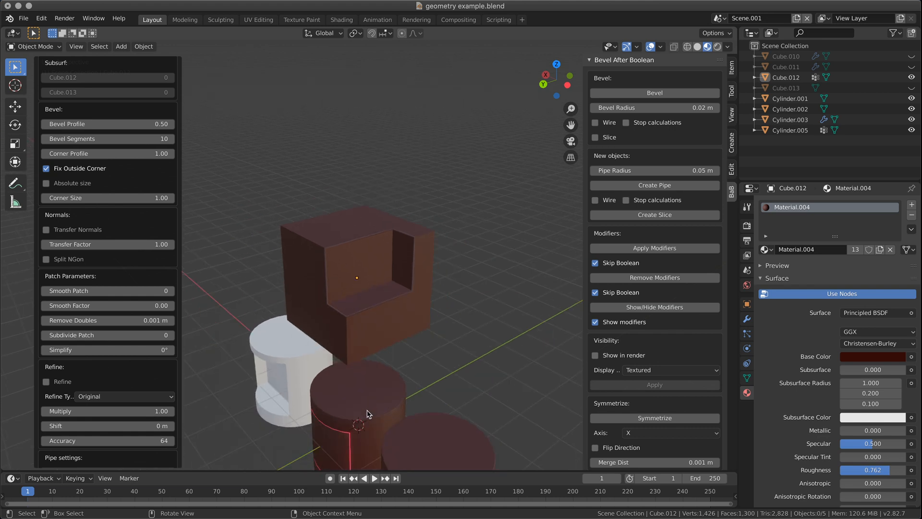
pyautogui.scroll(-2, 368, 411)
pyautogui.scroll(3, 367, 413)
pyautogui.scroll(2, 408, 399)
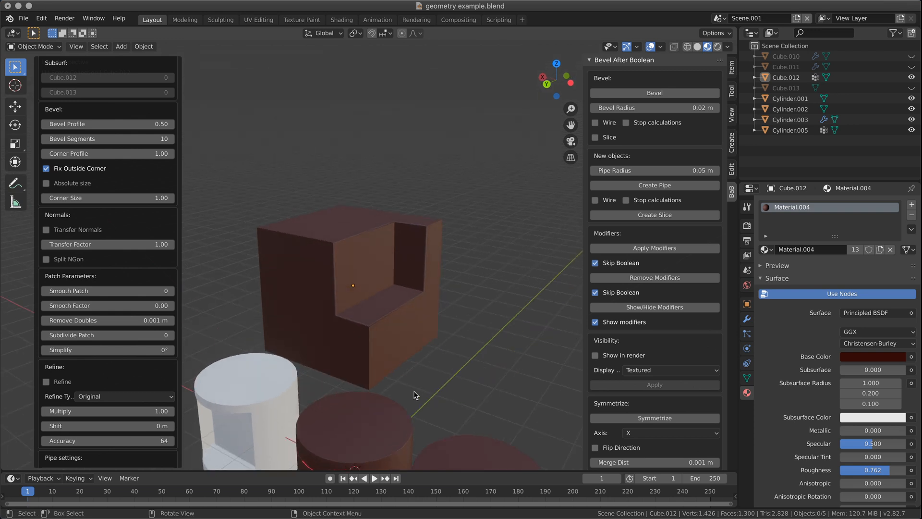
# - Apply all modifiers on Cube.012, including the Boolean, with Skip Boolean turned off, and check its modifier stack
pyautogui.scroll(-3, 438, 192)
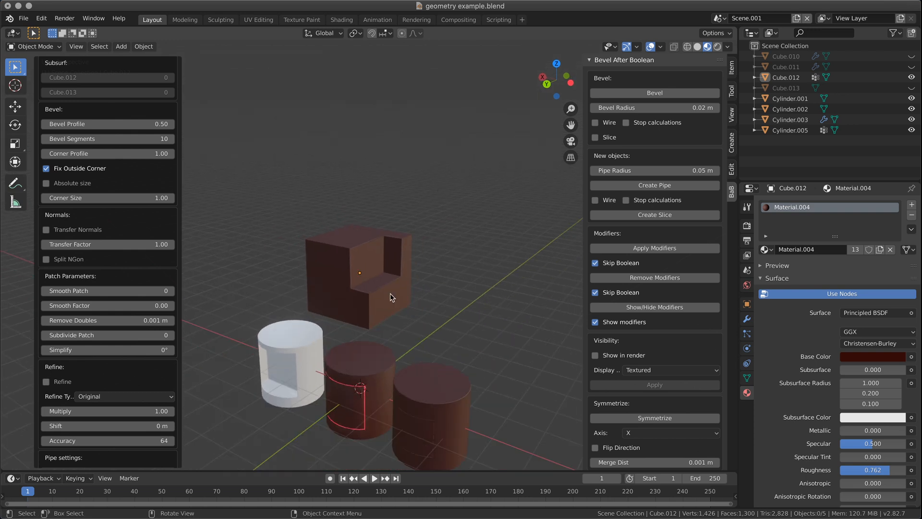
pyautogui.moveTo(391, 294); pyautogui.dragTo(437, 294, button='middle')
pyautogui.click(371, 280)
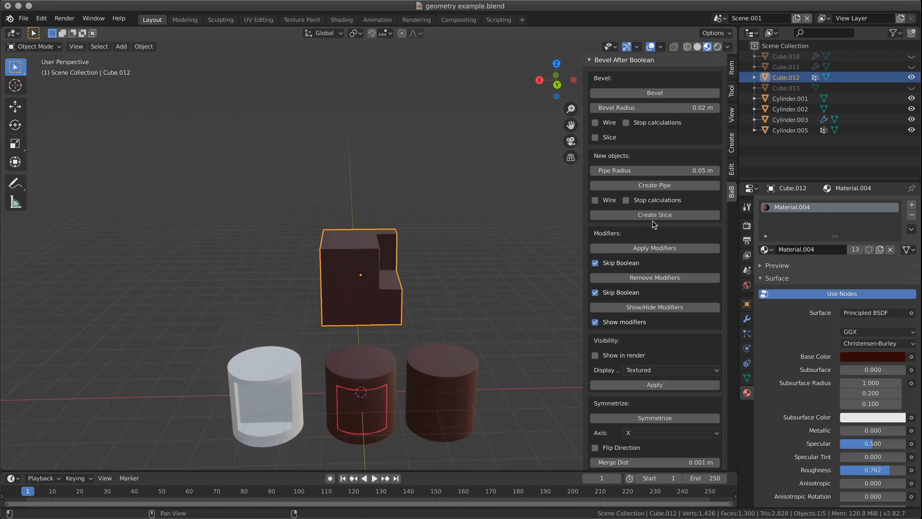
pyautogui.click(663, 248)
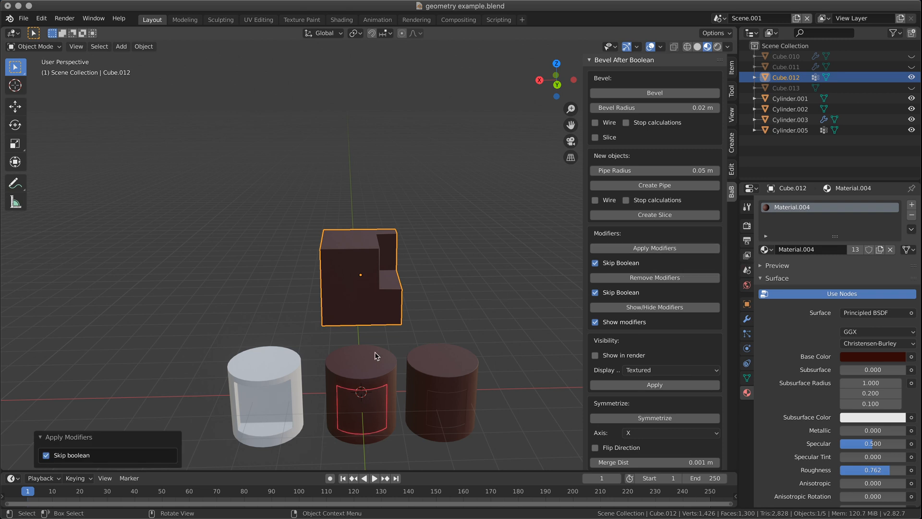
pyautogui.click(72, 455)
pyautogui.click(596, 263)
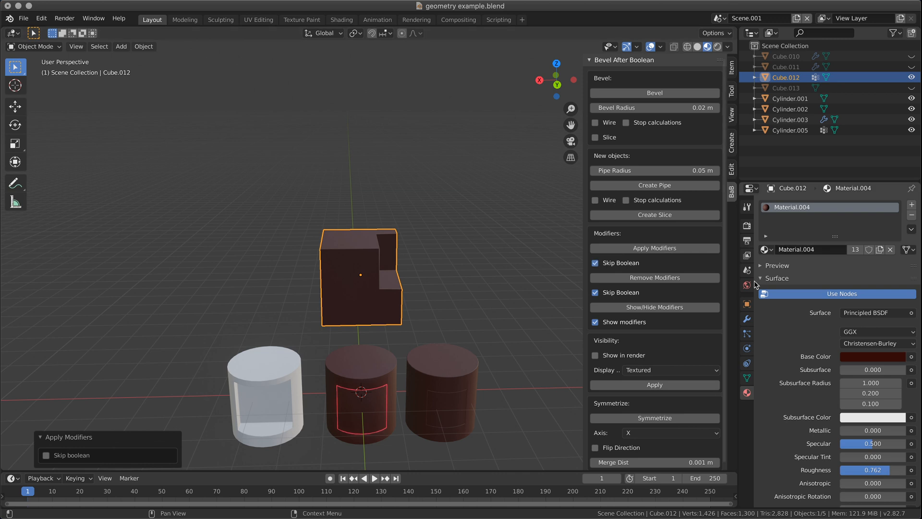
pyautogui.click(747, 319)
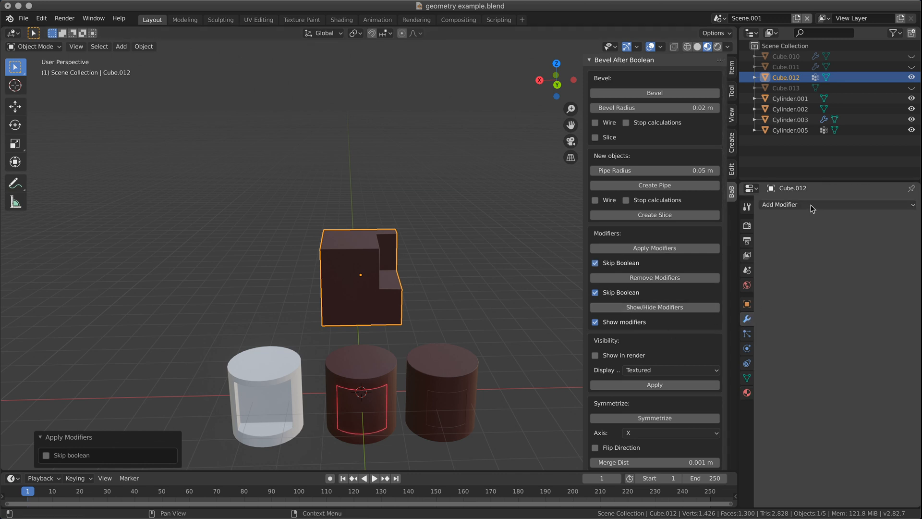
# - Add a Subdivision Surface modifier to Cube.012 with 3 viewport subdivisions and inspect the rounded shape
pyautogui.moveTo(493, 208); pyautogui.dragTo(432, 207, button='middle')
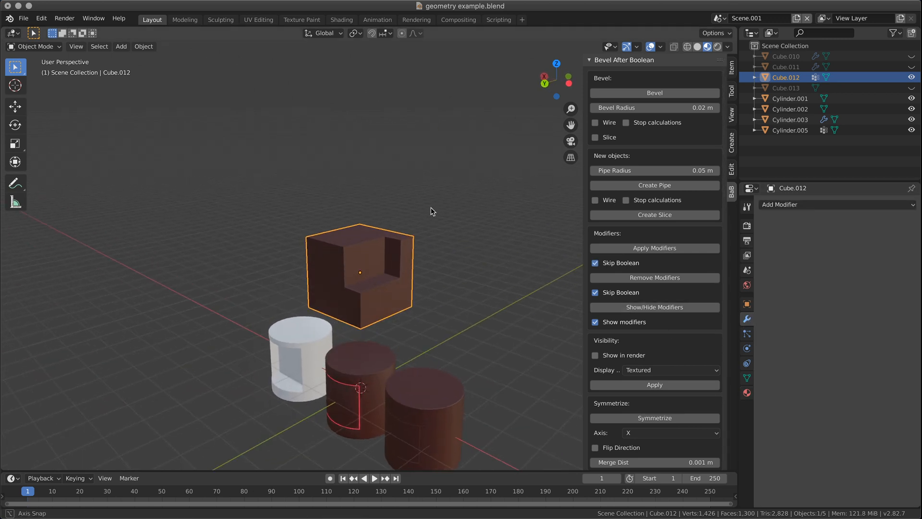
pyautogui.scroll(2, 390, 285)
pyautogui.scroll(7, 390, 282)
pyautogui.moveTo(338, 224); pyautogui.dragTo(305, 263, button='middle')
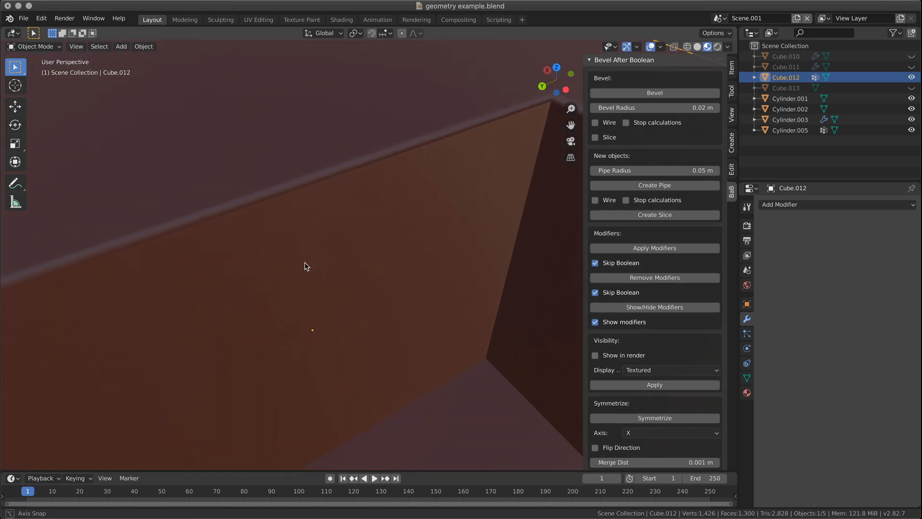
pyautogui.scroll(-4, 370, 235)
pyautogui.scroll(-2, 372, 238)
pyautogui.moveTo(391, 263); pyautogui.dragTo(408, 231, button='middle')
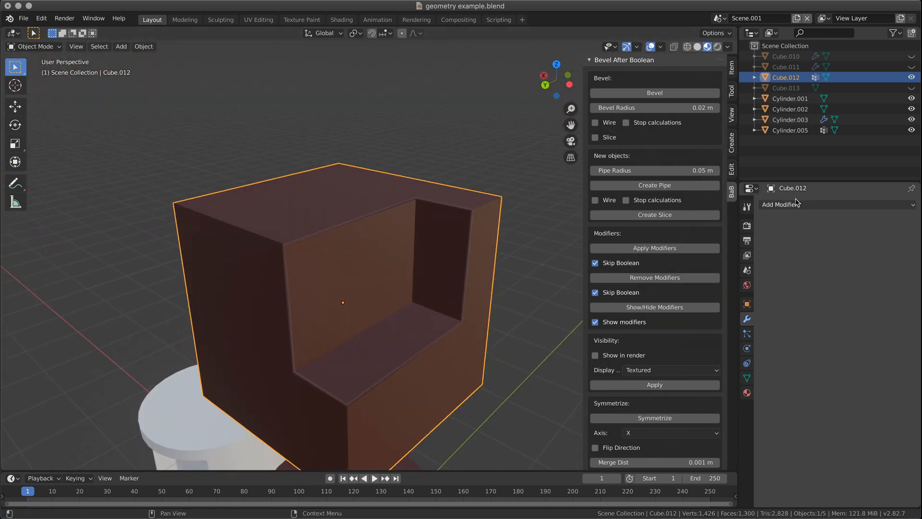
pyautogui.click(797, 204)
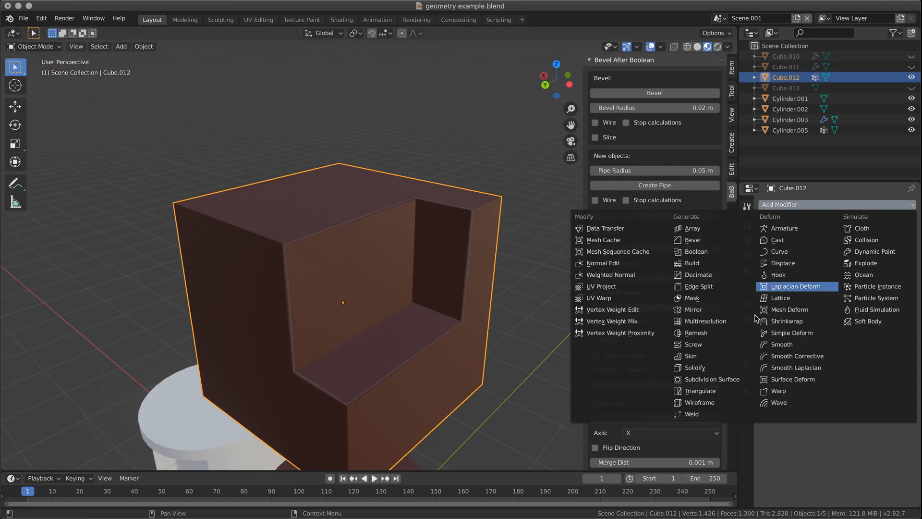
pyautogui.click(715, 379)
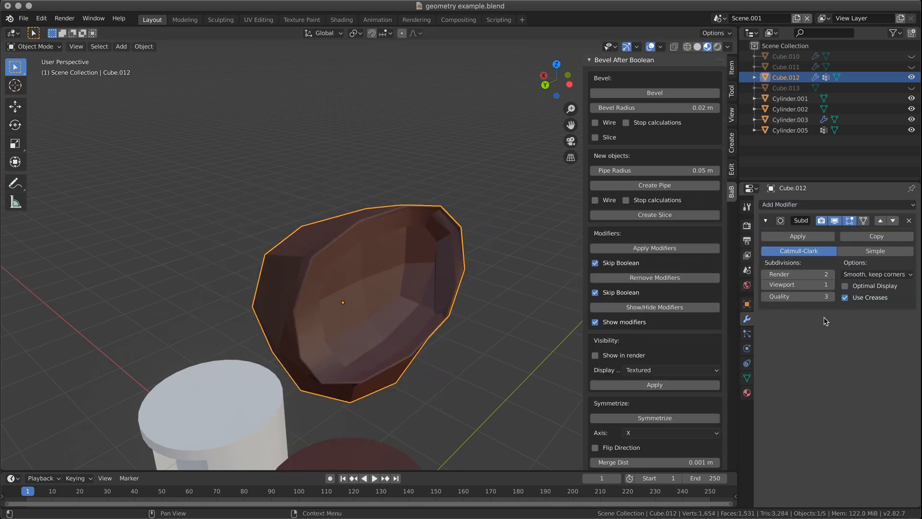
pyautogui.click(832, 283)
pyautogui.click(832, 283)
pyautogui.moveTo(418, 288); pyautogui.dragTo(345, 278, button='middle')
pyautogui.rightClick(363, 287)
pyautogui.click(363, 288)
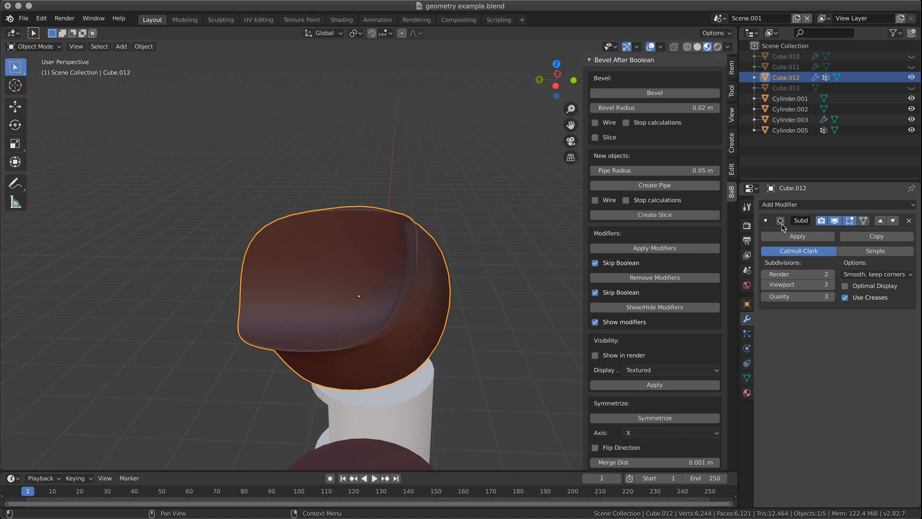
# - Add a Smooth modifier to Cube.012 and place it above the Subdivision Surface modifier
pyautogui.click(787, 204)
pyautogui.click(794, 338)
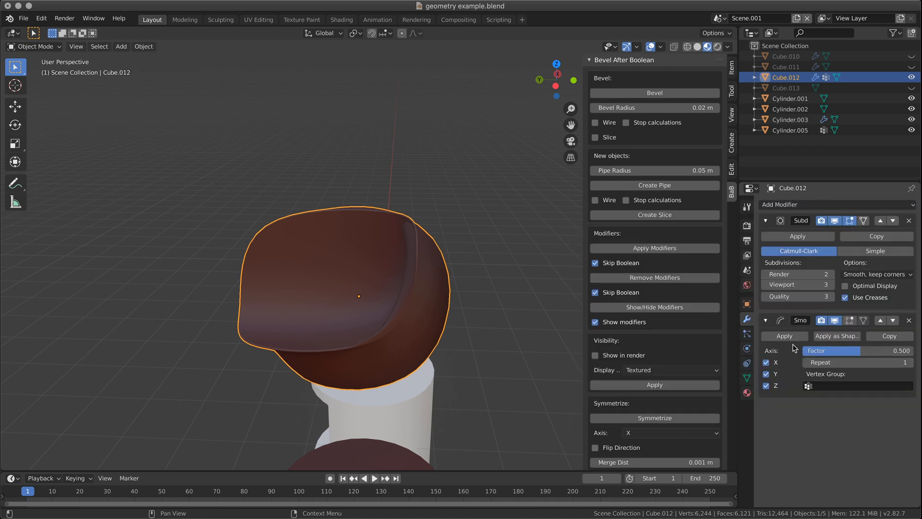
pyautogui.click(880, 320)
pyautogui.moveTo(417, 250); pyautogui.dragTo(308, 274, button='middle')
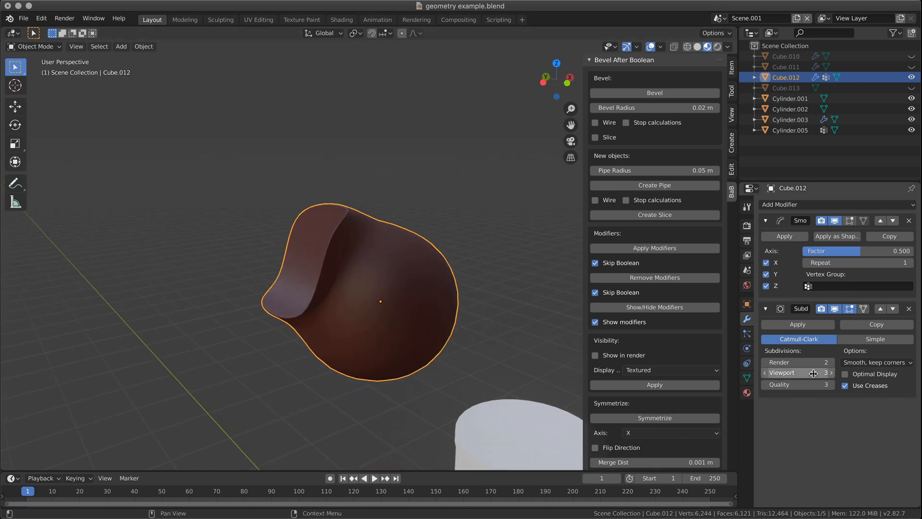
# - Set the Smooth modifier's Factor to about 0.782, increase its Repeat count, and apply it to Cube.012
pyautogui.moveTo(860, 251)
pyautogui.mouseDown()
pyautogui.moveTo(883, 252)
pyautogui.moveTo(855, 252)
pyautogui.mouseUp()
pyautogui.moveTo(404, 275); pyautogui.dragTo(533, 264, button='middle')
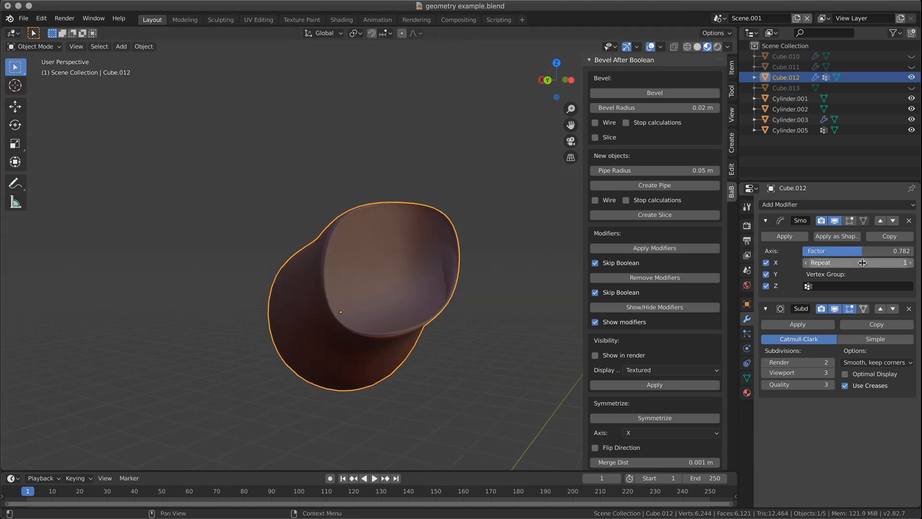
pyautogui.click(909, 262)
pyautogui.moveTo(432, 283); pyautogui.dragTo(474, 304, button='middle')
pyautogui.click(798, 236)
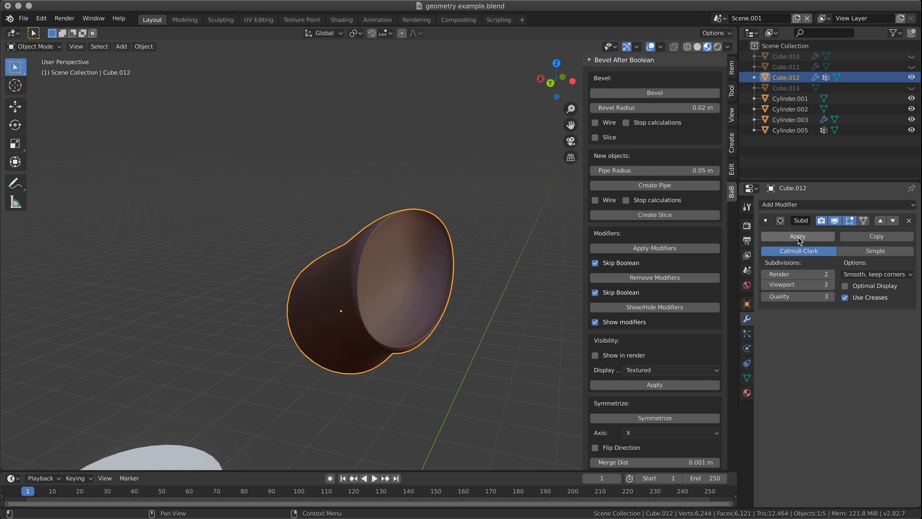
# - Apply Cube.012's Subdivision Surface modifier at 3 viewport subdivisions and check the dense mesh in Edit Mode
pyautogui.click(765, 285)
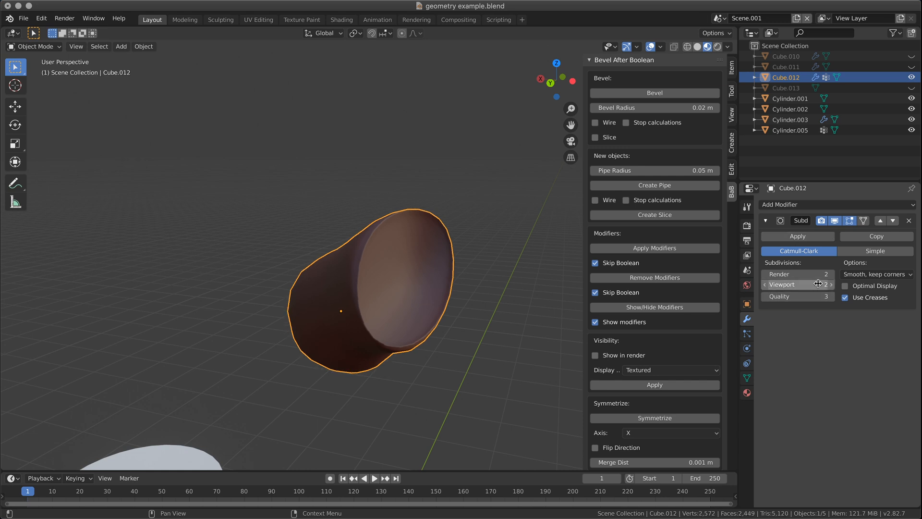
pyautogui.click(830, 285)
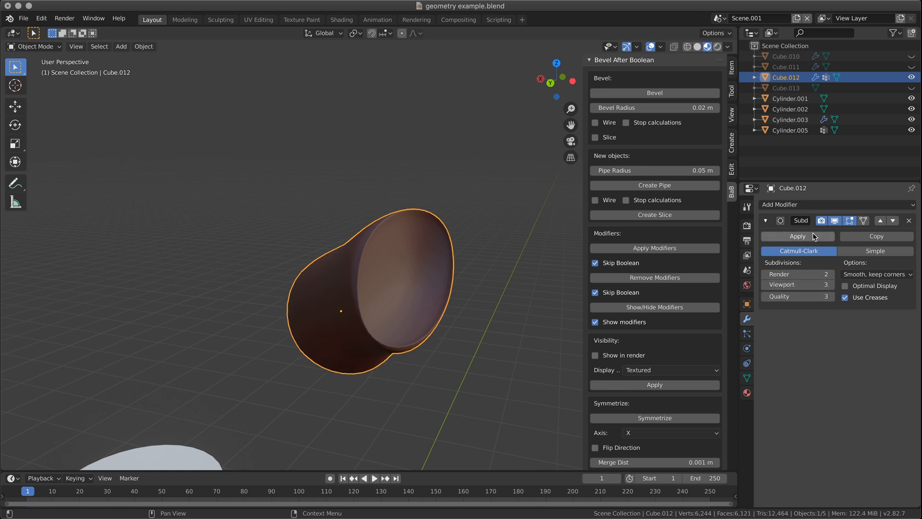
pyautogui.click(814, 237)
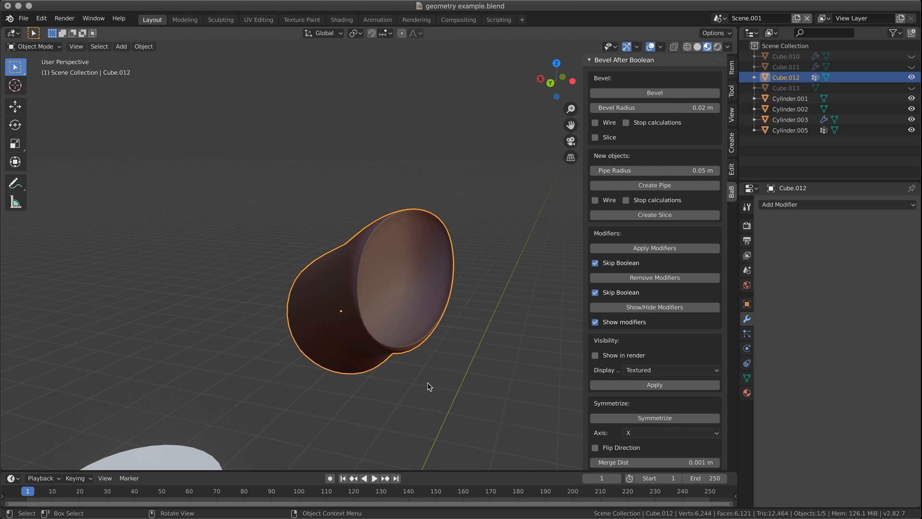
pyautogui.moveTo(444, 425); pyautogui.dragTo(439, 309, button='middle')
pyautogui.press('Tab')
pyautogui.moveTo(508, 325); pyautogui.dragTo(374, 288, button='middle')
pyautogui.press('Tab')
# - Add a UV sphere with a 1 m radius and raise it about 4.73 m along Z, near Cube.012
pyautogui.click(121, 46)
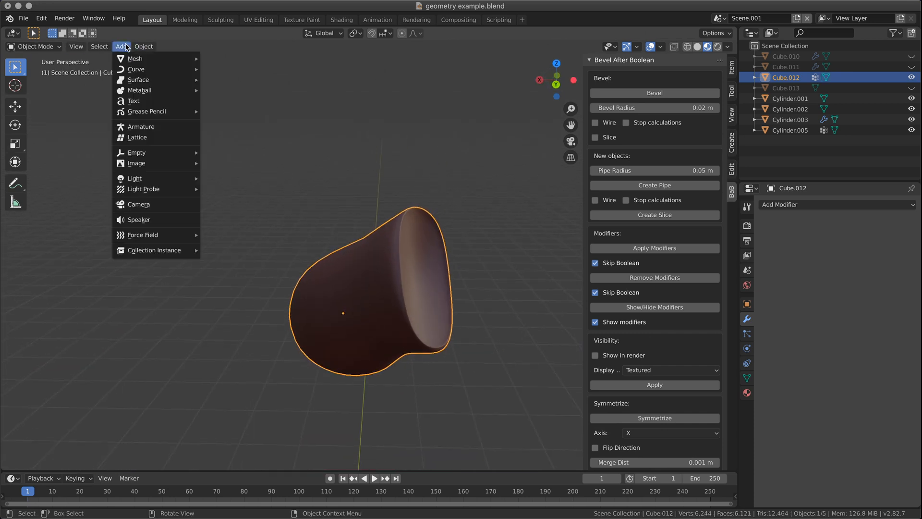
pyautogui.moveTo(140, 58)
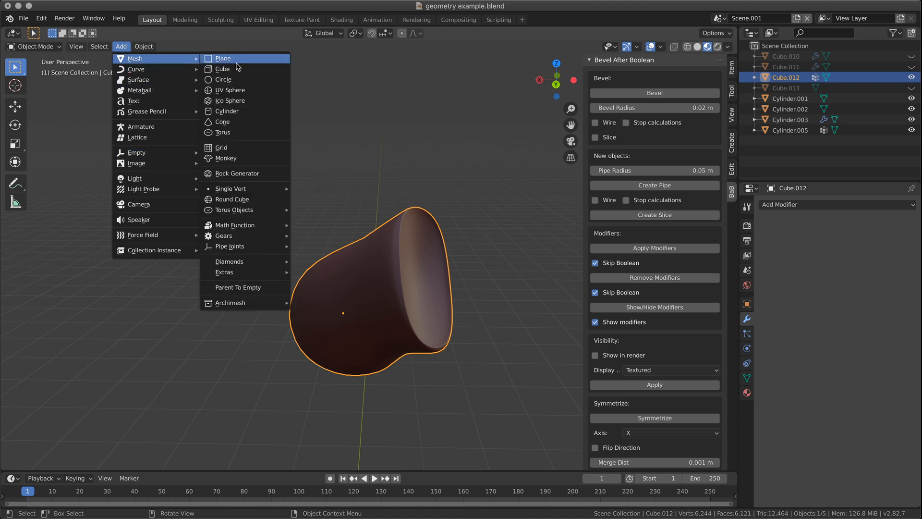
pyautogui.click(236, 91)
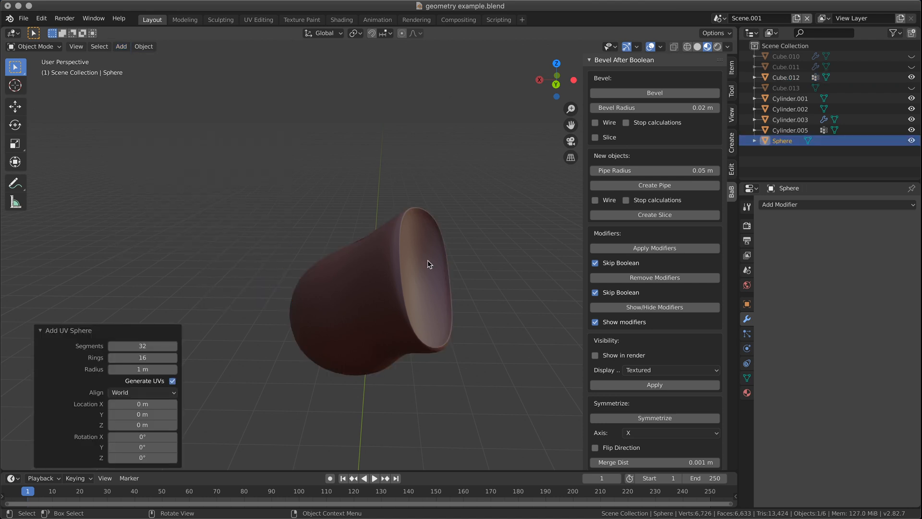
pyautogui.scroll(-4, 418, 284)
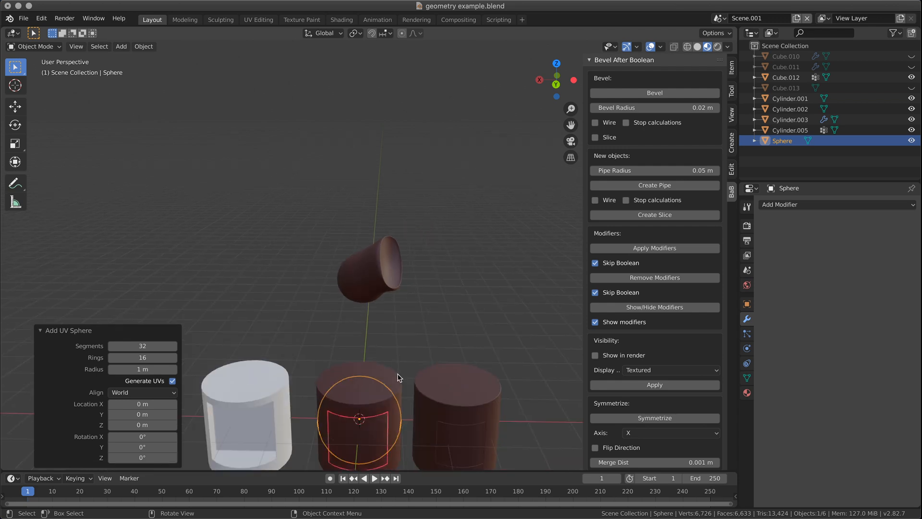
pyautogui.press('g')
pyautogui.press('z')
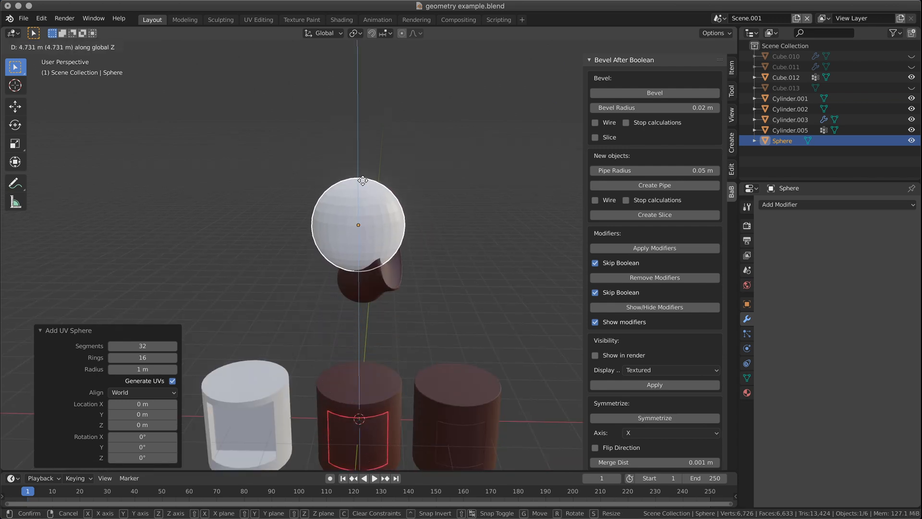
pyautogui.click(363, 181)
# - Move the sphere beside Cube.012's concave face, scale it to about 0.556, and resize it once more
pyautogui.moveTo(447, 253)
pyautogui.mouseDown(button='middle')
pyautogui.moveTo(348, 252)
pyautogui.moveTo(458, 259)
pyautogui.mouseUp(button='middle')
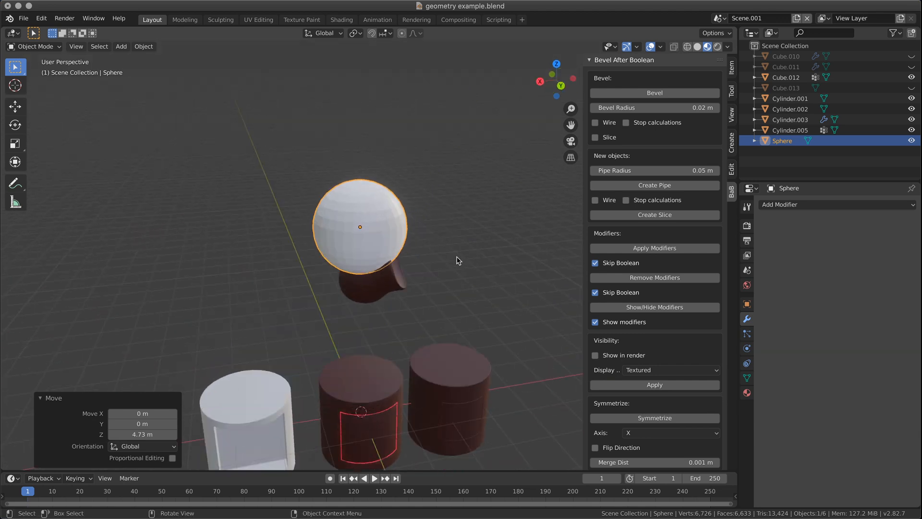
pyautogui.scroll(4, 437, 260)
pyautogui.scroll(-1, 434, 259)
pyautogui.press('g')
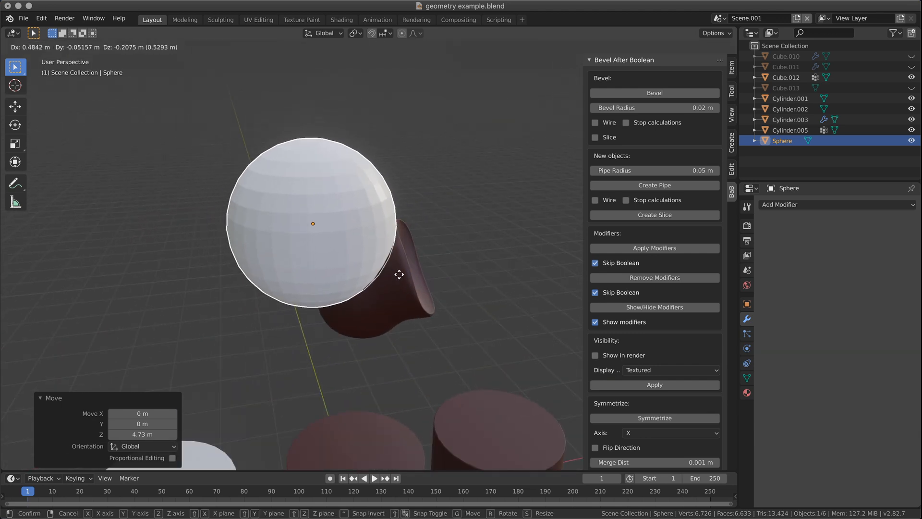
pyautogui.click(553, 293)
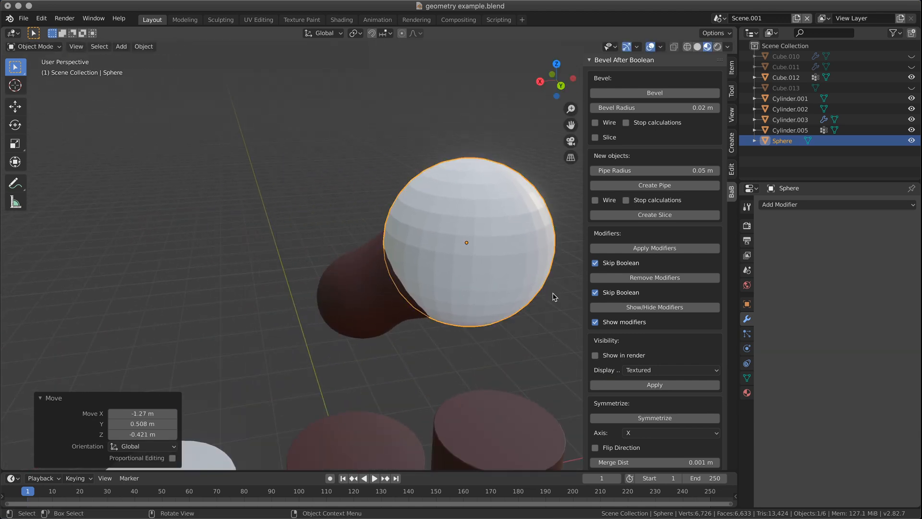
pyautogui.press('s')
pyautogui.click(495, 283)
pyautogui.moveTo(494, 283); pyautogui.dragTo(419, 290, button='middle')
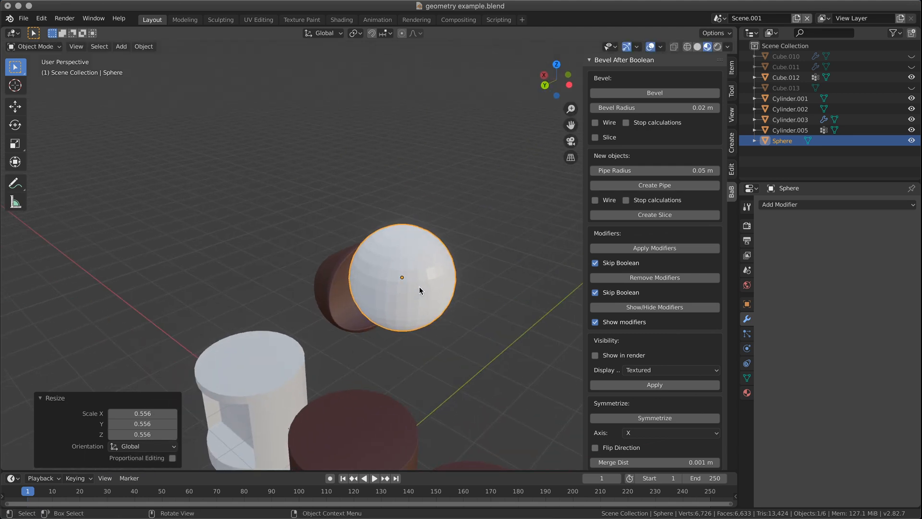
pyautogui.press('s')
pyautogui.click(411, 287)
# - Reposition the sphere in several moves until it partly sinks into Cube.012's concave face
pyautogui.press('g')
pyautogui.click(376, 288)
pyautogui.moveTo(376, 288); pyautogui.dragTo(482, 292, button='middle')
pyautogui.press('g')
pyautogui.click(402, 291)
pyautogui.press('g')
pyautogui.click(370, 279)
pyautogui.scroll(5, 471, 293)
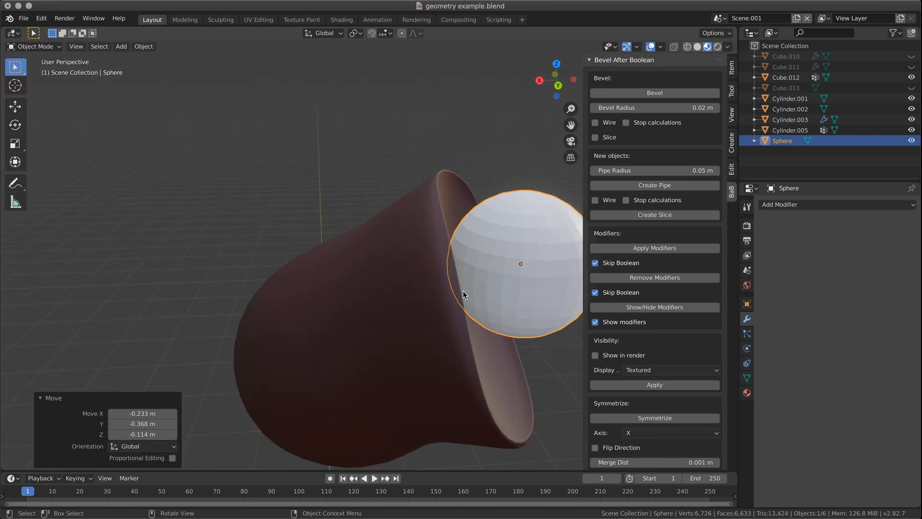
pyautogui.press('g')
pyautogui.click(430, 305)
pyautogui.moveTo(430, 305); pyautogui.dragTo(344, 222, button='middle')
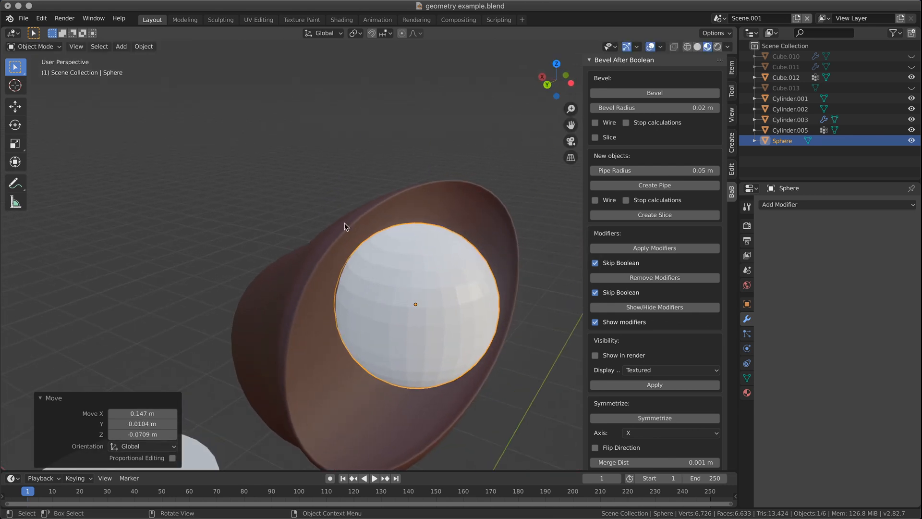
# - Add a Boolean modifier to Cube.012 with the sphere as its object, keeping the Difference operation
pyautogui.click(322, 174)
pyautogui.moveTo(321, 176); pyautogui.dragTo(305, 251, button='middle')
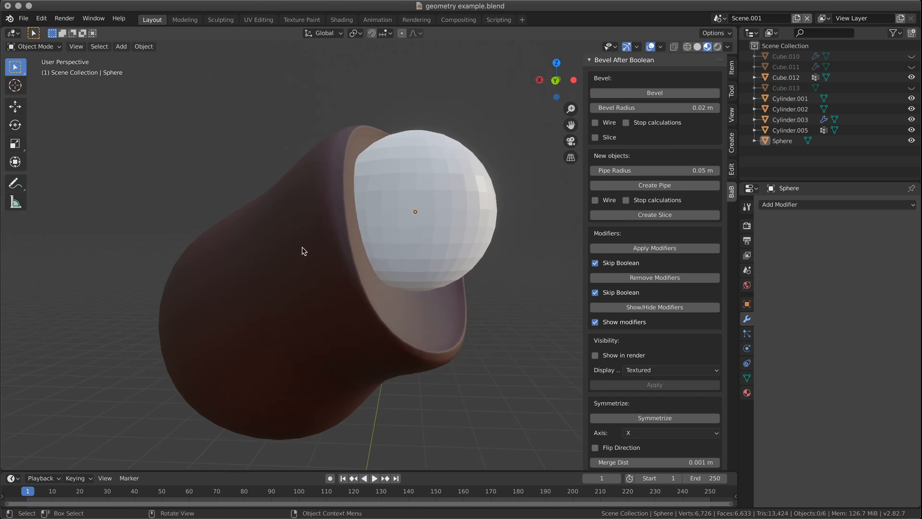
pyautogui.click(304, 251)
pyautogui.click(800, 205)
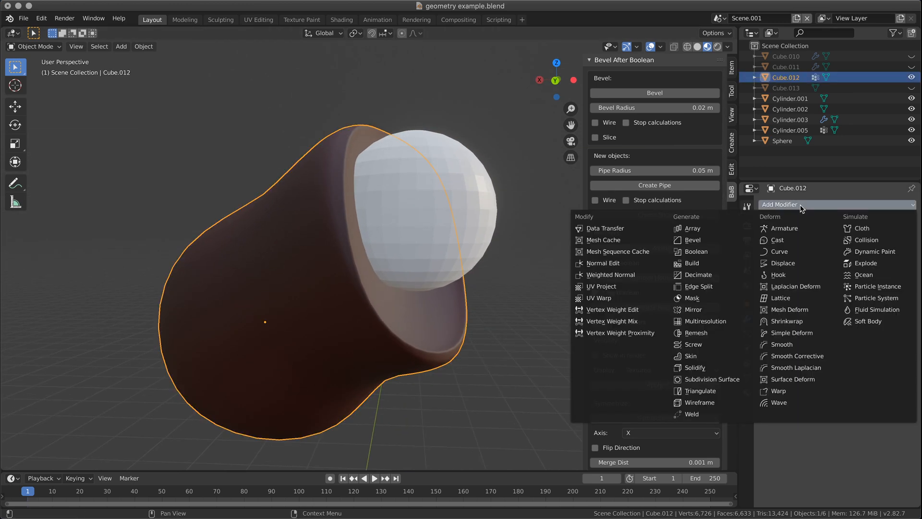
pyautogui.click(692, 251)
pyautogui.click(909, 262)
pyautogui.click(521, 218)
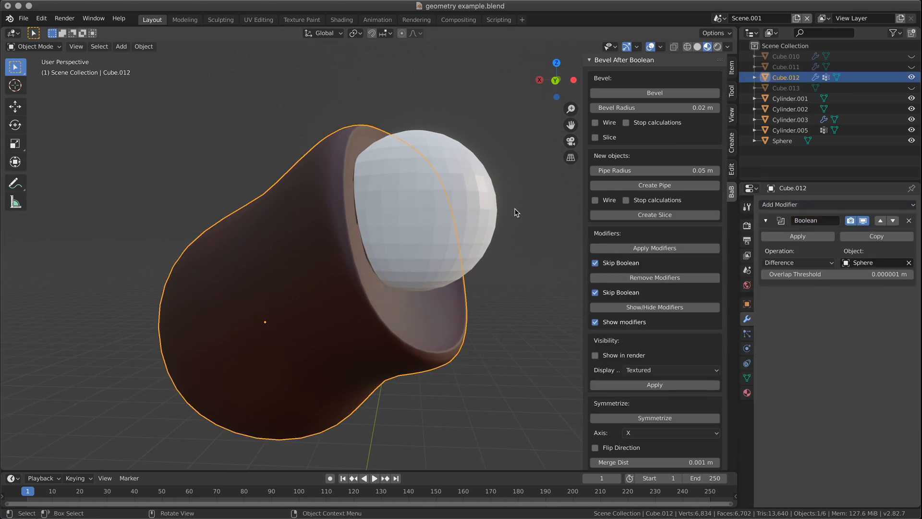
pyautogui.click(788, 263)
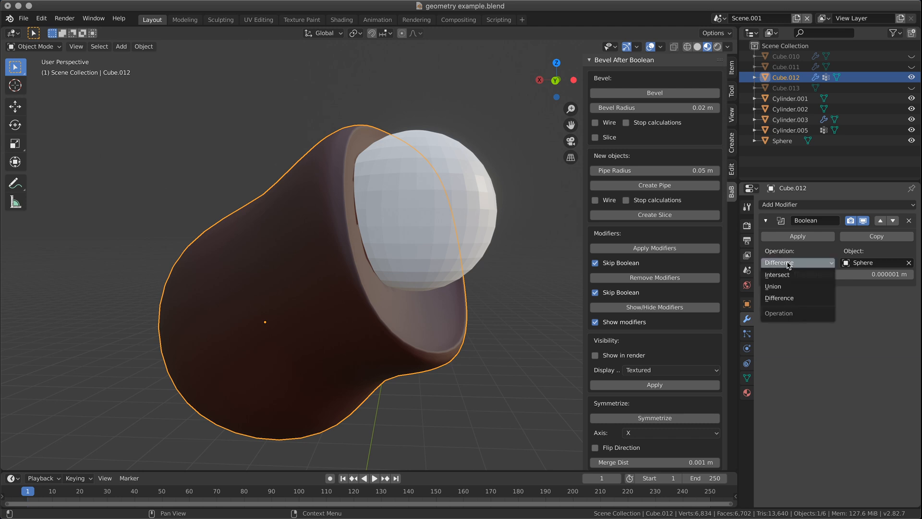
pyautogui.click(788, 264)
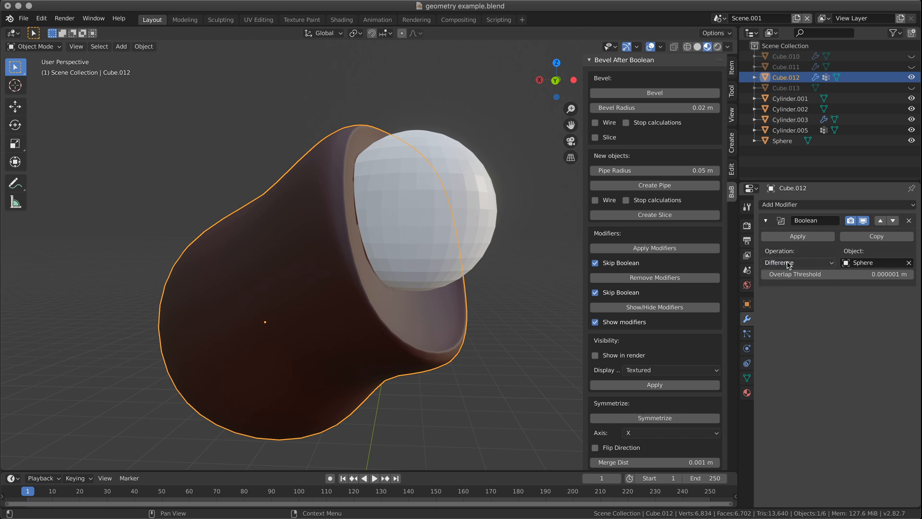
# - Add a Subdivision Surface modifier to the sphere, adjust its subdivision level, and apply it
pyautogui.click(474, 200)
pyautogui.click(803, 208)
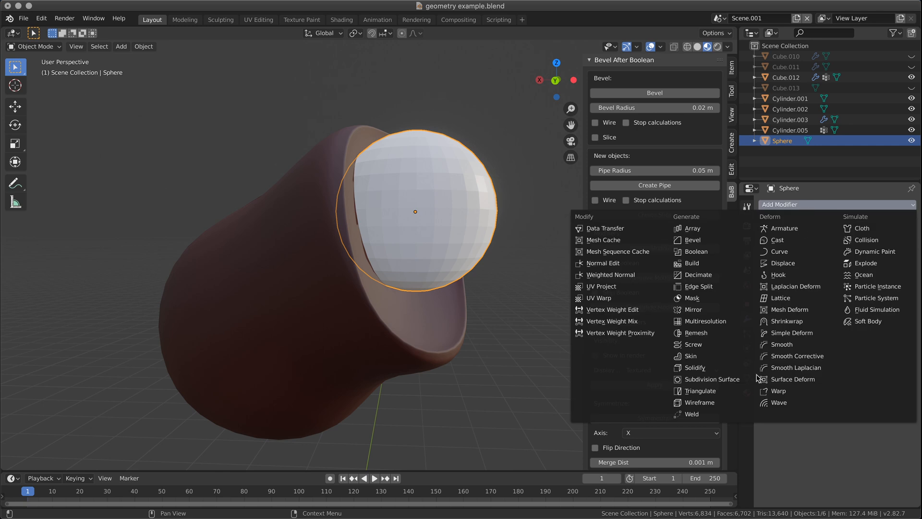
pyautogui.click(729, 379)
pyautogui.click(831, 285)
pyautogui.click(806, 236)
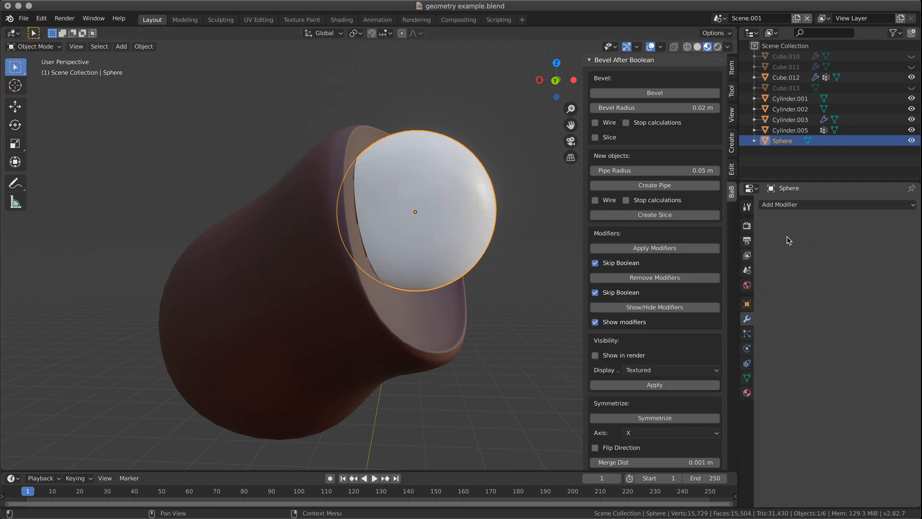
# - Hide the sphere in the viewport to expose the cut in Cube.012
pyautogui.click(443, 336)
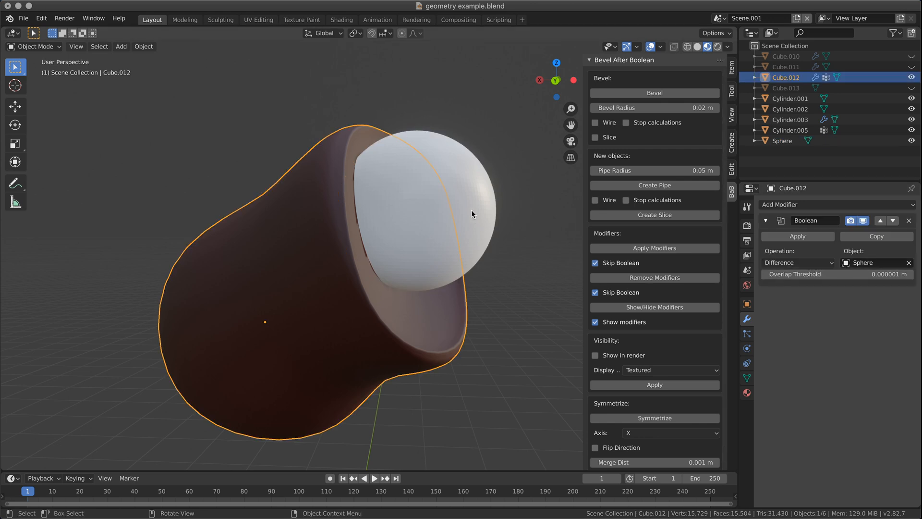
pyautogui.click(412, 208)
pyautogui.click(911, 141)
# - Examine the shading around the spherical cut in Cube.012's concave face from several angles
pyautogui.moveTo(497, 162); pyautogui.dragTo(410, 192, button='middle')
pyautogui.scroll(3, 292, 229)
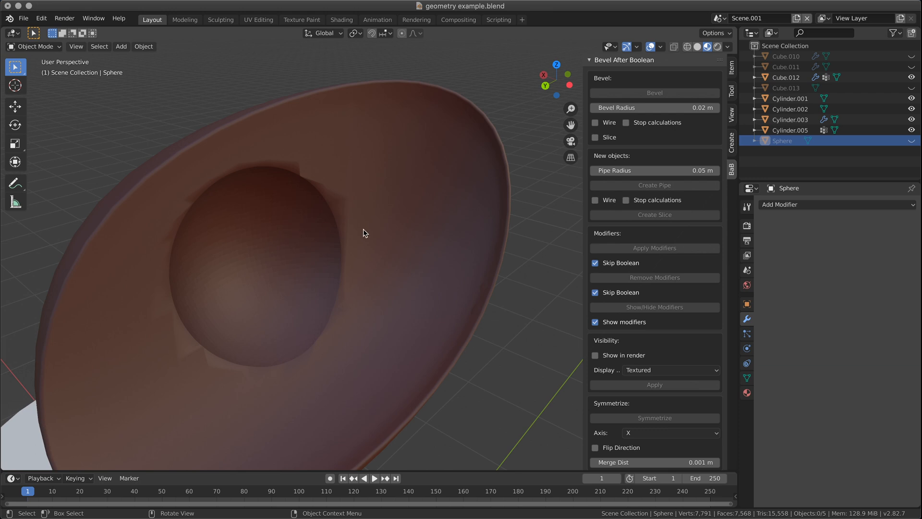
pyautogui.scroll(2, 364, 233)
pyautogui.scroll(-4, 364, 230)
pyautogui.moveTo(368, 218); pyautogui.dragTo(373, 227, button='middle')
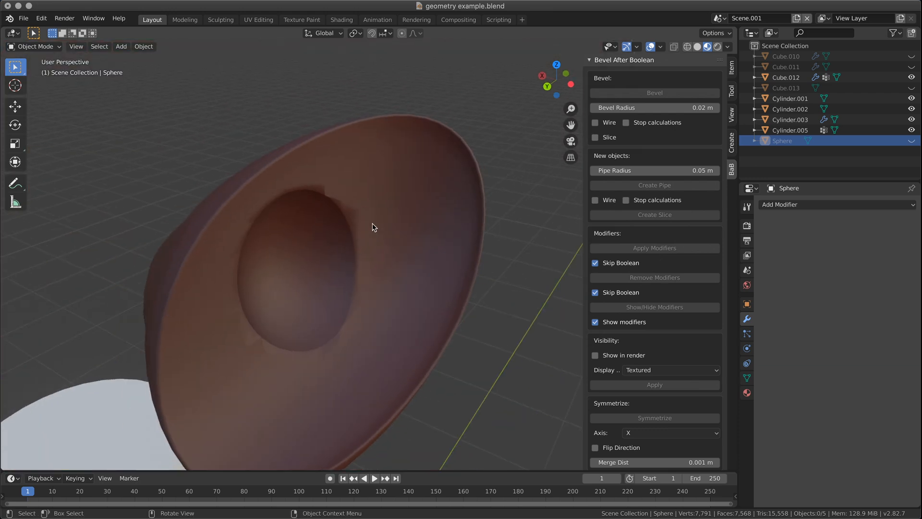
pyautogui.scroll(-3, 374, 226)
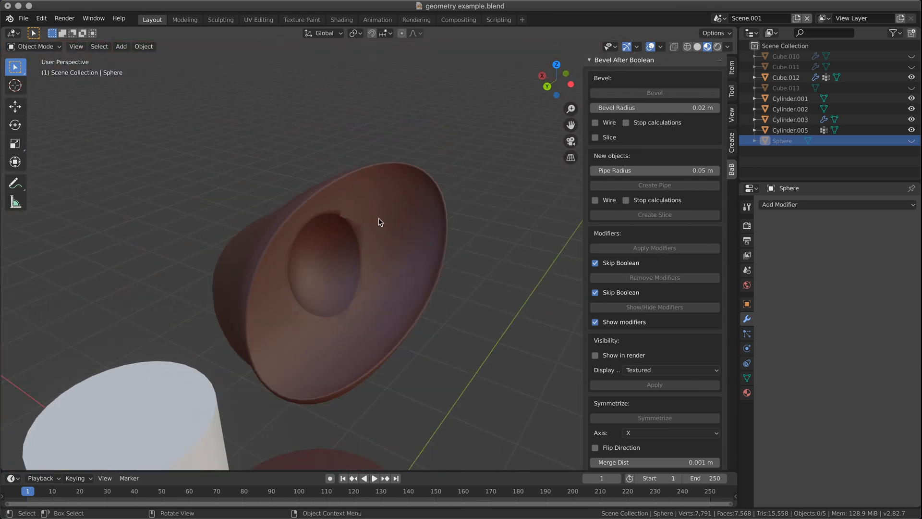
pyautogui.moveTo(381, 220); pyautogui.dragTo(350, 220, button='middle')
pyautogui.scroll(4, 381, 203)
# - Bevel the edge of Cube.012's spherical cut with Bevel After Boolean at a 0.02 m radius
pyautogui.click(429, 222)
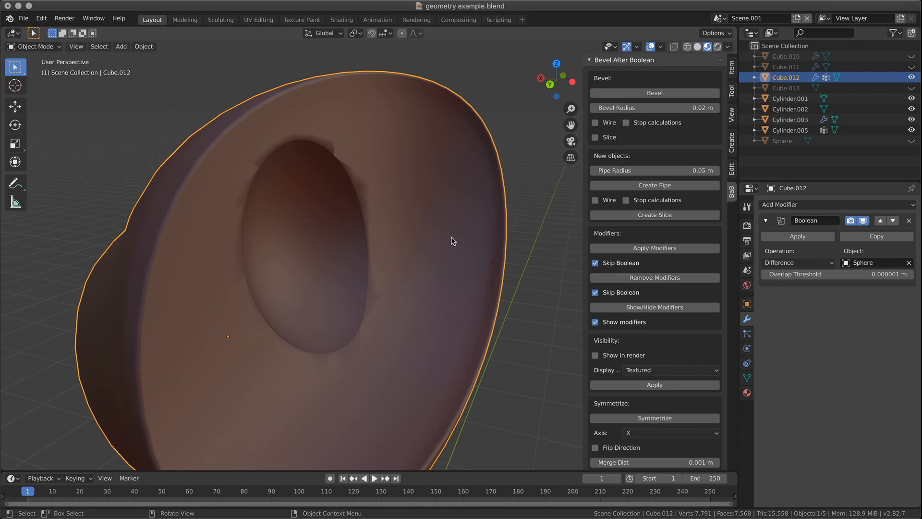
pyautogui.scroll(-3, 452, 240)
pyautogui.moveTo(451, 239); pyautogui.dragTo(410, 270, button='middle')
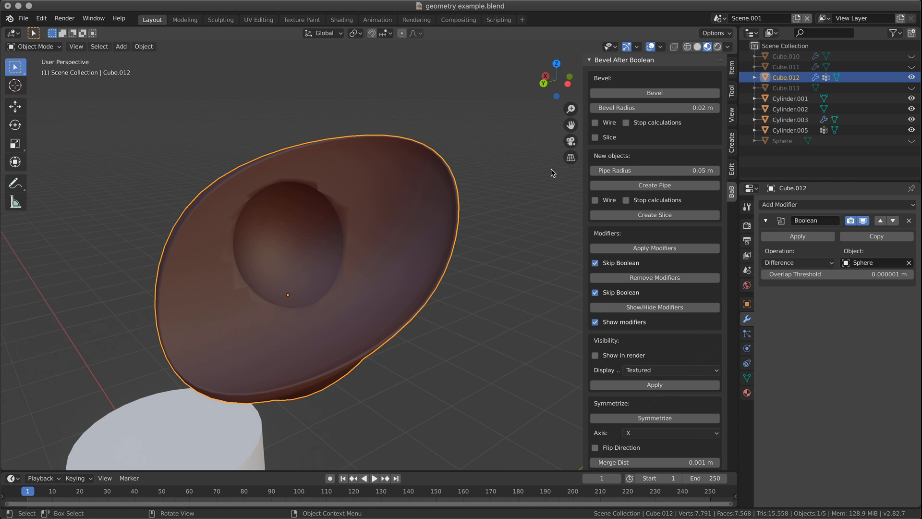
pyautogui.scroll(4, 339, 201)
pyautogui.moveTo(279, 142); pyautogui.dragTo(327, 125, button='middle')
pyautogui.click(687, 98)
# - Examine the bevelled rim of Cube.012's spherical hollow up close and from several sides
pyautogui.moveTo(415, 300); pyautogui.dragTo(512, 301, button='middle')
pyautogui.click(488, 337)
pyautogui.rightClick(492, 336)
pyautogui.click(480, 333)
pyautogui.scroll(-4, 480, 308)
pyautogui.scroll(5, 408, 272)
pyautogui.scroll(-5, 425, 270)
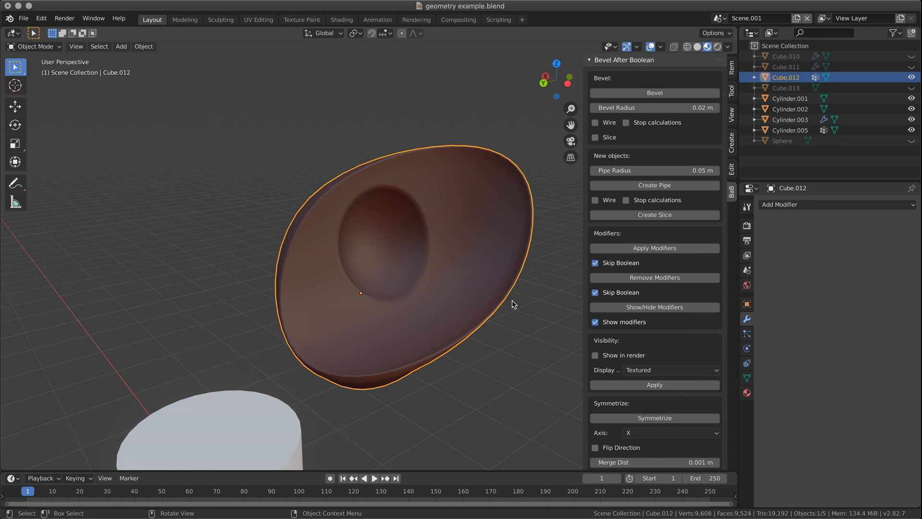
pyautogui.moveTo(512, 300); pyautogui.dragTo(426, 286, button='middle')
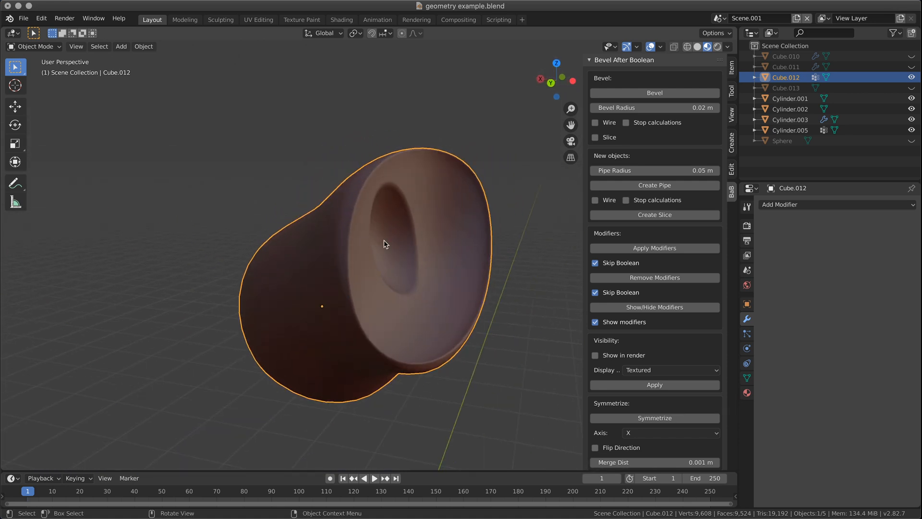
pyautogui.scroll(2, 412, 278)
pyautogui.moveTo(457, 284); pyautogui.dragTo(446, 288, button='middle')
pyautogui.scroll(-1, 445, 290)
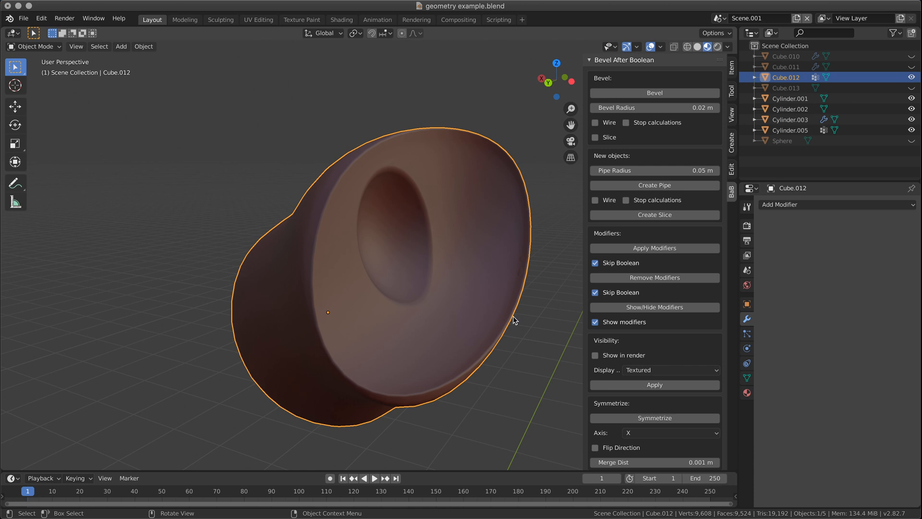
pyautogui.moveTo(460, 261); pyautogui.dragTo(443, 257, button='middle')
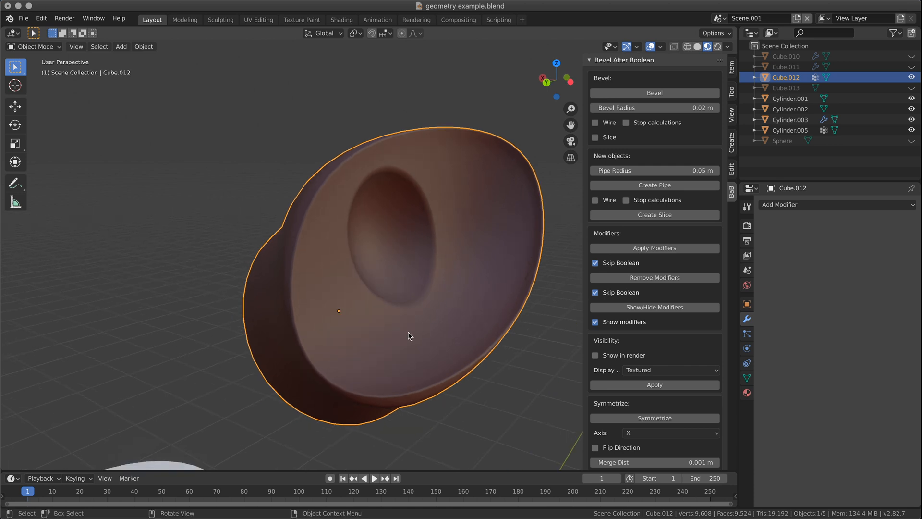
pyautogui.moveTo(416, 326); pyautogui.dragTo(397, 335, button='middle')
pyautogui.moveTo(422, 278); pyautogui.dragTo(471, 282, button='middle')
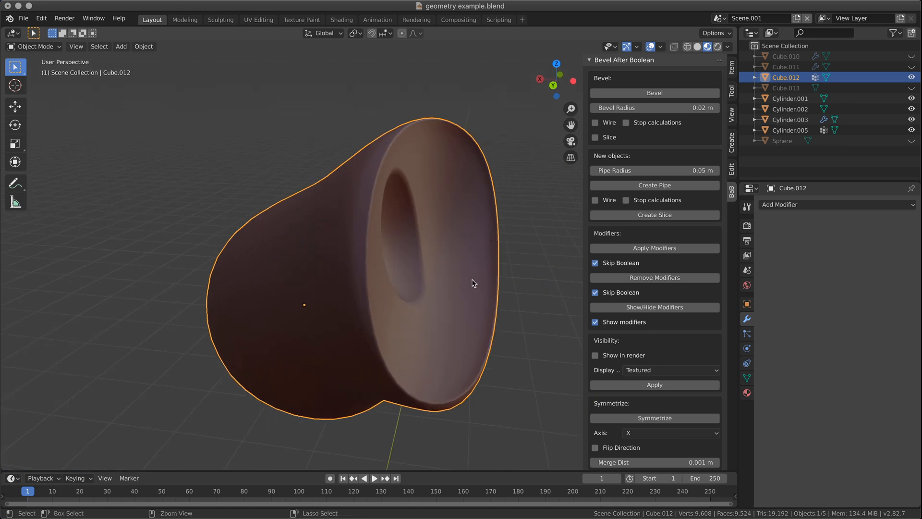
# - Undo the bevel on Cube.012 and compare the unbevelled rim of the cut
pyautogui.hotkey('ctrl', 'z')
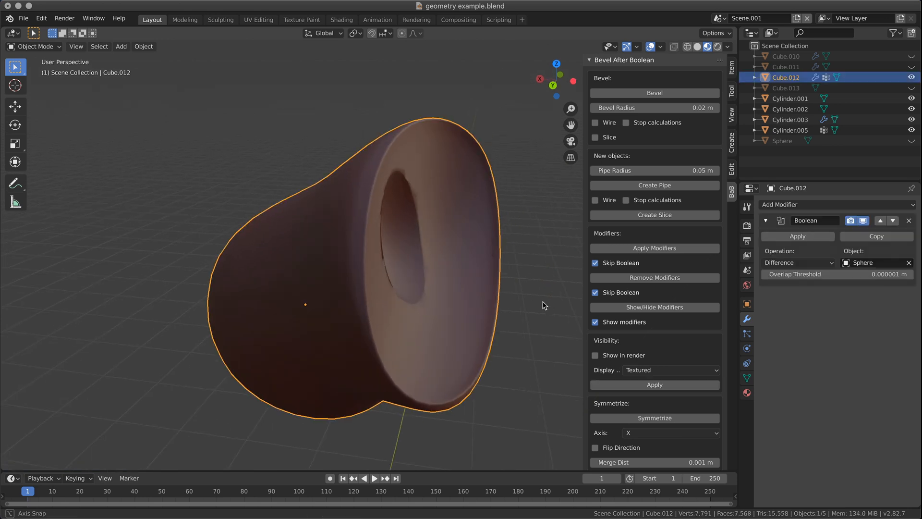
pyautogui.moveTo(474, 283); pyautogui.dragTo(475, 304, button='middle')
pyautogui.rightClick(453, 278)
pyautogui.press('Escape')
pyautogui.moveTo(453, 276)
pyautogui.mouseDown(button='middle')
pyautogui.moveTo(412, 286)
pyautogui.moveTo(378, 266)
pyautogui.moveTo(462, 213)
pyautogui.moveTo(465, 278)
pyautogui.mouseUp(button='middle')
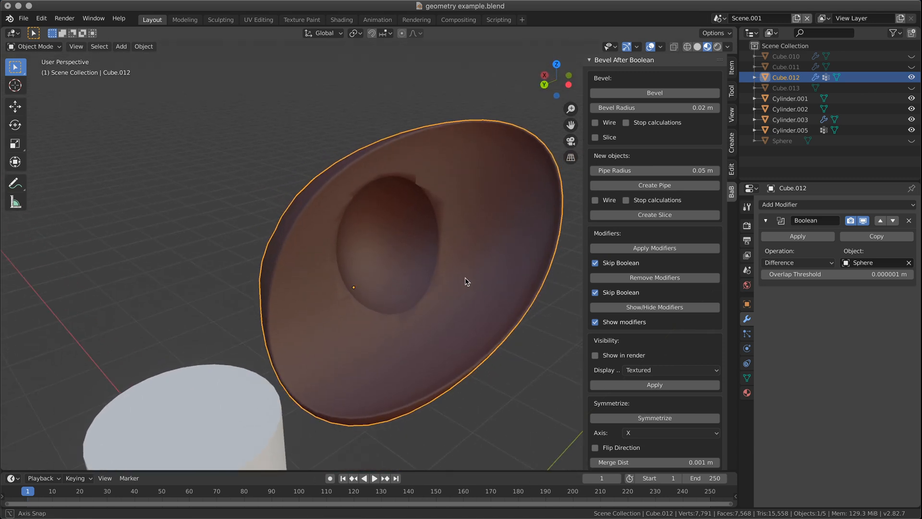
# - Repeat the 0.02 m bevel on Cube.012's spherical cut and undo it
pyautogui.click(678, 94)
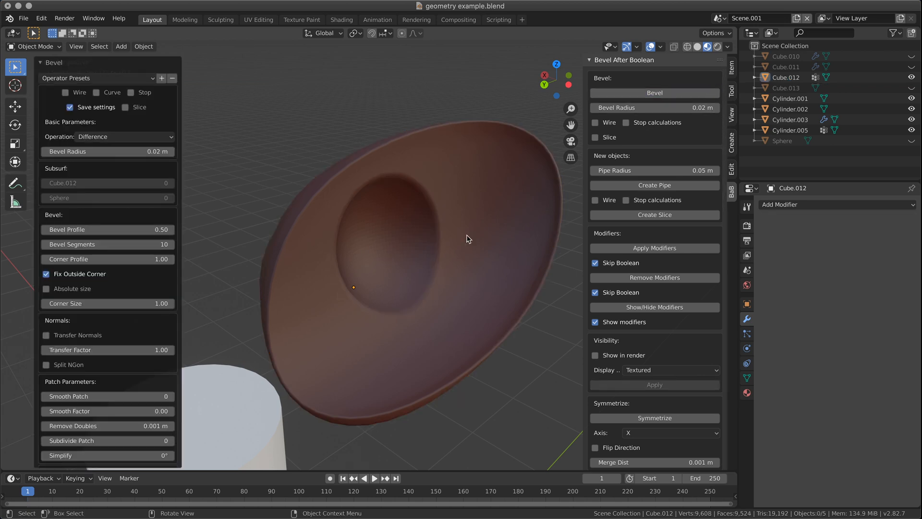
pyautogui.hotkey('ctrl', 'z')
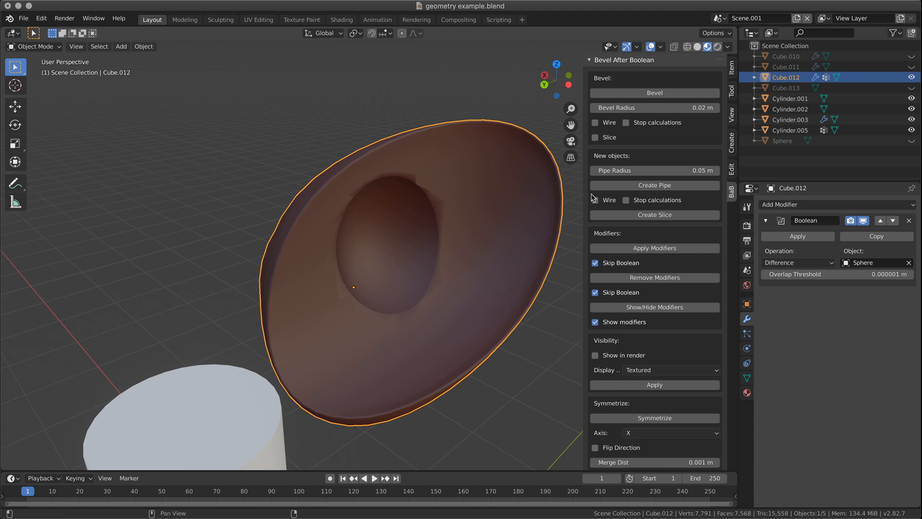
# - Bevel the edge of Cube.012's spherical cut again and set the bevel radius to 0.03 m
pyautogui.moveTo(215, 255); pyautogui.dragTo(252, 238, button='middle')
pyautogui.click(645, 92)
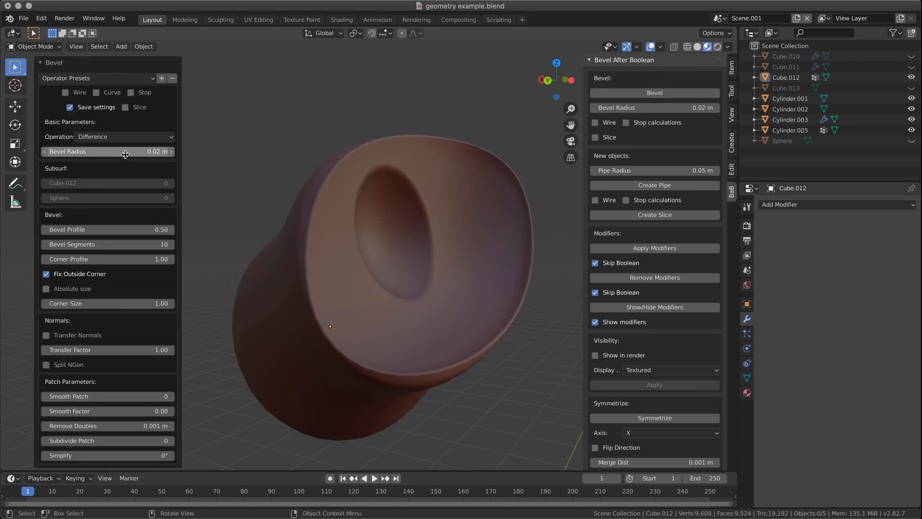
pyautogui.moveTo(130, 151)
pyautogui.mouseDown()
pyautogui.moveTo(148, 152)
pyautogui.moveTo(127, 156)
pyautogui.mouseUp()
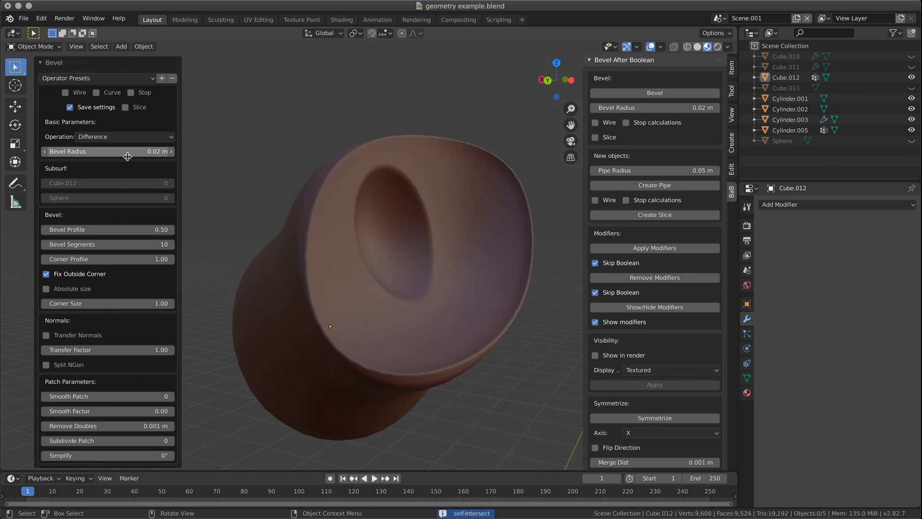
pyautogui.click(170, 154)
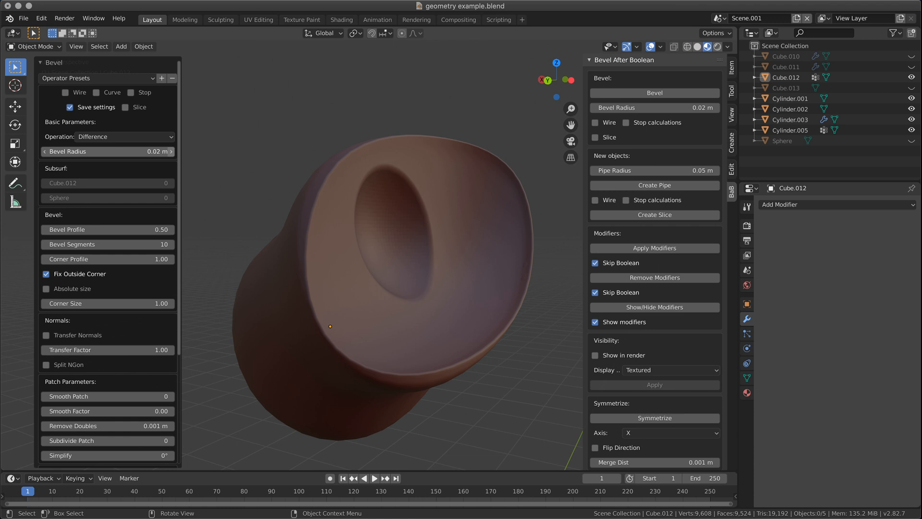
pyautogui.click(172, 152)
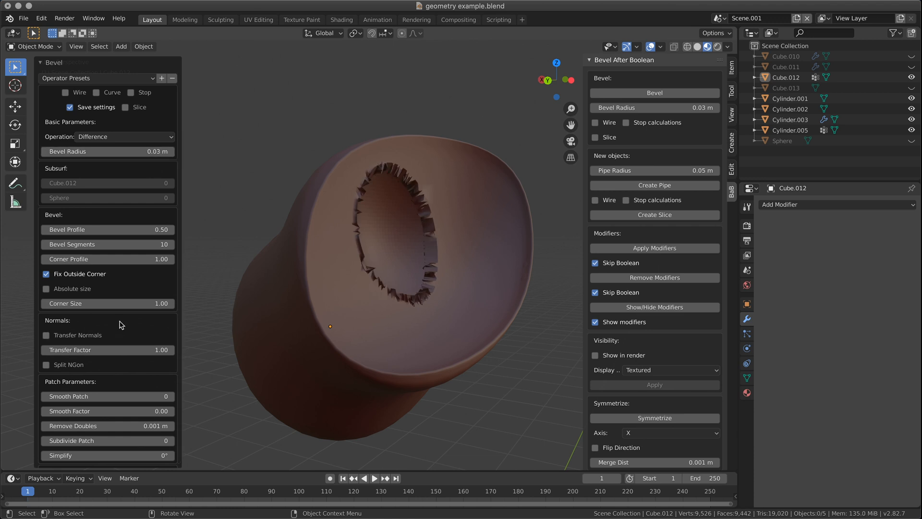
# - Enable Refine with the Original type for the bevel and check the rim of the hollow
pyautogui.scroll(-7, 123, 288)
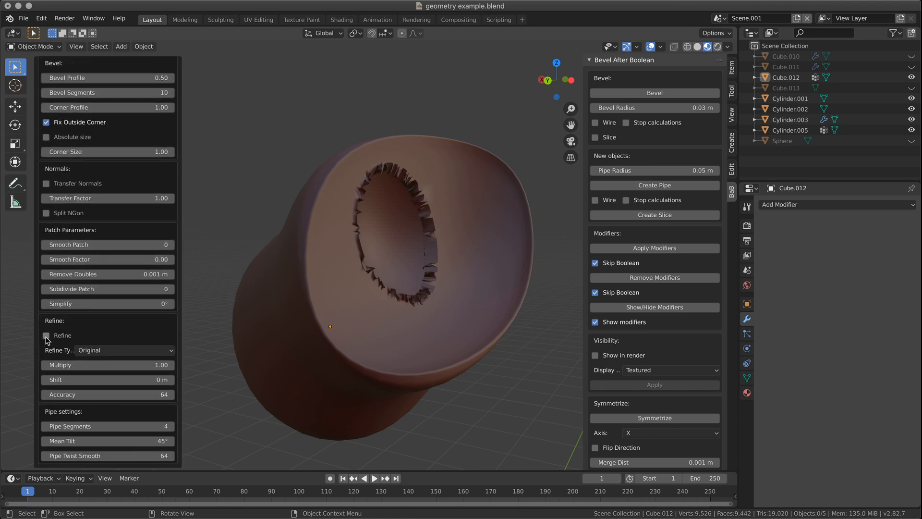
pyautogui.click(46, 336)
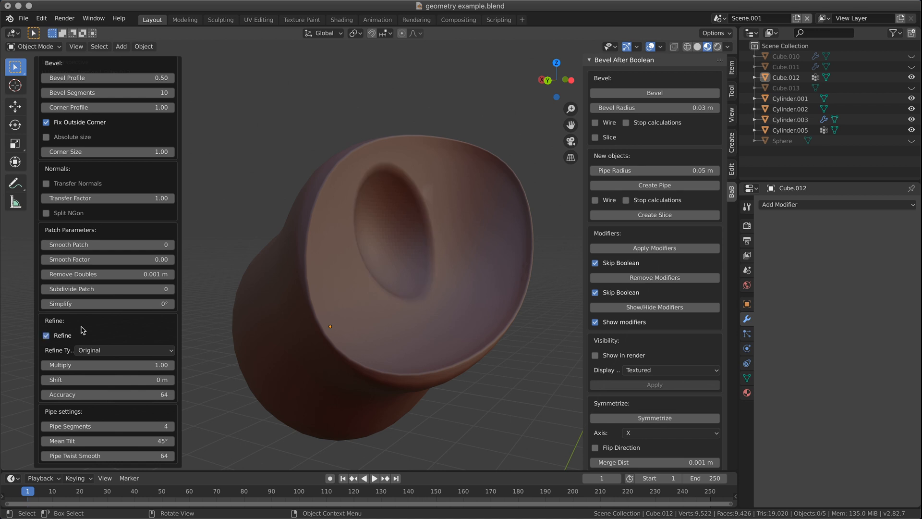
pyautogui.moveTo(407, 249); pyautogui.dragTo(463, 207, button='middle')
pyautogui.scroll(2, 464, 206)
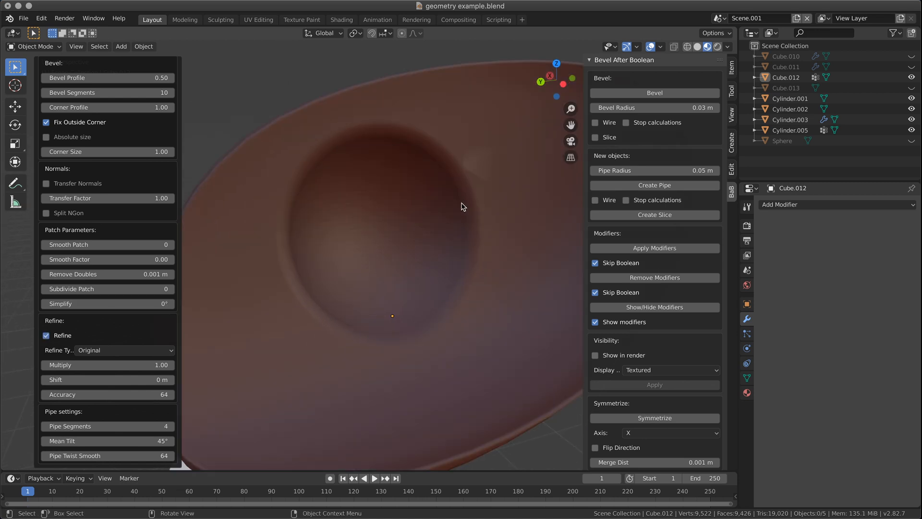
pyautogui.moveTo(443, 151); pyautogui.dragTo(445, 178, button='middle')
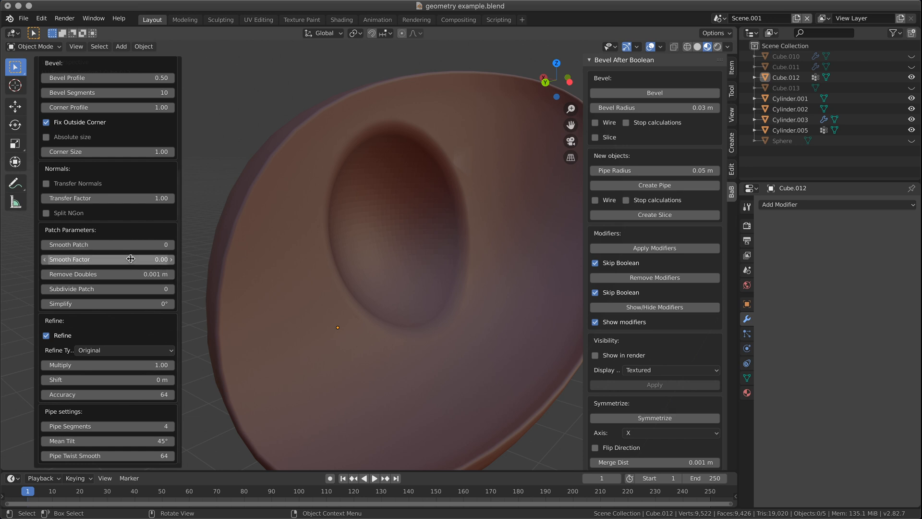
# - Set the bevel's Subdivide Patch value to 2 and check the shading around the hollow
pyautogui.click(152, 289)
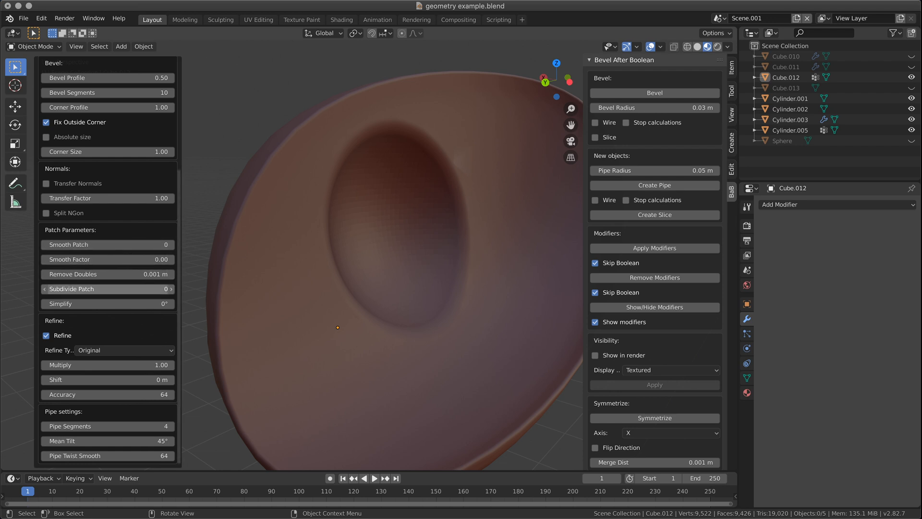
pyautogui.write('2')
pyautogui.press('Return')
pyautogui.moveTo(336, 243); pyautogui.dragTo(458, 230, button='middle')
pyautogui.moveTo(429, 198); pyautogui.dragTo(442, 252, button='middle')
pyautogui.rightClick(412, 215)
pyautogui.click(413, 215)
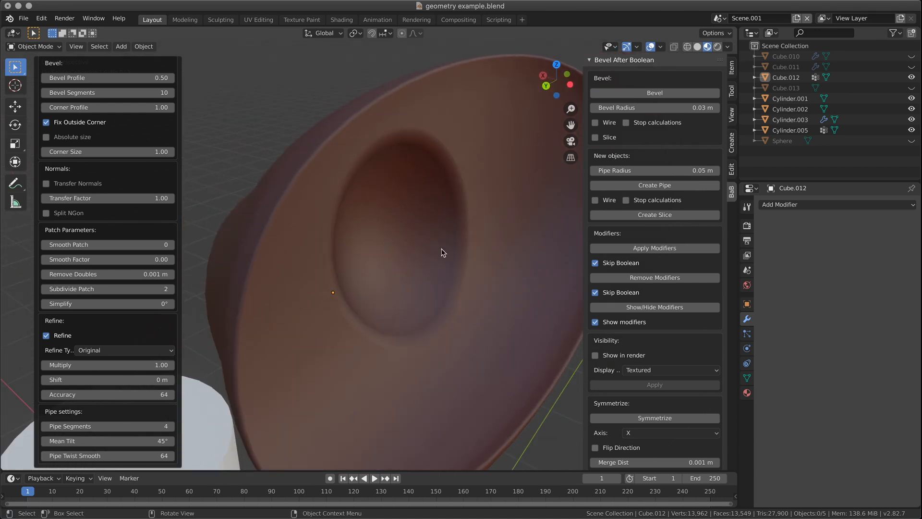
# - Select Cube.012's entire mesh in Edit Mode, recalculate its normals to the outside, and return to Object Mode
pyautogui.scroll(-4, 441, 252)
pyautogui.press('Tab')
pyautogui.press('a')
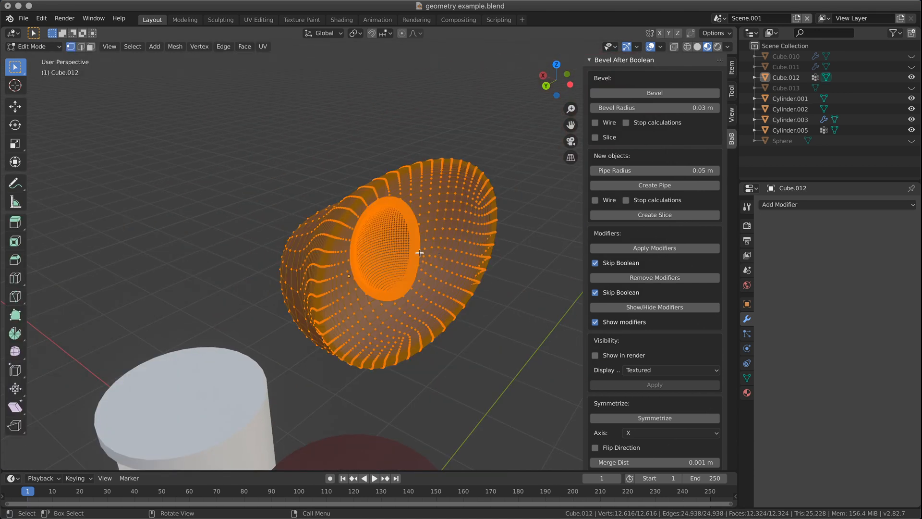
pyautogui.click(174, 47)
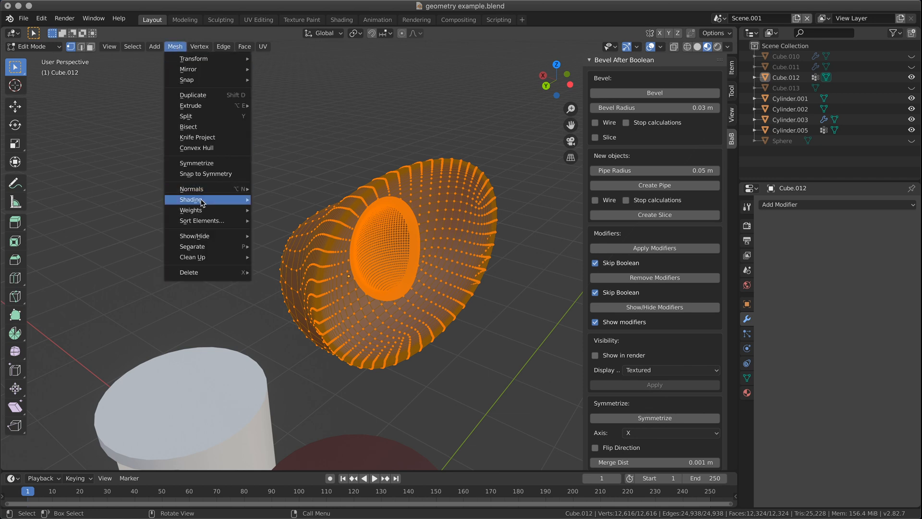
pyautogui.moveTo(202, 194)
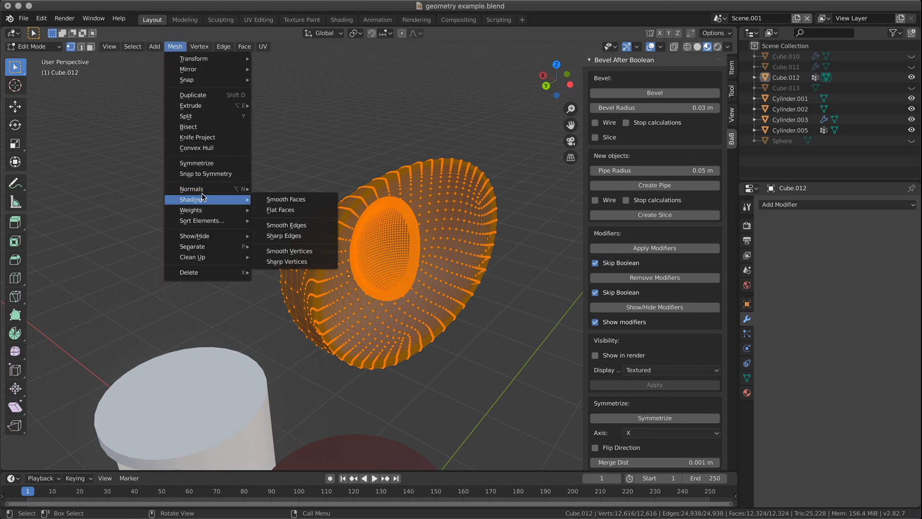
pyautogui.click(174, 46)
pyautogui.moveTo(204, 190)
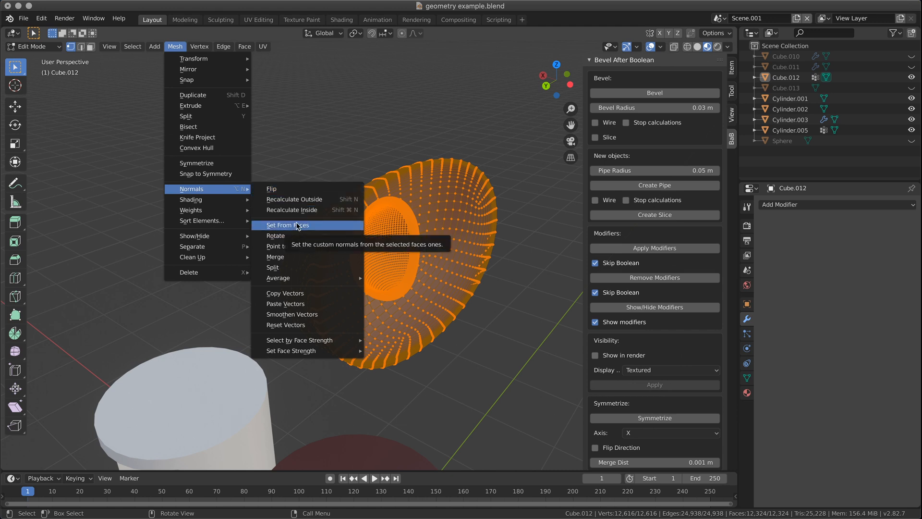
pyautogui.click(295, 199)
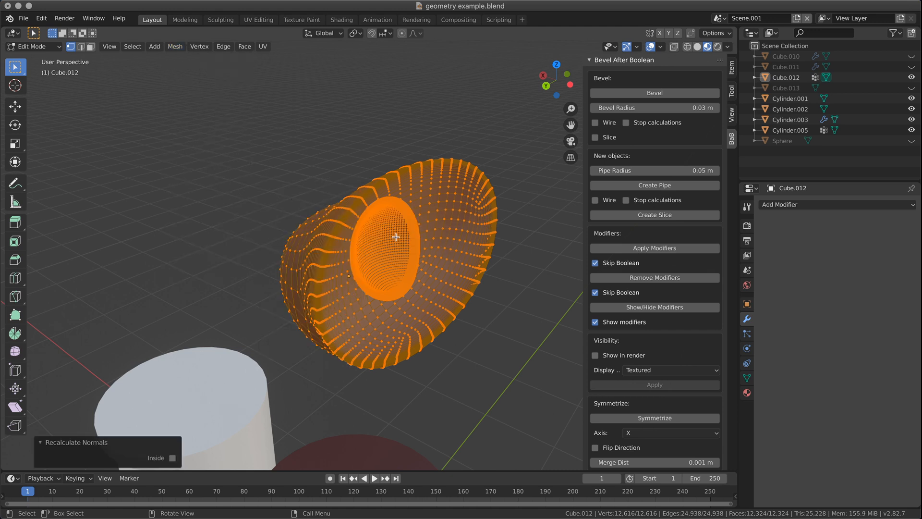
pyautogui.press('Tab')
pyautogui.moveTo(384, 233)
pyautogui.mouseDown(button='middle')
pyautogui.moveTo(390, 256)
pyautogui.moveTo(440, 311)
pyautogui.moveTo(423, 278)
pyautogui.mouseUp(button='middle')
pyautogui.press('Tab')
pyautogui.press('Tab')
pyautogui.press('a')
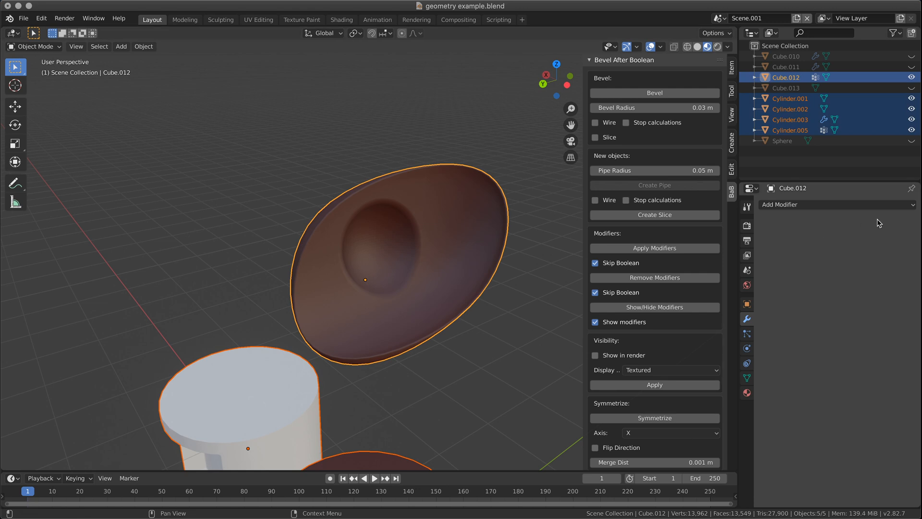
pyautogui.press('Tab')
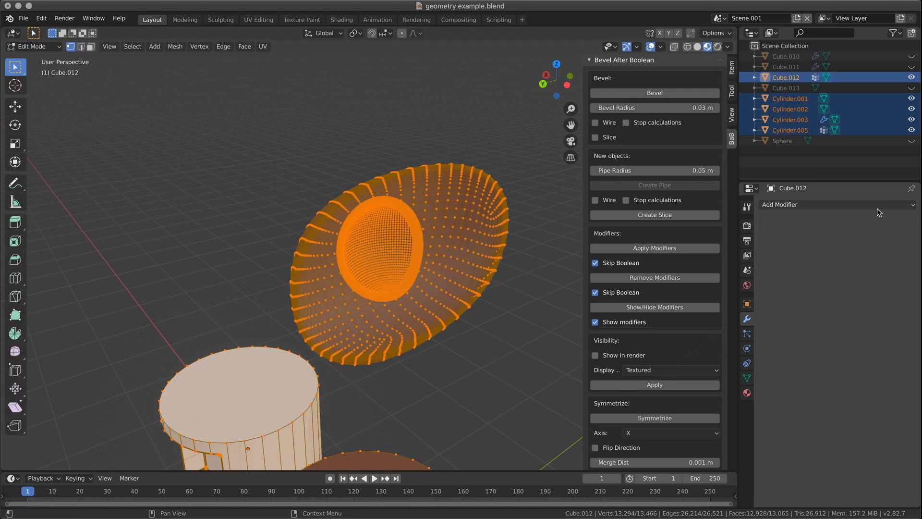
pyautogui.press('Tab')
pyautogui.click(792, 205)
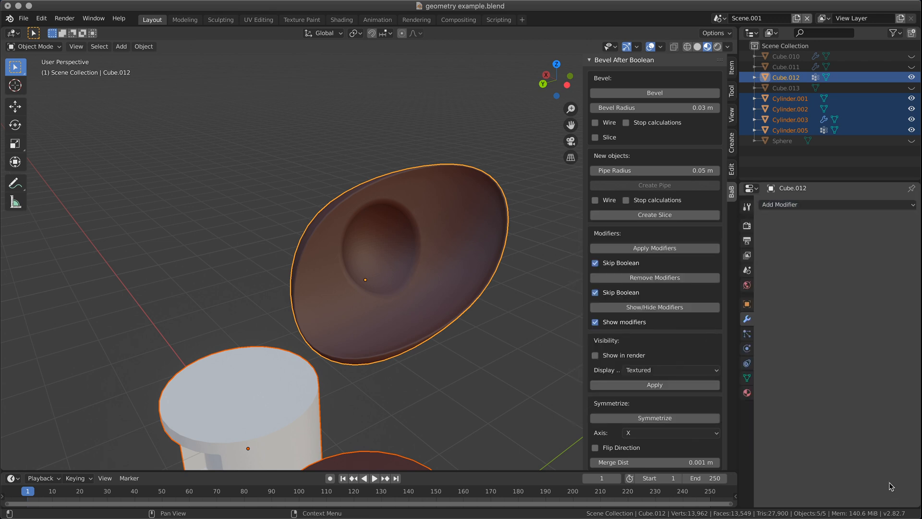
# - Add a Smooth modifier to Cube.012, try out its Factor setting, and check the shading around the hollow
pyautogui.click(858, 205)
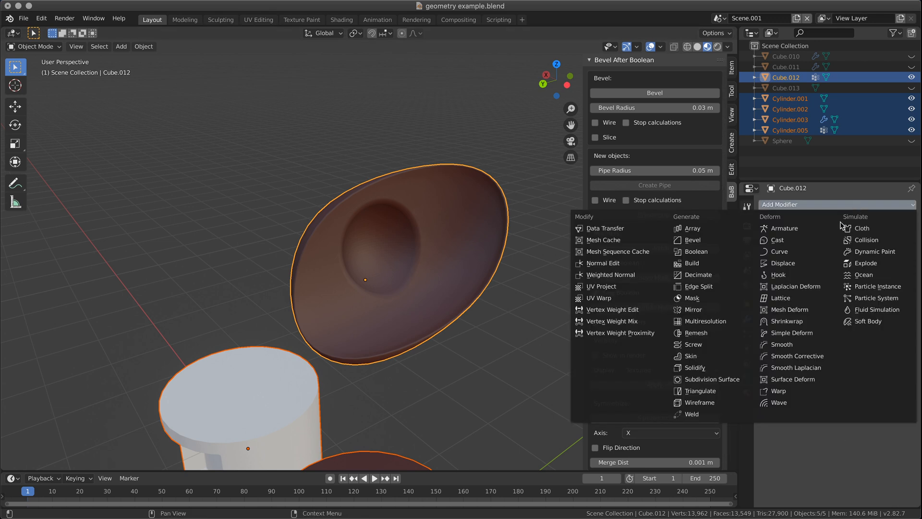
pyautogui.click(788, 344)
pyautogui.scroll(4, 374, 306)
pyautogui.scroll(-2, 475, 311)
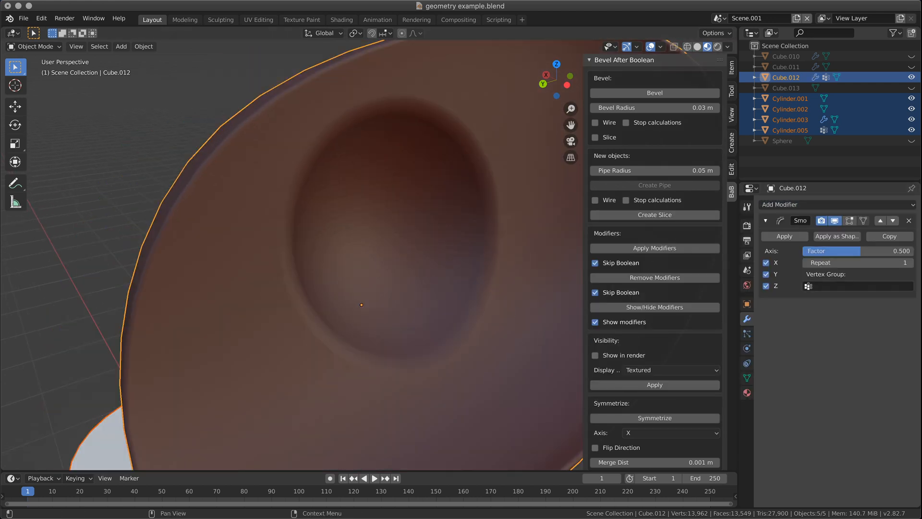
pyautogui.moveTo(904, 251); pyautogui.dragTo(803, 252)
pyautogui.press('Escape')
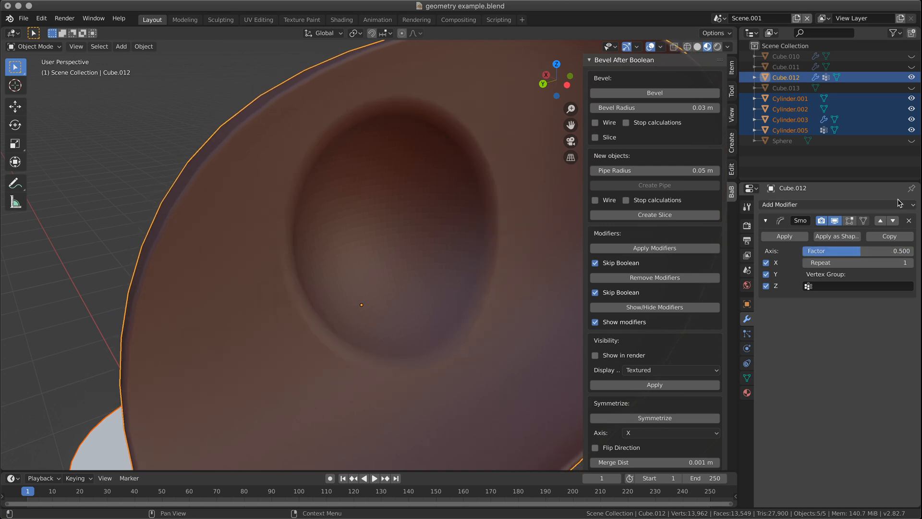
pyautogui.scroll(-3, 485, 262)
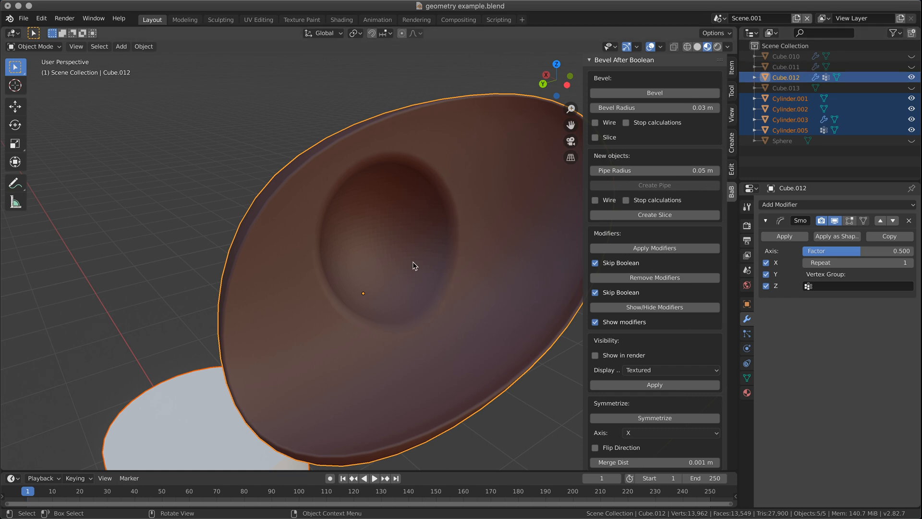
# - Select only Cube.012 and remove its Smooth modifier
pyautogui.click(389, 305)
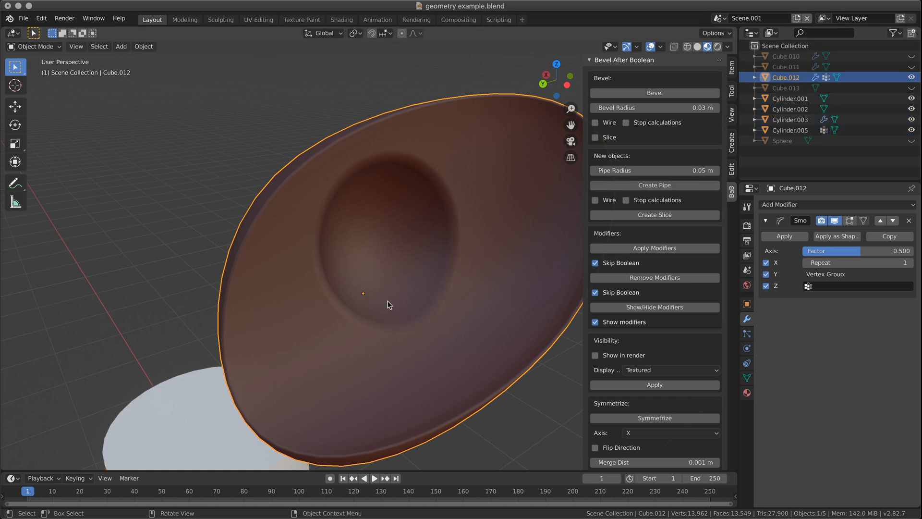
pyautogui.click(909, 221)
pyautogui.moveTo(442, 274); pyautogui.dragTo(433, 292, button='middle')
pyautogui.scroll(-2, 435, 297)
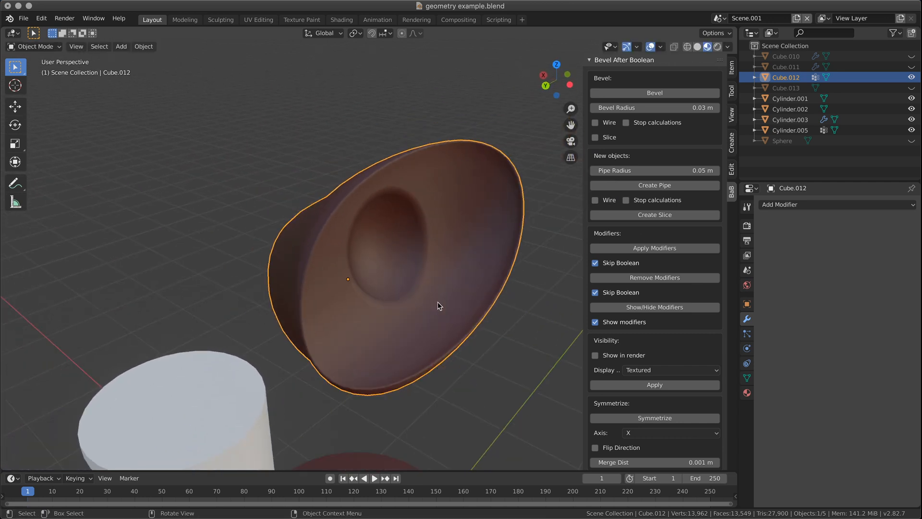
# - Examine the bevelled hollow and outer rim of Cube.012 from several angles
pyautogui.scroll(-2, 364, 274)
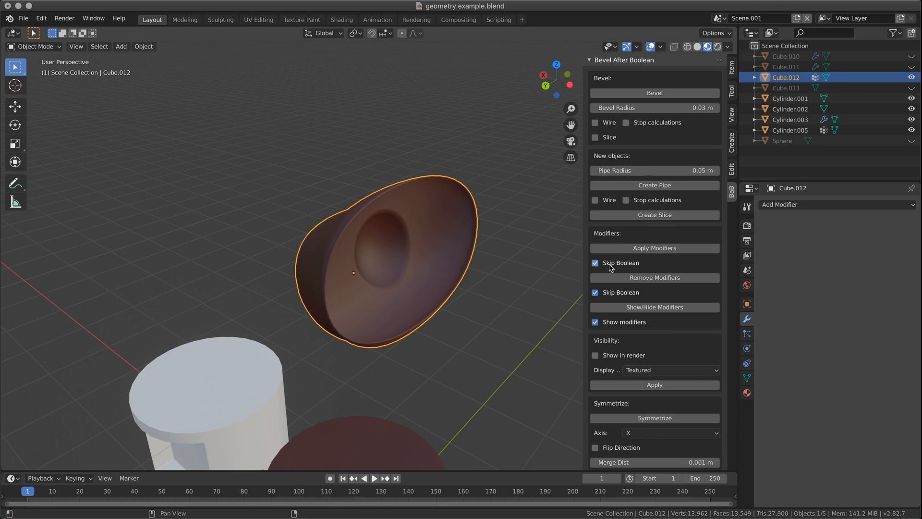
pyautogui.moveTo(438, 295); pyautogui.dragTo(424, 286, button='middle')
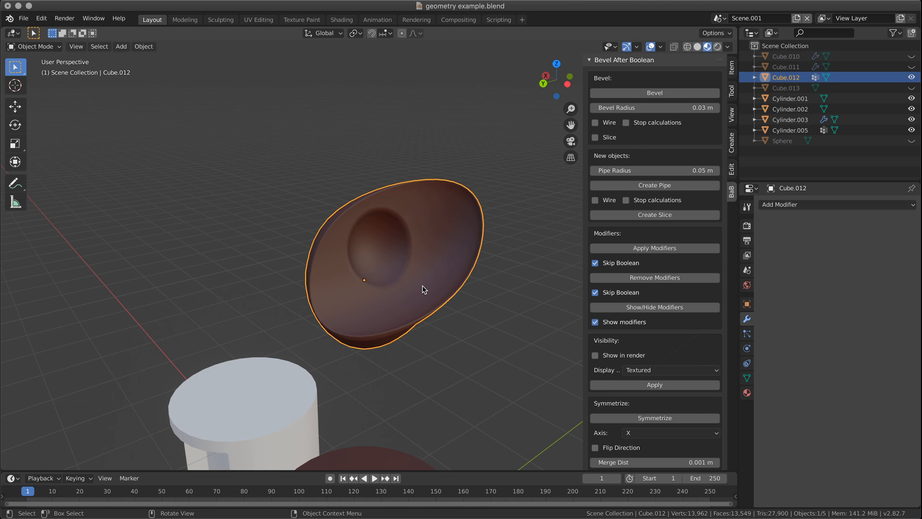
pyautogui.moveTo(422, 285); pyautogui.dragTo(441, 282, button='middle')
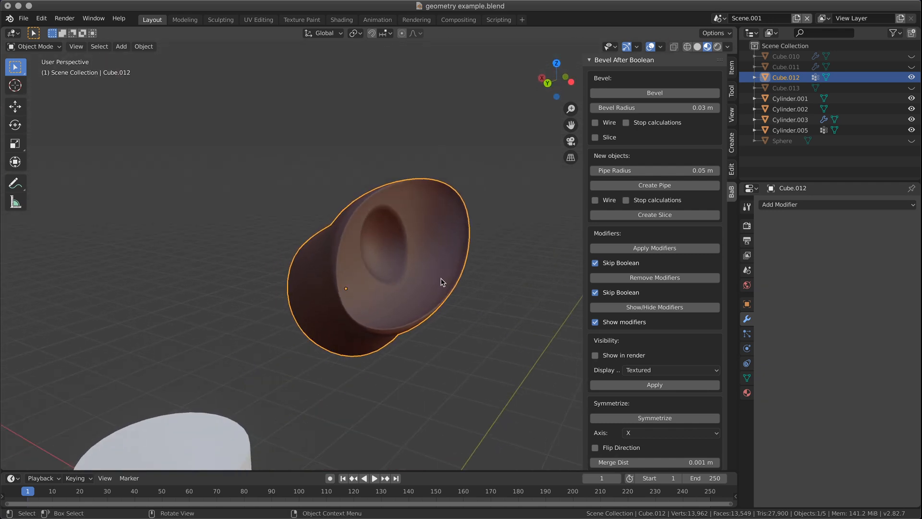
pyautogui.scroll(2, 486, 271)
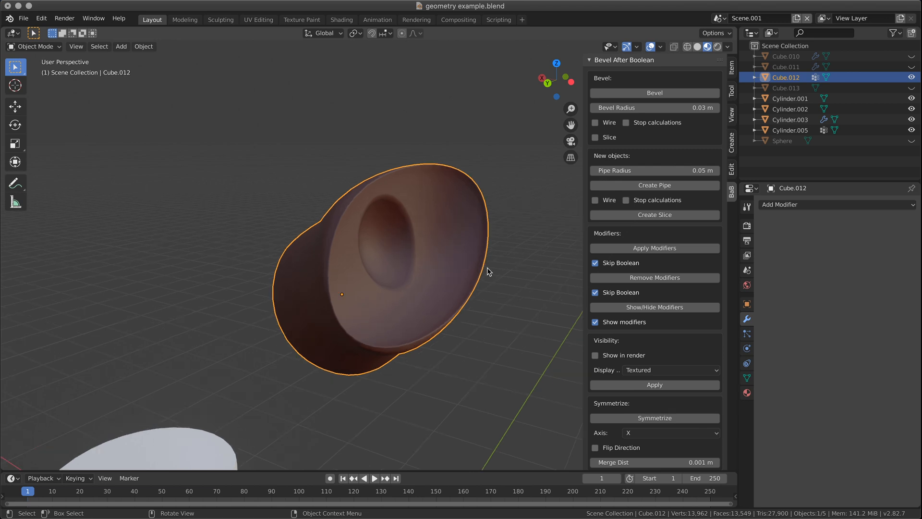
pyautogui.scroll(-2, 488, 271)
pyautogui.moveTo(487, 268); pyautogui.dragTo(458, 278, button='middle')
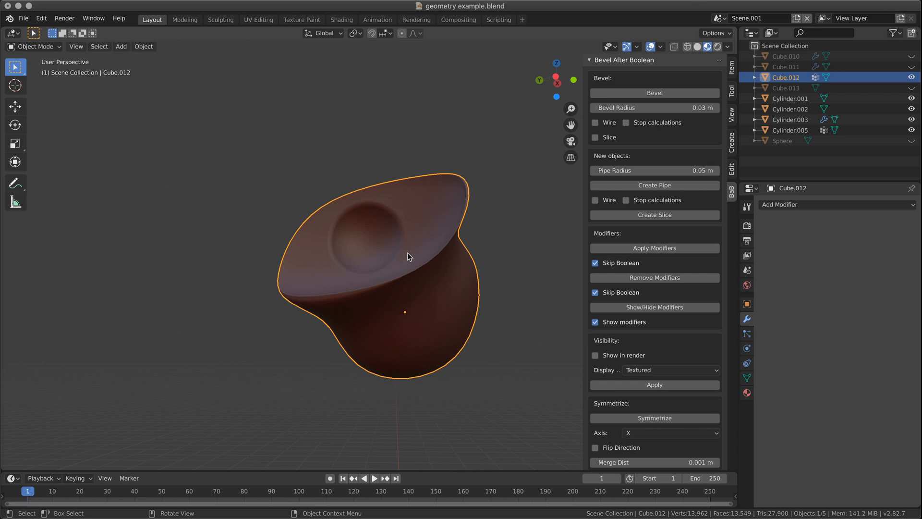
pyautogui.moveTo(330, 261); pyautogui.dragTo(371, 266, button='middle')
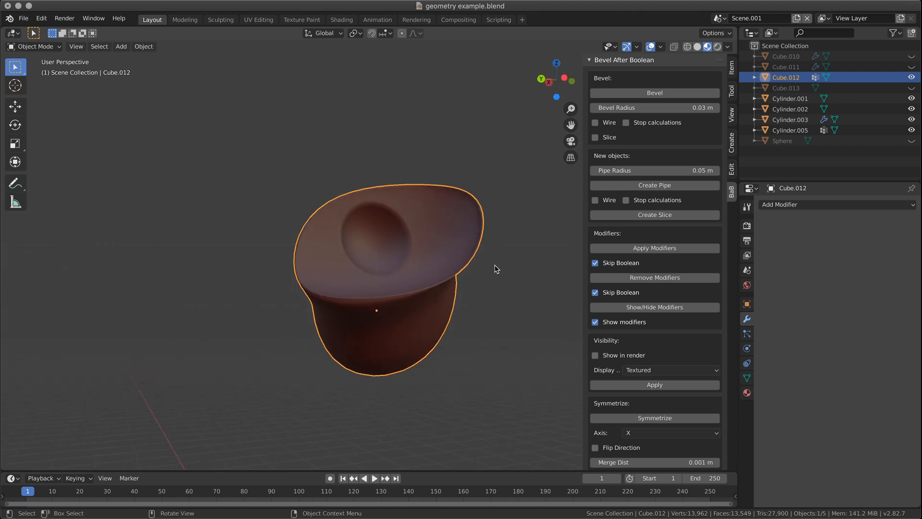
pyautogui.scroll(3, 495, 267)
pyautogui.moveTo(497, 287); pyautogui.dragTo(359, 275, button='middle')
# - Deselect Cube.012 to inspect its hollow and rims without the selection outline, and select it again
pyautogui.click(525, 325)
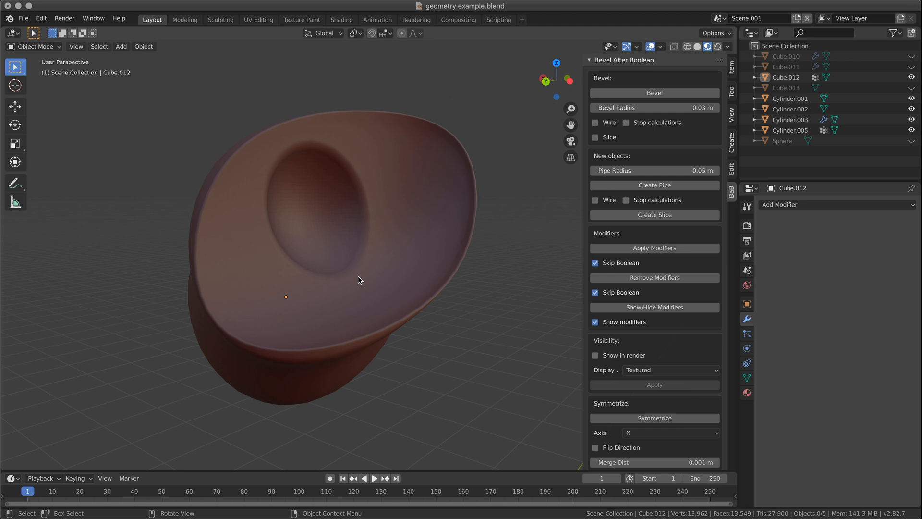
pyautogui.moveTo(363, 356); pyautogui.dragTo(422, 360, button='middle')
pyautogui.scroll(-3, 355, 322)
pyautogui.scroll(6, 374, 261)
pyautogui.moveTo(434, 274); pyautogui.dragTo(391, 293, button='middle')
pyautogui.click(391, 293)
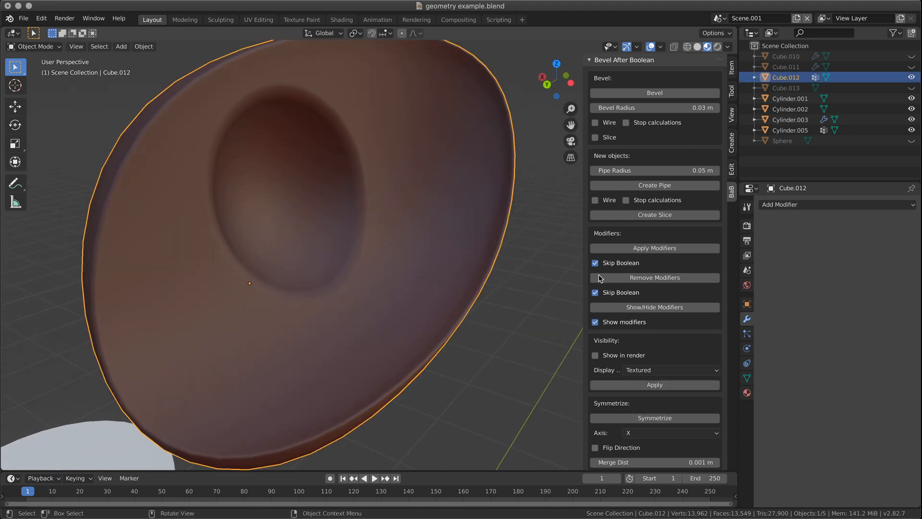
# - Apply Smooth Vertices to the entire mesh of Cube.012 in Edit Mode
pyautogui.click(852, 206)
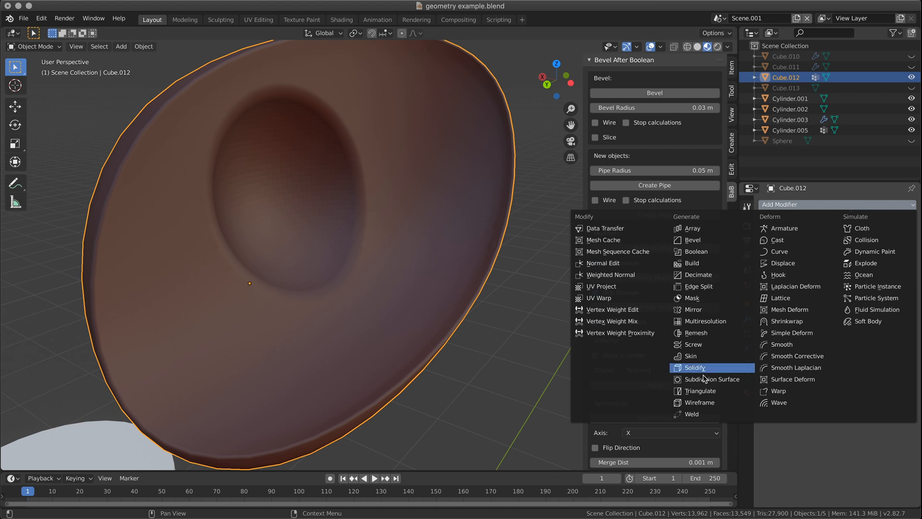
pyautogui.scroll(-3, 416, 281)
pyautogui.press('Tab')
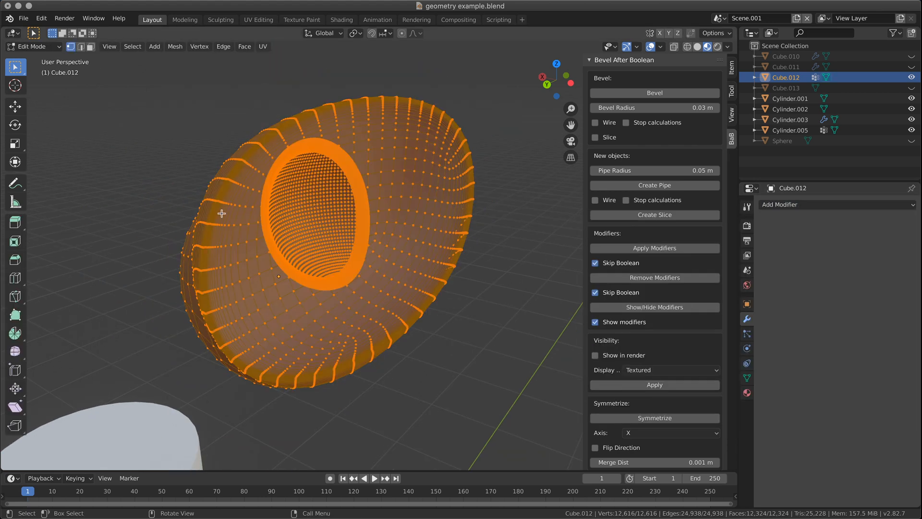
pyautogui.click(199, 47)
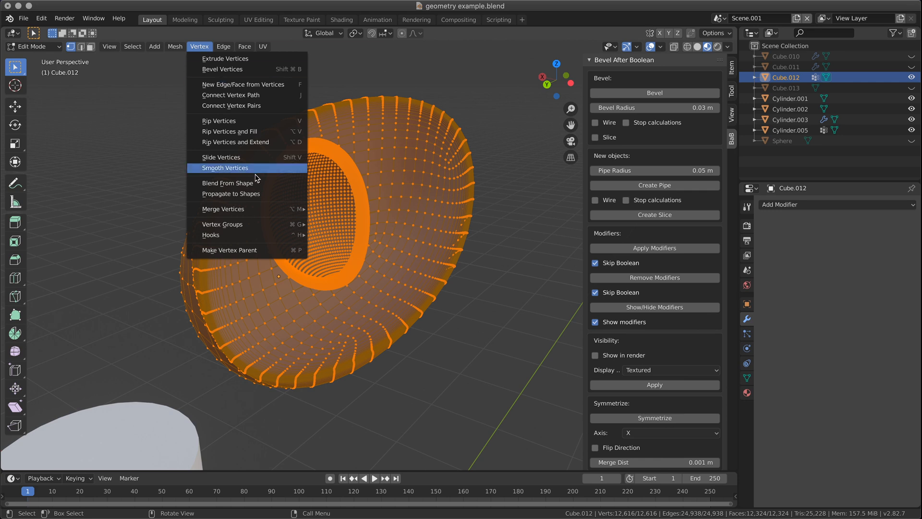
# - Smooth all vertices of the dented brown object and return to Object Mode
pyautogui.click(225, 168)
pyautogui.press('Tab')
pyautogui.moveTo(372, 236); pyautogui.dragTo(329, 253, button='middle')
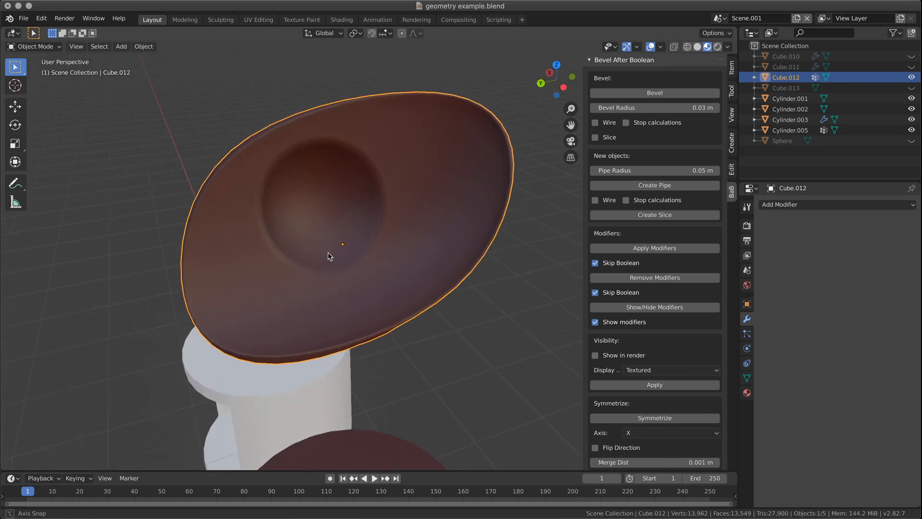
# - Examine the shading around the smoothed dent and rim, comparing it with the underlying vertex mesh
pyautogui.scroll(4, 350, 211)
pyautogui.scroll(-2, 235, 150)
pyautogui.scroll(3, 301, 152)
pyautogui.press('Tab')
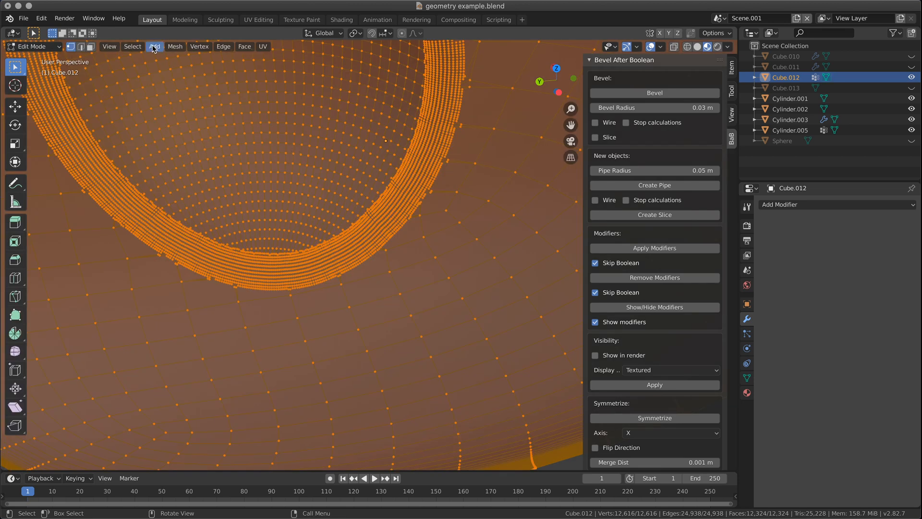
pyautogui.press('Tab')
pyautogui.scroll(-2, 346, 211)
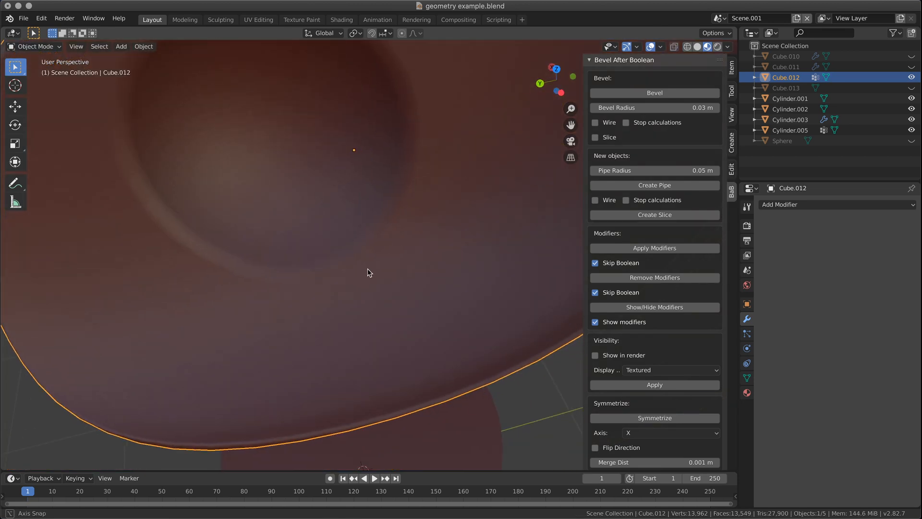
pyautogui.moveTo(370, 272); pyautogui.dragTo(383, 259, button='middle')
pyautogui.scroll(-3, 389, 255)
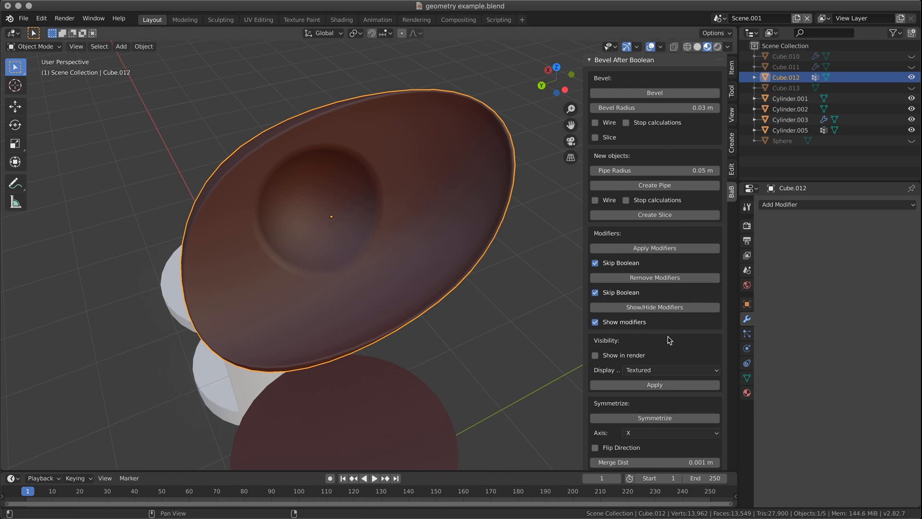
pyautogui.scroll(-1, 670, 340)
pyautogui.scroll(1, 669, 340)
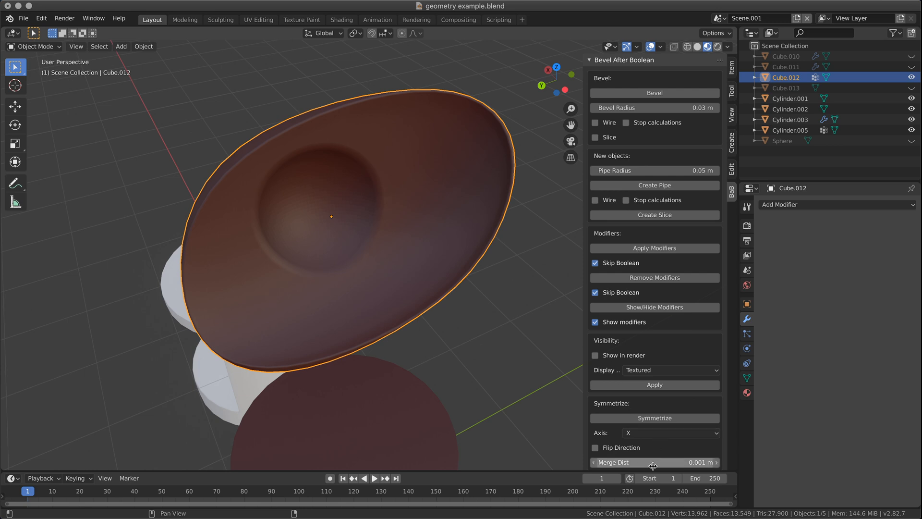
# - Try to bevel the intersection on Cube.012 using the Bevel After Boolean add-on with a 0.03 m radius
pyautogui.click(684, 93)
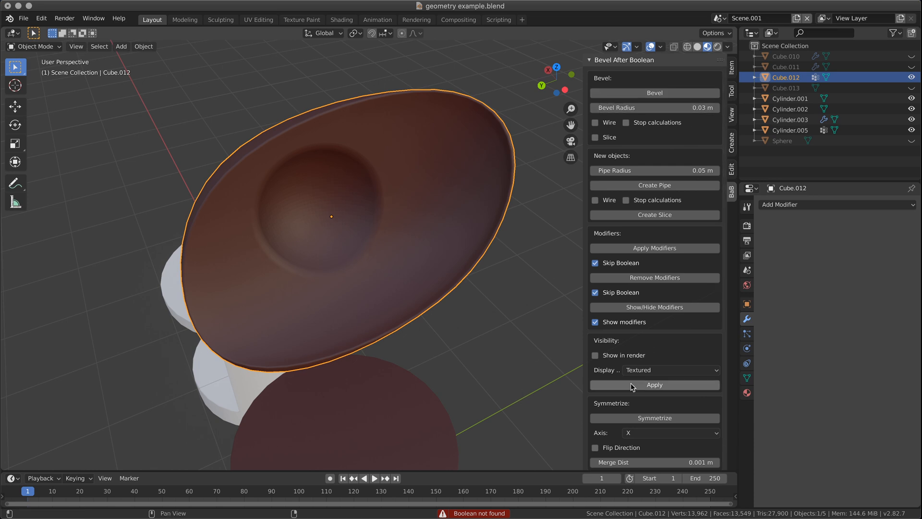
pyautogui.moveTo(339, 208)
pyautogui.mouseDown(button='middle')
pyautogui.moveTo(364, 213)
pyautogui.moveTo(381, 151)
pyautogui.moveTo(235, 163)
pyautogui.moveTo(350, 202)
pyautogui.mouseUp(button='middle')
pyautogui.scroll(4, 308, 221)
pyautogui.scroll(-5, 308, 221)
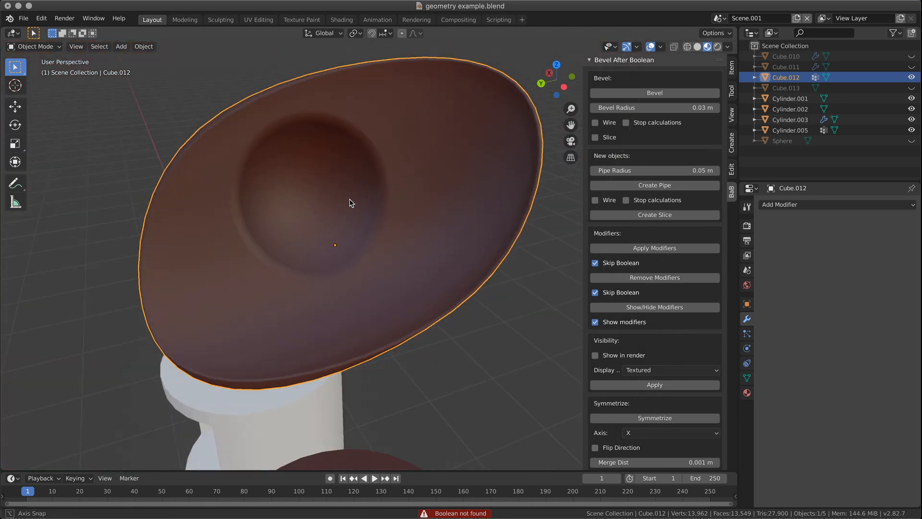
# - Try a Weld modifier with a 0.01 m distance on Cube.012 and remove it
pyautogui.click(830, 207)
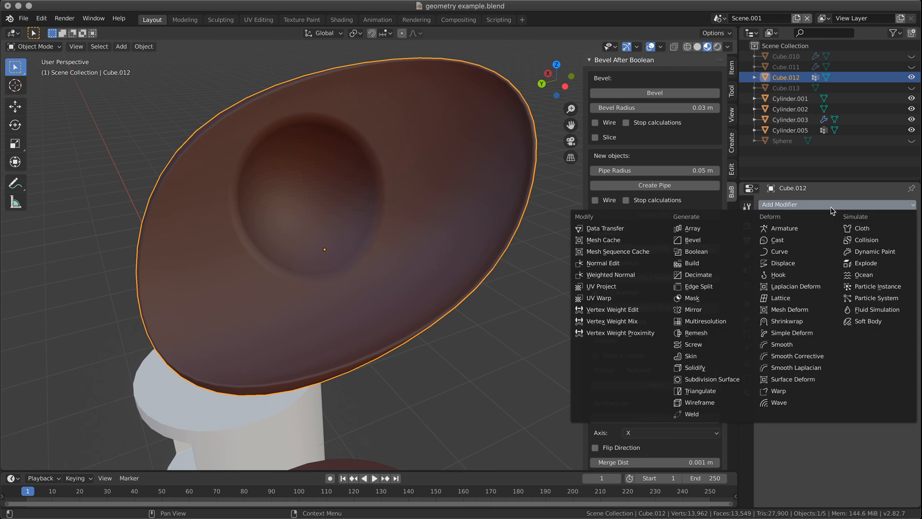
pyautogui.click(704, 414)
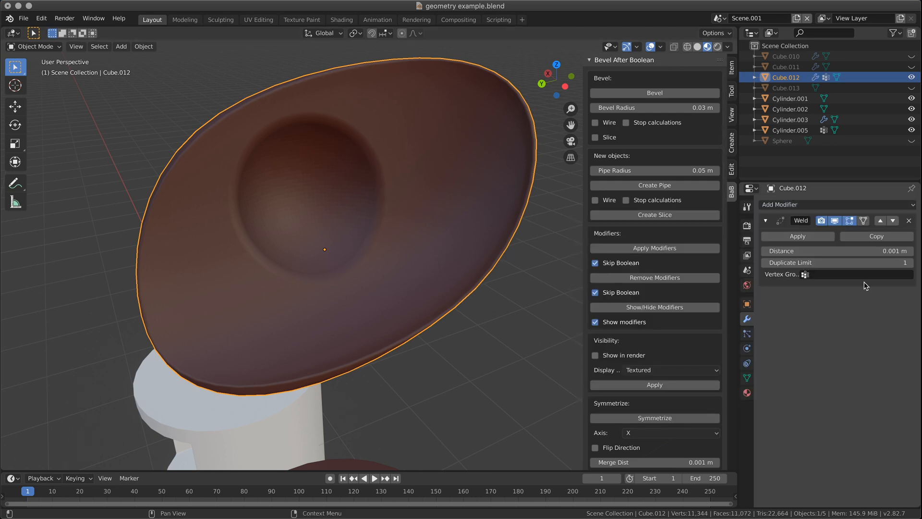
pyautogui.moveTo(318, 290); pyautogui.dragTo(342, 237, button='middle')
pyautogui.scroll(2, 339, 235)
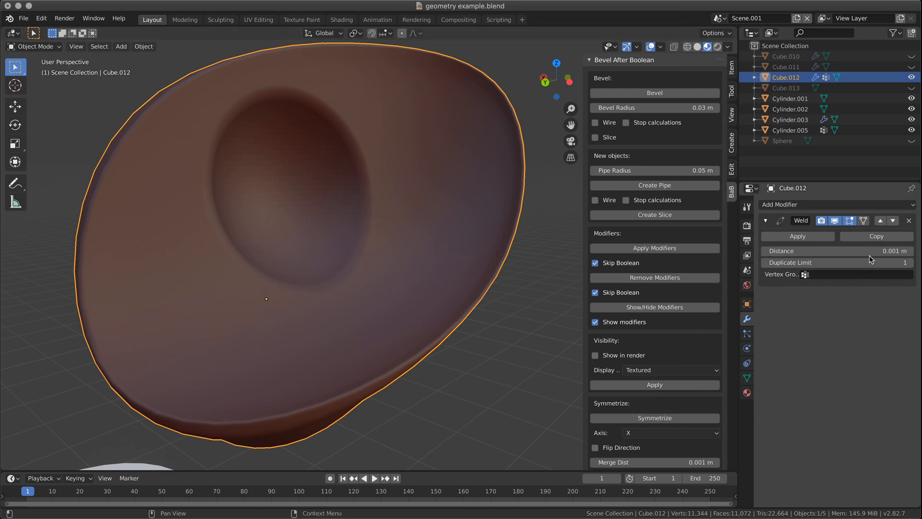
pyautogui.moveTo(872, 250); pyautogui.dragTo(891, 251)
pyautogui.moveTo(342, 250); pyautogui.dragTo(307, 269, button='middle')
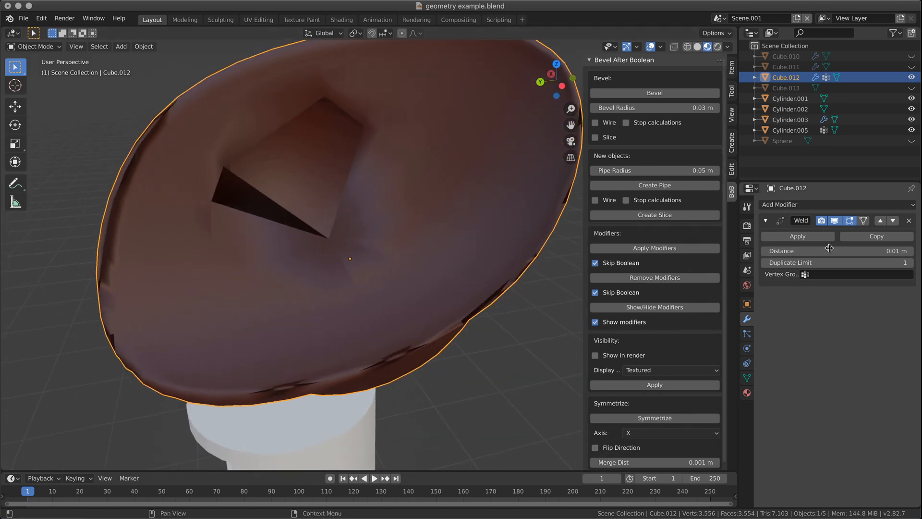
pyautogui.click(909, 220)
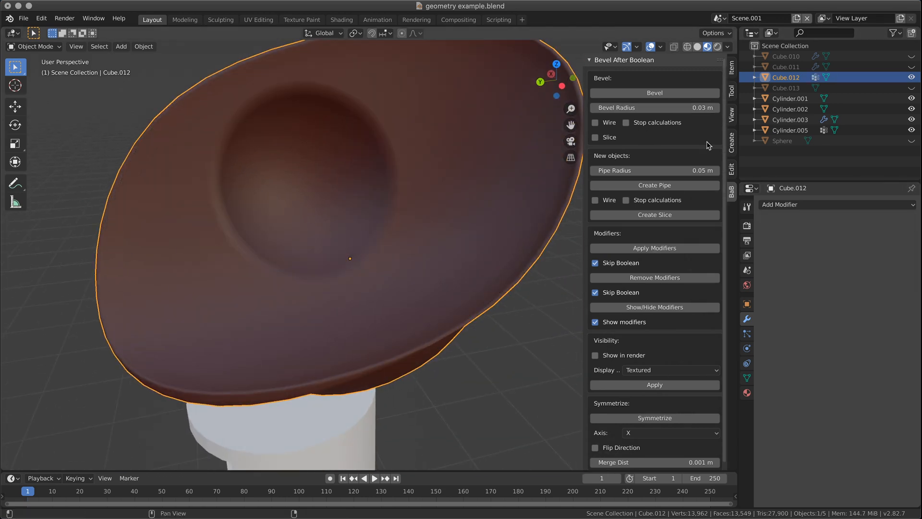
# - Delete the vertex groups bevel, Sphere and Cube.012 from the dented object's mesh
pyautogui.click(747, 332)
pyautogui.click(747, 304)
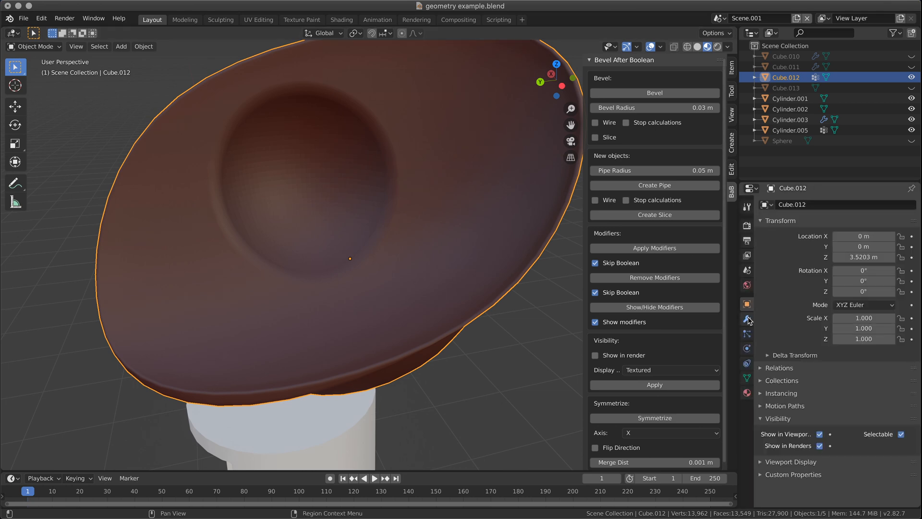
pyautogui.click(746, 379)
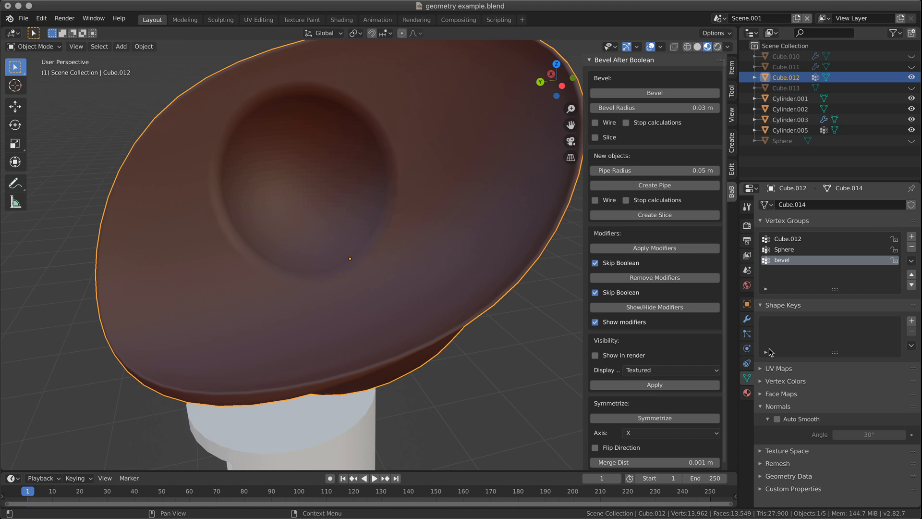
pyautogui.click(912, 248)
pyautogui.click(912, 248)
pyautogui.click(911, 247)
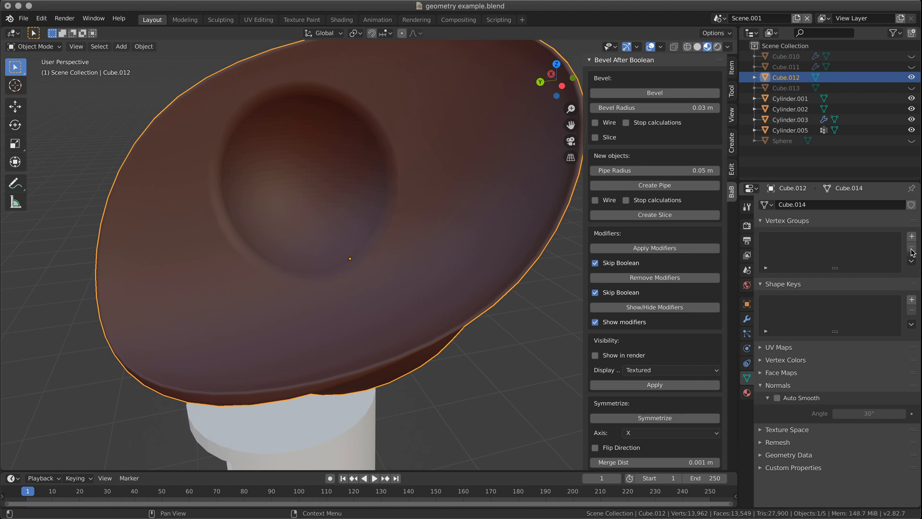
# - Try the Weld modifier again on the mesh without vertex groups, using a 0.007 m distance, and remove it
pyautogui.moveTo(368, 250); pyautogui.dragTo(432, 242, button='middle')
pyautogui.press('Tab')
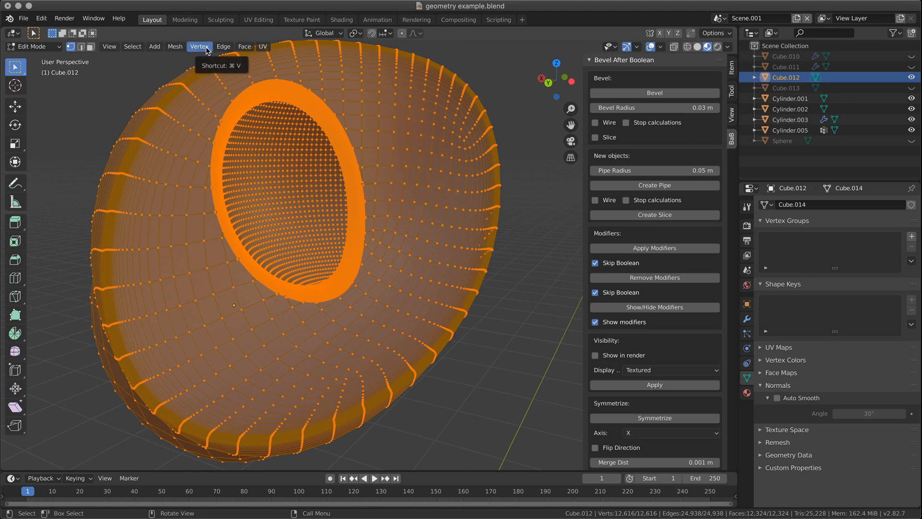
pyautogui.moveTo(367, 176); pyautogui.dragTo(335, 231, button='middle')
pyautogui.press('Tab')
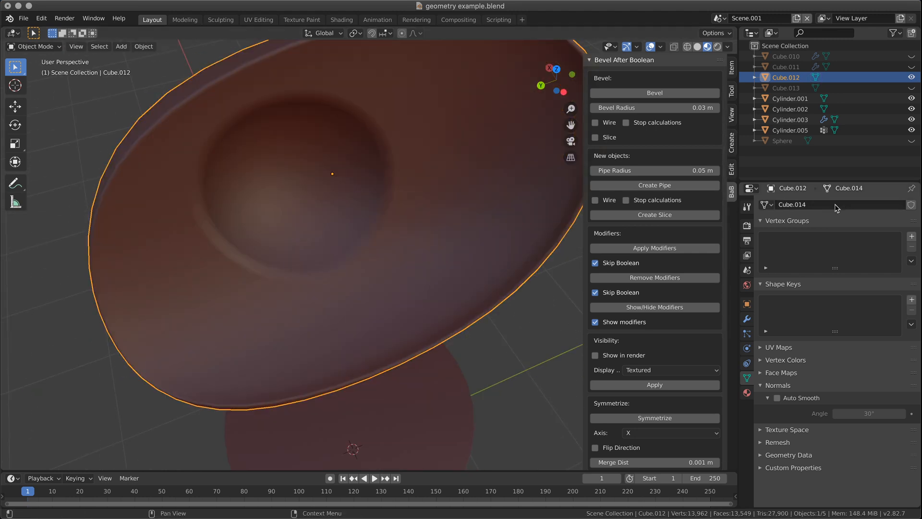
pyautogui.click(745, 305)
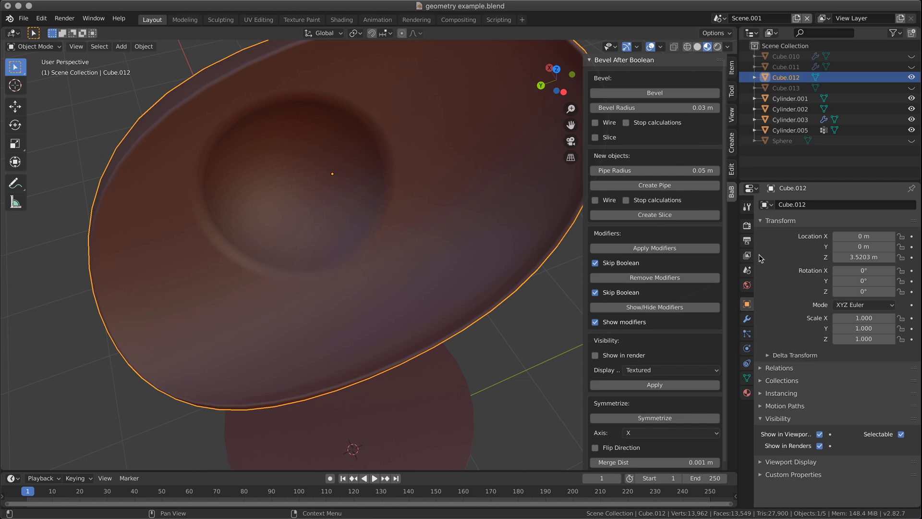
pyautogui.click(747, 321)
pyautogui.click(837, 206)
pyautogui.click(706, 414)
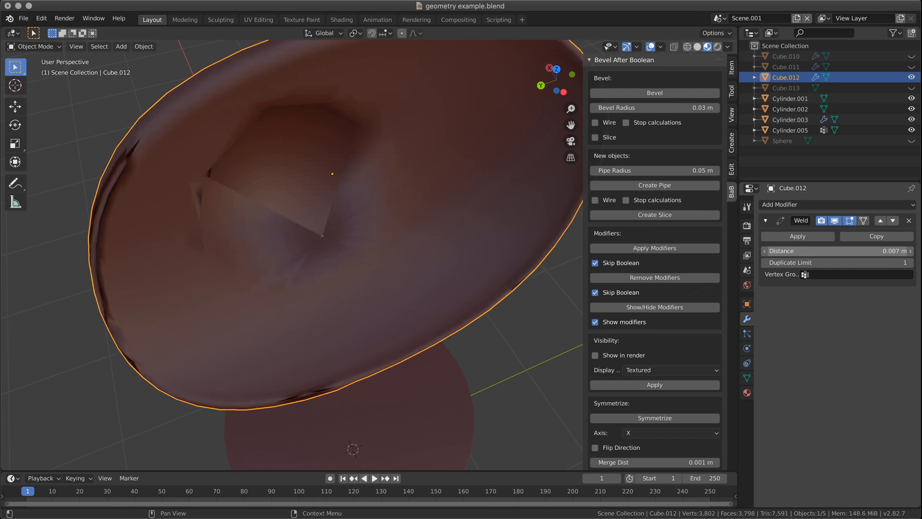
pyautogui.click(908, 221)
# - Try a Decimate modifier in Collapse mode at ratio 0.5842 and in Planar mode at 5°, and remove it
pyautogui.click(838, 206)
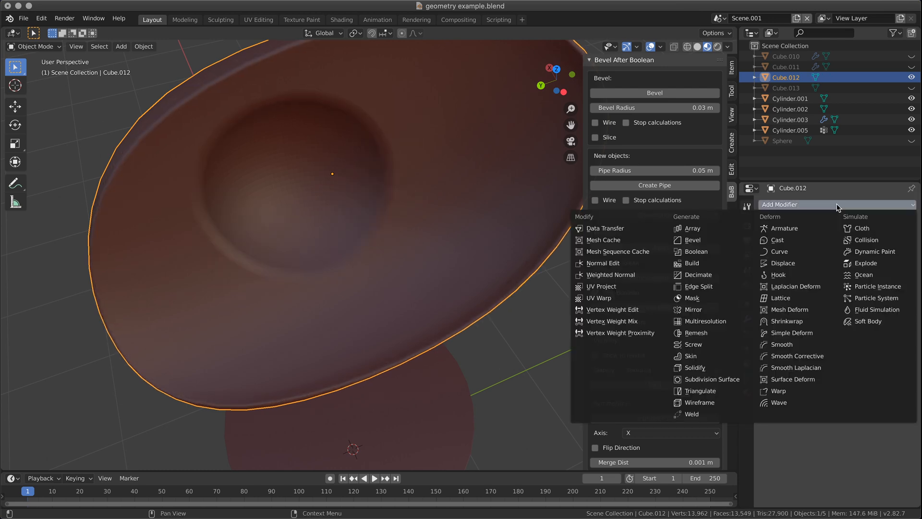
pyautogui.click(704, 275)
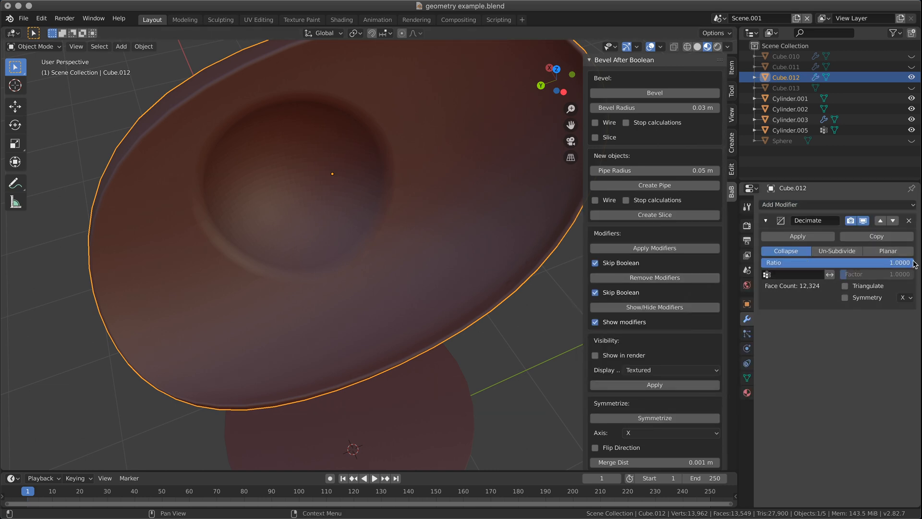
pyautogui.moveTo(895, 263); pyautogui.dragTo(854, 263)
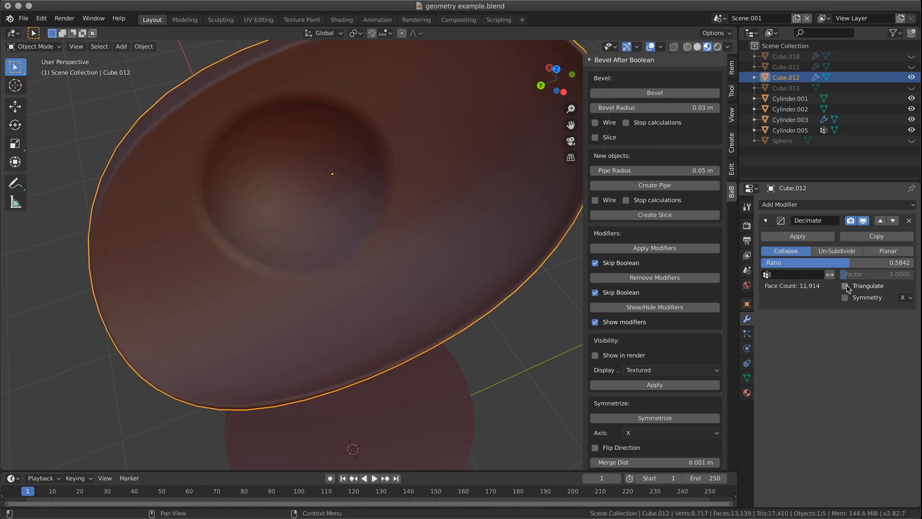
pyautogui.click(886, 252)
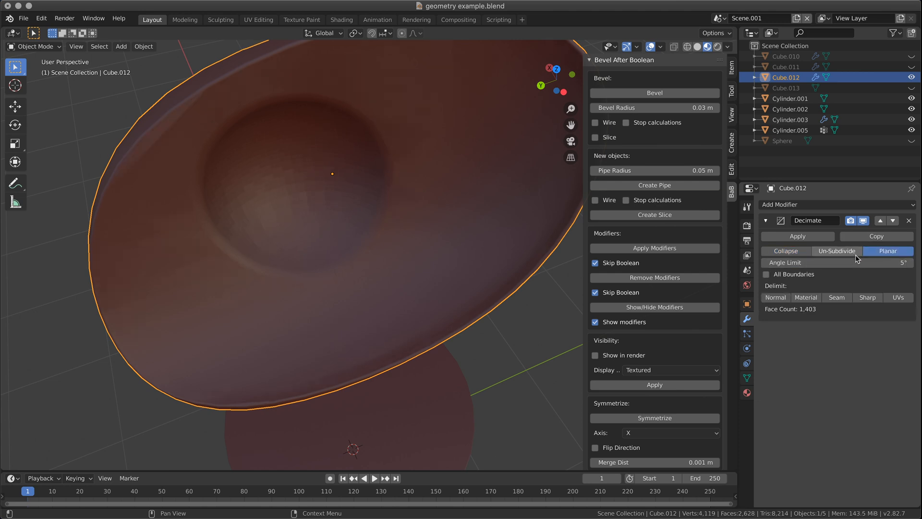
pyautogui.moveTo(309, 220); pyautogui.dragTo(702, 206, button='middle')
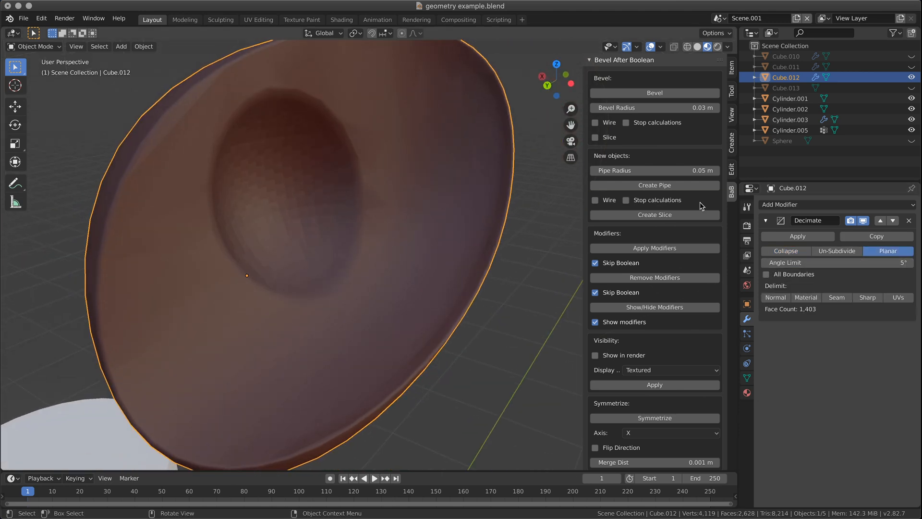
pyautogui.click(909, 221)
# - Examine the dent's shading from several angles and the dense vertex rings around its edge in Edit Mode
pyautogui.scroll(-4, 188, 246)
pyautogui.moveTo(189, 246); pyautogui.dragTo(270, 234, button='middle')
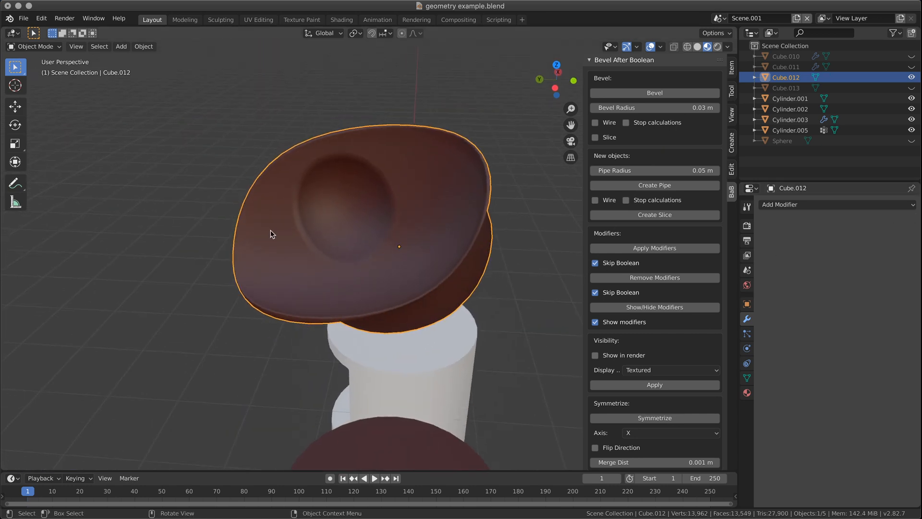
pyautogui.moveTo(345, 290); pyautogui.dragTo(313, 275, button='middle')
pyautogui.scroll(4, 405, 275)
pyautogui.scroll(-3, 405, 276)
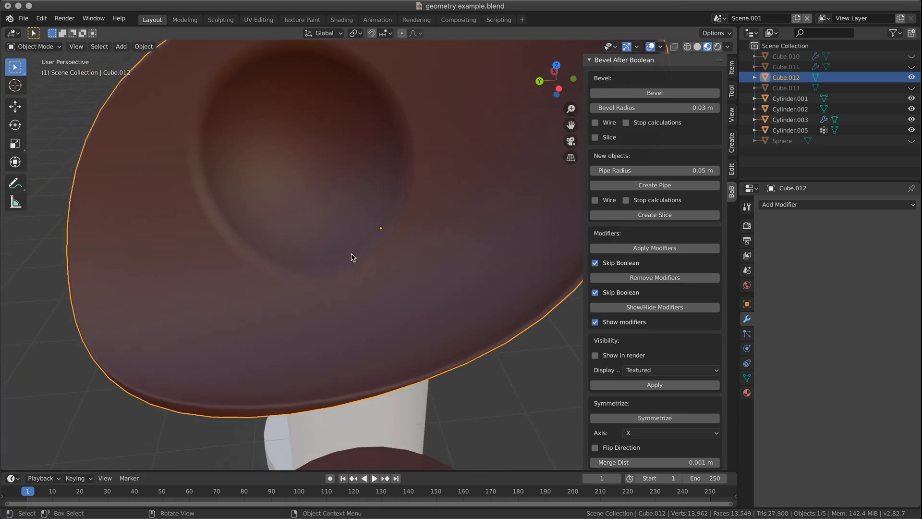
pyautogui.press('Tab')
pyautogui.moveTo(313, 200)
pyautogui.mouseDown(button='middle')
pyautogui.moveTo(313, 190)
pyautogui.moveTo(531, 463)
pyautogui.moveTo(399, 343)
pyautogui.moveTo(360, 360)
pyautogui.moveTo(414, 348)
pyautogui.mouseUp(button='middle')
pyautogui.scroll(4, 327, 219)
pyautogui.scroll(-2, 407, 354)
pyautogui.scroll(-1, 407, 353)
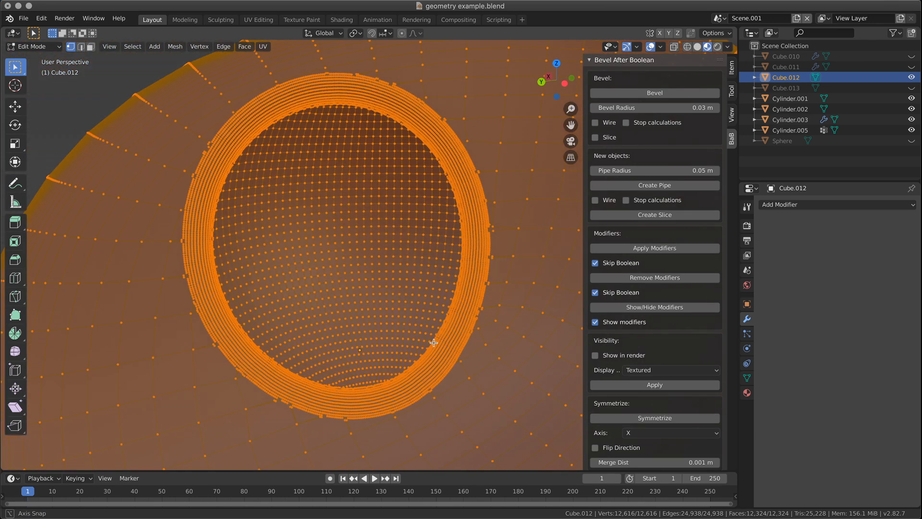
pyautogui.press('Tab')
pyautogui.scroll(-3, 417, 337)
# - Select only Cube.012, set its normals from all faces in face select mode, and return to Object Mode
pyautogui.press('a')
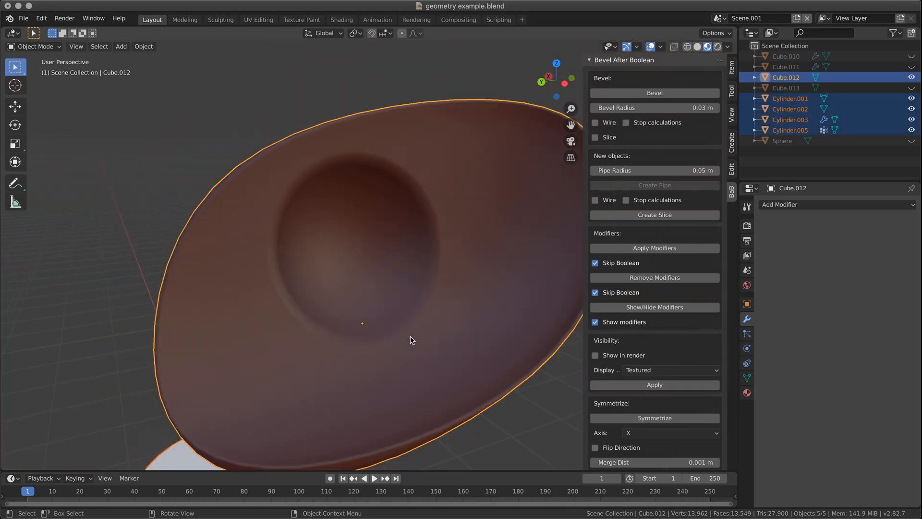
pyautogui.click(411, 342)
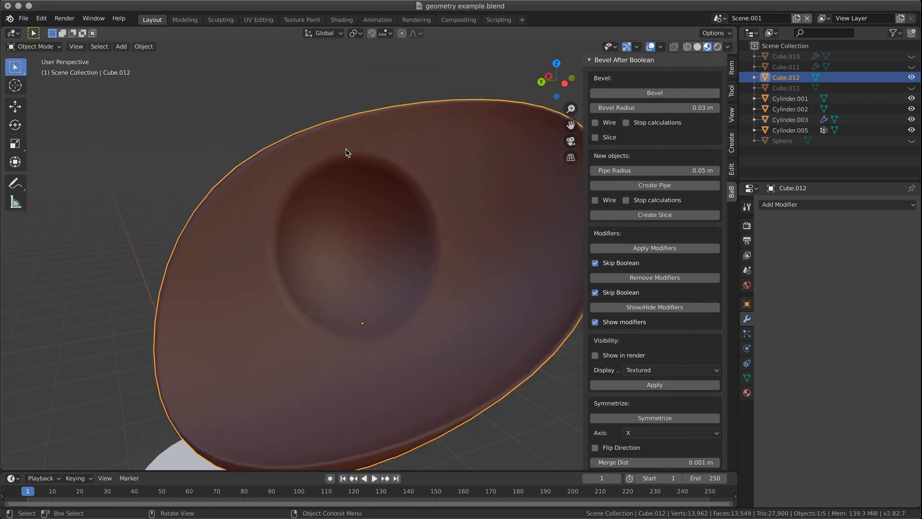
pyautogui.press('Tab')
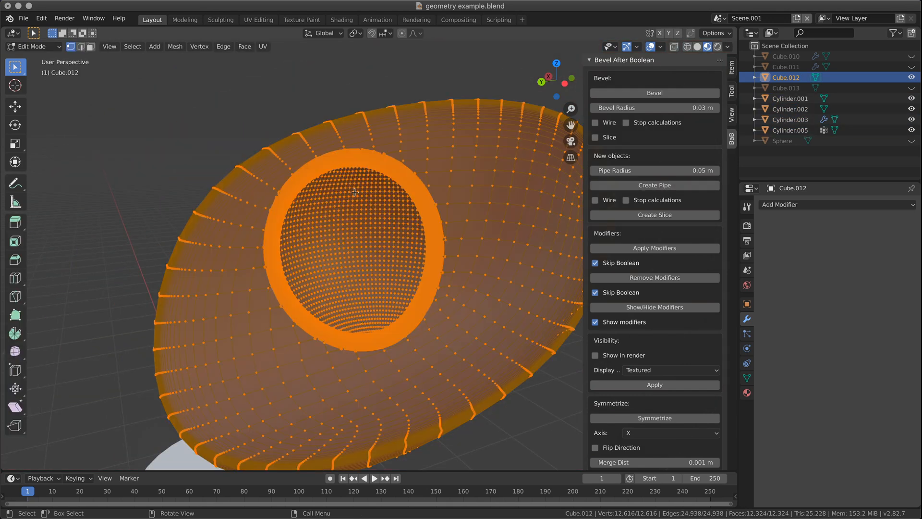
pyautogui.click(91, 46)
pyautogui.click(168, 47)
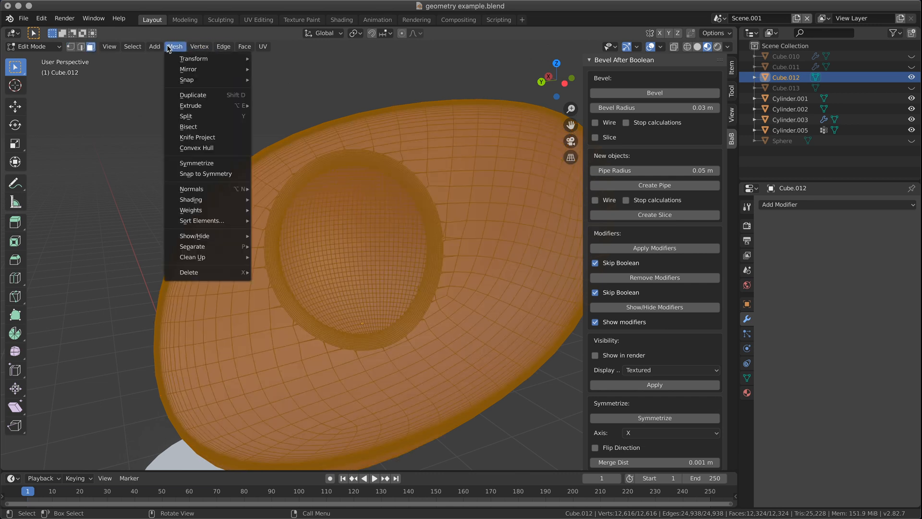
pyautogui.moveTo(218, 189)
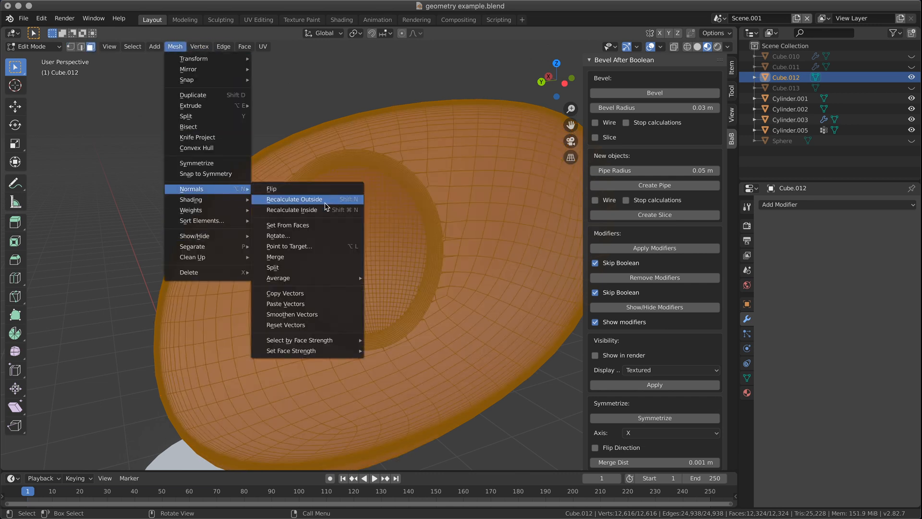
pyautogui.click(319, 224)
pyautogui.press('Tab')
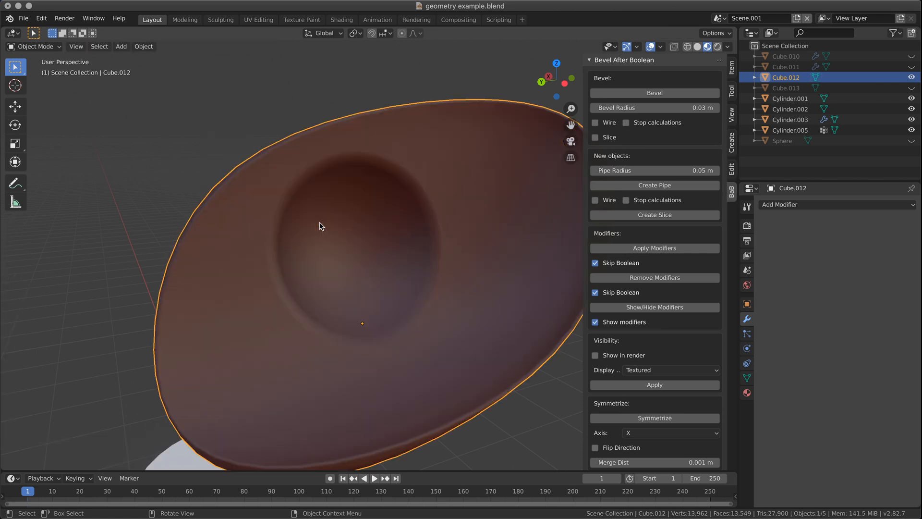
# - Deselect the object and examine the dent's shading and face layout up close
pyautogui.click(256, 140)
pyautogui.moveTo(255, 140); pyautogui.dragTo(442, 312, button='middle')
pyautogui.scroll(4, 423, 285)
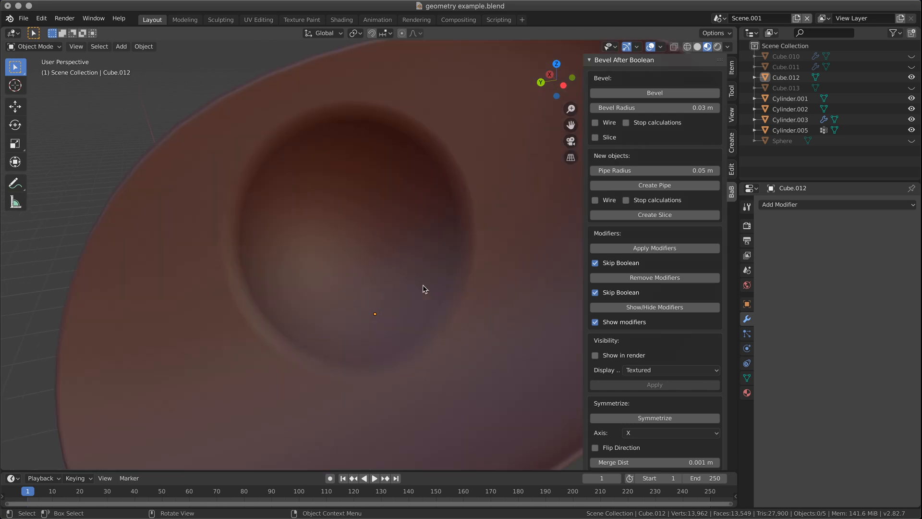
pyautogui.press('Tab')
pyautogui.scroll(-3, 426, 254)
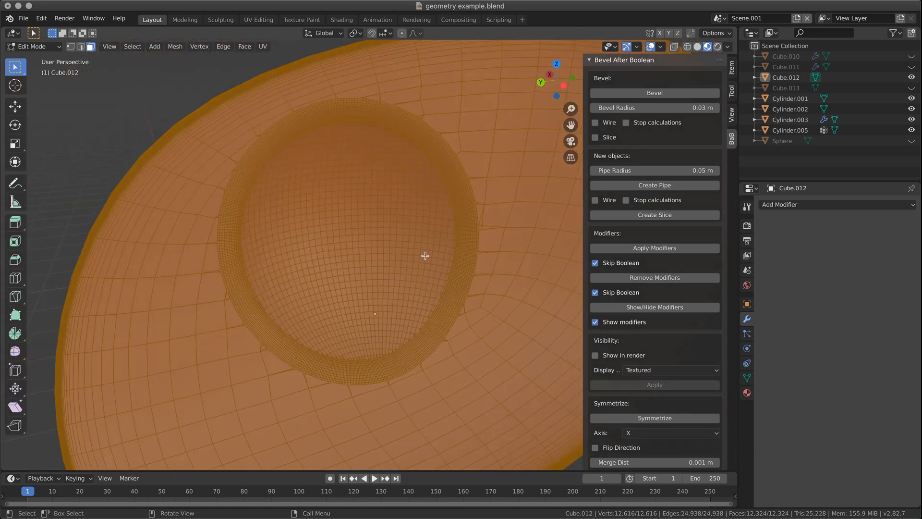
# - Return Cube.012 to Object Mode, set its material's roughness to 0.240, and inspect the reflections around the dent
pyautogui.press('Tab')
pyautogui.moveTo(387, 268)
pyautogui.mouseDown(button='middle')
pyautogui.moveTo(456, 290)
pyautogui.moveTo(425, 264)
pyautogui.moveTo(362, 290)
pyautogui.moveTo(312, 292)
pyautogui.moveTo(398, 320)
pyautogui.moveTo(426, 285)
pyautogui.moveTo(418, 238)
pyautogui.moveTo(377, 283)
pyautogui.moveTo(449, 294)
pyautogui.mouseUp(button='middle')
pyautogui.scroll(-2, 424, 264)
pyautogui.scroll(-3, 448, 295)
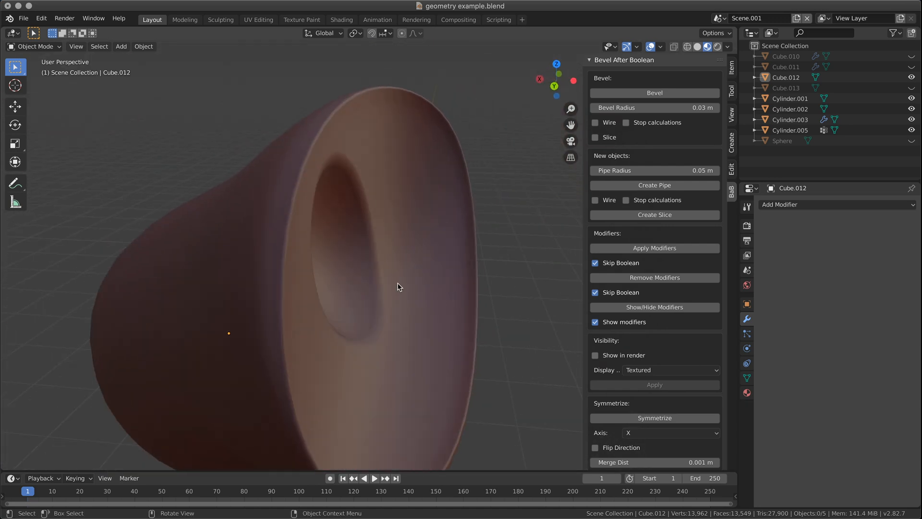
pyautogui.scroll(-2, 427, 264)
pyautogui.click(421, 264)
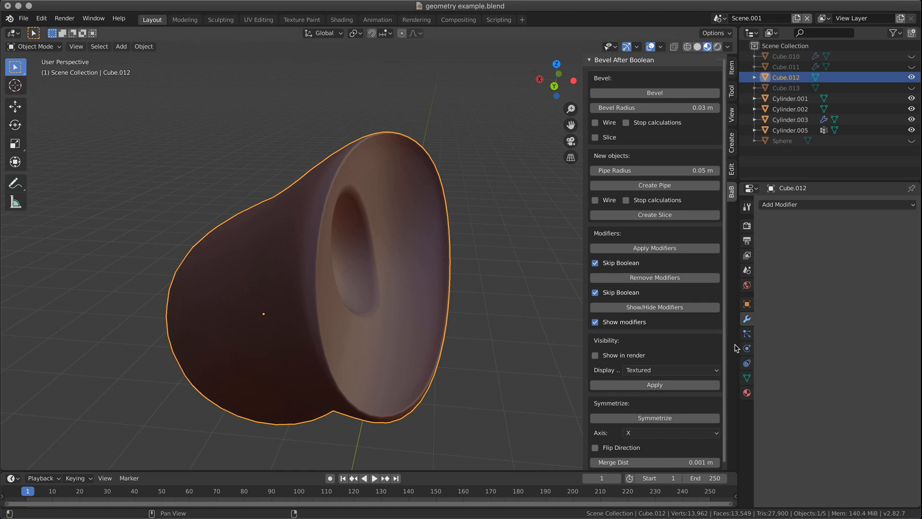
pyautogui.click(747, 393)
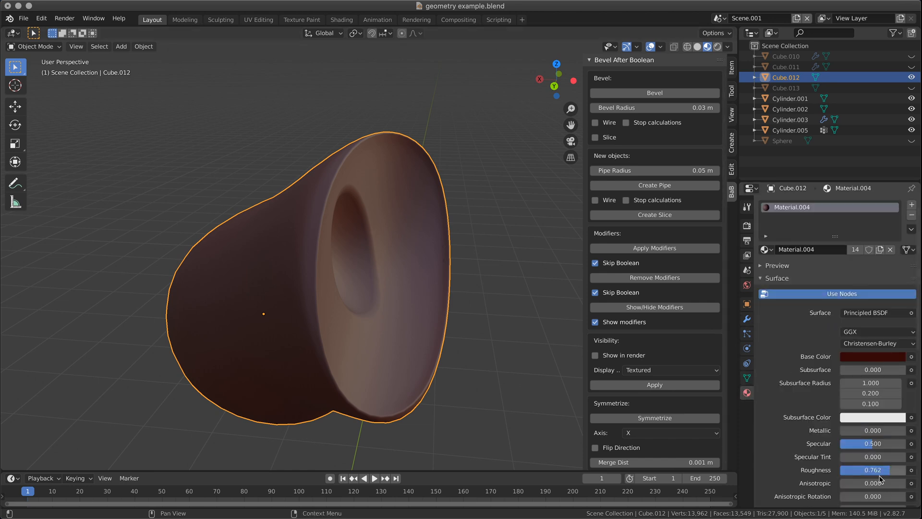
pyautogui.moveTo(894, 469); pyautogui.dragTo(857, 470)
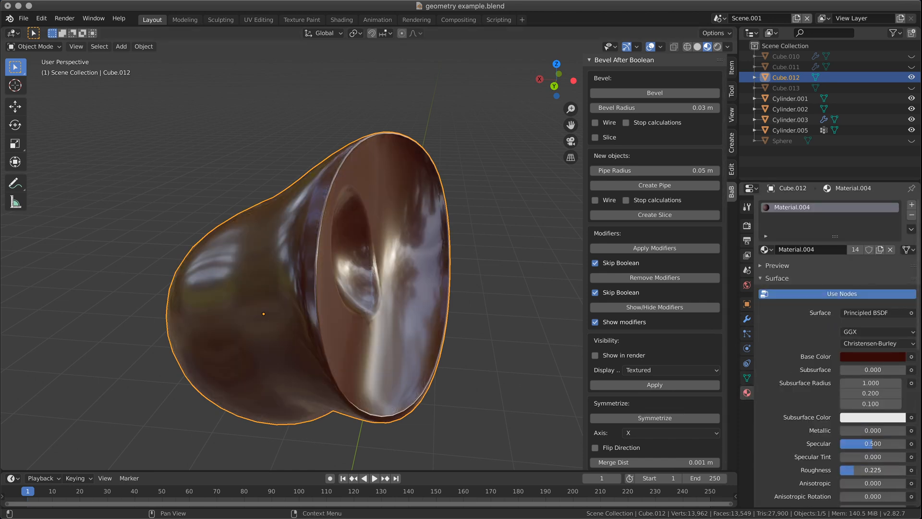
pyautogui.moveTo(408, 278); pyautogui.dragTo(309, 278, button='middle')
pyautogui.scroll(5, 207, 286)
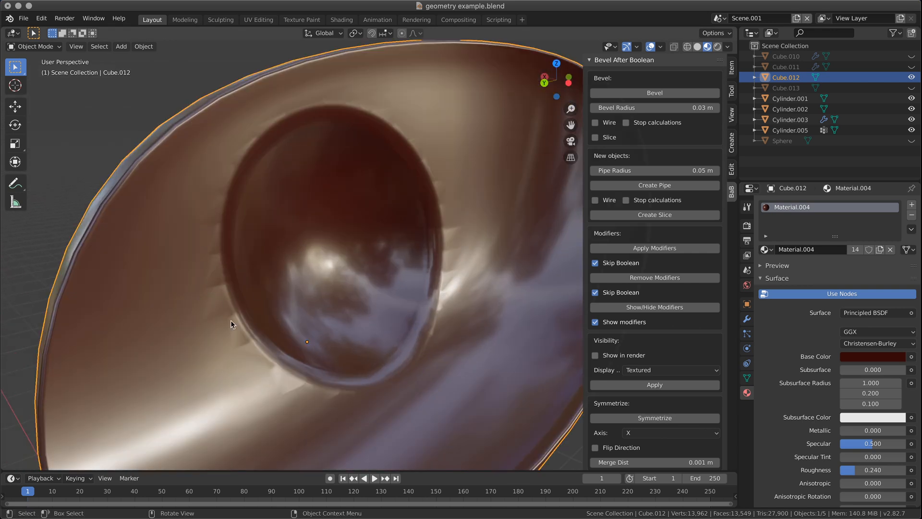
pyautogui.scroll(-5, 499, 307)
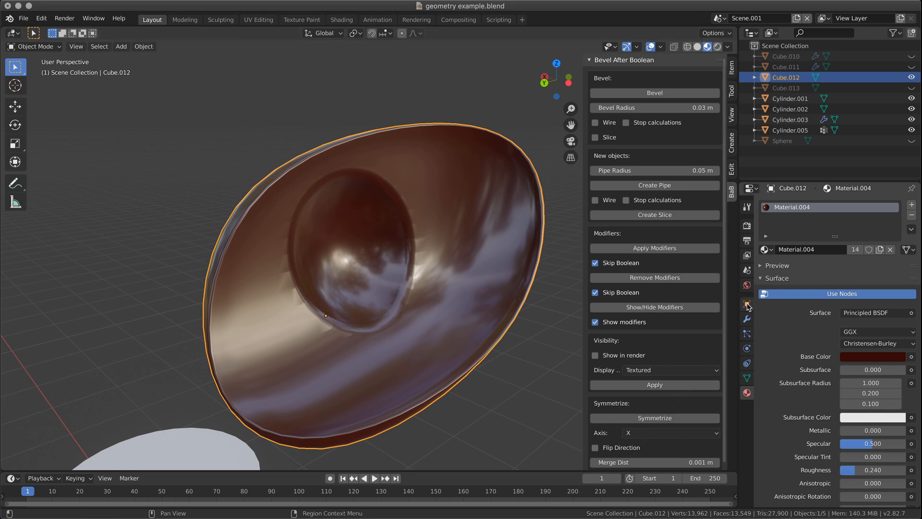
# - Try a Weld modifier on Cube.012 with an increased merge distance, and remove it
pyautogui.click(747, 318)
pyautogui.click(806, 205)
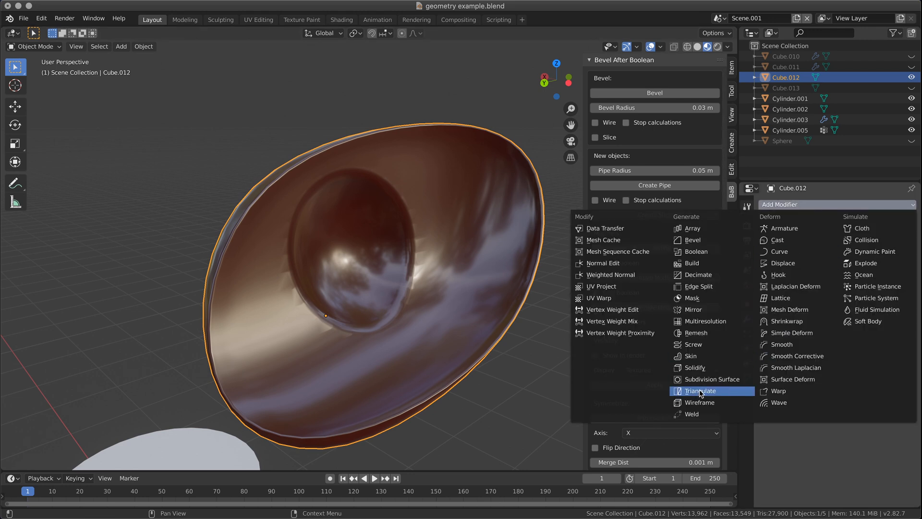
pyautogui.click(699, 413)
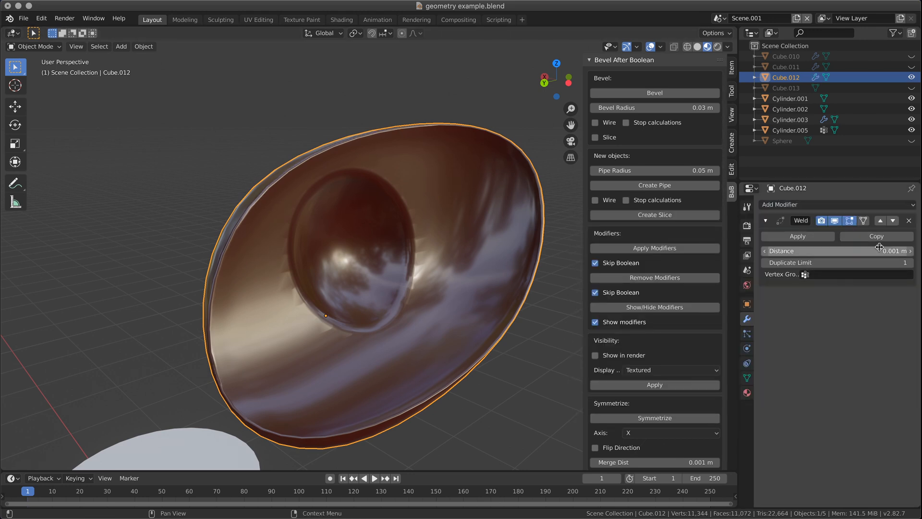
pyautogui.click(912, 251)
pyautogui.click(912, 251)
pyautogui.click(912, 252)
pyautogui.click(912, 251)
pyautogui.click(912, 251)
pyautogui.click(909, 220)
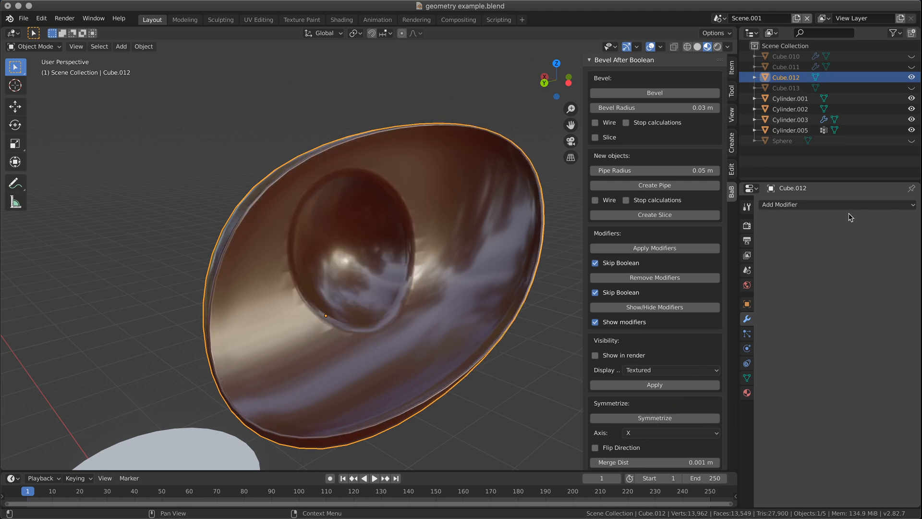
# - Examine the dense face rings around the dent's edge in Edit Mode, and return to Object Mode
pyautogui.moveTo(461, 264); pyautogui.dragTo(439, 261, button='middle')
pyautogui.press('Tab')
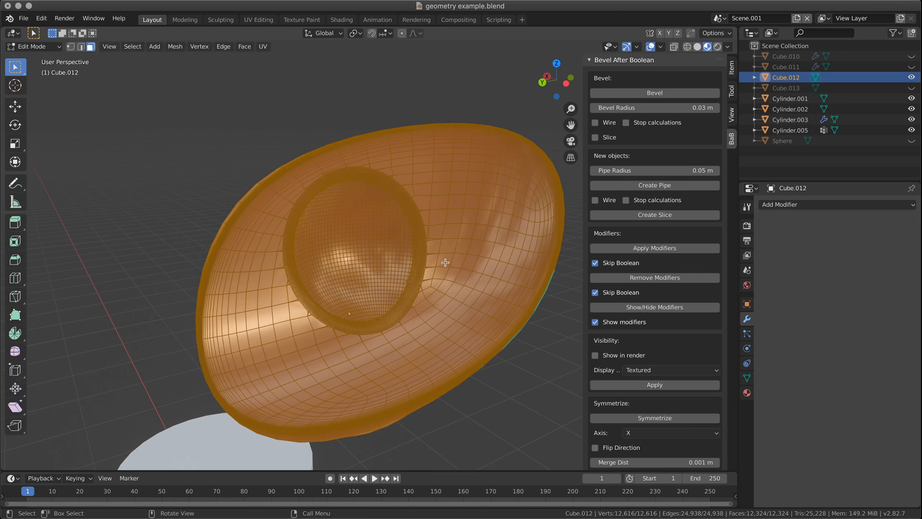
pyautogui.scroll(8, 282, 301)
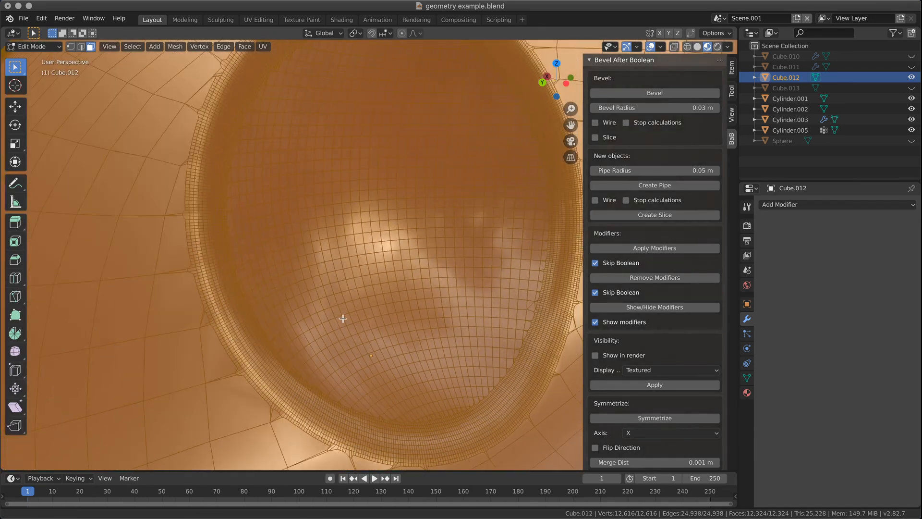
pyautogui.scroll(3, 303, 267)
pyautogui.keyDown('shift'); pyautogui.moveTo(331, 338); pyautogui.dragTo(428, 288, button='middle'); pyautogui.keyUp('shift')
pyautogui.scroll(4, 487, 277)
pyautogui.scroll(-4, 487, 278)
pyautogui.moveTo(393, 147); pyautogui.dragTo(367, 212, button='middle')
pyautogui.moveTo(409, 128); pyautogui.dragTo(369, 220, button='middle')
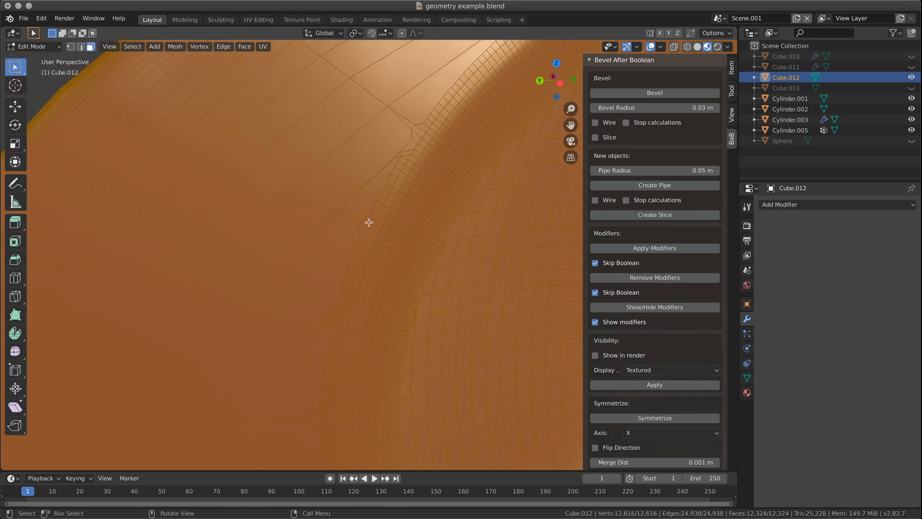
pyautogui.scroll(3, 408, 148)
pyautogui.keyDown('shift'); pyautogui.moveTo(415, 81); pyautogui.dragTo(407, 252, button='middle'); pyautogui.keyUp('shift')
pyautogui.scroll(-5, 394, 252)
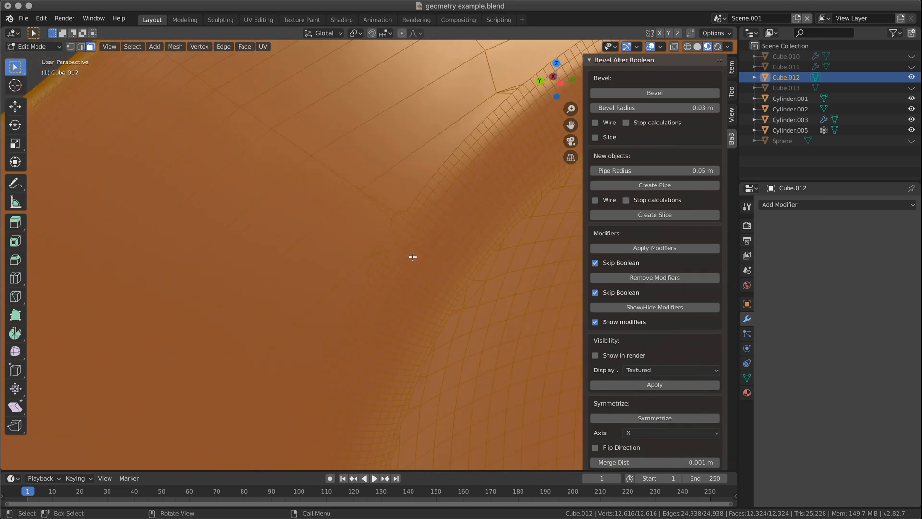
pyautogui.scroll(-2, 413, 256)
pyautogui.moveTo(413, 255)
pyautogui.mouseDown(button='middle')
pyautogui.moveTo(415, 290)
pyautogui.moveTo(429, 289)
pyautogui.mouseUp(button='middle')
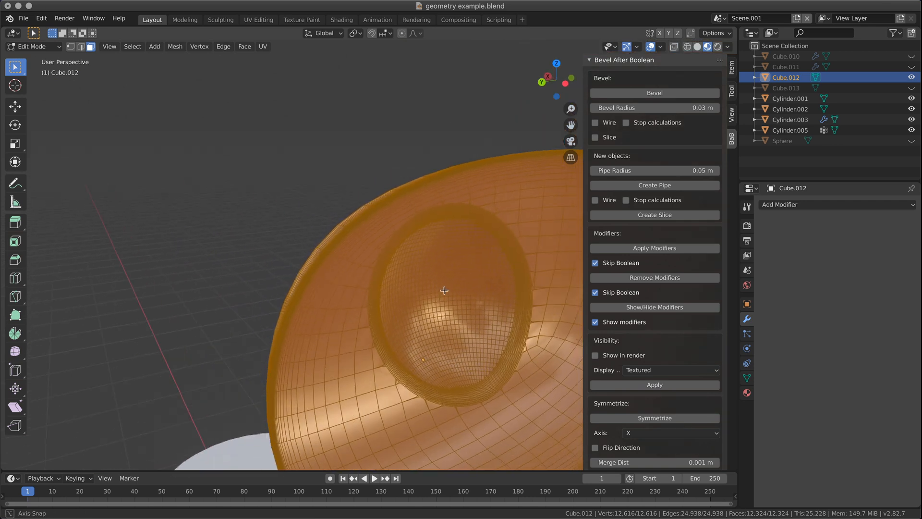
pyautogui.press('Tab')
pyautogui.scroll(-5, 461, 294)
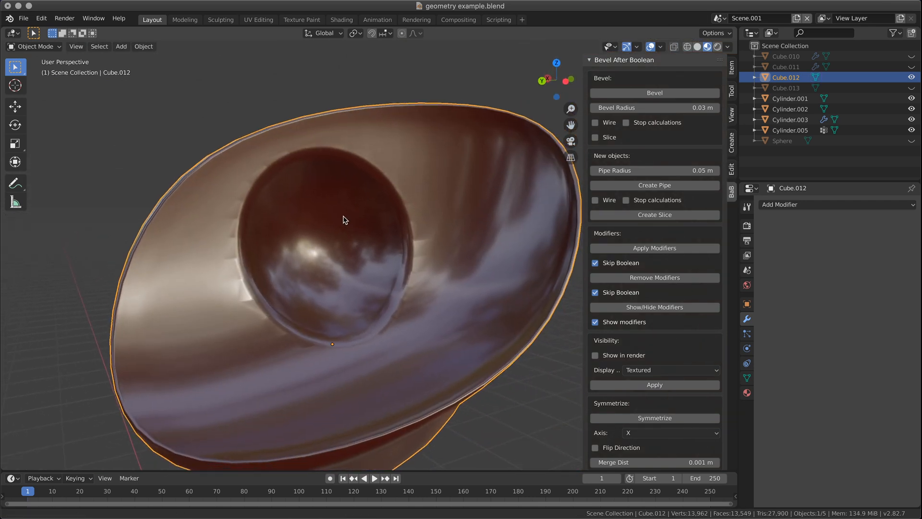
# - Compare the dent's face layout in Edit Mode with the glossy shading of Cube.012 from several angles in Object Mode
pyautogui.press('Tab')
pyautogui.moveTo(325, 205)
pyautogui.mouseDown(button='middle')
pyautogui.moveTo(365, 208)
pyautogui.moveTo(319, 209)
pyautogui.moveTo(331, 202)
pyautogui.mouseUp(button='middle')
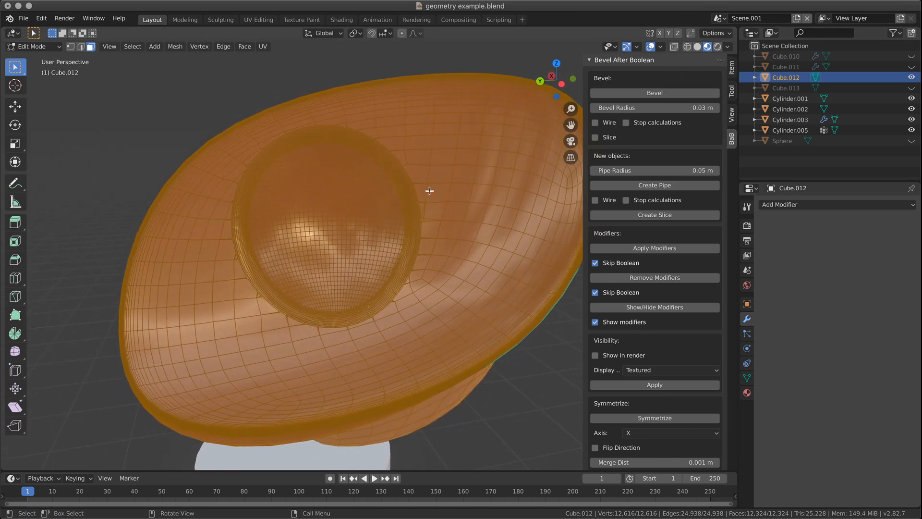
pyautogui.moveTo(426, 189); pyautogui.dragTo(407, 207, button='middle')
pyautogui.press('Tab')
pyautogui.scroll(-4, 426, 200)
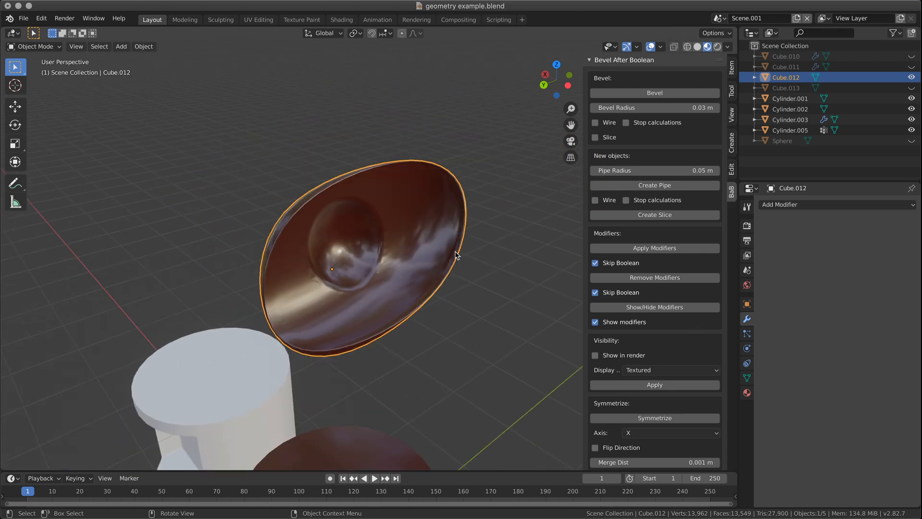
pyautogui.moveTo(457, 247); pyautogui.dragTo(380, 241, button='middle')
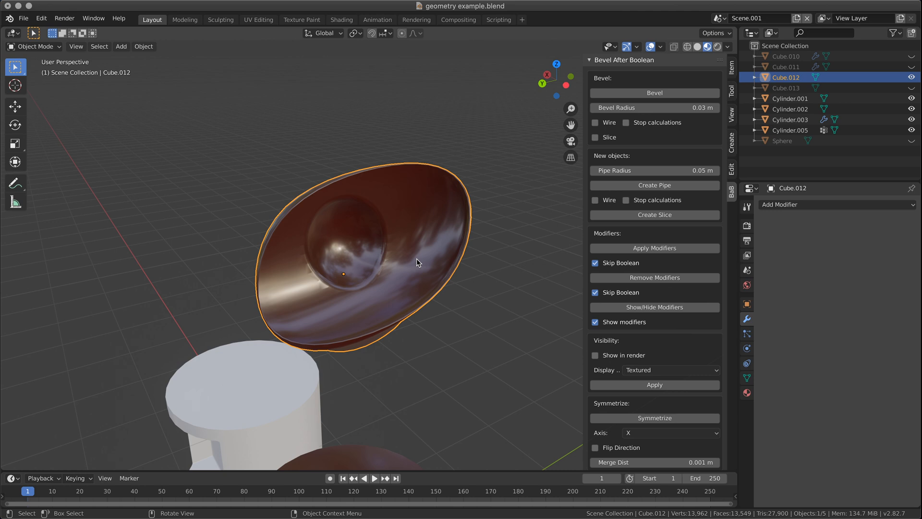
pyautogui.moveTo(456, 315); pyautogui.dragTo(496, 278, button='middle')
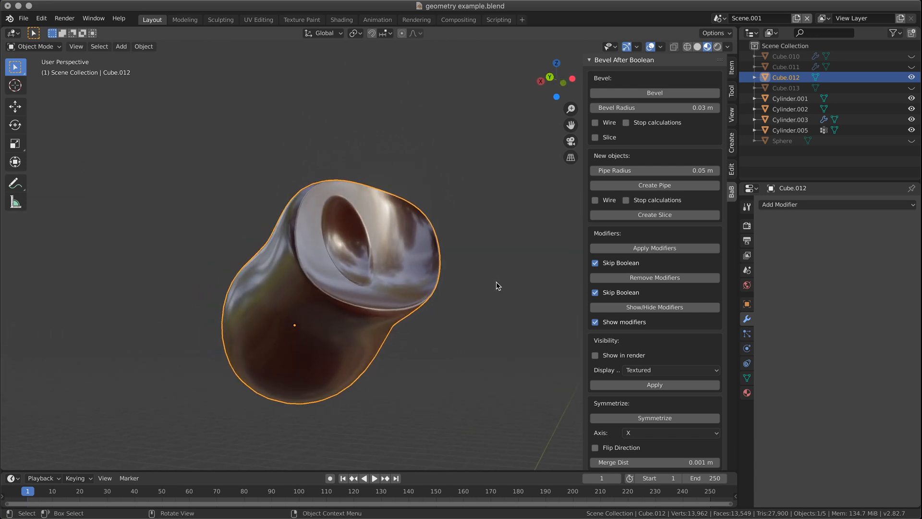
pyautogui.moveTo(494, 346); pyautogui.dragTo(545, 352, button='middle')
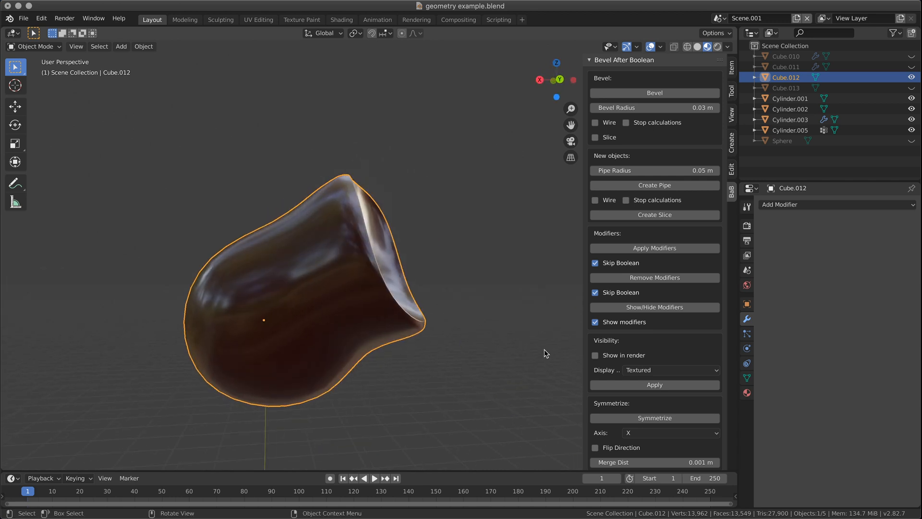
pyautogui.moveTo(454, 298); pyautogui.dragTo(416, 315, button='middle')
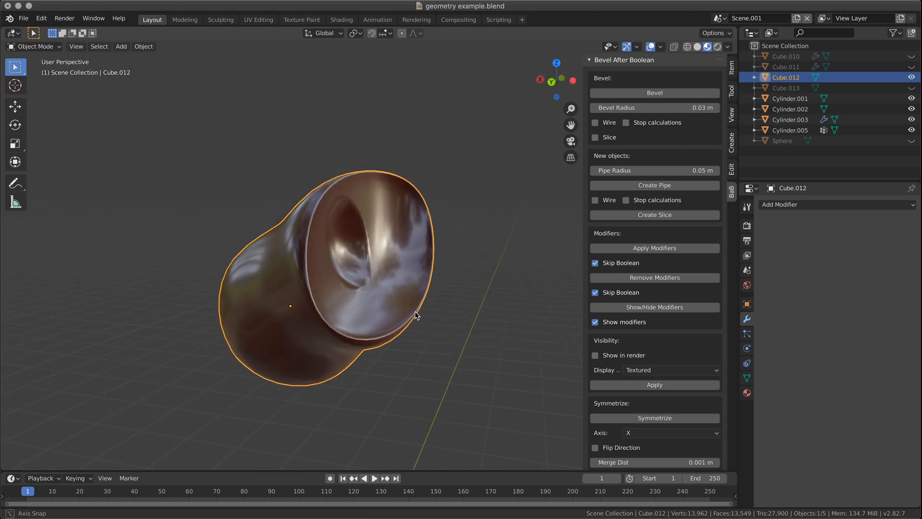
pyautogui.scroll(-6, 474, 298)
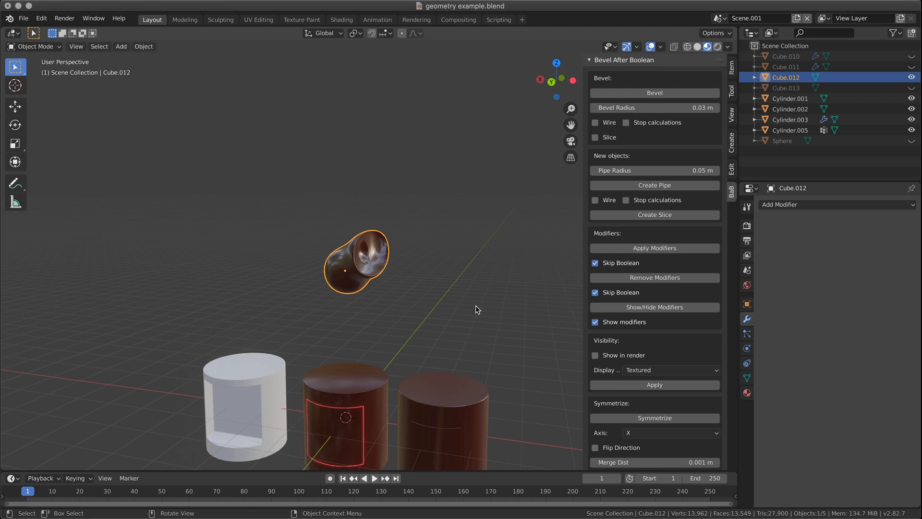
# - Delete Cube.012 and the white cylinder Cylinder.005 from the scene
pyautogui.press('Delete')
pyautogui.keyDown('shift'); pyautogui.moveTo(460, 307); pyautogui.dragTo(263, 304, button='middle'); pyautogui.keyUp('shift')
pyautogui.click(227, 325)
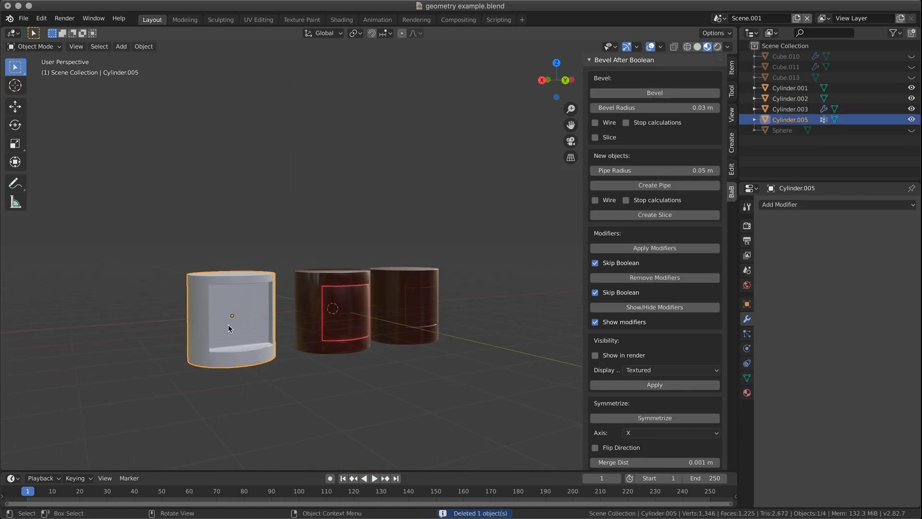
pyautogui.press('Delete')
pyautogui.keyDown('shift'); pyautogui.moveTo(424, 324); pyautogui.dragTo(418, 320, button='middle'); pyautogui.keyUp('shift')
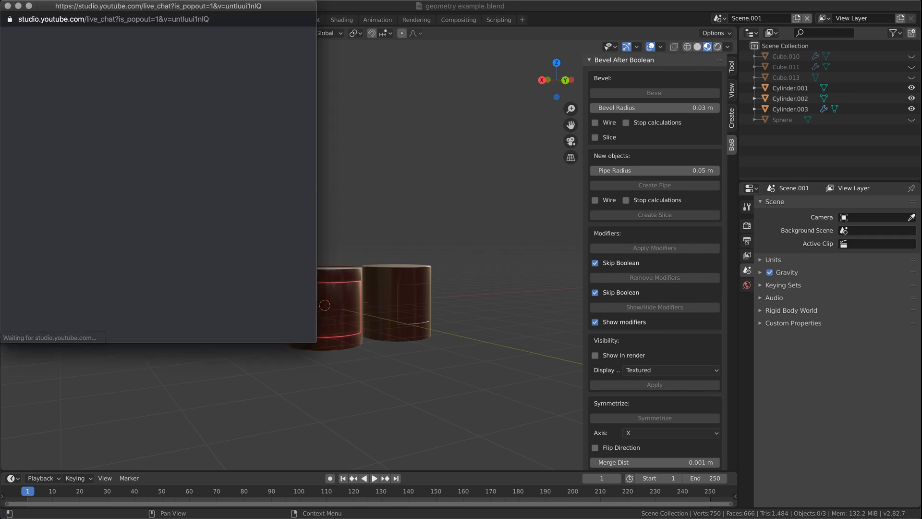
# - Move the live chat window off the 3D view and bring the two remaining cylinders into closer view
pyautogui.moveTo(92, 13); pyautogui.dragTo(921, 433)
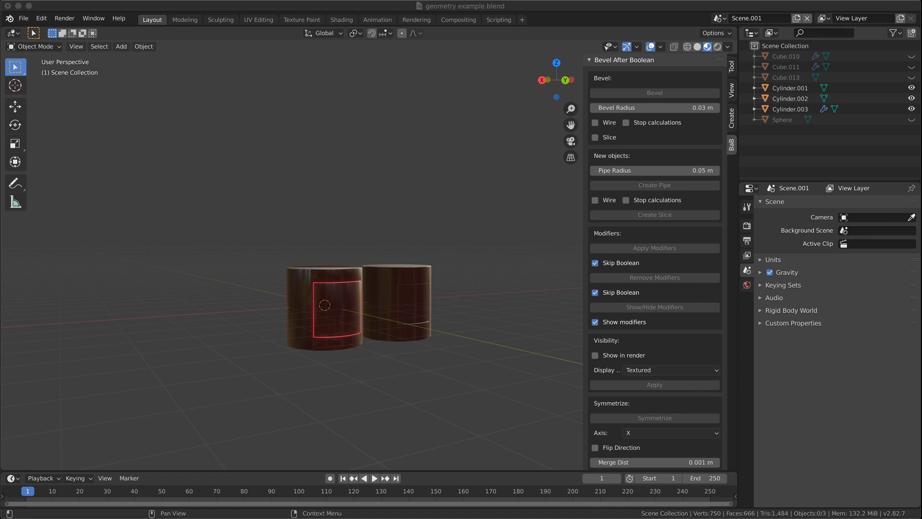
pyautogui.moveTo(568, 335); pyautogui.dragTo(445, 372, button='middle')
pyautogui.scroll(4, 428, 324)
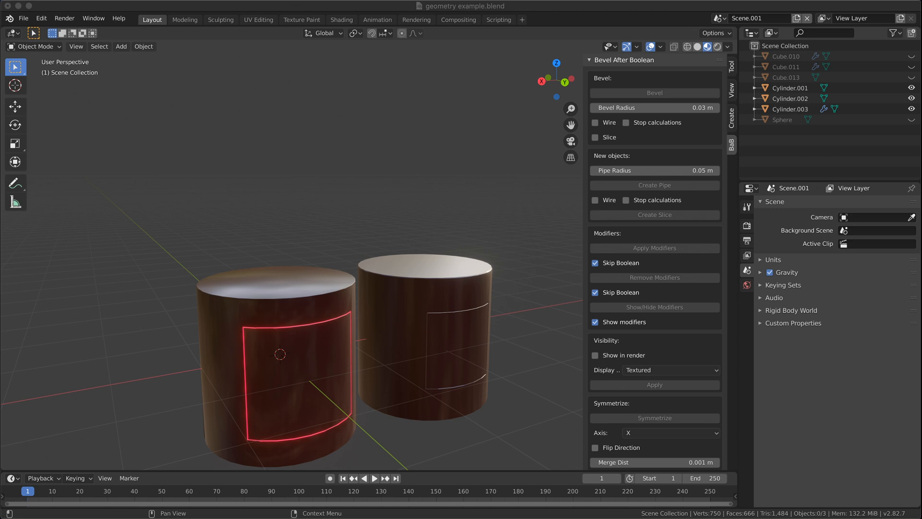
pyautogui.scroll(-2, 461, 331)
pyautogui.moveTo(469, 352)
pyautogui.mouseDown(button='middle')
pyautogui.moveTo(457, 345)
pyautogui.moveTo(464, 352)
pyautogui.mouseUp(button='middle')
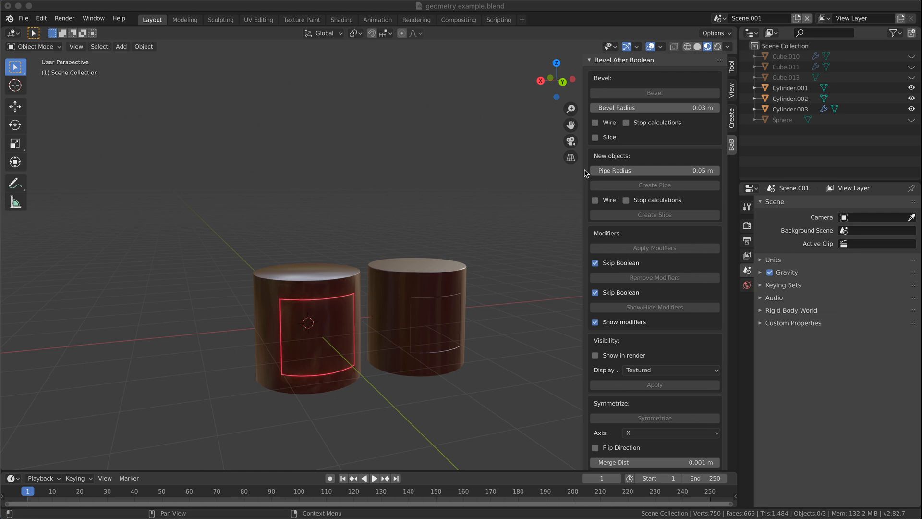
# - Reopen the 3D view's sidebar and look through the tool, view, Archimesh and Bevel After Boolean options
pyautogui.press('n')
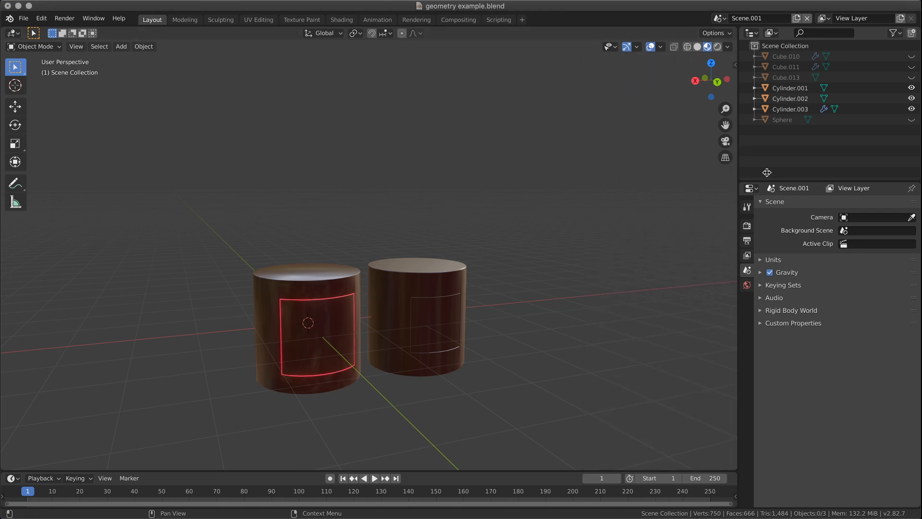
pyautogui.click(735, 64)
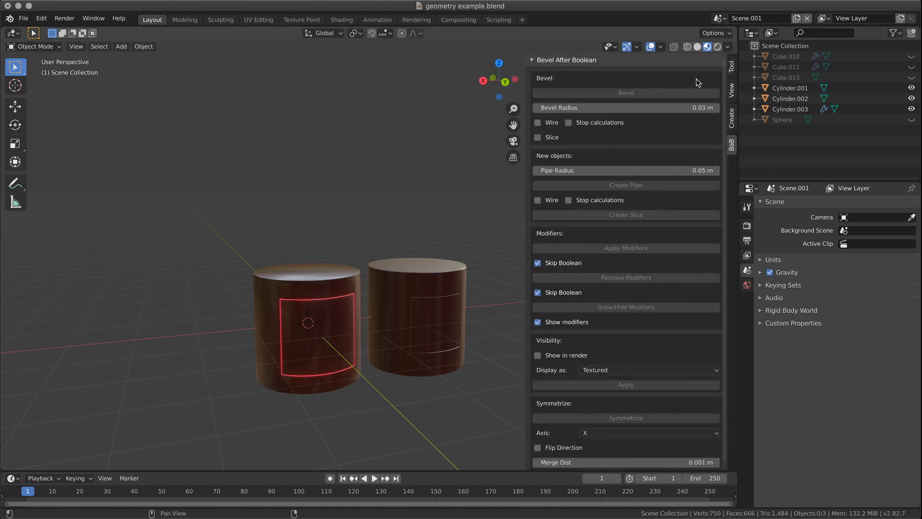
pyautogui.click(731, 68)
pyautogui.click(731, 119)
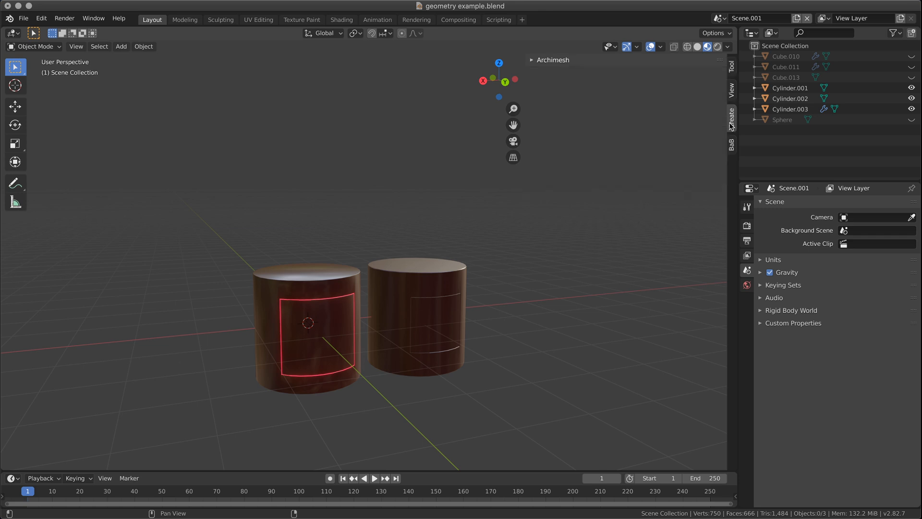
pyautogui.click(732, 92)
pyautogui.click(731, 148)
pyautogui.click(731, 67)
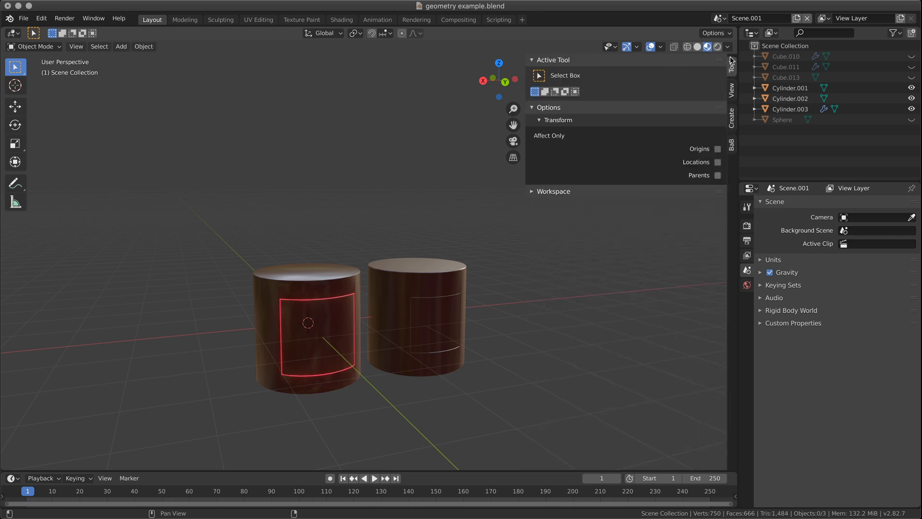
# - Select Cylinder.002 and review its transform values, the Archimesh and Bool Tool options, and the list of available modifiers
pyautogui.click(434, 320)
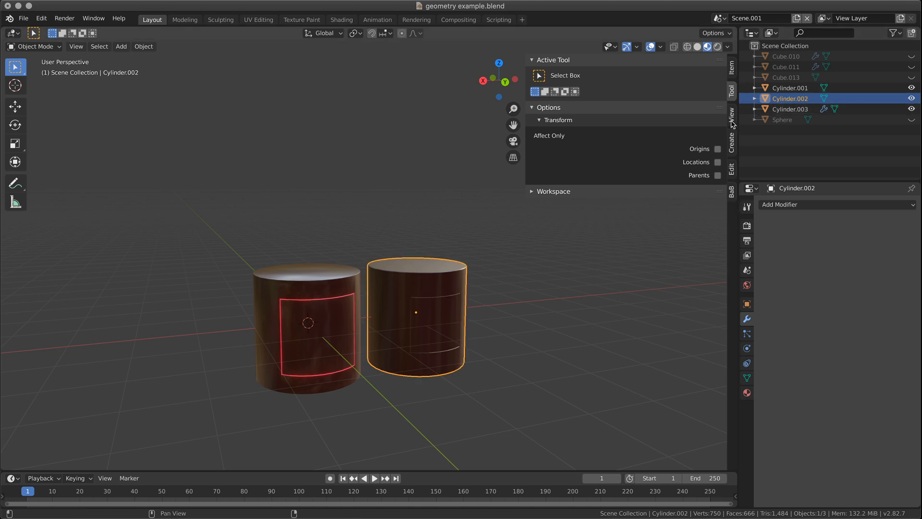
pyautogui.click(731, 68)
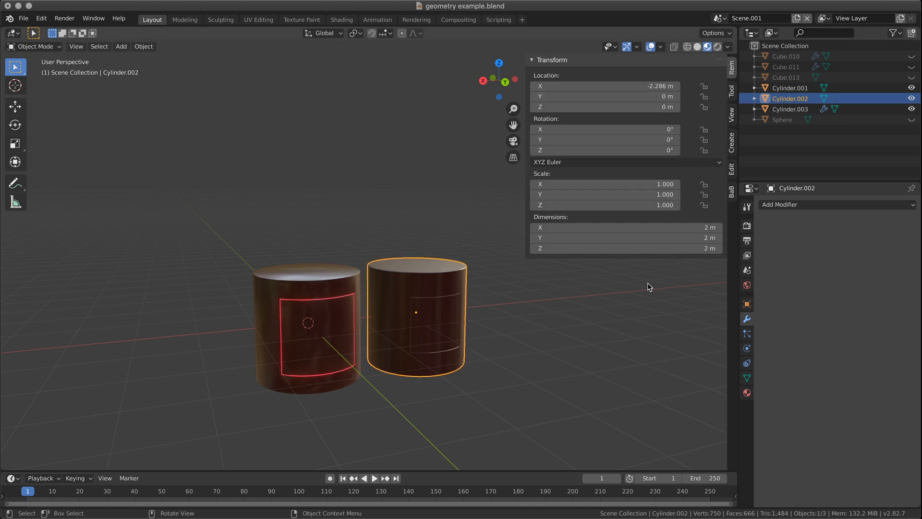
pyautogui.click(647, 287)
pyautogui.click(732, 143)
pyautogui.click(731, 169)
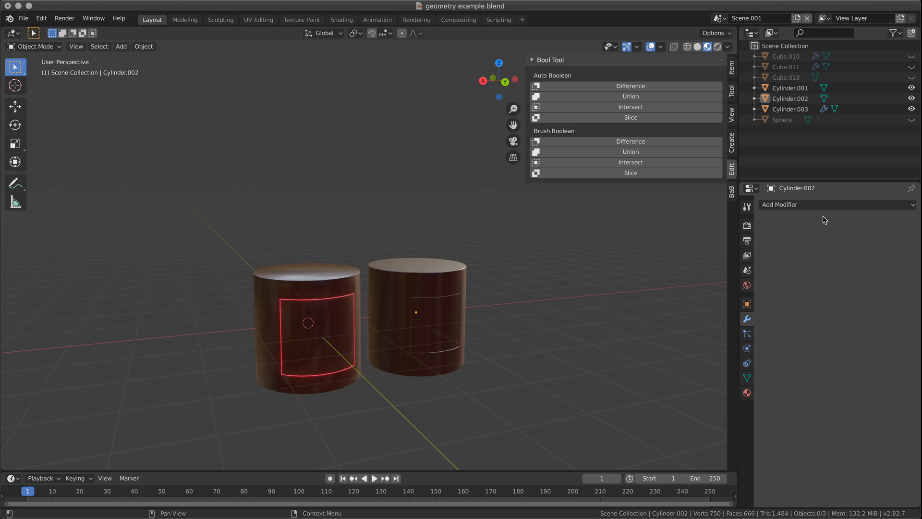
pyautogui.click(840, 204)
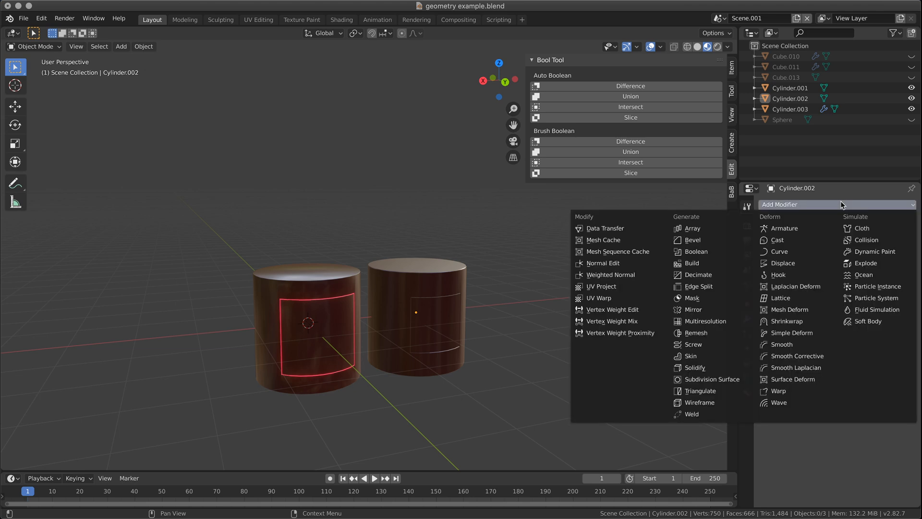
pyautogui.click(846, 206)
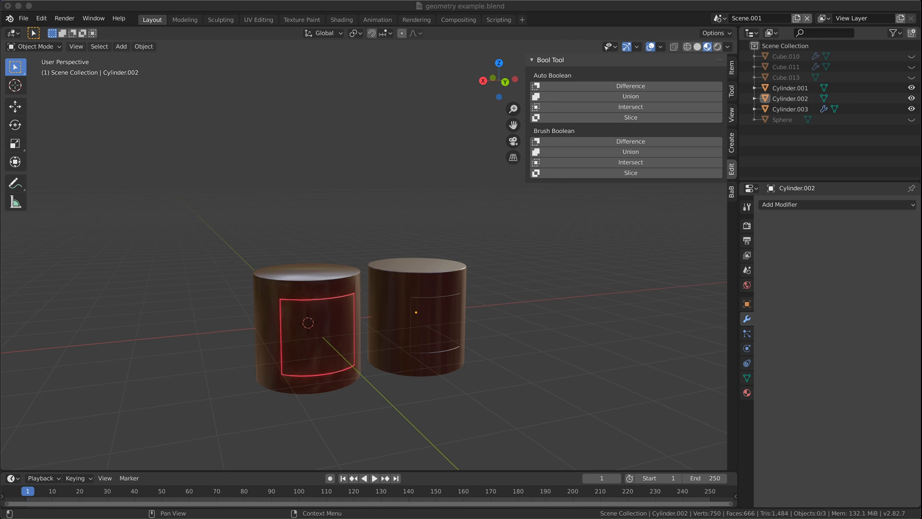
# - Add a UV sphere above the two cylinders and place a partly overlapping duplicate beside it, offset about -1.34 m in X and 0.318 m in Z
pyautogui.moveTo(654, 385); pyautogui.dragTo(640, 397, button='middle')
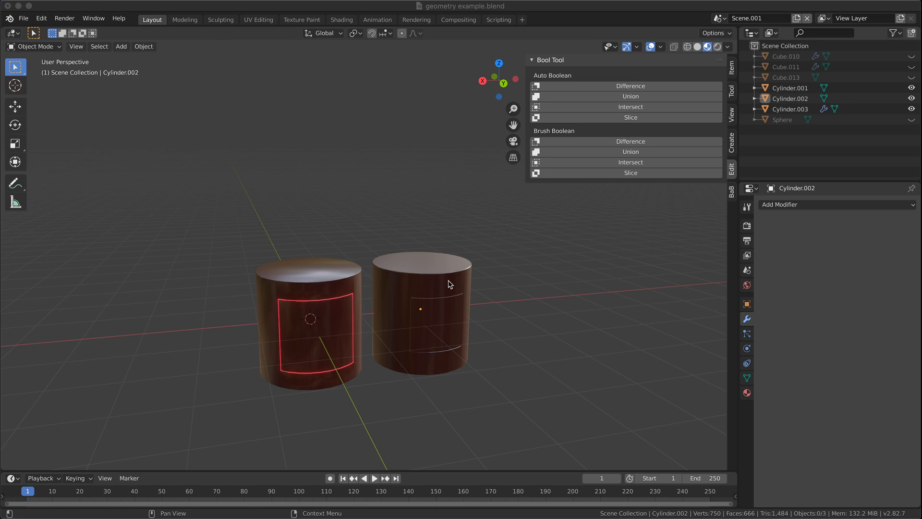
pyautogui.moveTo(583, 302)
pyautogui.mouseDown(button='middle')
pyautogui.moveTo(480, 257)
pyautogui.moveTo(572, 305)
pyautogui.mouseUp(button='middle')
pyautogui.scroll(-2, 571, 304)
pyautogui.click(125, 47)
pyautogui.moveTo(123, 62)
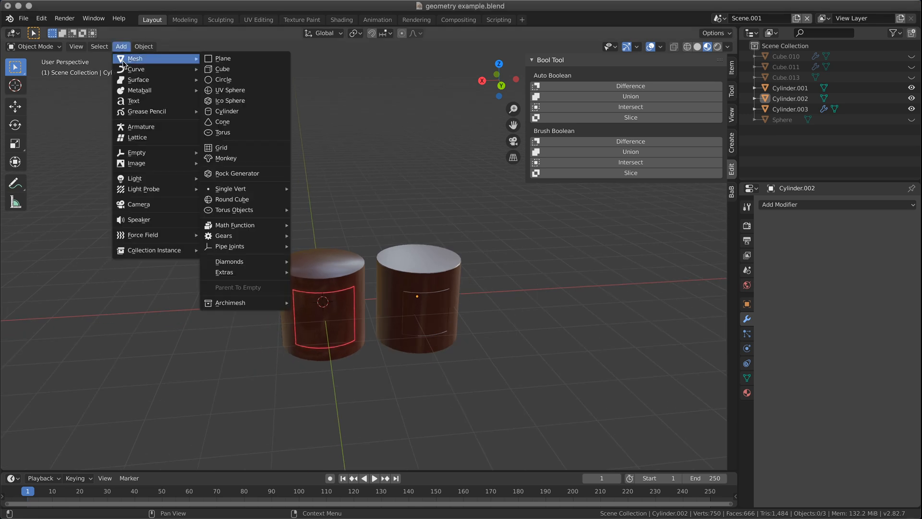
pyautogui.click(228, 91)
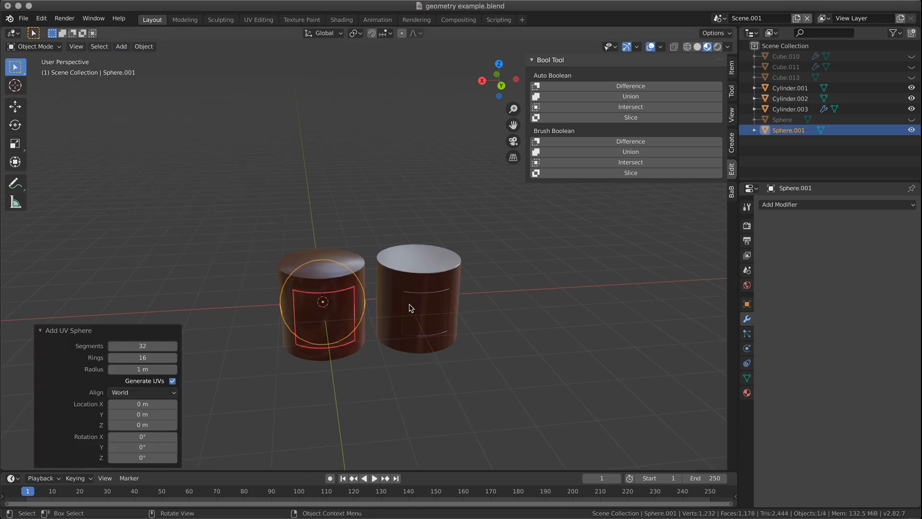
pyautogui.press('g')
pyautogui.click(401, 154)
pyautogui.hotkey('shift', 'd')
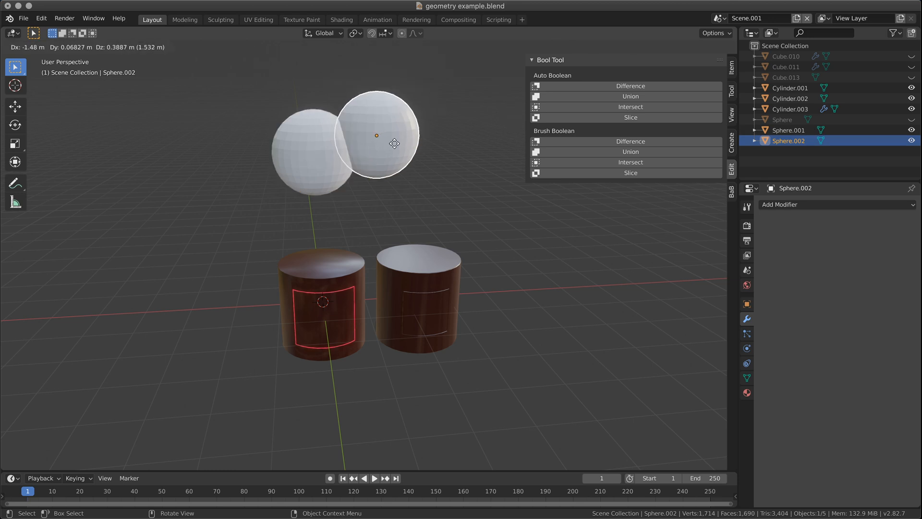
pyautogui.click(389, 146)
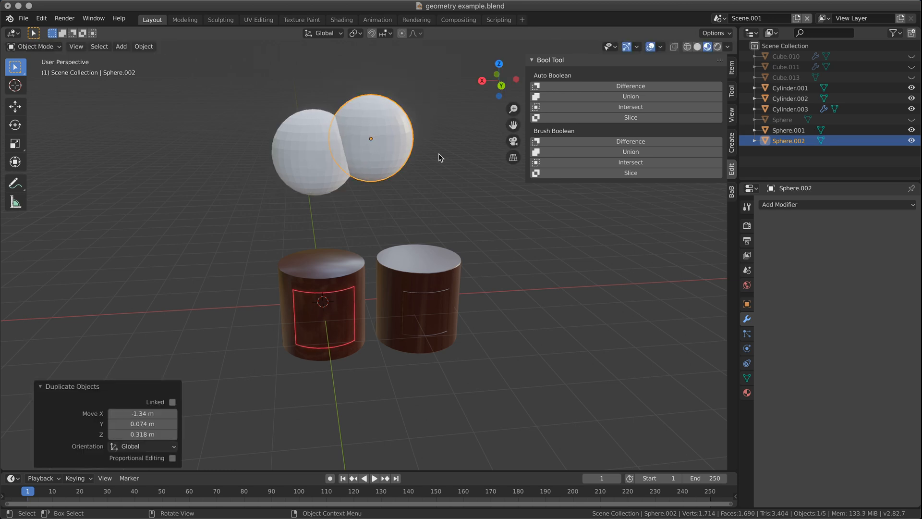
# - Try to run Bool Tool's Brush Difference with only the duplicated sphere selected
pyautogui.click(650, 143)
pyautogui.click(461, 194)
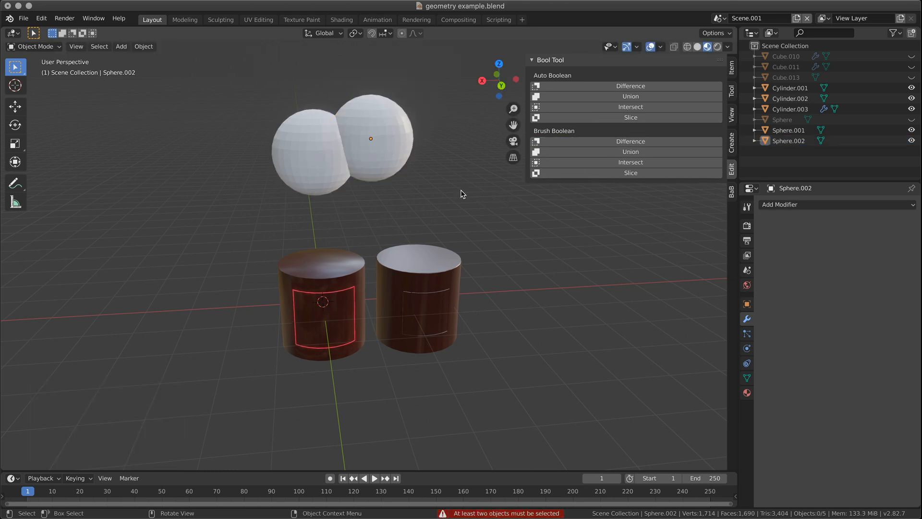
pyautogui.click(381, 152)
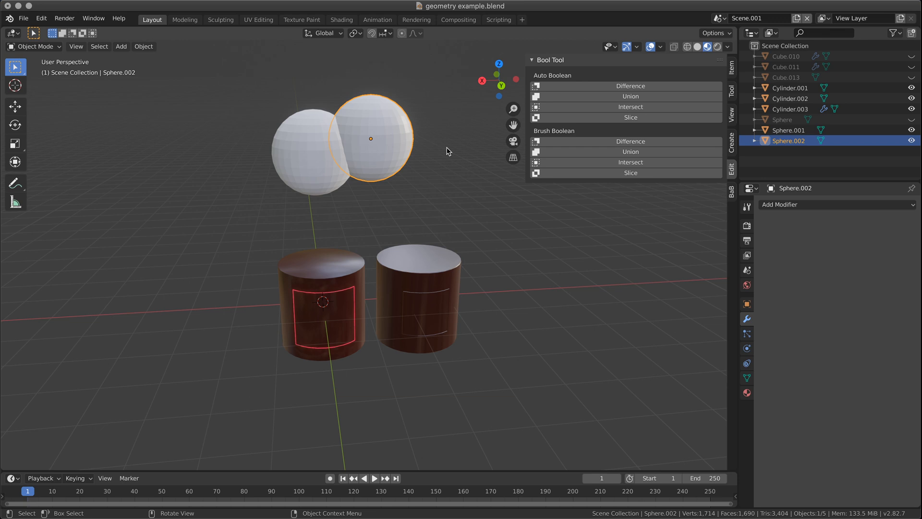
# - Bring the two spheres into closer view, select both, and review the Bevel After Boolean options for them
pyautogui.moveTo(449, 150); pyautogui.dragTo(428, 147, button='middle')
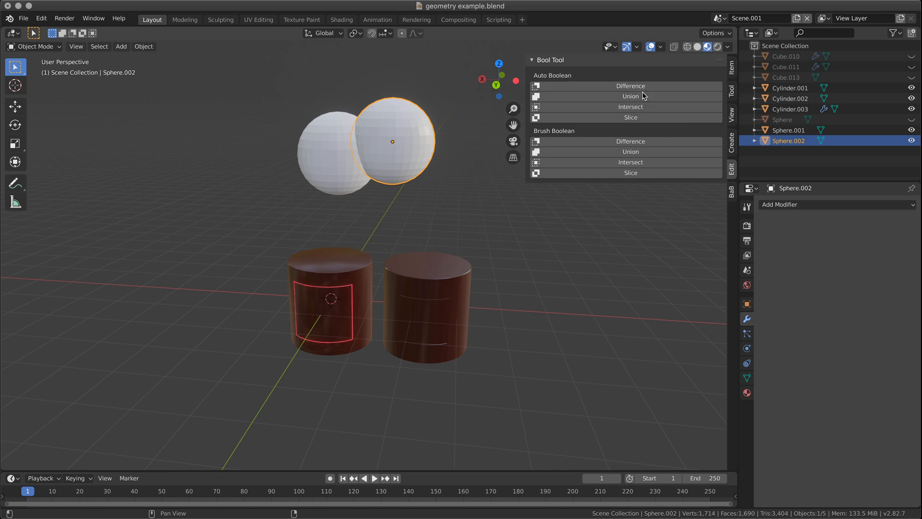
pyautogui.moveTo(530, 131); pyautogui.dragTo(590, 126)
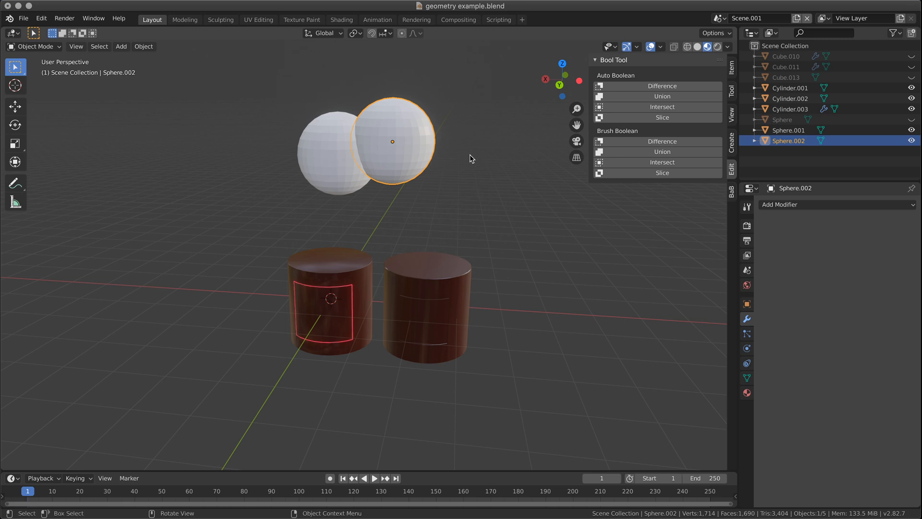
pyautogui.scroll(1, 491, 152)
pyautogui.keyDown('shift'); pyautogui.moveTo(499, 132); pyautogui.dragTo(500, 204, button='middle'); pyautogui.keyUp('shift')
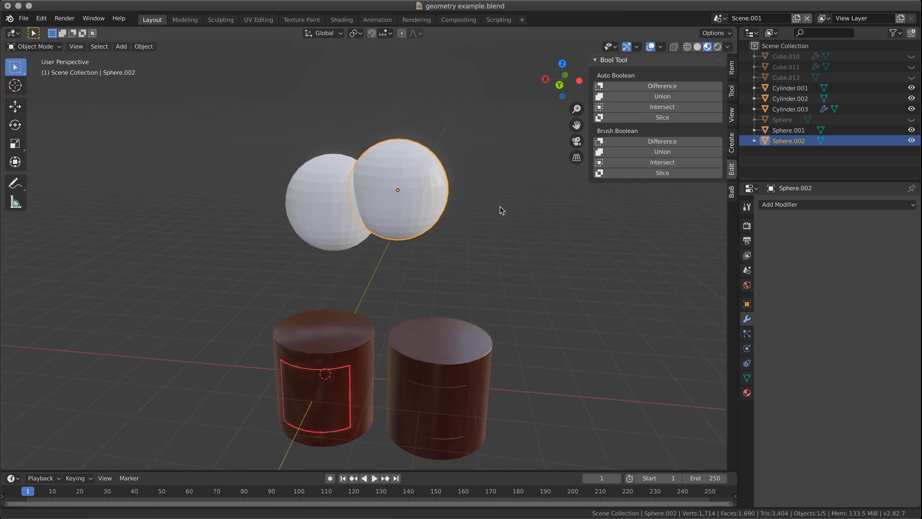
pyautogui.keyDown('shift'); pyautogui.moveTo(522, 239); pyautogui.dragTo(522, 207, button='middle'); pyautogui.keyUp('shift')
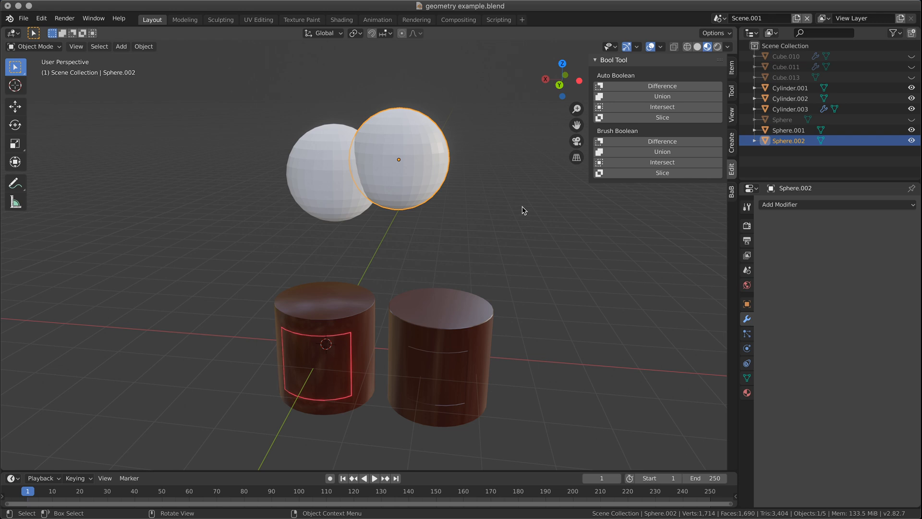
pyautogui.click(486, 180)
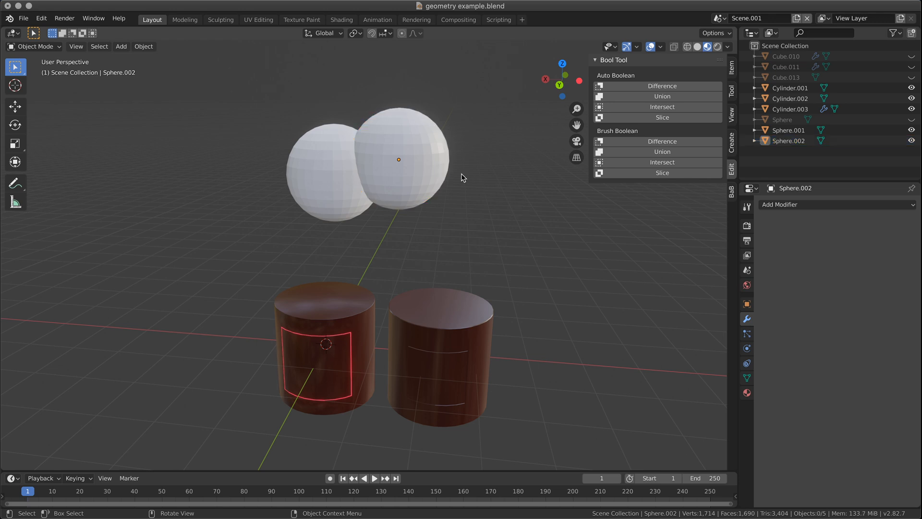
pyautogui.click(436, 181)
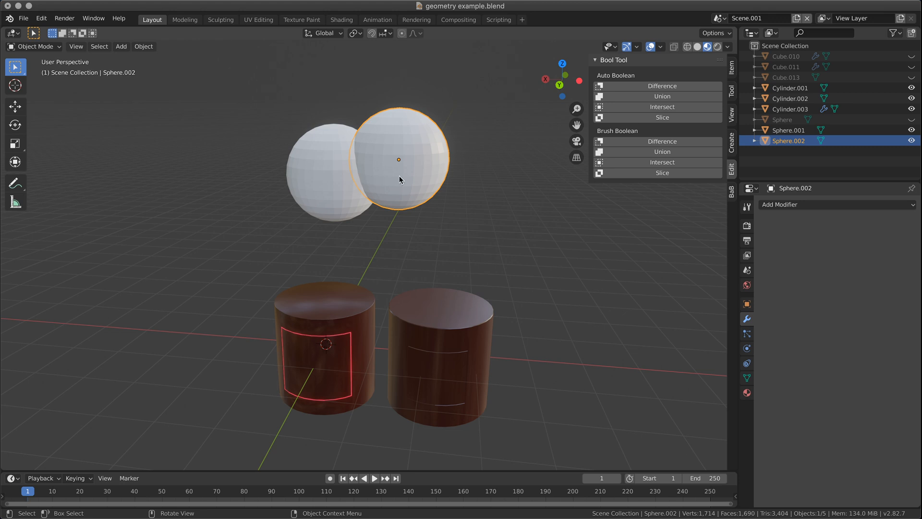
pyautogui.keyDown('shift'); pyautogui.click(333, 192); pyautogui.keyUp('shift')
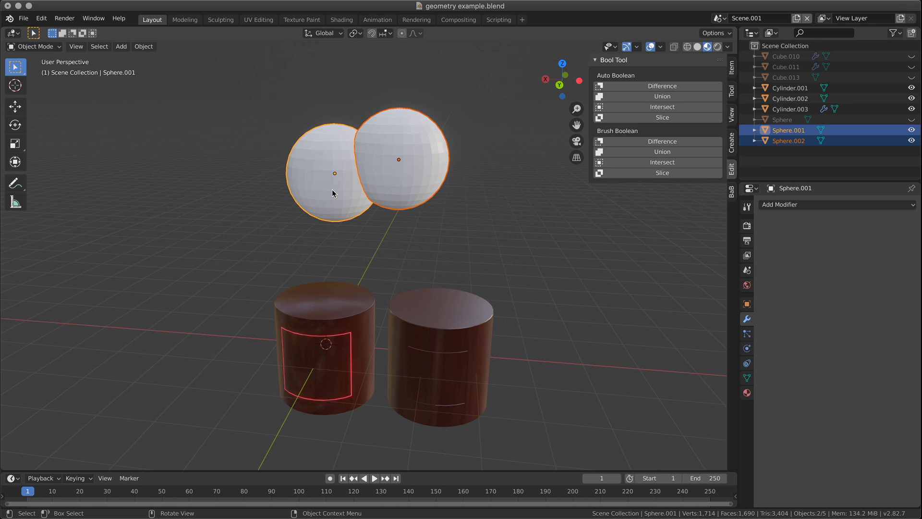
pyautogui.click(732, 192)
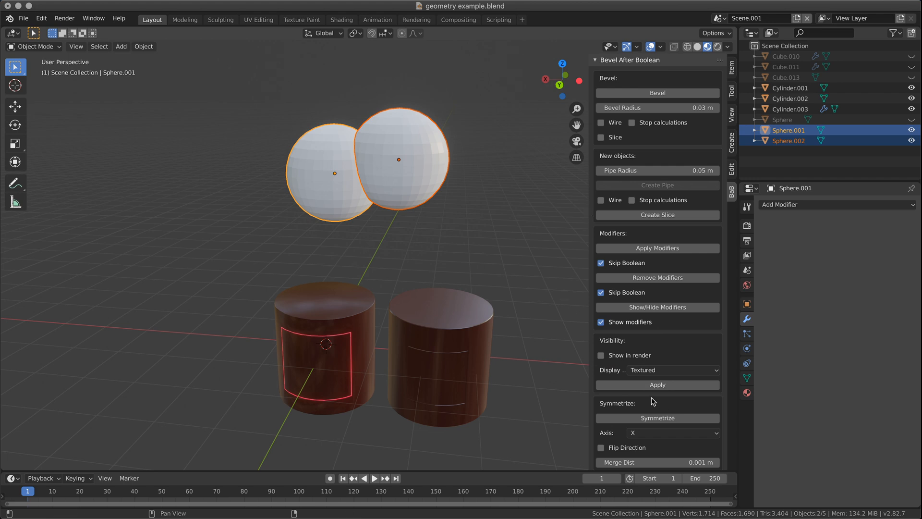
pyautogui.click(475, 191)
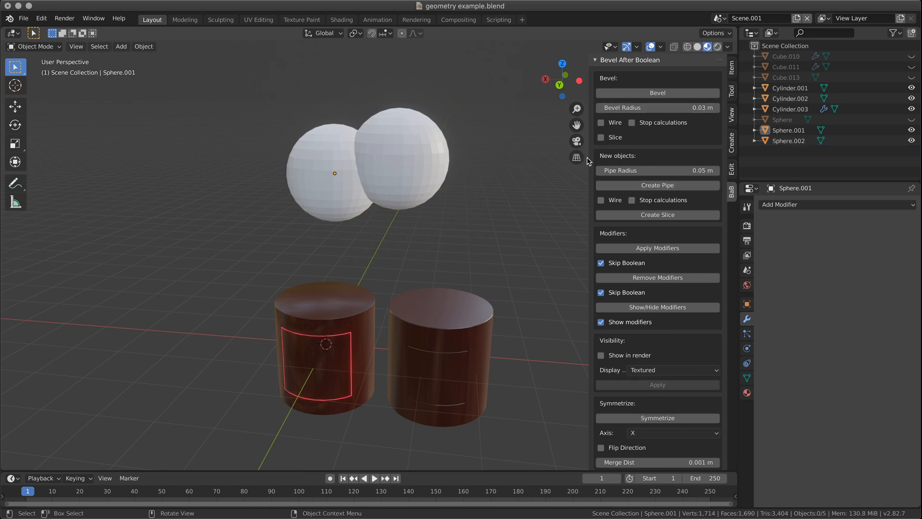
# - Return to the Bool Tool options and subtract Sphere.002 from Sphere.001 with a Brush Boolean Difference
pyautogui.moveTo(589, 156); pyautogui.dragTo(680, 132)
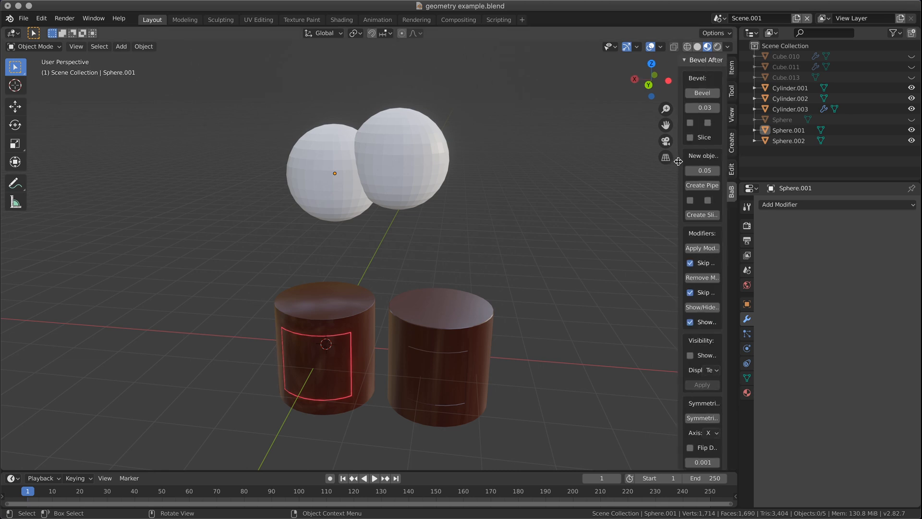
pyautogui.click(731, 90)
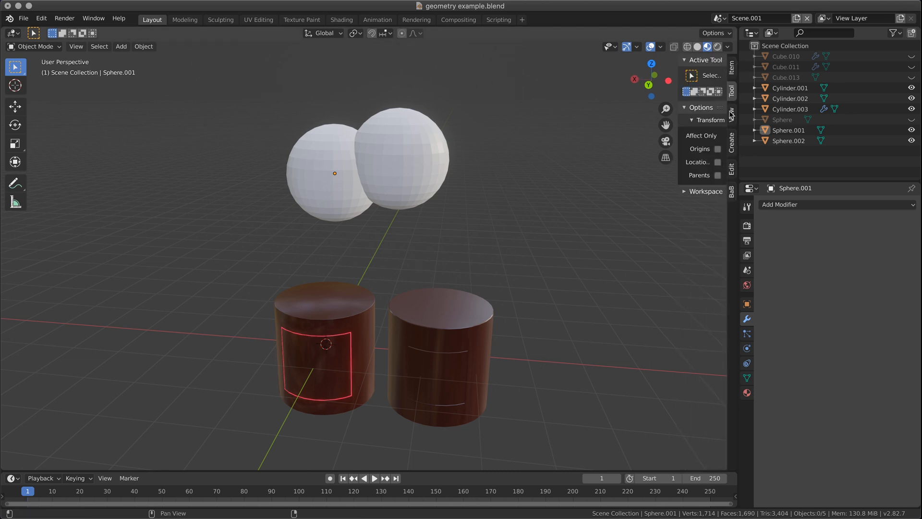
pyautogui.click(731, 171)
pyautogui.moveTo(679, 115); pyautogui.dragTo(568, 125)
pyautogui.click(418, 186)
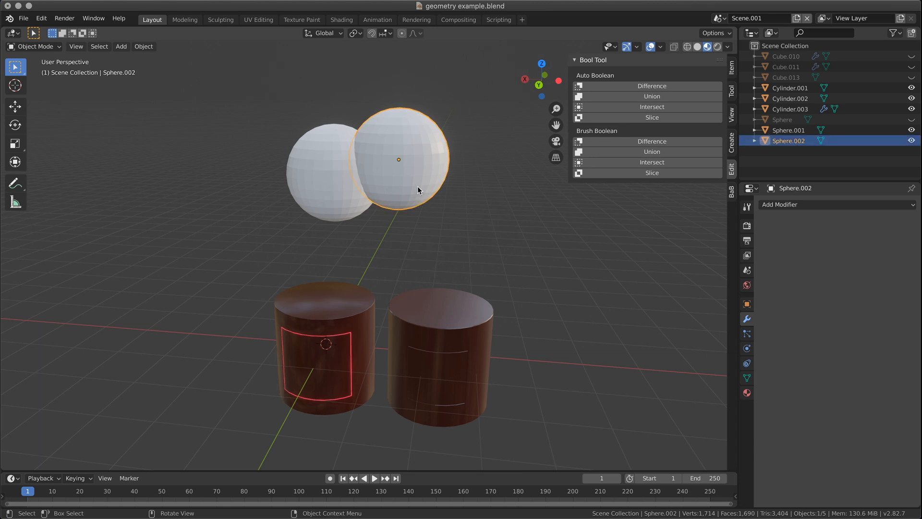
pyautogui.keyDown('shift'); pyautogui.click(323, 202); pyautogui.keyUp('shift')
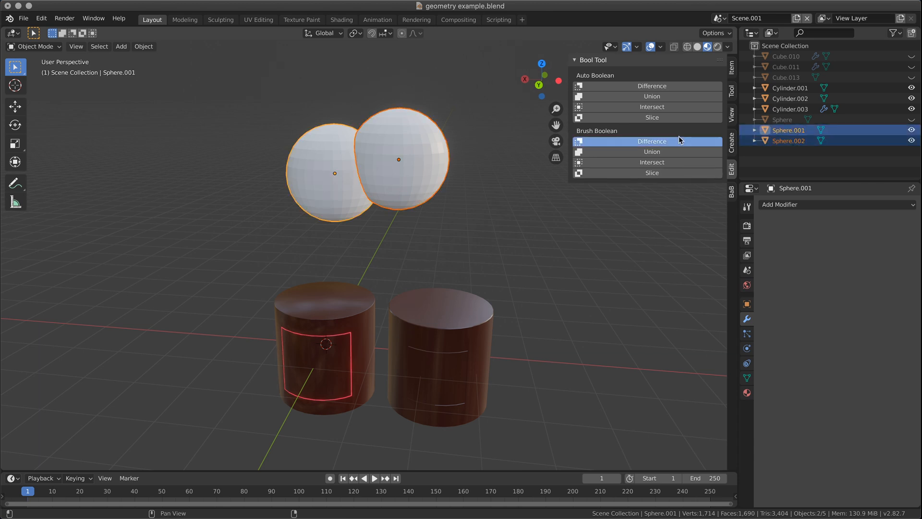
pyautogui.click(673, 141)
pyautogui.click(501, 197)
# - Apply smooth shading to the cut Sphere.001
pyautogui.moveTo(501, 196); pyautogui.dragTo(354, 354, button='middle')
pyautogui.scroll(4, 403, 180)
pyautogui.click(310, 217)
pyautogui.rightClick(310, 217)
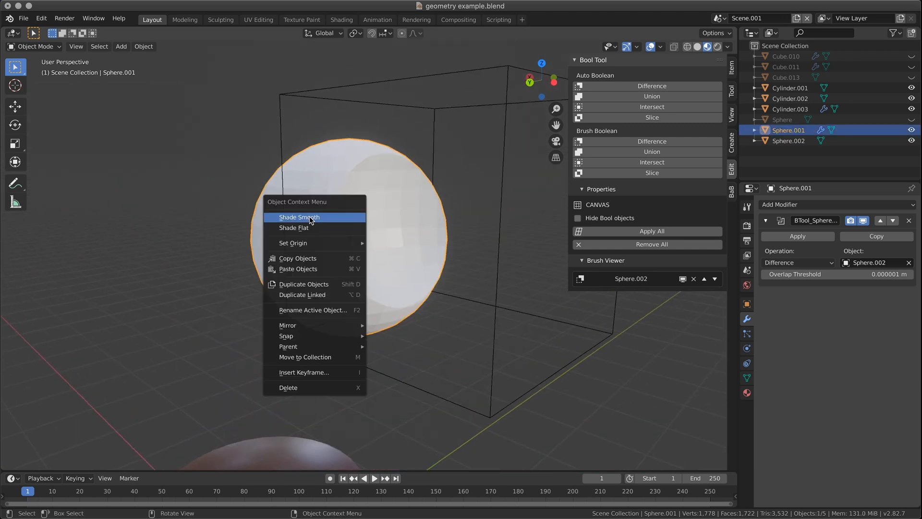
pyautogui.click(310, 219)
# - Assign the existing dark red Material.004 to Sphere.001 and inspect the shading of its concave cut
pyautogui.moveTo(311, 219)
pyautogui.mouseDown(button='middle')
pyautogui.moveTo(366, 261)
pyautogui.moveTo(352, 230)
pyautogui.moveTo(324, 239)
pyautogui.moveTo(378, 228)
pyautogui.moveTo(356, 247)
pyautogui.moveTo(372, 241)
pyautogui.moveTo(409, 281)
pyautogui.moveTo(431, 276)
pyautogui.moveTo(416, 278)
pyautogui.mouseUp(button='middle')
pyautogui.click(747, 392)
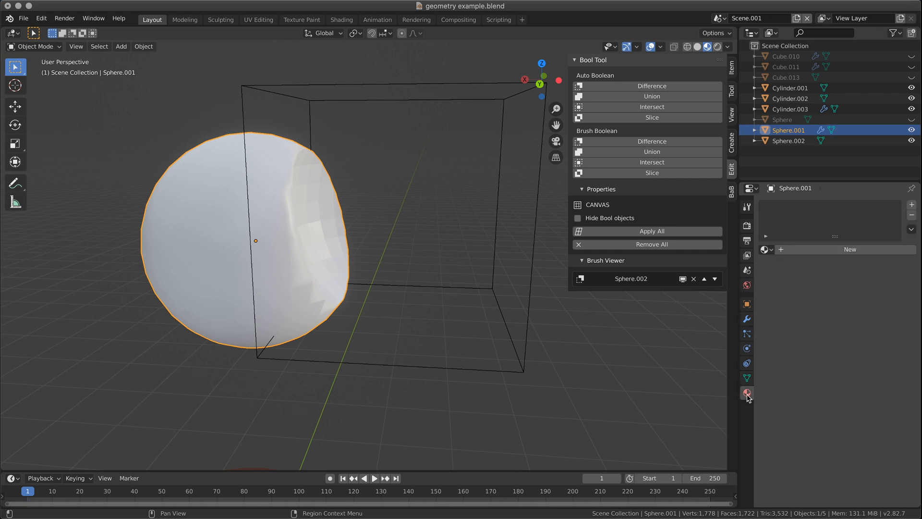
pyautogui.click(780, 251)
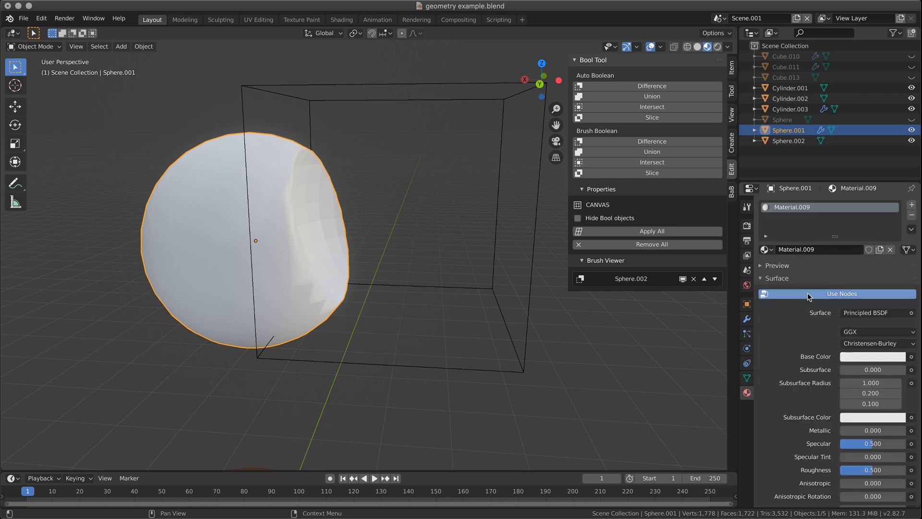
pyautogui.hotkey('ctrl', 'z')
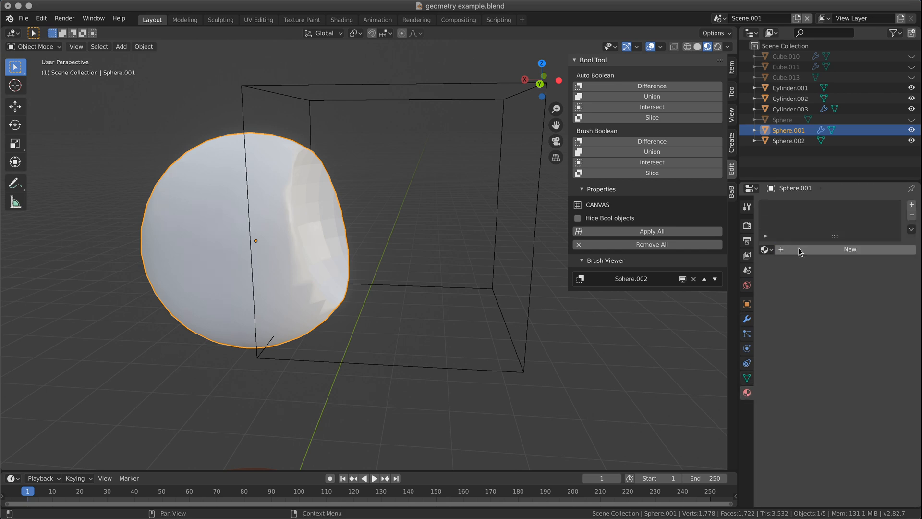
pyautogui.click(764, 249)
pyautogui.click(784, 303)
pyautogui.moveTo(365, 308)
pyautogui.mouseDown(button='middle')
pyautogui.moveTo(325, 311)
pyautogui.moveTo(315, 292)
pyautogui.moveTo(336, 304)
pyautogui.mouseUp(button='middle')
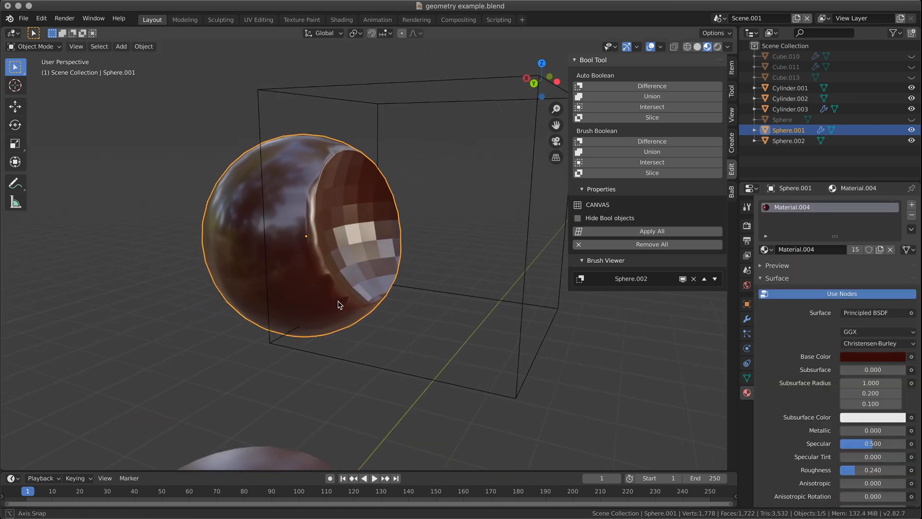
pyautogui.press('Tab')
pyautogui.press('Tab')
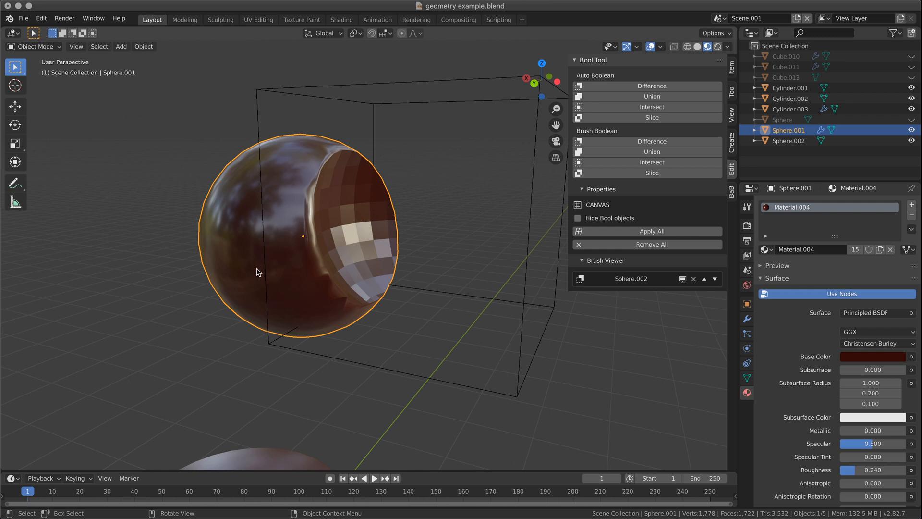
pyautogui.moveTo(367, 247); pyautogui.dragTo(322, 267, button='middle')
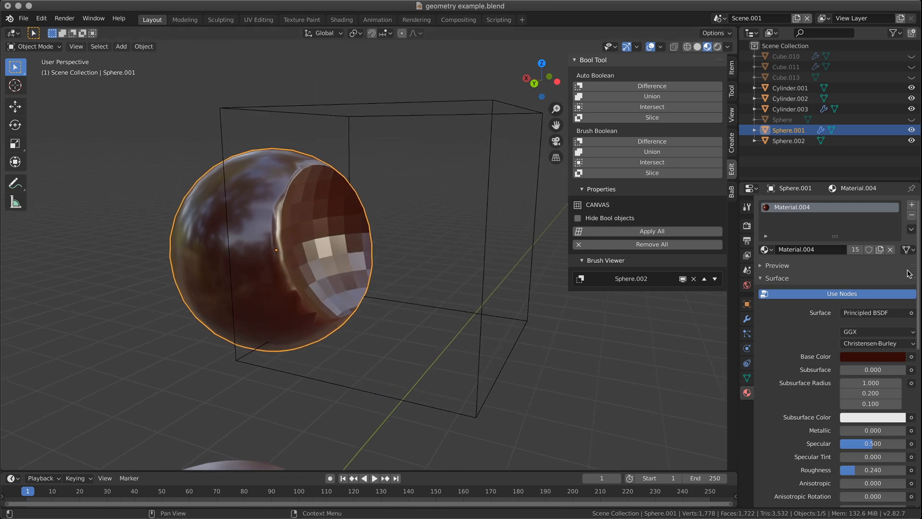
# - Try a Subdivision Surface modifier after the boolean on Sphere.001, undo it, and view the concave cut up close
pyautogui.click(747, 319)
pyautogui.click(821, 205)
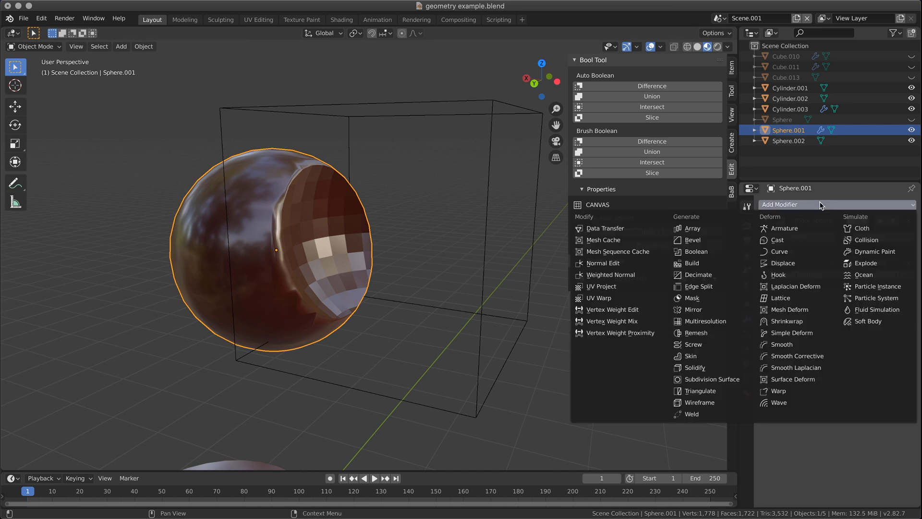
pyautogui.click(712, 380)
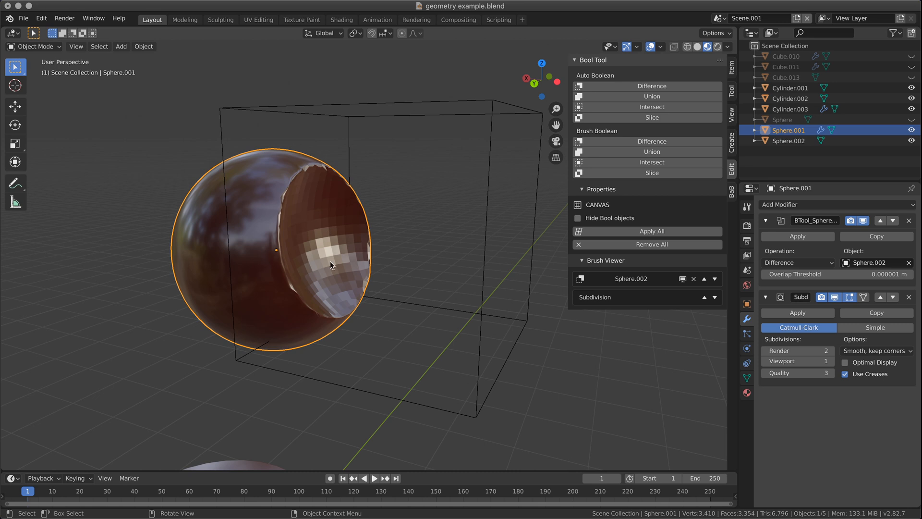
pyautogui.hotkey('ctrl', 'z')
pyautogui.moveTo(327, 269)
pyautogui.mouseDown(button='middle')
pyautogui.moveTo(333, 243)
pyautogui.moveTo(297, 238)
pyautogui.mouseUp(button='middle')
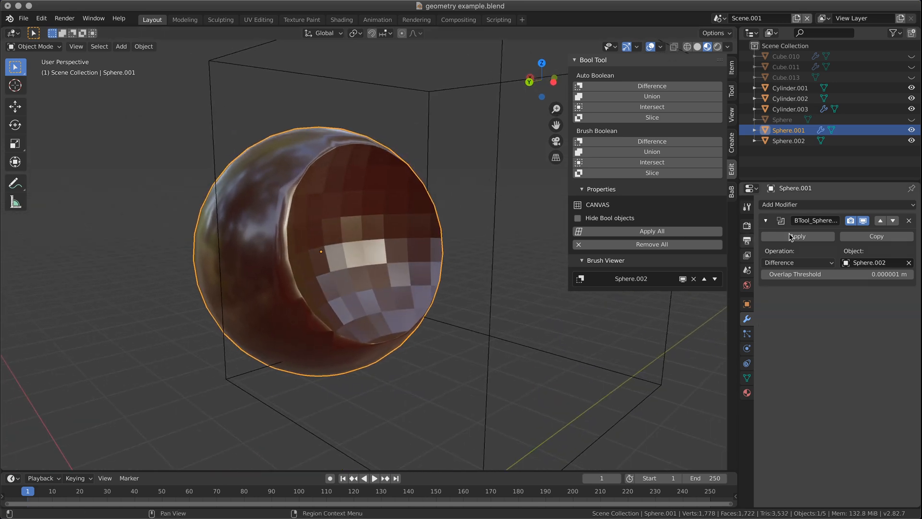
# - Duplicate Sphere.001 in place, keeping its boolean modifier
pyautogui.click(818, 205)
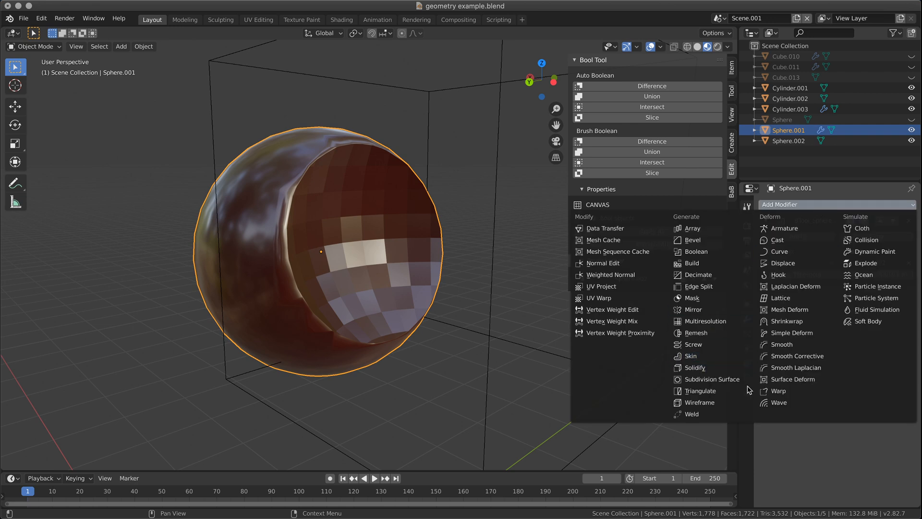
pyautogui.moveTo(596, 367); pyautogui.dragTo(447, 301, button='middle')
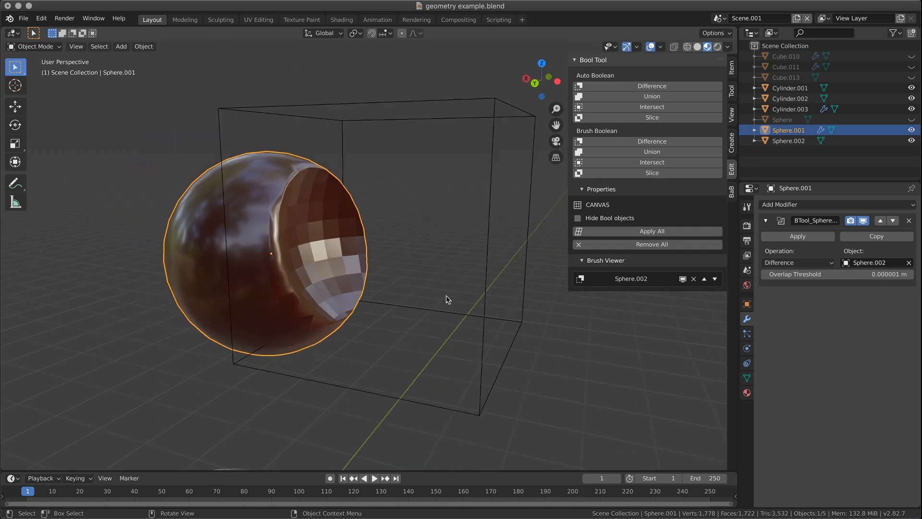
pyautogui.click(164, 288)
pyautogui.click(197, 284)
pyautogui.press('shift')
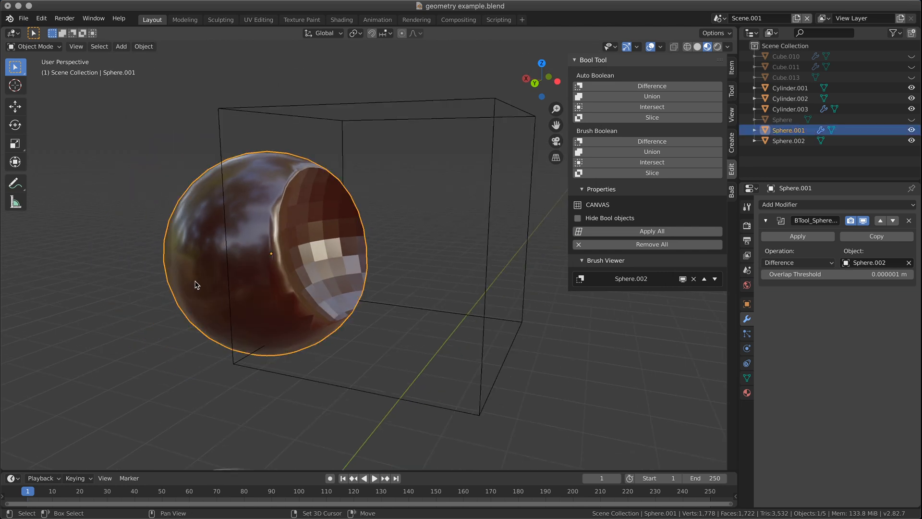
pyautogui.hotkey('shift', 'd')
pyautogui.rightClick(196, 285)
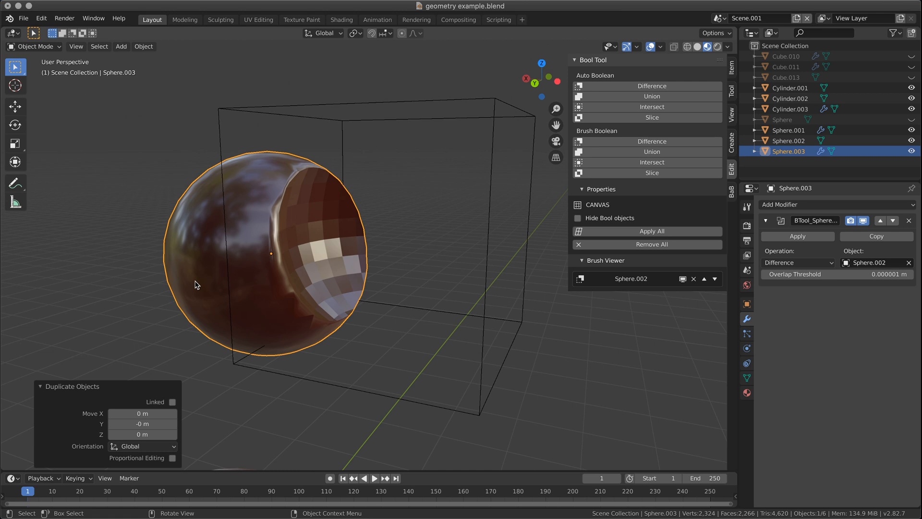
# - Change the duplicate sphere's boolean operation to Intersect and view how it fills the cut
pyautogui.click(788, 262)
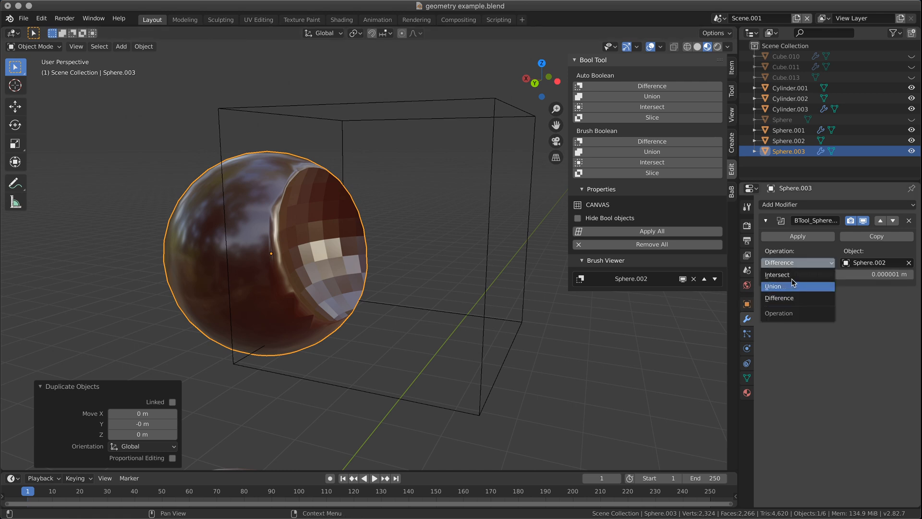
pyautogui.click(788, 274)
pyautogui.moveTo(518, 387); pyautogui.dragTo(589, 396, button='middle')
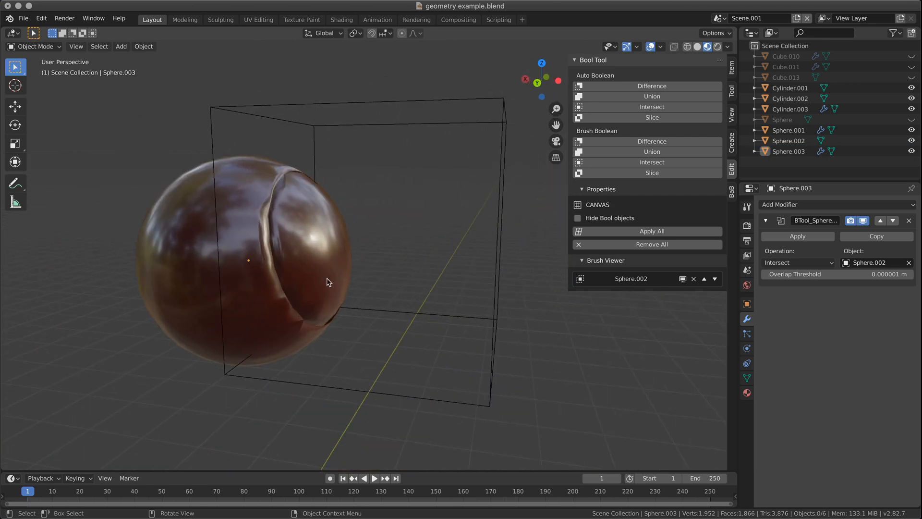
pyautogui.scroll(2, 334, 275)
pyautogui.keyDown('shift'); pyautogui.moveTo(339, 280); pyautogui.dragTo(386, 303, button='middle'); pyautogui.keyUp('shift')
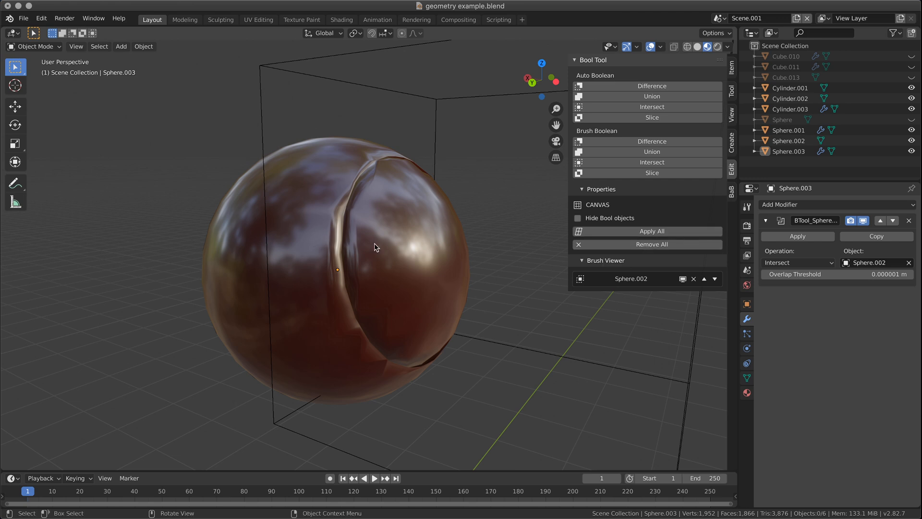
# - Select the intersected piece Sphere.003 and examine its seam against the cut sphere from several angles
pyautogui.click(412, 259)
pyautogui.moveTo(412, 258); pyautogui.dragTo(433, 259, button='middle')
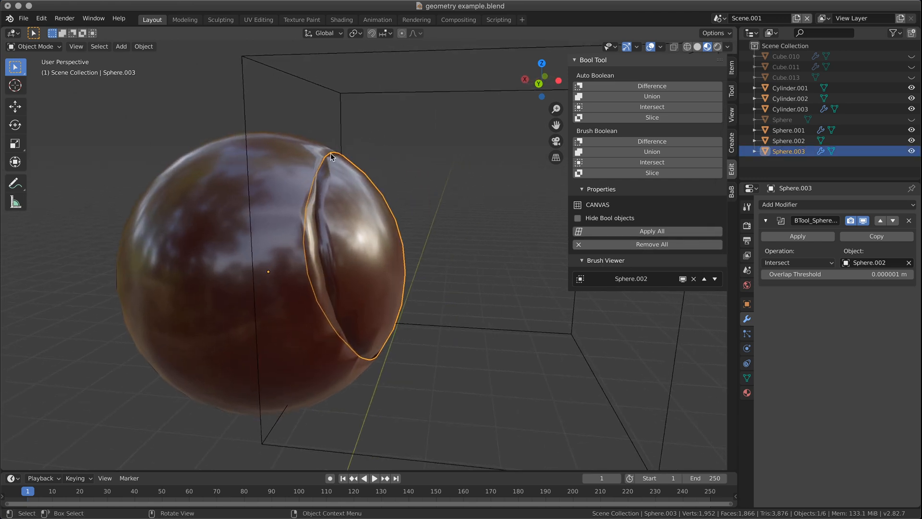
pyautogui.moveTo(313, 347); pyautogui.dragTo(376, 306, button='middle')
pyautogui.scroll(2, 376, 306)
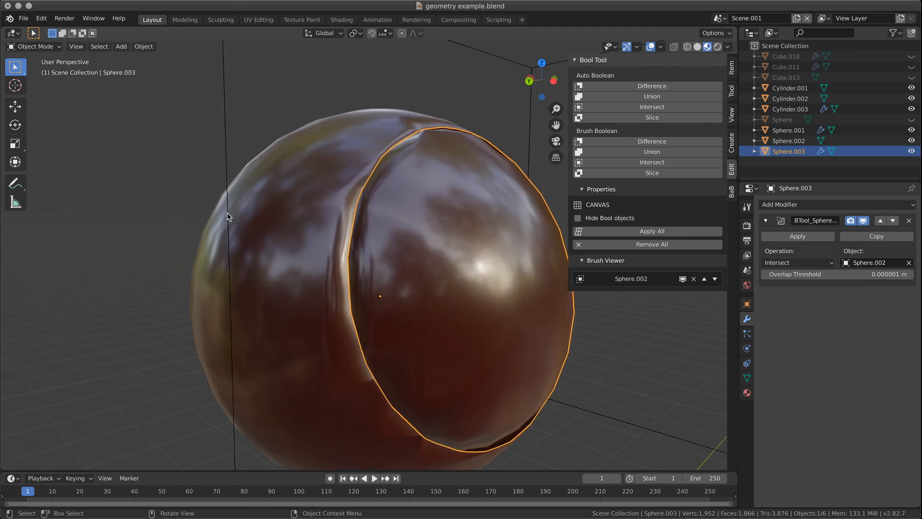
pyautogui.hotkey('alt', 'a')
pyautogui.moveTo(206, 212); pyautogui.dragTo(336, 254, button='middle')
pyautogui.click(439, 245)
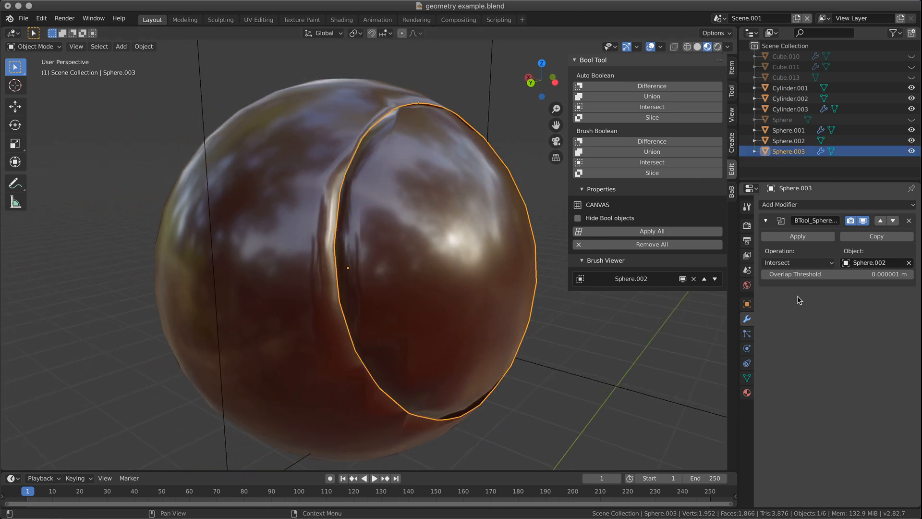
# - Try a Bevel modifier after the boolean on Sphere.001 and undo it
pyautogui.click(810, 204)
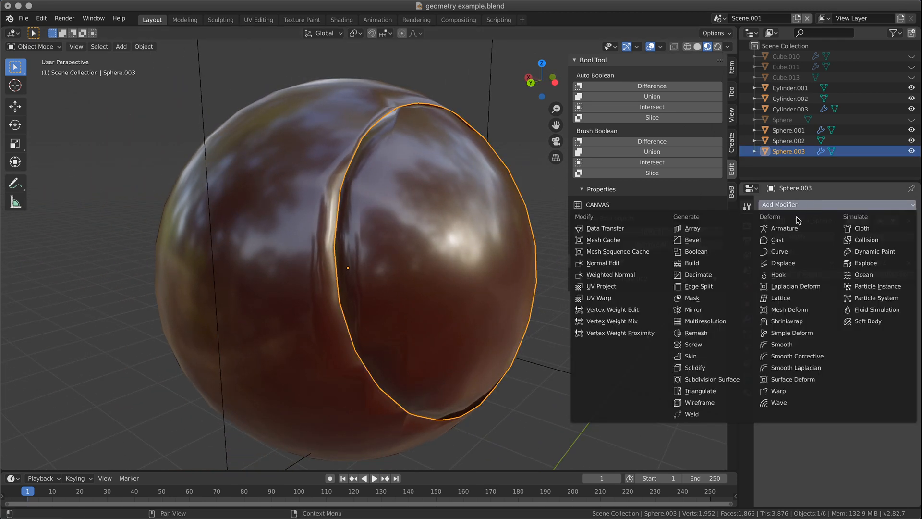
pyautogui.click(276, 295)
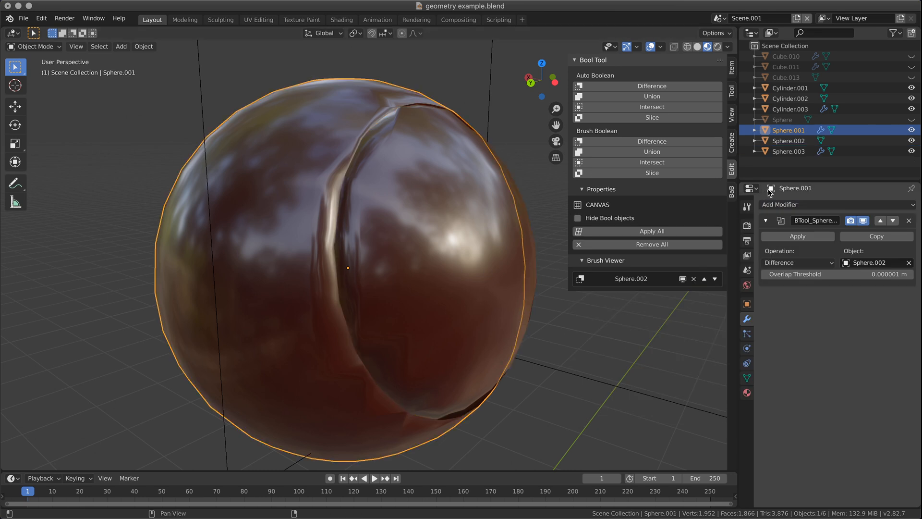
pyautogui.click(797, 206)
pyautogui.click(716, 239)
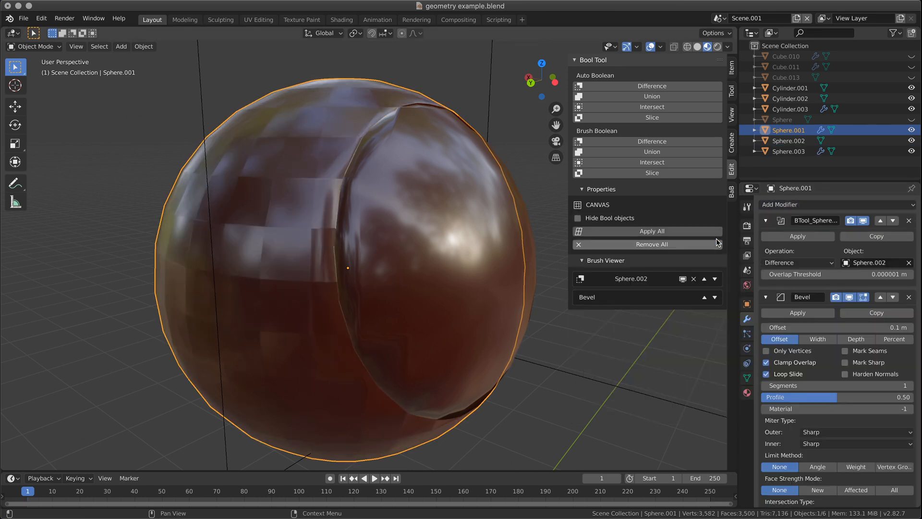
pyautogui.hotkey('ctrl', 'z')
# - Try Subdivision Surface modifiers after the booleans on Sphere.001 and Sphere.003 and inspect the seam between them
pyautogui.click(844, 203)
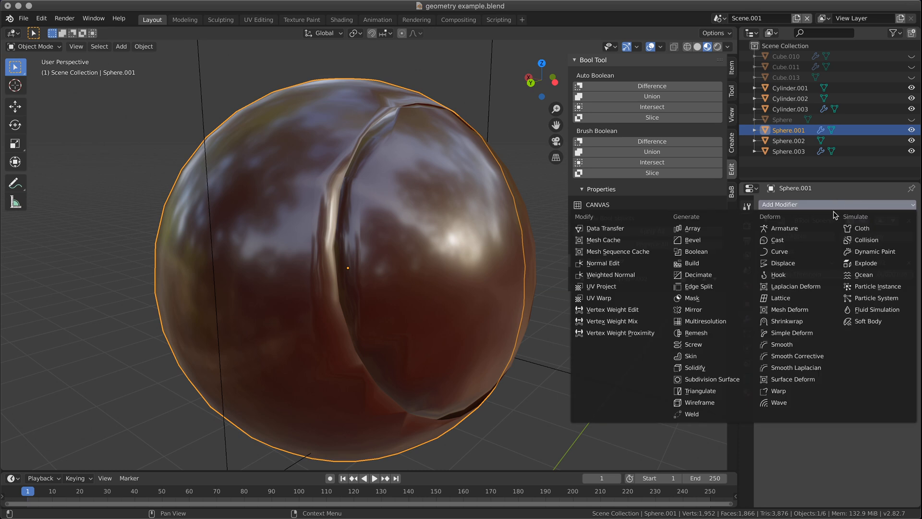
pyautogui.click(713, 378)
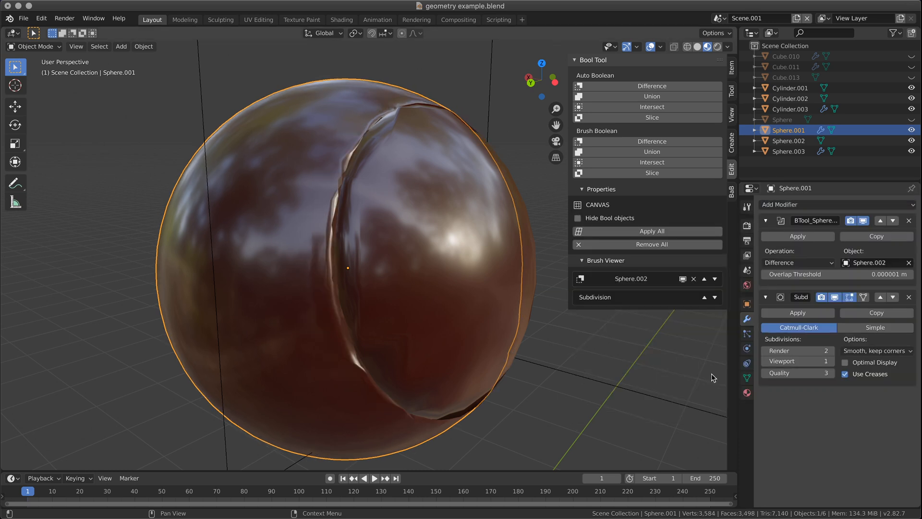
pyautogui.click(423, 253)
pyautogui.click(788, 205)
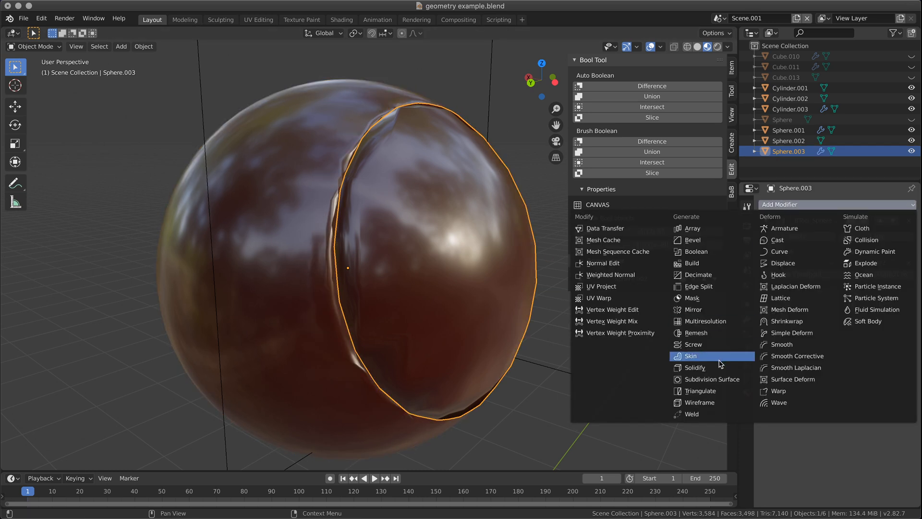
pyautogui.click(712, 379)
pyautogui.click(598, 402)
pyautogui.moveTo(598, 403); pyautogui.dragTo(535, 367, button='middle')
pyautogui.keyDown('ctrl'); pyautogui.moveTo(464, 251); pyautogui.dragTo(478, 308, button='middle'); pyautogui.keyUp('ctrl')
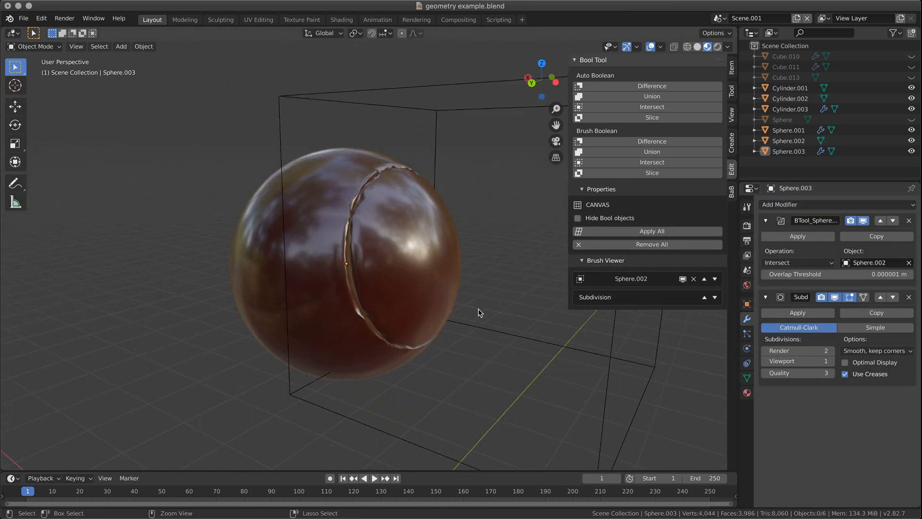
# - Undo the Subdivision Surface modifiers on both Sphere.001 and Sphere.003
pyautogui.press('super+z')
pyautogui.press('super+z')
pyautogui.press('super+z')
pyautogui.press('super+z')
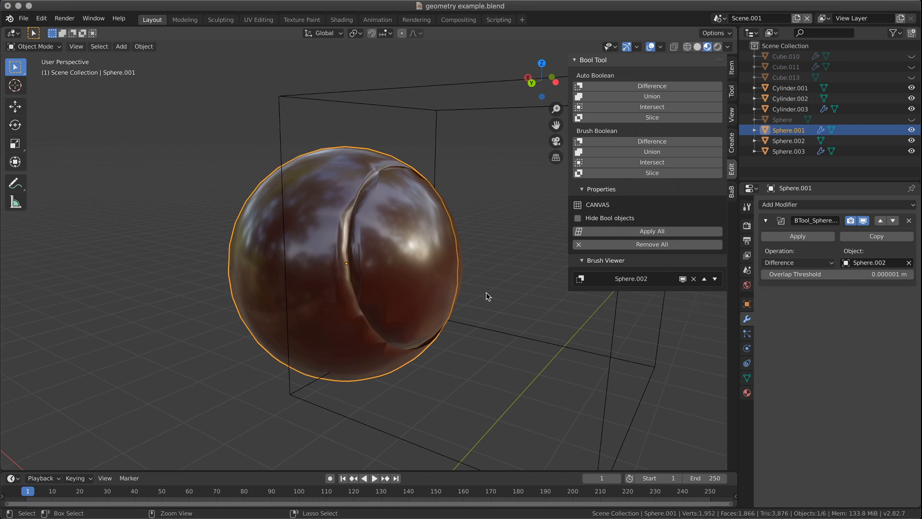
# - Delete the intersected piece Sphere.003 from the concave cut
pyautogui.scroll(2, 489, 272)
pyautogui.moveTo(435, 277)
pyautogui.mouseDown(button='middle')
pyautogui.moveTo(456, 281)
pyautogui.moveTo(440, 279)
pyautogui.mouseUp(button='middle')
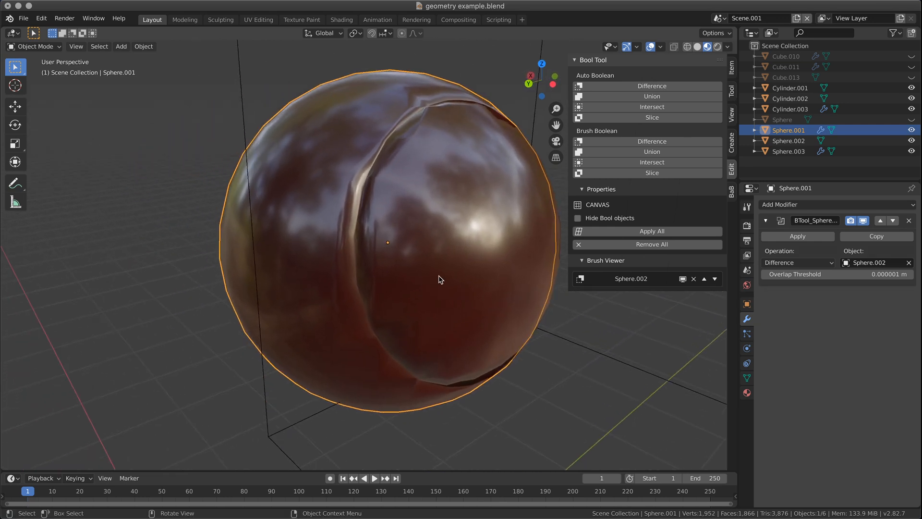
pyautogui.click(462, 275)
pyautogui.press('x')
pyautogui.click(466, 270)
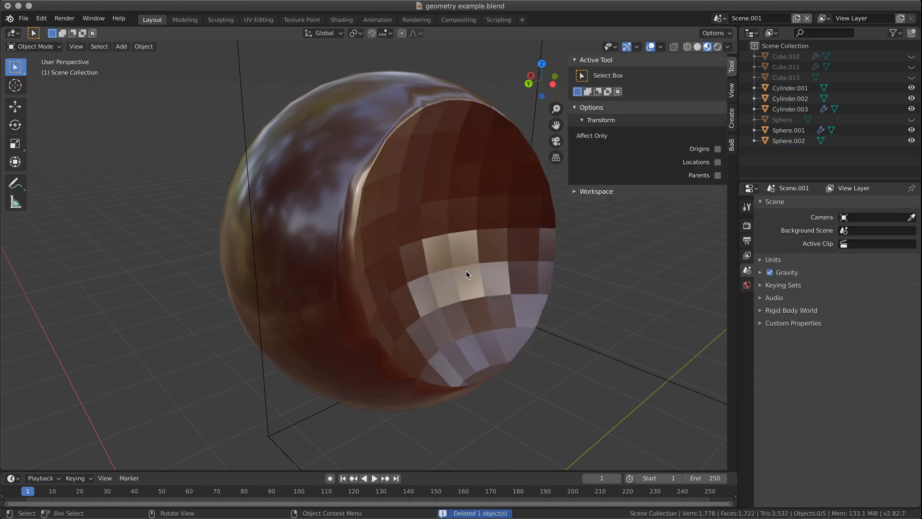
pyautogui.moveTo(456, 100)
pyautogui.mouseDown(button='middle')
pyautogui.moveTo(391, 115)
pyautogui.moveTo(459, 102)
pyautogui.mouseUp(button='middle')
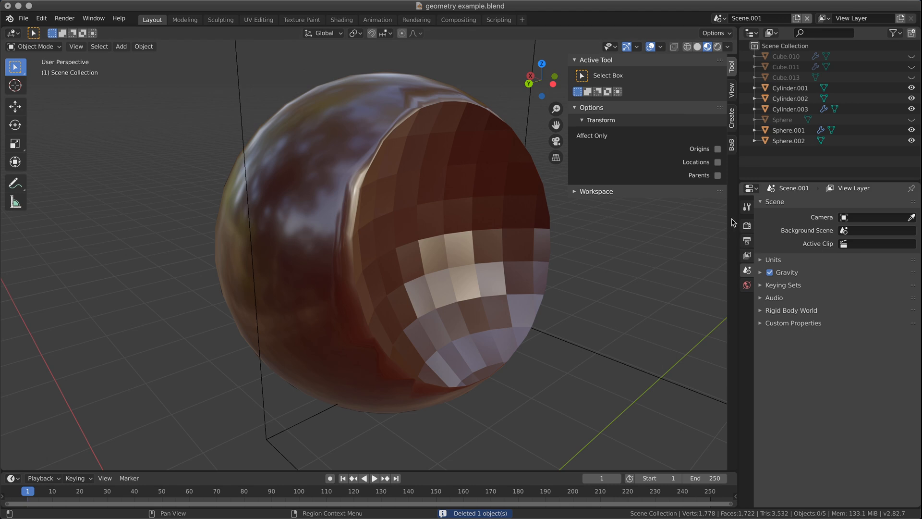
# - Add a Weld modifier after the boolean on Sphere.001 and set its distance to 0.071 m
pyautogui.click(407, 256)
pyautogui.click(807, 204)
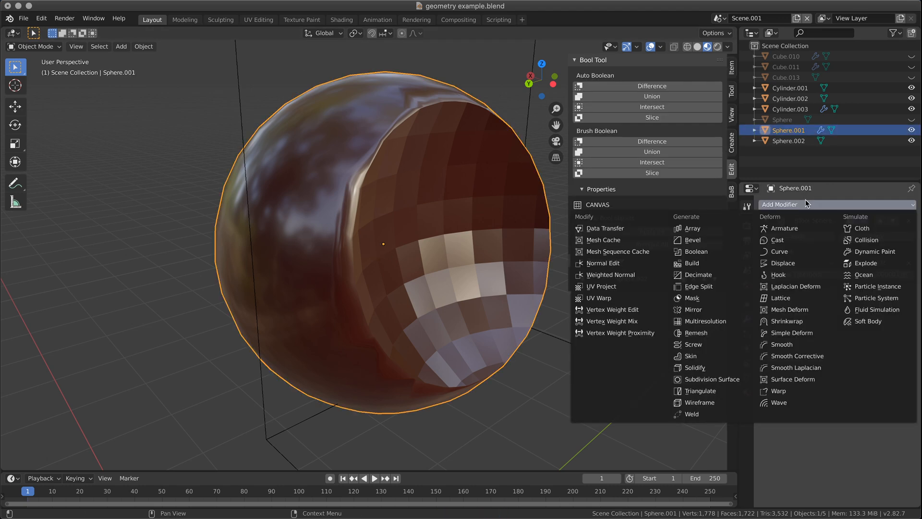
pyautogui.click(711, 414)
pyautogui.moveTo(565, 352); pyautogui.dragTo(474, 273, button='middle')
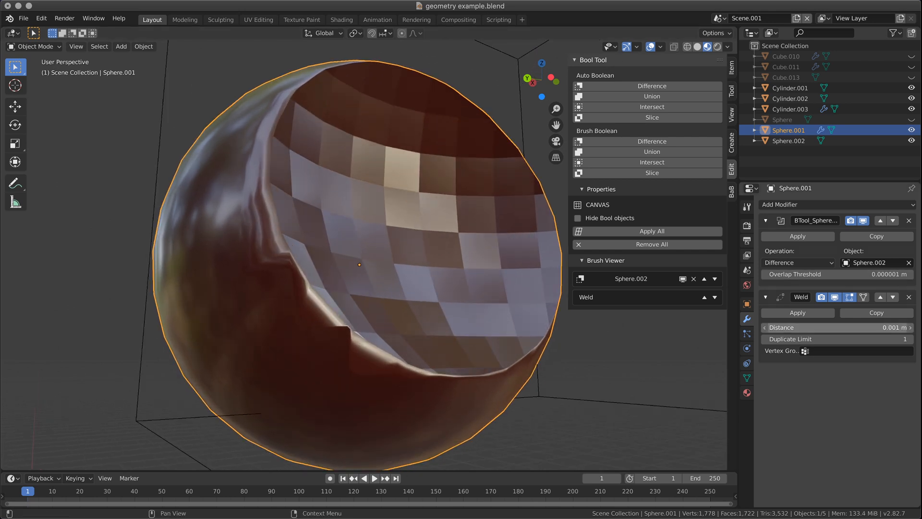
pyautogui.moveTo(837, 327); pyautogui.dragTo(865, 327)
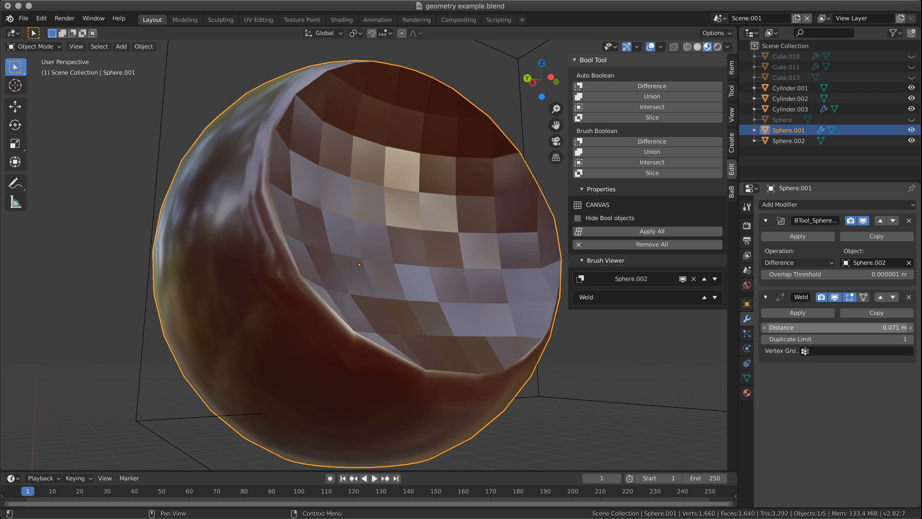
pyautogui.moveTo(478, 280); pyautogui.dragTo(323, 200, button='middle')
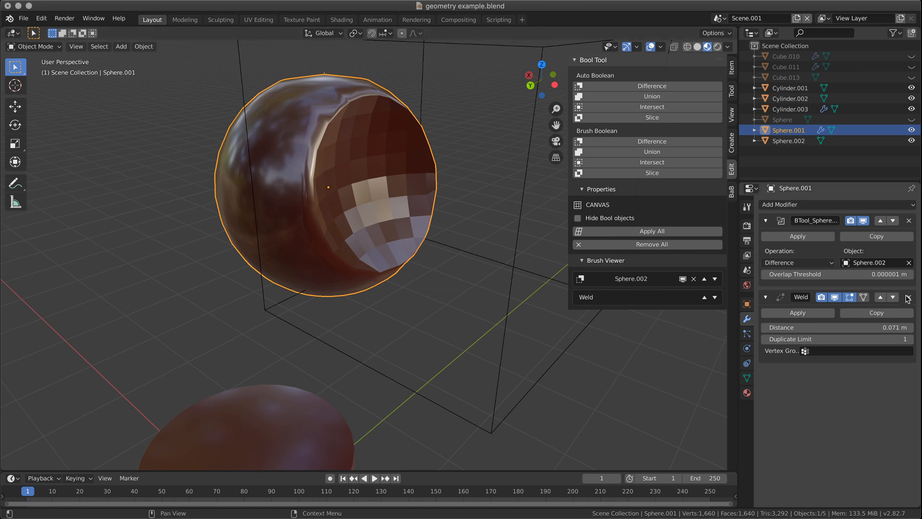
# - Try a Subdivision Surface modifier after the Weld on Sphere.001 and undo it
pyautogui.click(857, 205)
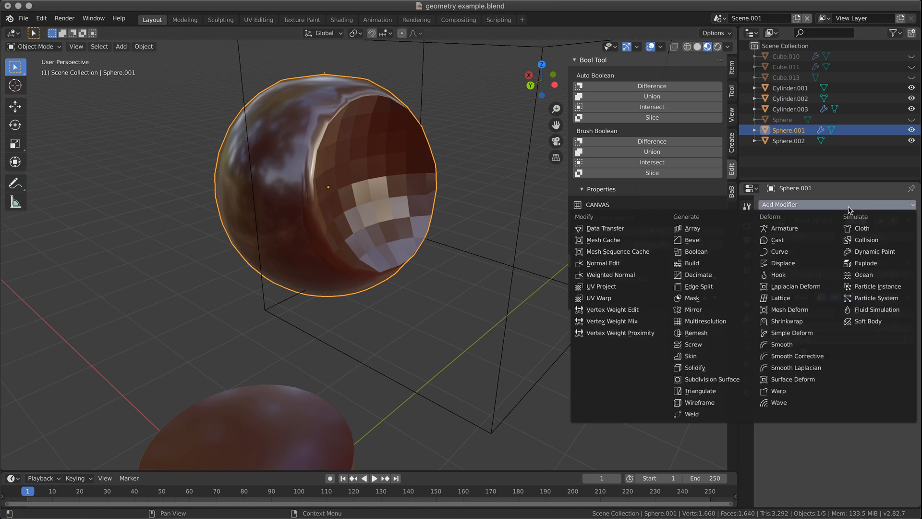
pyautogui.click(743, 381)
pyautogui.moveTo(439, 249)
pyautogui.mouseDown(button='middle')
pyautogui.moveTo(437, 319)
pyautogui.moveTo(436, 237)
pyautogui.mouseUp(button='middle')
pyautogui.hotkey('ctrl', 'z')
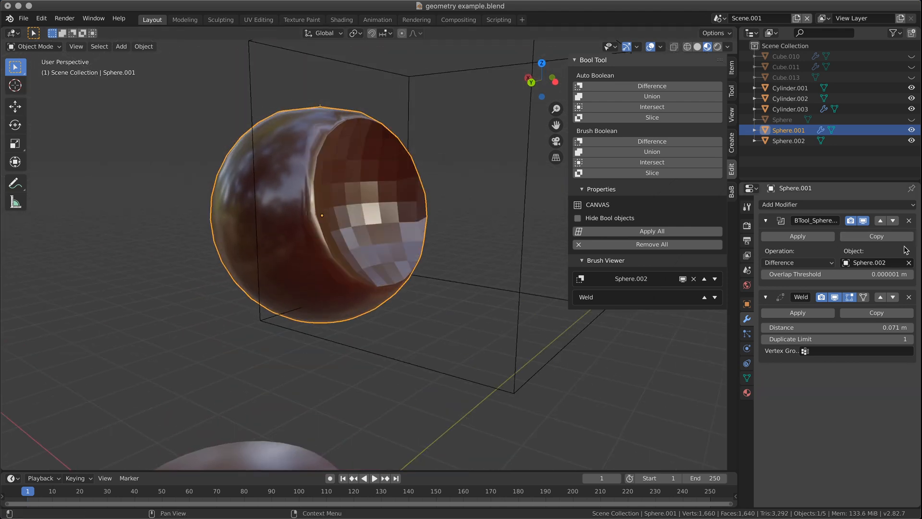
# - Apply the boolean difference modifier on Sphere.001 and switch the sphere to Edit Mode
pyautogui.click(814, 239)
pyautogui.moveTo(308, 236); pyautogui.dragTo(276, 244, button='middle')
pyautogui.press('Tab')
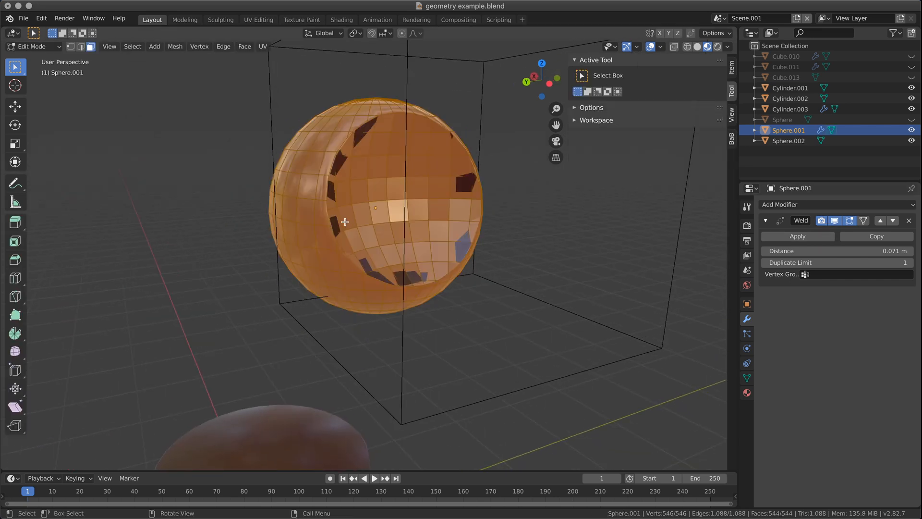
pyautogui.moveTo(433, 225)
pyautogui.mouseDown(button='middle')
pyautogui.moveTo(364, 224)
pyautogui.moveTo(451, 239)
pyautogui.moveTo(448, 228)
pyautogui.mouseUp(button='middle')
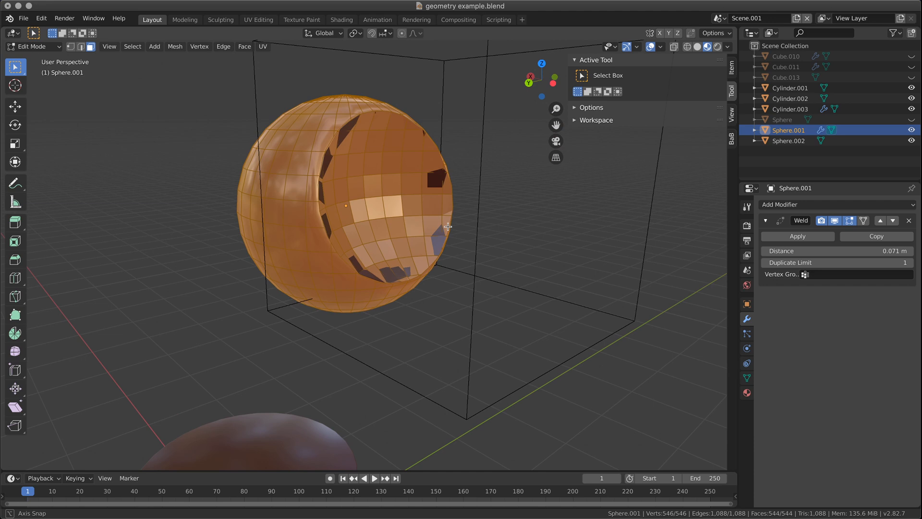
# - Set the normals of Sphere.001's mesh from its faces and return to Object Mode
pyautogui.click(175, 47)
pyautogui.moveTo(218, 193)
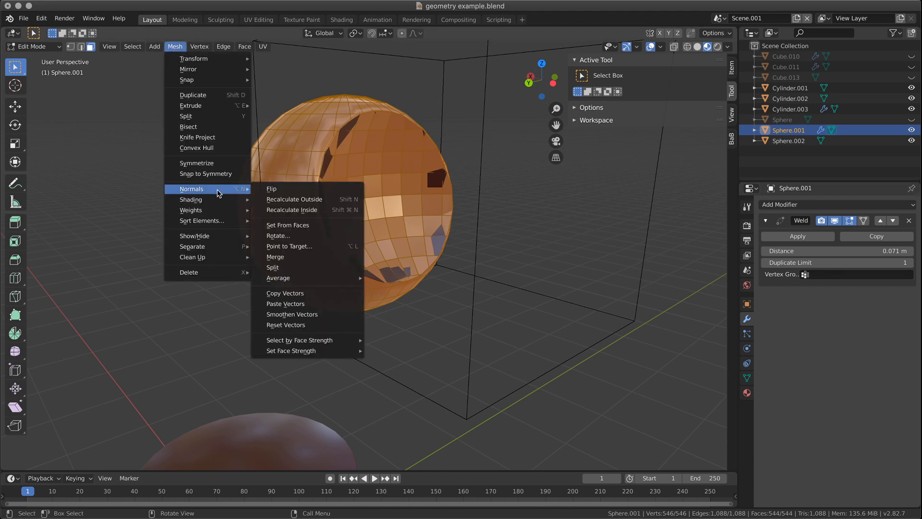
pyautogui.click(304, 225)
pyautogui.press('Tab')
pyautogui.moveTo(480, 242); pyautogui.dragTo(452, 247, button='middle')
# - Toggle the Weld modifier's viewport display off and on, and examine the rim of the cut up close
pyautogui.click(836, 221)
pyautogui.click(836, 221)
pyautogui.moveTo(354, 220); pyautogui.dragTo(237, 108, button='middle')
pyautogui.scroll(4, 378, 212)
pyautogui.scroll(-4, 378, 212)
# - Recalculate the normals of Sphere.001's mesh to the outside and inspect the cut's shading in Object Mode
pyautogui.press('Tab')
pyautogui.click(175, 46)
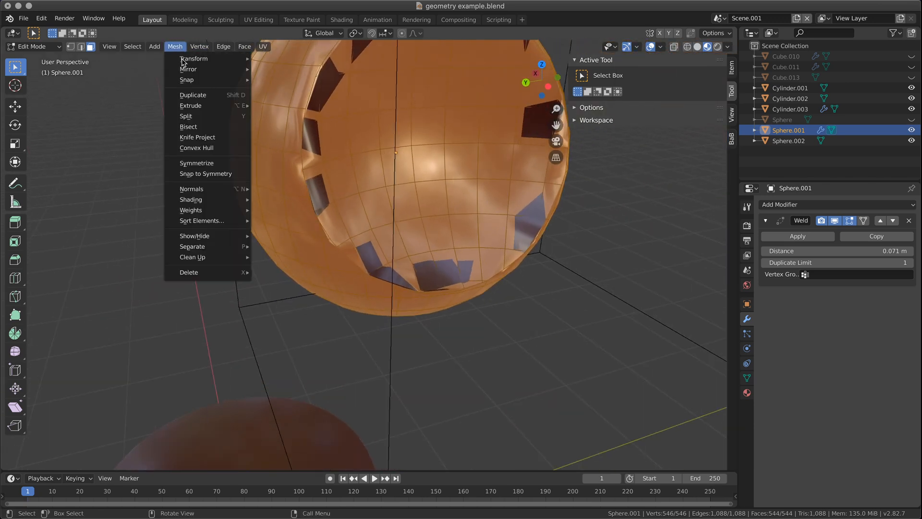
pyautogui.moveTo(218, 188)
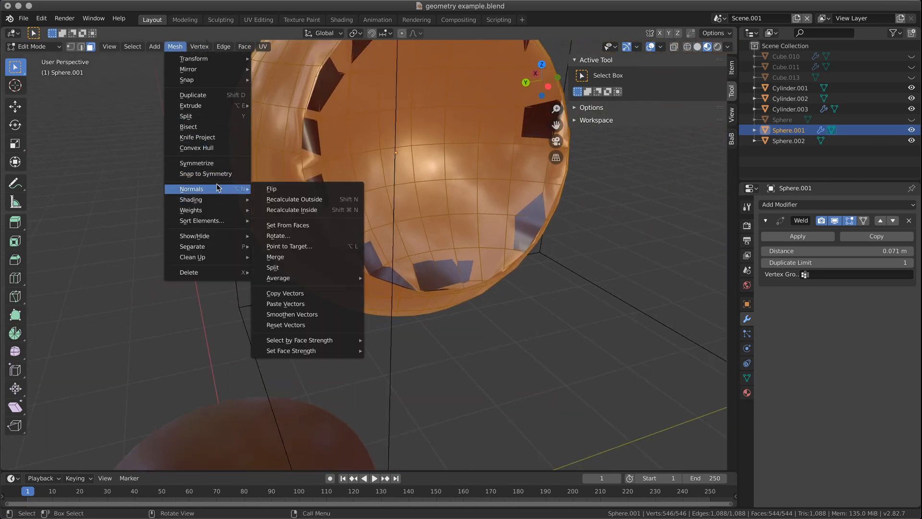
pyautogui.click(308, 199)
pyautogui.press('Tab')
pyautogui.moveTo(336, 192); pyautogui.dragTo(397, 170, button='middle')
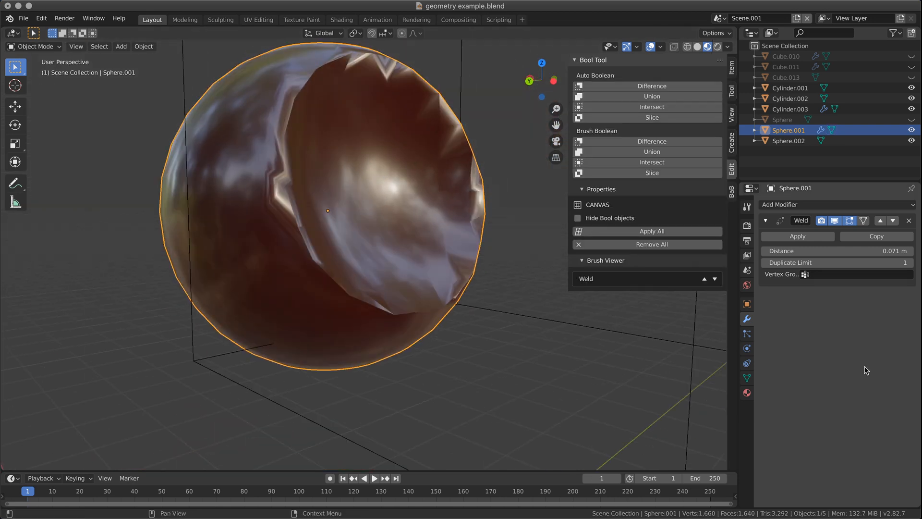
pyautogui.moveTo(379, 304); pyautogui.dragTo(406, 313, button='middle')
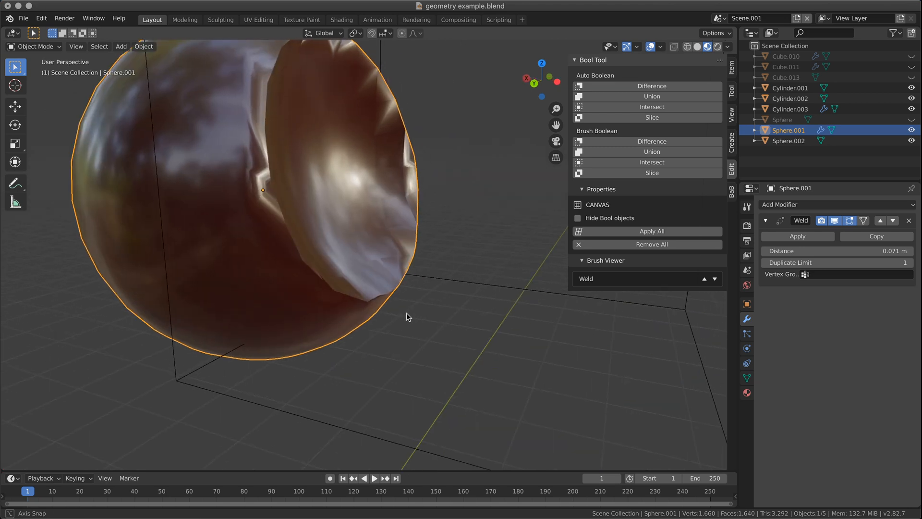
pyautogui.scroll(-3, 391, 307)
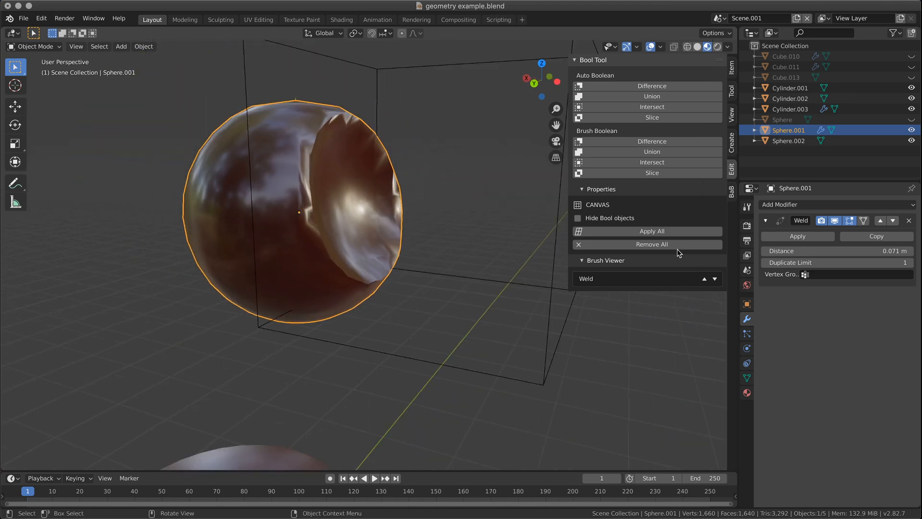
# - Compare the cut's shading with the Weld modifier toggled off and on, then try removing the modifier and undo the removal
pyautogui.click(747, 334)
pyautogui.click(747, 319)
pyautogui.click(835, 221)
pyautogui.click(834, 221)
pyautogui.moveTo(281, 229); pyautogui.dragTo(339, 234, button='middle')
pyautogui.click(892, 210)
pyautogui.press('Escape')
pyautogui.click(909, 221)
pyautogui.moveTo(382, 275); pyautogui.dragTo(397, 256, button='middle')
pyautogui.hotkey('ctrl', 'z')
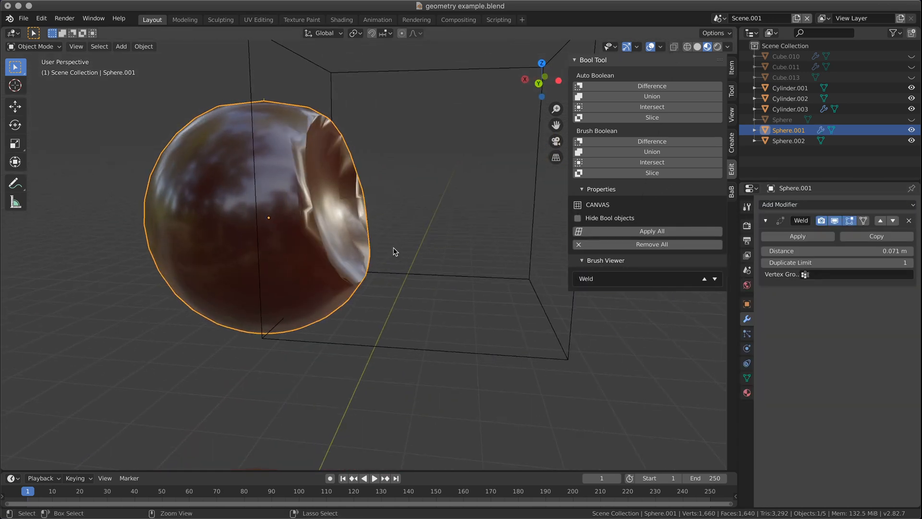
# - Undo the recent edits back to Sphere.001 with only its unapplied Boolean difference modifier
pyautogui.press('Tab')
pyautogui.press('Tab')
pyautogui.press('Tab')
pyautogui.hotkey('ctrl', 'z')
pyautogui.hotkey('ctrl', 'z')
pyautogui.hotkey('ctrl', 'z')
pyautogui.hotkey('ctrl', 'z')
pyautogui.hotkey('ctrl', 'z')
pyautogui.hotkey('ctrl', 'z')
pyautogui.hotkey('ctrl', 'z')
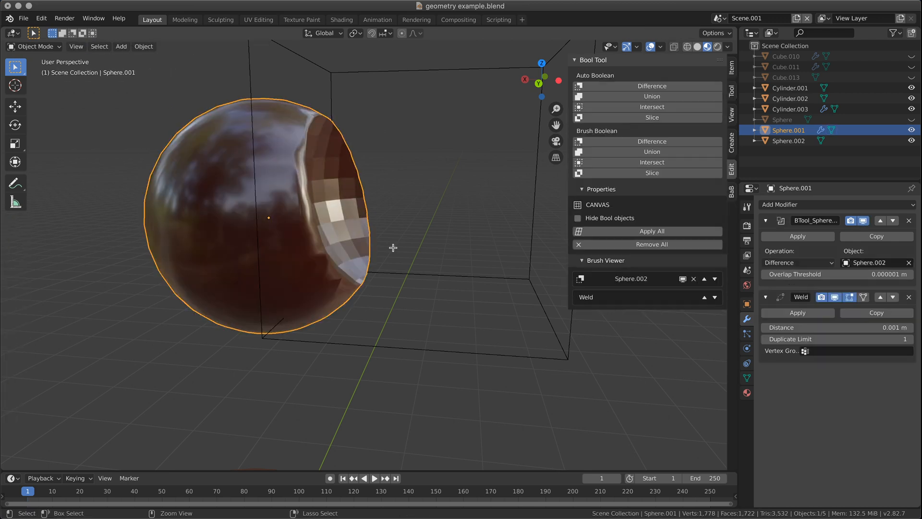
pyautogui.hotkey('ctrl', 'z')
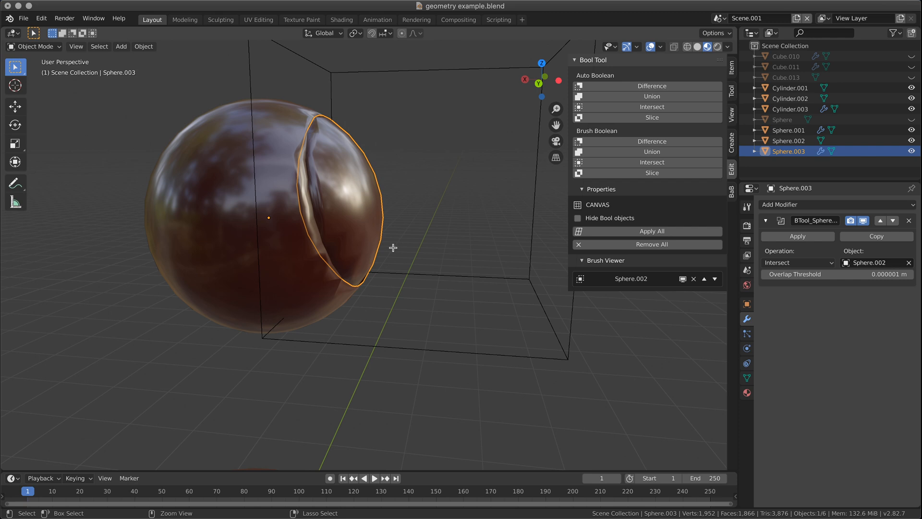
pyautogui.hotkey('ctrl', 'z')
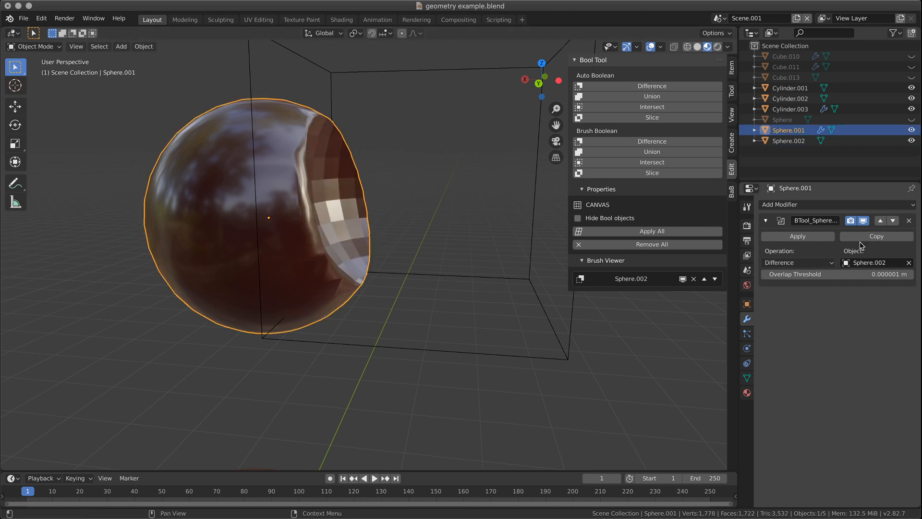
# - Remove the Boolean modifier from Sphere.001 and delete the cutter object Sphere.002
pyautogui.click(909, 221)
pyautogui.scroll(-5, 476, 253)
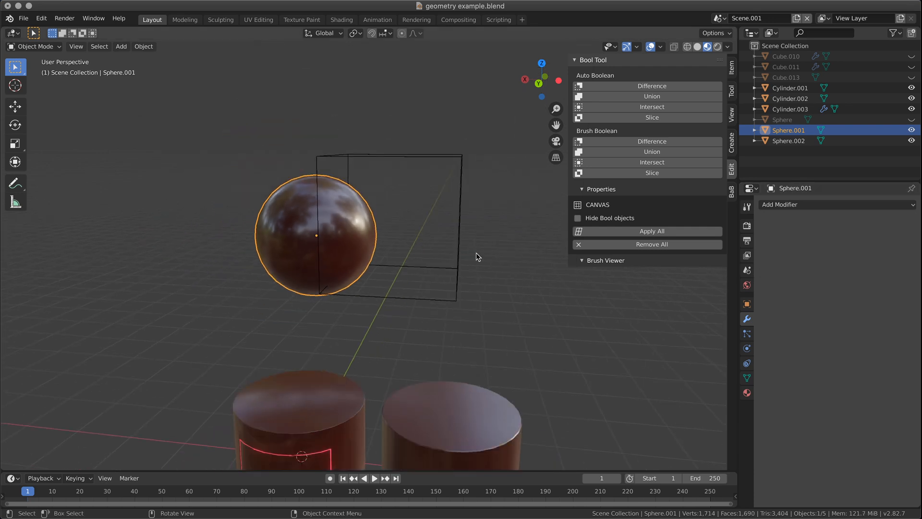
pyautogui.click(460, 265)
pyautogui.press('x')
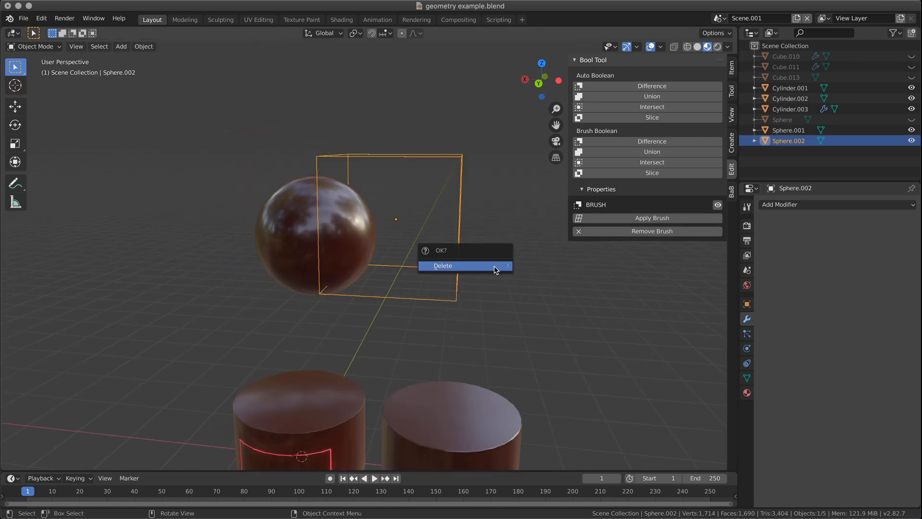
pyautogui.click(496, 268)
pyautogui.scroll(3, 383, 267)
pyautogui.click(350, 248)
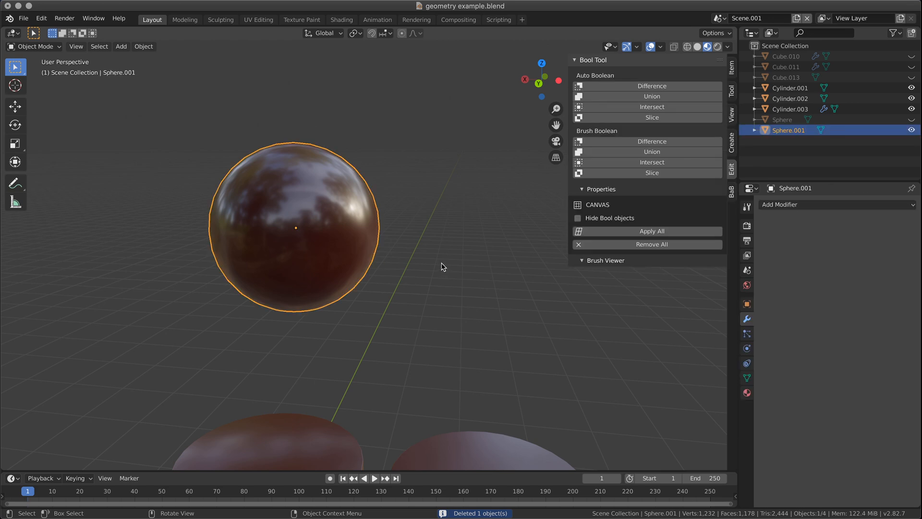
# - Duplicate Sphere.001 and place the copy about 1.39 m away so that it overlaps the original
pyautogui.scroll(2, 441, 269)
pyautogui.hotkey('shift', 'd')
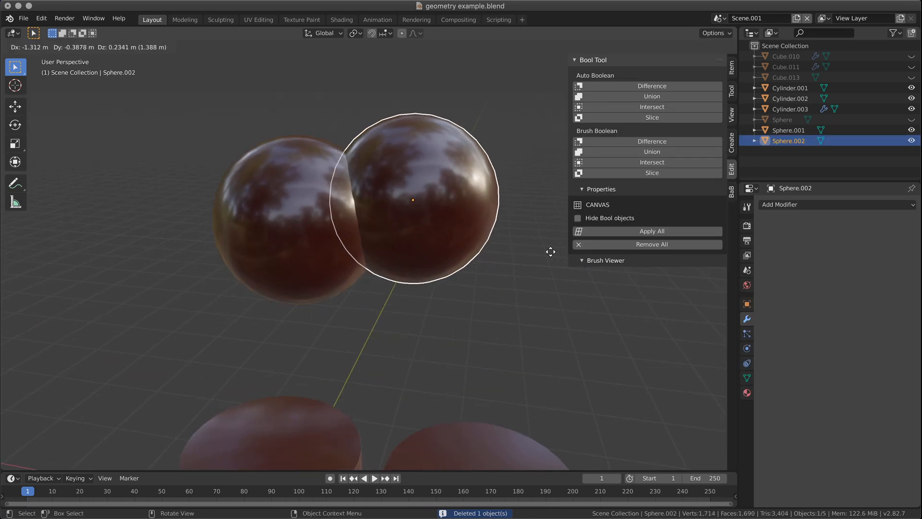
pyautogui.click(550, 257)
pyautogui.click(506, 316)
pyautogui.moveTo(474, 328)
pyautogui.mouseDown(button='middle')
pyautogui.moveTo(509, 325)
pyautogui.moveTo(483, 321)
pyautogui.mouseUp(button='middle')
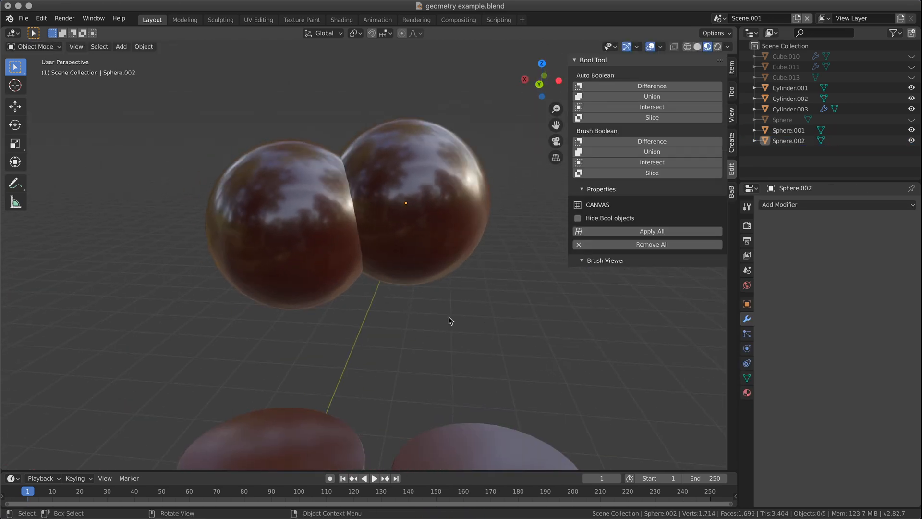
# - Add a Boolean modifier with the Difference operation to Sphere.001, using Sphere.002 as the cutting object
pyautogui.click(314, 268)
pyautogui.click(879, 204)
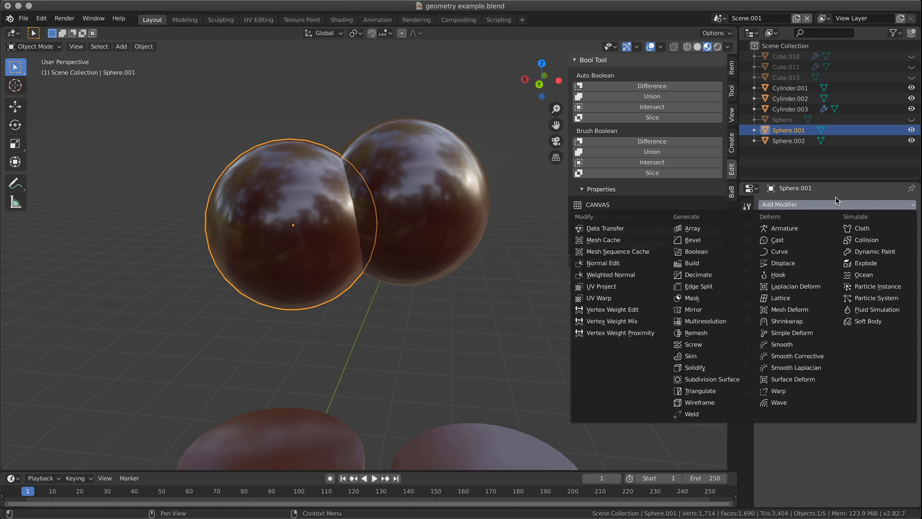
pyautogui.click(696, 251)
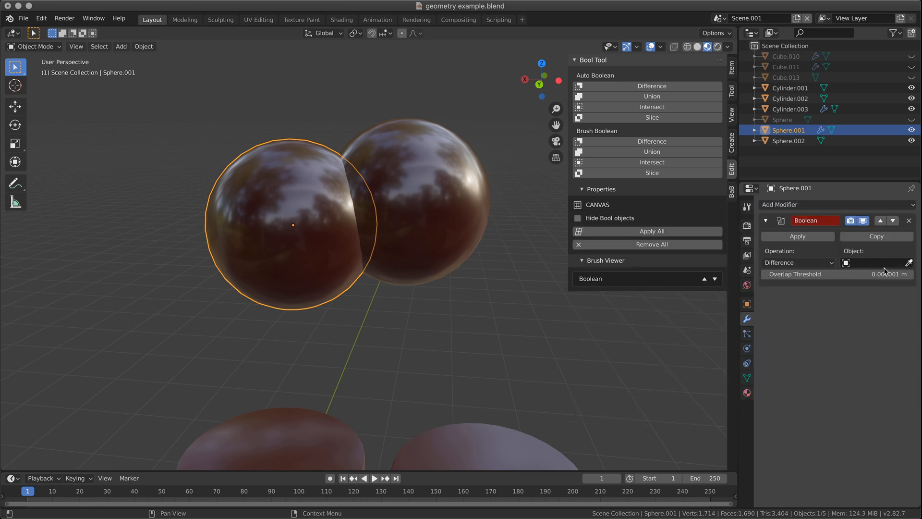
pyautogui.click(901, 265)
pyautogui.click(843, 254)
pyautogui.click(909, 262)
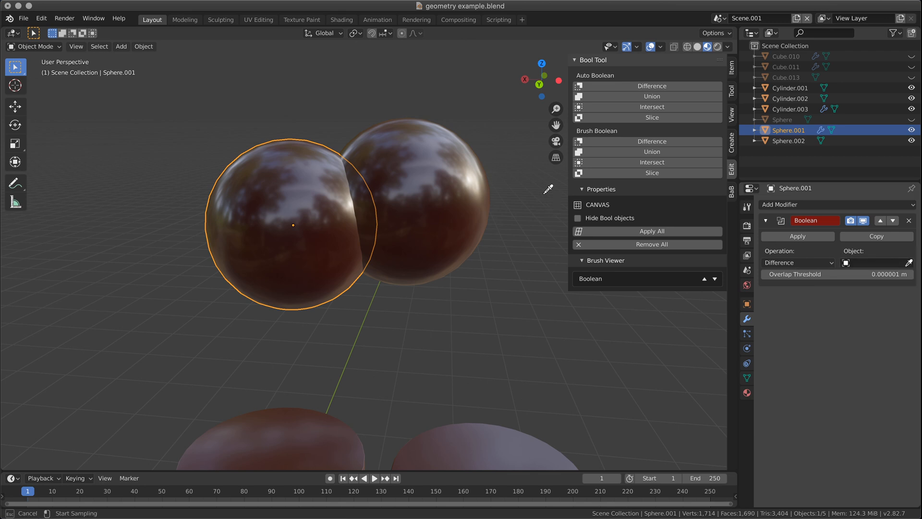
pyautogui.click(469, 181)
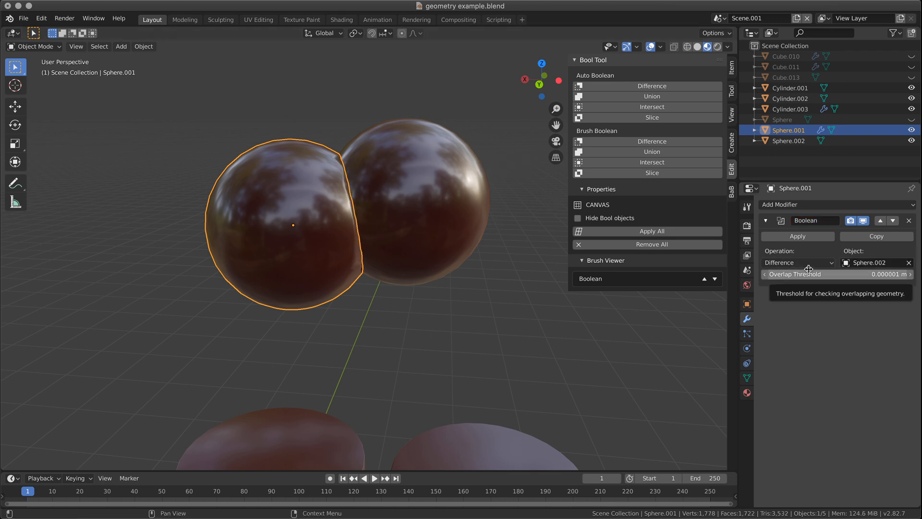
# - Add a Solidify modifier to Sphere.002 and hide that sphere to expose the cut in Sphere.001
pyautogui.click(847, 204)
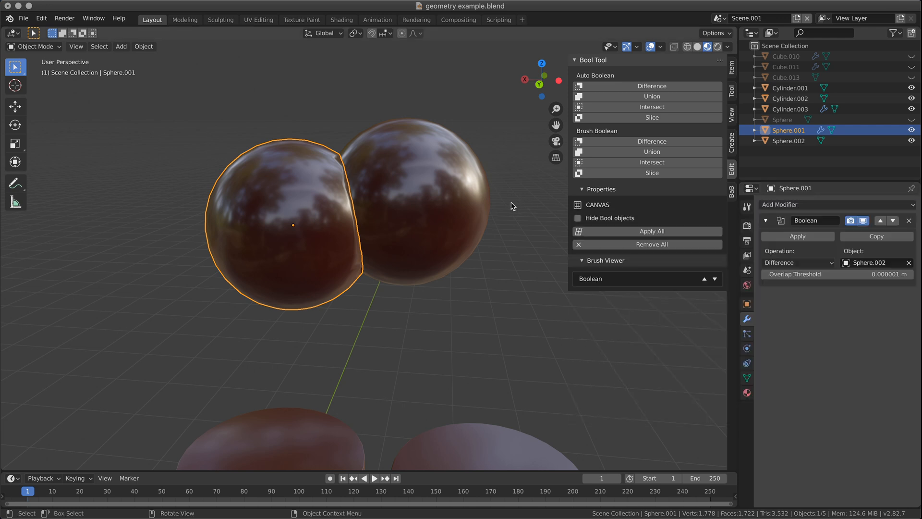
pyautogui.click(424, 216)
pyautogui.click(833, 205)
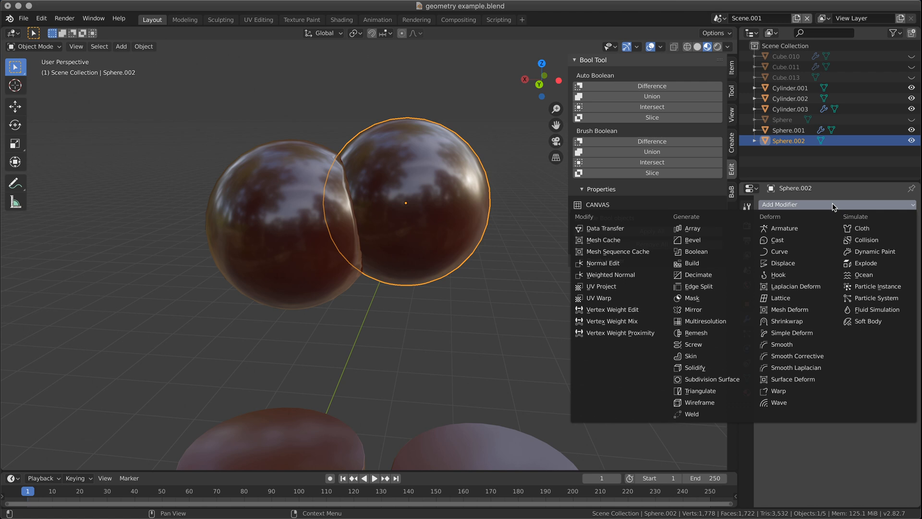
pyautogui.click(705, 368)
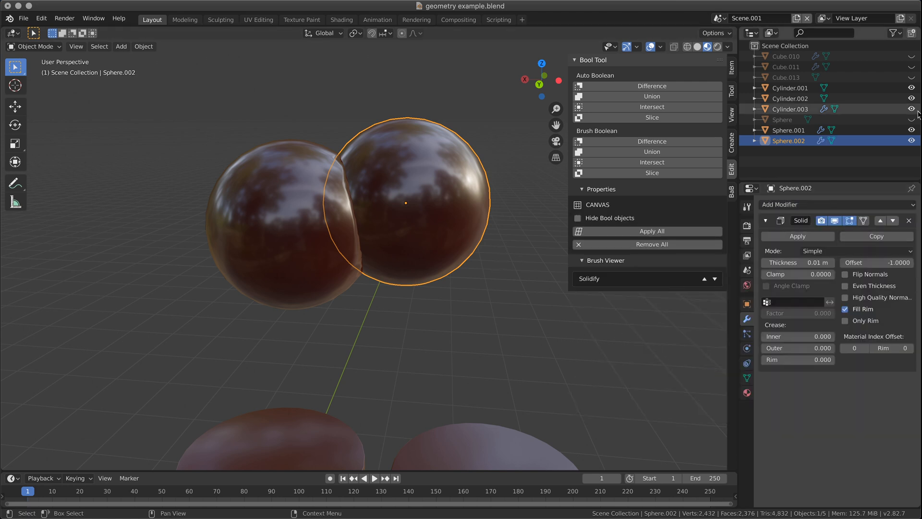
pyautogui.click(911, 141)
pyautogui.moveTo(528, 288); pyautogui.dragTo(472, 330, button='middle')
pyautogui.scroll(3, 442, 255)
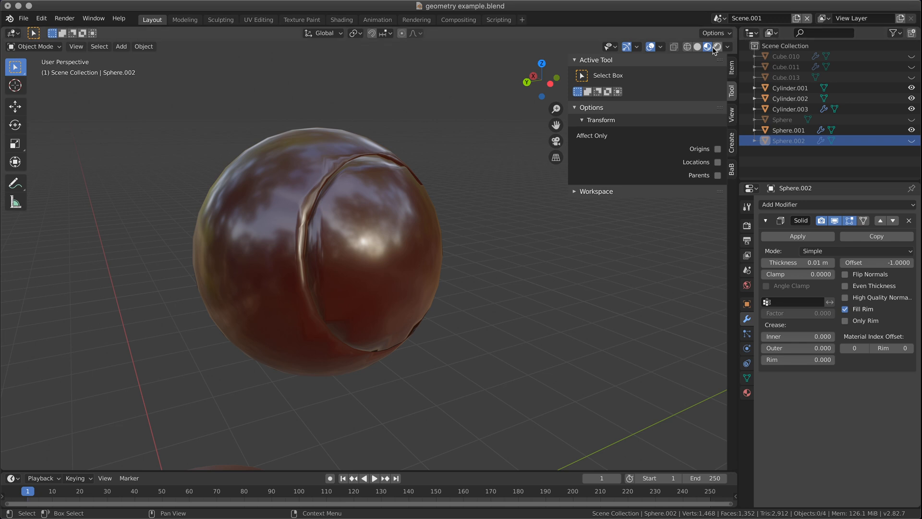
# - Switch the viewport to solid shading and add a Subdivision Surface modifier with viewport level 2 to Sphere.001
pyautogui.click(697, 46)
pyautogui.moveTo(419, 300)
pyautogui.mouseDown(button='middle')
pyautogui.moveTo(393, 249)
pyautogui.moveTo(401, 288)
pyautogui.mouseUp(button='middle')
pyautogui.click(400, 288)
pyautogui.click(826, 205)
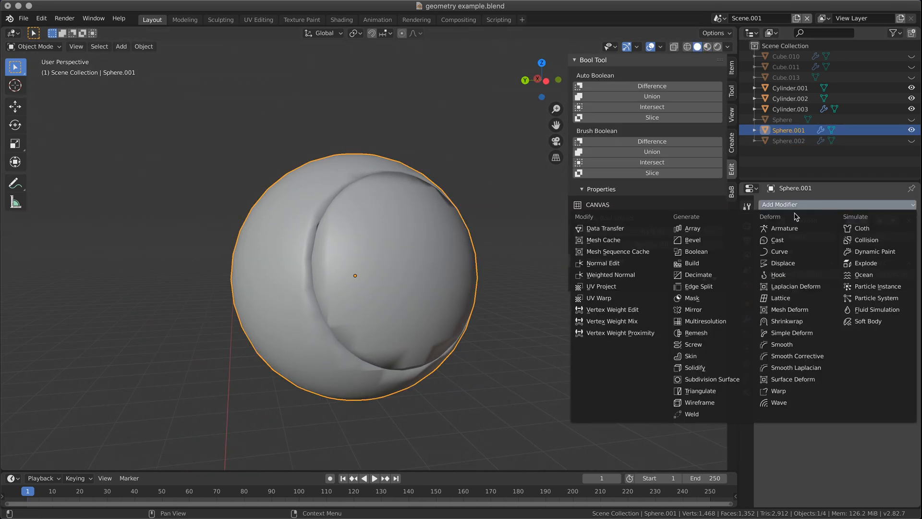
pyautogui.click(719, 379)
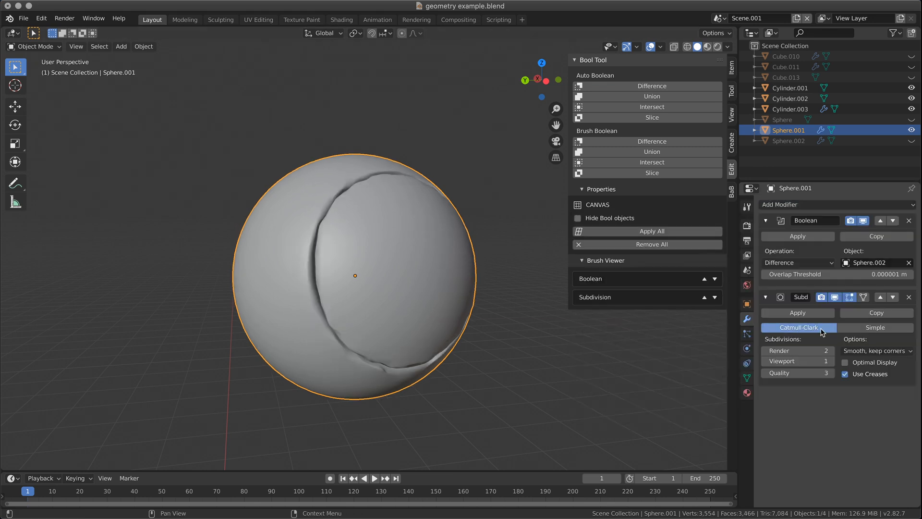
pyautogui.click(832, 360)
pyautogui.moveTo(624, 355); pyautogui.dragTo(537, 366, button='middle')
pyautogui.moveTo(525, 373); pyautogui.dragTo(510, 370, button='middle')
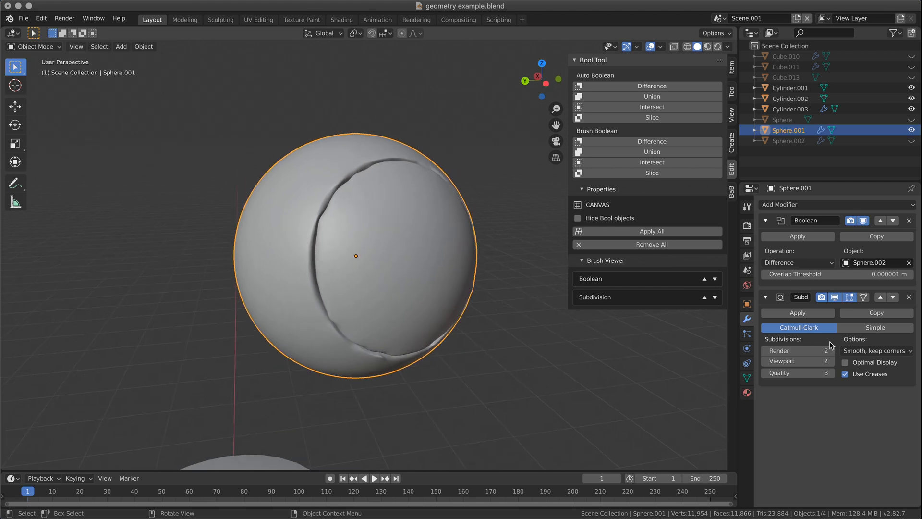
pyautogui.click(909, 297)
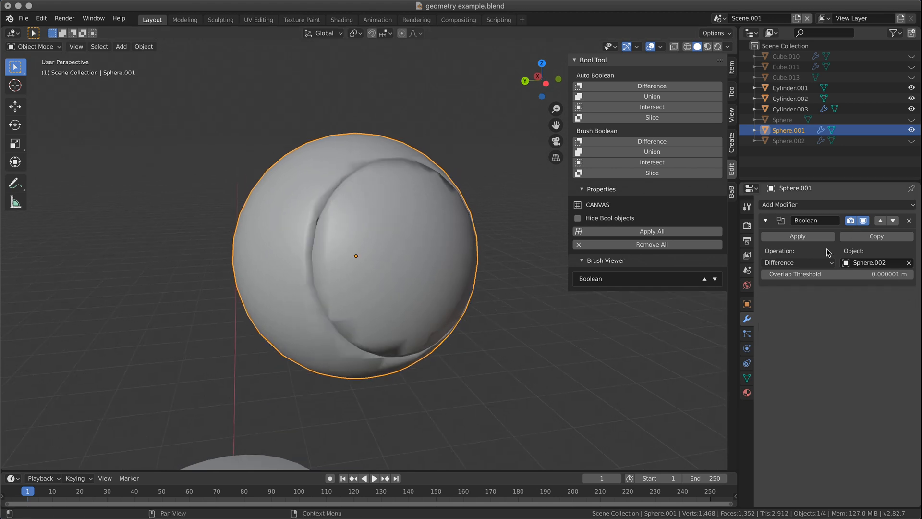
pyautogui.hotkey('ctrl', 'z')
# - Try a Weld modifier with a 0.009 m distance above the Subdivision modifier on Sphere.001, then remove it
pyautogui.click(826, 205)
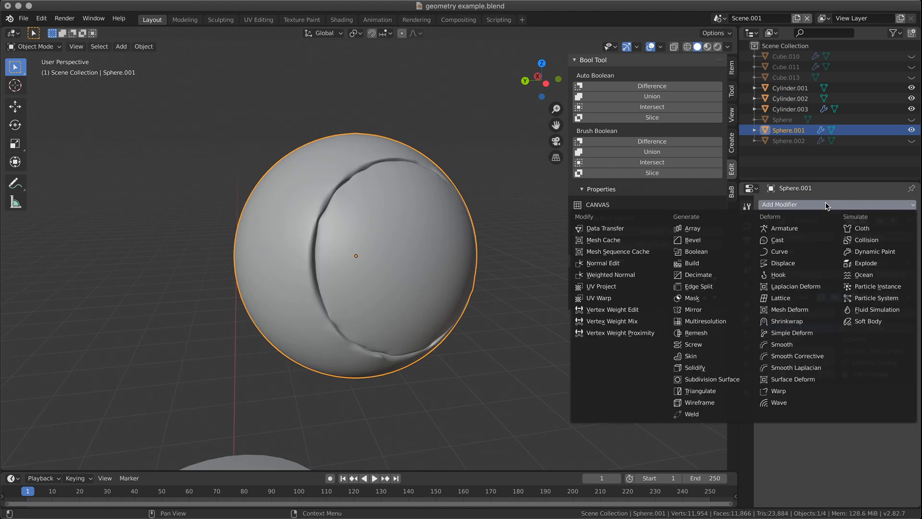
pyautogui.click(710, 413)
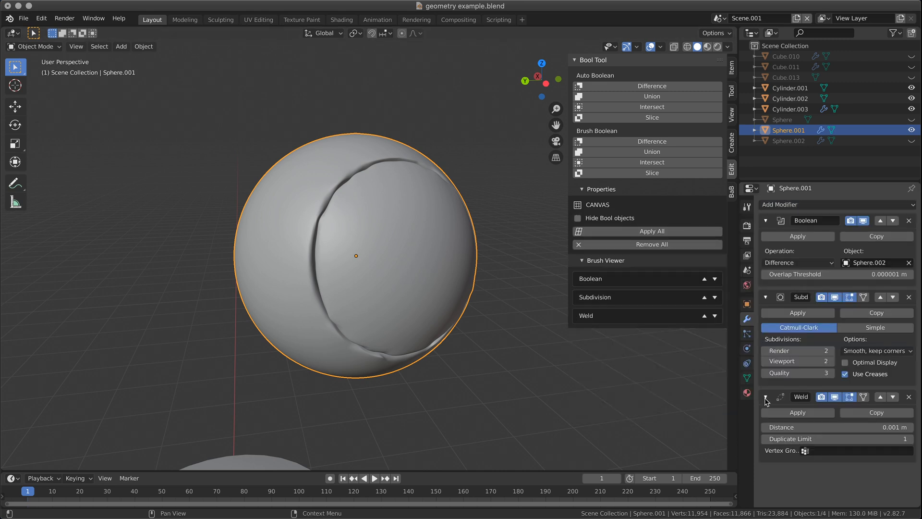
pyautogui.click(880, 398)
pyautogui.moveTo(893, 327)
pyautogui.mouseDown()
pyautogui.moveTo(907, 328)
pyautogui.moveTo(894, 327)
pyautogui.mouseUp()
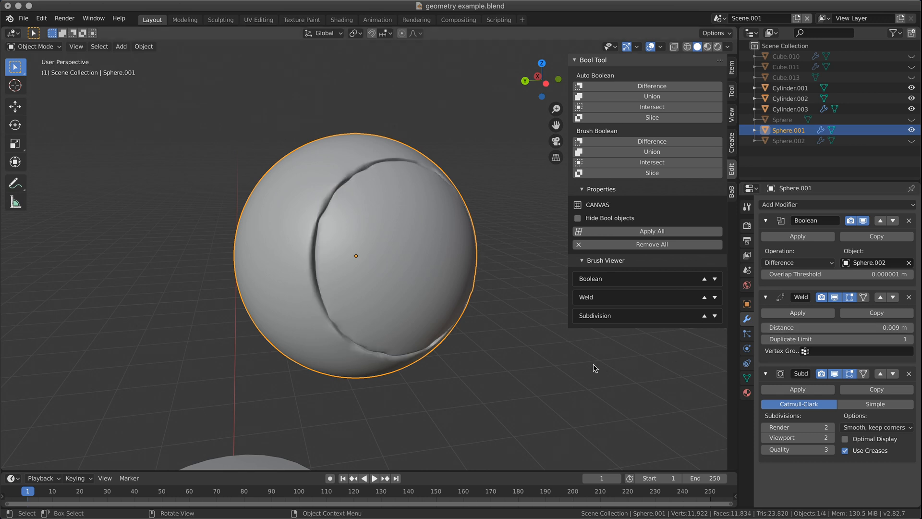
pyautogui.click(909, 297)
pyautogui.moveTo(427, 381); pyautogui.dragTo(400, 350, button='middle')
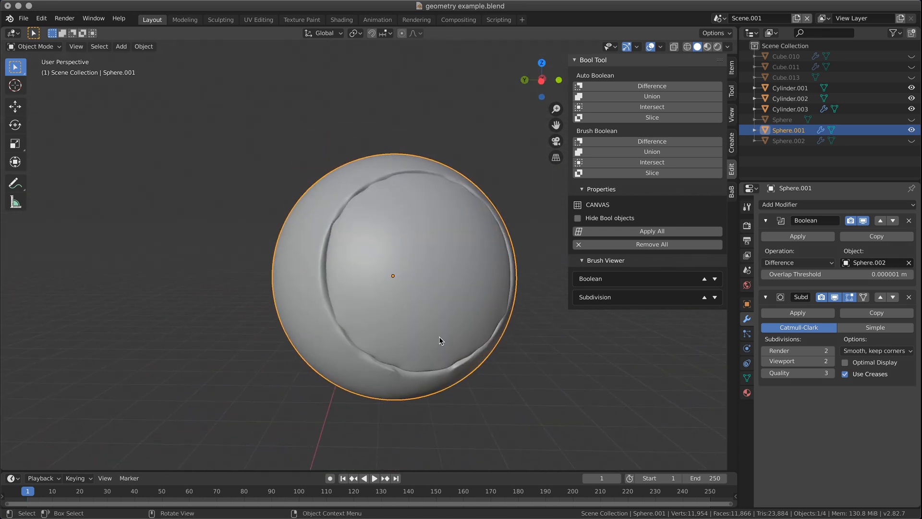
# - Apply the Boolean and Subdivision modifiers on Sphere.001 and examine the mesh along the cut in Edit Mode
pyautogui.press('Tab')
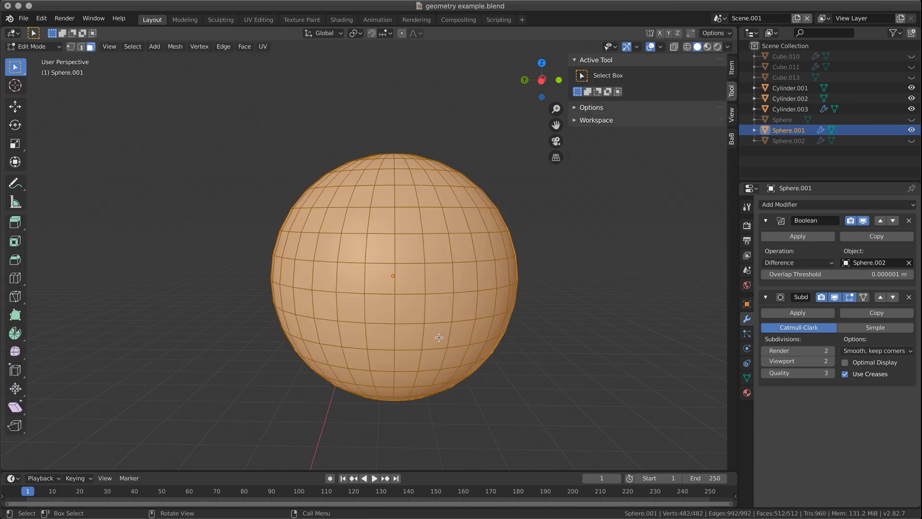
pyautogui.press('Tab')
pyautogui.click(798, 236)
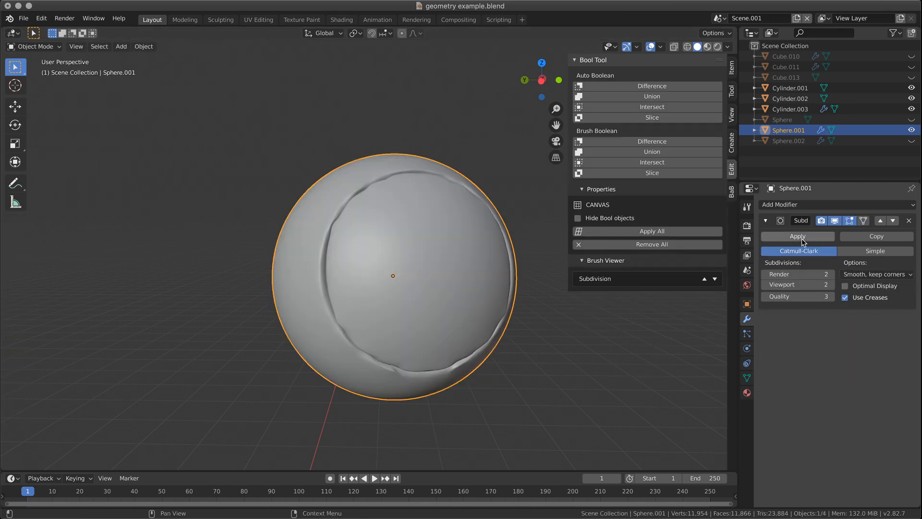
pyautogui.click(797, 236)
pyautogui.press('Tab')
pyautogui.moveTo(358, 281); pyautogui.dragTo(391, 276, button='middle')
pyautogui.scroll(5, 202, 241)
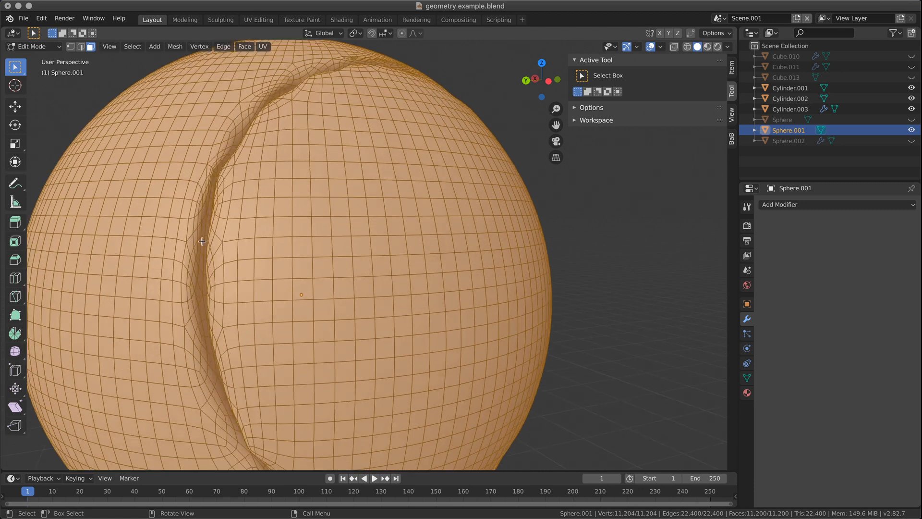
pyautogui.moveTo(196, 300)
pyautogui.mouseDown(button='middle')
pyautogui.moveTo(313, 226)
pyautogui.moveTo(337, 164)
pyautogui.mouseUp(button='middle')
pyautogui.scroll(3, 361, 98)
# - Undo applying both modifiers on Sphere.001 and remove its Subdivision modifier
pyautogui.press('Tab')
pyautogui.hotkey('ctrl', 'z')
pyautogui.hotkey('ctrl', 'z')
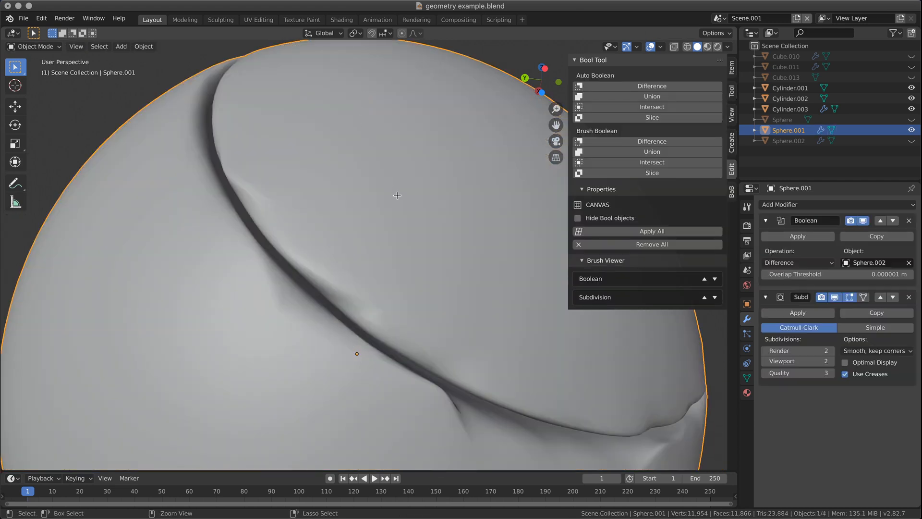
pyautogui.click(909, 301)
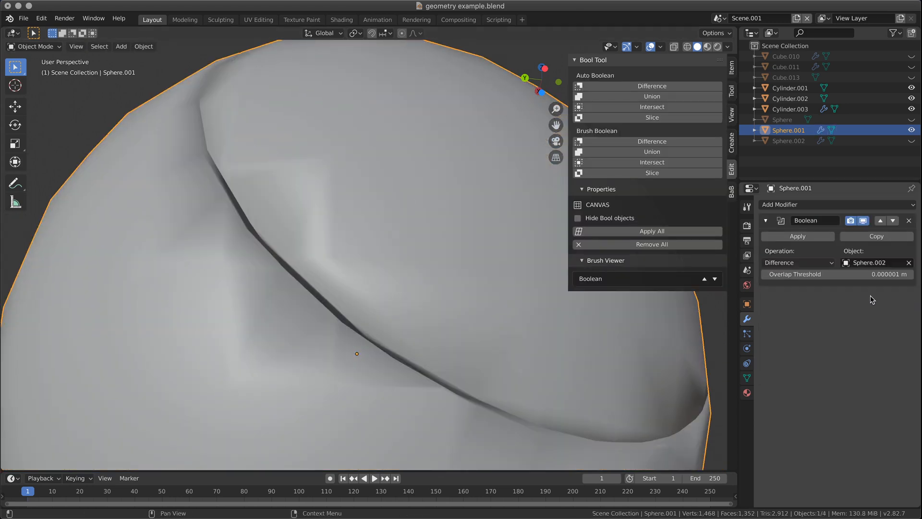
# - Apply the Boolean modifier on Sphere.001 and examine the topology around the cut's rim in Edit Mode
pyautogui.press('Tab')
pyautogui.click(797, 236)
pyautogui.press('Tab')
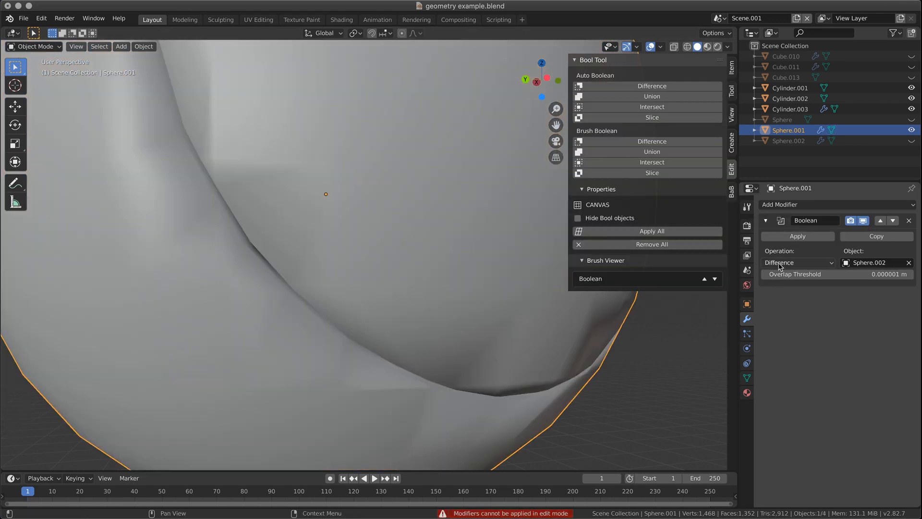
pyautogui.click(797, 236)
pyautogui.press('Tab')
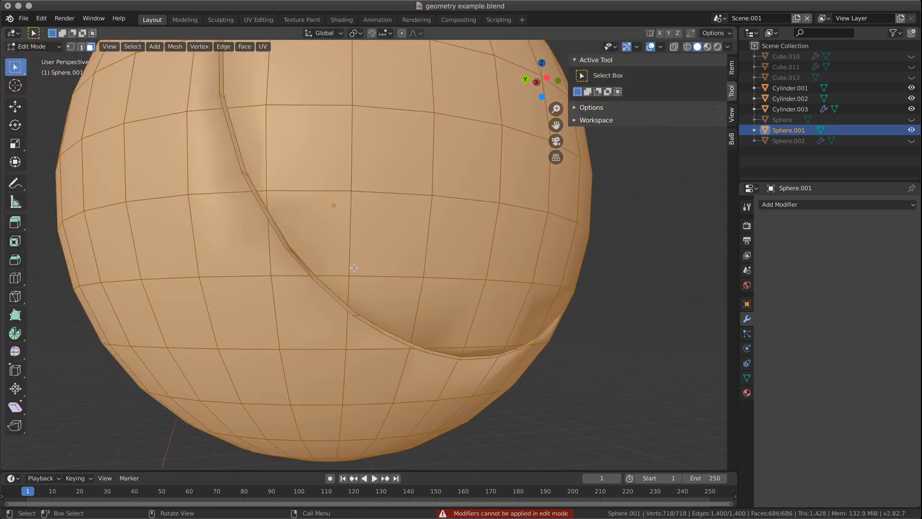
pyautogui.moveTo(354, 268); pyautogui.dragTo(303, 257, button='middle')
pyautogui.moveTo(245, 196); pyautogui.dragTo(254, 216, button='middle')
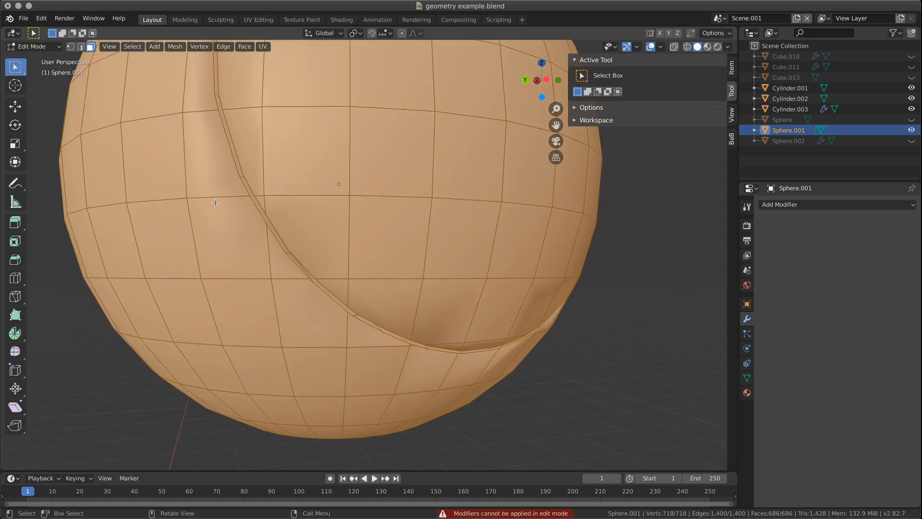
pyautogui.moveTo(344, 244); pyautogui.dragTo(317, 234, button='middle')
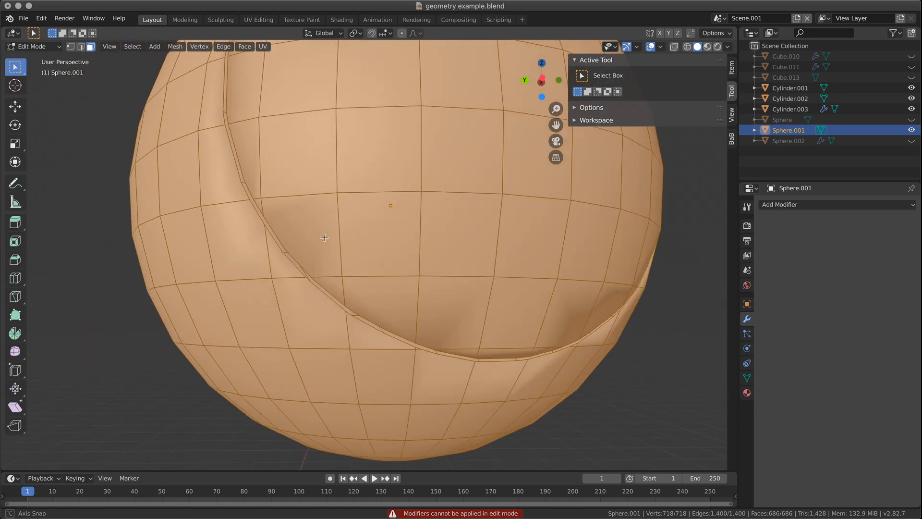
# - Return to Object Mode and undo applying the Boolean modifier on Sphere.001
pyautogui.scroll(-4, 402, 278)
pyautogui.press('Tab')
pyautogui.moveTo(396, 279); pyautogui.dragTo(428, 313, button='middle')
pyautogui.hotkey('ctrl', 'z')
pyautogui.hotkey('ctrl', 'z')
pyautogui.hotkey('ctrl', 'z')
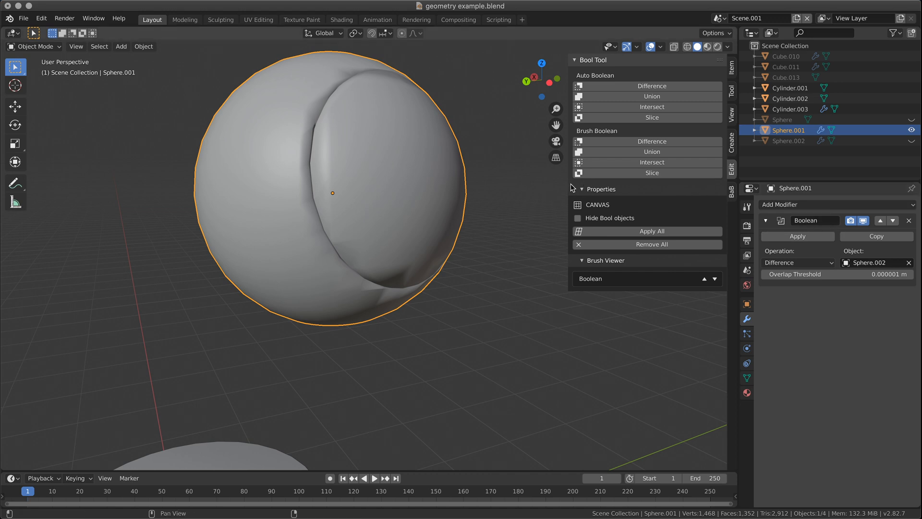
# - Apply the Bevel After Boolean bevel to Sphere.001 at 0.03 m radius with Refine disabled and examine the beveled seam
pyautogui.click(731, 192)
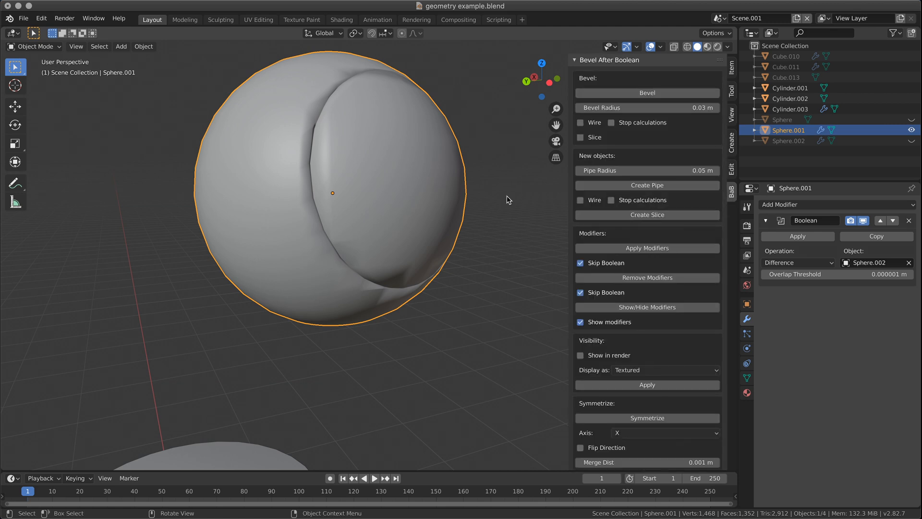
pyautogui.click(667, 90)
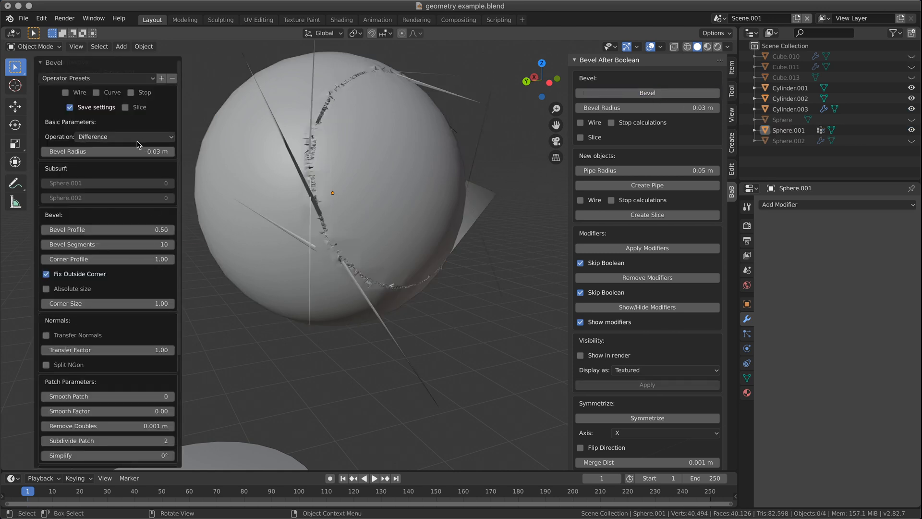
pyautogui.scroll(-6, 120, 294)
pyautogui.click(53, 362)
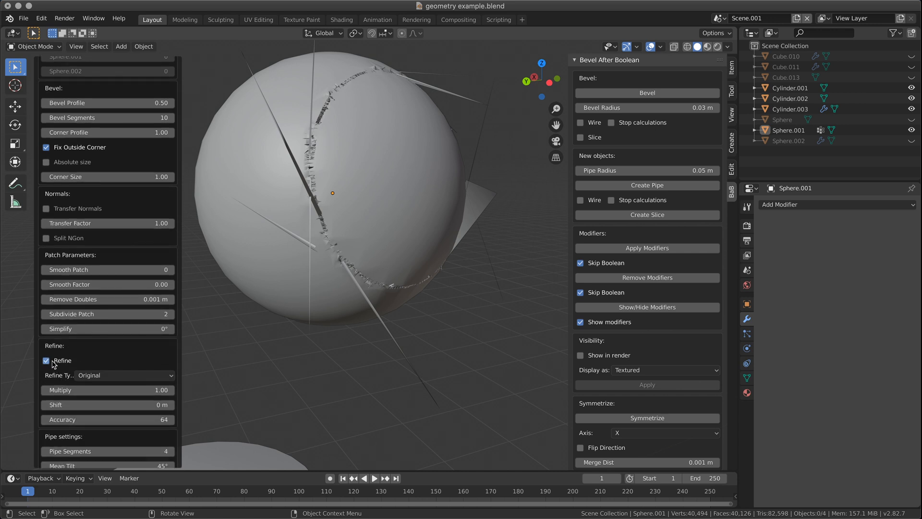
pyautogui.click(47, 360)
pyautogui.moveTo(468, 235); pyautogui.dragTo(394, 216, button='middle')
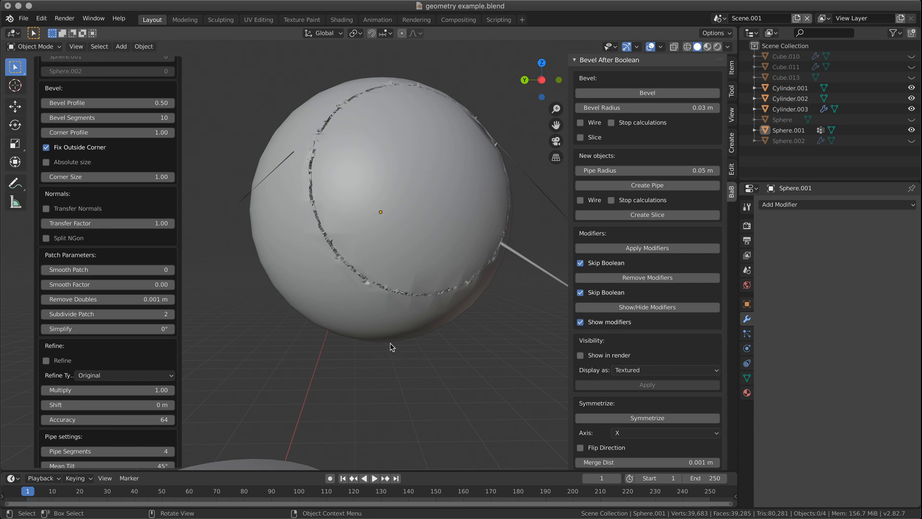
pyautogui.scroll(6, 392, 346)
pyautogui.moveTo(440, 276); pyautogui.dragTo(408, 301, button='middle')
pyautogui.scroll(3, 276, 276)
pyautogui.scroll(-3, 275, 275)
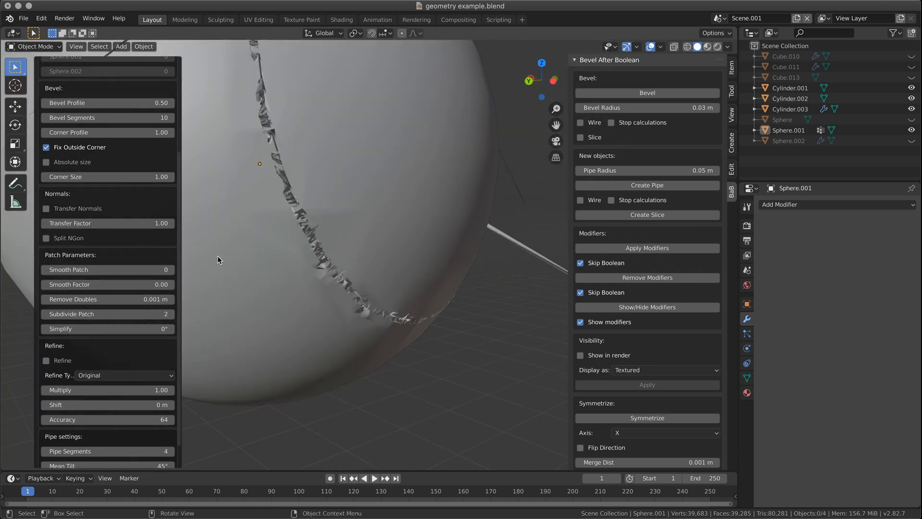
# - Try Transfer Normals and Split NGon on the bevel, turn both back off and look over the seam
pyautogui.click(47, 209)
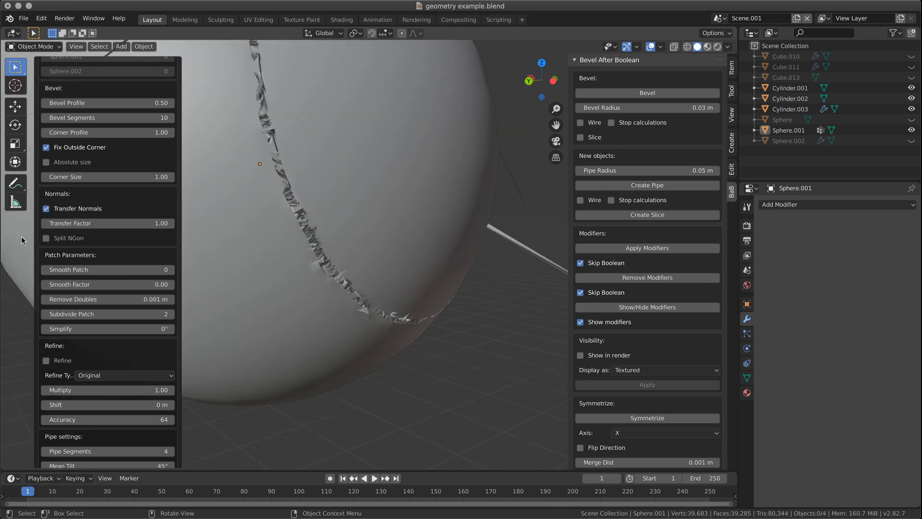
pyautogui.click(46, 239)
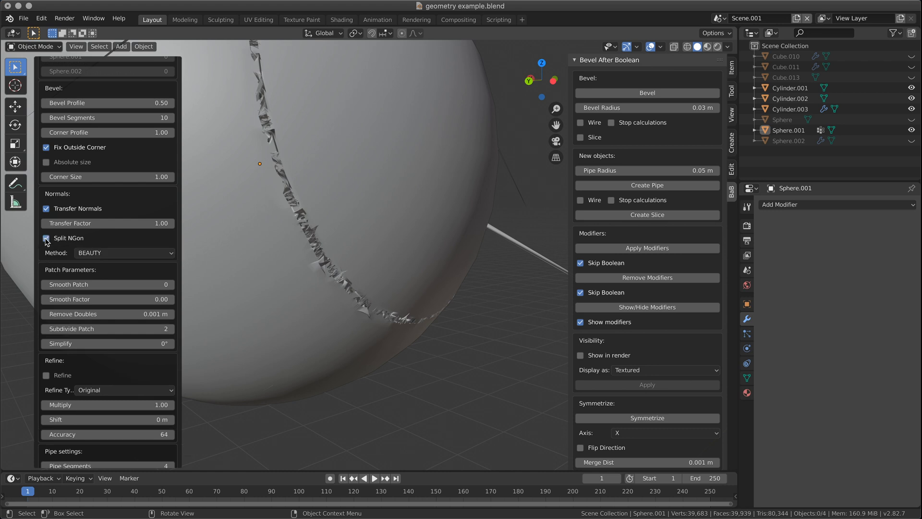
pyautogui.click(47, 210)
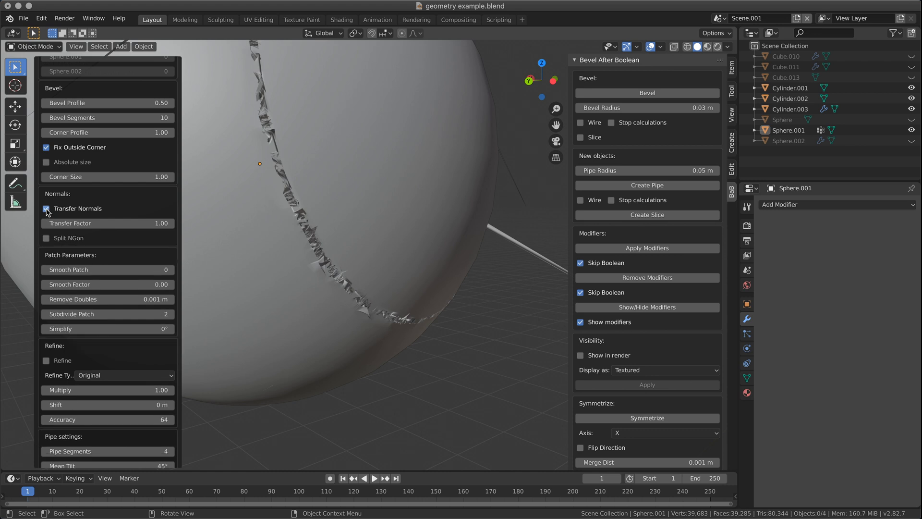
pyautogui.scroll(-5, 421, 220)
pyautogui.moveTo(421, 220); pyautogui.dragTo(390, 212, button='middle')
pyautogui.keyDown('shift'); pyautogui.moveTo(405, 166); pyautogui.dragTo(394, 350, button='middle'); pyautogui.keyUp('shift')
# - Set the Bevel Radius to 0.01 m and inspect the artifacts along the seam from several angles
pyautogui.scroll(6, 158, 161)
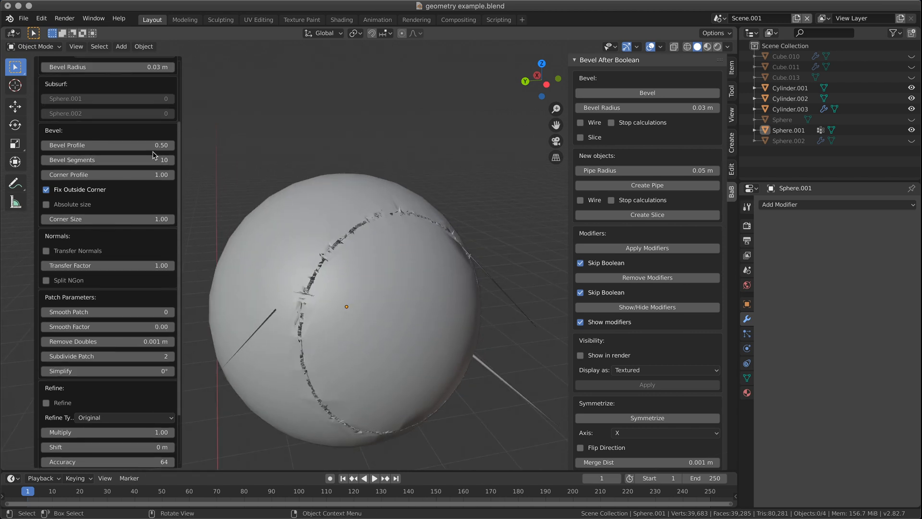
pyautogui.scroll(1, 151, 165)
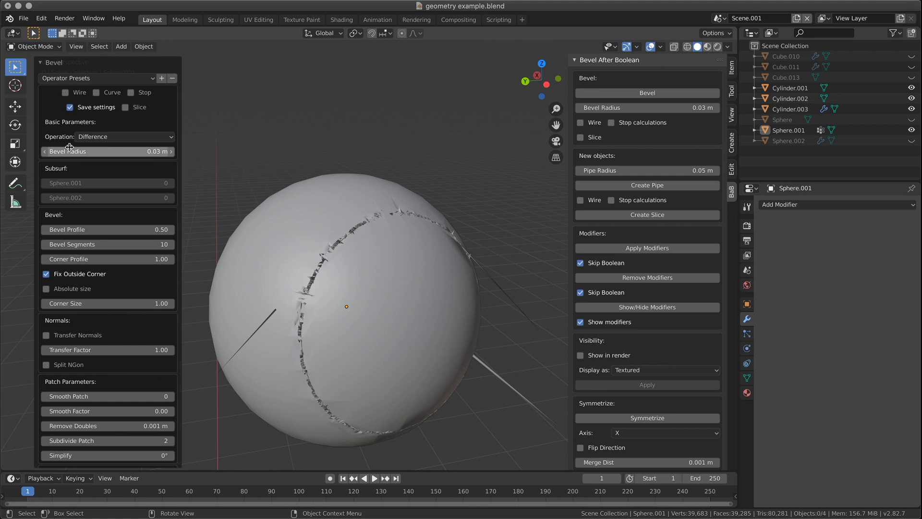
pyautogui.click(99, 153)
pyautogui.press('BackSpace')
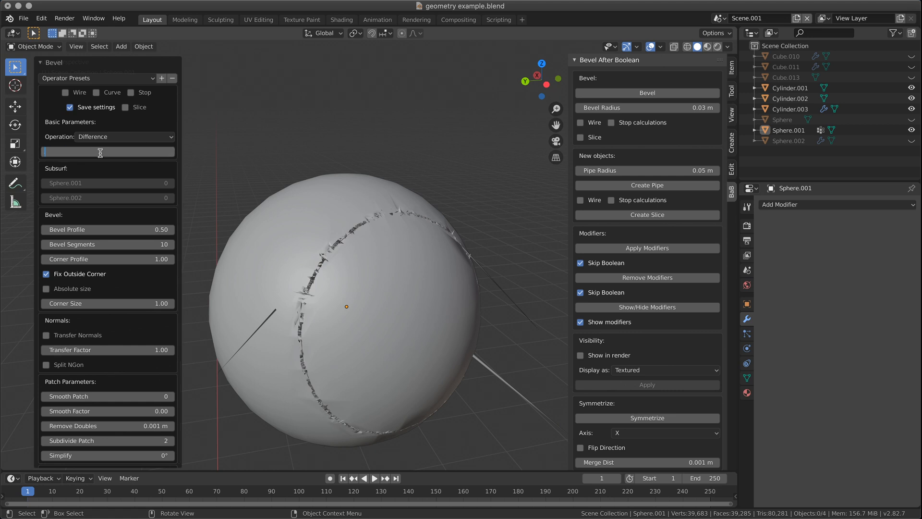
pyautogui.write('.01')
pyautogui.press('Return')
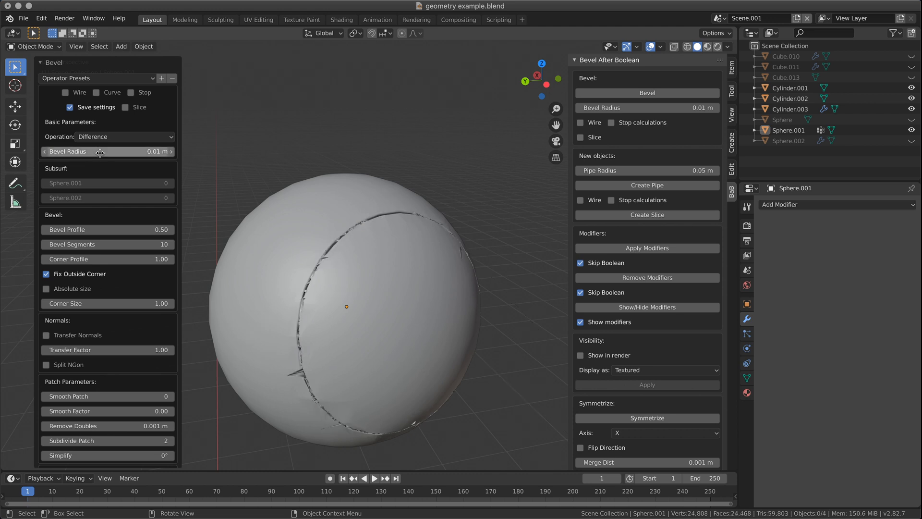
pyautogui.moveTo(413, 318); pyautogui.dragTo(320, 325, button='middle')
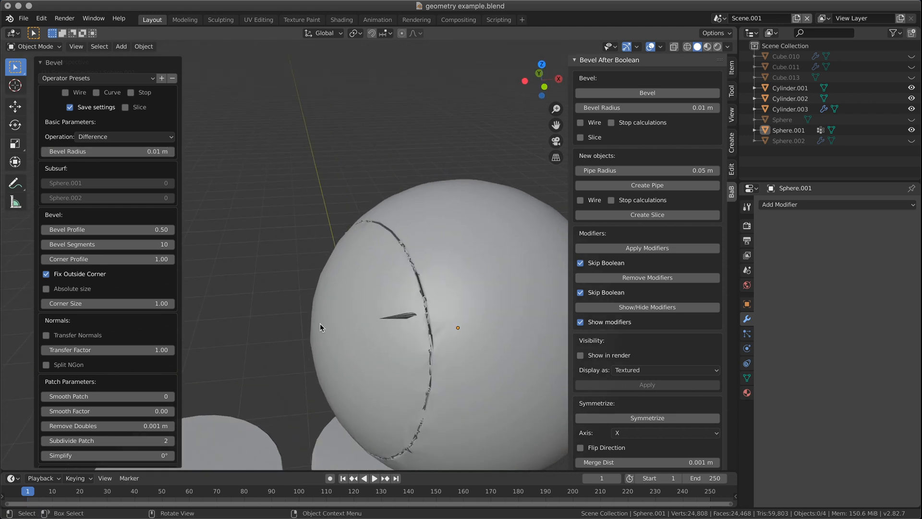
pyautogui.scroll(5, 484, 323)
pyautogui.scroll(-3, 484, 322)
pyautogui.moveTo(484, 323); pyautogui.dragTo(548, 344, button='middle')
pyautogui.scroll(2, 379, 330)
pyautogui.keyDown('shift'); pyautogui.moveTo(361, 333); pyautogui.dragTo(434, 216, button='middle'); pyautogui.keyUp('shift')
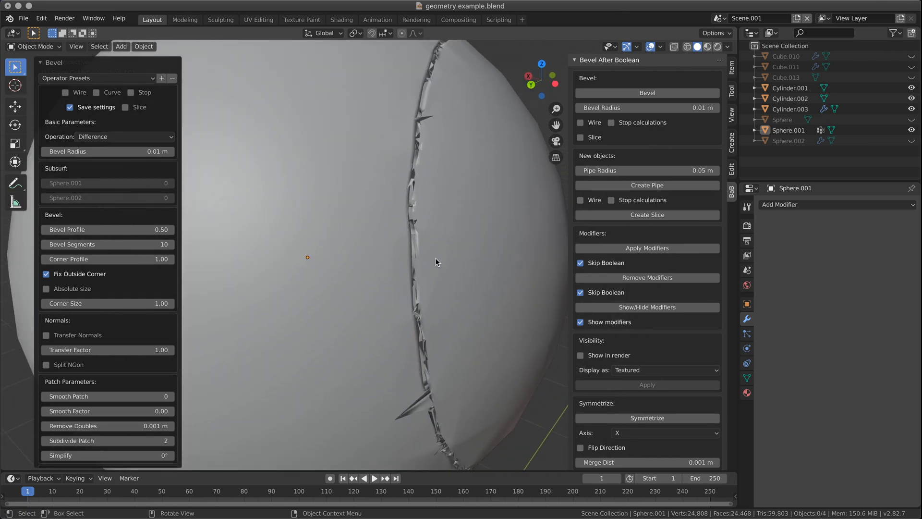
pyautogui.scroll(-1, 436, 262)
pyautogui.scroll(-2, 82, 405)
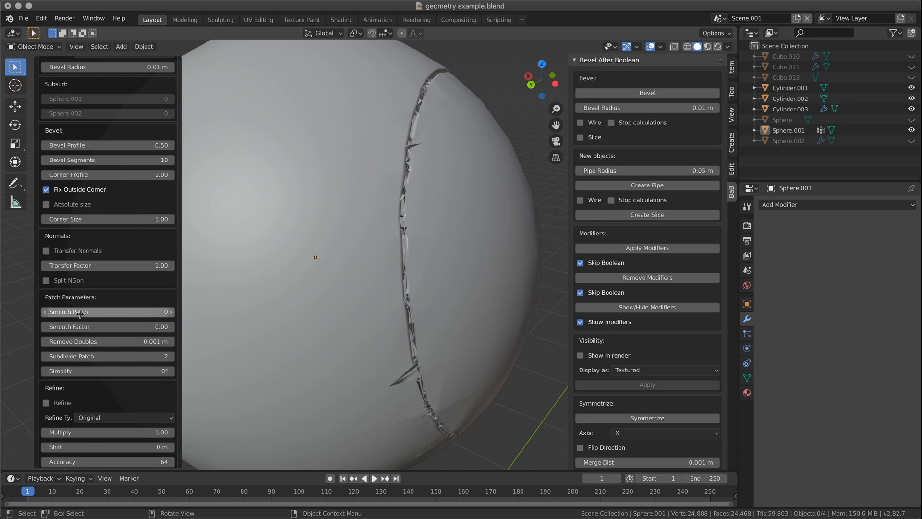
# - Try a Smooth Patch value of 282 on the bevel and reset it to 0
pyautogui.moveTo(83, 311); pyautogui.dragTo(131, 318)
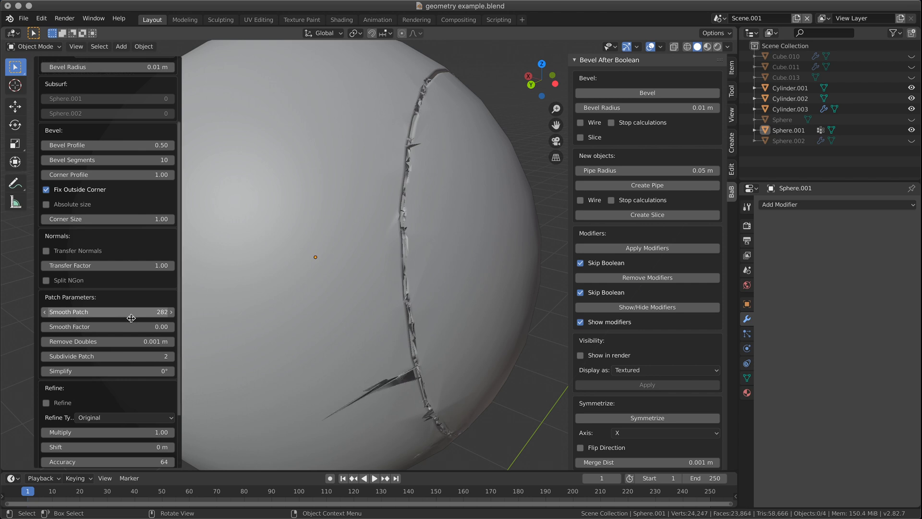
pyautogui.click(86, 313)
pyautogui.write('0')
pyautogui.press('Return')
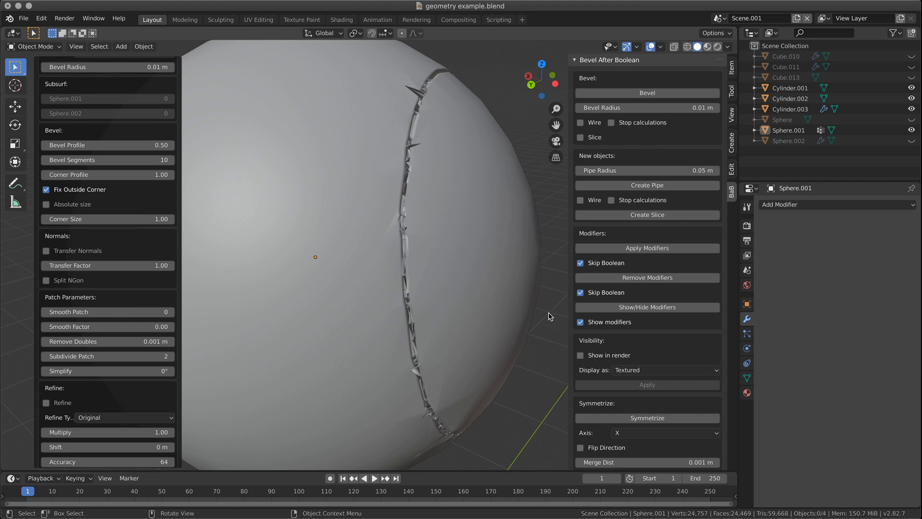
# - Undo the bevel on Sphere.001 to restore its live Boolean modifier
pyautogui.click(335, 330)
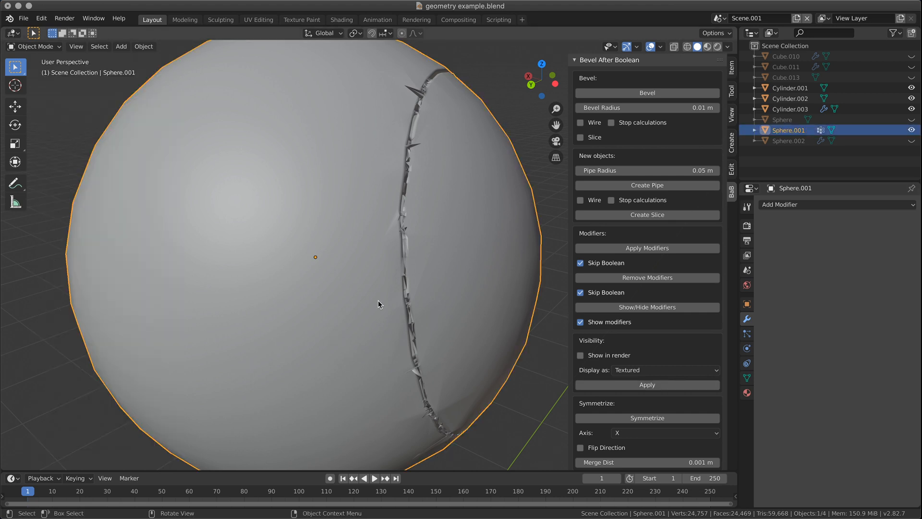
pyautogui.hotkey('ctrl', 'z')
pyautogui.hotkey('ctrl', 'z')
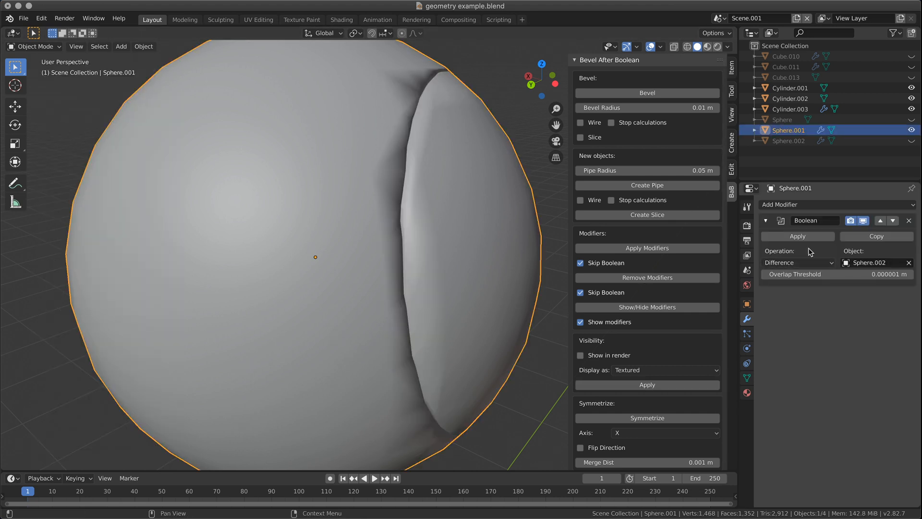
# - Reapply the 0.01 m bevel to Sphere.001, set Subdivide Patch to 0 and inspect the cut's edge
pyautogui.click(630, 93)
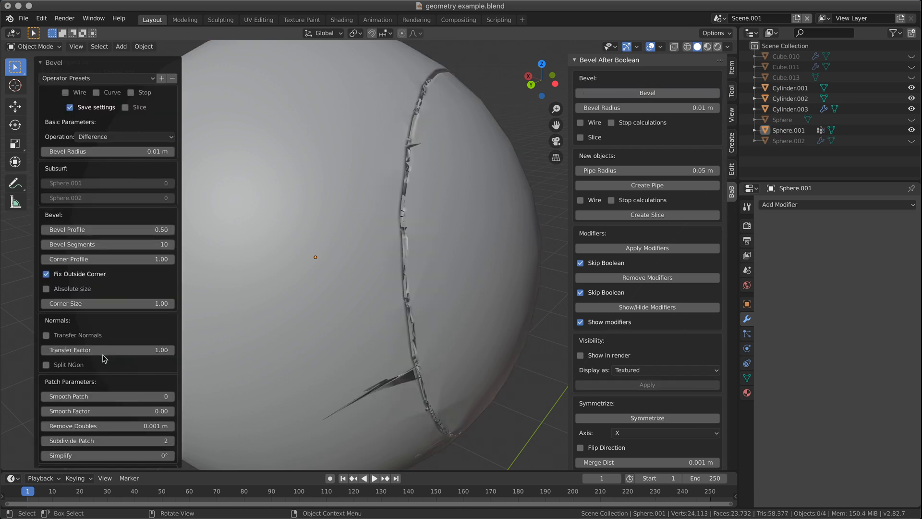
pyautogui.scroll(-6, 128, 376)
pyautogui.scroll(-1, 129, 378)
pyautogui.click(129, 288)
pyautogui.write('0')
pyautogui.press('Return')
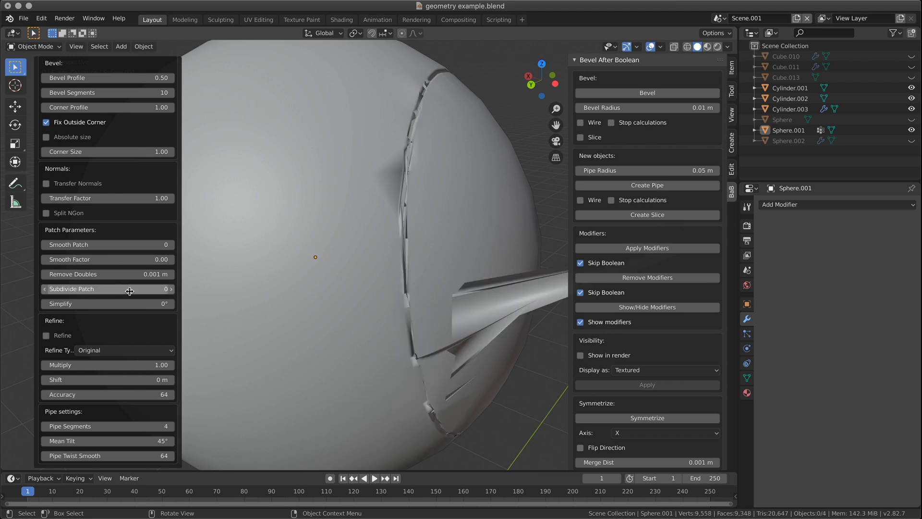
pyautogui.moveTo(433, 279); pyautogui.dragTo(406, 272, button='middle')
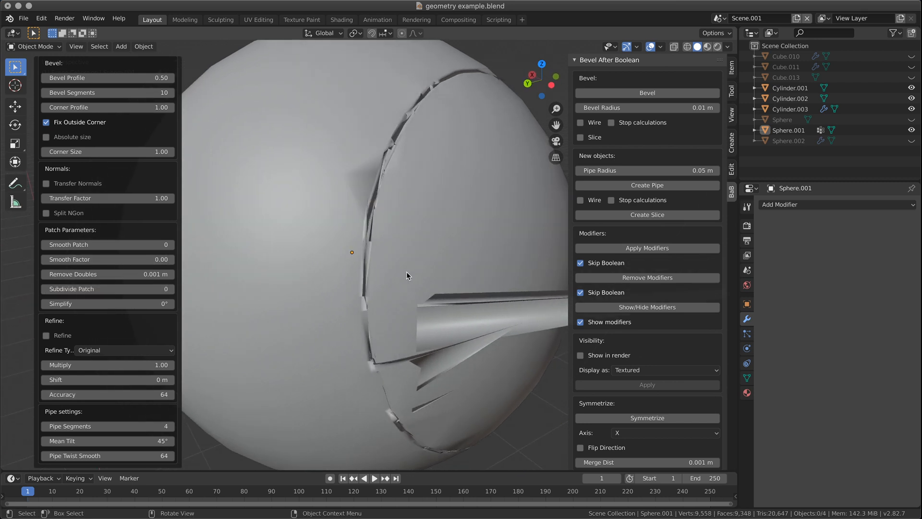
pyautogui.scroll(-3, 407, 272)
pyautogui.moveTo(490, 274); pyautogui.dragTo(269, 288, button='middle')
# - Enable Refine for the bevel and inspect the seam around the sphere
pyautogui.click(46, 336)
pyautogui.moveTo(372, 310); pyautogui.dragTo(376, 287, button='middle')
pyautogui.scroll(2, 413, 304)
pyautogui.scroll(-3, 373, 282)
pyautogui.moveTo(436, 279); pyautogui.dragTo(384, 235, button='middle')
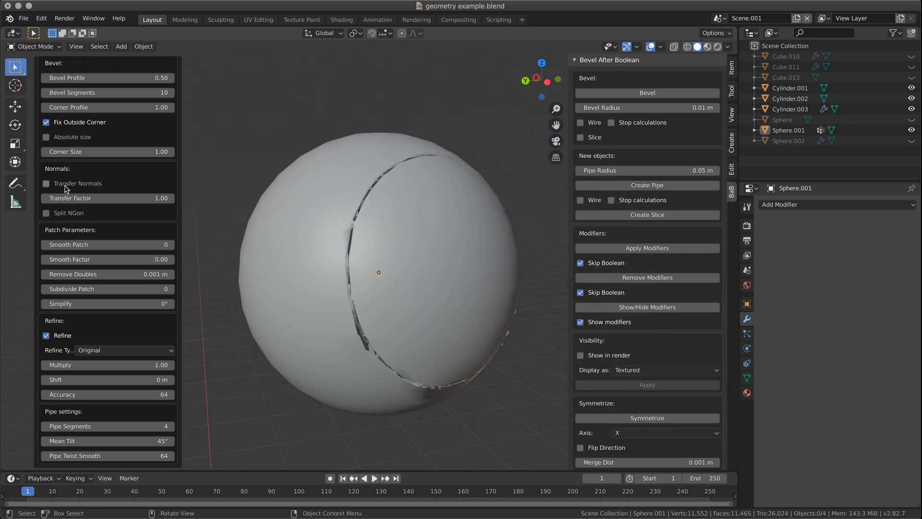
# - Try Transfer Normals and a Smooth Patch value of 732, returning them to off and 0
pyautogui.click(49, 184)
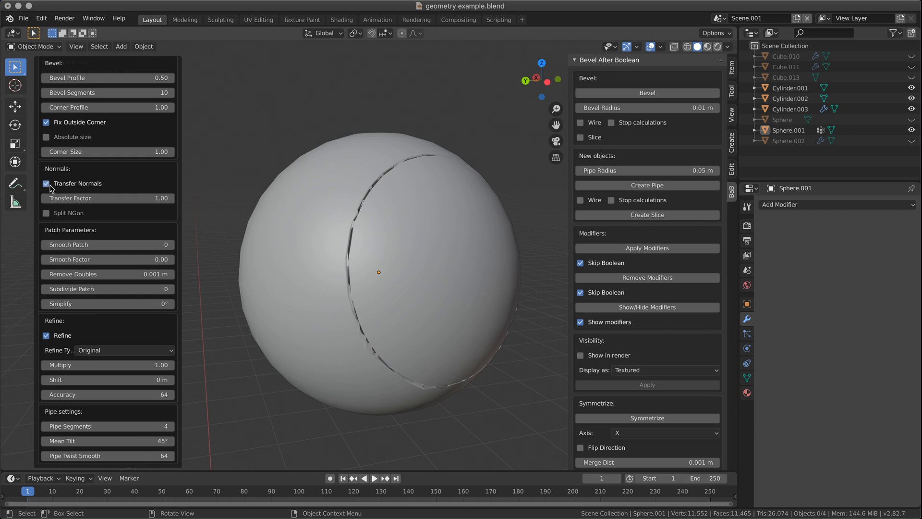
pyautogui.click(47, 184)
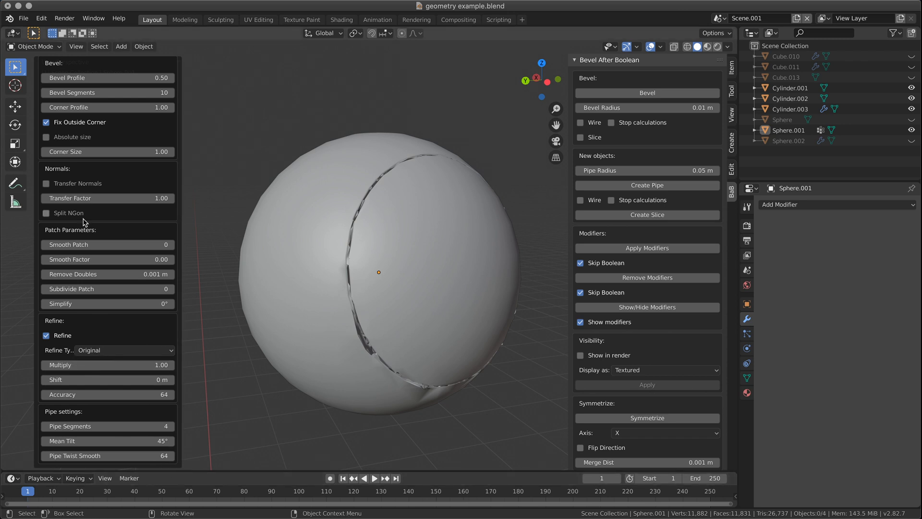
pyautogui.moveTo(90, 244); pyautogui.dragTo(130, 233)
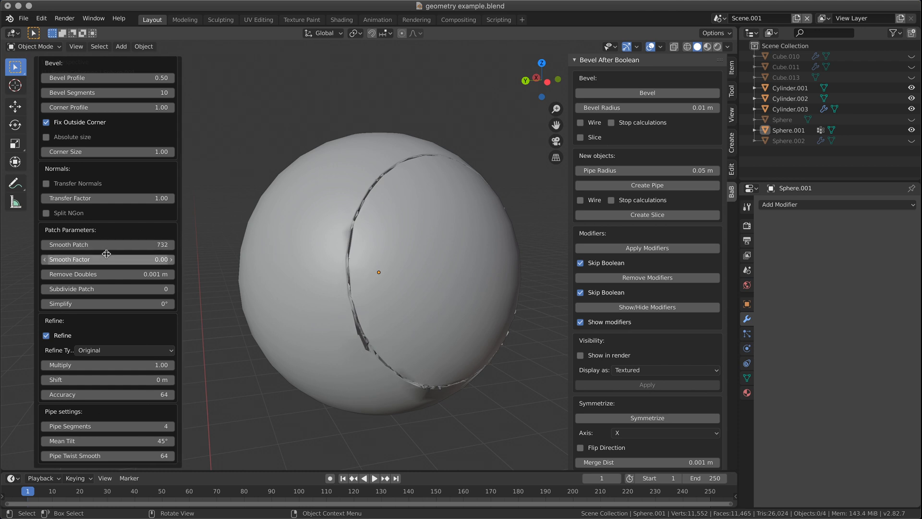
pyautogui.click(109, 245)
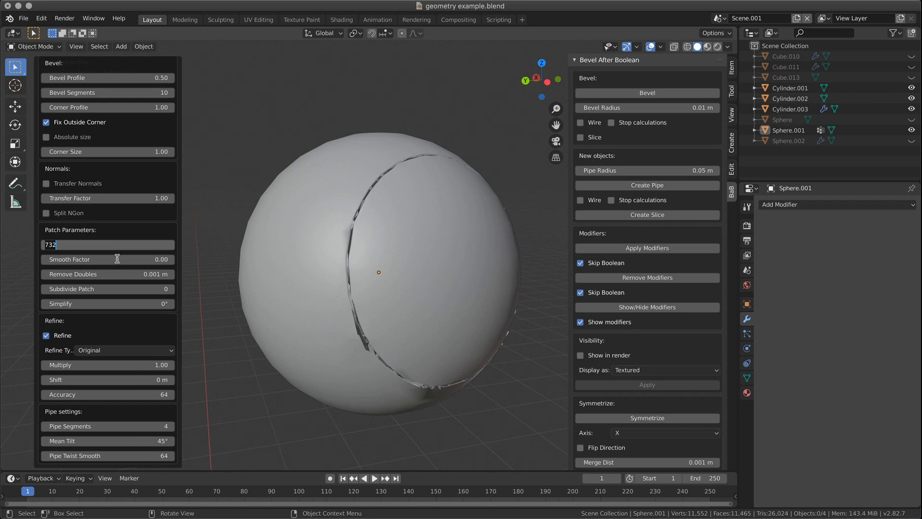
pyautogui.write('0')
pyautogui.press('Return')
# - Compare the bevel with Refine off, re-enable it, and raise Remove Doubles to 1 m
pyautogui.click(108, 335)
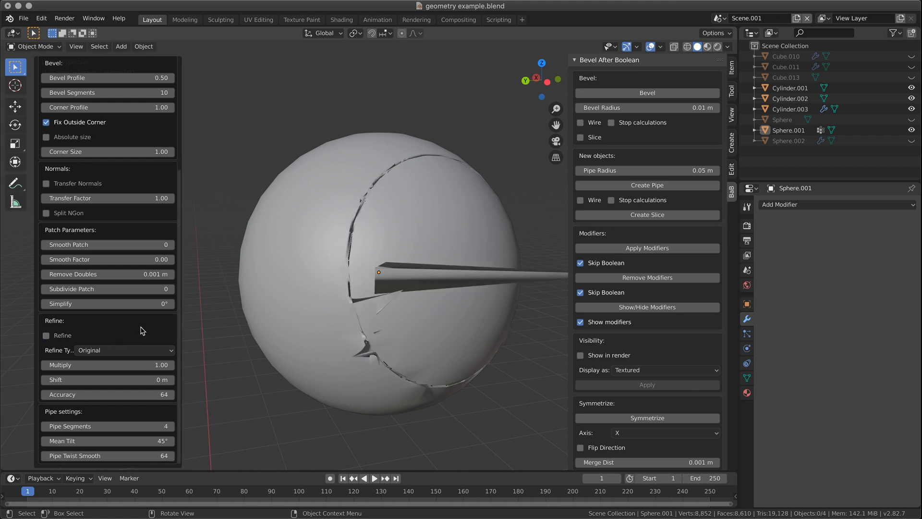
pyautogui.click(48, 335)
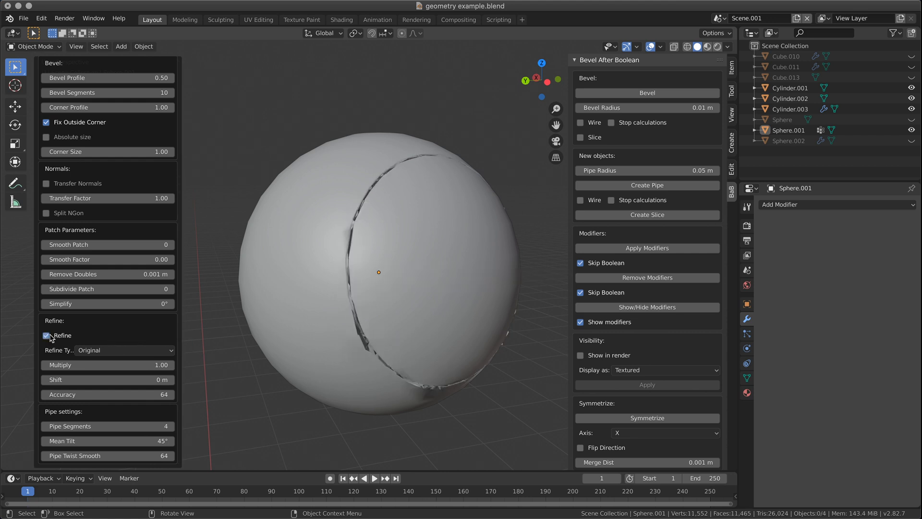
pyautogui.moveTo(125, 274); pyautogui.dragTo(184, 272)
pyautogui.moveTo(294, 296); pyautogui.dragTo(192, 269, button='middle')
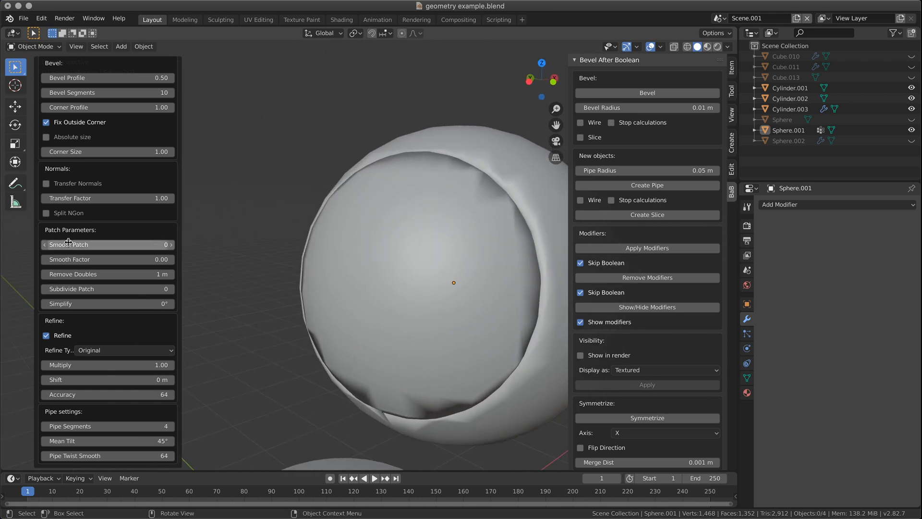
# - Set Smooth Patch to 92 and compare the cut with Refine switched off and back on
pyautogui.moveTo(77, 240); pyautogui.dragTo(103, 239)
pyautogui.click(57, 339)
pyautogui.click(57, 338)
pyautogui.moveTo(279, 336); pyautogui.dragTo(459, 299, button='middle')
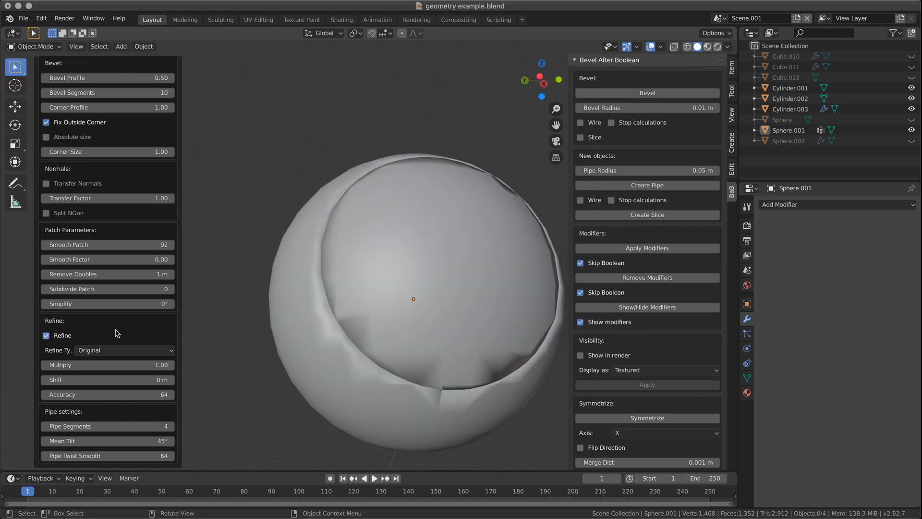
# - Try a Subdivide Patch value of 98 and reset it to 0
pyautogui.moveTo(111, 288); pyautogui.dragTo(150, 288)
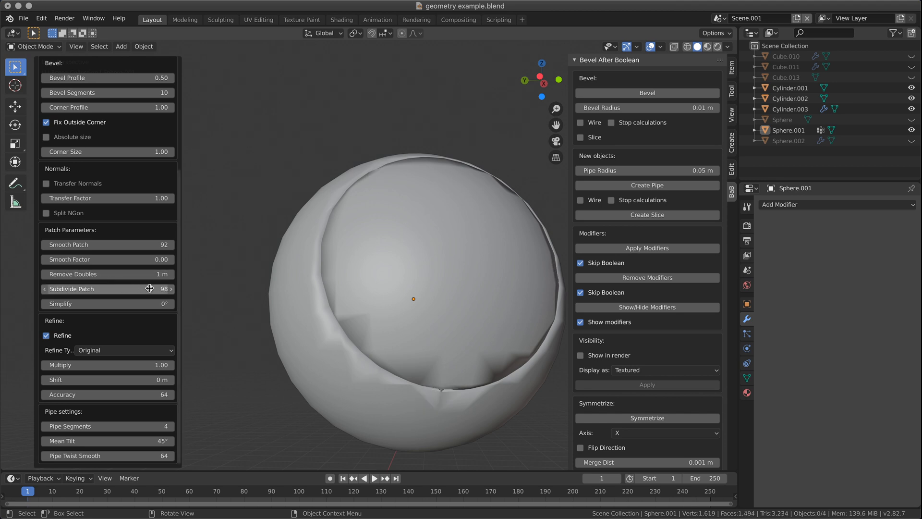
pyautogui.click(106, 288)
pyautogui.write('0')
pyautogui.press('Return')
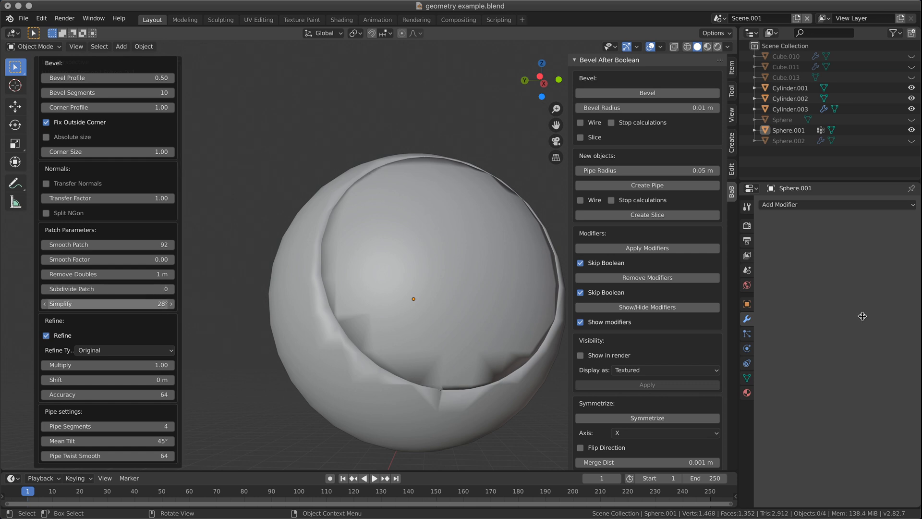
# - Try a Simplify angle of about 28° and reset it to 0°
pyautogui.click(136, 303)
pyautogui.write('28.3d')
pyautogui.press('Return')
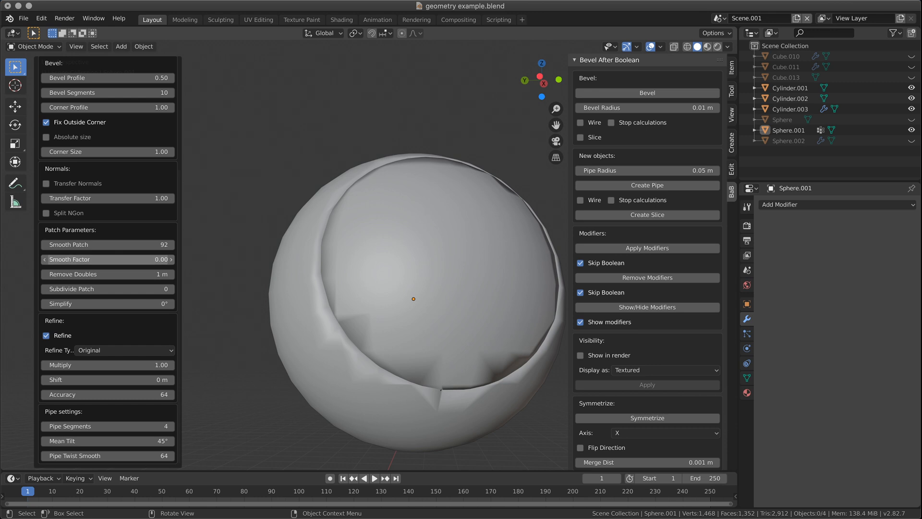
# - Try a Smooth Factor of 0.92 for the bevel patch and reset it to 0
pyautogui.click(129, 260)
pyautogui.write('0.92')
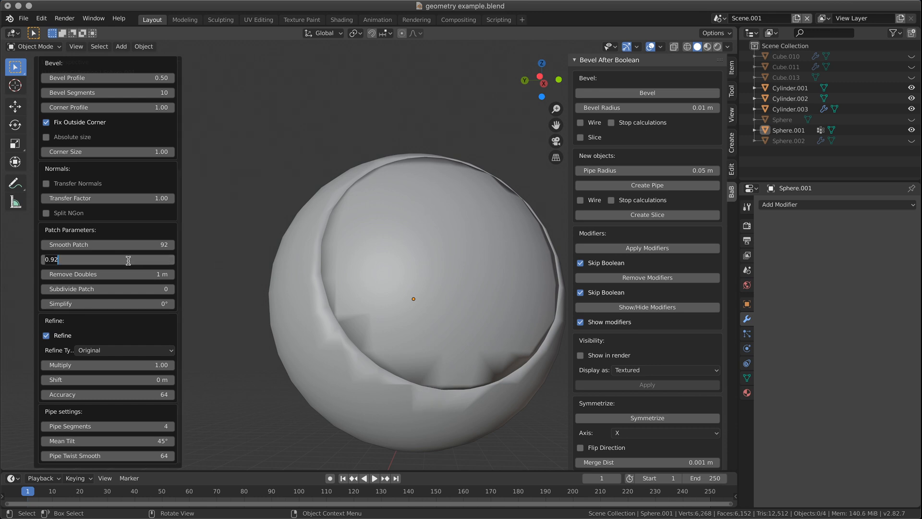
pyautogui.write('0')
pyautogui.press('Return')
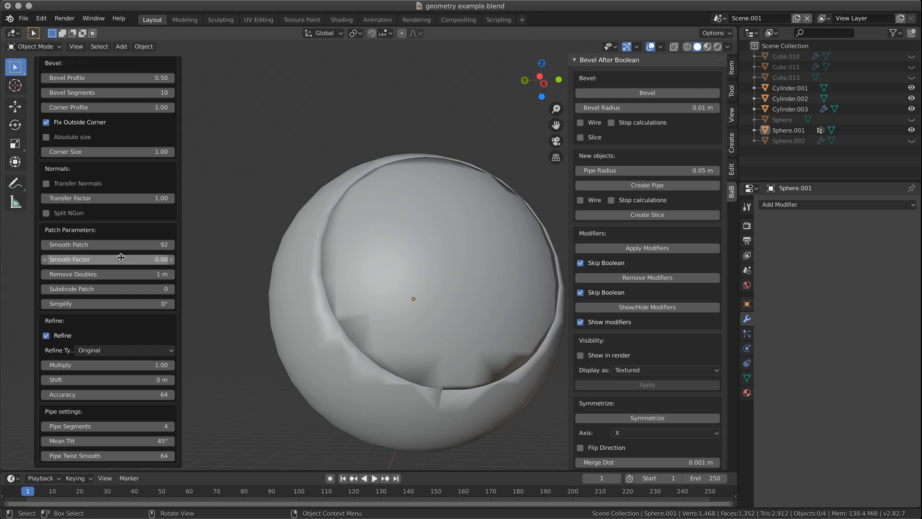
# - Set Smooth Patch to 4, and try a different Smooth Factor before returning it to 0
pyautogui.click(123, 245)
pyautogui.write('4')
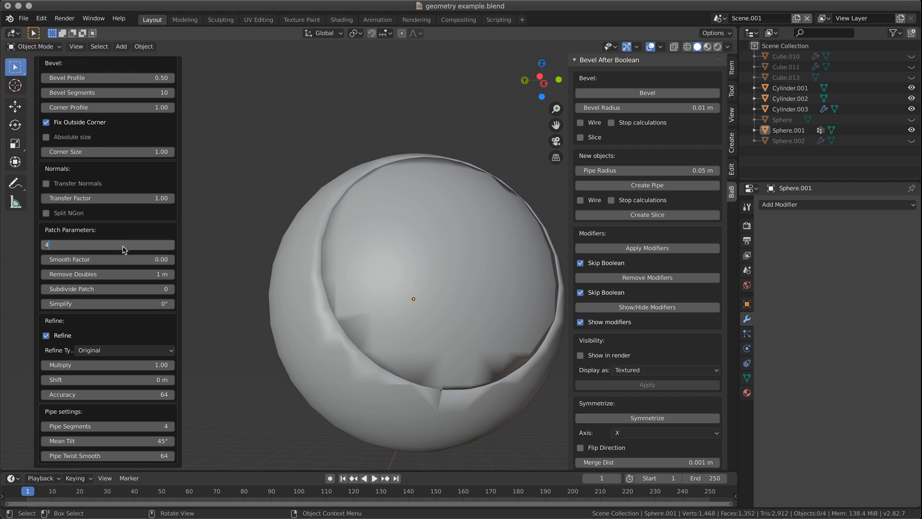
pyautogui.press('Return')
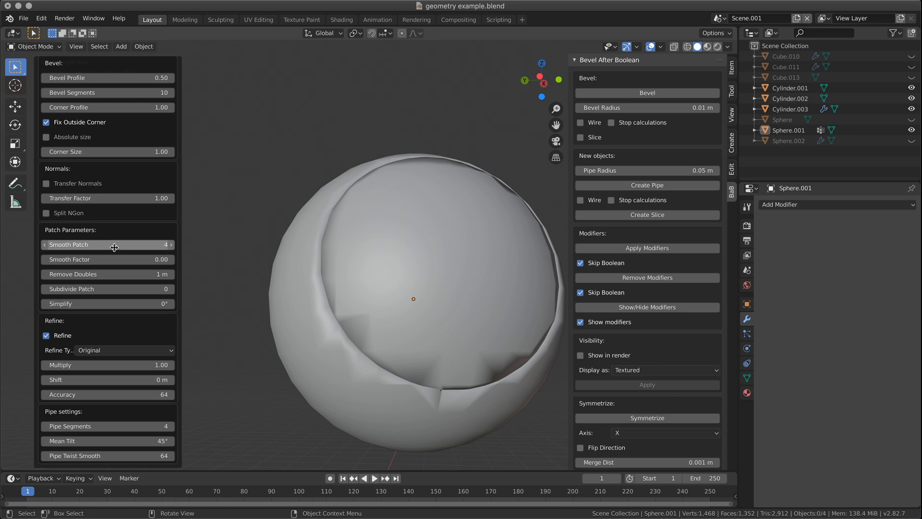
pyautogui.click(113, 259)
pyautogui.write('1')
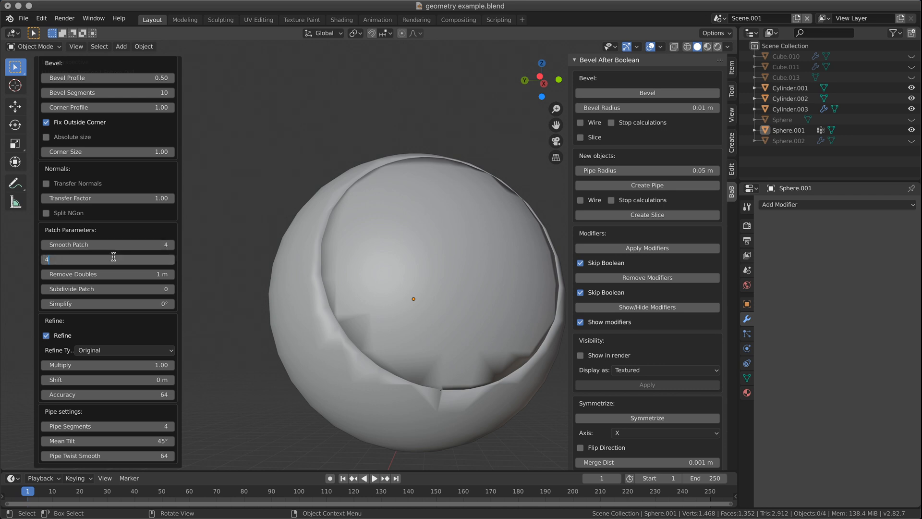
pyautogui.press('Return')
pyautogui.click(113, 259)
pyautogui.write('0')
pyautogui.press('Return')
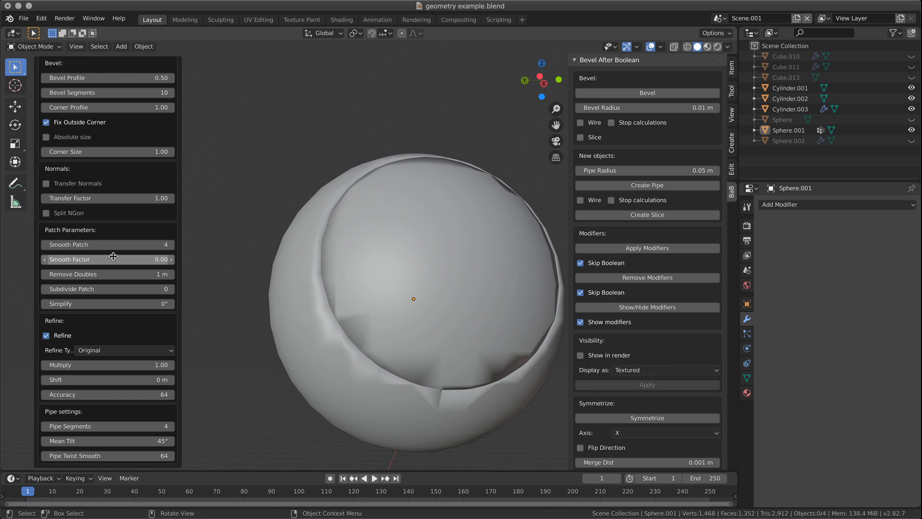
# - Try a Bevel Profile of 0.02 and undo the bevel on Sphere.001
pyautogui.scroll(8, 123, 242)
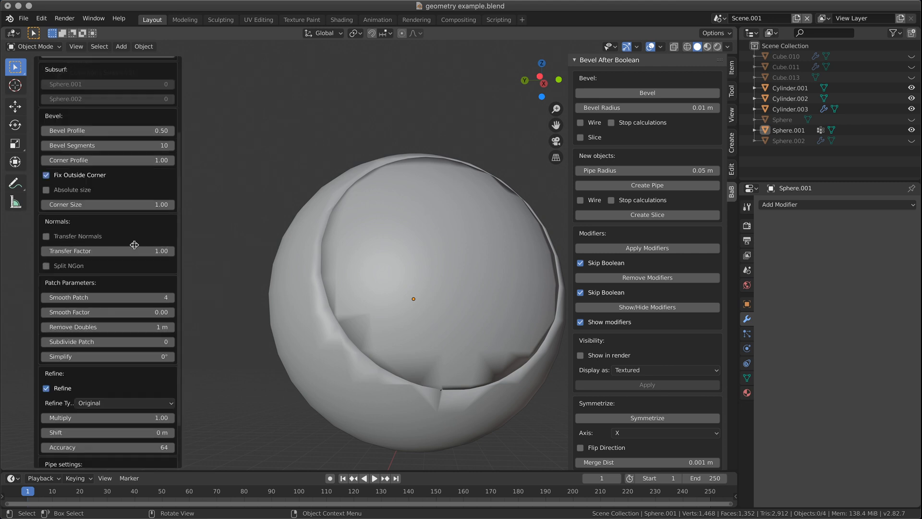
pyautogui.moveTo(133, 226); pyautogui.dragTo(116, 225)
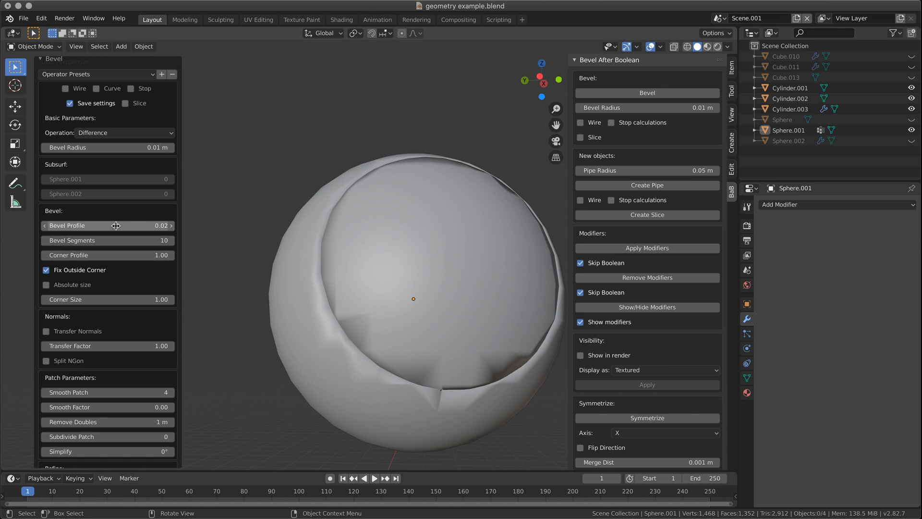
pyautogui.hotkey('ctrl', 'z')
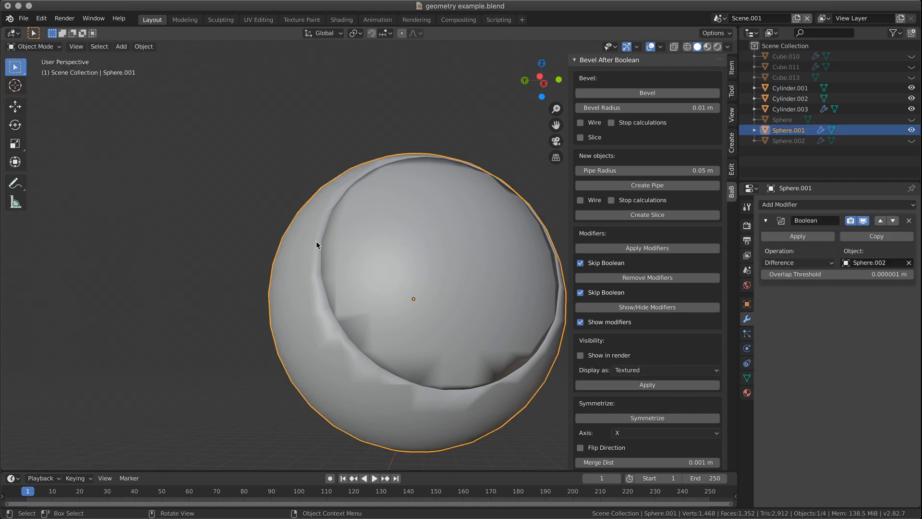
# - Try running Bevel on Sphere.001 from Edit Mode with a Bevel Profile of 0.50, and undo it
pyautogui.press('Tab')
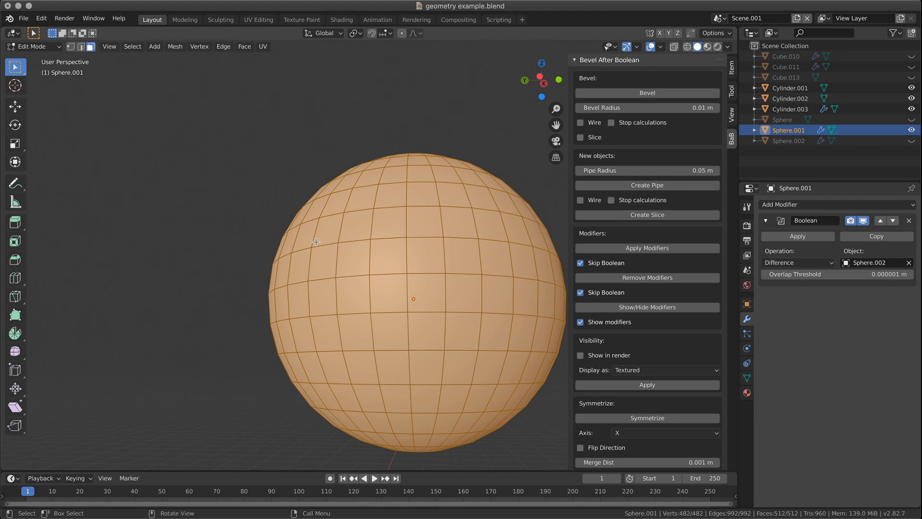
pyautogui.click(684, 94)
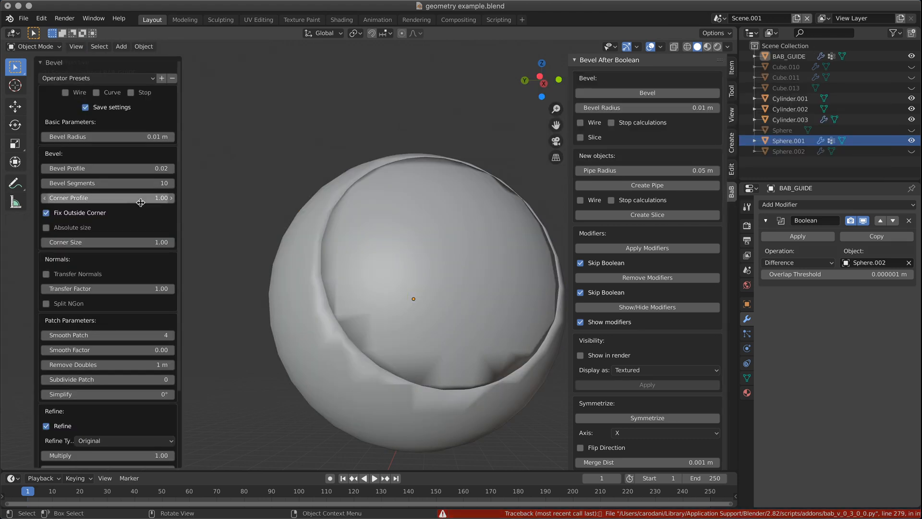
pyautogui.click(102, 168)
pyautogui.write('.')
pyautogui.press('Return')
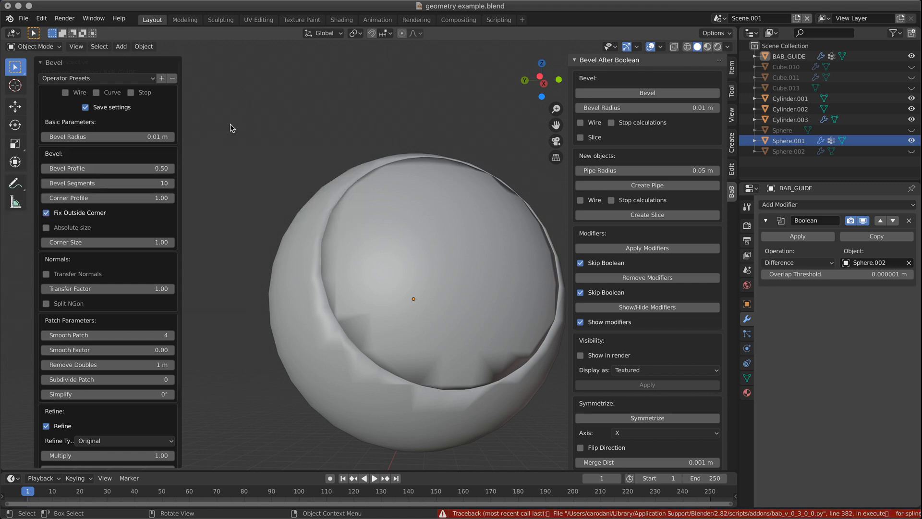
pyautogui.hotkey('ctrl', 'z')
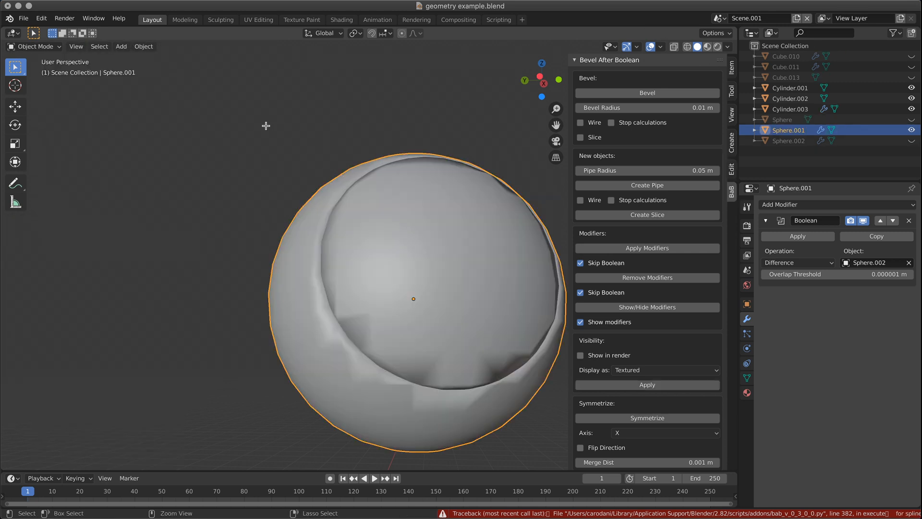
# - Bevel the cut in Sphere.001 again from Object Mode with a Bevel Radius of 0.00002 m
pyautogui.click(657, 95)
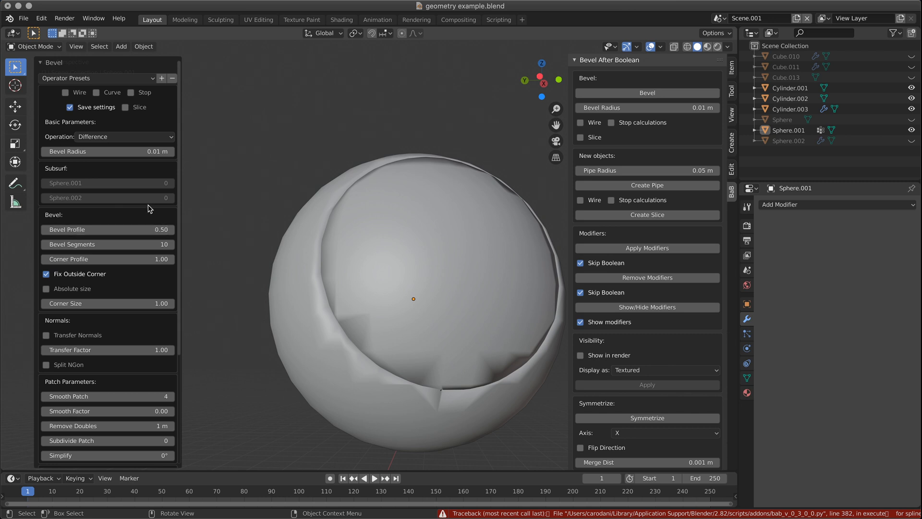
pyautogui.click(46, 151)
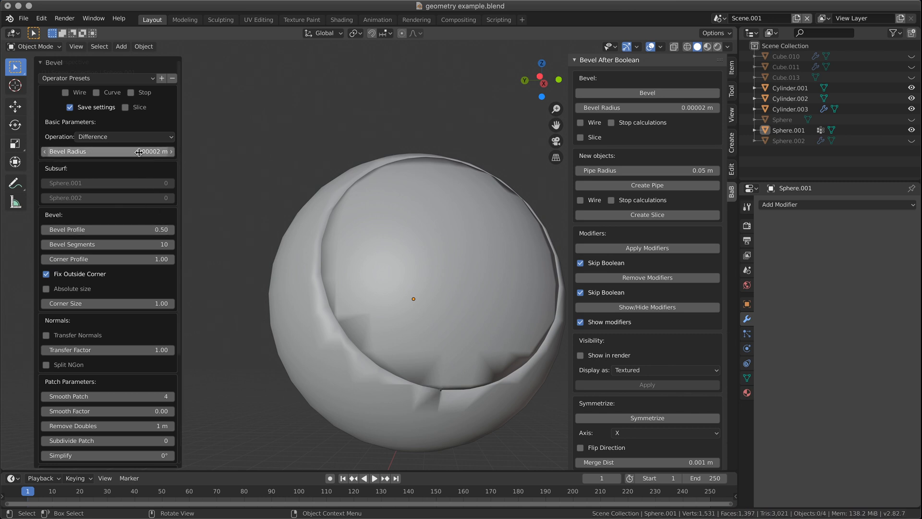
pyautogui.moveTo(120, 152)
pyautogui.mouseDown()
pyautogui.moveTo(171, 153)
pyautogui.moveTo(121, 156)
pyautogui.mouseUp()
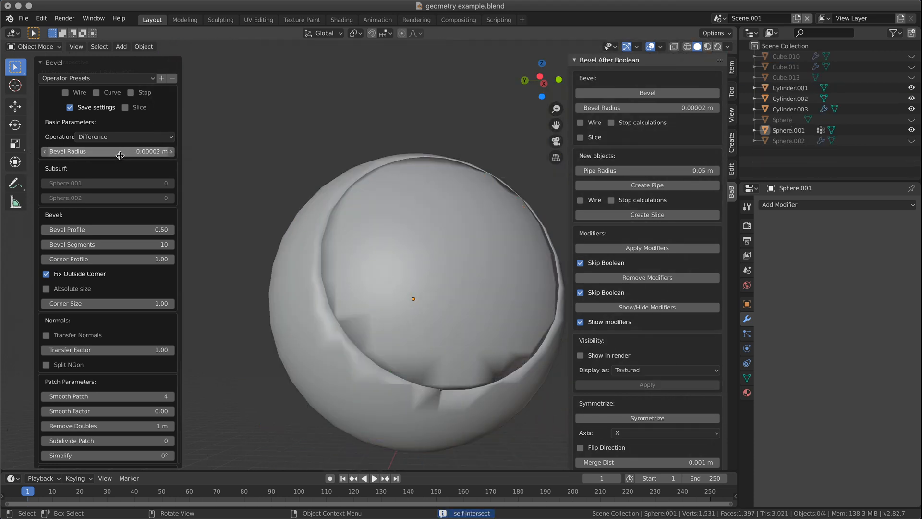
# - Enable Slice for the bevel and inspect the sliced cut edge up close
pyautogui.click(126, 108)
pyautogui.moveTo(451, 278); pyautogui.dragTo(513, 298, button='middle')
pyautogui.scroll(3, 451, 260)
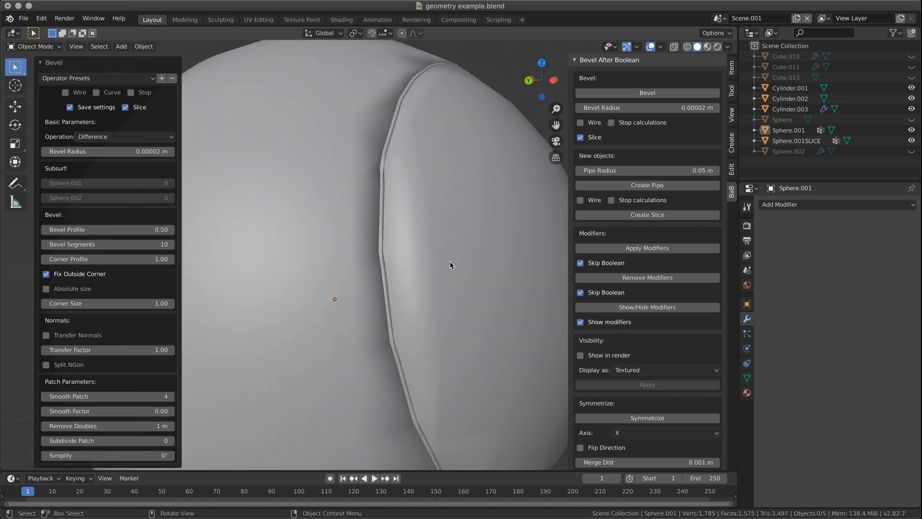
pyautogui.scroll(-3, 449, 261)
pyautogui.moveTo(442, 295)
pyautogui.mouseDown(button='middle')
pyautogui.moveTo(374, 220)
pyautogui.moveTo(298, 242)
pyautogui.moveTo(269, 286)
pyautogui.moveTo(293, 298)
pyautogui.moveTo(498, 284)
pyautogui.moveTo(482, 260)
pyautogui.moveTo(437, 294)
pyautogui.mouseUp(button='middle')
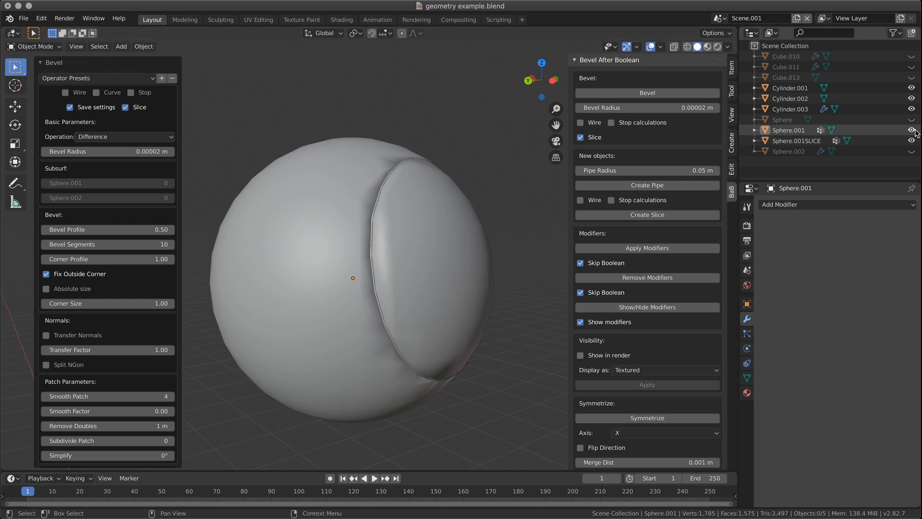
# - Hide Sphere.001 to view the slice object alone, and undo the hiding and the bevel
pyautogui.click(912, 130)
pyautogui.click(911, 130)
pyautogui.click(609, 216)
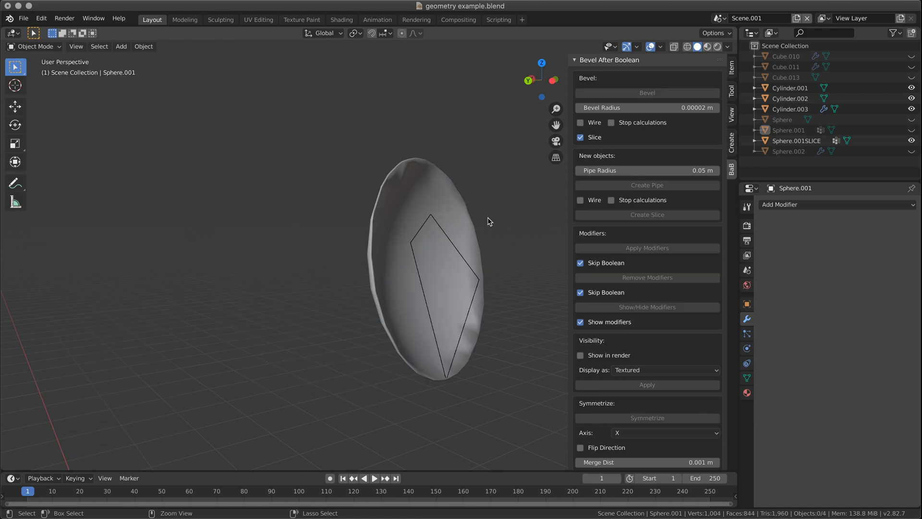
pyautogui.moveTo(480, 221); pyautogui.dragTo(452, 229, button='middle')
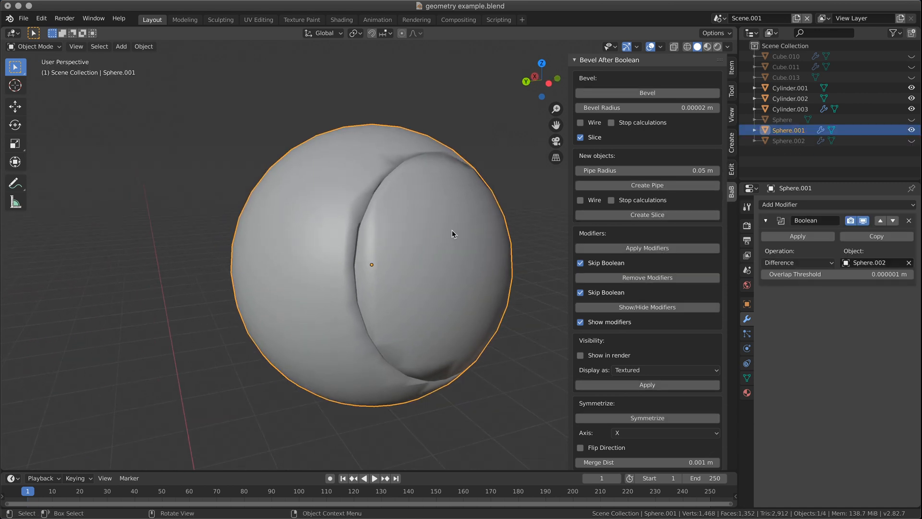
# - Reapply the bevel to Sphere.001 and compare it with Fix Outside Corner switched off and back on
pyautogui.click(648, 92)
pyautogui.scroll(-3, 105, 279)
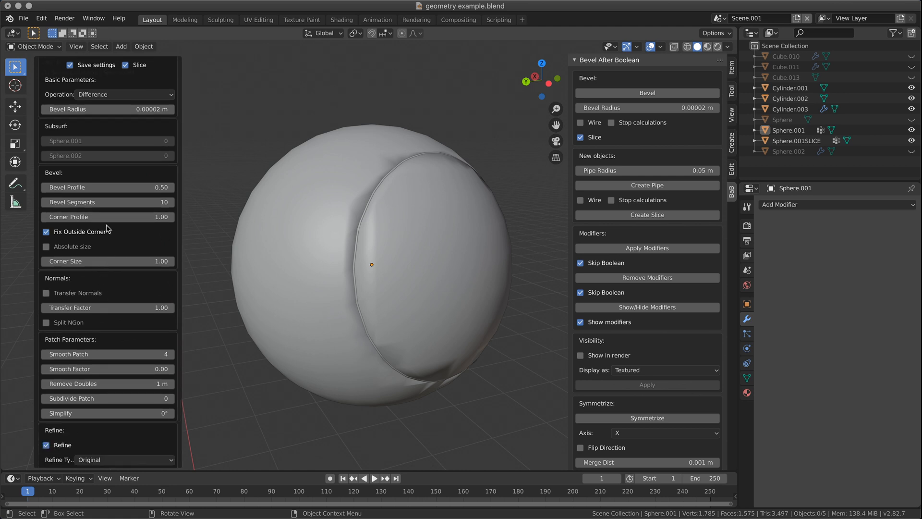
pyautogui.click(85, 232)
pyautogui.click(84, 231)
# - Examine the bevelled seam from several angles and review the Bevel settings and operator presets
pyautogui.moveTo(333, 276); pyautogui.dragTo(325, 256, button='middle')
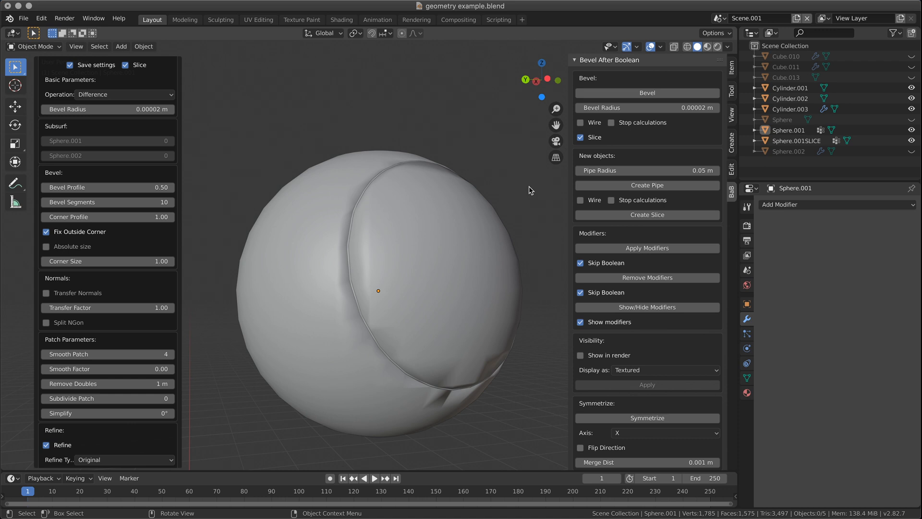
pyautogui.moveTo(353, 316); pyautogui.dragTo(360, 259, button='middle')
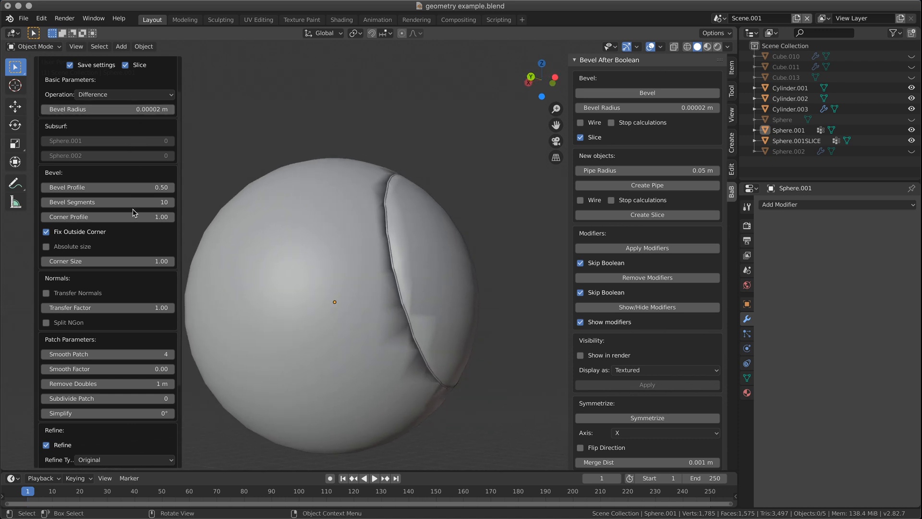
pyautogui.moveTo(370, 292); pyautogui.dragTo(343, 283, button='middle')
pyautogui.scroll(-2, 344, 284)
pyautogui.scroll(-5, 110, 183)
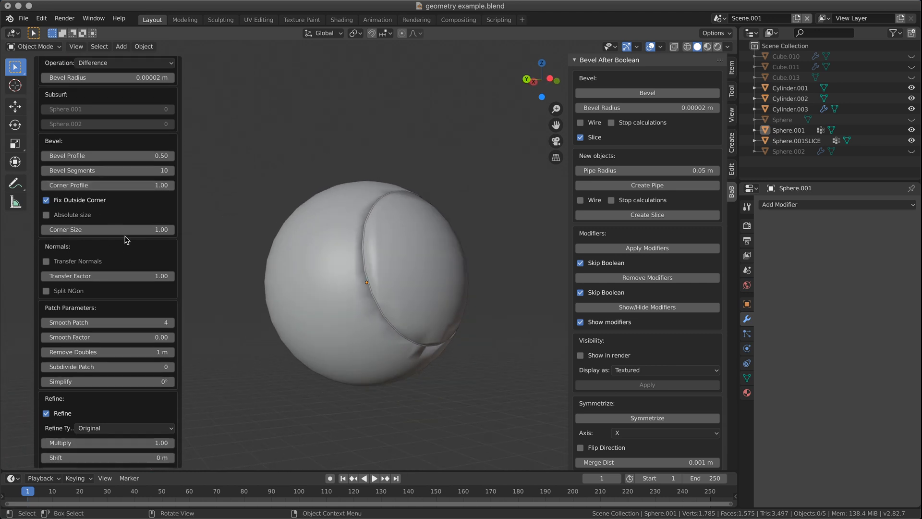
pyautogui.scroll(6, 137, 250)
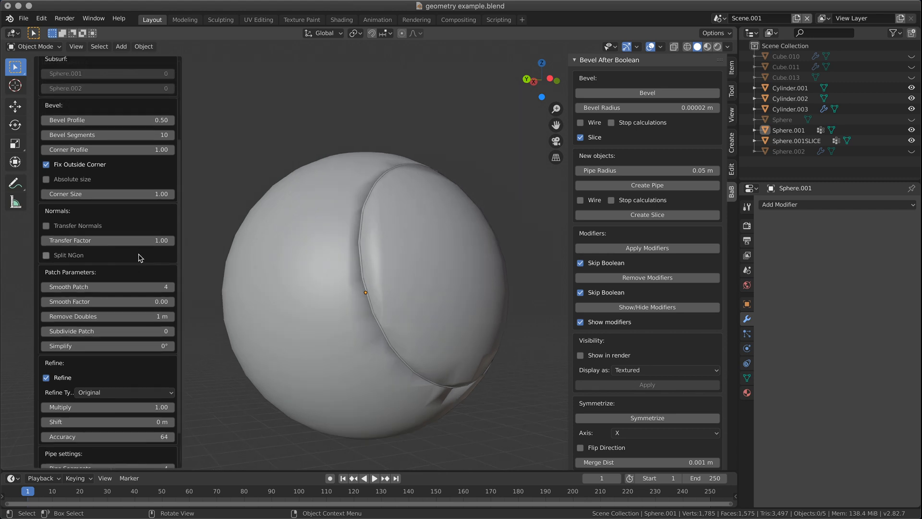
pyautogui.click(106, 79)
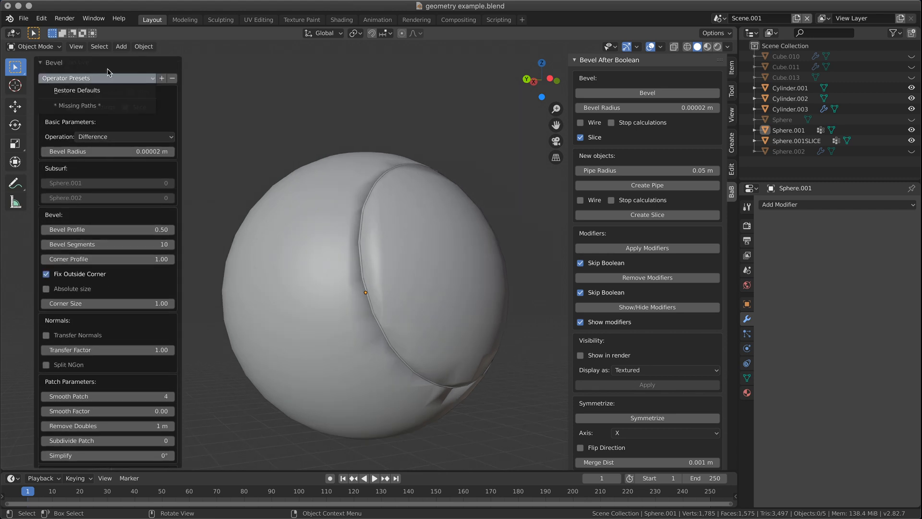
pyautogui.click(108, 76)
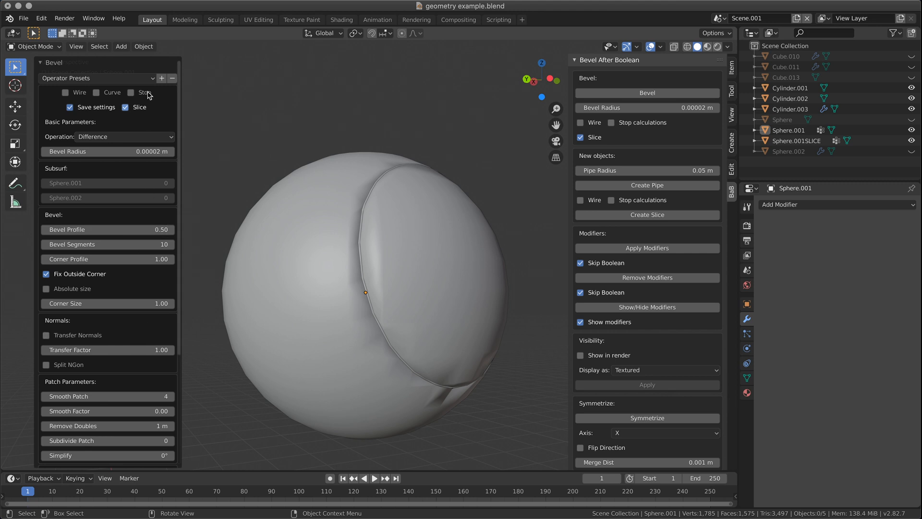
# - Restore the Bevel operator's default settings and inspect the junction between the two spheres
pyautogui.click(140, 78)
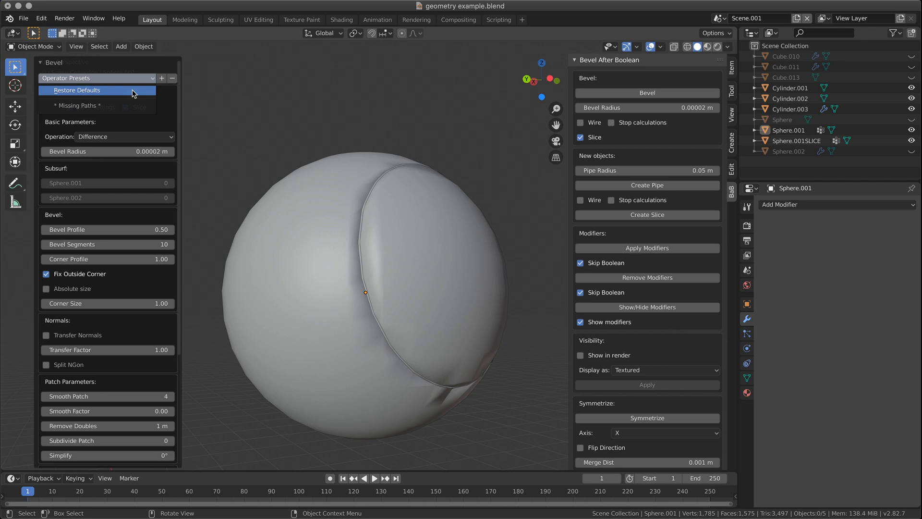
pyautogui.click(133, 90)
pyautogui.scroll(-3, 384, 280)
pyautogui.moveTo(378, 310); pyautogui.dragTo(426, 319, button='middle')
pyautogui.scroll(-3, 385, 315)
pyautogui.scroll(5, 429, 267)
pyautogui.scroll(-4, 432, 269)
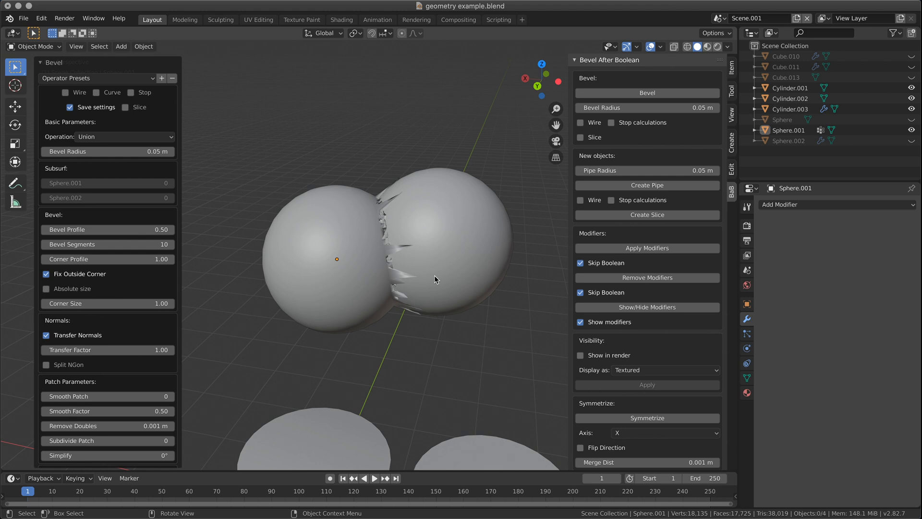
# - Select Sphere.001, run Bevel on it again, and restore the operator's default settings
pyautogui.click(426, 255)
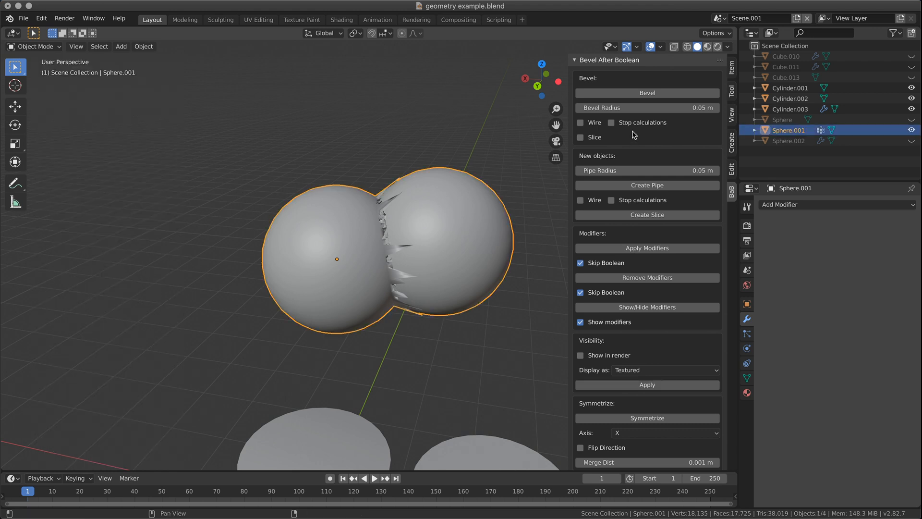
pyautogui.click(659, 93)
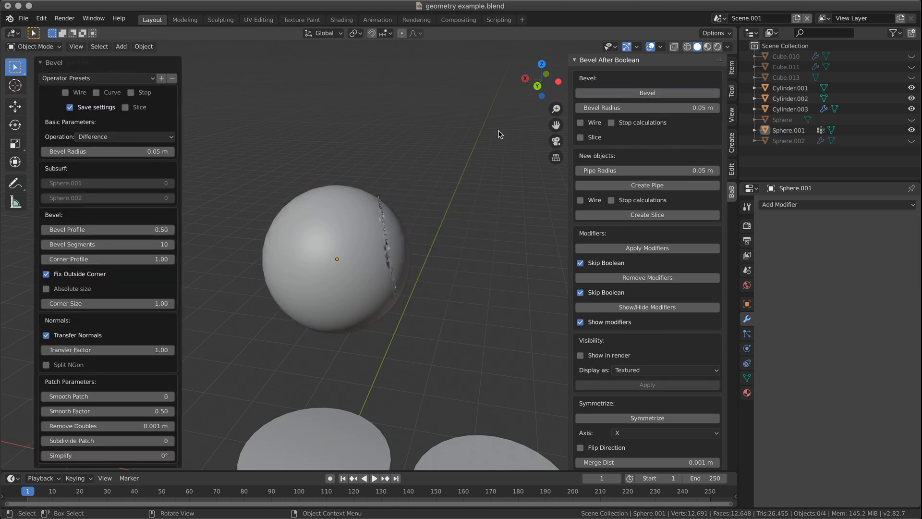
pyautogui.click(70, 77)
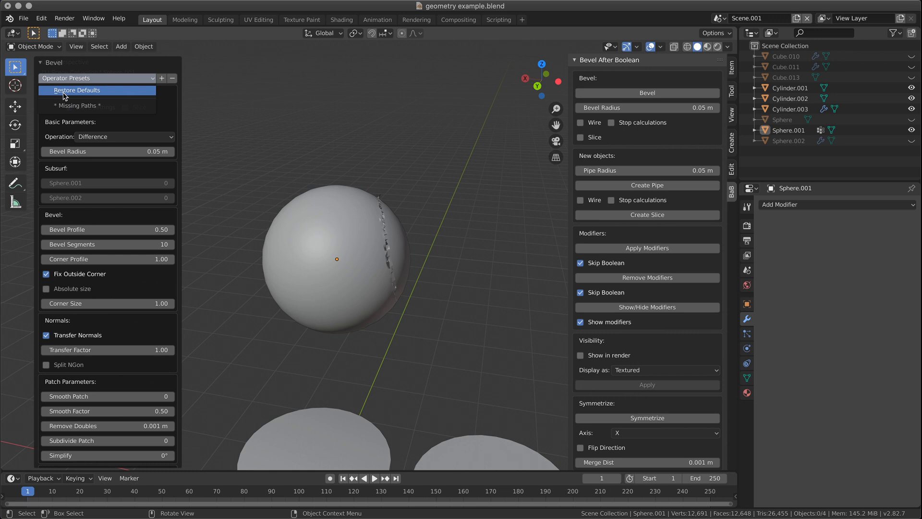
pyautogui.click(64, 96)
# - Disable Refine for the bevel and inspect the seam where the two spheres meet
pyautogui.scroll(-3, 118, 345)
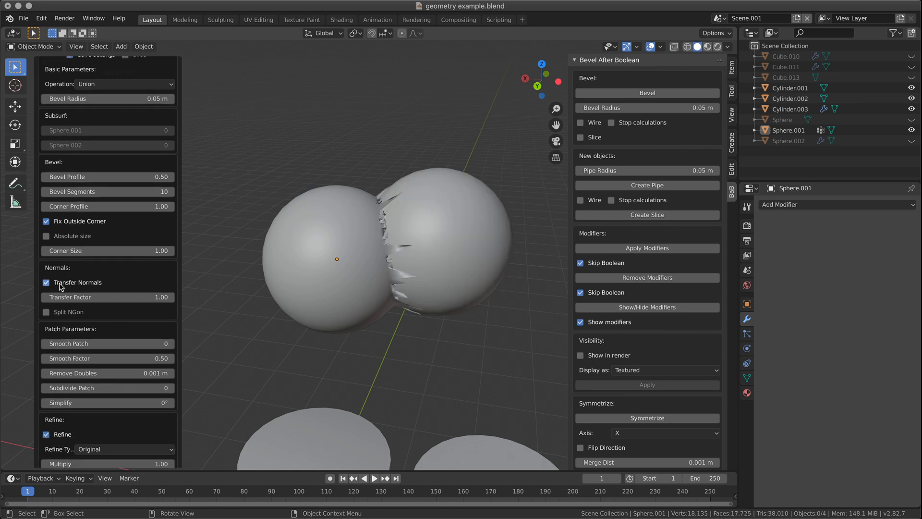
pyautogui.scroll(-4, 61, 286)
pyautogui.click(58, 360)
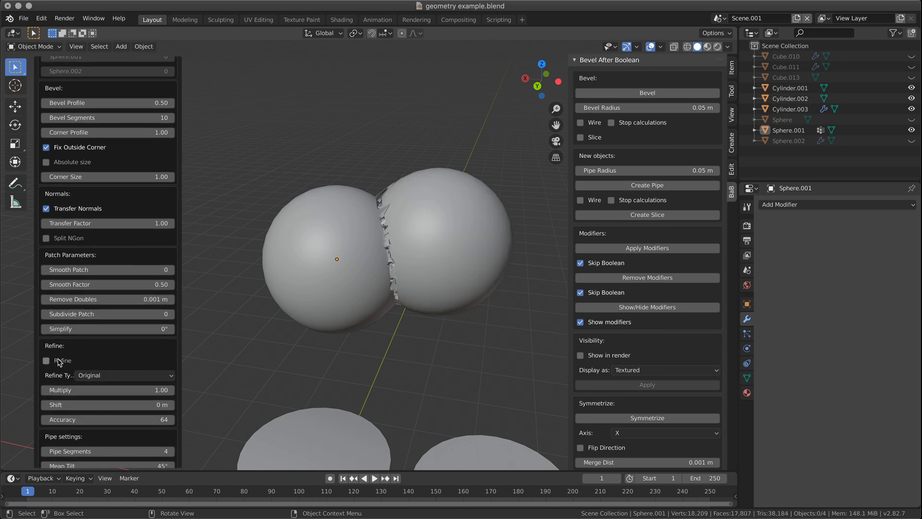
pyautogui.moveTo(477, 255); pyautogui.dragTo(424, 252, button='middle')
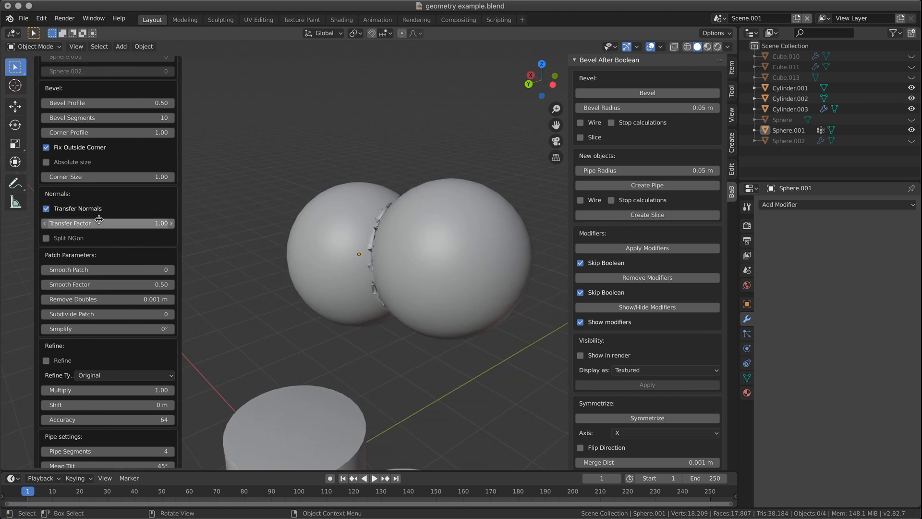
# - Examine the jagged seam between the two spheres from several angles and review the Bevel operator's settings
pyautogui.scroll(5, 439, 335)
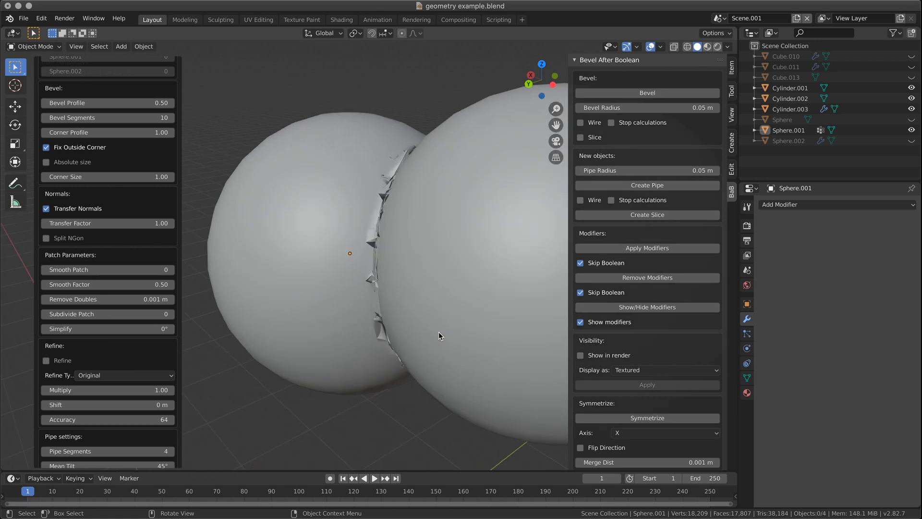
pyautogui.scroll(-2, 439, 332)
pyautogui.scroll(-1, 67, 365)
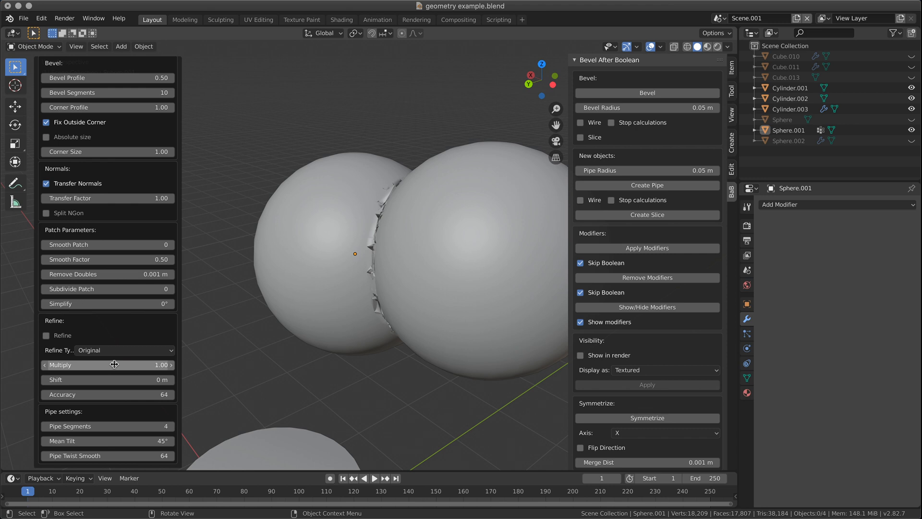
pyautogui.moveTo(324, 358); pyautogui.dragTo(388, 351, button='middle')
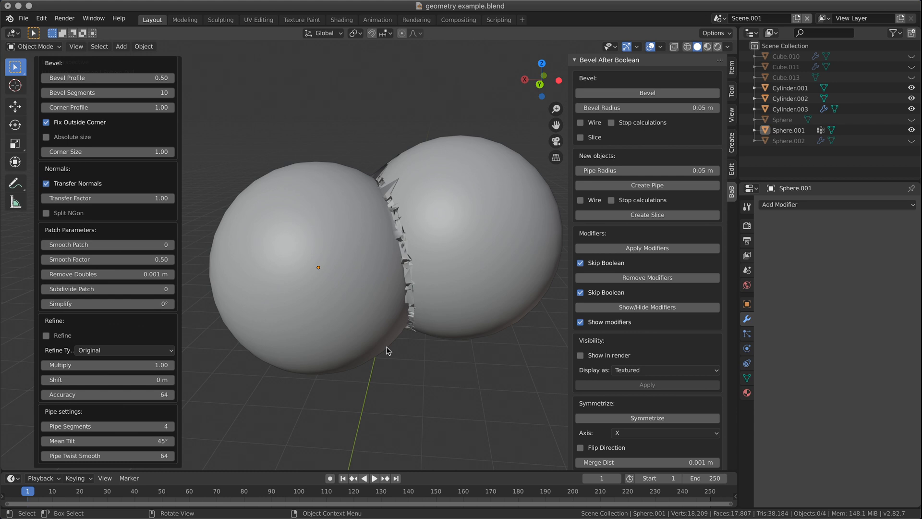
pyautogui.moveTo(482, 368); pyautogui.dragTo(462, 366, button='middle')
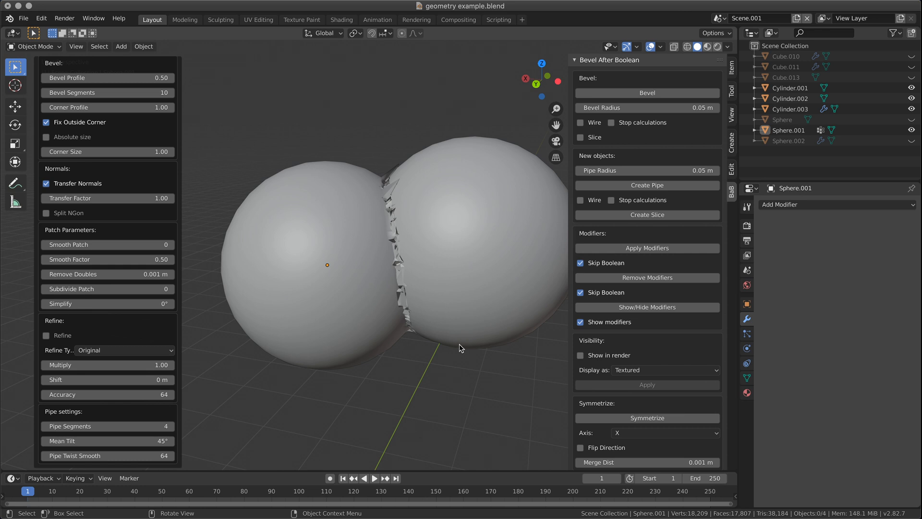
pyautogui.scroll(-1, 459, 344)
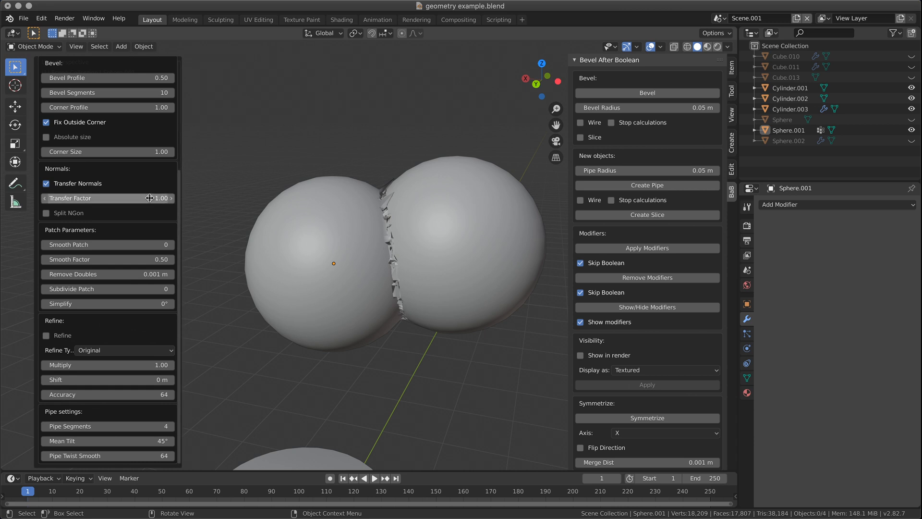
pyautogui.scroll(8, 151, 197)
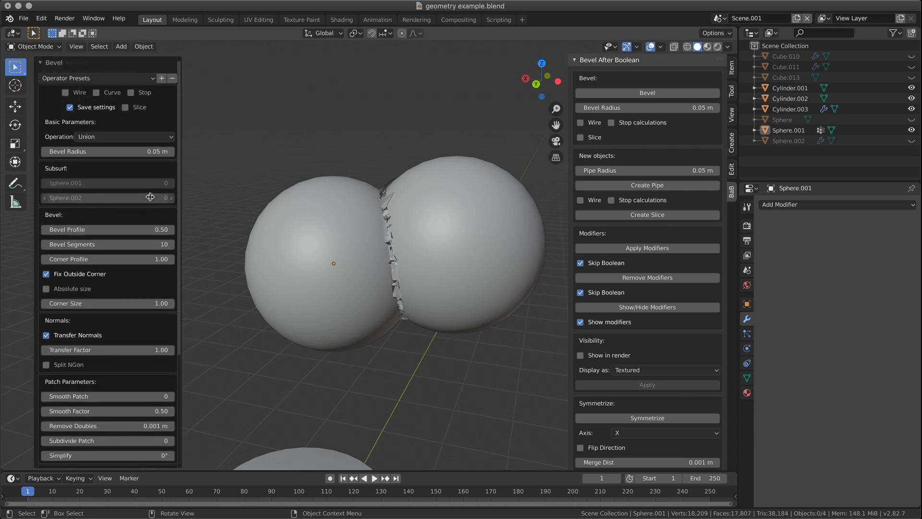
pyautogui.click(143, 78)
pyautogui.click(137, 65)
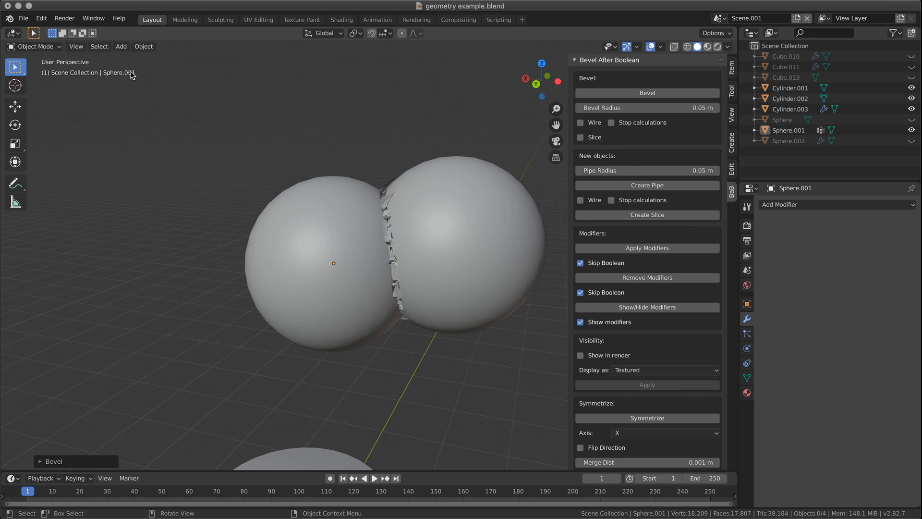
pyautogui.click(44, 462)
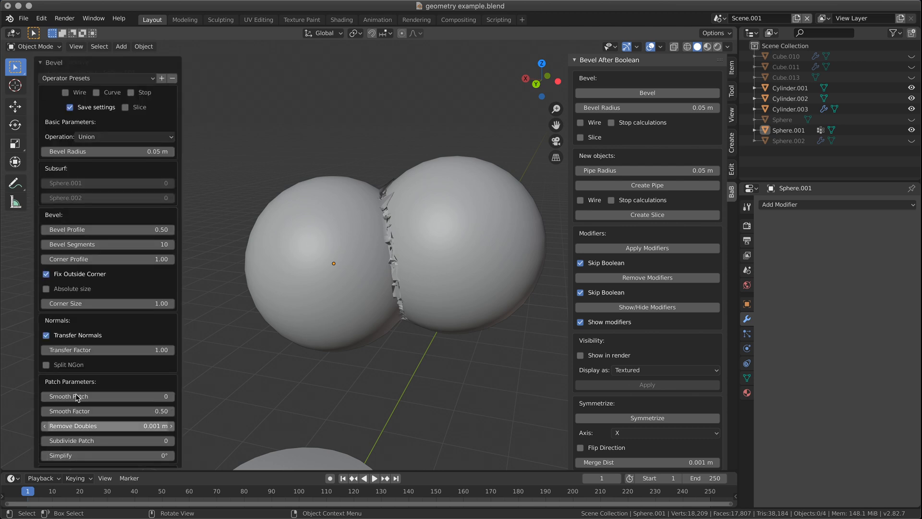
# - Switch the bevel's Boolean operation to Difference and inspect the cut edge on the sphere
pyautogui.click(116, 136)
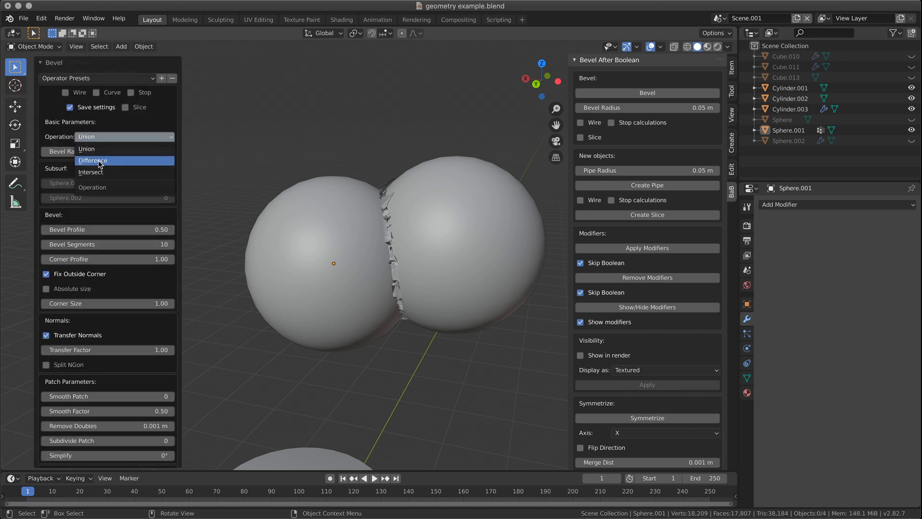
pyautogui.click(102, 156)
pyautogui.moveTo(435, 289); pyautogui.dragTo(354, 288, button='middle')
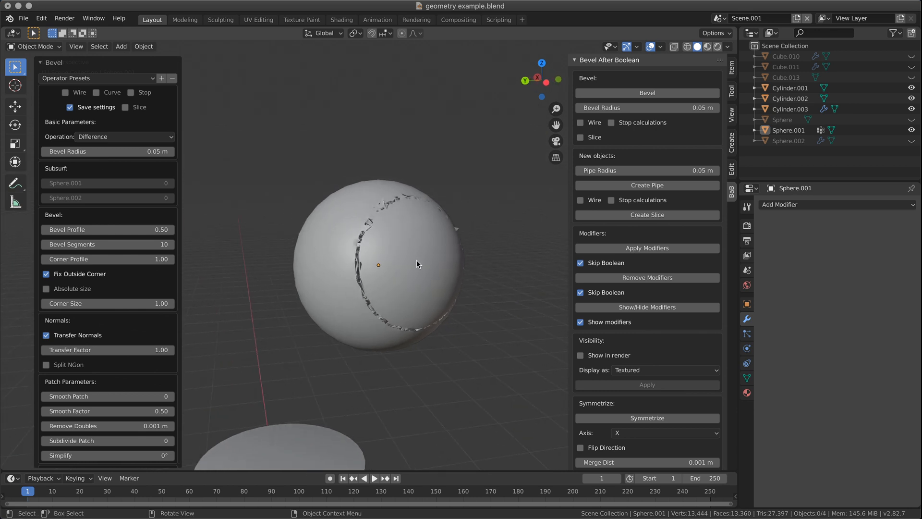
pyautogui.scroll(3, 416, 265)
pyautogui.moveTo(360, 291); pyautogui.dragTo(378, 271, button='middle')
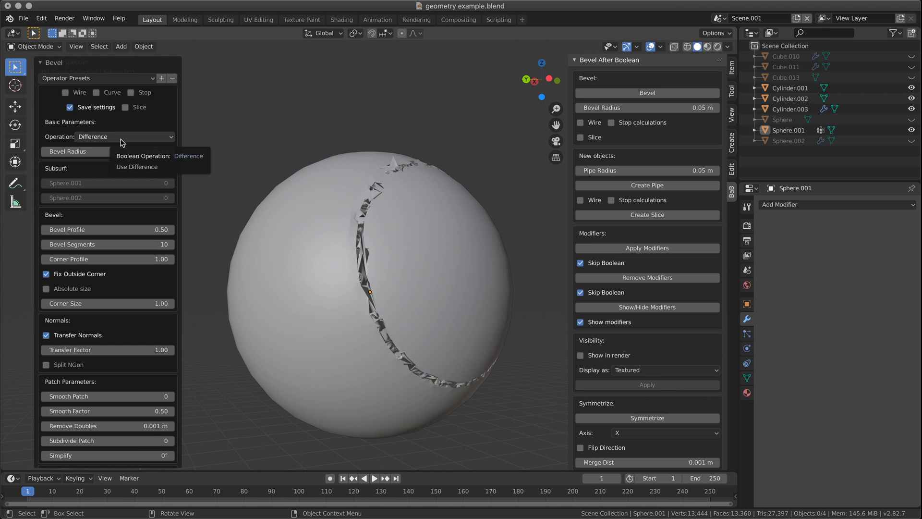
# - Enable Refine for the Difference bevel to compare the cut edge, and disable it again
pyautogui.scroll(-3, 166, 332)
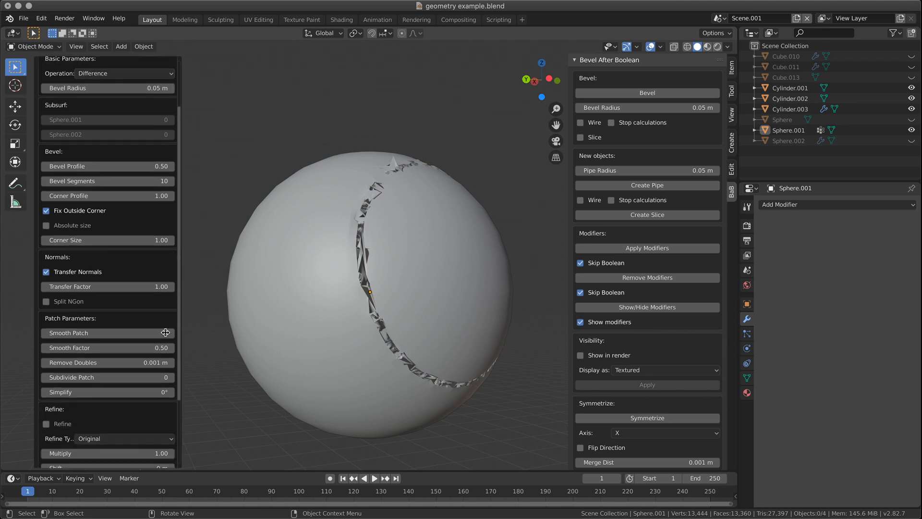
pyautogui.scroll(-3, 165, 332)
pyautogui.click(46, 371)
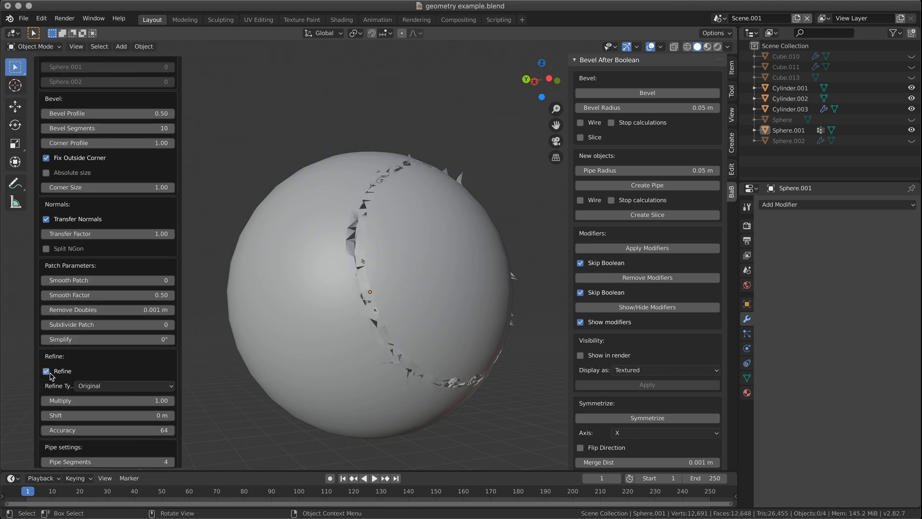
pyautogui.click(46, 371)
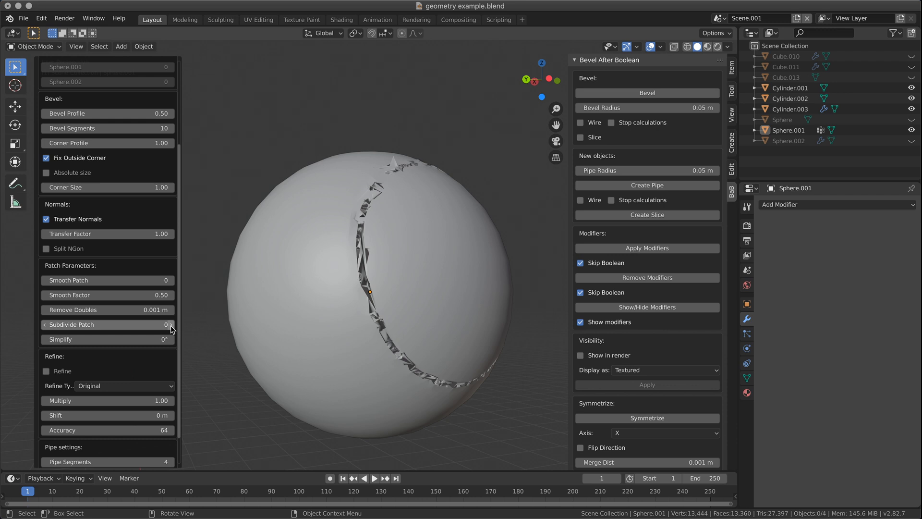
pyautogui.scroll(-4, 438, 333)
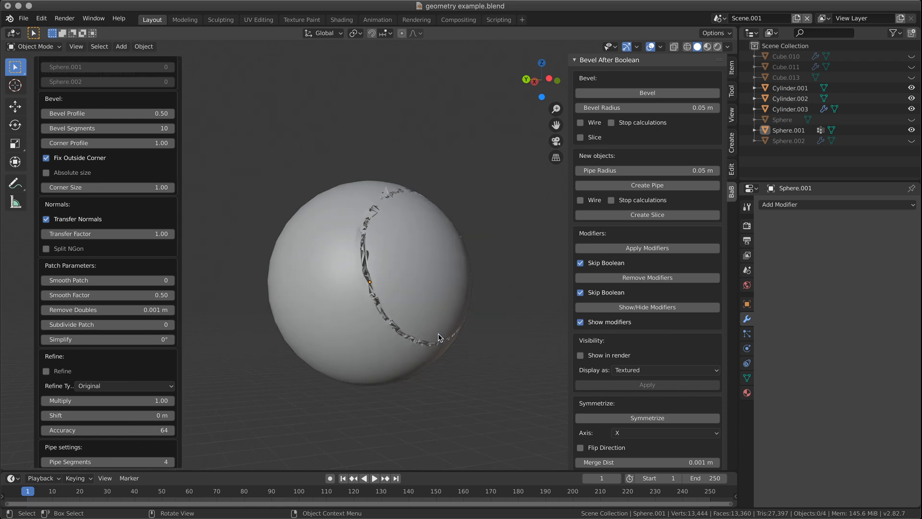
pyautogui.scroll(-6, 432, 335)
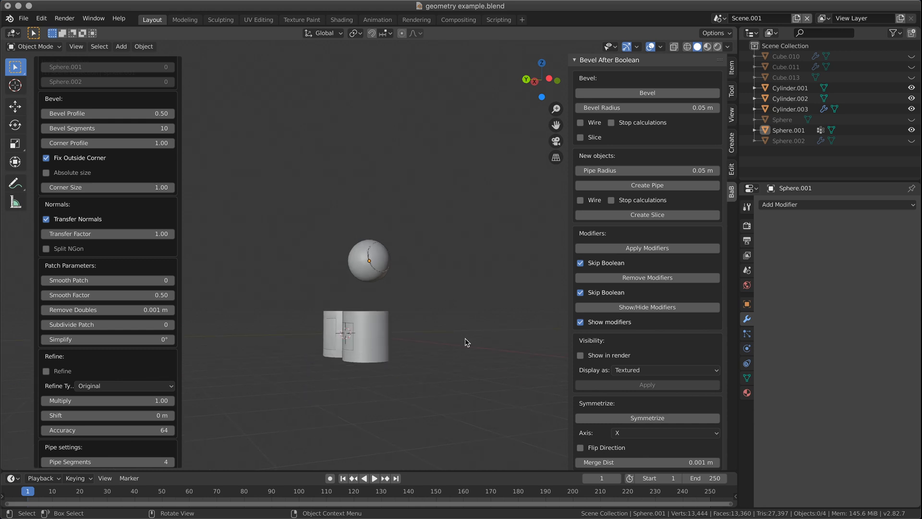
pyautogui.moveTo(465, 338); pyautogui.dragTo(464, 346, button='middle')
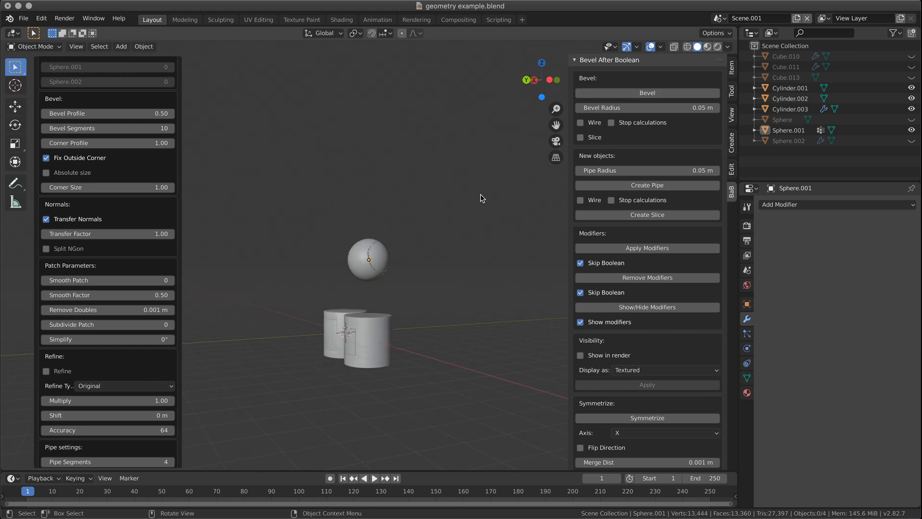
pyautogui.press('Tab')
pyautogui.press('Tab')
pyautogui.moveTo(472, 298); pyautogui.dragTo(484, 313, button='middle')
pyautogui.scroll(-2, 418, 309)
pyautogui.moveTo(307, 277); pyautogui.dragTo(490, 380)
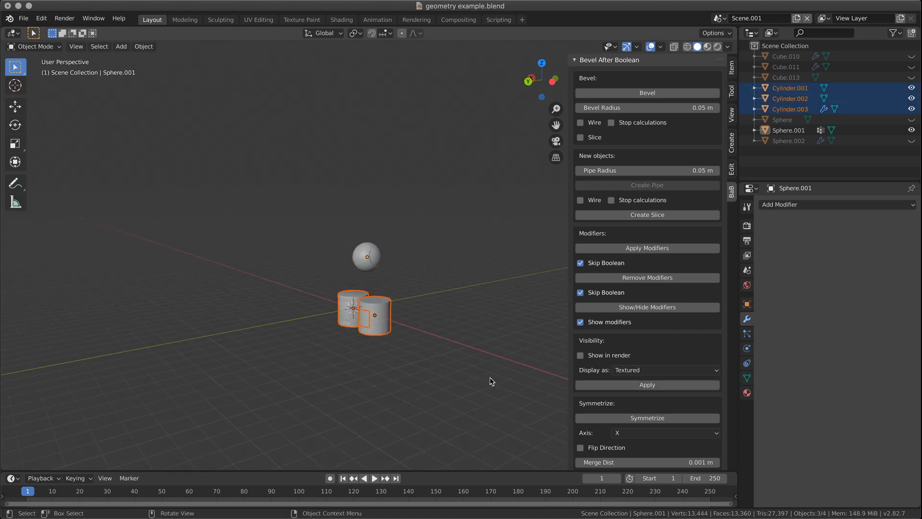
pyautogui.press('x')
pyautogui.click(436, 256)
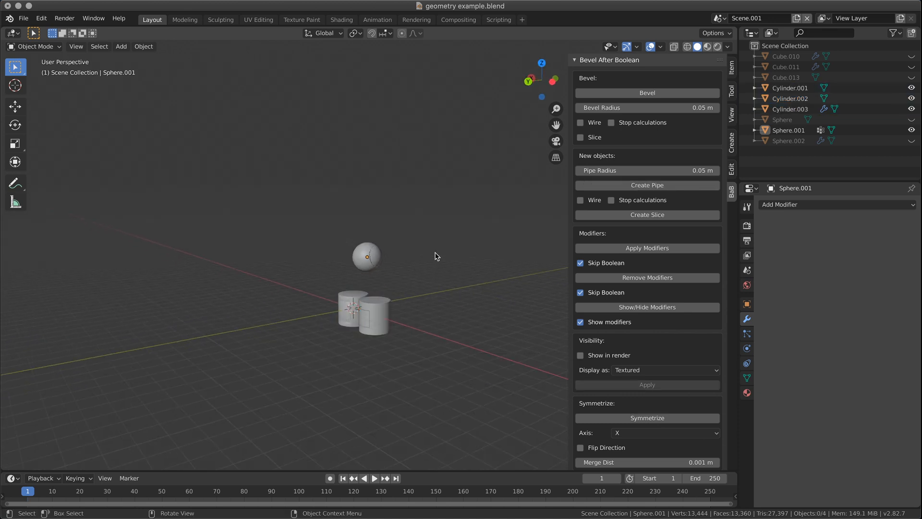
# - Move Cylinder.001, Cylinder.002 and Cylinder.003 together about 8.5 m away from the world origin
pyautogui.moveTo(310, 283); pyautogui.dragTo(462, 374)
pyautogui.press('g')
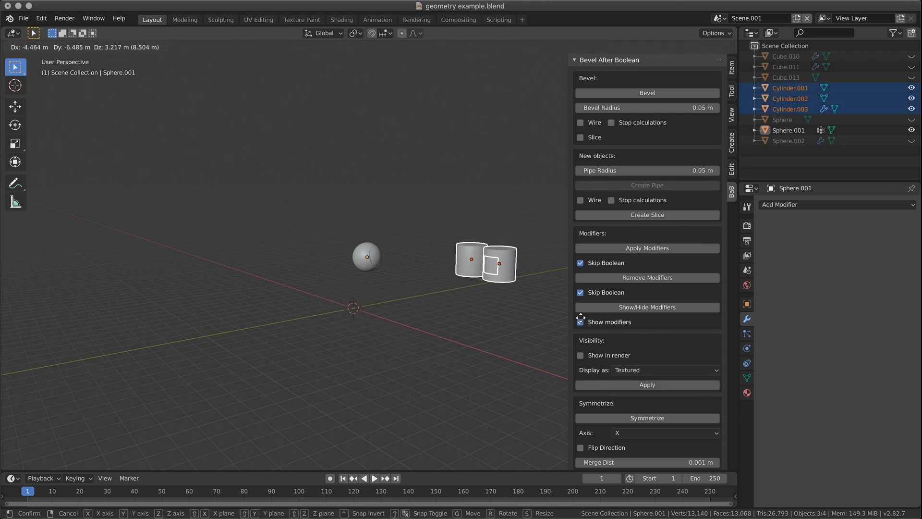
pyautogui.click(580, 318)
pyautogui.click(463, 346)
# - Move the bevelled Sphere.001 upward, clear of the world origin
pyautogui.scroll(4, 391, 337)
pyautogui.keyDown('shift'); pyautogui.moveTo(412, 352); pyautogui.dragTo(412, 344, button='middle'); pyautogui.keyUp('shift')
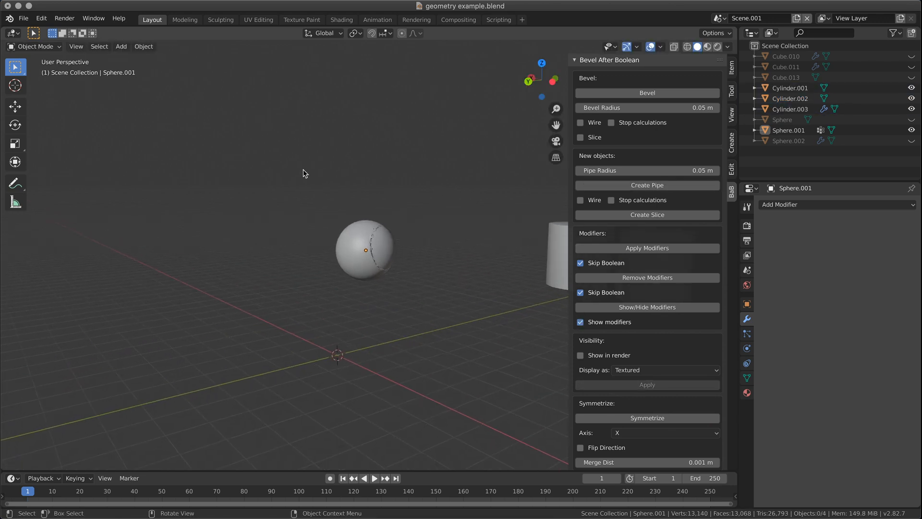
pyautogui.moveTo(303, 174); pyautogui.dragTo(448, 312)
pyautogui.press('g')
pyautogui.click(463, 172)
pyautogui.click(414, 306)
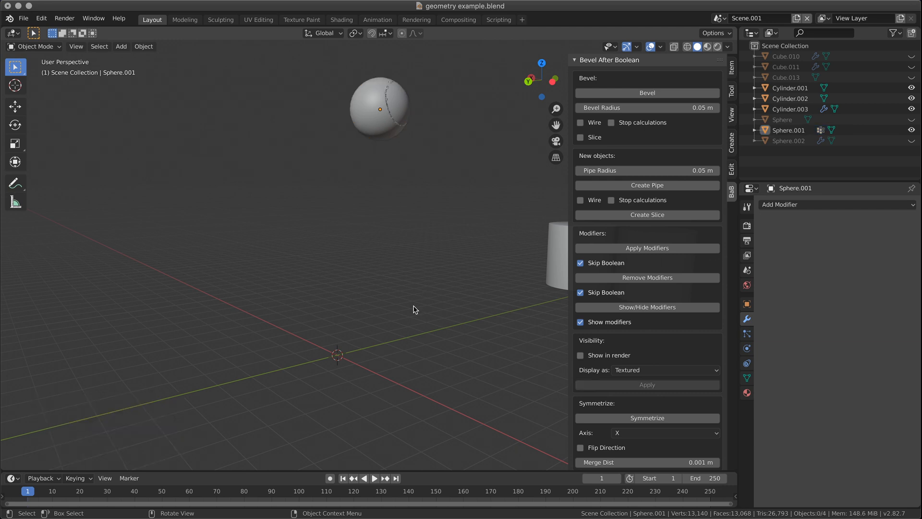
# - Add a 2 m mesh plane at the world origin
pyautogui.scroll(2, 412, 370)
pyautogui.keyDown('shift'); pyautogui.moveTo(381, 384); pyautogui.dragTo(394, 342, button='middle'); pyautogui.keyUp('shift')
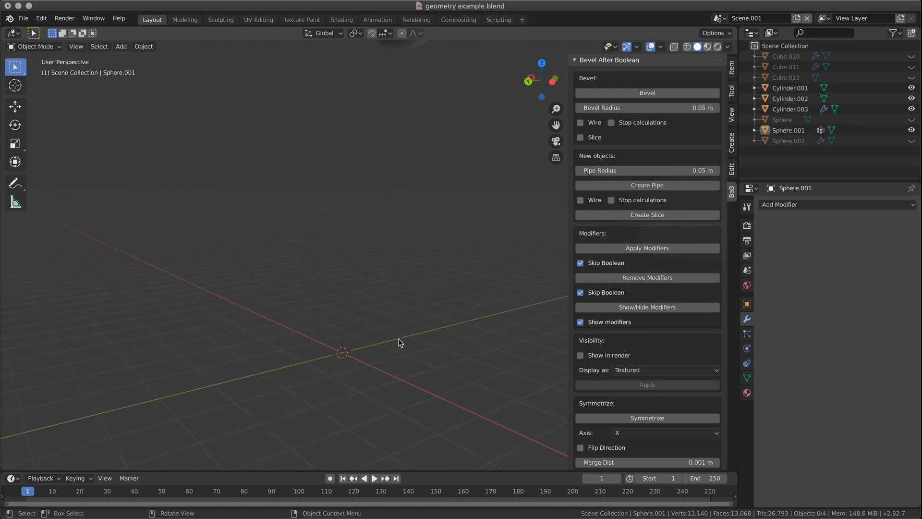
pyautogui.click(120, 45)
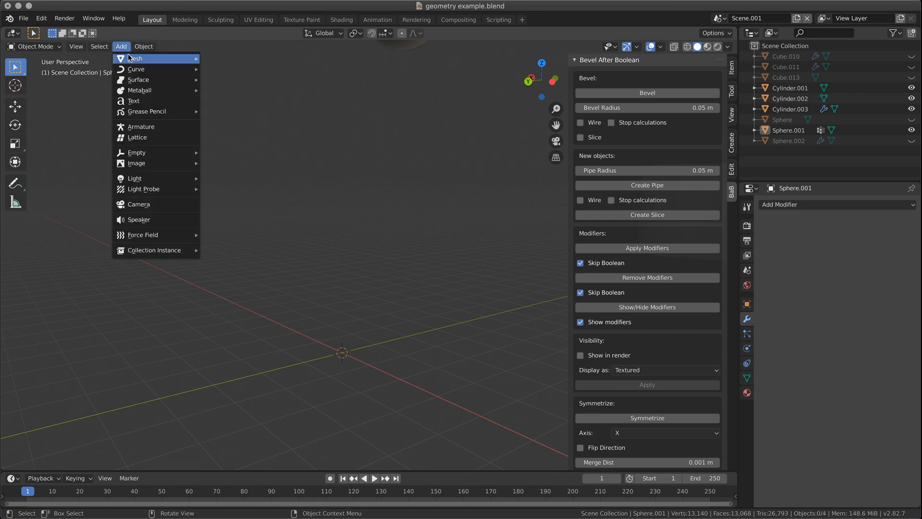
pyautogui.moveTo(137, 57)
pyautogui.click(249, 58)
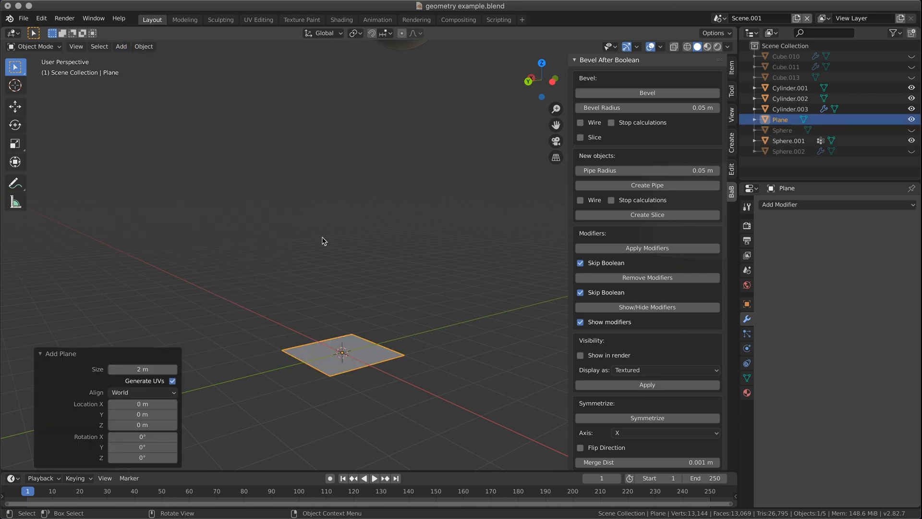
# - Enter Edit Mode on the plane and select all four of its corner vertices
pyautogui.press('Tab')
pyautogui.moveTo(371, 384); pyautogui.dragTo(385, 367, button='middle')
pyautogui.press('Tab')
pyautogui.press('Tab')
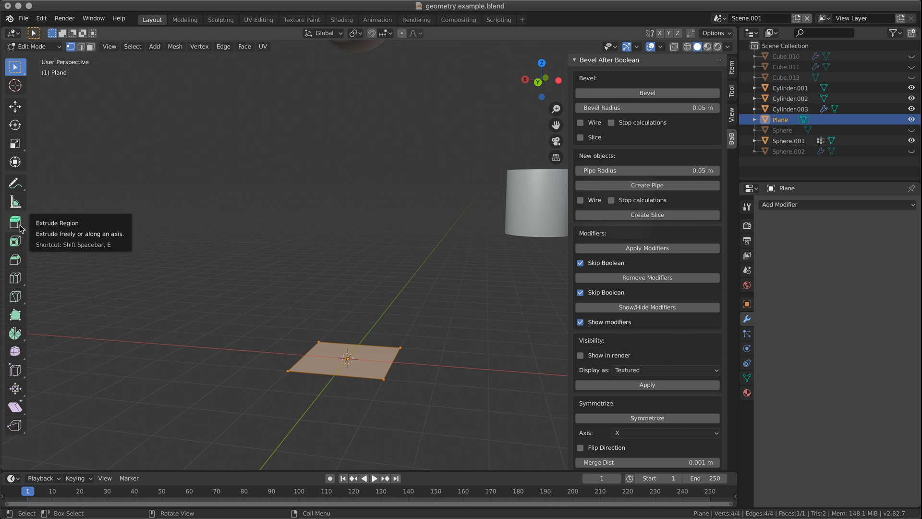
pyautogui.click(302, 332)
pyautogui.moveTo(301, 332); pyautogui.dragTo(351, 362)
pyautogui.keyDown('shift'); pyautogui.moveTo(388, 331); pyautogui.dragTo(438, 386); pyautogui.keyUp('shift')
pyautogui.keyDown('shift'); pyautogui.moveTo(372, 362); pyautogui.dragTo(409, 413); pyautogui.keyUp('shift')
pyautogui.keyDown('shift'); pyautogui.moveTo(276, 374); pyautogui.dragTo(305, 380); pyautogui.keyUp('shift')
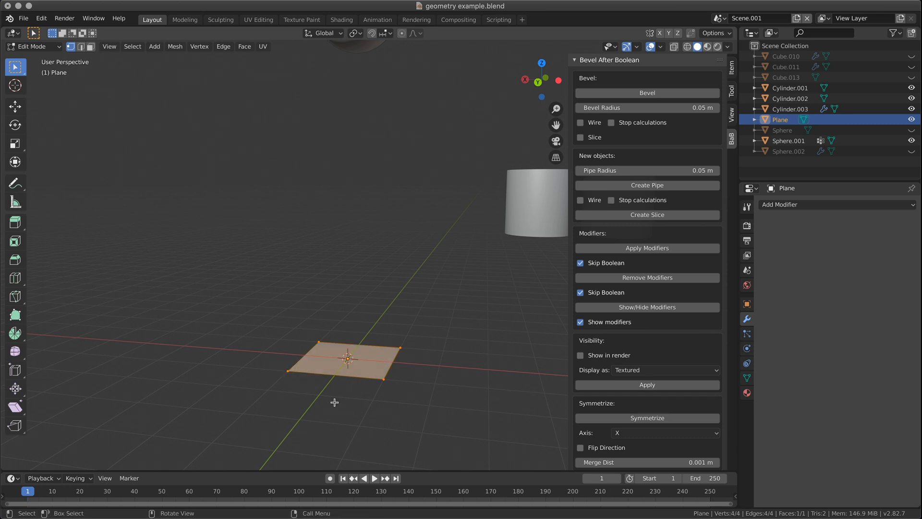
# - Extrude the plane 2 m along Z into a cube and return to Object Mode
pyautogui.press('e')
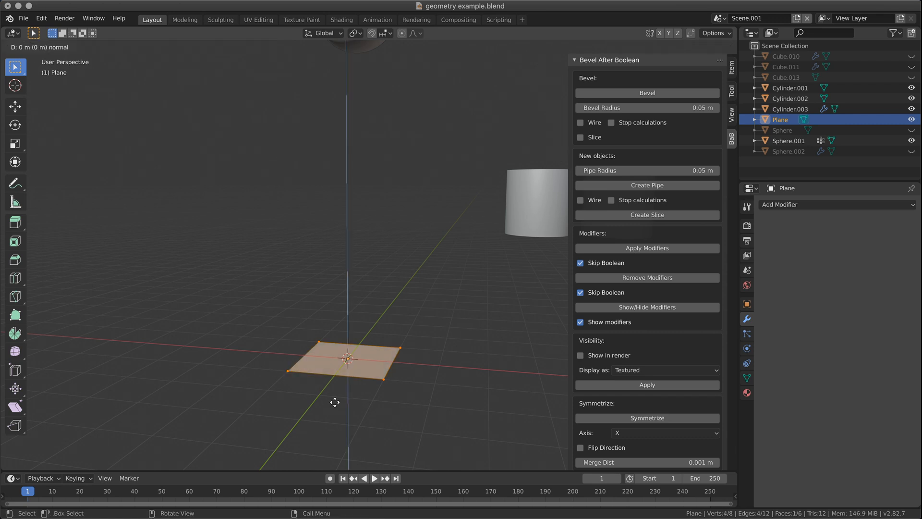
pyautogui.press('z')
pyautogui.write('2')
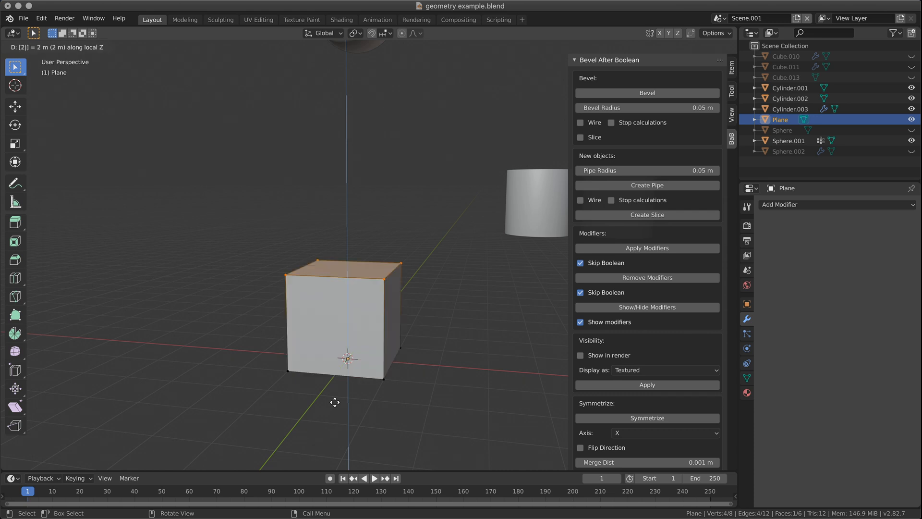
pyautogui.press('Return')
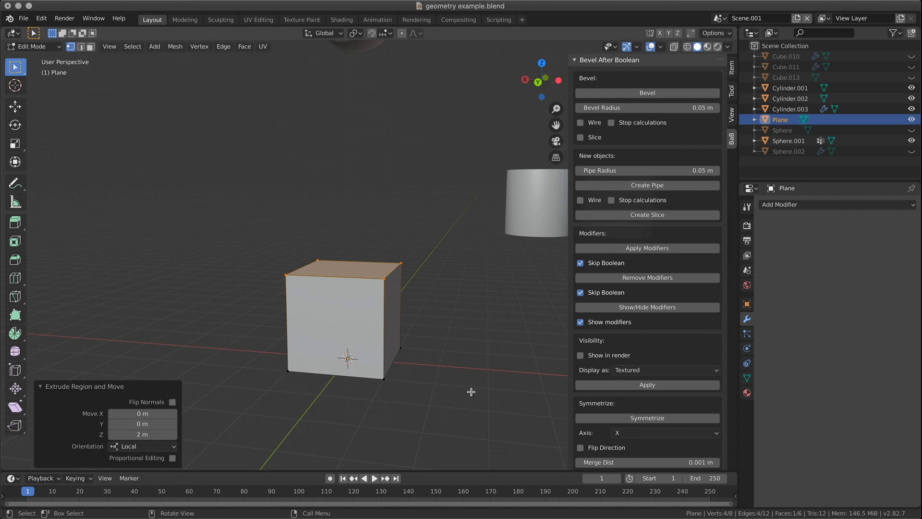
pyautogui.press('Tab')
pyautogui.moveTo(470, 392); pyautogui.dragTo(427, 375, button='middle')
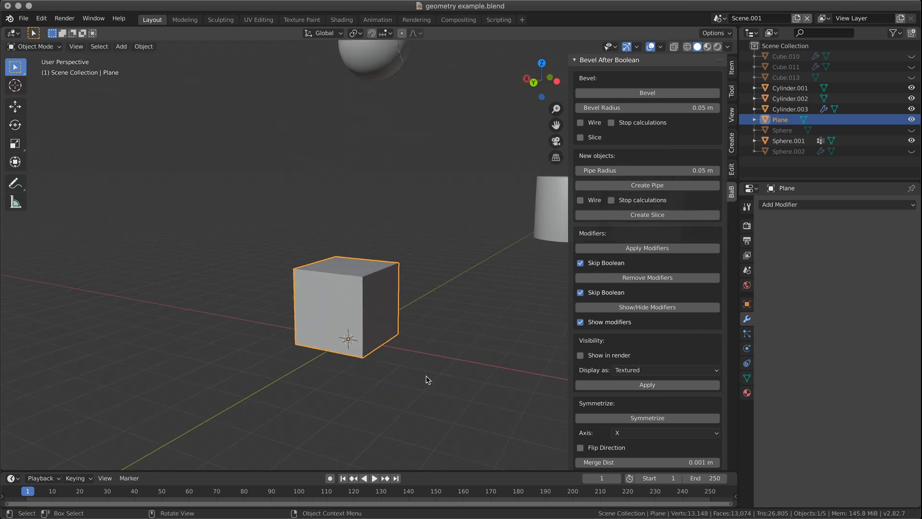
# - Delete the cube extruded from the plane
pyautogui.scroll(1, 425, 375)
pyautogui.press('x')
pyautogui.click(418, 336)
pyautogui.scroll(-3, 457, 313)
# - Undo the cube's deletion, its extrusion, the added plane and the upward move of the sphere
pyautogui.hotkey('ctrl', 'z')
pyautogui.hotkey('ctrl', 'z')
pyautogui.hotkey('ctrl', 'z')
pyautogui.hotkey('ctrl', 'z')
pyautogui.hotkey('ctrl', 'z')
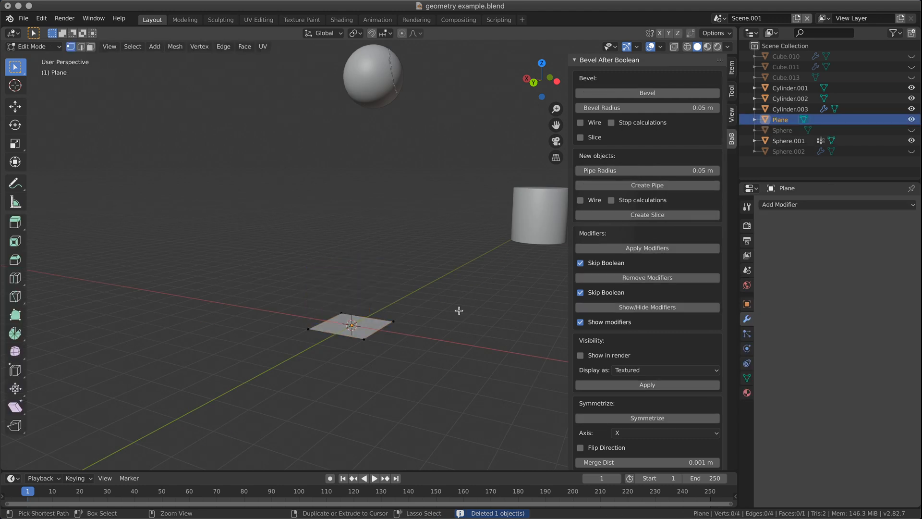
pyautogui.hotkey('ctrl', 'z')
pyautogui.hotkey('ctrl', 'z')
pyautogui.hotkey('ctrl', 'z')
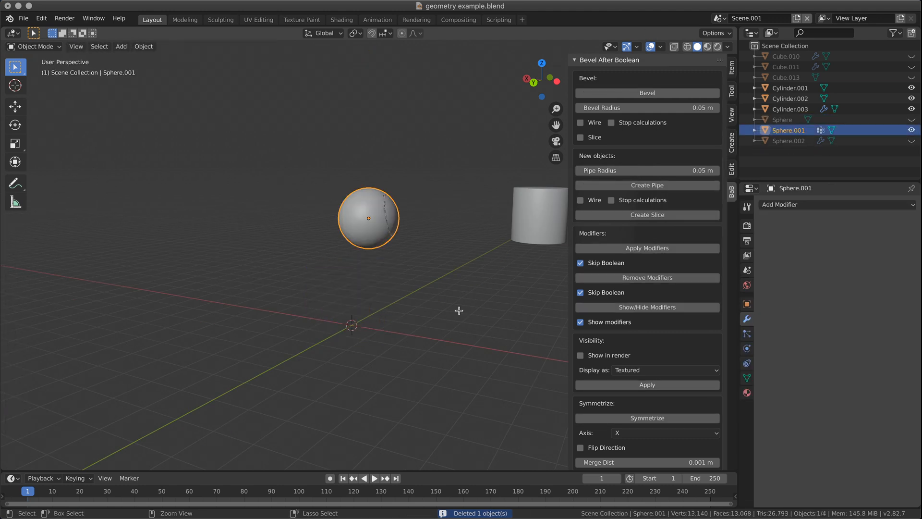
# - Undo further, reverting the cylinders' move and the bevel applied to Sphere.001
pyautogui.hotkey('ctrl', 'z')
pyautogui.hotkey('ctrl', 'z')
pyautogui.hotkey('ctrl', 'z')
pyautogui.hotkey('ctrl', 'z')
pyautogui.hotkey('ctrl', 'z')
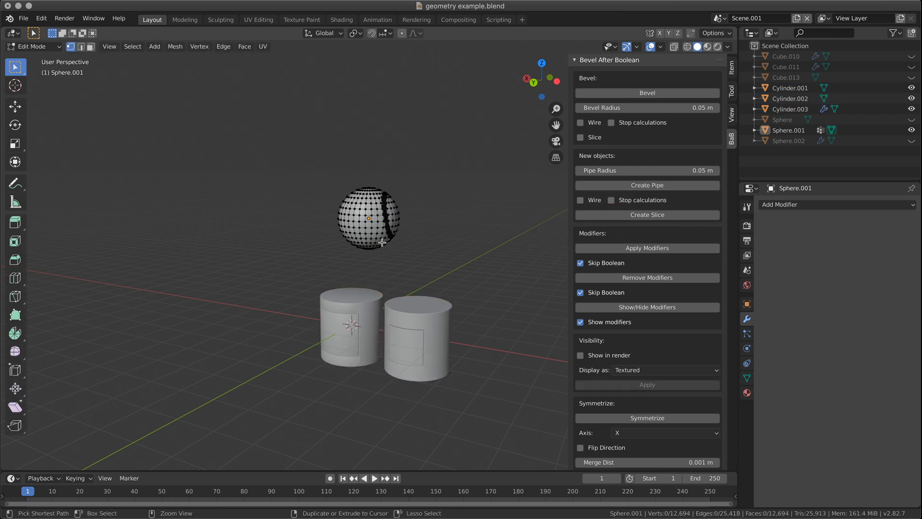
pyautogui.hotkey('ctrl', 'z')
# - Undo back to the version of Sphere.001 with its Boolean and Subdivision modifiers and return to Object Mode
pyautogui.hotkey('ctrl', '2')
pyautogui.press('Tab')
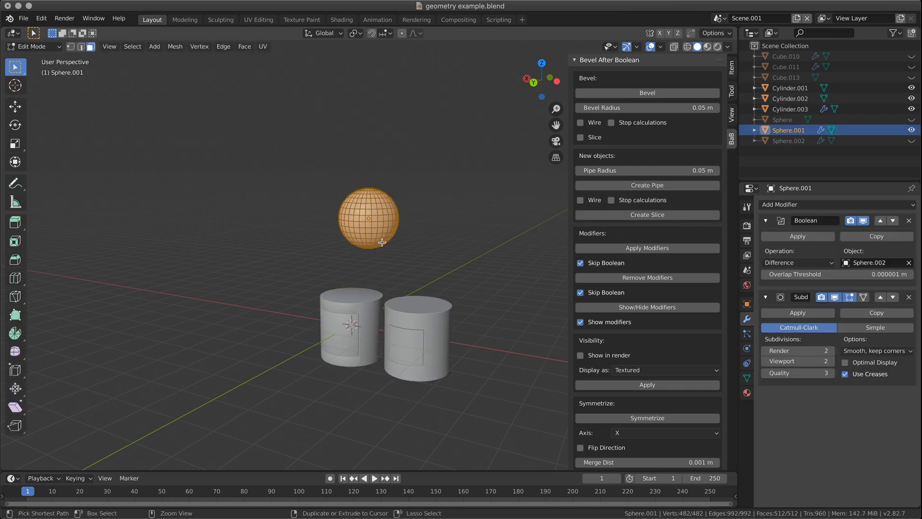
pyautogui.press('Tab')
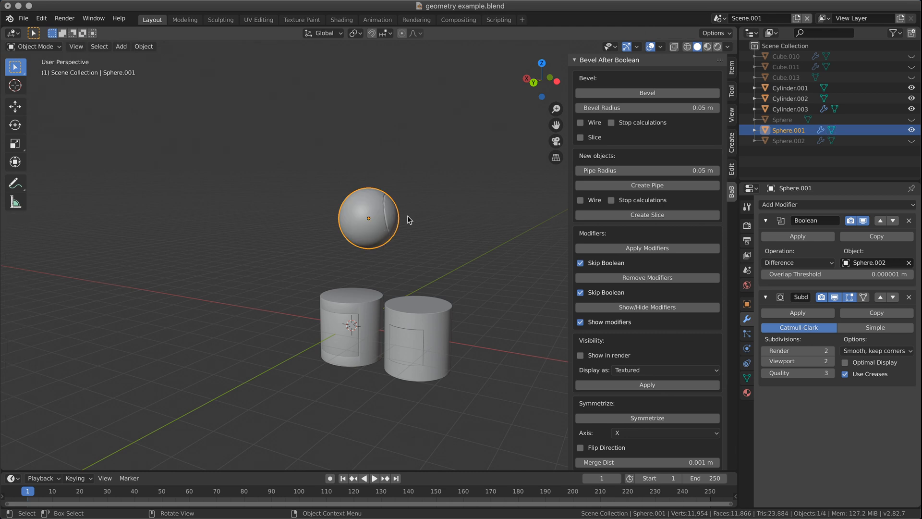
# - Bevel the Boolean cut on Sphere.001 with a 0.05 m radius and inspect the cut edge up close
pyautogui.click(647, 93)
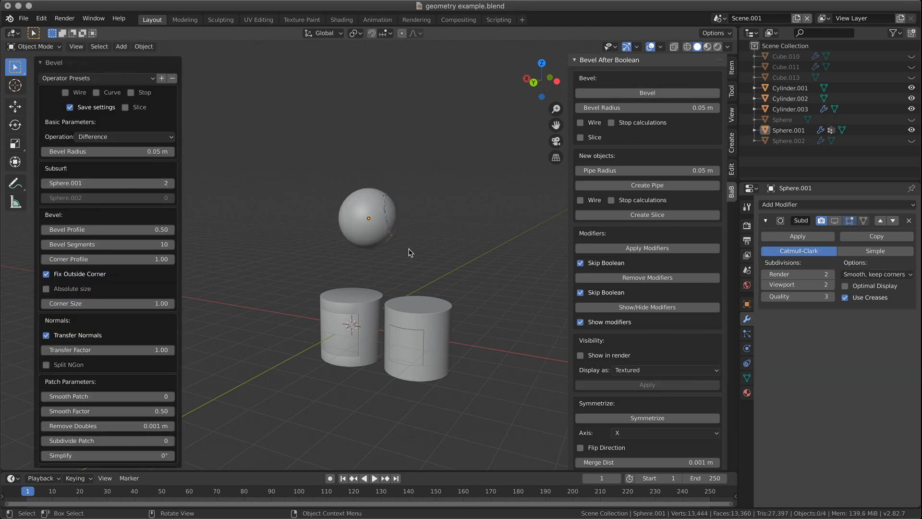
pyautogui.click(361, 219)
pyautogui.press('`')
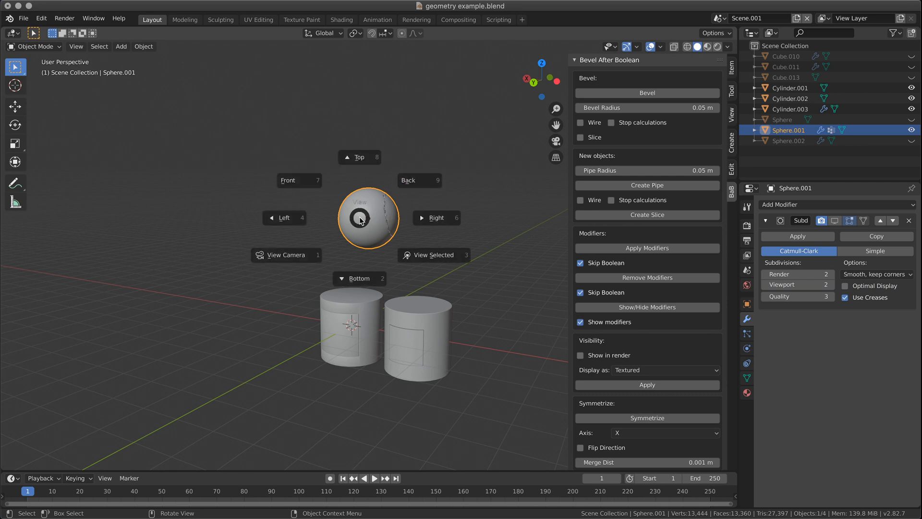
pyautogui.press('3')
pyautogui.moveTo(498, 221); pyautogui.dragTo(405, 206, button='middle')
pyautogui.scroll(-2, 405, 208)
pyautogui.keyDown('shift'); pyautogui.moveTo(442, 256); pyautogui.dragTo(407, 256, button='middle'); pyautogui.keyUp('shift')
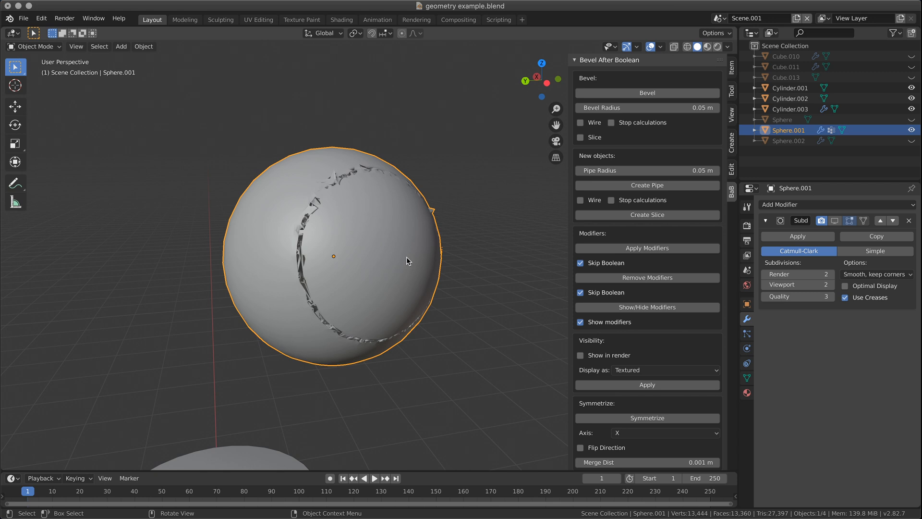
pyautogui.moveTo(362, 360); pyautogui.dragTo(436, 385, button='middle')
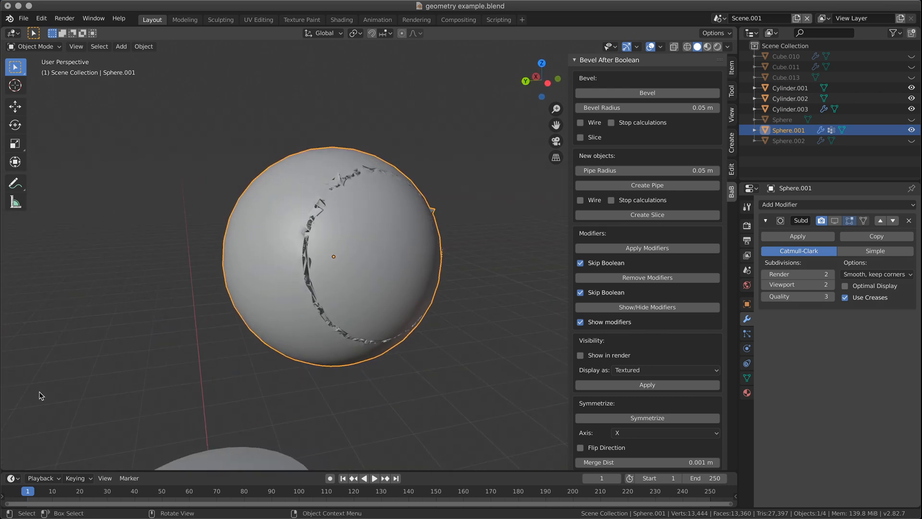
# - Try to bevel Sphere.001 a second time and undo back to its unapplied Boolean and Subdivision modifiers
pyautogui.click(647, 93)
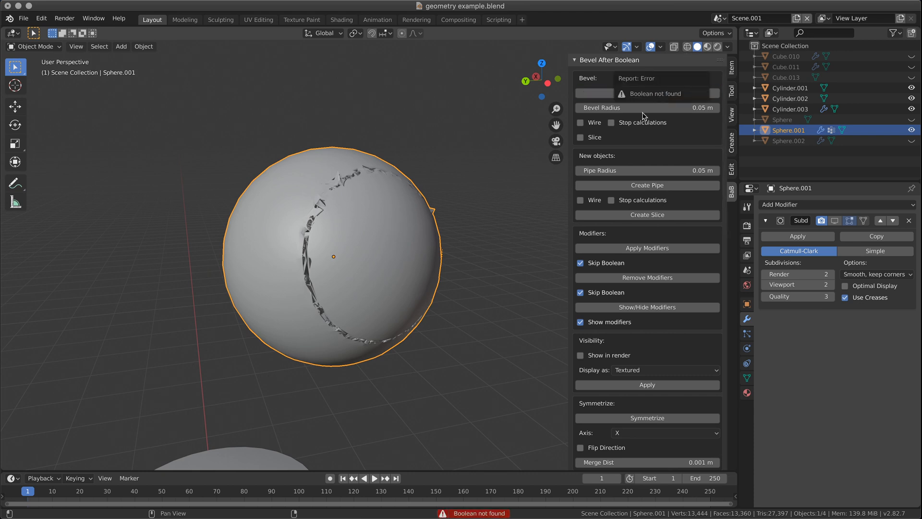
pyautogui.hotkey('ctrl', 'z')
pyautogui.hotkey('ctrl', 'z')
pyautogui.hotkey('ctrl', 'z')
pyautogui.hotkey('ctrl', 'z')
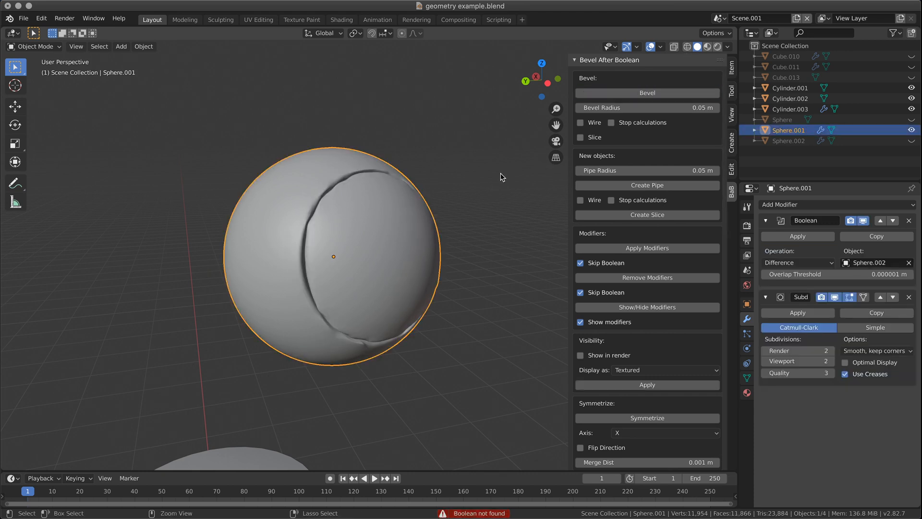
# - Bevel the cut on Sphere.001 with a 0.05 m radius and set the refine type to Dist
pyautogui.moveTo(409, 205); pyautogui.dragTo(380, 222, button='middle')
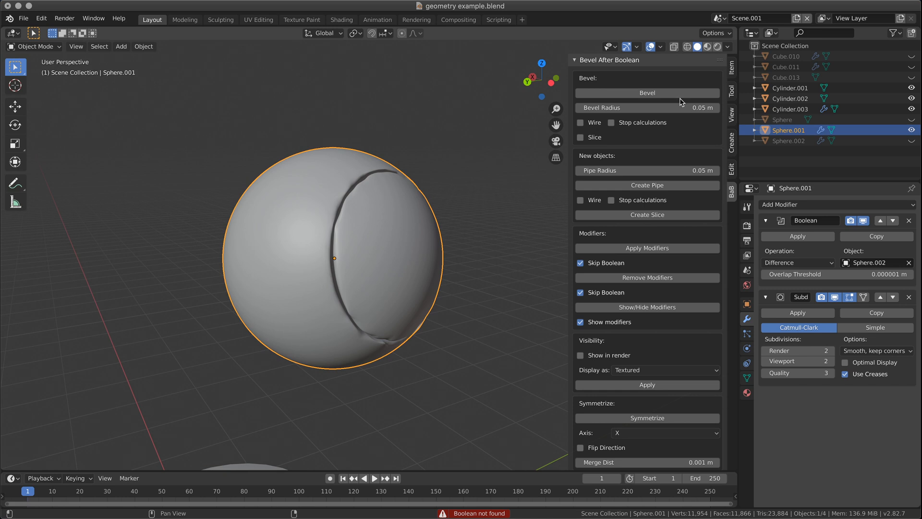
pyautogui.click(680, 94)
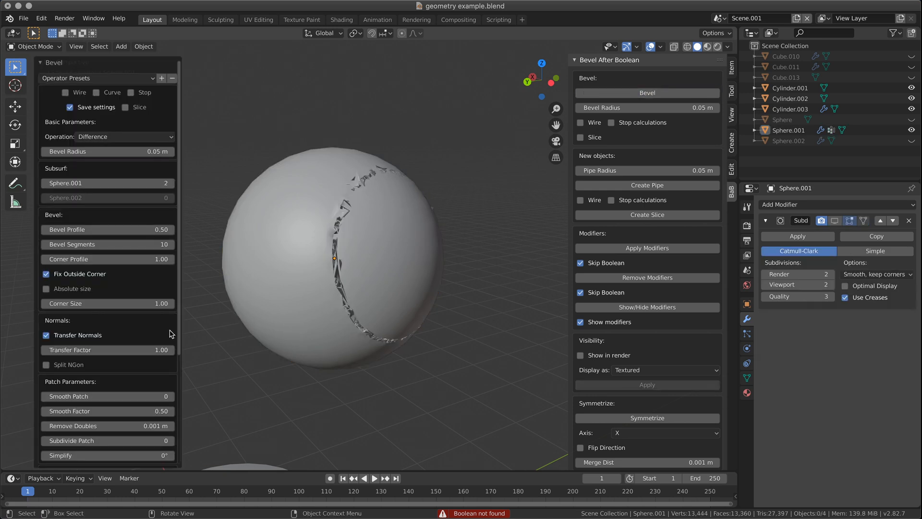
pyautogui.scroll(-5, 101, 361)
pyautogui.scroll(-5, 101, 360)
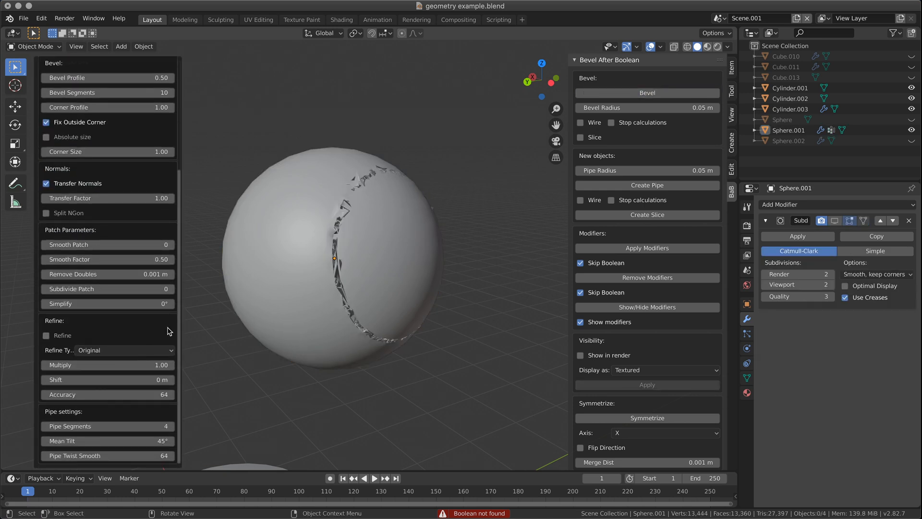
pyautogui.click(137, 351)
pyautogui.click(119, 351)
pyautogui.click(105, 382)
pyautogui.click(115, 351)
pyautogui.click(110, 361)
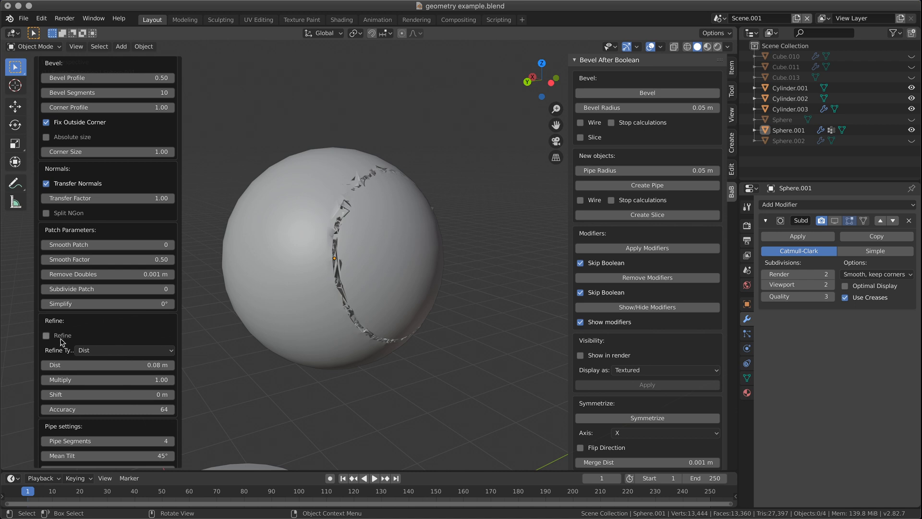
# - Set the bevel's refine type to Count, enable Refine and examine the patch along the cut edge
pyautogui.click(106, 352)
pyautogui.click(103, 374)
pyautogui.click(47, 336)
pyautogui.moveTo(270, 315); pyautogui.dragTo(368, 340, button='middle')
pyautogui.scroll(4, 344, 290)
pyautogui.moveTo(342, 290); pyautogui.dragTo(355, 293, button='middle')
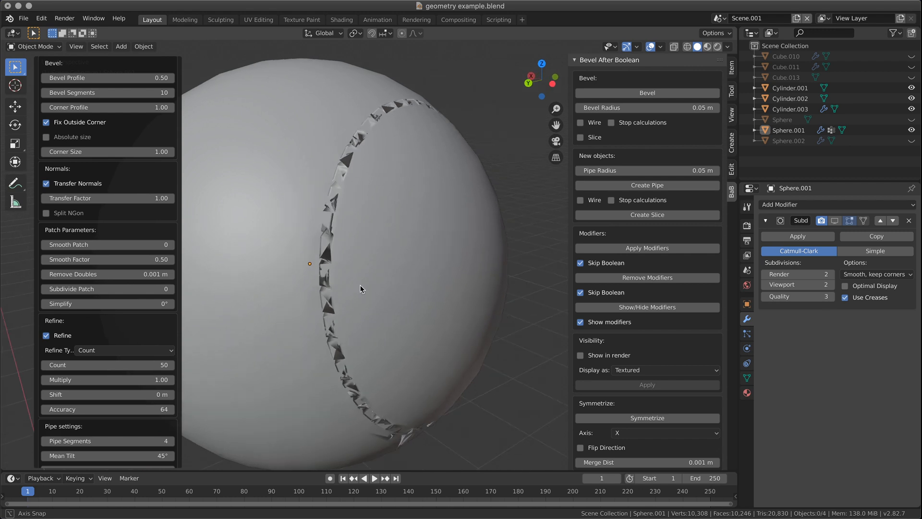
# - Turn Refine off and review the remaining bevel, patch and pipe parameters
pyautogui.click(67, 339)
pyautogui.click(107, 350)
pyautogui.scroll(-1, 136, 361)
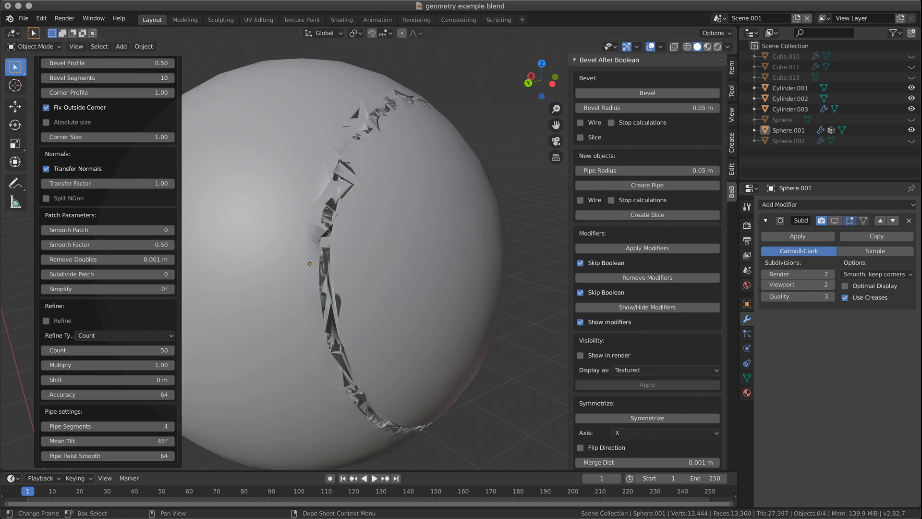
pyautogui.scroll(8, 124, 139)
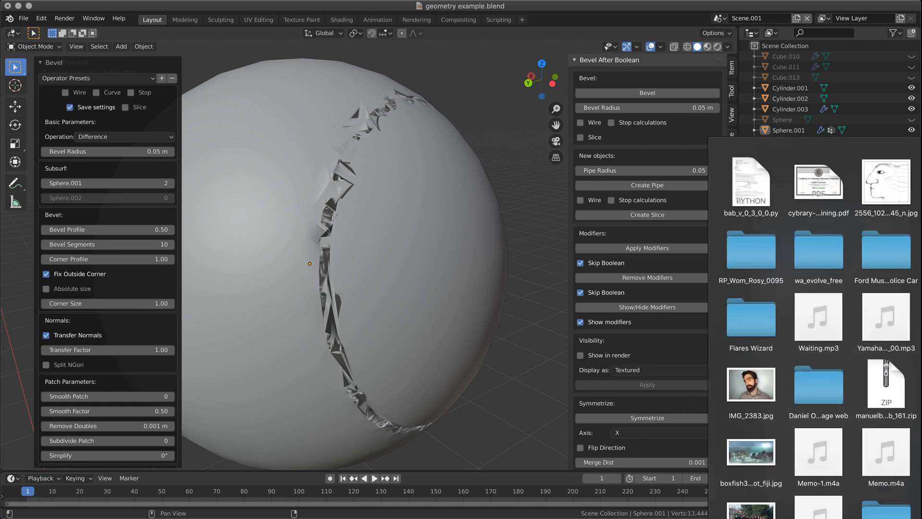
# - Check the bab_v_0_3_0_0.py file in the downloads stack, return to Blender and undo the current bevel
pyautogui.click(753, 186)
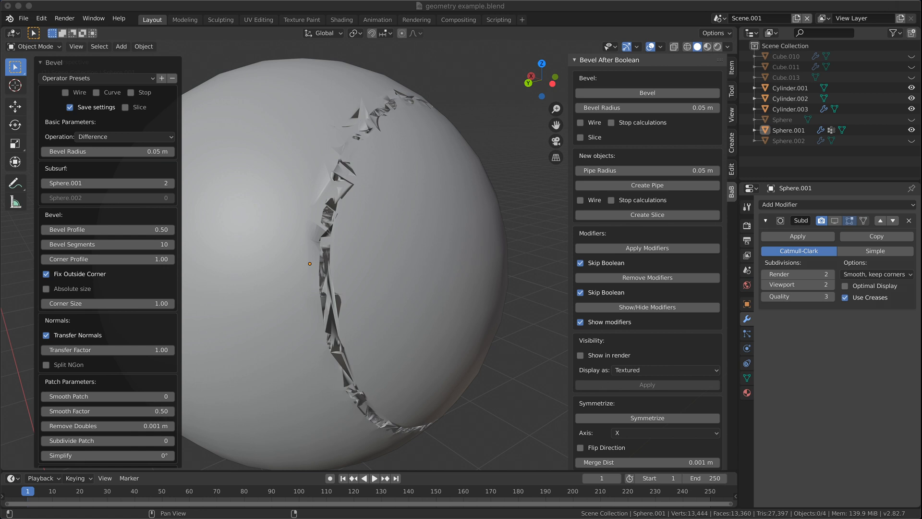
pyautogui.click(418, 323)
pyautogui.moveTo(421, 323); pyautogui.dragTo(420, 339, button='middle')
pyautogui.hotkey('ctrl', 'z')
pyautogui.hotkey('ctrl', 'z')
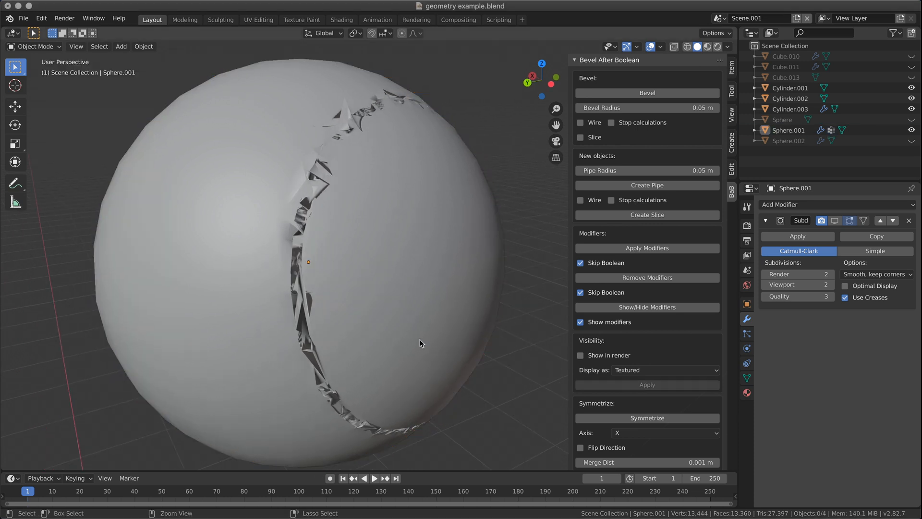
# - Apply the 0.05 m bevel to Sphere.001's cut again and look through its bevel and patch parameters
pyautogui.click(656, 89)
pyautogui.keyDown('shift'); pyautogui.moveTo(332, 280); pyautogui.dragTo(379, 281, button='middle'); pyautogui.keyUp('shift')
pyautogui.scroll(-2, 379, 280)
pyautogui.moveTo(446, 226)
pyautogui.mouseDown(button='middle')
pyautogui.moveTo(323, 235)
pyautogui.moveTo(444, 219)
pyautogui.mouseUp(button='middle')
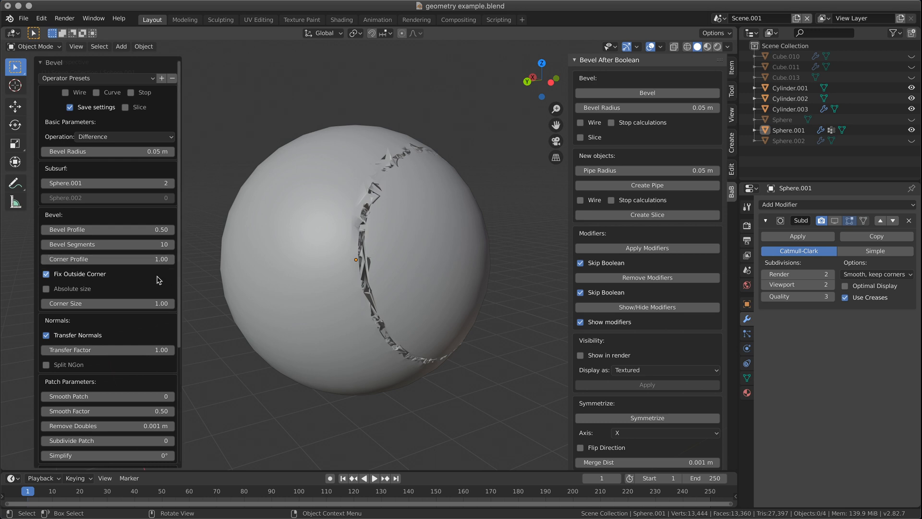
pyautogui.scroll(-6, 159, 278)
pyautogui.scroll(6, 160, 278)
pyautogui.scroll(-5, 159, 276)
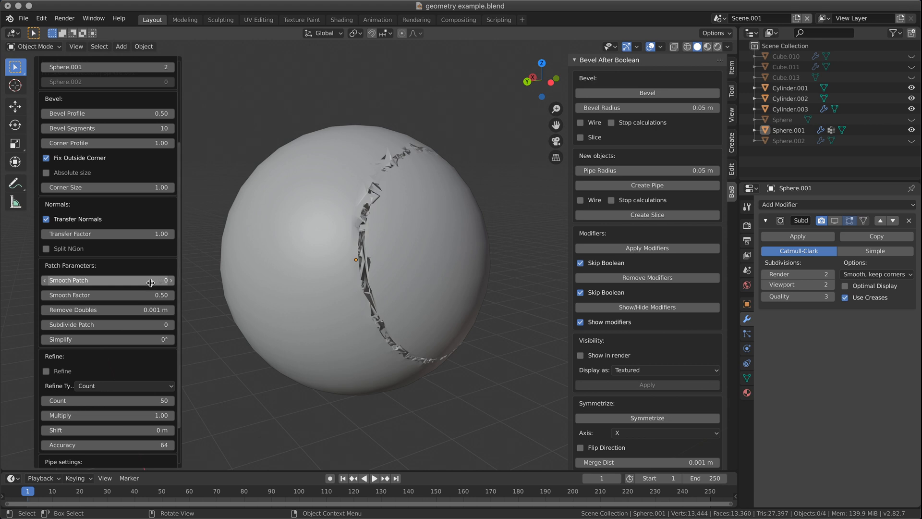
# - Raise the bevel's Remove Doubles distance to 0.031 m and inspect the resulting geometry around the cut
pyautogui.moveTo(136, 309)
pyautogui.mouseDown()
pyautogui.moveTo(168, 311)
pyautogui.moveTo(126, 312)
pyautogui.mouseUp()
pyautogui.click(170, 310)
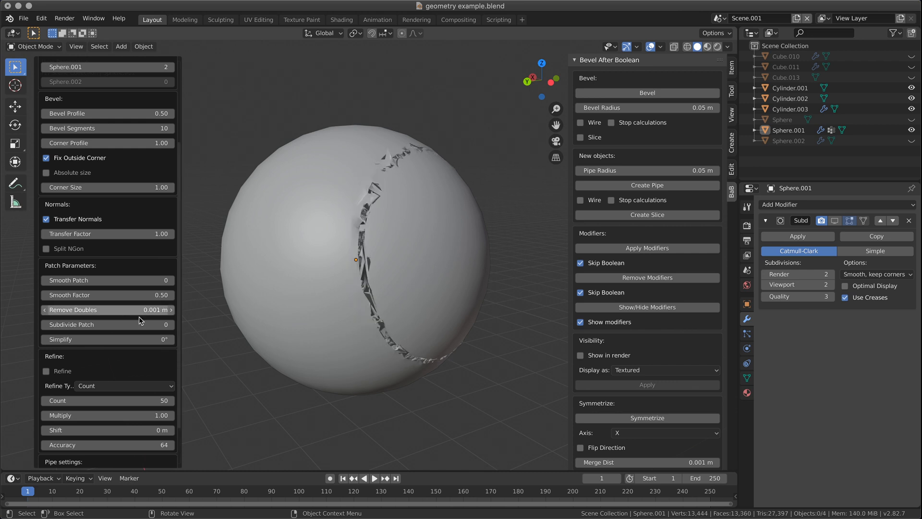
pyautogui.click(171, 310)
pyautogui.click(170, 310)
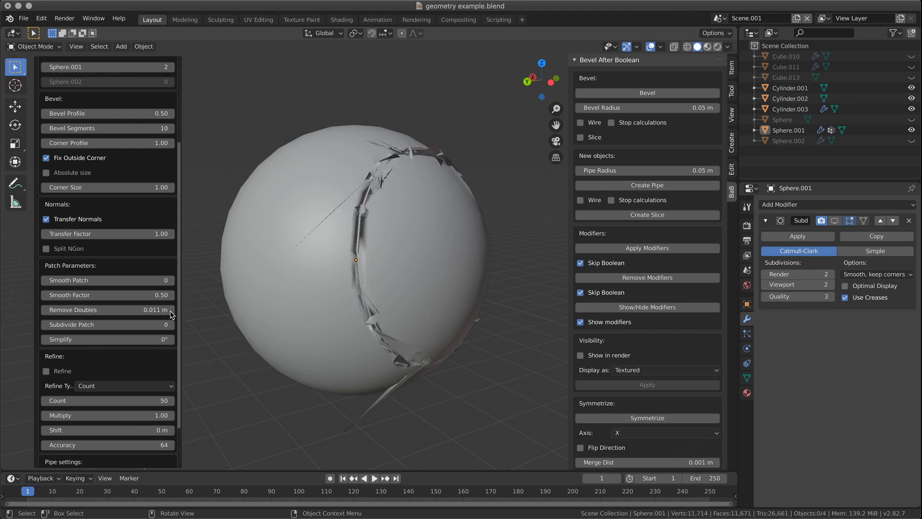
pyautogui.click(169, 311)
pyautogui.moveTo(288, 307); pyautogui.dragTo(322, 320, button='middle')
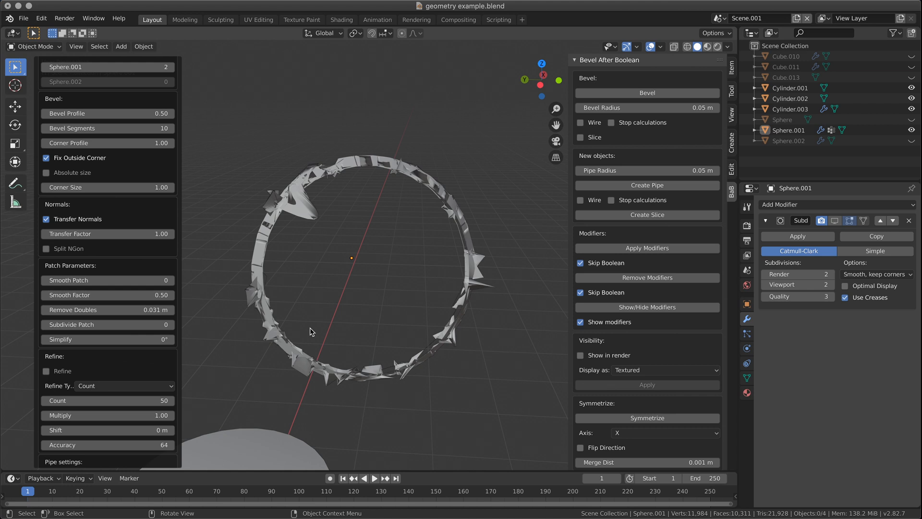
pyautogui.moveTo(322, 301); pyautogui.dragTo(352, 309, button='middle')
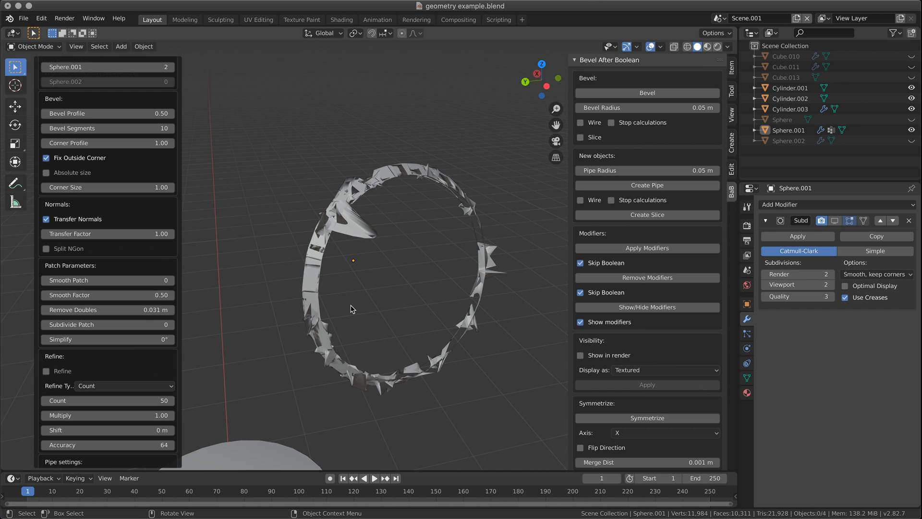
pyautogui.moveTo(351, 308); pyautogui.dragTo(405, 318, button='middle')
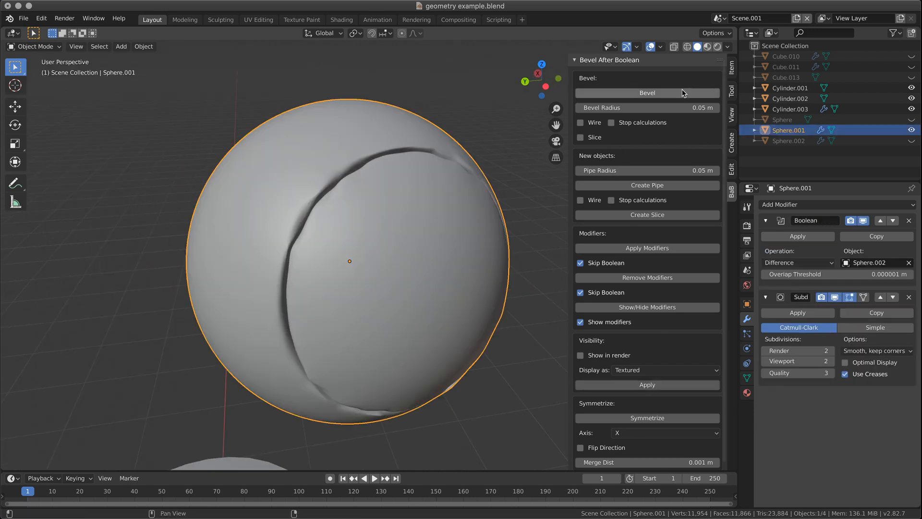
# - Reapply the bevel to Sphere.001 from its Boolean state and examine the geometry and nearby cylinders from several angles
pyautogui.click(647, 93)
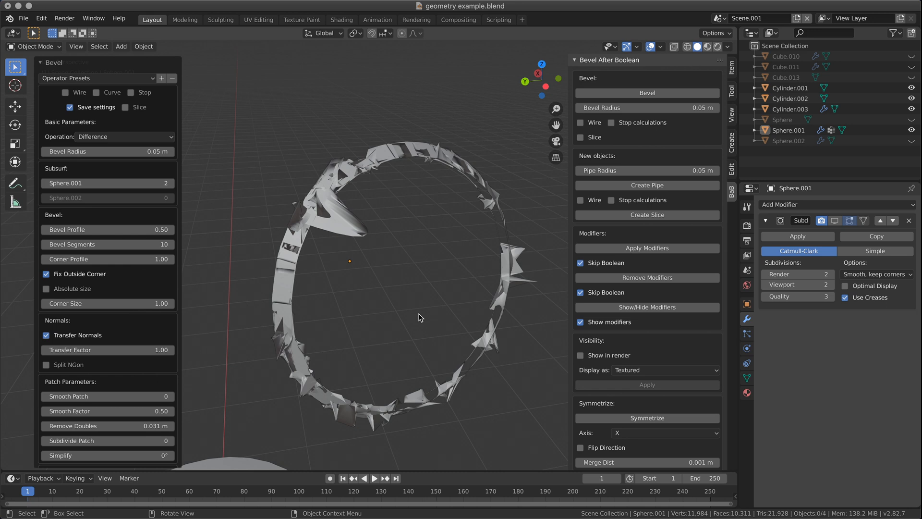
pyautogui.scroll(-3, 418, 313)
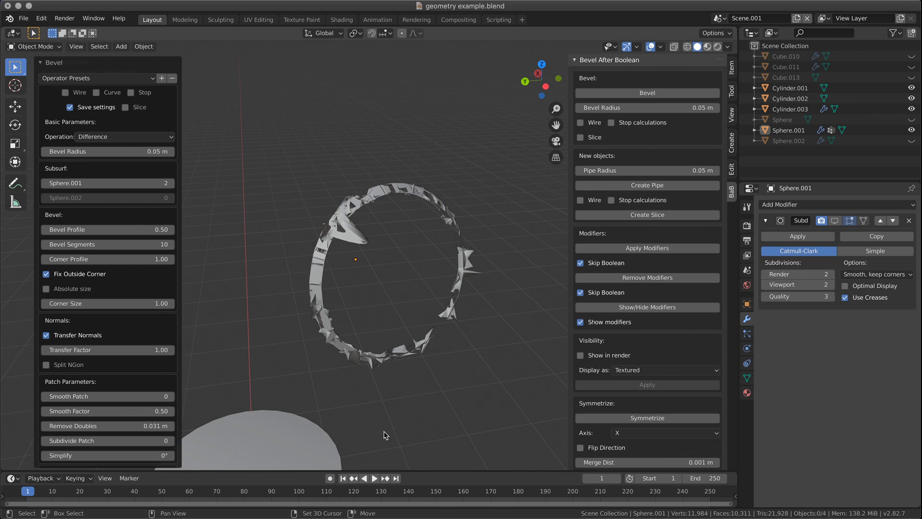
pyautogui.keyDown('shift'); pyautogui.moveTo(384, 433); pyautogui.dragTo(451, 284, button='middle'); pyautogui.keyUp('shift')
pyautogui.scroll(-2, 410, 311)
pyautogui.moveTo(410, 314); pyautogui.dragTo(432, 361, button='middle')
pyautogui.scroll(2, 431, 362)
pyautogui.scroll(-3, 431, 361)
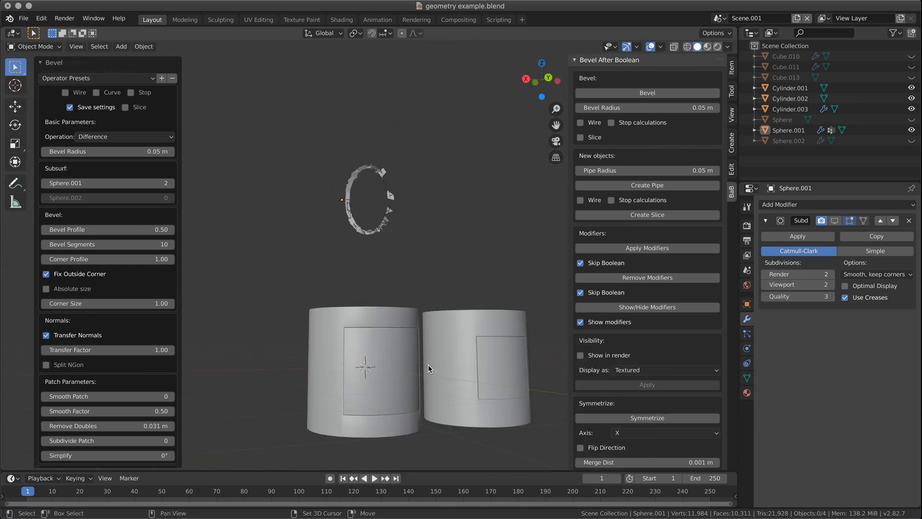
pyautogui.scroll(-2, 417, 371)
pyautogui.scroll(3, 413, 370)
pyautogui.keyDown('shift'); pyautogui.moveTo(444, 388); pyautogui.dragTo(423, 366, button='middle'); pyautogui.keyUp('shift')
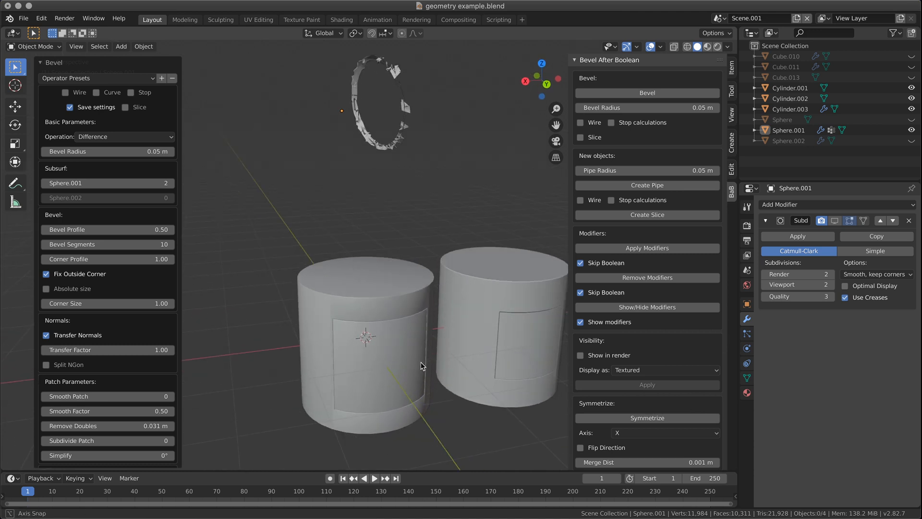
pyautogui.keyDown('shift'); pyautogui.moveTo(406, 185); pyautogui.dragTo(395, 354, button='middle'); pyautogui.keyUp('shift')
pyautogui.scroll(4, 413, 358)
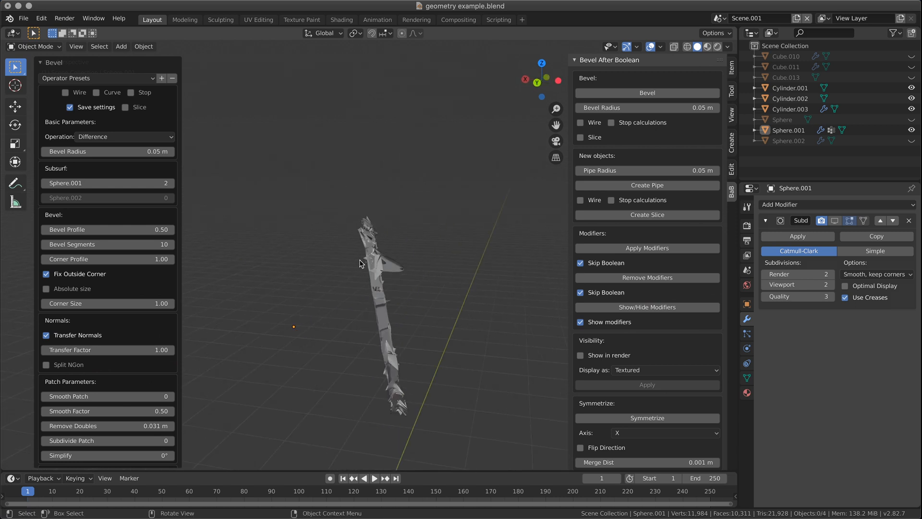
# - Undo the bevel on Sphere.001 and inspect the unbevelled cut edge
pyautogui.hotkey('ctrl', 'z')
pyautogui.moveTo(393, 299); pyautogui.dragTo(312, 295, button='middle')
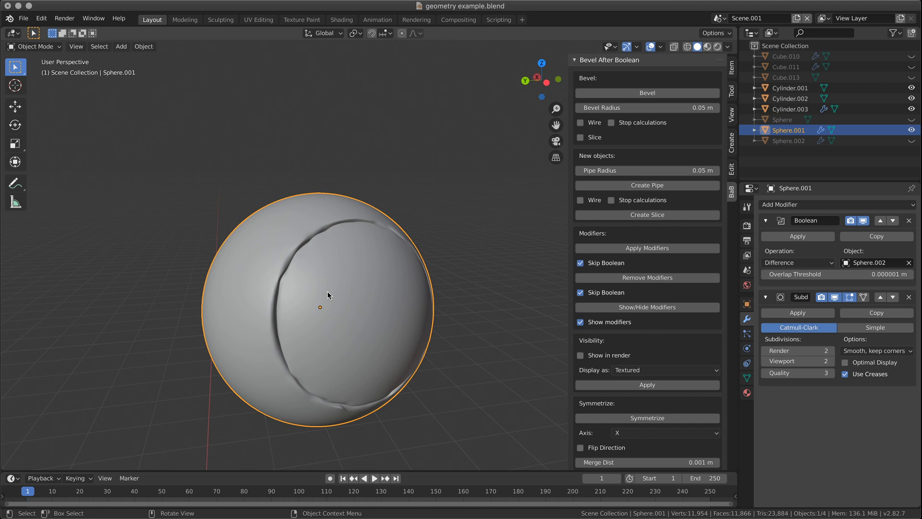
pyautogui.moveTo(367, 309)
pyautogui.mouseDown(button='middle')
pyautogui.moveTo(442, 285)
pyautogui.moveTo(358, 307)
pyautogui.moveTo(364, 301)
pyautogui.mouseUp(button='middle')
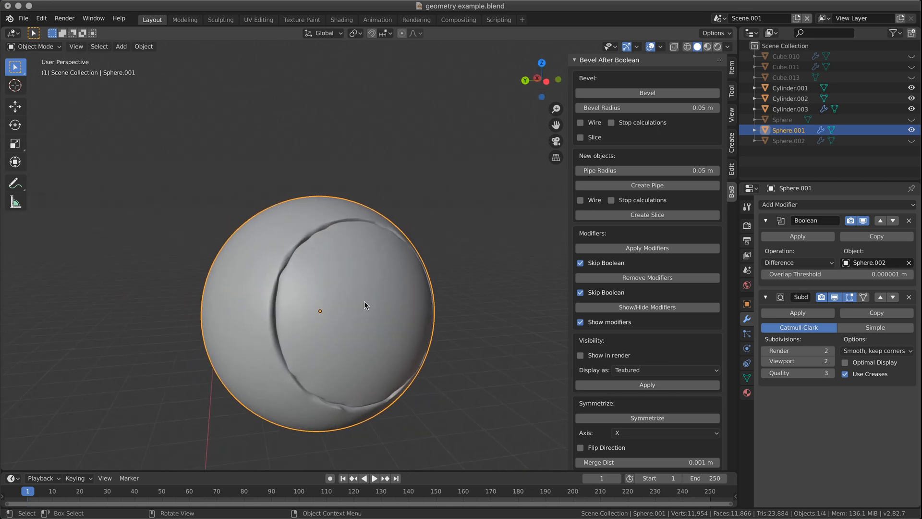
# - Bevel Sphere.001's cut, restore the operator's default settings and set the operation to Difference
pyautogui.click(701, 93)
pyautogui.click(102, 78)
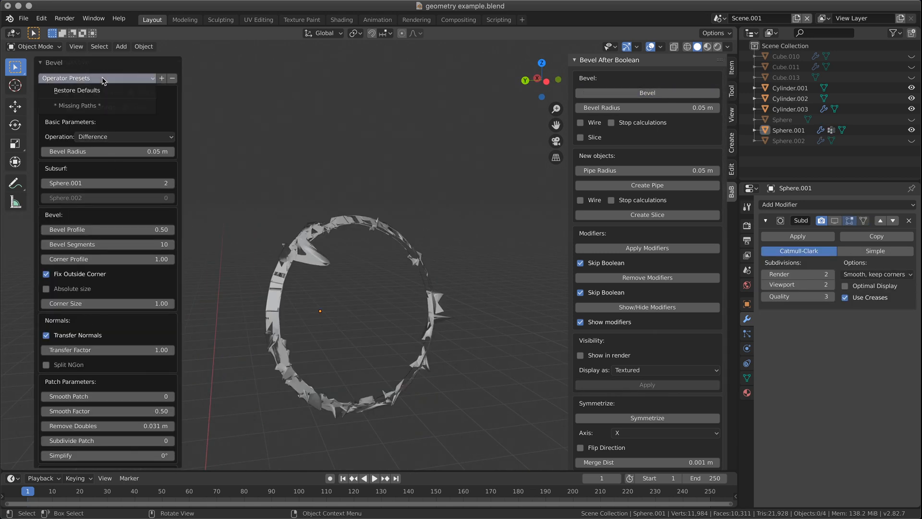
pyautogui.click(93, 91)
pyautogui.click(89, 137)
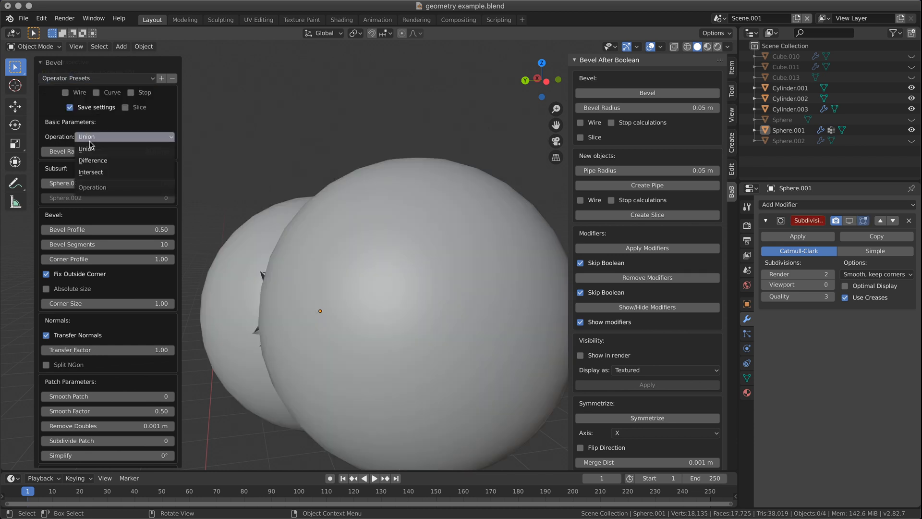
pyautogui.click(91, 161)
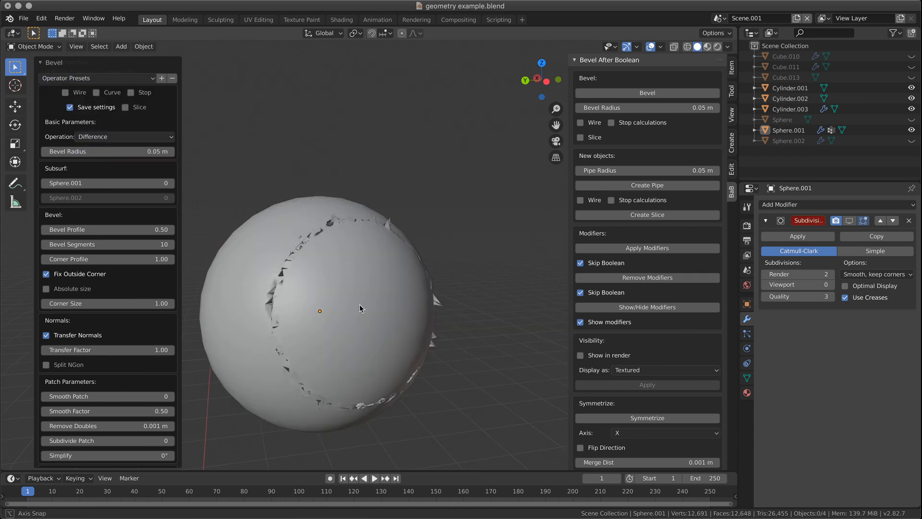
pyautogui.moveTo(360, 304); pyautogui.dragTo(232, 243, button='middle')
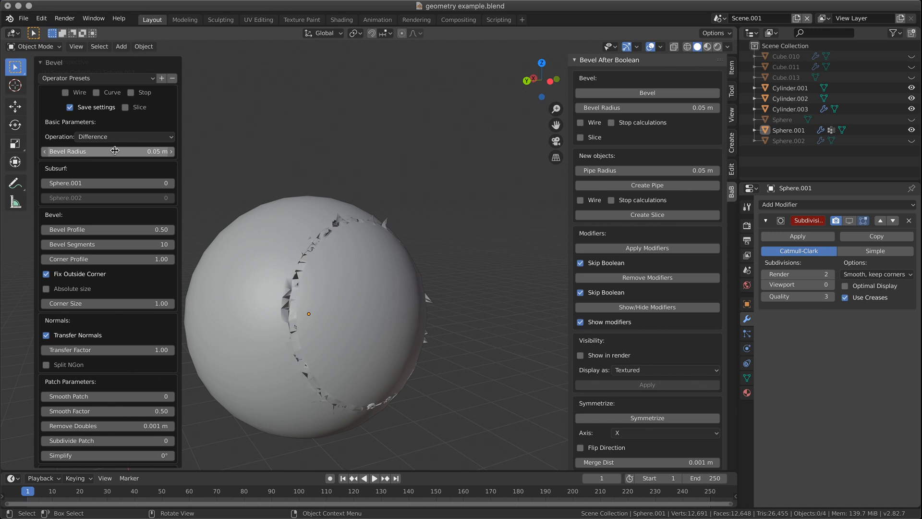
# - Reduce the bevel radius to 0.01 m and inspect the cut edge on Sphere.001 up close
pyautogui.click(45, 152)
pyautogui.click(45, 153)
pyautogui.click(44, 153)
pyautogui.click(45, 153)
pyautogui.moveTo(474, 327); pyautogui.dragTo(356, 261, button='middle')
pyautogui.scroll(6, 365, 246)
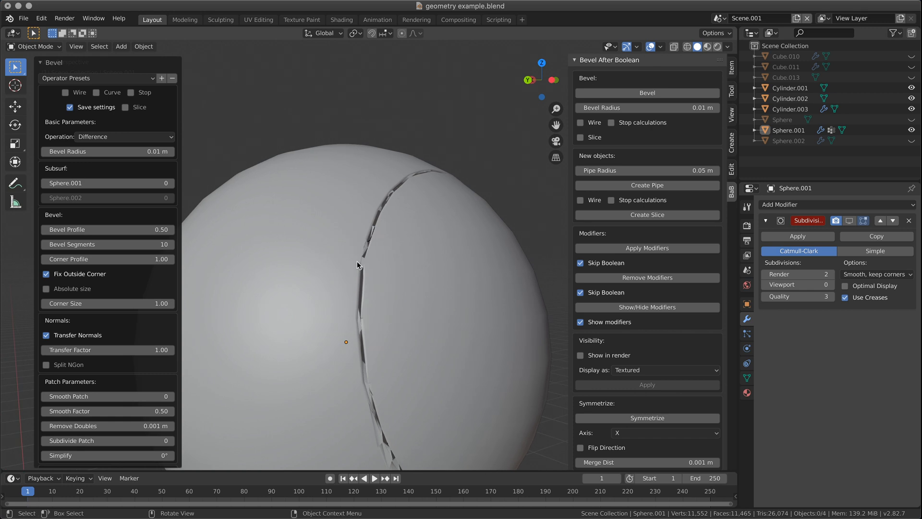
pyautogui.scroll(-1, 383, 260)
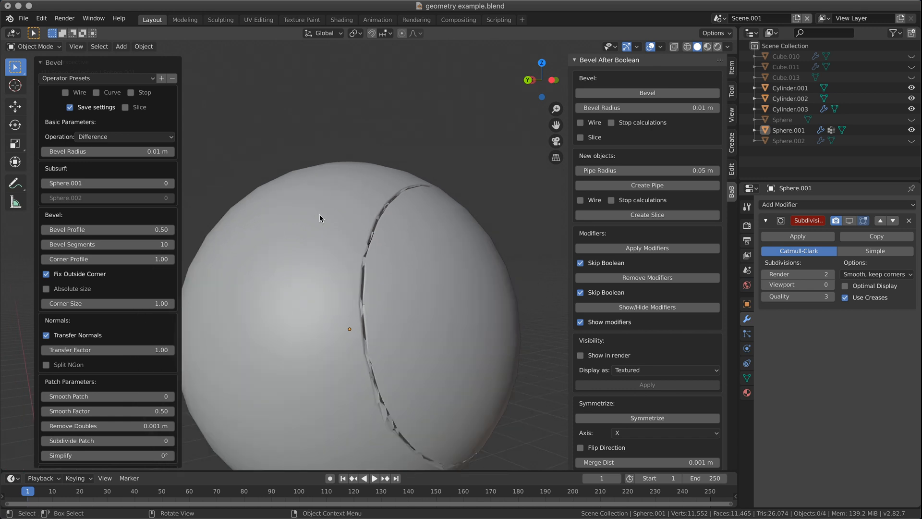
# - Try a Subsurf level of 2 for Sphere.001, check the mesh in wireframe, and restore the level to 0
pyautogui.click(171, 183)
pyautogui.click(171, 183)
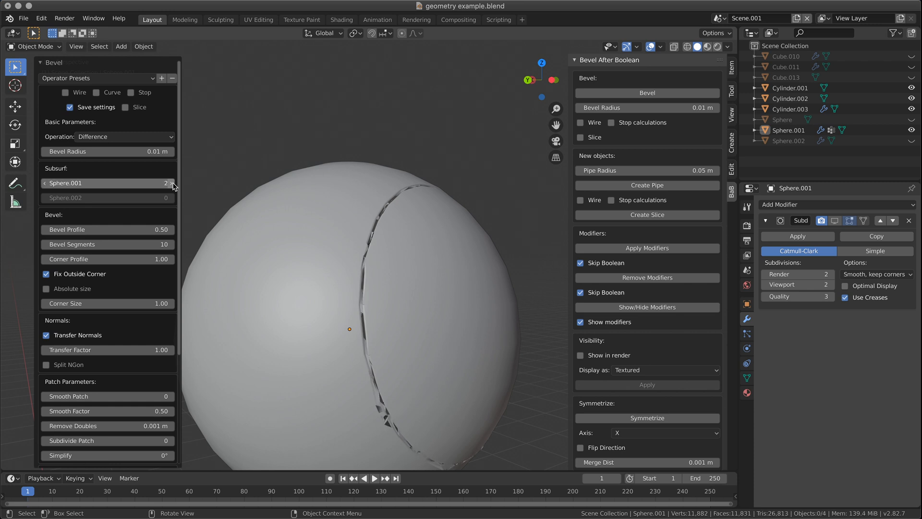
pyautogui.click(687, 47)
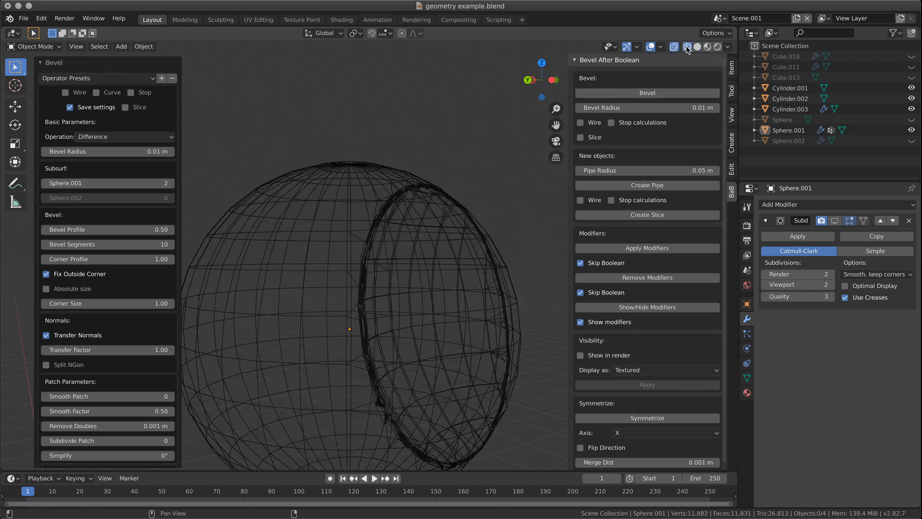
pyautogui.click(699, 46)
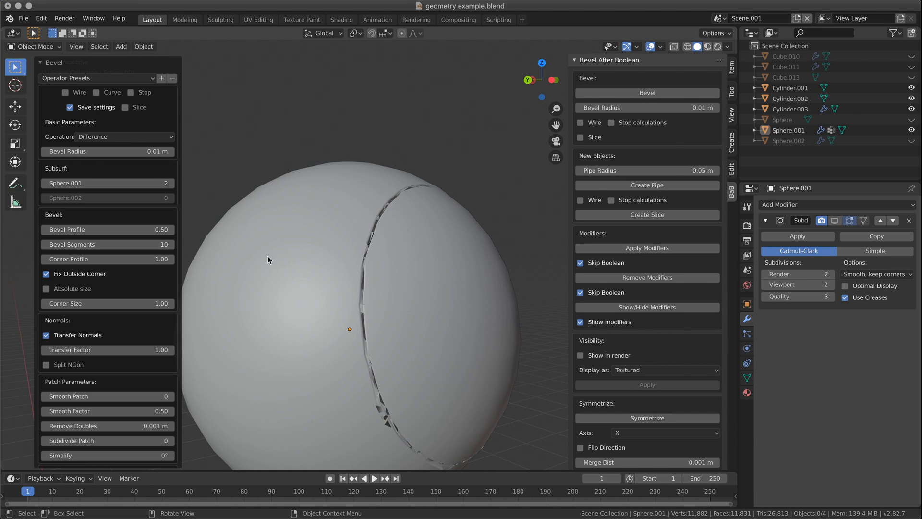
pyautogui.click(44, 183)
pyautogui.click(44, 183)
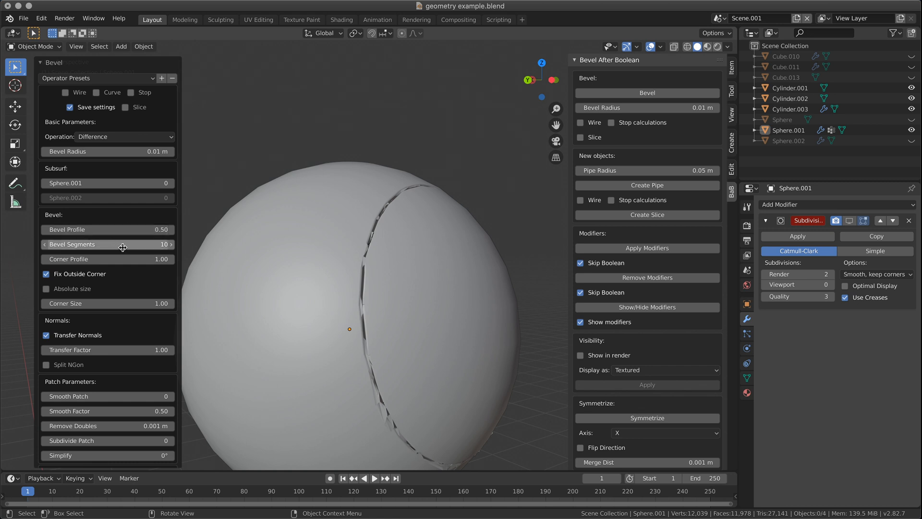
# - Set the number of bevel segments to 2
pyautogui.click(154, 244)
pyautogui.write('2')
pyautogui.press('Return')
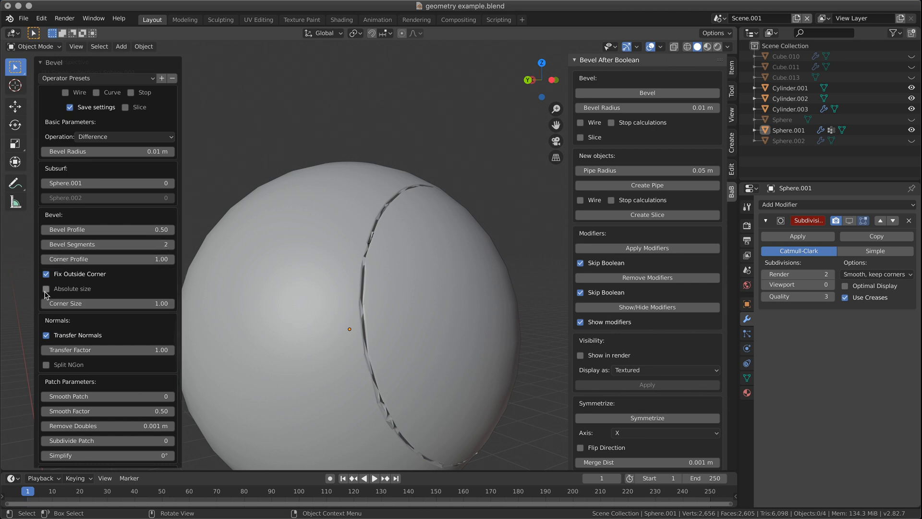
# - Try the bevel without Fix Outside Corner and with Split NGon, restoring each option after comparing the cut edge
pyautogui.click(45, 275)
pyautogui.click(46, 275)
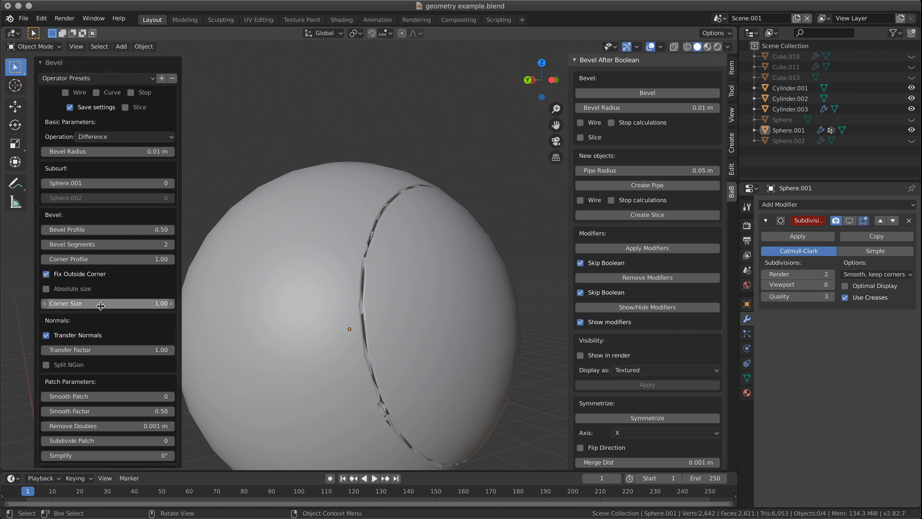
pyautogui.scroll(-2, 123, 334)
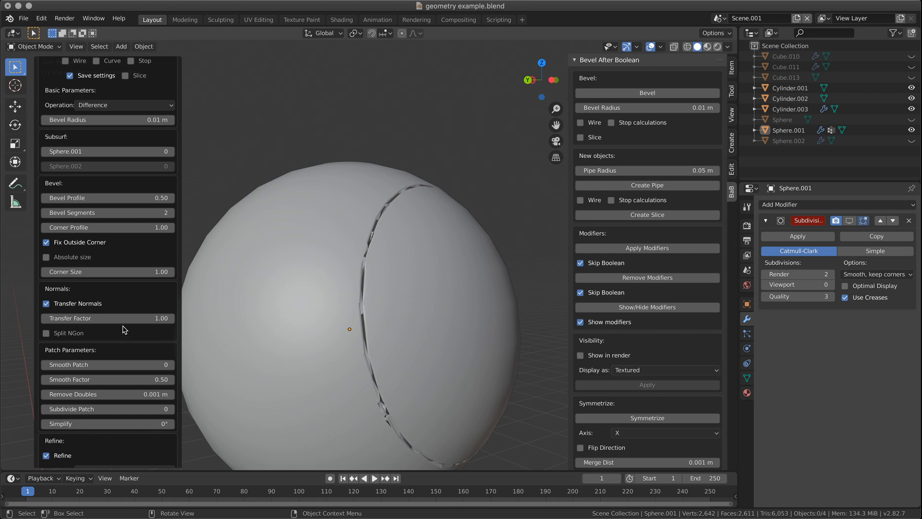
pyautogui.scroll(-2, 125, 330)
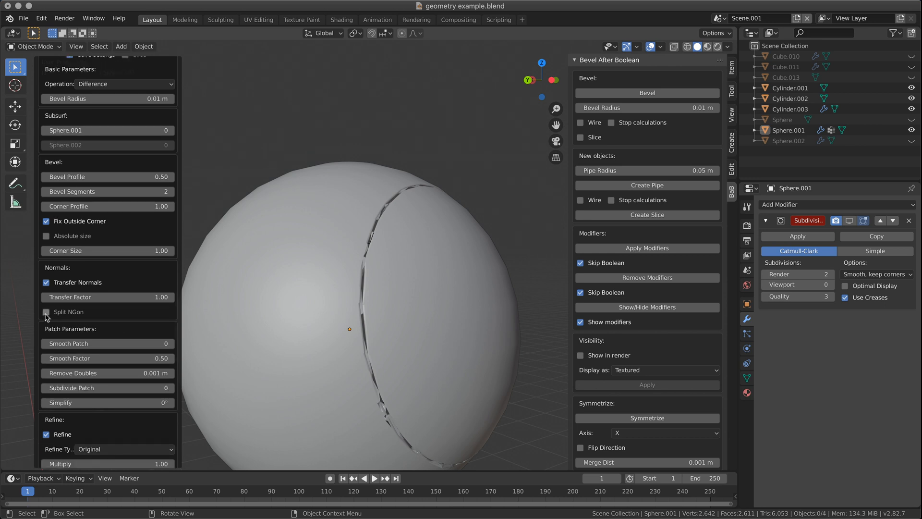
pyautogui.click(46, 312)
pyautogui.click(46, 312)
pyautogui.click(46, 312)
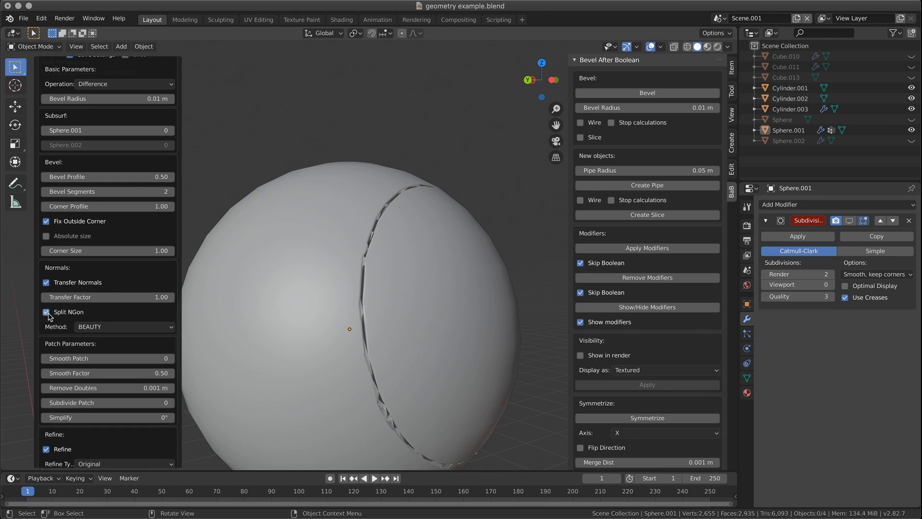
pyautogui.click(46, 312)
pyautogui.scroll(-1, 117, 319)
pyautogui.scroll(-1, 118, 319)
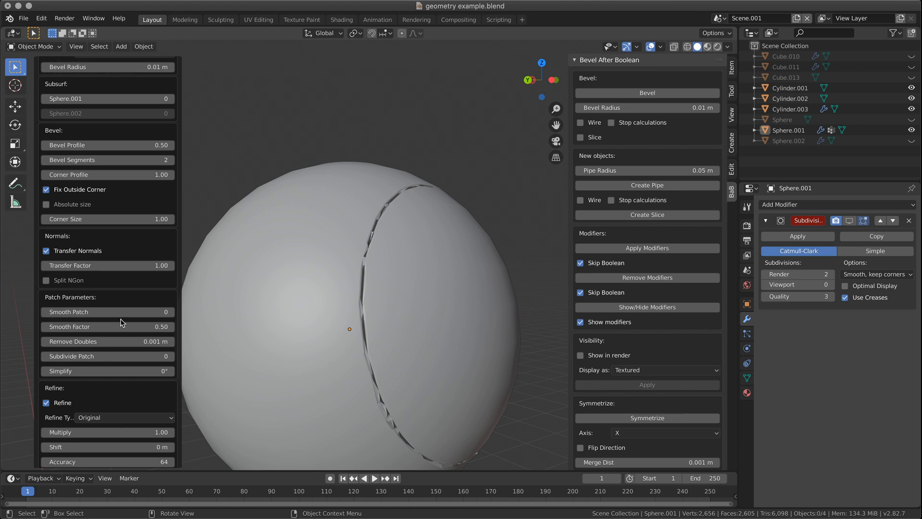
# - Inspect the bevelled cut edge on Sphere.001 from several angles and distances, including the cylinders below it
pyautogui.scroll(-3, 304, 323)
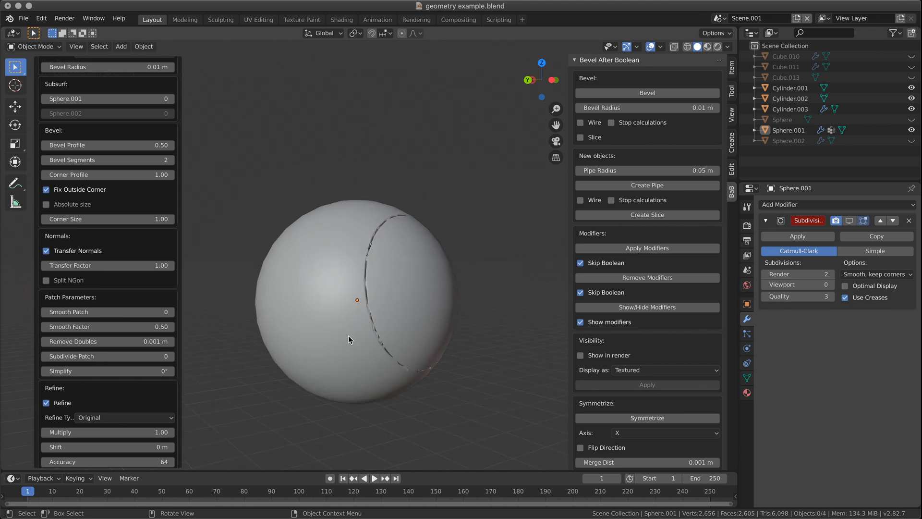
pyautogui.scroll(3, 348, 335)
pyautogui.keyDown('shift'); pyautogui.moveTo(389, 331); pyautogui.dragTo(386, 284, button='middle'); pyautogui.keyUp('shift')
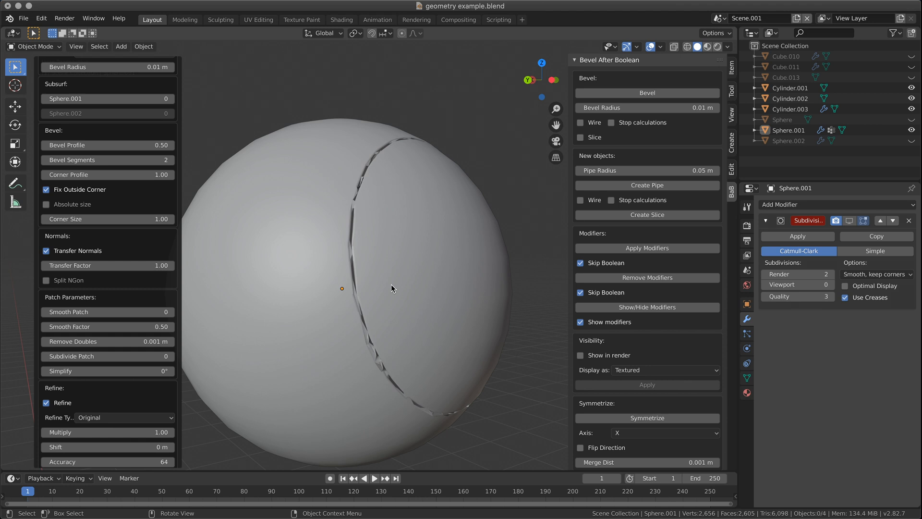
pyautogui.moveTo(408, 298); pyautogui.dragTo(445, 291, button='middle')
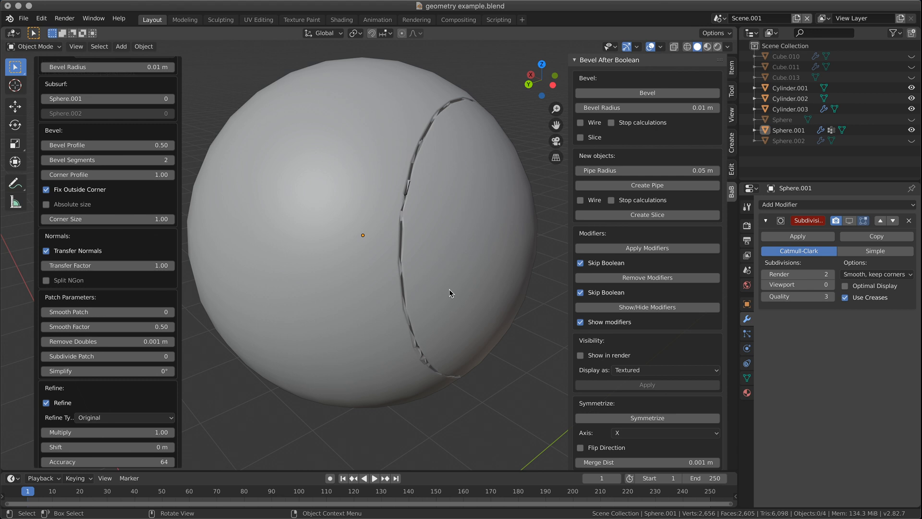
pyautogui.moveTo(449, 289); pyautogui.dragTo(439, 273, button='middle')
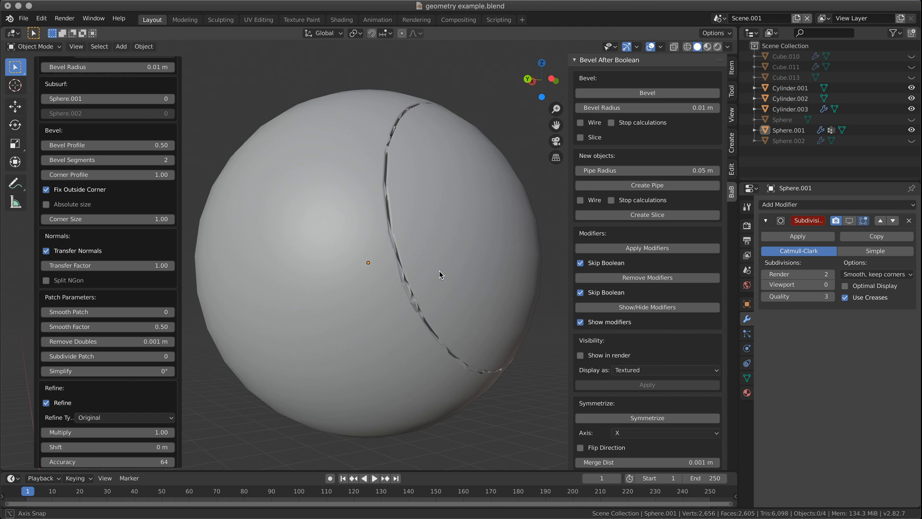
pyautogui.moveTo(439, 270); pyautogui.dragTo(464, 271, button='middle')
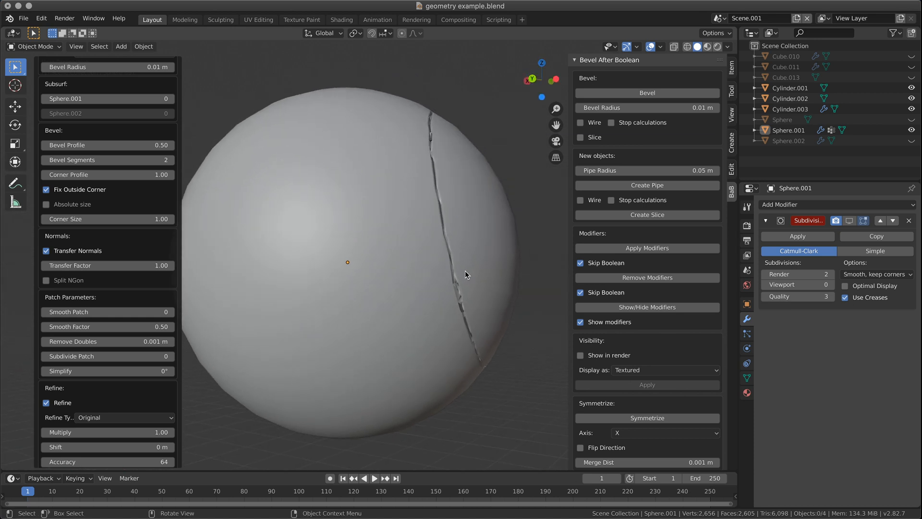
pyautogui.scroll(-4, 466, 282)
pyautogui.moveTo(411, 300); pyautogui.dragTo(434, 329, button='middle')
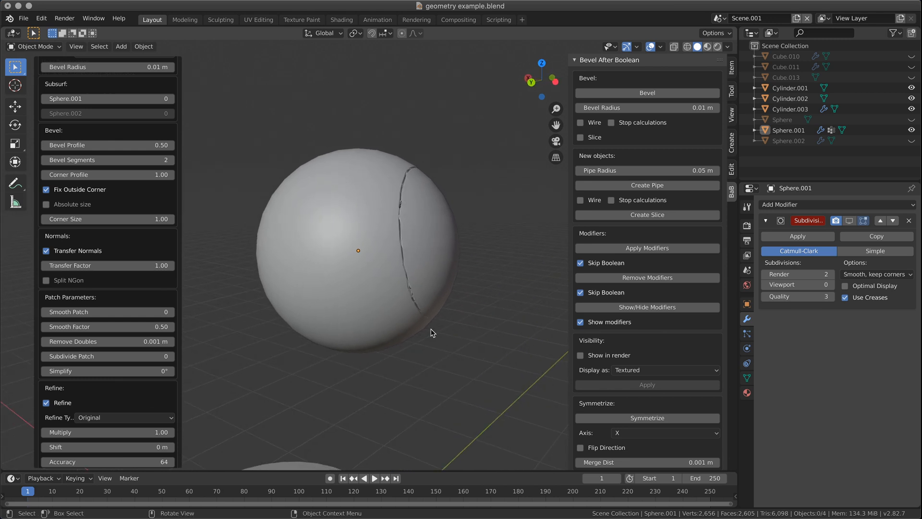
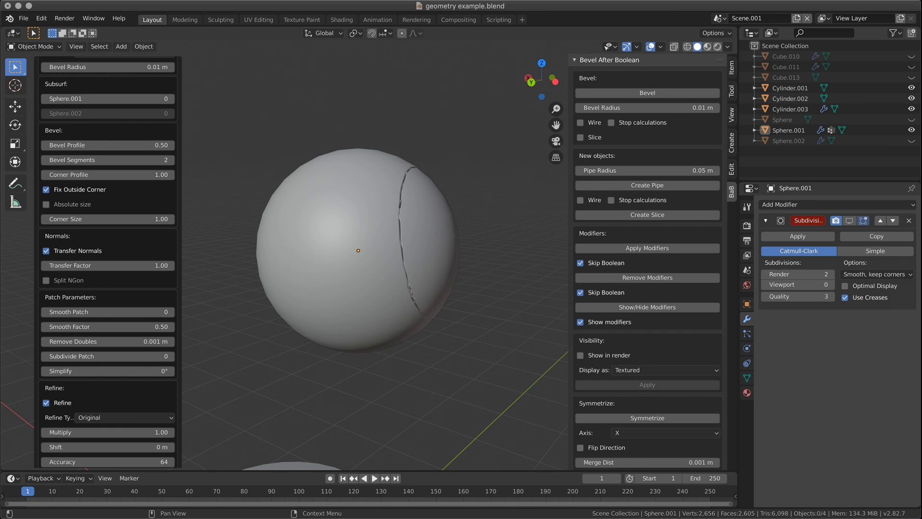
pyautogui.moveTo(458, 386); pyautogui.dragTo(458, 338, button='middle')
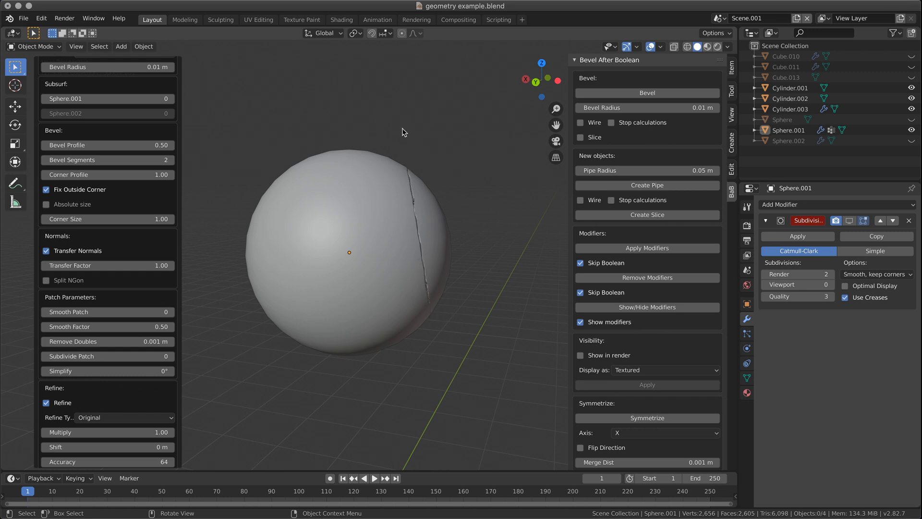
pyautogui.scroll(-4, 422, 358)
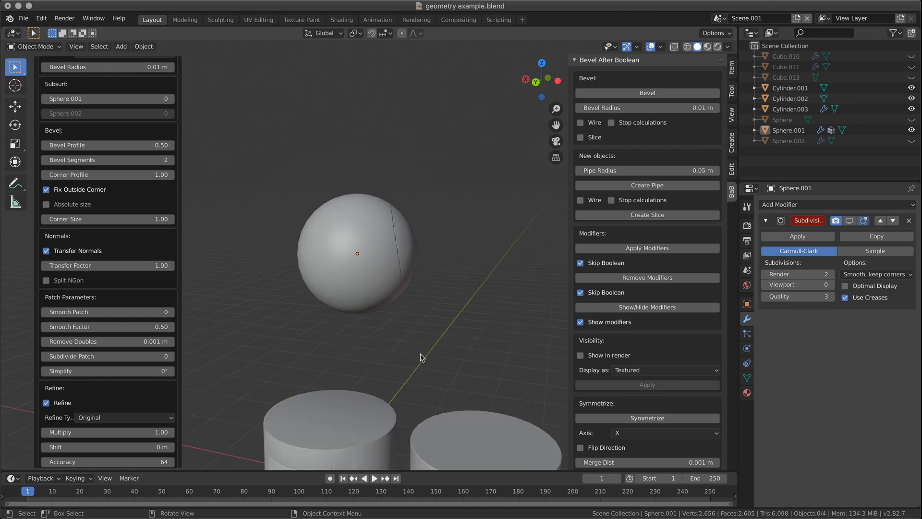
pyautogui.scroll(-4, 441, 355)
pyautogui.moveTo(433, 346); pyautogui.dragTo(413, 342, button='middle')
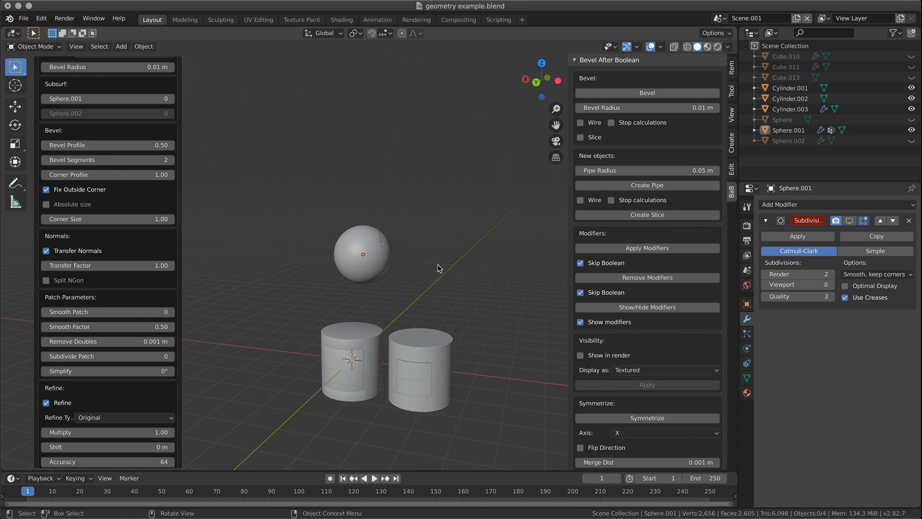
# - Add a UV sphere, raise it about 7.16 m along Z above the existing sphere, and shade it smooth
pyautogui.click(121, 46)
pyautogui.moveTo(131, 59)
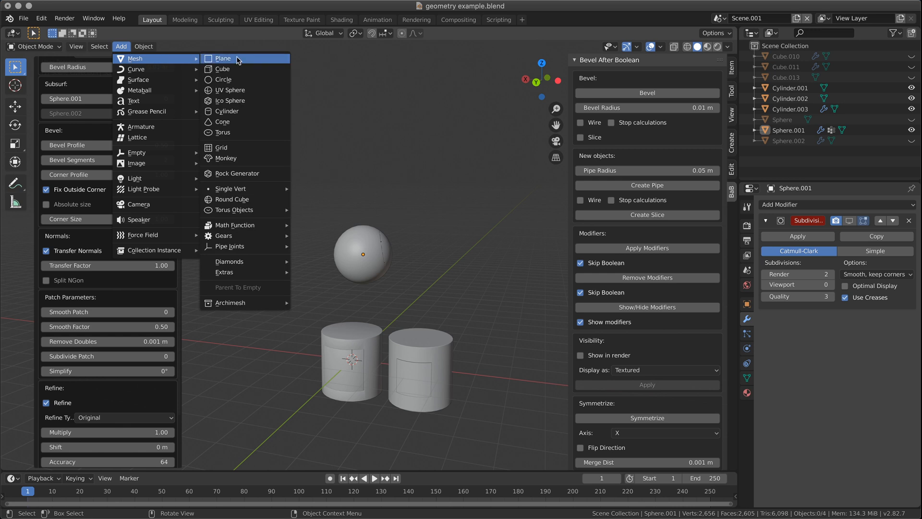
pyautogui.click(235, 91)
pyautogui.press('g')
pyautogui.press('x')
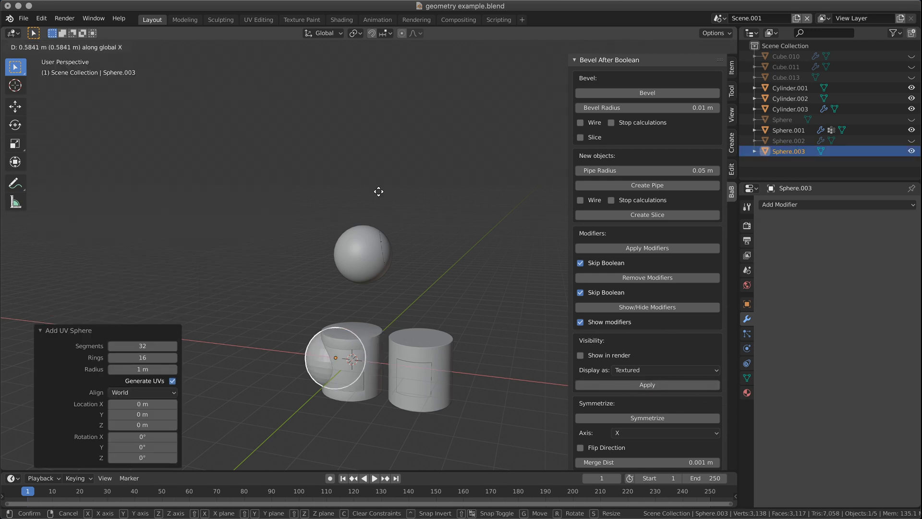
pyautogui.press('z')
pyautogui.click(381, 128)
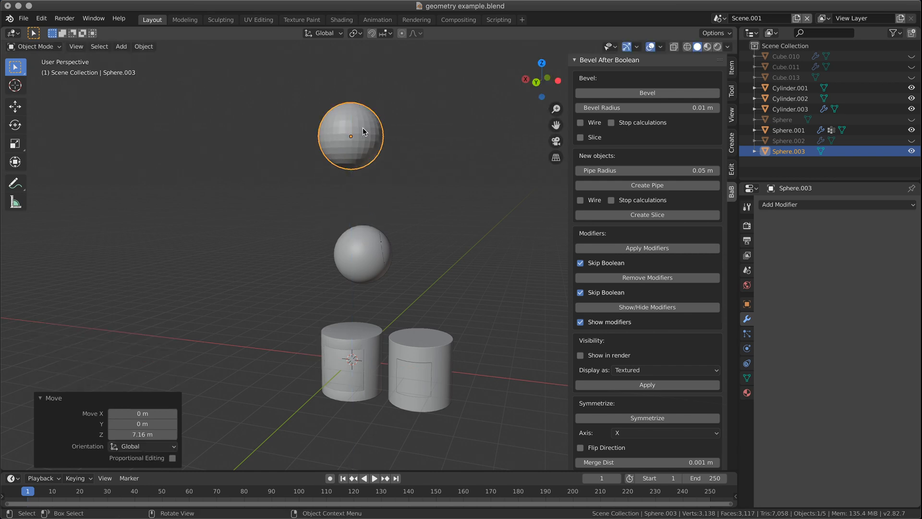
pyautogui.rightClick(366, 143)
pyautogui.click(365, 146)
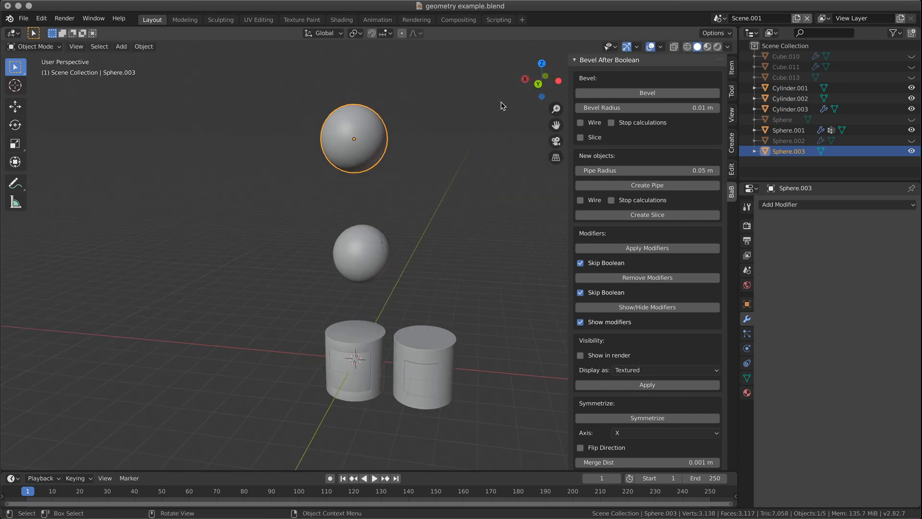
# - In the back view, add a cube and move it about -1.47 m in X and 7.31 m in Z beside the new sphere
pyautogui.click(538, 84)
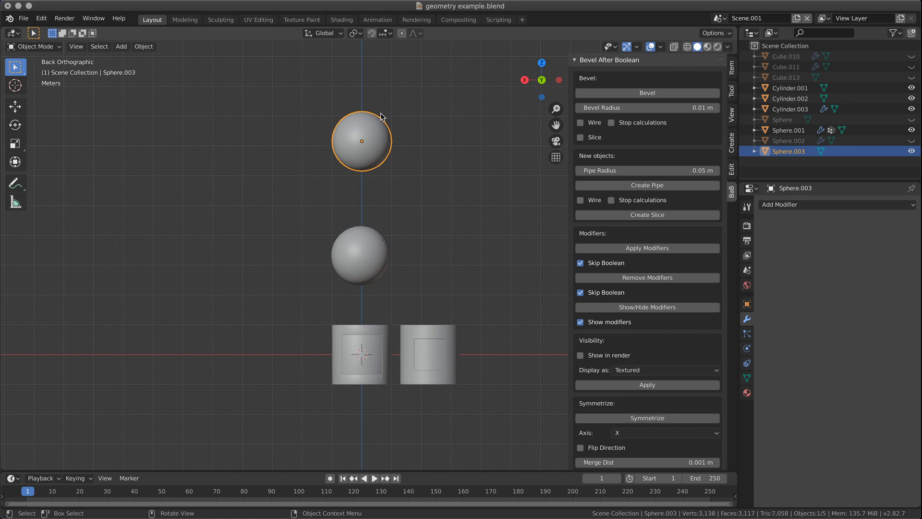
pyautogui.click(112, 47)
pyautogui.moveTo(121, 47)
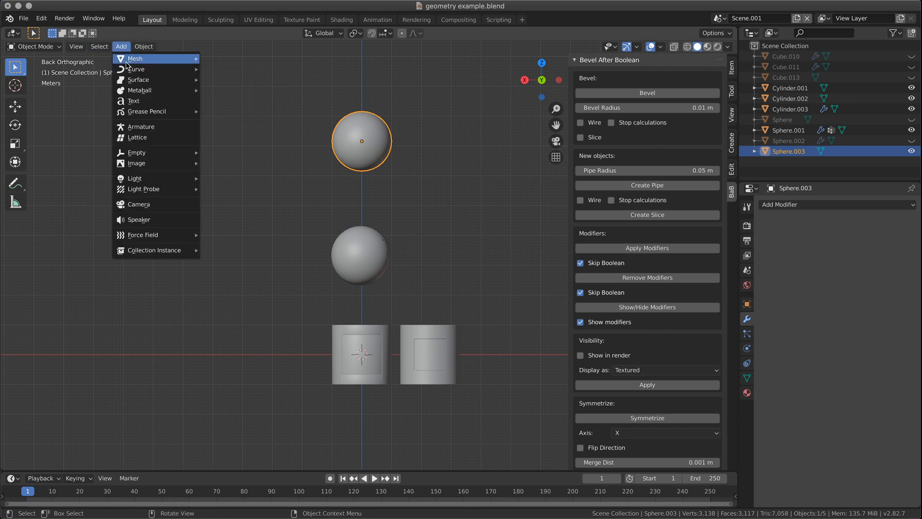
pyautogui.moveTo(158, 58)
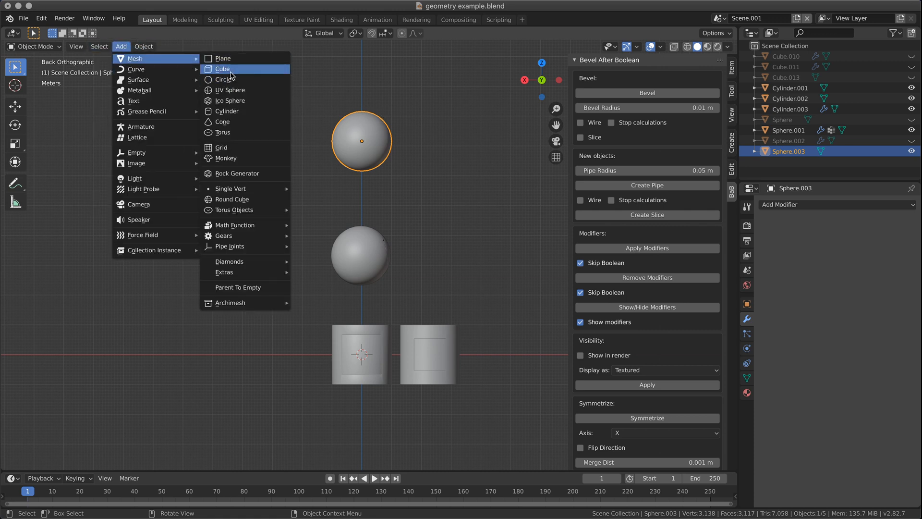
pyautogui.click(223, 69)
pyautogui.press('g')
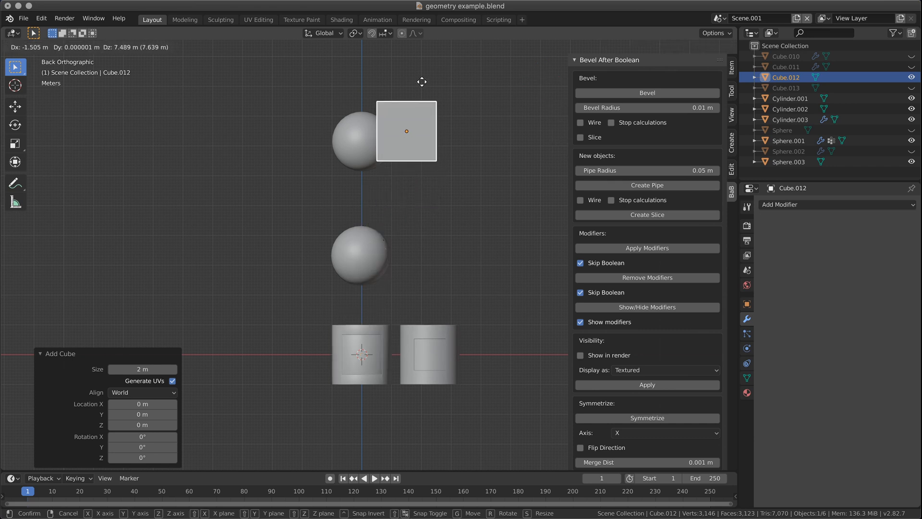
pyautogui.click(422, 90)
# - Rotate the cube about -16.3° in the back view and shift it slightly upward so it overlaps the new sphere's side
pyautogui.press('r')
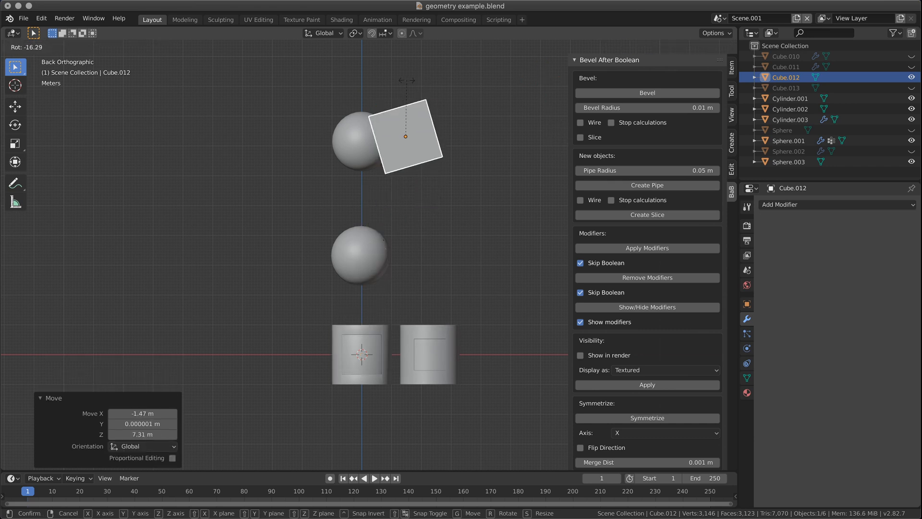
pyautogui.click(411, 90)
pyautogui.press('g')
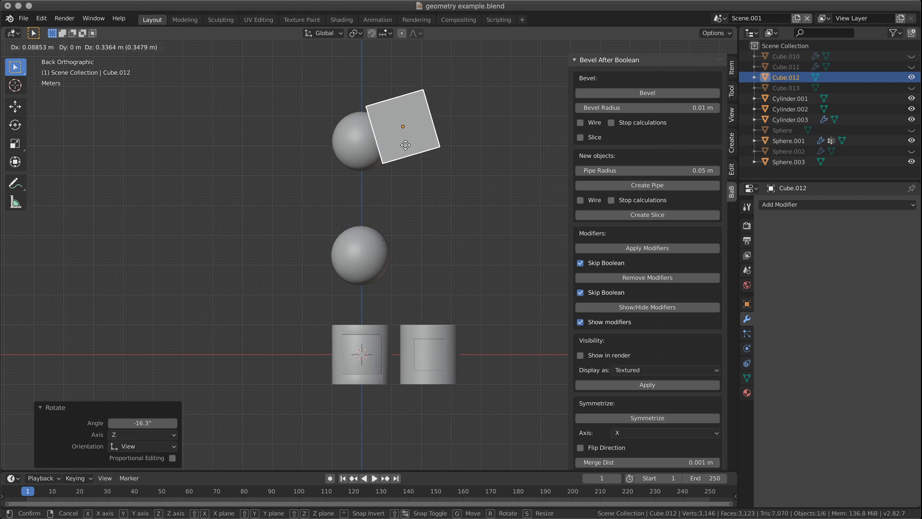
pyautogui.click(406, 146)
# - Subtract the rotated cube from the new upper sphere with Bool Tool's brush Difference
pyautogui.click(368, 160)
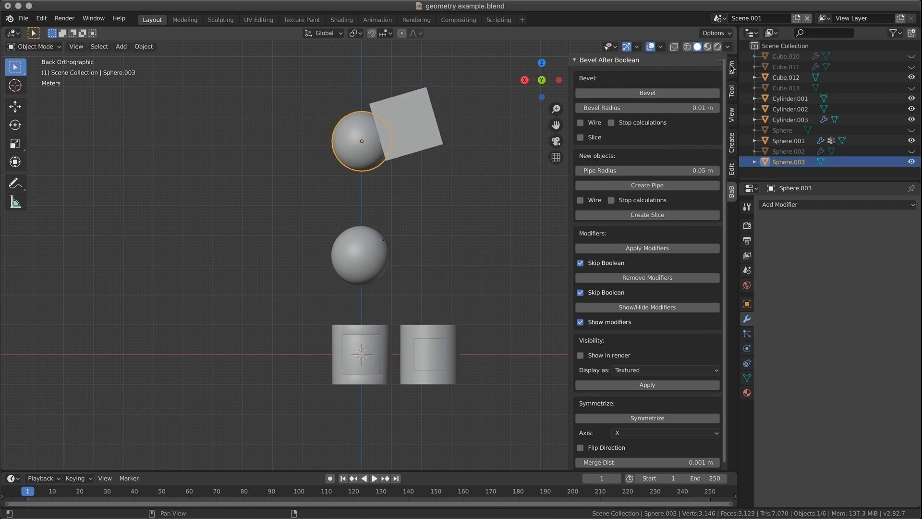
pyautogui.click(731, 91)
pyautogui.click(731, 69)
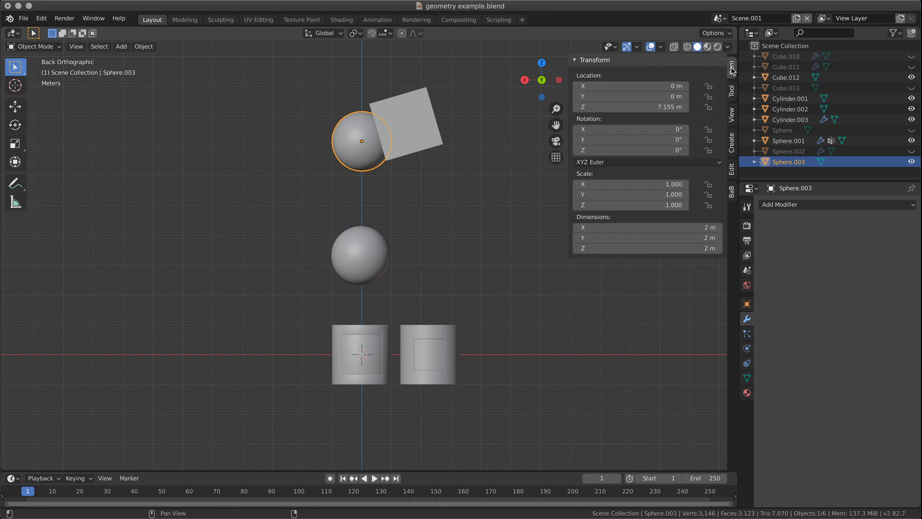
pyautogui.click(732, 150)
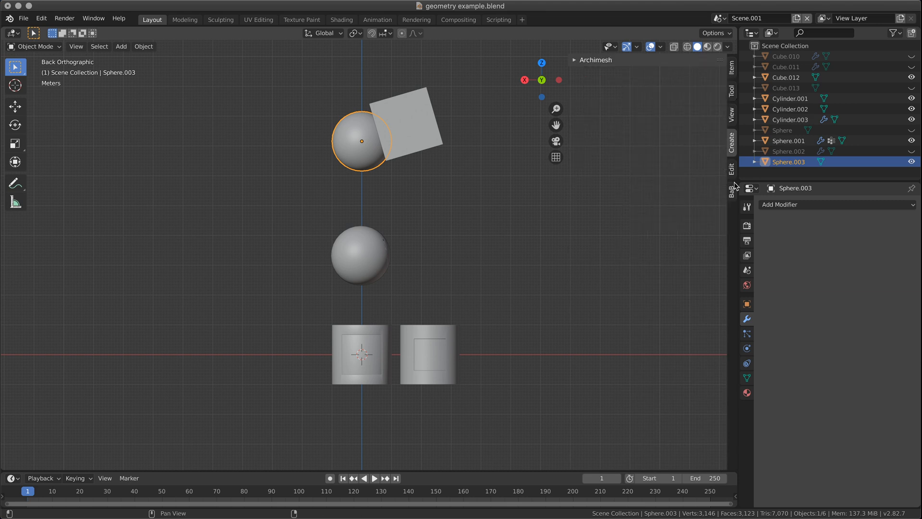
pyautogui.click(731, 169)
pyautogui.click(418, 120)
pyautogui.keyDown('shift'); pyautogui.click(356, 141); pyautogui.keyUp('shift')
pyautogui.click(613, 141)
pyautogui.moveTo(475, 175)
pyautogui.mouseDown(button='middle')
pyautogui.moveTo(401, 199)
pyautogui.moveTo(337, 163)
pyautogui.moveTo(391, 254)
pyautogui.mouseUp(button='middle')
pyautogui.scroll(3, 301, 135)
pyautogui.scroll(-2, 301, 135)
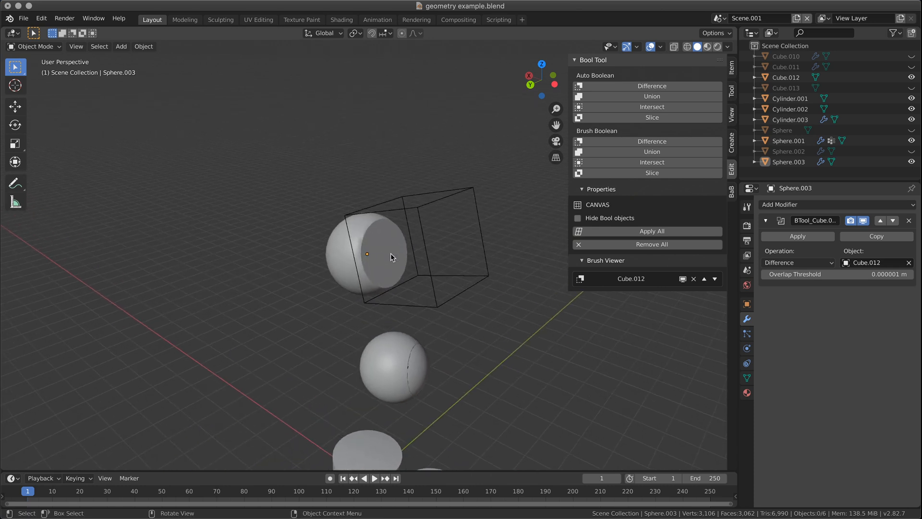
# - Slice the intact upper sphere with the rotated cube using Bool Tool's brush Slice and select the remaining larger part
pyautogui.keyDown('shift'); pyautogui.click(352, 263); pyautogui.keyUp('shift')
pyautogui.click(625, 173)
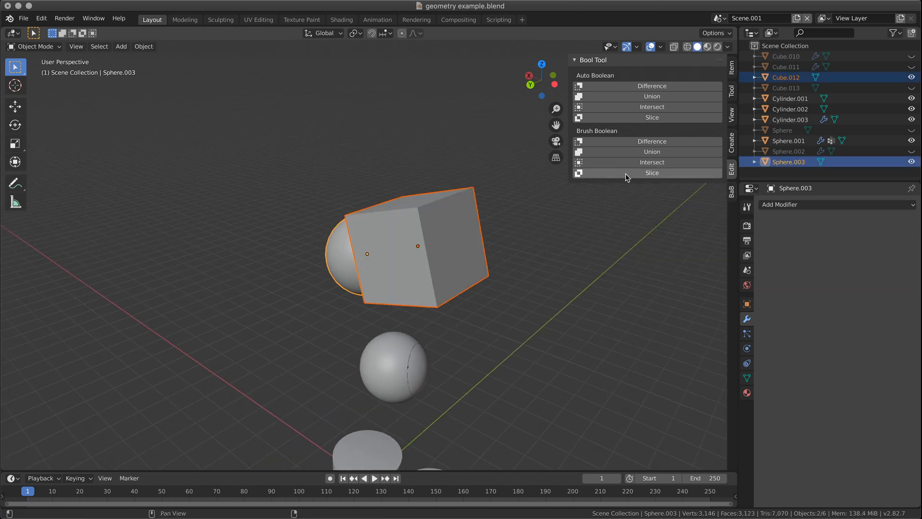
pyautogui.scroll(4, 392, 255)
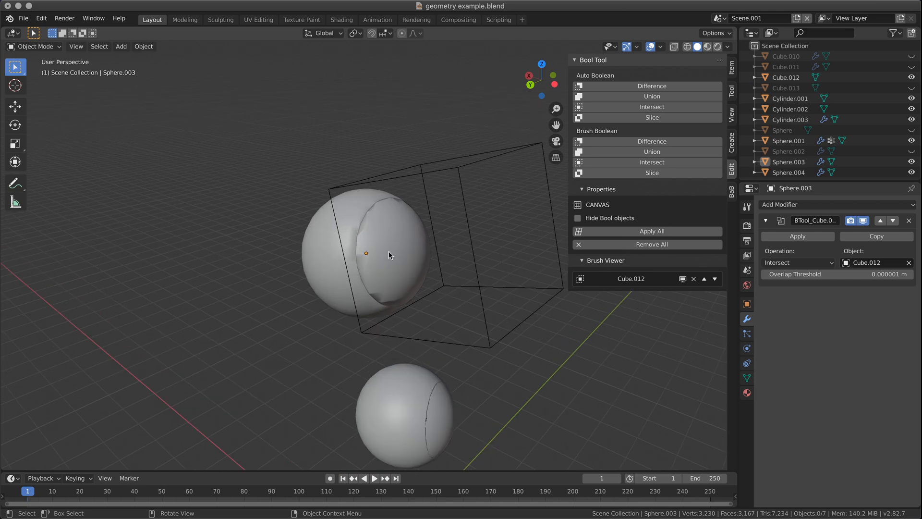
pyautogui.moveTo(401, 276); pyautogui.dragTo(338, 268, button='middle')
pyautogui.click(338, 267)
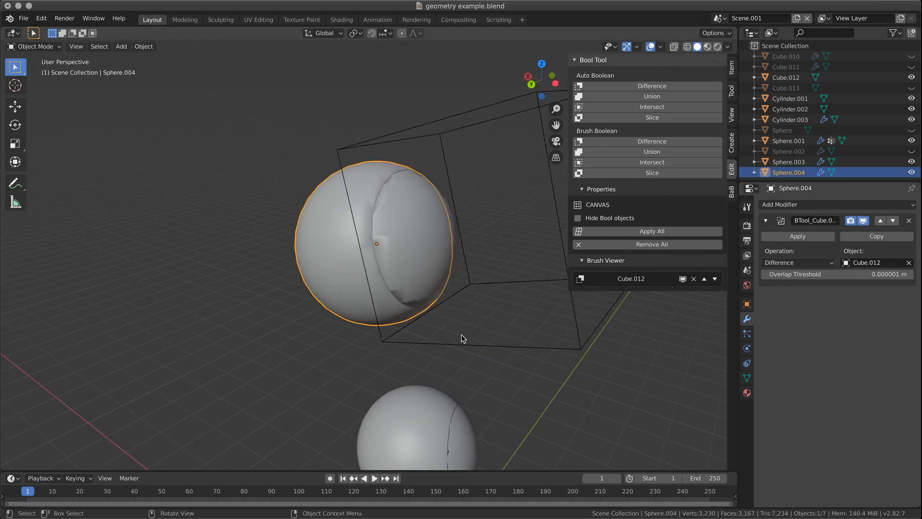
# - Delete the bevelled sphere below the newly sliced one
pyautogui.scroll(-1, 362, 409)
pyautogui.click(417, 403)
pyautogui.press('x')
pyautogui.click(417, 404)
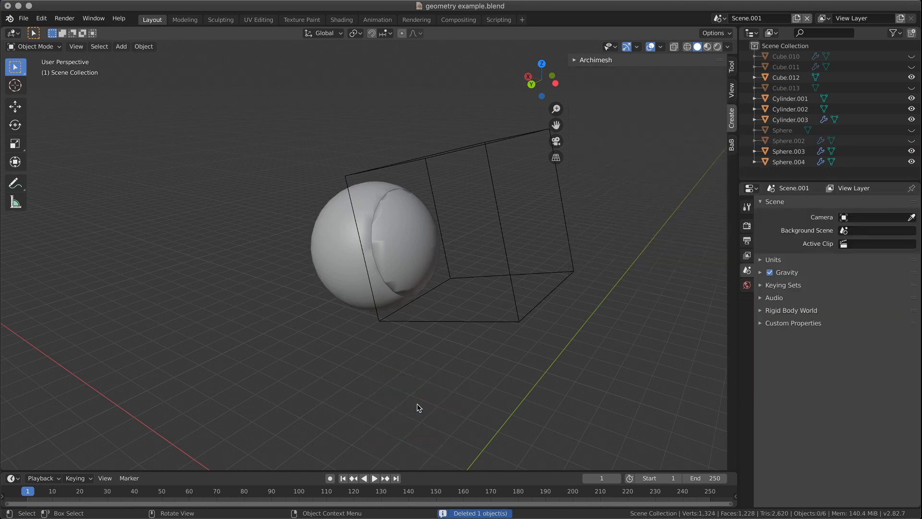
pyautogui.moveTo(421, 243); pyautogui.dragTo(441, 254, button='middle')
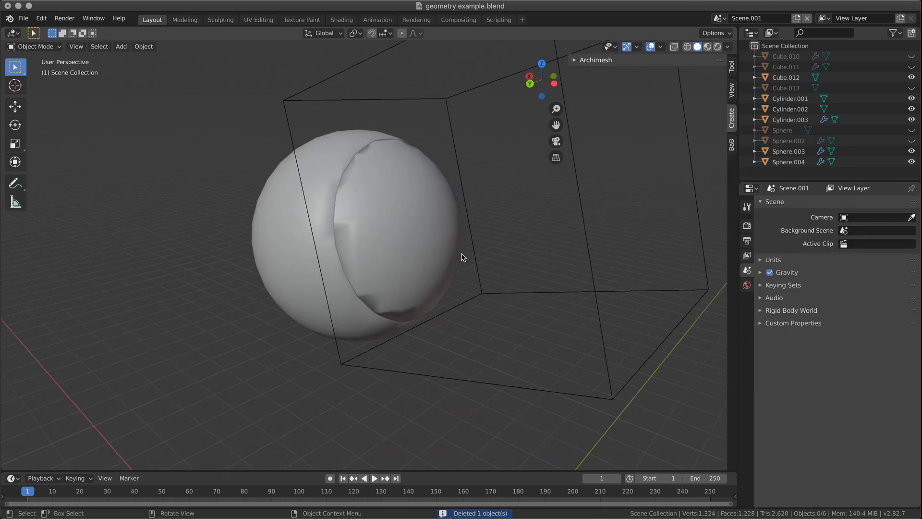
pyautogui.scroll(4, 455, 250)
pyautogui.scroll(-3, 324, 264)
# - Shade the larger sliced sphere part smooth and try a Subdivision Surface modifier on it
pyautogui.click(396, 244)
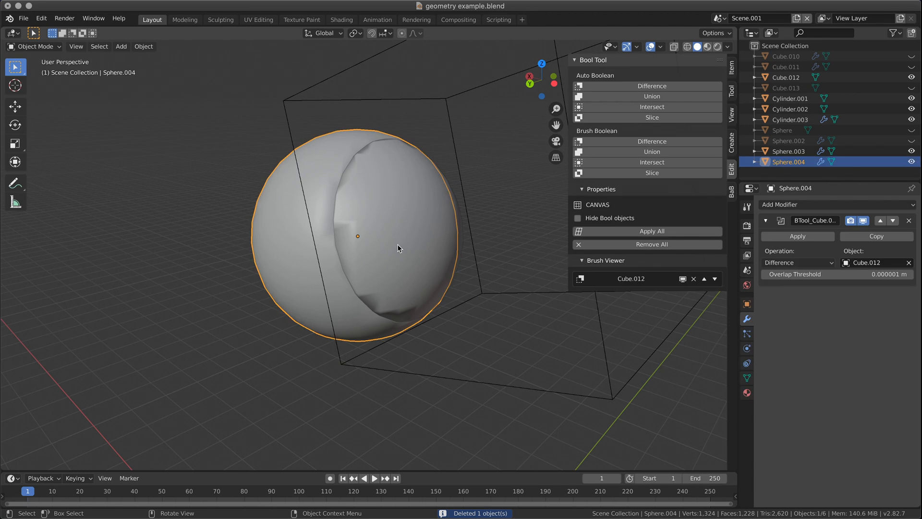
pyautogui.scroll(-1, 407, 241)
pyautogui.rightClick(407, 241)
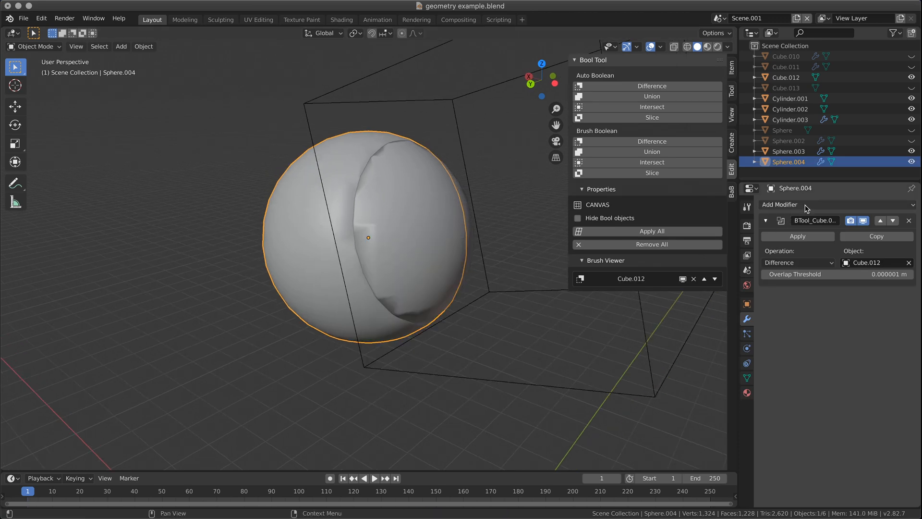
pyautogui.click(810, 205)
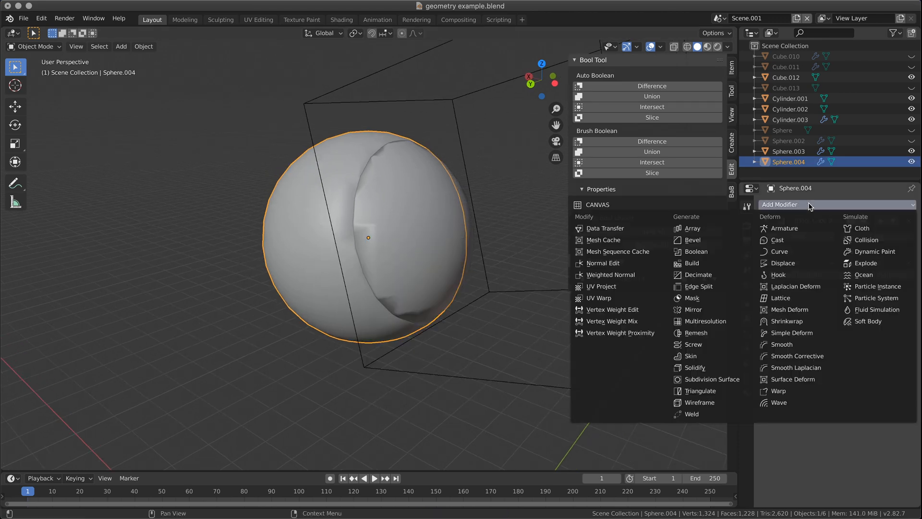
pyautogui.click(715, 379)
pyautogui.hotkey('ctrl', 'z')
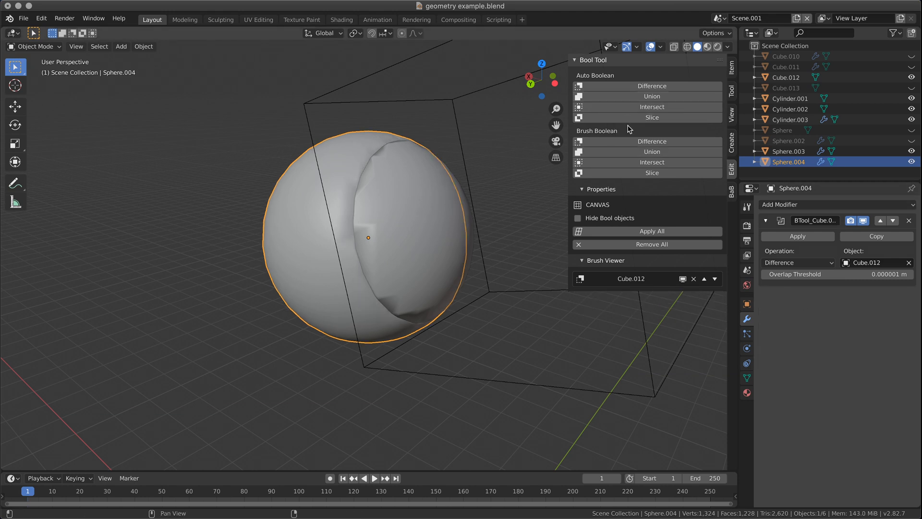
# - Try to bevel the sliced sphere's cut edge with Bevel After Boolean at 0.01 m radius and read the error log
pyautogui.click(731, 192)
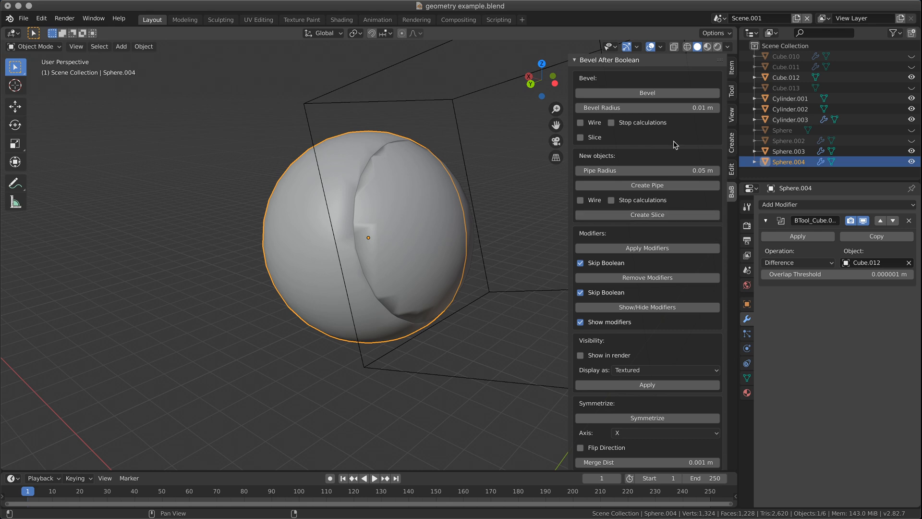
pyautogui.click(669, 94)
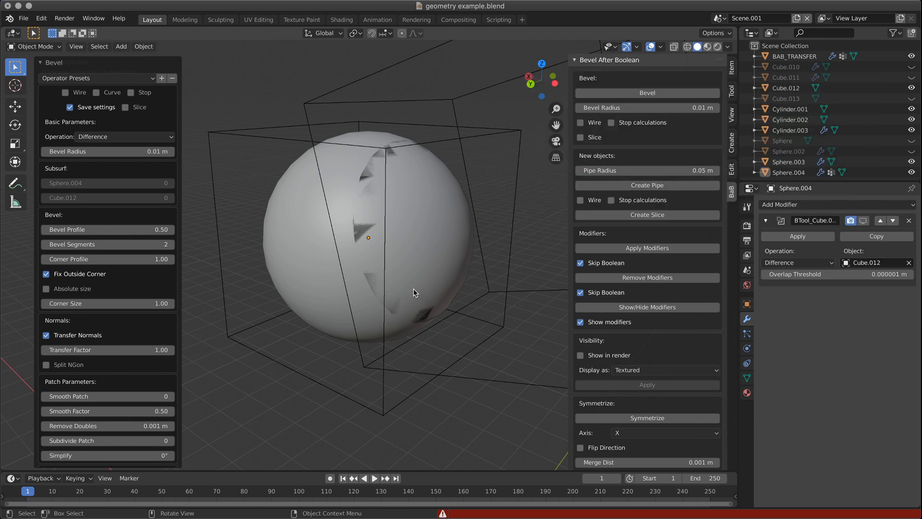
pyautogui.click(442, 513)
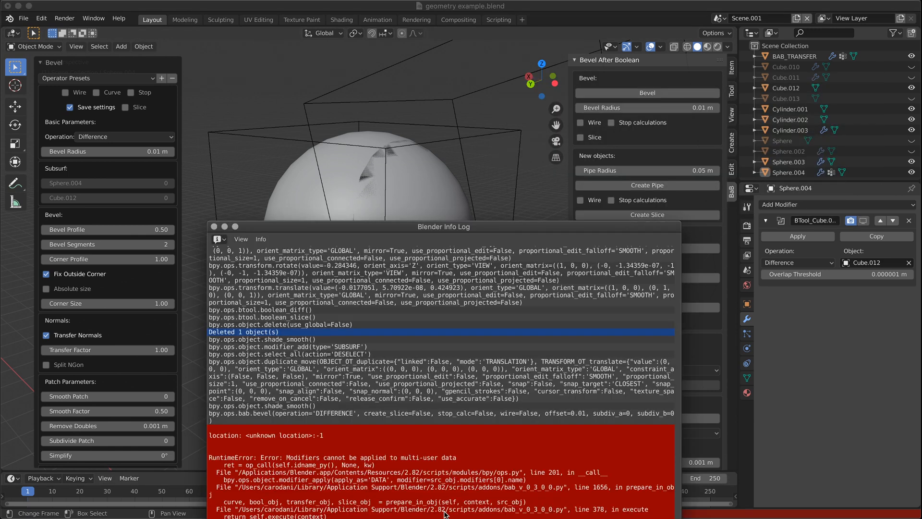
pyautogui.moveTo(437, 226); pyautogui.dragTo(484, 87)
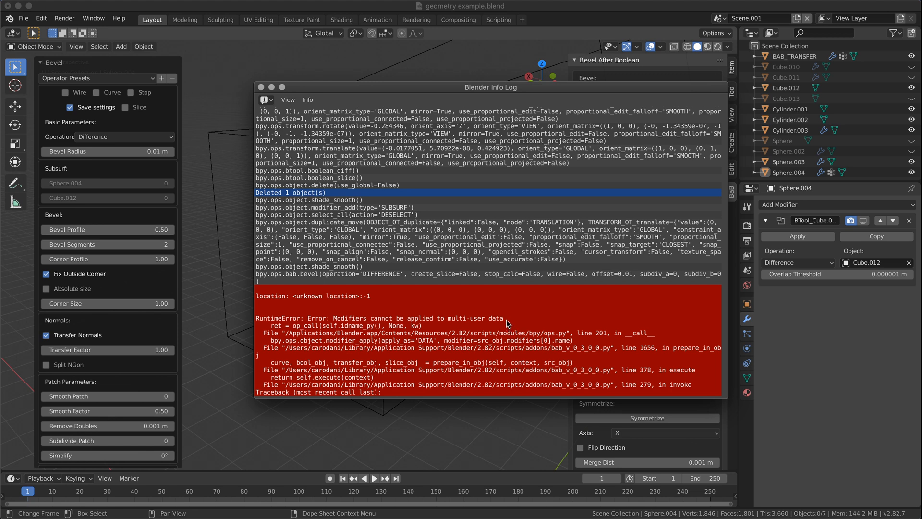
pyautogui.click(260, 87)
# - Undo the bevel attempt, the lower sphere's deletion and the slice, back to the uncut sphere and solid cube
pyautogui.click(417, 294)
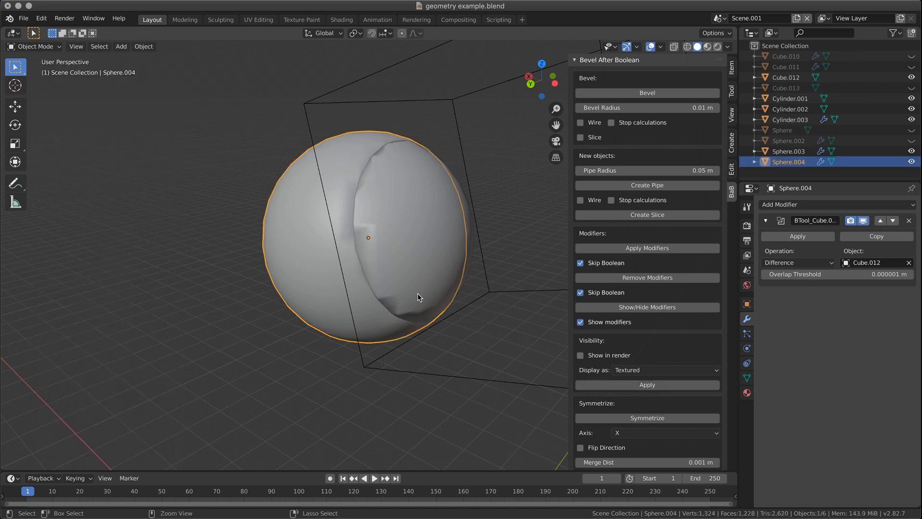
pyautogui.hotkey('ctrl', 'z')
pyautogui.hotkey('ctrl', 'z')
pyautogui.hotkey('ctrl', 'z')
pyautogui.hotkey('ctrl', 'z')
pyautogui.hotkey('ctrl', 'z')
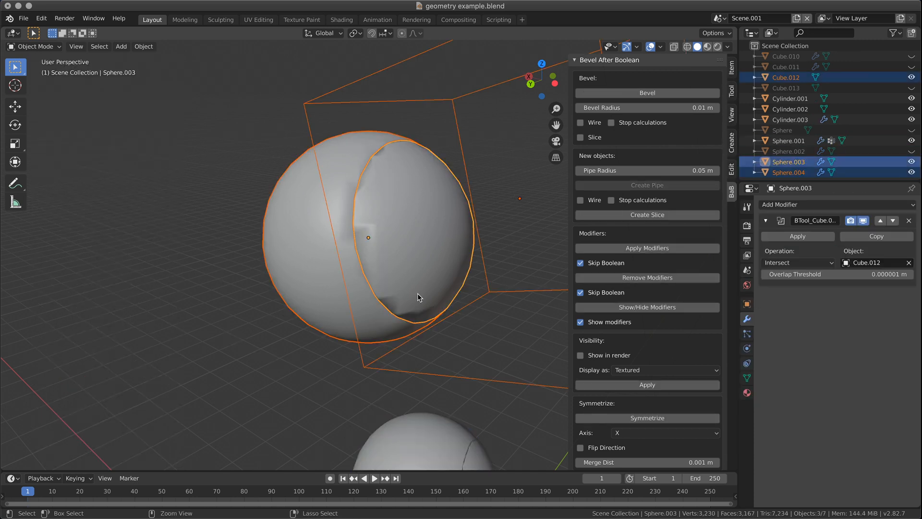
pyautogui.hotkey('ctrl', 'z')
pyautogui.hotkey('ctrl', 'z')
pyautogui.hotkey('ctrl', 'z')
pyautogui.hotkey('ctrl', 'z')
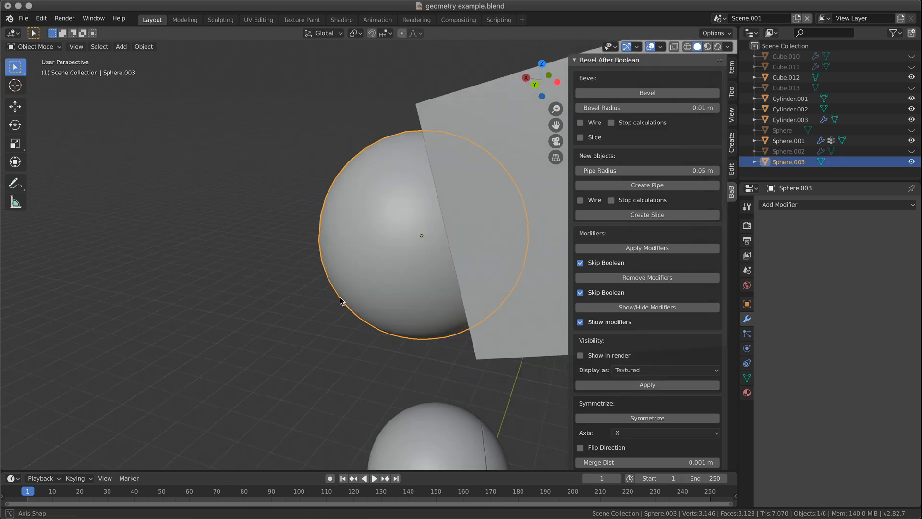
pyautogui.hotkey('ctrl', 'z')
pyautogui.hotkey('ctrl', 'z')
pyautogui.hotkey('ctrl', 'z')
pyautogui.hotkey('ctrl', 'z')
# - Add a Boolean modifier to the upper sphere and start picking its cutting object
pyautogui.click(267, 287)
pyautogui.click(826, 204)
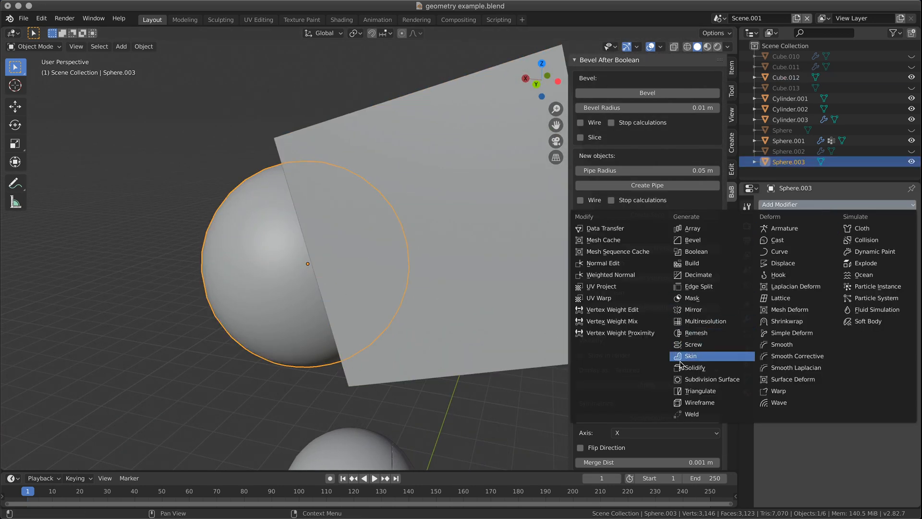
pyautogui.click(705, 253)
pyautogui.click(908, 262)
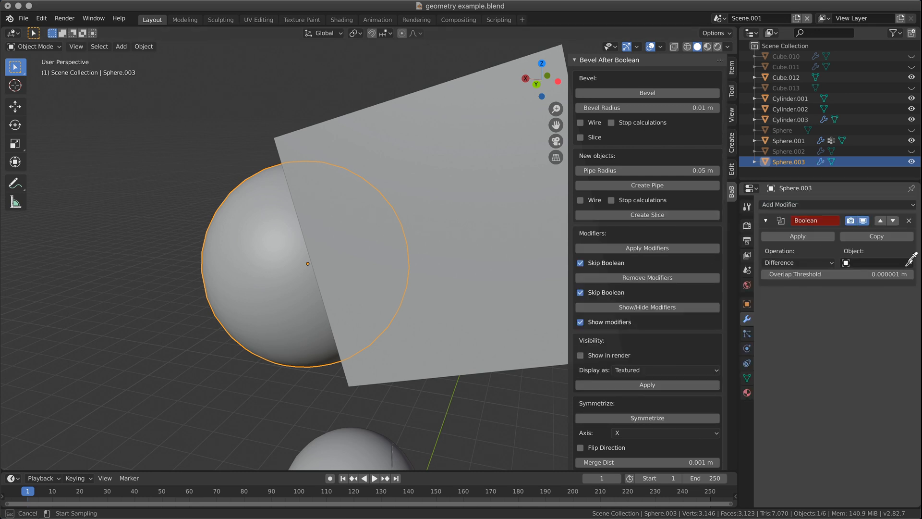
# - Set Cube.012 as the object of Sphere.003's Boolean Difference modifier and hide that cube
pyautogui.click(540, 302)
pyautogui.click(370, 272)
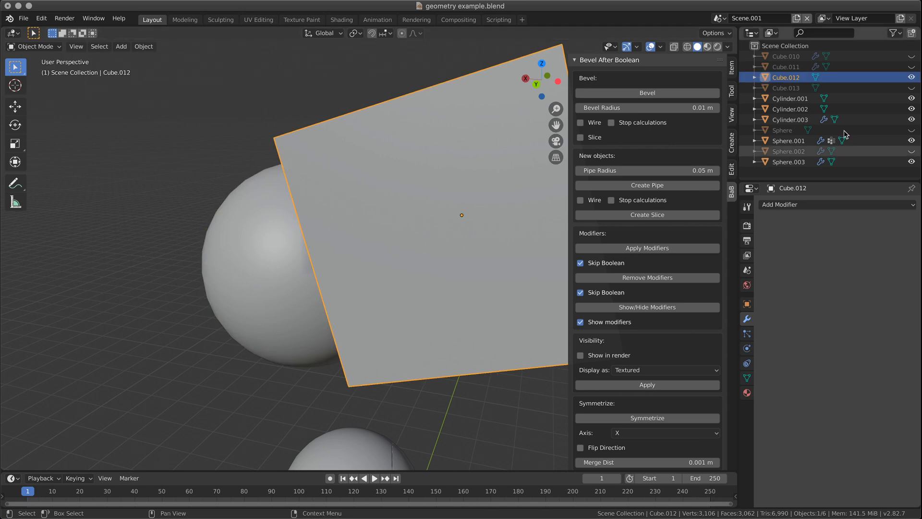
pyautogui.click(911, 77)
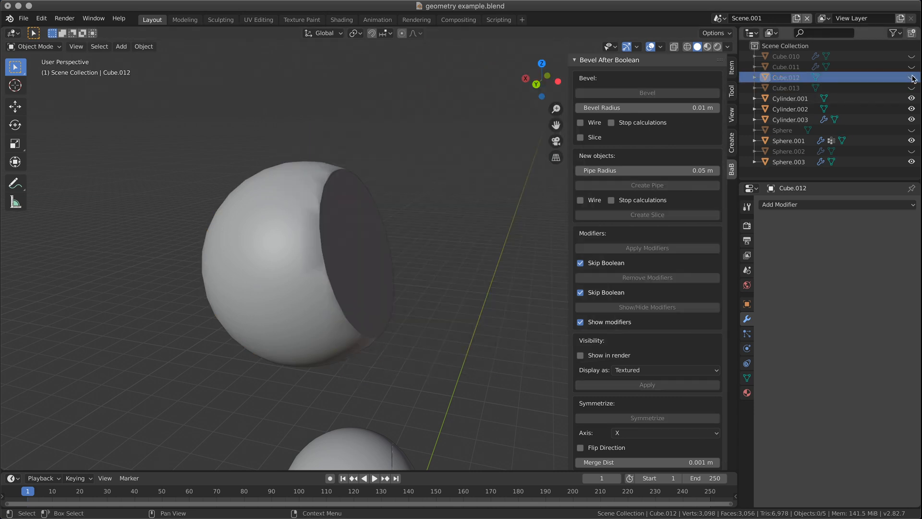
# - Duplicate the cut sphere in place and set the copy's Boolean operation to Intersect
pyautogui.click(293, 308)
pyautogui.hotkey('shift', 'd')
pyautogui.rightClick(293, 310)
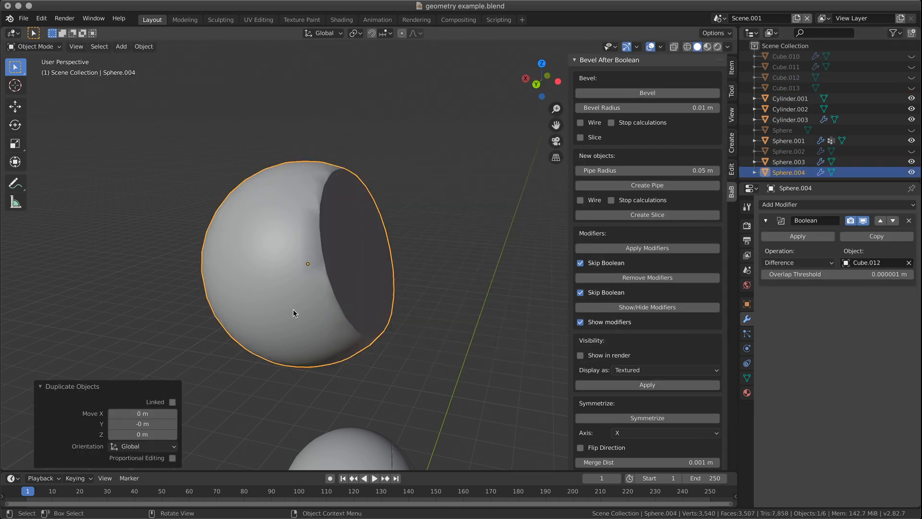
pyautogui.click(815, 263)
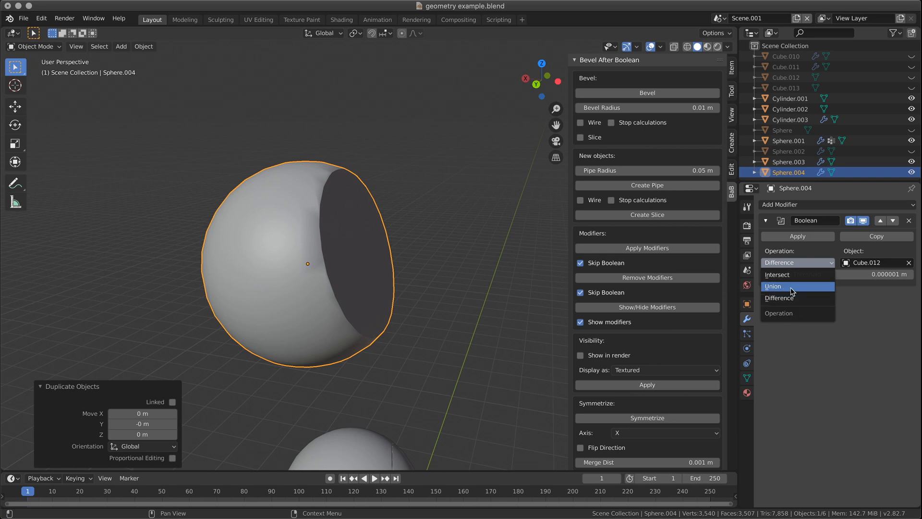
pyautogui.click(788, 275)
pyautogui.click(401, 336)
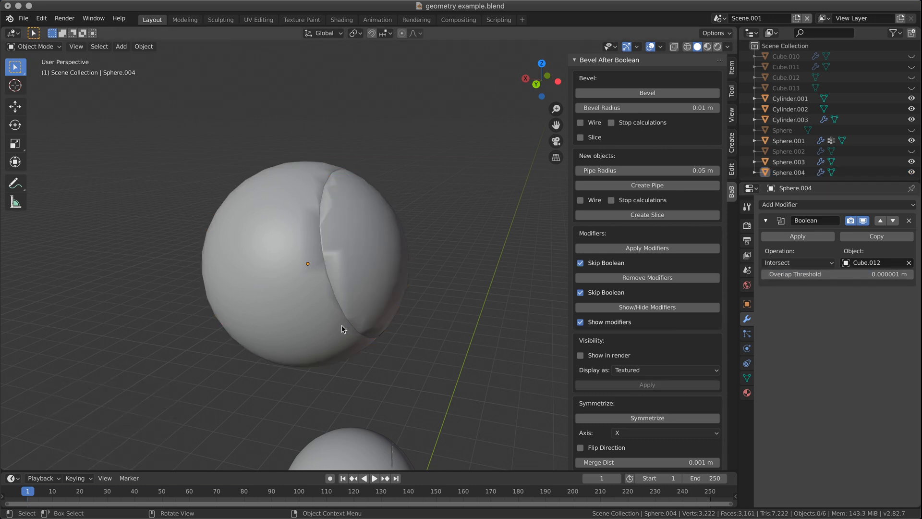
pyautogui.click(267, 324)
pyautogui.click(641, 93)
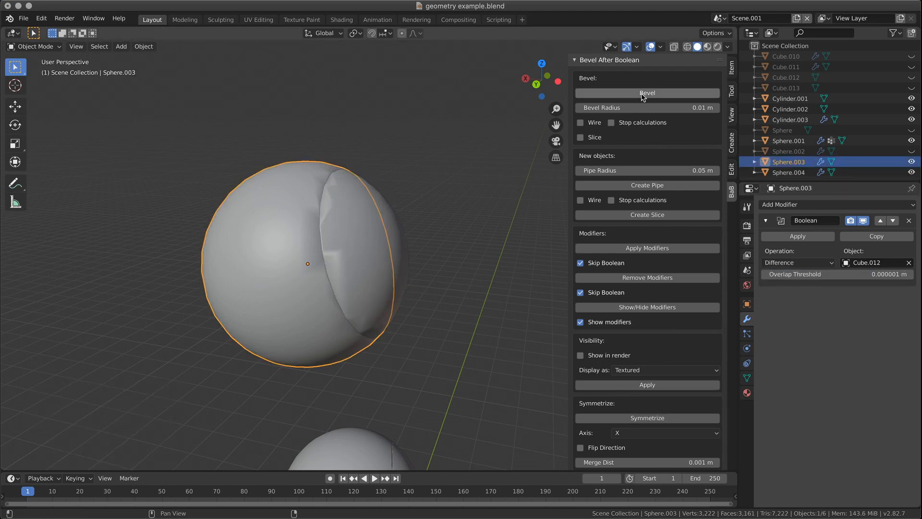
pyautogui.moveTo(433, 298); pyautogui.dragTo(367, 292, button='middle')
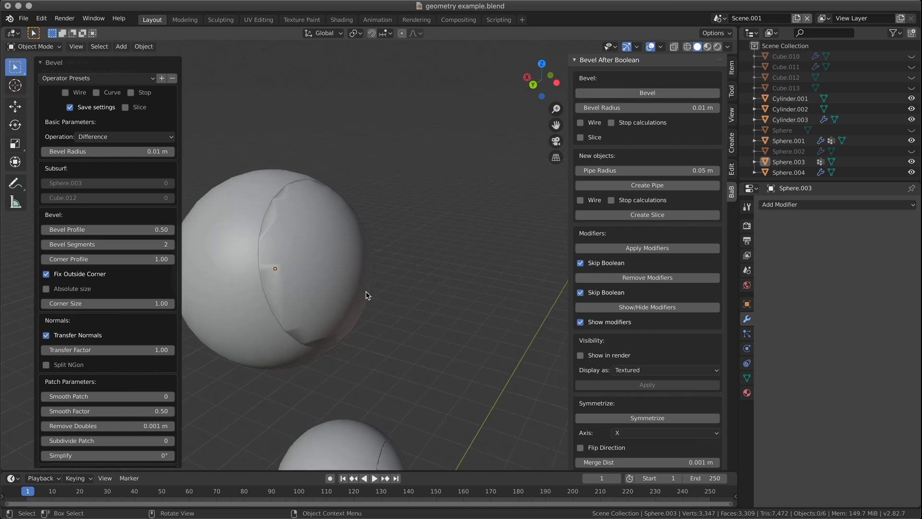
pyautogui.click(346, 244)
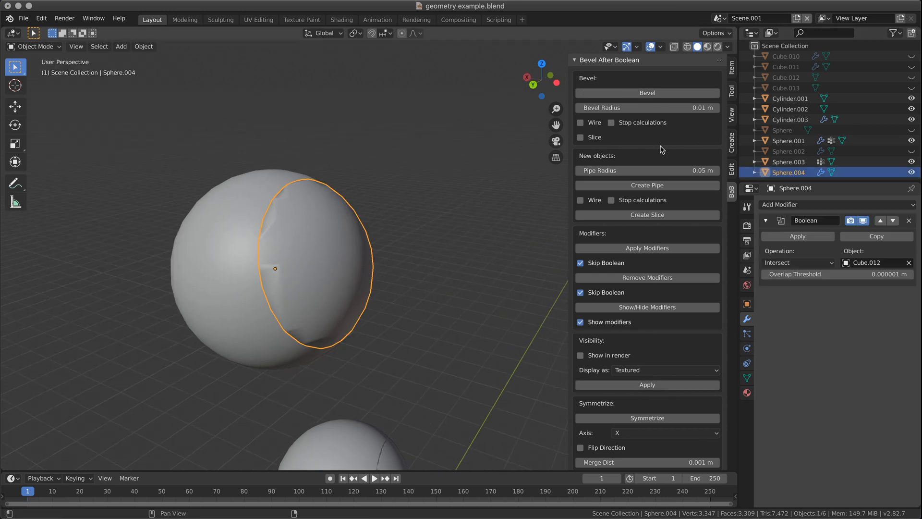
pyautogui.click(911, 173)
pyautogui.hotkey('ctrl', 'z')
pyautogui.hotkey('ctrl', 'z')
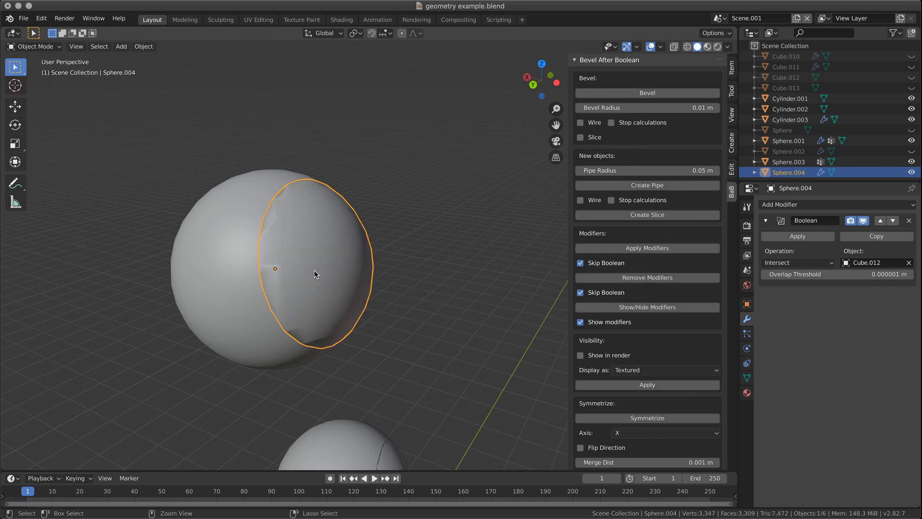
pyautogui.hotkey('ctrl', 'z')
pyautogui.hotkey('ctrl', 'z')
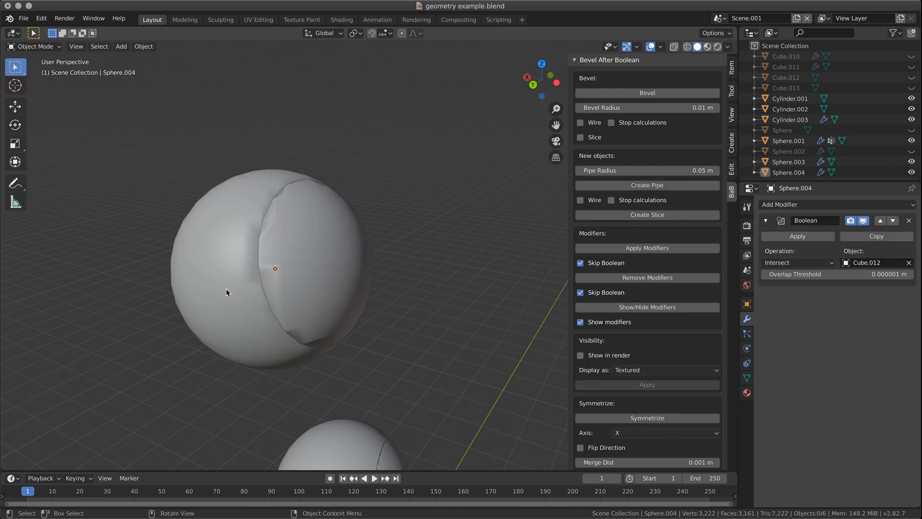
# - Bevel both sphere pieces, Sphere.003 and Sphere.004, with Bevel After Boolean at a 0.01 m radius
pyautogui.click(226, 288)
pyautogui.click(605, 91)
pyautogui.click(347, 238)
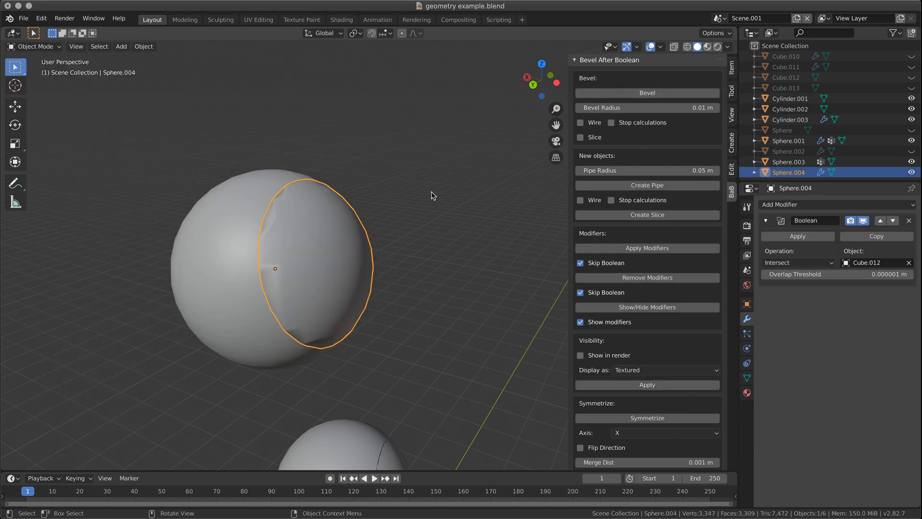
pyautogui.click(624, 93)
# - Examine the bevelled seam between the two sphere pieces from several angles and distances
pyautogui.keyDown('shift'); pyautogui.moveTo(402, 267); pyautogui.dragTo(458, 259, button='middle'); pyautogui.keyUp('shift')
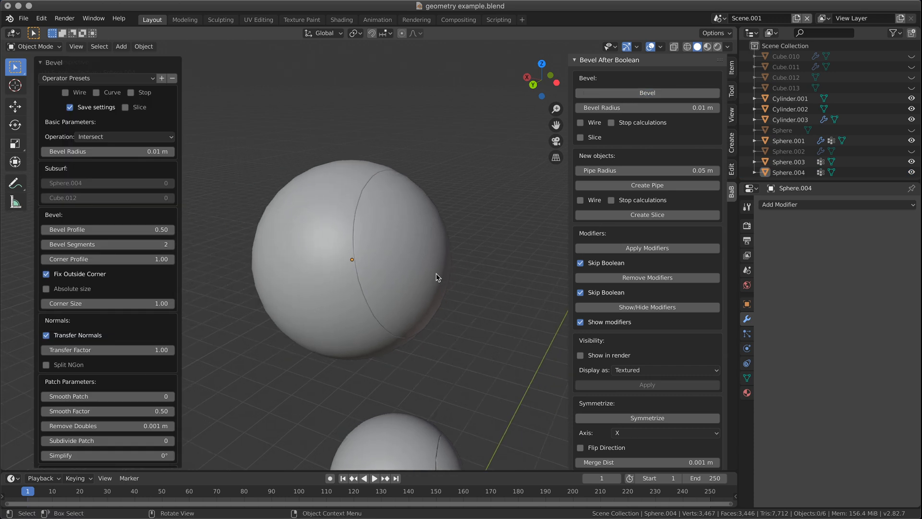
pyautogui.moveTo(419, 283)
pyautogui.mouseDown(button='middle')
pyautogui.moveTo(414, 300)
pyautogui.moveTo(427, 290)
pyautogui.mouseUp(button='middle')
pyautogui.keyDown('shift'); pyautogui.moveTo(477, 270); pyautogui.dragTo(442, 257, button='middle'); pyautogui.keyUp('shift')
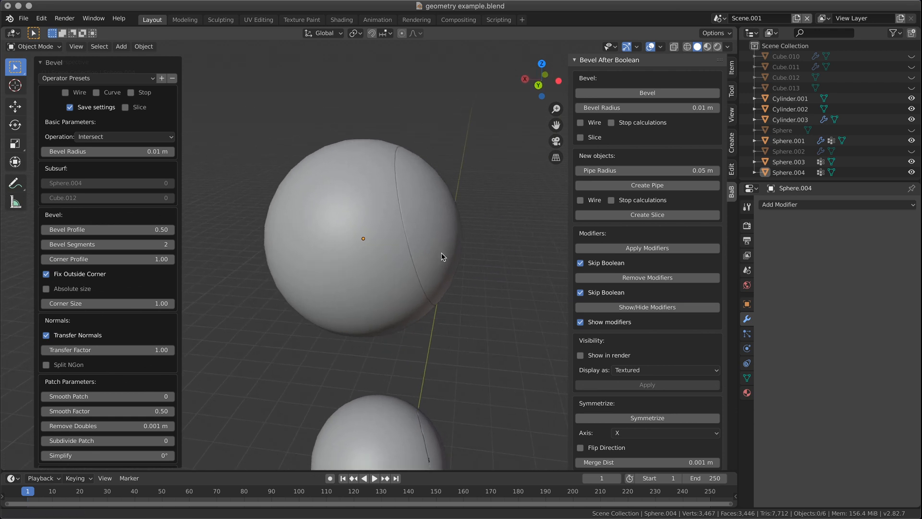
pyautogui.scroll(5, 453, 264)
pyautogui.scroll(-5, 453, 258)
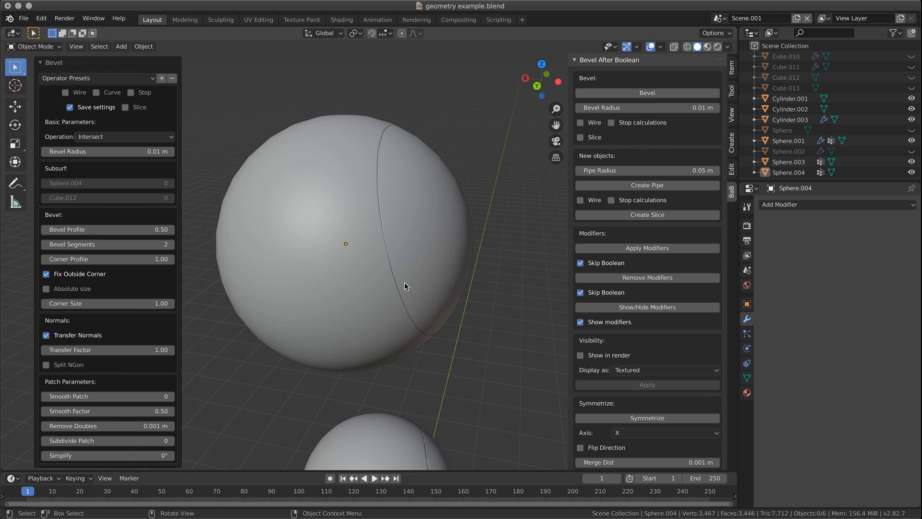
pyautogui.moveTo(405, 283); pyautogui.dragTo(465, 271, button='middle')
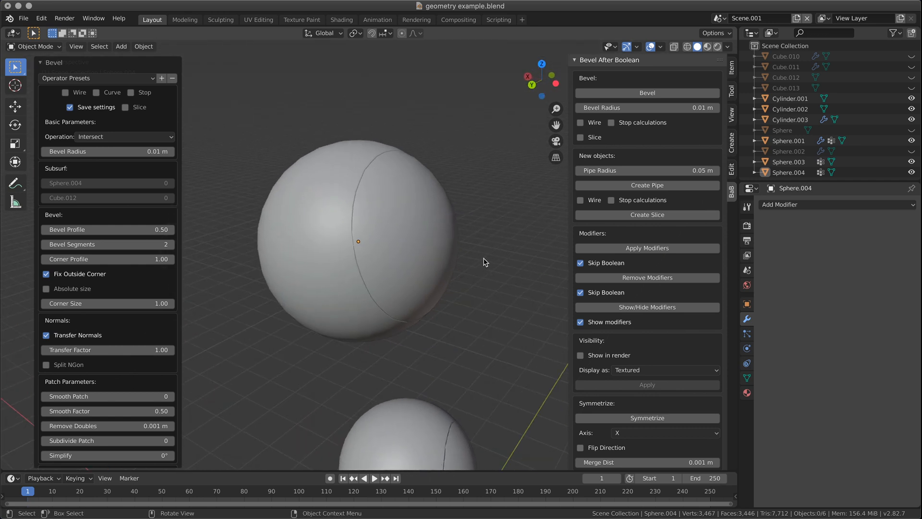
pyautogui.scroll(-3, 502, 245)
pyautogui.scroll(3, 500, 244)
pyautogui.scroll(2, 501, 244)
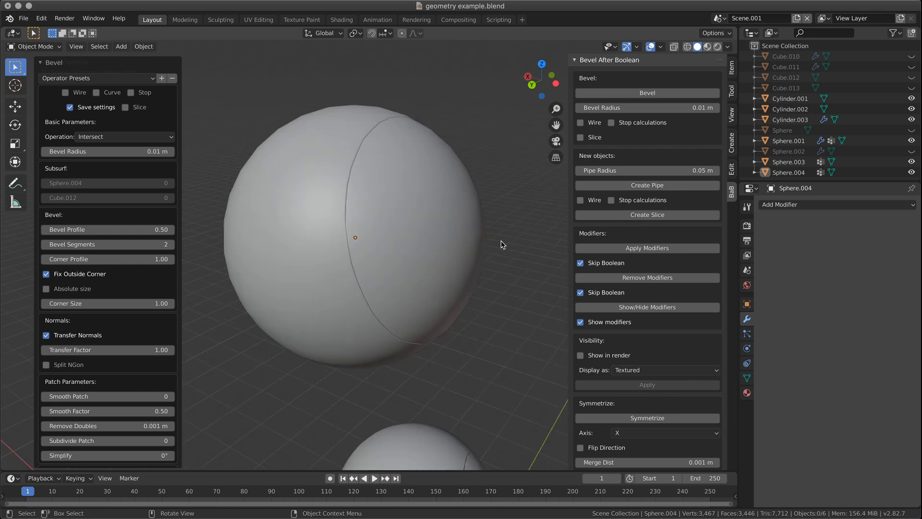
# - Select the two sphere pieces in turn to inspect each piece's extent along the seam, and deselect everything
pyautogui.click(410, 214)
pyautogui.click(438, 212)
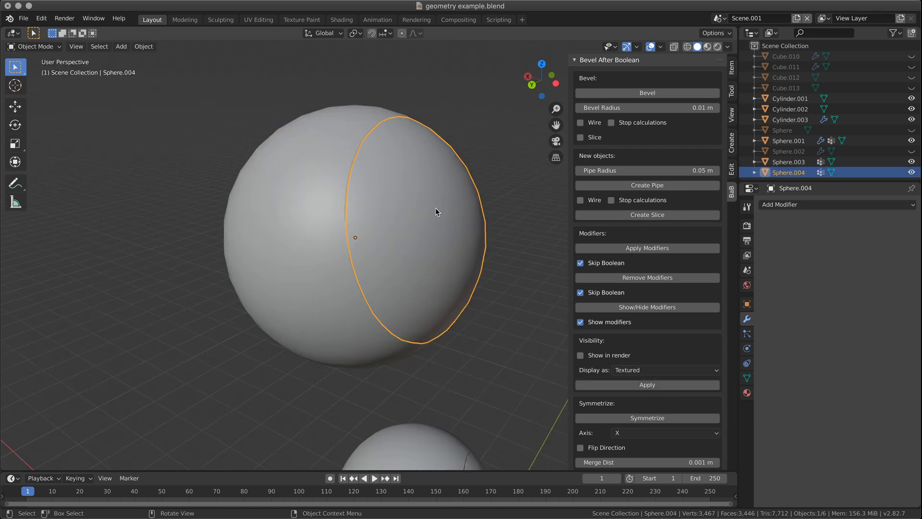
pyautogui.click(423, 203)
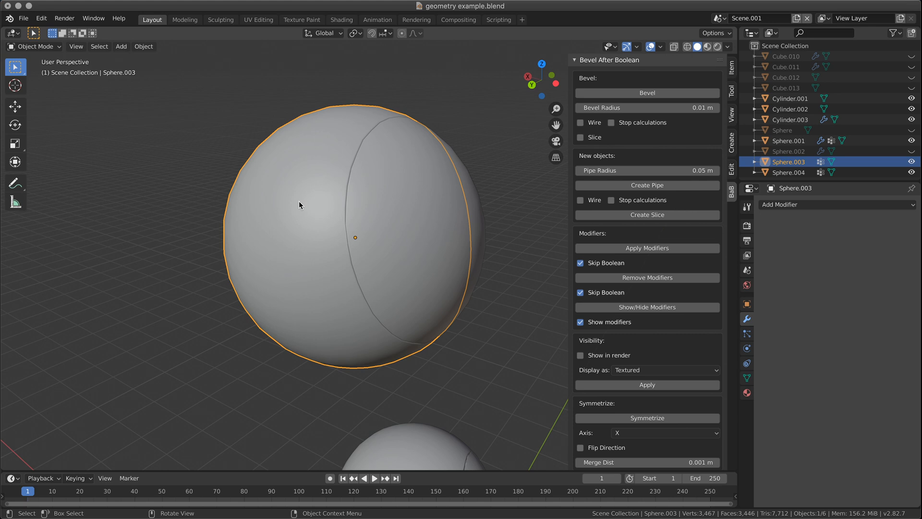
pyautogui.click(396, 186)
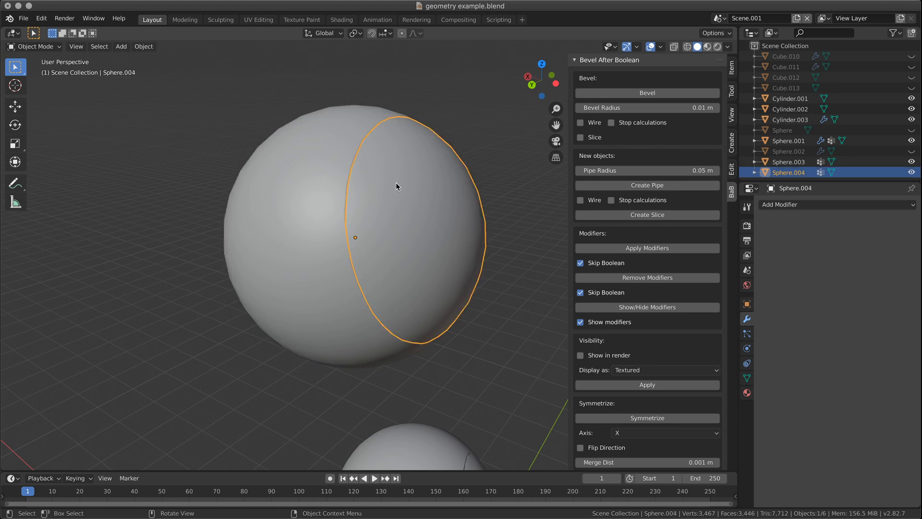
pyautogui.moveTo(393, 186); pyautogui.dragTo(485, 196, button='middle')
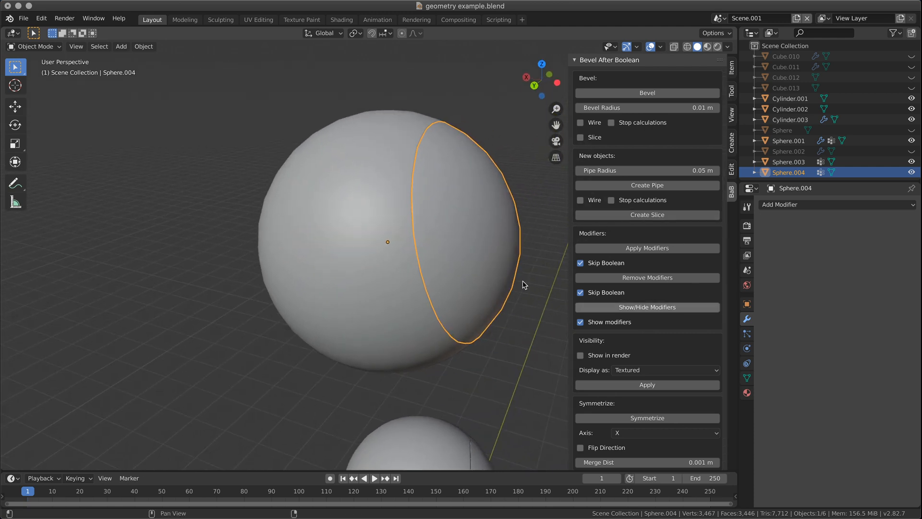
pyautogui.click(341, 281)
pyautogui.hotkey('alt', 'a')
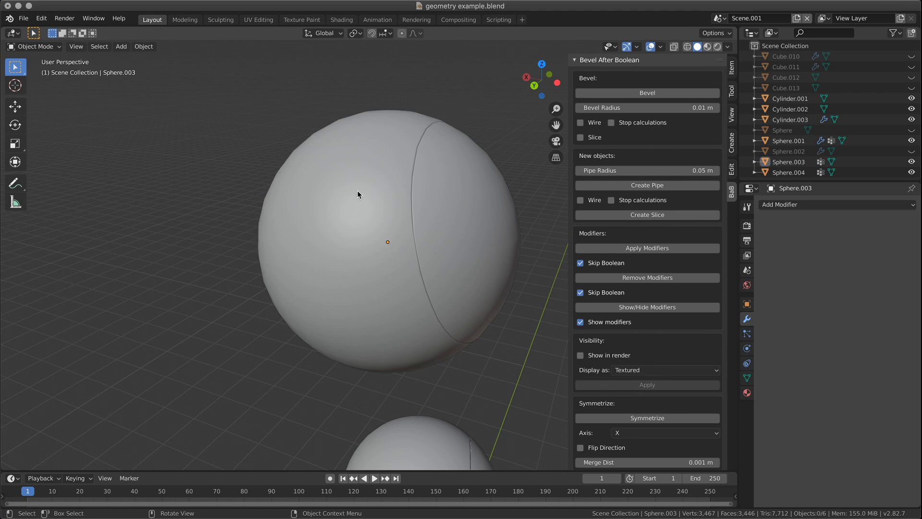
pyautogui.scroll(-6, 384, 247)
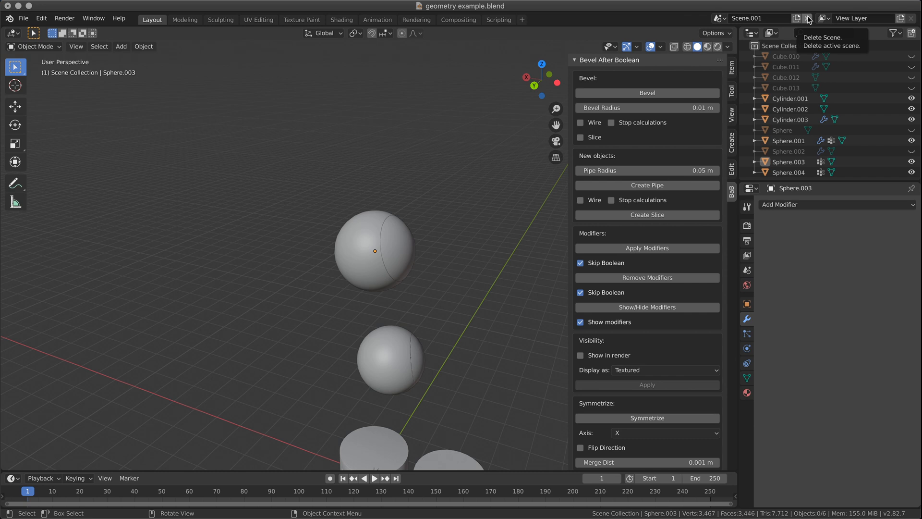
# - Check the mesh of the sphere pieces in Edit Mode and view the seam again in Object Mode
pyautogui.scroll(5, 480, 233)
pyautogui.moveTo(434, 144); pyautogui.dragTo(430, 160, button='middle')
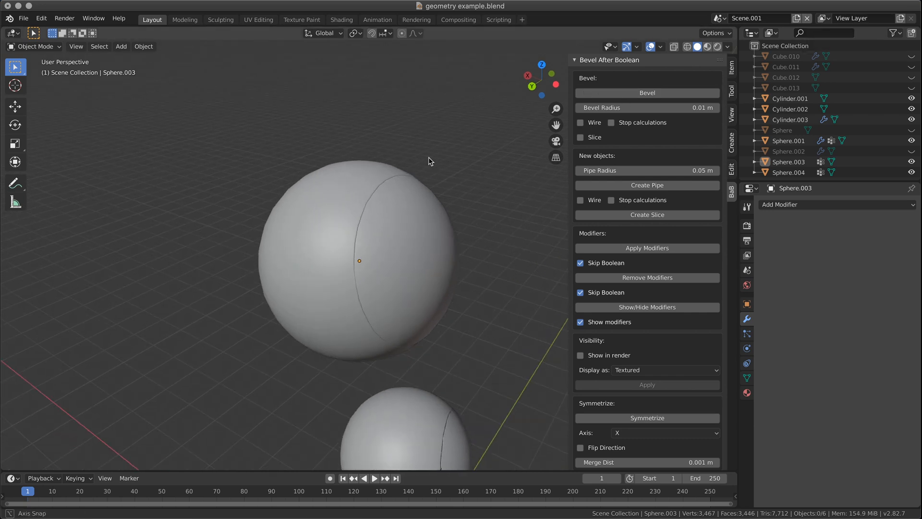
pyautogui.press('Tab')
pyautogui.press('Tab')
pyautogui.click(405, 240)
pyautogui.press('Tab')
pyautogui.press('Tab')
pyautogui.click(482, 136)
pyautogui.moveTo(428, 233); pyautogui.dragTo(468, 227, button='middle')
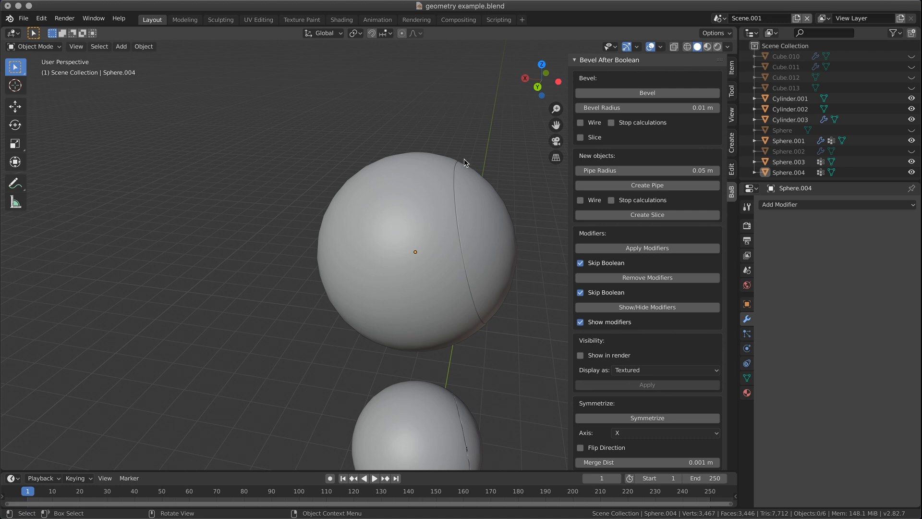
pyautogui.scroll(-3, 428, 158)
pyautogui.scroll(-4, 501, 222)
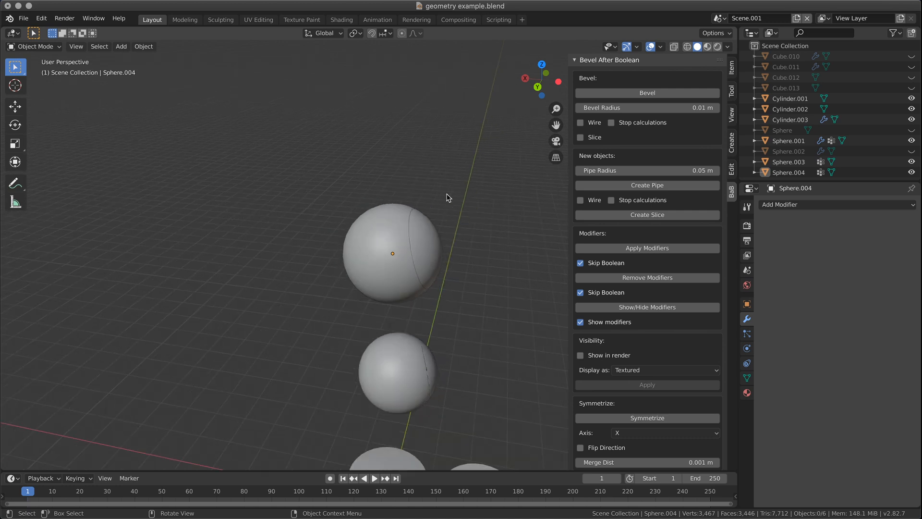
# - Create a new empty scene in the current file
pyautogui.click(123, 48)
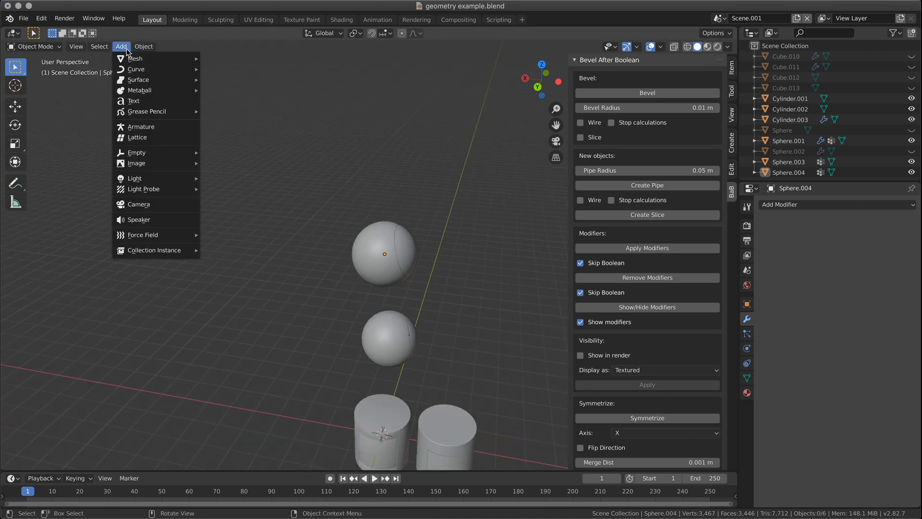
pyautogui.moveTo(126, 60)
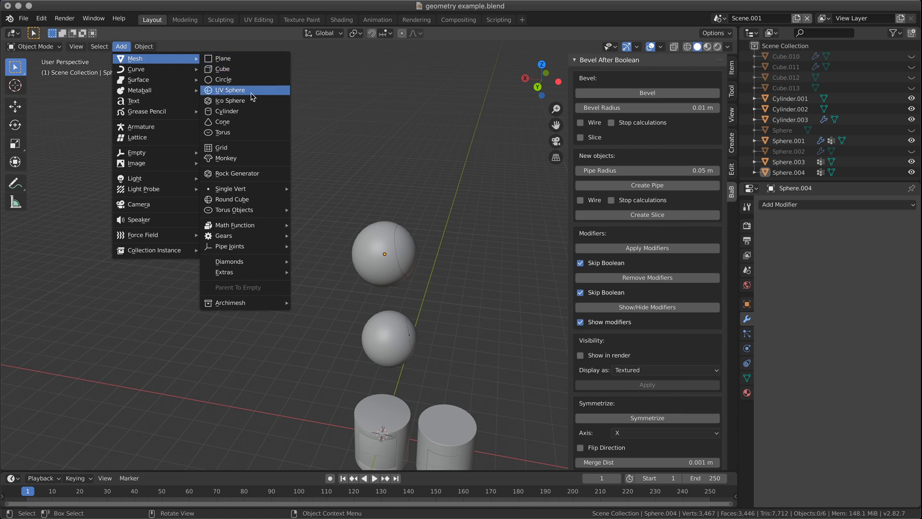
pyautogui.click(796, 22)
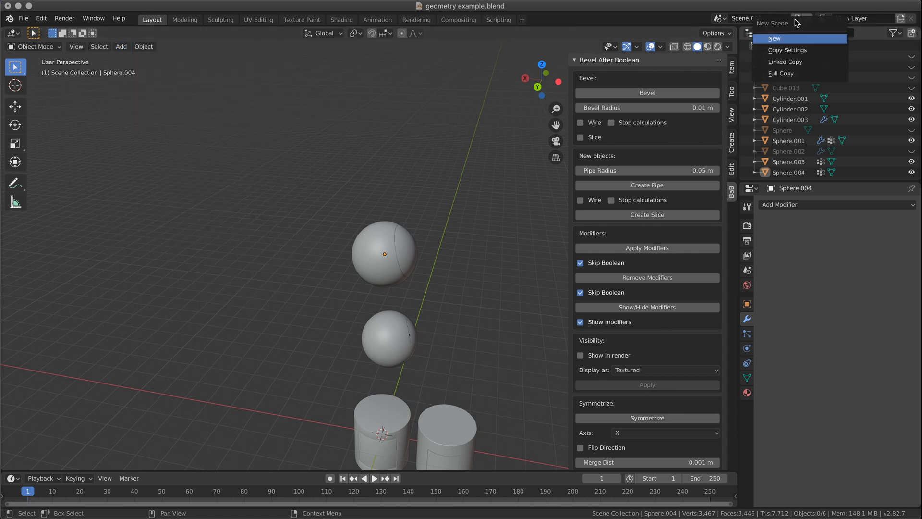
pyautogui.click(790, 39)
pyautogui.keyDown('shift'); pyautogui.moveTo(411, 295); pyautogui.dragTo(368, 146, button='middle'); pyautogui.keyUp('shift')
pyautogui.scroll(1, 384, 195)
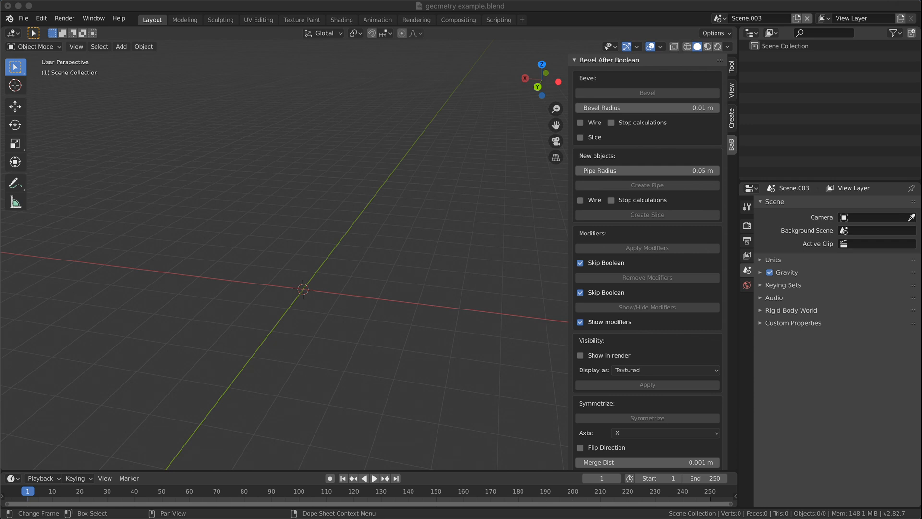
pyautogui.moveTo(386, 361); pyautogui.dragTo(377, 336, button='middle')
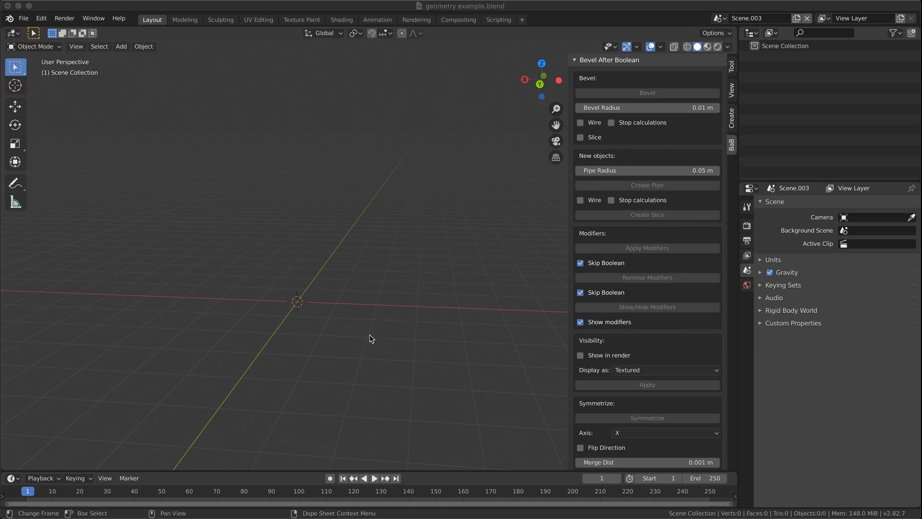
pyautogui.moveTo(369, 329); pyautogui.dragTo(308, 226, button='middle')
# - Start a new default file without saving the changes to "geometry example"
pyautogui.click(22, 18)
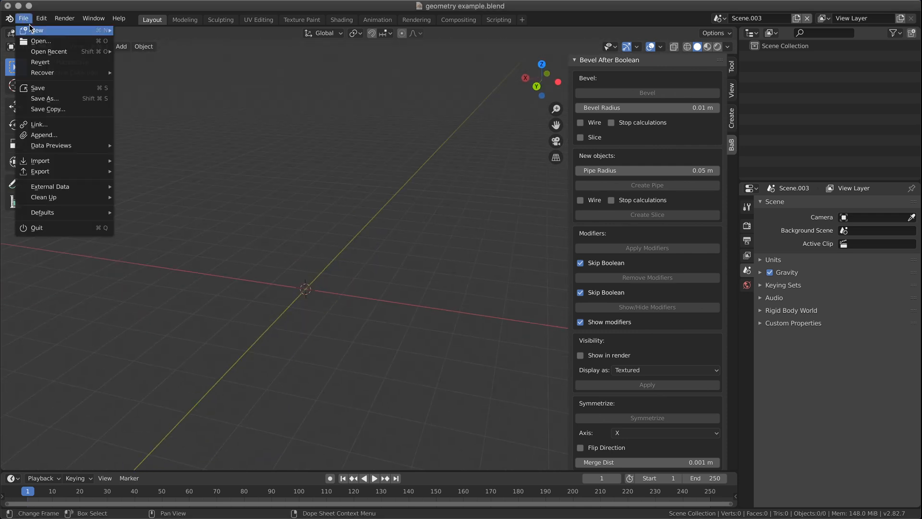
pyautogui.moveTo(32, 30)
pyautogui.click(156, 30)
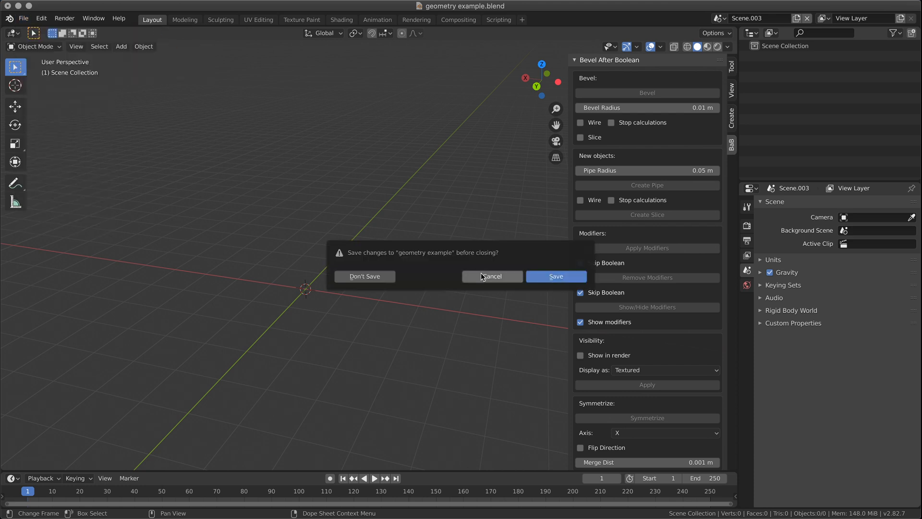
pyautogui.click(381, 276)
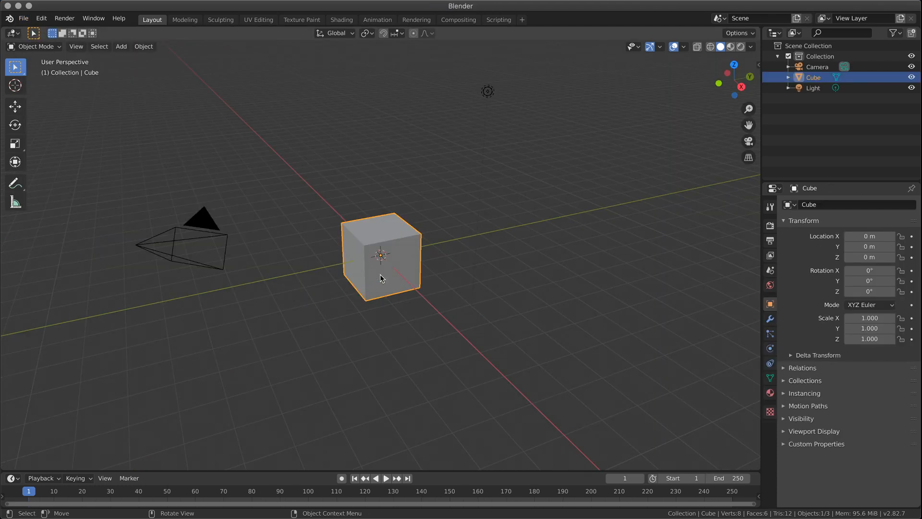
# - Select the default cube, leaving the viewport shading unchanged
pyautogui.click(458, 296)
pyautogui.moveTo(428, 311); pyautogui.dragTo(457, 335, button='middle')
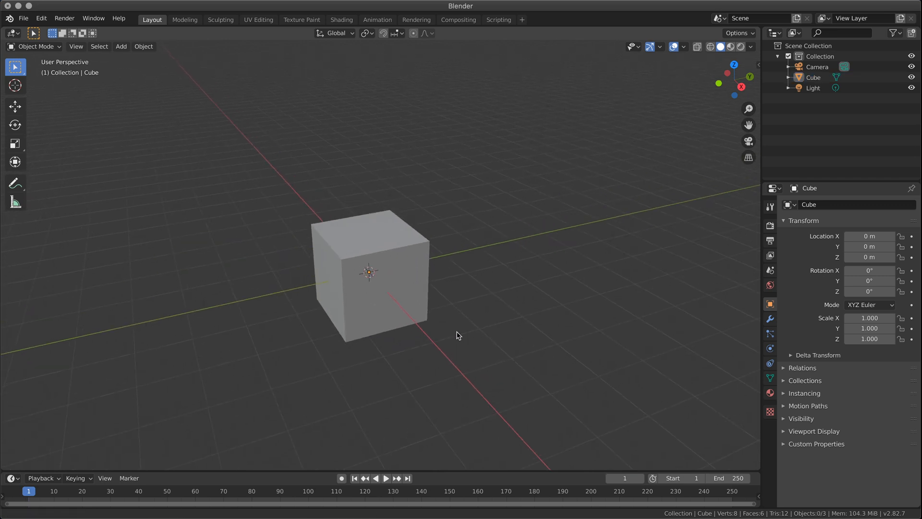
pyautogui.click(394, 287)
pyautogui.press('z')
pyautogui.press('Escape')
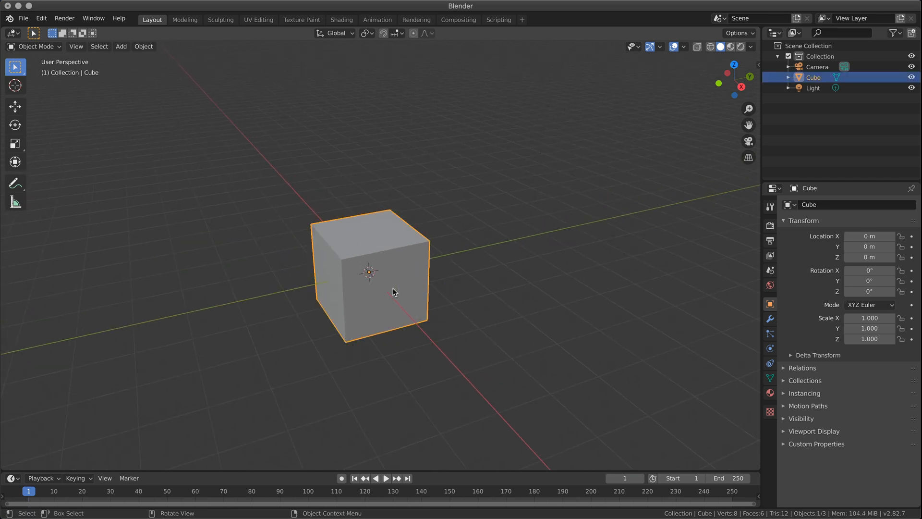
# - Replace the default cube with a UV sphere at the origin and shade it smooth
pyautogui.press('Delete')
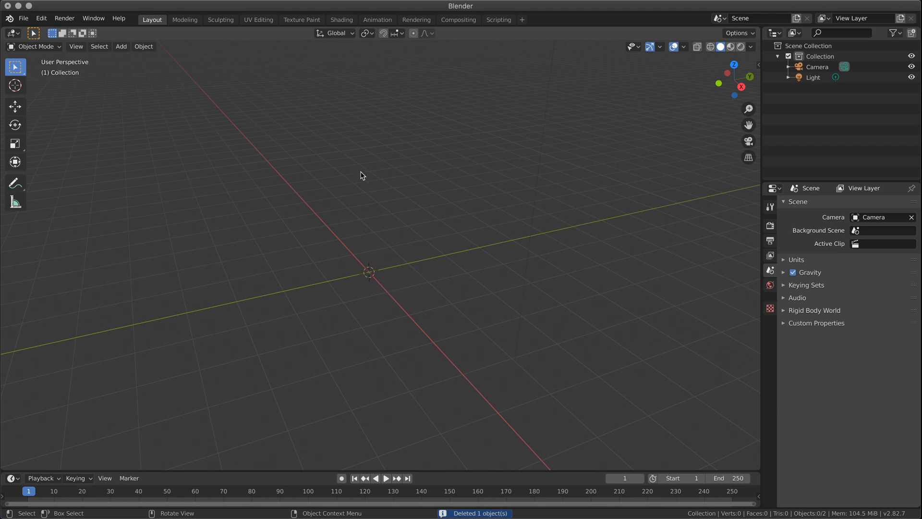
pyautogui.click(121, 46)
pyautogui.moveTo(159, 58)
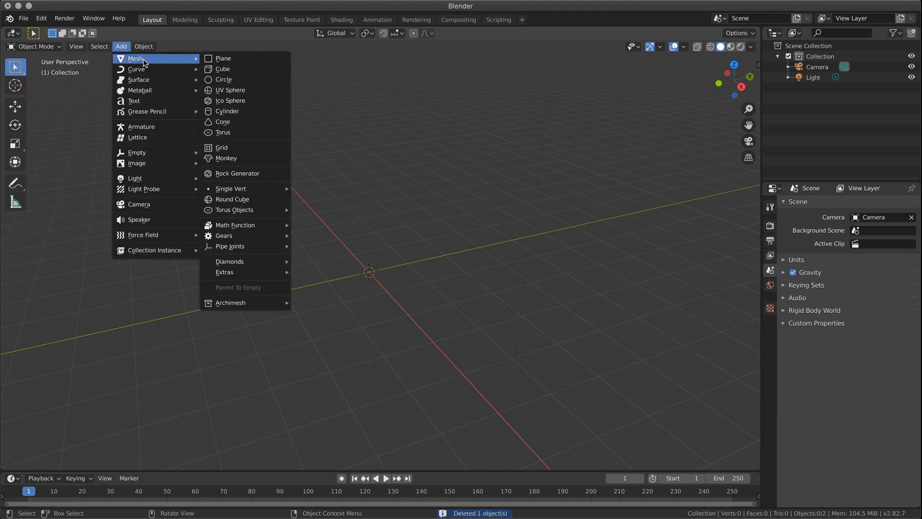
pyautogui.click(242, 90)
pyautogui.scroll(3, 402, 190)
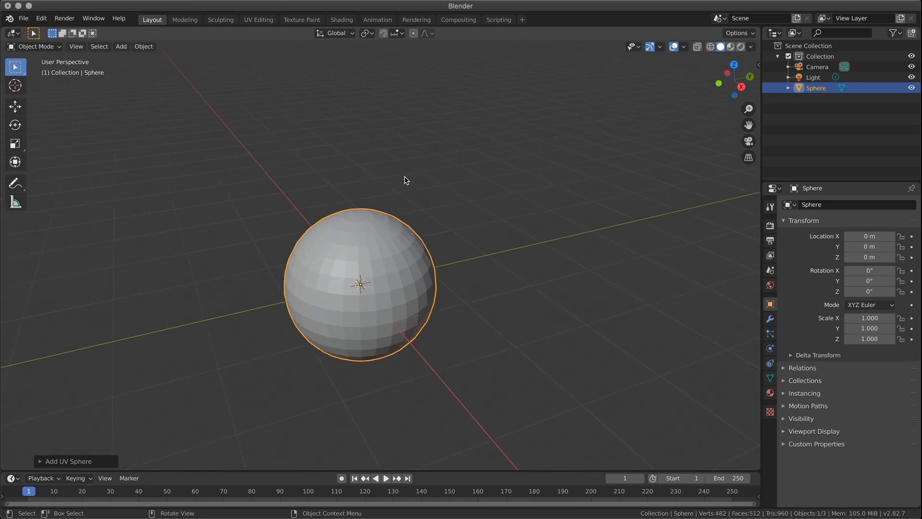
pyautogui.rightClick(398, 287)
pyautogui.click(401, 287)
# - Duplicate the sphere and place the copy so it partly overlaps the original, and clear the selection
pyautogui.moveTo(448, 273); pyautogui.dragTo(412, 255, button='middle')
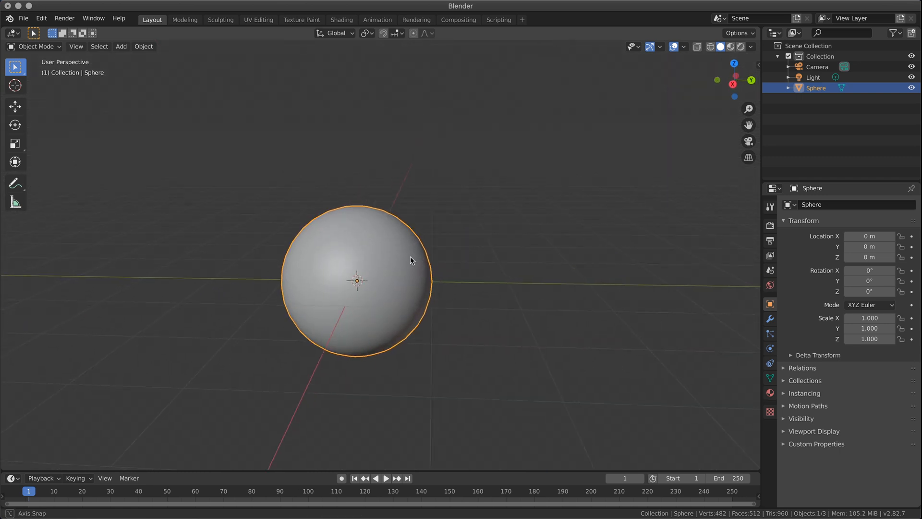
pyautogui.hotkey('shift', 'd')
pyautogui.click(496, 193)
pyautogui.moveTo(609, 262); pyautogui.dragTo(586, 282, button='middle')
pyautogui.hotkey('alt', 'a')
# - Select the original sphere and display its modifier properties
pyautogui.click(361, 289)
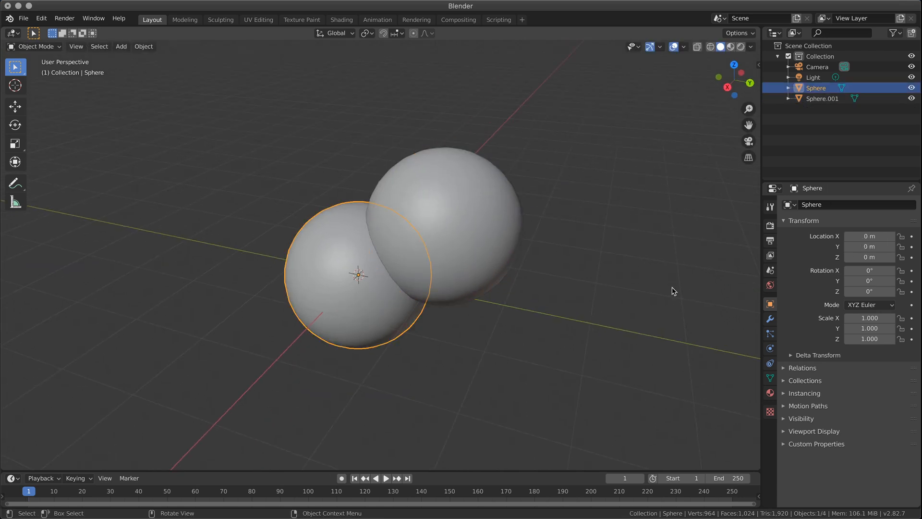
pyautogui.click(770, 319)
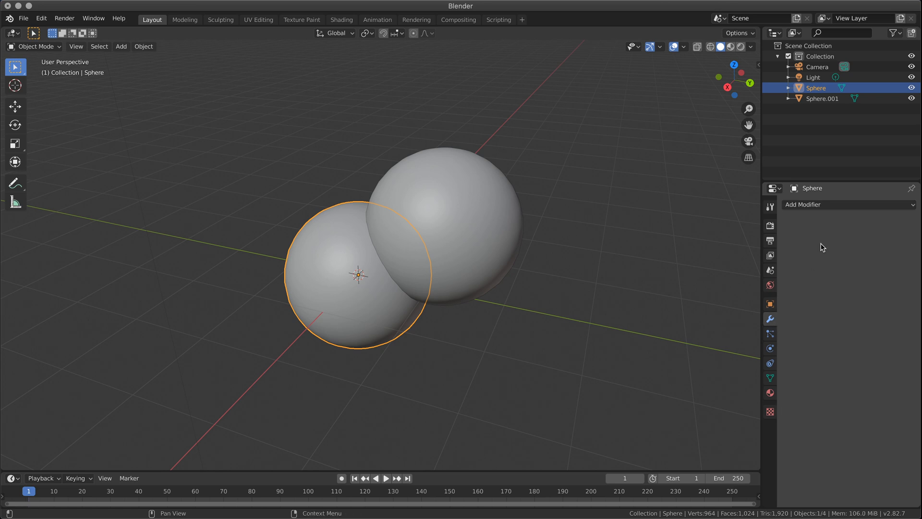
pyautogui.click(822, 209)
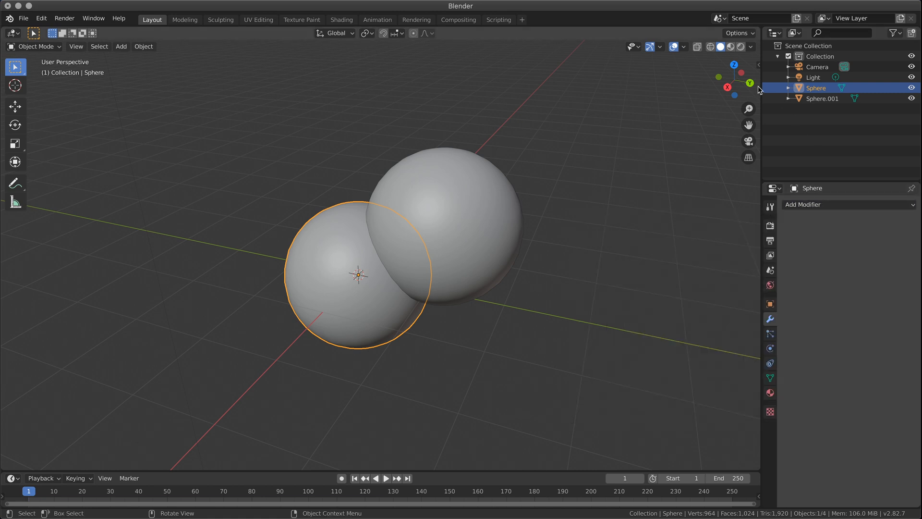
# - Look through the viewport sidebar's categories for Bool Tool and examine its Auto Boolean and Brush Boolean operations
pyautogui.click(758, 64)
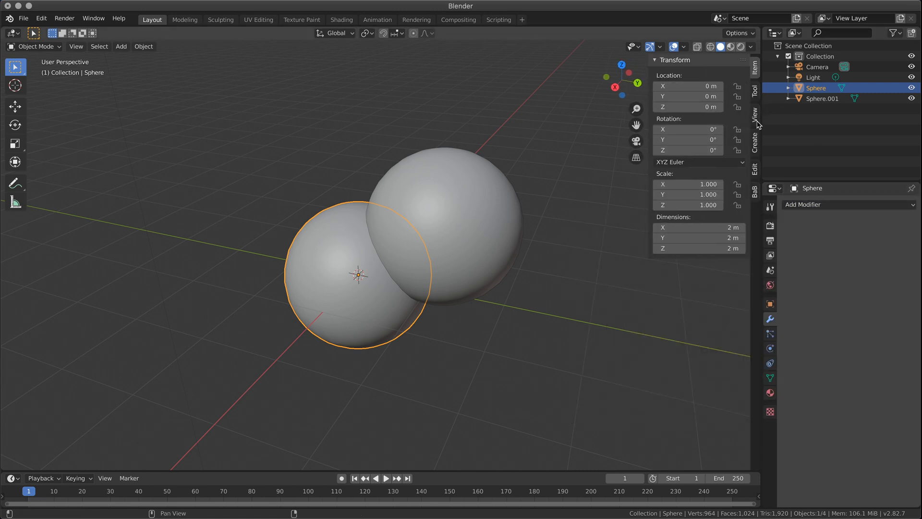
pyautogui.click(753, 177)
pyautogui.click(757, 90)
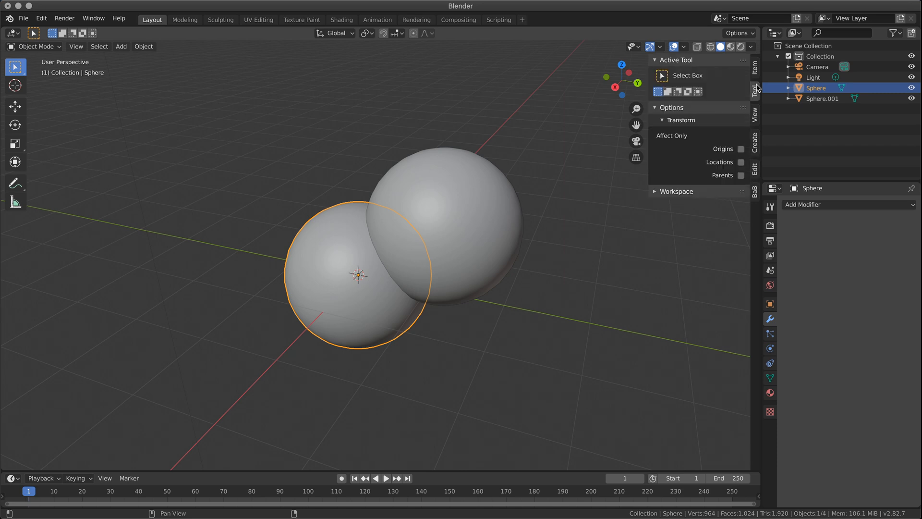
pyautogui.click(757, 73)
pyautogui.click(756, 171)
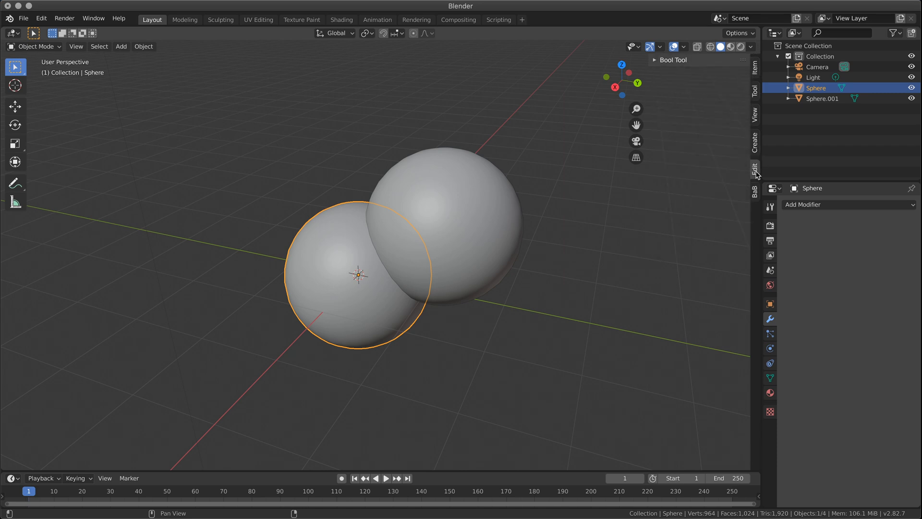
pyautogui.click(758, 143)
pyautogui.click(756, 118)
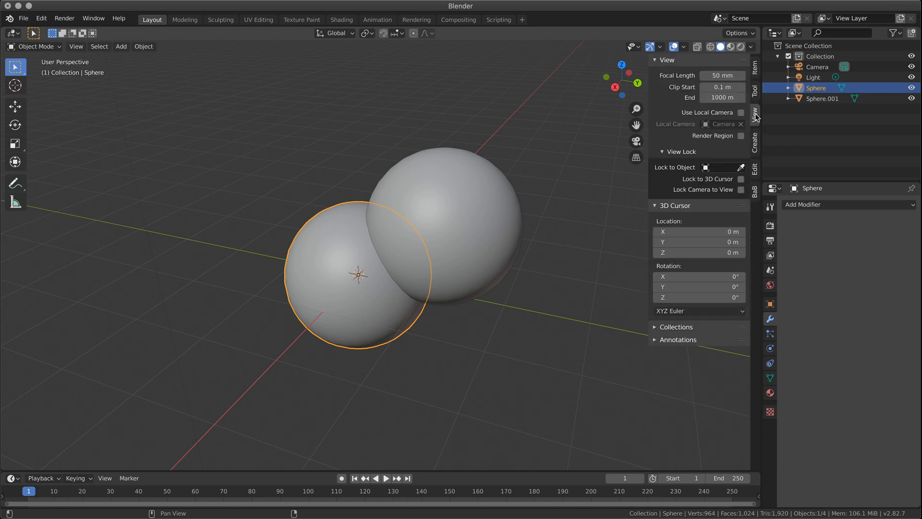
pyautogui.click(754, 96)
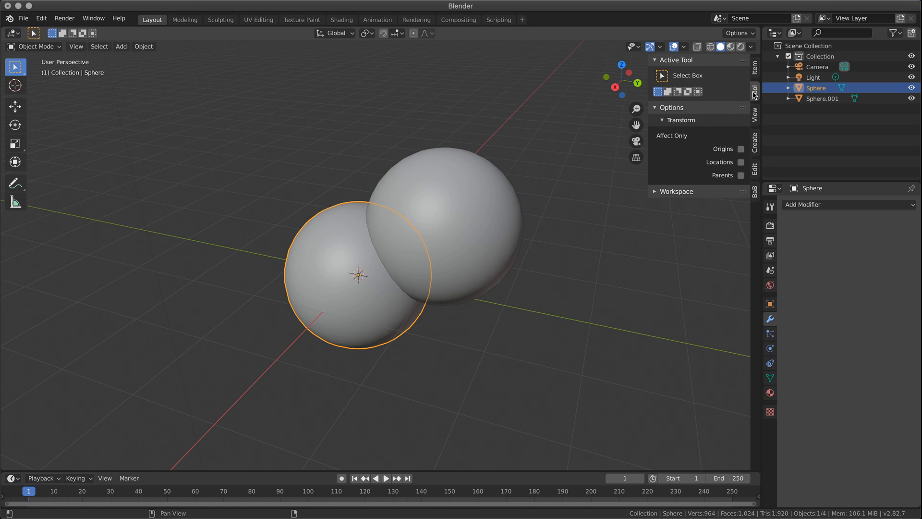
pyautogui.click(756, 70)
pyautogui.click(686, 256)
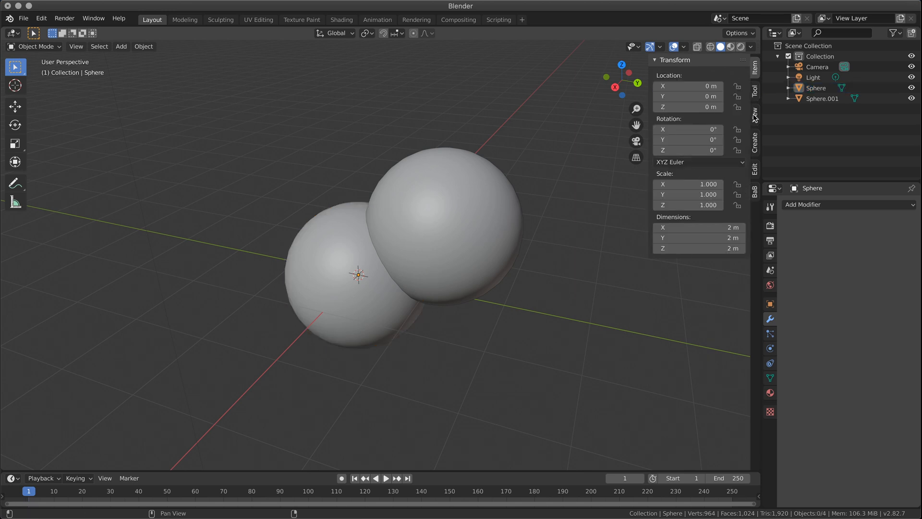
pyautogui.click(756, 95)
pyautogui.click(756, 120)
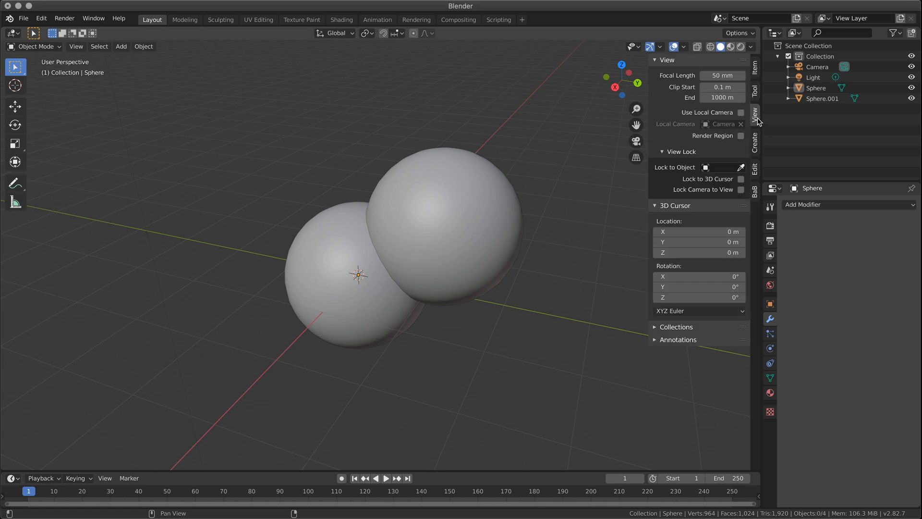
pyautogui.click(756, 144)
pyautogui.click(756, 175)
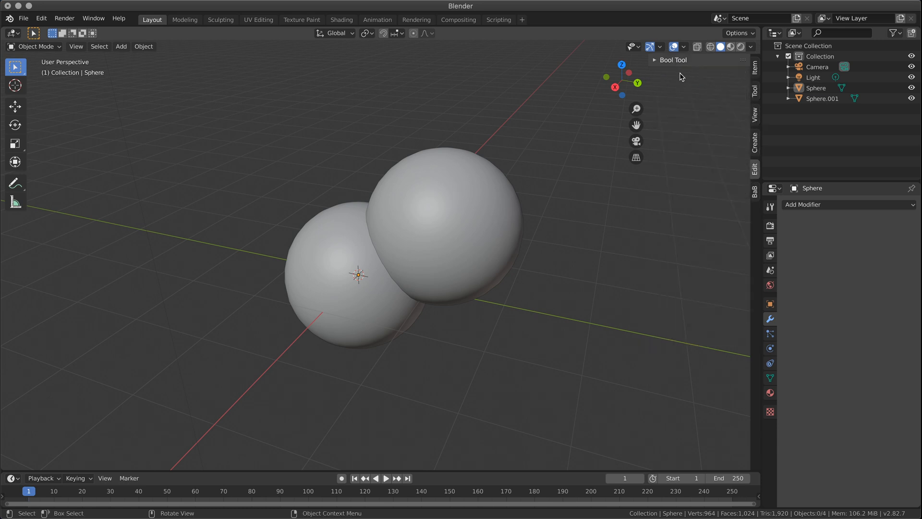
pyautogui.click(658, 61)
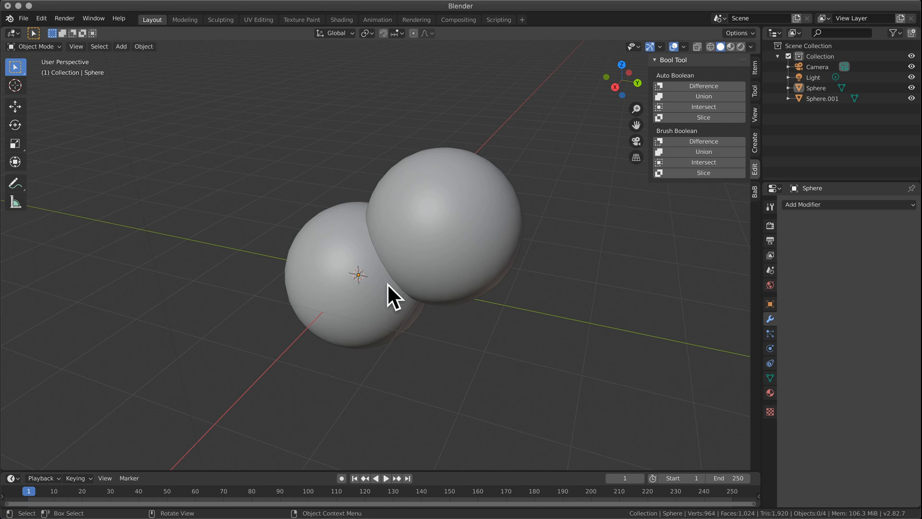
# - Compare the Bevel After Boolean options with the Bool Tool operations, leaving Bevel After Boolean displayed
pyautogui.click(755, 193)
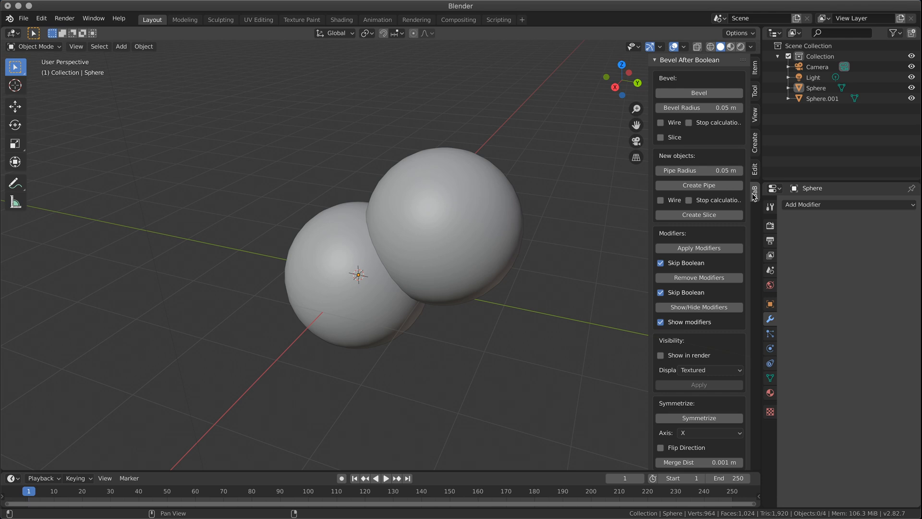
pyautogui.click(755, 168)
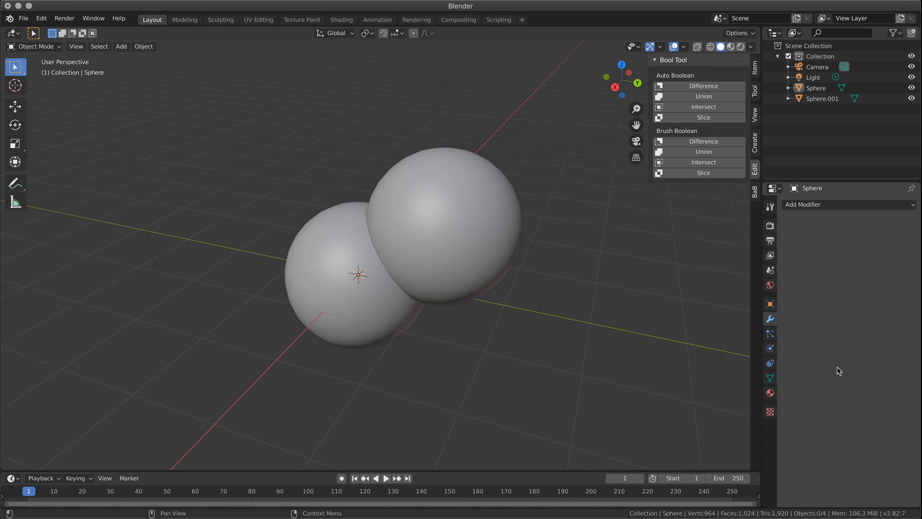
pyautogui.click(755, 192)
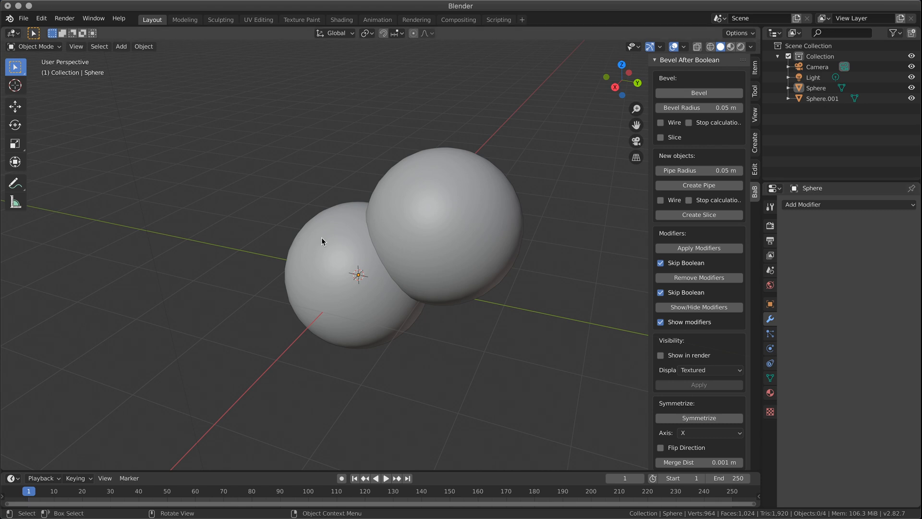
# - Add a Boolean modifier to the original sphere, using Difference with Sphere.001 as the cutting object
pyautogui.click(352, 277)
pyautogui.click(804, 206)
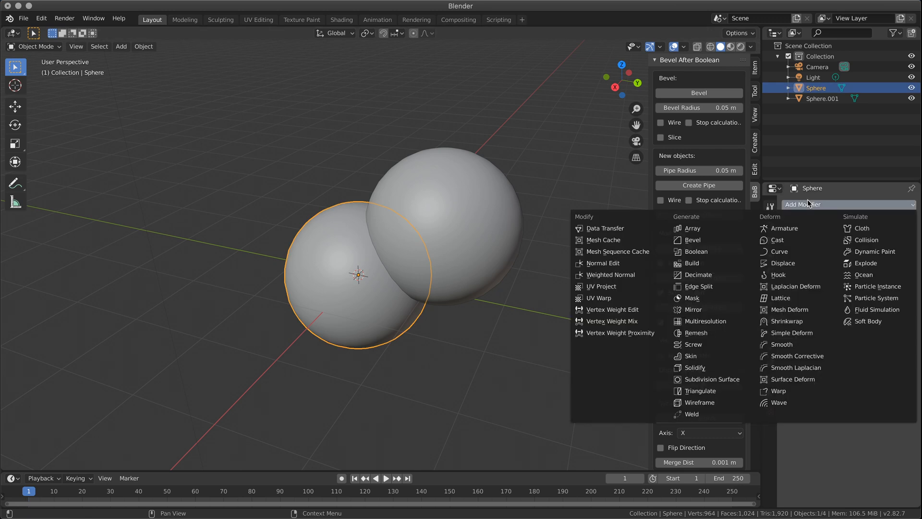
pyautogui.click(716, 253)
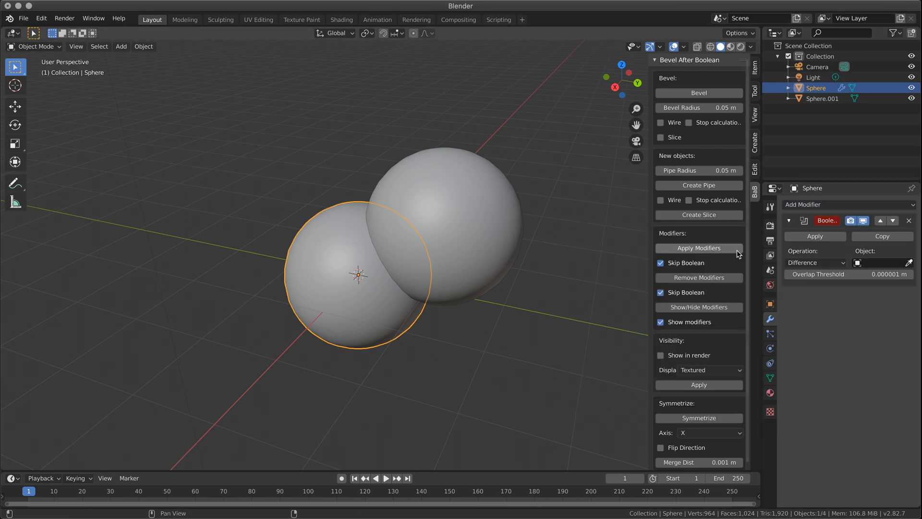
pyautogui.click(862, 263)
pyautogui.click(841, 277)
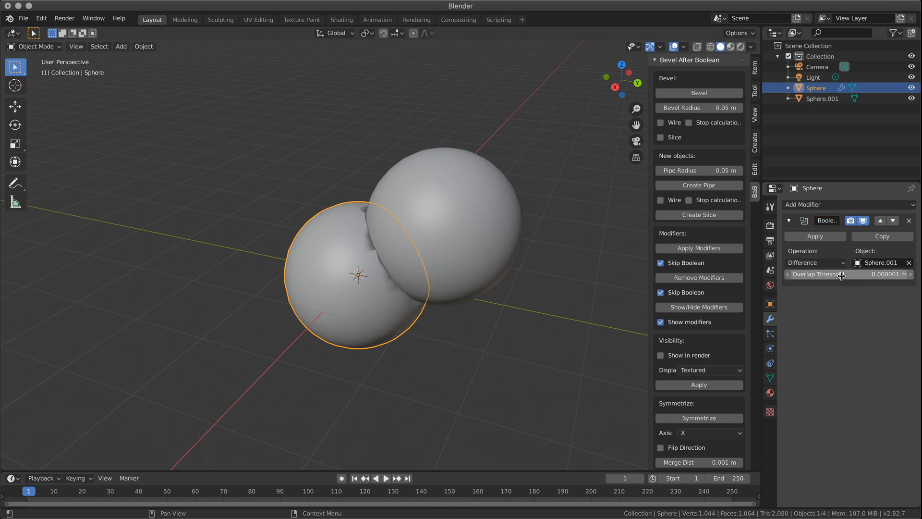
# - Hide the cutting sphere, Sphere.001, to expose the cut in the original sphere
pyautogui.moveTo(512, 278); pyautogui.dragTo(501, 301, button='middle')
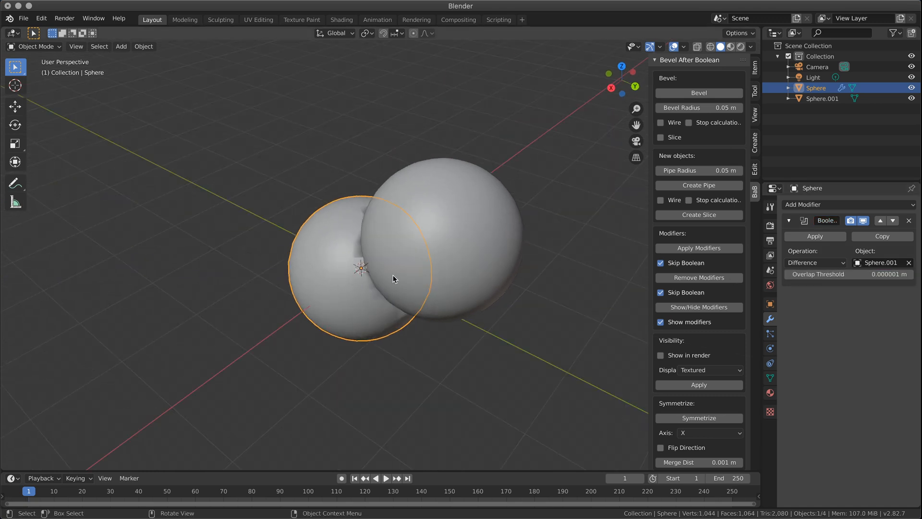
pyautogui.moveTo(393, 275); pyautogui.dragTo(367, 258, button='middle')
pyautogui.click(478, 236)
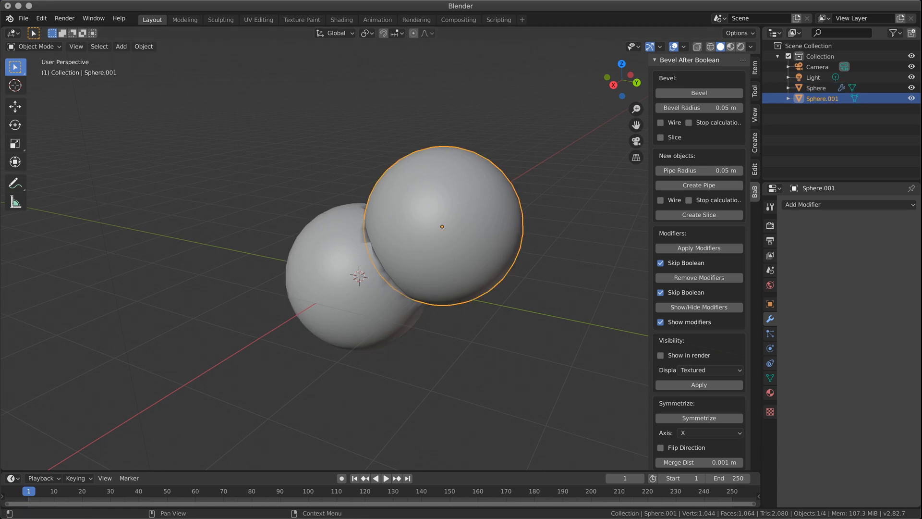
pyautogui.click(911, 98)
pyautogui.moveTo(446, 346); pyautogui.dragTo(373, 305, button='middle')
# - Duplicate the cut sphere in place and set the copy's Boolean operation to Intersect
pyautogui.click(373, 305)
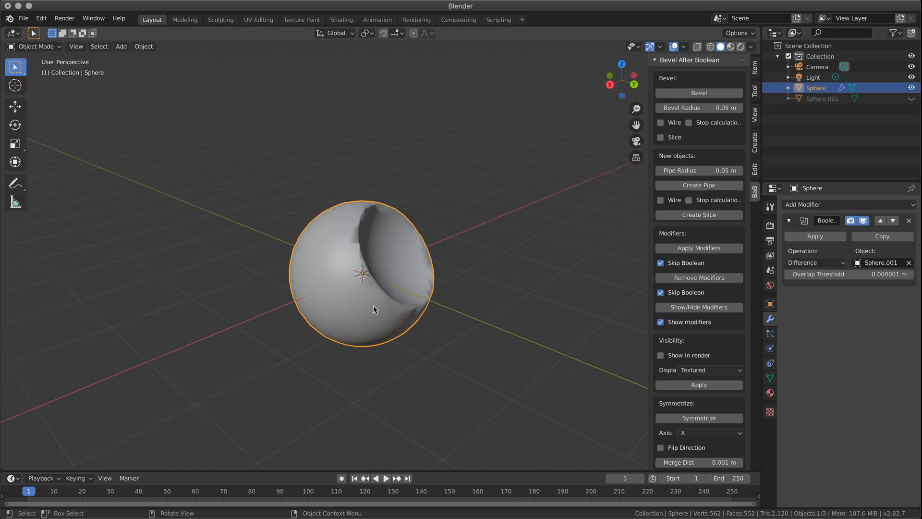
pyautogui.hotkey('shift', 'd')
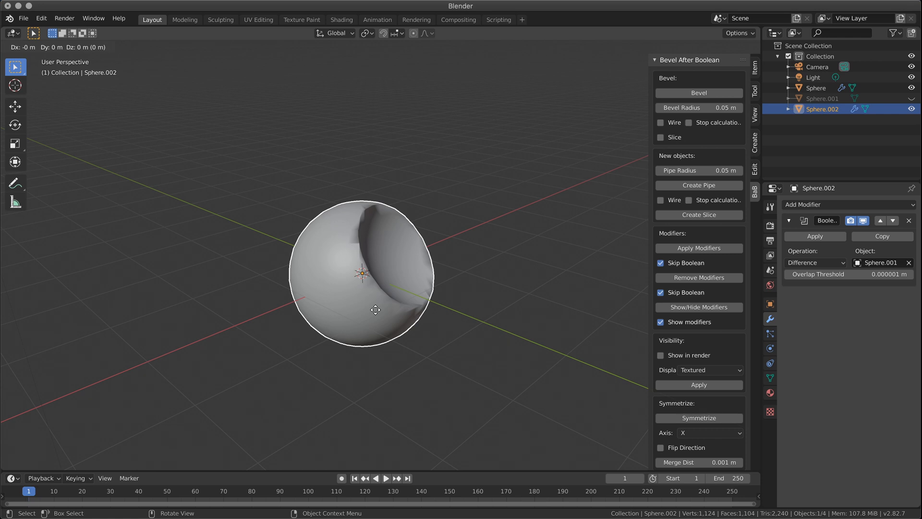
pyautogui.click(376, 310)
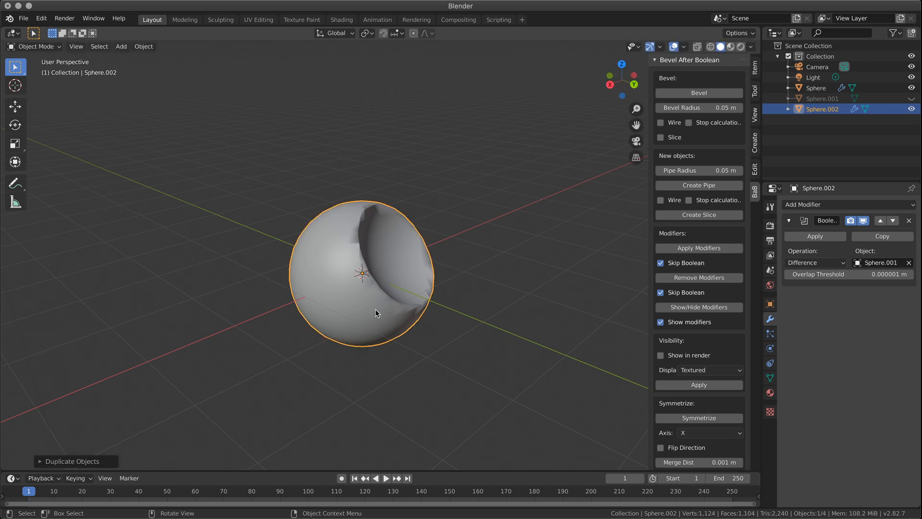
pyautogui.click(827, 262)
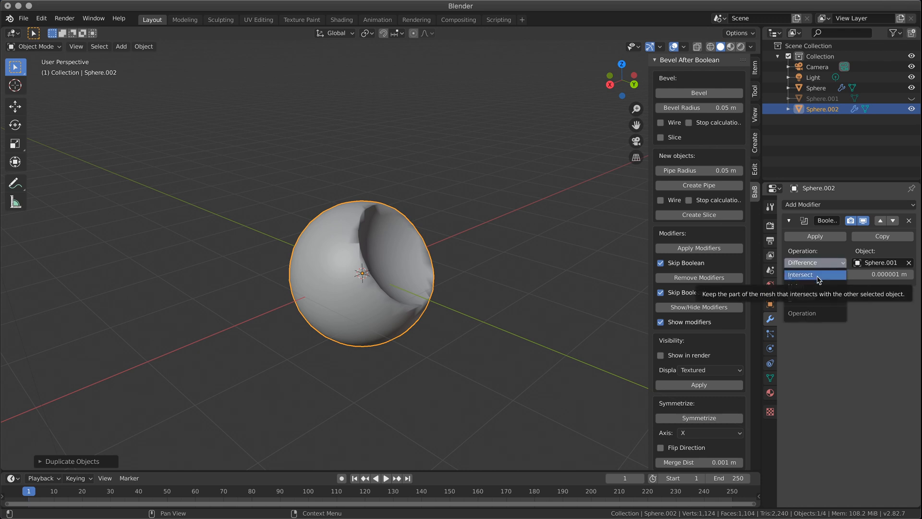
pyautogui.click(817, 275)
pyautogui.click(551, 330)
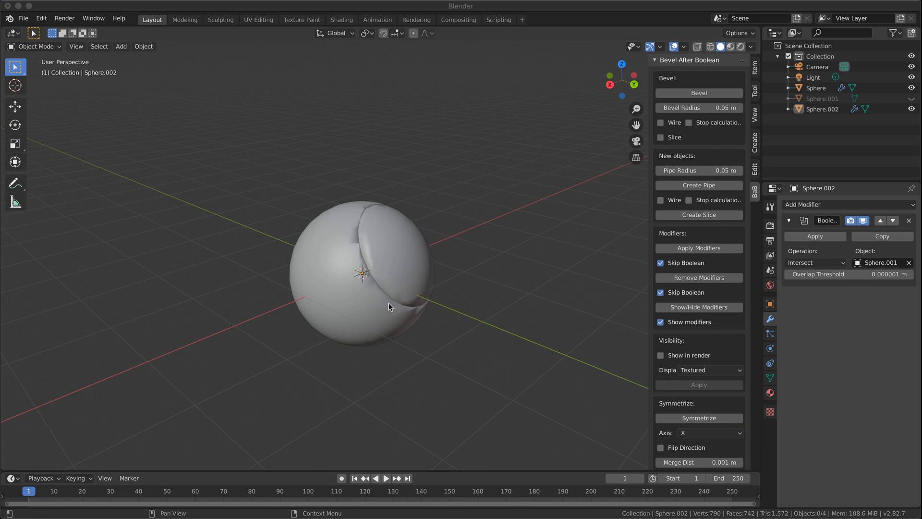
# - Select the main sphere and the intersecting piece in turn to check that they are separate objects
pyautogui.click(429, 283)
pyautogui.click(429, 284)
pyautogui.click(412, 292)
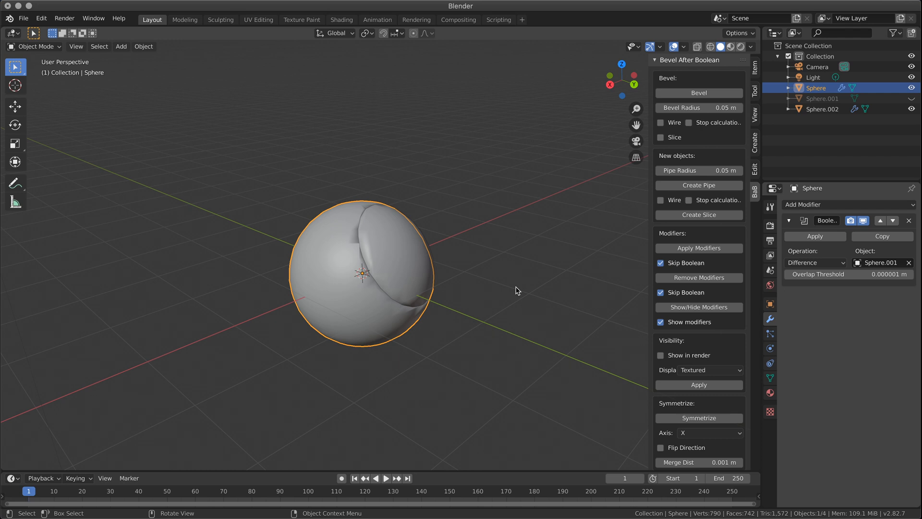
pyautogui.click(504, 294)
pyautogui.click(337, 307)
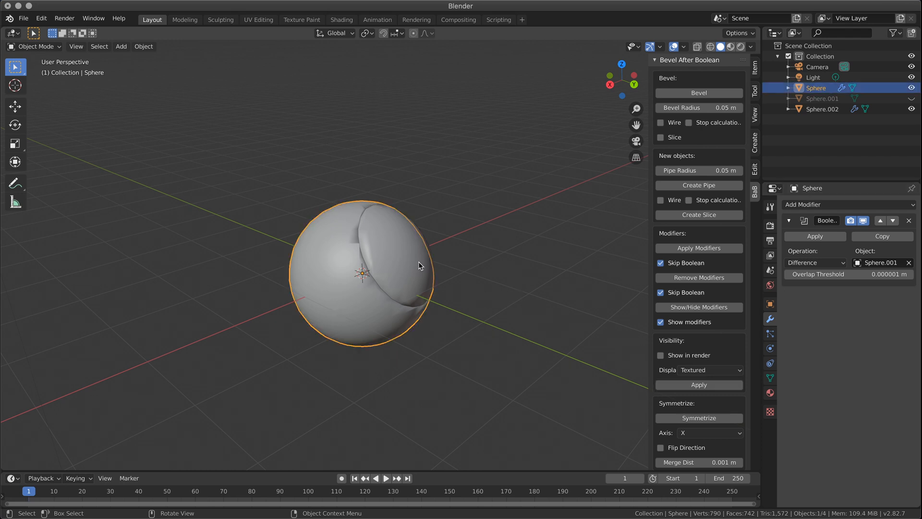
pyautogui.click(419, 262)
pyautogui.click(346, 306)
pyautogui.click(399, 278)
pyautogui.click(337, 315)
pyautogui.click(404, 267)
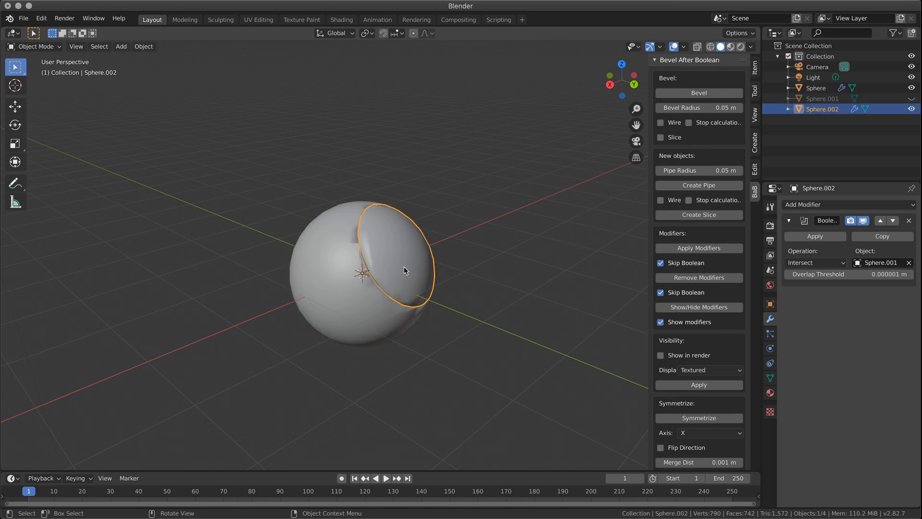
pyautogui.click(439, 337)
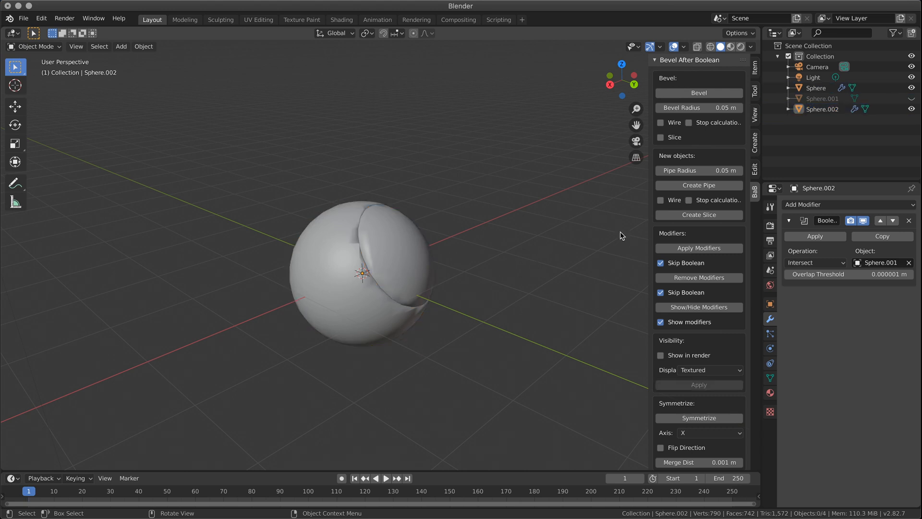
# - Show the cutting sphere over the two pieces, hide it again and inspect the seam between them
pyautogui.click(911, 98)
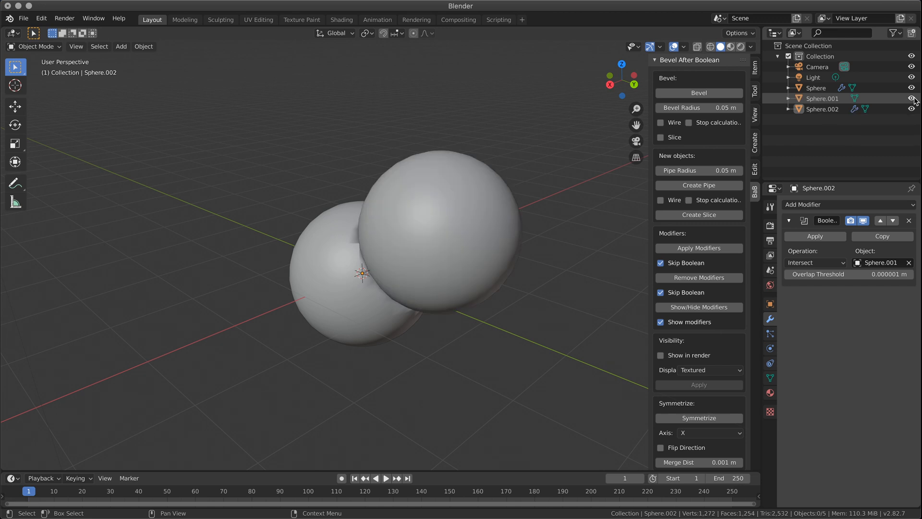
pyautogui.click(913, 99)
pyautogui.moveTo(531, 342); pyautogui.dragTo(438, 273, button='middle')
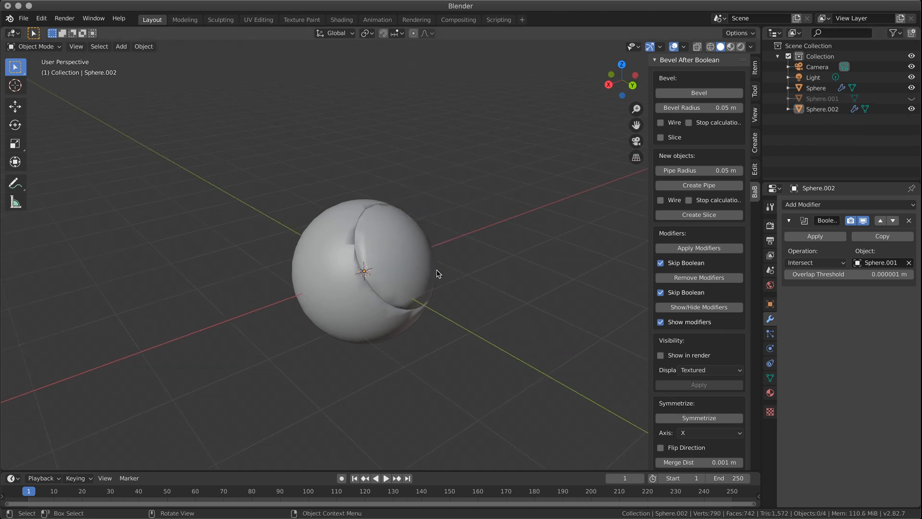
# - Bevel the main sphere and the intersecting piece separately with Bevel After Boolean at a 0.05 m radius
pyautogui.click(362, 323)
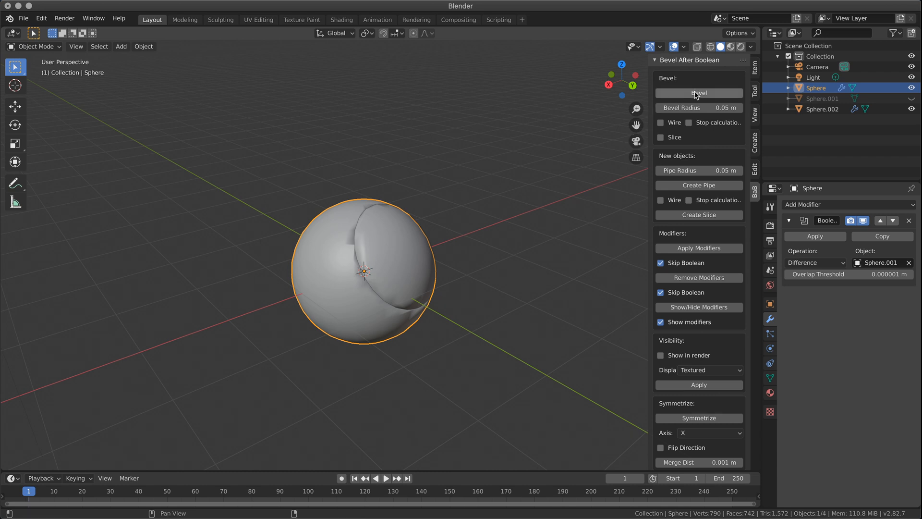
pyautogui.click(721, 92)
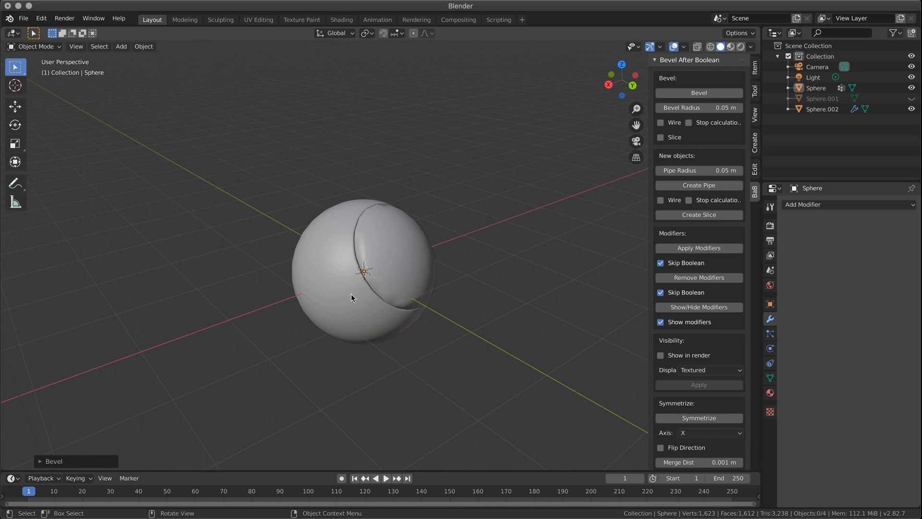
pyautogui.moveTo(356, 300)
pyautogui.mouseDown(button='middle')
pyautogui.moveTo(394, 302)
pyautogui.moveTo(360, 297)
pyautogui.mouseUp(button='middle')
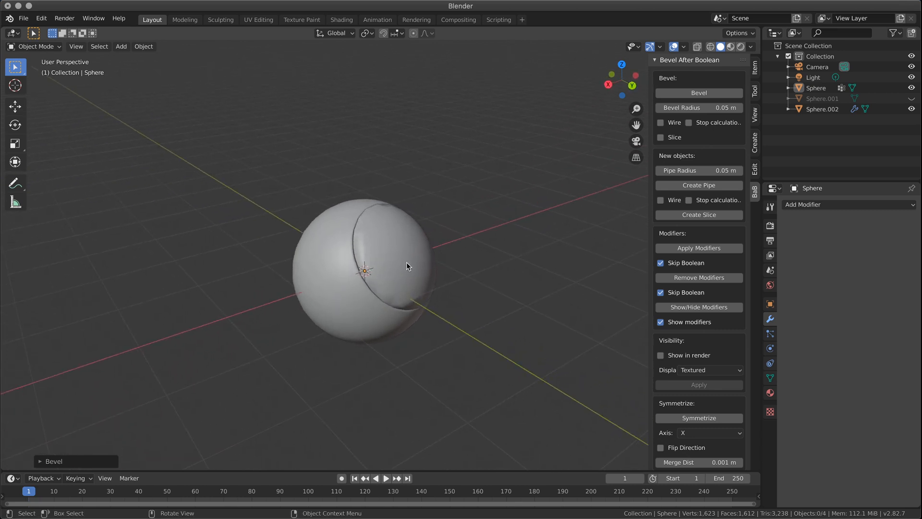
pyautogui.click(407, 263)
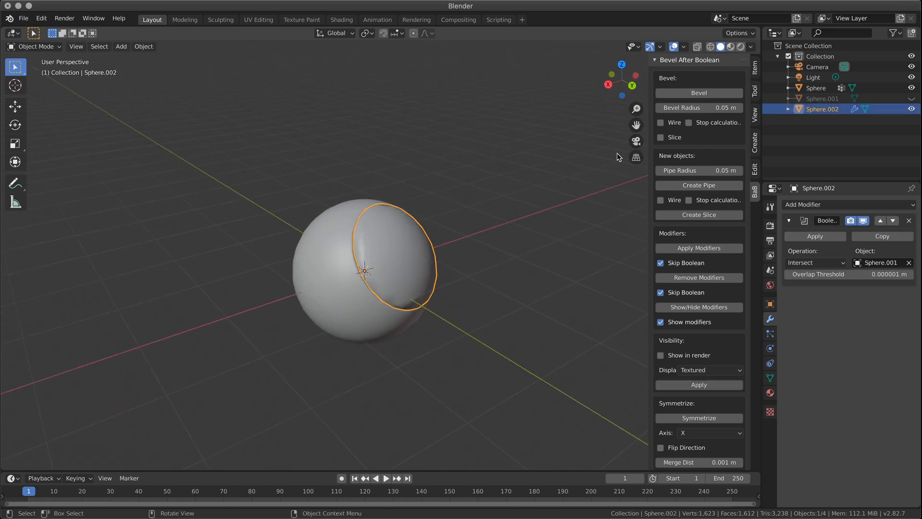
pyautogui.click(680, 94)
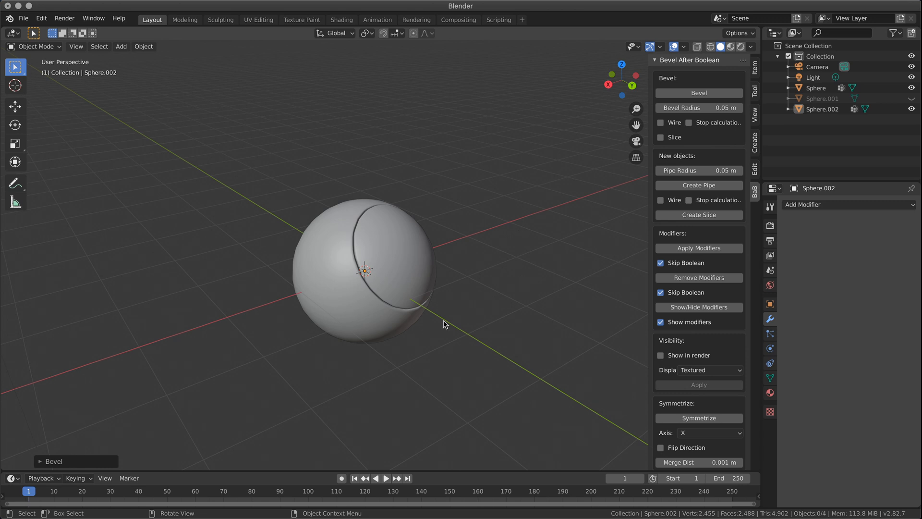
# - Inspect the bevelled seam up close and check the intersecting piece's mesh in Edit Mode
pyautogui.scroll(3, 434, 350)
pyautogui.moveTo(434, 350); pyautogui.dragTo(501, 322, button='middle')
pyautogui.click(409, 299)
pyautogui.press('Tab')
pyautogui.press('Tab')
pyautogui.click(577, 319)
# - Undo both Bevel After Boolean operations on the two sphere pieces
pyautogui.hotkey('ctrl', 'z')
pyautogui.hotkey('ctrl', 'z')
pyautogui.hotkey('ctrl', 'z')
pyautogui.hotkey('ctrl', 'z')
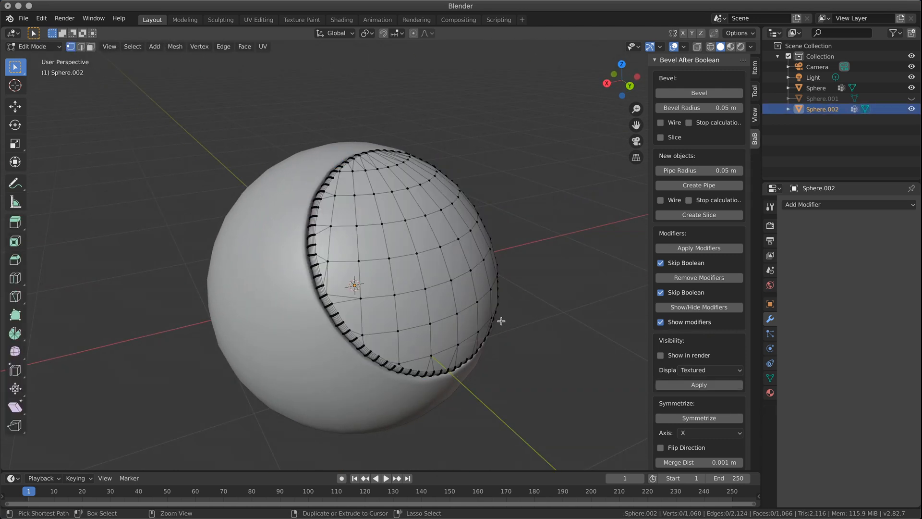
pyautogui.hotkey('ctrl', 'z')
pyautogui.hotkey('ctrl', 'z')
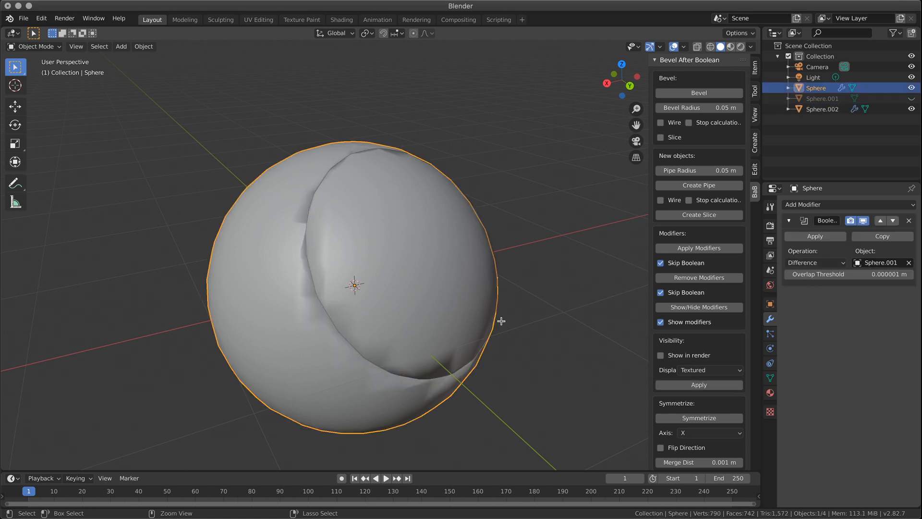
pyautogui.click(541, 346)
pyautogui.moveTo(541, 346); pyautogui.dragTo(541, 356, button='middle')
pyautogui.press('Tab')
pyautogui.press('Tab')
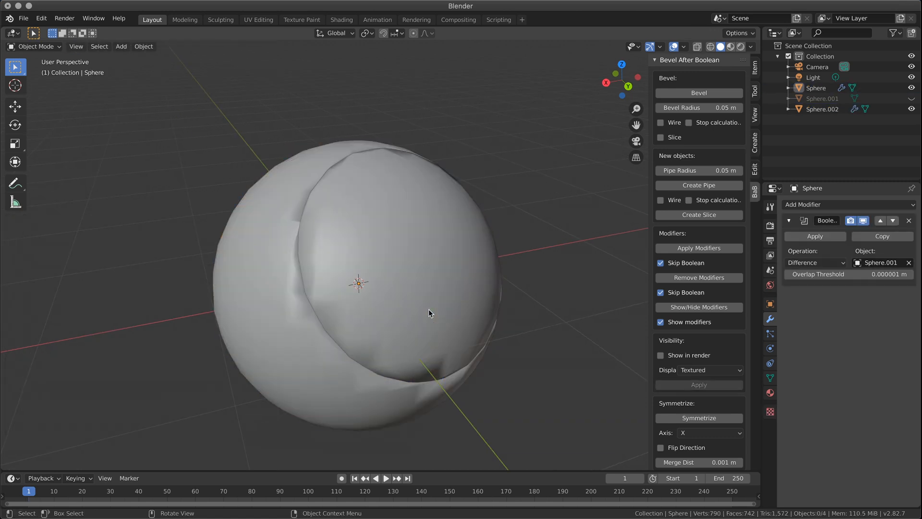
pyautogui.click(410, 316)
pyautogui.click(250, 406)
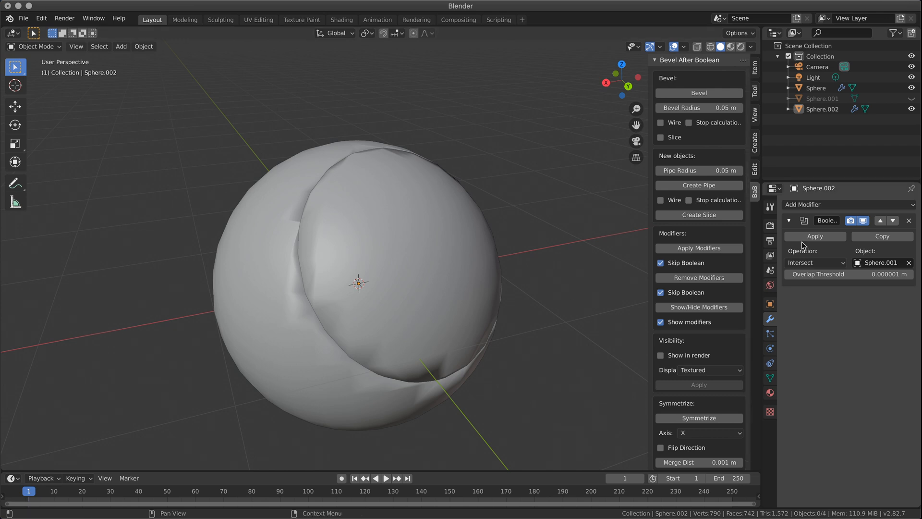
pyautogui.click(410, 341)
pyautogui.click(831, 206)
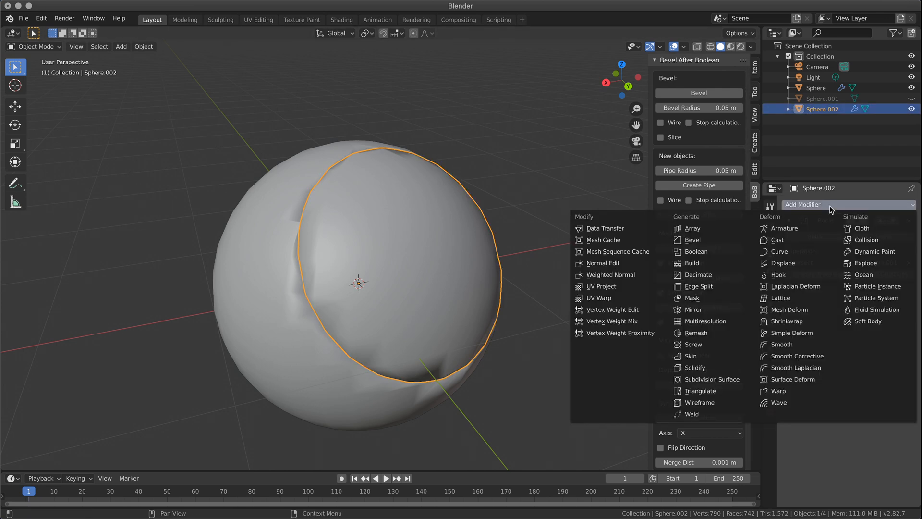
pyautogui.click(557, 201)
pyautogui.scroll(-2, 527, 264)
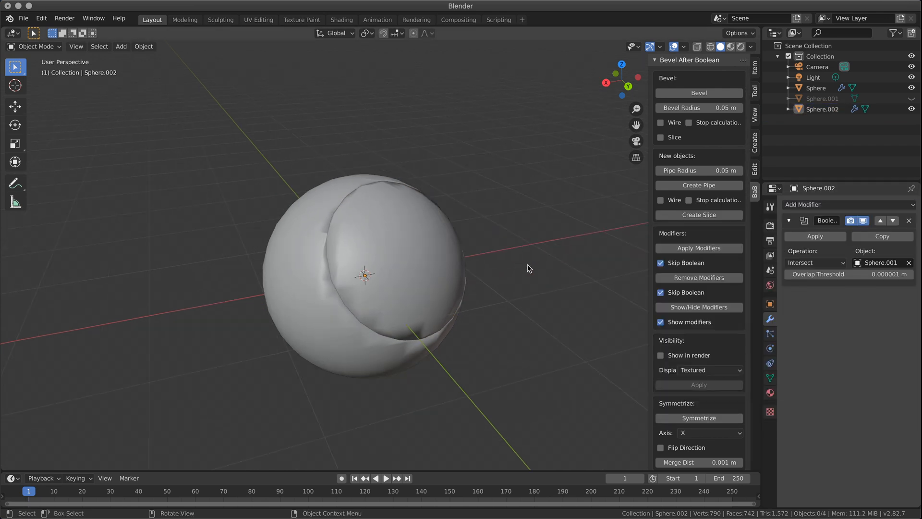
pyautogui.scroll(-2, 527, 268)
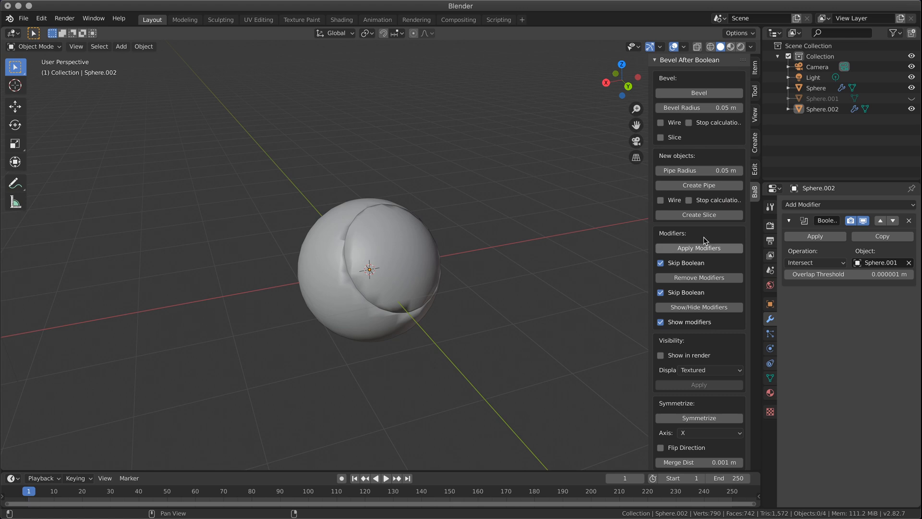
# - Show the cutting sphere and duplicate it together with both sphere pieces, moving the copies along the X axis clear of the originals
pyautogui.click(911, 98)
pyautogui.moveTo(226, 168); pyautogui.dragTo(603, 422)
pyautogui.hotkey('shift', 'd')
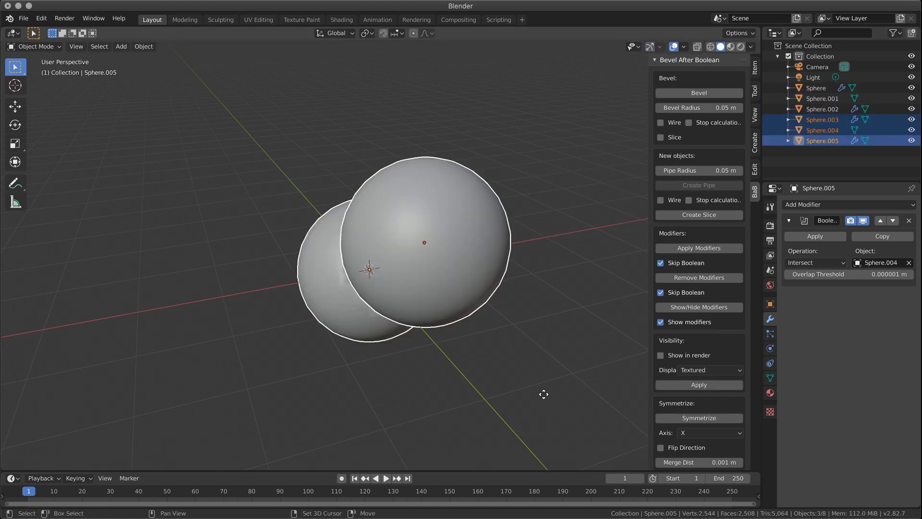
pyautogui.click(543, 394)
pyautogui.press('g')
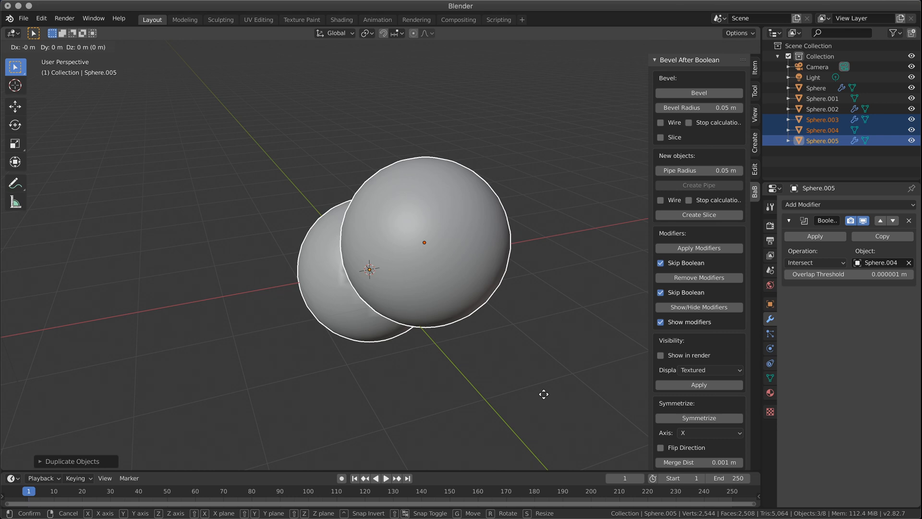
pyautogui.press('x')
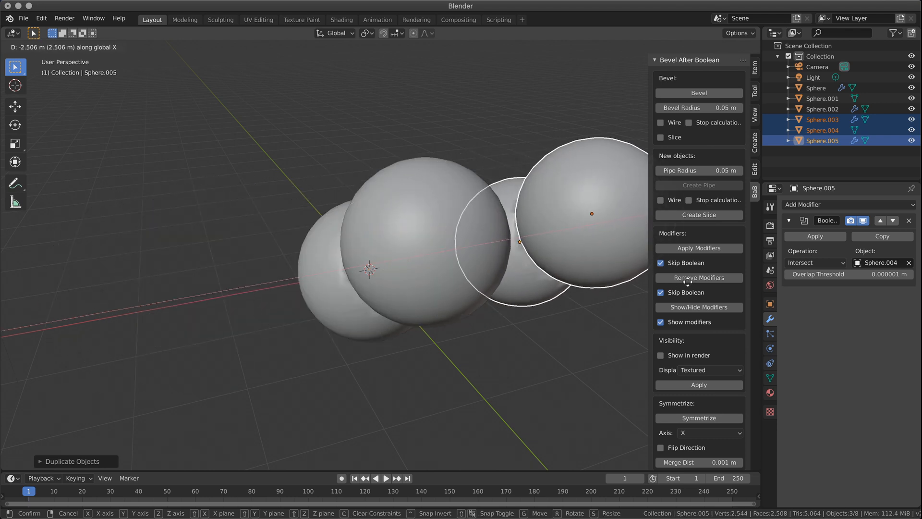
pyautogui.click(33, 255)
pyautogui.click(466, 395)
# - Hide the copied cutting sphere and the original one to expose the split in both sets
pyautogui.moveTo(466, 395); pyautogui.dragTo(462, 204, button='middle')
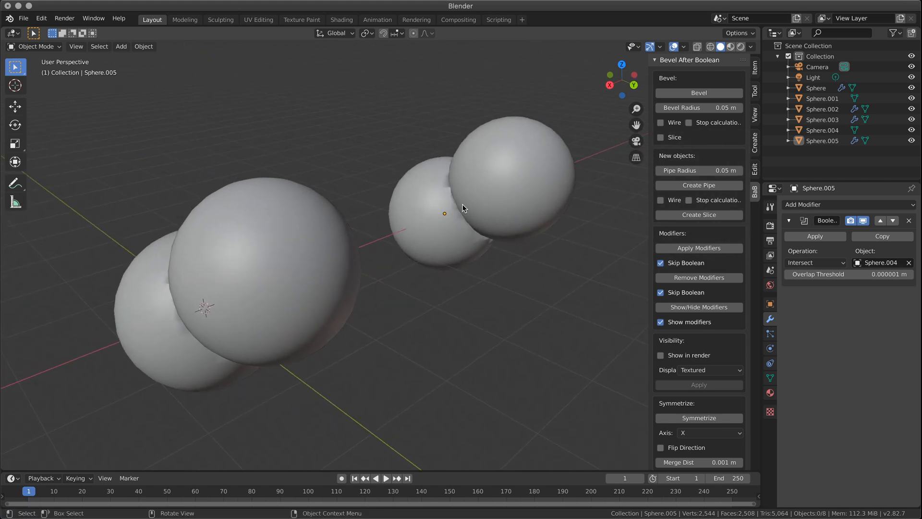
pyautogui.click(552, 160)
pyautogui.press('h')
pyautogui.click(231, 281)
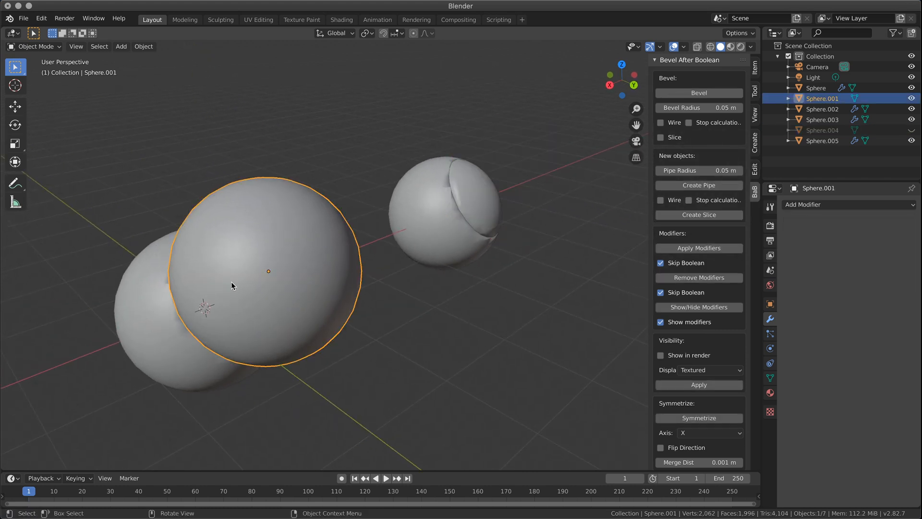
pyautogui.press('h')
# - Bevel the original main sphere and its intersecting piece, Sphere.002, with Bevel After Boolean at a 0.05 m radius
pyautogui.keyDown('shift'); pyautogui.moveTo(333, 353); pyautogui.dragTo(403, 350, button='middle'); pyautogui.keyUp('shift')
pyautogui.click(272, 328)
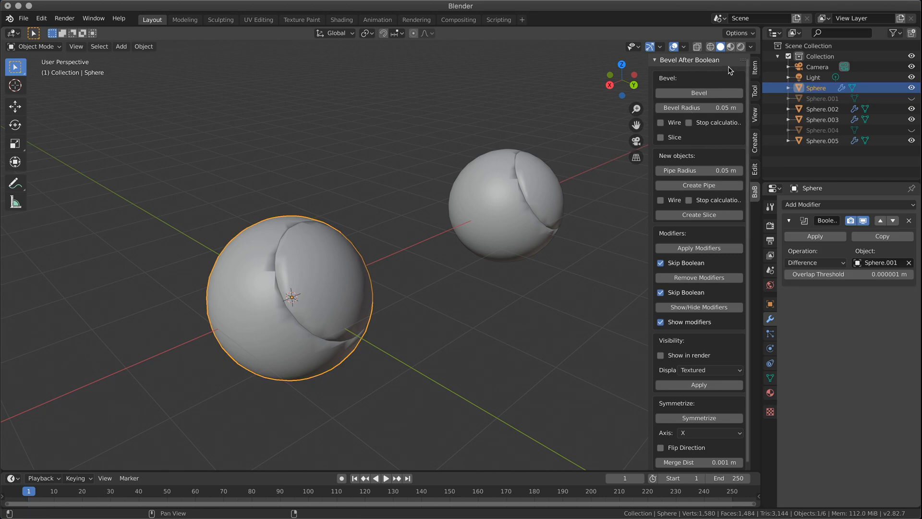
pyautogui.click(341, 276)
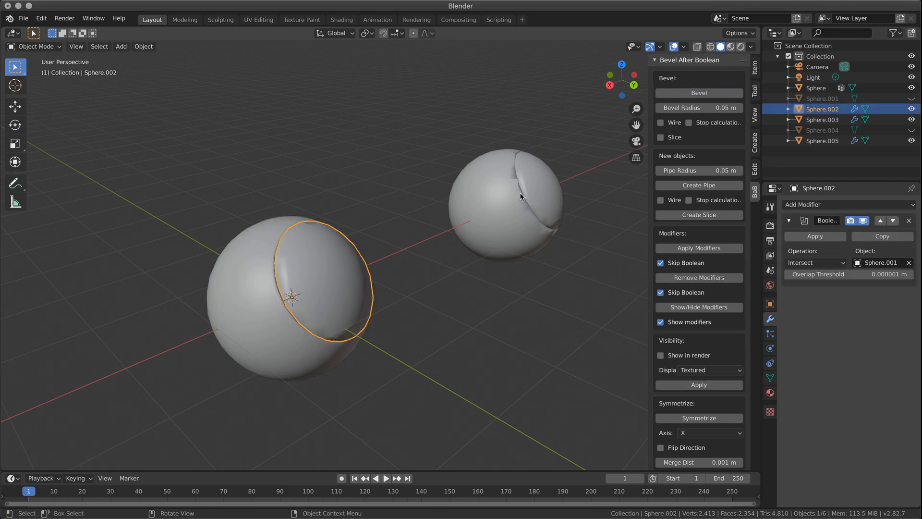
pyautogui.click(666, 93)
# - Examine the bevelled seam of the original set from several angles and check Sphere.002's mesh in Edit Mode
pyautogui.moveTo(270, 184); pyautogui.dragTo(309, 224, button='middle')
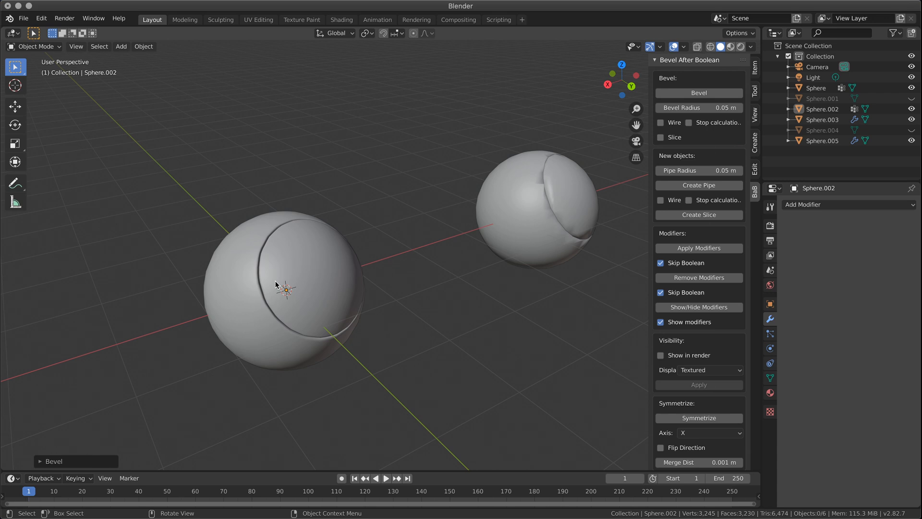
pyautogui.moveTo(326, 324); pyautogui.dragTo(296, 306, button='middle')
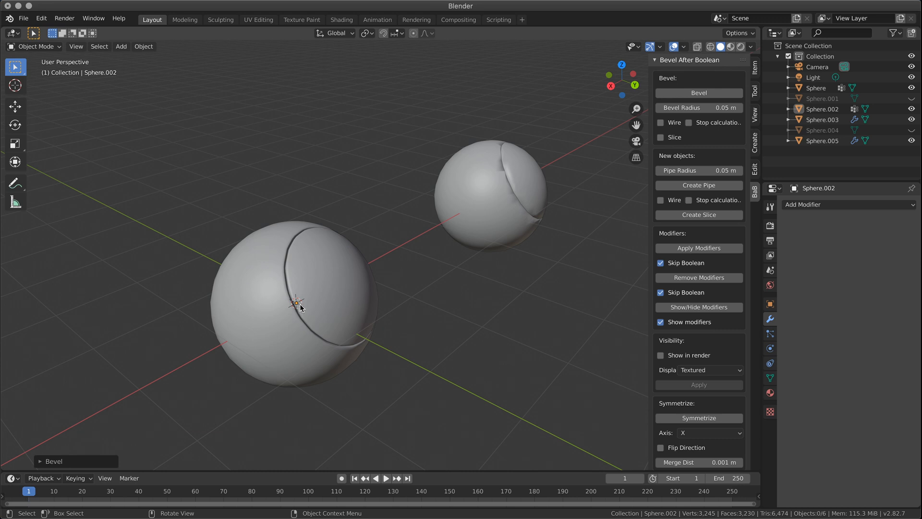
pyautogui.scroll(4, 315, 318)
pyautogui.scroll(-3, 317, 332)
pyautogui.moveTo(317, 331); pyautogui.dragTo(349, 296, button='middle')
pyautogui.click(348, 293)
pyautogui.press('Tab')
pyautogui.press('Tab')
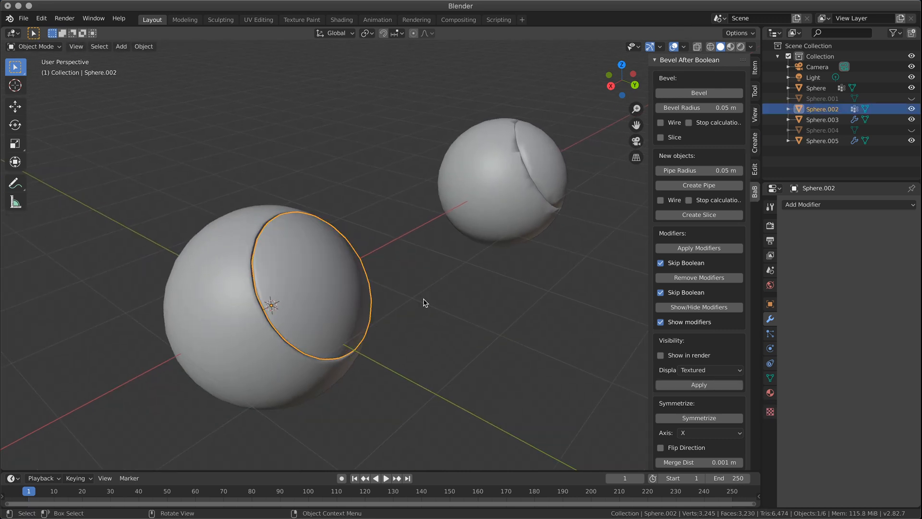
pyautogui.click(427, 301)
pyautogui.moveTo(438, 307); pyautogui.dragTo(397, 290, button='middle')
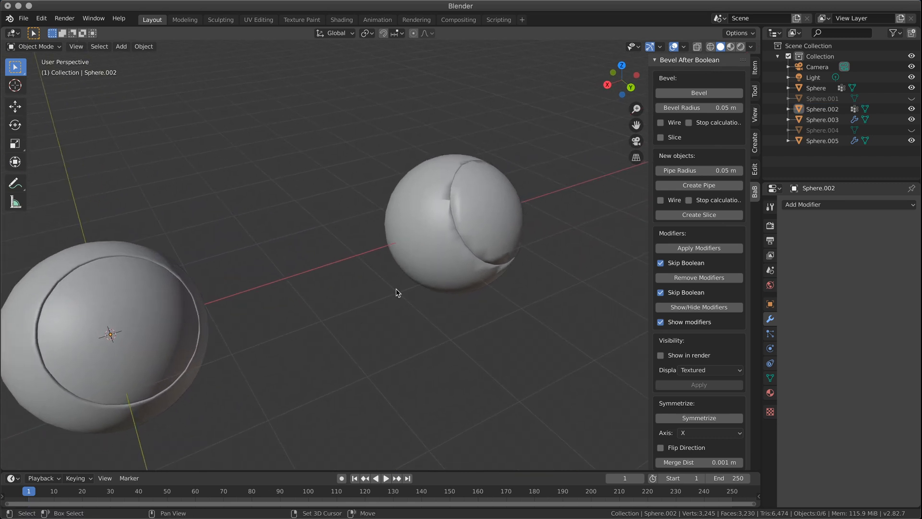
# - Add a Subdivision Surface modifier to the copied intersecting piece, Sphere.005, with 2 viewport subdivisions
pyautogui.click(504, 233)
pyautogui.click(487, 231)
pyautogui.click(825, 203)
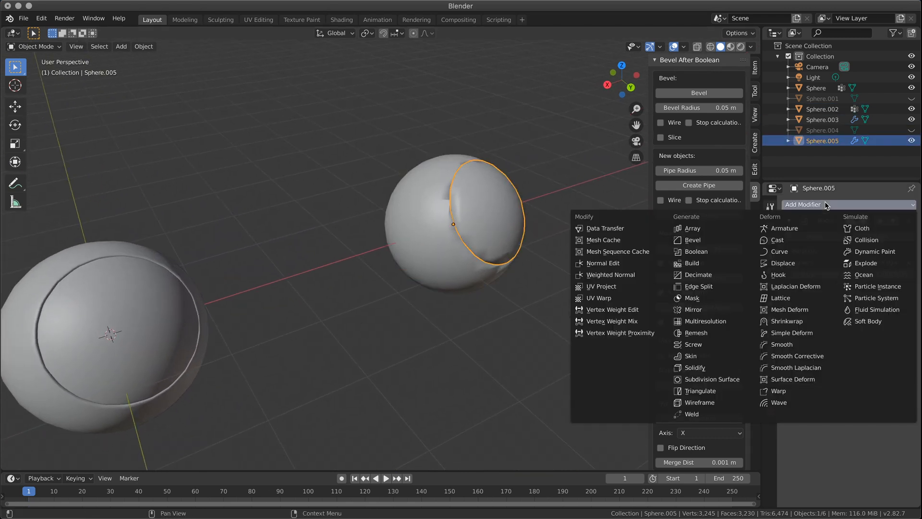
pyautogui.click(705, 379)
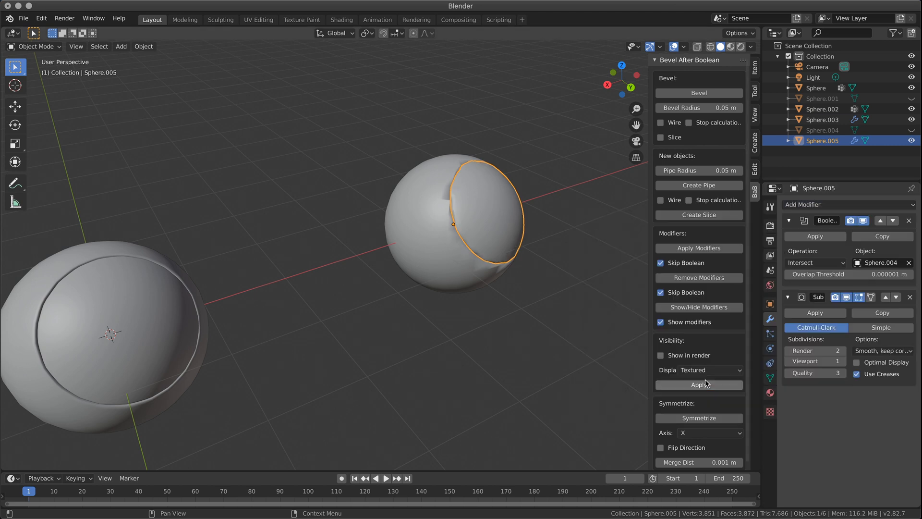
pyautogui.click(519, 302)
pyautogui.moveTo(519, 303); pyautogui.dragTo(537, 267, button='middle')
pyautogui.click(536, 267)
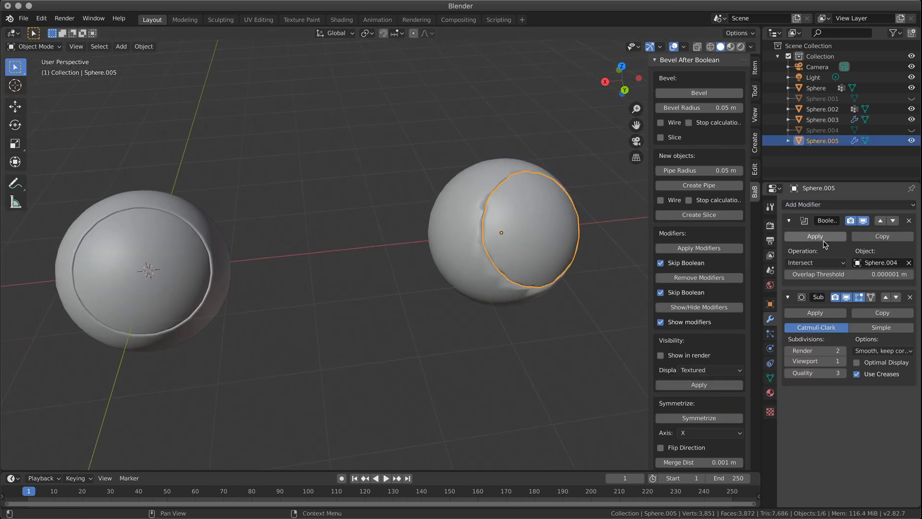
pyautogui.click(843, 361)
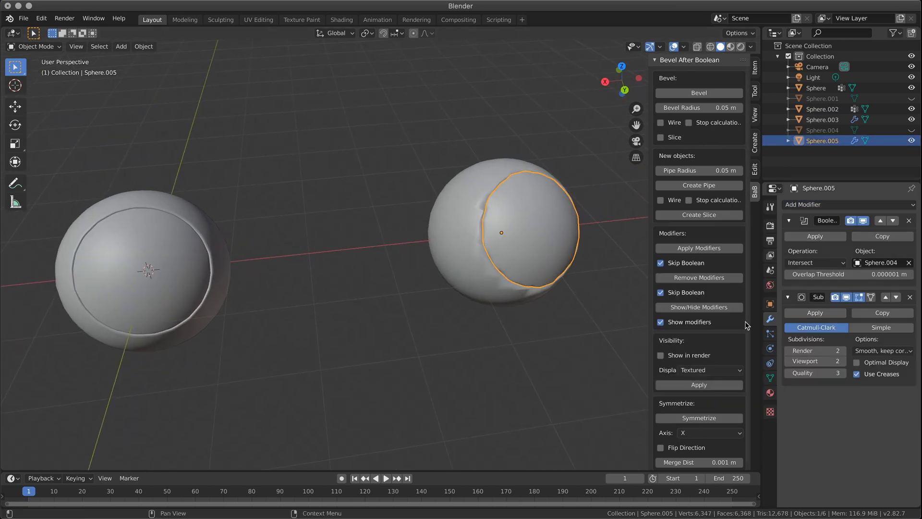
# - Remove the Boolean modifier from the copied main sphere, Sphere.003, and undo the removal
pyautogui.click(534, 180)
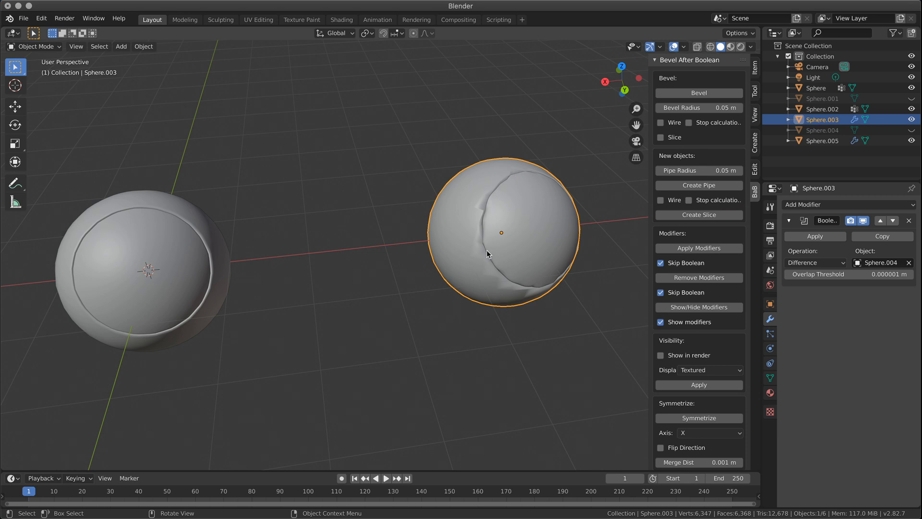
pyautogui.click(908, 220)
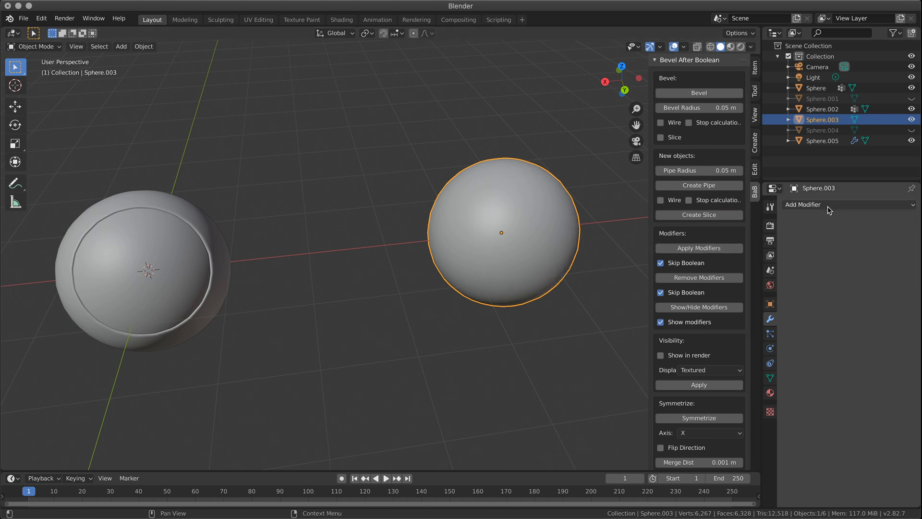
pyautogui.moveTo(494, 250); pyautogui.dragTo(522, 244, button='middle')
pyautogui.hotkey('ctrl', 'z')
pyautogui.hotkey('ctrl', 'z')
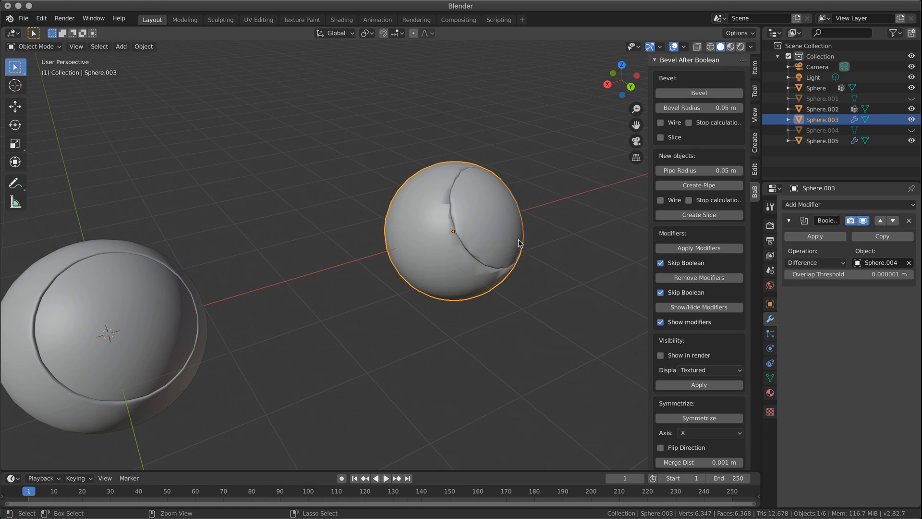
# - Remove the Subdivision Surface modifier from the copied intersecting piece, Sphere.005
pyautogui.click(580, 288)
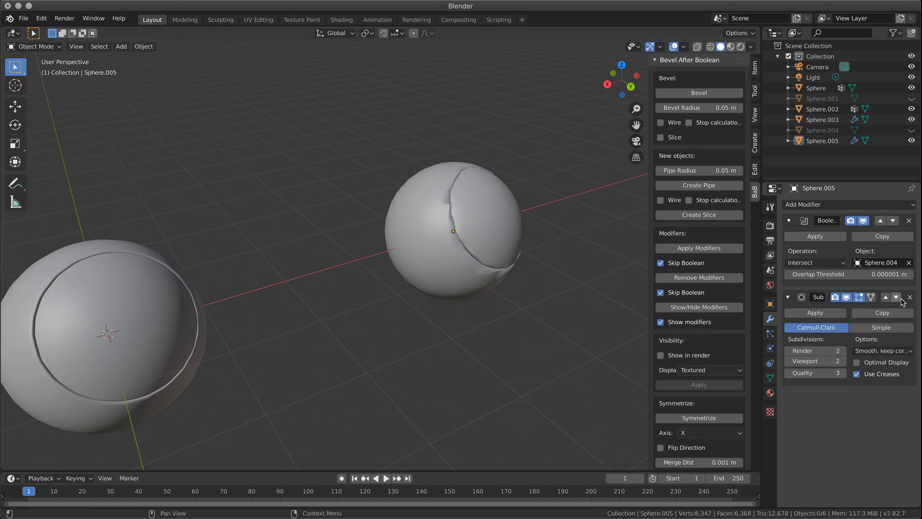
pyautogui.click(909, 297)
# - Add a Bevel modifier to Sphere.005 with its limit method set to Angle, and inspect the seam on the copy
pyautogui.click(486, 241)
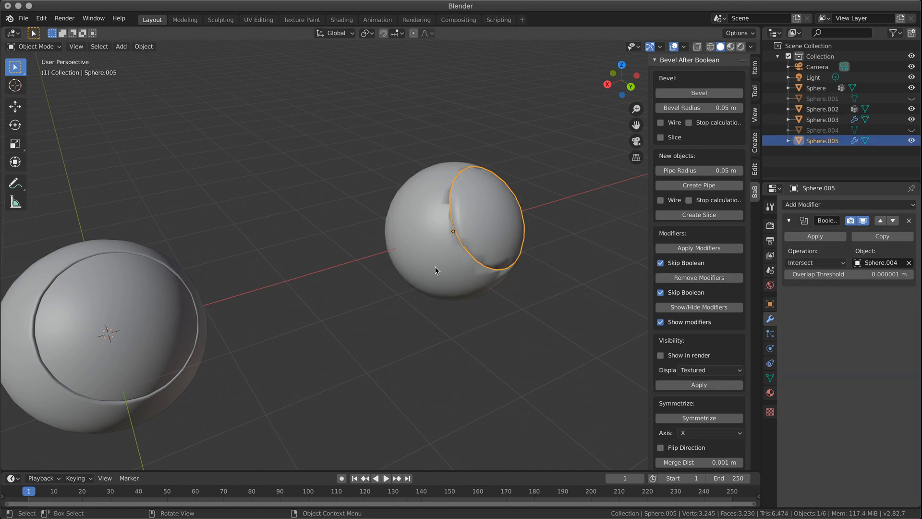
pyautogui.moveTo(497, 237); pyautogui.dragTo(557, 307, button='middle')
pyautogui.click(802, 205)
pyautogui.click(720, 245)
pyautogui.click(550, 265)
pyautogui.moveTo(550, 265); pyautogui.dragTo(415, 299, button='middle')
pyautogui.scroll(3, 566, 250)
pyautogui.click(416, 299)
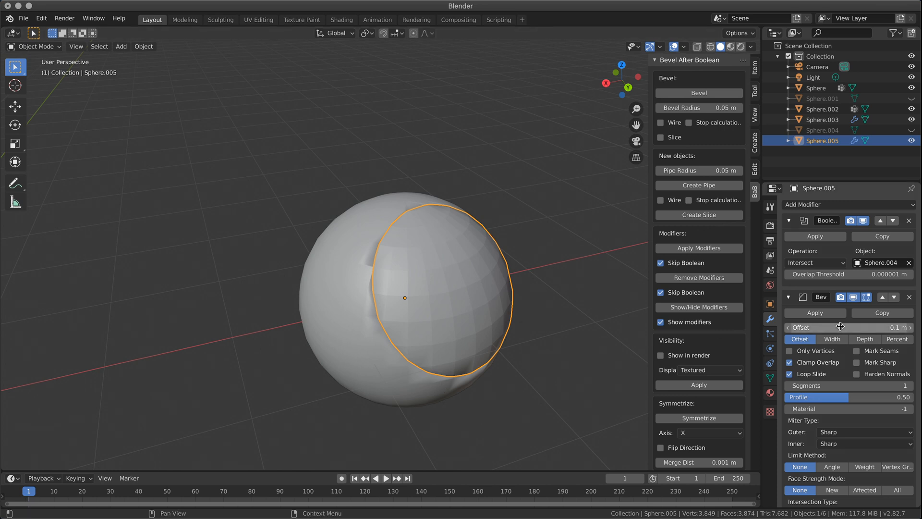
pyautogui.click(832, 468)
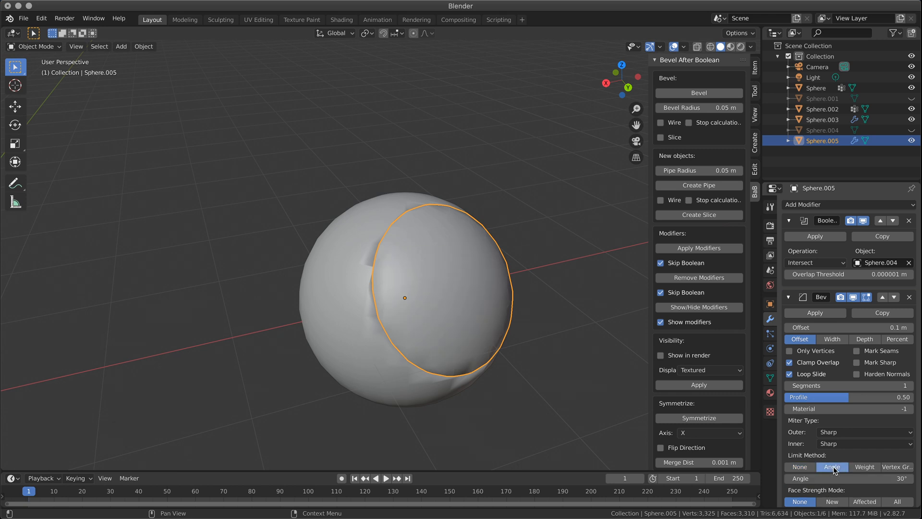
pyautogui.moveTo(519, 309); pyautogui.dragTo(495, 269, button='middle')
pyautogui.click(483, 172)
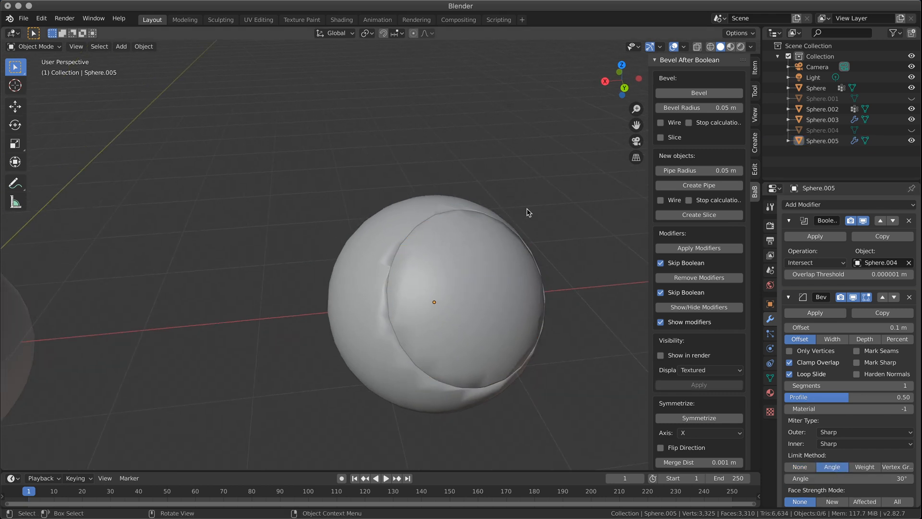
# - Add a Bevel modifier to the copied main sphere, Sphere.003, with its limit method set to Angle
pyautogui.moveTo(526, 212); pyautogui.dragTo(562, 232, button='middle')
pyautogui.scroll(3, 426, 204)
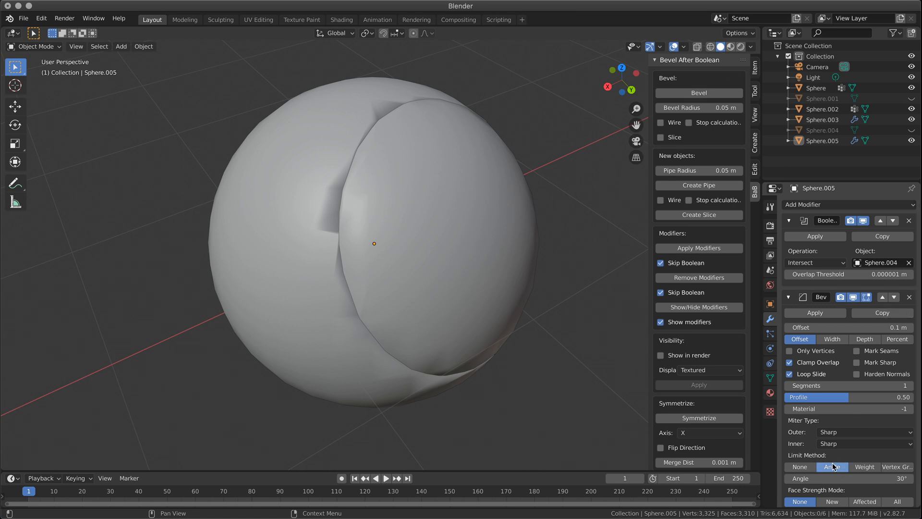
pyautogui.click(274, 222)
pyautogui.click(861, 202)
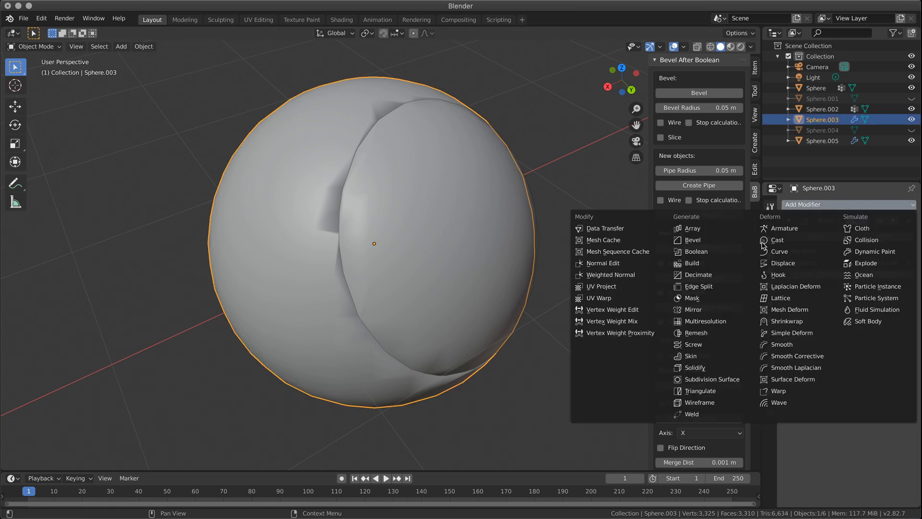
pyautogui.click(731, 240)
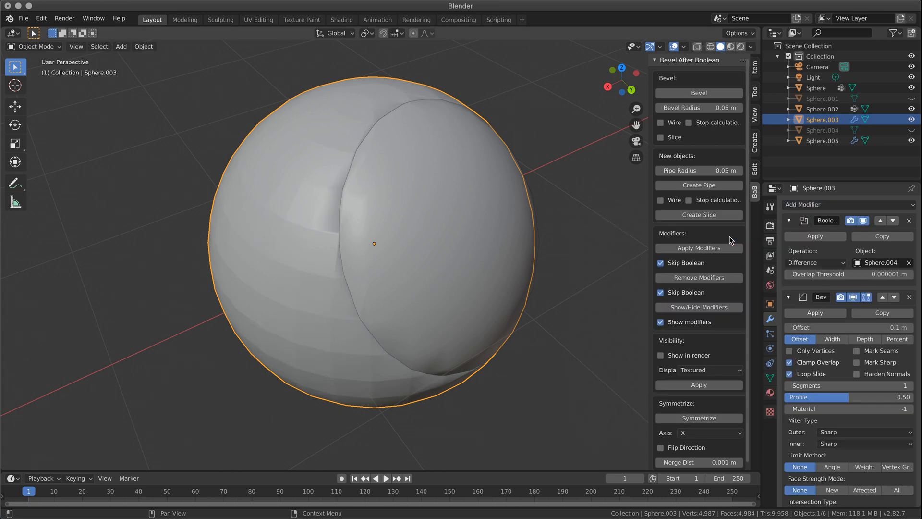
pyautogui.click(832, 467)
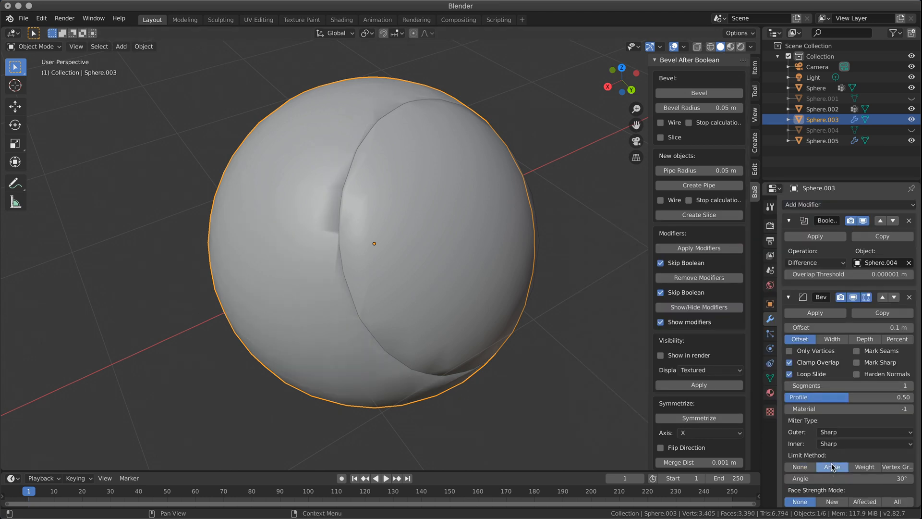
pyautogui.click(578, 390)
pyautogui.moveTo(567, 377); pyautogui.dragTo(395, 287, button='middle')
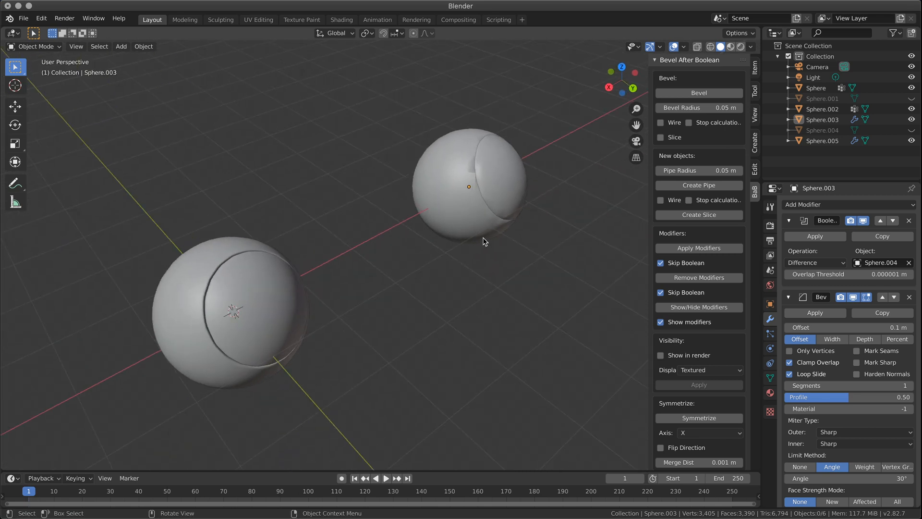
# - Set the Bevel modifier's segments to 2 on both copied pieces, Sphere.005 and Sphere.003
pyautogui.scroll(2, 517, 226)
pyautogui.moveTo(519, 234); pyautogui.dragTo(345, 231, button='middle')
pyautogui.click(542, 238)
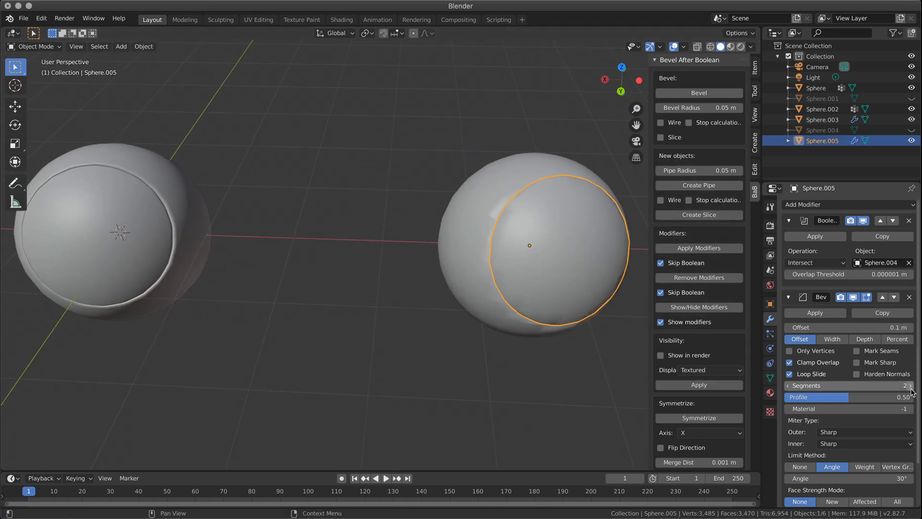
pyautogui.click(623, 303)
pyautogui.click(910, 385)
pyautogui.click(414, 371)
pyautogui.moveTo(414, 371); pyautogui.dragTo(391, 333, button='middle')
pyautogui.moveTo(289, 329); pyautogui.dragTo(214, 249, button='middle')
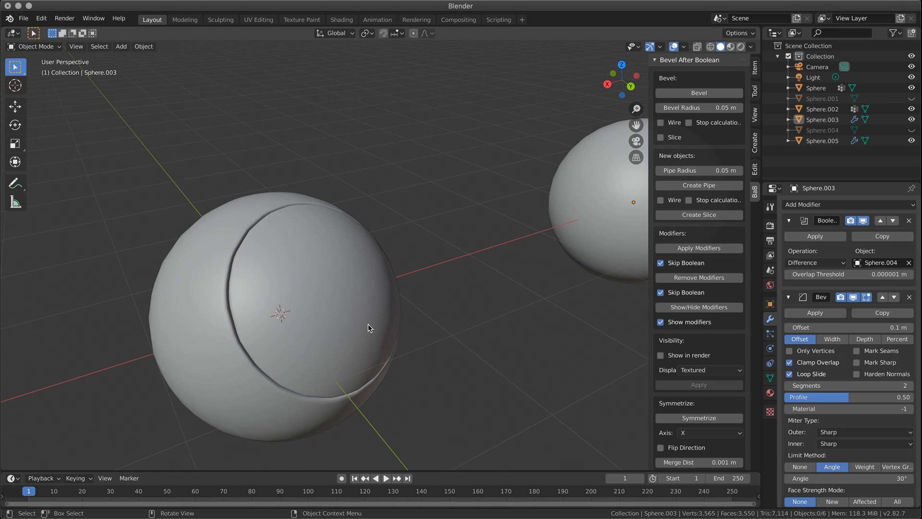
# - Compare the seam of the original bevelled spheres with the copied set in wireframe and solid display
pyautogui.scroll(-5, 368, 324)
pyautogui.moveTo(387, 342); pyautogui.dragTo(369, 272, button='middle')
pyautogui.press('Tab')
pyautogui.press('Tab')
pyautogui.click(710, 46)
pyautogui.moveTo(523, 249); pyautogui.dragTo(391, 251, button='middle')
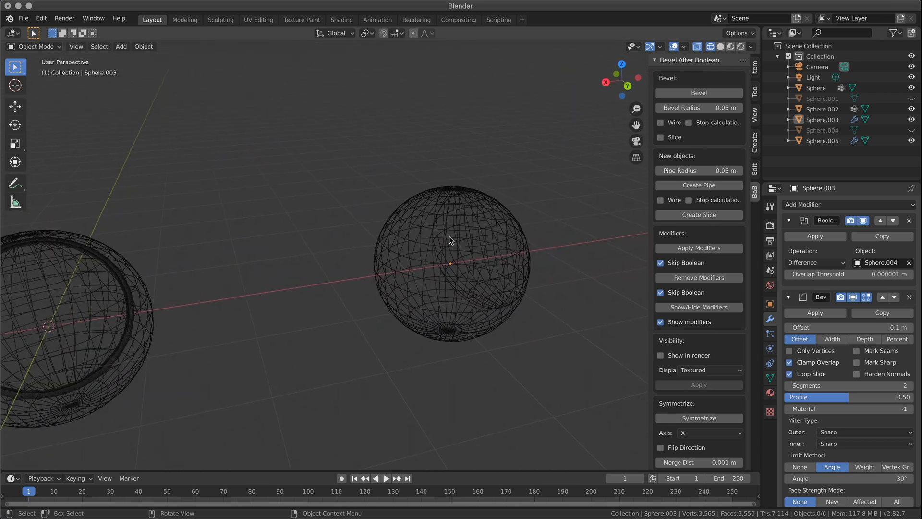
pyautogui.keyDown('shift'); pyautogui.moveTo(301, 281); pyautogui.dragTo(388, 268, button='middle'); pyautogui.keyUp('shift')
pyautogui.keyDown('shift'); pyautogui.moveTo(133, 229); pyautogui.dragTo(321, 246, button='middle'); pyautogui.keyUp('shift')
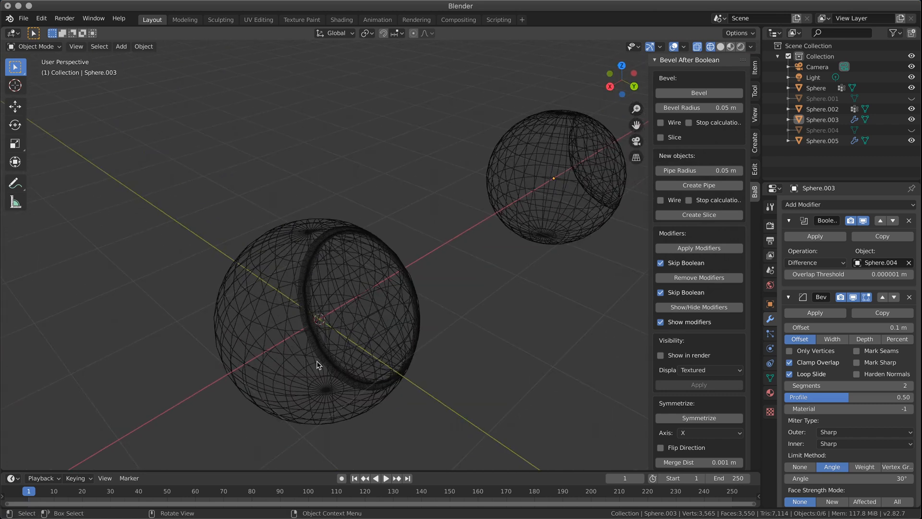
pyautogui.moveTo(386, 353); pyautogui.dragTo(325, 277, button='middle')
pyautogui.press('Tab')
pyautogui.press('Tab')
pyautogui.moveTo(503, 310)
pyautogui.mouseDown(button='middle')
pyautogui.moveTo(339, 347)
pyautogui.moveTo(365, 338)
pyautogui.moveTo(356, 333)
pyautogui.moveTo(381, 315)
pyautogui.moveTo(391, 315)
pyautogui.moveTo(362, 330)
pyautogui.moveTo(498, 317)
pyautogui.moveTo(510, 309)
pyautogui.moveTo(505, 294)
pyautogui.mouseUp(button='middle')
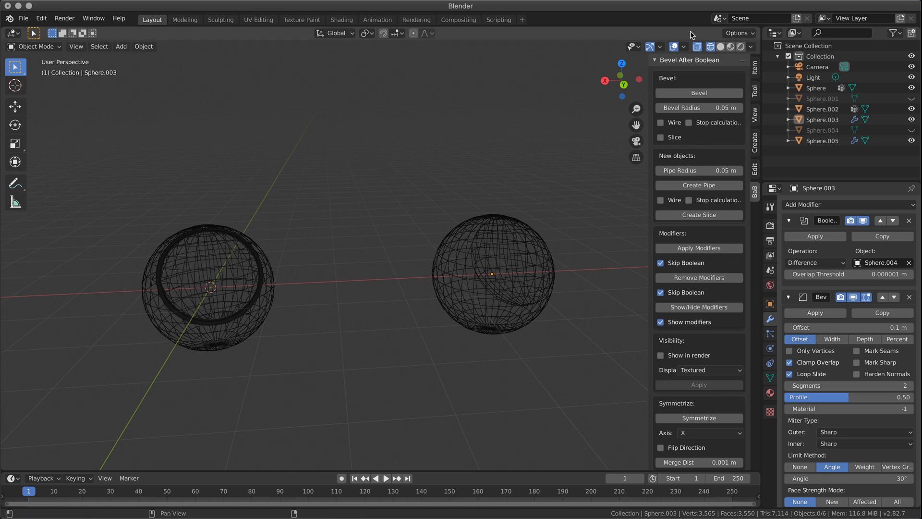
pyautogui.click(720, 47)
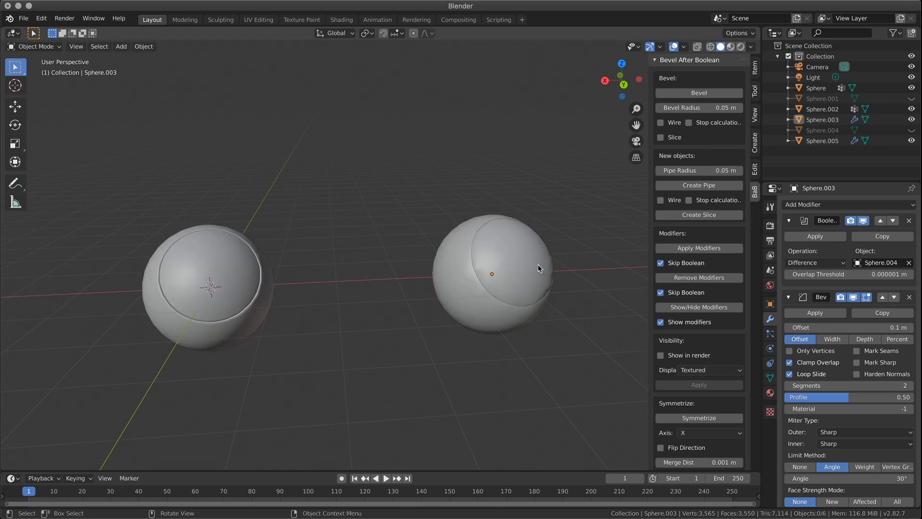
pyautogui.scroll(-3, 533, 268)
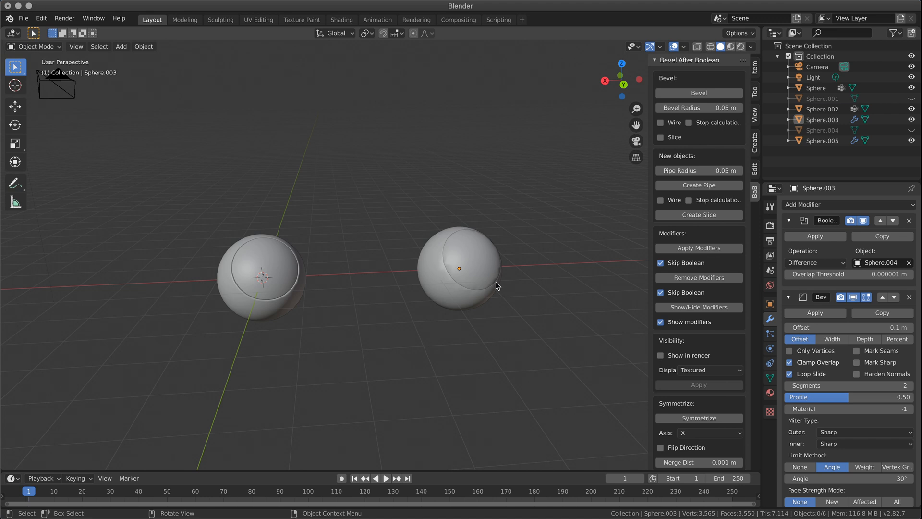
pyautogui.moveTo(286, 305); pyautogui.dragTo(309, 326, button='middle')
# - Undo the Bevel and Subdivision Surface changes on the copied pieces, back to Edit Mode on Sphere.002
pyautogui.click(254, 327)
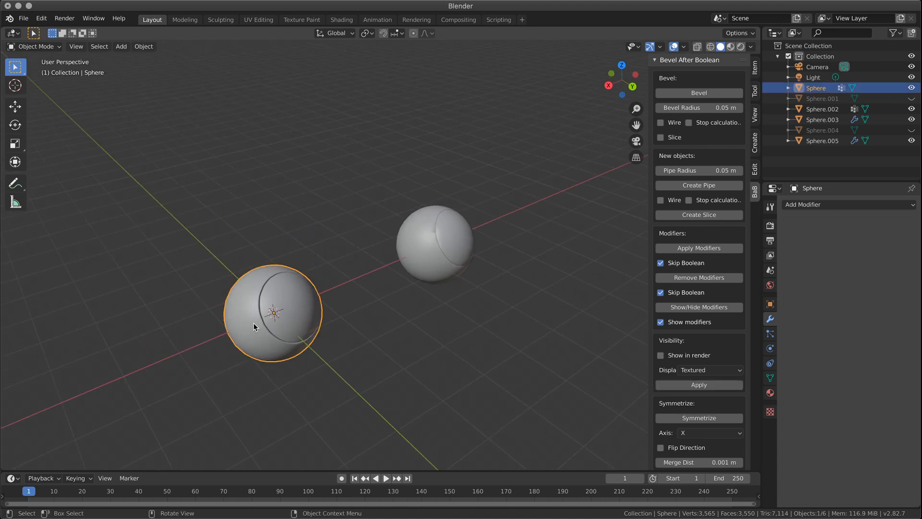
pyautogui.hotkey('ctrl', 'z')
pyautogui.hotkey('ctrl', 'z')
pyautogui.hotkey('ctrl', 'z')
pyautogui.hotkey('ctrl', 'z')
pyautogui.hotkey('ctrl', 'z')
pyautogui.hotkey('ctrl', 'z')
pyautogui.hotkey('ctrl', 'z')
pyautogui.hotkey('ctrl', 'z')
pyautogui.hotkey('ctrl', 'z')
pyautogui.hotkey('ctrl', 'z')
pyautogui.hotkey('ctrl', 'z')
pyautogui.hotkey('ctrl', 'z')
pyautogui.hotkey('ctrl', 'z')
pyautogui.hotkey('ctrl', 'z')
pyautogui.hotkey('ctrl', 'z')
pyautogui.hotkey('ctrl', 'z')
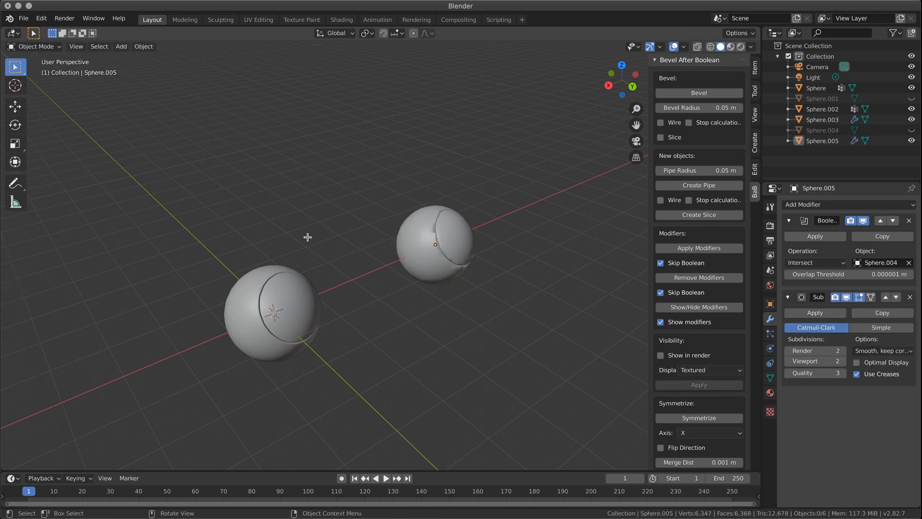
pyautogui.hotkey('ctrl', 'z')
pyautogui.hotkey('ctrl', 'z')
pyautogui.hotkey('ctrl', 'z')
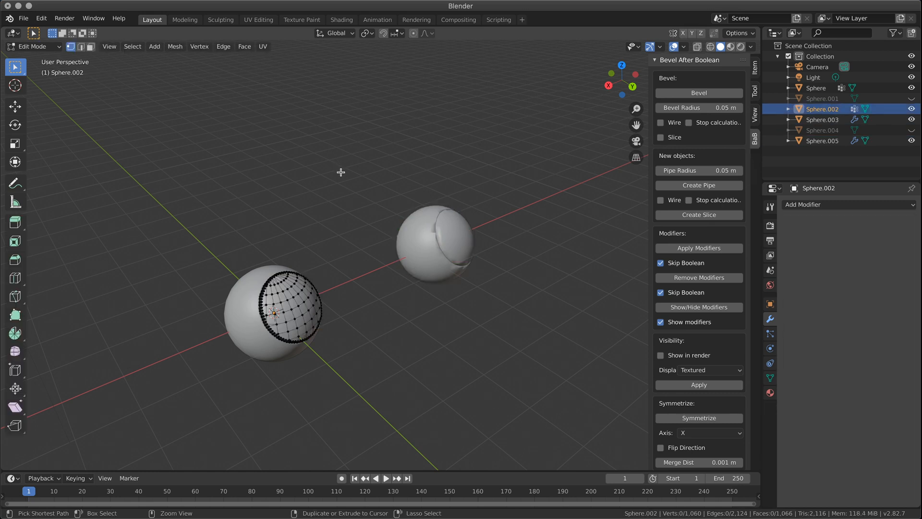
# - Examine the mesh of Sphere.002 in wireframe and solid display, and return to Object Mode
pyautogui.hotkey('shift', 'z')
pyautogui.press('Tab')
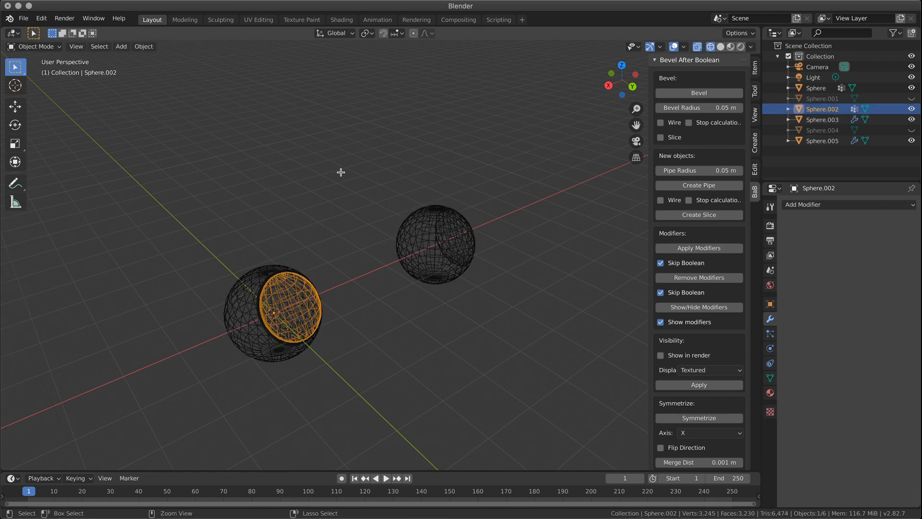
pyautogui.press('Tab')
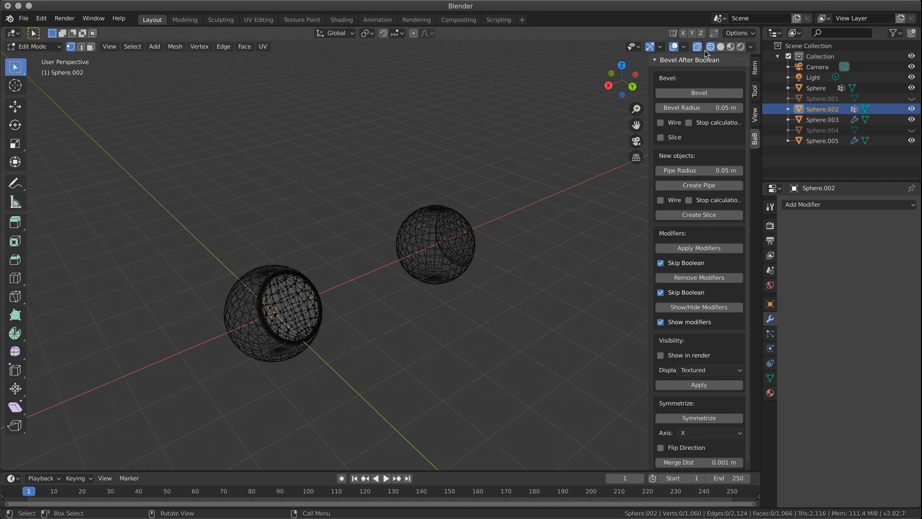
pyautogui.click(720, 47)
pyautogui.press('Tab')
pyautogui.press('Tab')
pyautogui.press('Tab')
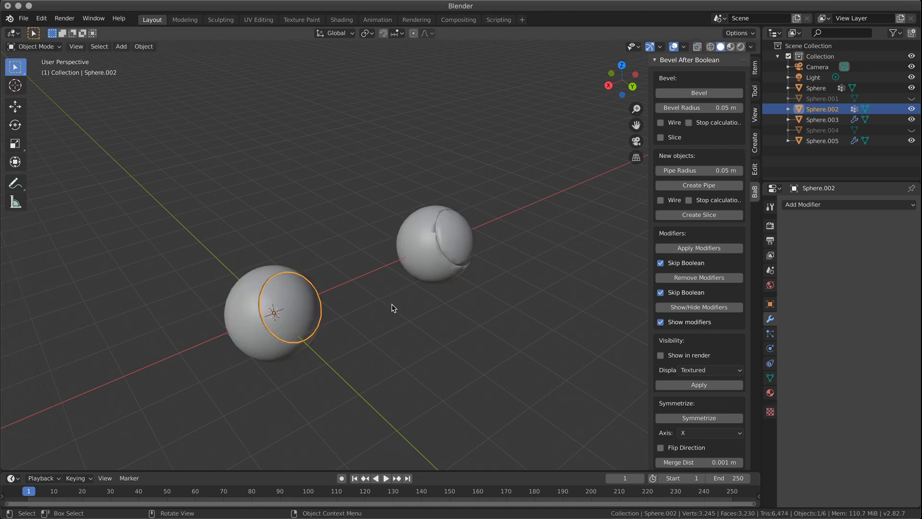
# - Delete the copied set, Sphere.003 and Sphere.005
pyautogui.click(392, 307)
pyautogui.click(426, 236)
pyautogui.press('x')
pyautogui.click(565, 335)
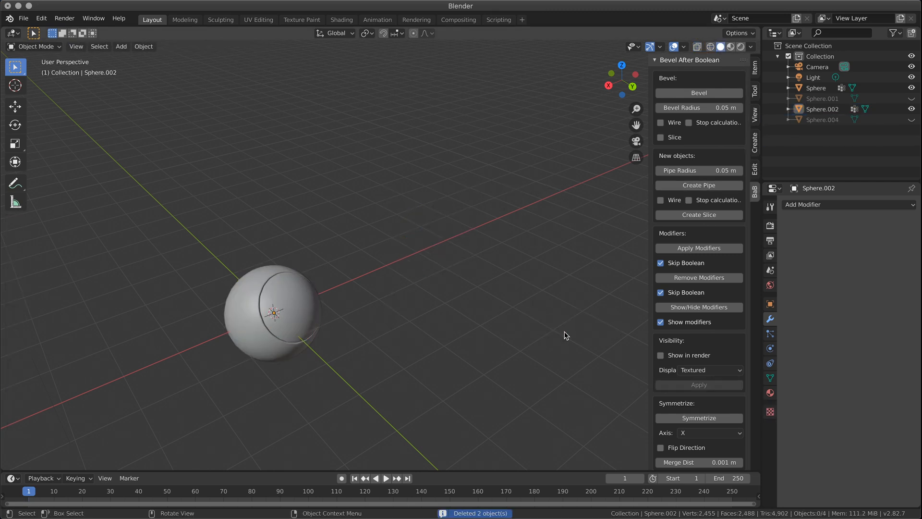
# - Try to bevel Sphere.002 with Bevel After Boolean, and delete the two remaining visible pieces, Sphere and Sphere.002
pyautogui.click(286, 306)
pyautogui.click(667, 93)
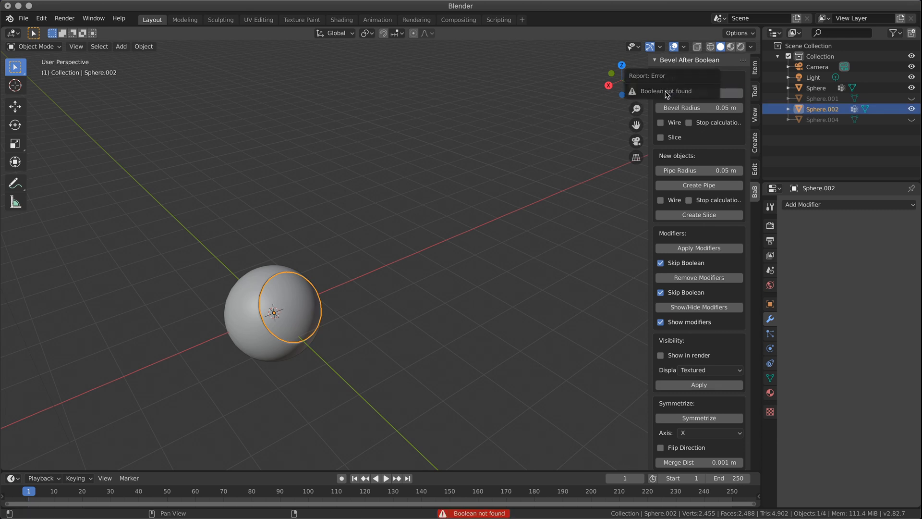
pyautogui.click(262, 323)
pyautogui.click(474, 251)
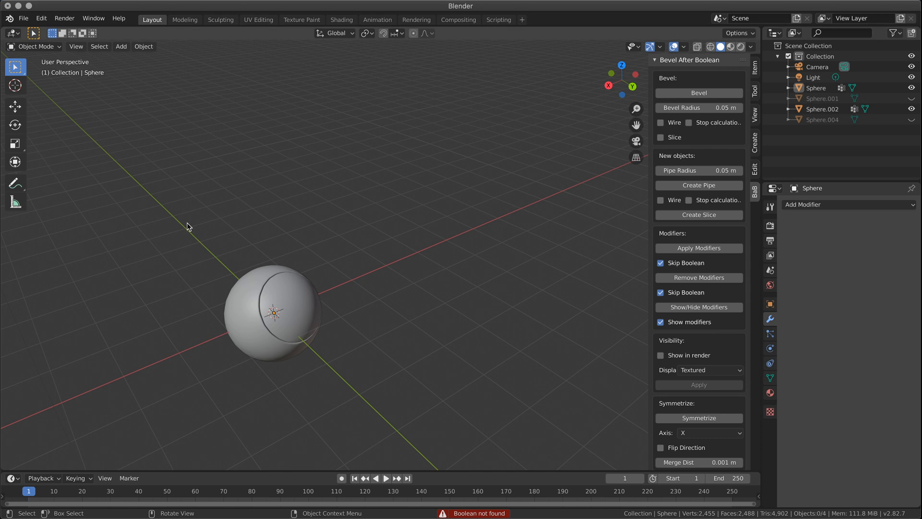
pyautogui.moveTo(188, 226); pyautogui.dragTo(529, 430)
pyautogui.press('Delete')
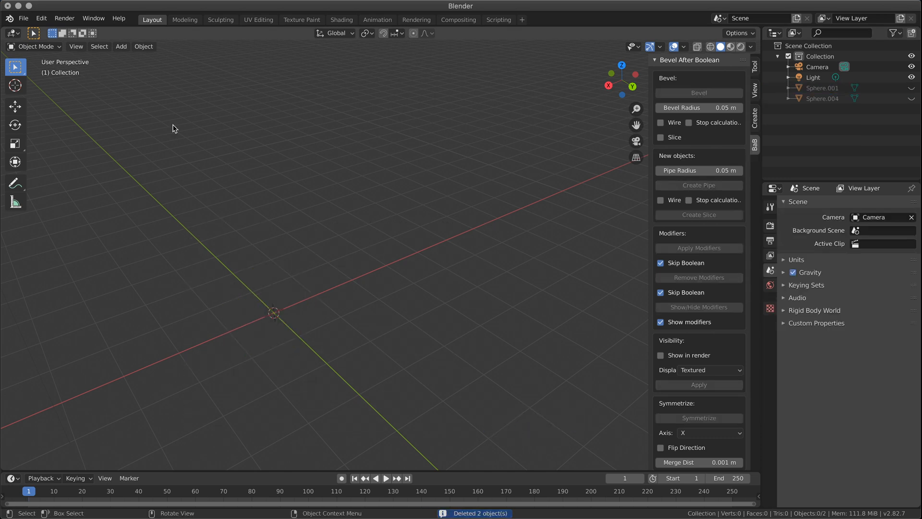
pyautogui.click(122, 47)
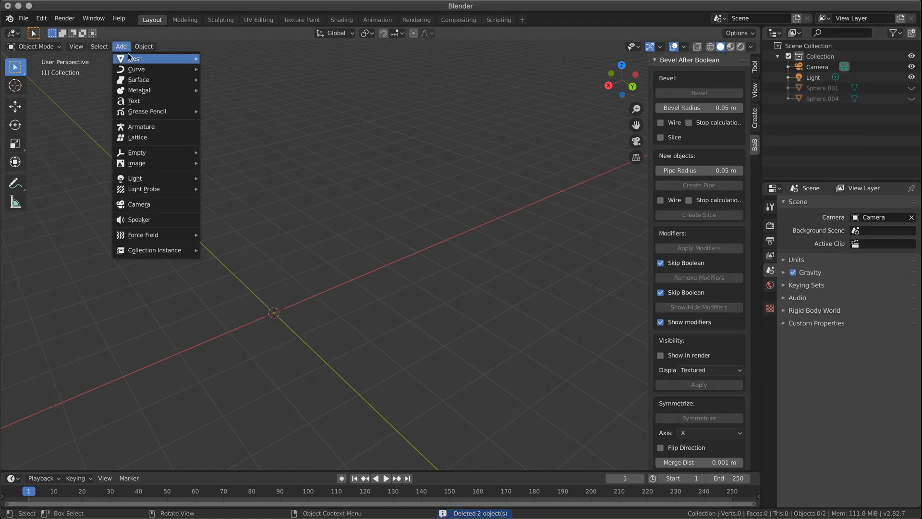
pyautogui.moveTo(134, 58)
pyautogui.click(235, 106)
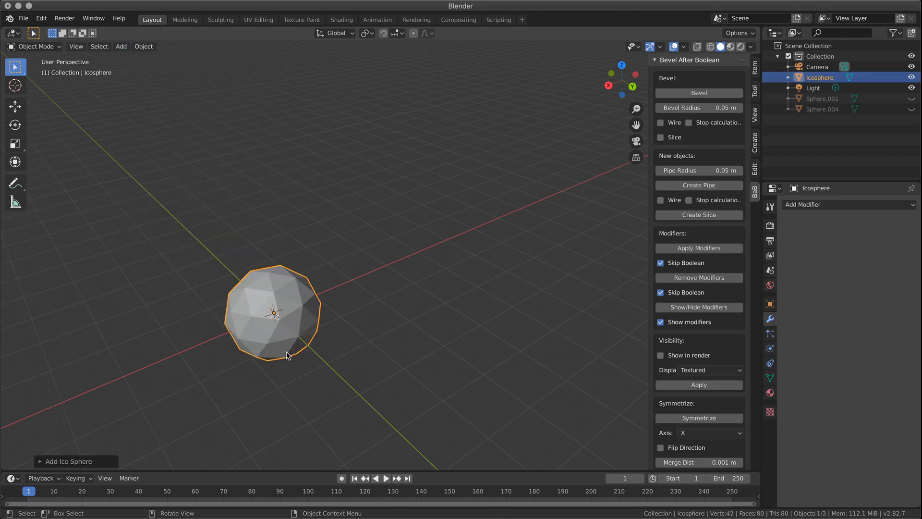
pyautogui.hotkey('ctrl', 'z')
# - Add a UV sphere mesh at the 3D cursor
pyautogui.click(121, 46)
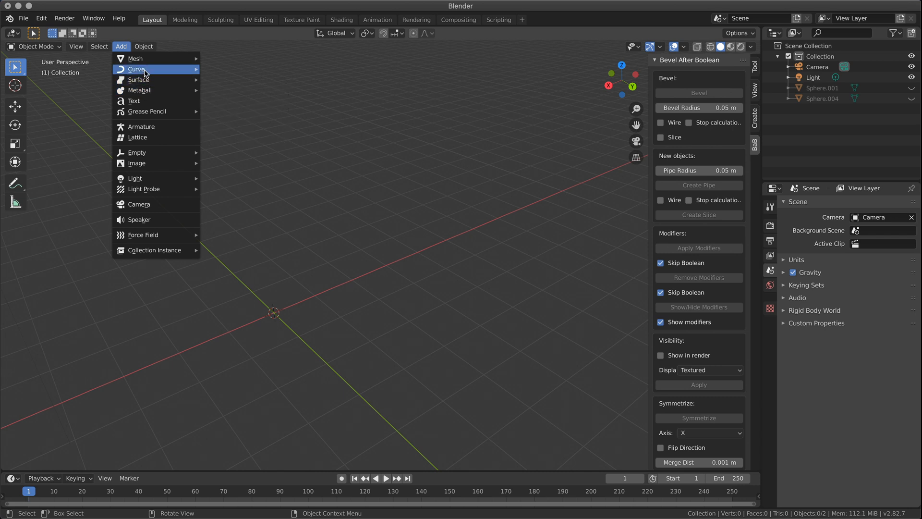
pyautogui.moveTo(140, 59)
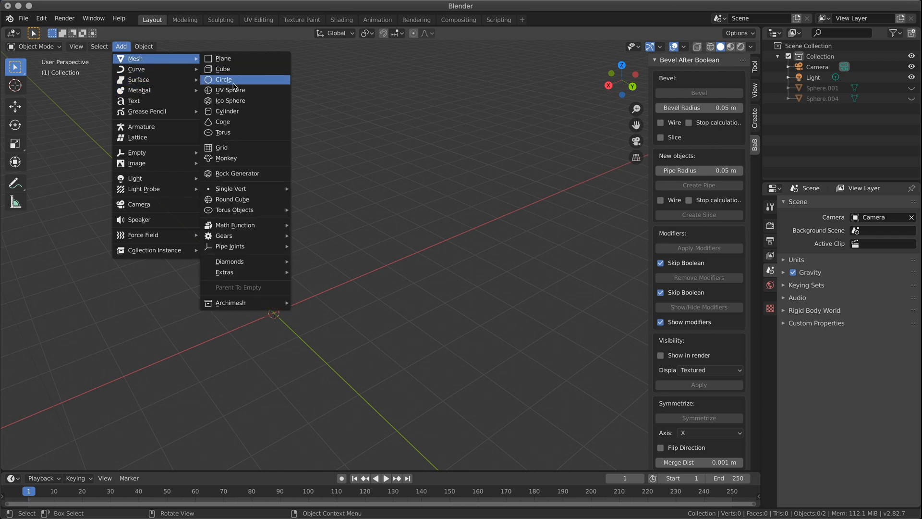
pyautogui.click(257, 90)
# - Scale the UV sphere up to about twice its size and place a raised, sideways-offset duplicate that partly overlaps it
pyautogui.hotkey('shift', 'd')
pyautogui.press('s')
pyautogui.click(348, 296)
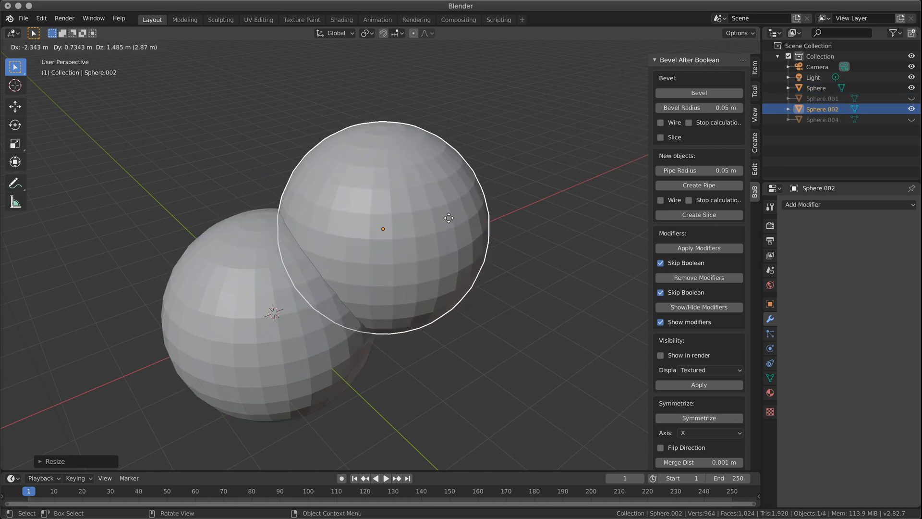
pyautogui.click(443, 231)
pyautogui.click(539, 433)
pyautogui.moveTo(540, 433)
pyautogui.mouseDown(button='middle')
pyautogui.moveTo(520, 428)
pyautogui.moveTo(529, 424)
pyautogui.mouseUp(button='middle')
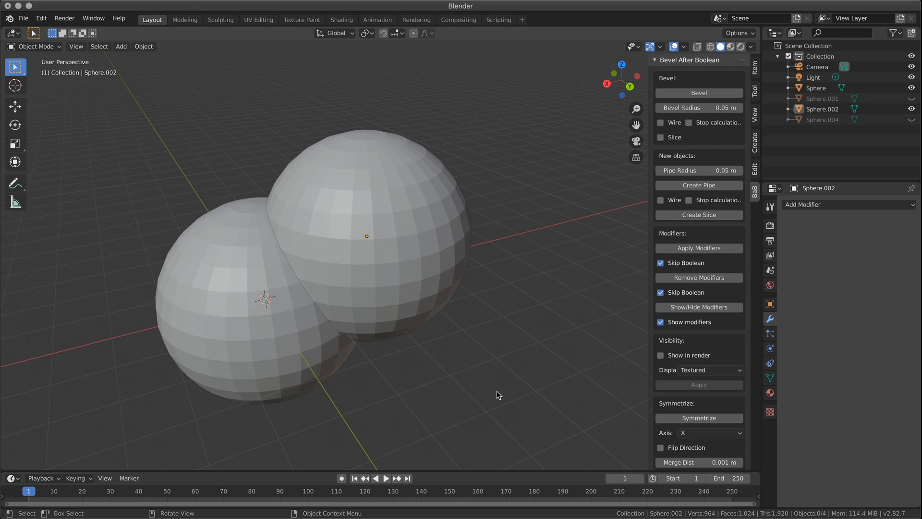
# - Subtract Sphere.002 from Sphere with Bool Tool's Brush Boolean Difference
pyautogui.click(293, 330)
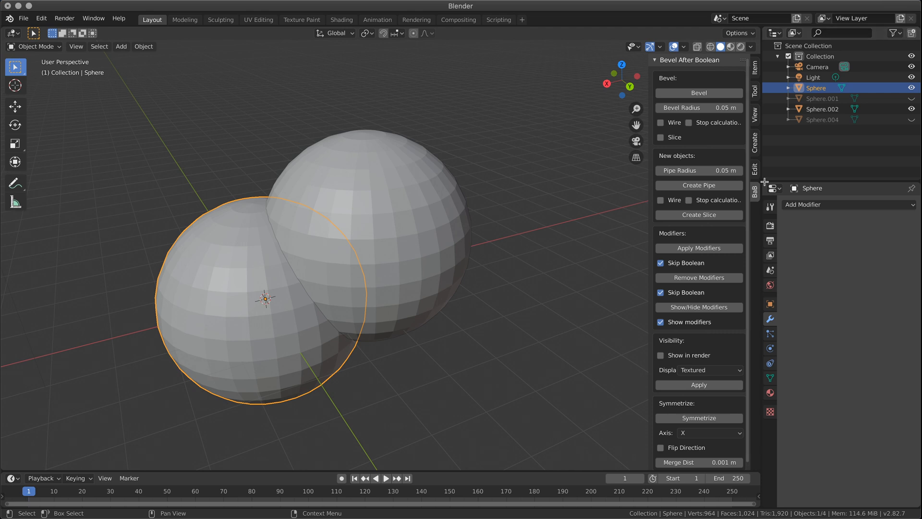
pyautogui.click(753, 173)
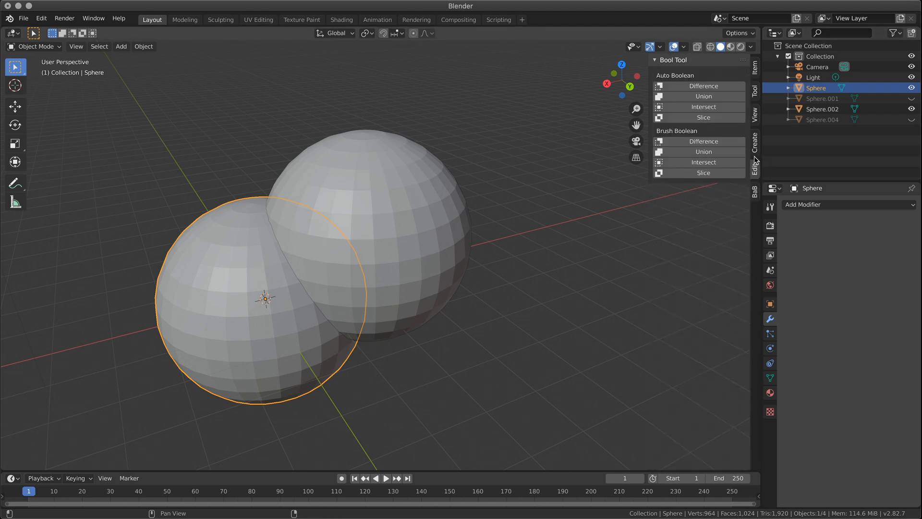
pyautogui.click(439, 221)
pyautogui.keyDown('shift'); pyautogui.click(274, 300); pyautogui.keyUp('shift')
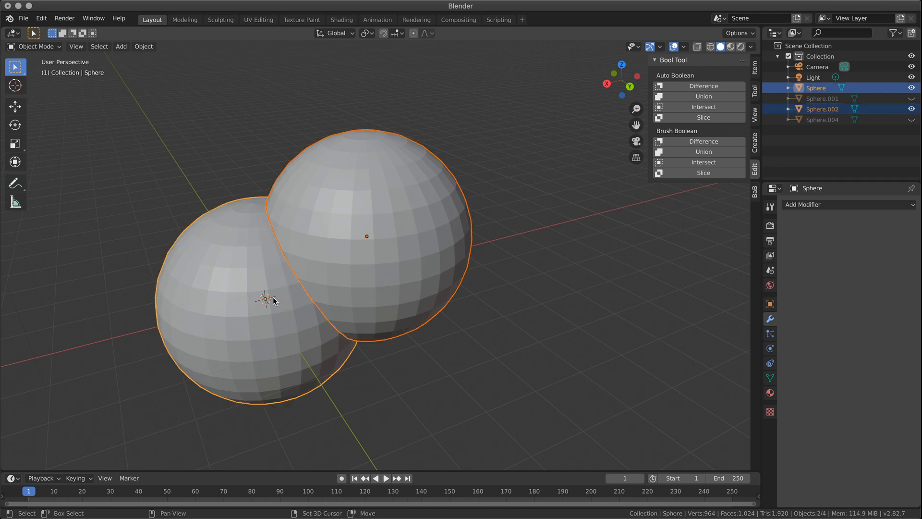
pyautogui.click(688, 89)
pyautogui.hotkey('ctrl', 'z')
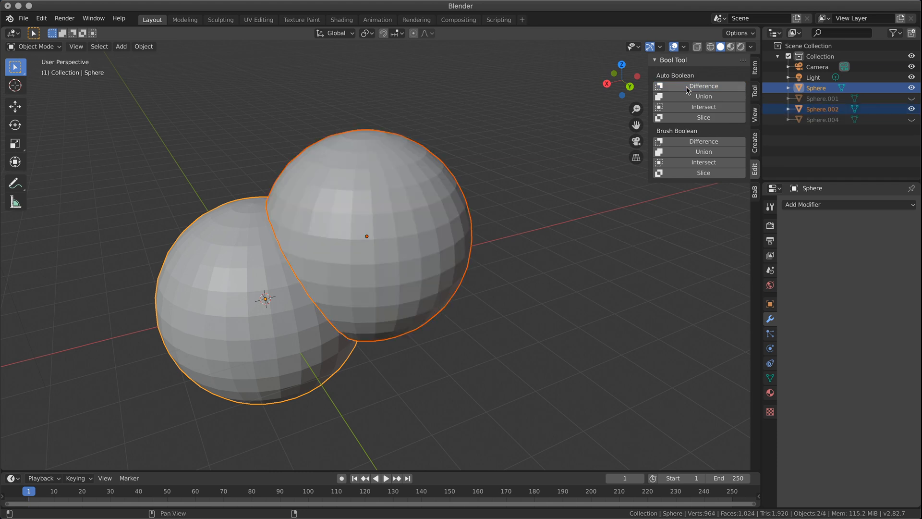
pyautogui.click(693, 142)
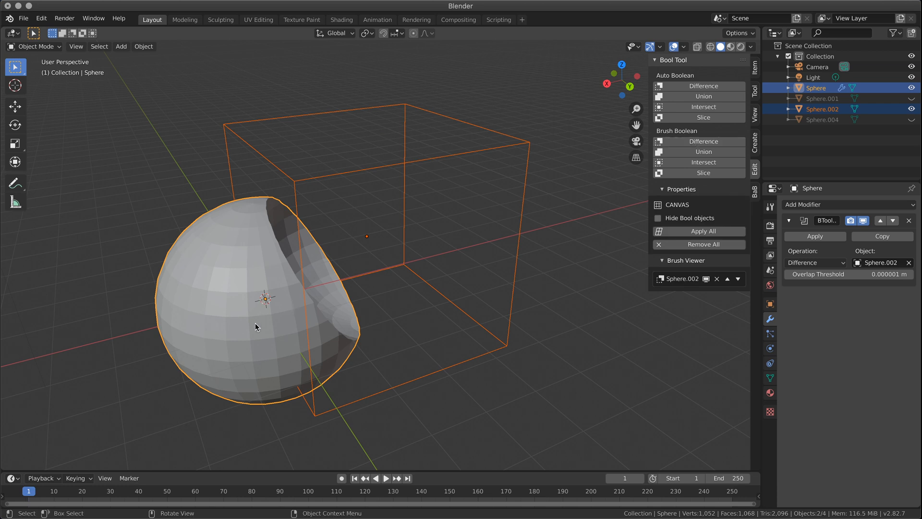
# - Duplicate the cut sphere in place
pyautogui.click(229, 334)
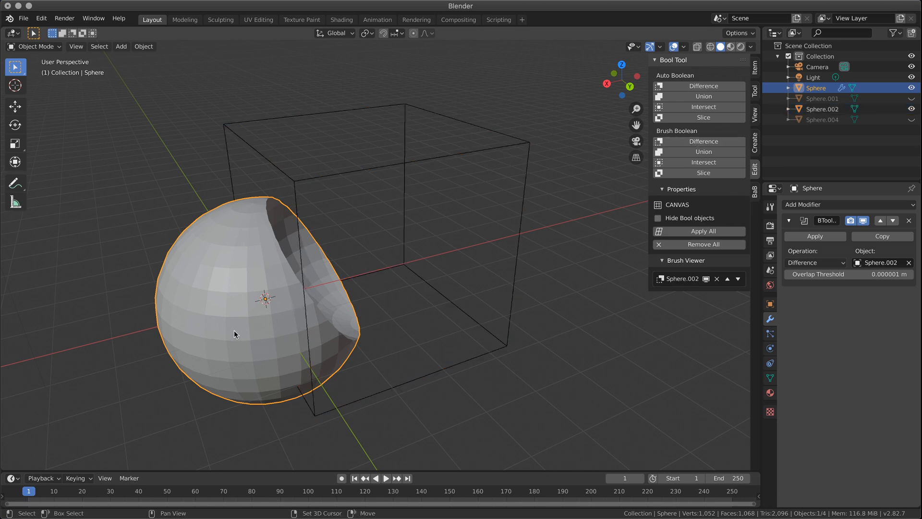
pyautogui.hotkey('shift', 'd')
pyautogui.rightClick(235, 330)
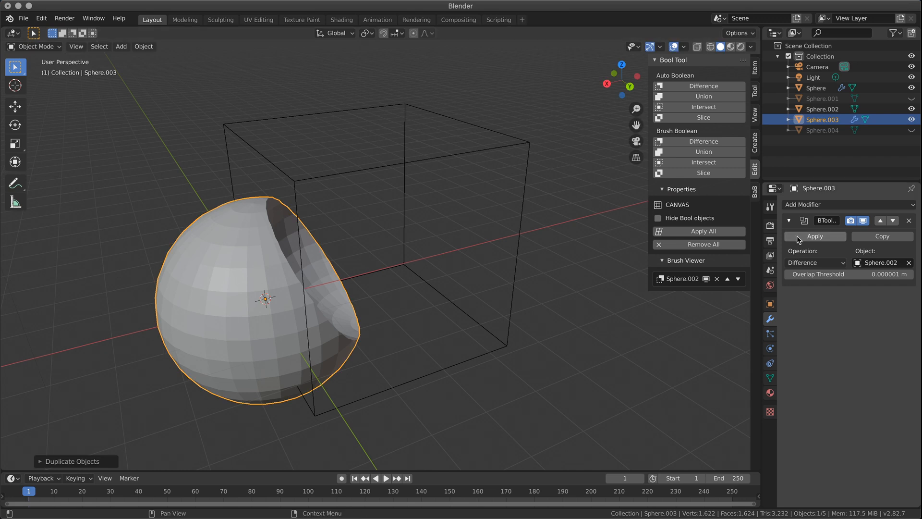
# - Change the Boolean modifier of the duplicated sphere, Sphere.003, to Intersect and clear the selection
pyautogui.click(813, 263)
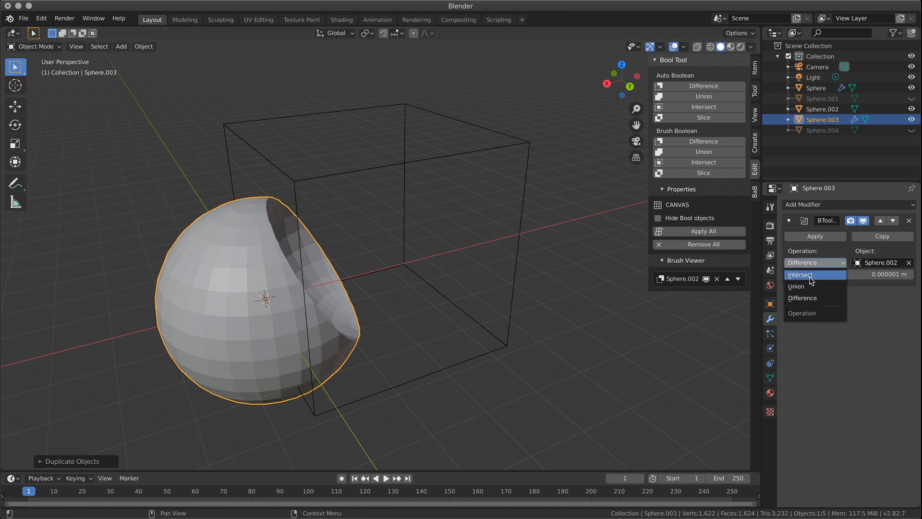
pyautogui.click(800, 274)
pyautogui.click(595, 354)
pyautogui.moveTo(595, 354); pyautogui.dragTo(552, 343, button='middle')
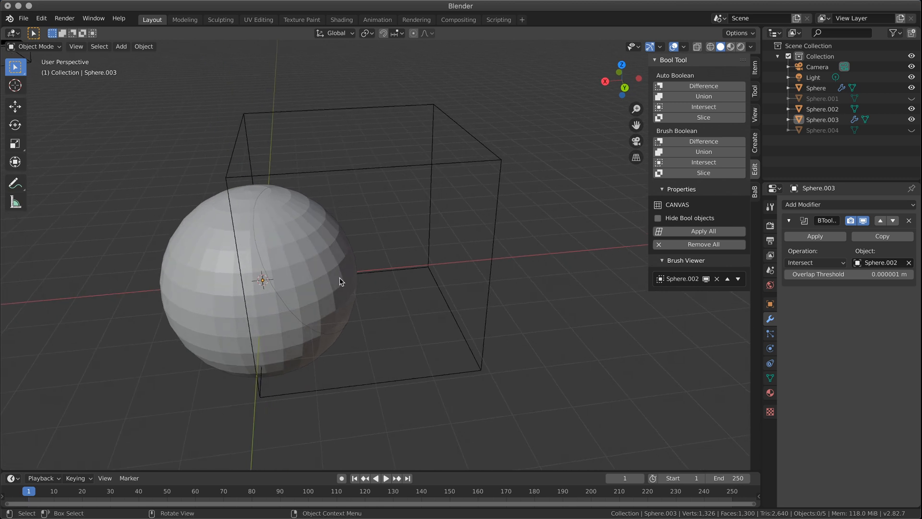
# - Bevel Sphere.003 and Sphere one after the other with Bevel After Boolean at a 0.05 m radius and inspect the seam
pyautogui.click(822, 119)
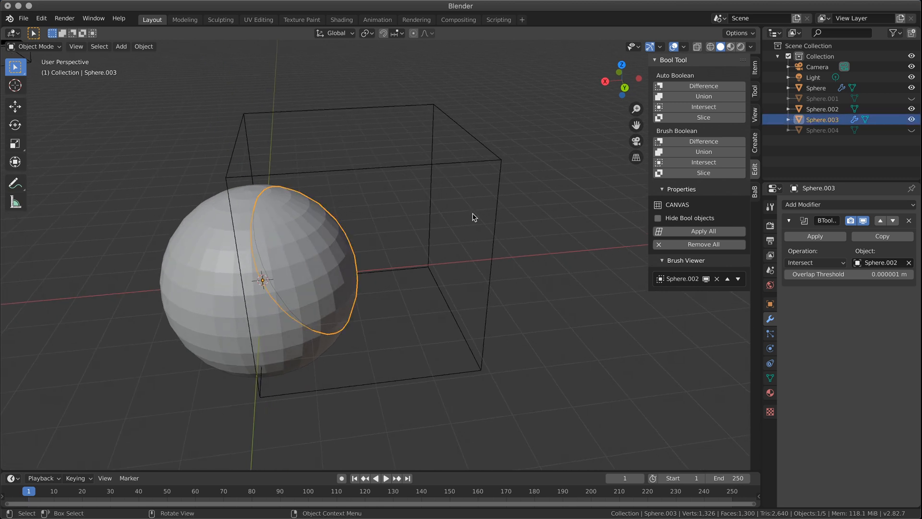
pyautogui.click(755, 192)
pyautogui.click(725, 93)
pyautogui.click(203, 315)
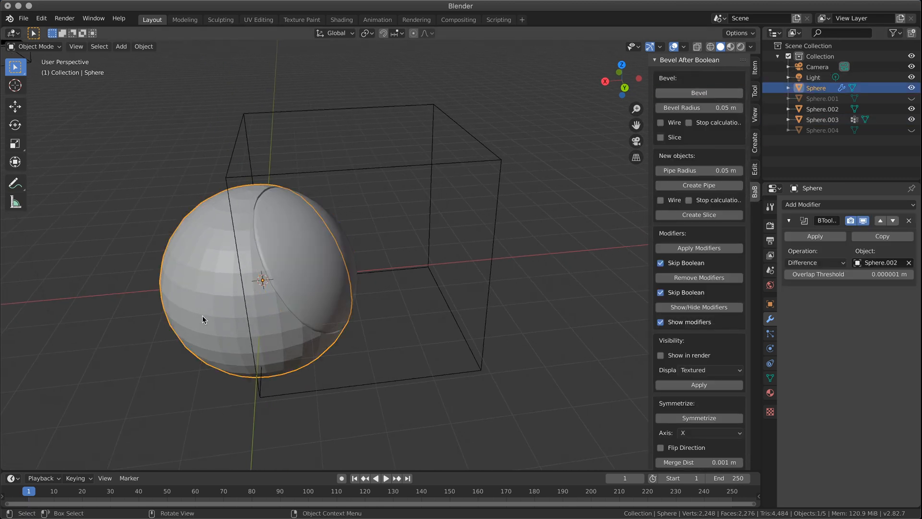
pyautogui.click(699, 92)
pyautogui.moveTo(522, 183); pyautogui.dragTo(491, 188, button='middle')
pyautogui.keyDown('shift'); pyautogui.moveTo(354, 235); pyautogui.dragTo(419, 242, button='middle'); pyautogui.keyUp('shift')
pyautogui.scroll(4, 464, 215)
pyautogui.scroll(-4, 455, 194)
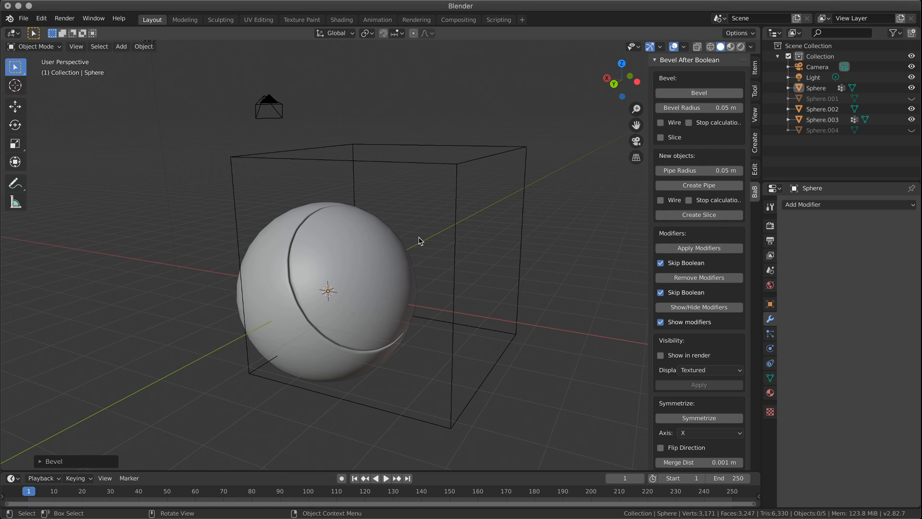
# - Undo both bevels and the Intersect change, back to Sphere.003 with its Difference Boolean
pyautogui.click(419, 240)
pyautogui.click(418, 240)
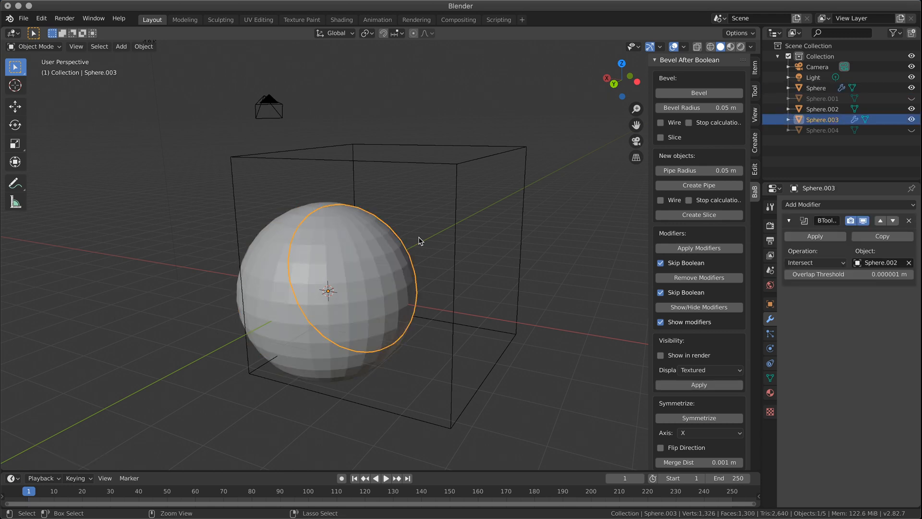
pyautogui.hotkey('ctrl', 'z')
pyautogui.hotkey('ctrl', 'z')
pyautogui.hotkey('ctrl', 'z')
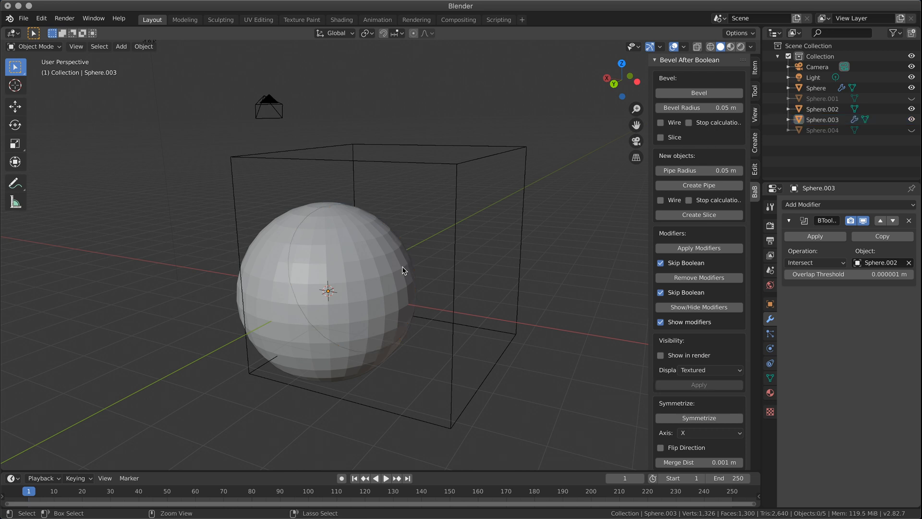
pyautogui.moveTo(466, 273); pyautogui.dragTo(491, 284, button='middle')
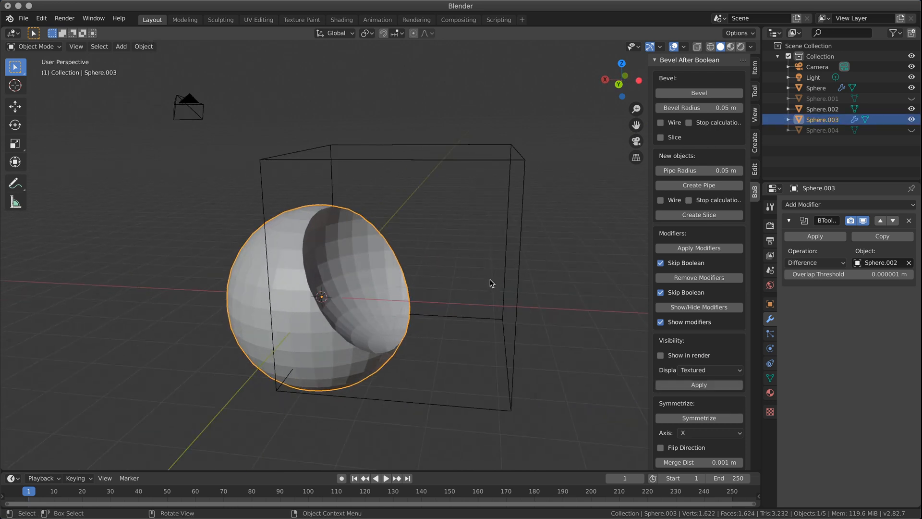
# - Bevel the cut edge of Sphere.003 with Bevel After Boolean and set the bevel's operation to Intersect
pyautogui.click(688, 96)
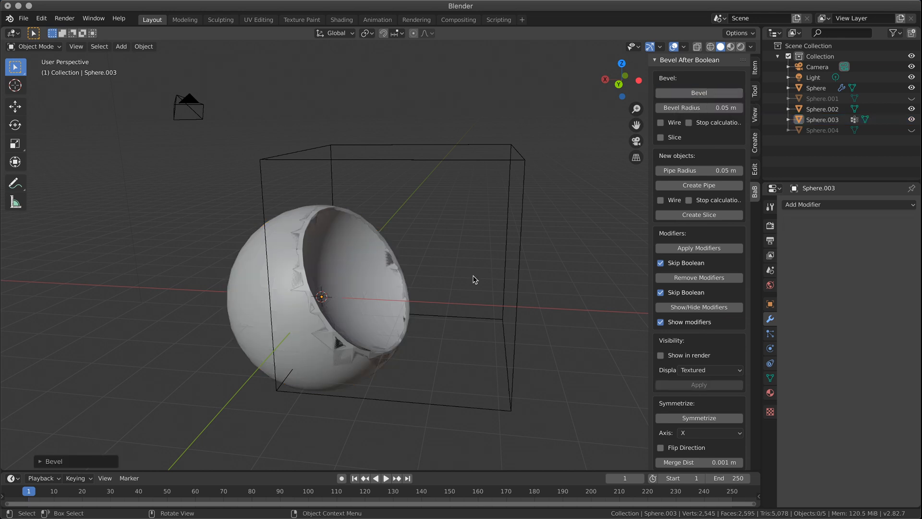
pyautogui.click(50, 460)
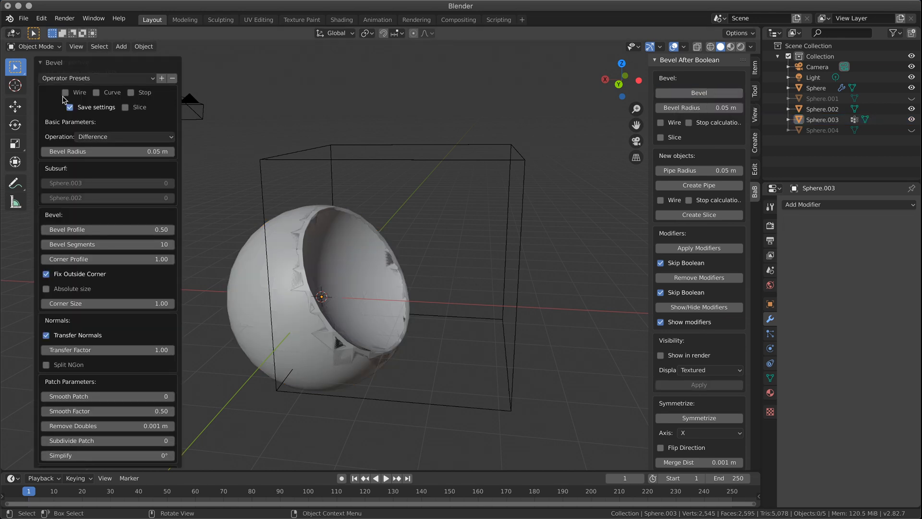
pyautogui.click(109, 138)
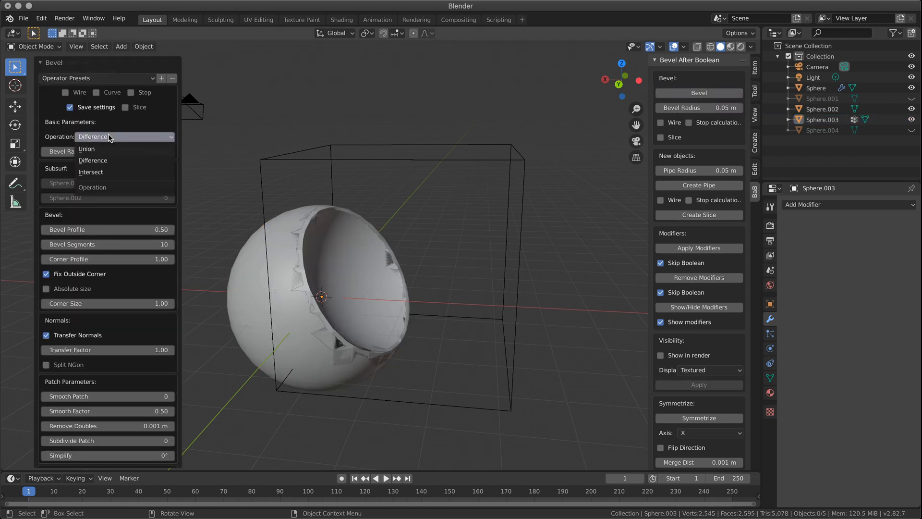
pyautogui.click(107, 172)
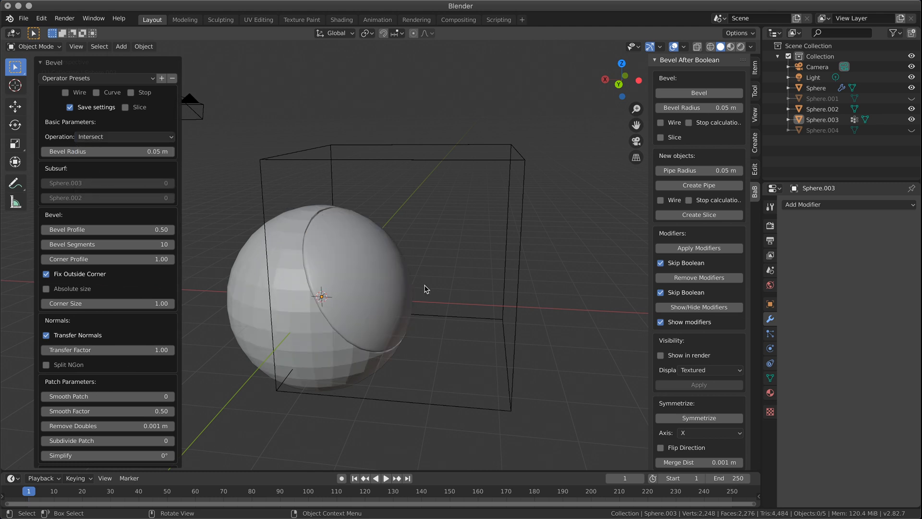
pyautogui.moveTo(422, 277); pyautogui.dragTo(409, 281, button='middle')
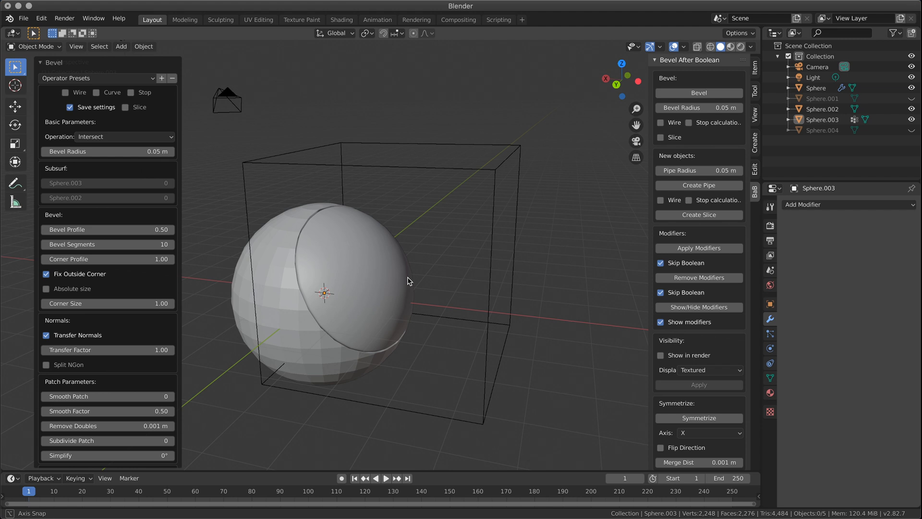
pyautogui.moveTo(409, 281); pyautogui.dragTo(409, 281, button='middle')
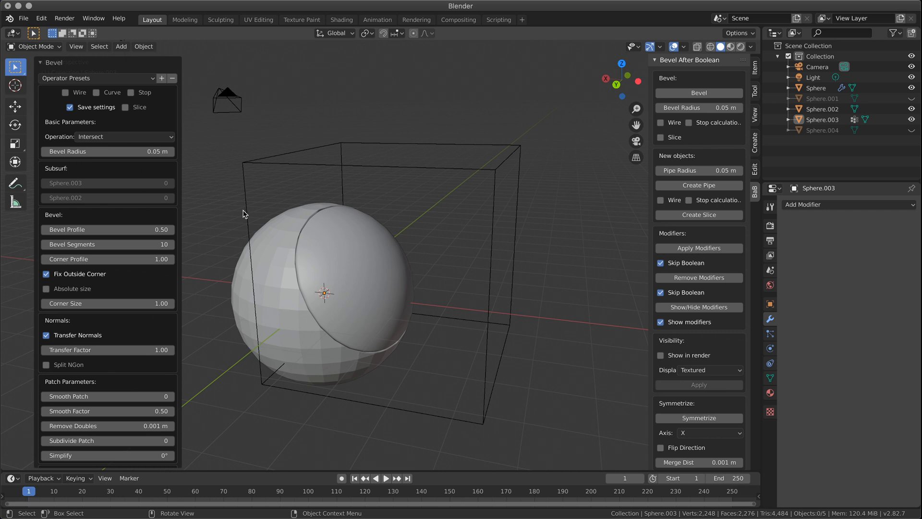
# - Enable Slice for the Sphere.003 bevel and examine the seam between the two pieces up close
pyautogui.click(126, 107)
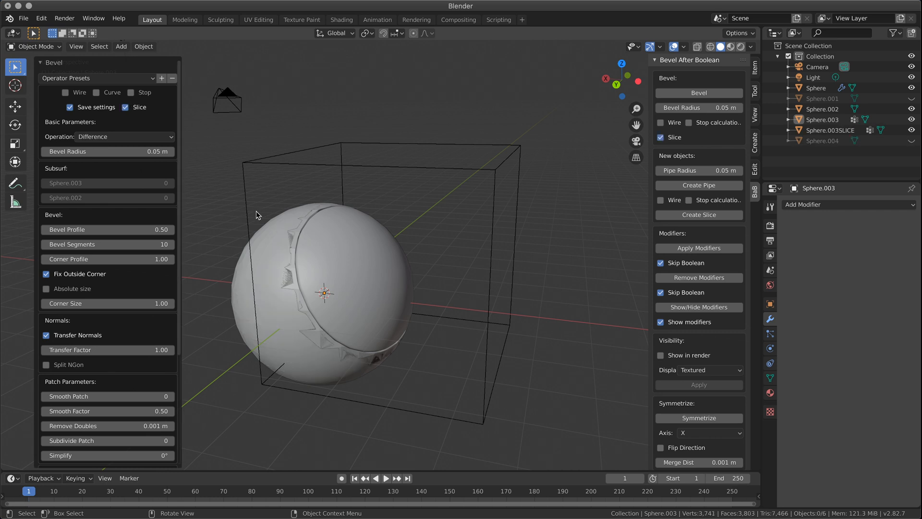
pyautogui.moveTo(362, 302); pyautogui.dragTo(391, 286, button='middle')
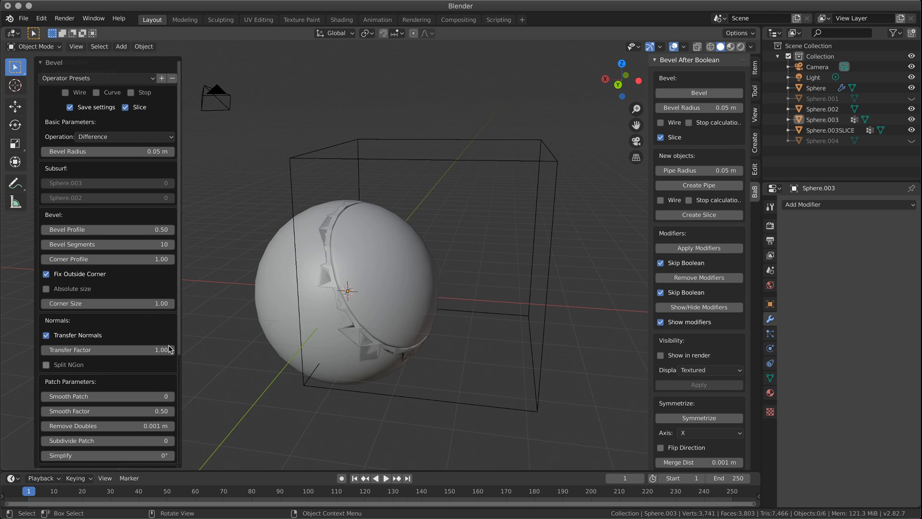
pyautogui.scroll(4, 379, 248)
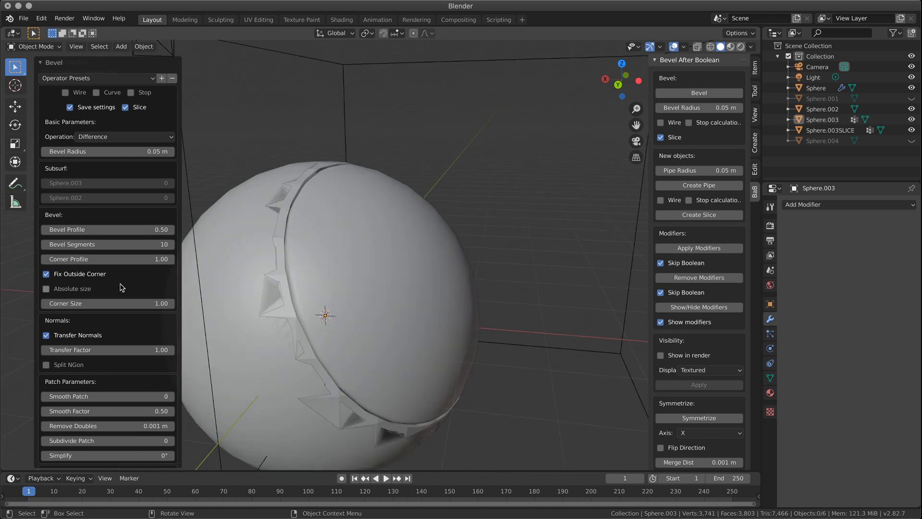
pyautogui.scroll(-4, 142, 295)
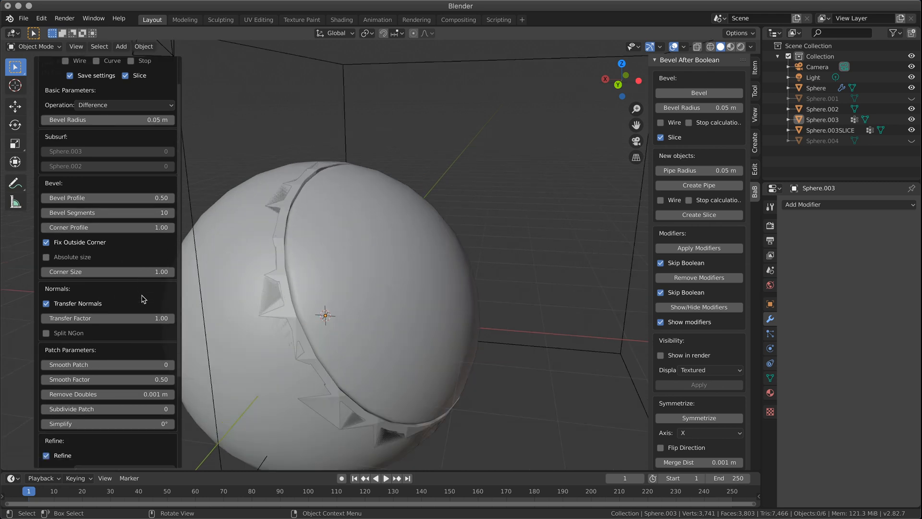
# - Set the bevel's Subdivide Patch to 2 and inspect the seam from another angle
pyautogui.scroll(-3, 143, 298)
pyautogui.click(46, 360)
pyautogui.scroll(-2, 48, 359)
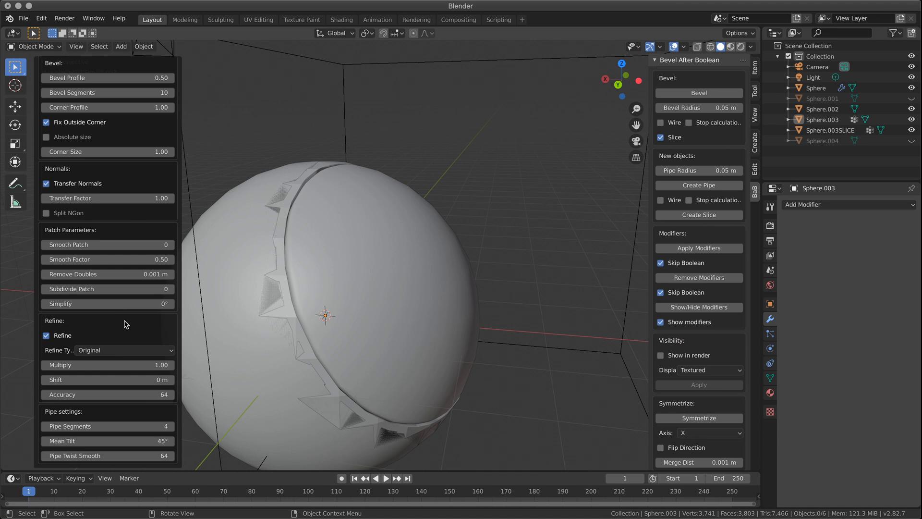
pyautogui.click(172, 289)
pyautogui.click(171, 289)
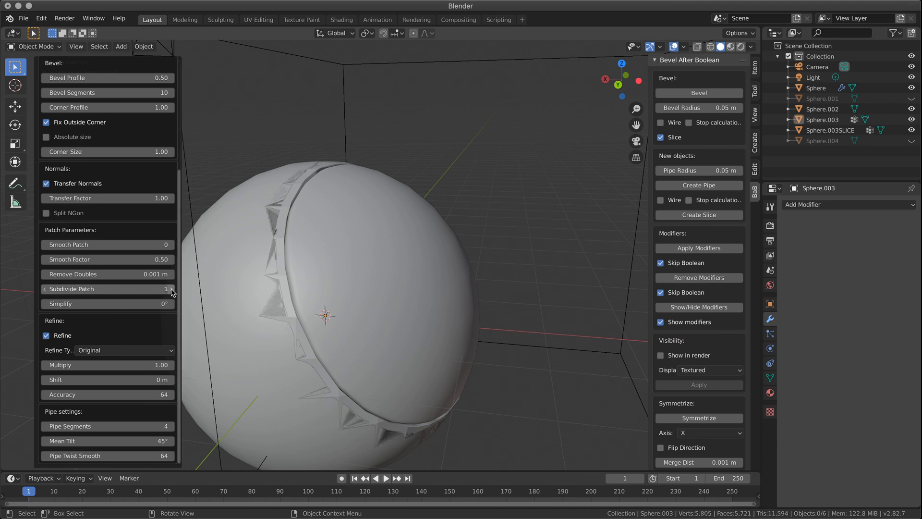
pyautogui.moveTo(461, 311)
pyautogui.mouseDown(button='middle')
pyautogui.moveTo(391, 311)
pyautogui.moveTo(512, 294)
pyautogui.moveTo(454, 320)
pyautogui.moveTo(422, 383)
pyautogui.moveTo(446, 310)
pyautogui.mouseUp(button='middle')
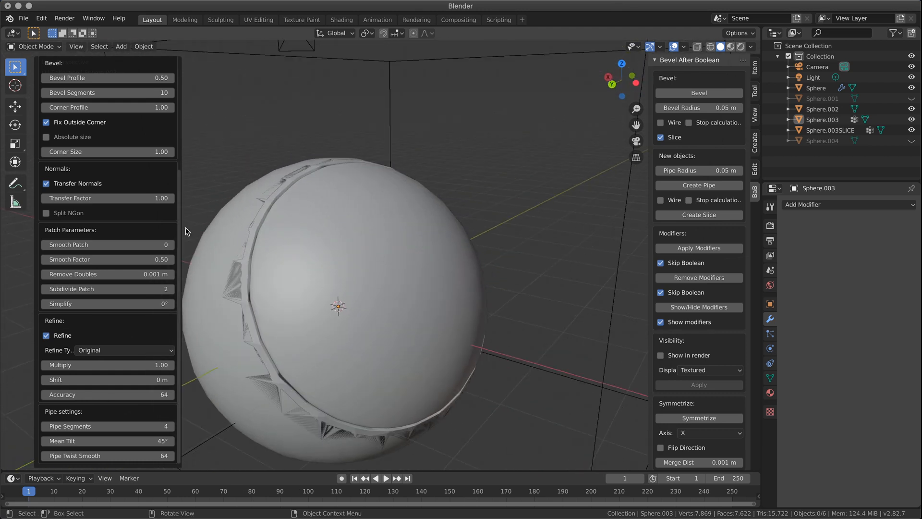
# - Reduce the bevel radius to 0.03 m
pyautogui.scroll(8, 134, 219)
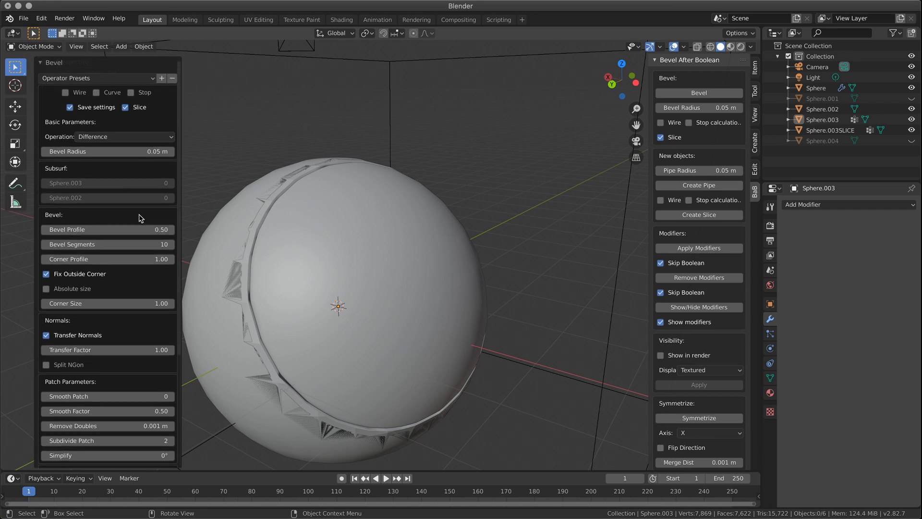
pyautogui.click(44, 151)
pyautogui.click(44, 152)
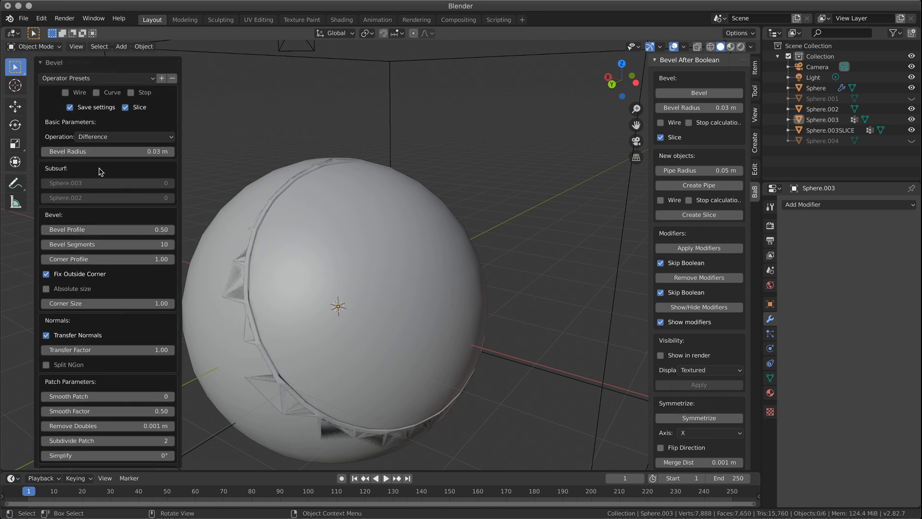
# - Try to switch the bevel's operation to Intersect while Slice is enabled
pyautogui.click(93, 137)
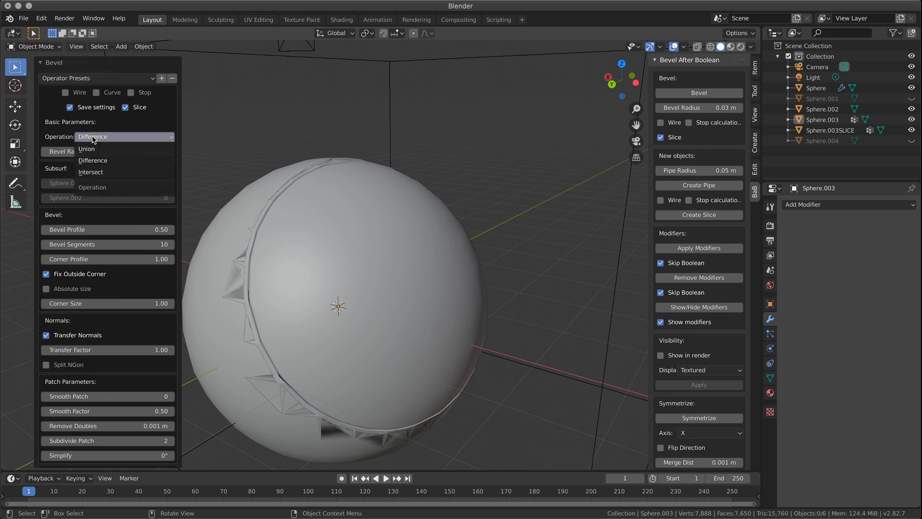
pyautogui.click(91, 173)
pyautogui.click(104, 136)
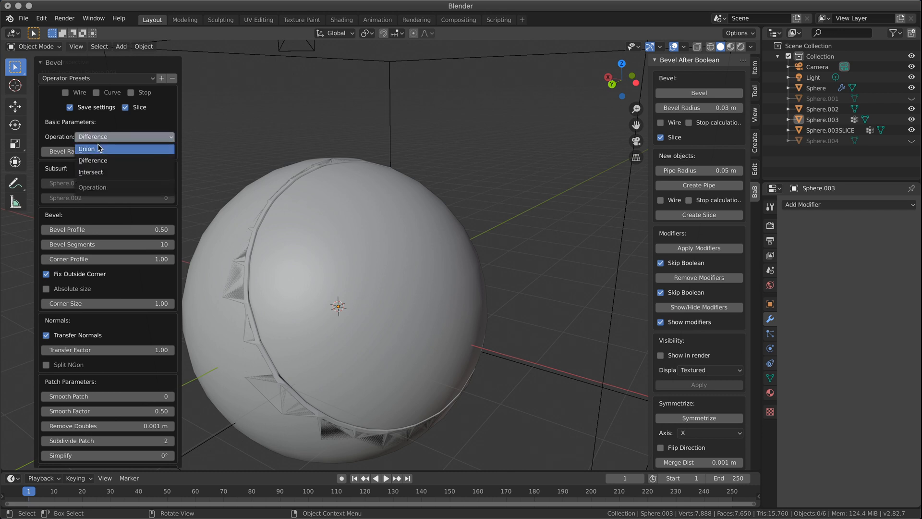
pyautogui.click(97, 172)
# - Turn Slice off, set the bevel's operation to Intersect, and turn Slice back on
pyautogui.click(125, 107)
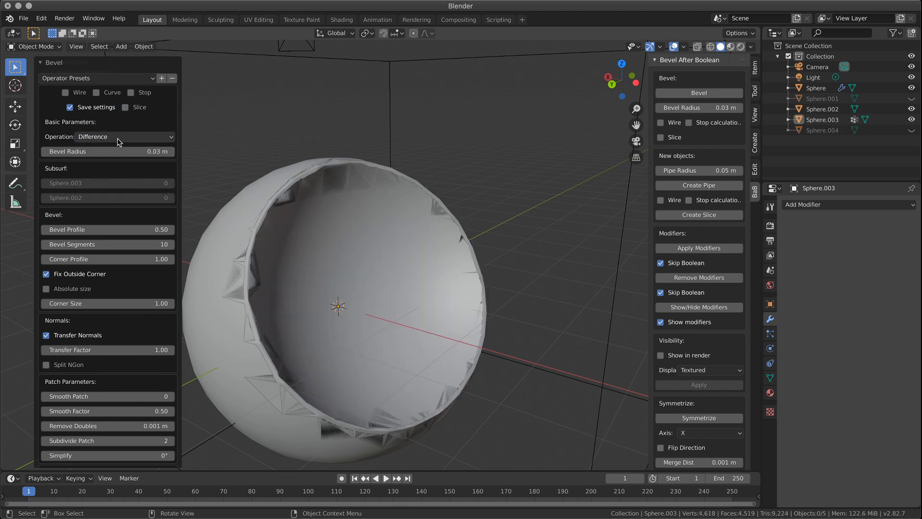
pyautogui.click(118, 140)
pyautogui.click(111, 172)
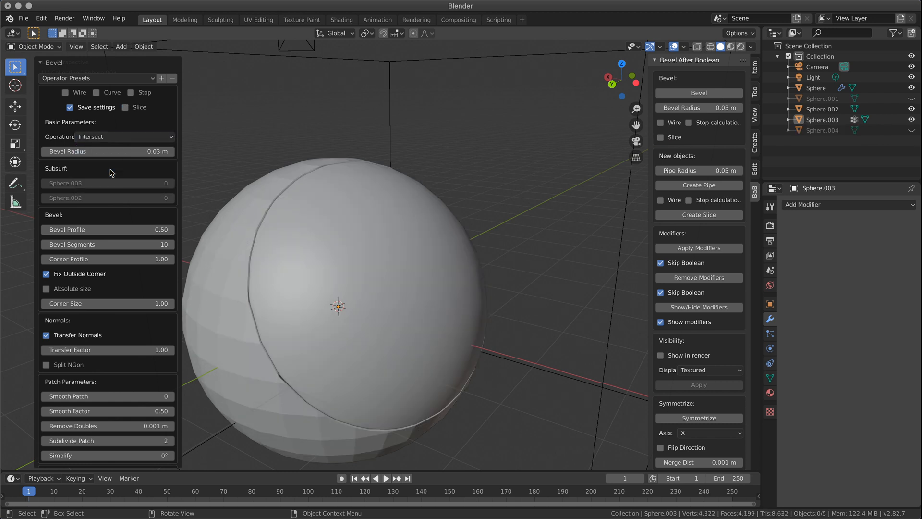
pyautogui.click(126, 107)
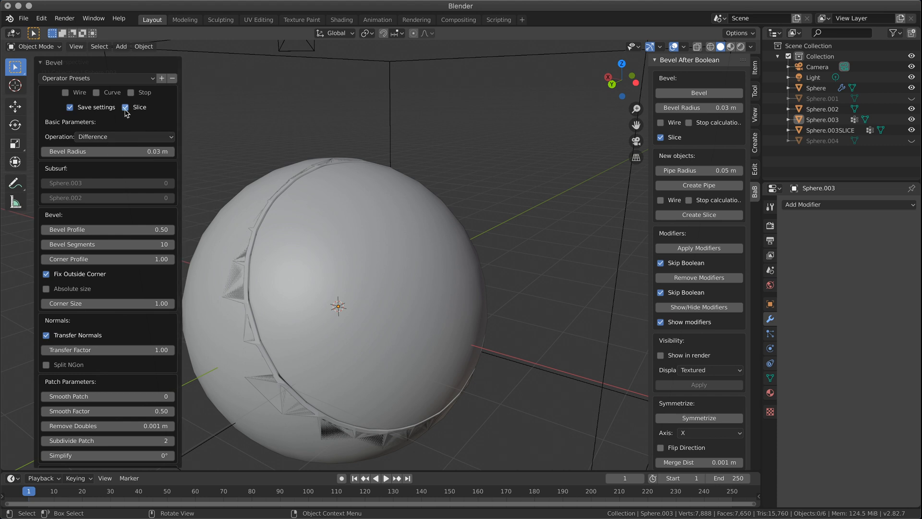
# - Delete the sliced-off piece filling the cut in the sphere
pyautogui.click(451, 304)
pyautogui.press('x')
pyautogui.click(451, 301)
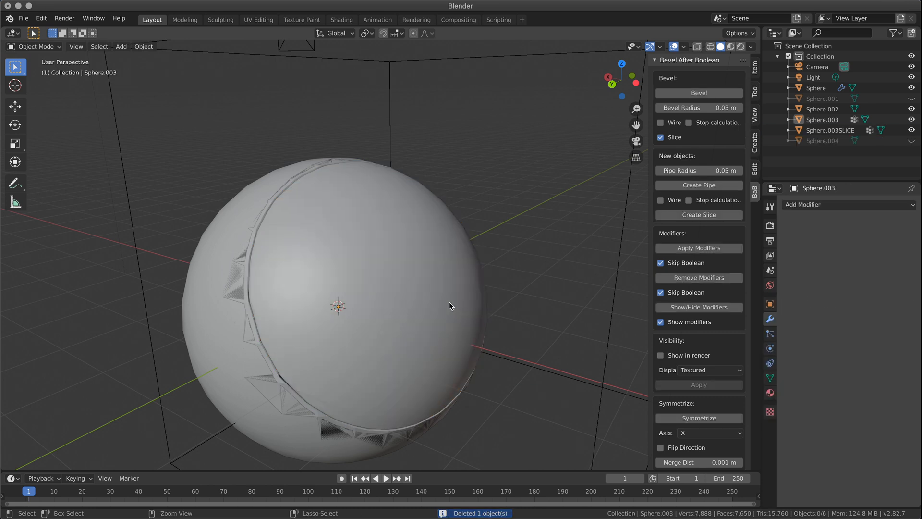
# - Undo back to the two overlapping UV spheres before the Boolean cut and the duplicate
pyautogui.hotkey('ctrl', 'z')
pyautogui.hotkey('ctrl', 'z')
pyautogui.hotkey('ctrl', 'z')
pyautogui.hotkey('ctrl', 'z')
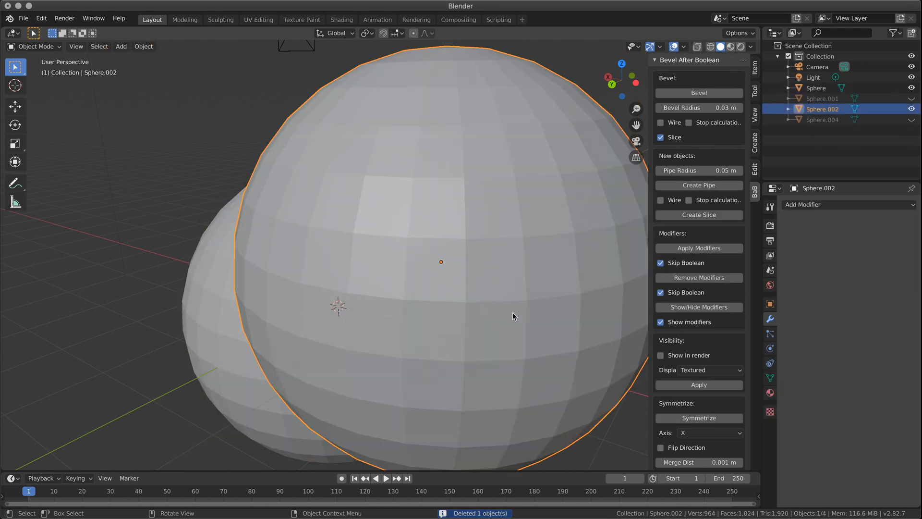
pyautogui.hotkey('ctrl', 'z')
pyautogui.hotkey('ctrl', 'shift', 'z')
# - Apply smooth shading to both overlapping spheres, Sphere and Sphere.002
pyautogui.moveTo(298, 296); pyautogui.dragTo(354, 298, button='middle')
pyautogui.click(290, 318)
pyautogui.rightClick(290, 318)
pyautogui.click(298, 313)
pyautogui.click(580, 194)
pyautogui.rightClick(580, 193)
pyautogui.click(580, 192)
# - Subtract Sphere.002 from the smooth-shaded Sphere with Bool Tool's Brush Boolean Difference
pyautogui.click(294, 286)
pyautogui.scroll(-3, 241, 201)
pyautogui.click(487, 212)
pyautogui.keyDown('shift'); pyautogui.click(276, 338); pyautogui.keyUp('shift')
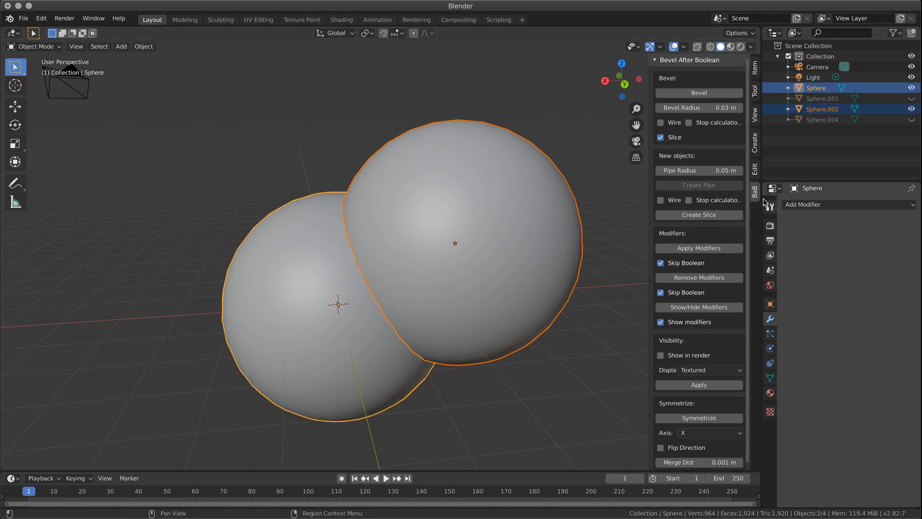
pyautogui.click(755, 171)
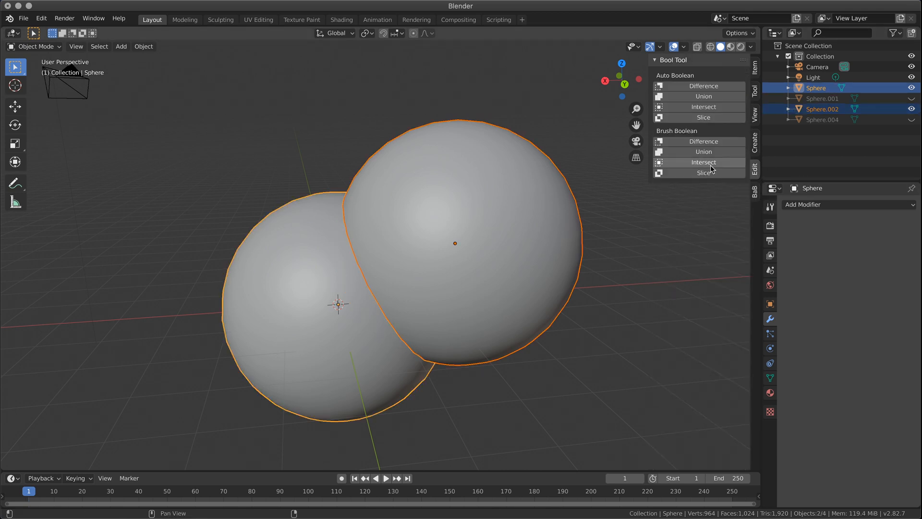
pyautogui.click(712, 143)
pyautogui.moveTo(565, 331); pyautogui.dragTo(463, 344, button='middle')
# - Bevel the smooth-shaded cut sphere with Bevel After Boolean, using a 0.03 m radius with Slice enabled
pyautogui.click(310, 332)
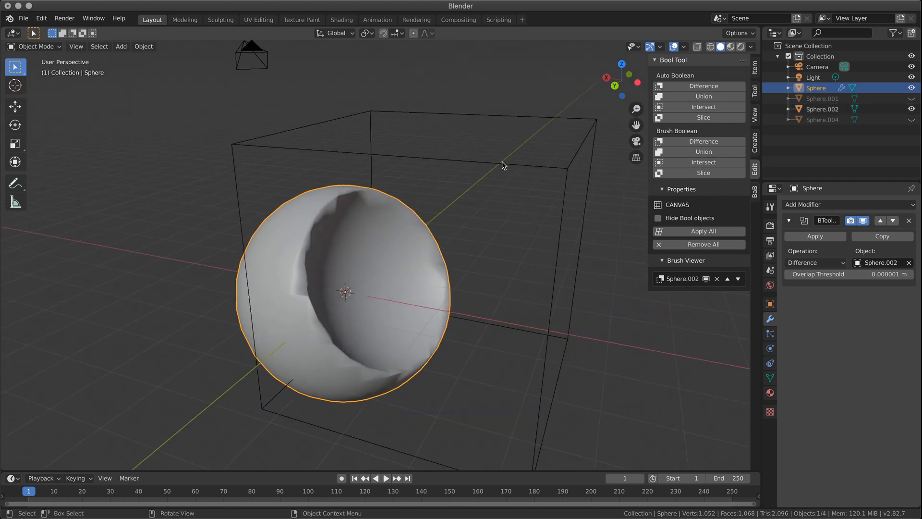
pyautogui.click(710, 89)
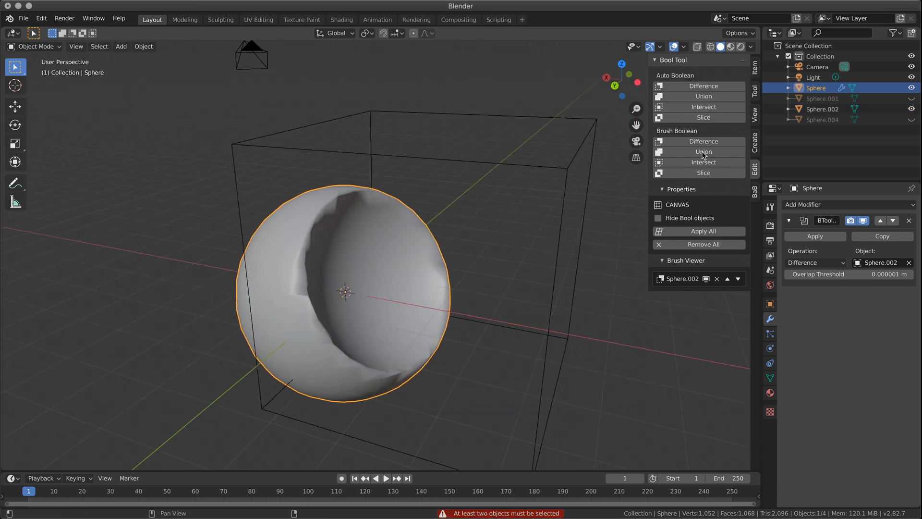
pyautogui.click(755, 190)
pyautogui.click(705, 94)
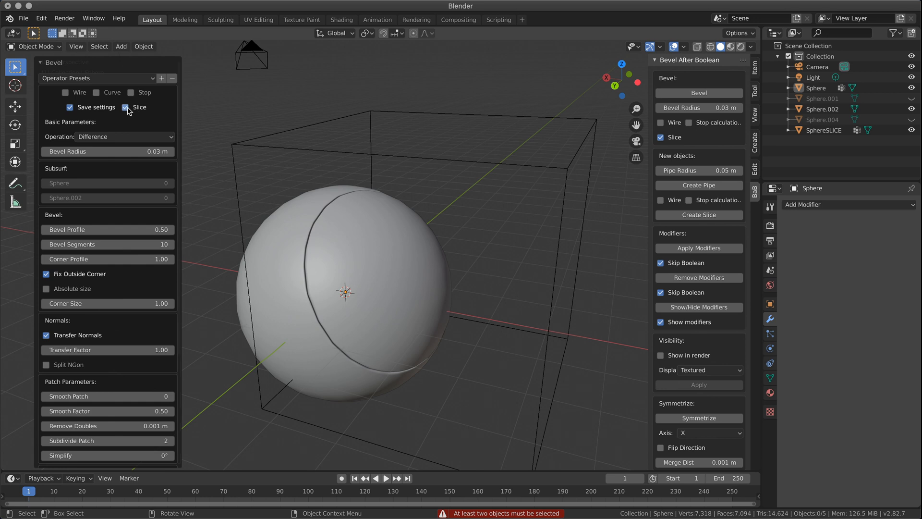
# - Inspect the bevelled seam from several angles and set the bevel's Subdivide Patch to 0
pyautogui.moveTo(388, 258); pyautogui.dragTo(411, 258, button='middle')
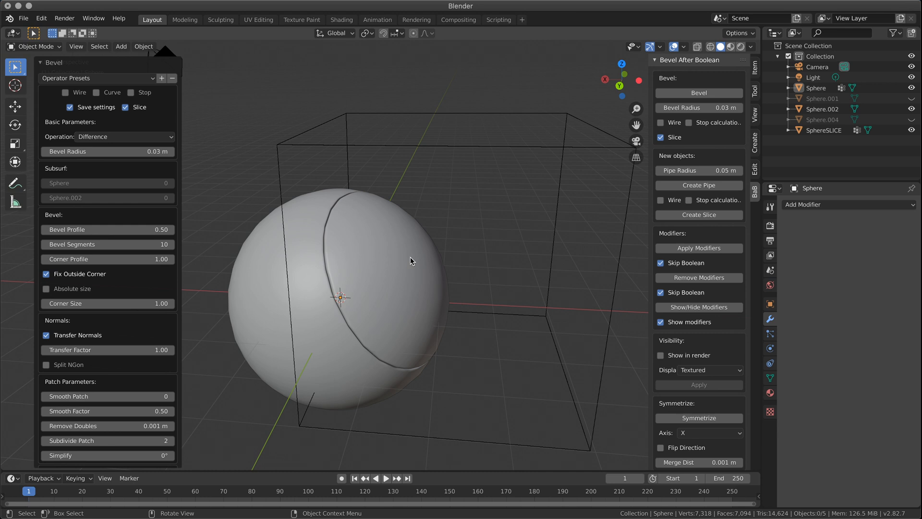
pyautogui.moveTo(379, 156); pyautogui.dragTo(308, 161, button='middle')
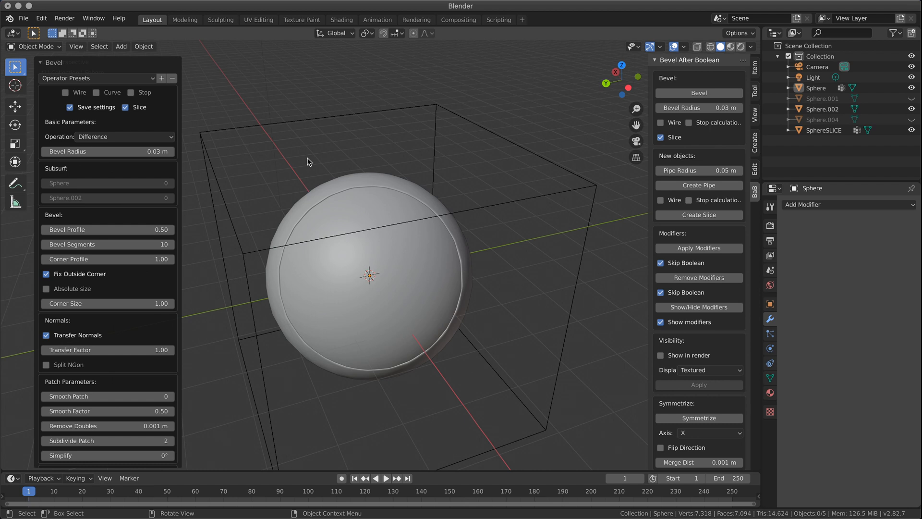
pyautogui.moveTo(350, 257); pyautogui.dragTo(433, 243, button='middle')
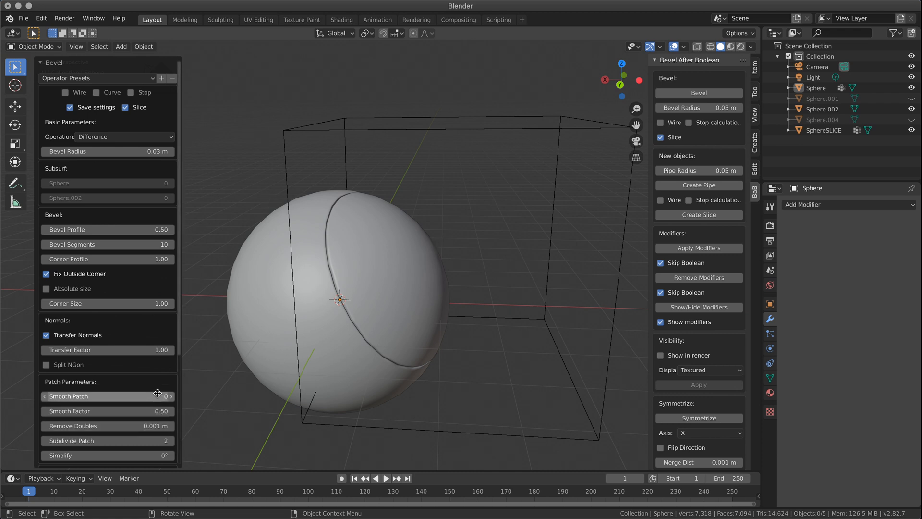
pyautogui.scroll(-1, 159, 406)
pyautogui.click(171, 420)
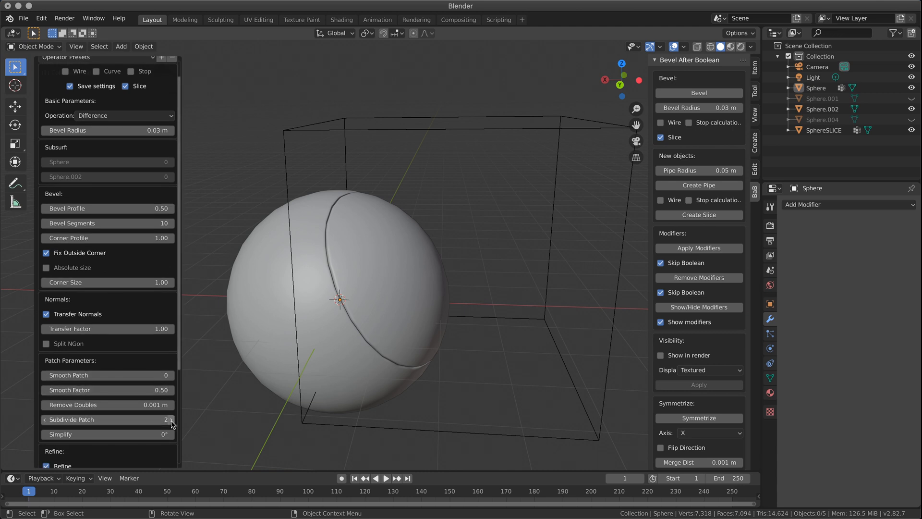
pyautogui.click(144, 423)
pyautogui.write('5')
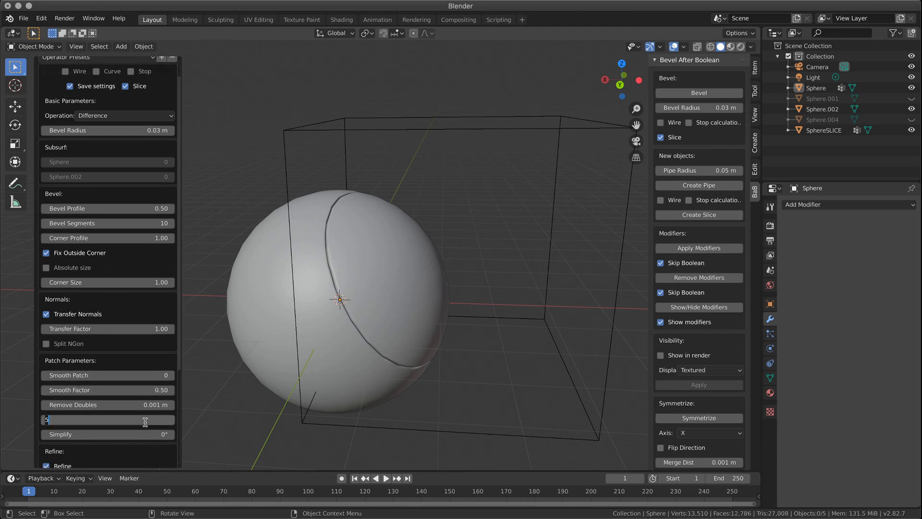
pyautogui.write('0')
pyautogui.press('Return')
pyautogui.scroll(1, 136, 379)
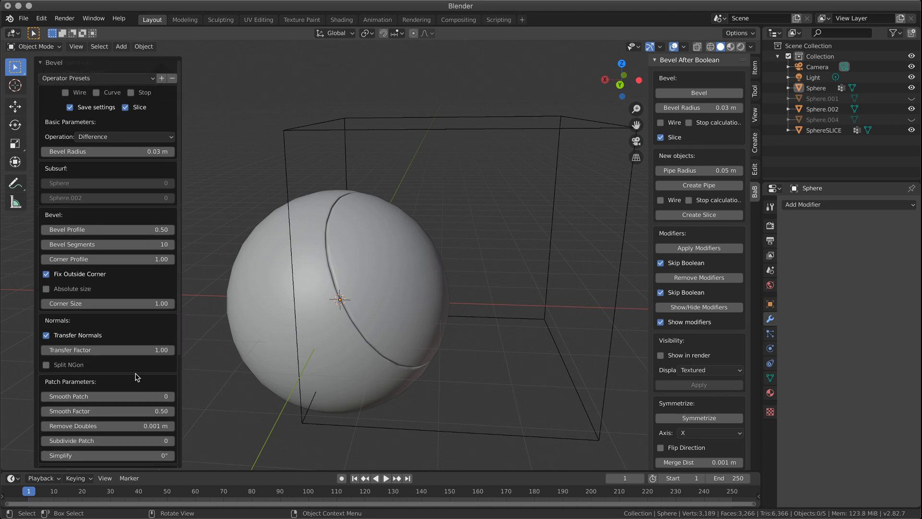
# - Set the bevel's Subdivide Patch to 4 and switch Slice off and back on to compare the seam
pyautogui.scroll(-3, 137, 377)
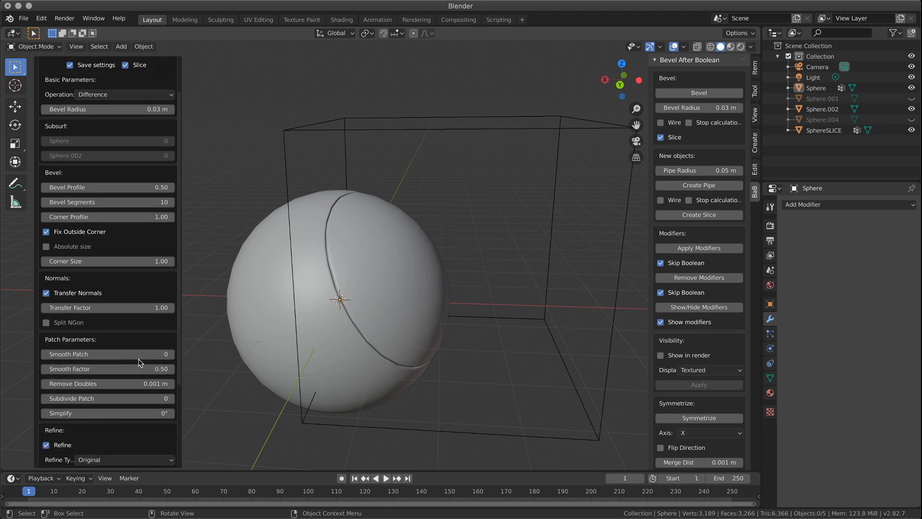
pyautogui.scroll(-2, 139, 360)
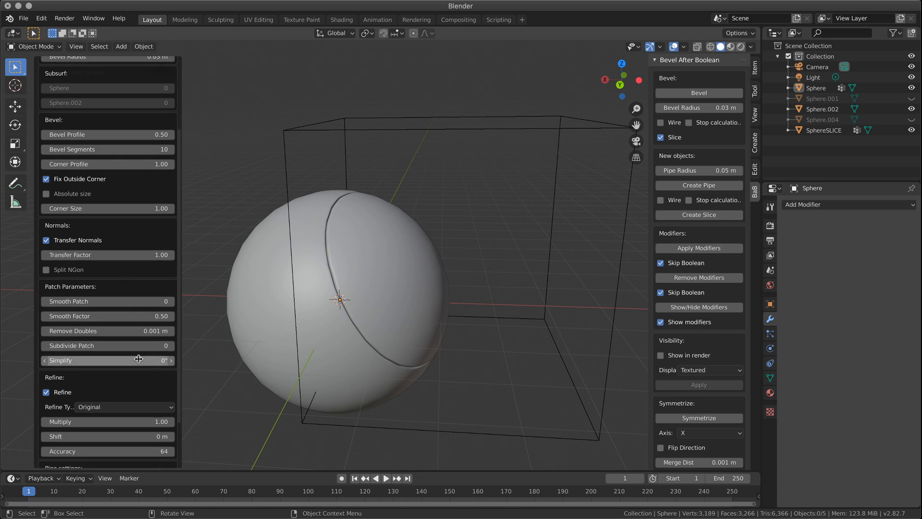
pyautogui.scroll(-3, 140, 360)
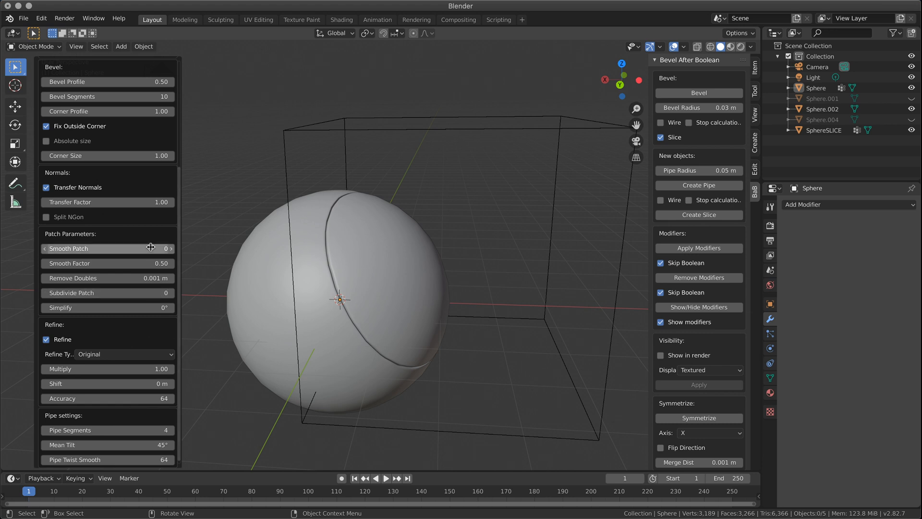
pyautogui.moveTo(158, 249); pyautogui.dragTo(2, 255)
pyautogui.click(141, 292)
pyautogui.write('4')
pyautogui.press('Return')
pyautogui.scroll(6, 128, 257)
pyautogui.scroll(1, 147, 138)
pyautogui.click(125, 108)
pyautogui.click(125, 108)
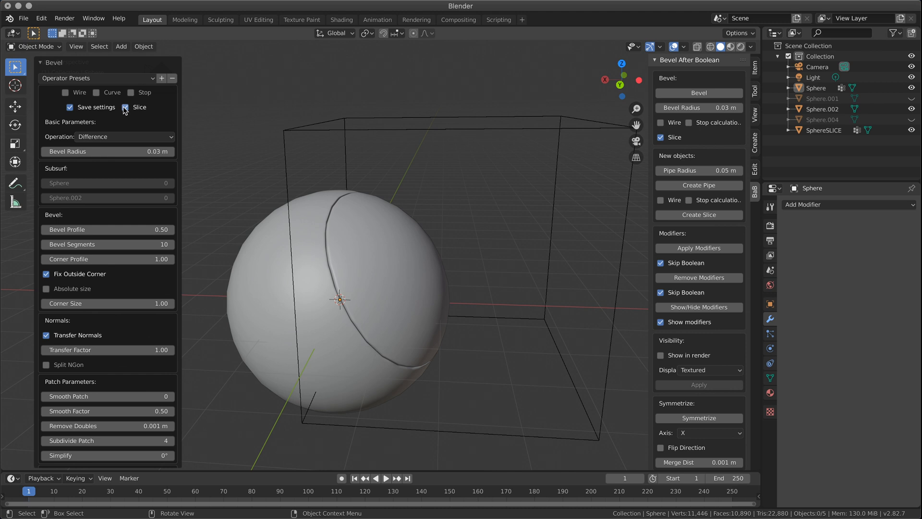
# - Reduce the bevel's Bevel Segments to 1 and check the seam up close
pyautogui.moveTo(142, 243); pyautogui.dragTo(29, 244)
pyautogui.click(171, 244)
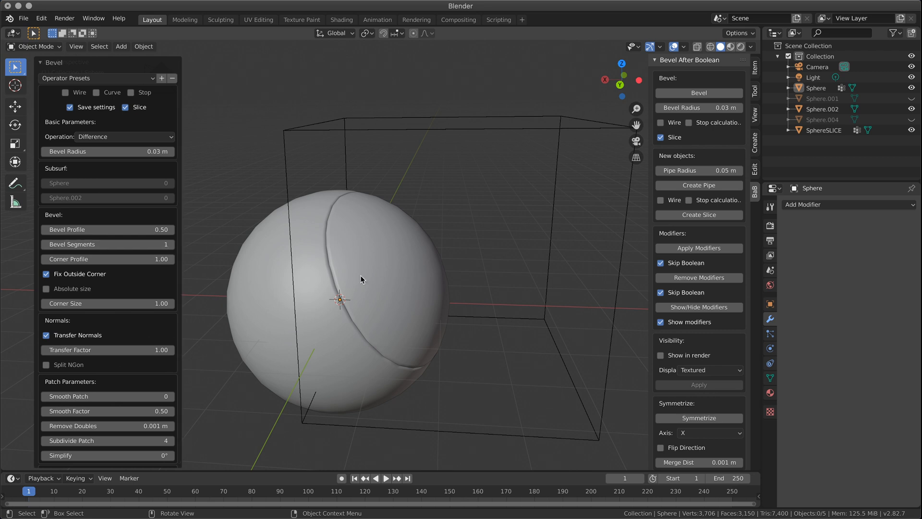
pyautogui.scroll(5, 357, 275)
pyautogui.scroll(-3, 215, 212)
pyautogui.moveTo(356, 307); pyautogui.dragTo(336, 304, button='middle')
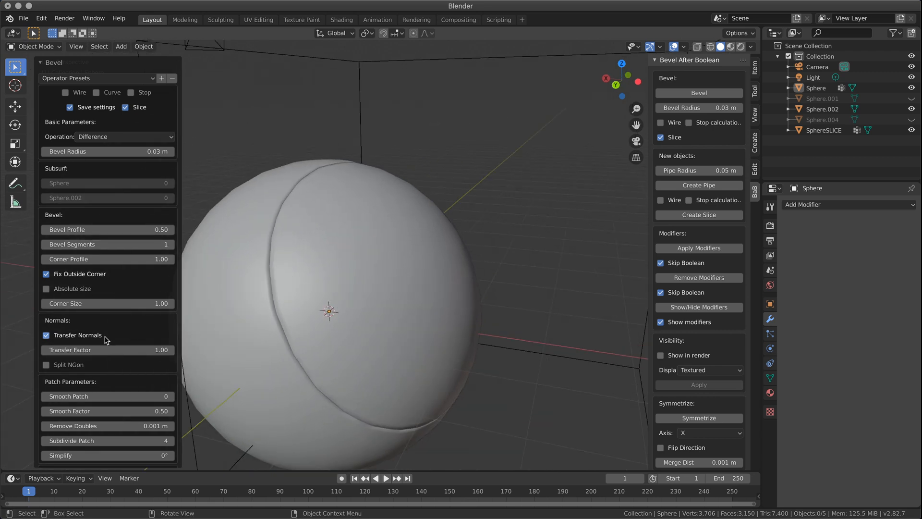
# - Switch Transfer Normals and Slice off and back on to compare the shading around the seam
pyautogui.click(46, 336)
pyautogui.click(46, 336)
pyautogui.scroll(-2, 266, 197)
pyautogui.scroll(-3, 96, 216)
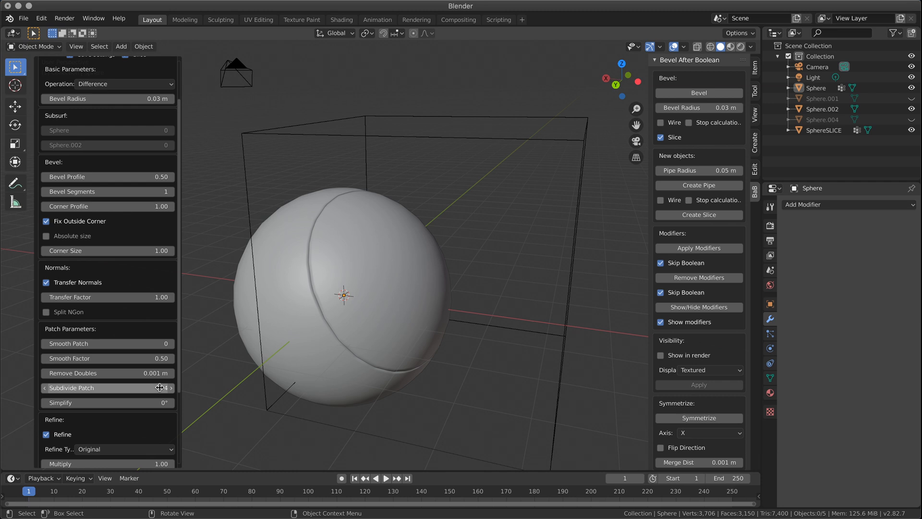
pyautogui.scroll(3, 160, 388)
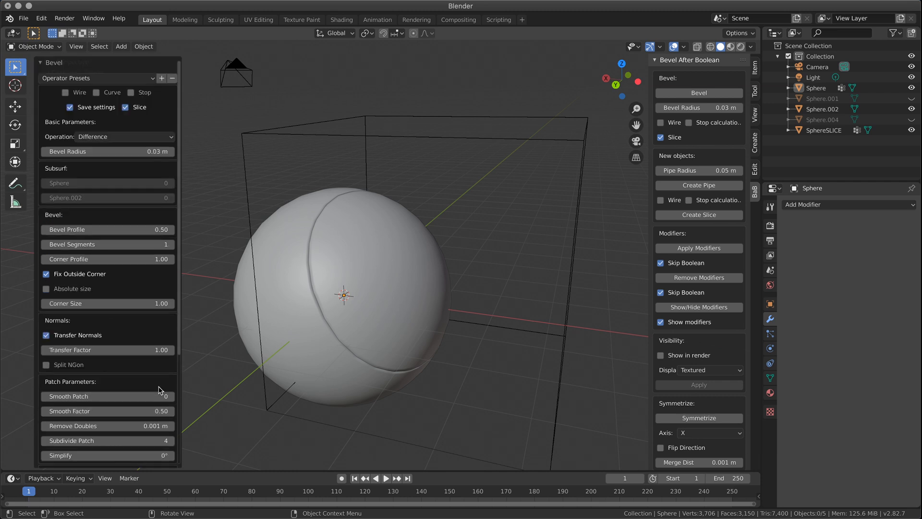
pyautogui.click(125, 107)
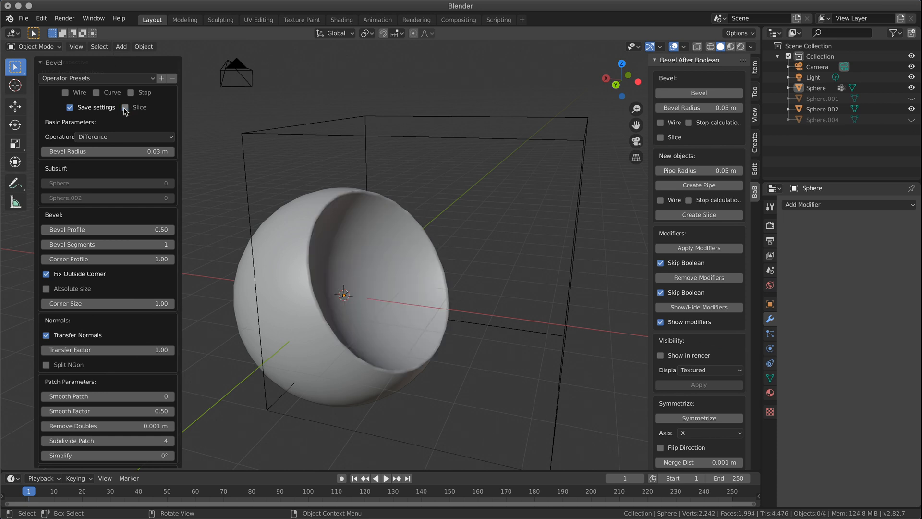
pyautogui.click(125, 107)
# - Set Subdivide Patch to 0 for the single-segment bevel and switch Slice off and back on to compare
pyautogui.scroll(-4, 120, 288)
pyautogui.click(152, 365)
pyautogui.write('0')
pyautogui.press('Return')
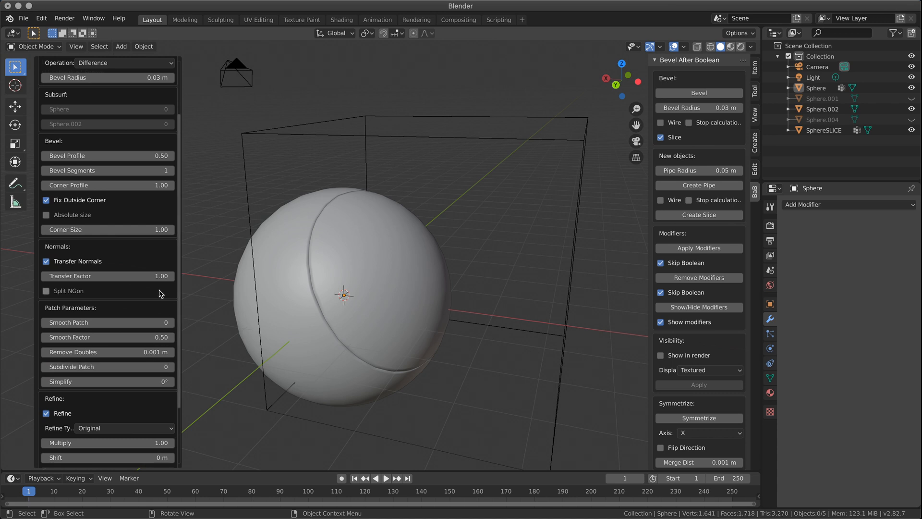
pyautogui.scroll(3, 160, 290)
pyautogui.click(126, 108)
pyautogui.click(126, 107)
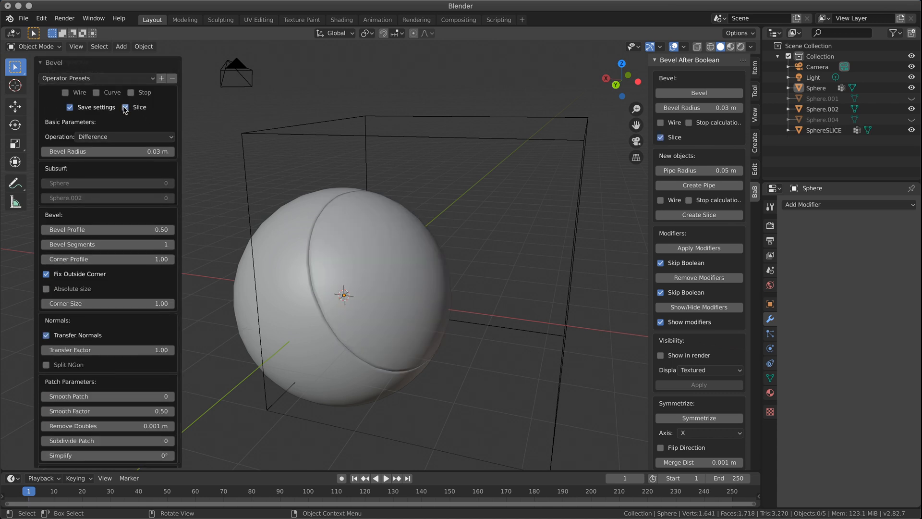
# - Turn off Refine for the bevel and set Subdivide Patch to 4
pyautogui.scroll(-3, 114, 328)
pyautogui.scroll(-3, 114, 328)
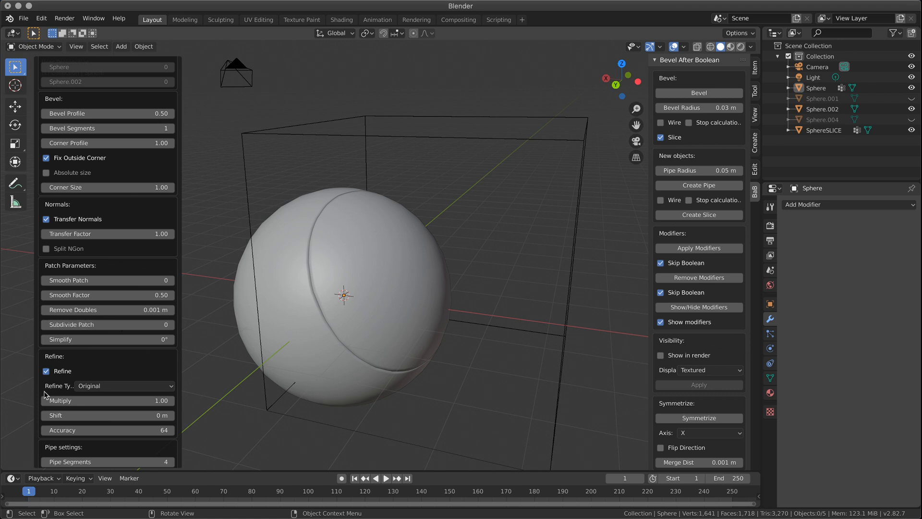
pyautogui.click(47, 372)
pyautogui.click(135, 323)
pyautogui.write('4')
pyautogui.press('Return')
pyautogui.scroll(6, 144, 192)
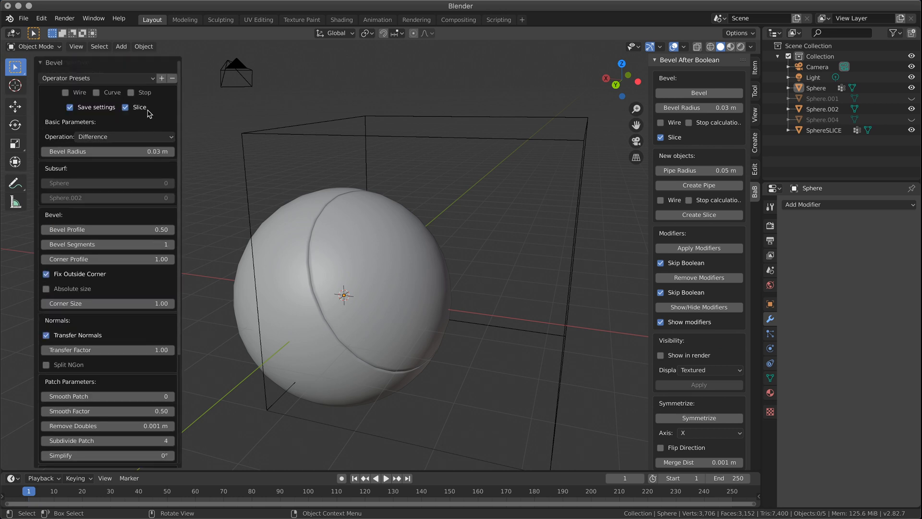
# - Switch Slice off and back on to check the unrefined bevel, and re-enable Refine
pyautogui.click(125, 107)
pyautogui.click(126, 107)
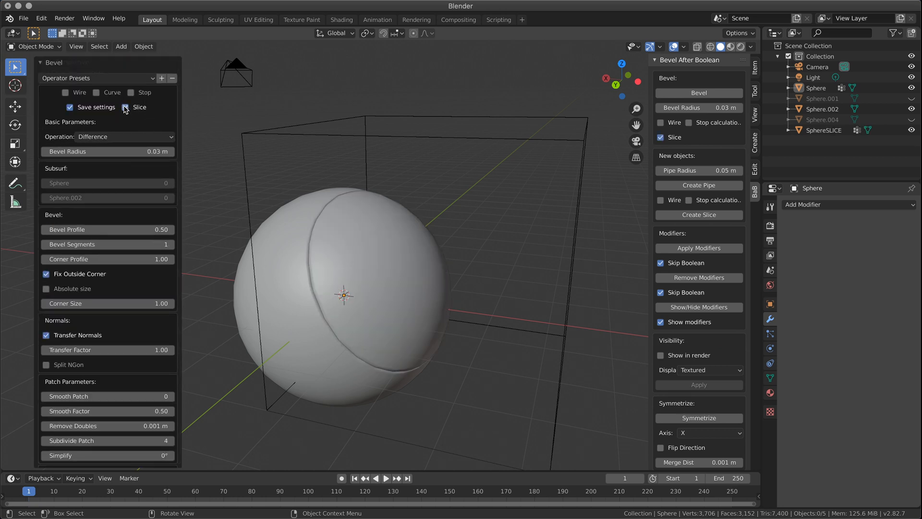
pyautogui.scroll(-8, 120, 260)
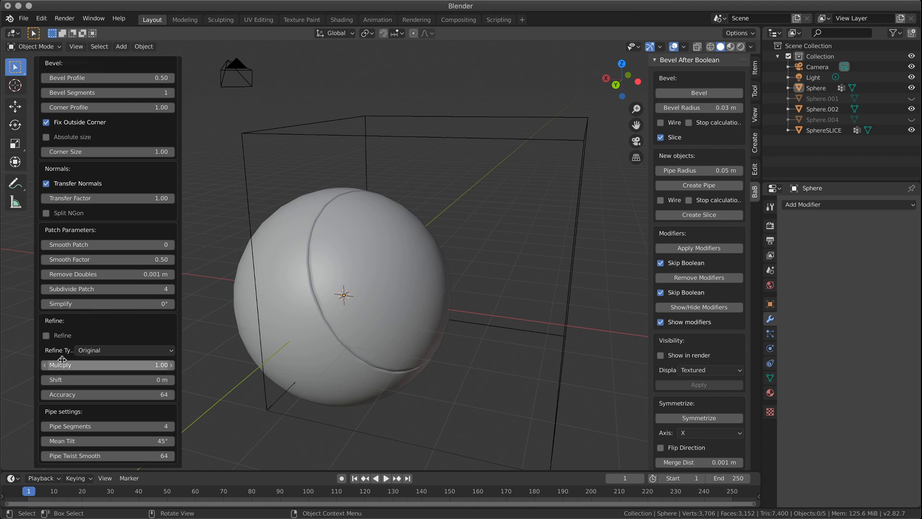
pyautogui.click(50, 337)
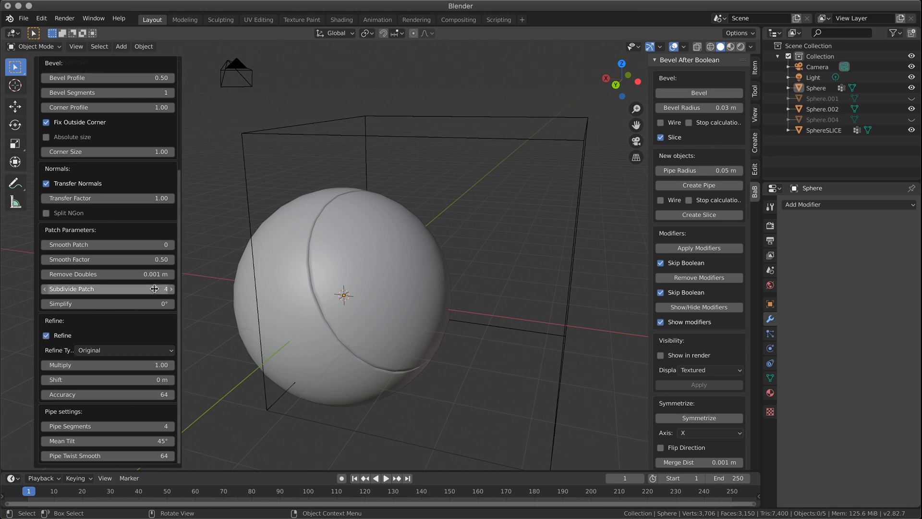
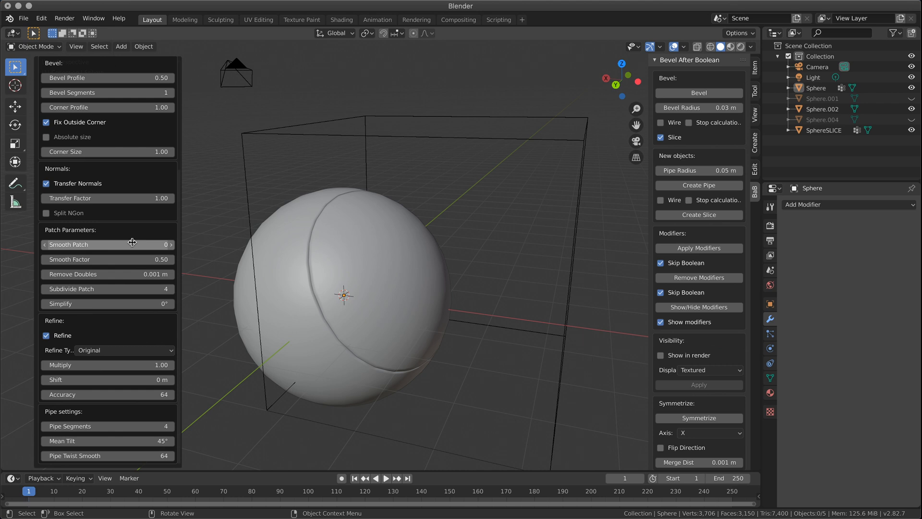
# - Undo the bevel and the Boolean Difference back to the two overlapping smooth-shaded spheres
pyautogui.hotkey('ctrl', 'z')
pyautogui.hotkey('ctrl', 'z')
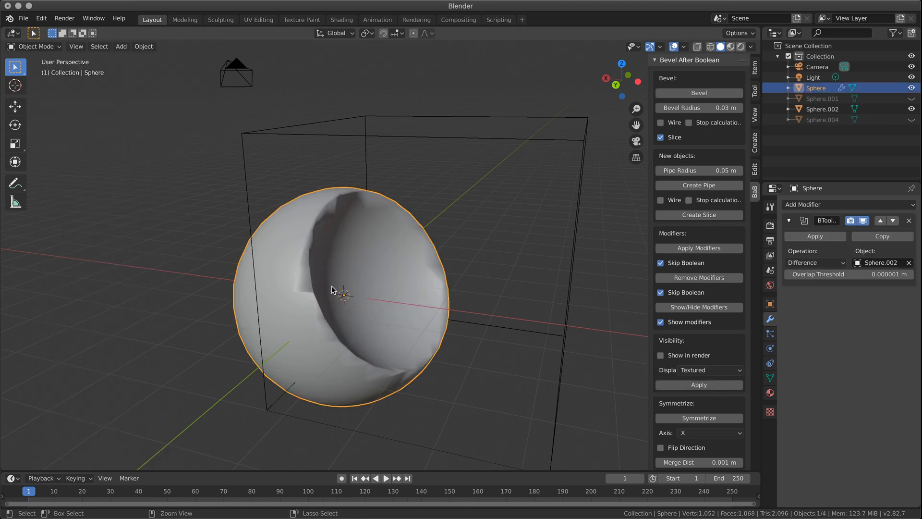
pyautogui.click(585, 421)
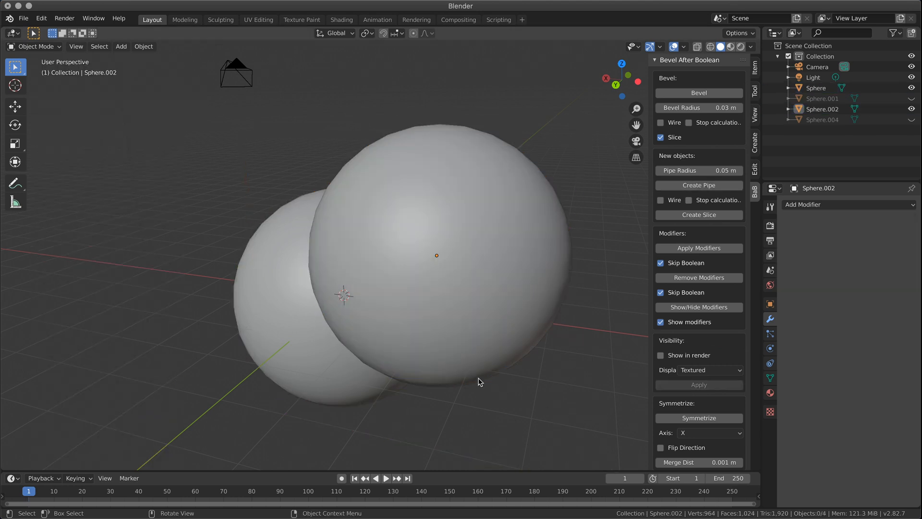
# - Select Sphere.002 with Sphere as the active object and cut Sphere with Bool Tool's Brush Boolean Difference
pyautogui.moveTo(423, 272); pyautogui.dragTo(479, 263, button='middle')
pyautogui.click(480, 264)
pyautogui.click(332, 332)
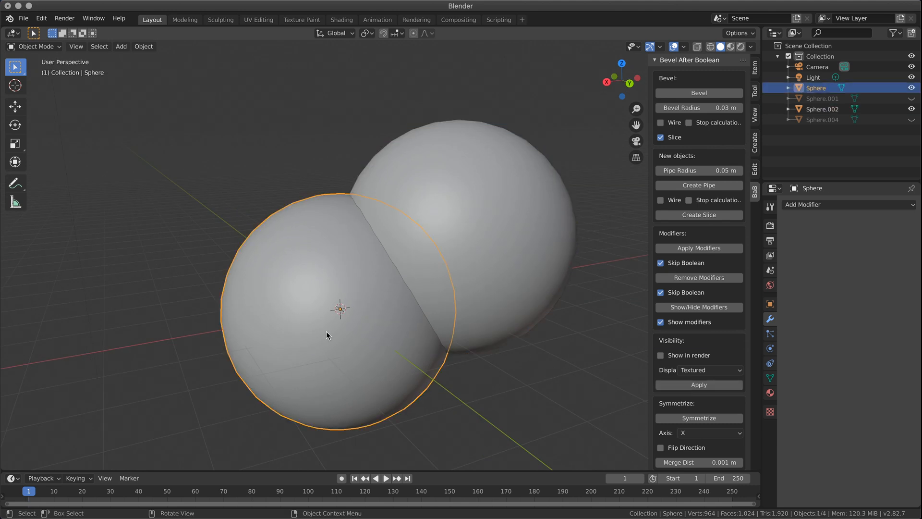
pyautogui.click(520, 241)
pyautogui.keyDown('shift'); pyautogui.click(313, 338); pyautogui.keyUp('shift')
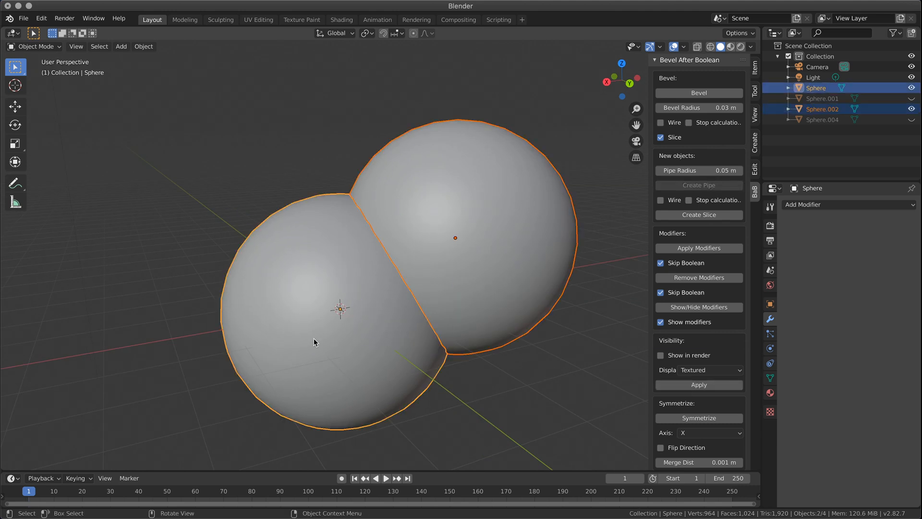
pyautogui.press('KP_Decimal')
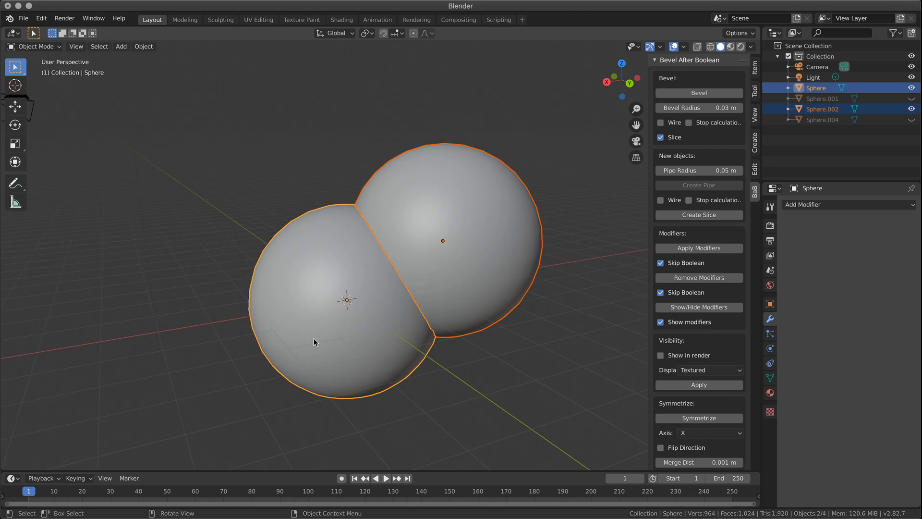
pyautogui.scroll(1, 313, 338)
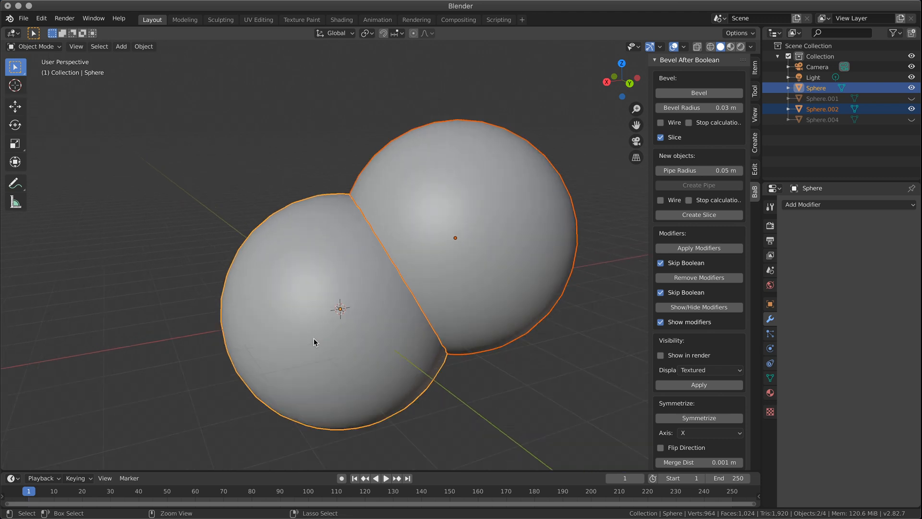
pyautogui.click(755, 92)
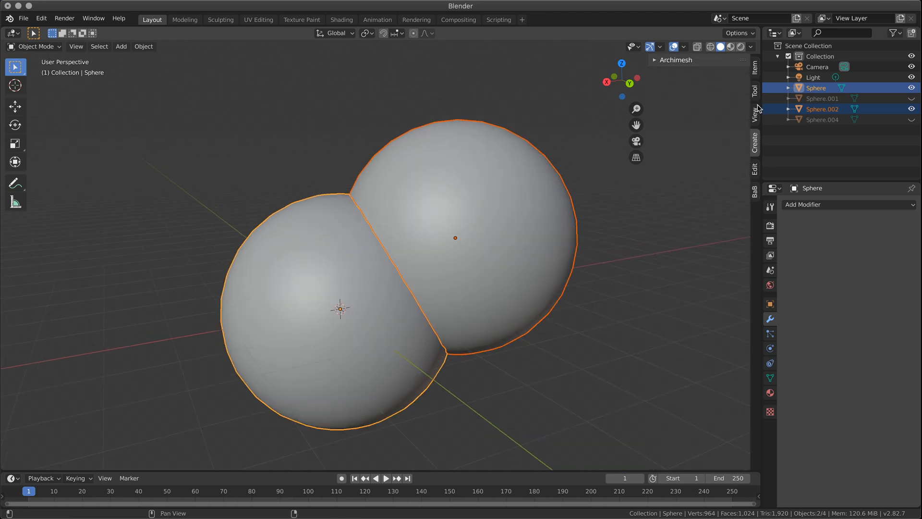
pyautogui.click(755, 115)
pyautogui.click(755, 169)
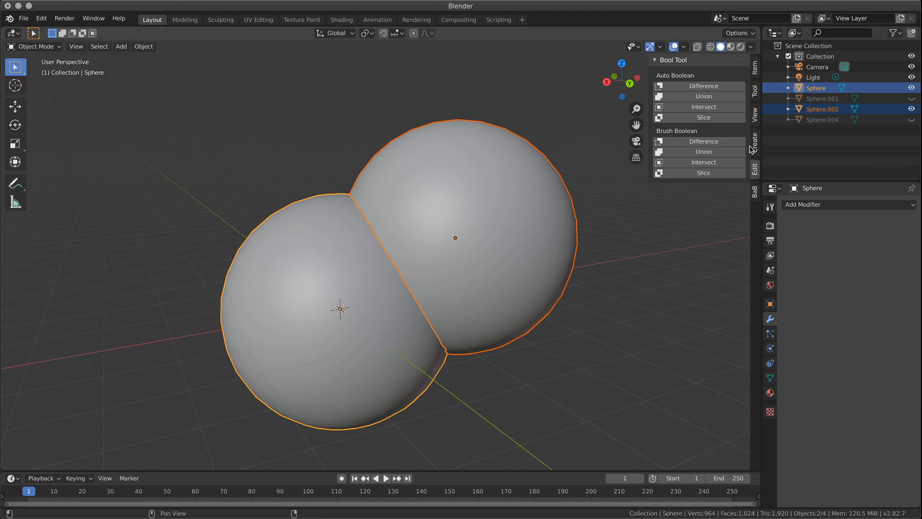
pyautogui.click(704, 141)
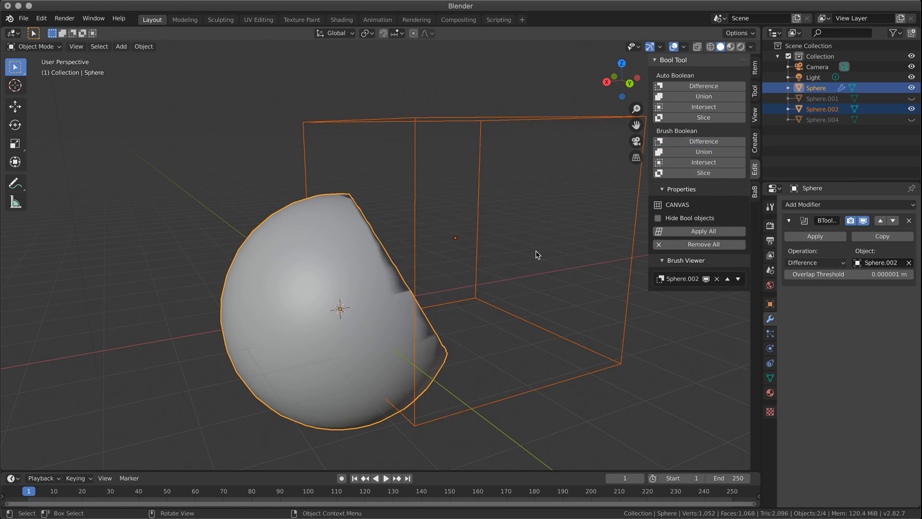
# - Bevel the cut Sphere with Bevel After Boolean at a 0.03 m radius with Slice enabled
pyautogui.moveTo(535, 253); pyautogui.dragTo(469, 255, button='middle')
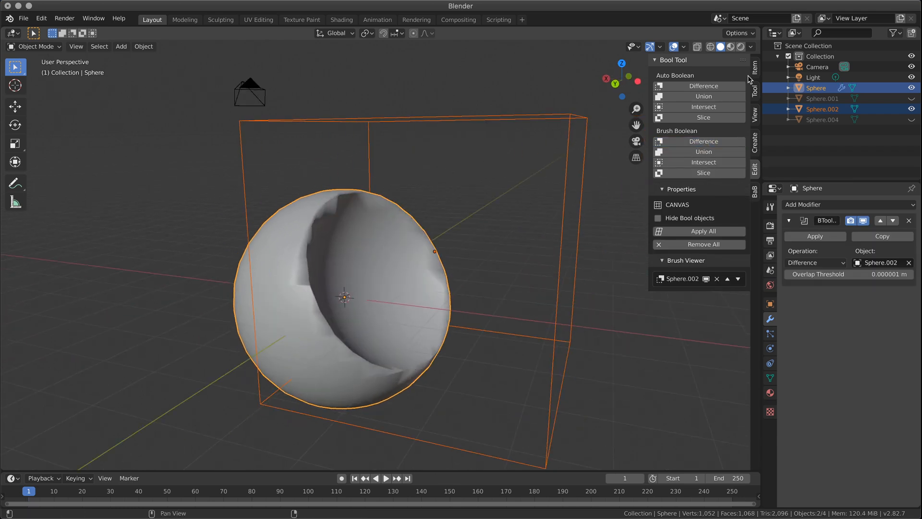
pyautogui.click(755, 197)
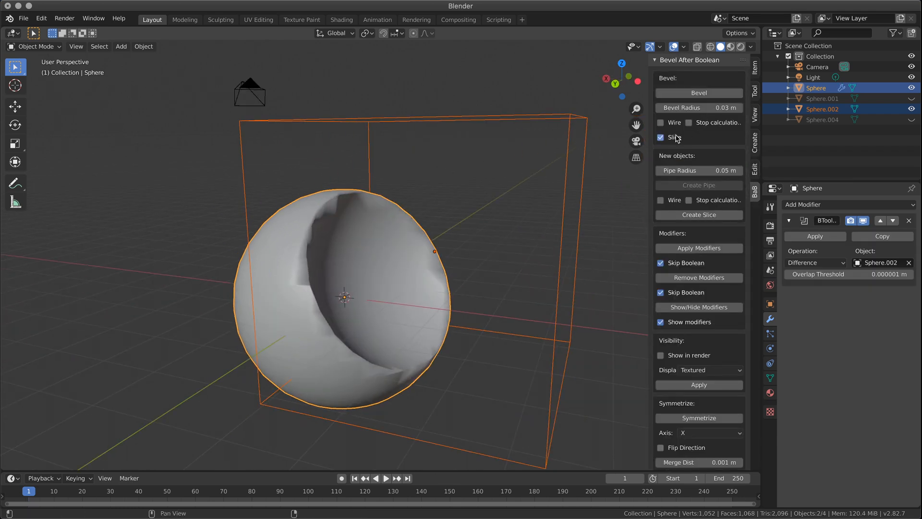
pyautogui.click(697, 91)
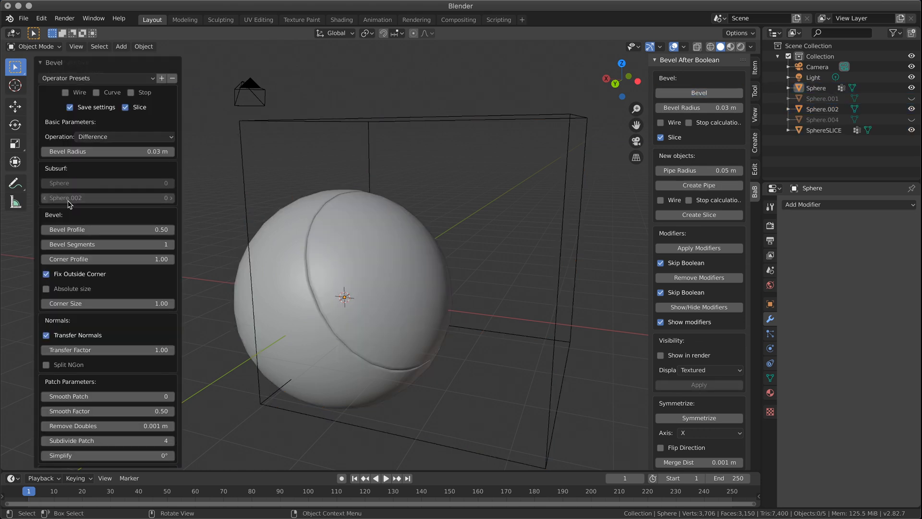
# - Set the bevel's Smooth Patch to 32 and Subdivide Patch to 0
pyautogui.scroll(-2, 91, 186)
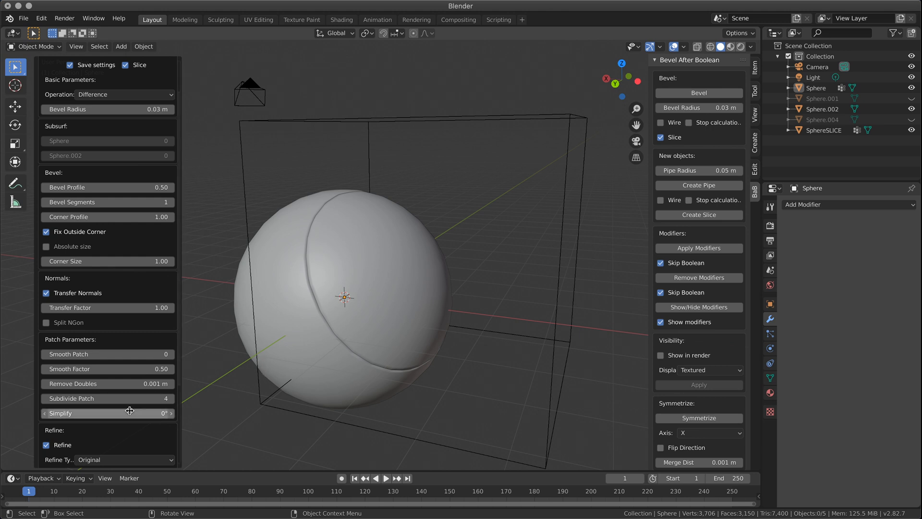
pyautogui.scroll(-3, 115, 329)
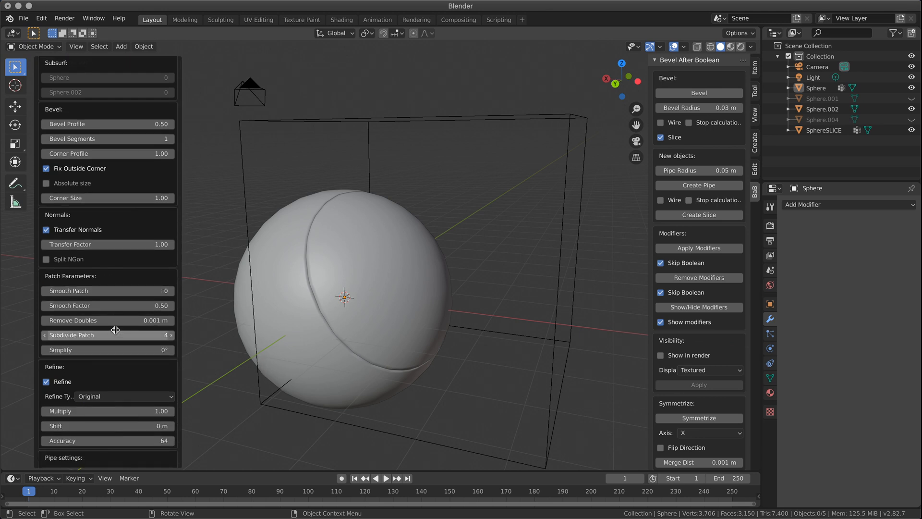
pyautogui.moveTo(159, 290); pyautogui.dragTo(2, 288)
pyautogui.click(138, 291)
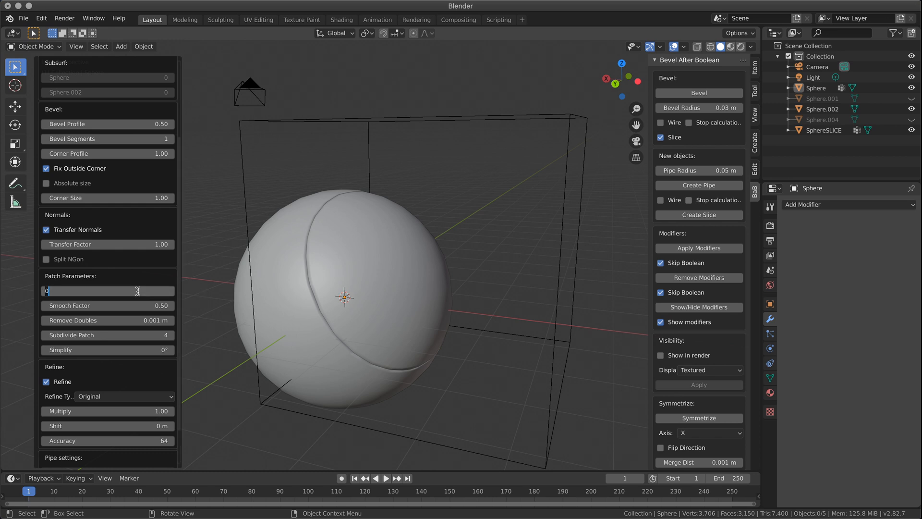
pyautogui.press('Return')
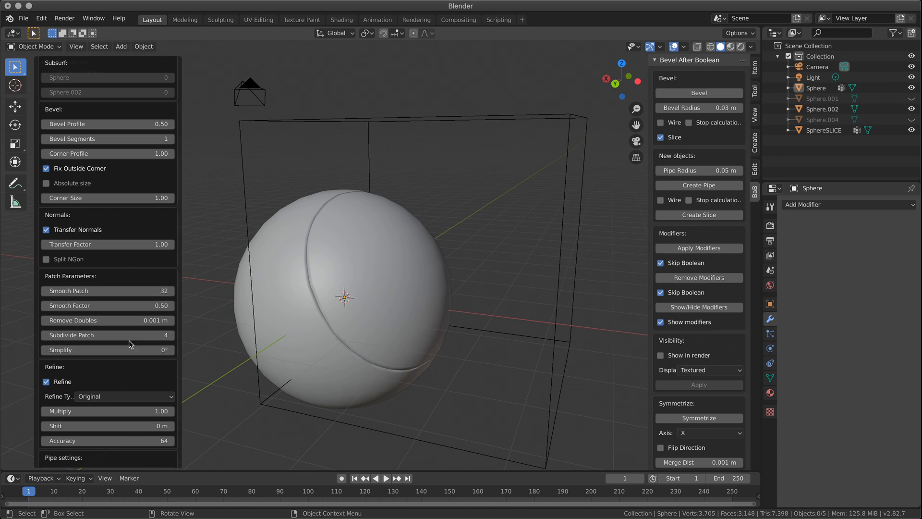
pyautogui.moveTo(144, 334); pyautogui.dragTo(2, 322)
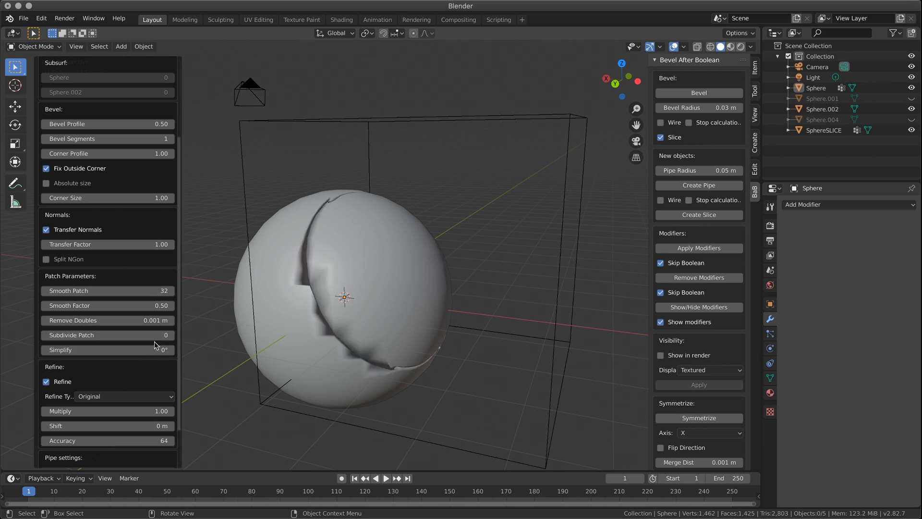
# - Switch Slice off and back on for the bevel, and return Smooth Patch to 0
pyautogui.scroll(5, 151, 294)
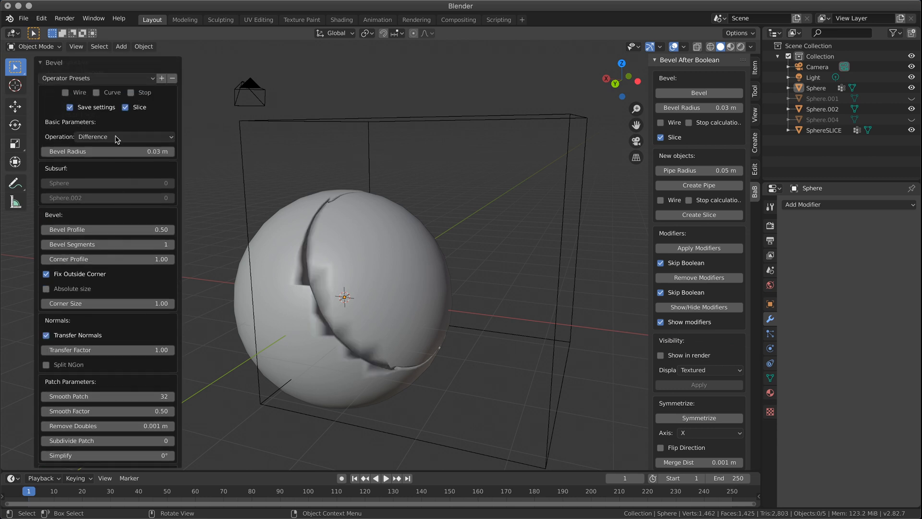
pyautogui.click(124, 107)
pyautogui.click(125, 107)
pyautogui.scroll(-7, 118, 331)
pyautogui.moveTo(124, 258); pyautogui.dragTo(57, 258)
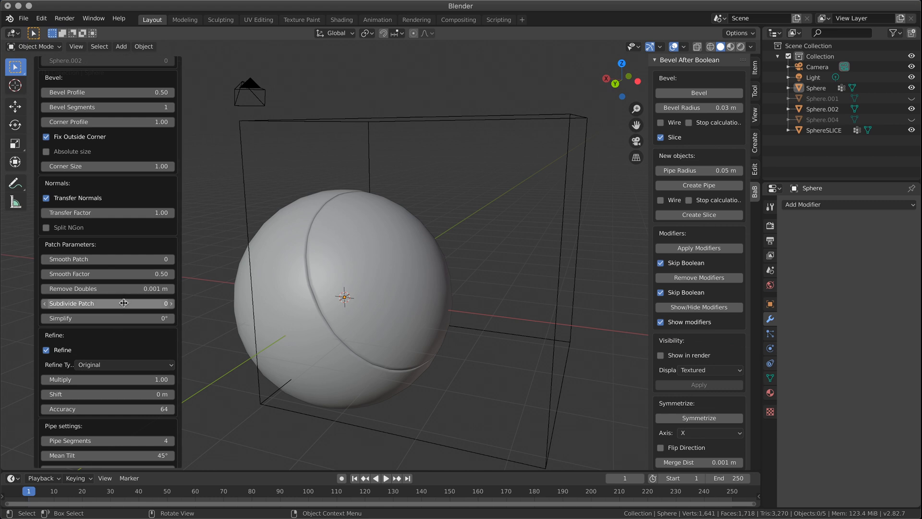
# - Raise the bevel's Subdivide Patch to 22 and further to 196
pyautogui.moveTo(124, 303); pyautogui.dragTo(424, 257)
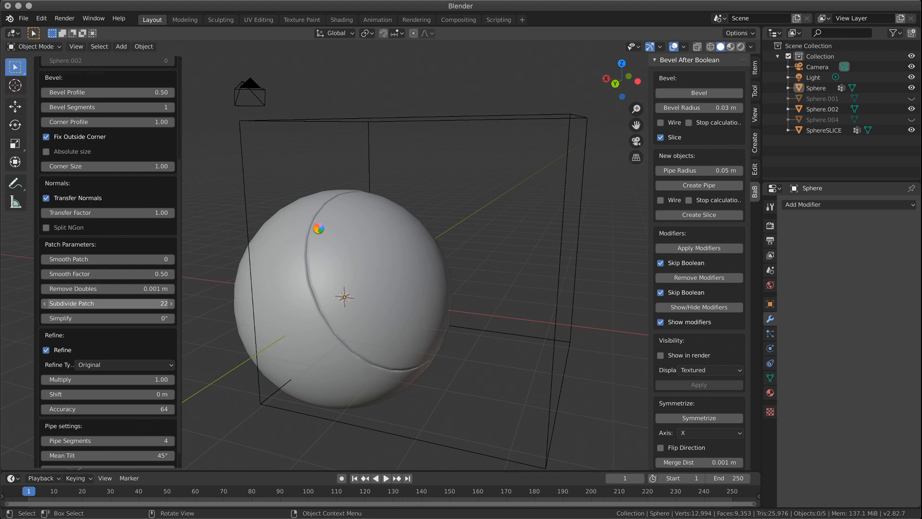
pyautogui.click(124, 305)
pyautogui.write('196')
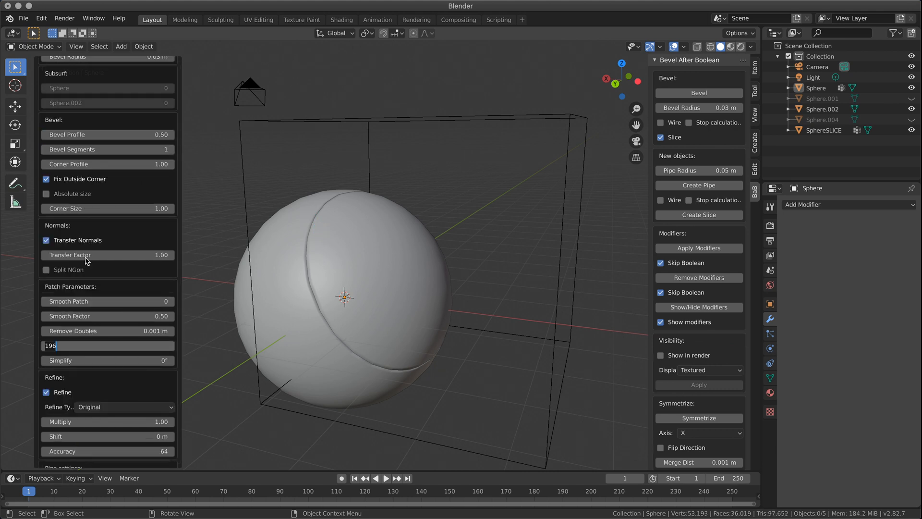
# - Set Subdivide Patch to 8, and switch Slice off and back on to compare the seam
pyautogui.moveTo(125, 348); pyautogui.dragTo(39, 345)
pyautogui.write('8')
pyautogui.press('Return')
pyautogui.scroll(4, 166, 237)
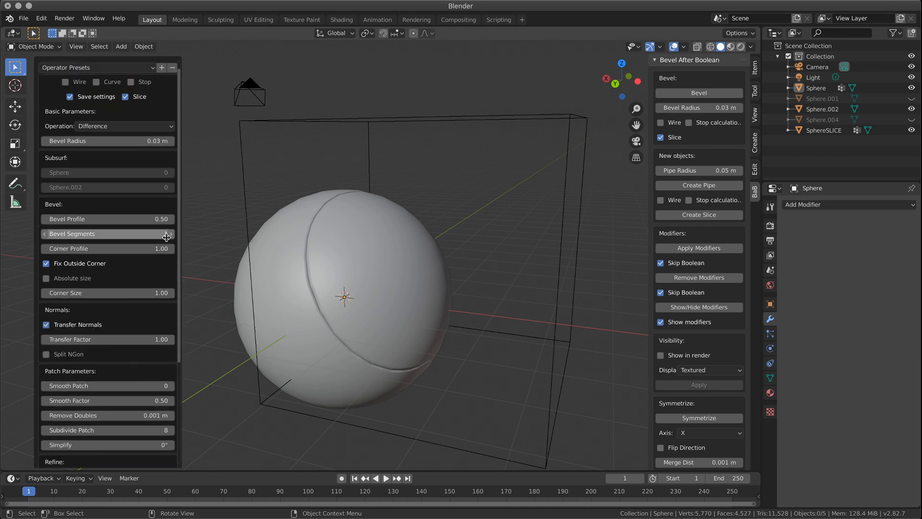
pyautogui.scroll(1, 166, 237)
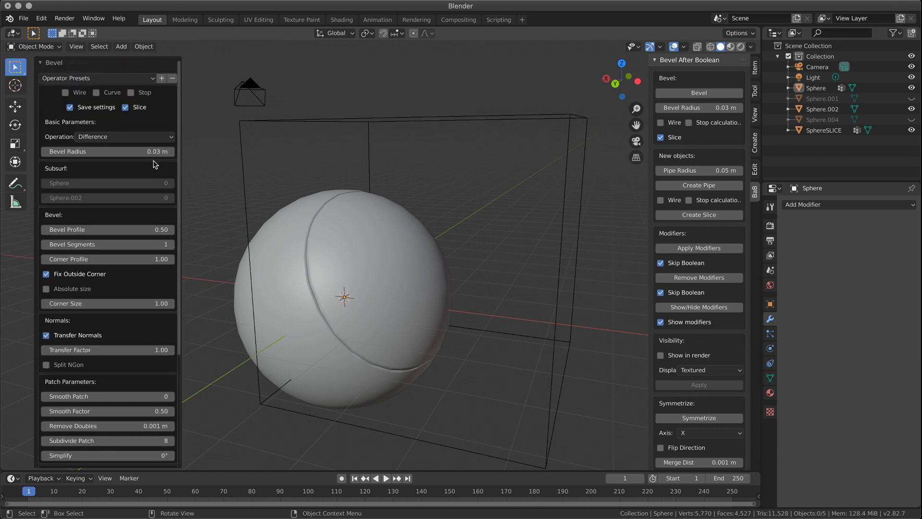
pyautogui.click(125, 107)
pyautogui.click(126, 107)
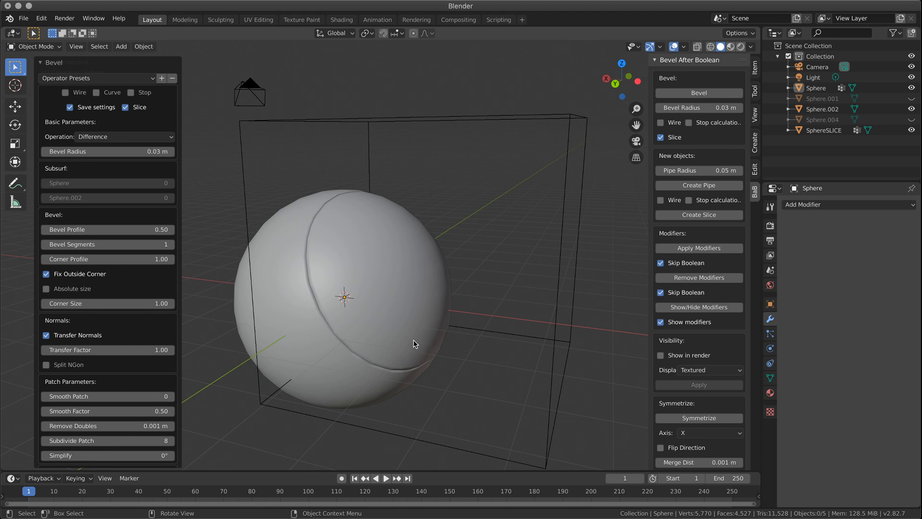
# - Try to apply Shade Smooth to the bevelled sphere
pyautogui.moveTo(439, 322); pyautogui.dragTo(336, 296, button='middle')
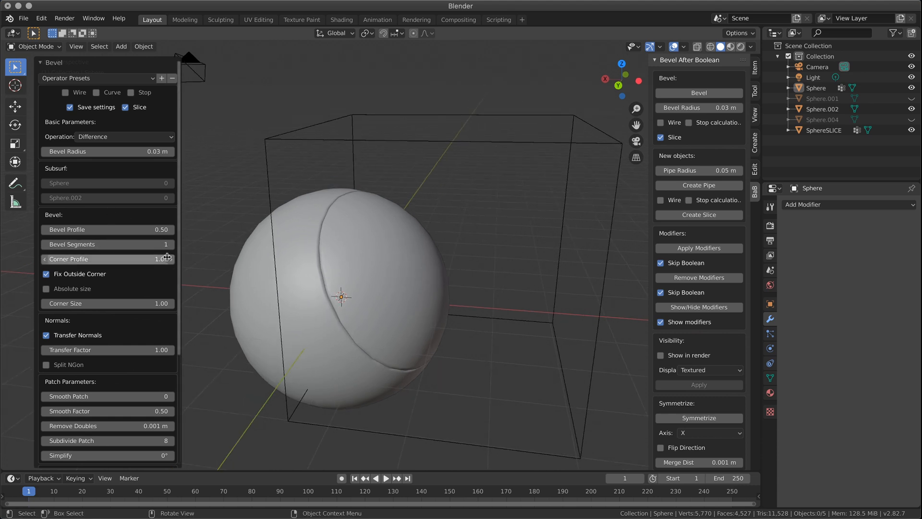
pyautogui.rightClick(402, 306)
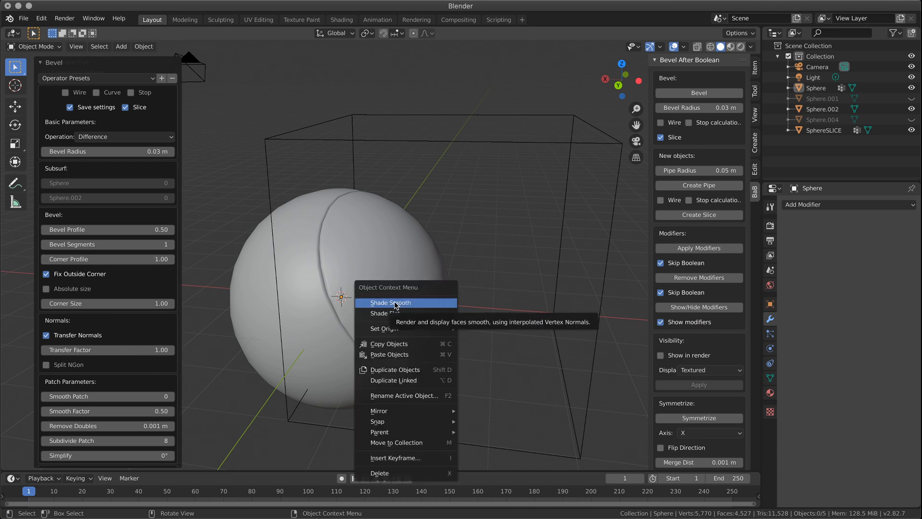
pyautogui.click(401, 304)
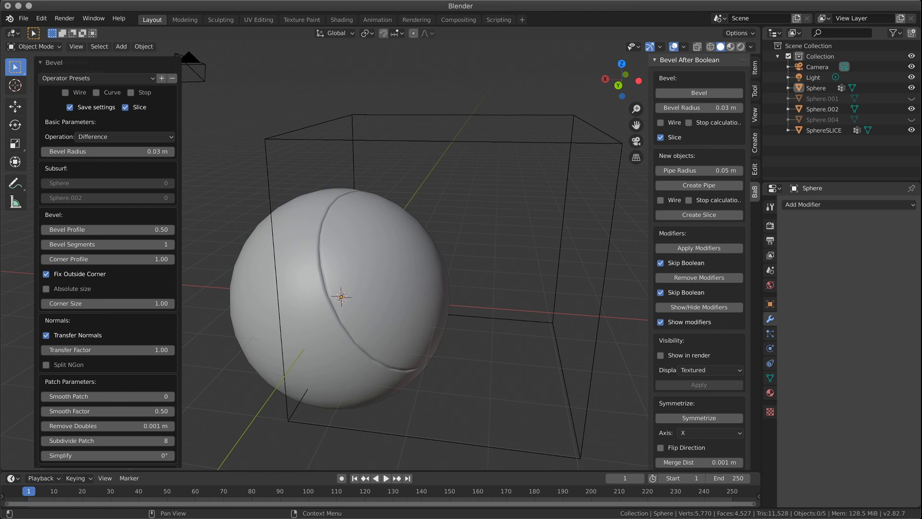
# - Examine the bevelled sphere from several sides and show it in wireframe shading to inspect the seam's mesh
pyautogui.moveTo(512, 470); pyautogui.dragTo(463, 346, button='middle')
pyautogui.moveTo(308, 357); pyautogui.dragTo(374, 302, button='middle')
pyautogui.scroll(-4, 459, 365)
pyautogui.scroll(5, 453, 363)
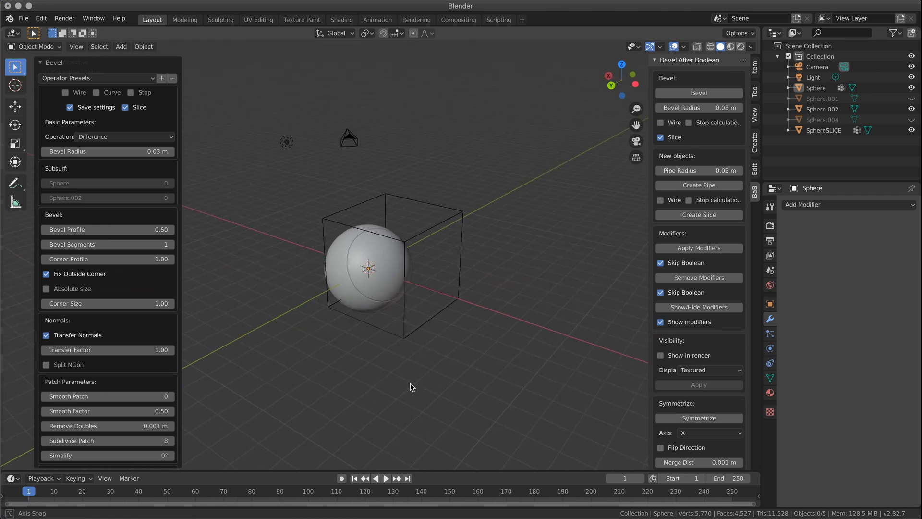
pyautogui.moveTo(454, 200); pyautogui.dragTo(500, 232, button='middle')
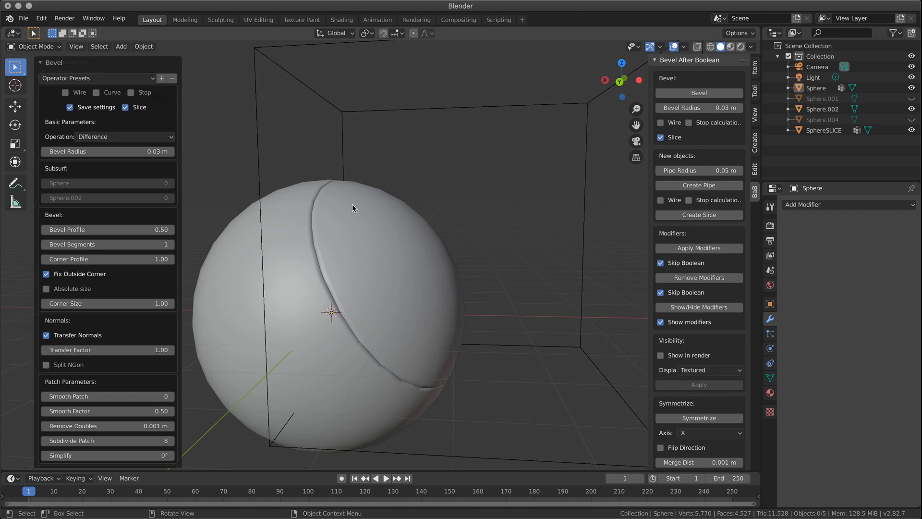
pyautogui.click(710, 46)
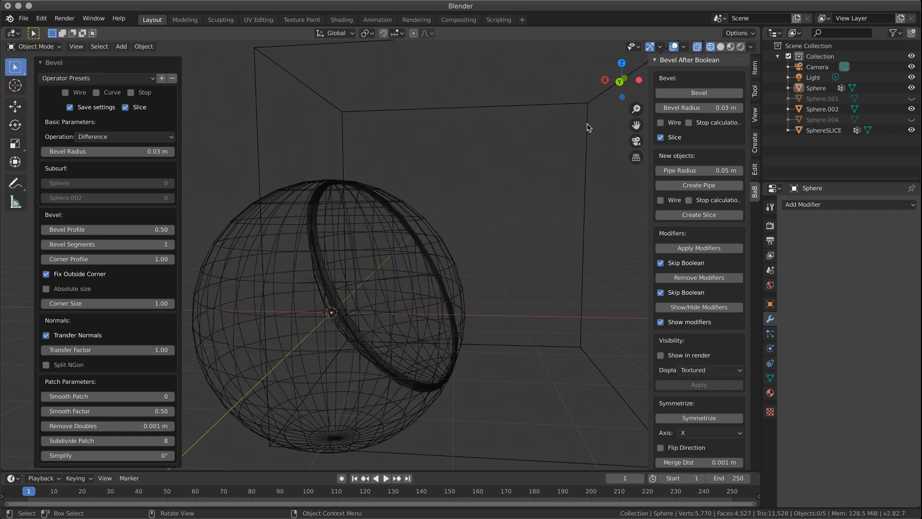
pyautogui.scroll(4, 399, 318)
pyautogui.moveTo(335, 356); pyautogui.dragTo(339, 386, button='middle')
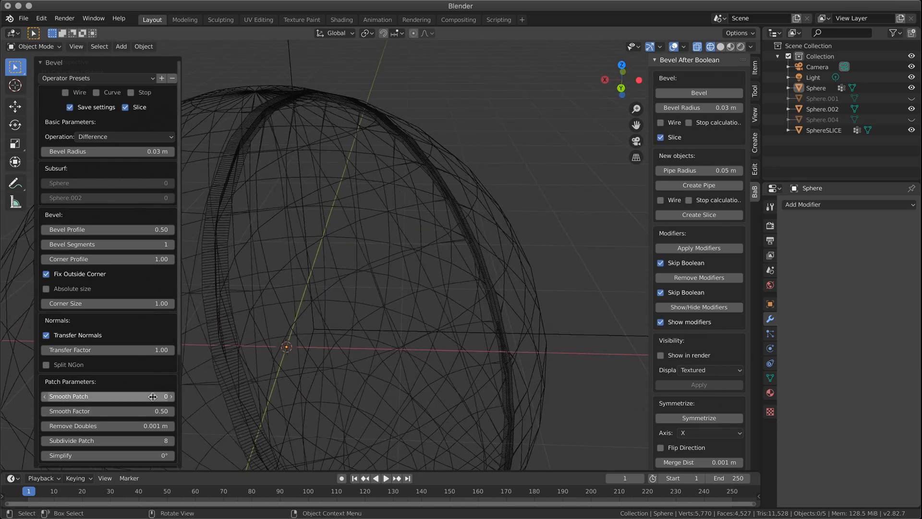
# - Set Subdivide Patch to 0 and back to 8 to compare the mesh density along the seam
pyautogui.click(144, 438)
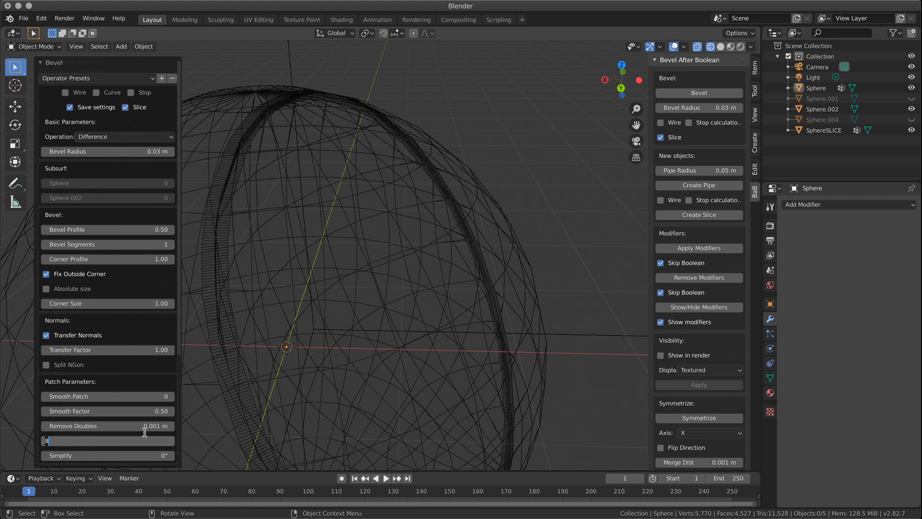
pyautogui.write('0')
pyautogui.press('Return')
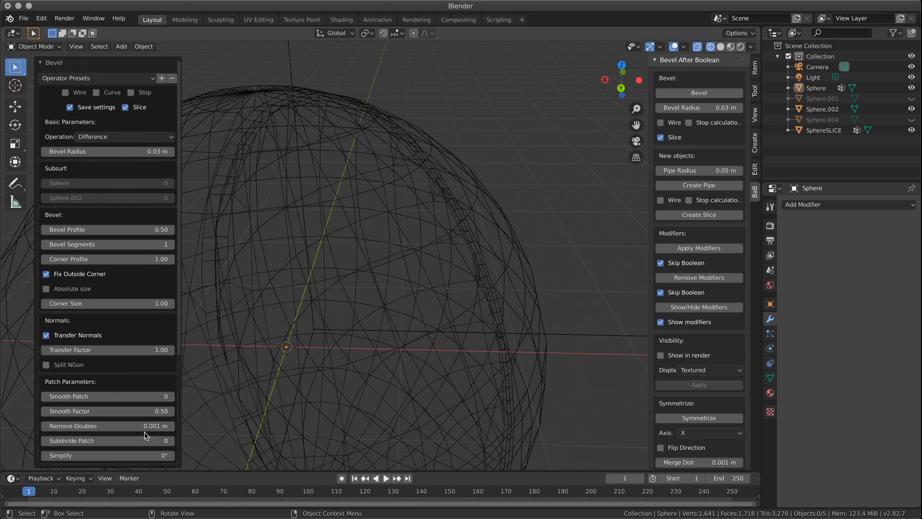
pyautogui.click(144, 438)
pyautogui.write('8')
pyautogui.press('Return')
# - Inspect the seam's wireframe, and return the viewport to solid shading to examine the bevel's surface up close
pyautogui.moveTo(322, 333); pyautogui.dragTo(384, 111, button='middle')
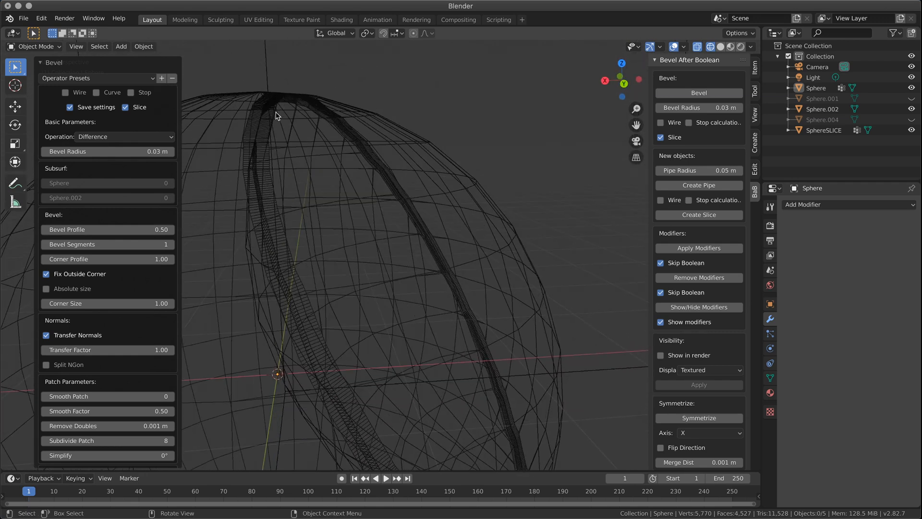
pyautogui.moveTo(331, 269); pyautogui.dragTo(284, 282, button='middle')
pyautogui.scroll(-1, 282, 281)
pyautogui.moveTo(325, 194); pyautogui.dragTo(304, 200, button='middle')
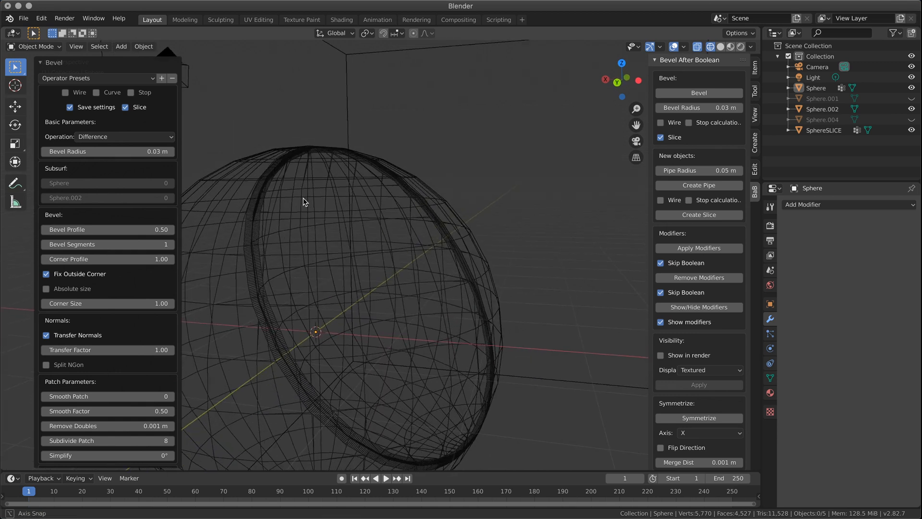
pyautogui.click(721, 47)
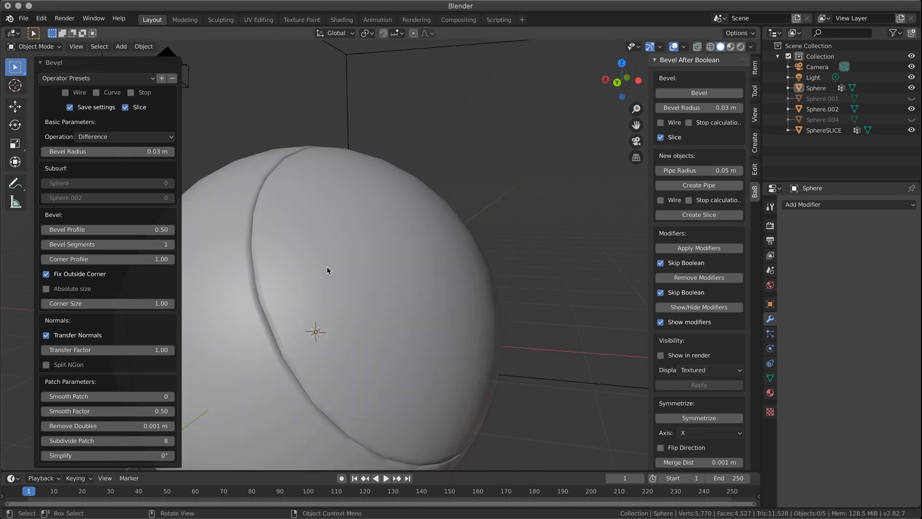
pyautogui.moveTo(266, 297); pyautogui.dragTo(250, 290, button='middle')
pyautogui.moveTo(263, 367); pyautogui.dragTo(272, 343, button='middle')
pyautogui.scroll(5, 367, 281)
pyautogui.scroll(-3, 367, 281)
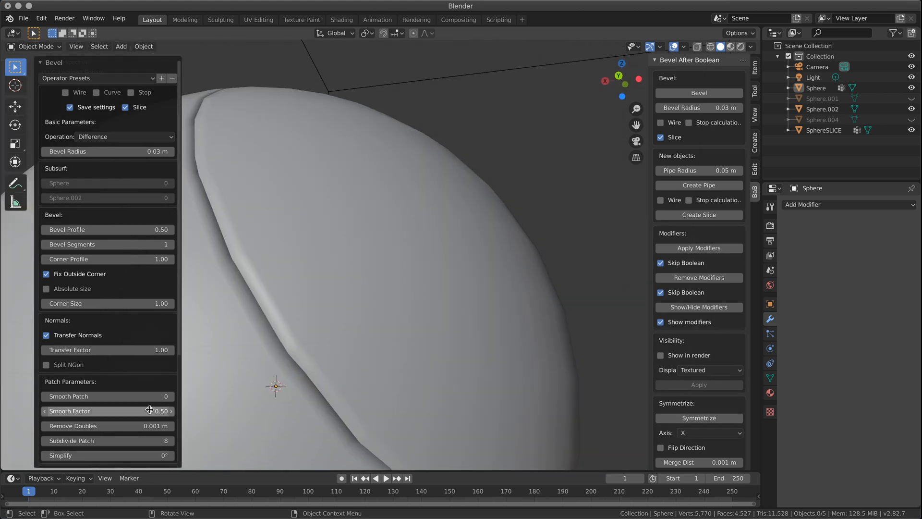
# - Set the bevel's Subdivide Patch to 0 and check the whole sphere's seam
pyautogui.click(151, 441)
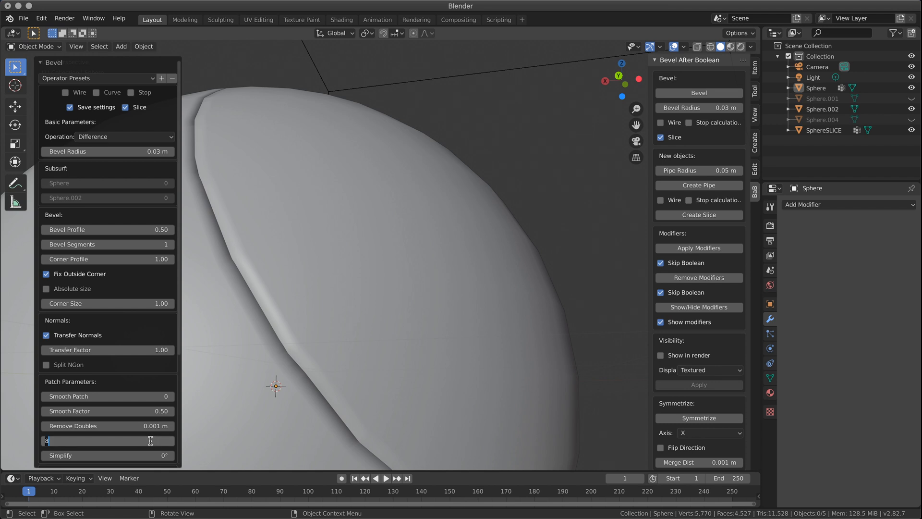
pyautogui.press('Return')
pyautogui.moveTo(306, 321); pyautogui.dragTo(399, 306, button='middle')
pyautogui.scroll(-3, 290, 288)
pyautogui.moveTo(290, 288); pyautogui.dragTo(302, 298, button='middle')
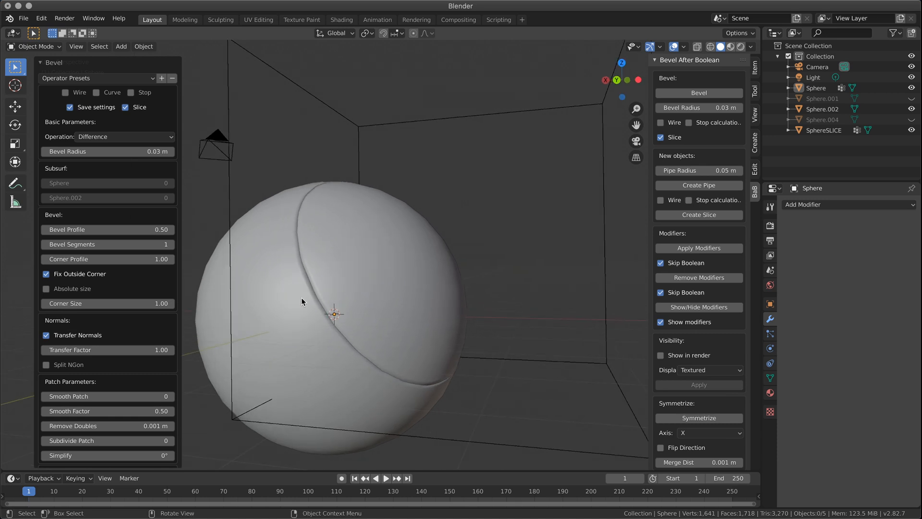
# - Open Sphere's mesh Normals settings and try an Auto Smooth angle of 50.8°
pyautogui.click(770, 377)
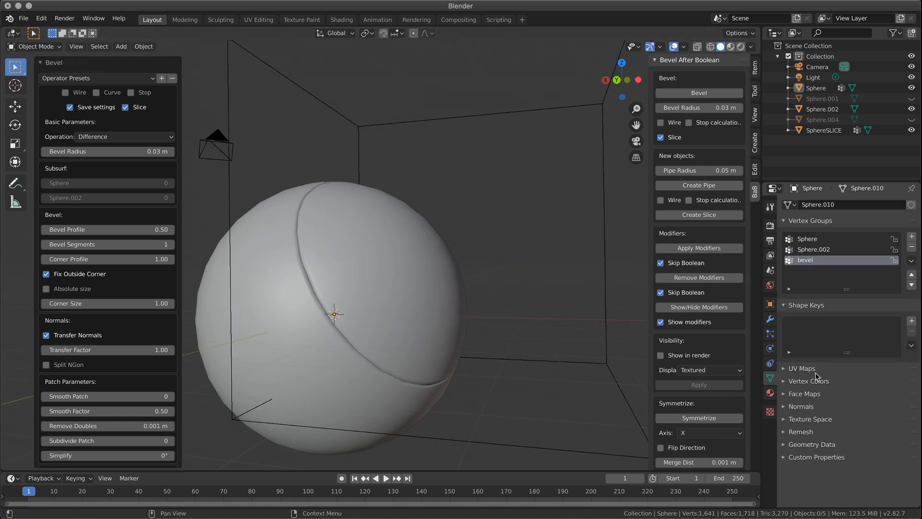
pyautogui.click(790, 407)
pyautogui.click(804, 418)
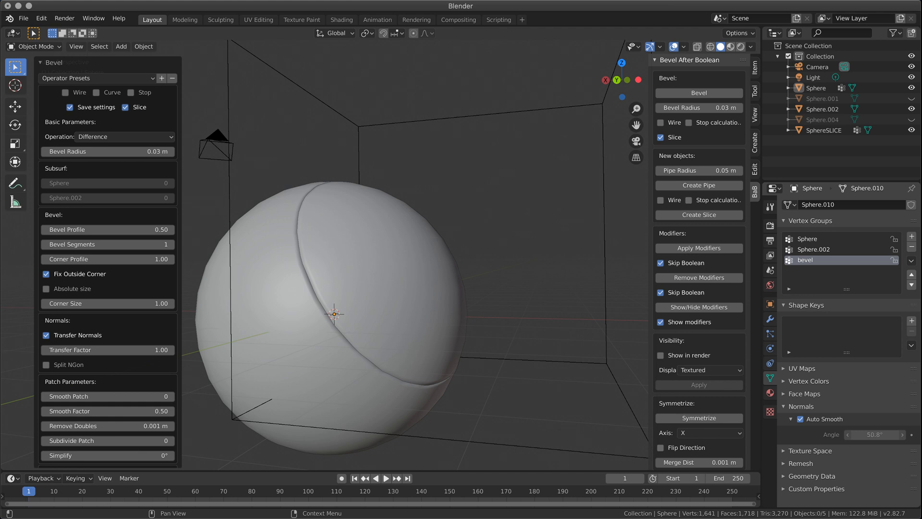
pyautogui.moveTo(884, 434); pyautogui.dragTo(896, 430)
# - Undo the last changes back to before the bevel and run the 0.03 m sliced bevel on Sphere again
pyautogui.hotkey('ctrl', 'z')
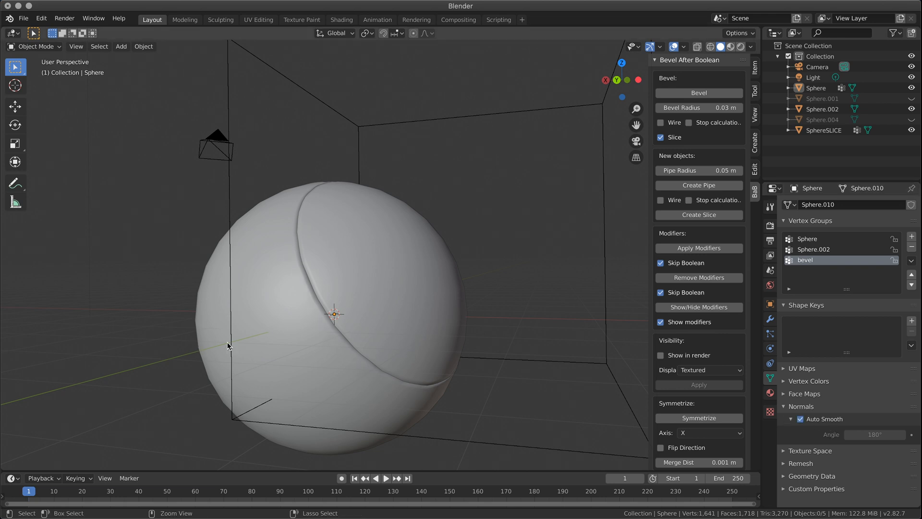
pyautogui.hotkey('ctrl', 'z')
pyautogui.click(685, 94)
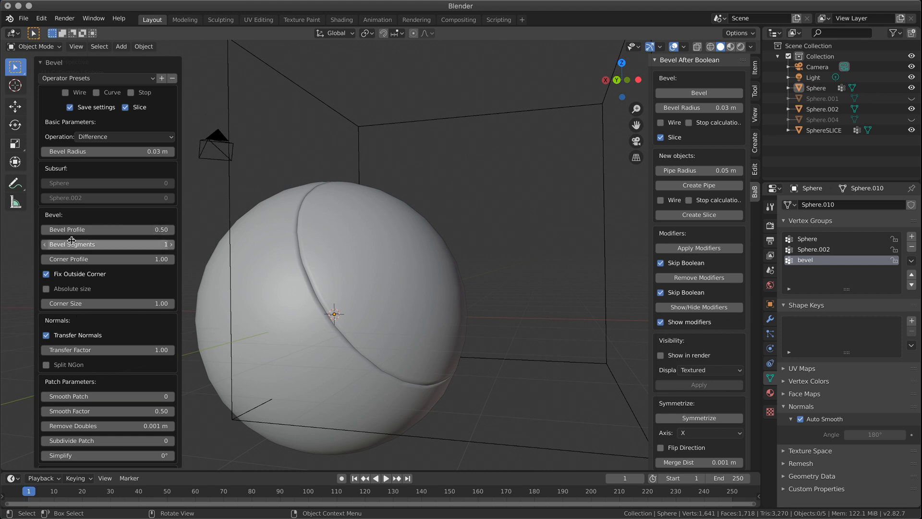
# - Toggle Transfer Normals off and back on and Split NGon on and back off, checking the seam's shading
pyautogui.scroll(-6, 87, 278)
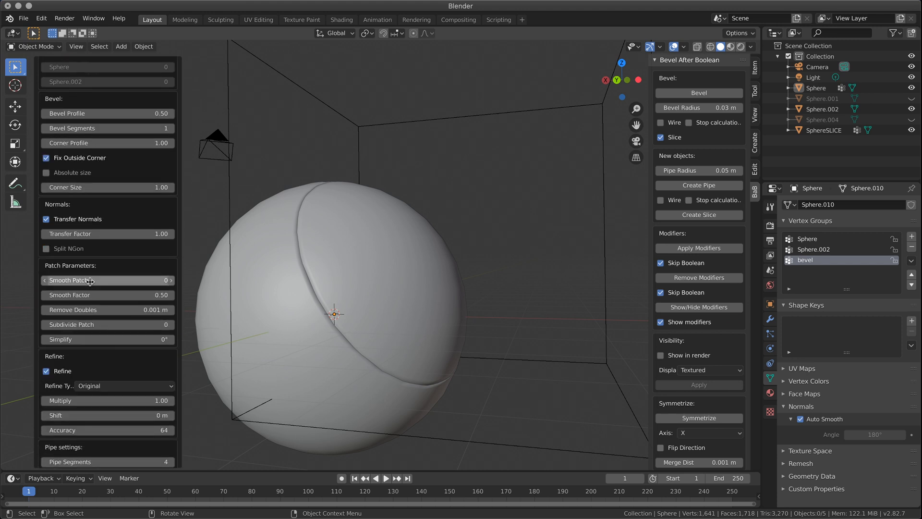
pyautogui.scroll(-2, 82, 359)
pyautogui.click(56, 184)
pyautogui.click(47, 184)
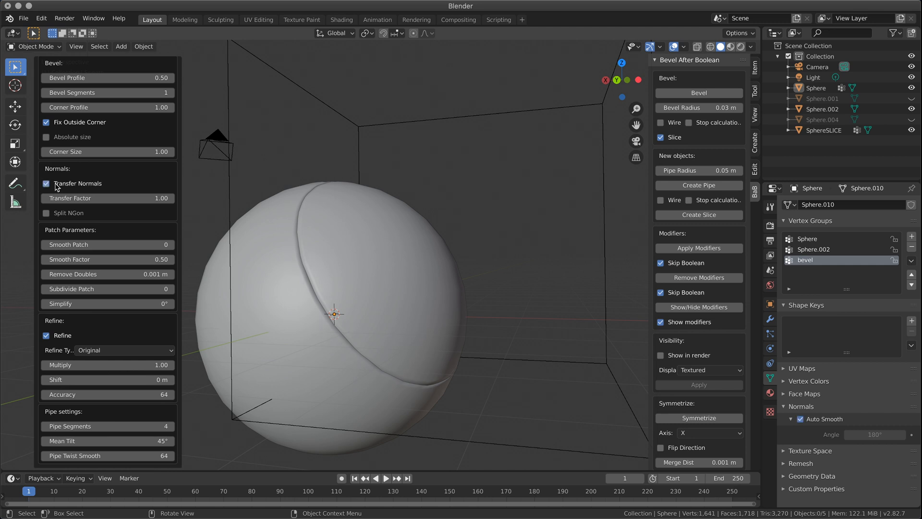
pyautogui.click(69, 216)
pyautogui.click(70, 219)
pyautogui.moveTo(548, 355); pyautogui.dragTo(570, 355, button='middle')
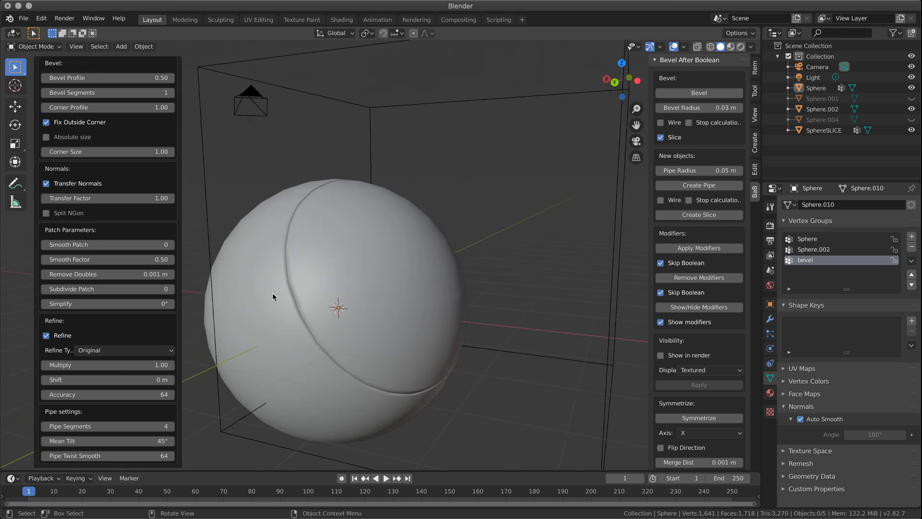
pyautogui.scroll(3, 273, 292)
pyautogui.moveTo(272, 292); pyautogui.dragTo(284, 279, button='middle')
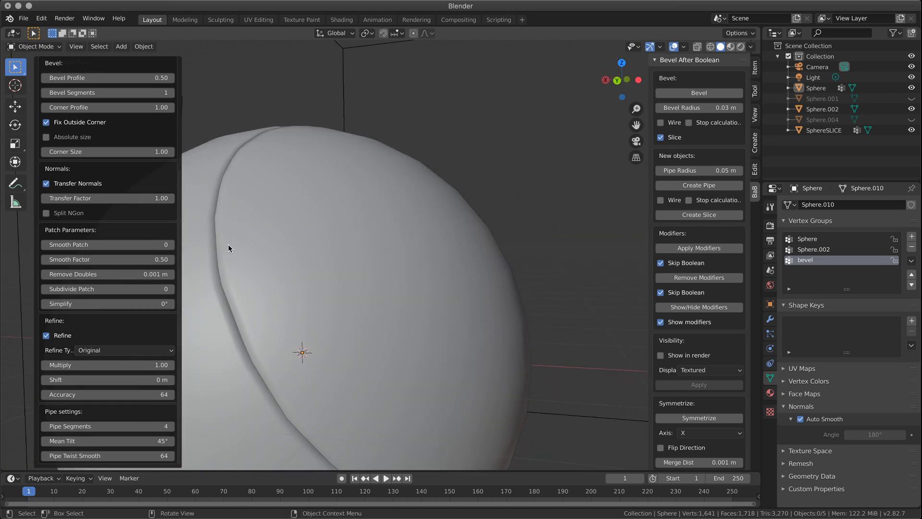
# - Undo back to the unbevelled spheres and run the 0.03 m sliced bevel on Sphere and Sphere.002 again
pyautogui.press('Tab')
pyautogui.press('Tab')
pyautogui.press('Tab')
pyautogui.press('Tab')
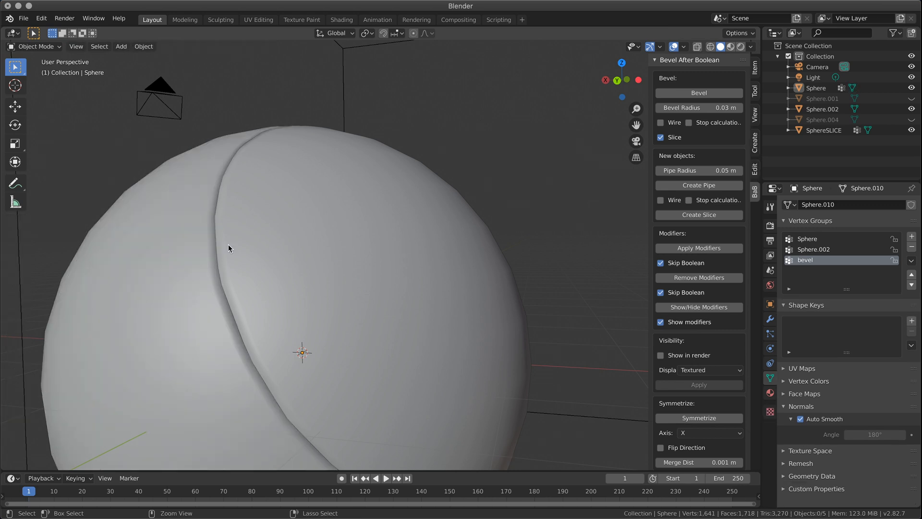
pyautogui.press('a')
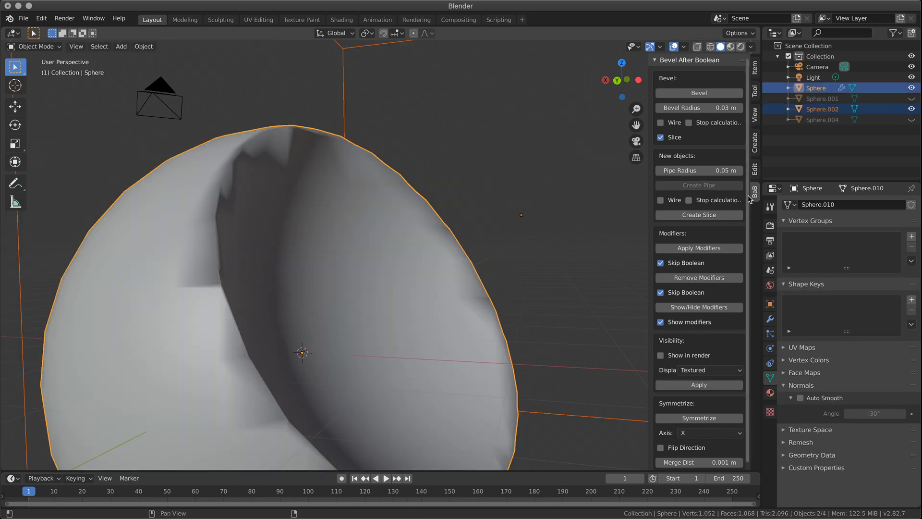
pyautogui.click(734, 93)
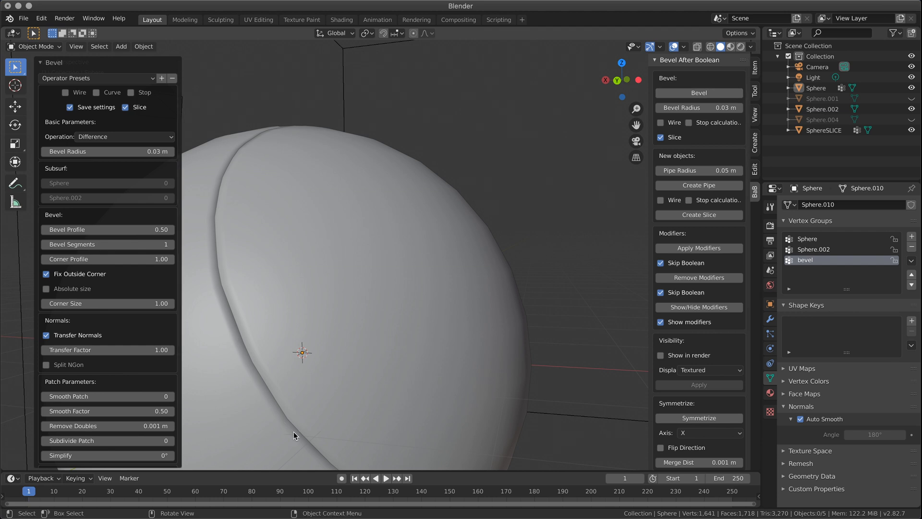
# - Try Count and Dist as the bevel's Refine Type while viewing the whole seam
pyautogui.scroll(-5, 381, 288)
pyautogui.moveTo(382, 288); pyautogui.dragTo(418, 370, button='middle')
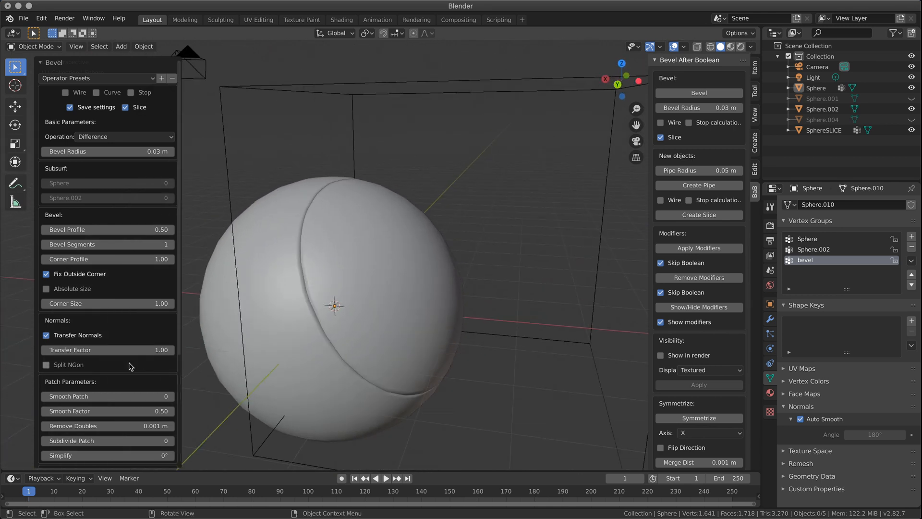
pyautogui.scroll(-5, 87, 349)
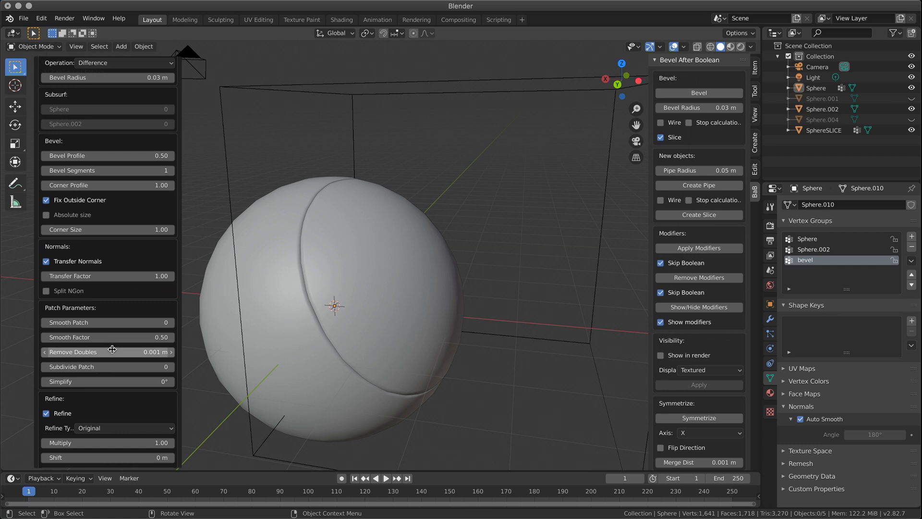
pyautogui.scroll(-3, 123, 431)
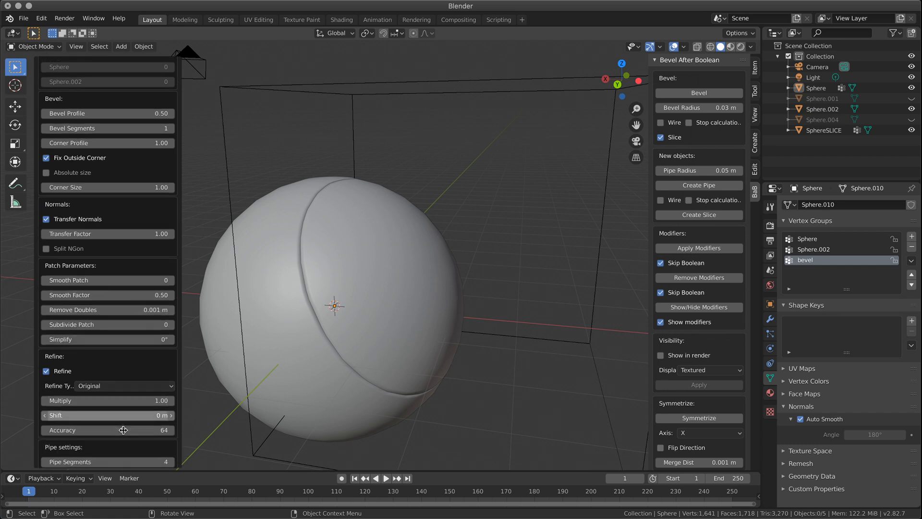
pyautogui.scroll(-1, 124, 430)
pyautogui.click(124, 365)
pyautogui.click(120, 388)
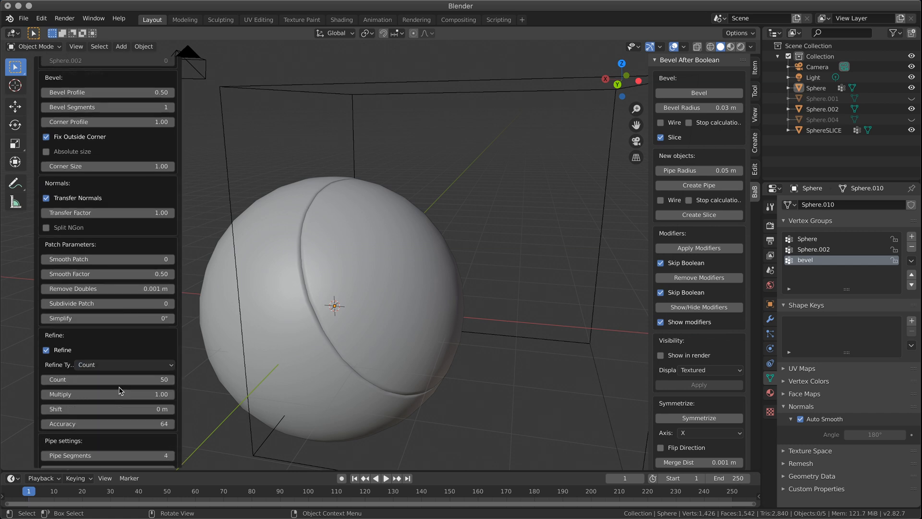
pyautogui.click(120, 365)
pyautogui.click(120, 377)
pyautogui.scroll(-1, 115, 361)
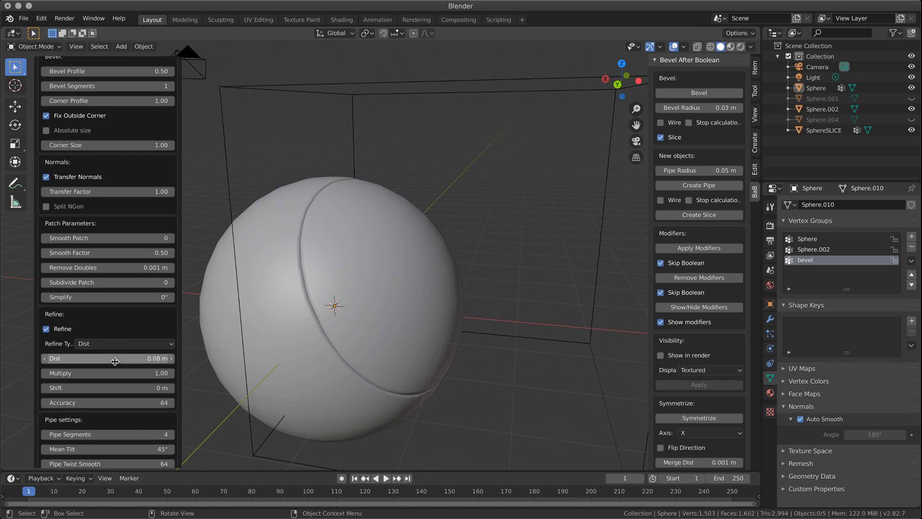
pyautogui.scroll(-1, 116, 363)
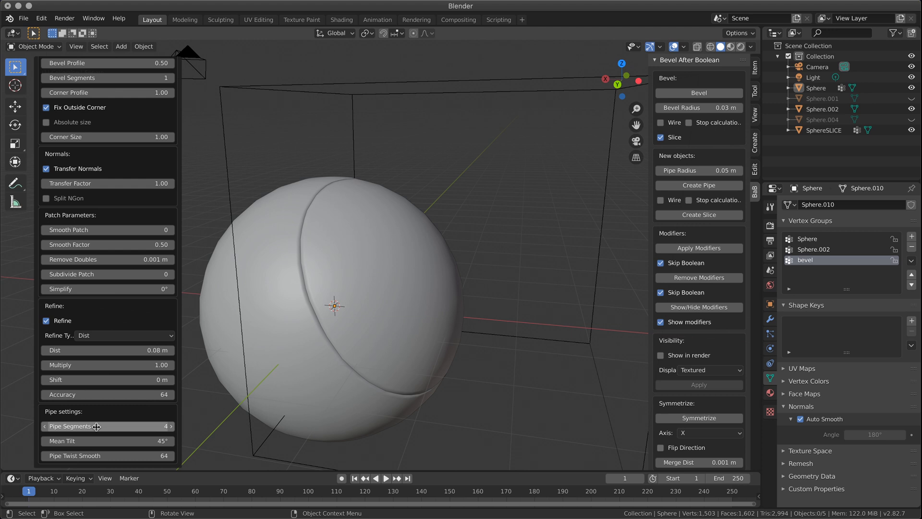
# - Lower the bevel's Pipe Segments to 1, check the seam's shading, and restore it to 4
pyautogui.click(44, 427)
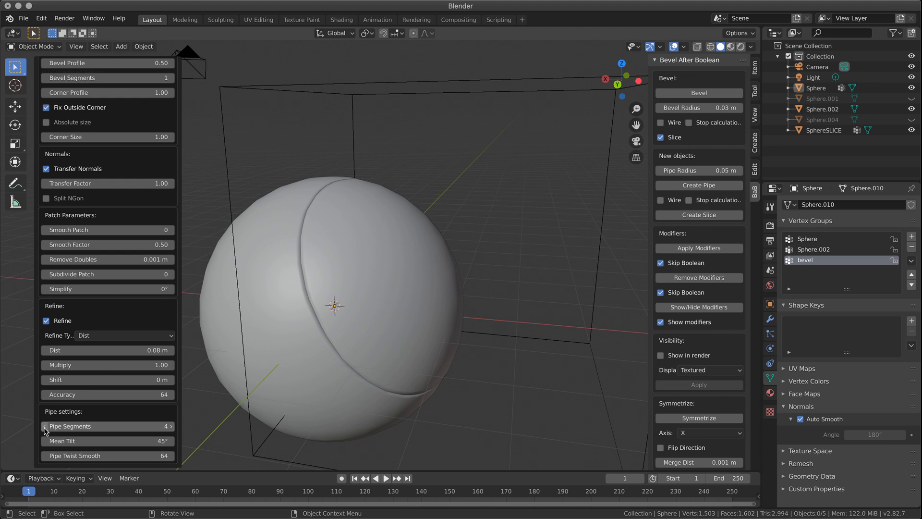
pyautogui.click(44, 427)
pyautogui.click(45, 427)
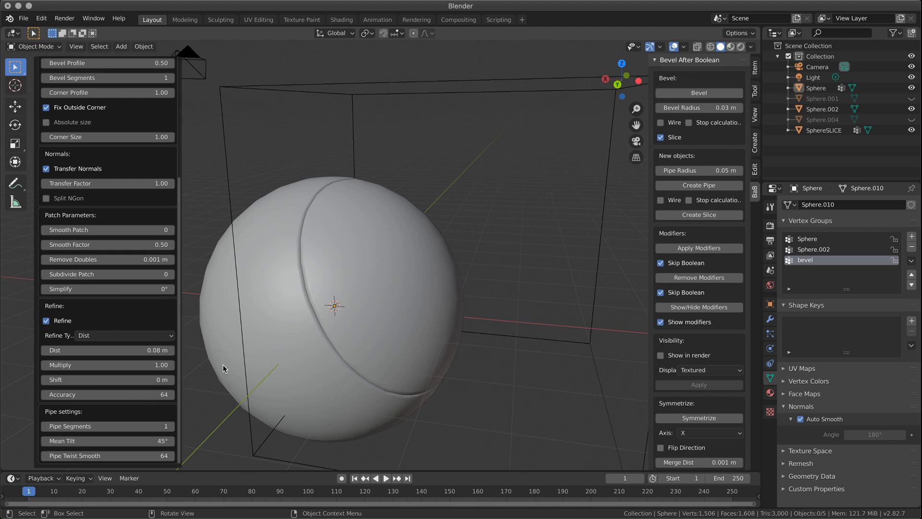
pyautogui.scroll(4, 354, 329)
pyautogui.scroll(-2, 347, 341)
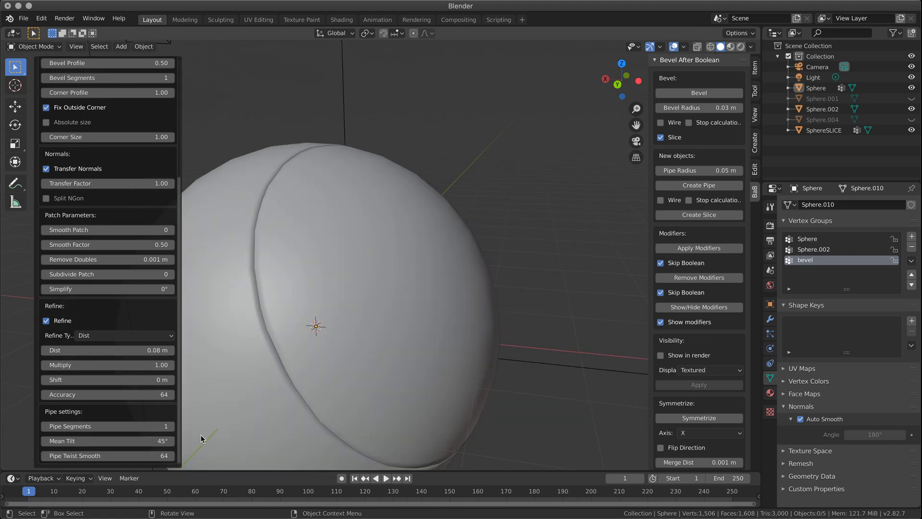
pyautogui.click(172, 426)
pyautogui.click(171, 426)
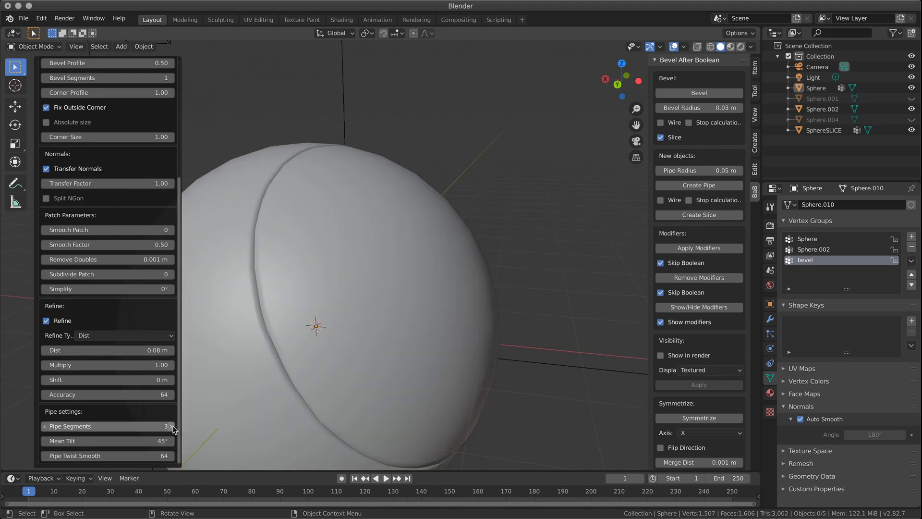
pyautogui.click(171, 426)
# - Show the model in wireframe, try lower Pipe Segments values of 3 and 2, and restore it to 4
pyautogui.click(710, 47)
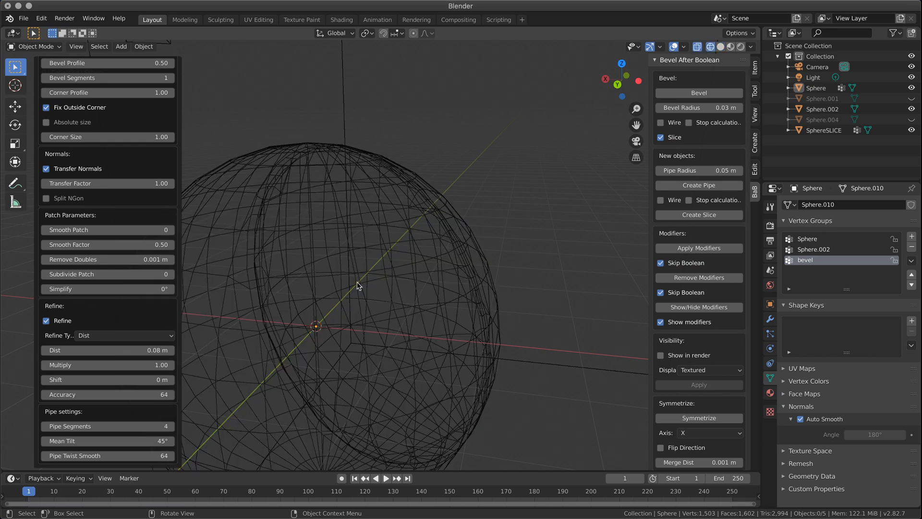
pyautogui.click(43, 427)
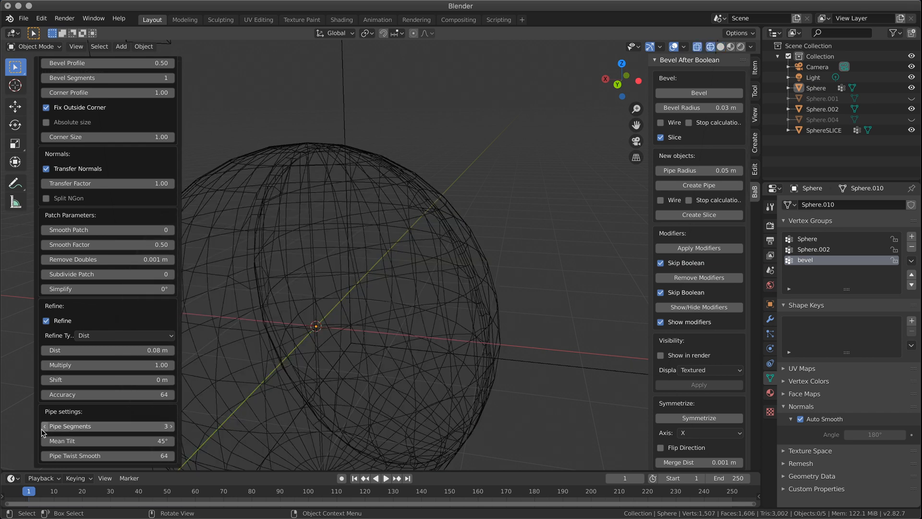
pyautogui.click(163, 426)
pyautogui.write('2')
pyautogui.press('Return')
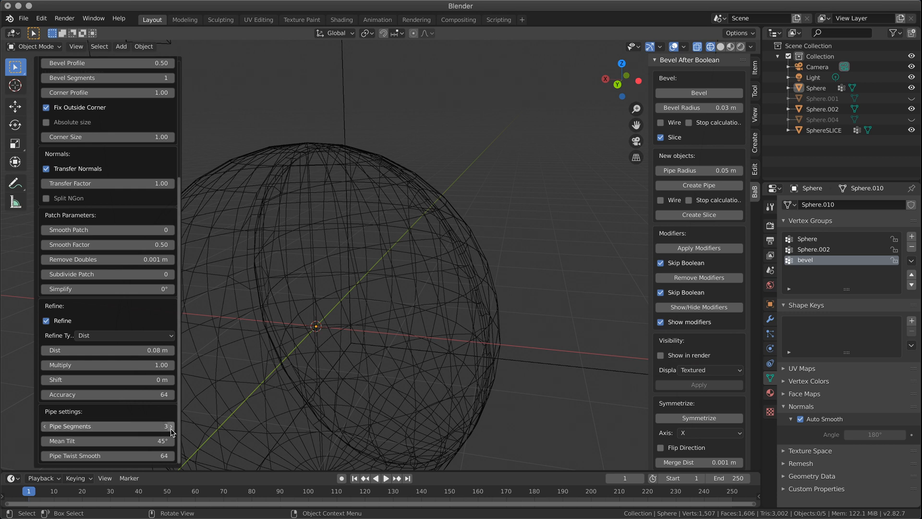
pyautogui.click(170, 427)
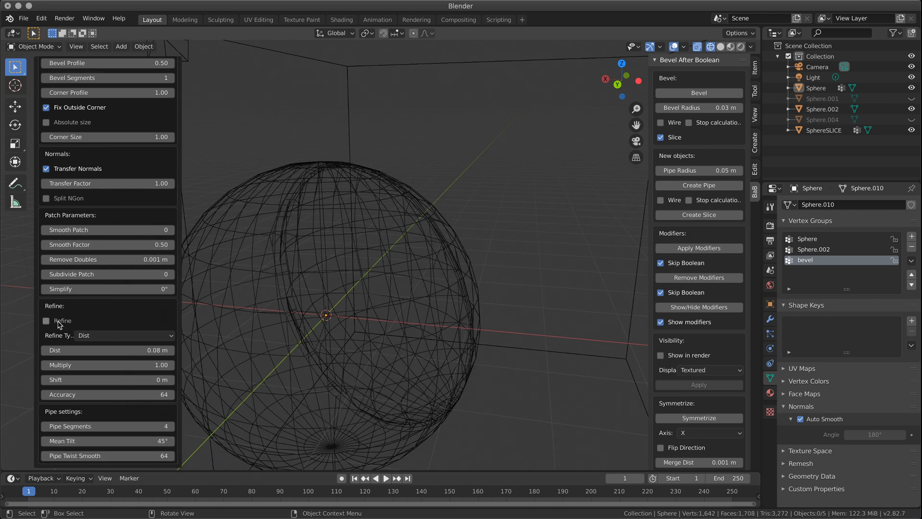
# - Turn off X-ray in the wireframe view and toggle the bevel's Refine off and back on, comparing the seam's topology
pyautogui.scroll(2, 317, 291)
pyautogui.moveTo(296, 302); pyautogui.dragTo(254, 293, button='middle')
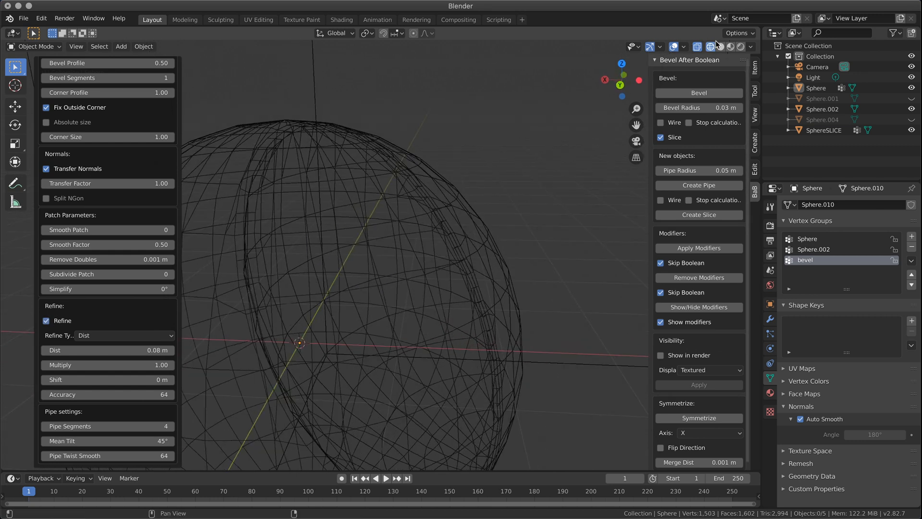
pyautogui.click(696, 48)
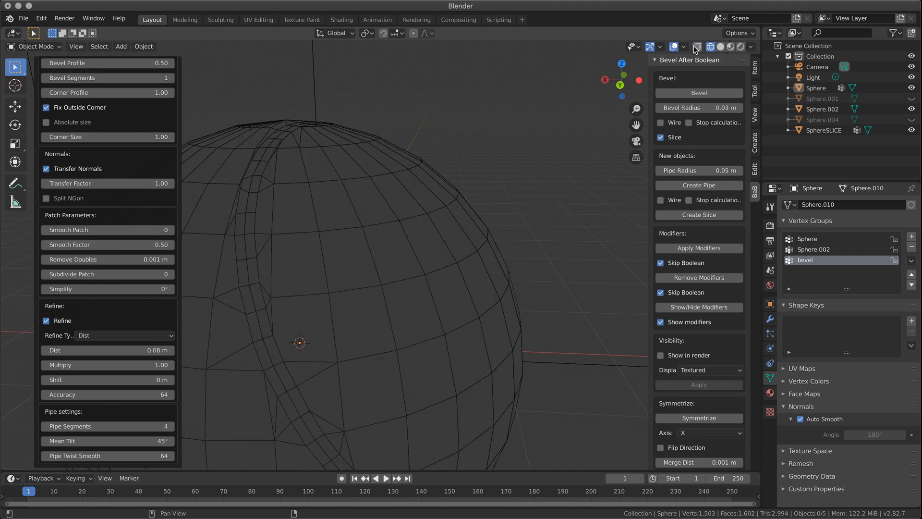
pyautogui.moveTo(318, 290); pyautogui.dragTo(288, 290, button='middle')
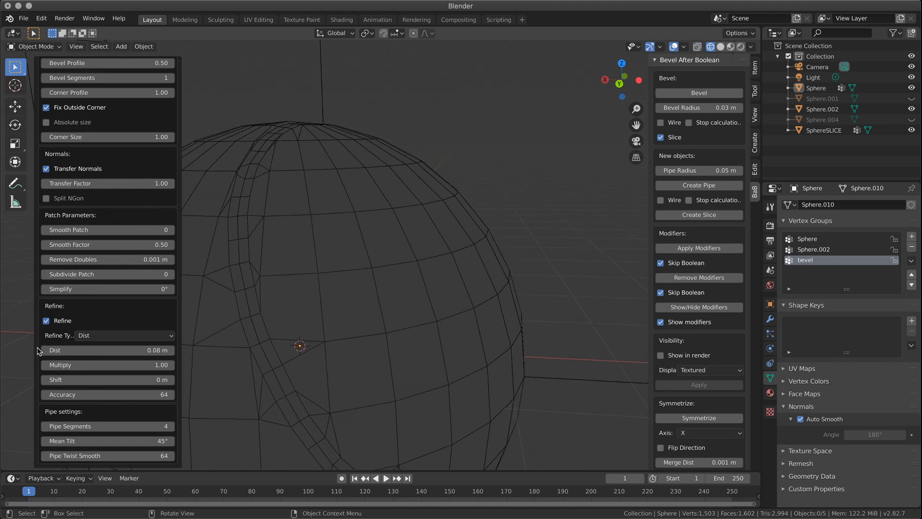
pyautogui.click(46, 320)
pyautogui.click(46, 321)
# - Compare the Original, Count and Dist Refine Types on the seam's mesh and leave it on Original
pyautogui.click(127, 335)
pyautogui.click(110, 370)
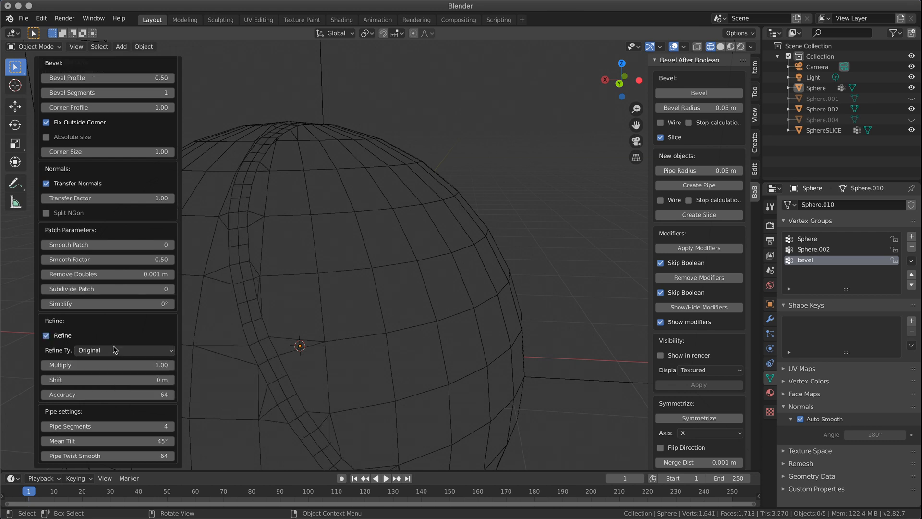
pyautogui.click(114, 351)
pyautogui.click(101, 374)
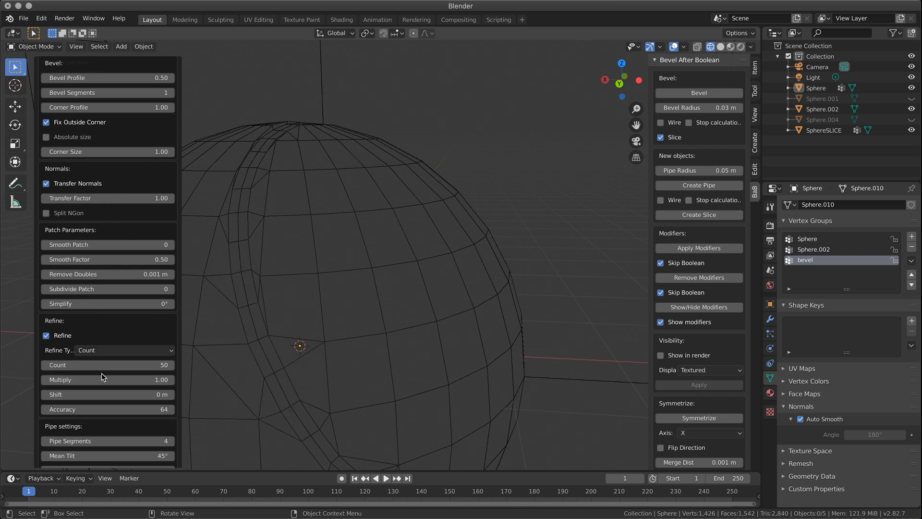
pyautogui.click(105, 352)
pyautogui.click(104, 363)
pyautogui.click(105, 353)
pyautogui.click(96, 386)
# - Examine the bevelled seam around the sphere in wireframe and return to solid shading
pyautogui.moveTo(317, 327); pyautogui.dragTo(345, 287, button='middle')
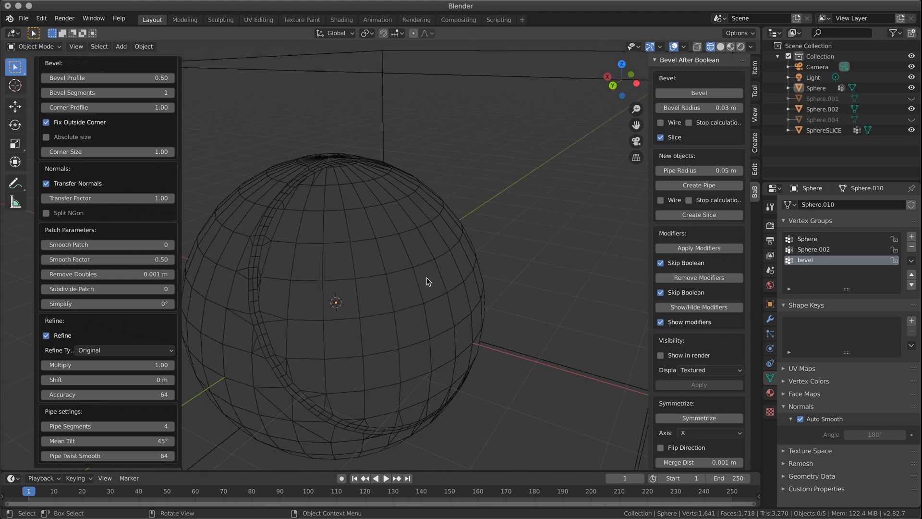
pyautogui.moveTo(422, 282); pyautogui.dragTo(356, 244, button='middle')
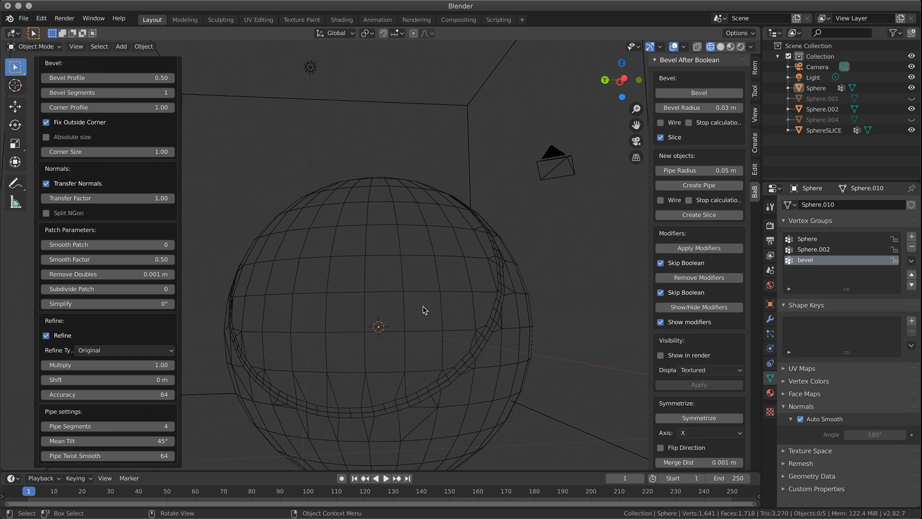
pyautogui.moveTo(375, 249); pyautogui.dragTo(447, 316, button='middle')
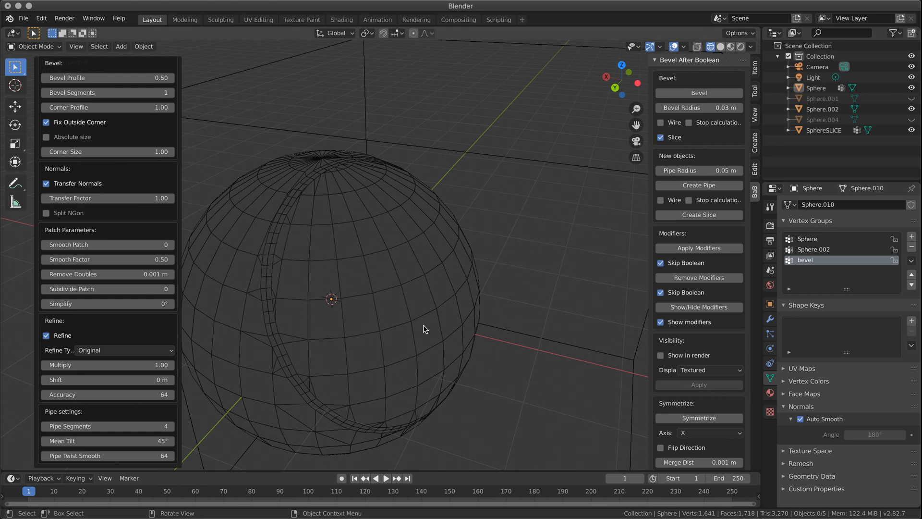
pyautogui.click(720, 47)
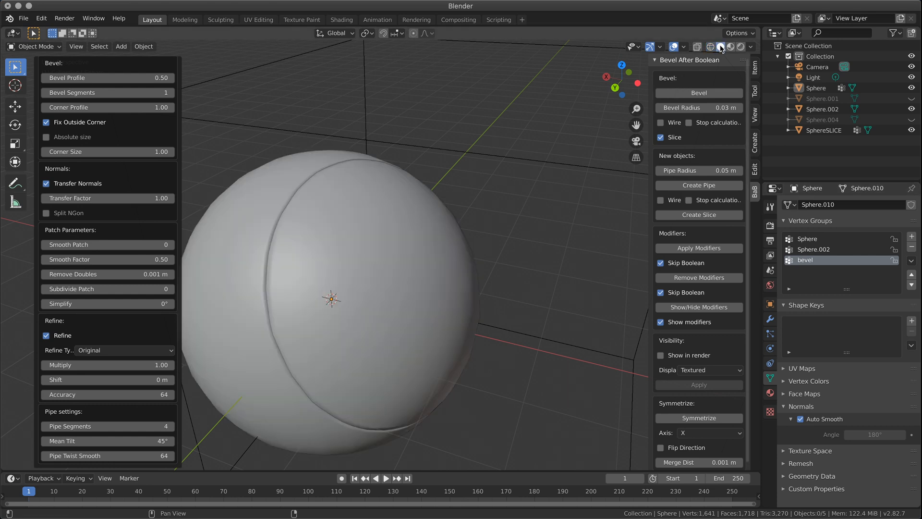
# - Check both sphere pieces by selecting them in turn, and toggle Auto Smooth off and back on for SphereSLICE
pyautogui.click(435, 263)
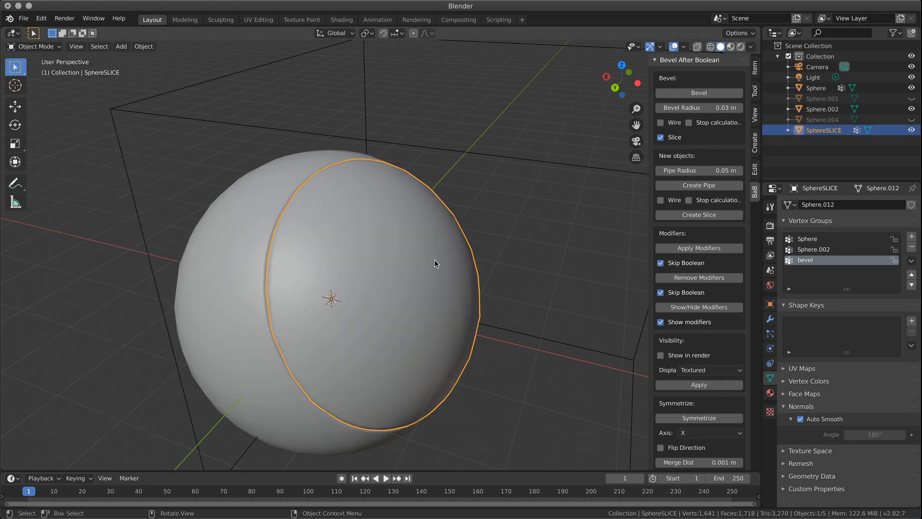
pyautogui.click(554, 277)
pyautogui.click(407, 308)
pyautogui.click(222, 318)
pyautogui.click(333, 310)
pyautogui.click(800, 419)
pyautogui.click(800, 419)
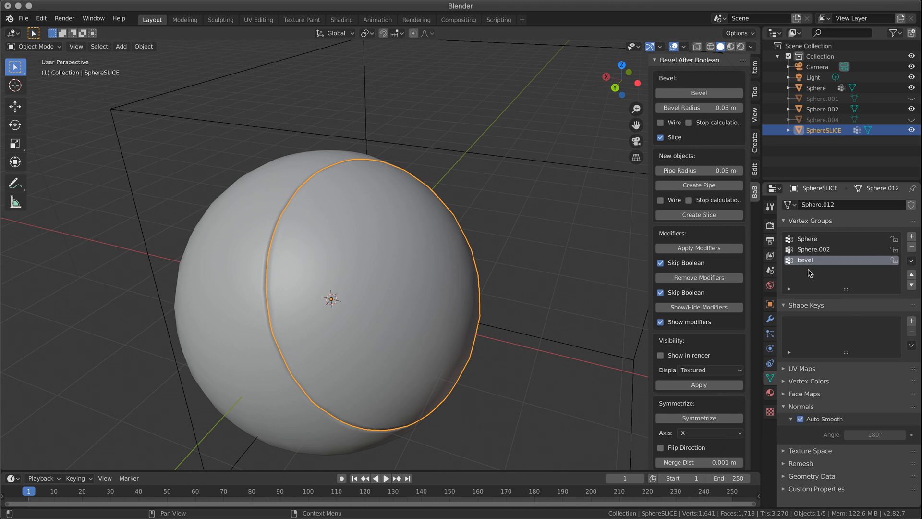
# - Remove the Sphere.002, Sphere and bevel vertex groups from SphereSLICE
pyautogui.click(858, 250)
pyautogui.click(914, 248)
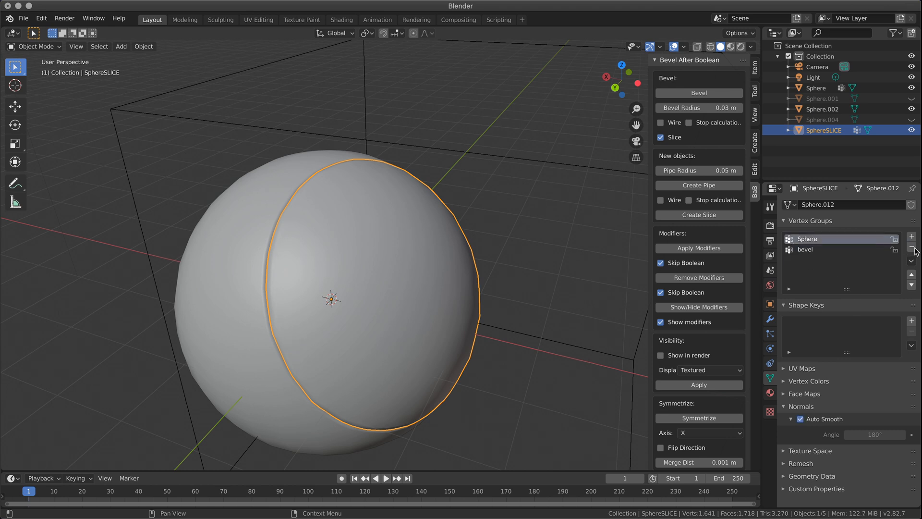
pyautogui.click(912, 247)
pyautogui.click(912, 248)
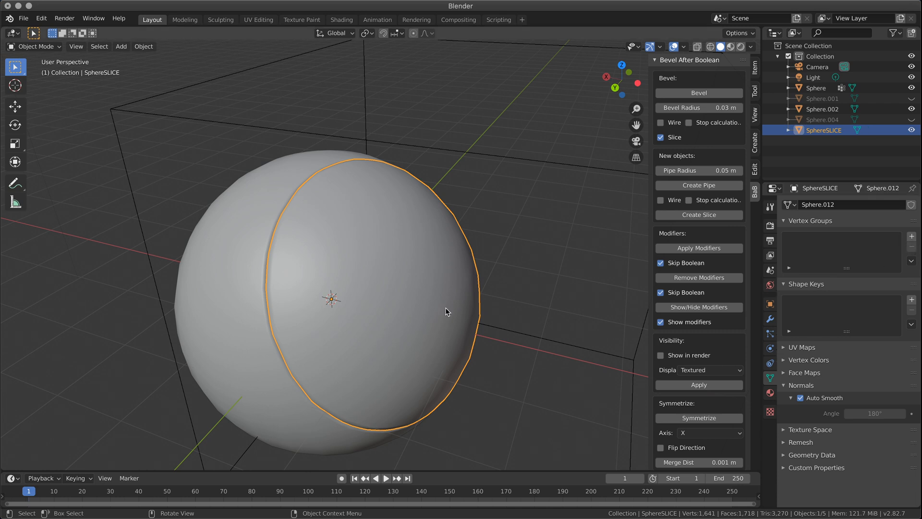
# - Remove all three vertex groups from the main Sphere object
pyautogui.click(229, 313)
pyautogui.click(912, 248)
pyautogui.click(912, 248)
pyautogui.click(912, 247)
# - Toggle Auto Smooth on the Sphere mesh to compare its shading
pyautogui.click(800, 398)
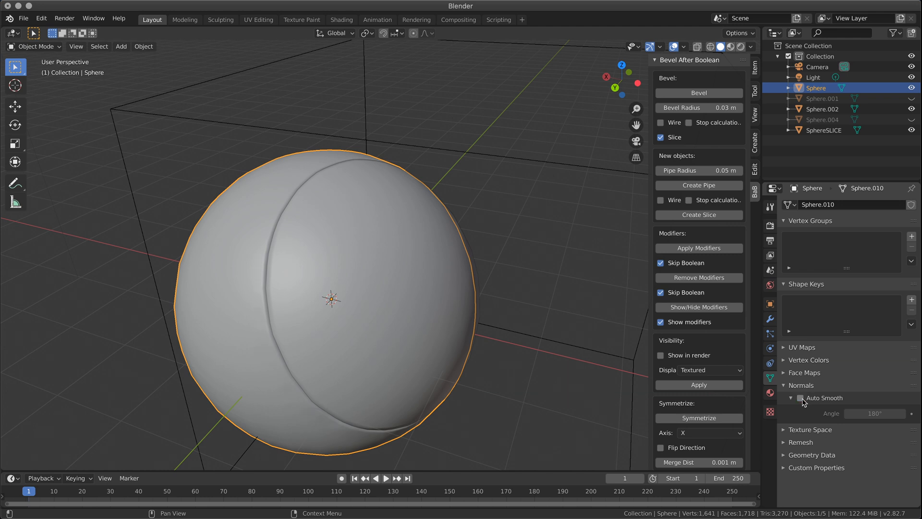
pyautogui.rightClick(235, 332)
pyautogui.press('Escape')
pyautogui.click(814, 401)
pyautogui.click(801, 398)
# - Delete the leftover Boolean cutter object Sphere.002
pyautogui.moveTo(283, 299); pyautogui.dragTo(364, 281, button='middle')
pyautogui.click(330, 100)
pyautogui.click(336, 100)
pyautogui.press('Delete')
# - Open the modifier settings and check the modifier stacks of SphereSLICE and Sphere
pyautogui.moveTo(387, 117); pyautogui.dragTo(312, 311, button='middle')
pyautogui.click(312, 311)
pyautogui.click(395, 306)
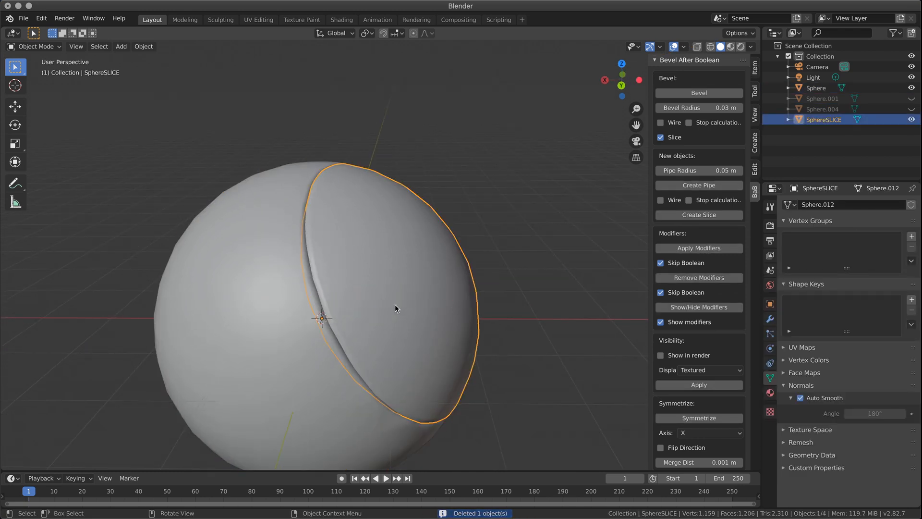
pyautogui.click(771, 319)
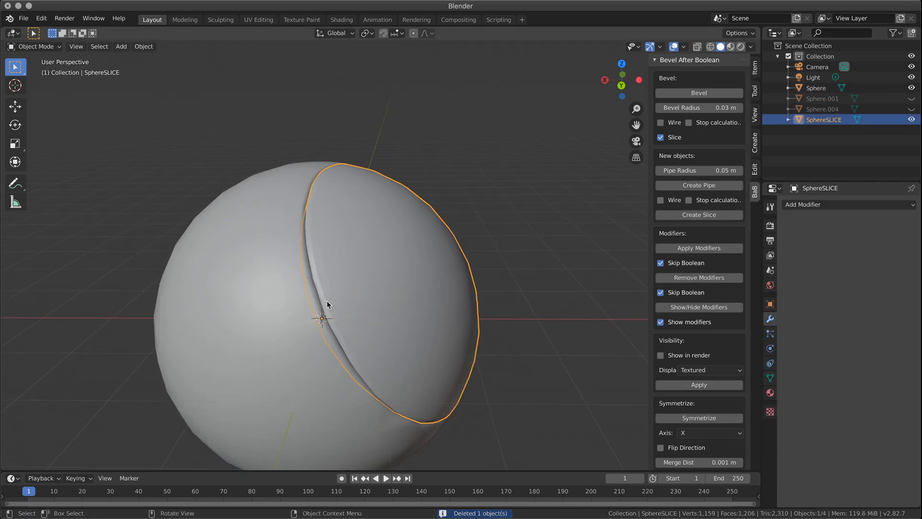
pyautogui.click(252, 308)
pyautogui.click(379, 305)
pyautogui.moveTo(399, 305); pyautogui.dragTo(428, 312, button='middle')
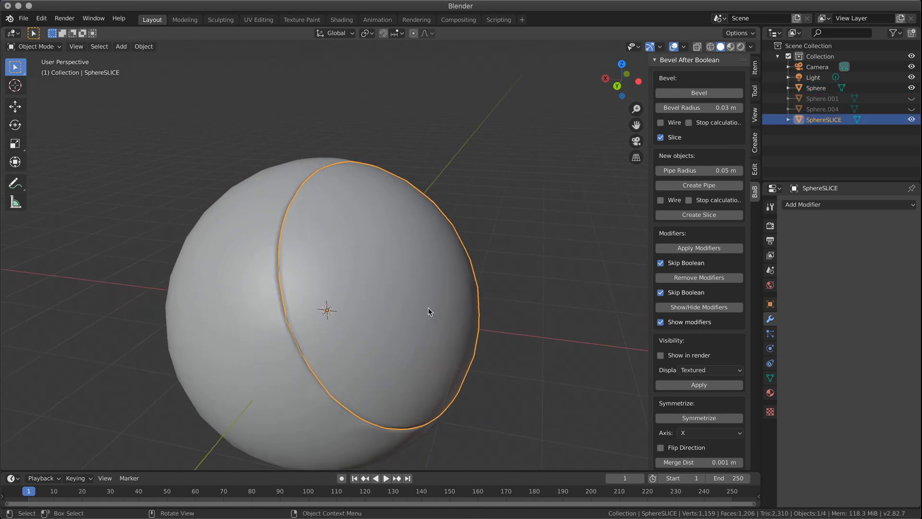
# - Add a Subdivision Surface modifier to SphereSLICE and another to the main Sphere
pyautogui.press('g')
pyautogui.rightClick(533, 267)
pyautogui.moveTo(533, 266); pyautogui.dragTo(512, 290, button='middle')
pyautogui.click(810, 204)
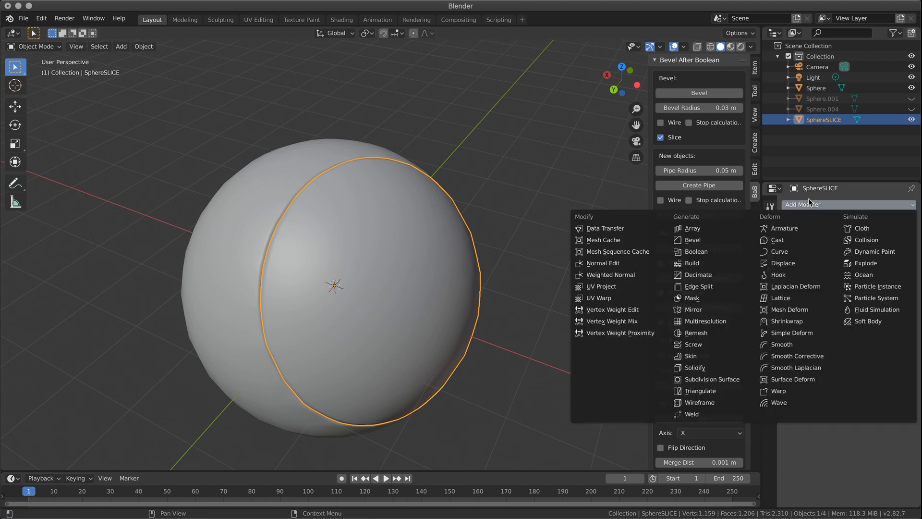
pyautogui.click(713, 379)
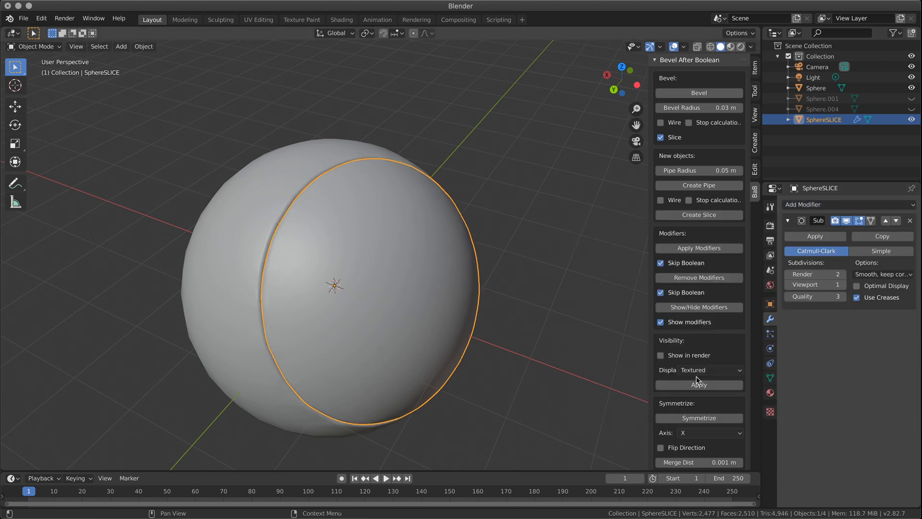
pyautogui.click(250, 308)
pyautogui.click(848, 204)
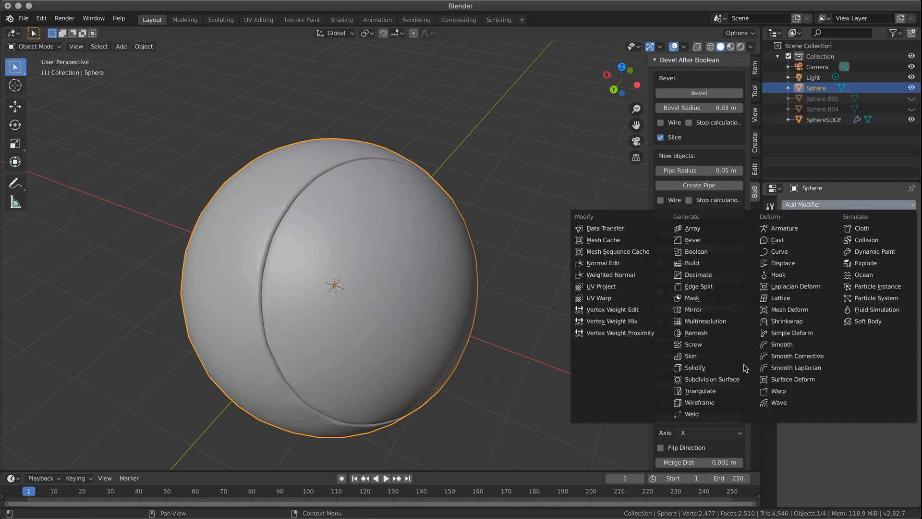
pyautogui.click(730, 379)
pyautogui.click(436, 144)
pyautogui.moveTo(436, 144); pyautogui.dragTo(474, 344, button='middle')
pyautogui.moveTo(429, 384); pyautogui.dragTo(422, 386, button='middle')
# - Set the Subdivision Surface viewport level to 2 on both SphereSLICE and Sphere, checking the slice's mesh in Edit Mode
pyautogui.click(442, 343)
pyautogui.press('Tab')
pyautogui.press('Tab')
pyautogui.press('Tab')
pyautogui.press('Tab')
pyautogui.press('Tab')
pyautogui.press('Tab')
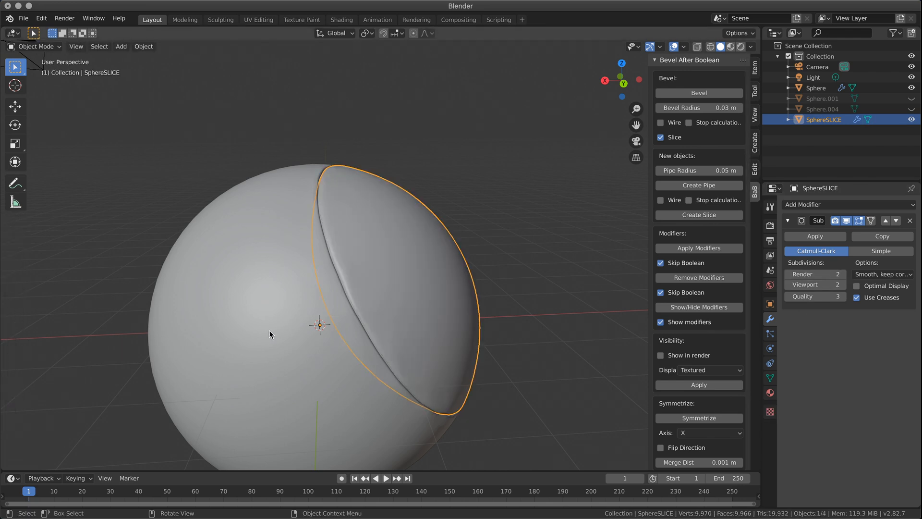
pyautogui.click(271, 333)
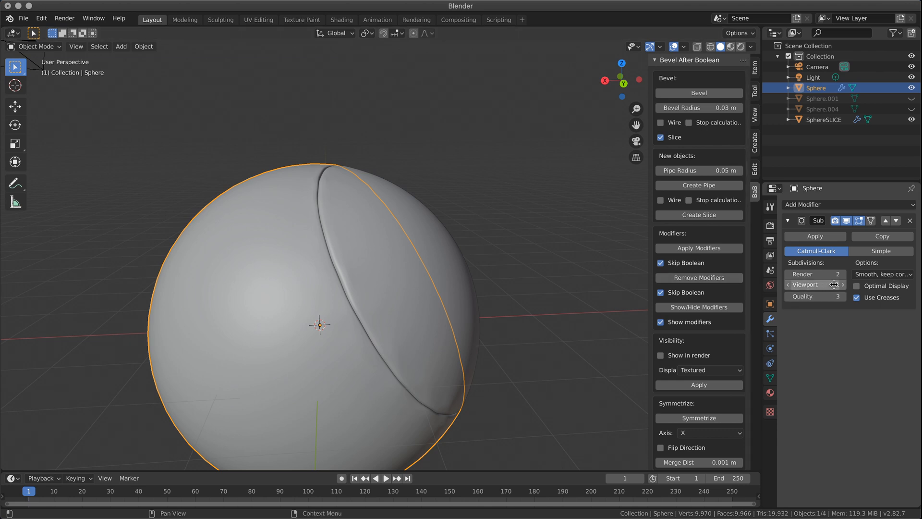
pyautogui.click(843, 285)
pyautogui.moveTo(473, 284); pyautogui.dragTo(356, 303, button='middle')
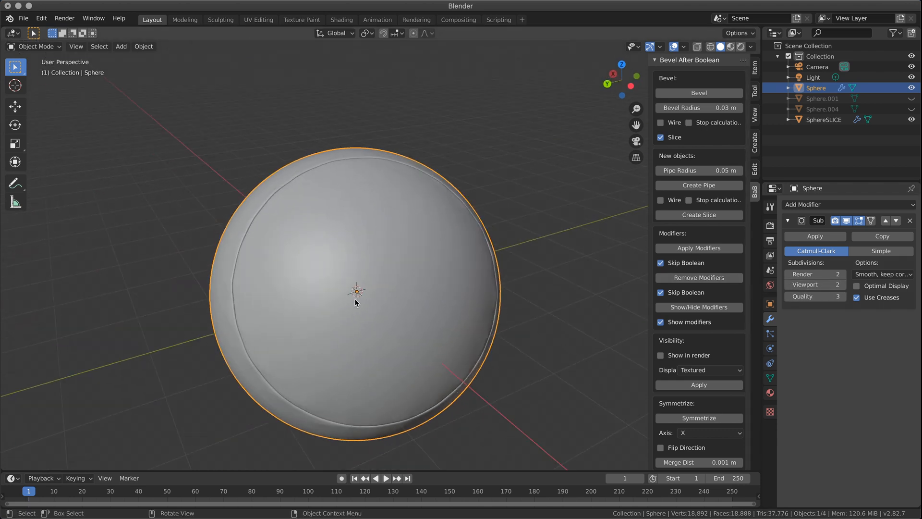
# - Remove the Subdivision Surface modifiers from Sphere and SphereSLICE
pyautogui.click(911, 222)
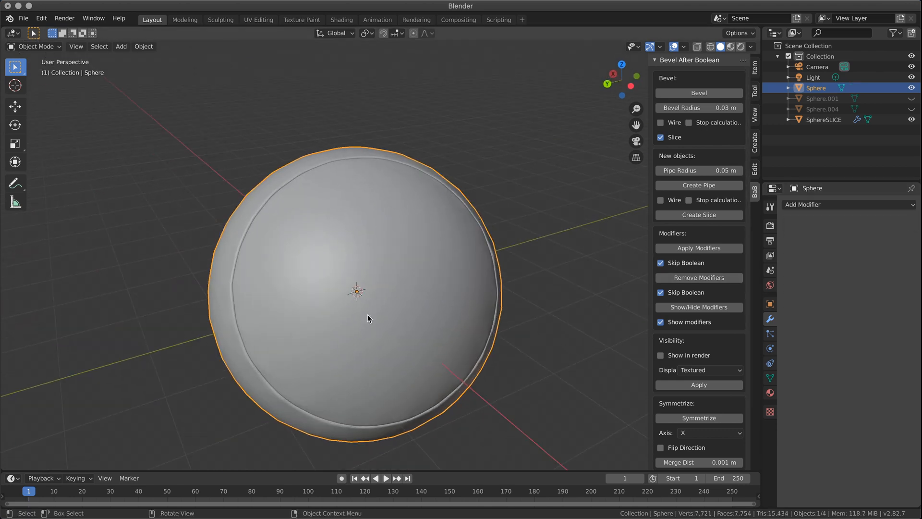
pyautogui.click(330, 282)
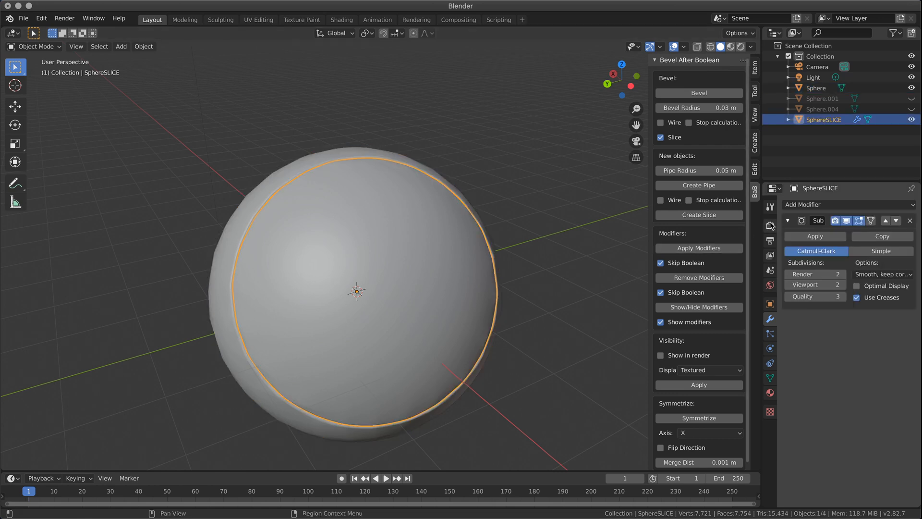
pyautogui.click(910, 220)
pyautogui.moveTo(275, 300); pyautogui.dragTo(330, 276, button='middle')
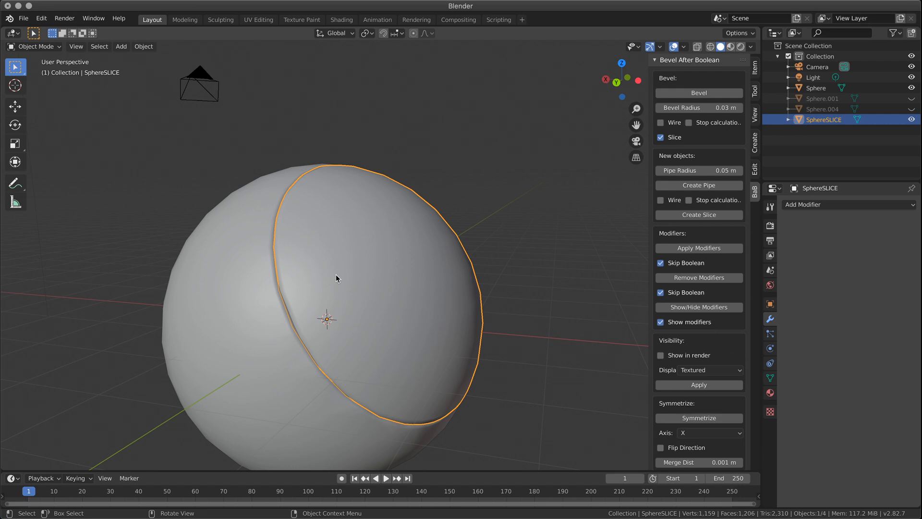
pyautogui.keyDown('shift'); pyautogui.moveTo(327, 315); pyautogui.dragTo(380, 262, button='middle'); pyautogui.keyUp('shift')
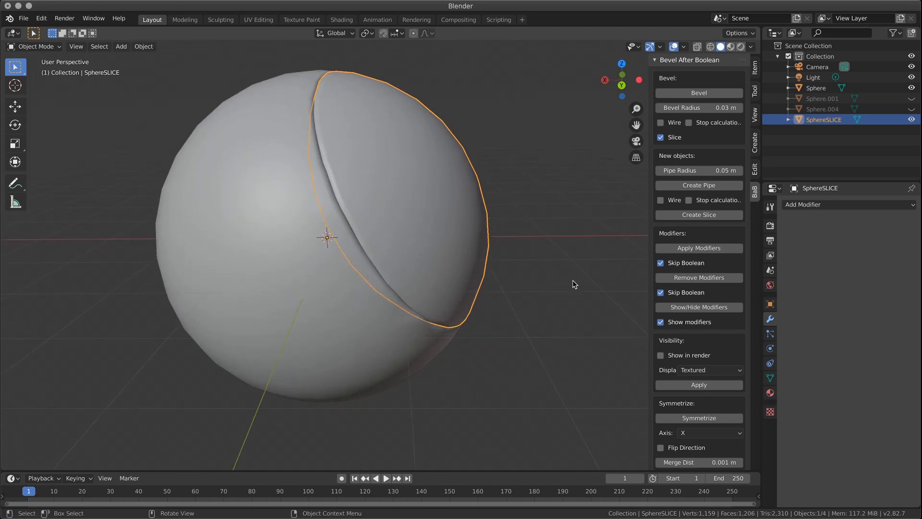
pyautogui.moveTo(492, 288); pyautogui.dragTo(523, 293, button='middle')
# - Clear the custom split normals data from the SphereSLICE mesh
pyautogui.click(769, 378)
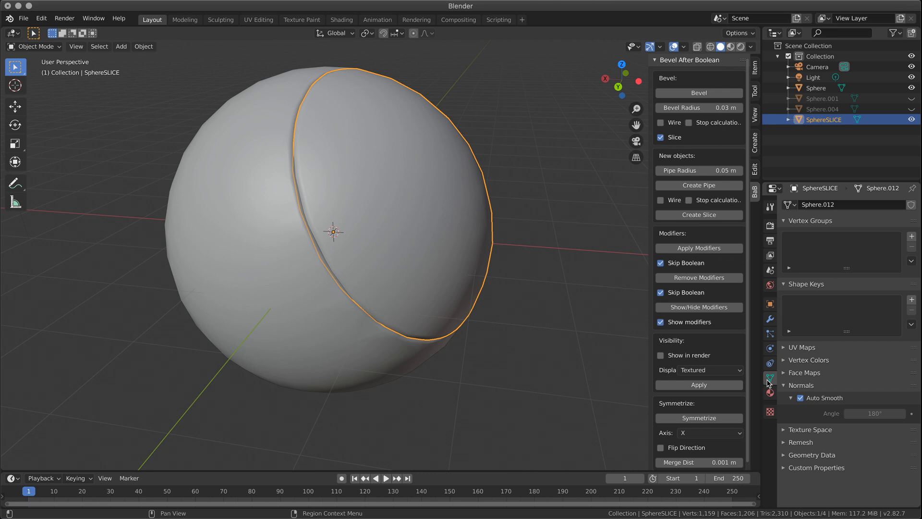
pyautogui.click(780, 442)
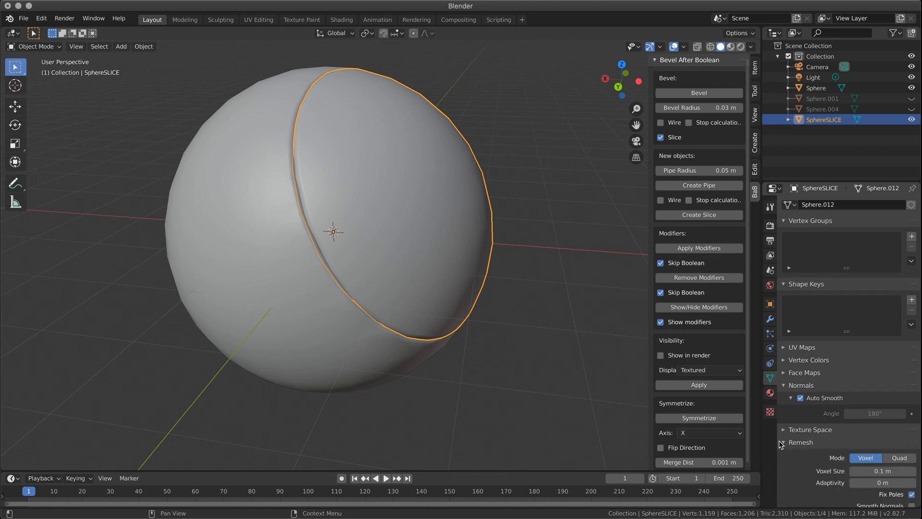
pyautogui.click(780, 442)
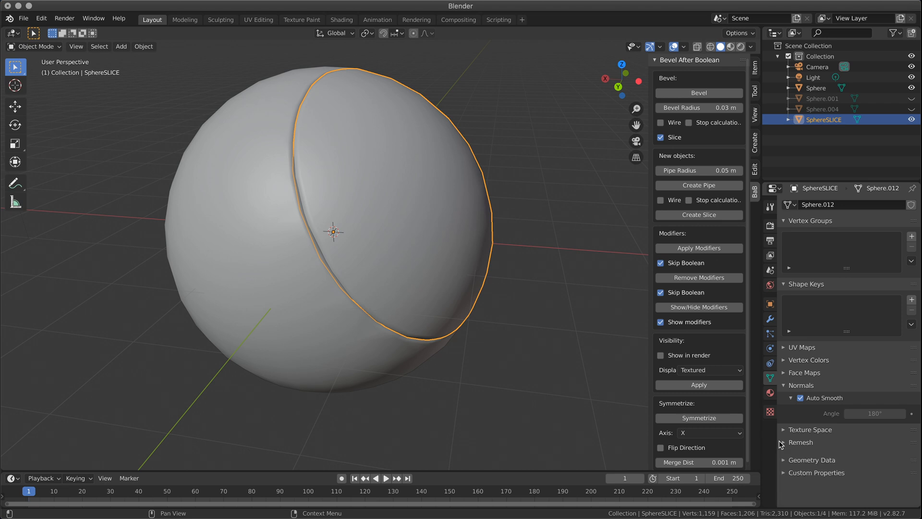
pyautogui.click(783, 455)
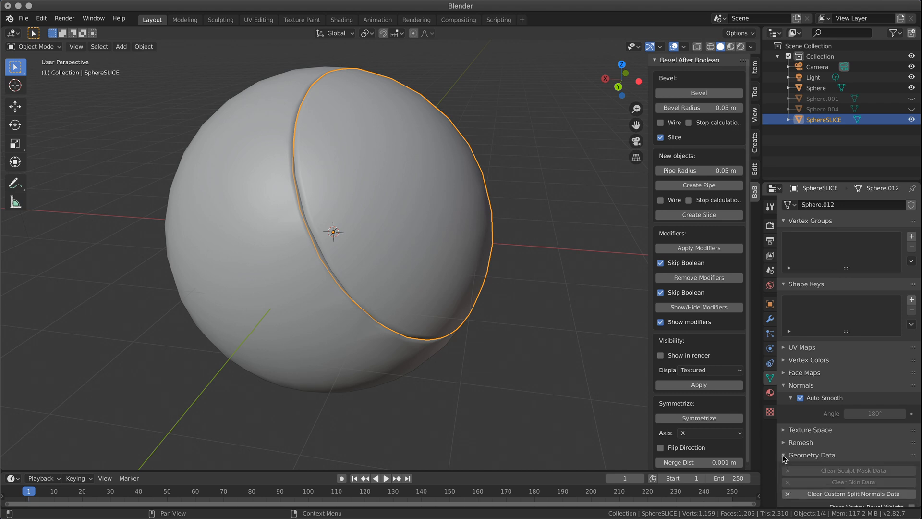
pyautogui.scroll(-3, 816, 456)
pyautogui.click(855, 449)
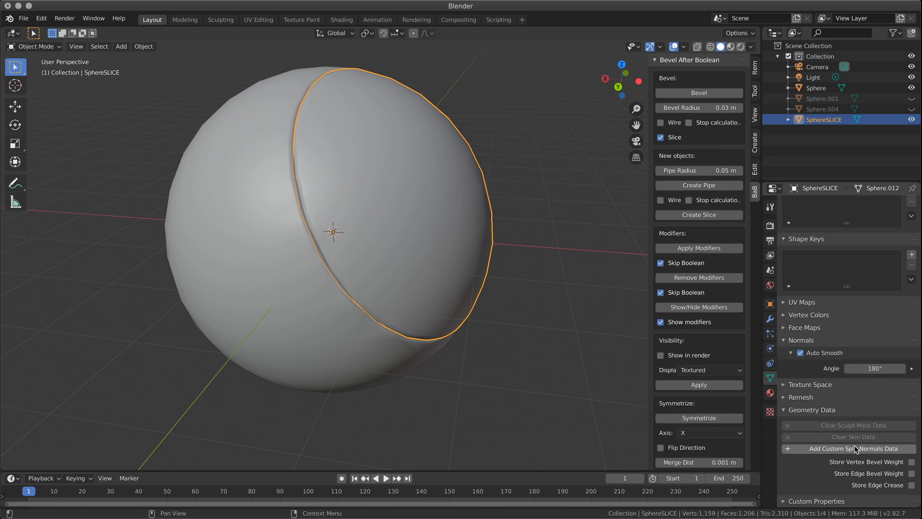
# - Clear the main Sphere's custom split normals data and enable Auto Smooth on its mesh
pyautogui.click(268, 302)
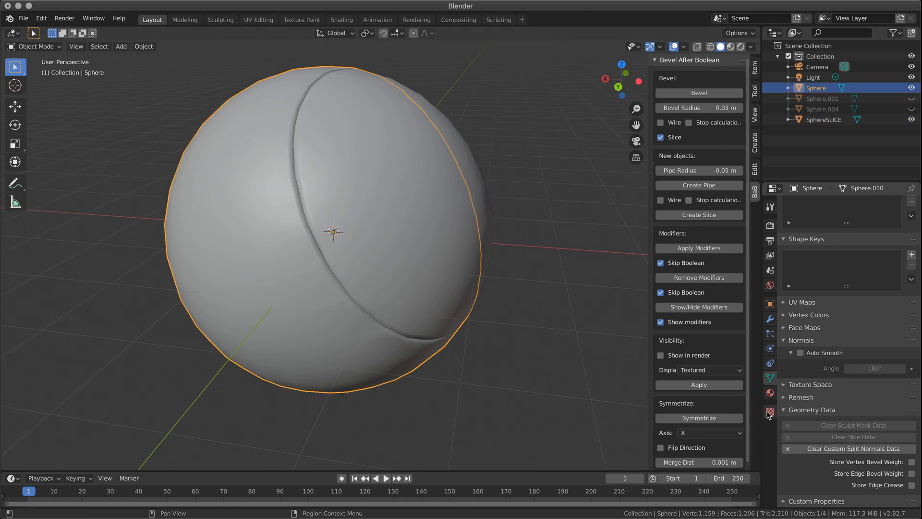
pyautogui.click(813, 448)
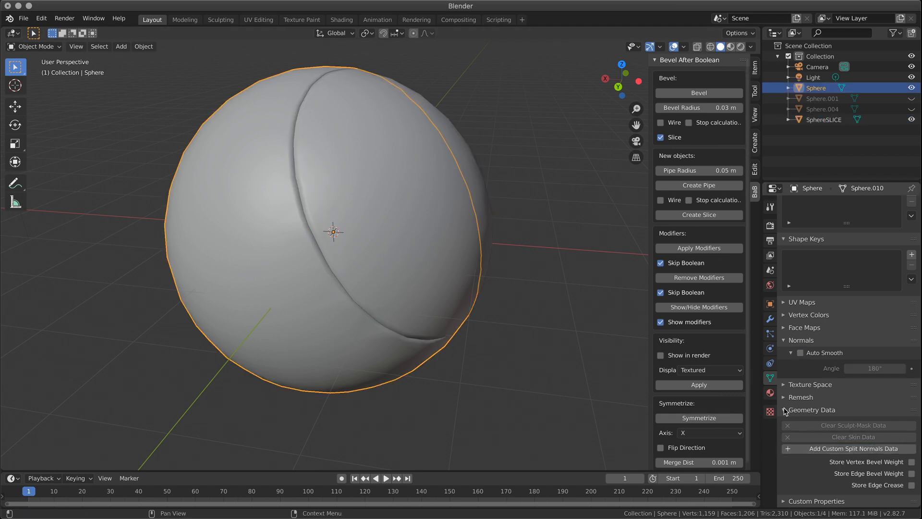
pyautogui.click(786, 410)
pyautogui.press('Tab')
pyautogui.press('Tab')
pyautogui.click(800, 398)
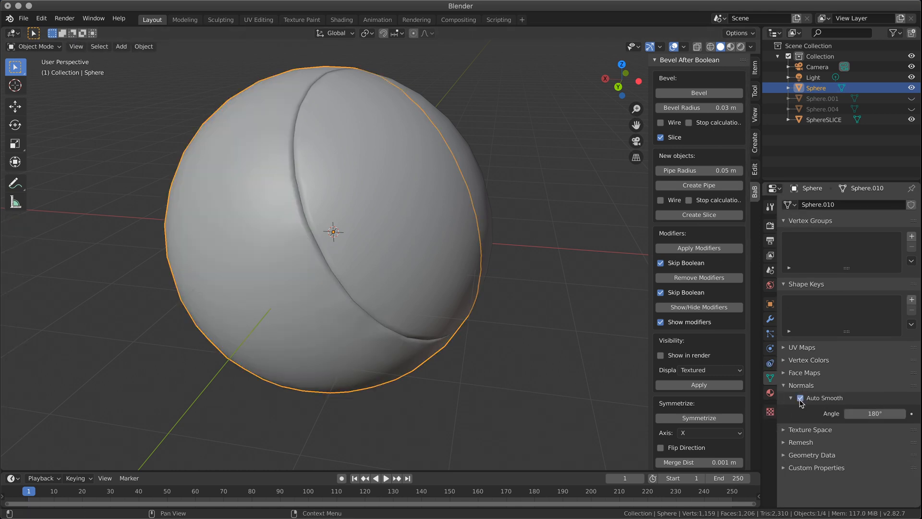
# - Try an Auto Smooth angle of 98.2° on the main Sphere, then undo that angle change
pyautogui.moveTo(874, 413); pyautogui.dragTo(865, 413)
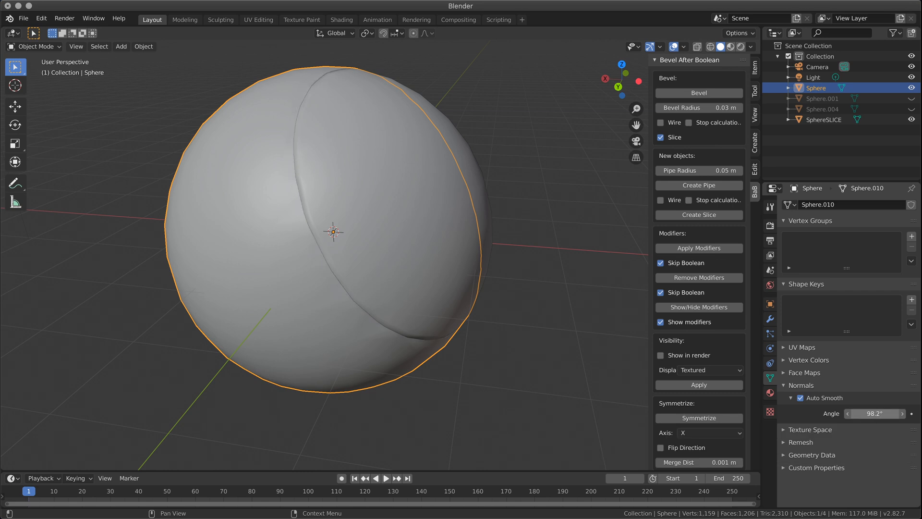
pyautogui.moveTo(211, 199)
pyautogui.mouseDown(button='middle')
pyautogui.moveTo(283, 205)
pyautogui.moveTo(197, 211)
pyautogui.mouseUp(button='middle')
pyautogui.hotkey('ctrl', 'z')
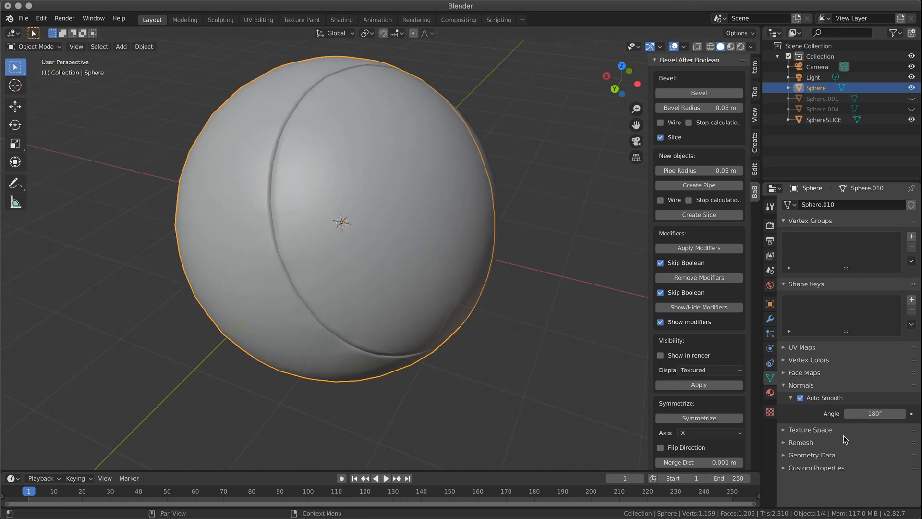
# - Shade the main Sphere flat and examine its bevel topology in Edit Mode
pyautogui.rightClick(250, 245)
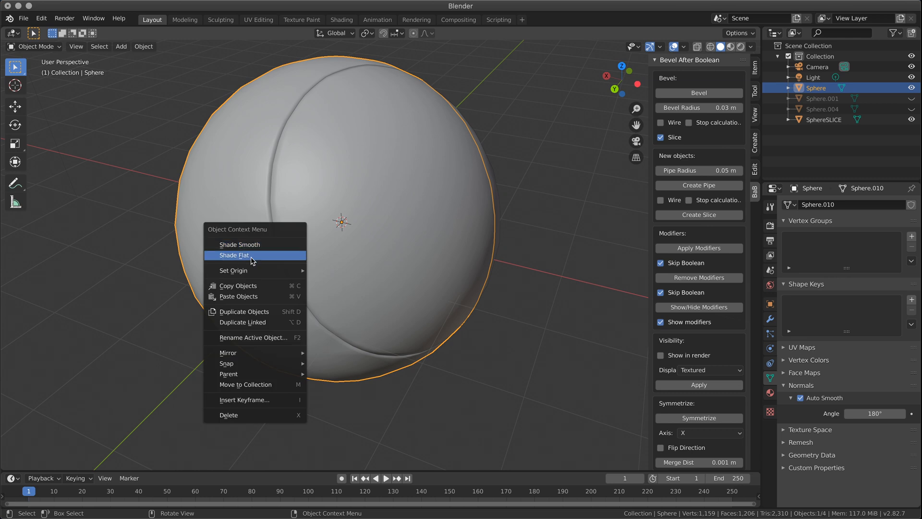
pyautogui.click(249, 255)
pyautogui.moveTo(250, 261); pyautogui.dragTo(366, 262, button='middle')
pyautogui.scroll(4, 298, 252)
pyautogui.press('Tab')
pyautogui.scroll(4, 400, 266)
pyautogui.scroll(-4, 401, 266)
pyautogui.scroll(3, 350, 273)
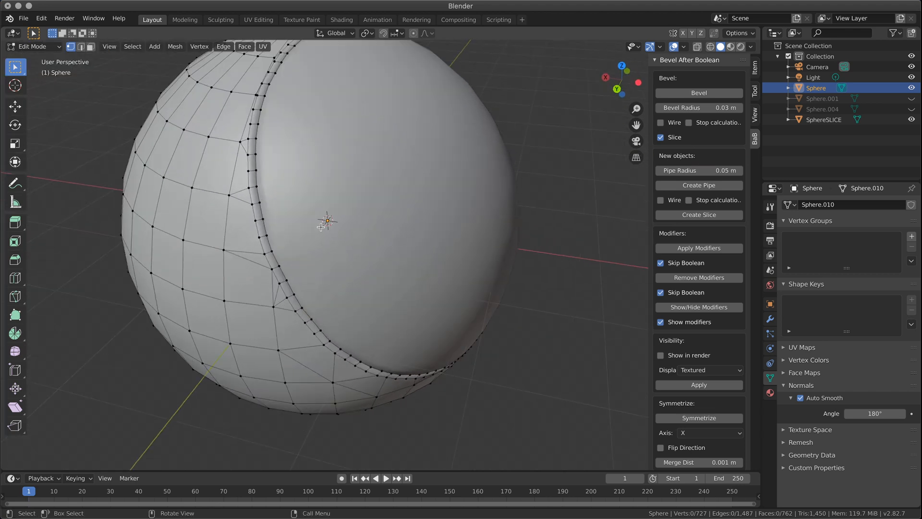
# - Try to select the narrow strip of bevel faces around the Sphere's cut using face selection and Pick Shortest Path
pyautogui.click(91, 46)
pyautogui.click(206, 130)
pyautogui.moveTo(392, 214); pyautogui.dragTo(573, 205, button='middle')
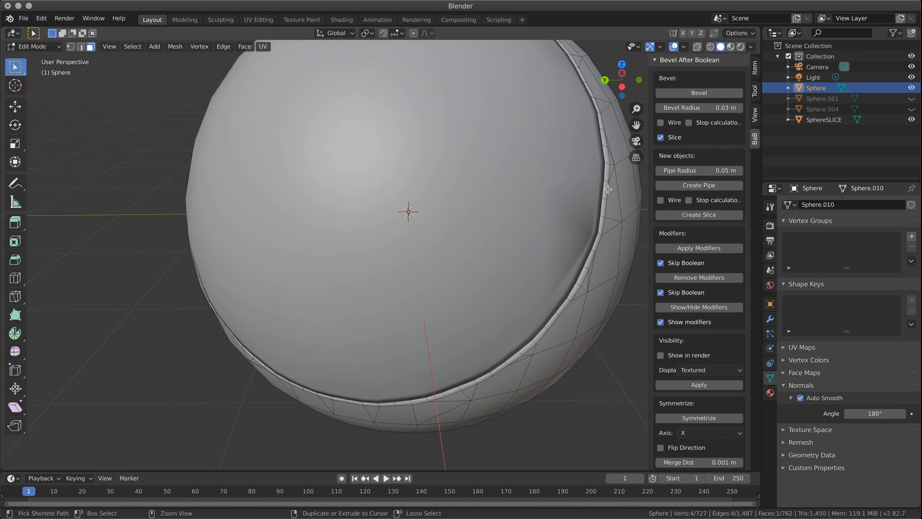
pyautogui.keyDown('ctrl'); pyautogui.click(607, 188); pyautogui.keyUp('ctrl')
pyautogui.hotkey('ctrl', 'z')
pyautogui.keyDown('ctrl'); pyautogui.click(606, 190); pyautogui.keyUp('ctrl')
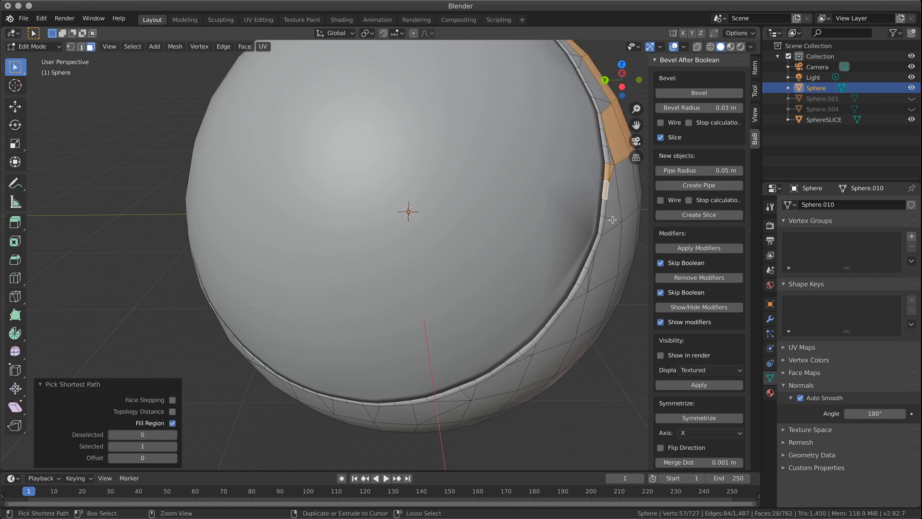
pyautogui.hotkey('ctrl', 'z')
pyautogui.keyDown('ctrl'); pyautogui.click(605, 191); pyautogui.keyUp('ctrl')
pyautogui.moveTo(605, 190); pyautogui.dragTo(571, 202, button='middle')
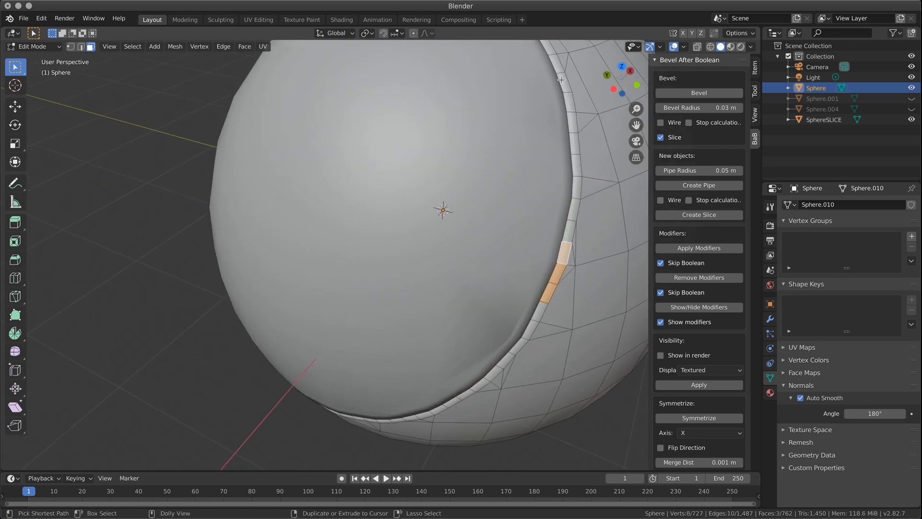
pyautogui.keyDown('ctrl'); pyautogui.keyDown('shift'); pyautogui.click(561, 80); pyautogui.keyUp('shift'); pyautogui.keyUp('ctrl')
pyautogui.click(573, 216)
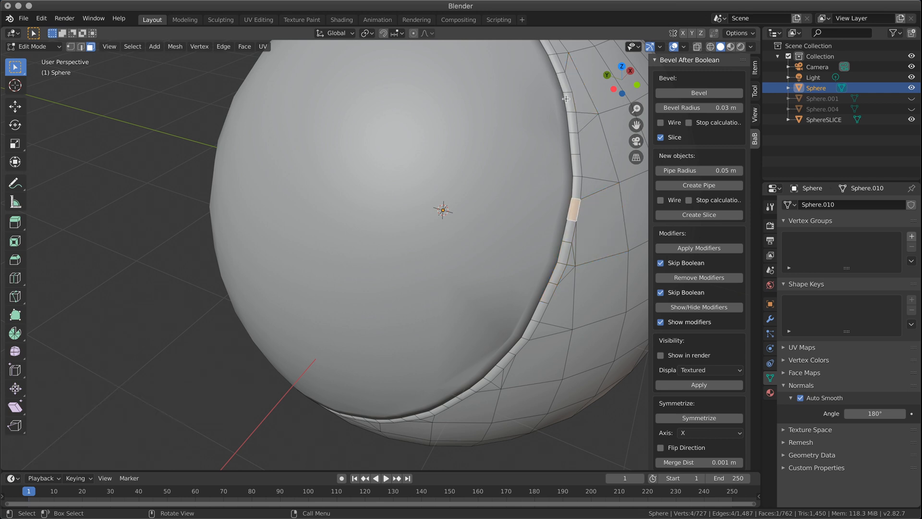
# - Reposition the 3D cursor away from the world origin and change the selection tool to Tweak
pyautogui.click(21, 71)
pyautogui.click(15, 85)
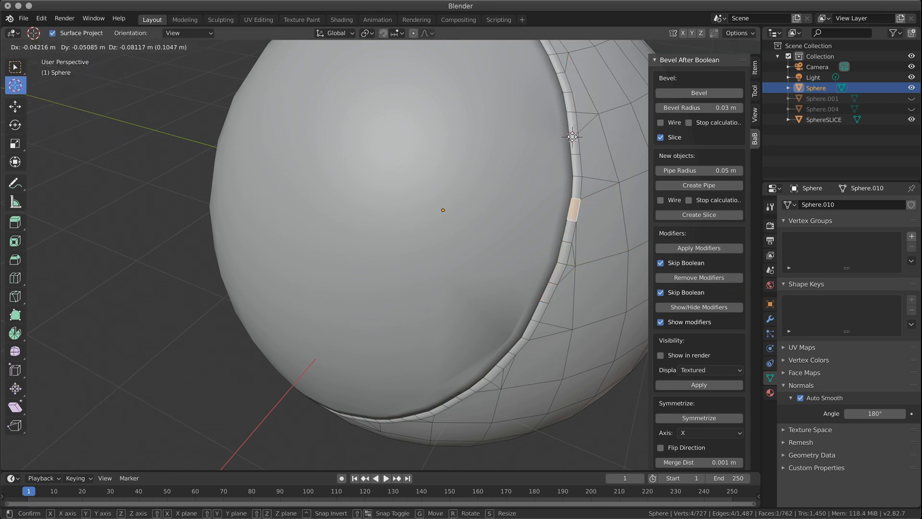
pyautogui.click(572, 136)
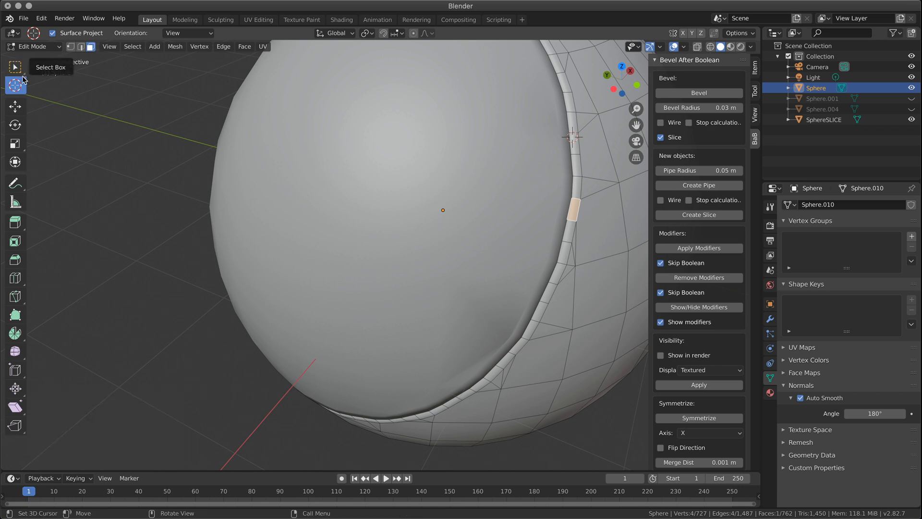
pyautogui.moveTo(15, 67)
pyautogui.mouseDown()
pyautogui.moveTo(73, 82)
pyautogui.moveTo(73, 93)
pyautogui.mouseUp()
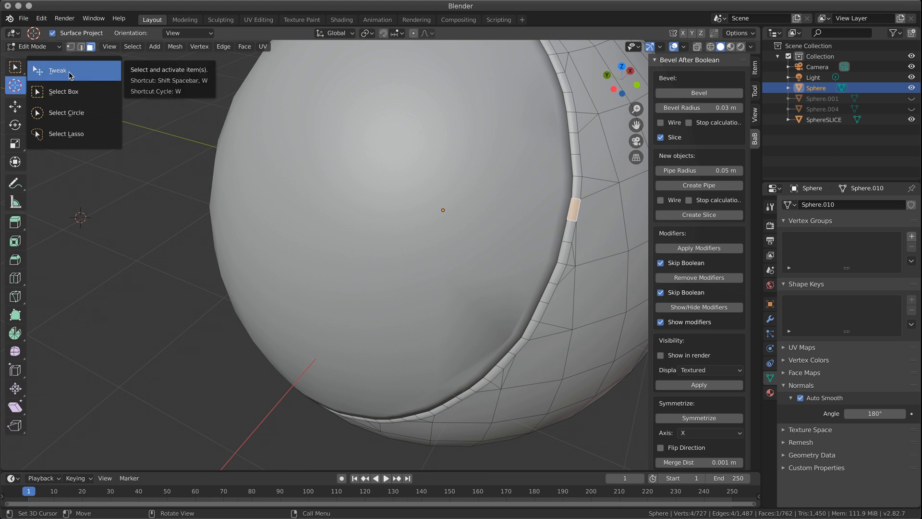
pyautogui.click(71, 96)
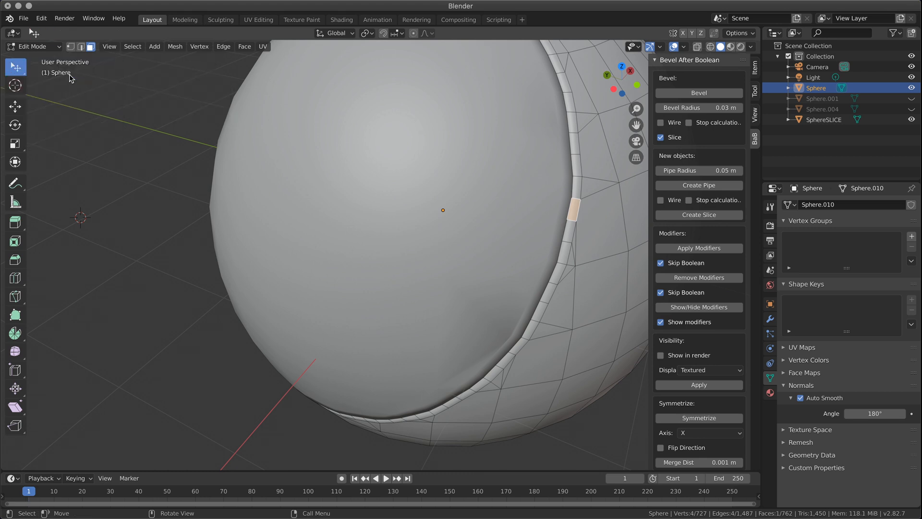
pyautogui.moveTo(275, 294); pyautogui.dragTo(416, 281, button='middle')
# - Undo the recent selection, shading, normals and modifier edits until only SphereSLICE carries its Subdivision Surface modifier
pyautogui.hotkey('alt', 'a')
pyautogui.press('Tab')
pyautogui.press('Tab')
pyautogui.press('1')
pyautogui.hotkey('ctrl', 'z')
pyautogui.hotkey('ctrl', 'z')
pyautogui.hotkey('ctrl', 'z')
pyautogui.hotkey('ctrl', 'z')
pyautogui.hotkey('ctrl', 'z')
pyautogui.hotkey('ctrl', 'z')
pyautogui.hotkey('ctrl', 'z')
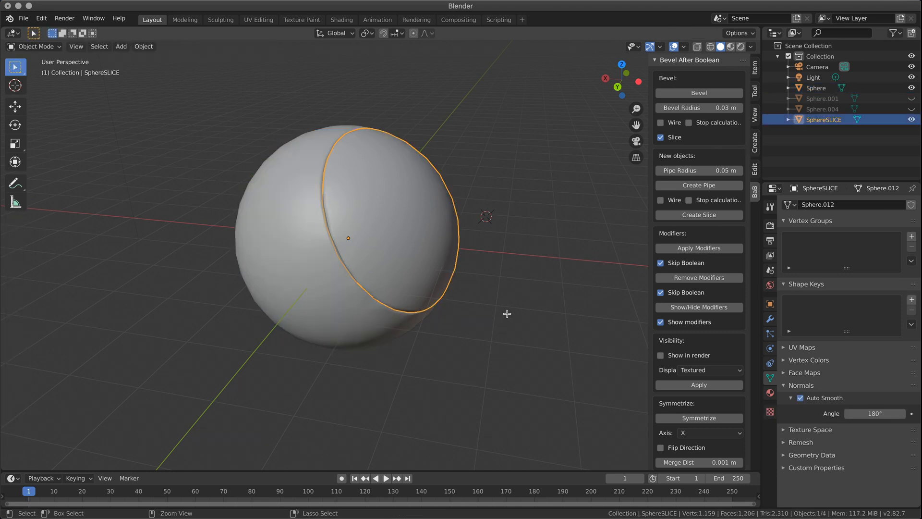
pyautogui.hotkey('ctrl', 'z')
pyautogui.hotkey('ctrl', 'z')
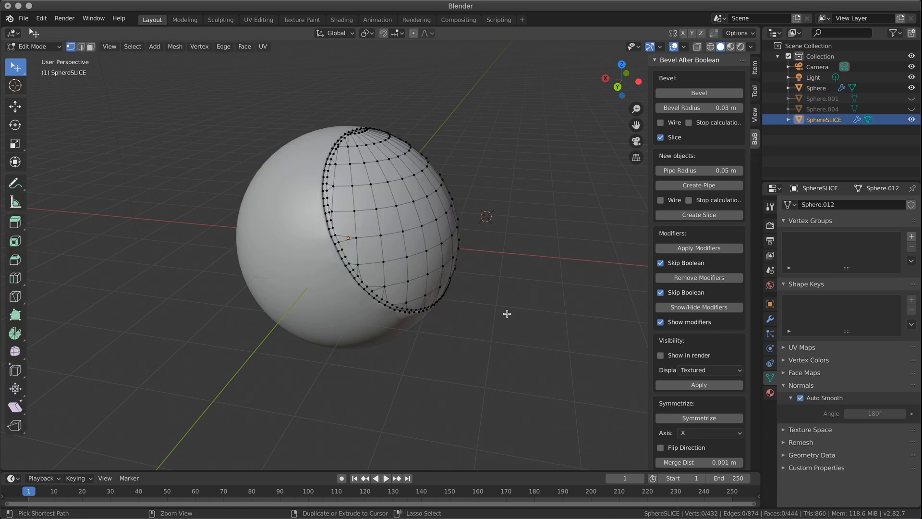
pyautogui.hotkey('ctrl', 'z')
pyautogui.hotkey('ctrl', 'z')
pyautogui.hotkey('ctrl', 'z')
pyautogui.hotkey('ctrl', 'z')
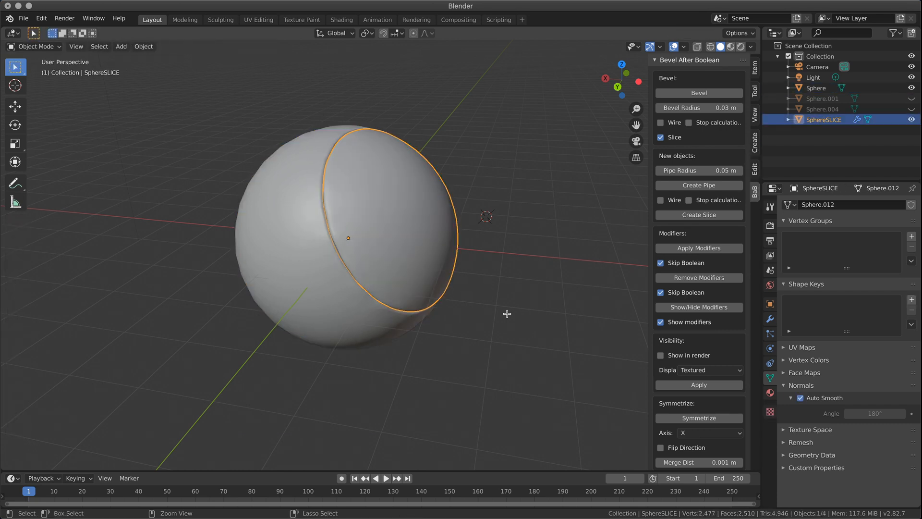
# - Delete the Sphere and SphereSLICE objects and add a default mesh cylinder at the 3D cursor
pyautogui.moveTo(213, 110); pyautogui.dragTo(505, 269)
pyautogui.press('Delete')
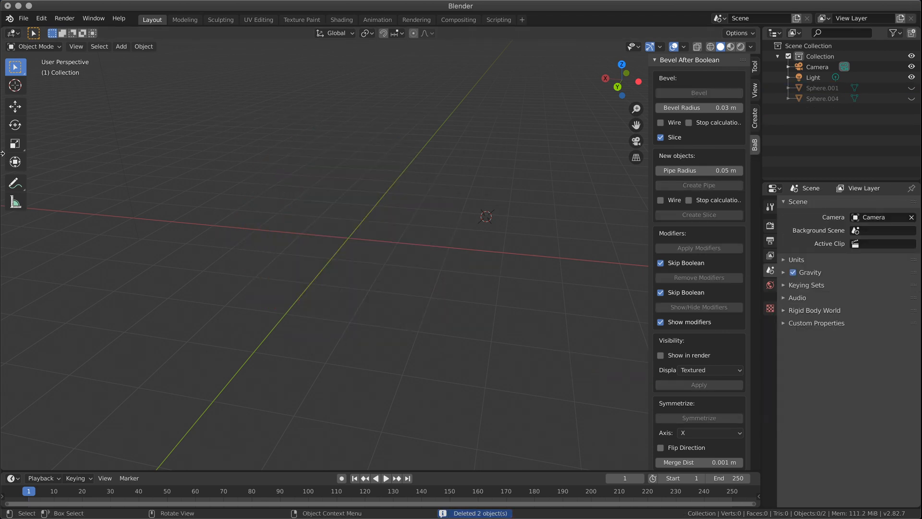
pyautogui.click(124, 46)
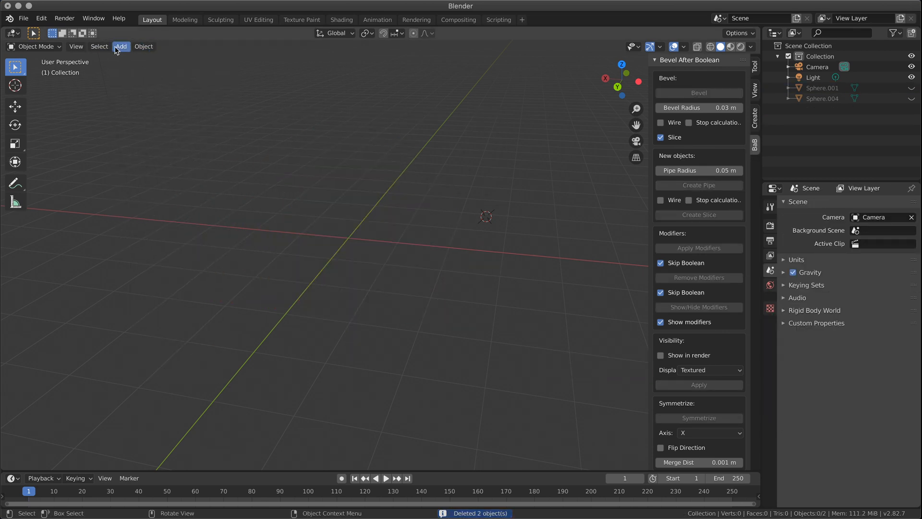
pyautogui.click(120, 47)
pyautogui.moveTo(140, 59)
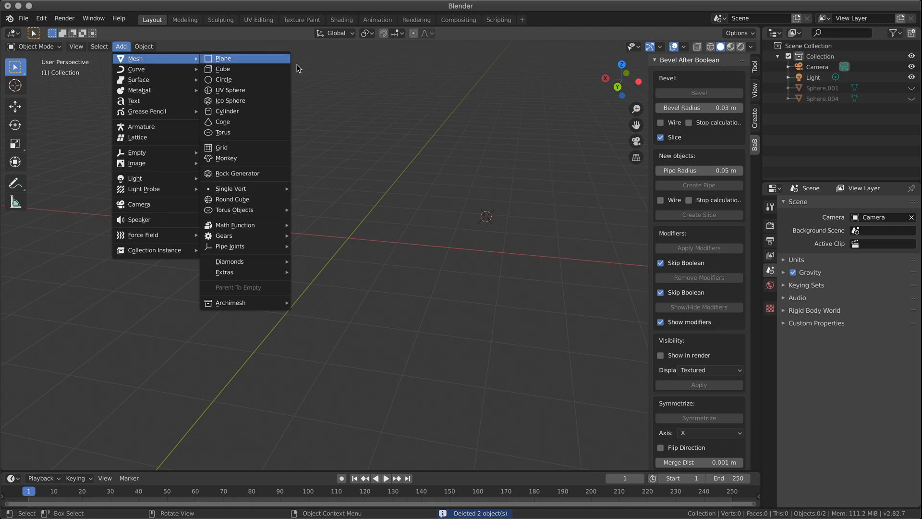
pyautogui.click(254, 116)
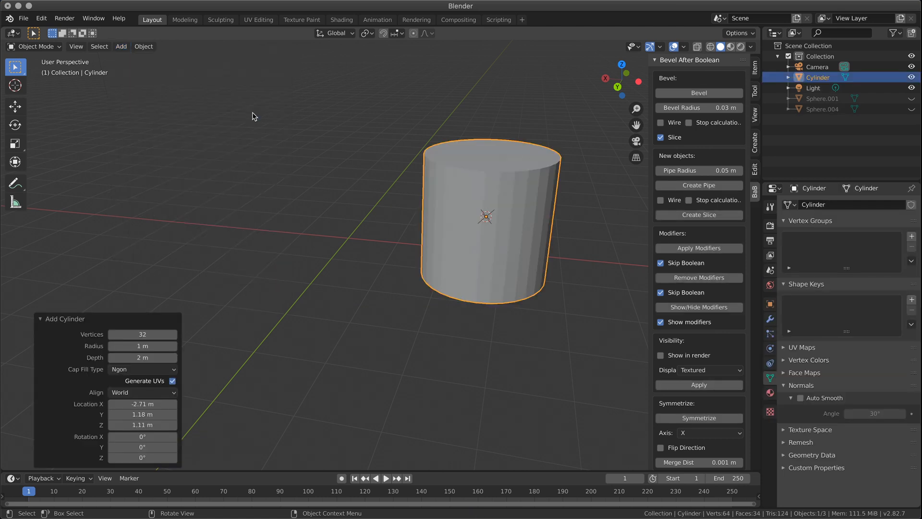
# - Add a UV sphere and move it about 1.07 m in X and 1.06 m in Y so it partly overlaps the cylinder
pyautogui.click(121, 46)
pyautogui.moveTo(139, 60)
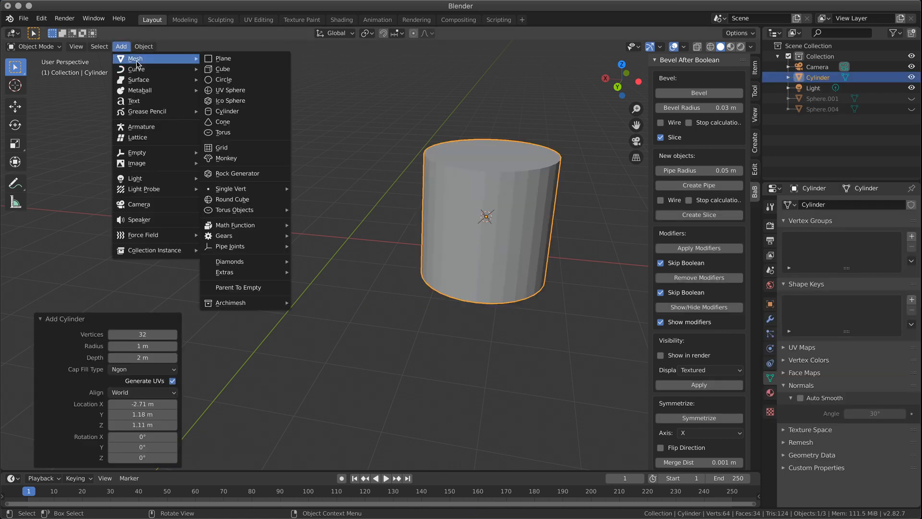
pyautogui.click(259, 90)
pyautogui.moveTo(475, 229); pyautogui.dragTo(456, 223, button='middle')
pyautogui.press('g')
pyautogui.click(342, 229)
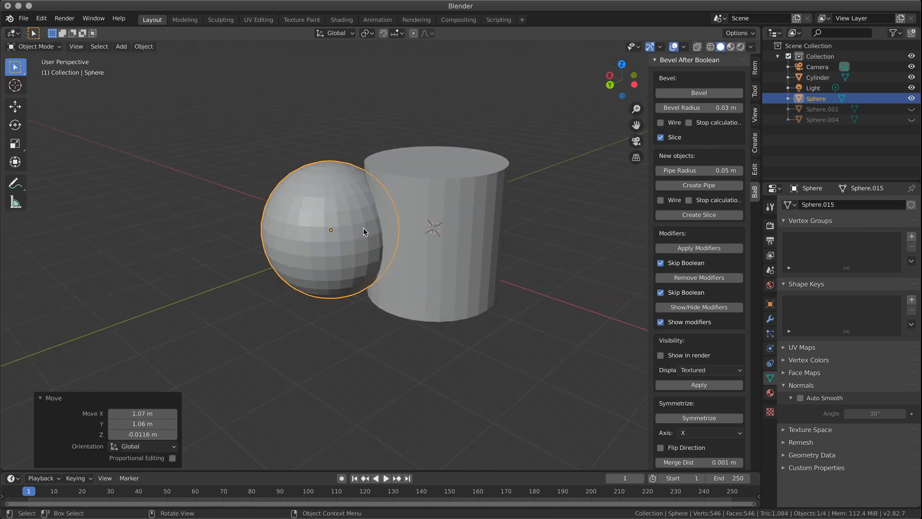
# - Apply smooth shading to both the cylinder and the sphere
pyautogui.moveTo(366, 231); pyautogui.dragTo(422, 226, button='middle')
pyautogui.click(422, 226)
pyautogui.rightClick(422, 225)
pyautogui.click(440, 211)
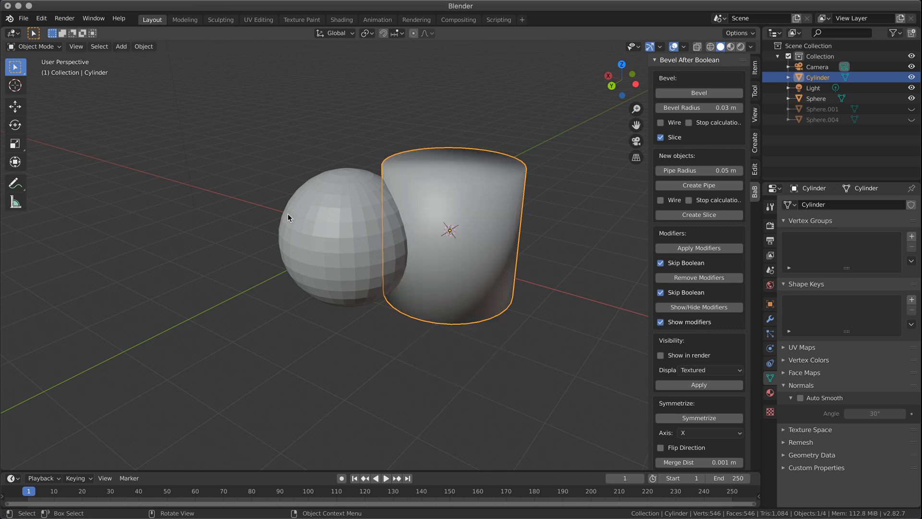
pyautogui.click(315, 215)
pyautogui.rightClick(323, 214)
pyautogui.click(330, 212)
# - Enable Auto Smooth at 30° on both the cylinder and the sphere
pyautogui.click(454, 224)
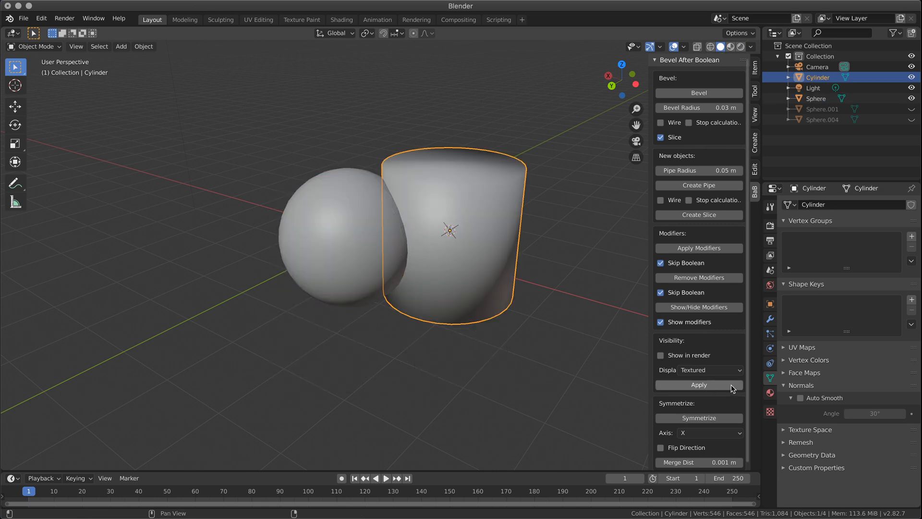
pyautogui.click(800, 399)
pyautogui.click(350, 234)
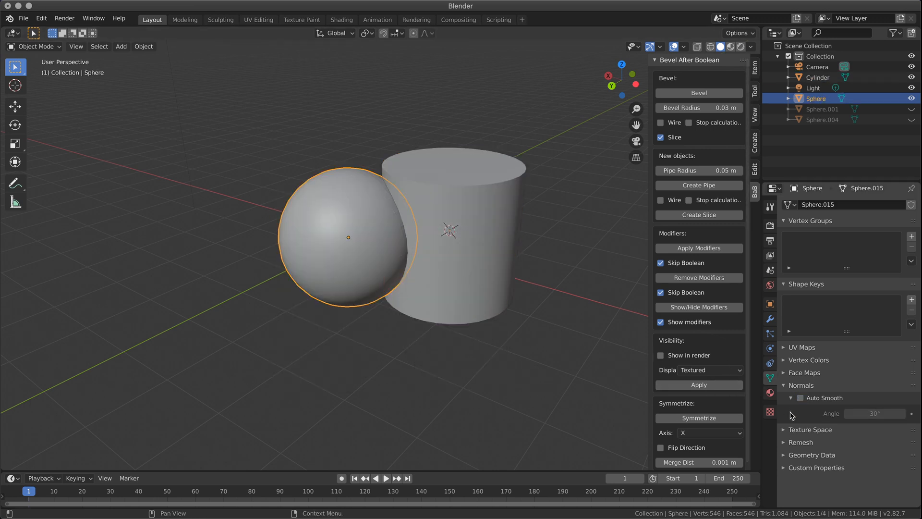
pyautogui.click(798, 399)
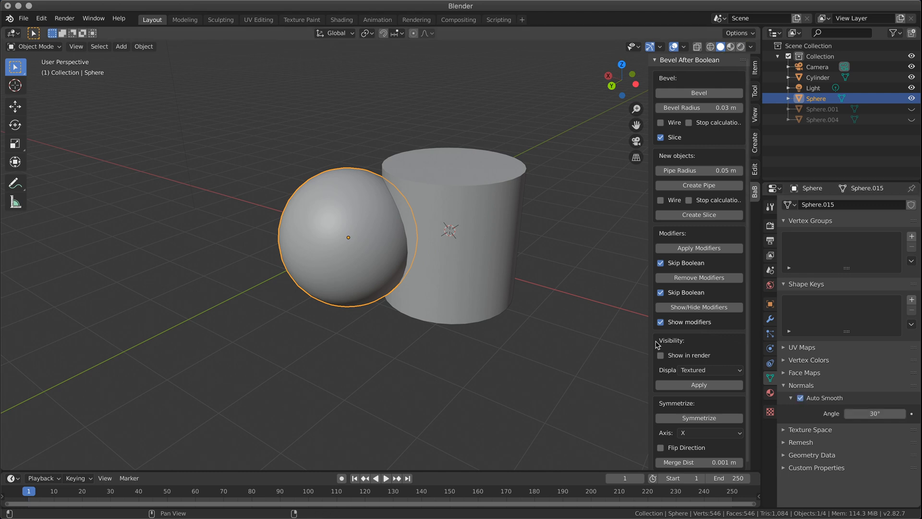
# - Subtract the sphere from the cylinder with the Auto Boolean Difference of Bool Tool
pyautogui.click(434, 273)
pyautogui.click(358, 239)
pyautogui.keyDown('shift'); pyautogui.click(481, 238); pyautogui.keyUp('shift')
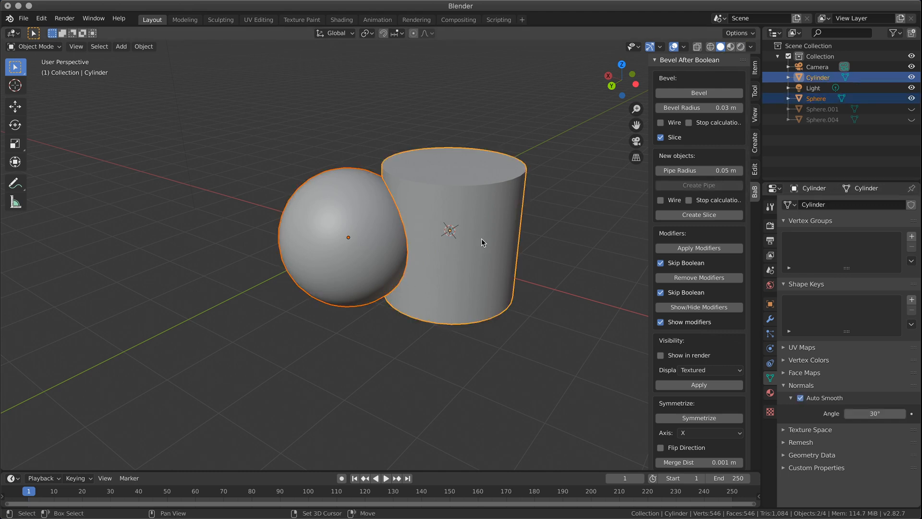
pyautogui.click(754, 169)
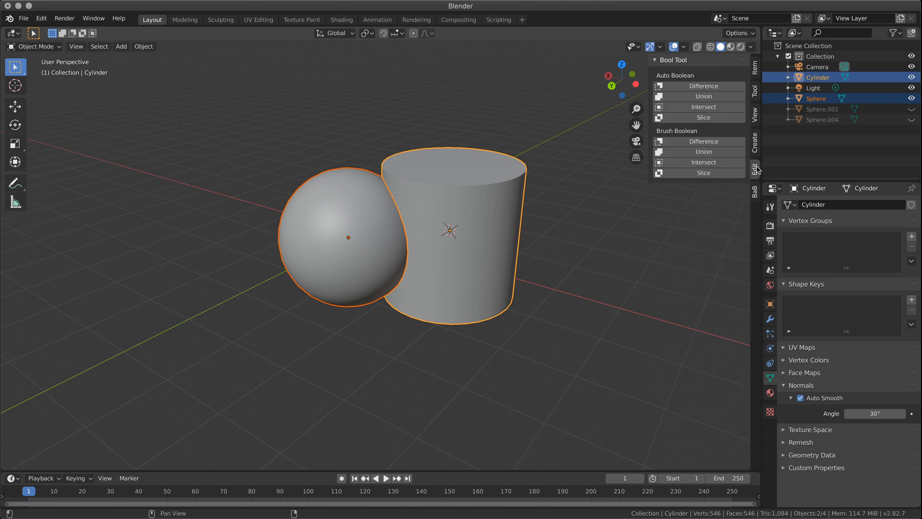
pyautogui.click(731, 86)
pyautogui.moveTo(557, 283); pyautogui.dragTo(691, 262, button='middle')
pyautogui.keyDown('shift'); pyautogui.moveTo(505, 188); pyautogui.dragTo(308, 306, button='middle'); pyautogui.keyUp('shift')
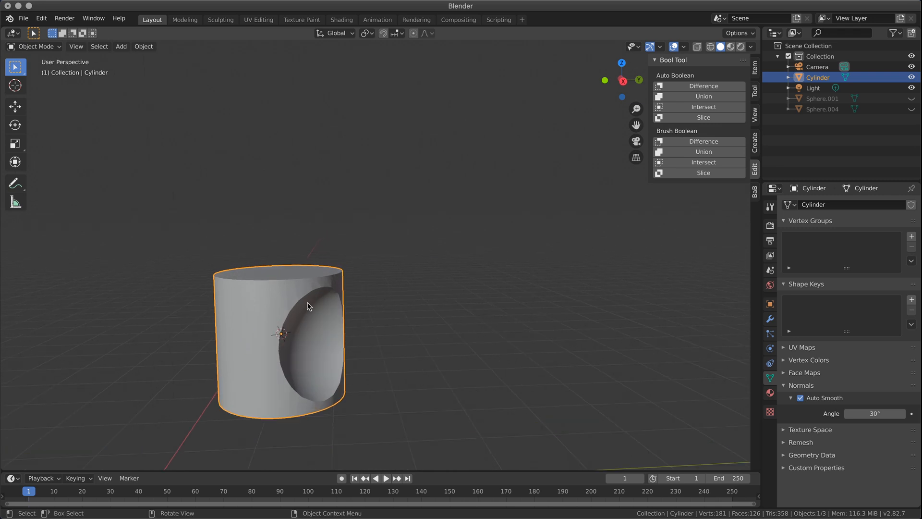
# - Try the Bevel After Boolean Bevel on the cut cylinder and undo the Auto Boolean difference
pyautogui.click(754, 191)
pyautogui.click(716, 94)
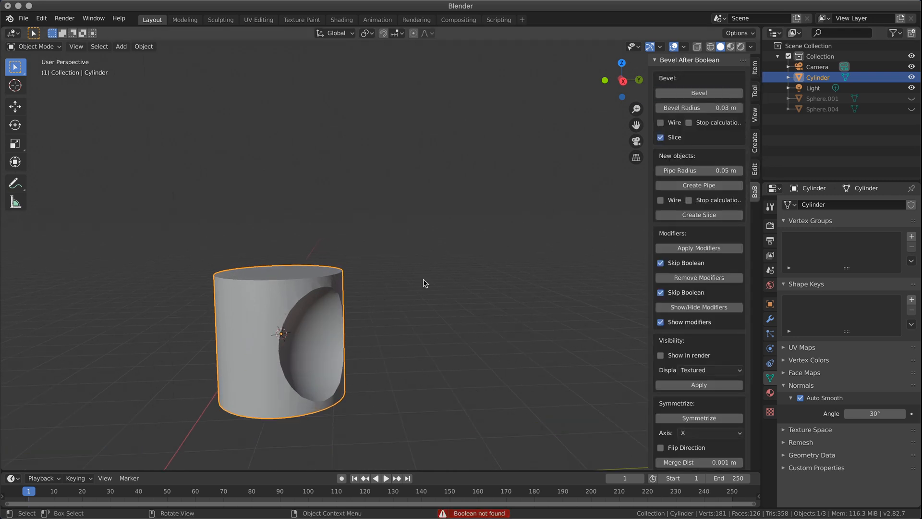
pyautogui.hotkey('ctrl', 'z')
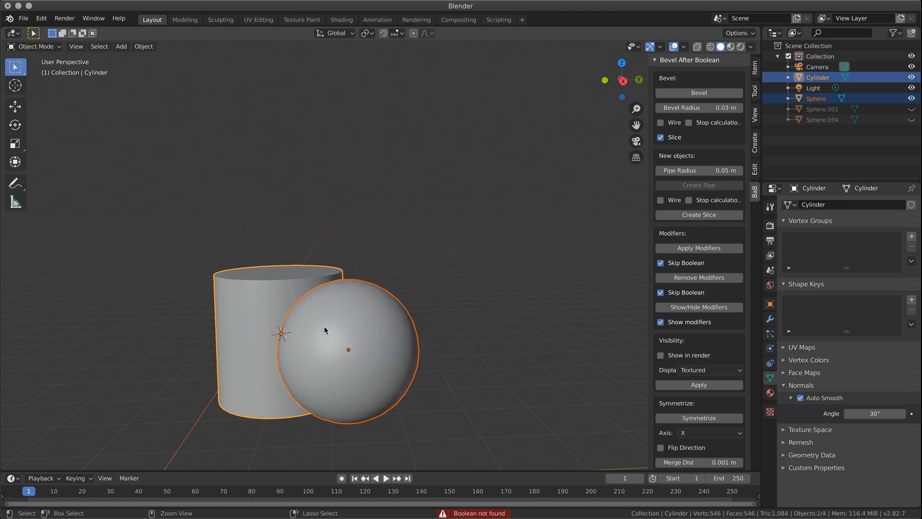
# - Cut the sphere out of the cylinder with a Brush Boolean Difference and select the cylinder
pyautogui.click(582, 231)
pyautogui.click(379, 321)
pyautogui.keyDown('shift'); pyautogui.click(247, 283); pyautogui.keyUp('shift')
pyautogui.click(754, 171)
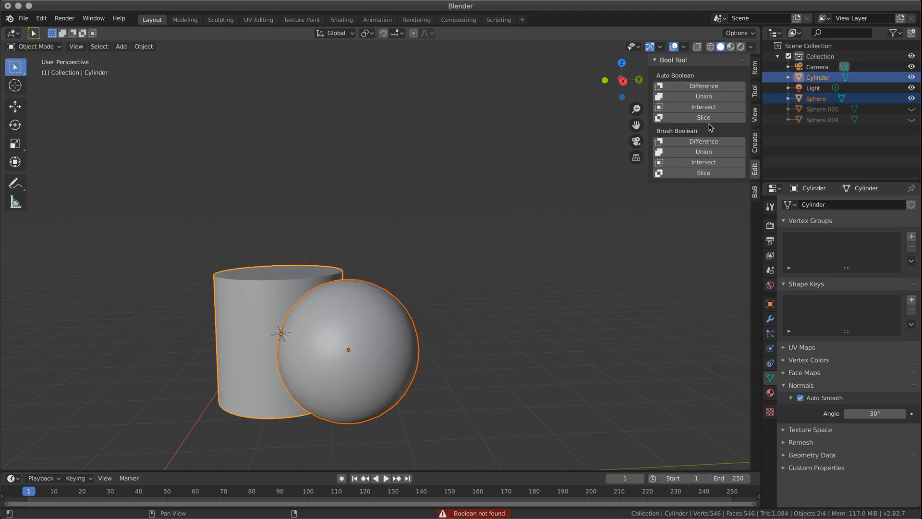
pyautogui.click(704, 141)
pyautogui.click(528, 221)
pyautogui.click(233, 317)
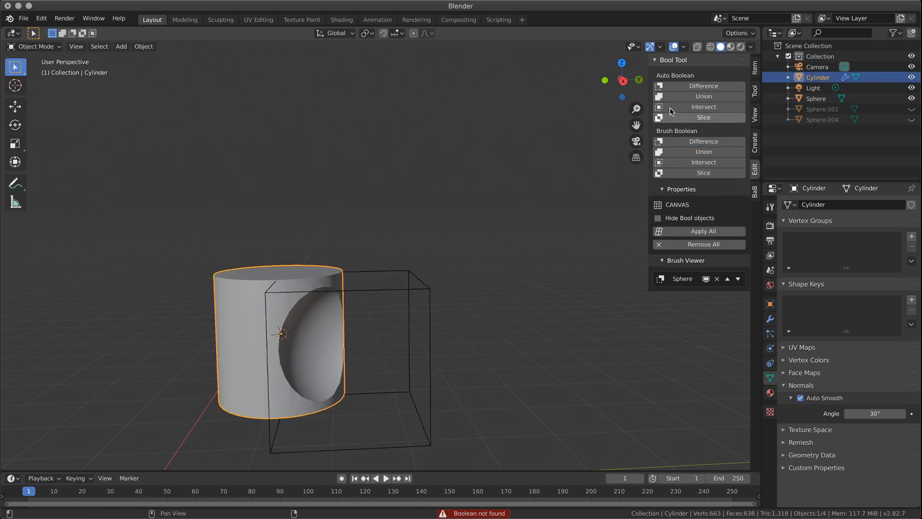
# - Bevel the cylinder's spherical cut with Bevel After Boolean, using a 0.03 m radius and Slice enabled
pyautogui.click(756, 190)
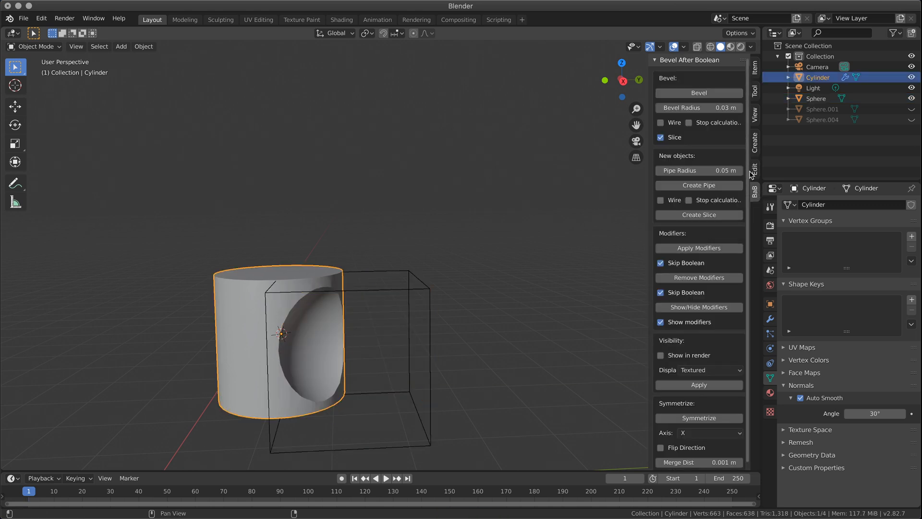
pyautogui.click(705, 93)
pyautogui.moveTo(527, 207); pyautogui.dragTo(516, 191, button='middle')
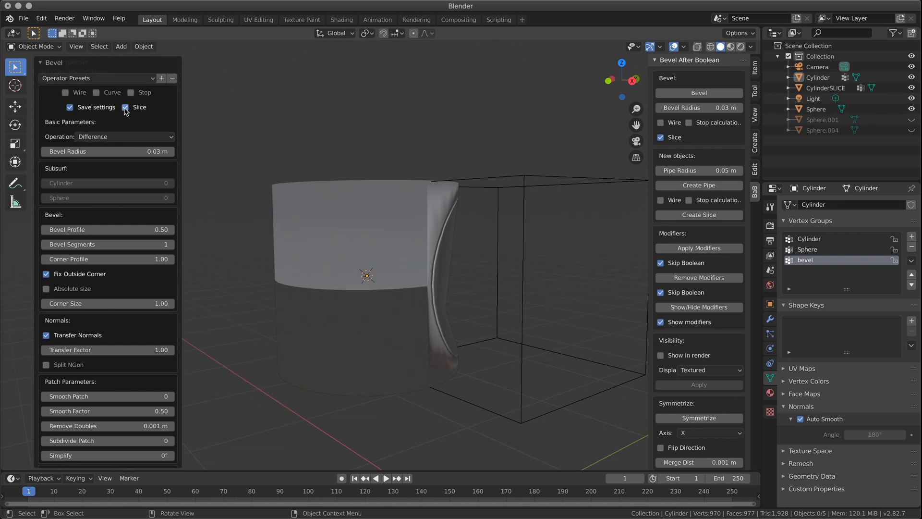
pyautogui.moveTo(212, 154); pyautogui.dragTo(288, 239, button='middle')
# - Turn the bevel's Transfer Normals off and back on to compare the shading around the cut
pyautogui.click(46, 335)
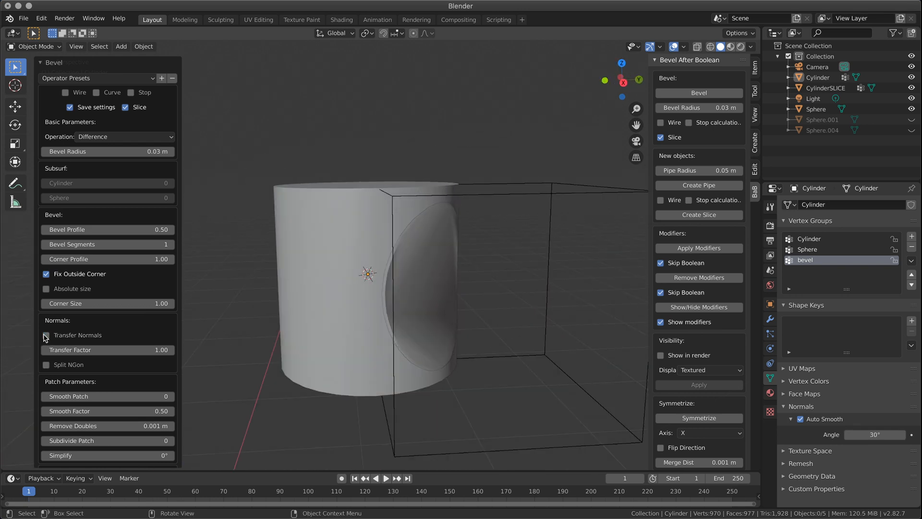
pyautogui.click(46, 335)
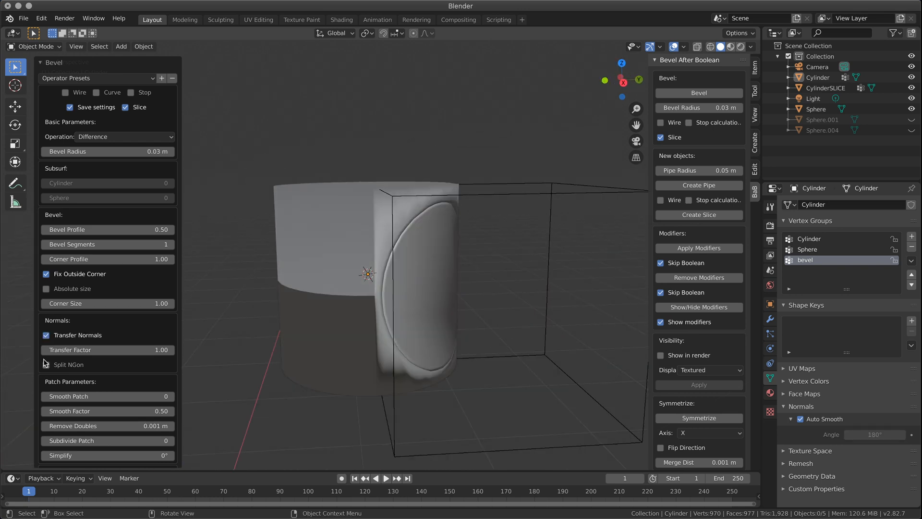
pyautogui.moveTo(341, 283); pyautogui.dragTo(316, 287, button='middle')
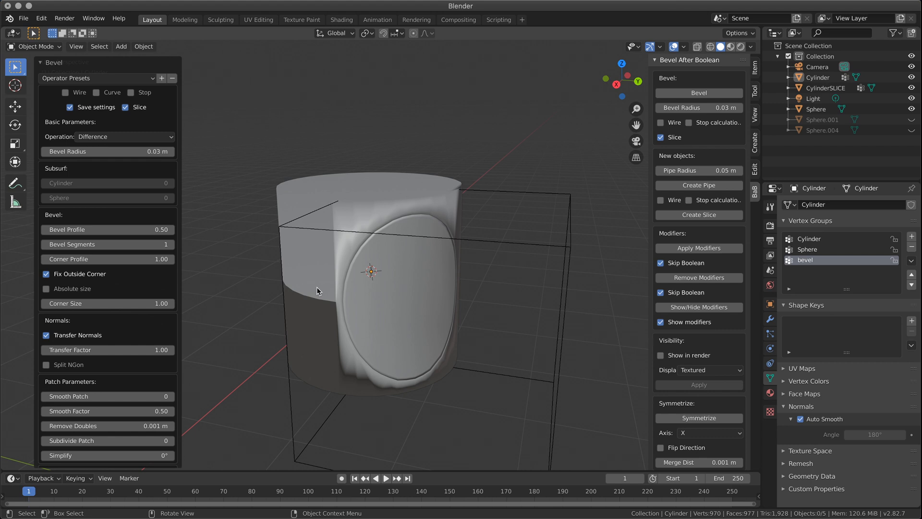
pyautogui.moveTo(373, 330); pyautogui.dragTo(375, 304, button='middle')
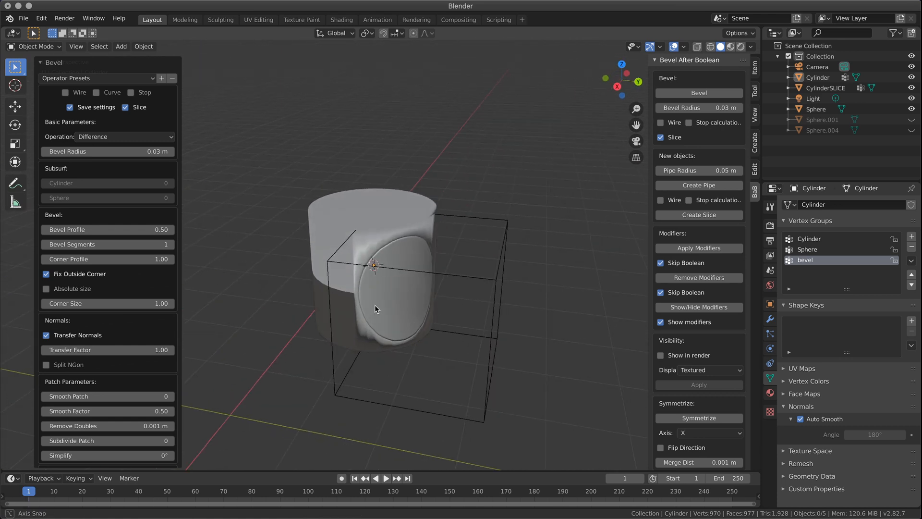
# - Load the operator preset with a 0.05 m bevel radius and 10 segments, and re-enable Slice
pyautogui.click(124, 81)
pyautogui.click(120, 91)
pyautogui.moveTo(185, 152); pyautogui.dragTo(230, 182, button='middle')
pyautogui.click(134, 107)
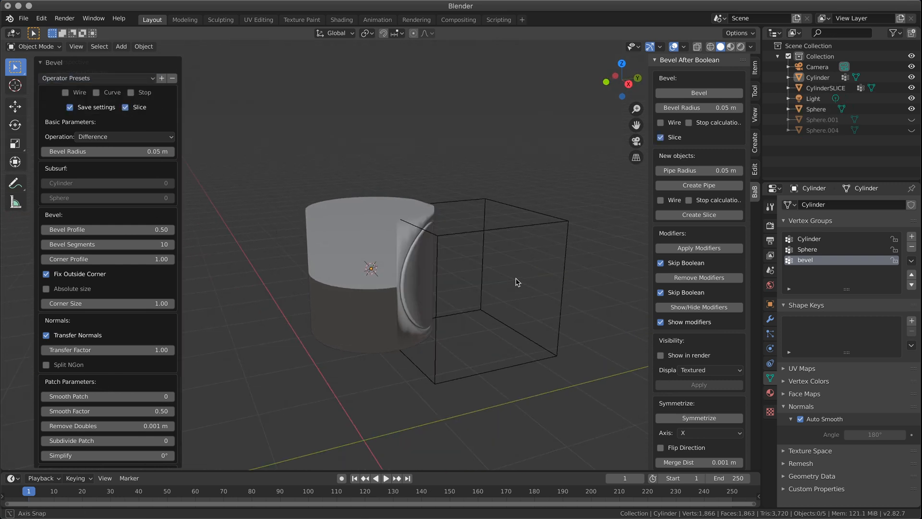
# - Examine the wider bevel around the cylinder's cut from several angles and undo the bevel
pyautogui.moveTo(516, 283); pyautogui.dragTo(400, 283, button='middle')
pyautogui.scroll(6, 460, 317)
pyautogui.moveTo(499, 298); pyautogui.dragTo(491, 319, button='middle')
pyautogui.scroll(-4, 481, 320)
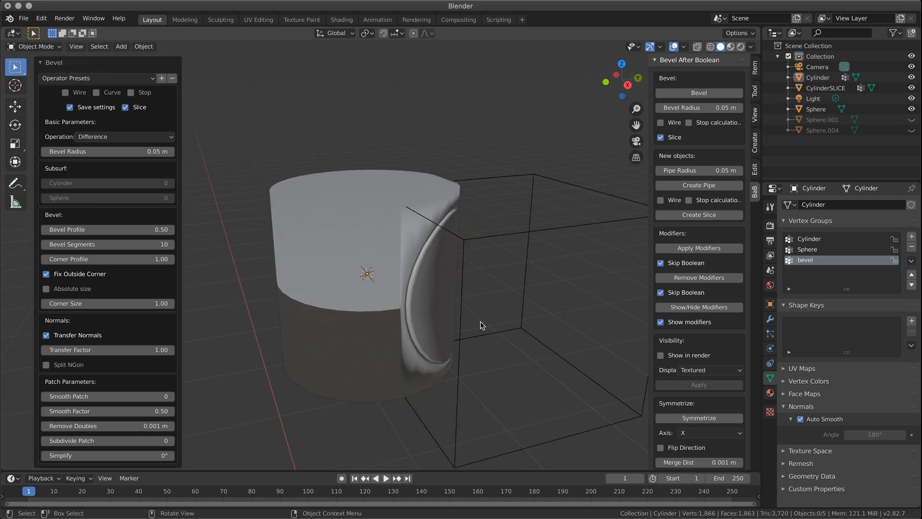
pyautogui.hotkey('ctrl', 'z')
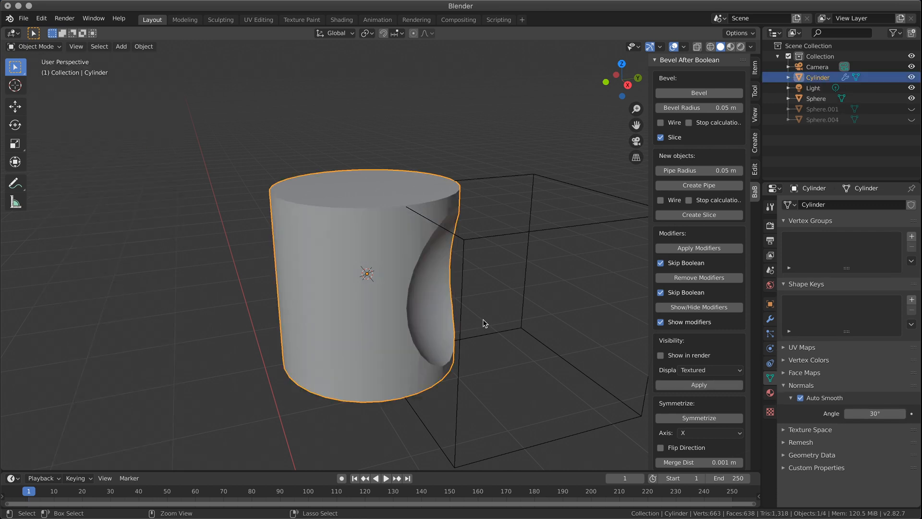
# - Duplicate the cylinder in place and set the duplicate's Boolean modifier operation to Intersect
pyautogui.hotkey('shift', 'd')
pyautogui.rightClick(366, 226)
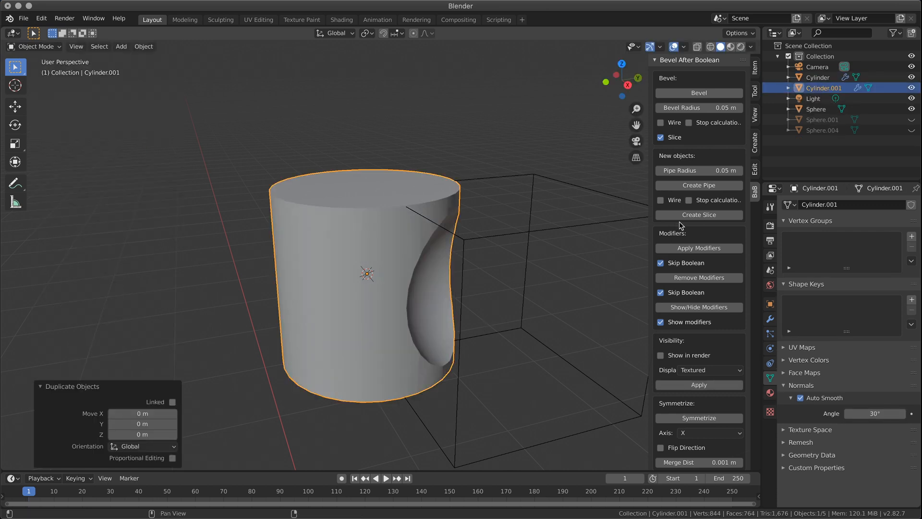
pyautogui.click(771, 320)
pyautogui.click(816, 262)
pyautogui.click(807, 277)
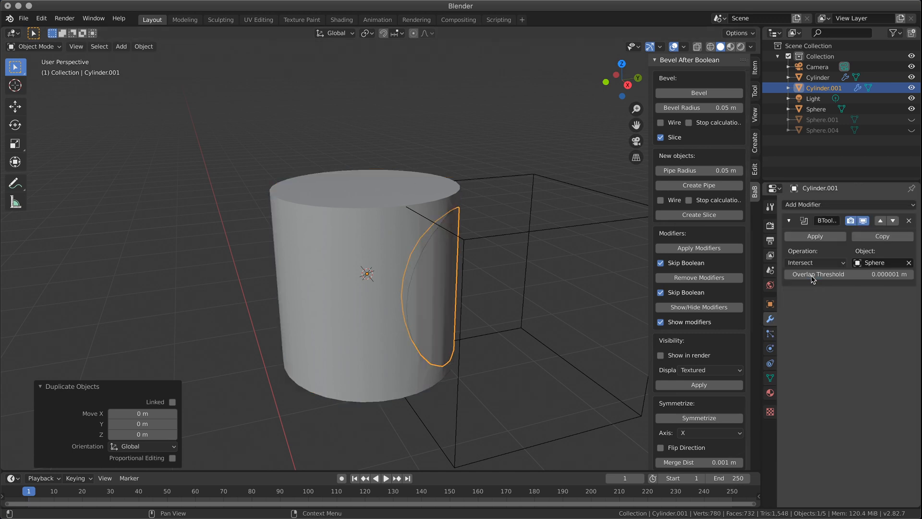
# - Bevel the intersected duplicate cylinder with a 0.05 m radius and 10 segments, with Slice disabled
pyautogui.click(484, 183)
pyautogui.moveTo(484, 183); pyautogui.dragTo(420, 310, button='middle')
pyautogui.click(420, 310)
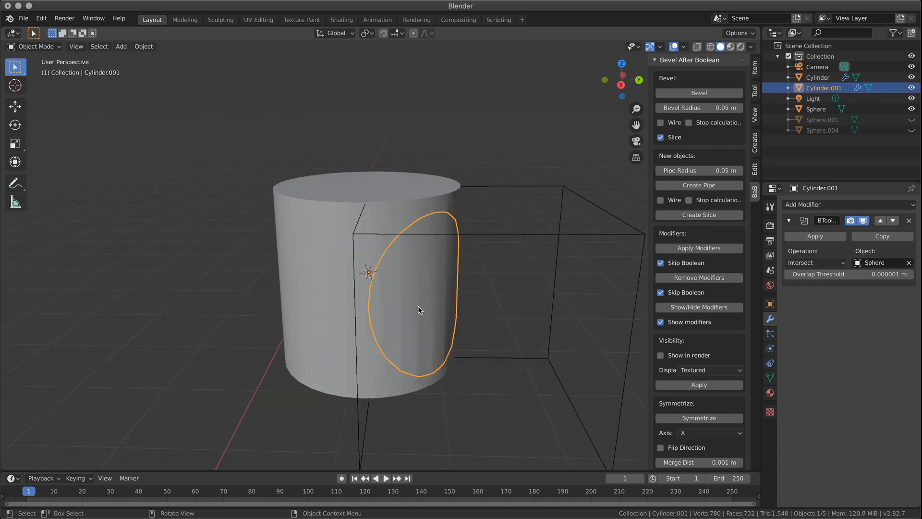
pyautogui.click(694, 92)
pyautogui.click(125, 107)
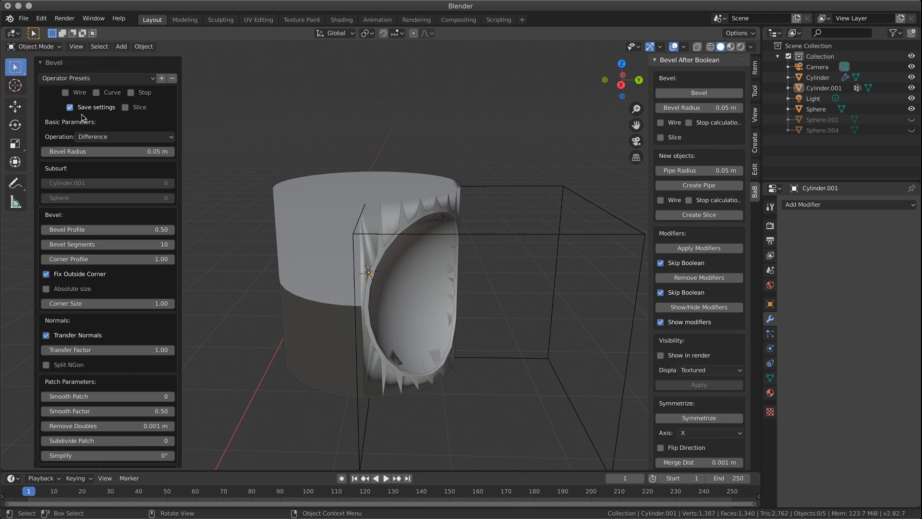
# - Try the Union and Intersect operations for the duplicate cylinder's bevel
pyautogui.click(132, 79)
pyautogui.click(112, 95)
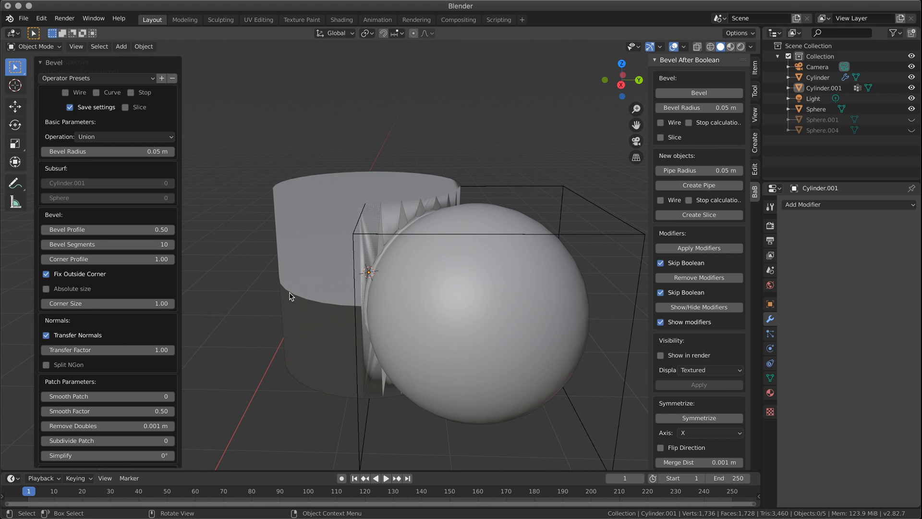
pyautogui.click(120, 137)
pyautogui.click(111, 172)
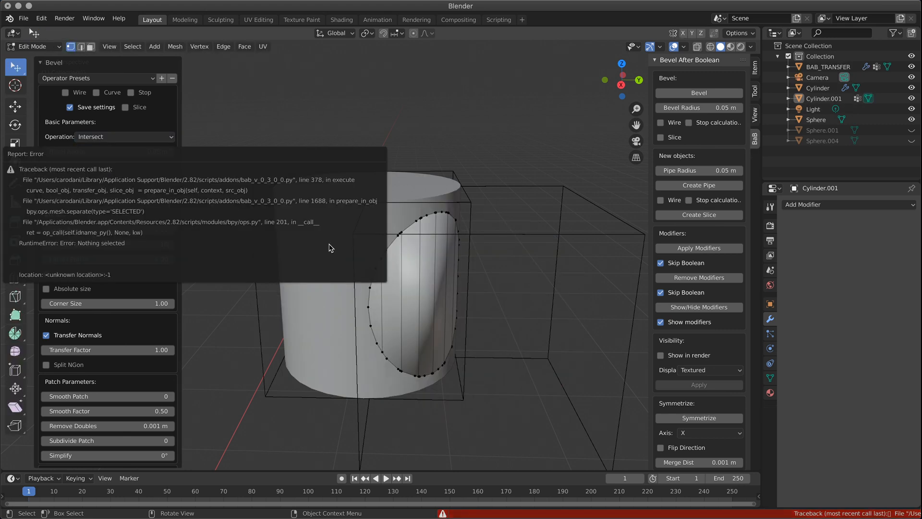
# - Undo the bevel attempt, the cylinder duplicate and the Brush Boolean, back to the uncut cylinder and sphere
pyautogui.click(334, 327)
pyautogui.moveTo(499, 228); pyautogui.dragTo(440, 230, button='middle')
pyautogui.hotkey('ctrl', 'z')
pyautogui.hotkey('ctrl', 'z')
pyautogui.hotkey('ctrl', 'z')
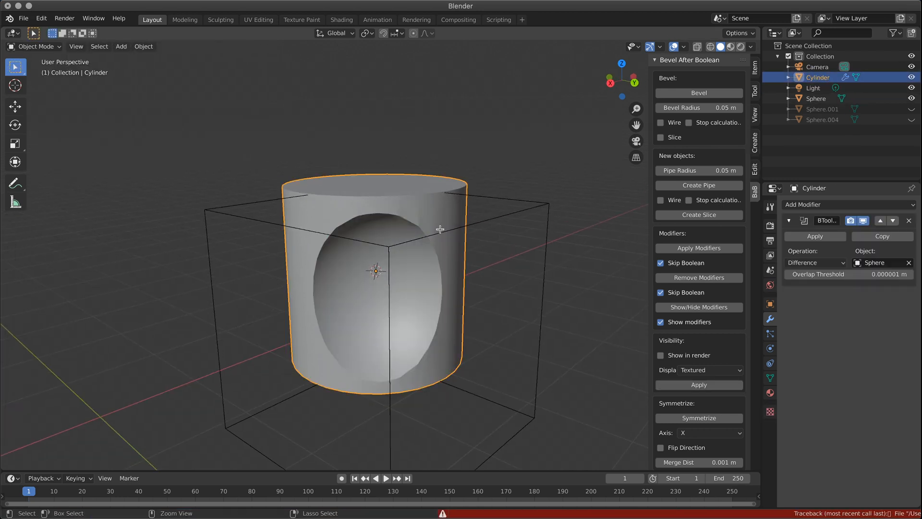
pyautogui.hotkey('ctrl', 'z')
pyautogui.hotkey('ctrl', 'z')
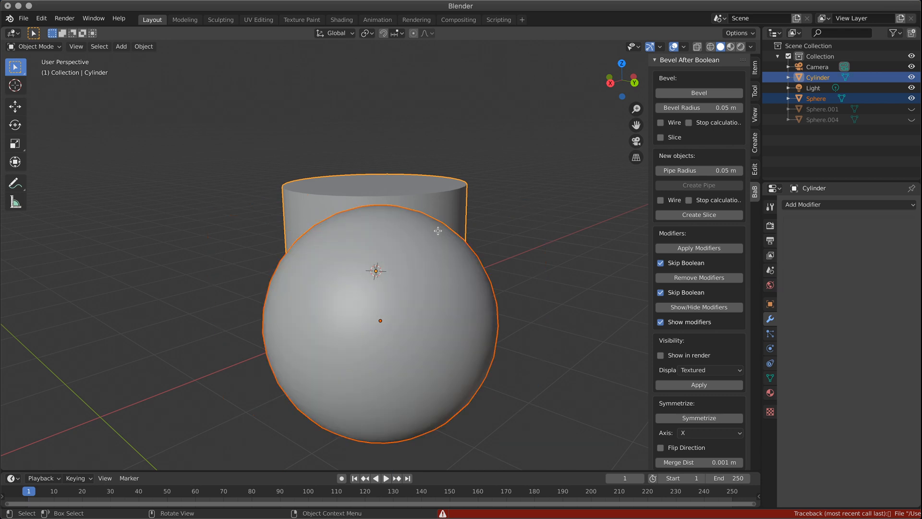
pyautogui.moveTo(332, 267); pyautogui.dragTo(500, 269, button='middle')
pyautogui.moveTo(609, 96); pyautogui.dragTo(606, 103)
pyautogui.moveTo(534, 183); pyautogui.dragTo(499, 164, button='middle')
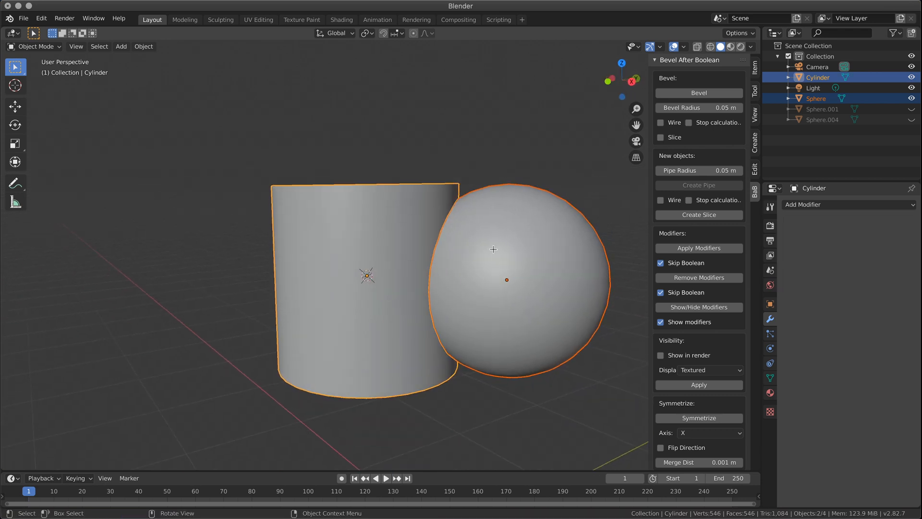
pyautogui.click(497, 247)
pyautogui.press('g')
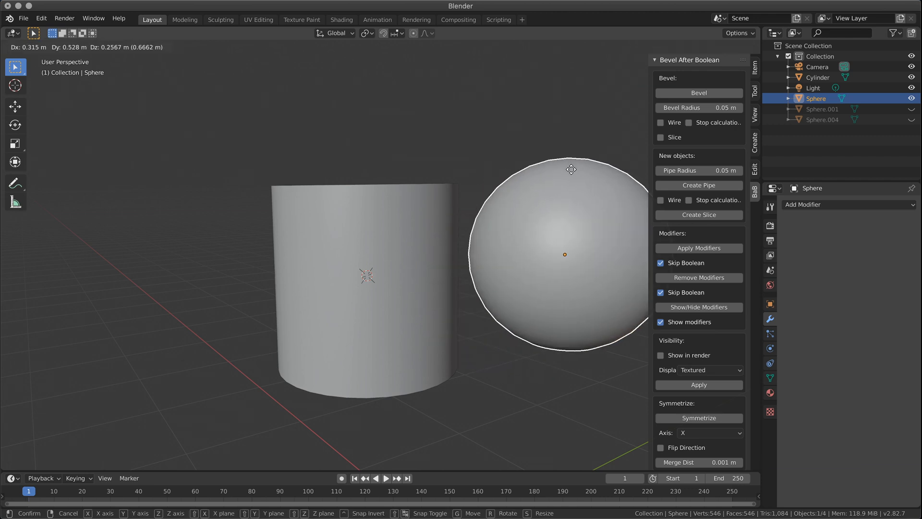
pyautogui.rightClick(571, 166)
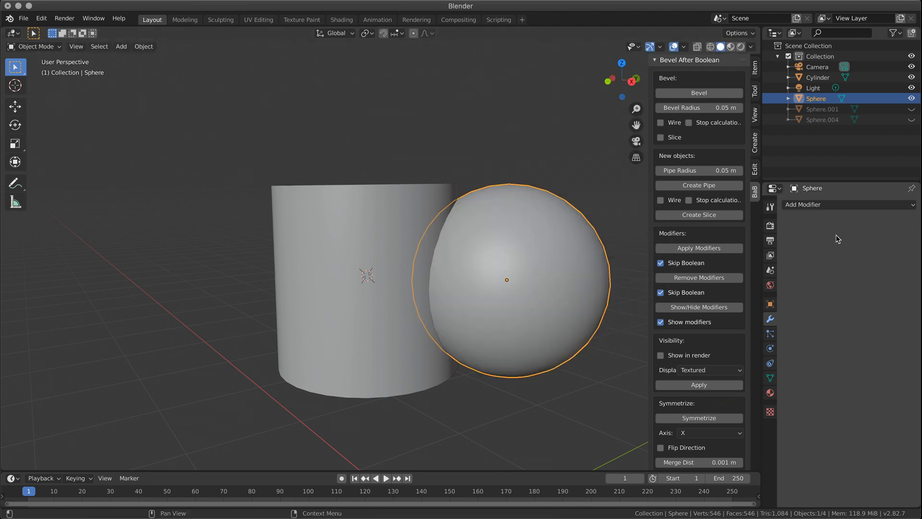
# - Cut the cylinder with the sphere using a Brush Boolean Difference
pyautogui.keyDown('shift'); pyautogui.click(373, 205); pyautogui.keyUp('shift')
pyautogui.click(755, 168)
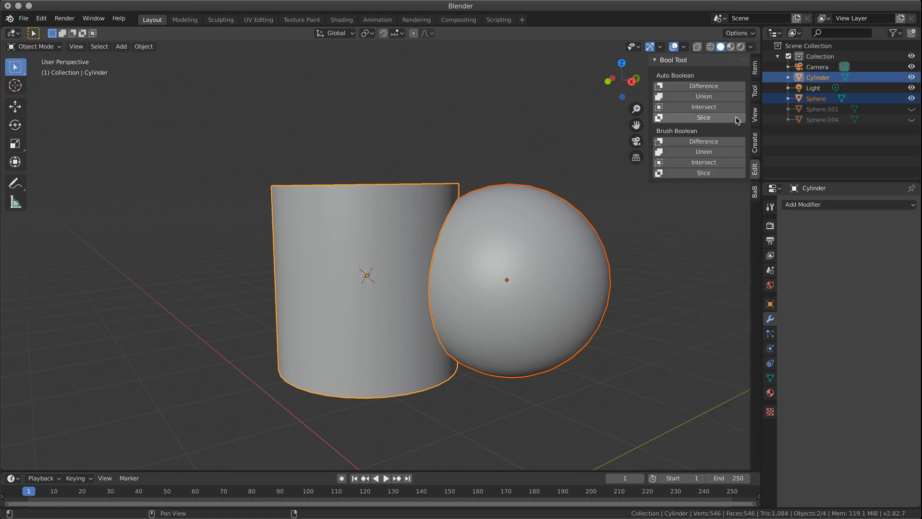
pyautogui.click(703, 142)
pyautogui.click(427, 195)
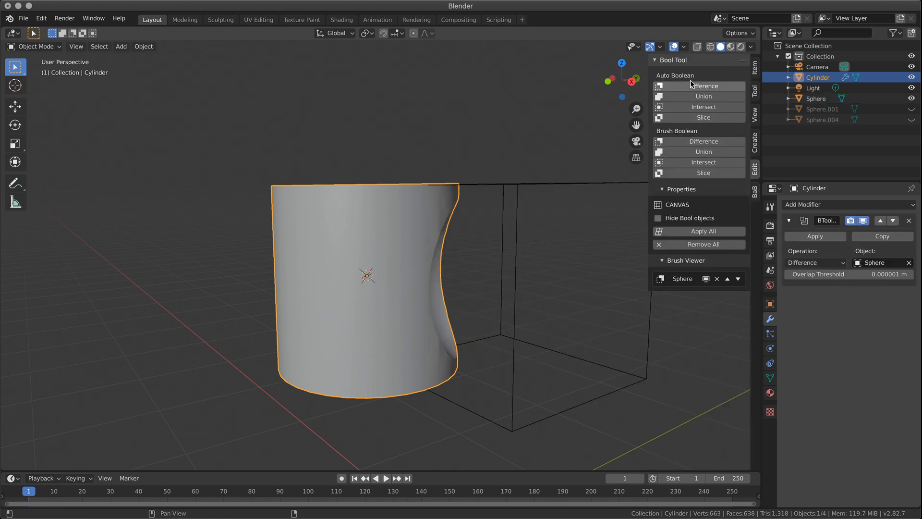
# - Bevel the cut edge of the cylinder with a 0.05 m radius and 10 segments, without Slice
pyautogui.click(755, 191)
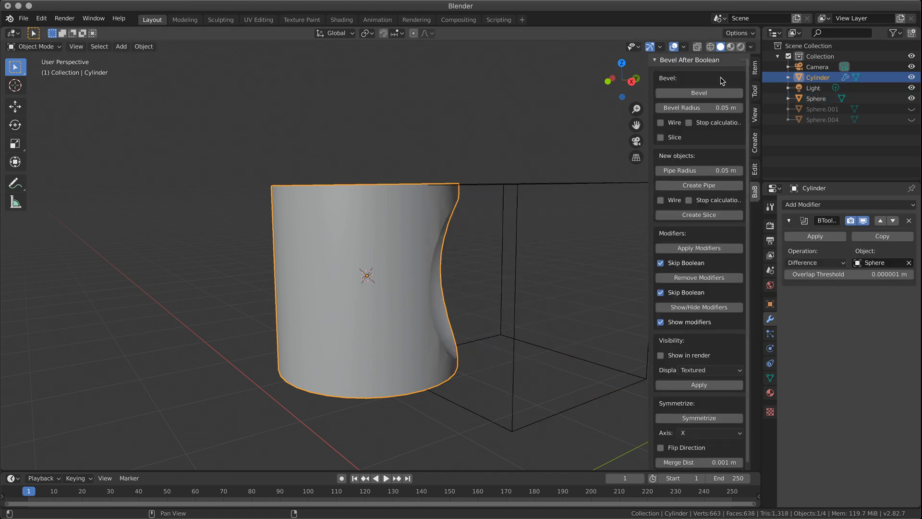
pyautogui.click(705, 94)
pyautogui.moveTo(499, 227); pyautogui.dragTo(456, 233, button='middle')
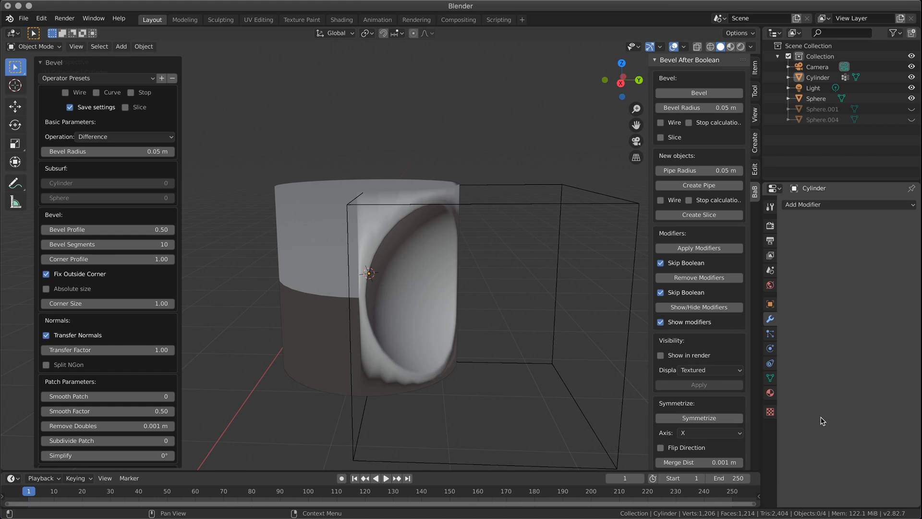
pyautogui.moveTo(487, 211); pyautogui.dragTo(550, 214, button='middle')
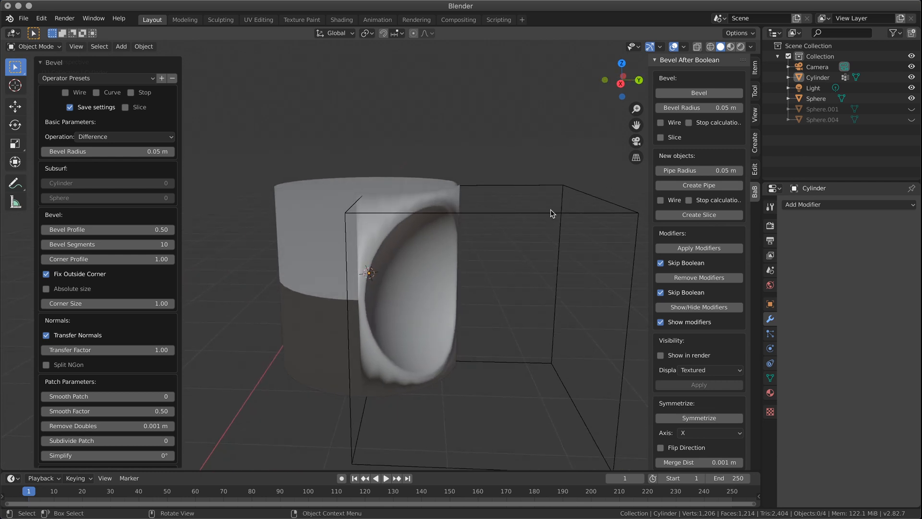
# - Undo the cylinder's bevel, back to the live Boolean cut
pyautogui.click(551, 214)
pyautogui.hotkey('ctrl', 'z')
pyautogui.hotkey('ctrl', 'z')
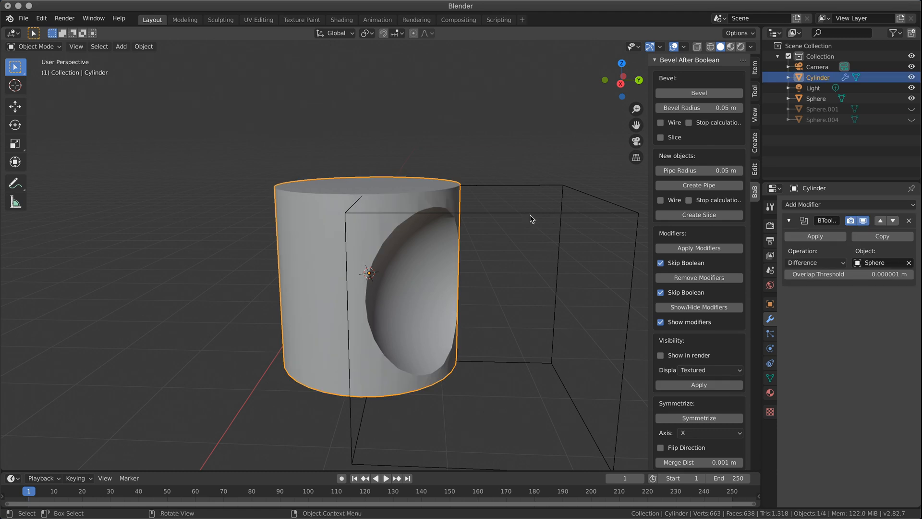
# - Scale the sphere cutter to about 0.876 and move it about -0.51 m in Y and 0.1 m in Z
pyautogui.click(531, 216)
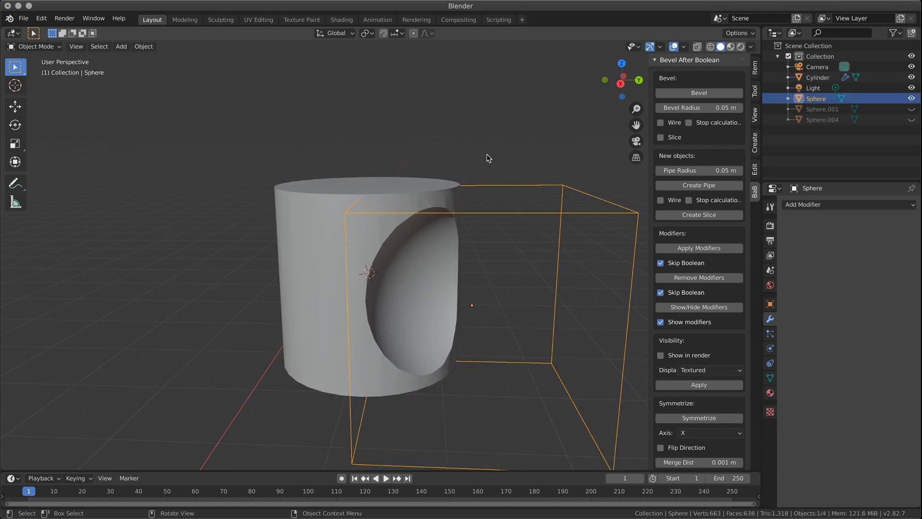
pyautogui.press('s')
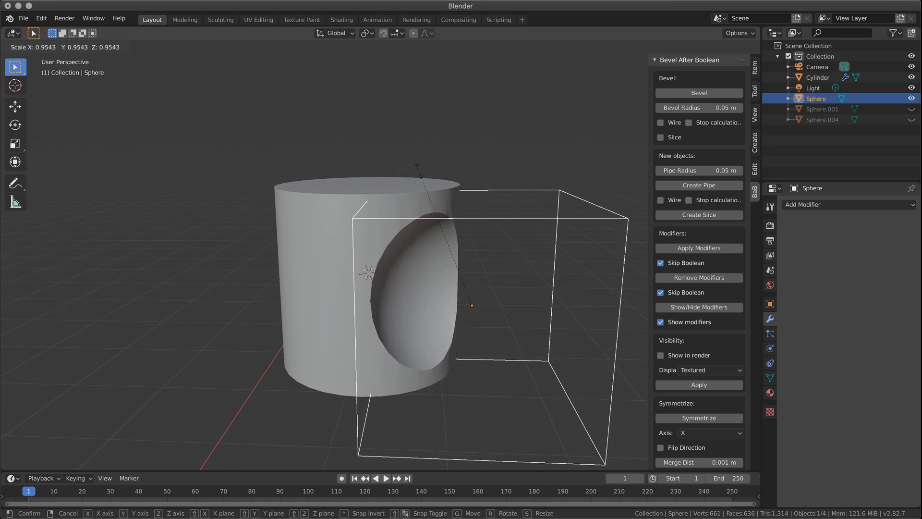
pyautogui.click(468, 157)
pyautogui.moveTo(468, 156)
pyautogui.mouseDown(button='middle')
pyautogui.moveTo(516, 163)
pyautogui.moveTo(473, 158)
pyautogui.mouseUp(button='middle')
pyautogui.press('g')
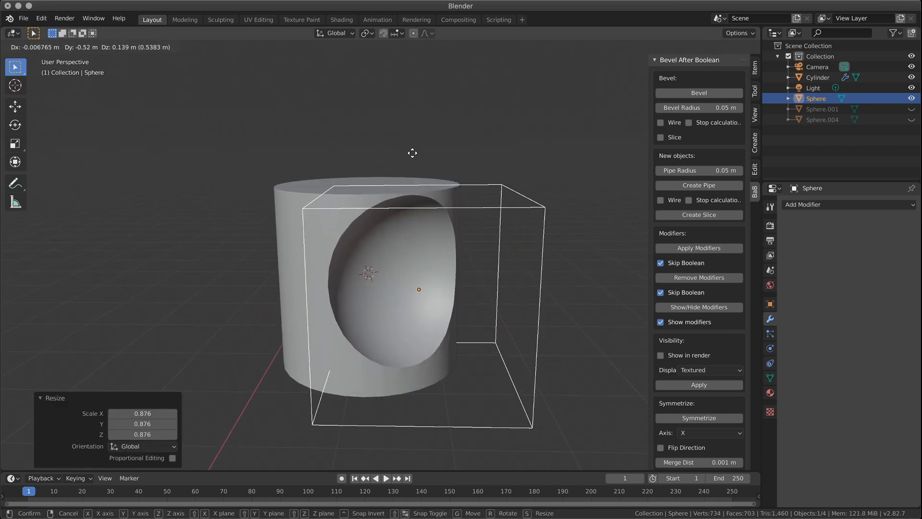
pyautogui.click(413, 154)
# - Move the sphere cutter about -0.33 m in X, -0.21 m in Y and 0.08 m in Z, and rescale it slightly
pyautogui.moveTo(413, 159); pyautogui.dragTo(476, 233, button='middle')
pyautogui.press('g')
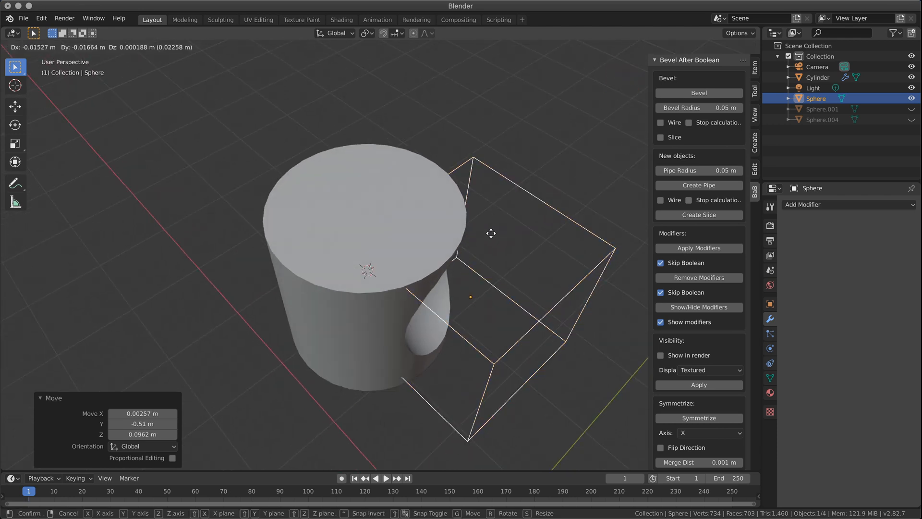
pyautogui.click(468, 231)
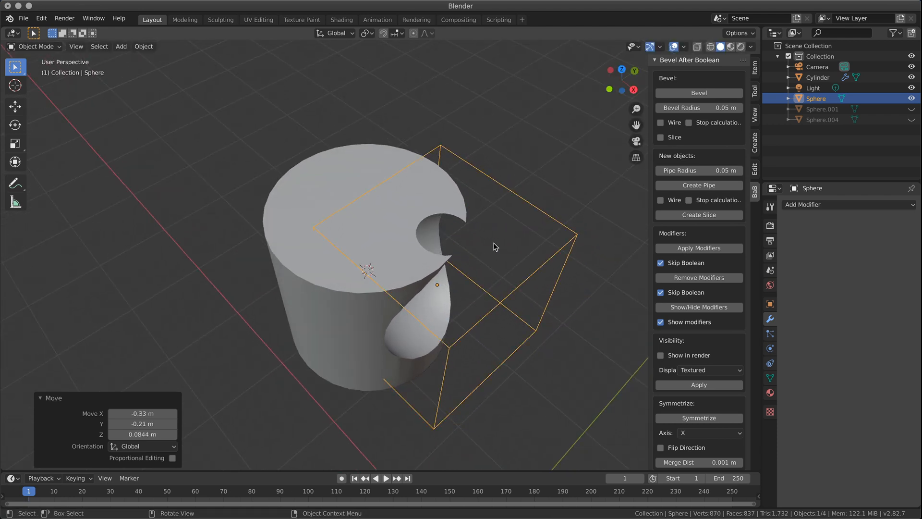
pyautogui.press('s')
pyautogui.click(546, 302)
# - Bevel the recut cylinder with a 0.05 m radius, 10 segments and Slice enabled, and display it in wireframe
pyautogui.moveTo(546, 302); pyautogui.dragTo(454, 246, button='middle')
pyautogui.scroll(2, 511, 248)
pyautogui.click(329, 234)
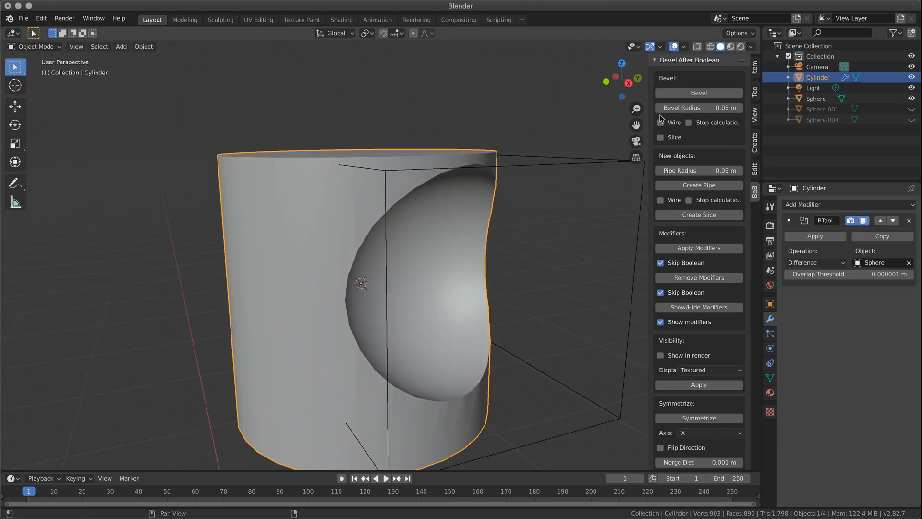
pyautogui.click(684, 93)
pyautogui.moveTo(451, 229); pyautogui.dragTo(449, 251, button='middle')
pyautogui.click(125, 107)
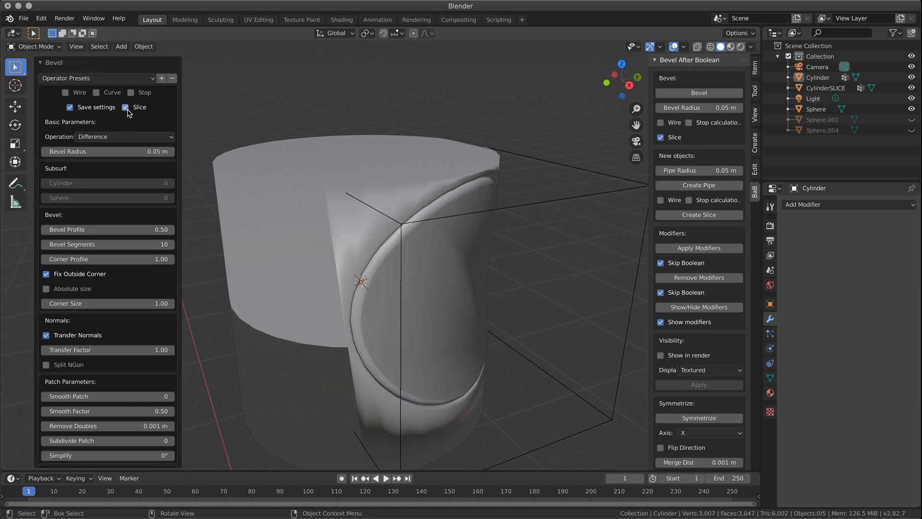
pyautogui.moveTo(490, 282); pyautogui.dragTo(531, 283, button='middle')
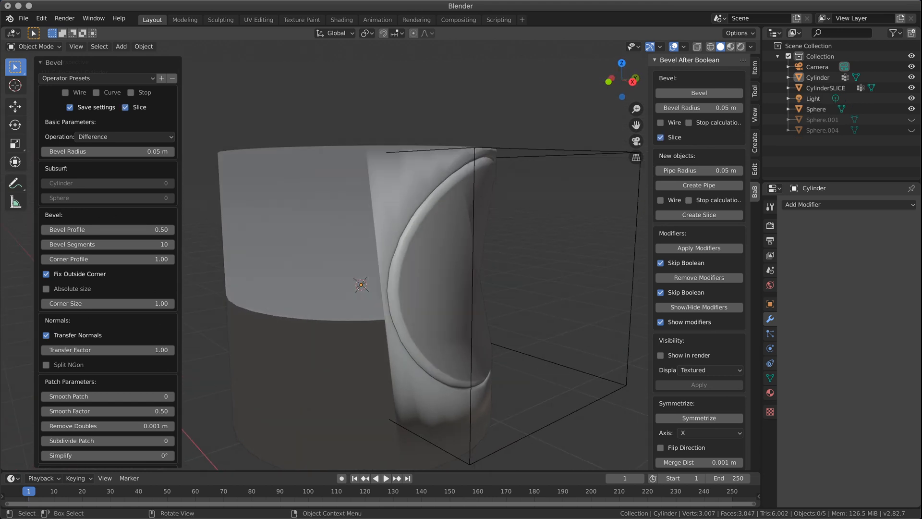
pyautogui.click(709, 47)
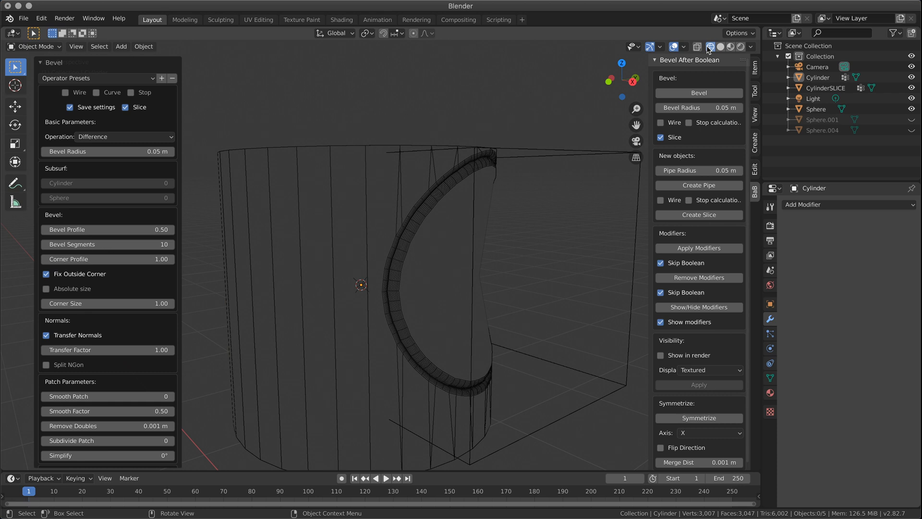
# - Switch the viewport to solid shading with MatCap lighting and choose the red clay MatCap
pyautogui.click(721, 46)
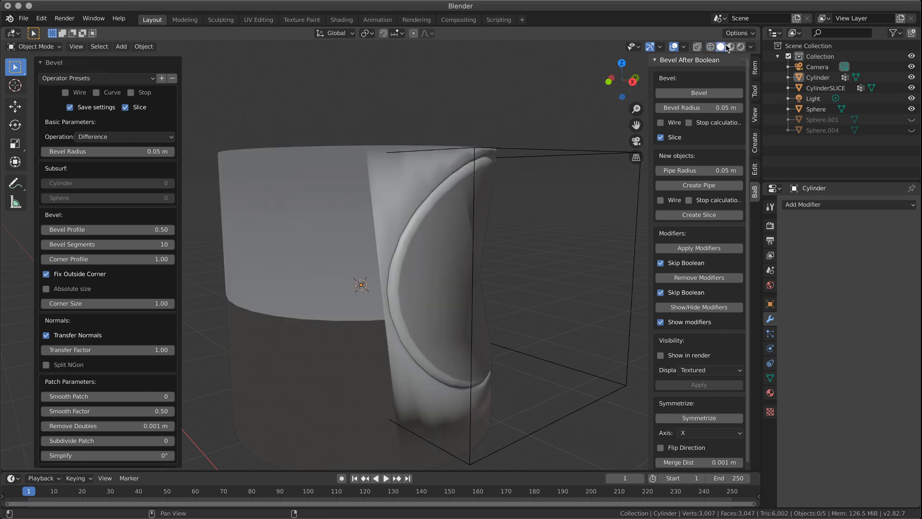
pyautogui.click(729, 47)
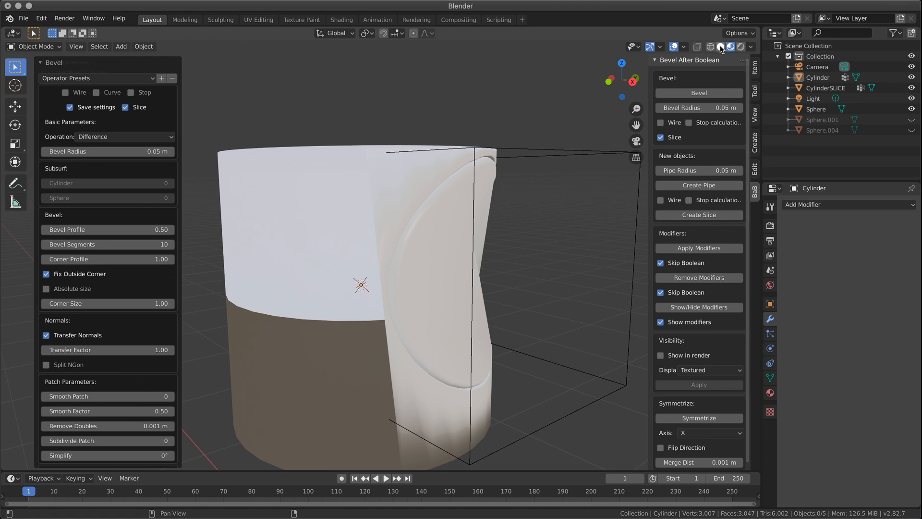
pyautogui.click(721, 46)
pyautogui.click(750, 47)
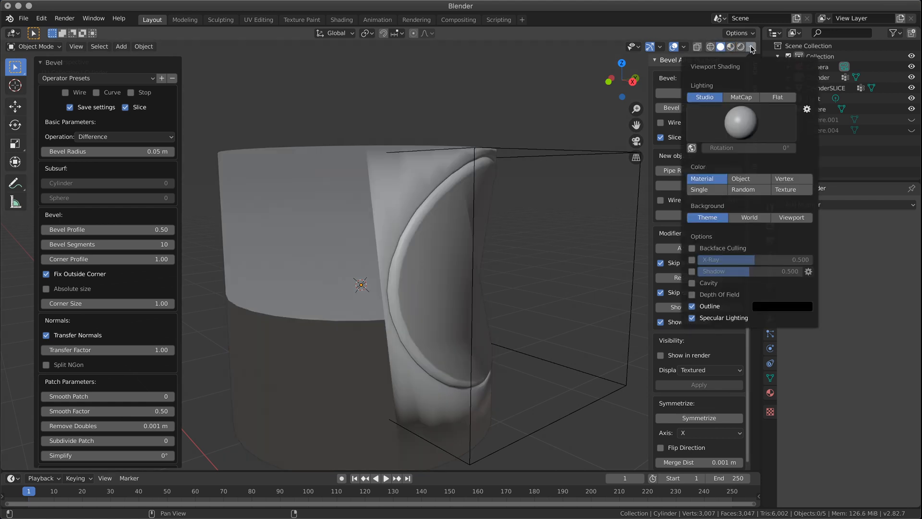
pyautogui.click(738, 97)
pyautogui.click(735, 112)
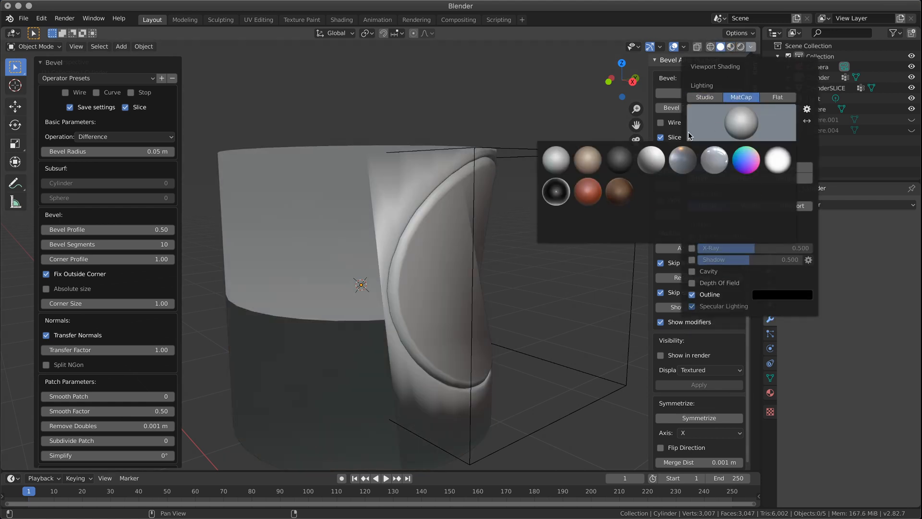
pyautogui.click(583, 196)
pyautogui.moveTo(504, 113)
pyautogui.mouseDown(button='middle')
pyautogui.moveTo(396, 110)
pyautogui.moveTo(521, 117)
pyautogui.mouseUp(button='middle')
# - Turn off Transfer Normals for the cylinder's bevel and check the circular edge from several sides
pyautogui.click(46, 335)
pyautogui.moveTo(371, 225); pyautogui.dragTo(264, 178, button='middle')
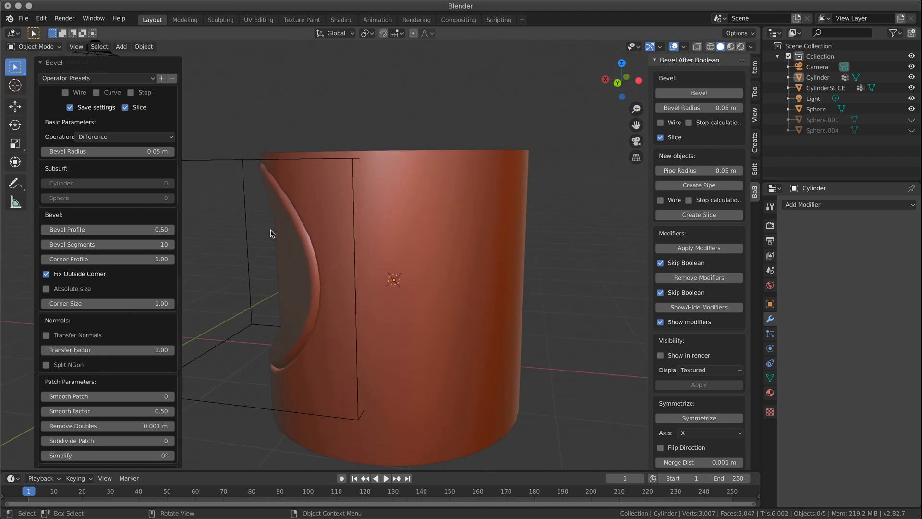
pyautogui.moveTo(267, 296); pyautogui.dragTo(327, 302, button='middle')
pyautogui.scroll(-6, 96, 291)
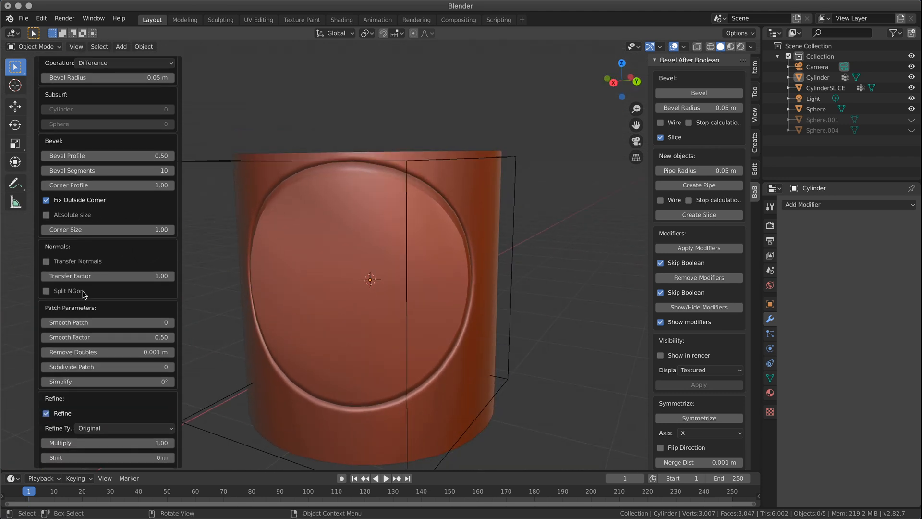
# - Toggle Refine off and back on to compare its effect on the bevel edge
pyautogui.click(46, 371)
pyautogui.click(46, 371)
pyautogui.moveTo(319, 288); pyautogui.dragTo(191, 357, button='middle')
pyautogui.click(58, 371)
pyautogui.moveTo(404, 300); pyautogui.dragTo(448, 294, button='middle')
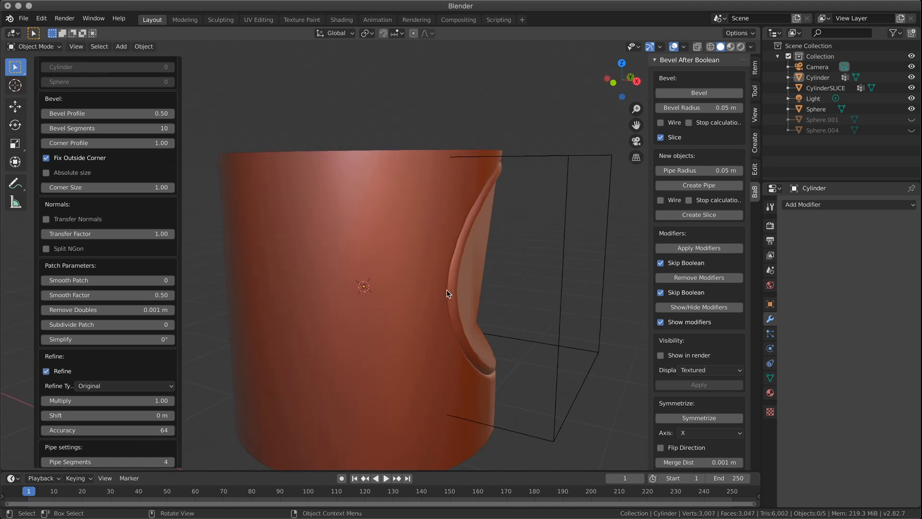
# - Raise the bevel's Subdivide Patch value to 2 and check the cut from both sides
pyautogui.click(171, 325)
pyautogui.moveTo(456, 243); pyautogui.dragTo(247, 259, button='middle')
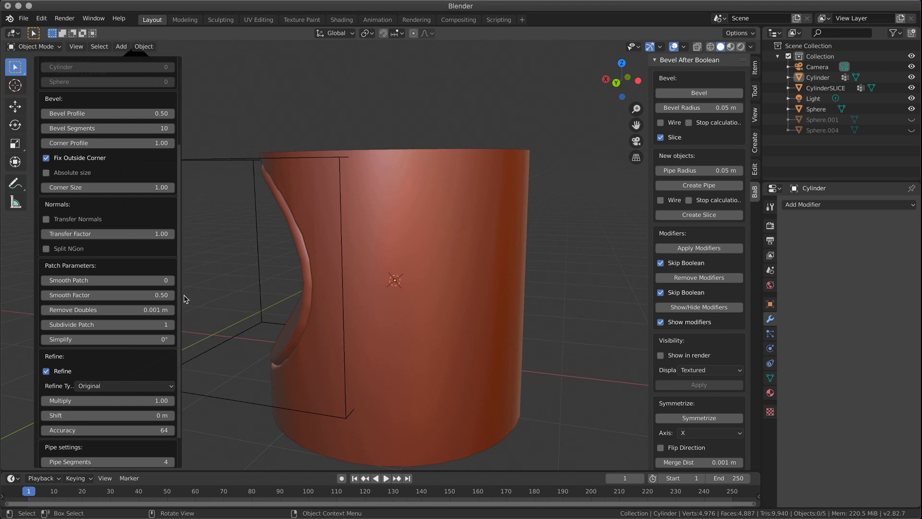
pyautogui.click(170, 325)
pyautogui.moveTo(284, 292); pyautogui.dragTo(474, 297, button='middle')
pyautogui.scroll(5, 118, 235)
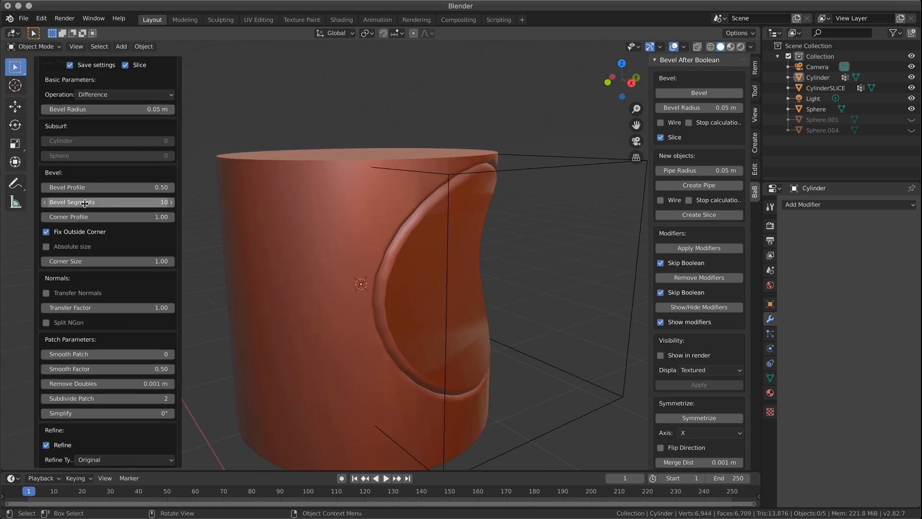
# - Turn off the Slice option so that only the spherical cut in the cylinder is beveled
pyautogui.click(125, 108)
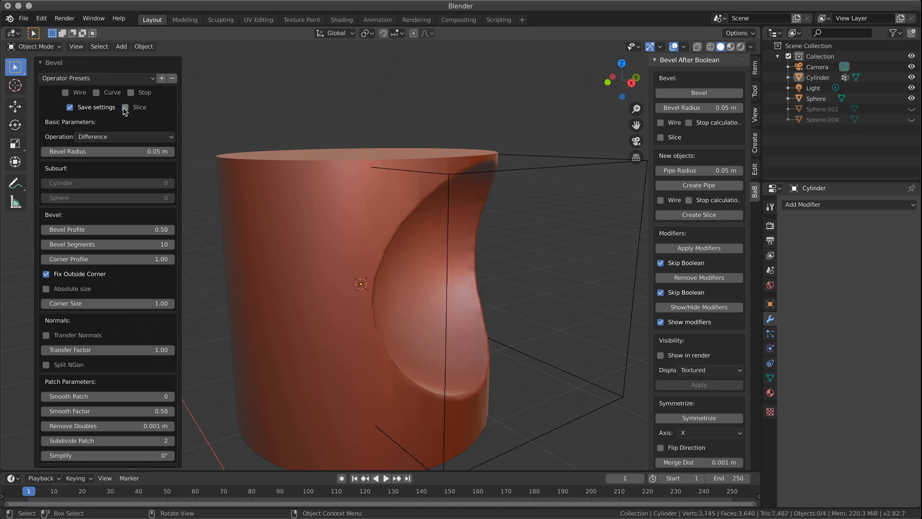
pyautogui.moveTo(247, 220); pyautogui.dragTo(284, 238, button='middle')
pyautogui.moveTo(190, 152); pyautogui.dragTo(399, 248, button='middle')
pyautogui.scroll(-4, 341, 248)
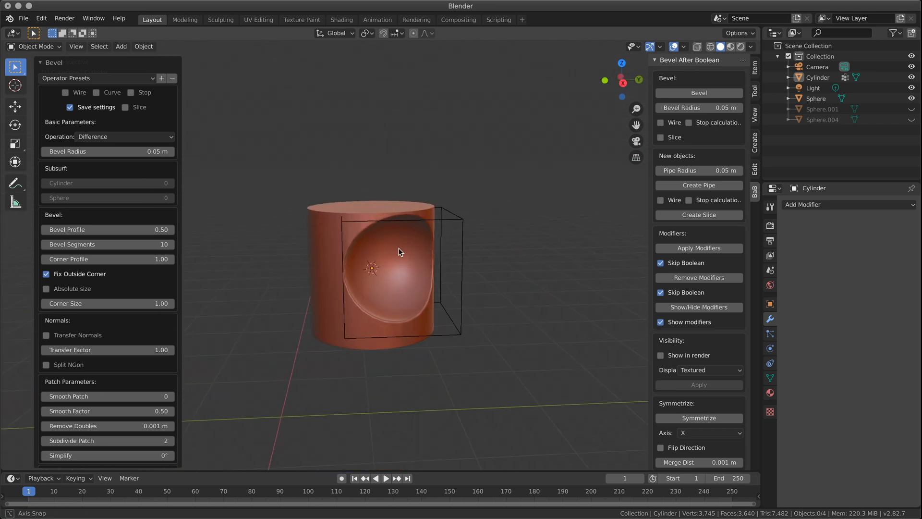
# - Set the Bevel Segments to 2 and inspect the edge of the spherical cut
pyautogui.click(152, 244)
pyautogui.write('2')
pyautogui.press('Return')
pyautogui.scroll(6, 451, 287)
pyautogui.moveTo(419, 288); pyautogui.dragTo(449, 284, button='middle')
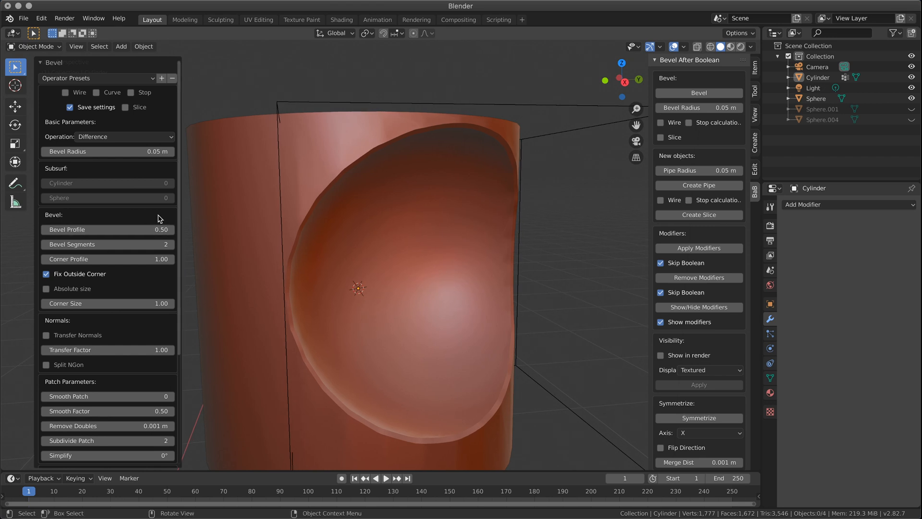
# - Try a Bevel Radius of 0.03 m and then 0.08 m on the cut's edge
pyautogui.moveTo(157, 153)
pyautogui.mouseDown()
pyautogui.moveTo(166, 154)
pyautogui.moveTo(152, 154)
pyautogui.mouseUp()
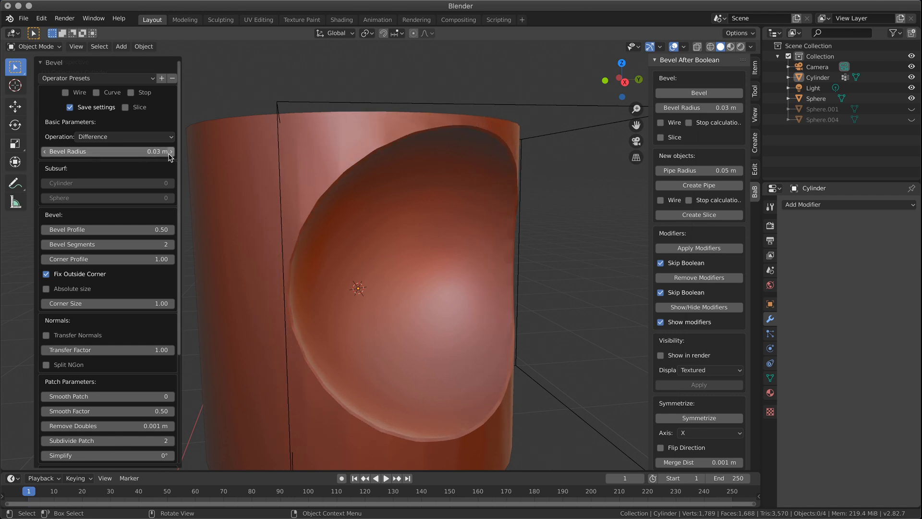
pyautogui.click(170, 152)
pyautogui.click(170, 153)
pyautogui.click(170, 153)
pyautogui.click(170, 152)
pyautogui.click(170, 152)
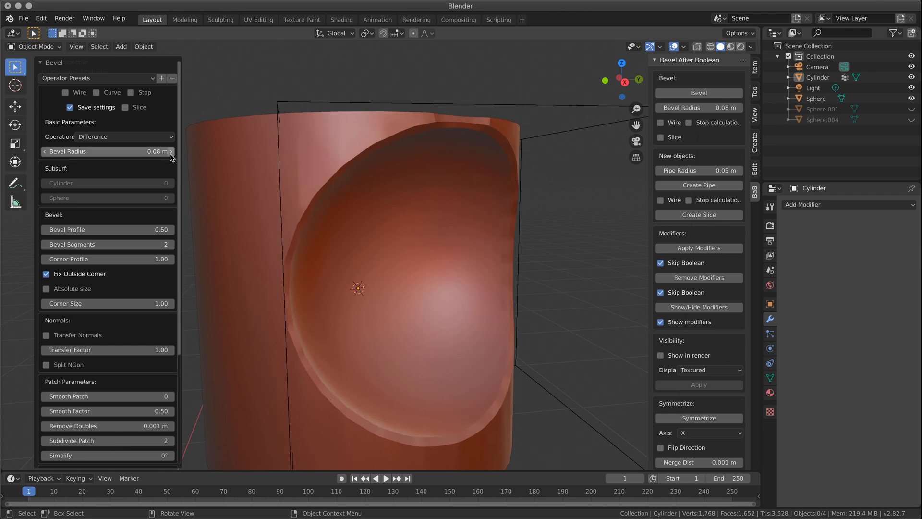
pyautogui.moveTo(462, 206); pyautogui.dragTo(443, 231, button='middle')
pyautogui.moveTo(296, 224); pyautogui.dragTo(286, 243, button='middle')
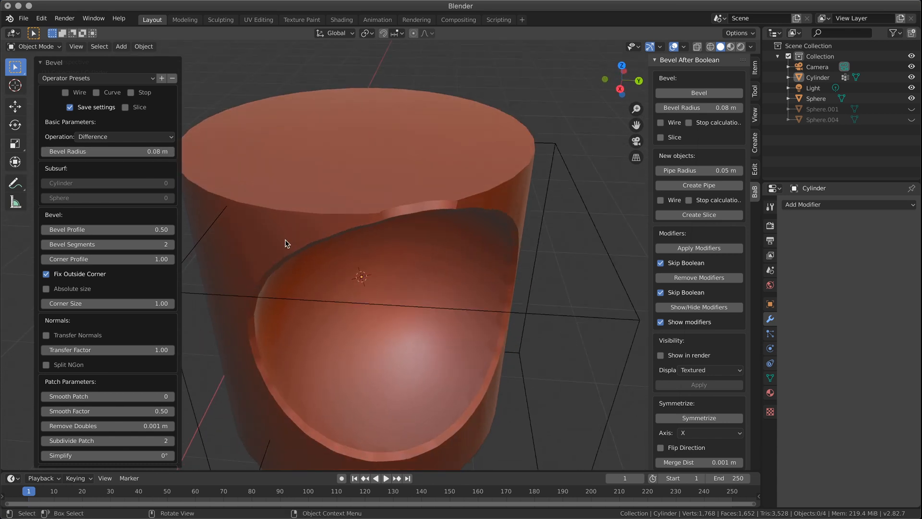
pyautogui.scroll(-4, 362, 245)
pyautogui.moveTo(380, 257); pyautogui.dragTo(408, 255, button='middle')
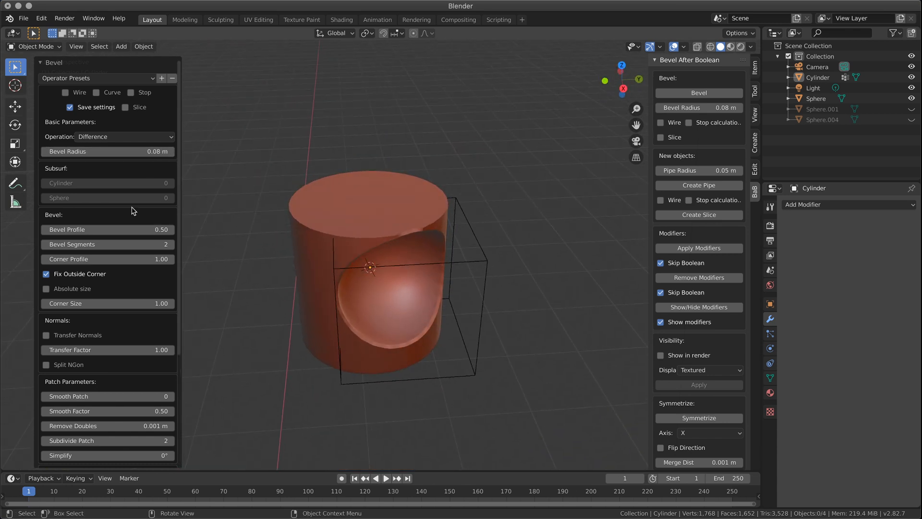
# - Set the Bevel Radius to 0.06 m and check the edge of the cut
pyautogui.click(45, 151)
pyautogui.click(44, 151)
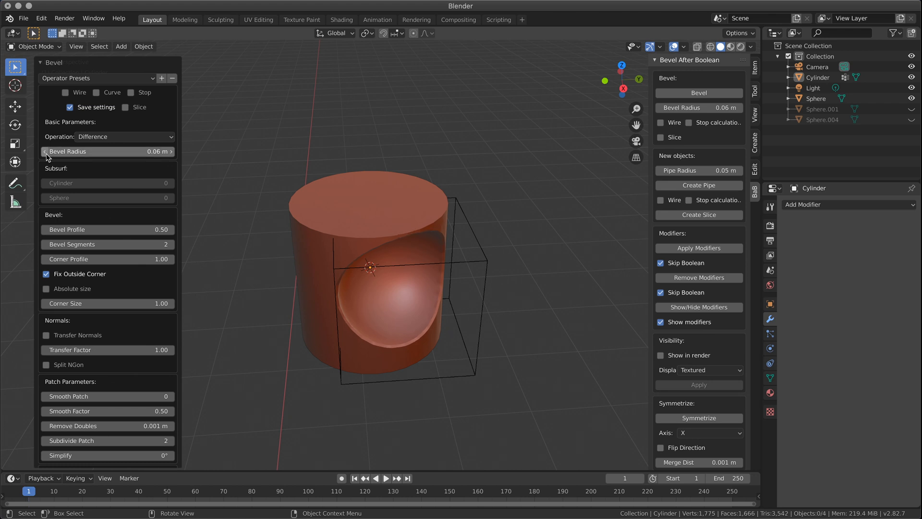
pyautogui.moveTo(435, 248); pyautogui.dragTo(406, 206, button='middle')
pyautogui.scroll(3, 312, 224)
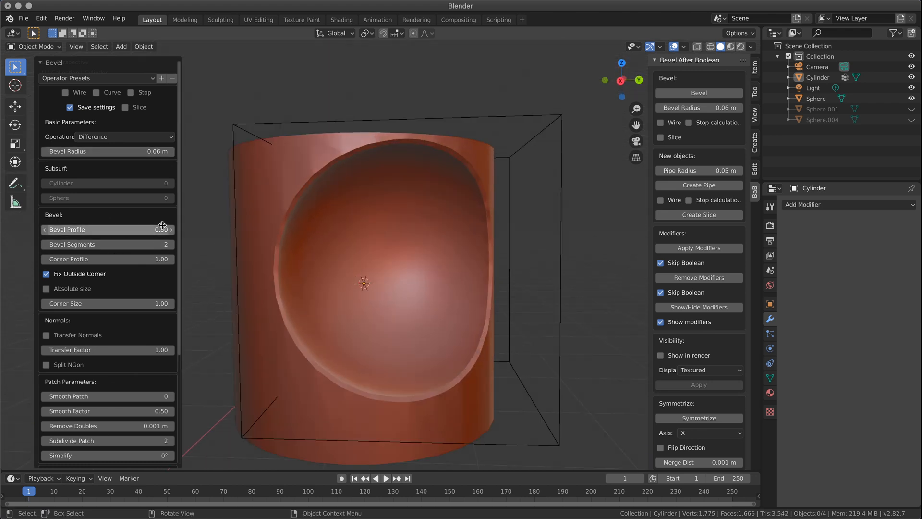
# - Set the Bevel Segments to 4
pyautogui.click(170, 245)
pyautogui.click(170, 244)
pyautogui.moveTo(479, 300)
pyautogui.mouseDown(button='middle')
pyautogui.moveTo(432, 315)
pyautogui.moveTo(480, 305)
pyautogui.mouseUp(button='middle')
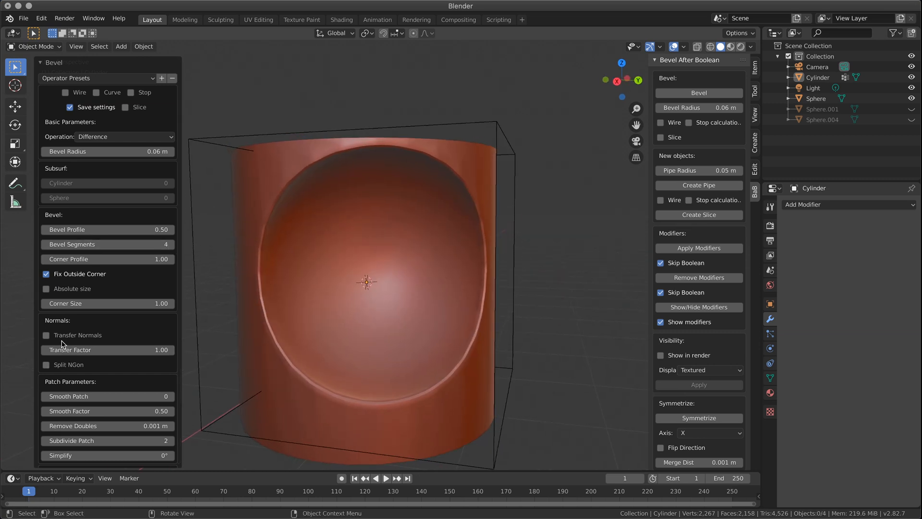
# - Examine the beveled spherical cut in the cylinder from different angles
pyautogui.moveTo(468, 346); pyautogui.dragTo(504, 353, button='middle')
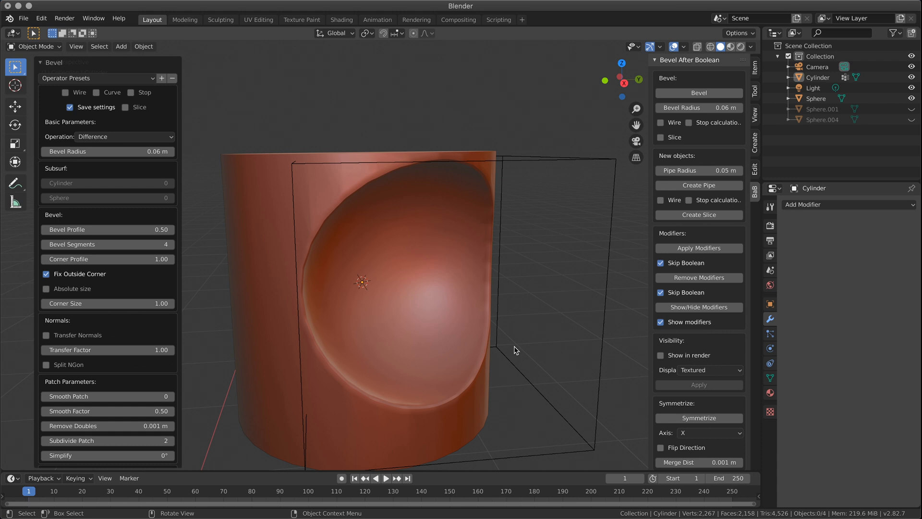
pyautogui.moveTo(513, 350); pyautogui.dragTo(461, 239, button='middle')
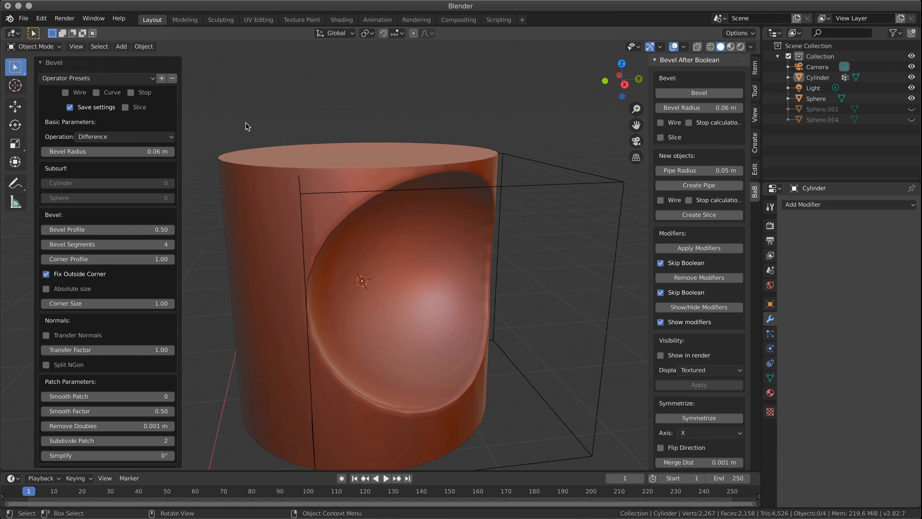
pyautogui.scroll(-2, 354, 196)
pyautogui.moveTo(355, 196); pyautogui.dragTo(333, 181, button='middle')
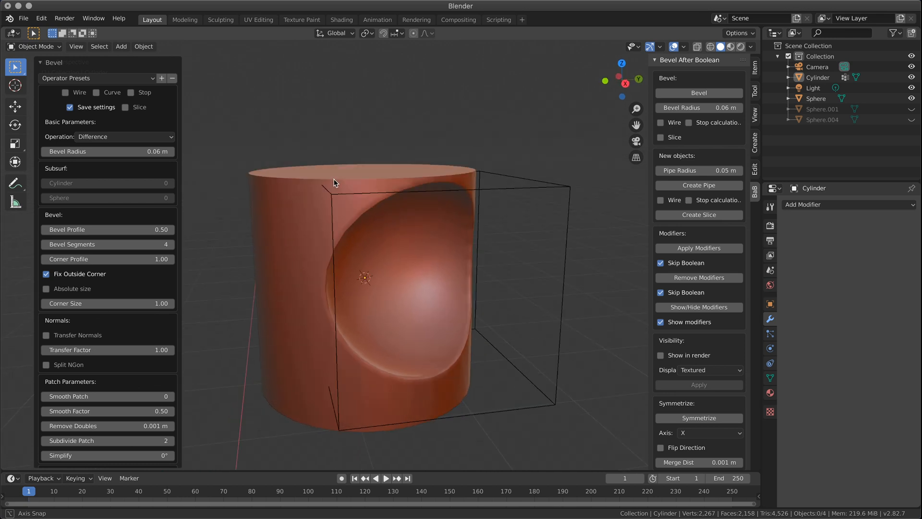
pyautogui.press('Tab')
pyautogui.press('Tab')
pyautogui.scroll(-2, 502, 154)
pyautogui.moveTo(393, 184); pyautogui.dragTo(444, 227, button='middle')
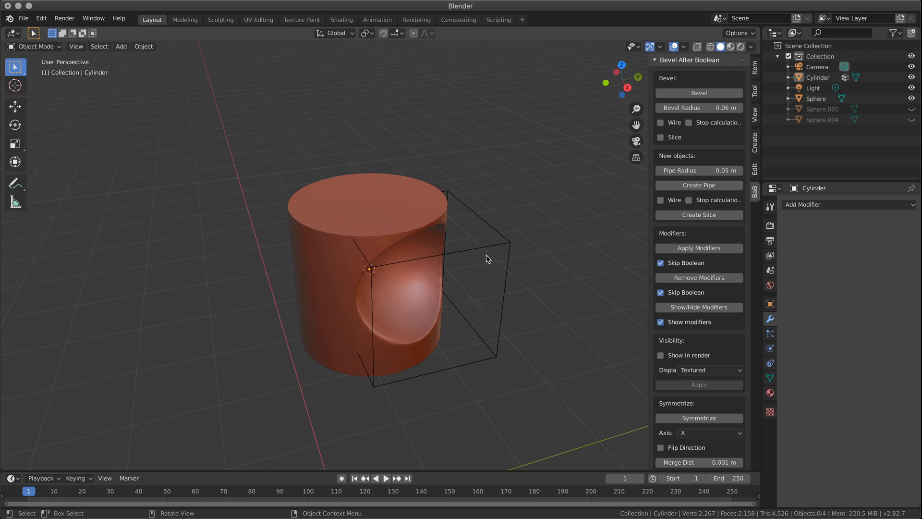
pyautogui.moveTo(494, 251); pyautogui.dragTo(514, 243, button='middle')
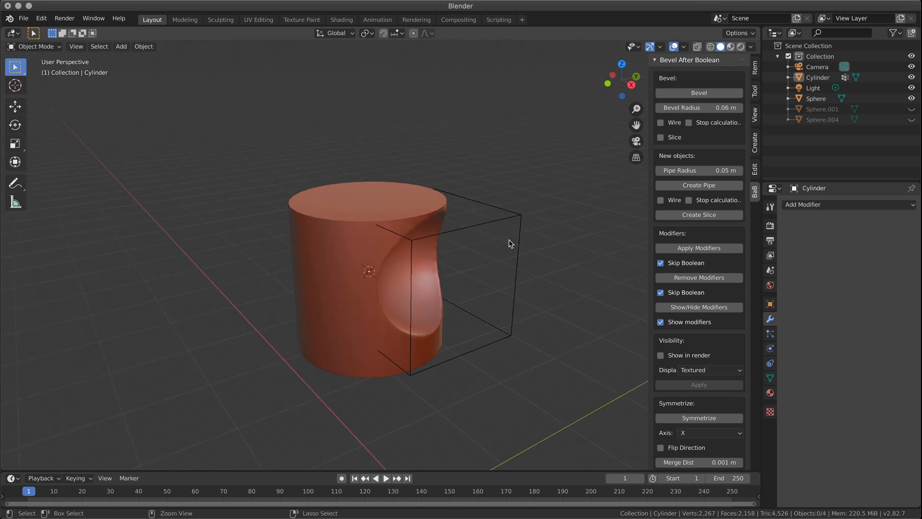
# - Undo the bevel and the boolean cut back to the separate cylinder and sphere, and deselect everything
pyautogui.hotkey('ctrl', 'z')
pyautogui.hotkey('ctrl', 'z')
pyautogui.hotkey('ctrl', 'z')
pyautogui.hotkey('ctrl', 'z')
pyautogui.hotkey('ctrl', 'z')
pyautogui.hotkey('ctrl', 'z')
pyautogui.hotkey('ctrl', 'z')
pyautogui.hotkey('ctrl', 'z')
pyautogui.hotkey('ctrl', 'z')
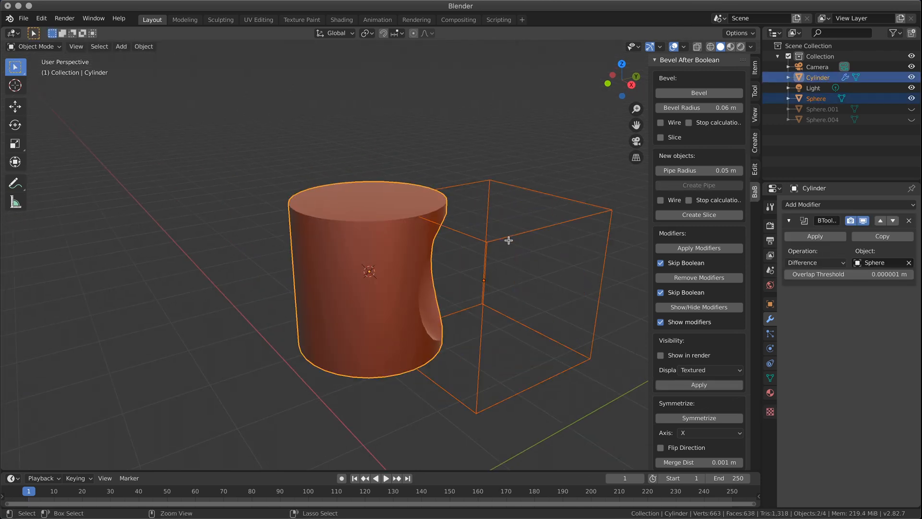
pyautogui.hotkey('ctrl', 'z')
pyautogui.moveTo(524, 242); pyautogui.dragTo(456, 212, button='middle')
pyautogui.click(457, 211)
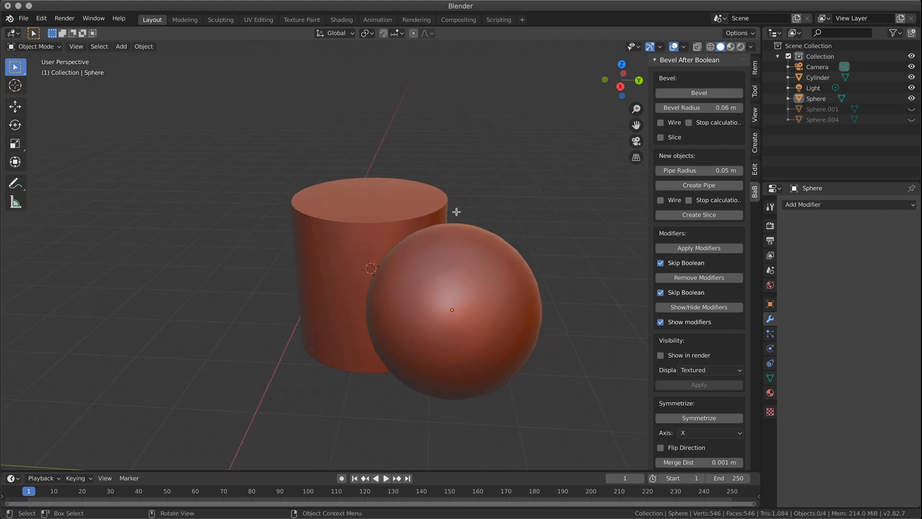
pyautogui.click(349, 224)
pyautogui.hotkey('alt', 'a')
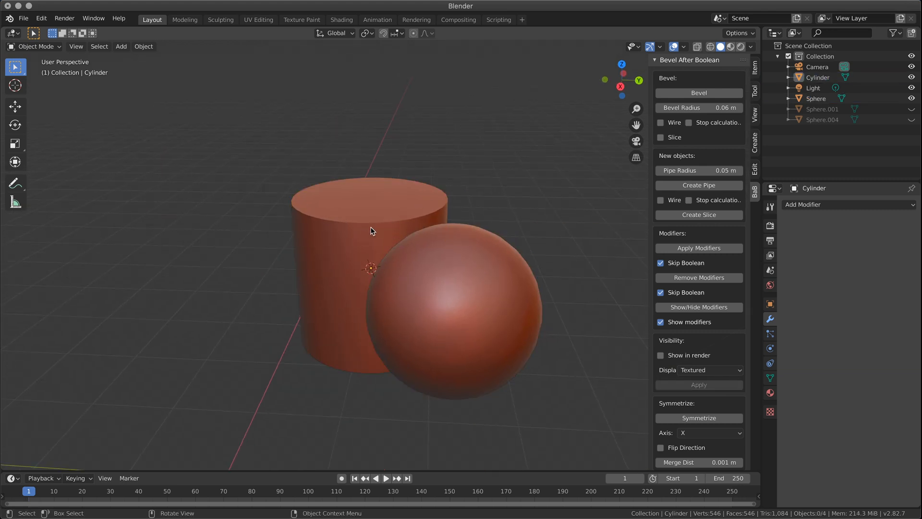
# - Add a Boolean modifier to the cylinder, using the Difference operation with the Sphere as its object
pyautogui.moveTo(373, 233); pyautogui.dragTo(389, 230, button='middle')
pyautogui.click(389, 230)
pyautogui.click(819, 205)
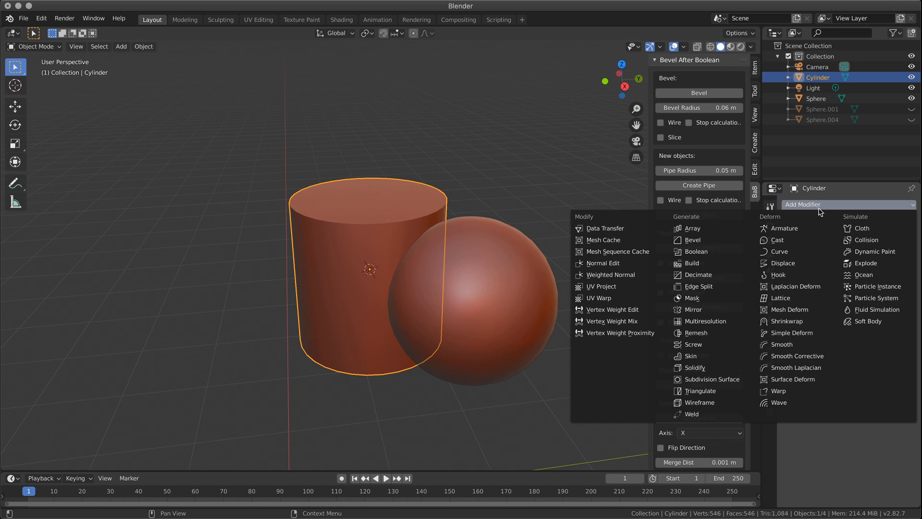
pyautogui.click(716, 252)
pyautogui.click(909, 262)
pyautogui.click(522, 279)
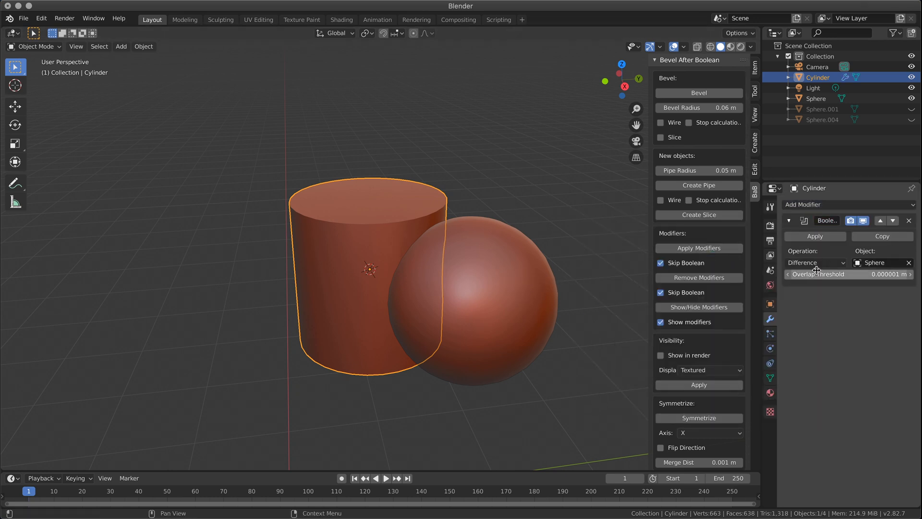
# - Try duplicating the cylinder in place and opening the copy's Boolean operation choices, and undo the duplication
pyautogui.click(468, 276)
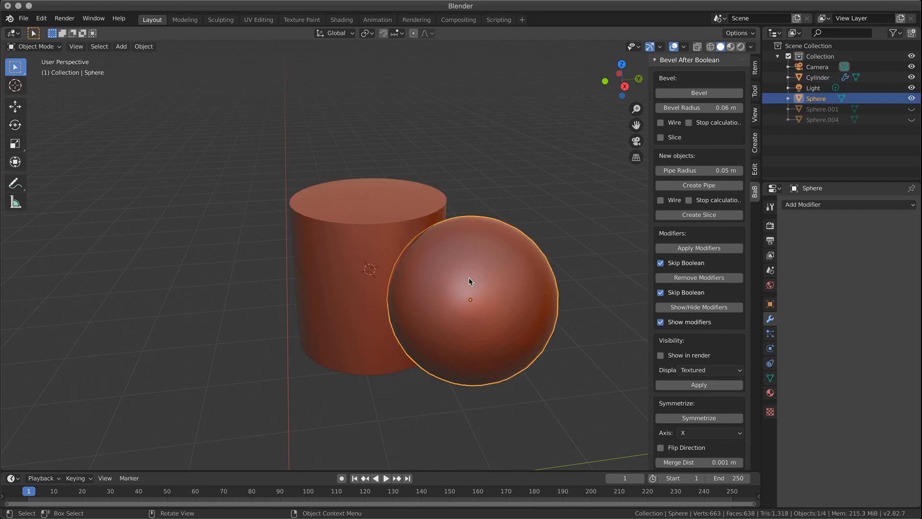
pyautogui.click(349, 261)
pyautogui.hotkey('shift', 'd')
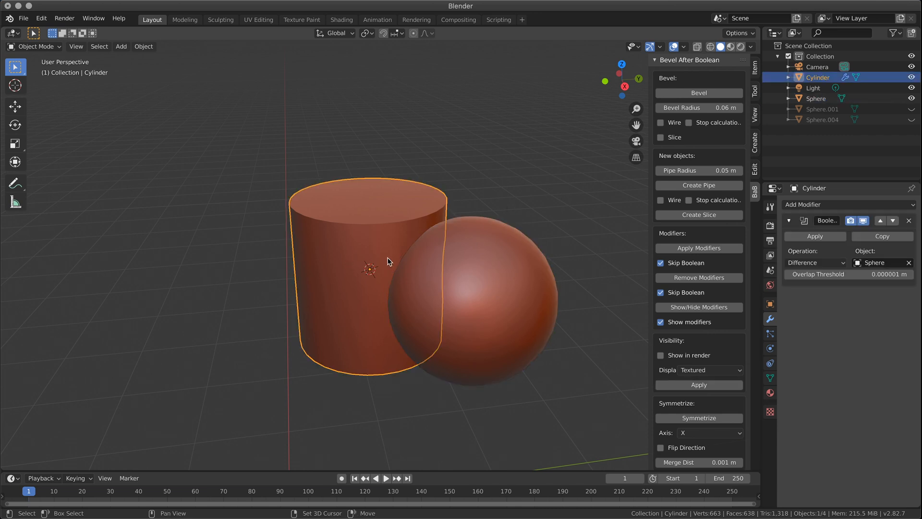
pyautogui.rightClick(388, 260)
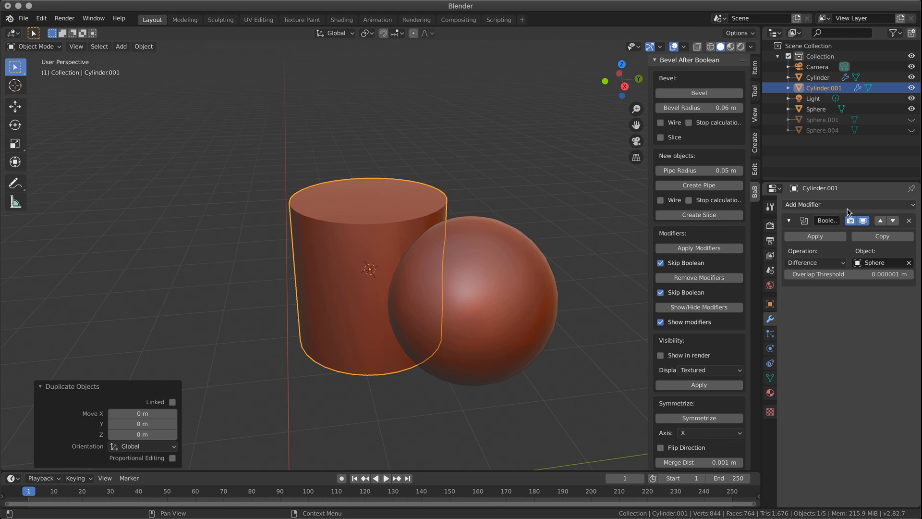
pyautogui.click(820, 262)
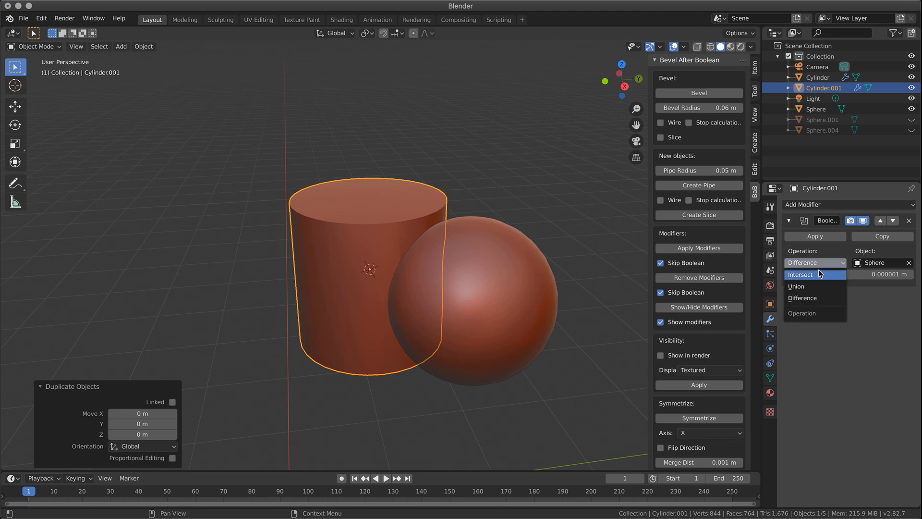
pyautogui.hotkey('ctrl', 'z')
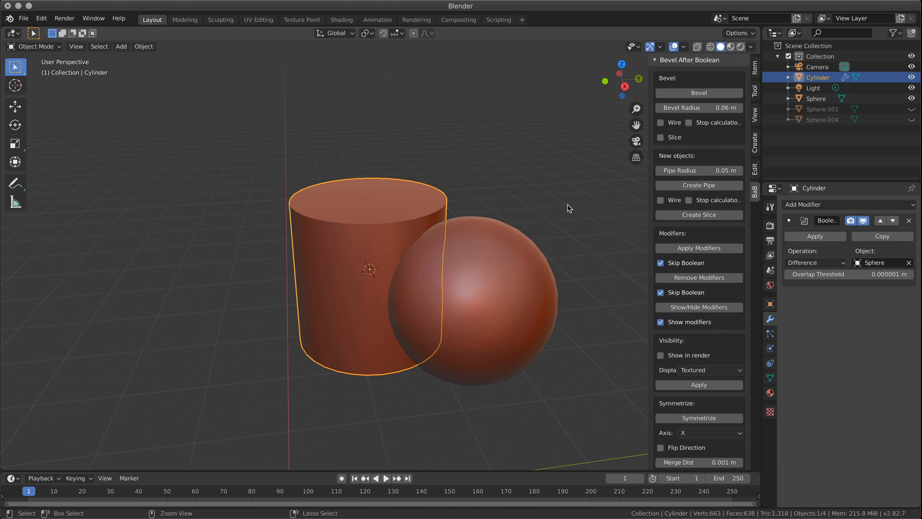
# - Hide the sphere and add a Solidify modifier to it
pyautogui.click(480, 212)
pyautogui.click(503, 258)
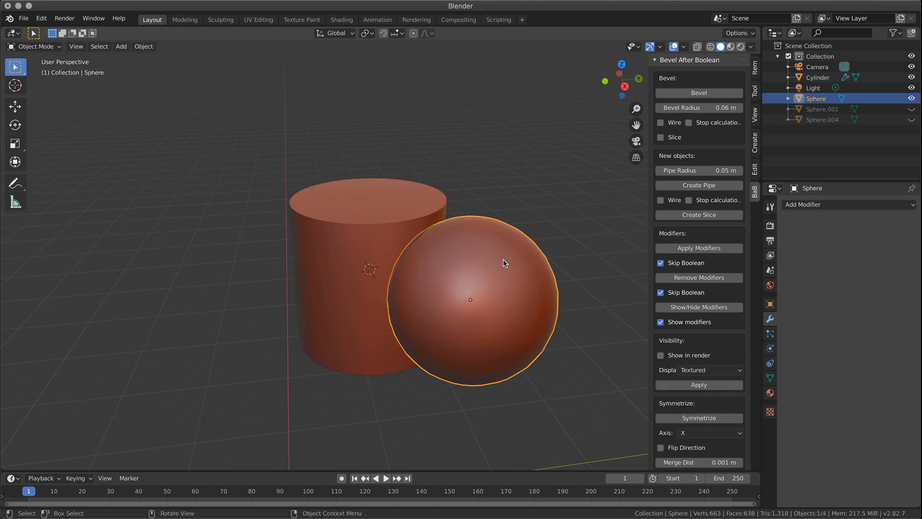
pyautogui.click(911, 99)
pyautogui.click(843, 199)
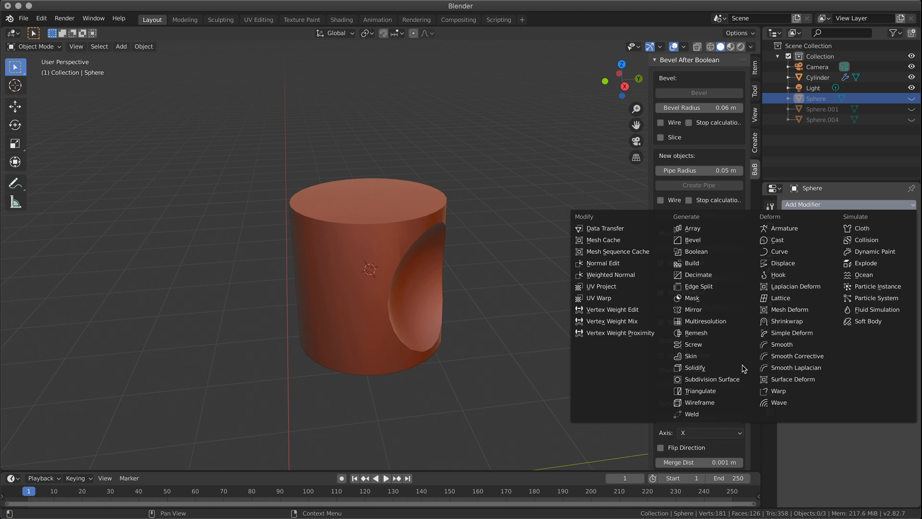
pyautogui.click(725, 368)
pyautogui.moveTo(509, 288); pyautogui.dragTo(474, 285, button='middle')
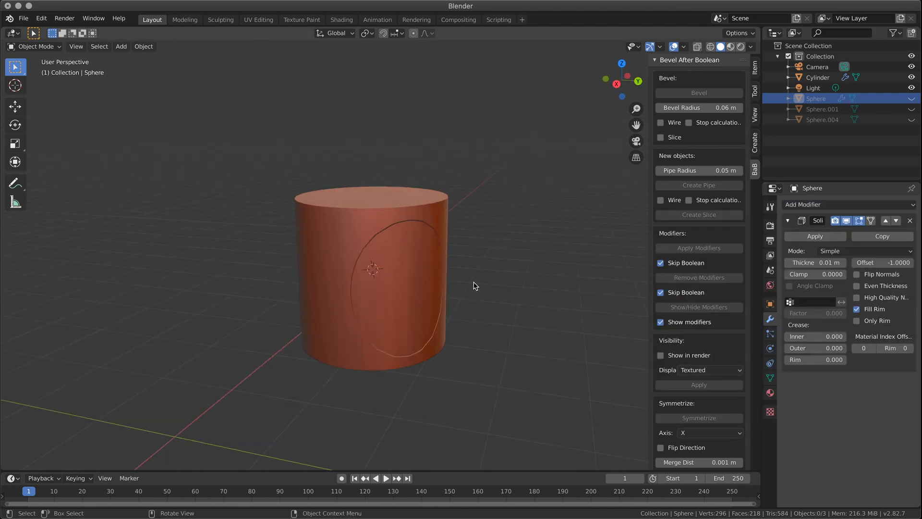
pyautogui.scroll(2, 383, 268)
pyautogui.moveTo(398, 271); pyautogui.dragTo(442, 257, button='middle')
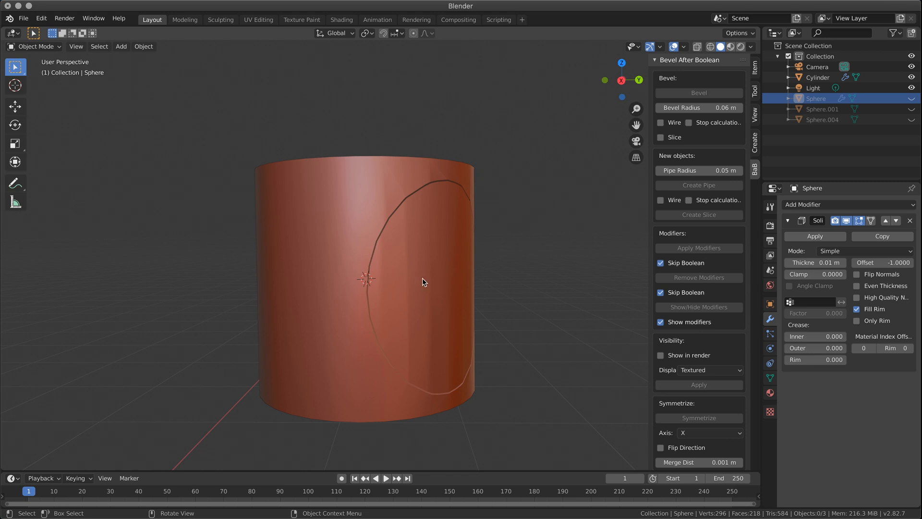
# - Add a Bevel modifier to the cylinder below its Boolean modifier
pyautogui.click(356, 274)
pyautogui.moveTo(637, 281); pyautogui.dragTo(633, 300, button='middle')
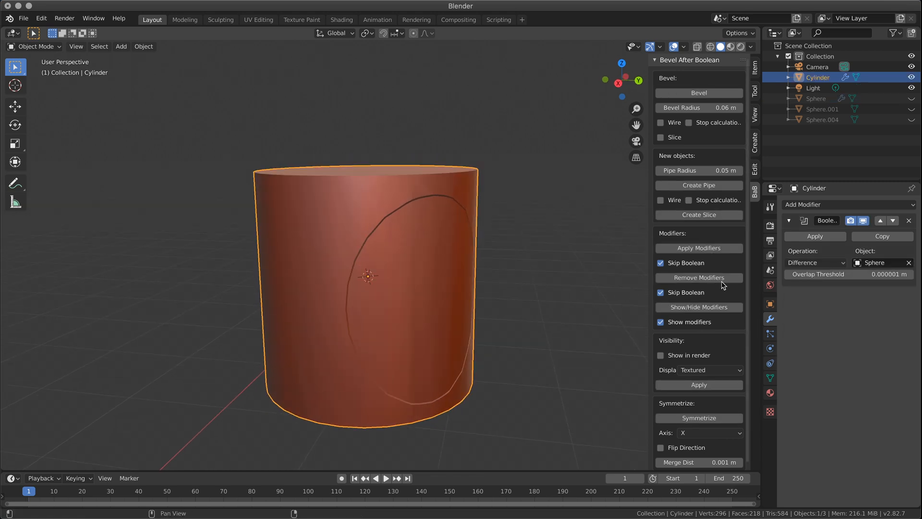
pyautogui.click(820, 205)
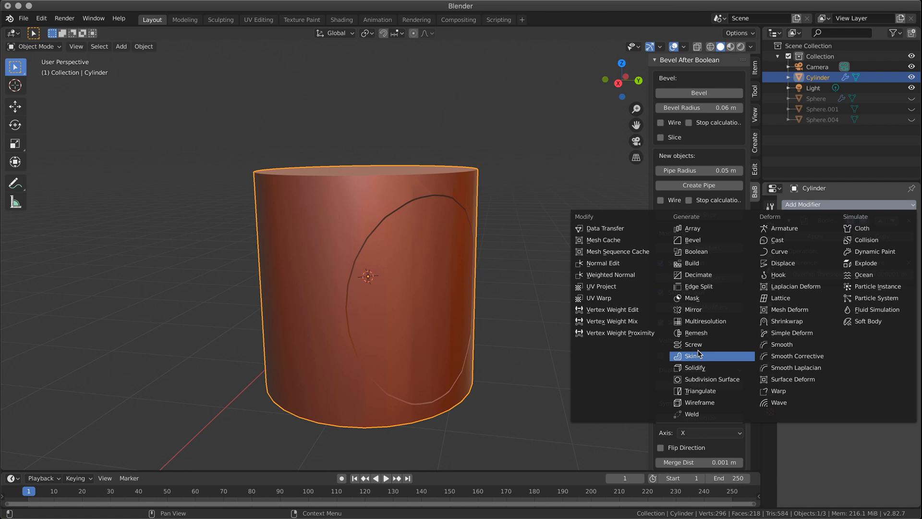
pyautogui.click(699, 240)
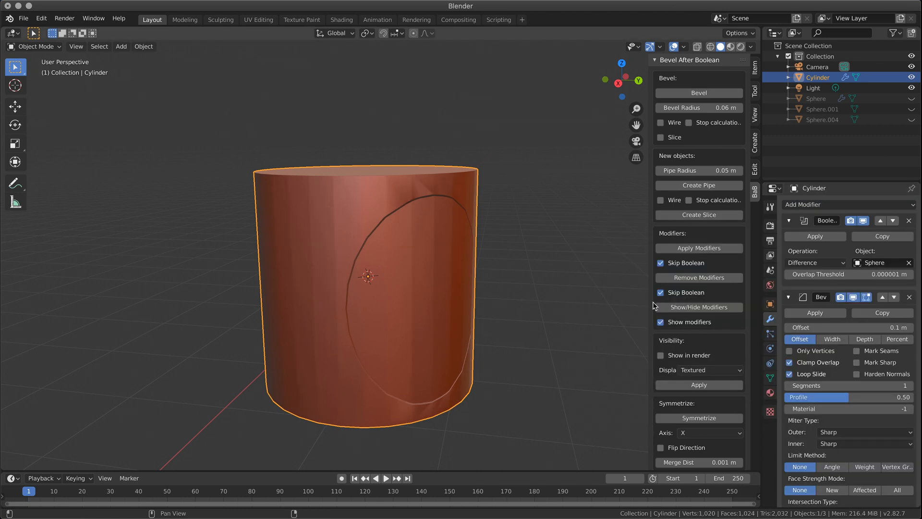
# - Reduce the cylinder's Bevel modifier offset to 0.02 m and inspect the cut's edge
pyautogui.click(790, 330)
pyautogui.click(791, 330)
pyautogui.click(791, 329)
pyautogui.click(790, 330)
pyautogui.click(790, 330)
pyautogui.click(791, 329)
pyautogui.click(790, 330)
pyautogui.click(788, 327)
pyautogui.click(788, 327)
pyautogui.click(910, 328)
pyautogui.click(910, 327)
pyautogui.moveTo(521, 269); pyautogui.dragTo(543, 265, button='middle')
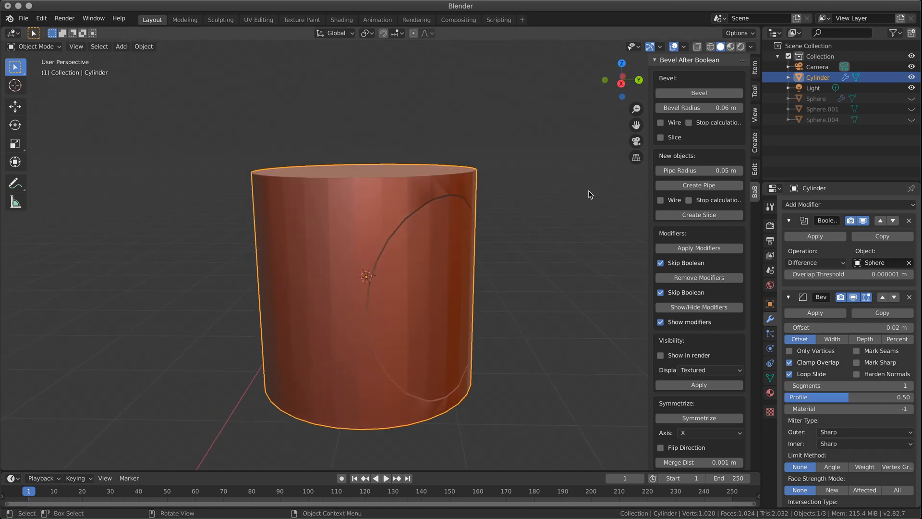
# - Try removing the cylinder's Boolean modifier, undo that, and remove its Bevel modifier instead
pyautogui.click(909, 221)
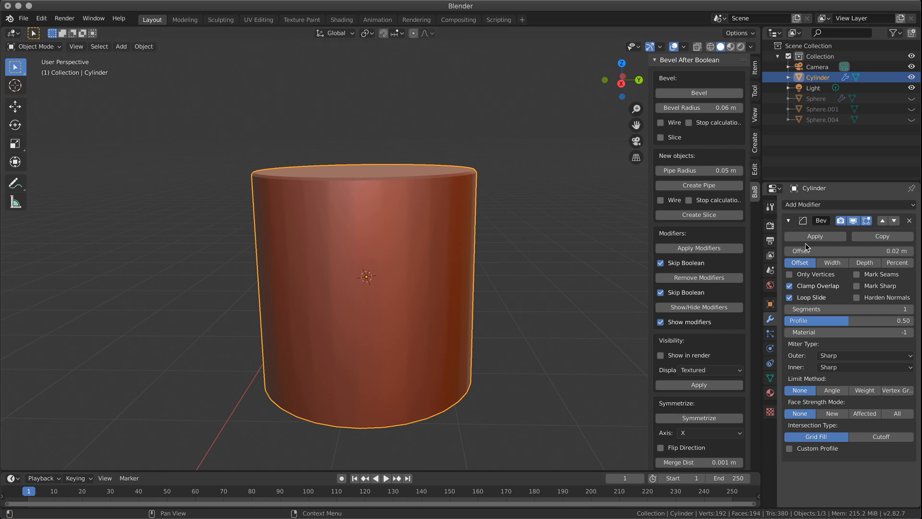
pyautogui.hotkey('ctrl', 'z')
pyautogui.click(909, 292)
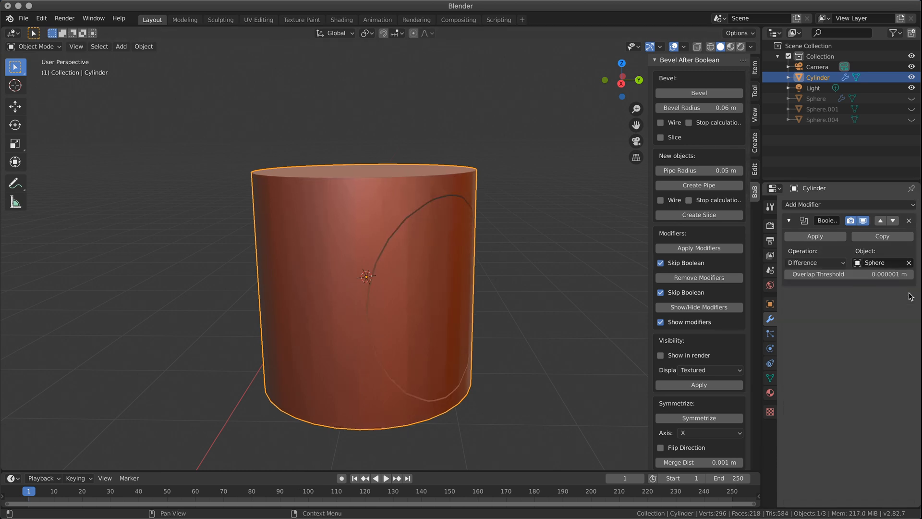
pyautogui.moveTo(454, 274); pyautogui.dragTo(371, 263, button='middle')
pyautogui.moveTo(427, 256); pyautogui.dragTo(476, 252, button='middle')
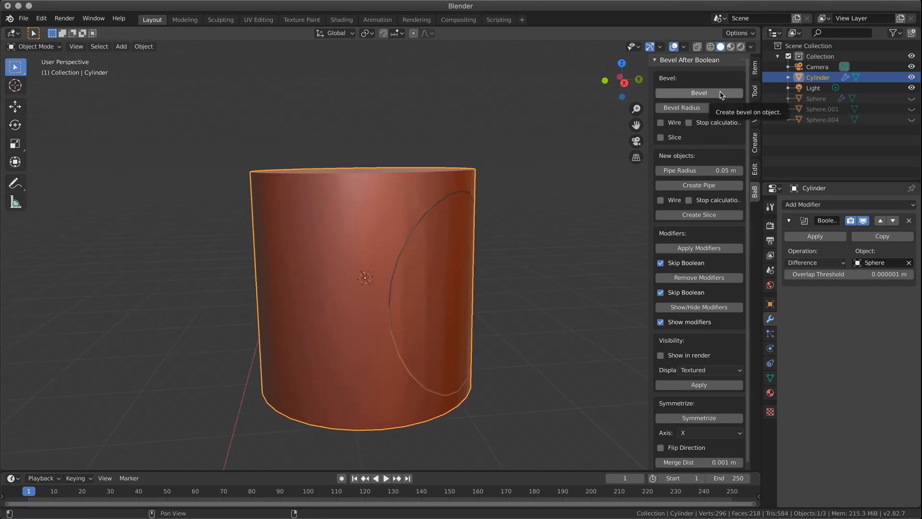
# - Try the add-on's bevel on the cylinder's cut, toggling its Slice option, and undo the bevel
pyautogui.click(721, 93)
pyautogui.click(131, 108)
pyautogui.click(126, 107)
pyautogui.moveTo(366, 227); pyautogui.dragTo(350, 217, button='middle')
pyautogui.hotkey('ctrl', 'z')
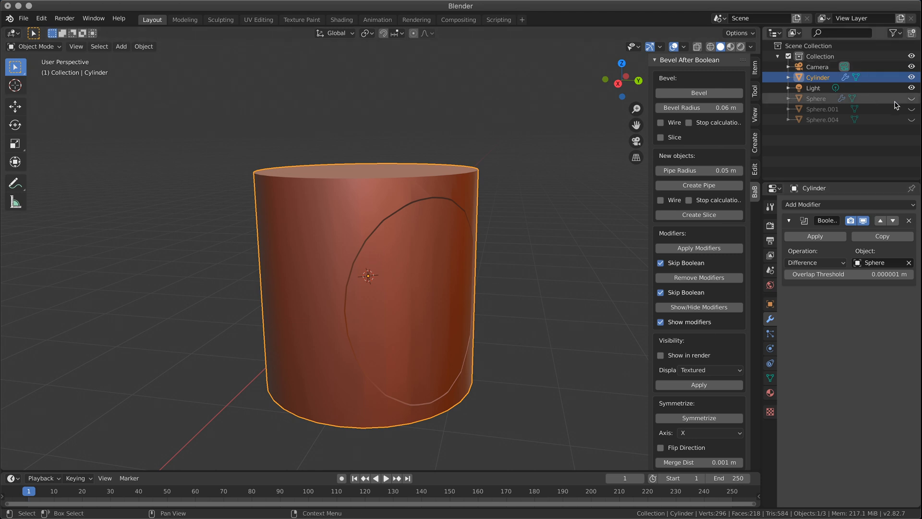
# - Undo back to the point where the sphere is visible and has no Solidify modifier
pyautogui.hotkey('ctrl', 'z')
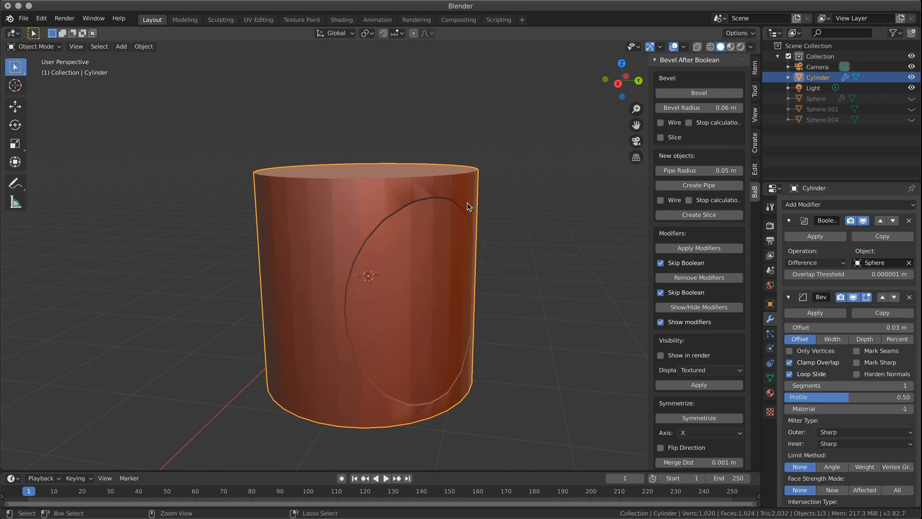
pyautogui.hotkey('ctrl', 'z')
pyautogui.hotkey('ctrl', 'z')
pyautogui.hotkey('ctrl', 'z')
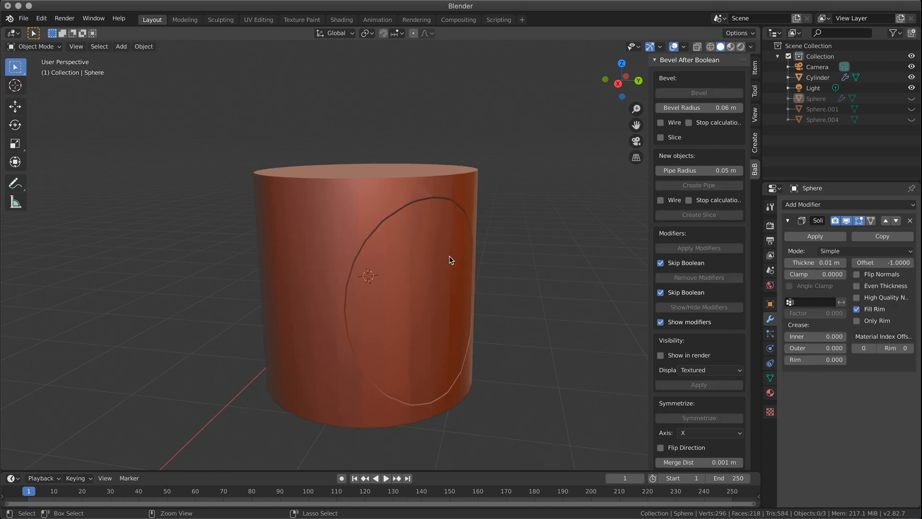
pyautogui.moveTo(449, 256); pyautogui.dragTo(562, 255, button='middle')
# - Hide the sphere and duplicate the cylinder in place
pyautogui.click(322, 248)
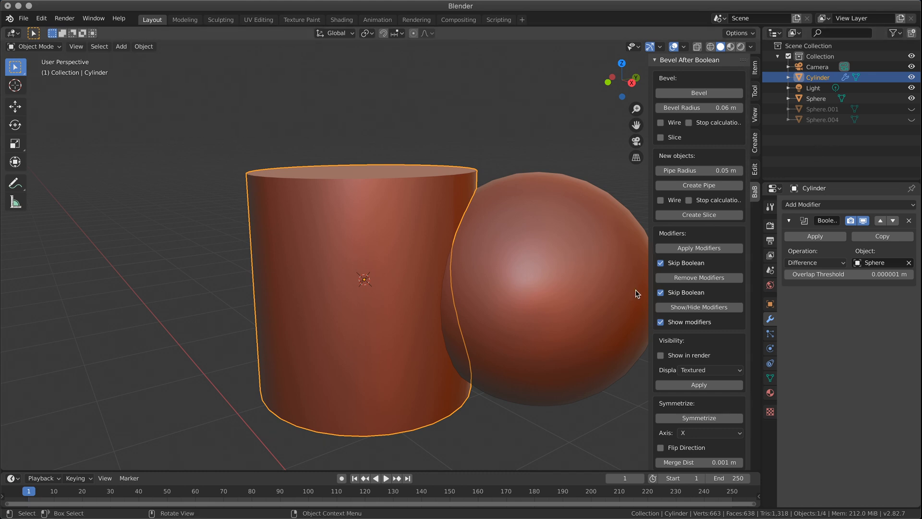
pyautogui.click(911, 98)
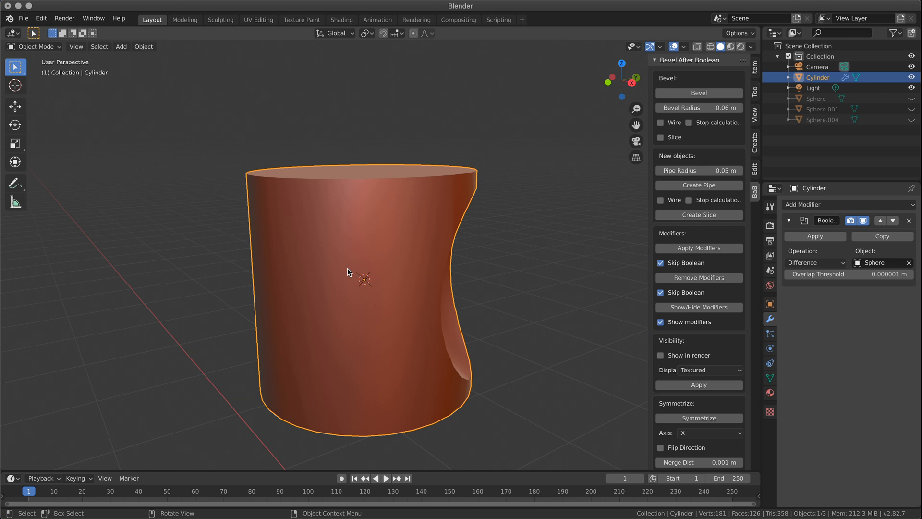
pyautogui.hotkey('shift', 'd')
pyautogui.rightClick(410, 277)
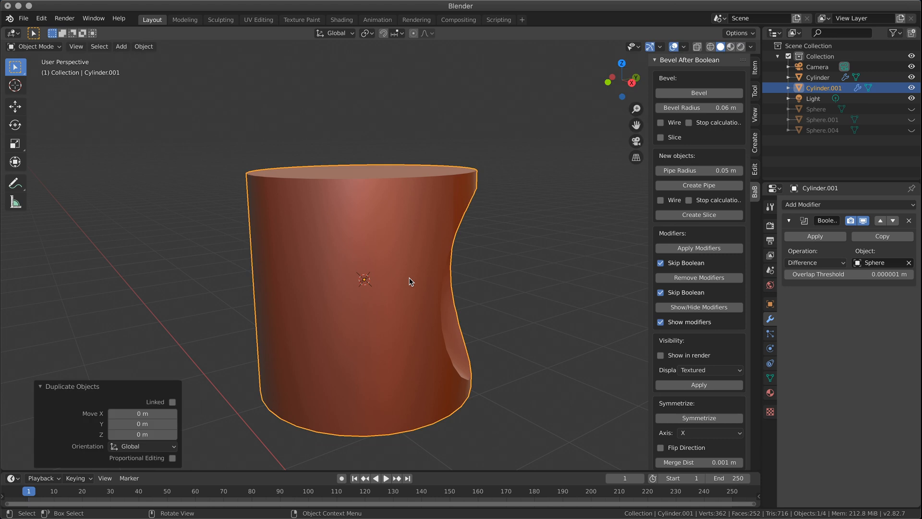
# - Set the duplicate cylinder's Boolean operation to Intersect and deselect it
pyautogui.click(838, 263)
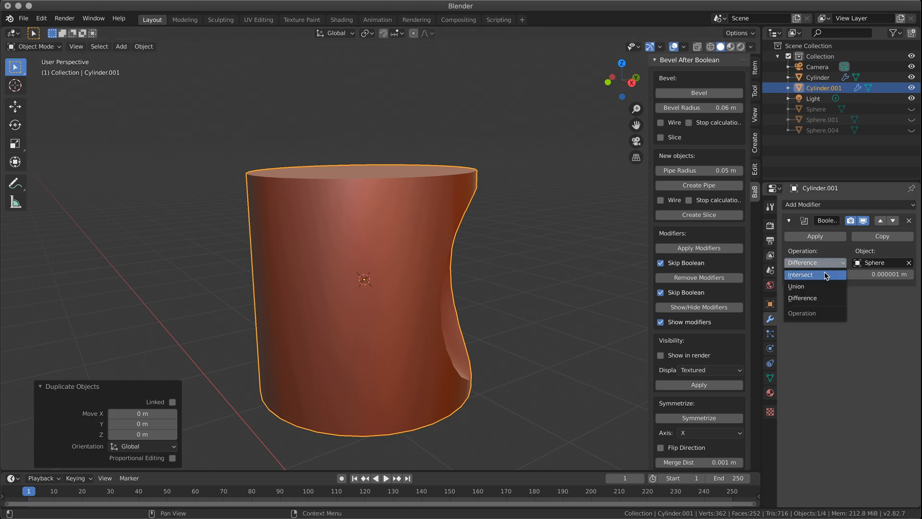
pyautogui.click(824, 274)
pyautogui.moveTo(523, 284)
pyautogui.mouseDown(button='middle')
pyautogui.moveTo(459, 298)
pyautogui.moveTo(432, 282)
pyautogui.moveTo(550, 285)
pyautogui.moveTo(529, 288)
pyautogui.mouseUp(button='middle')
pyautogui.click(543, 279)
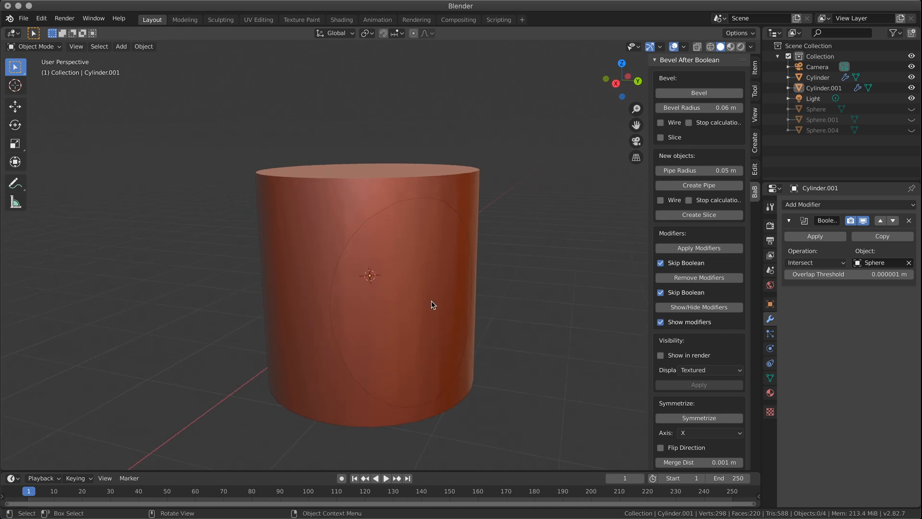
# - Bevel the original cylinder's cut with the add-on, using the default operator settings and the Difference operation
pyautogui.click(433, 197)
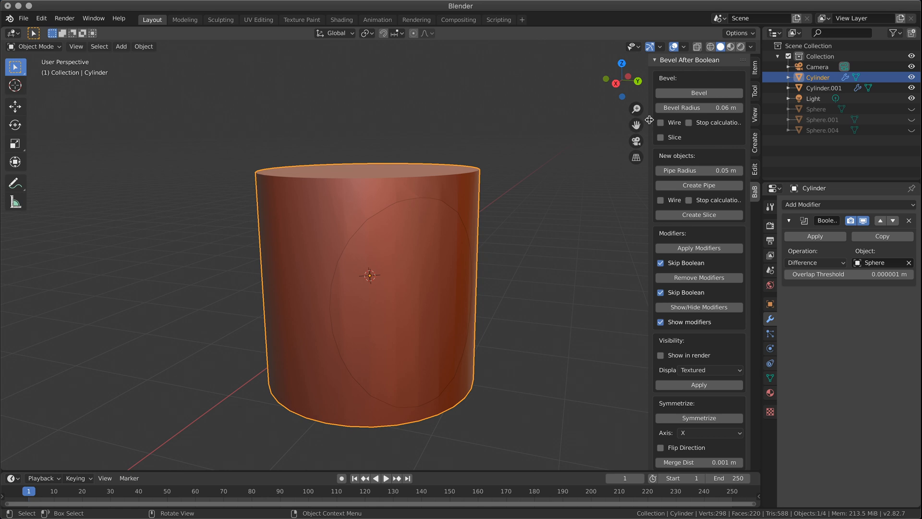
pyautogui.click(684, 91)
pyautogui.click(105, 78)
pyautogui.click(113, 93)
pyautogui.moveTo(288, 185); pyautogui.dragTo(345, 208, button='middle')
pyautogui.click(123, 136)
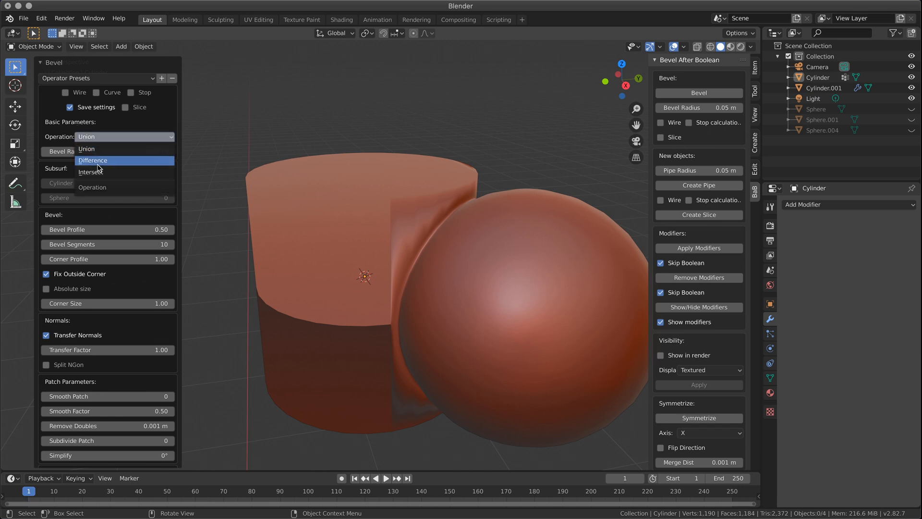
pyautogui.click(139, 162)
# - Bevel the intersecting duplicate with the add-on using the Intersect operation, and return to Object Mode
pyautogui.click(450, 293)
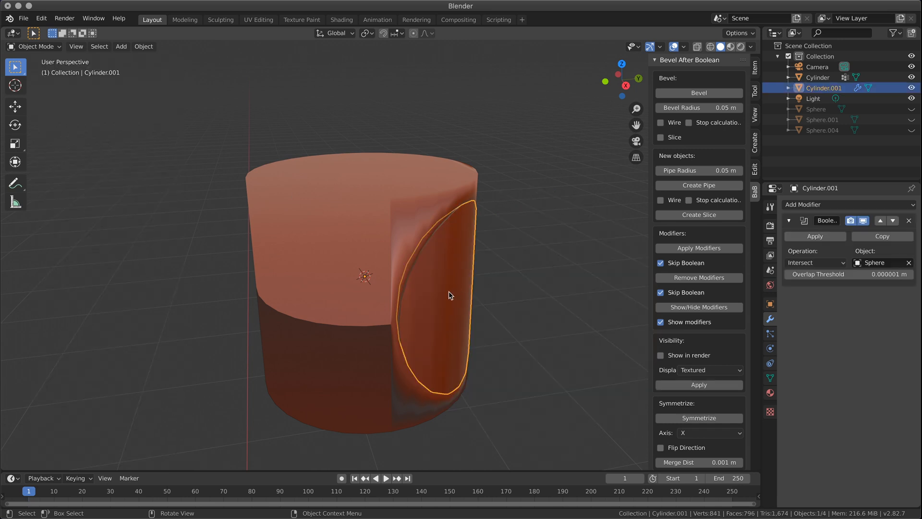
pyautogui.click(677, 96)
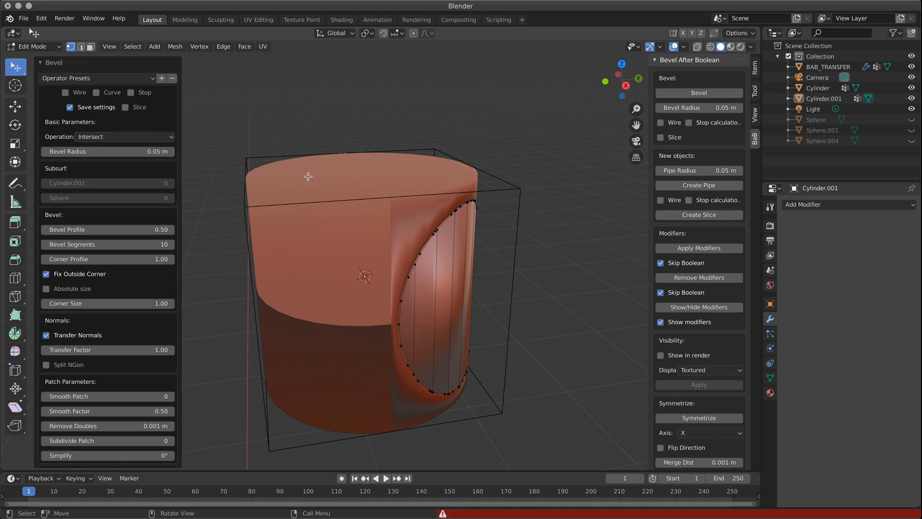
pyautogui.click(93, 63)
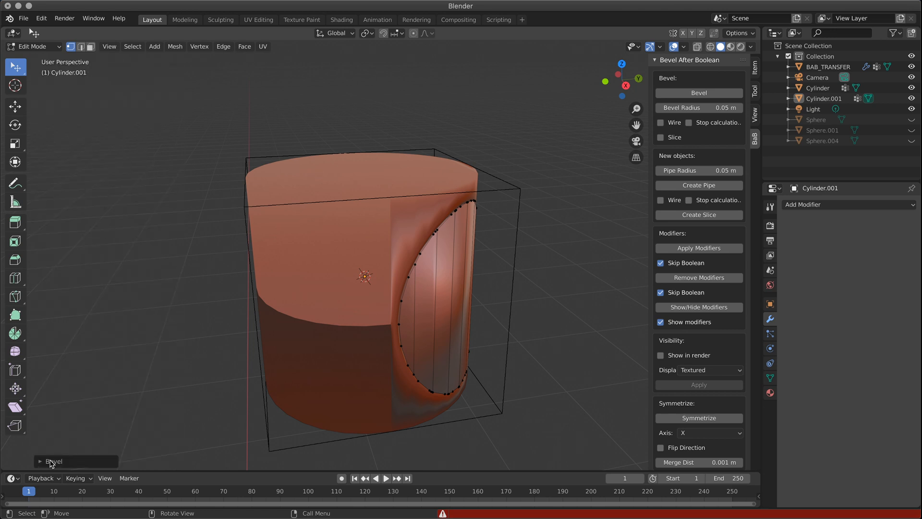
pyautogui.click(51, 462)
pyautogui.press('Tab')
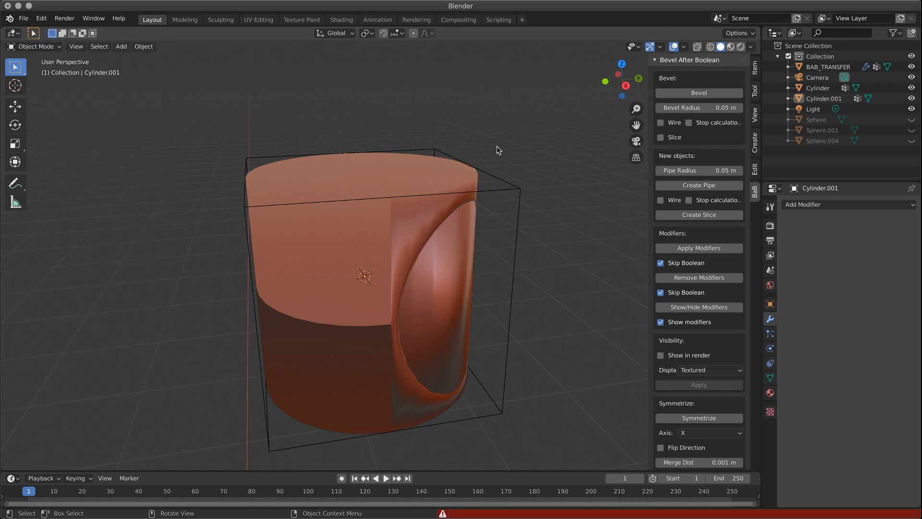
pyautogui.moveTo(569, 186); pyautogui.dragTo(478, 229, button='middle')
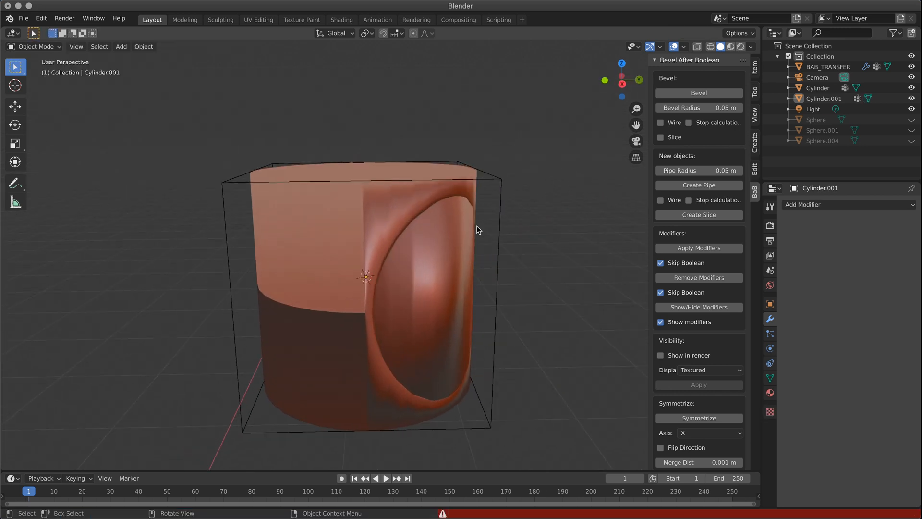
# - Bring all objects into Edit Mode with all their geometry selected, and switch to face selection
pyautogui.press('a')
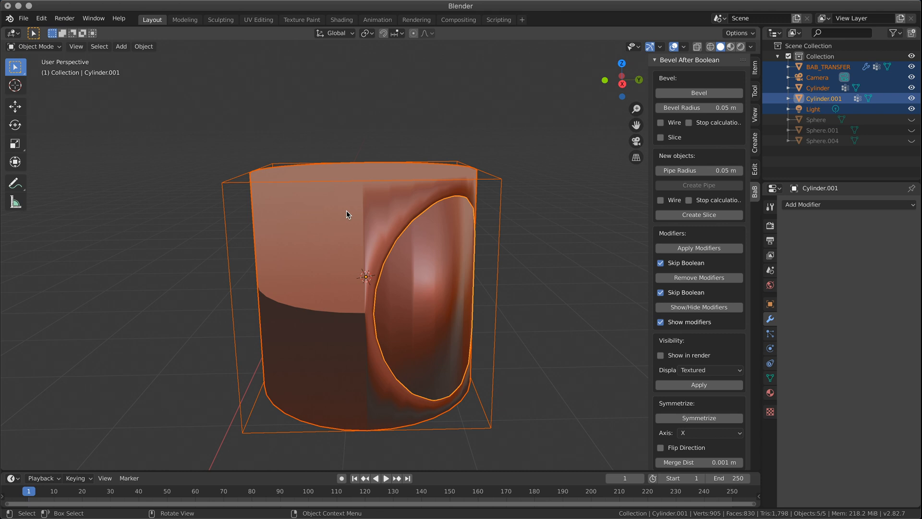
pyautogui.press('Tab')
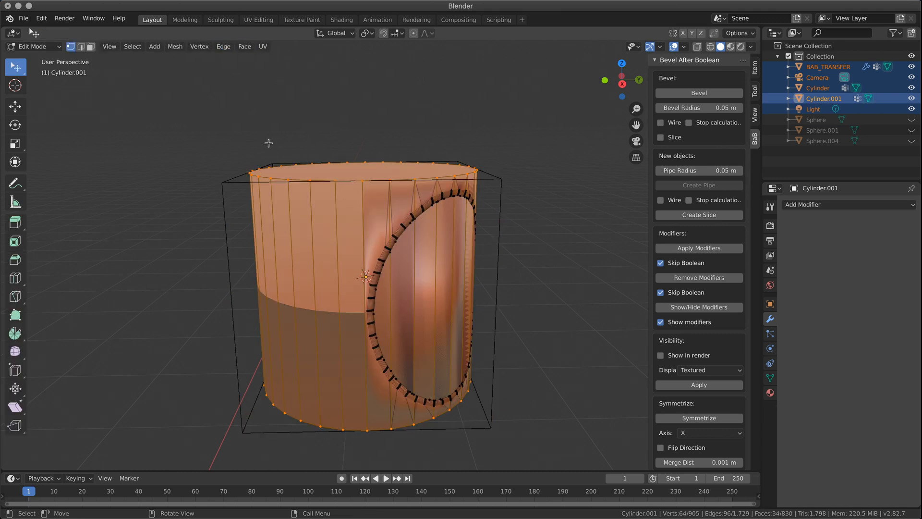
pyautogui.press('a')
pyautogui.rightClick(296, 231)
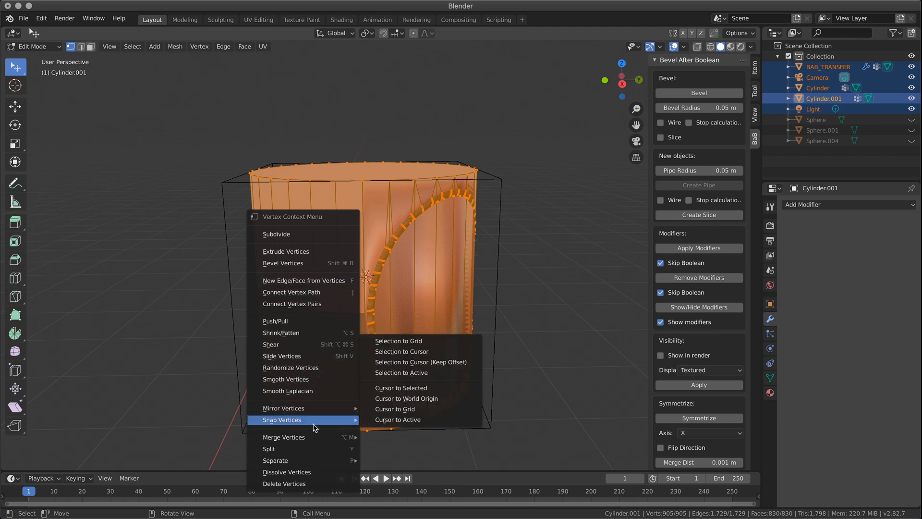
pyautogui.click(321, 448)
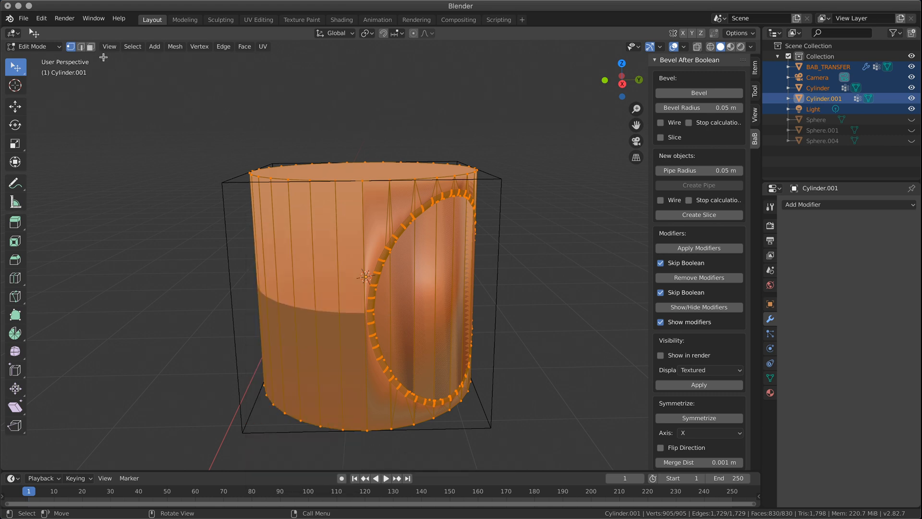
pyautogui.click(90, 46)
# - Set the normals of all selected geometry from the faces and return to Object Mode
pyautogui.rightClick(289, 262)
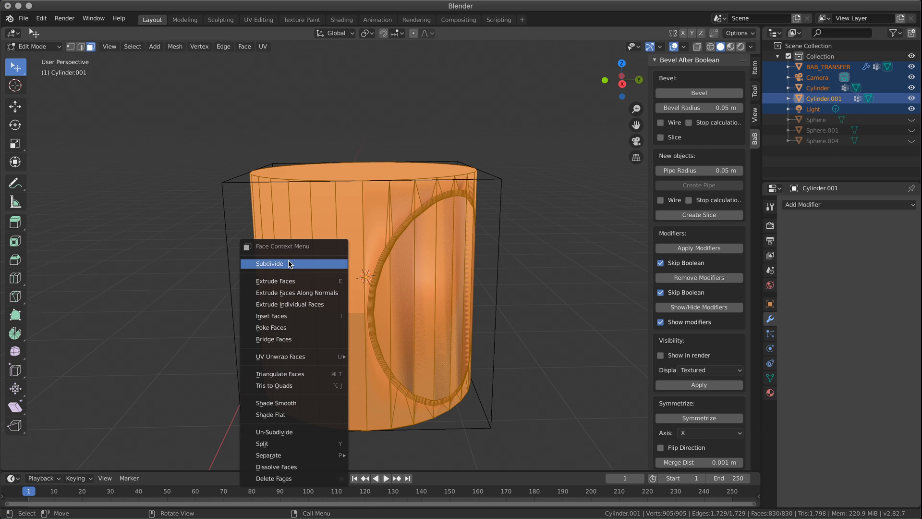
pyautogui.click(175, 46)
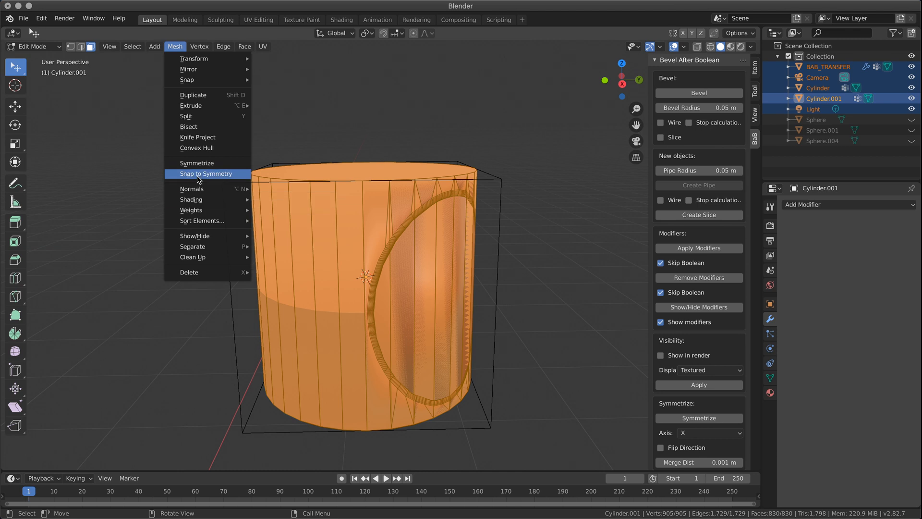
pyautogui.moveTo(198, 189)
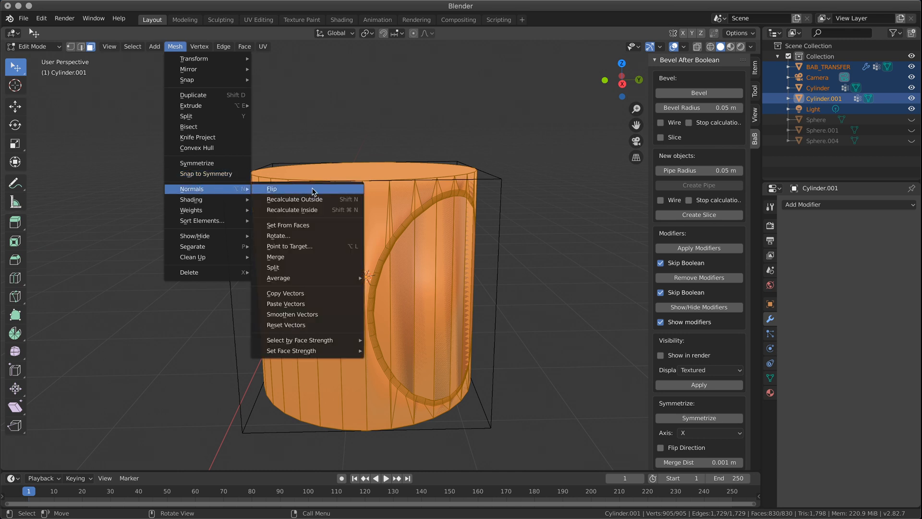
pyautogui.click(313, 229)
pyautogui.press('Tab')
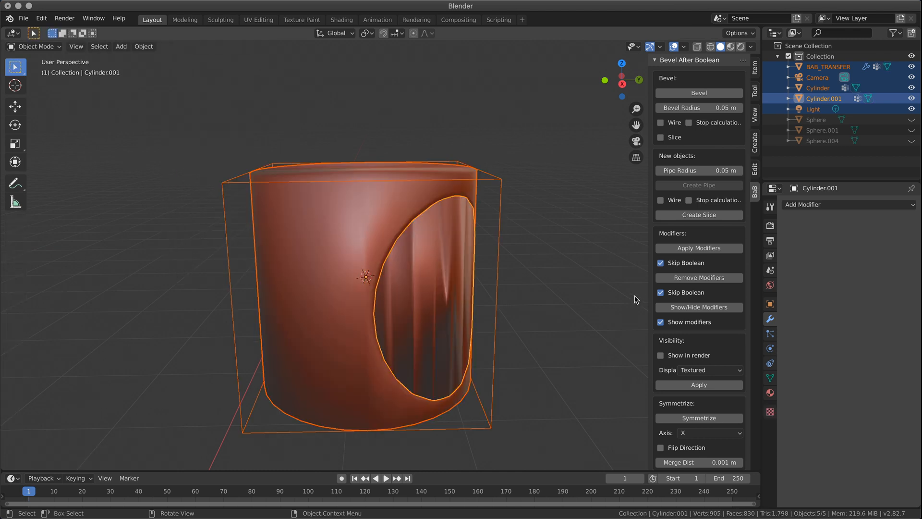
# - Set the intersecting duplicate's normals from its faces in Edit Mode, repeat the operation, and return to Object Mode
pyautogui.click(427, 291)
pyautogui.press('Tab')
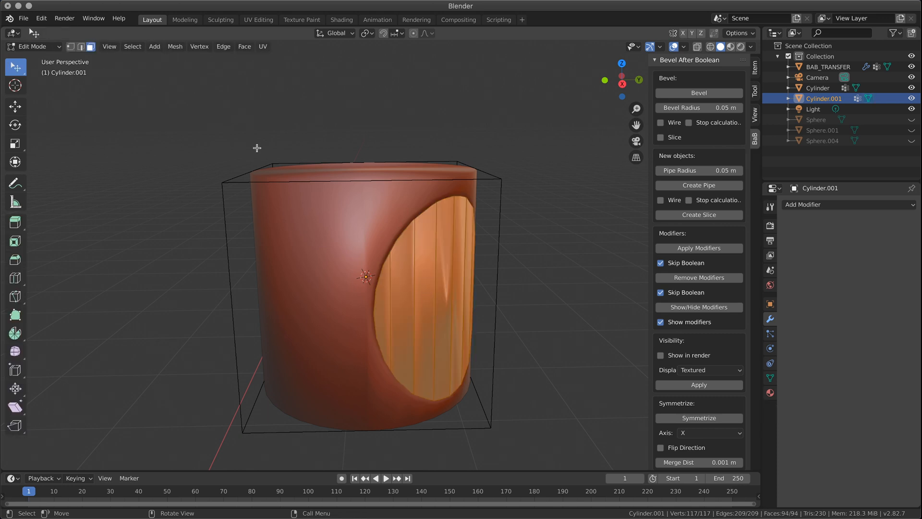
pyautogui.click(174, 46)
pyautogui.moveTo(199, 190)
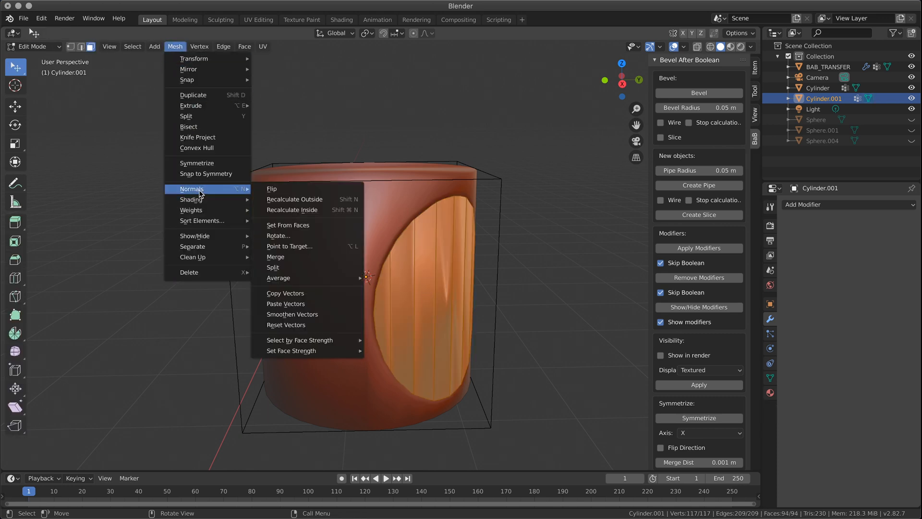
pyautogui.click(317, 224)
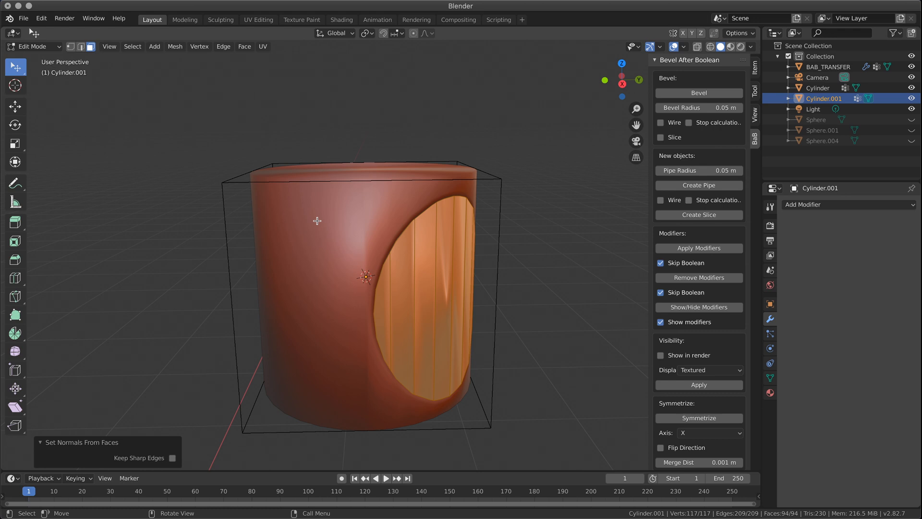
pyautogui.press('Tab')
pyautogui.press('Tab')
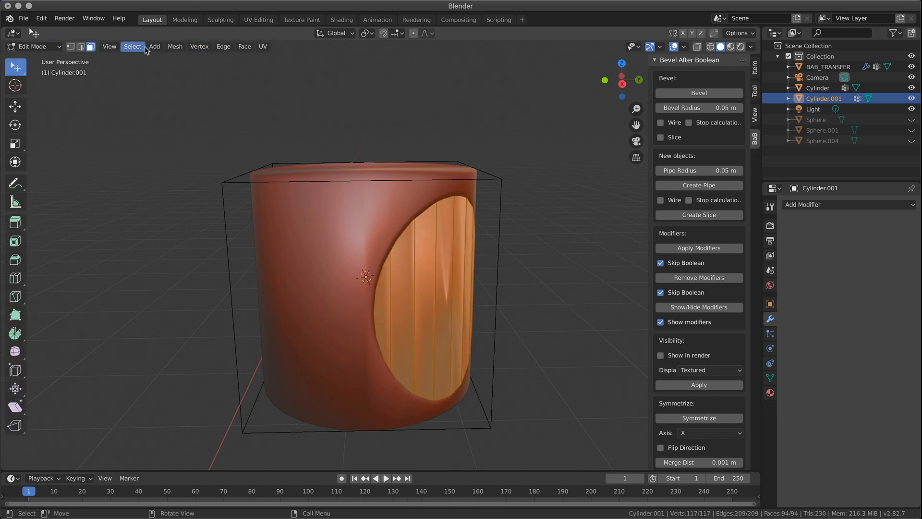
pyautogui.click(175, 46)
pyautogui.moveTo(208, 190)
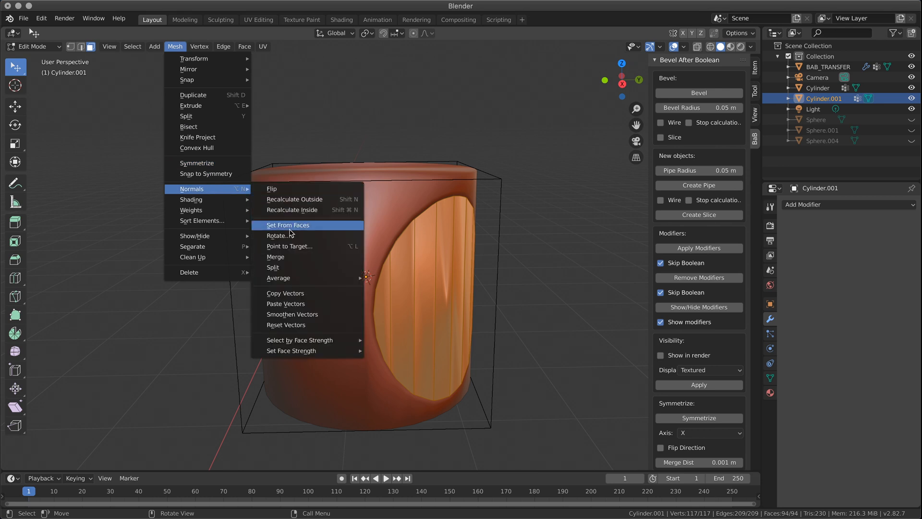
pyautogui.click(289, 223)
pyautogui.press('Tab')
# - Alternate the duplicate between flat and smooth shading to compare them, ending on Shade Smooth
pyautogui.rightClick(417, 292)
pyautogui.click(419, 294)
pyautogui.rightClick(432, 293)
pyautogui.click(432, 304)
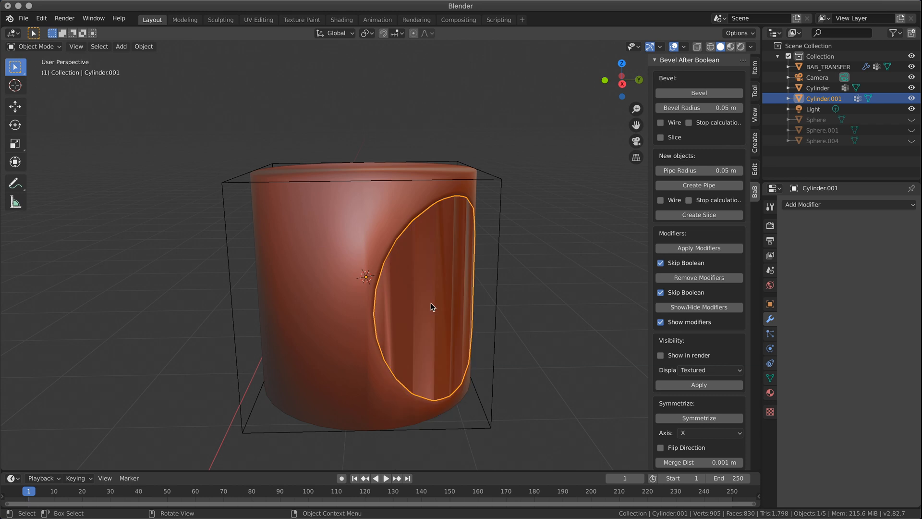
pyautogui.moveTo(435, 302); pyautogui.dragTo(385, 293, button='middle')
pyautogui.rightClick(385, 293)
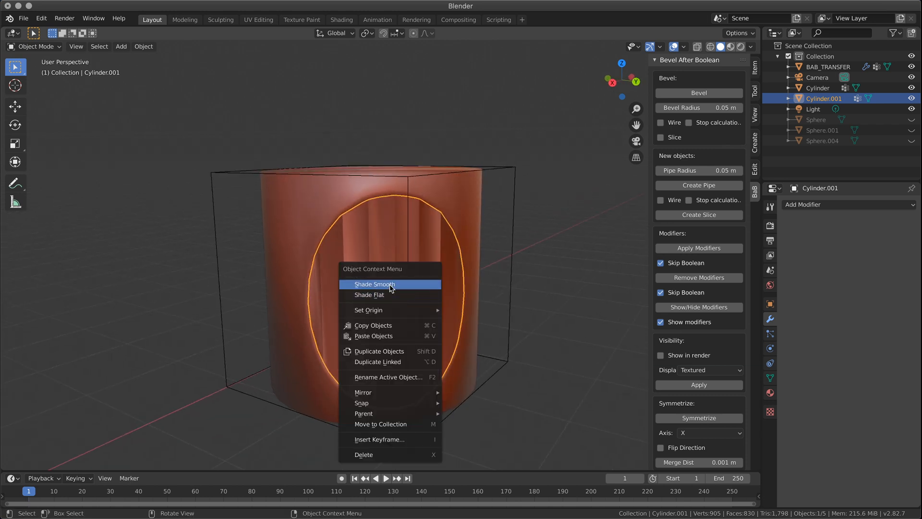
pyautogui.click(390, 285)
# - Clear the duplicate's custom split normals data in its mesh geometry data
pyautogui.click(771, 376)
pyautogui.click(786, 477)
pyautogui.scroll(-3, 840, 427)
pyautogui.click(821, 449)
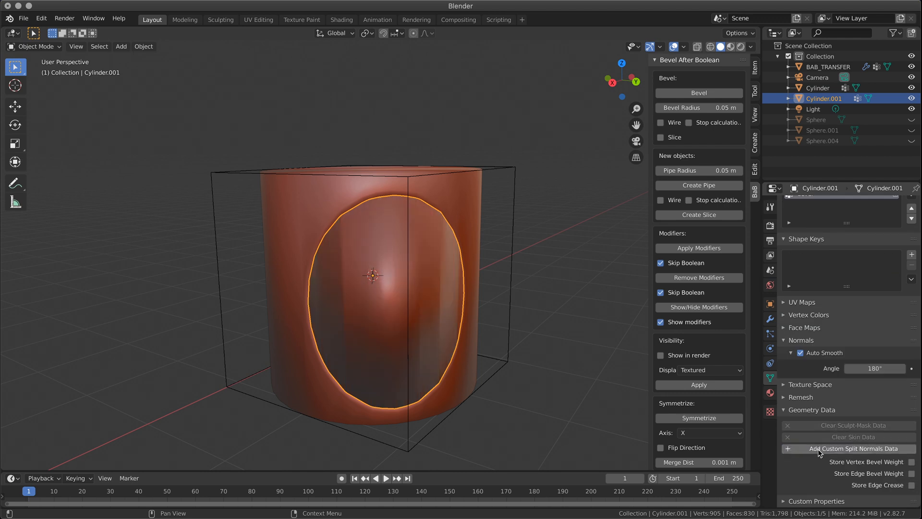
pyautogui.moveTo(463, 320); pyautogui.dragTo(444, 290, button='middle')
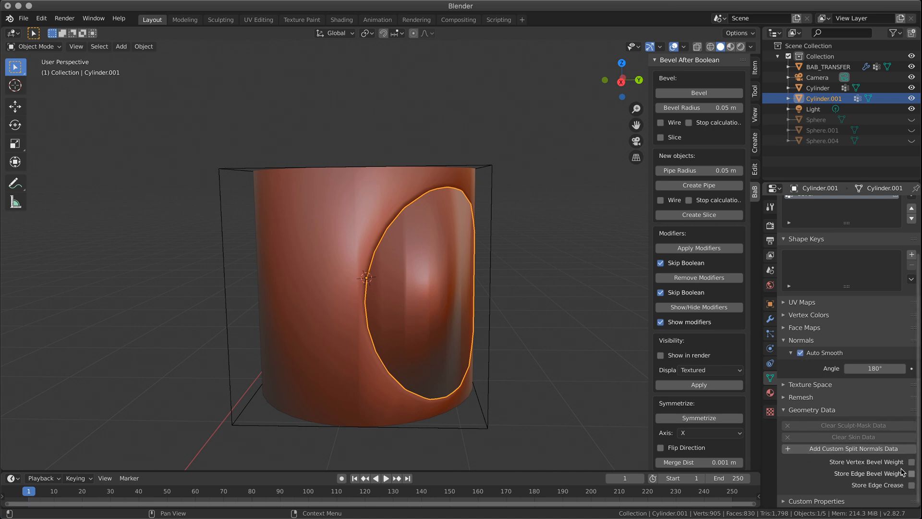
# - Set the duplicate's normals from its faces once more, return to Object Mode and shade it flat
pyautogui.press('Tab')
pyautogui.click(174, 46)
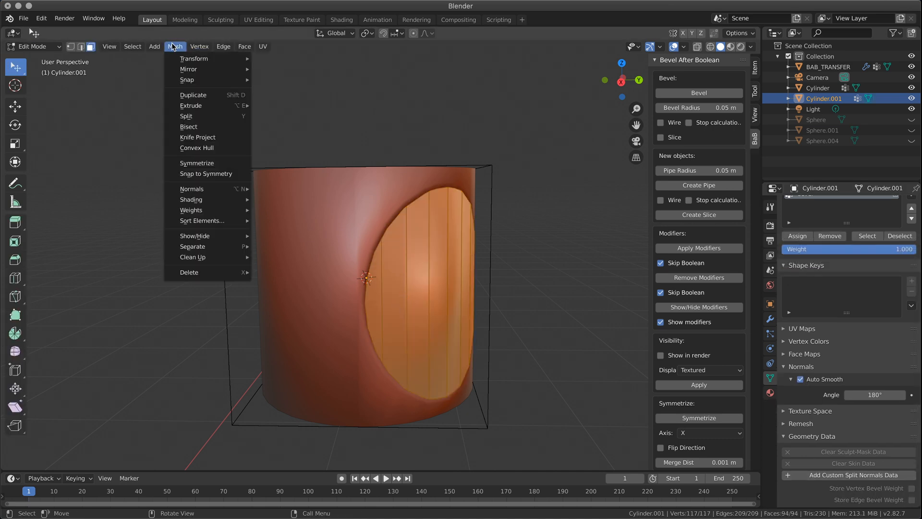
pyautogui.moveTo(207, 189)
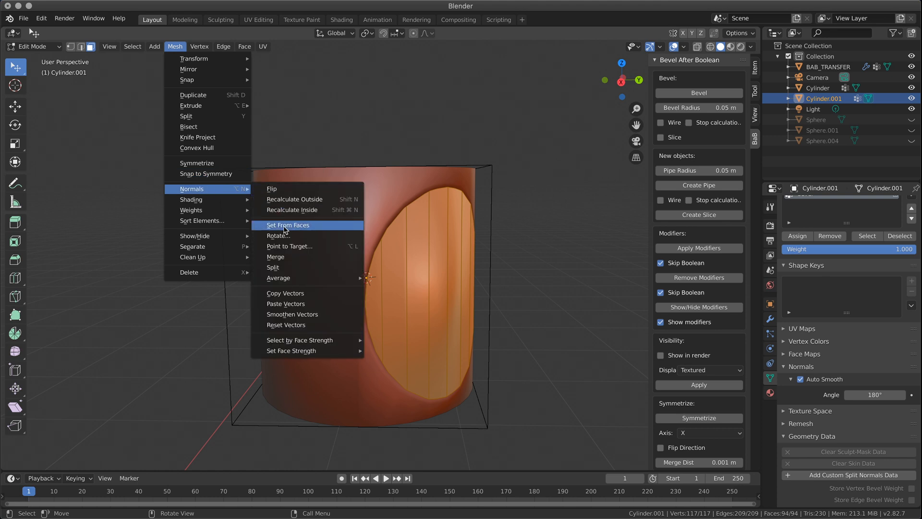
pyautogui.click(286, 225)
pyautogui.press('Tab')
pyautogui.press('Tab')
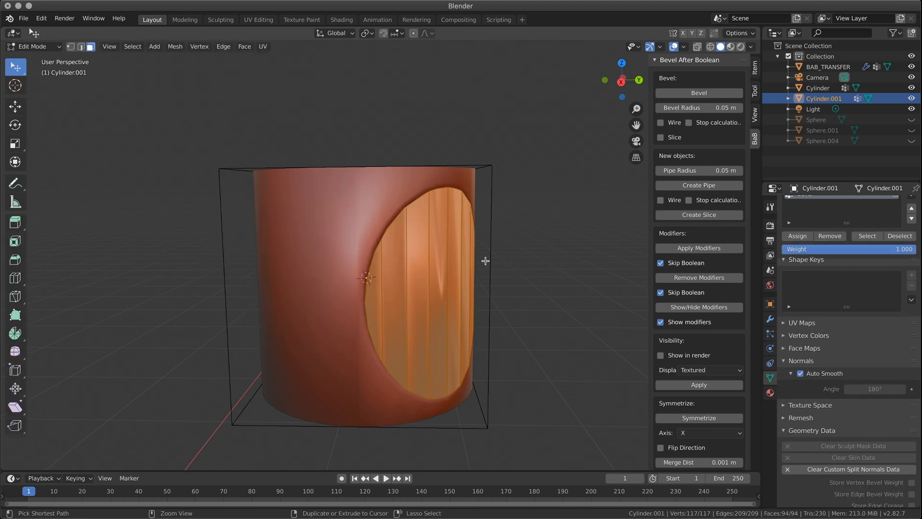
pyautogui.press('Tab')
pyautogui.press('Tab')
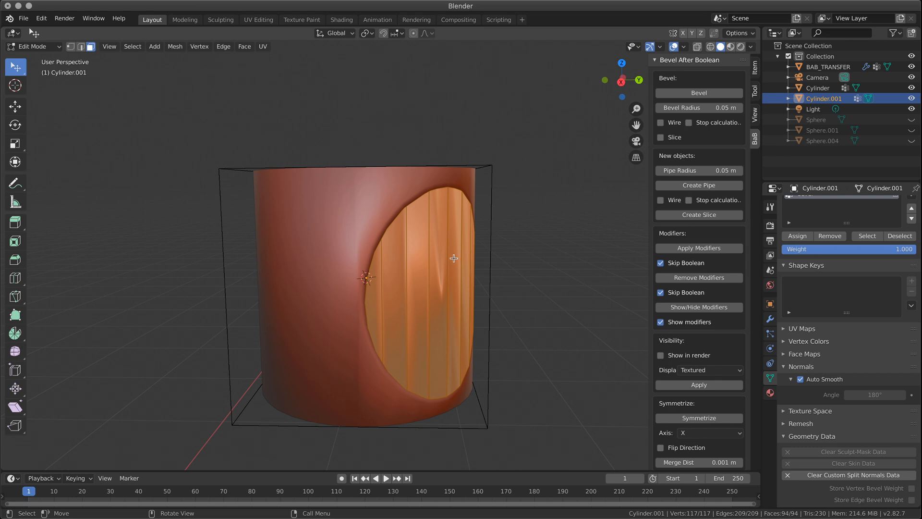
pyautogui.press('Tab')
pyautogui.rightClick(449, 259)
pyautogui.click(449, 268)
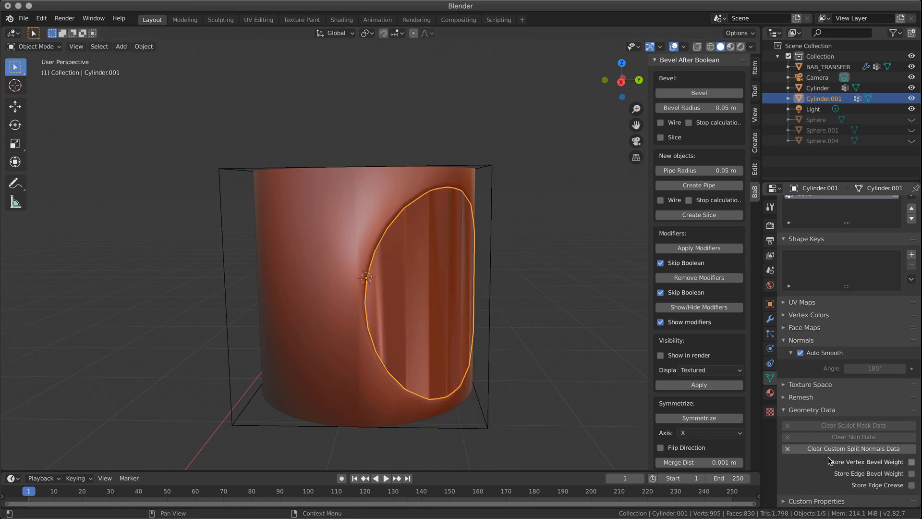
# - Clear the duplicate's custom split normals data again and shade the object smooth
pyautogui.click(853, 448)
pyautogui.rightClick(433, 298)
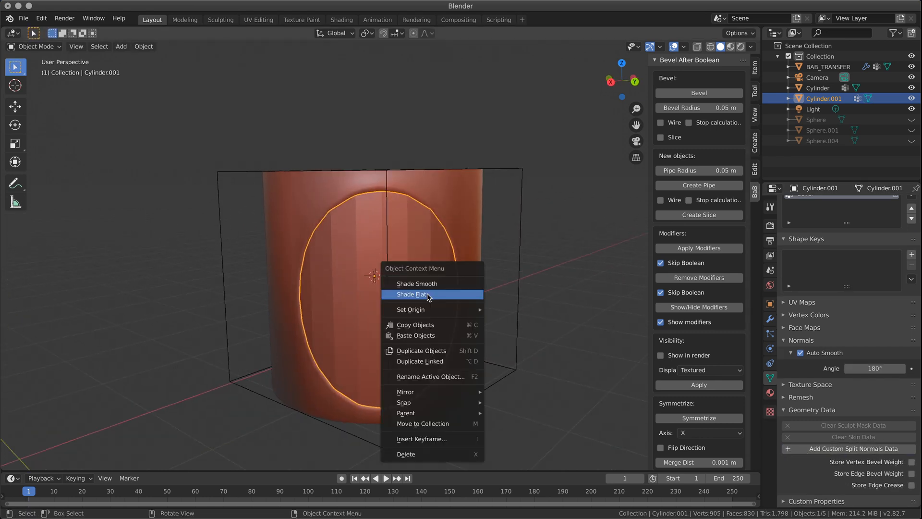
pyautogui.click(438, 294)
pyautogui.moveTo(438, 294); pyautogui.dragTo(519, 304, button='middle')
# - Set the duplicate's Auto Smooth angle to 30°
pyautogui.click(875, 368)
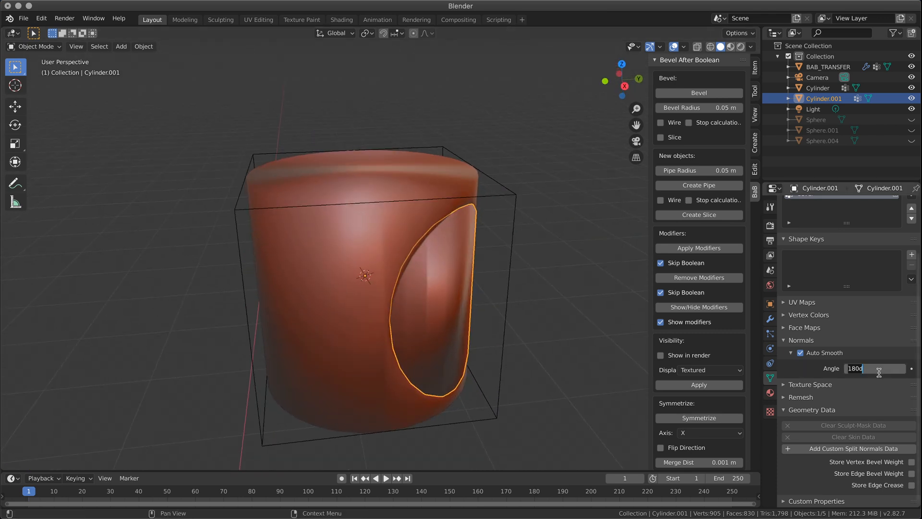
pyautogui.write('30')
pyautogui.press('Return')
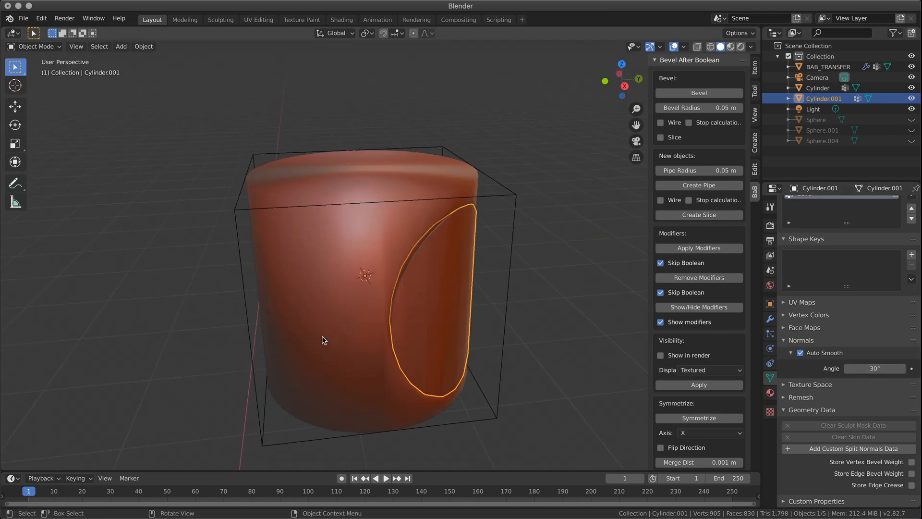
# - Clear the original cylinder's custom split normals data and set its Auto Smooth angle to 30°
pyautogui.click(365, 318)
pyautogui.click(847, 448)
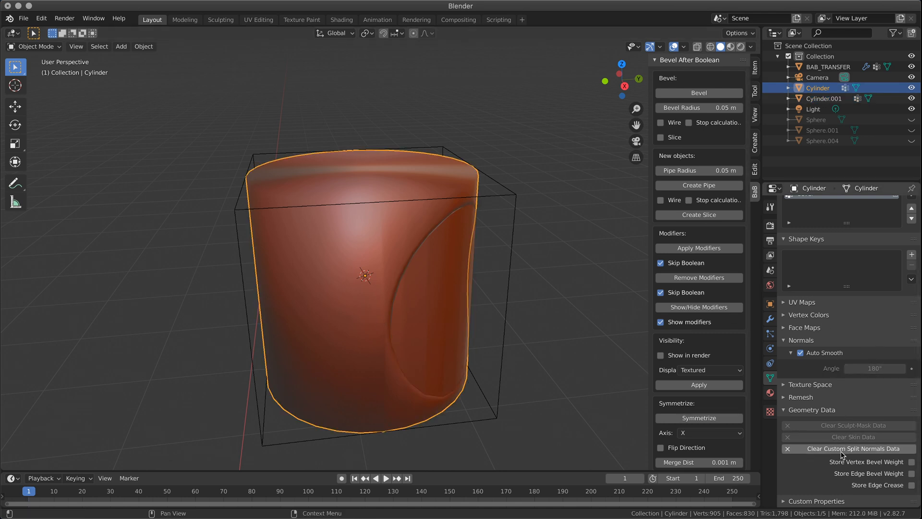
pyautogui.click(867, 369)
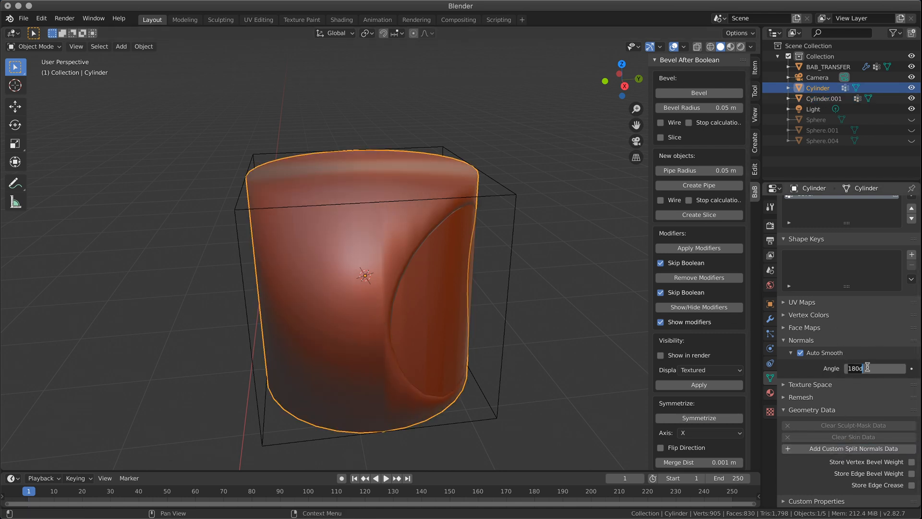
pyautogui.write('30')
pyautogui.press('Return')
pyautogui.click(541, 384)
# - Move the duplicate out of the cylinder's cut to inspect both bevels, cancel the move and deselect it
pyautogui.moveTo(540, 392); pyautogui.dragTo(472, 381, button='middle')
pyautogui.click(412, 342)
pyautogui.press('g')
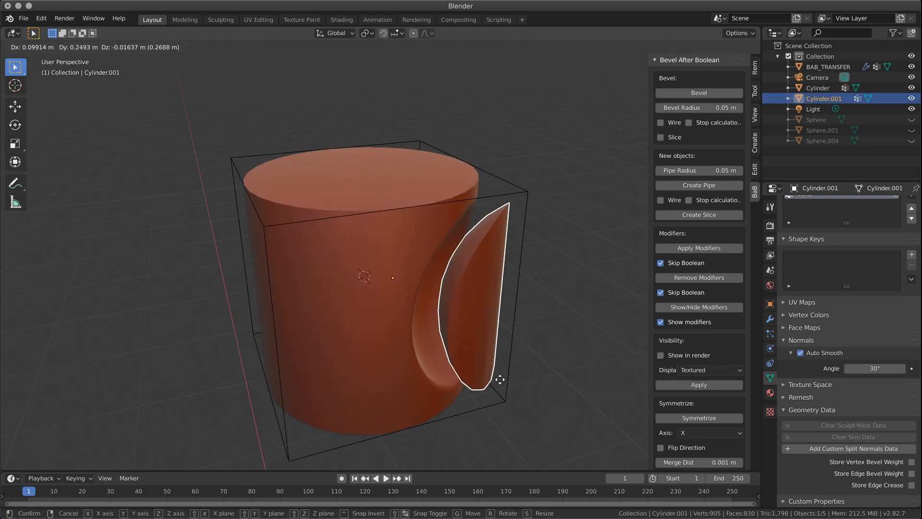
pyautogui.rightClick(498, 379)
pyautogui.moveTo(433, 343); pyautogui.dragTo(483, 353, button='middle')
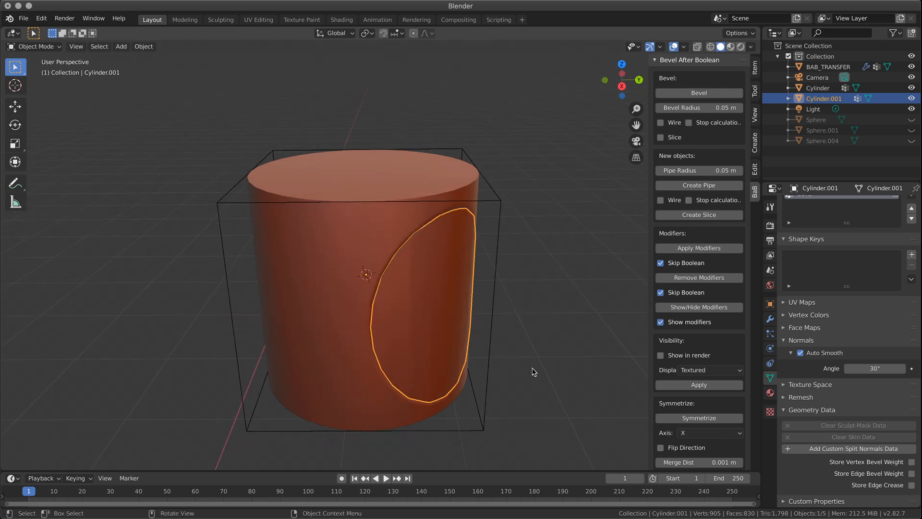
pyautogui.click(533, 373)
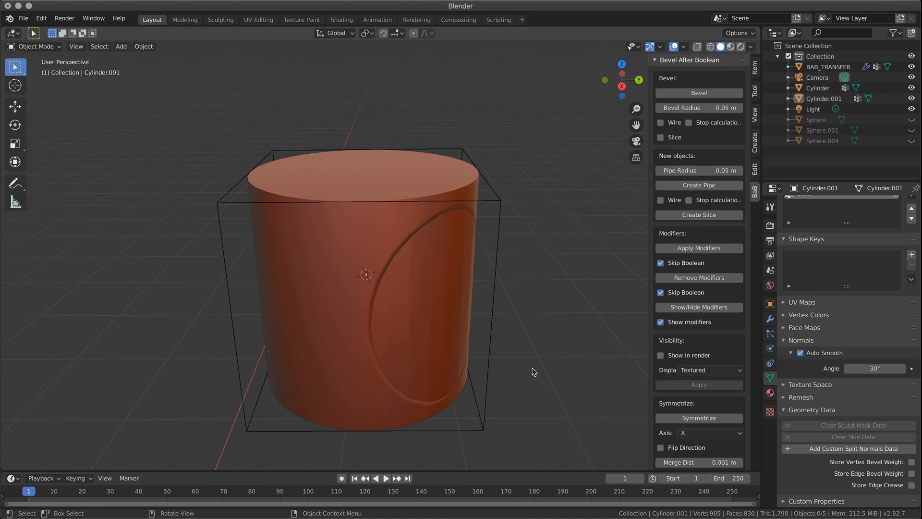
# - Delete the duplicate to inspect the cylinder's beveled cut, and undo the deletion
pyautogui.click(284, 187)
pyautogui.moveTo(340, 321); pyautogui.dragTo(379, 271, button='middle')
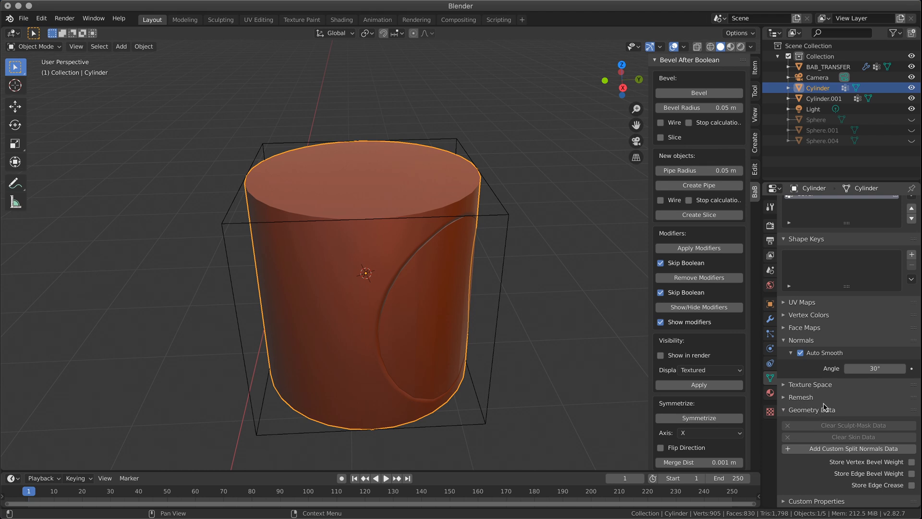
pyautogui.moveTo(447, 336); pyautogui.dragTo(416, 273, button='middle')
pyautogui.click(447, 307)
pyautogui.press('x')
pyautogui.click(611, 353)
pyautogui.moveTo(591, 354); pyautogui.dragTo(585, 374, button='middle')
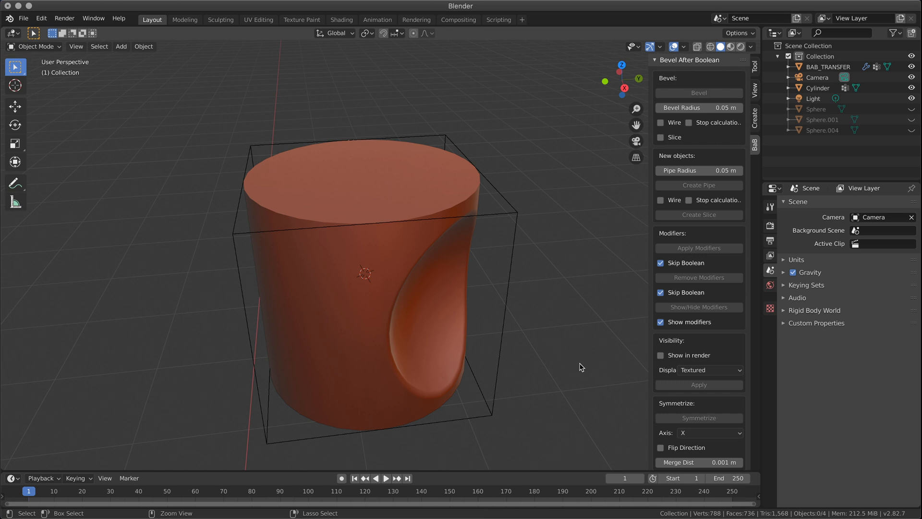
pyautogui.hotkey('ctrl', 'z')
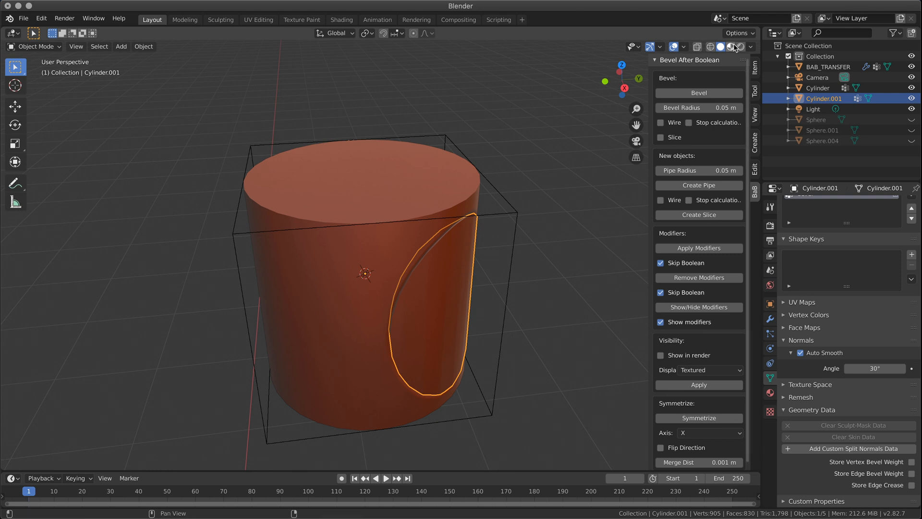
# - Open the recent file geometry example.blend and close the preferences window
pyautogui.click(720, 18)
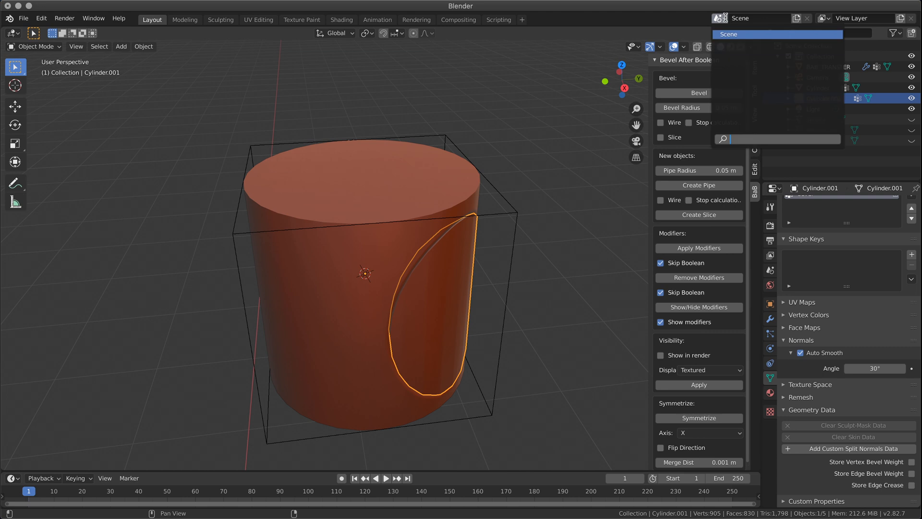
pyautogui.click(23, 18)
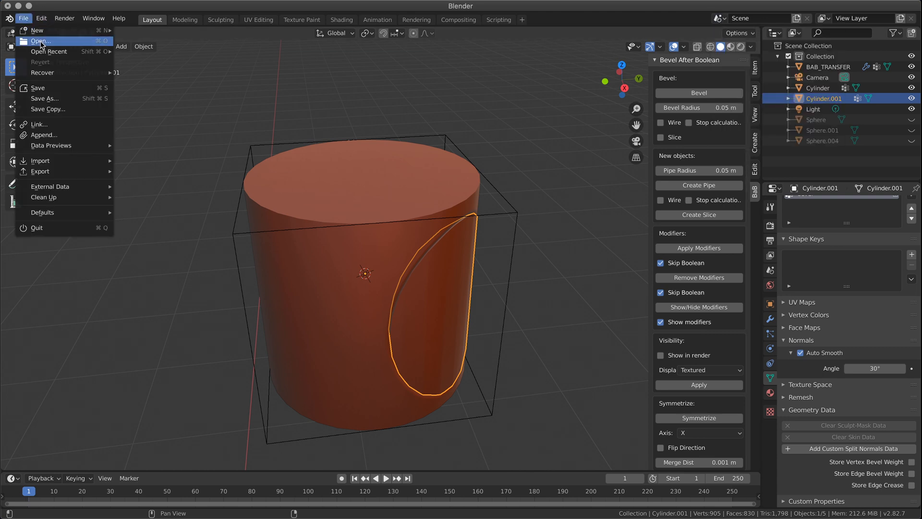
pyautogui.moveTo(48, 52)
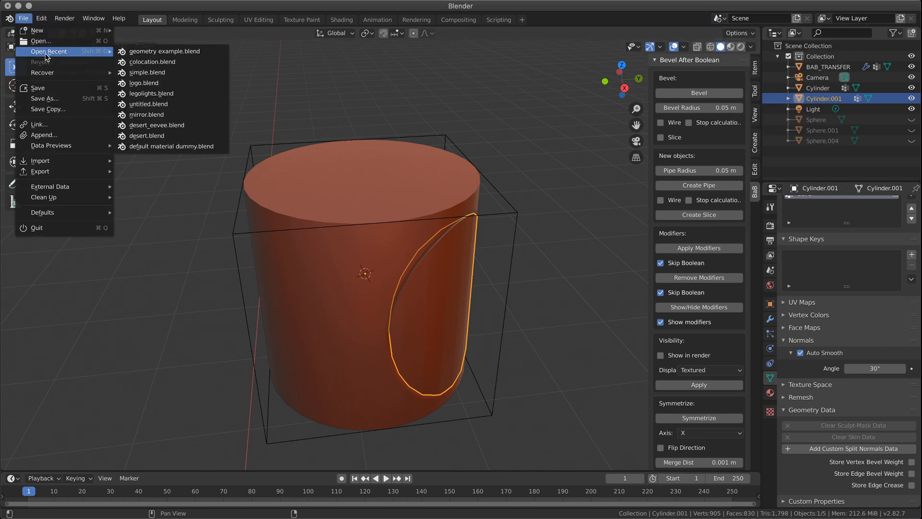
pyautogui.click(204, 50)
pyautogui.click(371, 278)
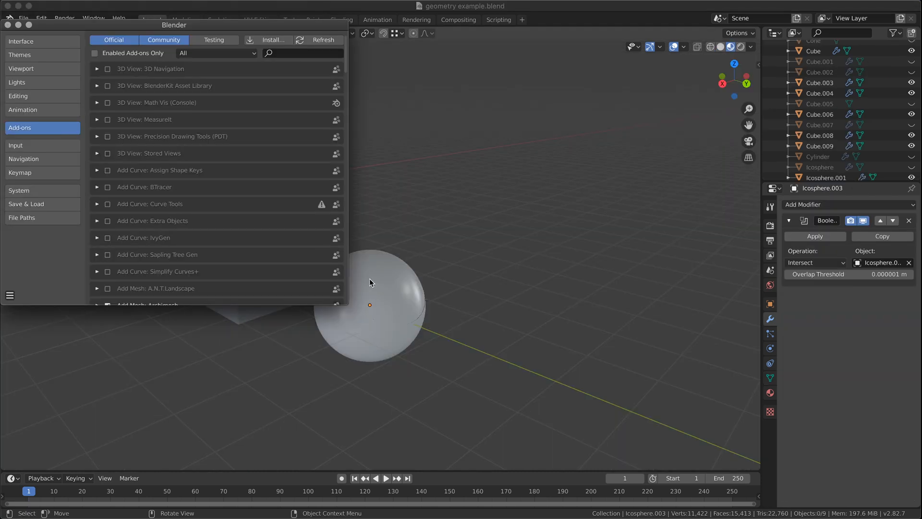
pyautogui.click(8, 24)
# - Look over the row of example objects, and review the Boolean and Bevel modifiers of the Cube.004 object
pyautogui.moveTo(216, 139); pyautogui.dragTo(302, 190, button='middle')
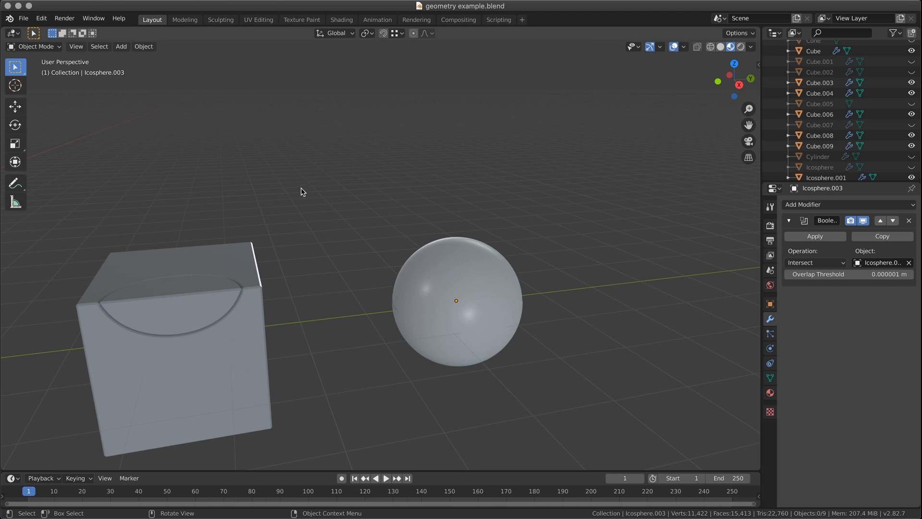
pyautogui.keyDown('shift'); pyautogui.moveTo(191, 243); pyautogui.dragTo(510, 201, button='middle'); pyautogui.keyUp('shift')
pyautogui.keyDown('shift'); pyautogui.moveTo(284, 252); pyautogui.dragTo(506, 253, button='middle'); pyautogui.keyUp('shift')
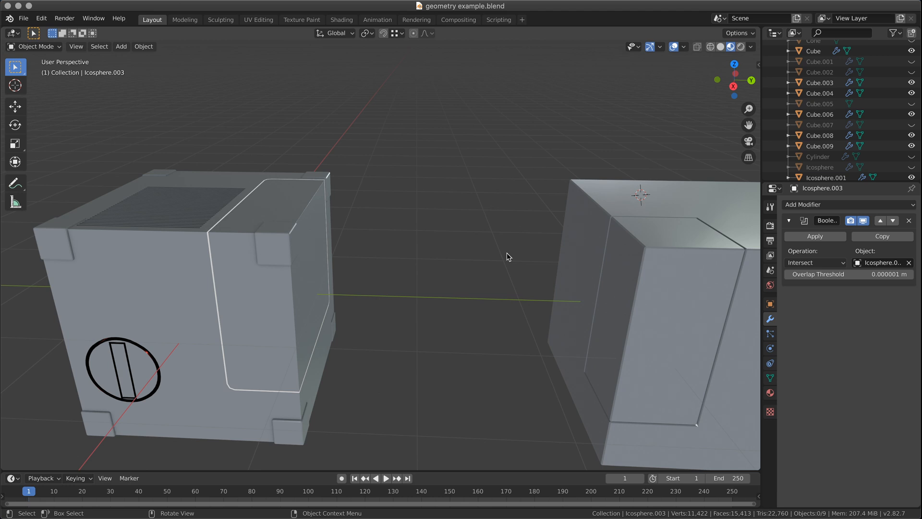
pyautogui.moveTo(551, 252)
pyautogui.mouseDown(button='middle')
pyautogui.moveTo(497, 231)
pyautogui.moveTo(538, 247)
pyautogui.mouseUp(button='middle')
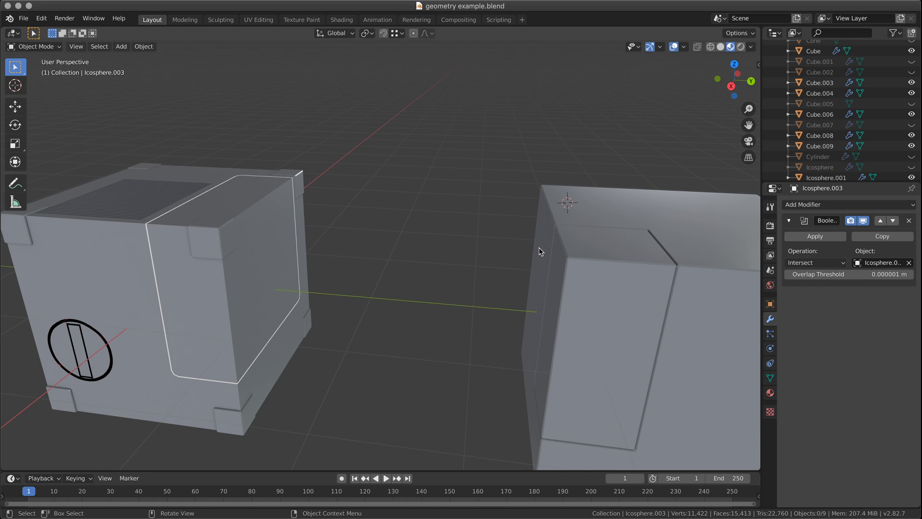
pyautogui.scroll(-5, 603, 245)
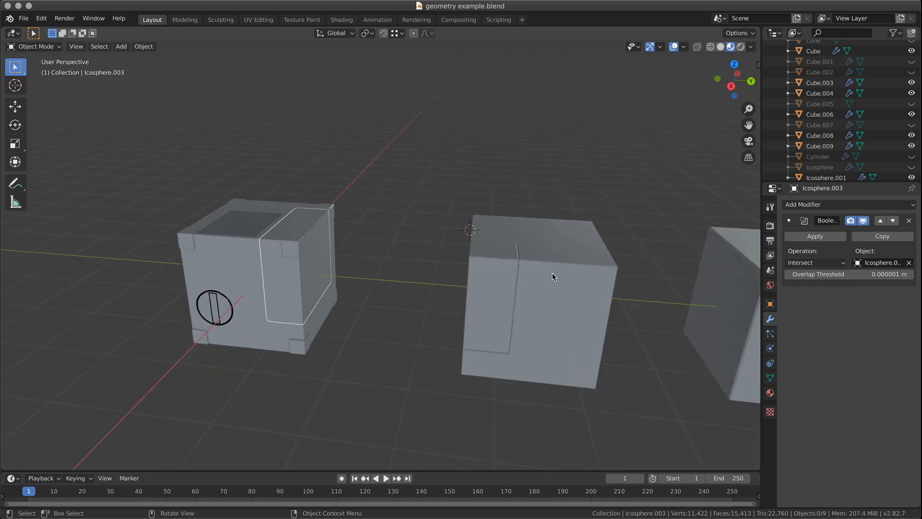
pyautogui.click(599, 289)
pyautogui.scroll(-2, 848, 267)
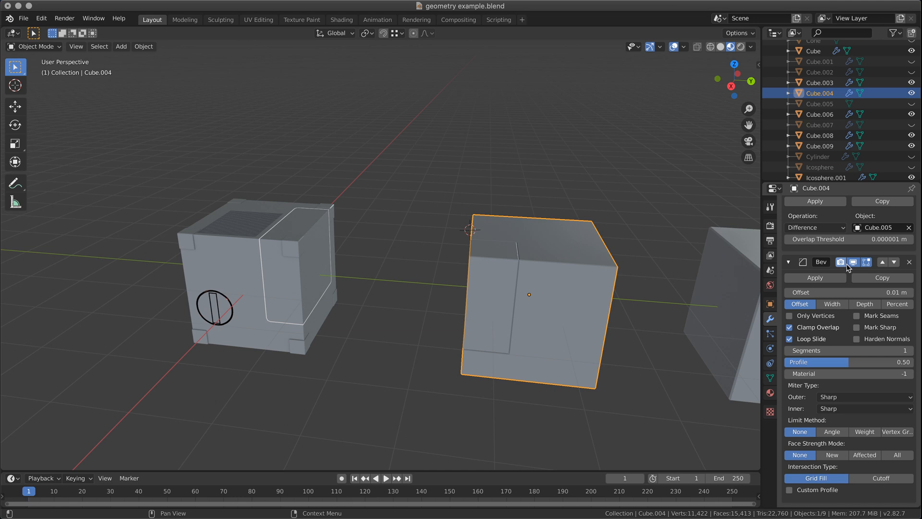
pyautogui.scroll(2, 848, 267)
pyautogui.scroll(-2, 848, 267)
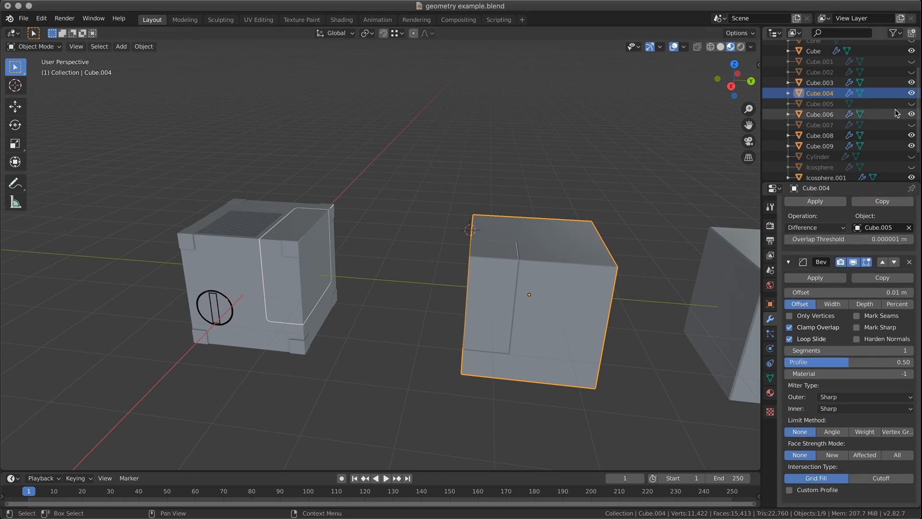
# - Scale the hidden cutter Cube.005 to 0.900 on the X, Y and Z axes
pyautogui.click(912, 104)
pyautogui.click(912, 104)
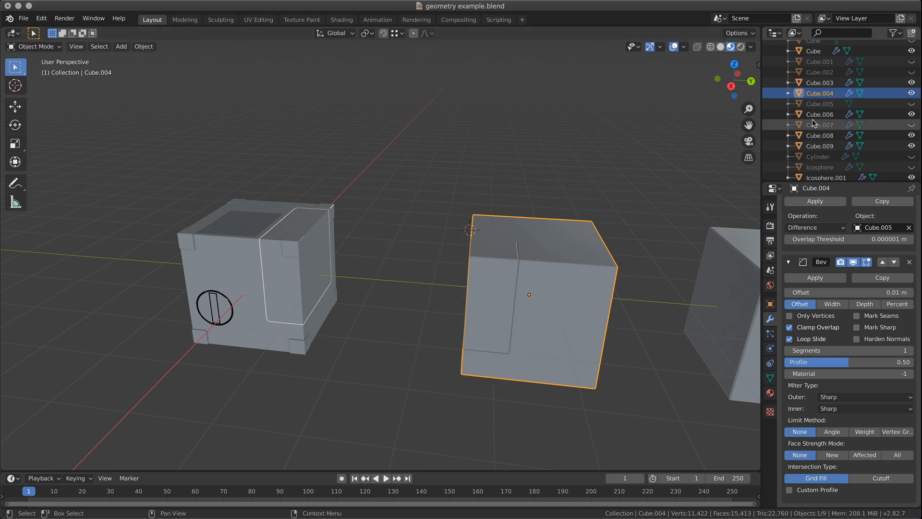
pyautogui.click(819, 103)
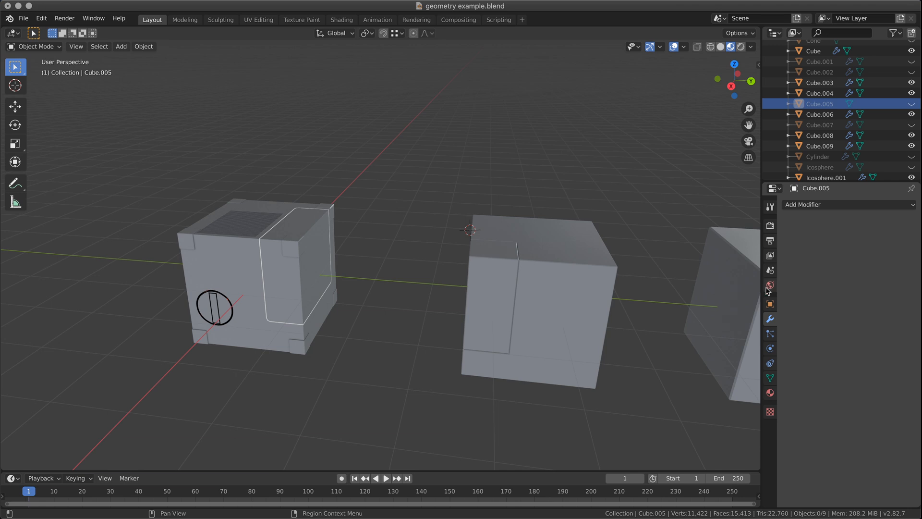
pyautogui.click(770, 304)
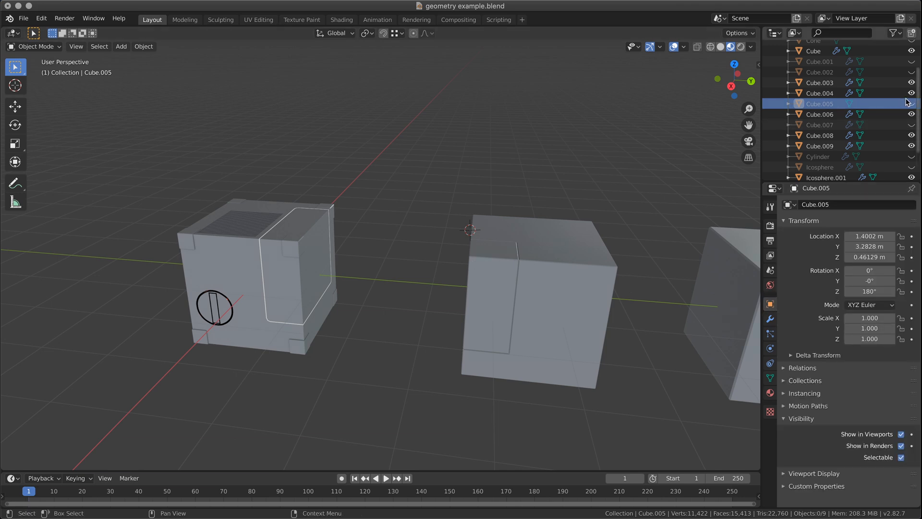
pyautogui.moveTo(869, 318); pyautogui.dragTo(850, 318)
pyautogui.moveTo(553, 230); pyautogui.dragTo(456, 230, button='middle')
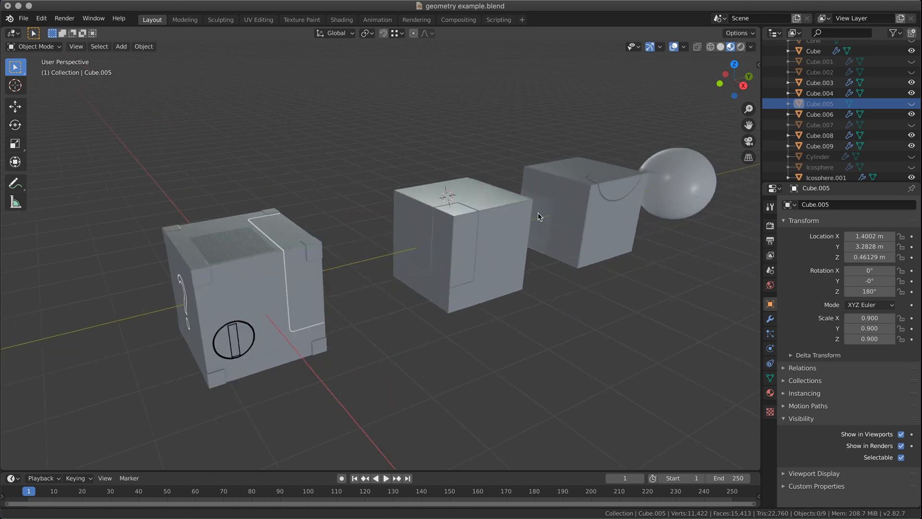
# - Inspect the resized cut up close in wireframe shading, and return to material preview
pyautogui.scroll(5, 455, 230)
pyautogui.moveTo(582, 229)
pyautogui.mouseDown(button='middle')
pyautogui.moveTo(487, 253)
pyautogui.moveTo(469, 244)
pyautogui.mouseUp(button='middle')
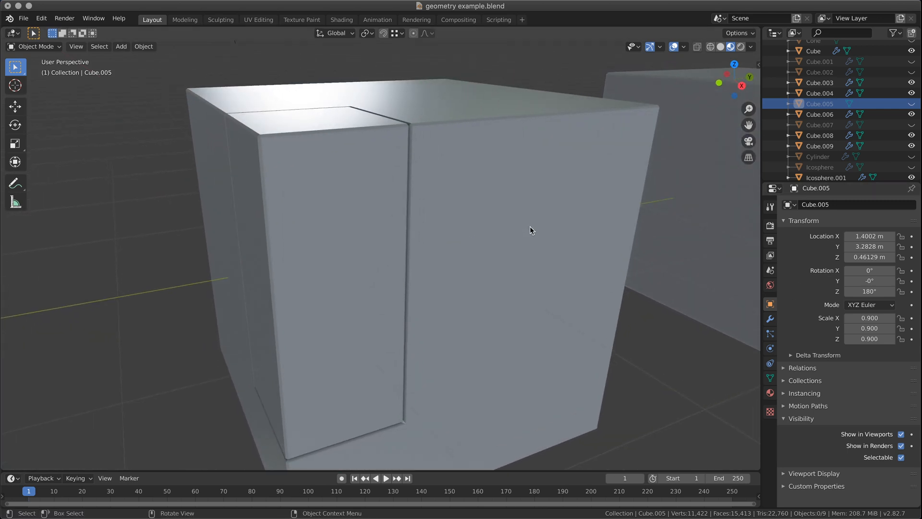
pyautogui.click(710, 46)
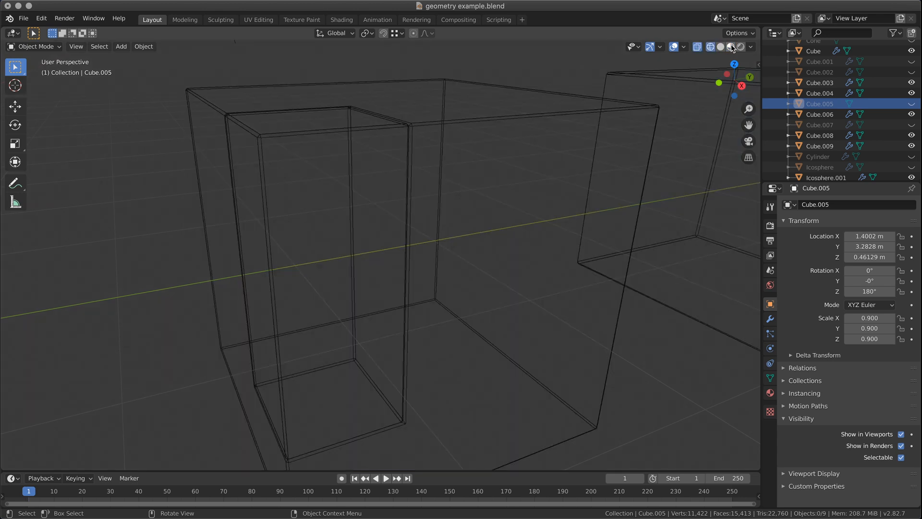
pyautogui.click(731, 46)
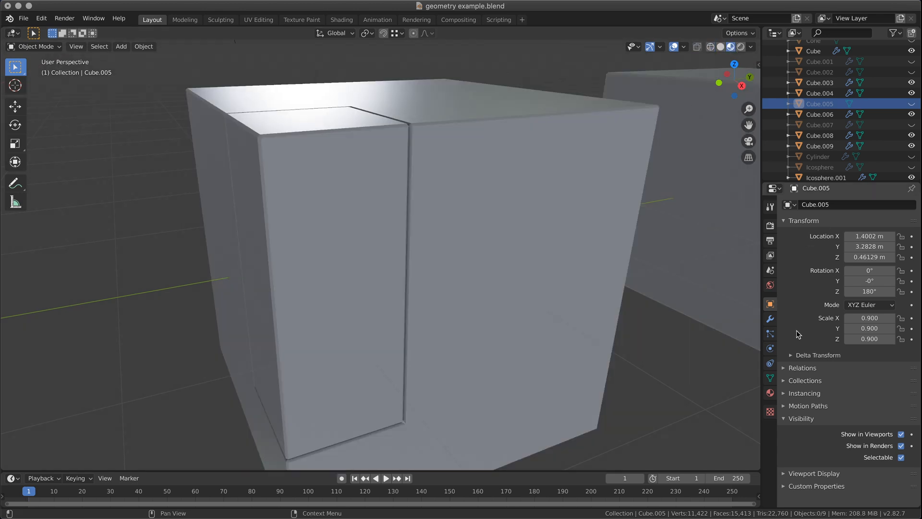
# - Add a Bevel modifier to Cube.005 and set it to 4 segments
pyautogui.click(769, 320)
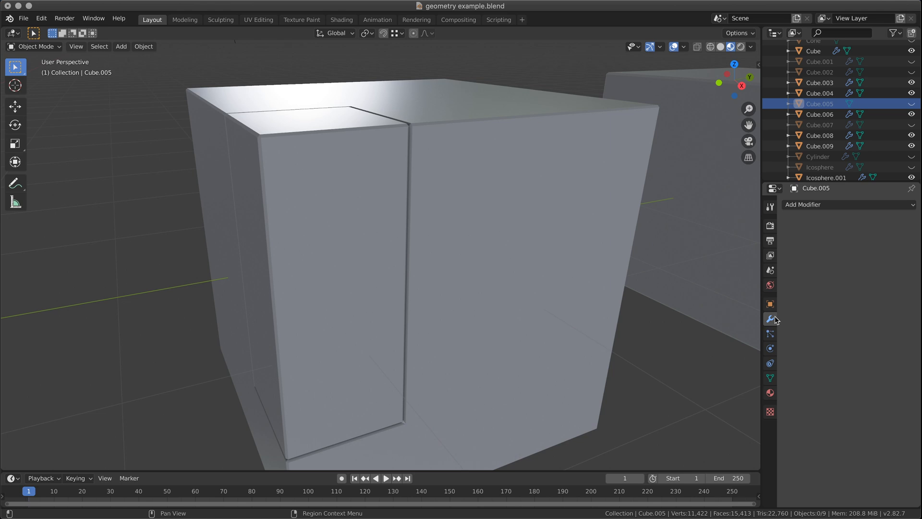
pyautogui.click(815, 205)
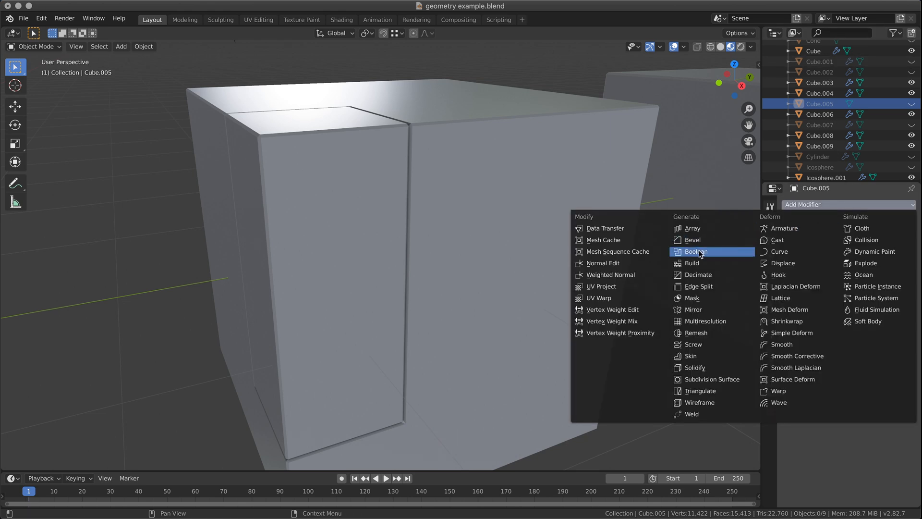
pyautogui.click(694, 241)
pyautogui.keyDown('shift'); pyautogui.moveTo(405, 403); pyautogui.dragTo(528, 350, button='middle'); pyautogui.keyUp('shift')
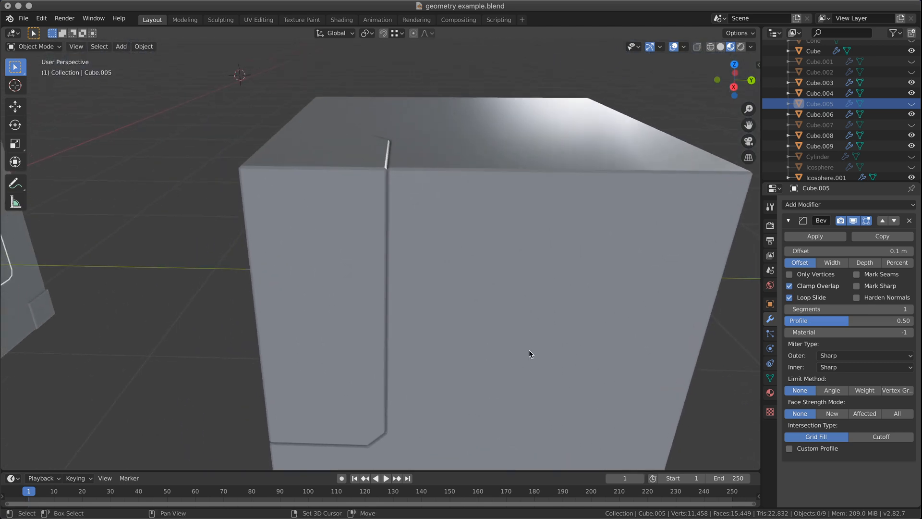
pyautogui.click(910, 309)
pyautogui.click(910, 309)
pyautogui.click(910, 308)
# - Set the profile of Cube.005's Bevel modifier to 0.00 and inspect the corners of the cut
pyautogui.moveTo(392, 335); pyautogui.dragTo(547, 310, button='middle')
pyautogui.moveTo(868, 321); pyautogui.dragTo(785, 321)
pyautogui.moveTo(431, 349); pyautogui.dragTo(529, 304, button='middle')
pyautogui.scroll(-2, 576, 321)
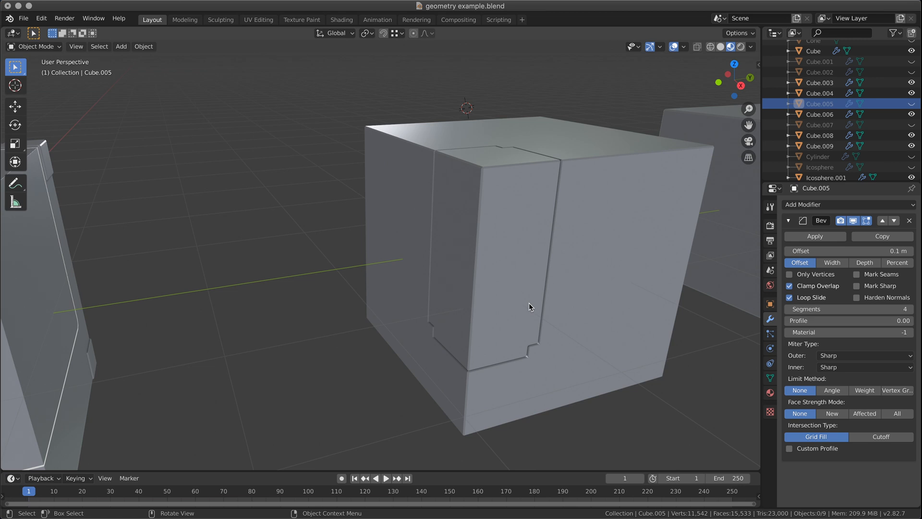
pyautogui.moveTo(637, 264); pyautogui.dragTo(591, 268, button='middle')
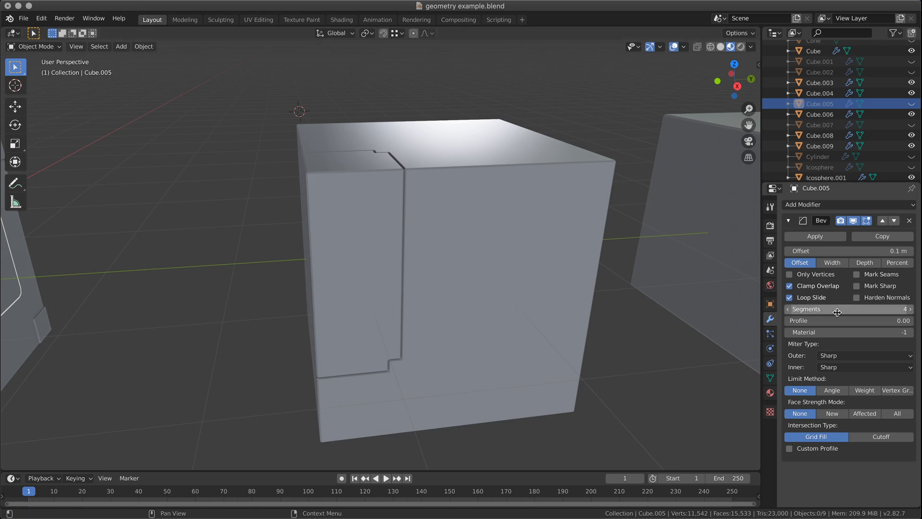
# - Reduce Cube.005's Bevel modifier to 2 segments and inspect the cut from above
pyautogui.click(788, 309)
pyautogui.click(787, 310)
pyautogui.click(788, 310)
pyautogui.click(910, 309)
pyautogui.moveTo(513, 315); pyautogui.dragTo(532, 330, button='middle')
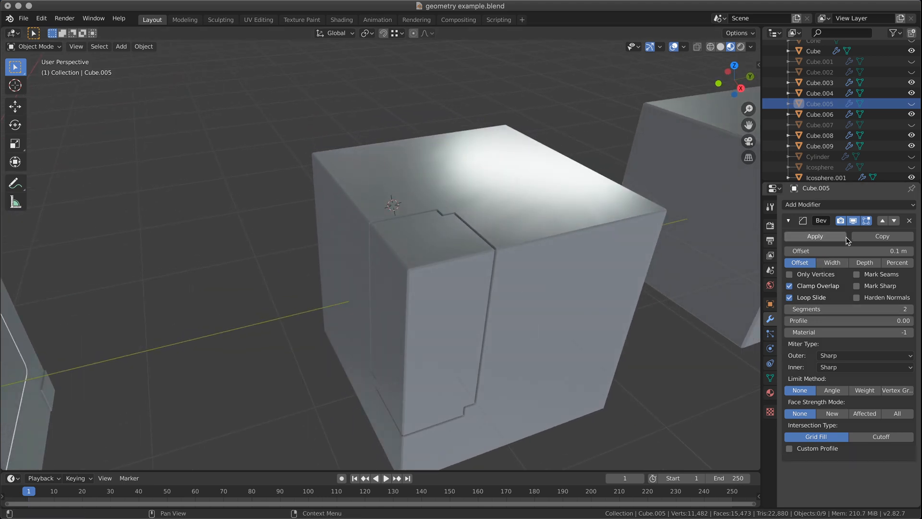
# - Raise the bevel profile of Cube.005 to round the corners of the cut
pyautogui.click(852, 221)
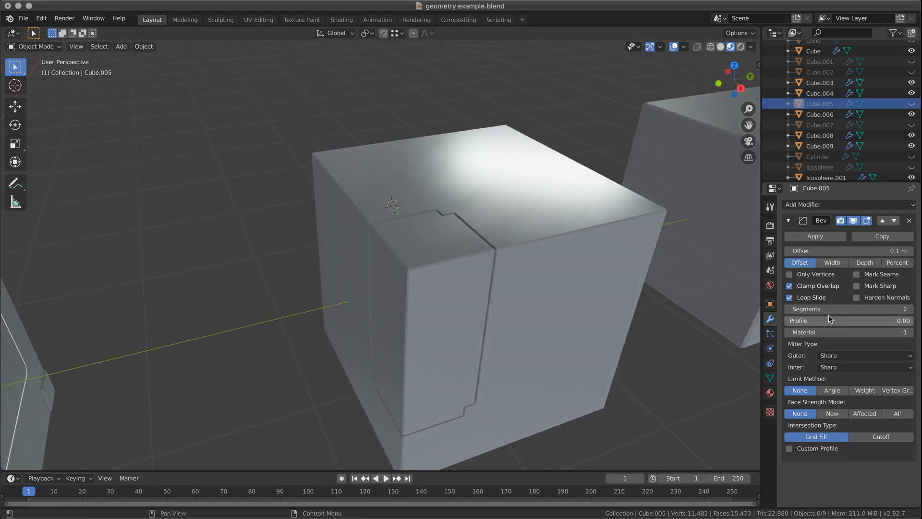
pyautogui.moveTo(817, 320); pyautogui.dragTo(854, 321)
pyautogui.moveTo(591, 336); pyautogui.dragTo(517, 308, button='middle')
# - Try the Bevel After Boolean bevel on Cube.004 with a 0.05 m radius
pyautogui.click(518, 309)
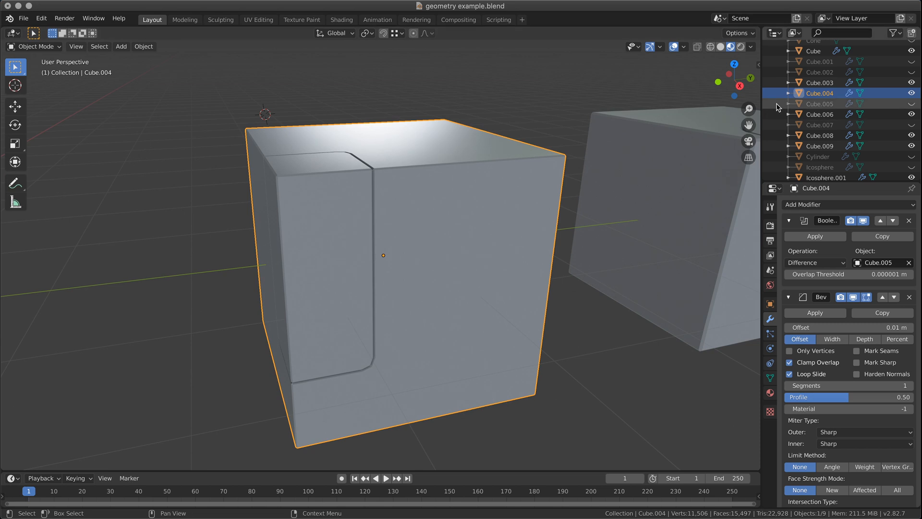
pyautogui.moveTo(758, 66); pyautogui.dragTo(696, 70)
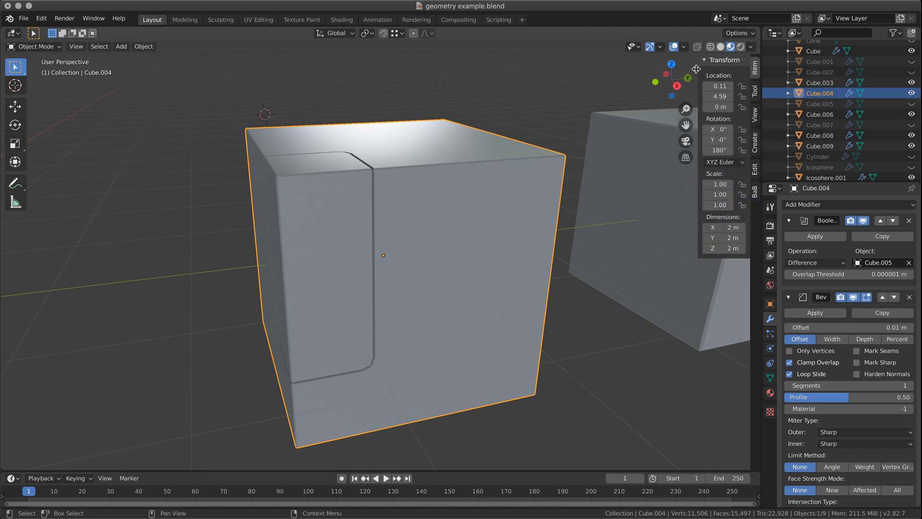
pyautogui.click(753, 190)
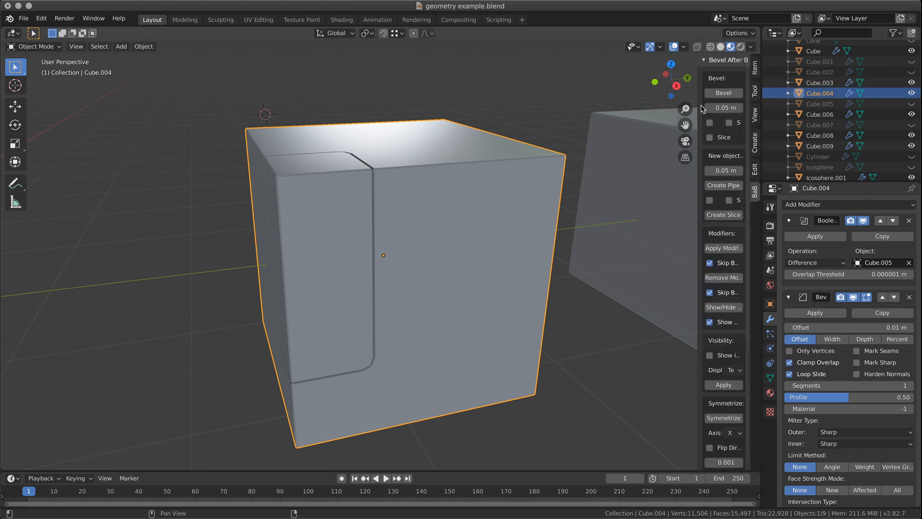
pyautogui.moveTo(697, 105); pyautogui.dragTo(629, 105)
pyautogui.click(663, 95)
pyautogui.moveTo(329, 313); pyautogui.dragTo(352, 321, button='middle')
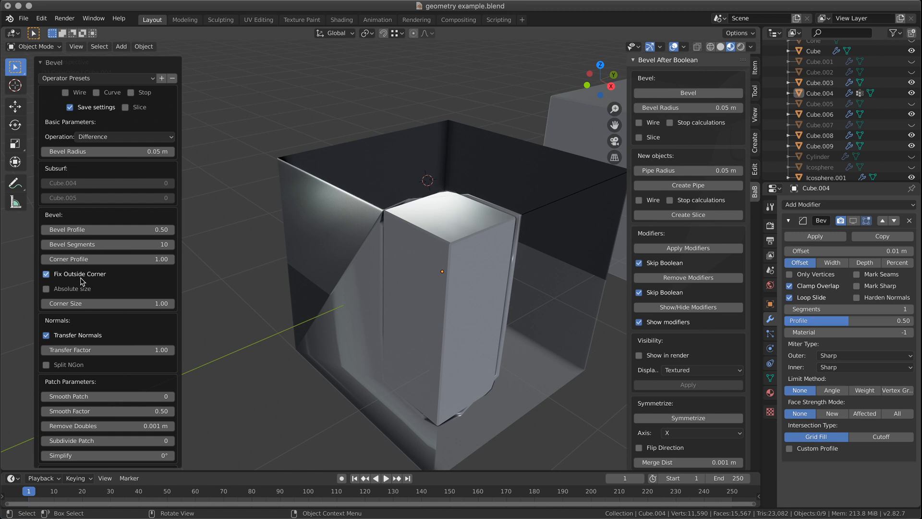
# - Try the bevel without transferred normals, and switch its operation to Union and back to Difference
pyautogui.click(47, 335)
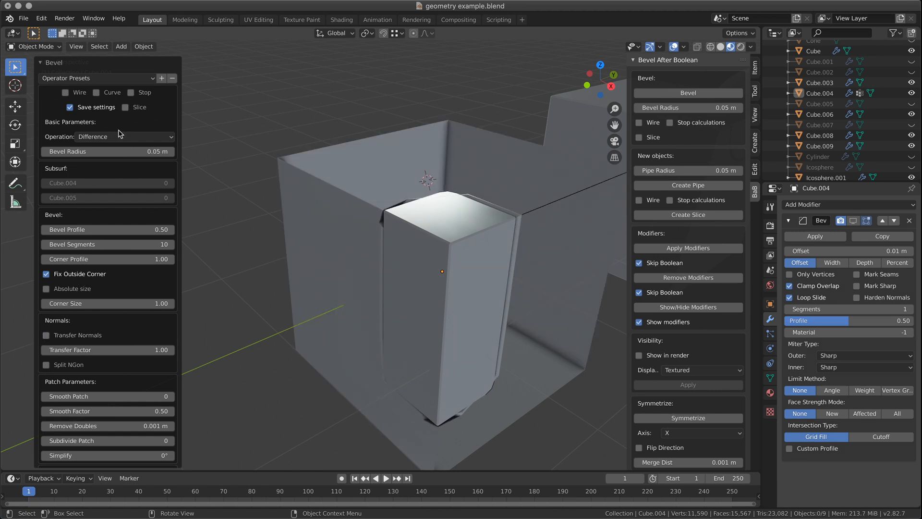
pyautogui.click(107, 78)
pyautogui.click(96, 91)
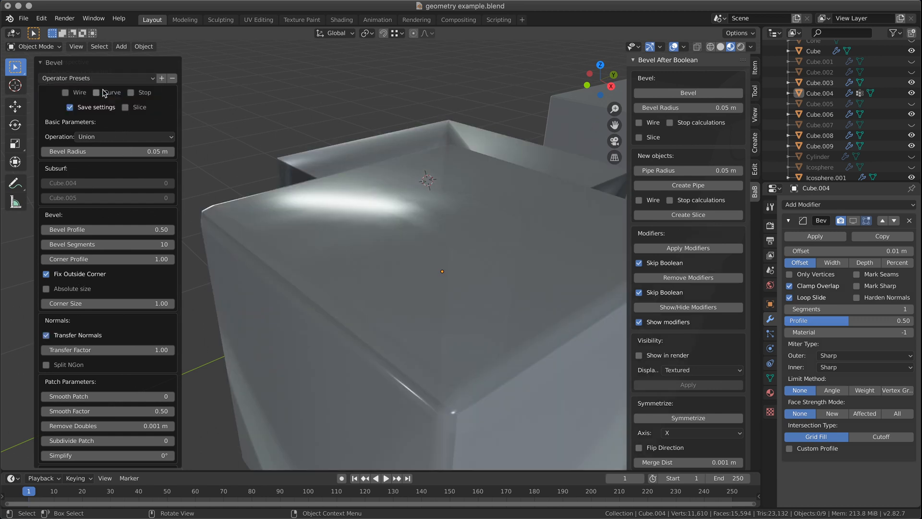
pyautogui.click(109, 136)
pyautogui.click(105, 161)
pyautogui.moveTo(402, 249); pyautogui.dragTo(355, 247, button='middle')
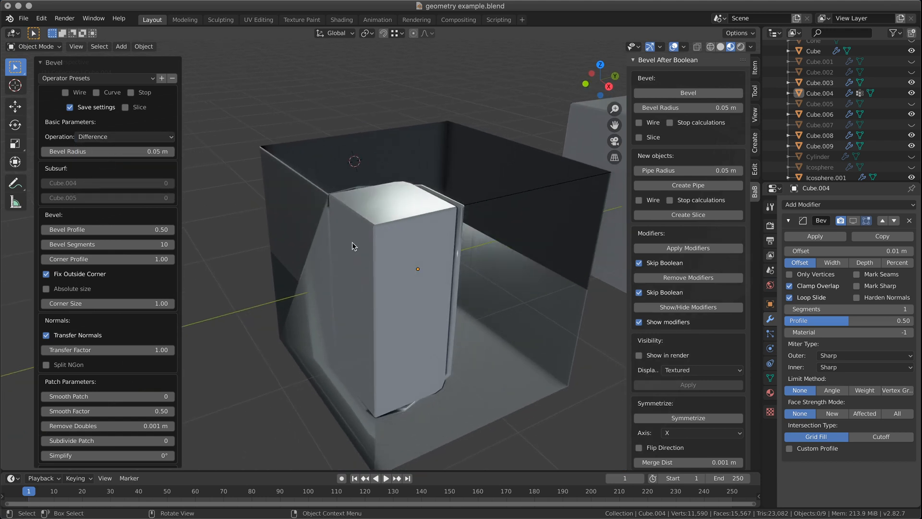
# - Turn off Transfer Normals, try the Slice option, and undo the add-on's bevel on Cube.004
pyautogui.click(47, 335)
pyautogui.moveTo(298, 283); pyautogui.dragTo(358, 284, button='middle')
pyautogui.click(125, 107)
pyautogui.click(125, 107)
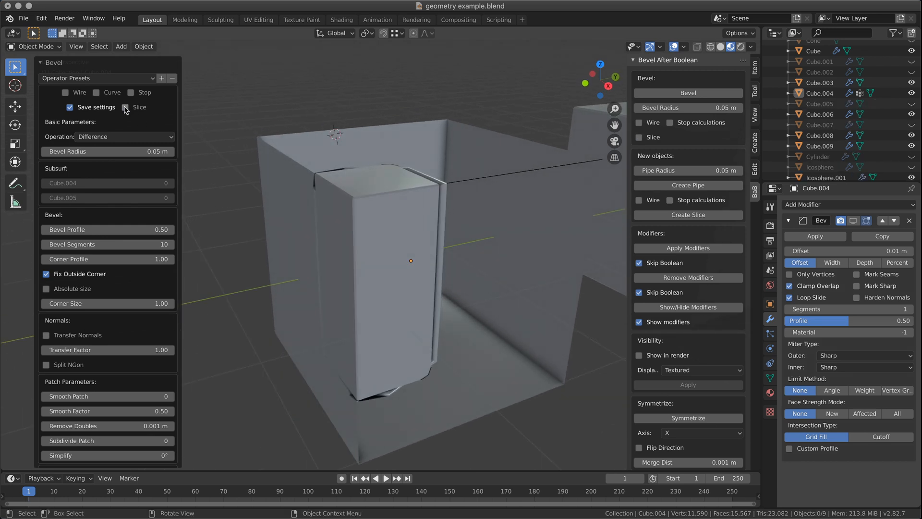
pyautogui.moveTo(431, 251)
pyautogui.mouseDown(button='middle')
pyautogui.moveTo(433, 244)
pyautogui.moveTo(431, 258)
pyautogui.mouseUp(button='middle')
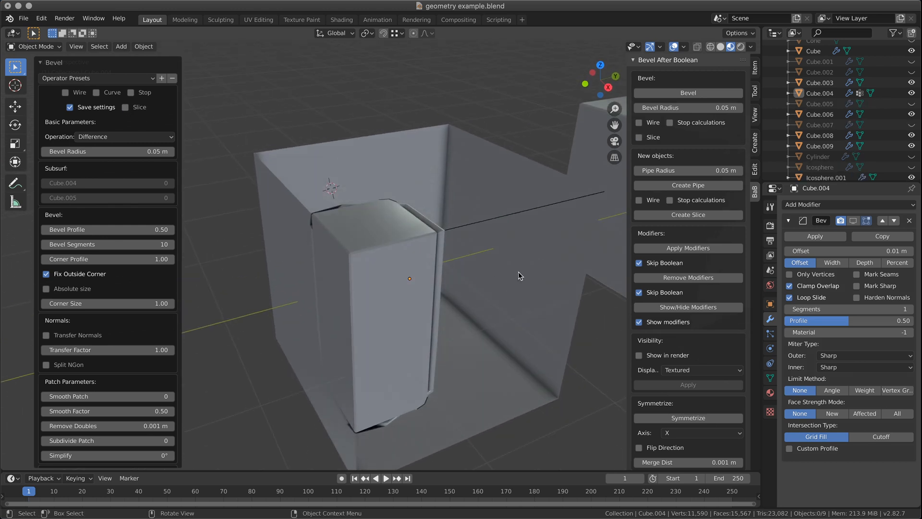
pyautogui.click(502, 158)
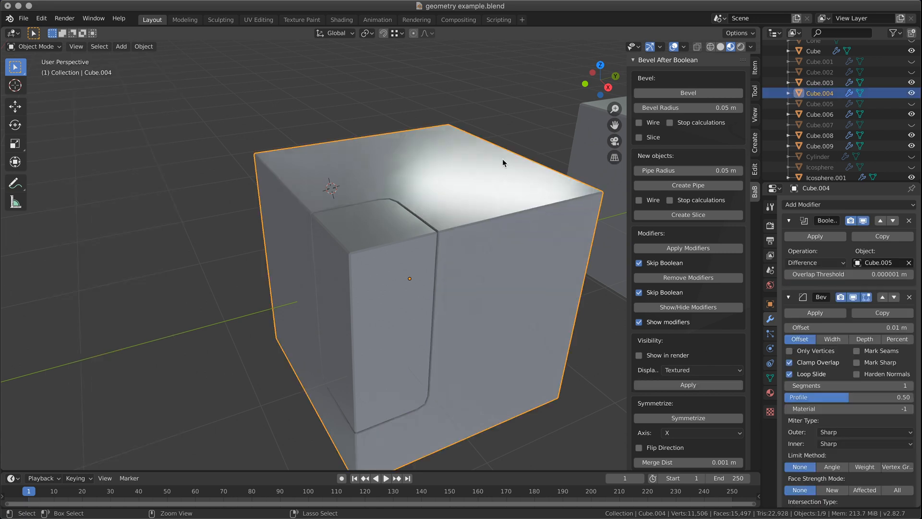
pyautogui.click(475, 163)
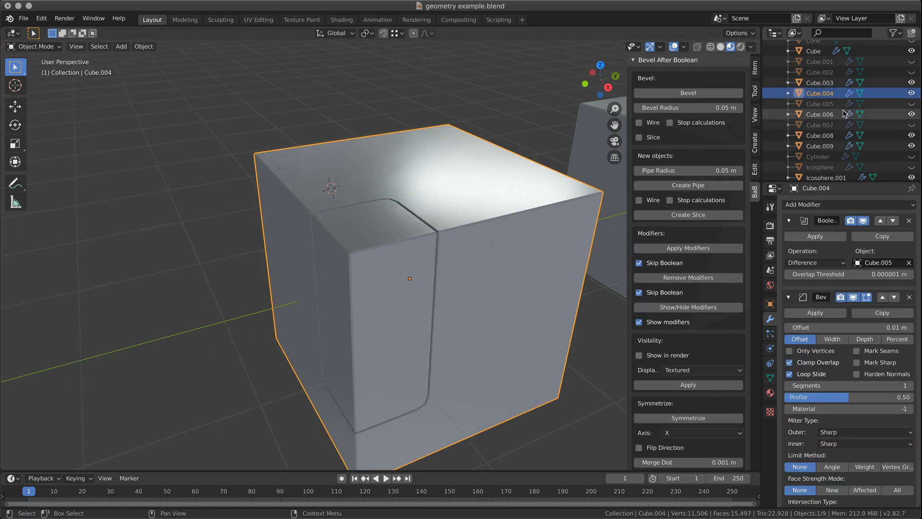
# - Check the location, rotation and scale of Cube.004
pyautogui.click(770, 305)
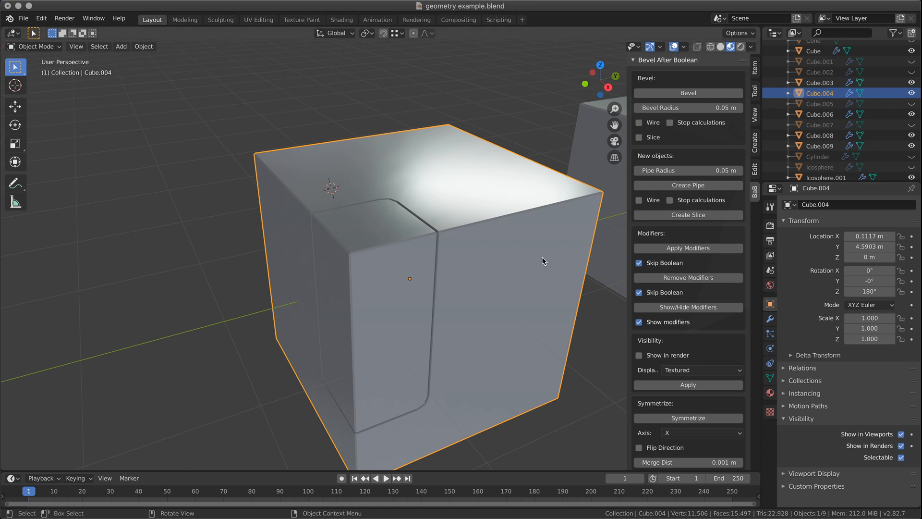
pyautogui.moveTo(518, 262); pyautogui.dragTo(517, 259, button='middle')
pyautogui.scroll(-3, 486, 249)
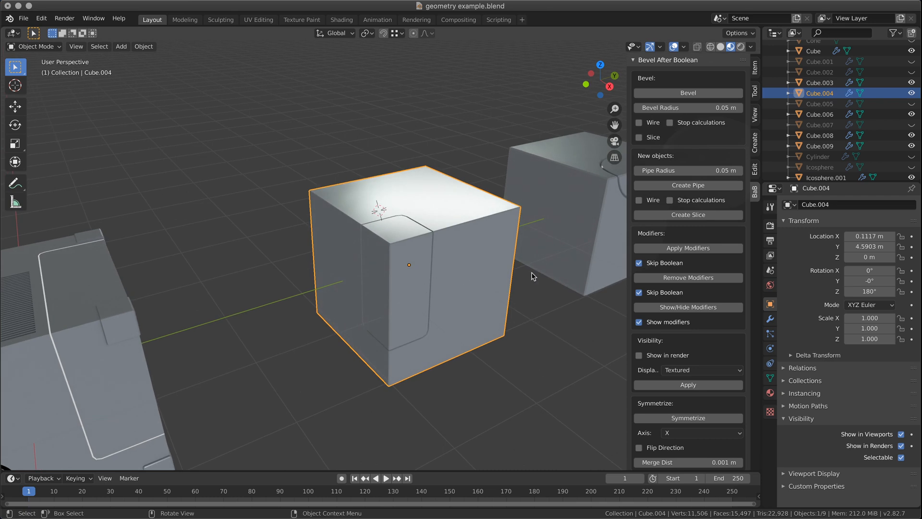
# - Remove the Bevel modifiers from Cube.004 and the inset piece Cube.006
pyautogui.click(770, 319)
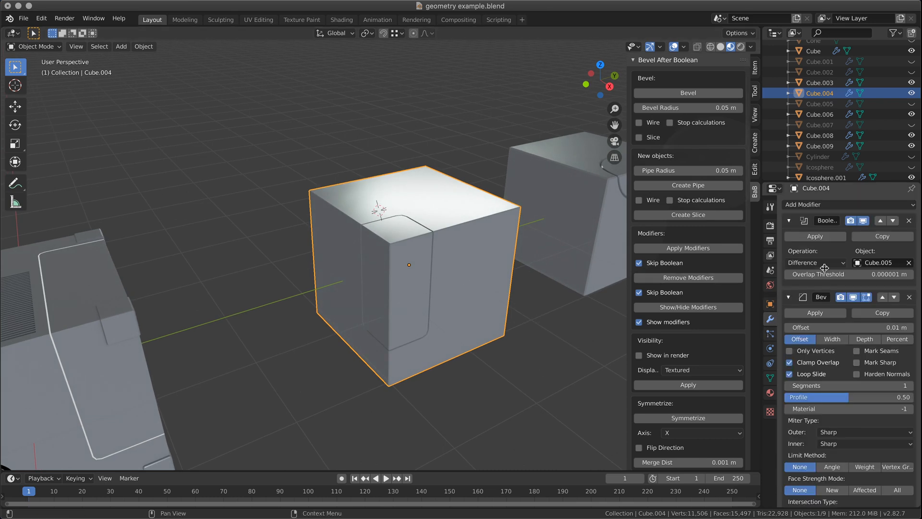
pyautogui.scroll(-1, 885, 323)
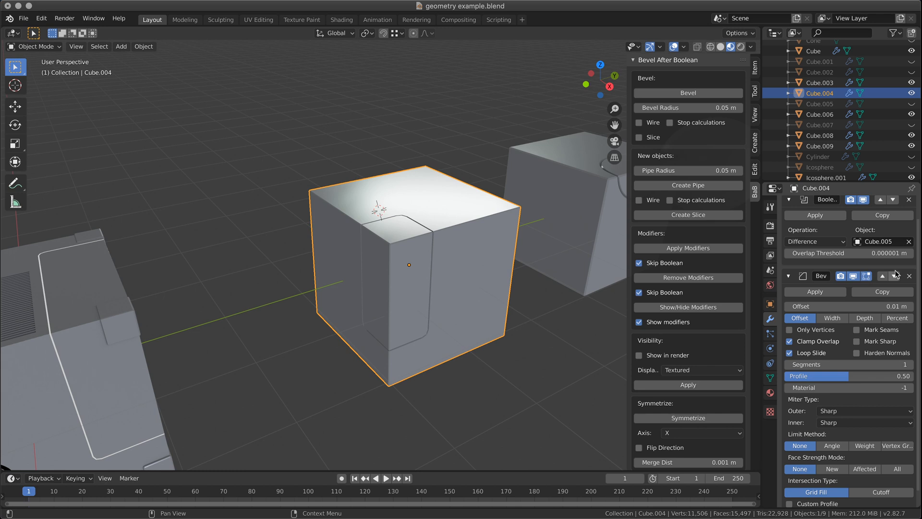
pyautogui.scroll(1, 817, 379)
pyautogui.click(402, 294)
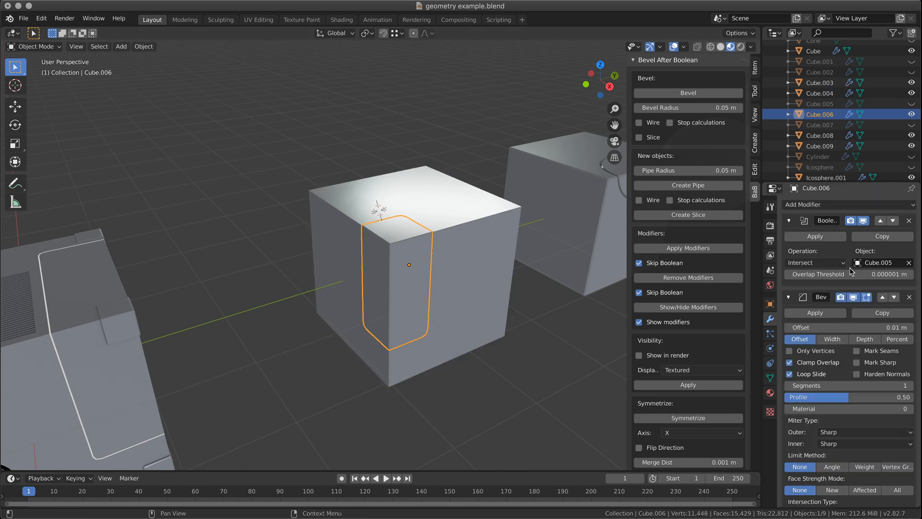
pyautogui.click(909, 297)
pyautogui.click(521, 362)
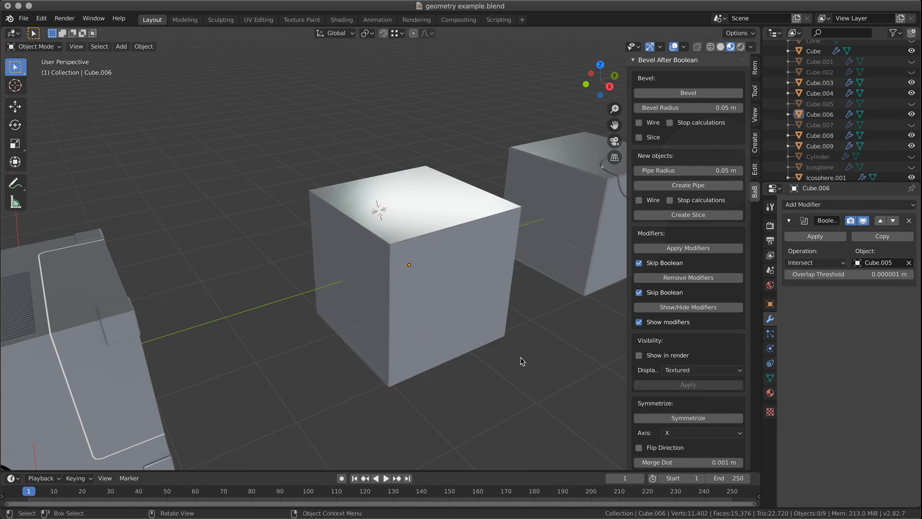
# - Compare the Boolean modifiers left on Cube.006 and Cube.004, ending with Cube.004 selected
pyautogui.moveTo(520, 362); pyautogui.dragTo(506, 360, button='middle')
pyautogui.click(384, 292)
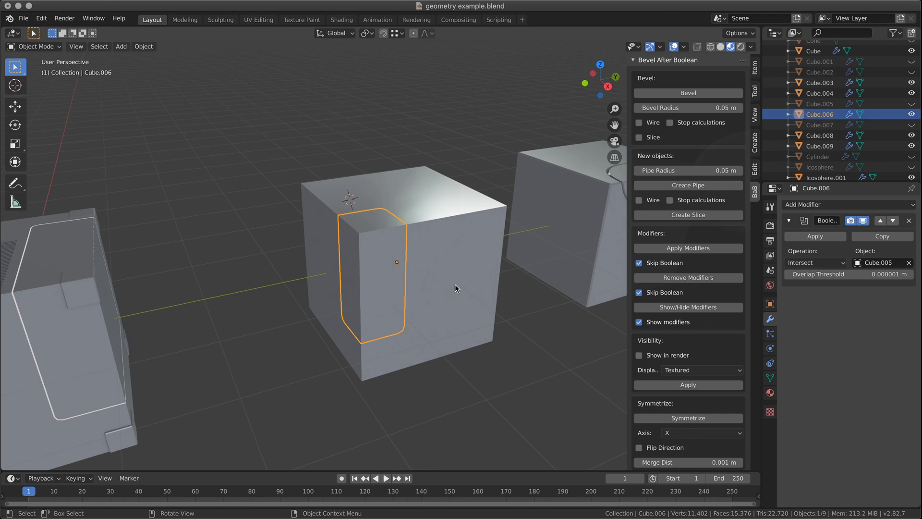
pyautogui.click(454, 285)
pyautogui.scroll(3, 417, 295)
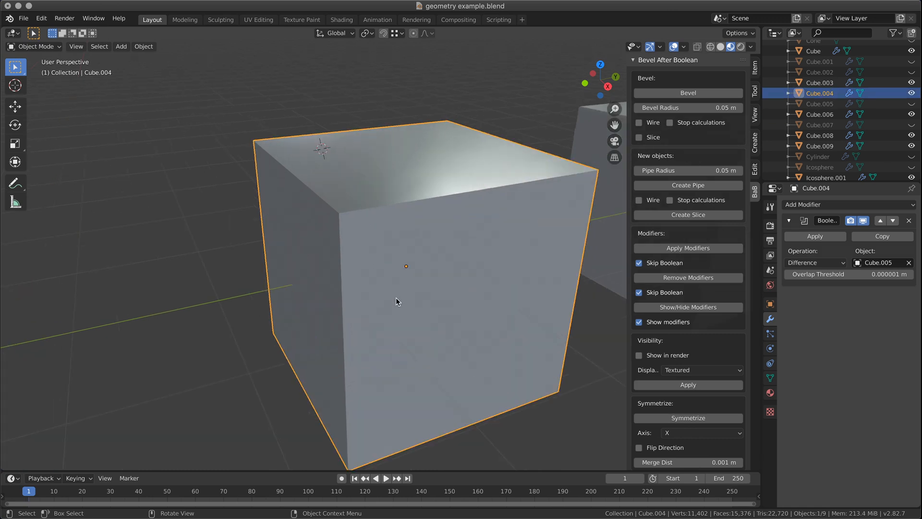
pyautogui.click(354, 296)
pyautogui.moveTo(355, 295); pyautogui.dragTo(400, 295, button='middle')
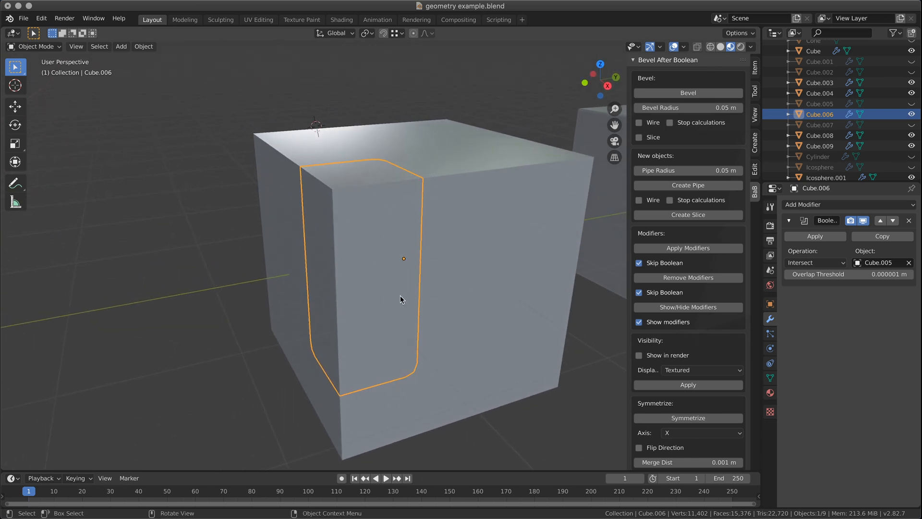
pyautogui.click(483, 296)
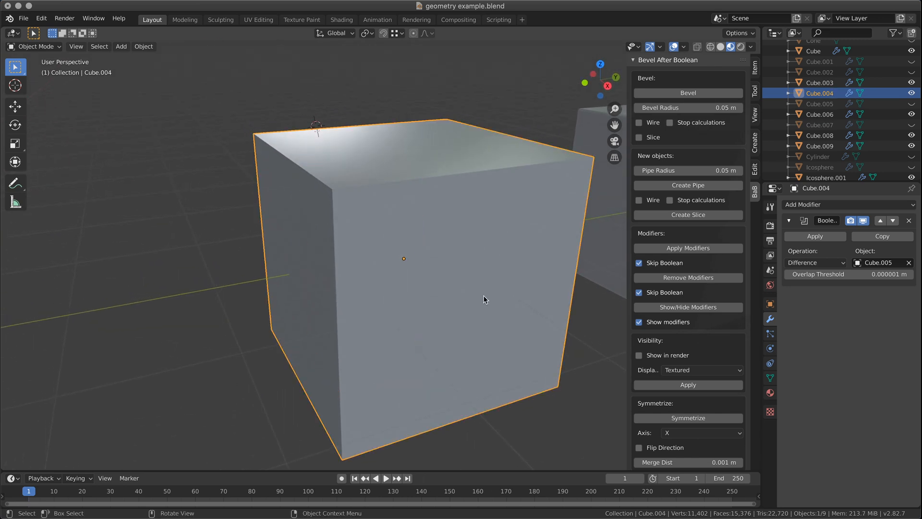
# - Bevel the boolean cut of Cube.004 with the add-on and turn on Transfer Normals
pyautogui.click(721, 94)
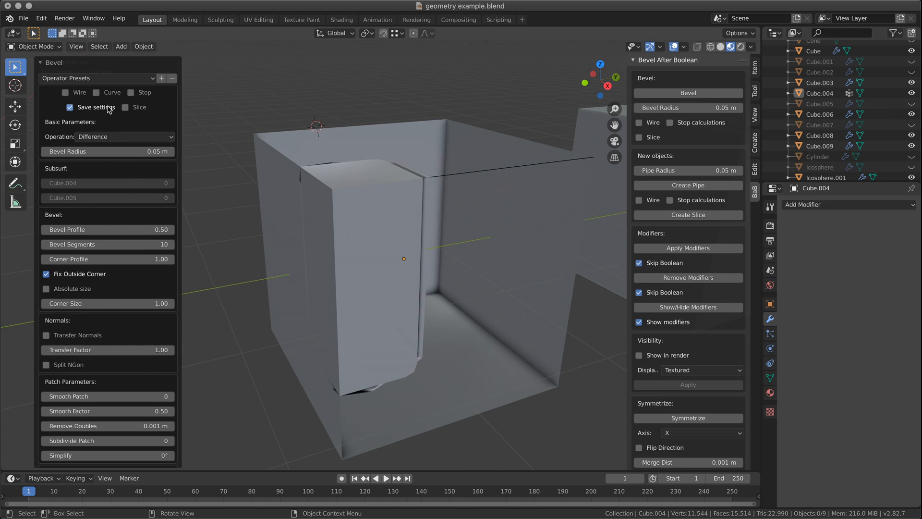
pyautogui.click(46, 335)
pyautogui.scroll(6, 379, 261)
pyautogui.moveTo(437, 258)
pyautogui.mouseDown(button='middle')
pyautogui.moveTo(316, 270)
pyautogui.moveTo(383, 263)
pyautogui.mouseUp(button='middle')
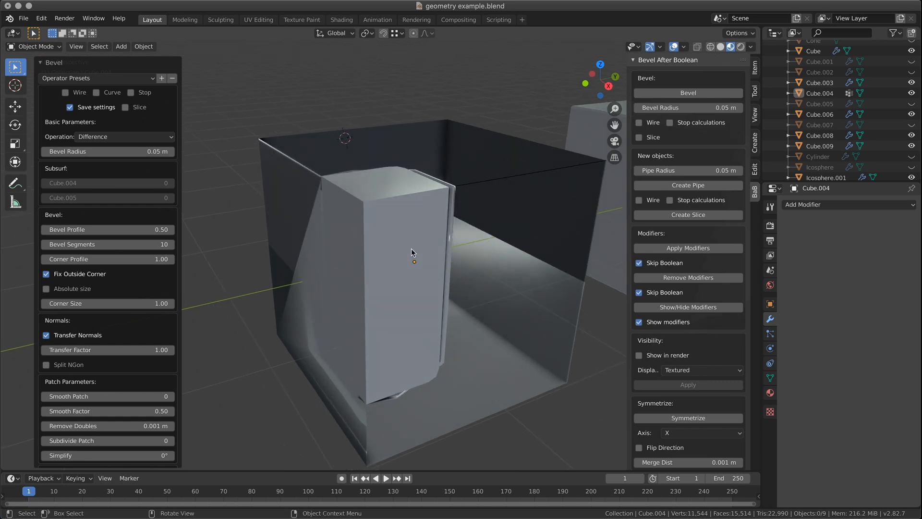
pyautogui.scroll(-3, 435, 247)
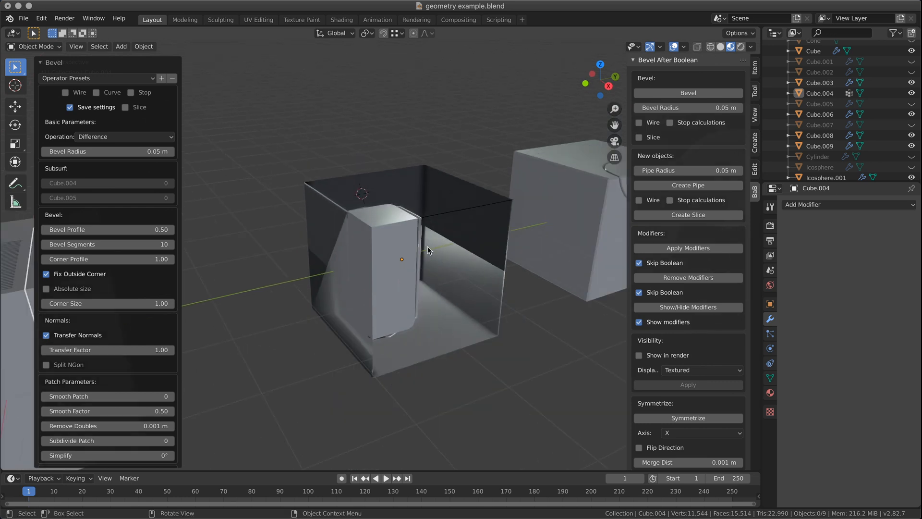
# - Create a new empty scene, and undo it together with the add-on's bevel on Cube.004
pyautogui.click(797, 19)
pyautogui.click(786, 40)
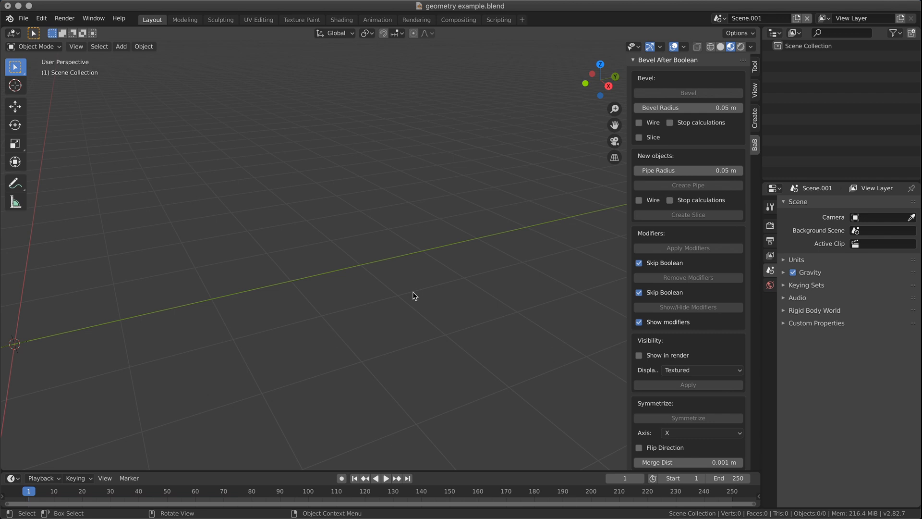
pyautogui.hotkey('ctrl', 'z')
pyautogui.hotkey('ctrl', 'z')
pyautogui.hotkey('ctrl', 'z')
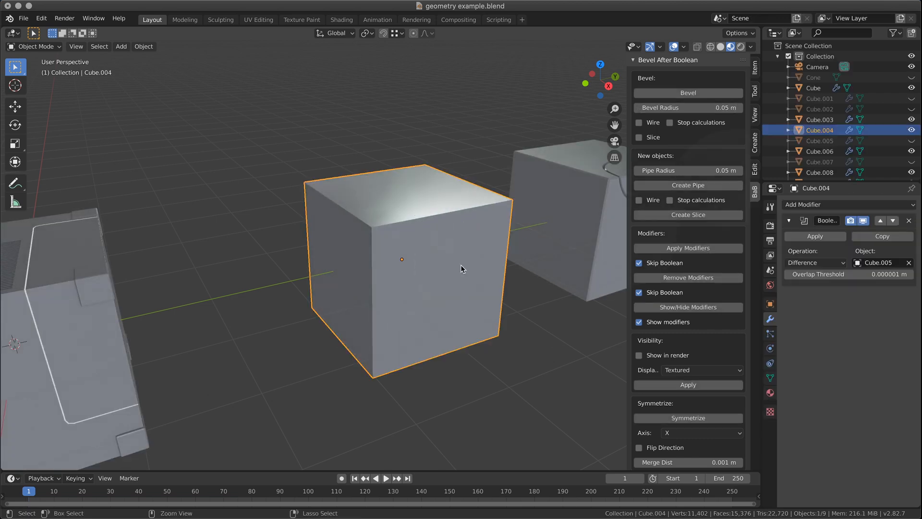
# - Undo the removal of the Bevel modifiers from Cube.004 and the inset piece Cube.006
pyautogui.hotkey('ctrl', 'z')
pyautogui.hotkey('ctrl', 'shift', 'z')
pyautogui.hotkey('ctrl', 'z')
pyautogui.hotkey('ctrl', 'shift', 'z')
pyautogui.hotkey('ctrl', 'z')
pyautogui.hotkey('ctrl', 'z')
pyautogui.hotkey('ctrl', 'z')
pyautogui.hotkey('ctrl', 'z')
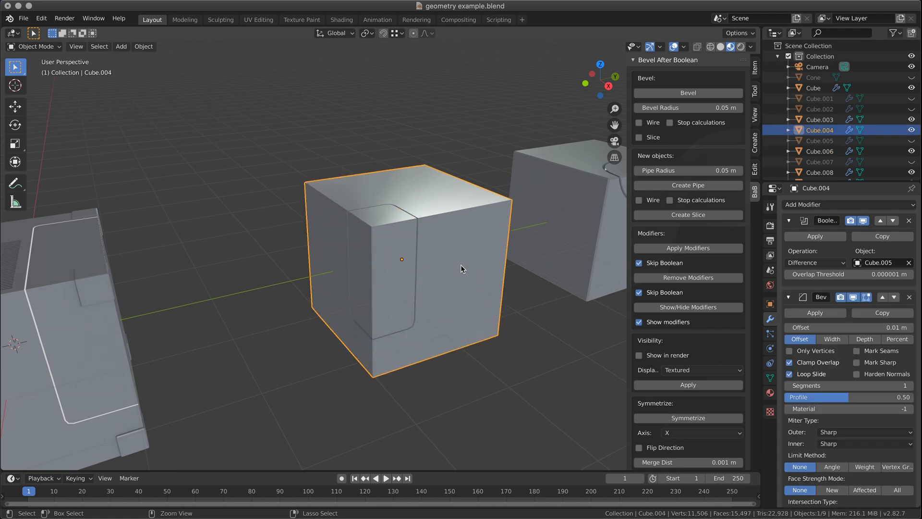
pyautogui.scroll(5, 469, 270)
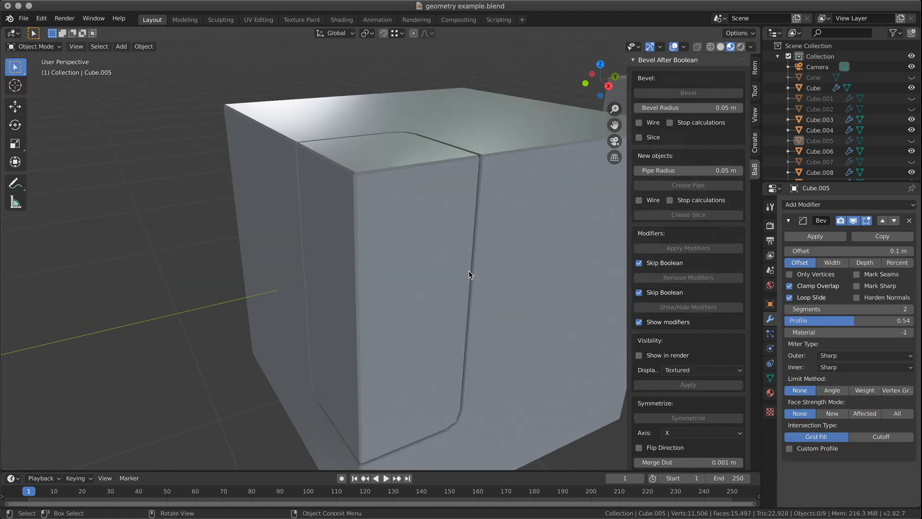
pyautogui.hotkey('ctrl', 'z')
# - Compare the Bevel modifier settings of Cube.006 and Cube.004 and examine the bevelled edges around the cut
pyautogui.click(406, 272)
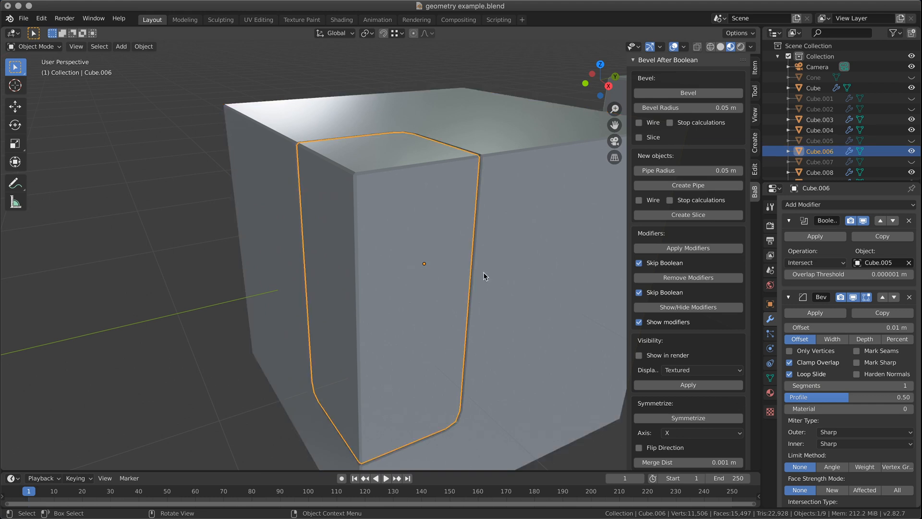
pyautogui.moveTo(484, 273); pyautogui.dragTo(473, 270, button='middle')
pyautogui.click(336, 342)
pyautogui.moveTo(336, 340); pyautogui.dragTo(366, 336, button='middle')
pyautogui.scroll(5, 404, 329)
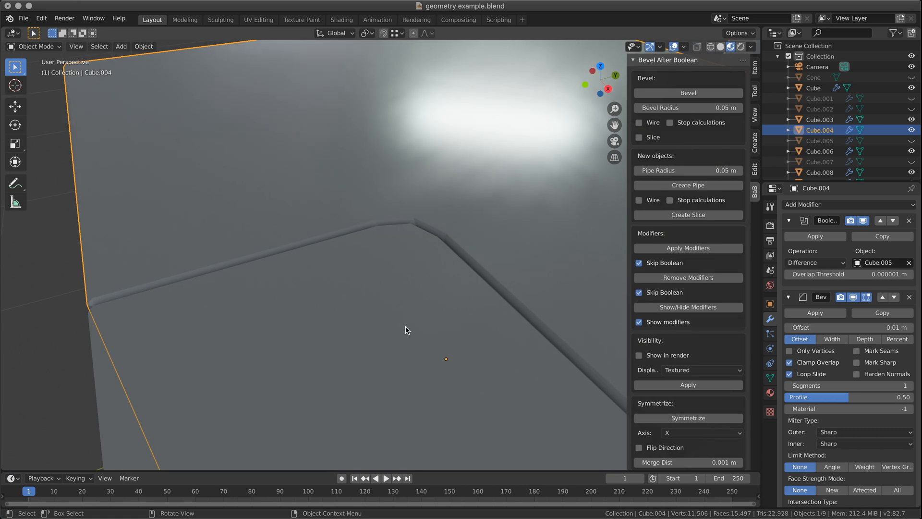
pyautogui.scroll(-5, 489, 334)
pyautogui.moveTo(481, 332); pyautogui.dragTo(471, 313, button='middle')
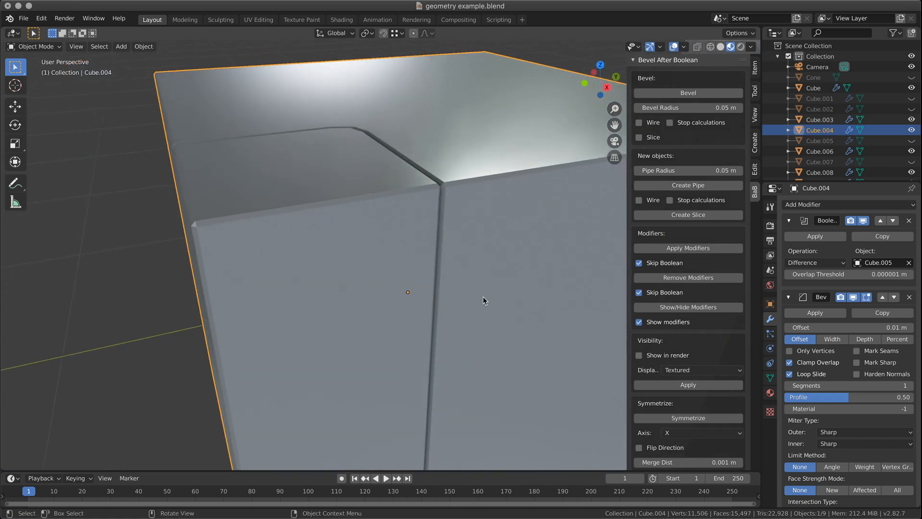
pyautogui.scroll(5, 483, 296)
pyautogui.scroll(-5, 482, 295)
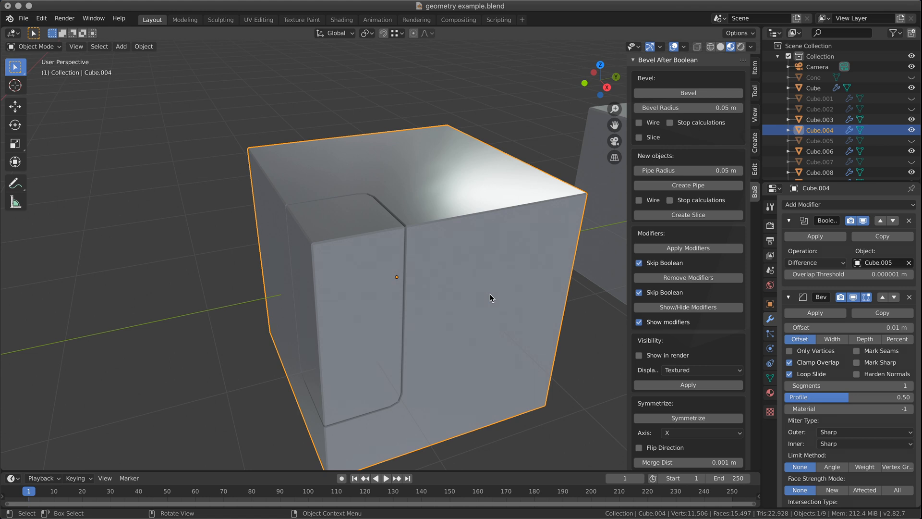
pyautogui.moveTo(468, 283); pyautogui.dragTo(557, 266, button='middle')
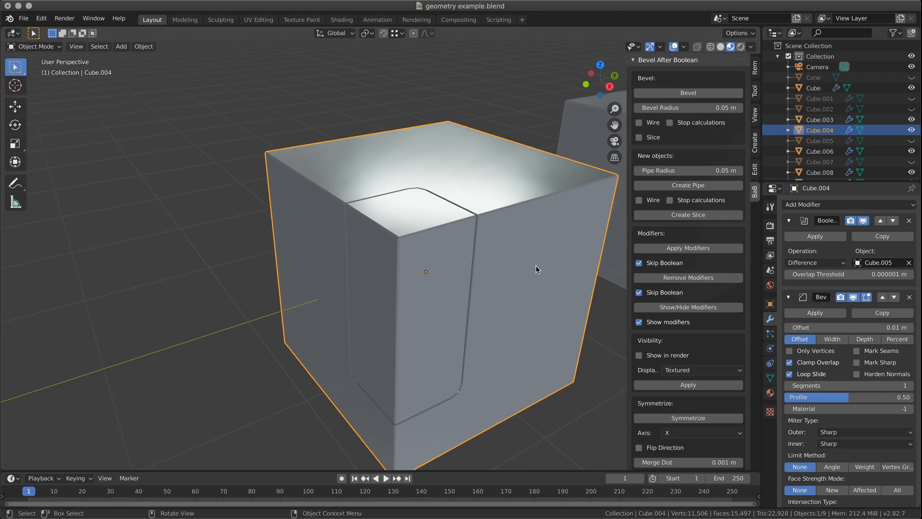
# - Set the Bevel modifier's limit method to Angle on Cube.006 and Cube.004
pyautogui.click(400, 312)
pyautogui.click(832, 466)
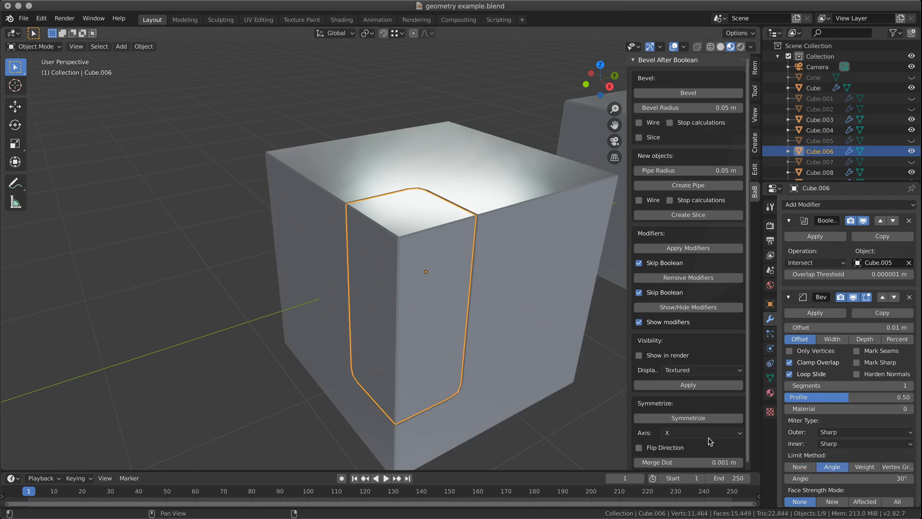
pyautogui.click(571, 425)
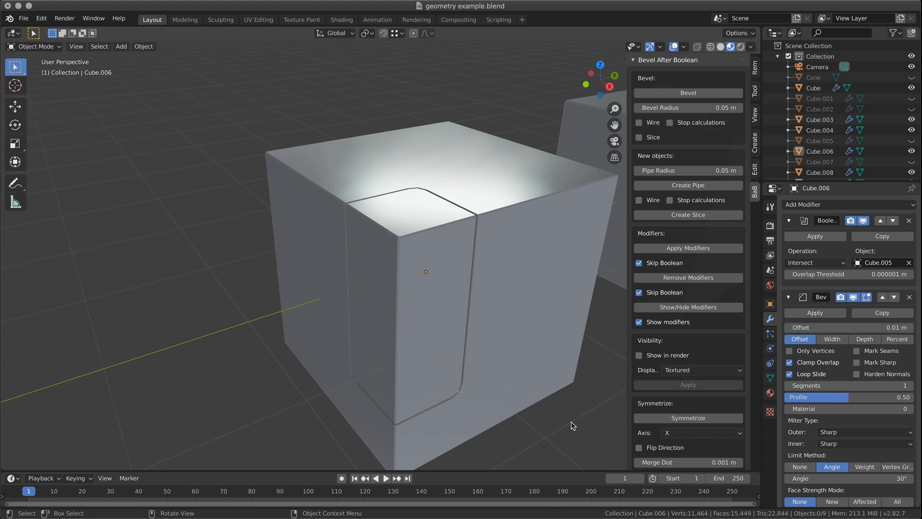
pyautogui.scroll(8, 379, 294)
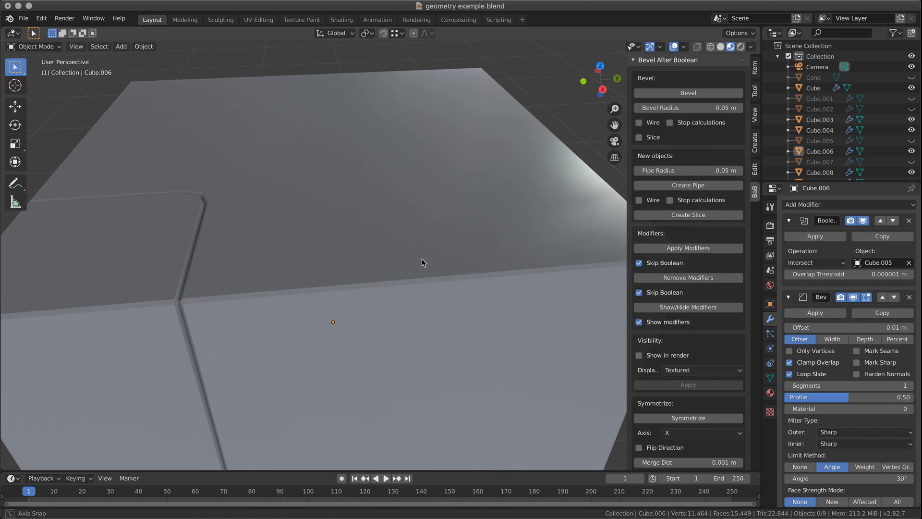
pyautogui.moveTo(421, 259); pyautogui.dragTo(452, 256, button='middle')
# - Set the Bevel modifier's segments to 3 on Cube.006 and Cube.004
pyautogui.click(482, 272)
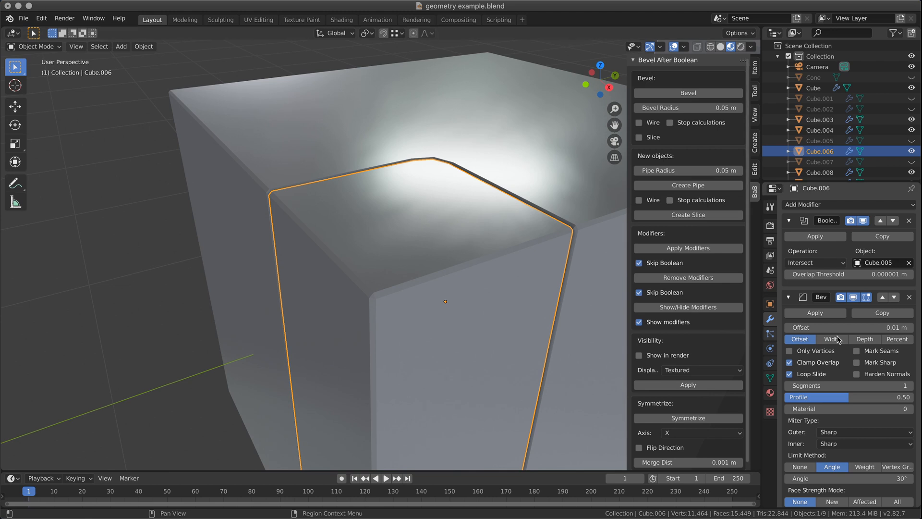
pyautogui.click(911, 386)
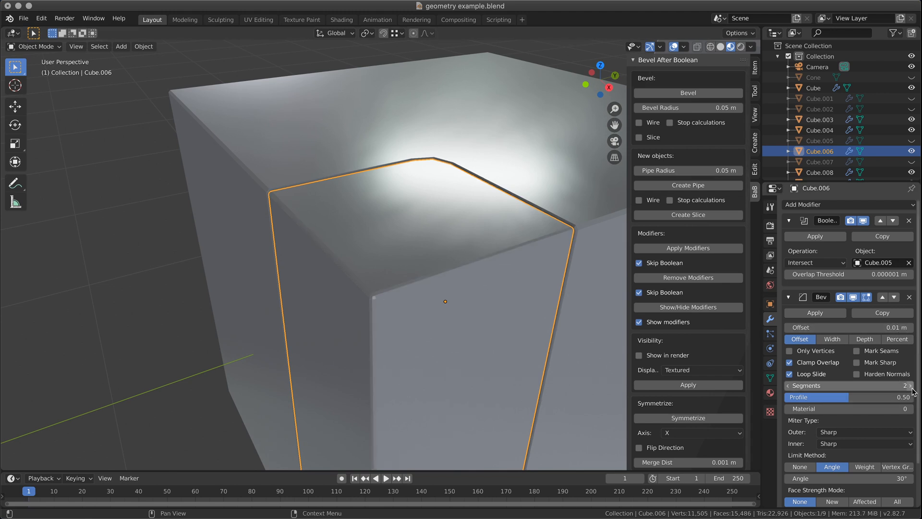
pyautogui.click(911, 386)
pyautogui.click(605, 228)
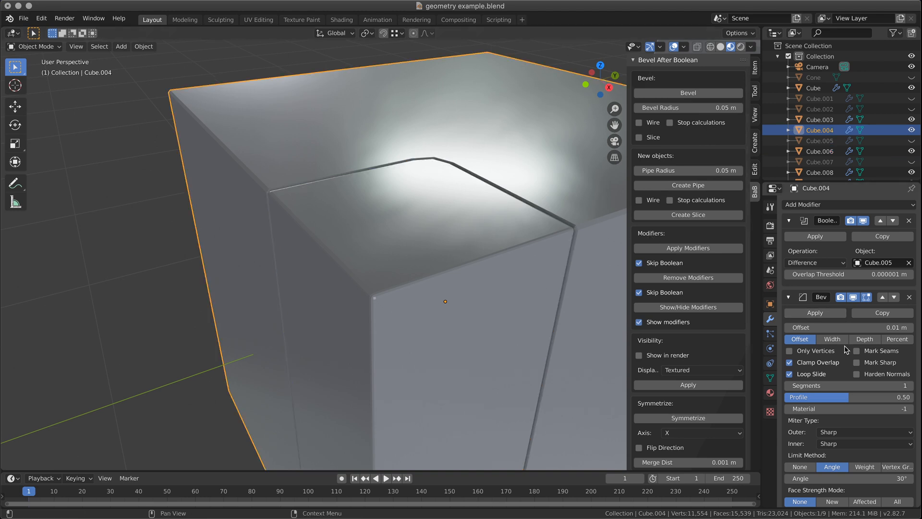
pyautogui.click(911, 386)
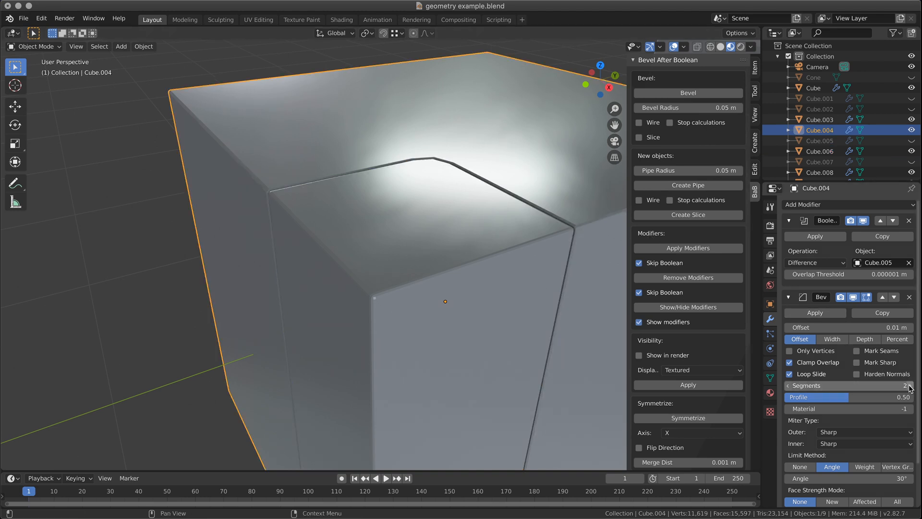
pyautogui.click(187, 337)
pyautogui.scroll(-5, 187, 320)
pyautogui.scroll(3, 305, 336)
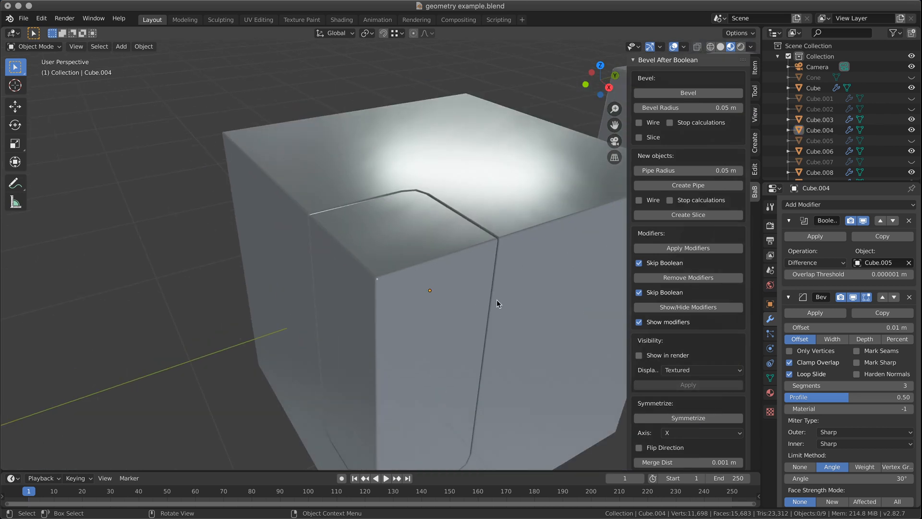
pyautogui.moveTo(522, 298)
pyautogui.mouseDown(button='middle')
pyautogui.moveTo(504, 279)
pyautogui.moveTo(499, 285)
pyautogui.moveTo(518, 289)
pyautogui.mouseUp(button='middle')
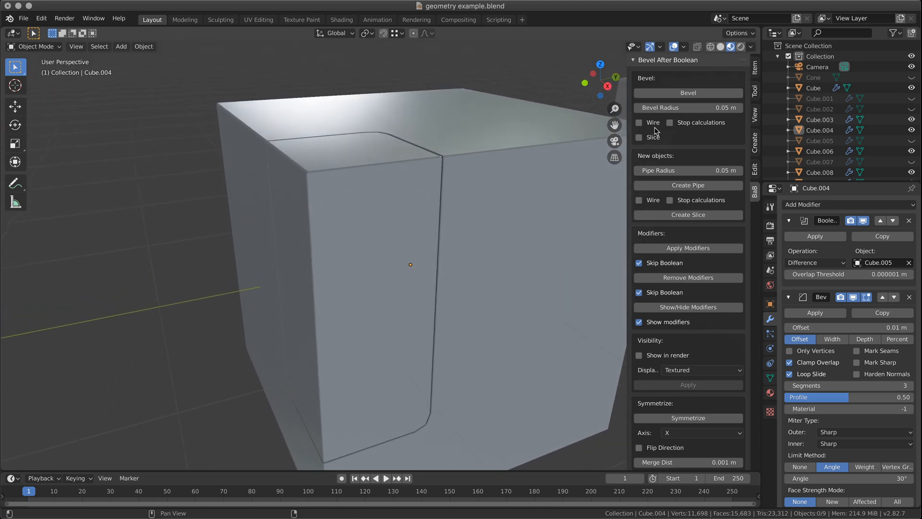
# - Bevel Cube.004's boolean cut with the add-on, and toggle Transfer Normals off and back on to compare the shading
pyautogui.click(520, 249)
pyautogui.click(684, 94)
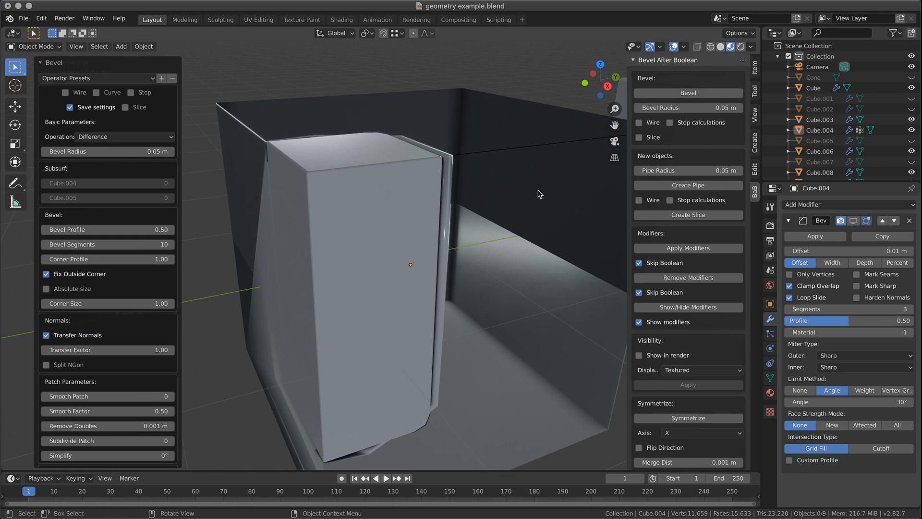
pyautogui.click(46, 335)
pyautogui.click(46, 336)
pyautogui.moveTo(356, 219)
pyautogui.mouseDown(button='middle')
pyautogui.moveTo(443, 222)
pyautogui.moveTo(333, 252)
pyautogui.moveTo(434, 245)
pyautogui.mouseUp(button='middle')
pyautogui.scroll(-3, 402, 238)
pyautogui.scroll(-5, 144, 351)
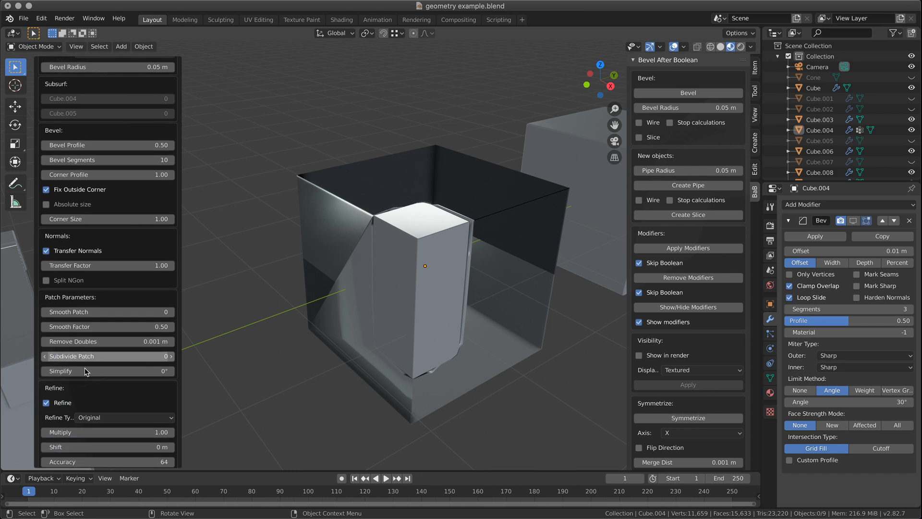
# - Turn off Refine and Transfer Normals in the settings of the add-on's bevel on Cube.004
pyautogui.click(46, 371)
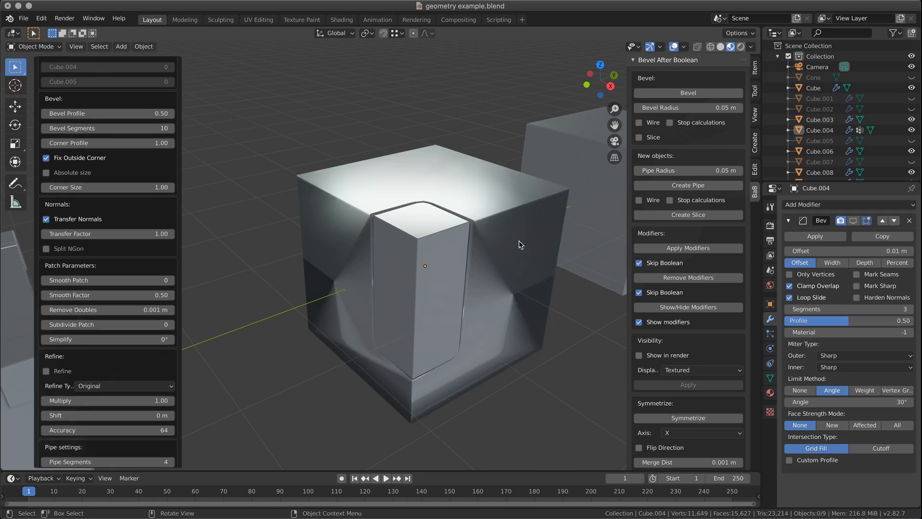
pyautogui.scroll(5, 514, 245)
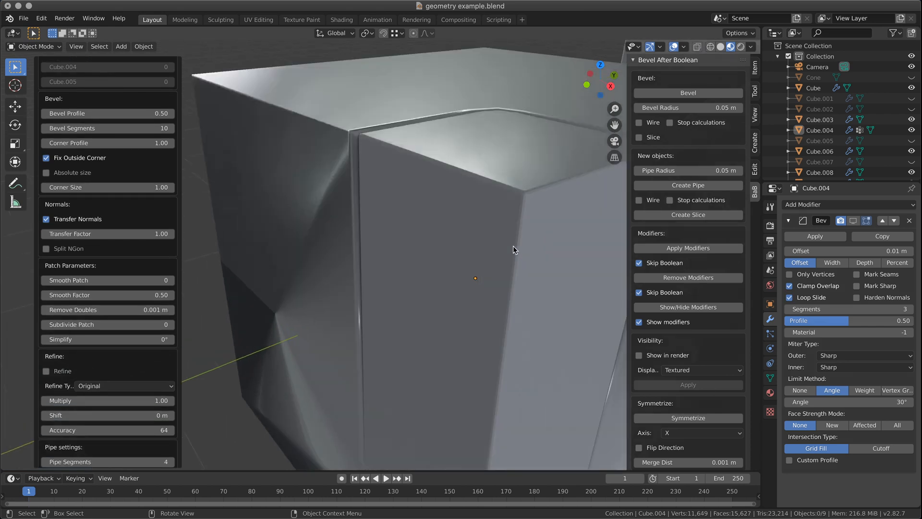
pyautogui.click(46, 219)
pyautogui.scroll(4, 437, 220)
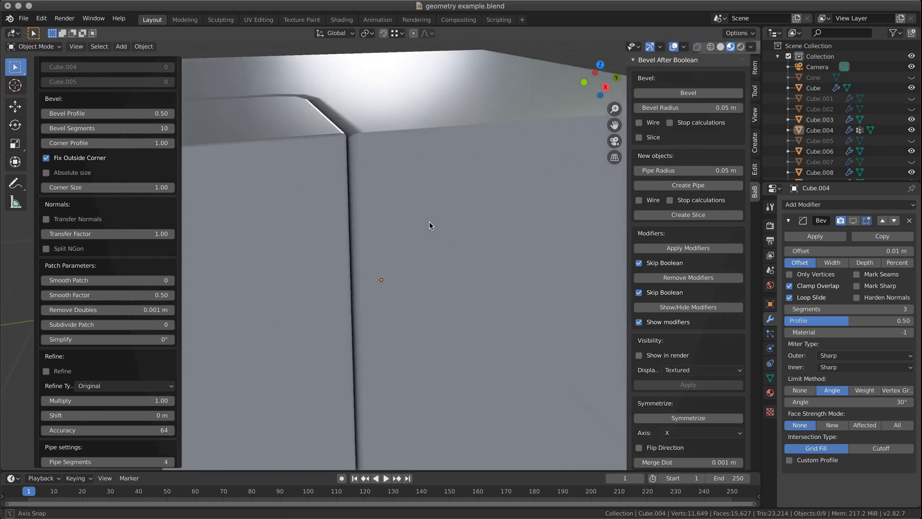
pyautogui.scroll(-5, 434, 221)
# - Undo the add-on's bevel on Cube.004 and the segment increases on both Cube.004 and Cube.006
pyautogui.click(463, 257)
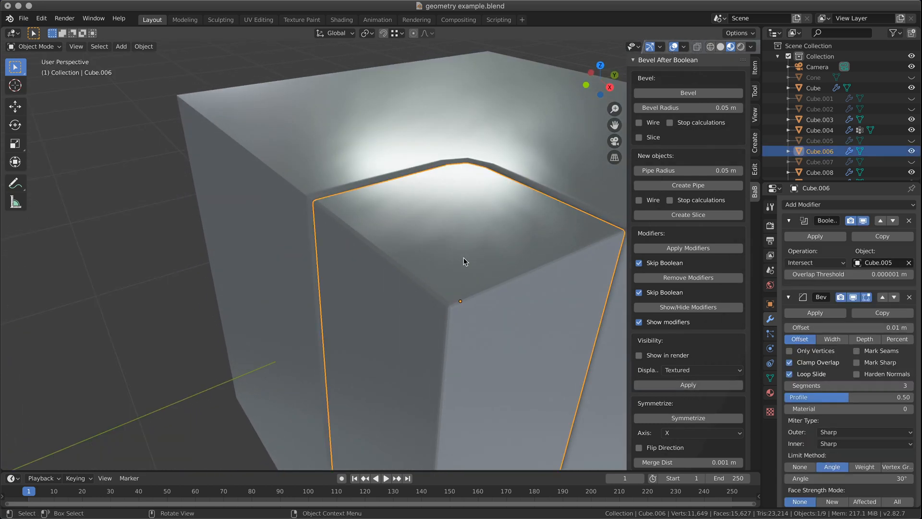
pyautogui.keyDown('ctrl'); pyautogui.click(307, 297); pyautogui.keyUp('ctrl')
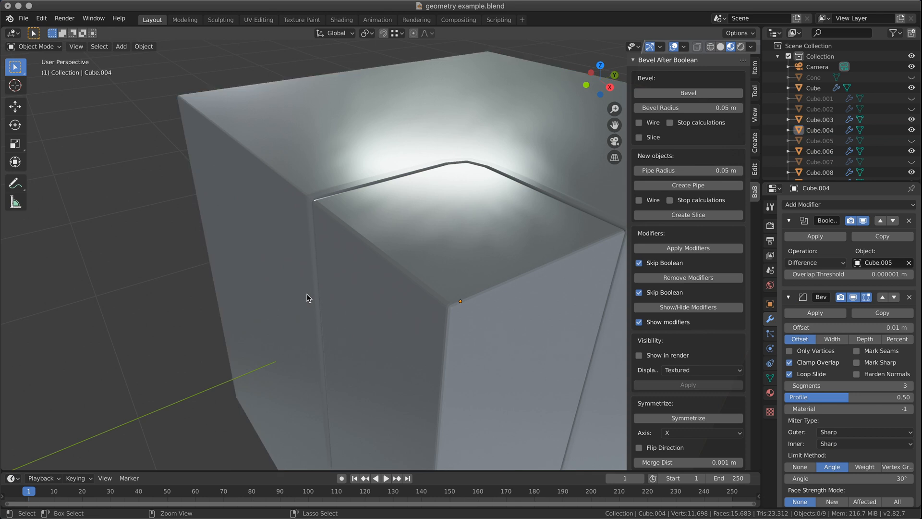
pyautogui.hotkey('ctrl', 'z')
pyautogui.hotkey('ctrl', 'z')
pyautogui.hotkey('ctrl', 'z')
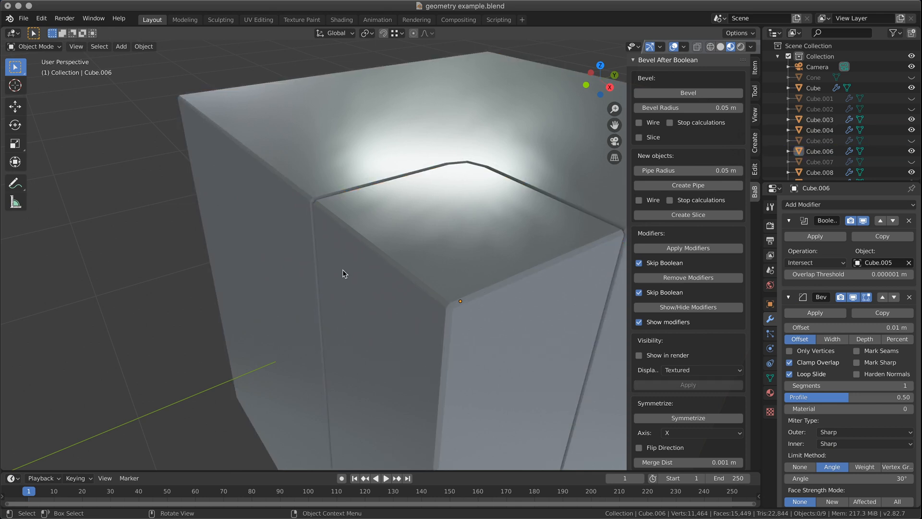
# - Try the add-on's bevel on Cube.004 with its single-segment Bevel modifier, inspect the cut, and undo the bevel
pyautogui.moveTo(342, 270); pyautogui.dragTo(336, 267, button='middle')
pyautogui.click(555, 183)
pyautogui.moveTo(518, 197); pyautogui.dragTo(492, 201, button='middle')
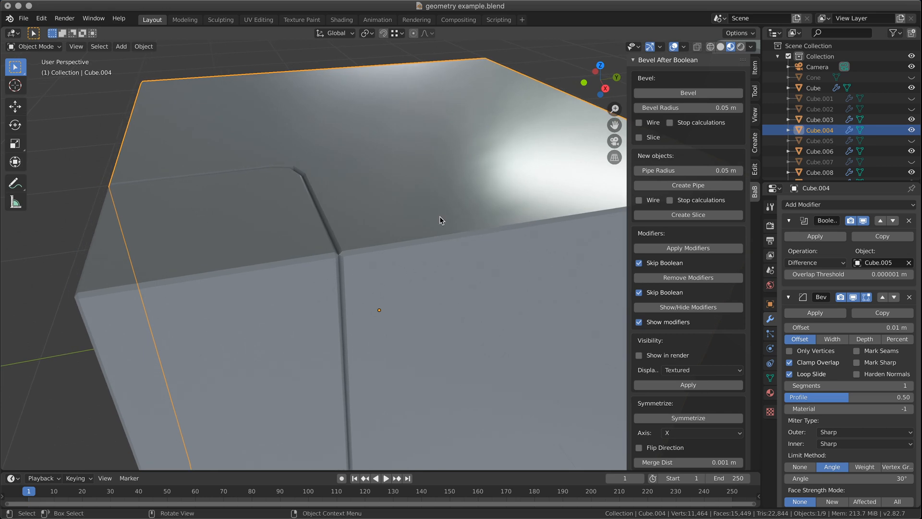
pyautogui.scroll(-2, 439, 220)
pyautogui.click(301, 293)
pyautogui.click(410, 214)
pyautogui.click(700, 92)
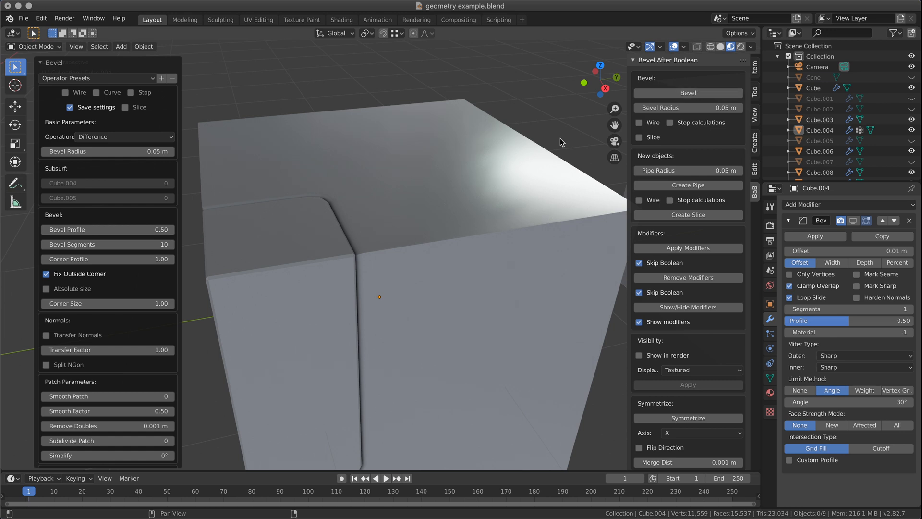
pyautogui.moveTo(329, 260); pyautogui.dragTo(390, 238, button='middle')
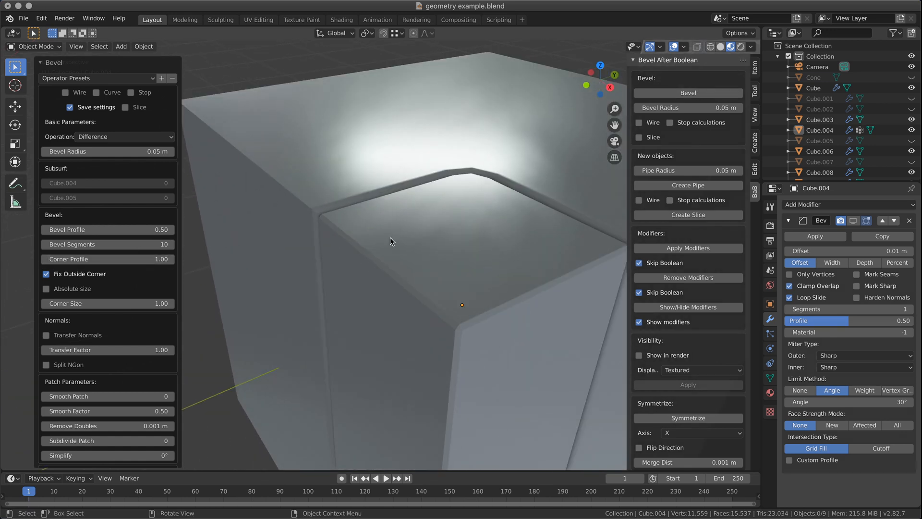
pyautogui.hotkey('ctrl', 'z')
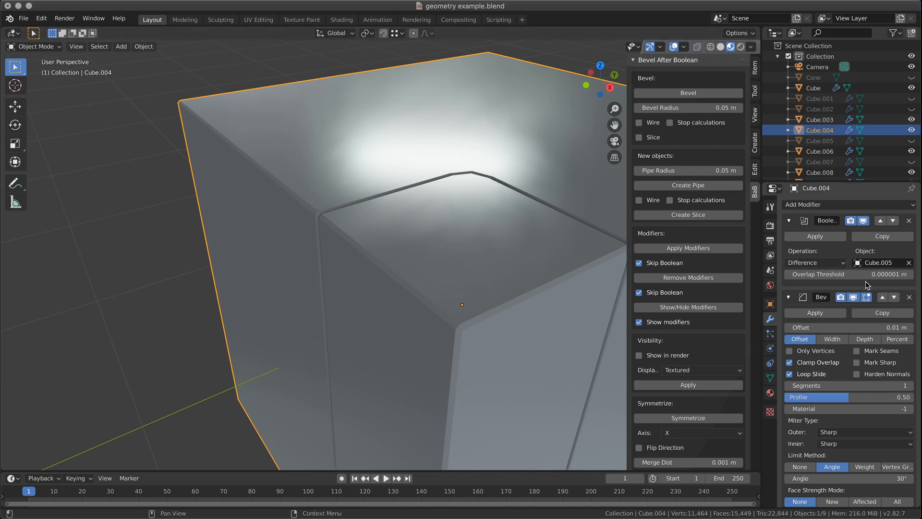
# - Delete the Bevel modifiers from Cube.004 and Cube.006, keeping only their Boolean modifiers
pyautogui.click(909, 297)
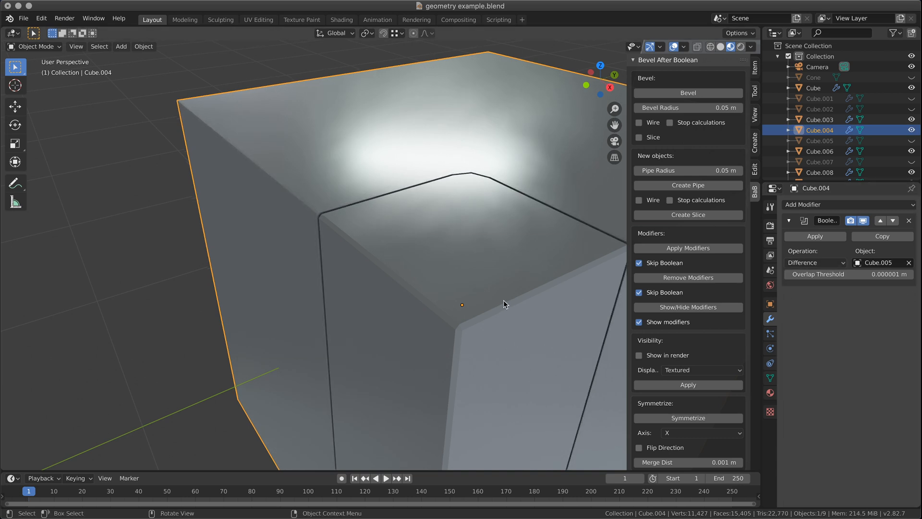
pyautogui.click(503, 301)
pyautogui.click(909, 298)
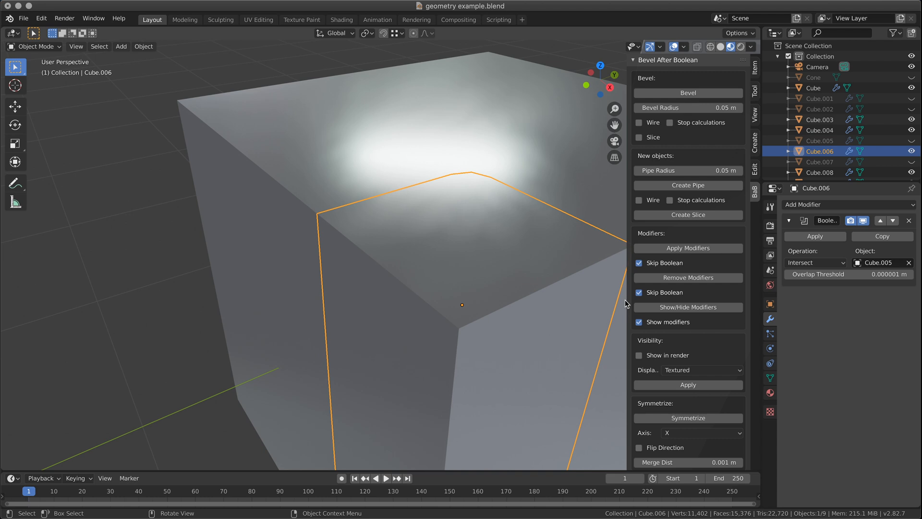
# - Try the add-on's bevel on Cube.004 with only its Boolean modifier, inspect the corner cut, and undo the bevel
pyautogui.click(544, 164)
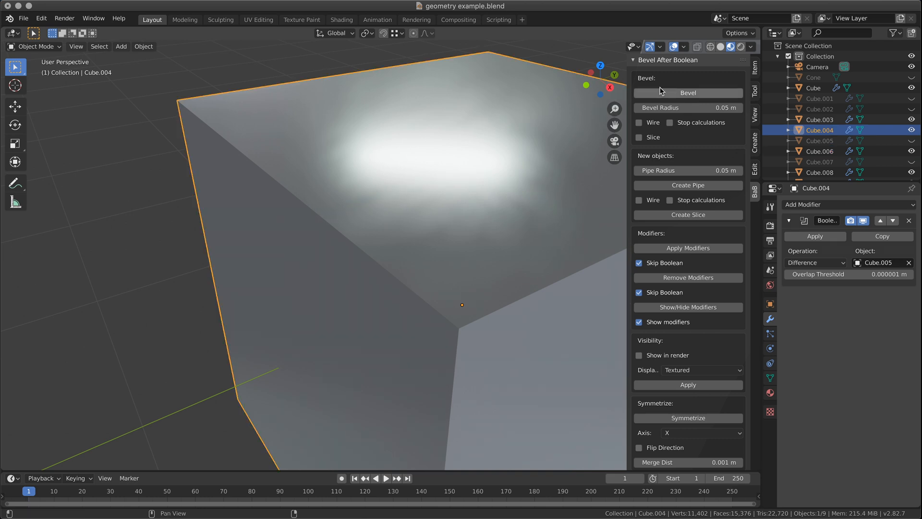
pyautogui.click(688, 92)
pyautogui.moveTo(416, 260)
pyautogui.mouseDown(button='middle')
pyautogui.moveTo(367, 254)
pyautogui.moveTo(406, 253)
pyautogui.mouseUp(button='middle')
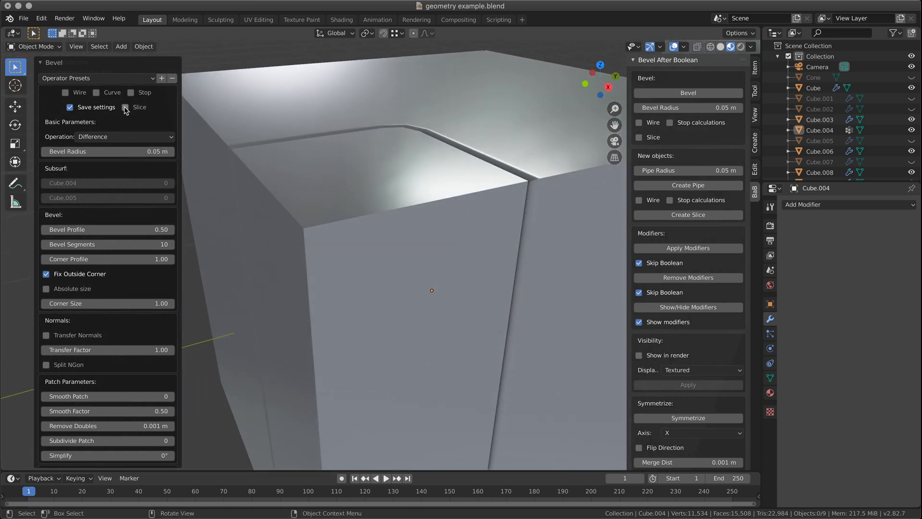
pyautogui.hotkey('ctrl', 'z')
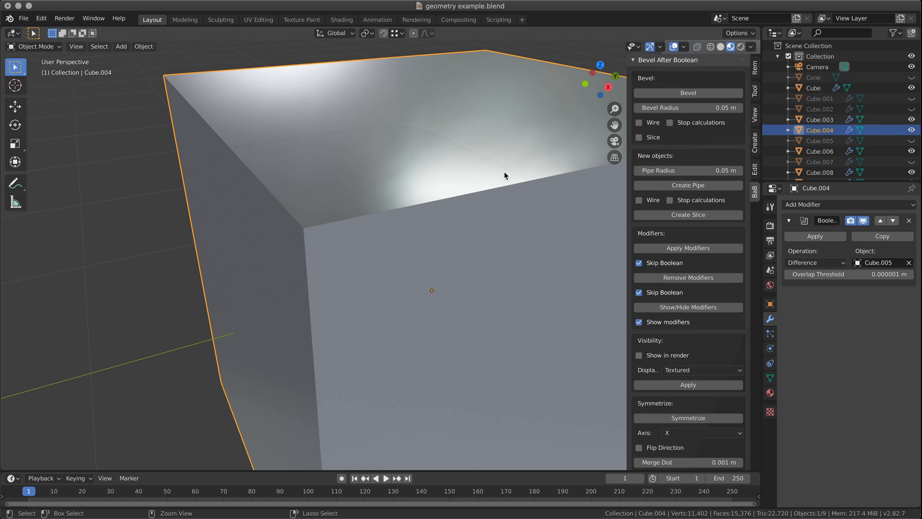
# - Toggle the visibility of Cube.006 to check the cut beneath it, and delete Cube.006
pyautogui.click(392, 230)
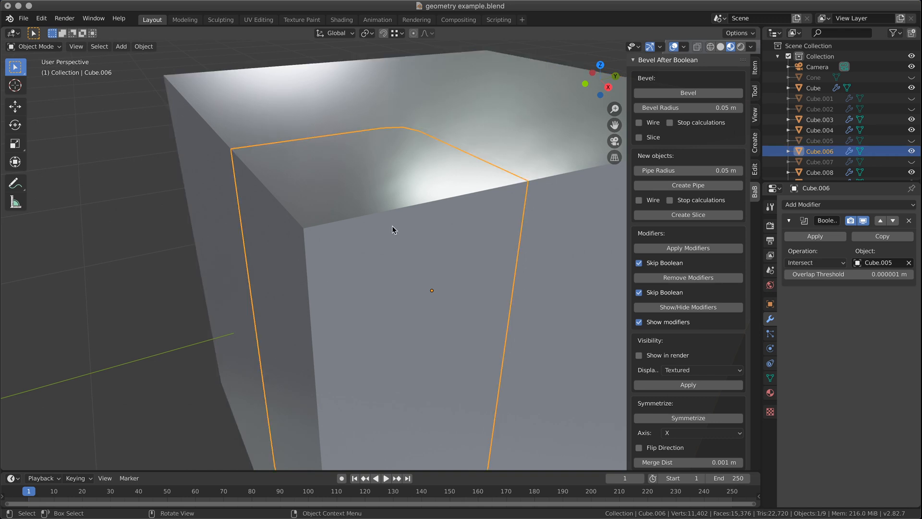
pyautogui.click(505, 137)
pyautogui.click(362, 246)
pyautogui.click(911, 152)
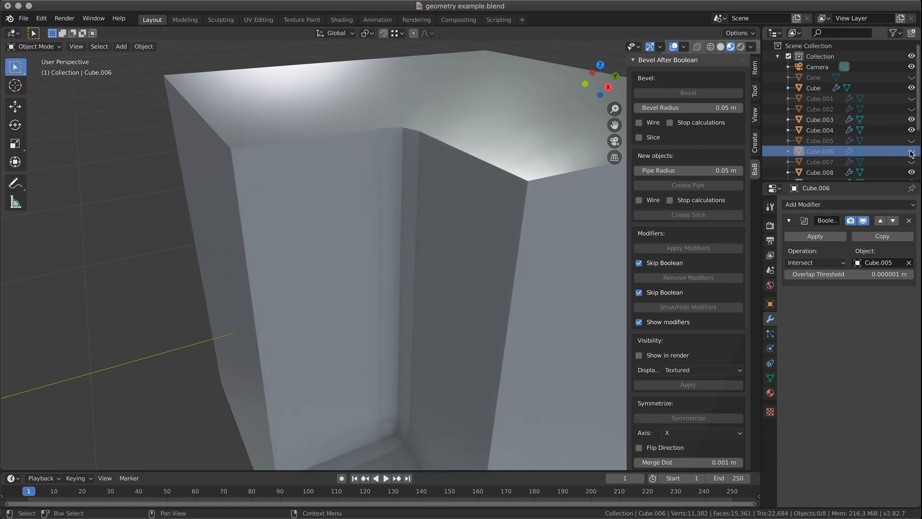
pyautogui.click(911, 152)
pyautogui.click(383, 247)
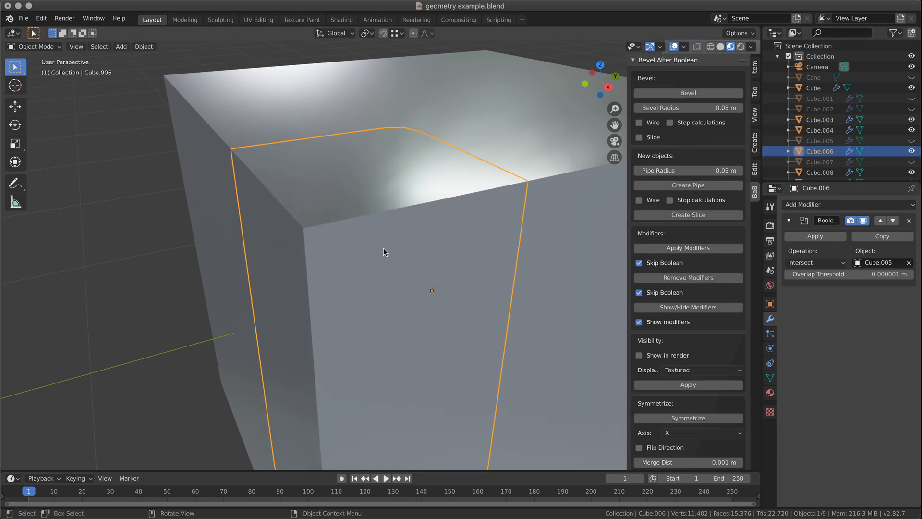
pyautogui.press('x')
pyautogui.click(395, 244)
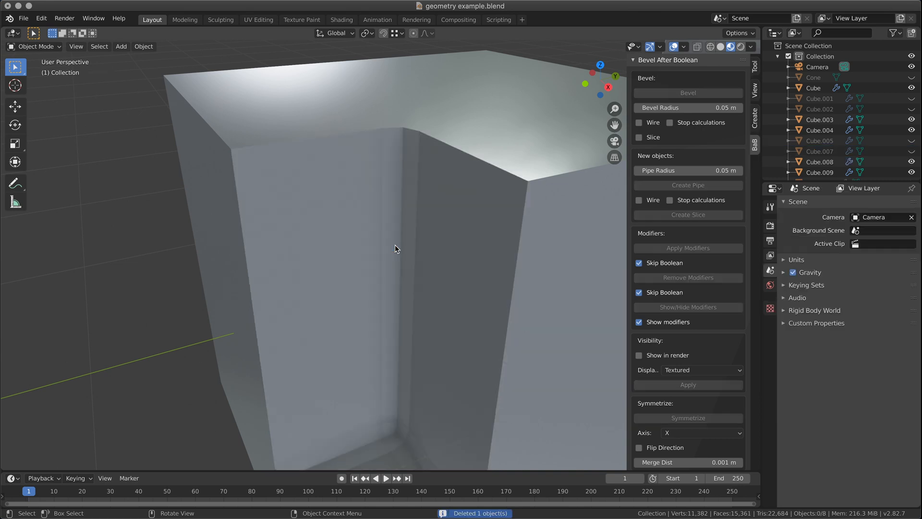
# - Bevel Cube.004 with the add-on's Slice option turned on, and inspect the groove around the sliced corner piece
pyautogui.click(516, 152)
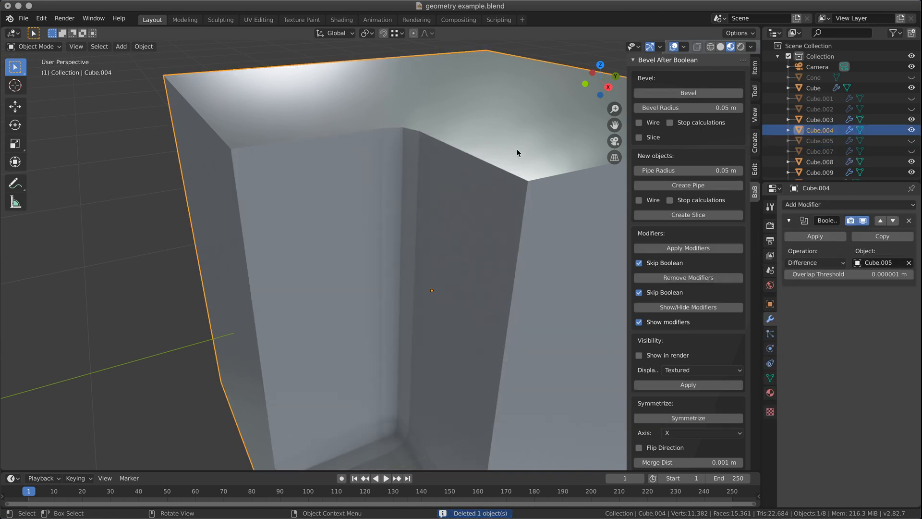
pyautogui.click(686, 94)
pyautogui.click(125, 108)
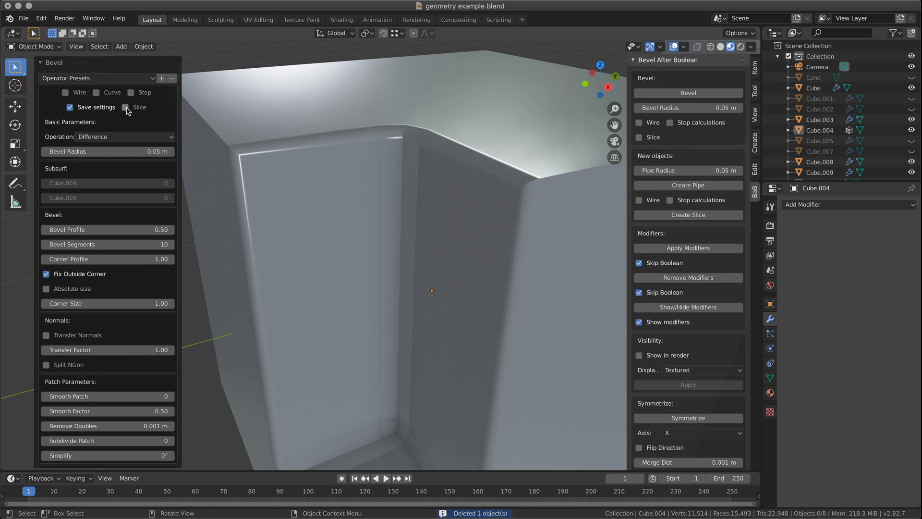
pyautogui.moveTo(363, 239)
pyautogui.mouseDown(button='middle')
pyautogui.moveTo(338, 241)
pyautogui.moveTo(376, 235)
pyautogui.mouseUp(button='middle')
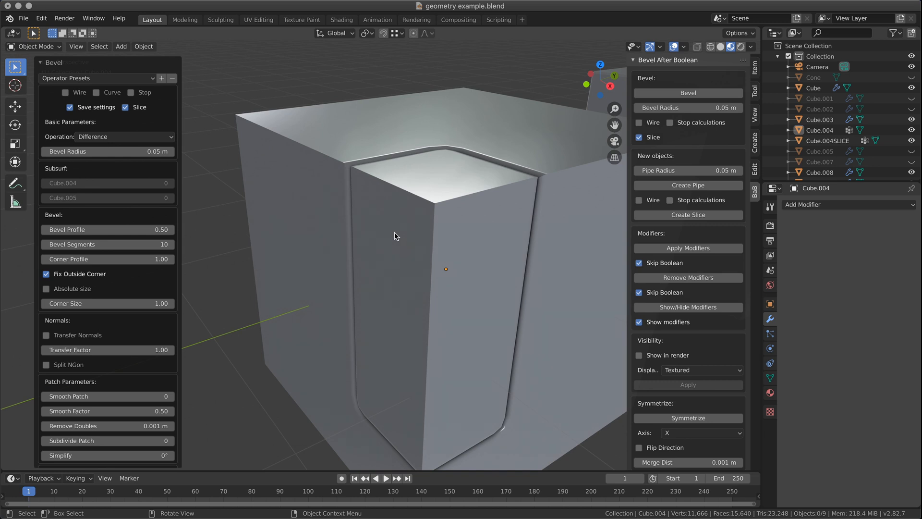
pyautogui.moveTo(448, 220)
pyautogui.mouseDown(button='middle')
pyautogui.moveTo(418, 241)
pyautogui.moveTo(438, 235)
pyautogui.moveTo(451, 214)
pyautogui.moveTo(396, 230)
pyautogui.moveTo(413, 203)
pyautogui.moveTo(420, 214)
pyautogui.moveTo(448, 210)
pyautogui.mouseUp(button='middle')
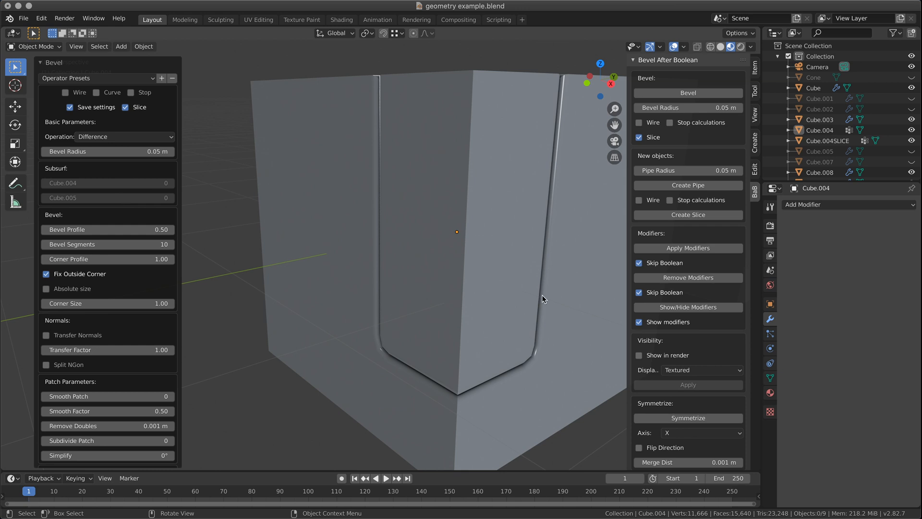
pyautogui.moveTo(541, 301); pyautogui.dragTo(523, 319, button='middle')
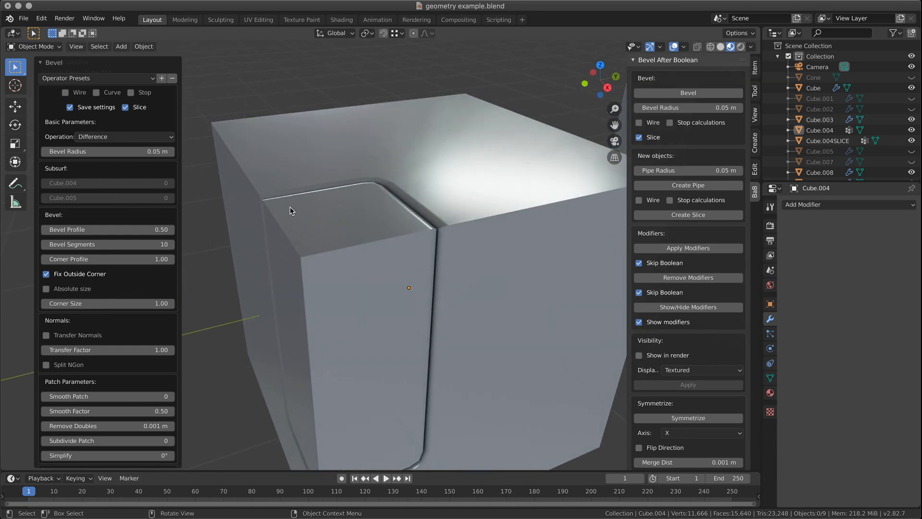
pyautogui.moveTo(428, 339); pyautogui.dragTo(269, 216, button='middle')
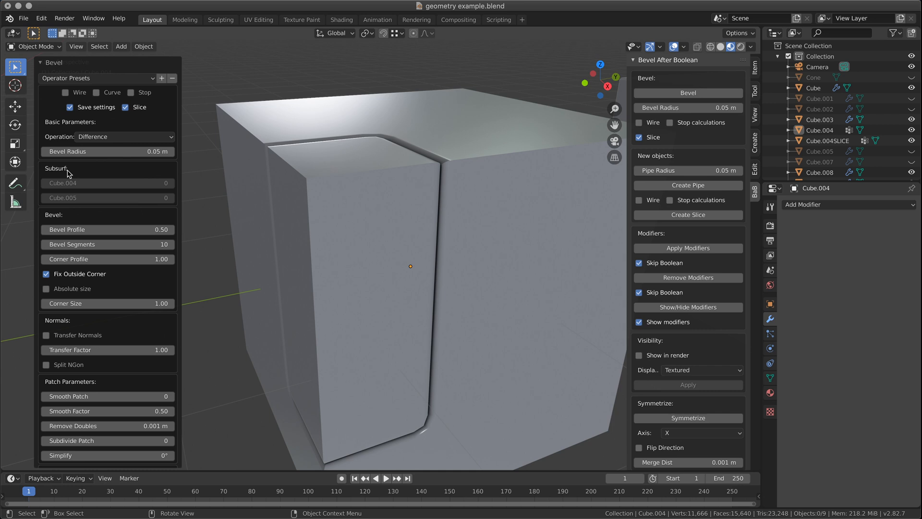
# - Set the sliced bevel's segments to 1 and raise them to 2, examining the groove's profile
pyautogui.click(114, 245)
pyautogui.write('1')
pyautogui.press('Return')
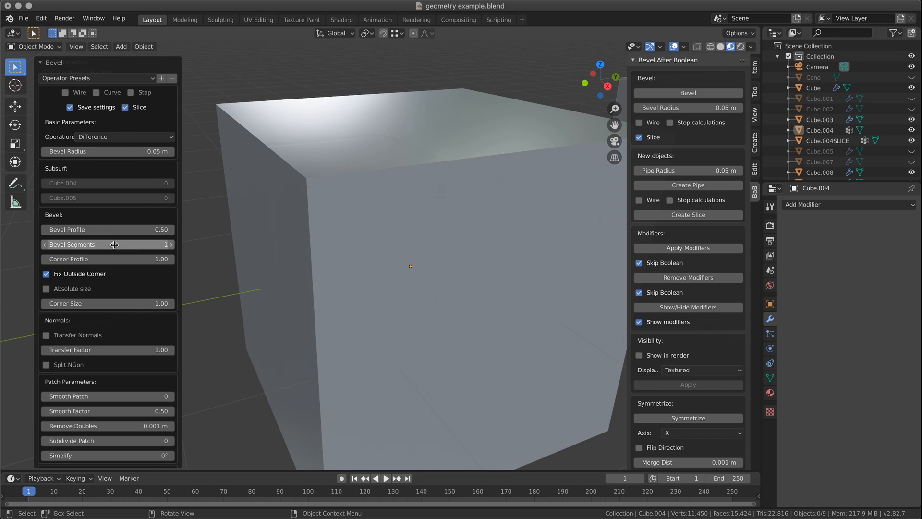
pyautogui.click(172, 245)
pyautogui.moveTo(506, 214); pyautogui.dragTo(482, 229, button='middle')
pyautogui.scroll(3, 344, 208)
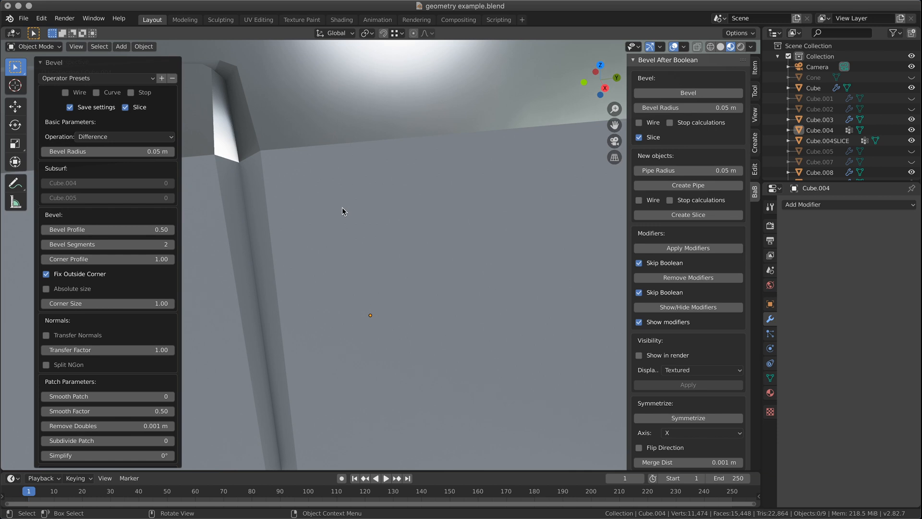
pyautogui.scroll(-5, 342, 207)
pyautogui.moveTo(376, 224)
pyautogui.mouseDown(button='middle')
pyautogui.moveTo(410, 224)
pyautogui.moveTo(391, 217)
pyautogui.mouseUp(button='middle')
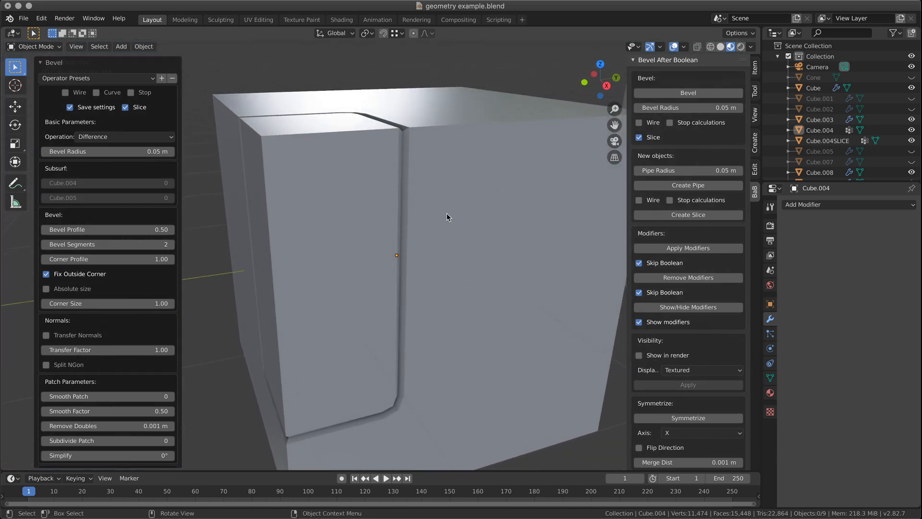
pyautogui.scroll(-5, 454, 222)
pyautogui.moveTo(463, 253)
pyautogui.mouseDown(button='middle')
pyautogui.moveTo(426, 280)
pyautogui.moveTo(428, 293)
pyautogui.moveTo(480, 258)
pyautogui.mouseUp(button='middle')
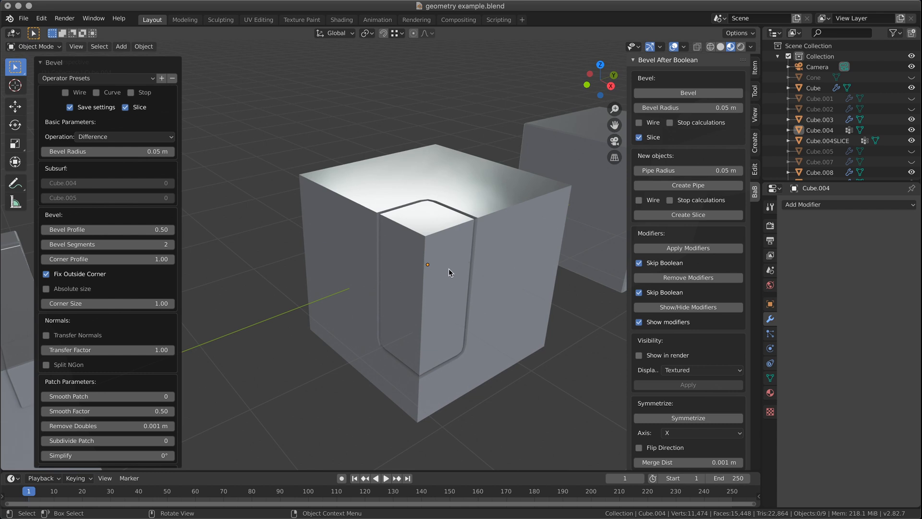
# - Undo back to before Cube.006 and the Bevel modifiers were deleted, restoring them on Cube.004 and Cube.006
pyautogui.click(499, 233)
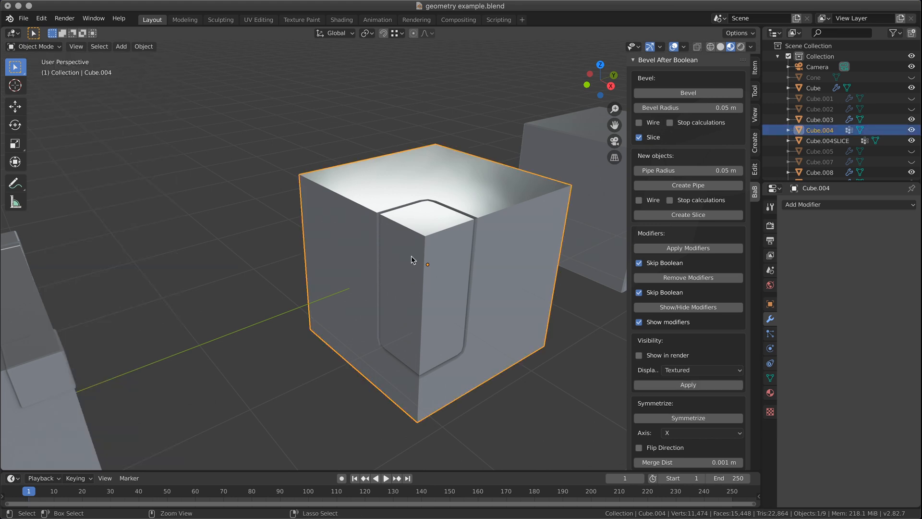
pyautogui.hotkey('alt', 'a')
pyautogui.moveTo(503, 338); pyautogui.dragTo(392, 293, button='middle')
pyautogui.click(392, 293)
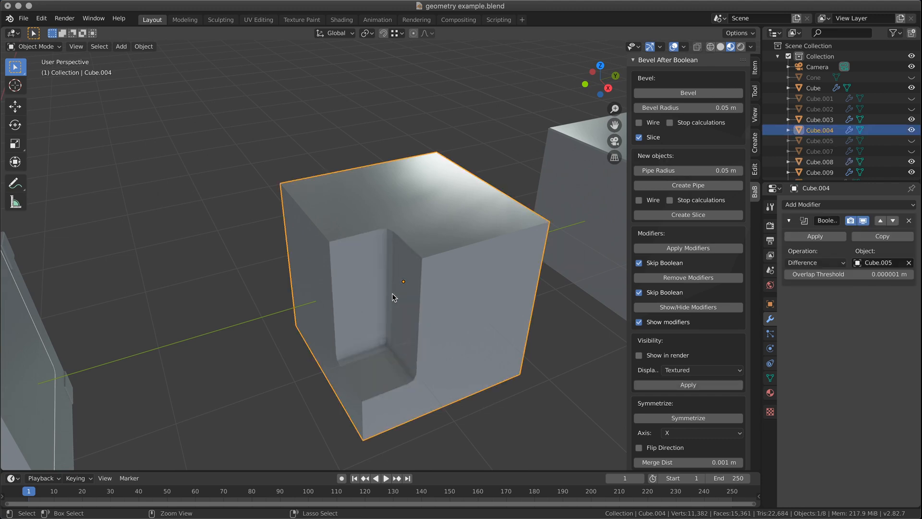
pyautogui.hotkey('ctrl', 'z')
pyautogui.hotkey('ctrl', 'z')
pyautogui.hotkey('ctrl', 'z')
pyautogui.click(392, 293)
pyautogui.click(392, 293)
pyautogui.click(392, 293)
pyautogui.click(392, 293)
pyautogui.click(392, 293)
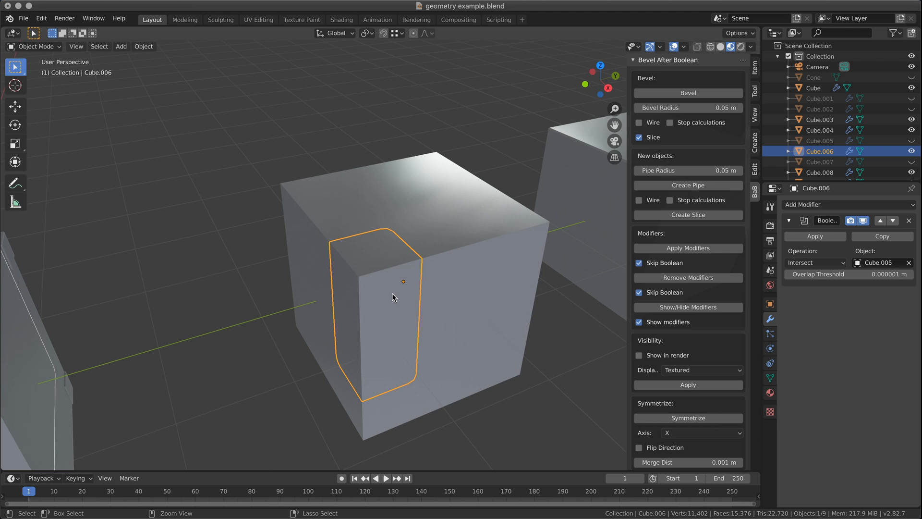
pyautogui.click(392, 293)
pyautogui.click(392, 293)
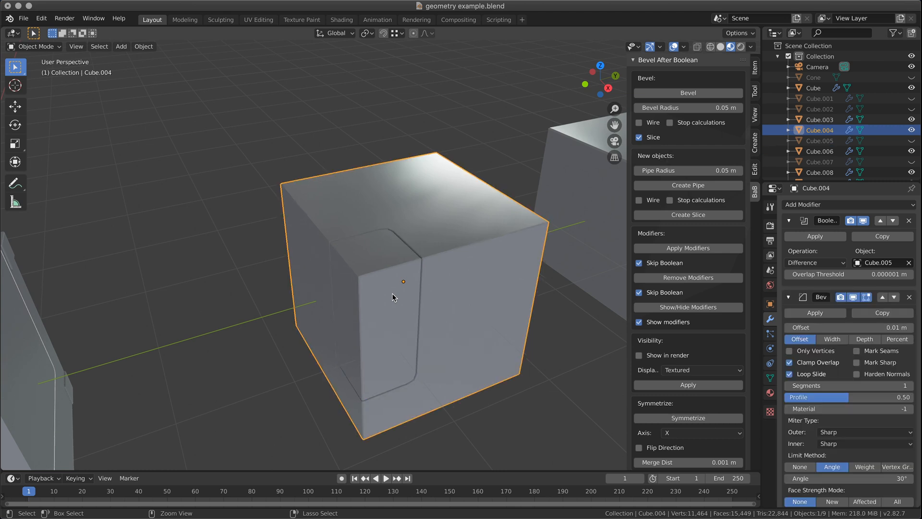
pyautogui.click(688, 417)
# - Inspect the modifier-beveled seam and try moving Cube.006 away from Cube.004, cancelling the move
pyautogui.click(505, 410)
pyautogui.moveTo(505, 411); pyautogui.dragTo(488, 407, button='middle')
pyautogui.scroll(3, 383, 299)
pyautogui.scroll(-3, 382, 298)
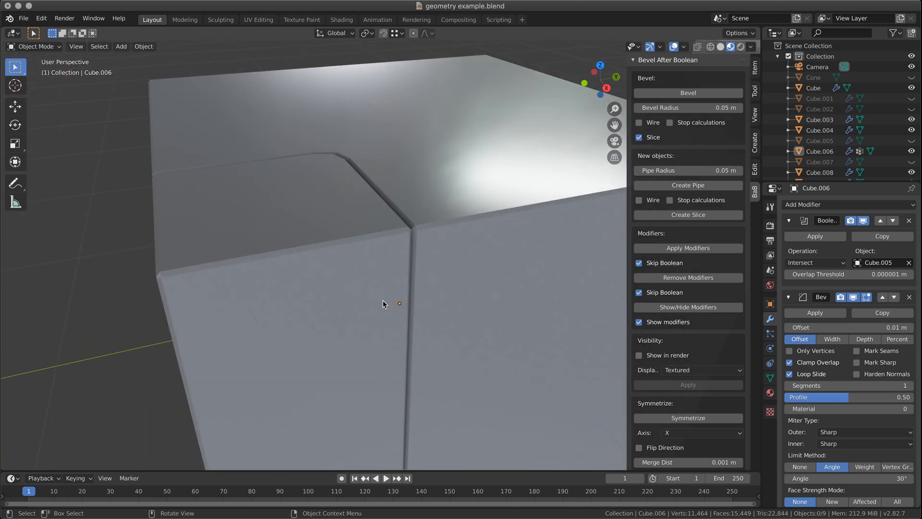
pyautogui.click(370, 336)
pyautogui.press('g')
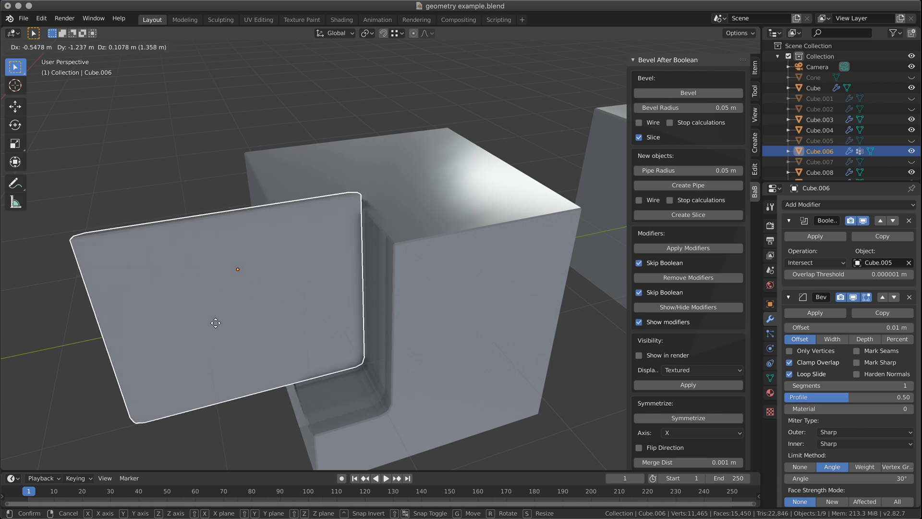
pyautogui.click(372, 346)
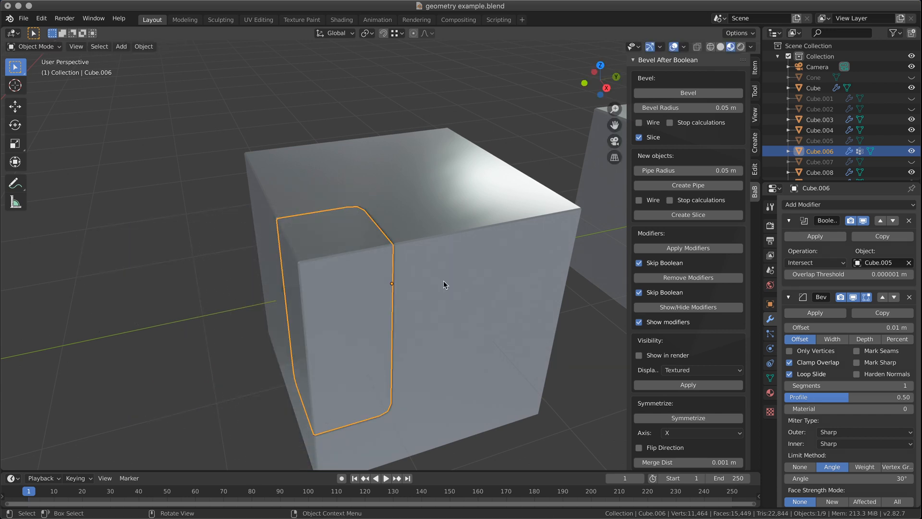
# - Move the hidden cutter Cube.005 to location X 1.6402 m, Y 4.1428 m, Z 1.6413 m
pyautogui.click(458, 264)
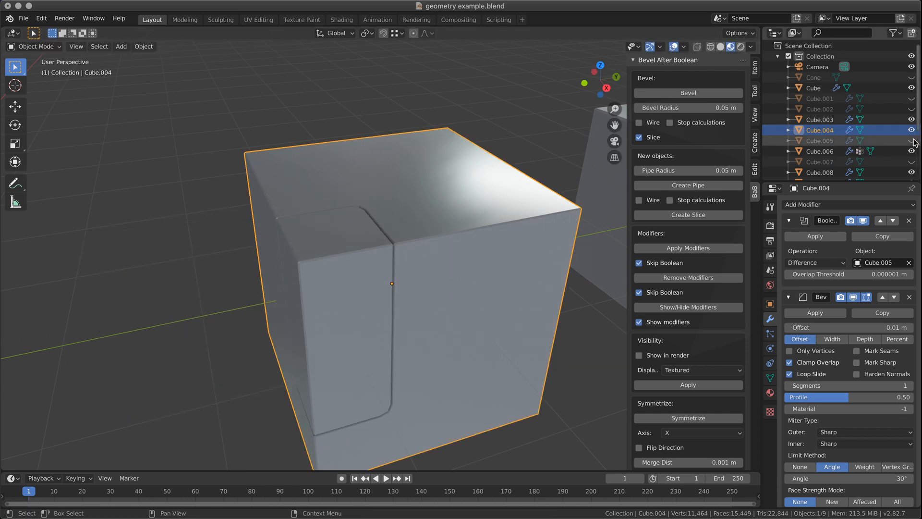
pyautogui.click(816, 141)
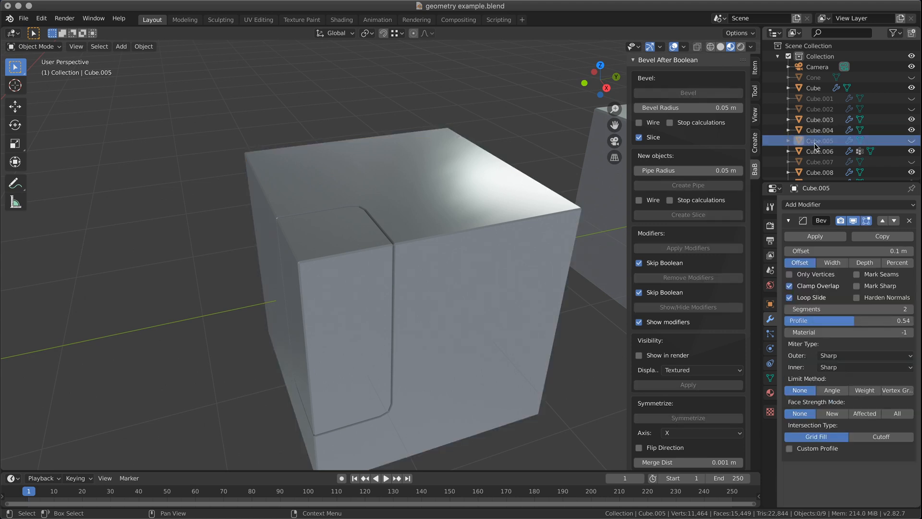
pyautogui.click(770, 304)
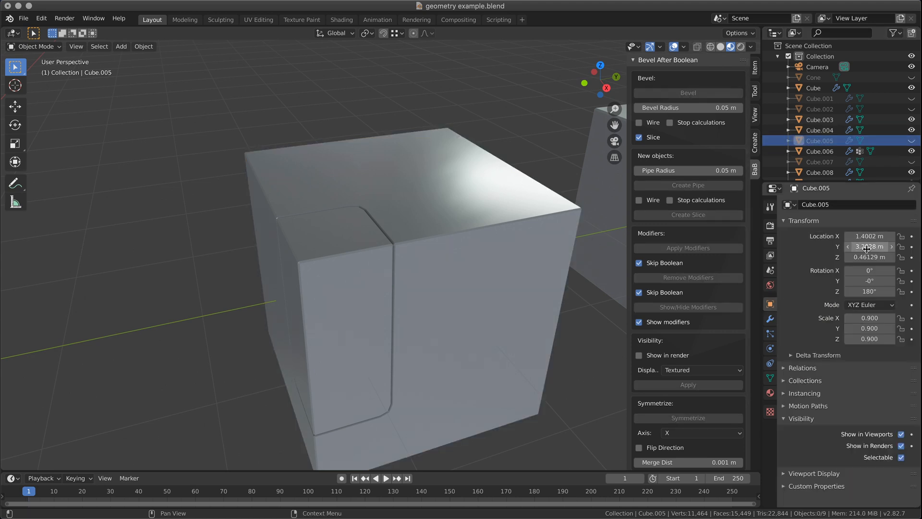
pyautogui.moveTo(868, 236); pyautogui.dragTo(898, 257)
# - Try rotating the cutter Cube.005 to 217° about Z, inspect the changed cut, and undo the rotation
pyautogui.moveTo(861, 291); pyautogui.dragTo(896, 291)
pyautogui.moveTo(401, 292)
pyautogui.mouseDown(button='middle')
pyautogui.moveTo(439, 291)
pyautogui.moveTo(407, 291)
pyautogui.mouseUp(button='middle')
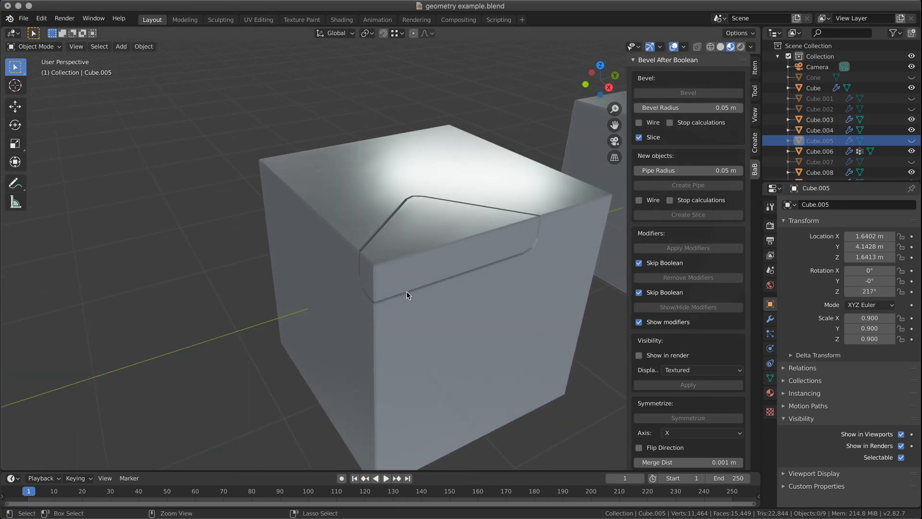
pyautogui.hotkey('ctrl', 'z')
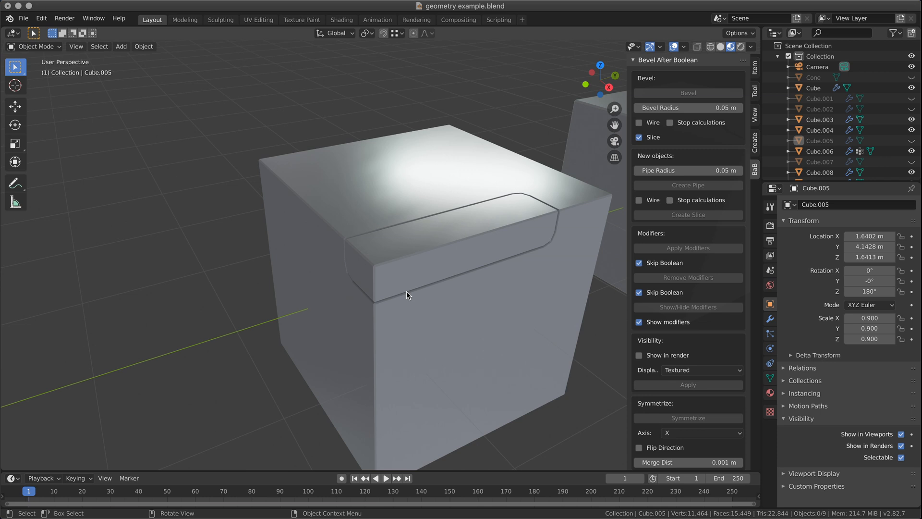
# - Select Cube.008, the cube with the rounded cut, and examine its modifier stack
pyautogui.scroll(-4, 422, 249)
pyautogui.moveTo(419, 255); pyautogui.dragTo(329, 247, button='middle')
pyautogui.scroll(2, 325, 247)
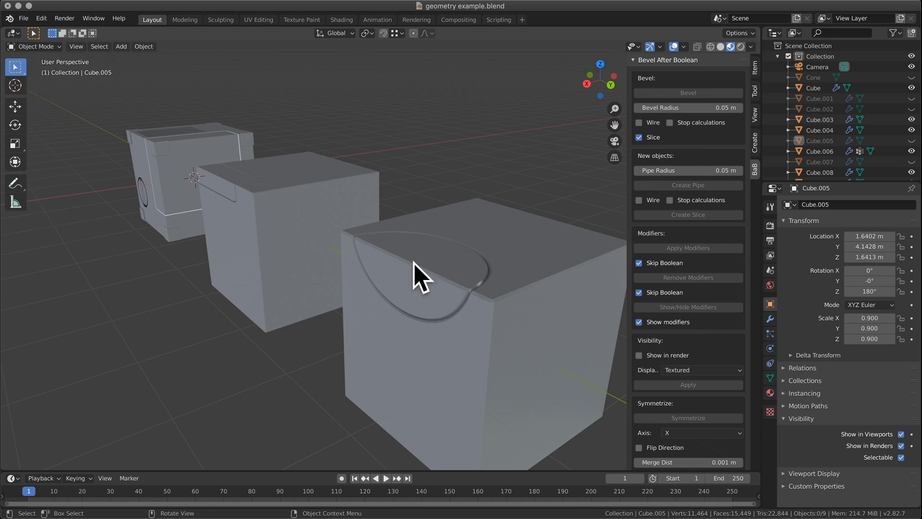
pyautogui.click(434, 279)
pyautogui.click(438, 280)
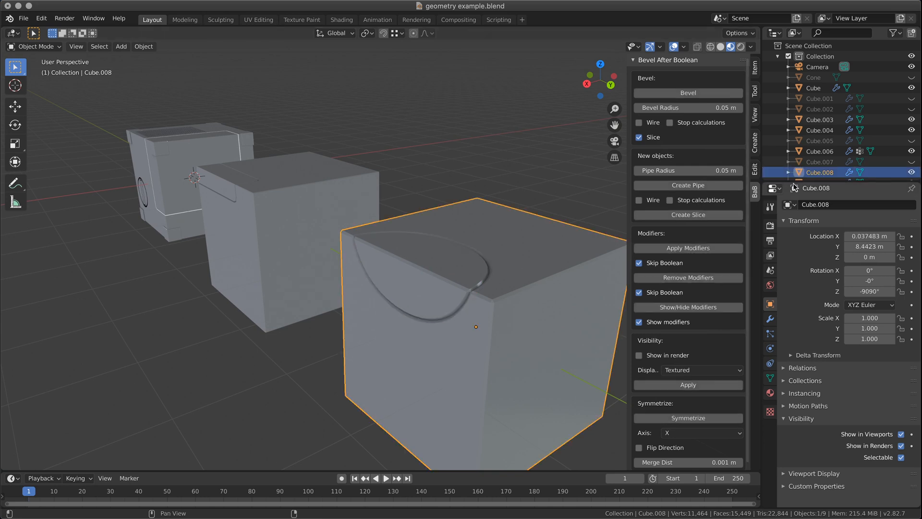
pyautogui.scroll(-4, 818, 130)
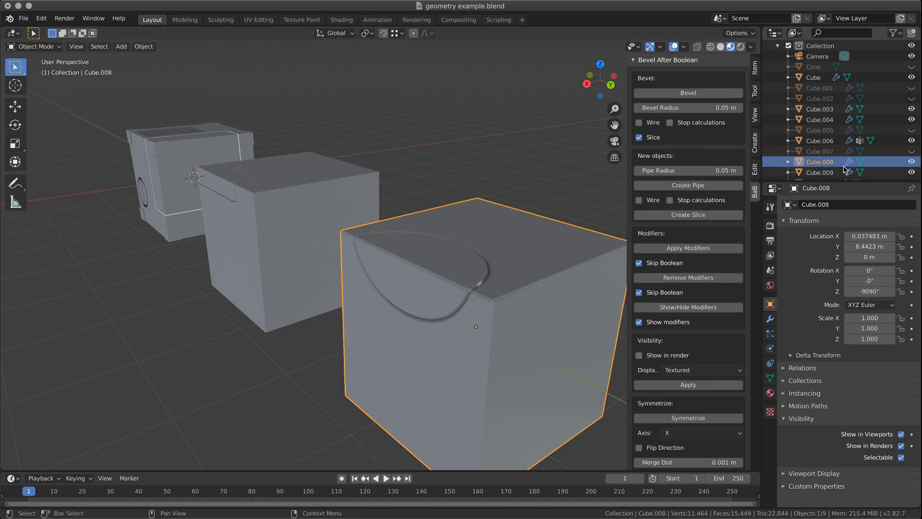
pyautogui.click(769, 321)
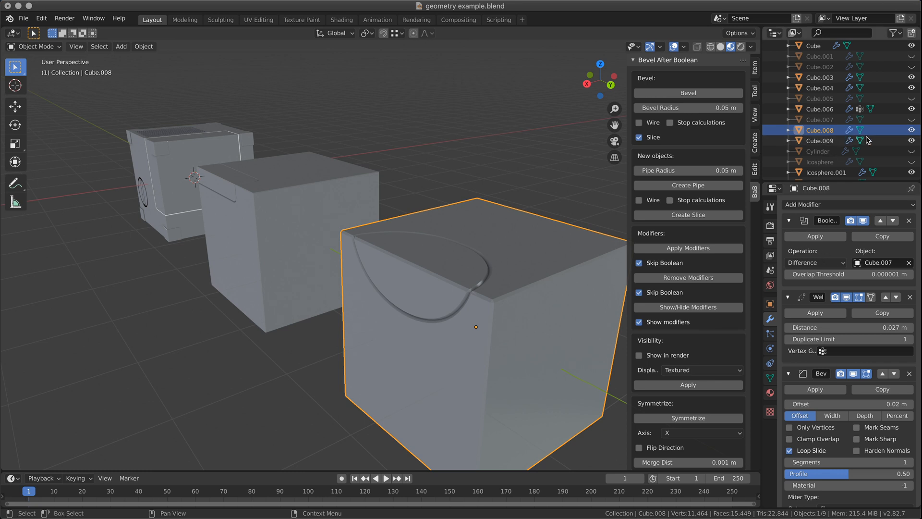
# - Identify the hidden cutter Cube.007 and set its X rotation to -12.2°
pyautogui.click(911, 119)
pyautogui.click(911, 120)
pyautogui.click(820, 120)
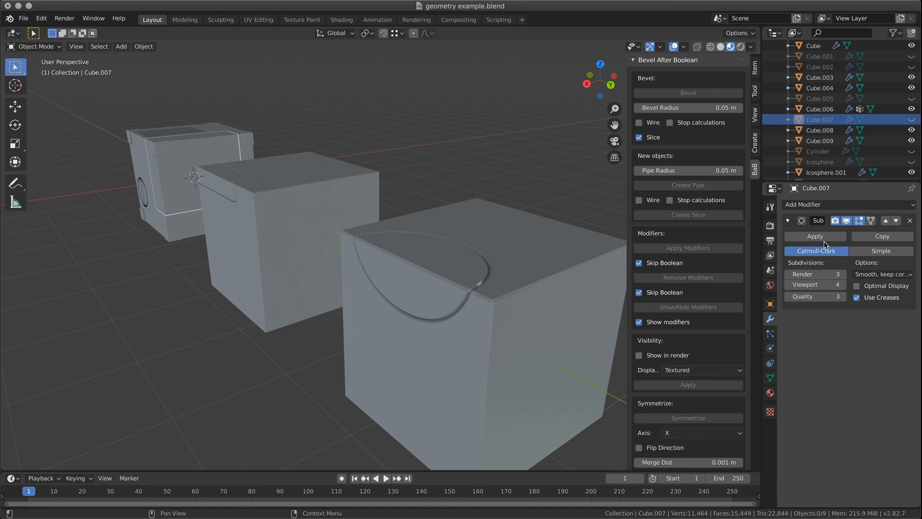
pyautogui.click(769, 303)
pyautogui.moveTo(873, 269); pyautogui.dragTo(860, 269)
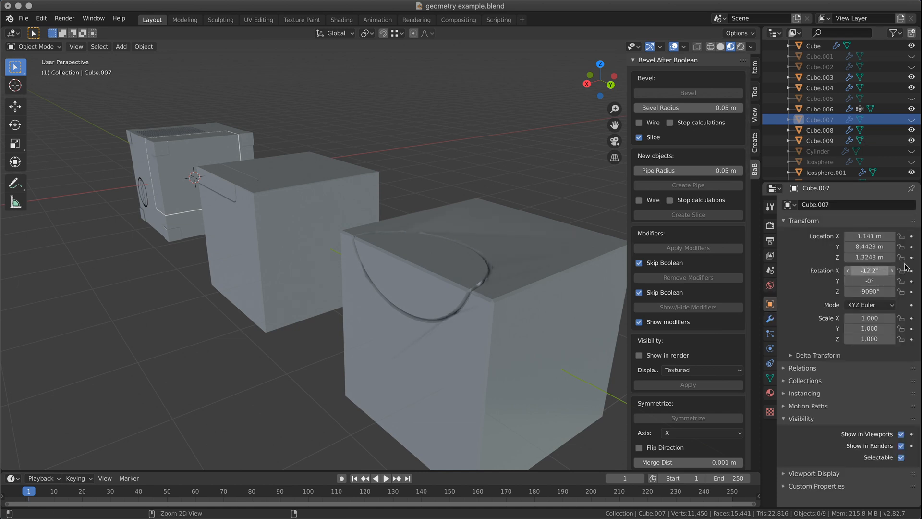
# - Undo the X rotation of the cutter Cube.007 and try shifting it along X to 1.561 m
pyautogui.hotkey('ctrl', 'z')
pyautogui.moveTo(880, 237)
pyautogui.mouseDown()
pyautogui.moveTo(818, 236)
pyautogui.moveTo(879, 237)
pyautogui.mouseUp()
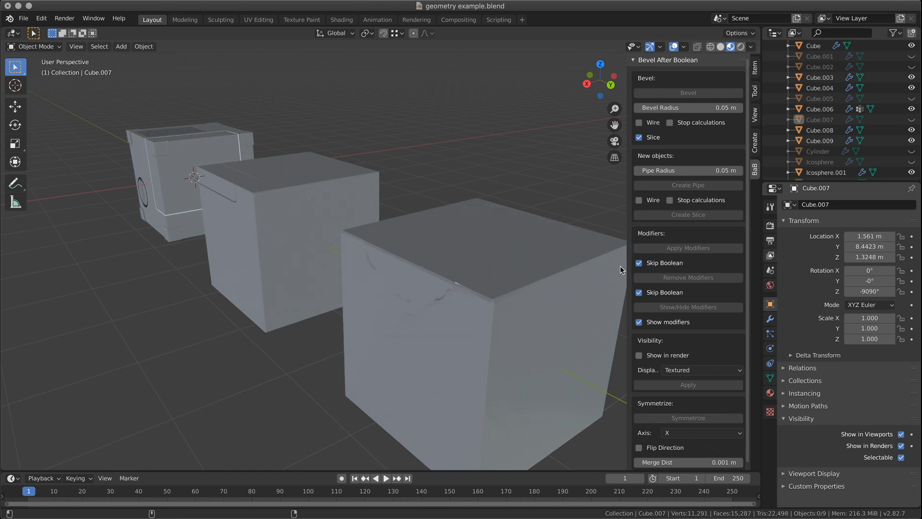
# - Select Cube.009, the rounded inset piece, and examine its Weld and Bevel modifiers
pyautogui.click(393, 299)
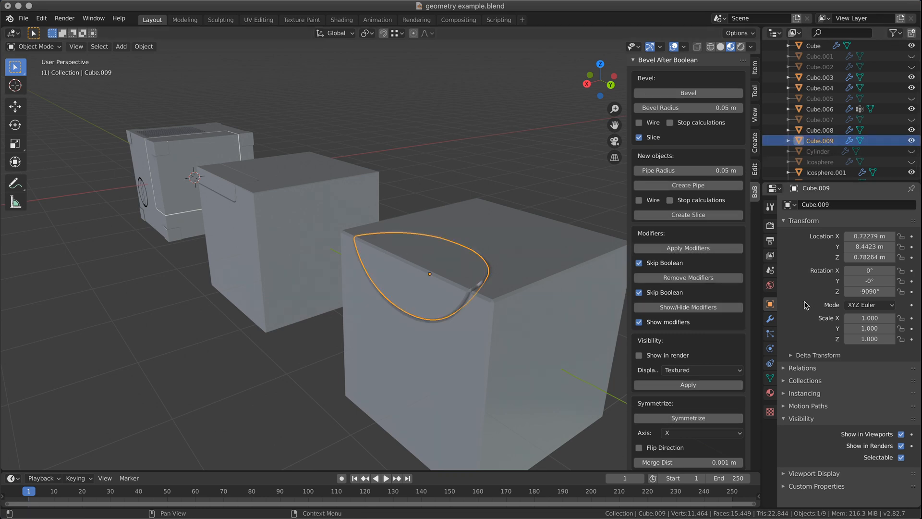
pyautogui.click(770, 319)
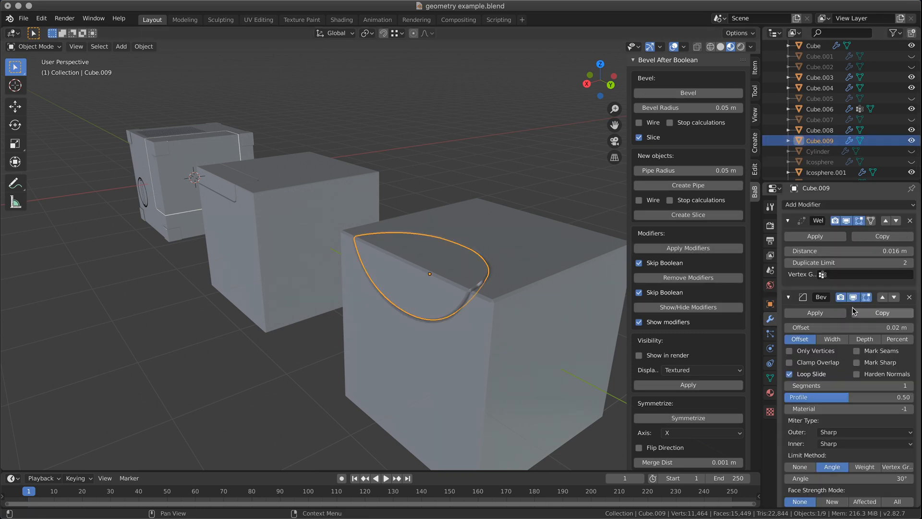
pyautogui.moveTo(463, 250)
pyautogui.mouseDown(button='middle')
pyautogui.moveTo(571, 257)
pyautogui.moveTo(448, 260)
pyautogui.mouseUp(button='middle')
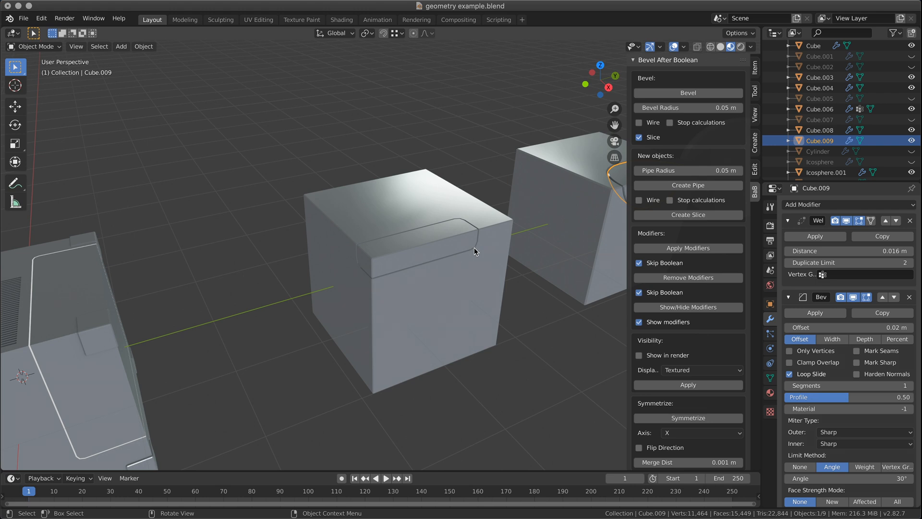
pyautogui.scroll(-5, 438, 224)
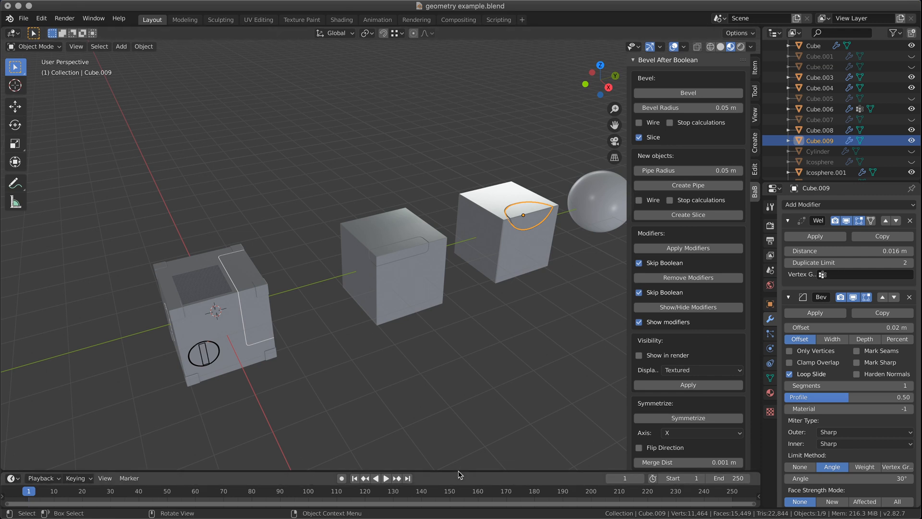
# - Enlarge the timeline area slightly, then clear the selection and inspect the middle cube's bevelled cut
pyautogui.moveTo(459, 470); pyautogui.dragTo(461, 452)
pyautogui.click(448, 339)
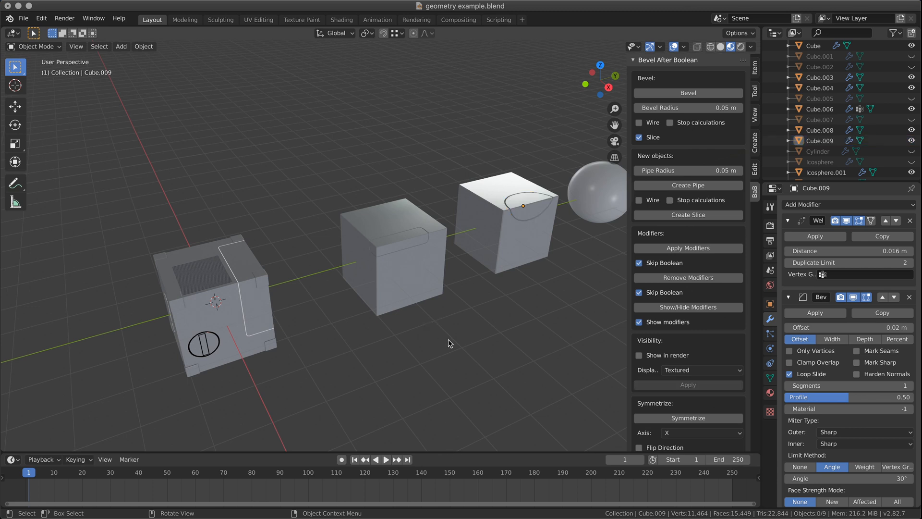
pyautogui.scroll(5, 453, 325)
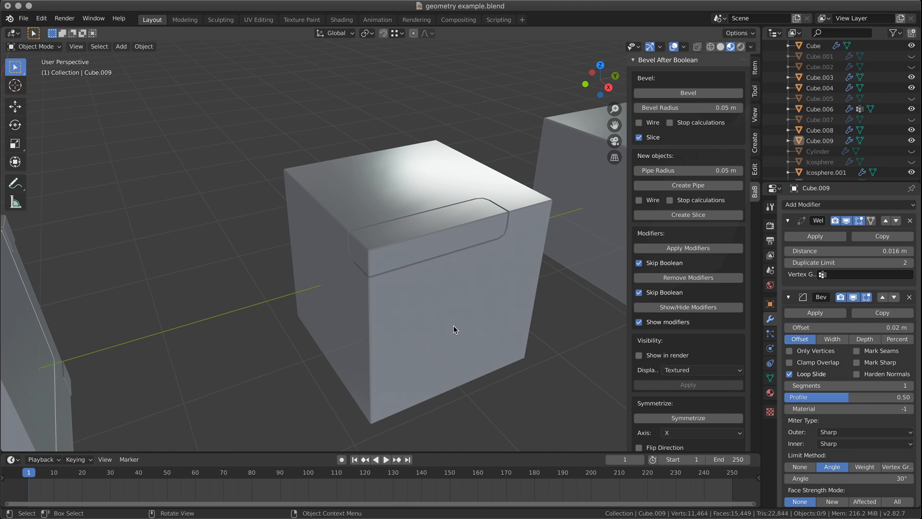
pyautogui.scroll(-3, 454, 325)
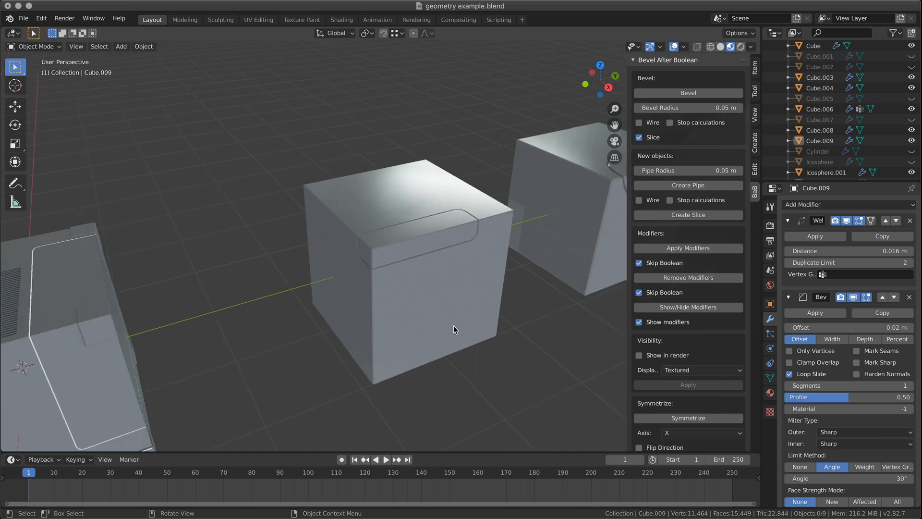
pyautogui.moveTo(464, 303); pyautogui.dragTo(398, 312, button='middle')
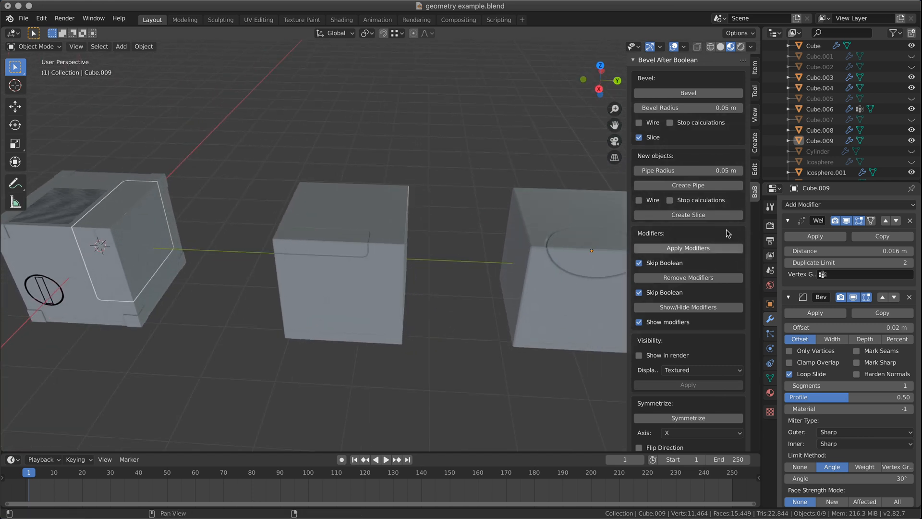
pyautogui.click(755, 169)
pyautogui.click(754, 151)
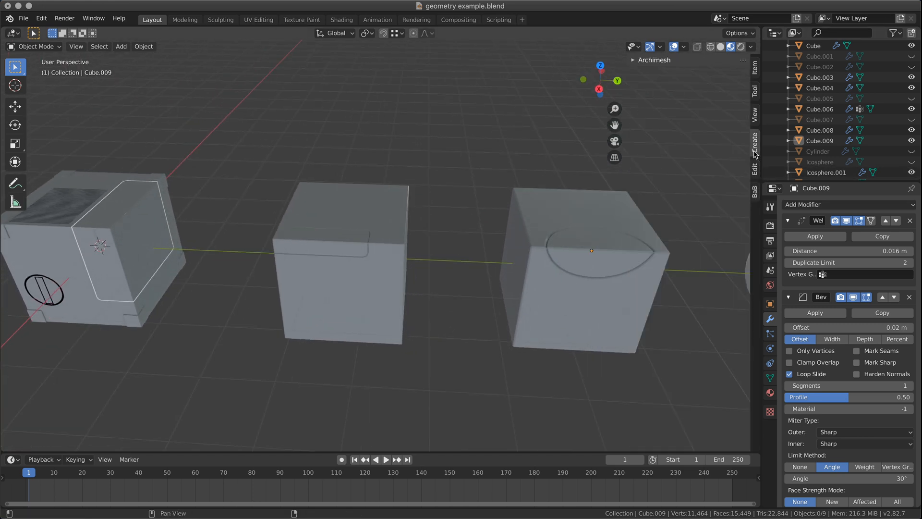
pyautogui.click(755, 191)
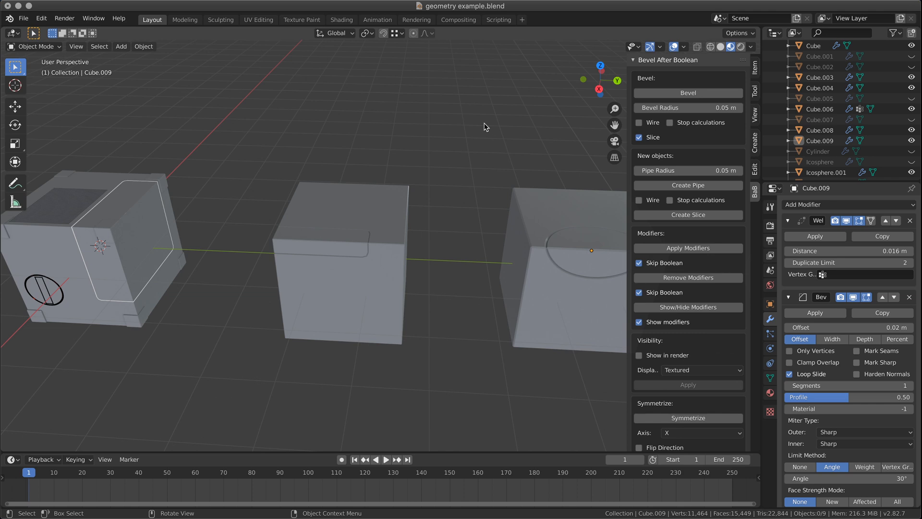
# - Look through the available modifier types and the mesh data settings with Auto Smooth for Cube.009
pyautogui.click(888, 205)
pyautogui.click(820, 206)
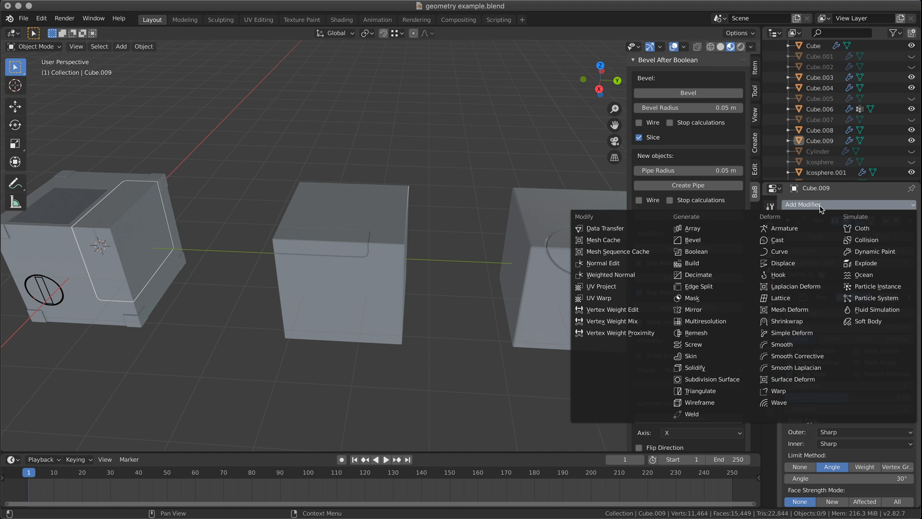
pyautogui.click(820, 206)
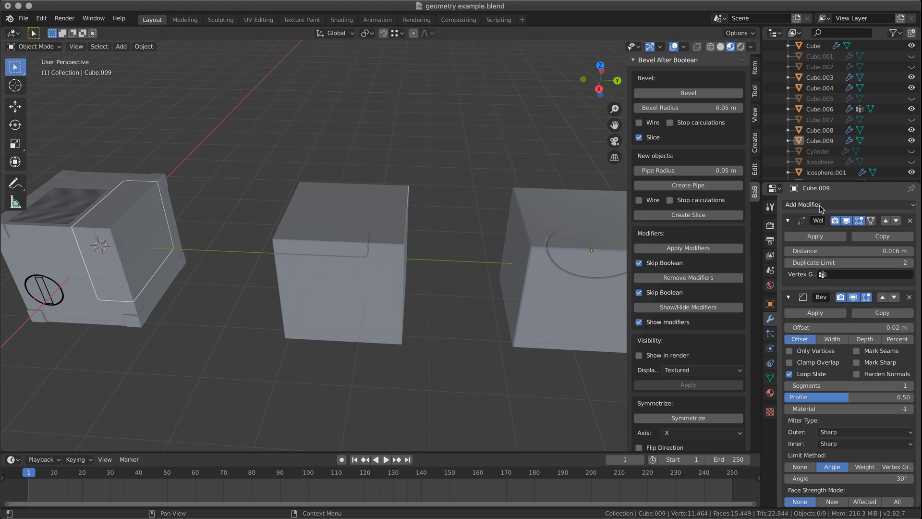
pyautogui.click(771, 378)
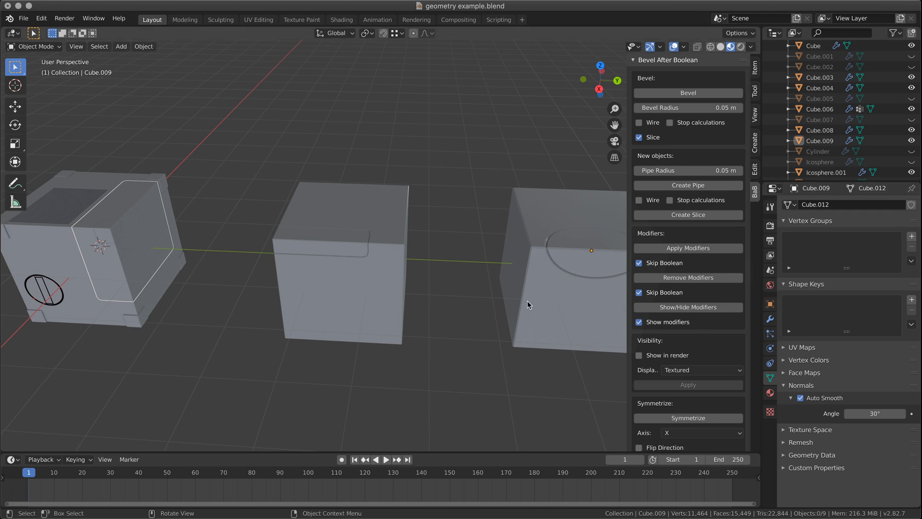
# - Start a new General file and select the default cube
pyautogui.scroll(-5, 527, 303)
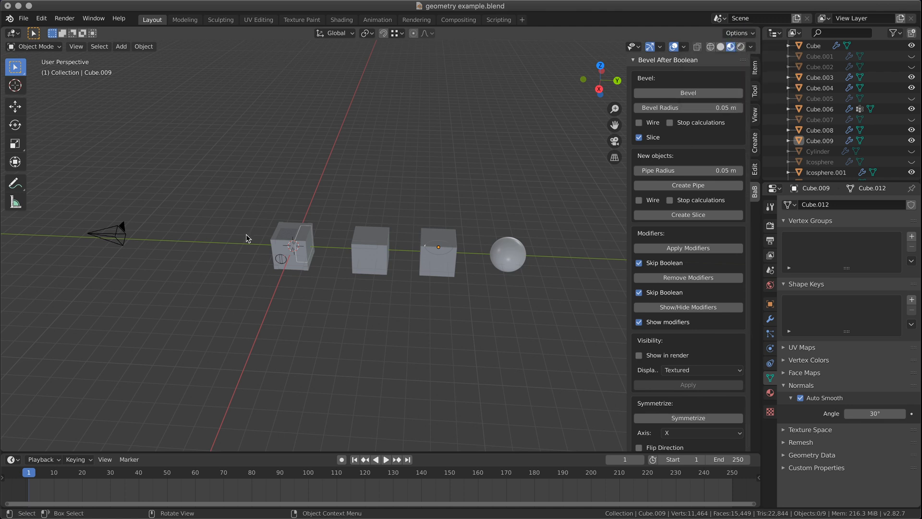
pyautogui.click(24, 20)
pyautogui.moveTo(34, 30)
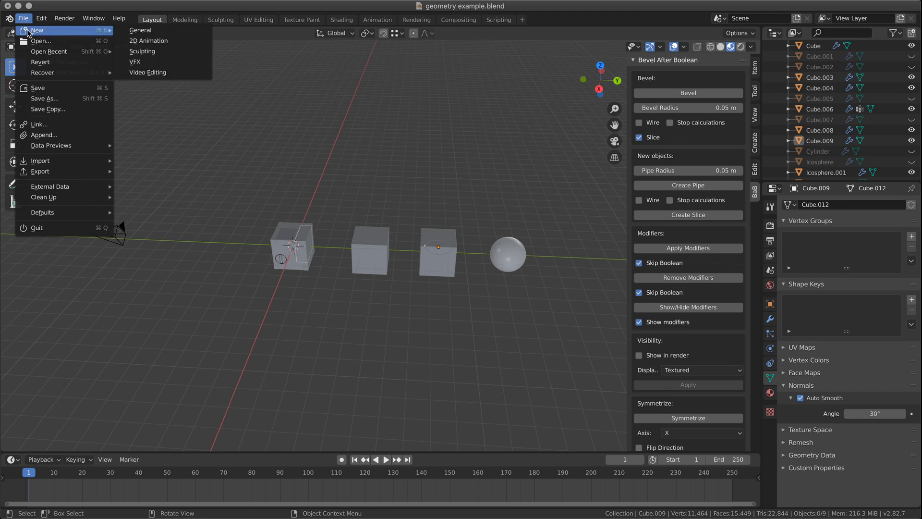
pyautogui.click(156, 31)
pyautogui.click(382, 275)
# - Add a Monkey mesh to the scene and delete the default cube
pyautogui.click(121, 46)
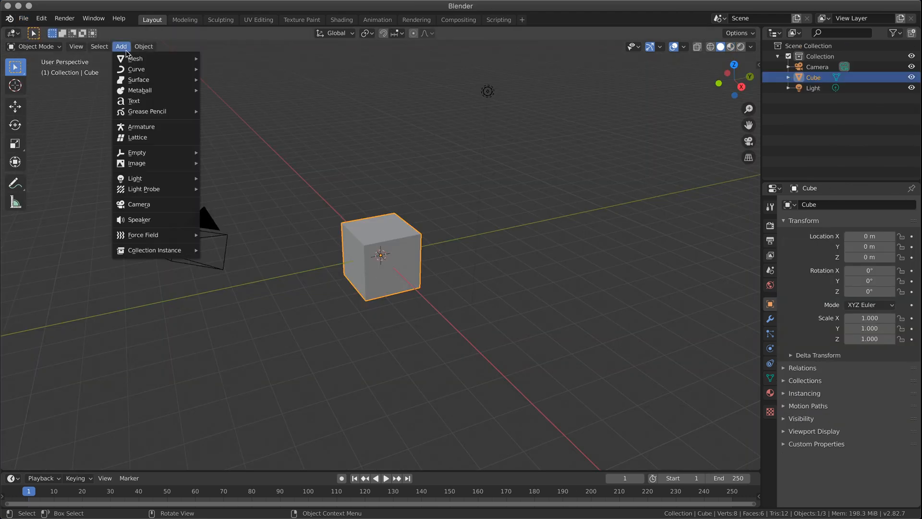
pyautogui.moveTo(154, 58)
pyautogui.click(226, 158)
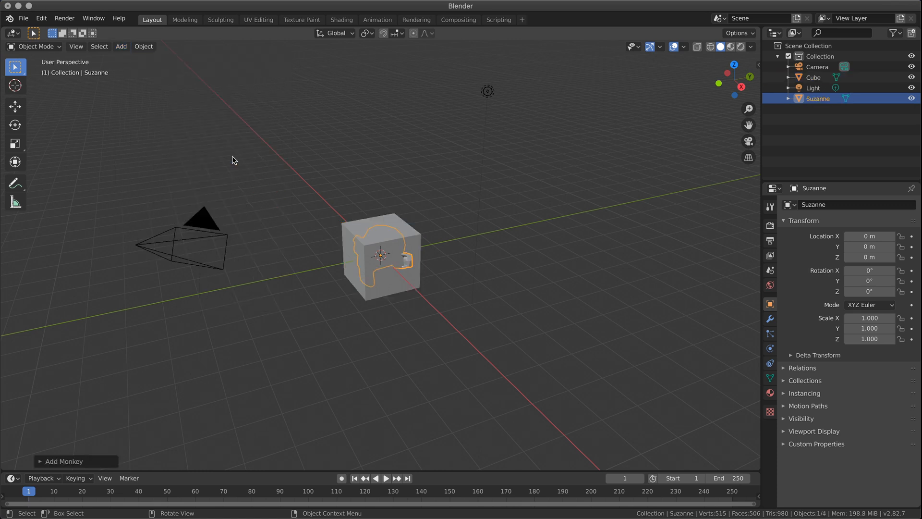
pyautogui.click(416, 242)
pyautogui.press('x')
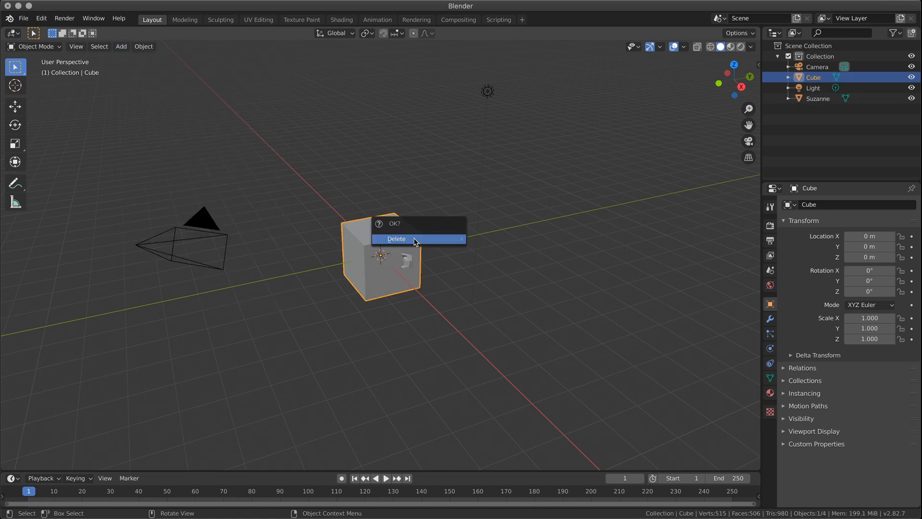
pyautogui.click(416, 242)
pyautogui.click(139, 47)
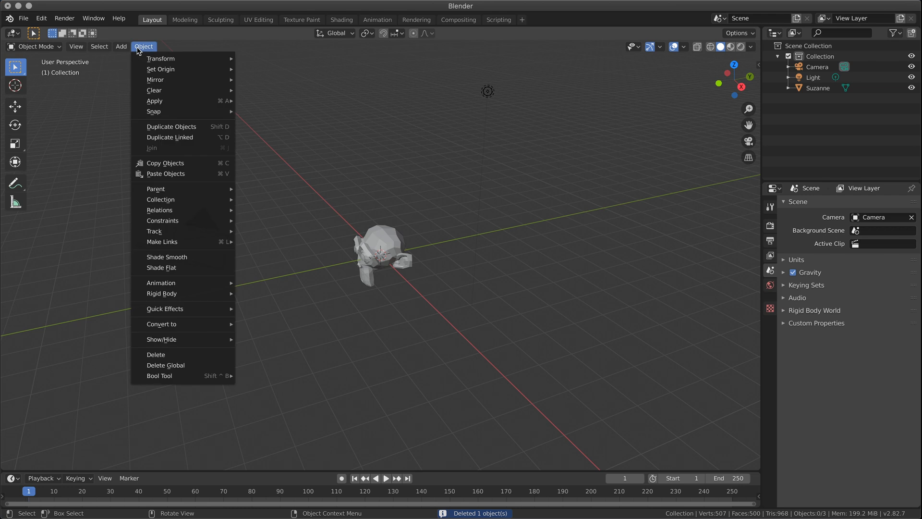
pyautogui.moveTo(121, 46)
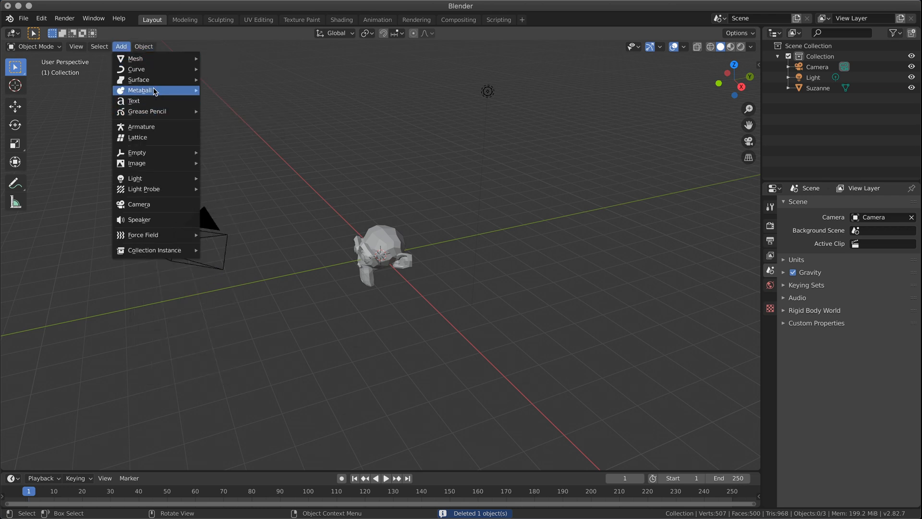
pyautogui.moveTo(157, 59)
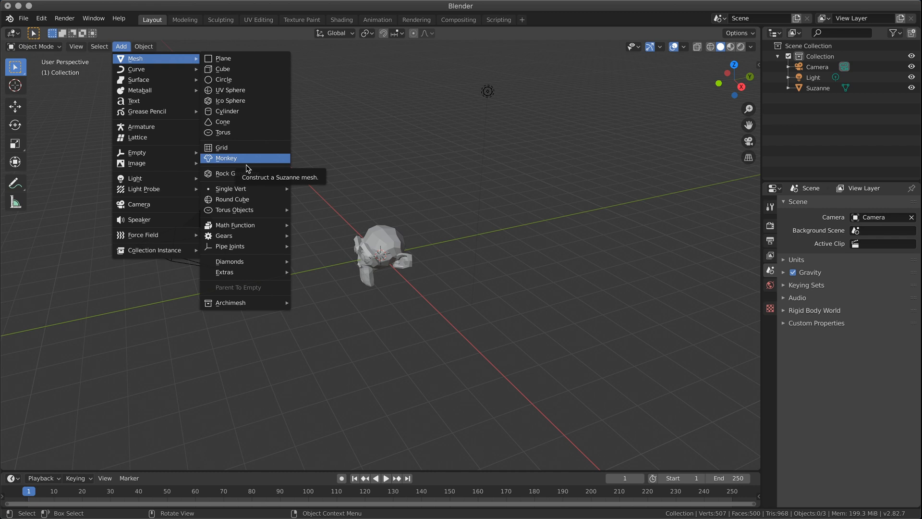
# - Select the monkey mesh Suzanne, show its modifier settings and shade it smooth
pyautogui.scroll(7, 430, 240)
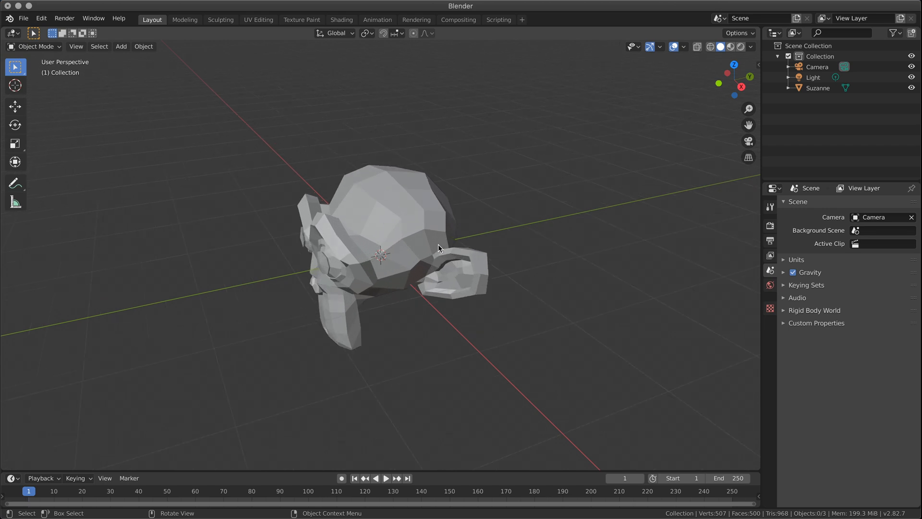
pyautogui.moveTo(453, 229); pyautogui.dragTo(471, 224, button='middle')
pyautogui.scroll(2, 470, 223)
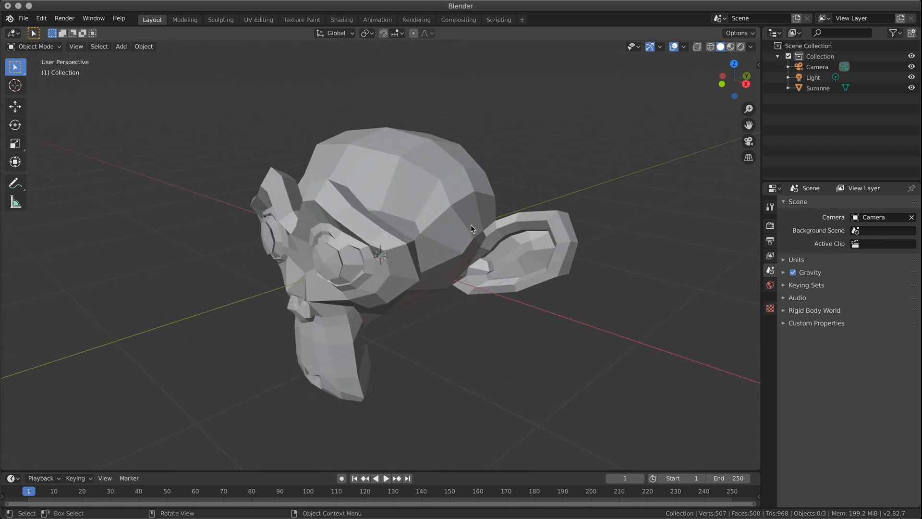
pyautogui.click(390, 162)
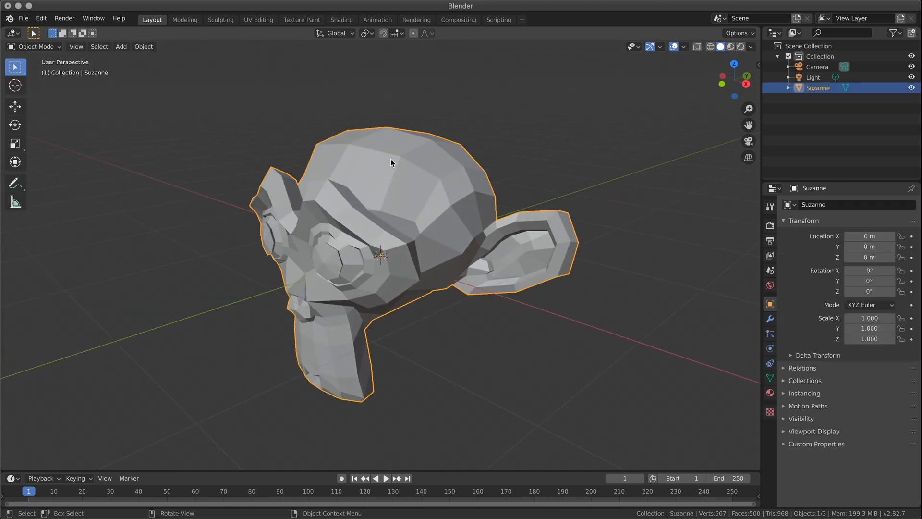
pyautogui.click(770, 319)
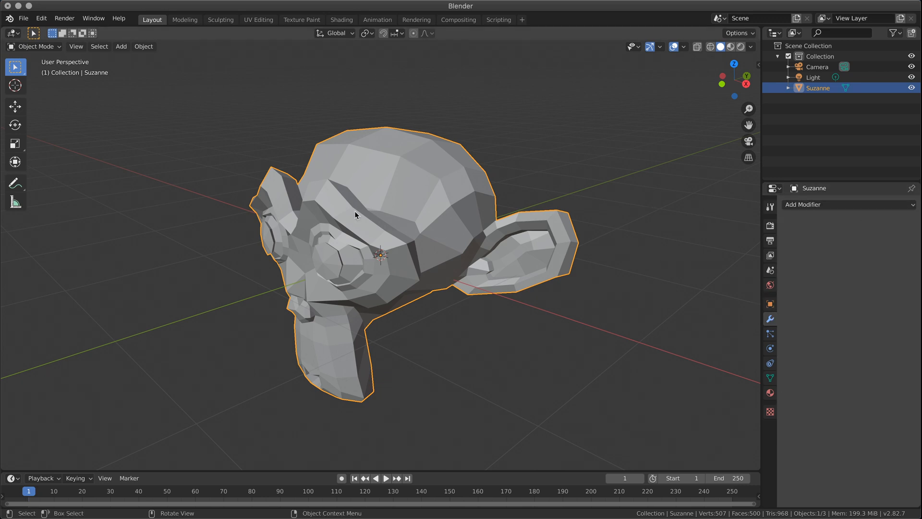
pyautogui.rightClick(419, 182)
pyautogui.click(418, 180)
pyautogui.moveTo(418, 179)
pyautogui.mouseDown(button='middle')
pyautogui.moveTo(460, 196)
pyautogui.moveTo(395, 204)
pyautogui.mouseUp(button='middle')
# - Add a Subdivision Surface modifier to Suzanne and inspect the head from the front
pyautogui.click(817, 204)
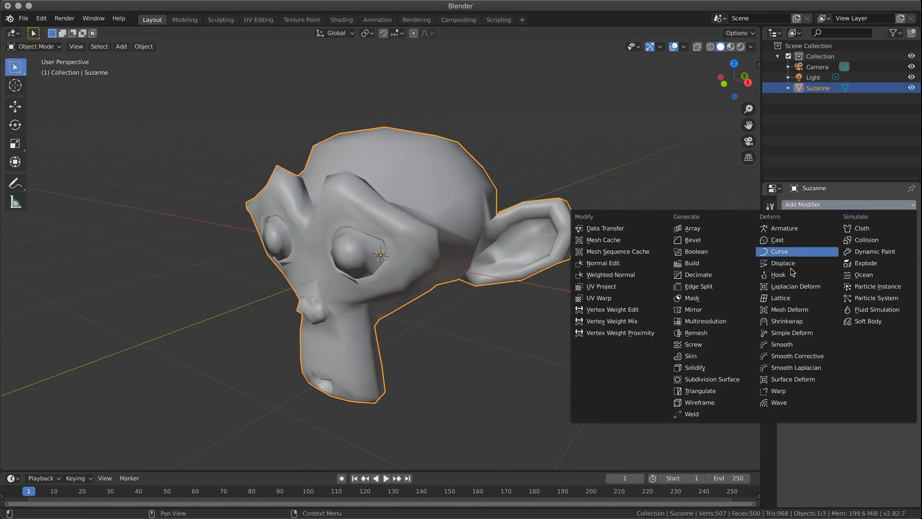
pyautogui.click(699, 379)
pyautogui.moveTo(461, 301); pyautogui.dragTo(572, 282, button='middle')
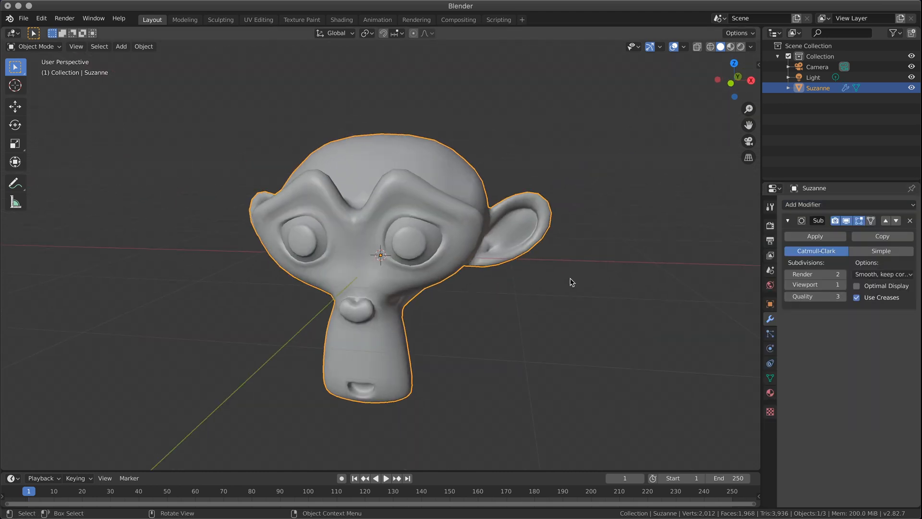
# - Add a Weld modifier to Suzanne and raise its Distance to 0.241 m
pyautogui.click(793, 206)
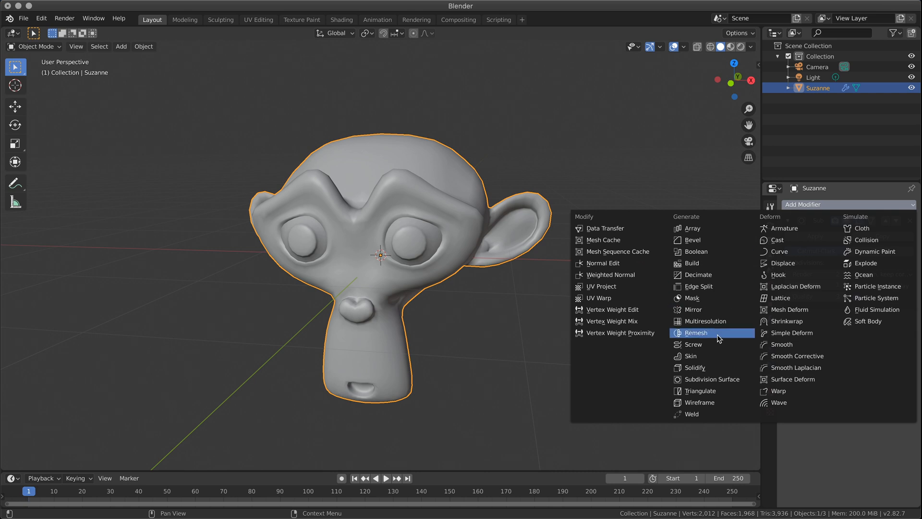
pyautogui.click(713, 413)
pyautogui.moveTo(591, 362); pyautogui.dragTo(641, 359, button='middle')
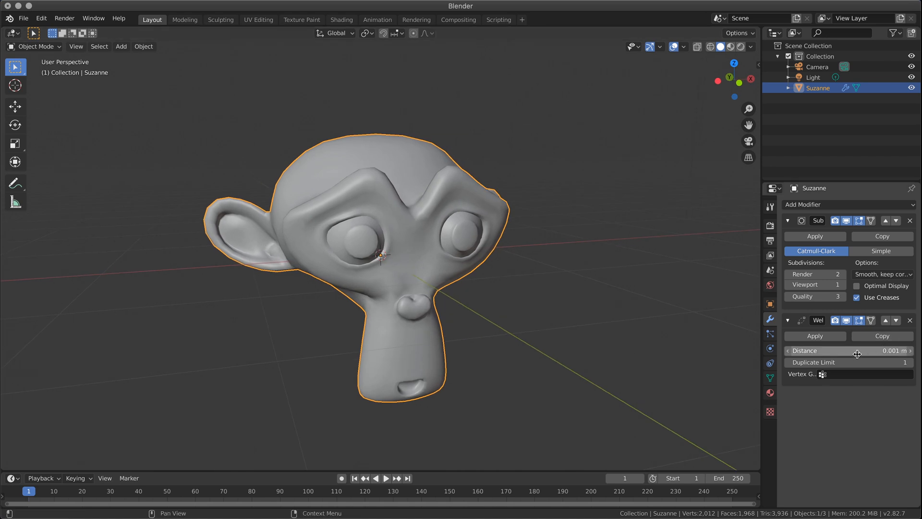
pyautogui.moveTo(844, 350); pyautogui.dragTo(912, 349)
# - Apply the Subdivision Surface modifier and set the Weld modifier's Duplicate Limit to 2 and Distance to 0.086 m
pyautogui.click(815, 236)
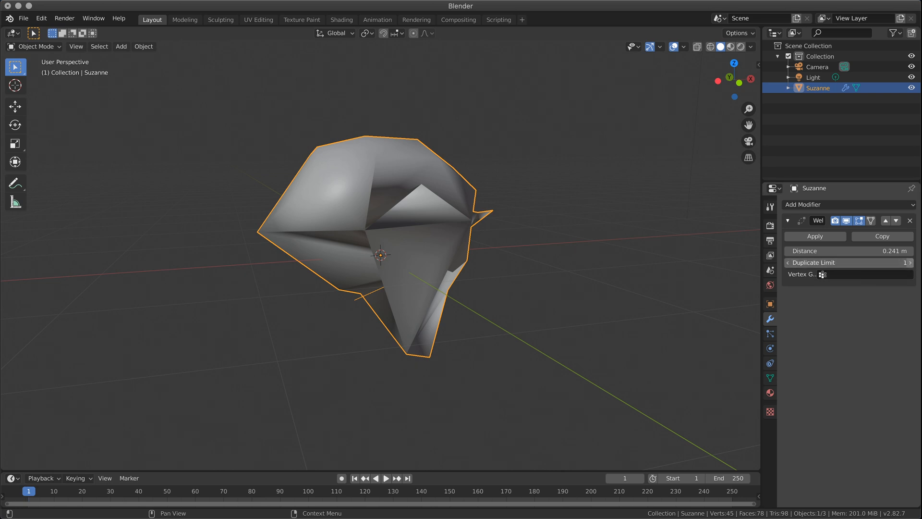
pyautogui.click(908, 262)
pyautogui.moveTo(848, 247); pyautogui.dragTo(810, 248)
pyautogui.moveTo(731, 264); pyautogui.dragTo(680, 273, button='middle')
# - Add a Decimate modifier with a Ratio of 0.5101 to Suzanne, with the Weld modifier hidden in the viewport
pyautogui.click(825, 205)
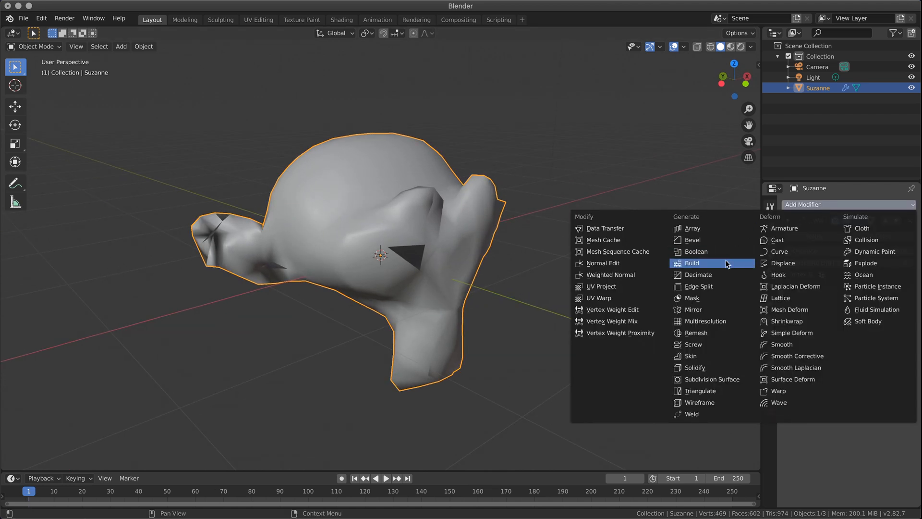
pyautogui.click(720, 273)
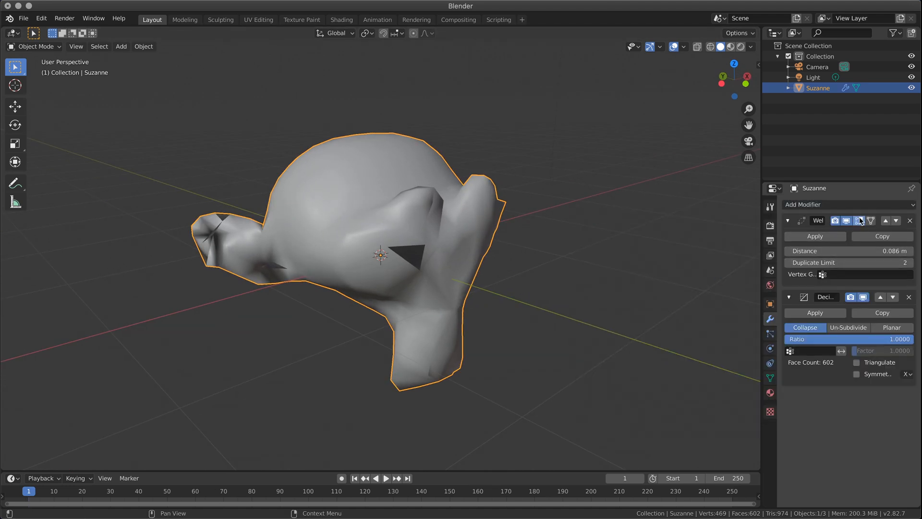
pyautogui.click(846, 221)
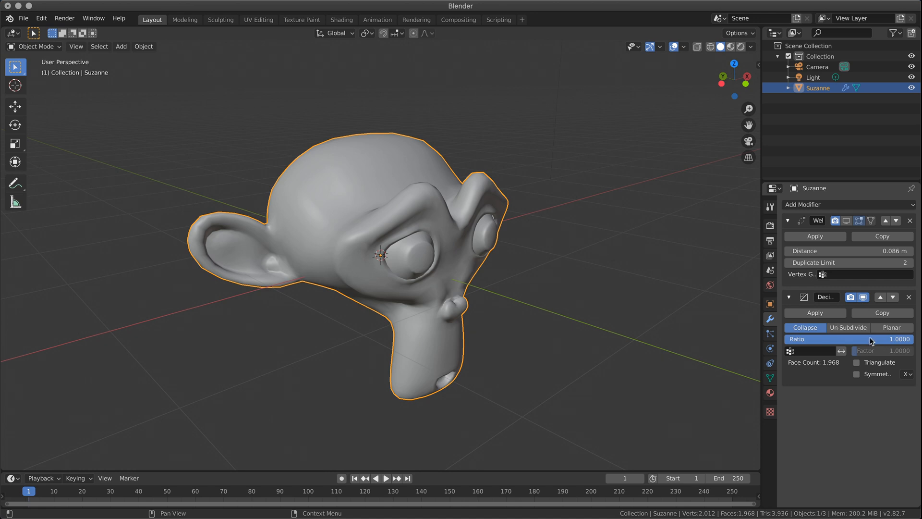
pyautogui.moveTo(912, 339)
pyautogui.mouseDown()
pyautogui.moveTo(784, 339)
pyautogui.moveTo(850, 339)
pyautogui.mouseUp()
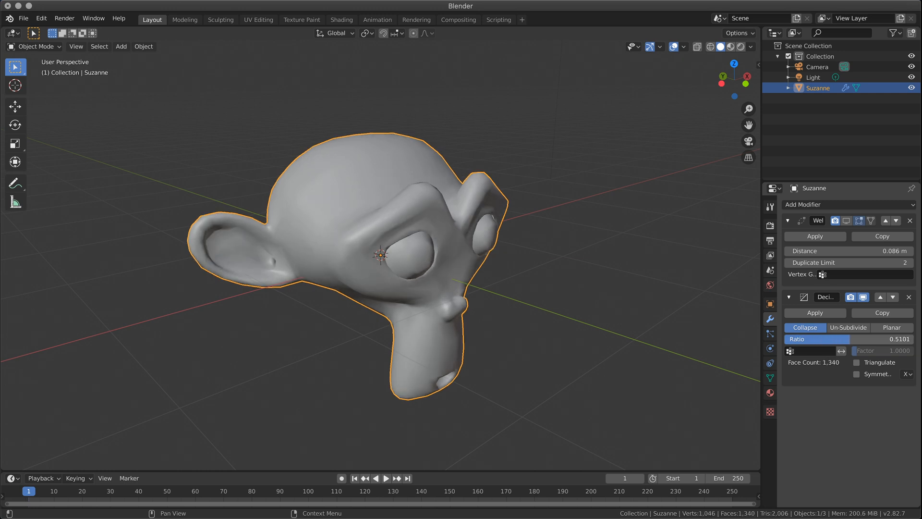
# - Remove the Decimate modifier, show the Weld effect in the viewport with a Distance of 0.076 m, and reset the Distance to 0 m
pyautogui.click(909, 298)
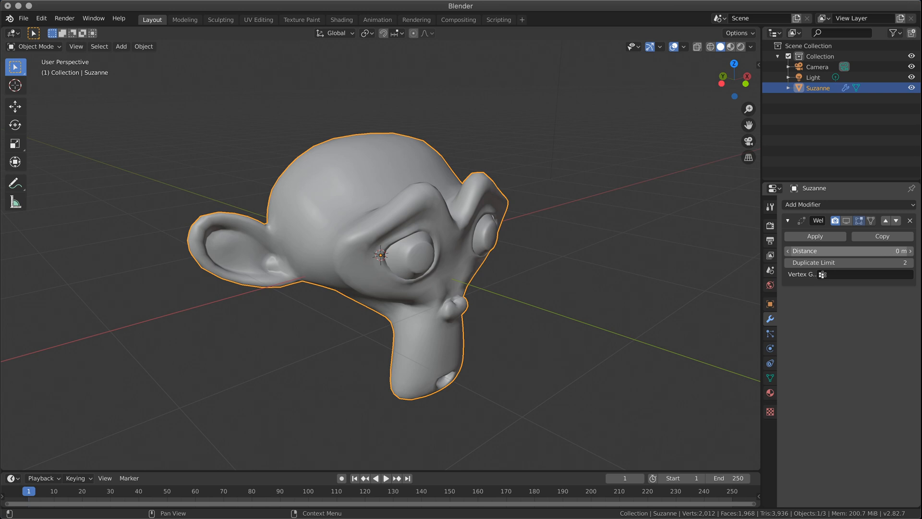
pyautogui.moveTo(848, 251); pyautogui.dragTo(822, 251)
pyautogui.moveTo(644, 258); pyautogui.dragTo(473, 260, button='middle')
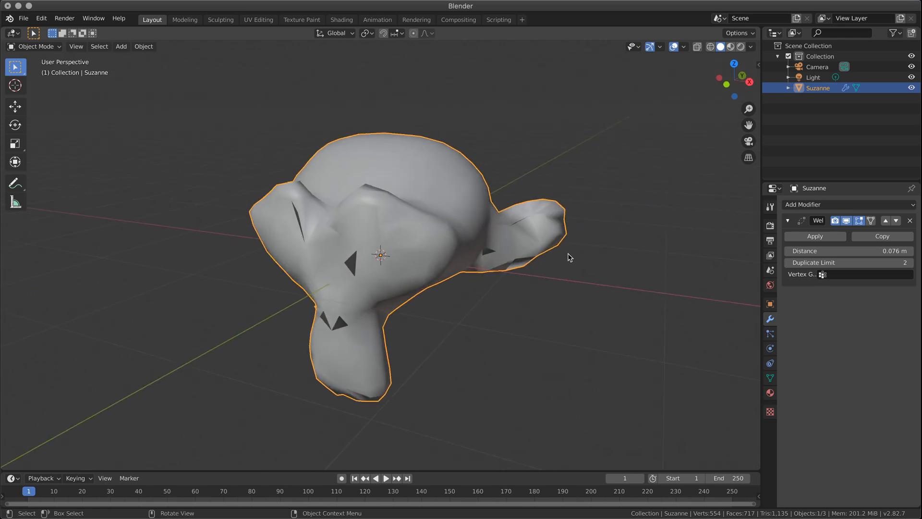
pyautogui.moveTo(568, 257); pyautogui.dragTo(565, 257, button='middle')
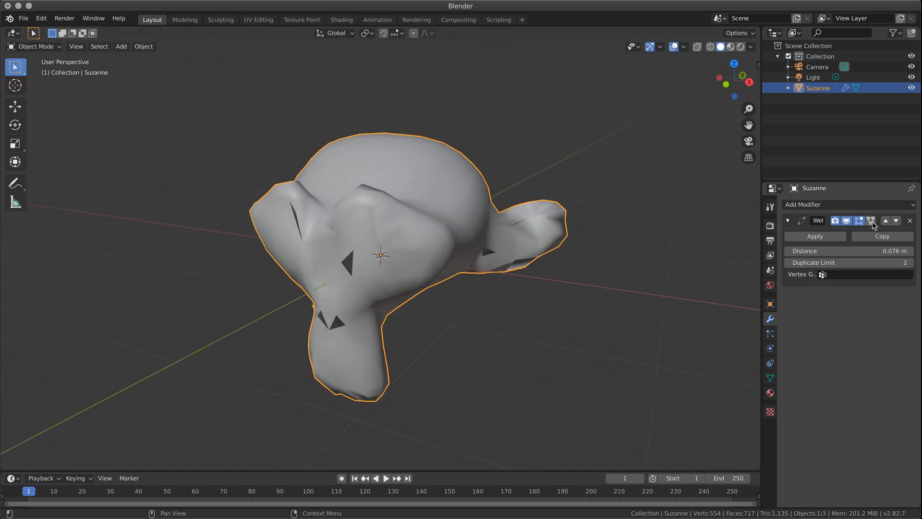
pyautogui.moveTo(862, 251); pyautogui.dragTo(826, 250)
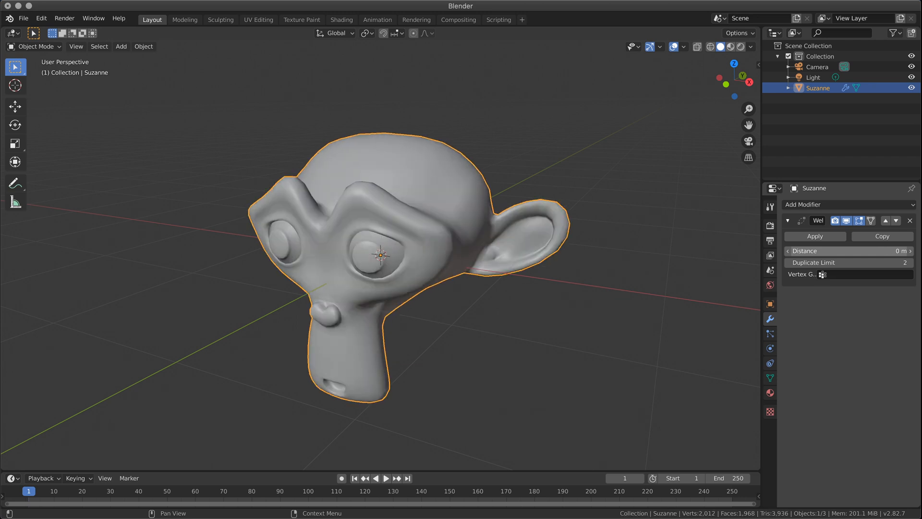
# - Add a Wireframe modifier to Suzanne, move it above the Weld modifier and deselect the head
pyautogui.click(865, 205)
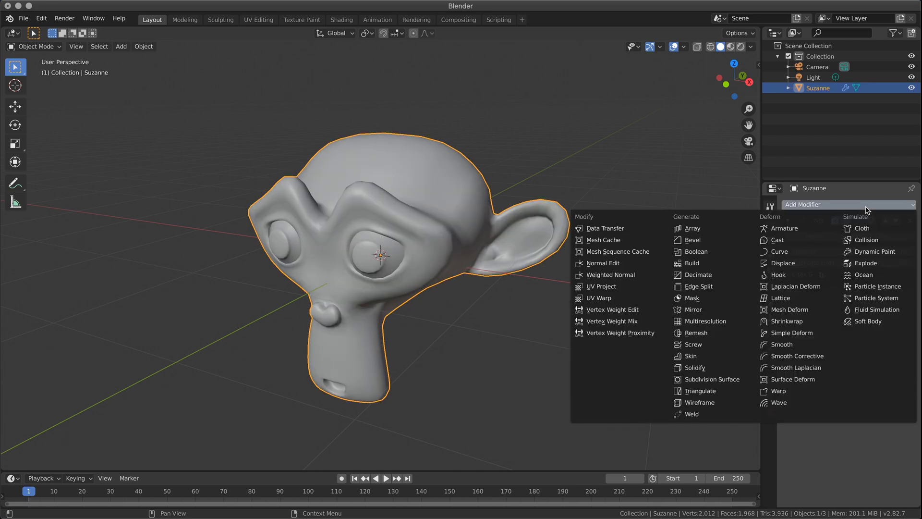
pyautogui.click(697, 403)
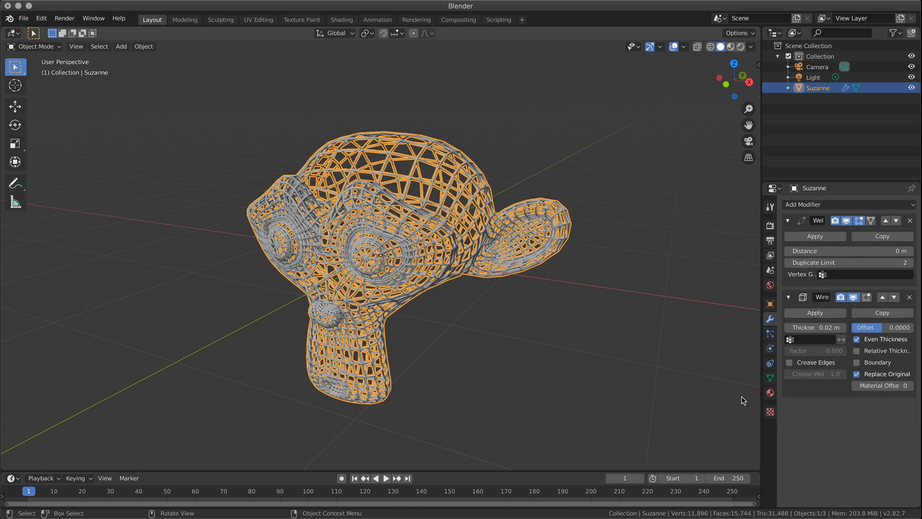
pyautogui.click(884, 296)
pyautogui.click(573, 345)
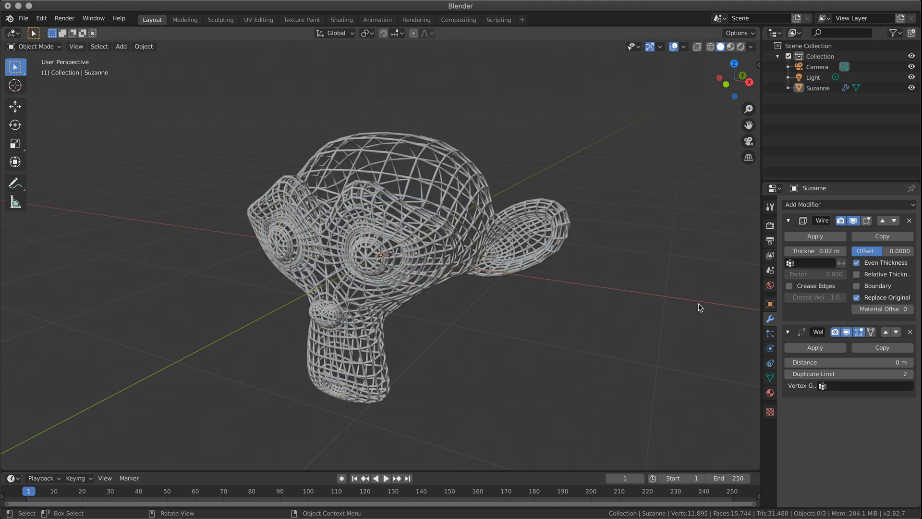
# - Move the Weld modifier back above the Wireframe modifier and raise its Distance to 0.27 m
pyautogui.moveTo(867, 363)
pyautogui.mouseDown()
pyautogui.moveTo(903, 363)
pyautogui.moveTo(855, 362)
pyautogui.mouseUp()
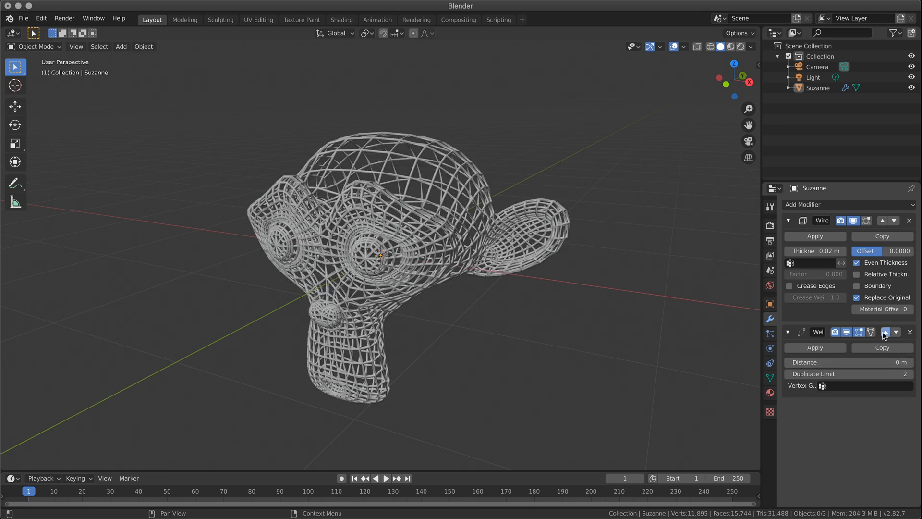
pyautogui.click(885, 332)
pyautogui.moveTo(846, 253); pyautogui.dragTo(904, 253)
pyautogui.moveTo(558, 267)
pyautogui.mouseDown(button='middle')
pyautogui.moveTo(384, 287)
pyautogui.moveTo(451, 350)
pyautogui.moveTo(601, 264)
pyautogui.moveTo(583, 265)
pyautogui.moveTo(595, 288)
pyautogui.moveTo(500, 295)
pyautogui.moveTo(557, 288)
pyautogui.moveTo(592, 261)
pyautogui.moveTo(555, 280)
pyautogui.mouseUp(button='middle')
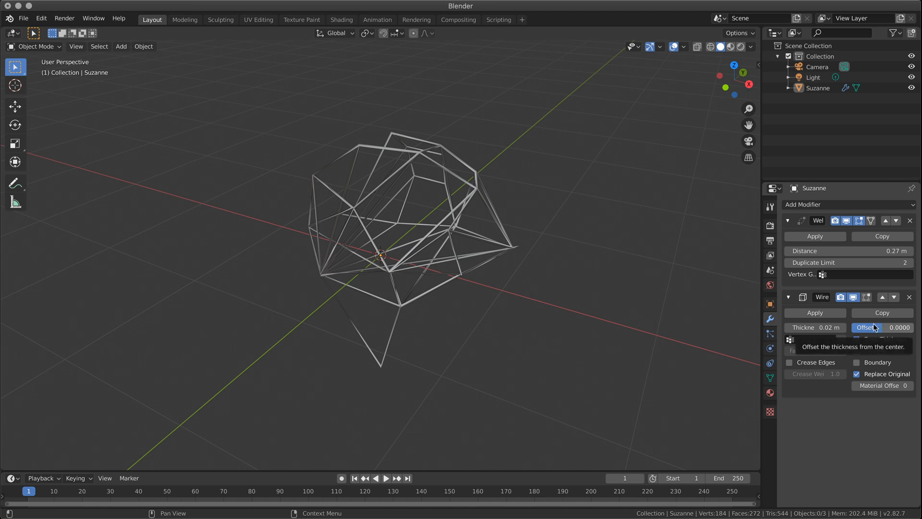
pyautogui.moveTo(541, 325); pyautogui.dragTo(555, 286, button='middle')
pyautogui.scroll(3, 609, 335)
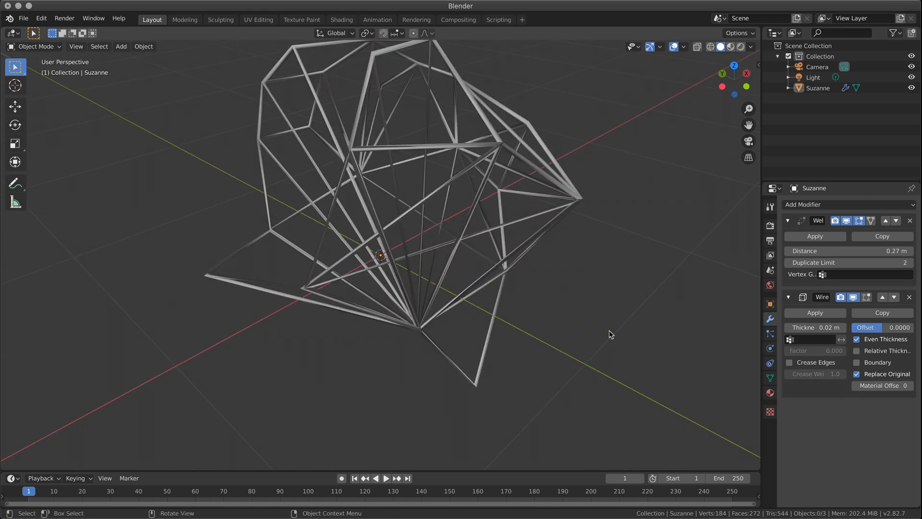
# - Vary the Weld Distance while checking the wireframe head from several angles, ending at 0.164 m
pyautogui.moveTo(609, 335); pyautogui.dragTo(611, 307, button='middle')
pyautogui.moveTo(838, 251); pyautogui.dragTo(871, 250)
pyautogui.moveTo(474, 305)
pyautogui.mouseDown(button='middle')
pyautogui.moveTo(424, 303)
pyautogui.moveTo(379, 330)
pyautogui.moveTo(477, 312)
pyautogui.mouseUp(button='middle')
pyautogui.moveTo(845, 251)
pyautogui.mouseDown()
pyautogui.moveTo(884, 251)
pyautogui.moveTo(860, 251)
pyautogui.mouseUp()
pyautogui.moveTo(480, 279); pyautogui.dragTo(749, 338, button='middle')
pyautogui.moveTo(873, 255); pyautogui.dragTo(835, 255)
pyautogui.moveTo(620, 296); pyautogui.dragTo(553, 303, button='middle')
pyautogui.scroll(-4, 604, 306)
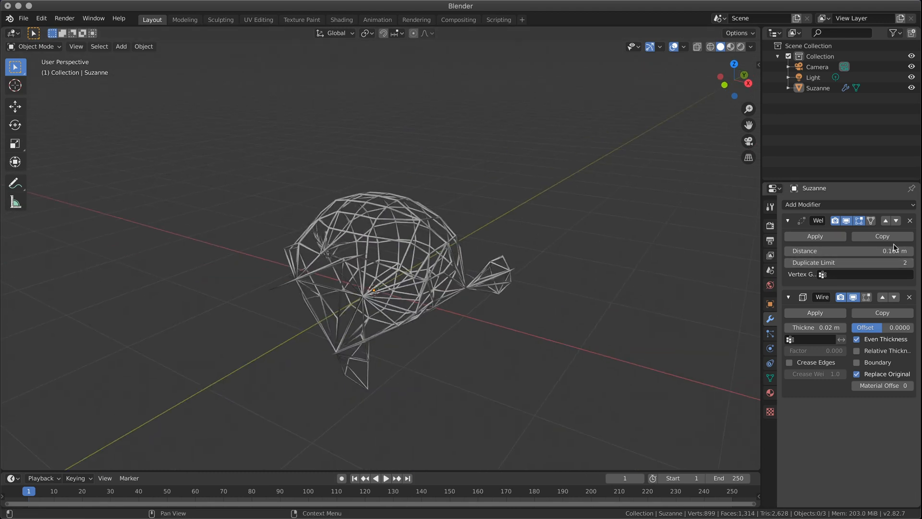
pyautogui.moveTo(845, 251)
pyautogui.mouseDown()
pyautogui.moveTo(808, 251)
pyautogui.moveTo(843, 251)
pyautogui.mouseUp()
# - Add a Decimate modifier between Weld and Wireframe, hide the Weld modifier in the viewport and set the Decimate Ratio to 0.2389
pyautogui.click(870, 206)
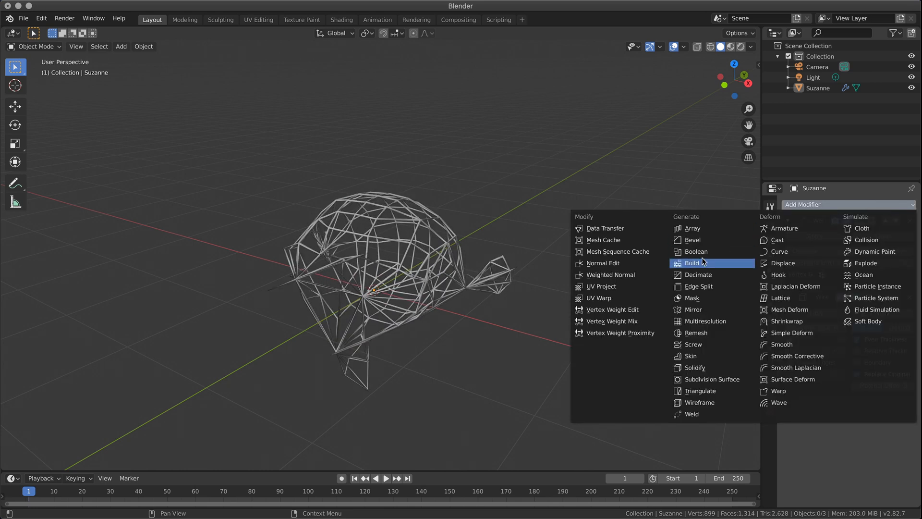
pyautogui.click(707, 274)
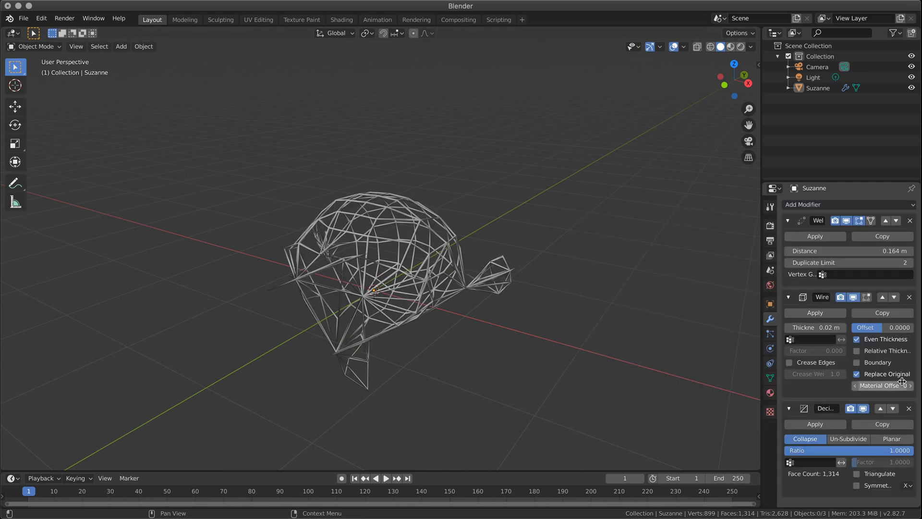
pyautogui.click(880, 409)
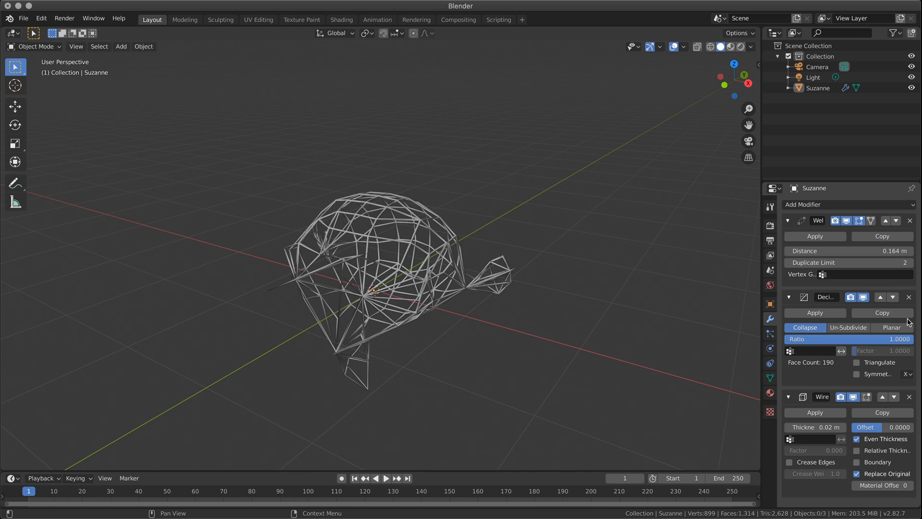
pyautogui.click(846, 221)
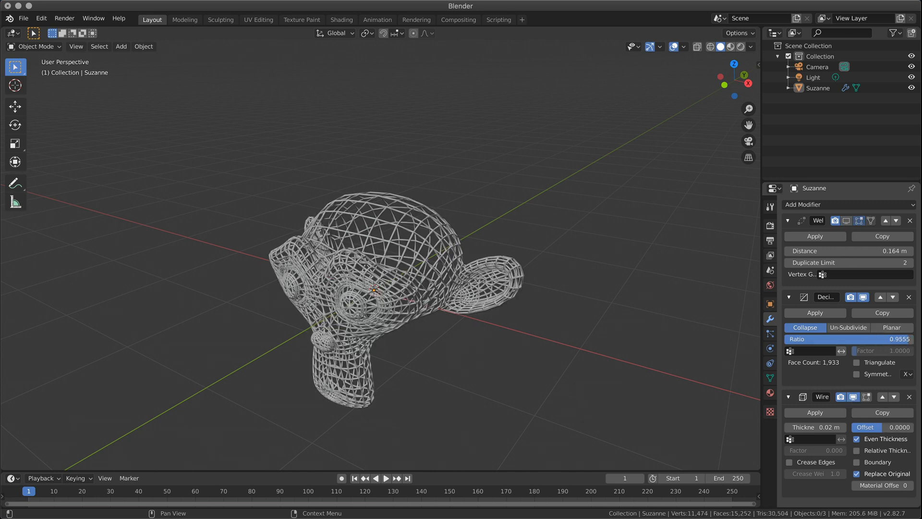
pyautogui.moveTo(838, 339); pyautogui.dragTo(814, 341)
pyautogui.moveTo(365, 390); pyautogui.dragTo(424, 446, button='middle')
pyautogui.scroll(3, 391, 437)
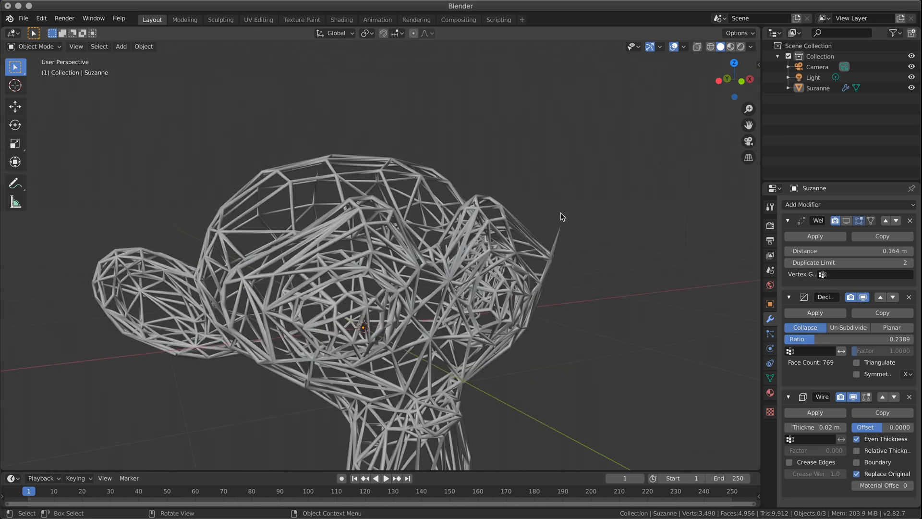
# - Try the Decimate modifier in Planar mode with an Angle Limit of 26° and remove the modifier
pyautogui.click(891, 328)
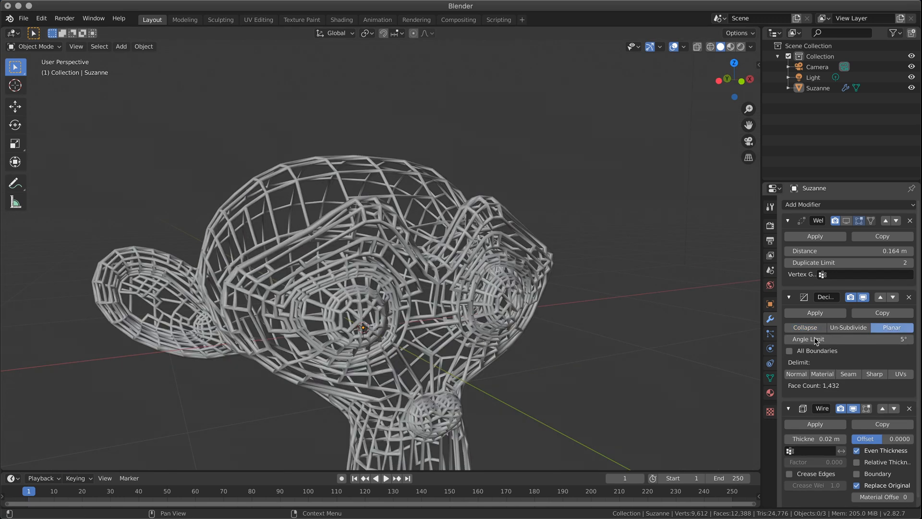
pyautogui.moveTo(566, 345); pyautogui.dragTo(471, 370, button='middle')
pyautogui.scroll(-3, 518, 358)
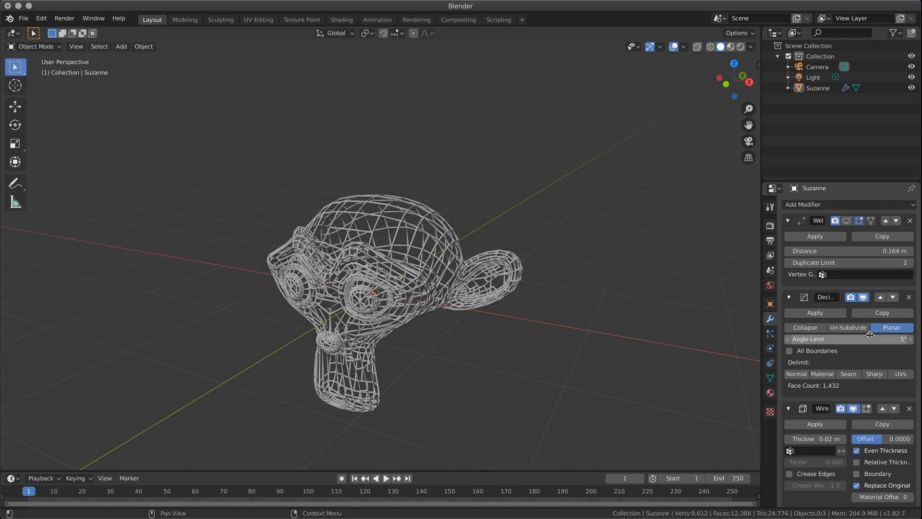
pyautogui.moveTo(848, 338); pyautogui.dragTo(900, 319)
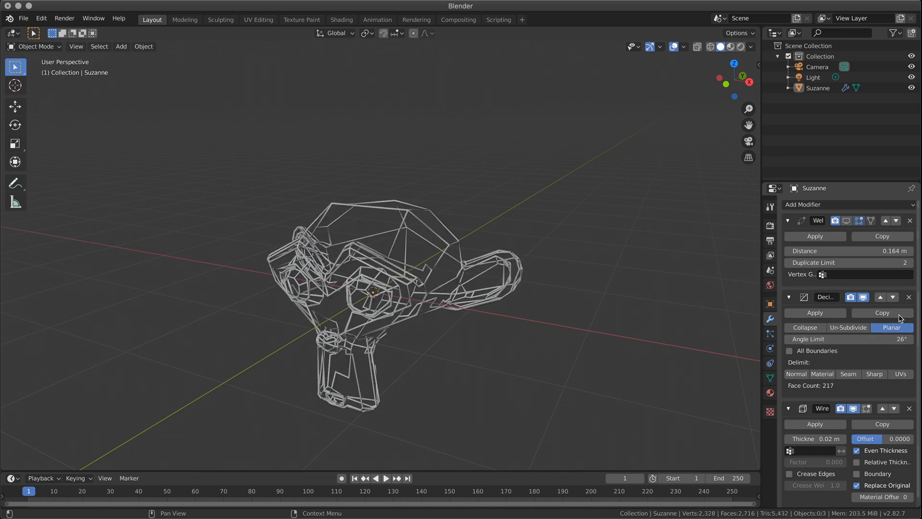
pyautogui.click(908, 297)
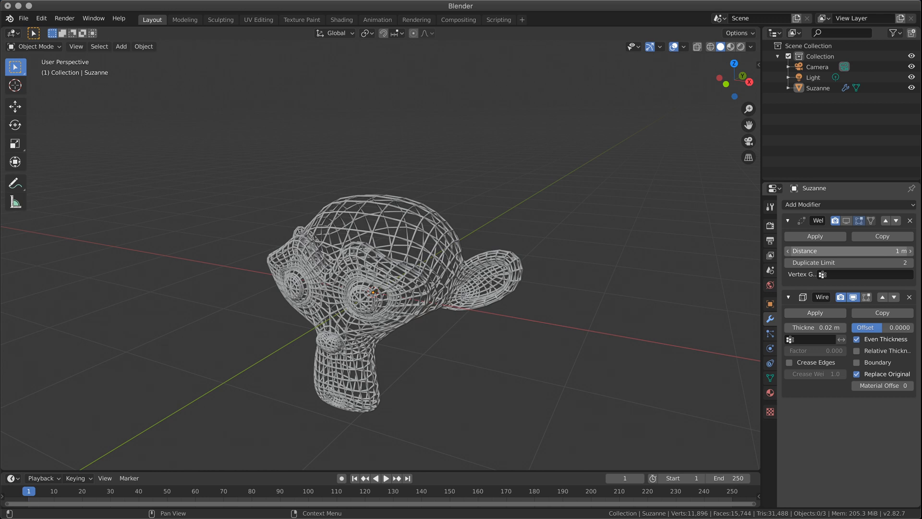
# - Show the Weld modifier in the viewport with a Distance of 0.142 m and a Duplicate Limit of 1
pyautogui.moveTo(860, 250)
pyautogui.mouseDown()
pyautogui.moveTo(891, 253)
pyautogui.moveTo(846, 253)
pyautogui.mouseUp()
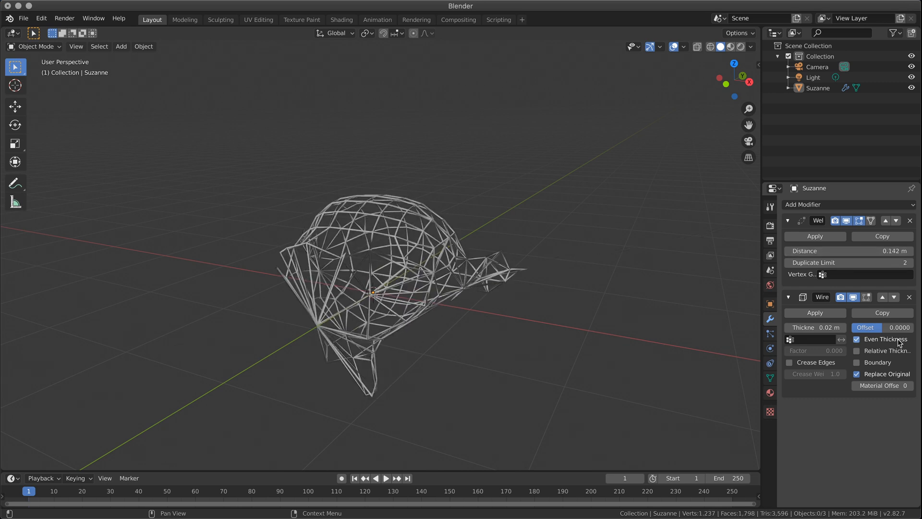
pyautogui.click(860, 261)
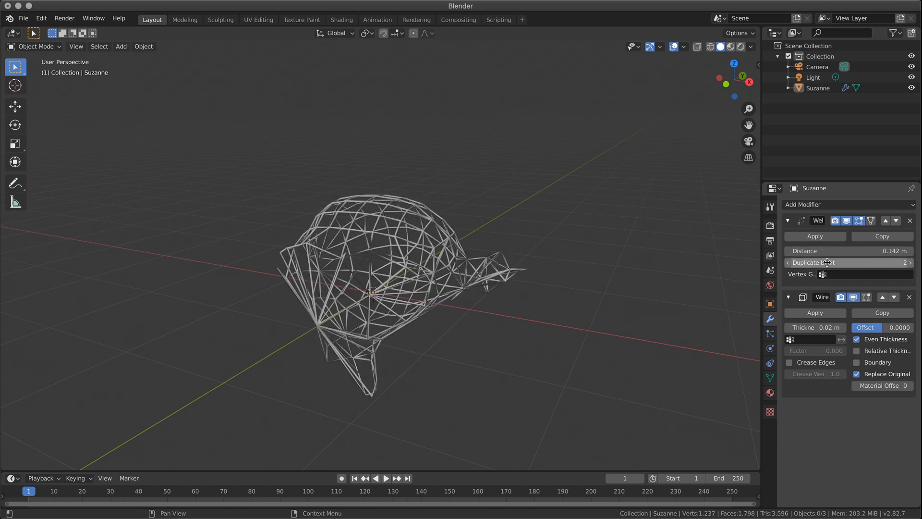
pyautogui.write('1')
pyautogui.press('Return')
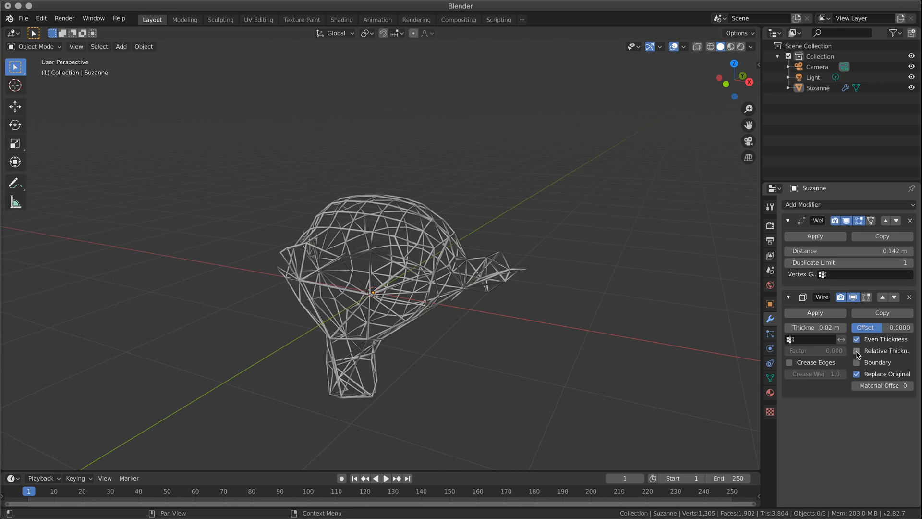
# - Set the Wireframe Thickness to 0.01 m and the Weld Distance to 0 m, checking the head from the side
pyautogui.moveTo(815, 327); pyautogui.dragTo(812, 327)
pyautogui.keyDown('shift'); pyautogui.moveTo(504, 319); pyautogui.dragTo(468, 269, button='middle'); pyautogui.keyUp('shift')
pyautogui.scroll(3, 507, 265)
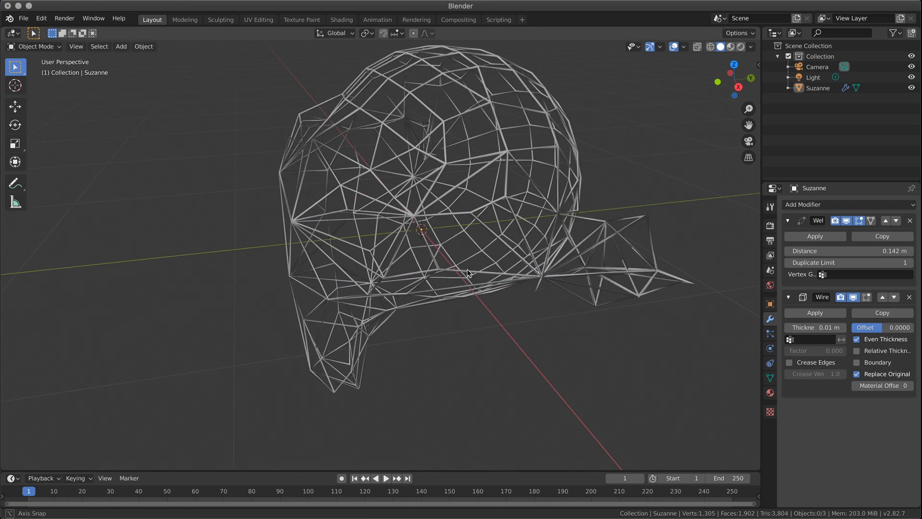
pyautogui.moveTo(871, 251); pyautogui.dragTo(801, 251)
pyautogui.moveTo(733, 256); pyautogui.dragTo(557, 277, button='middle')
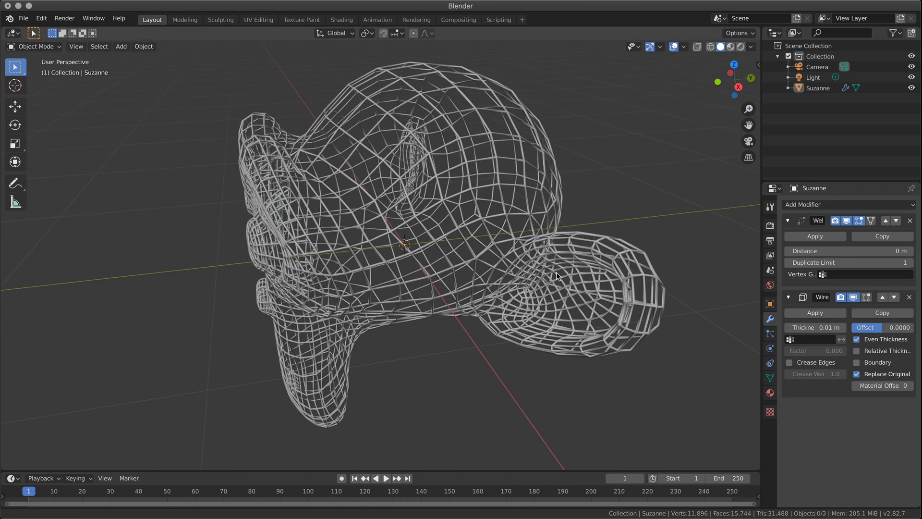
pyautogui.moveTo(561, 328); pyautogui.dragTo(590, 309, button='middle')
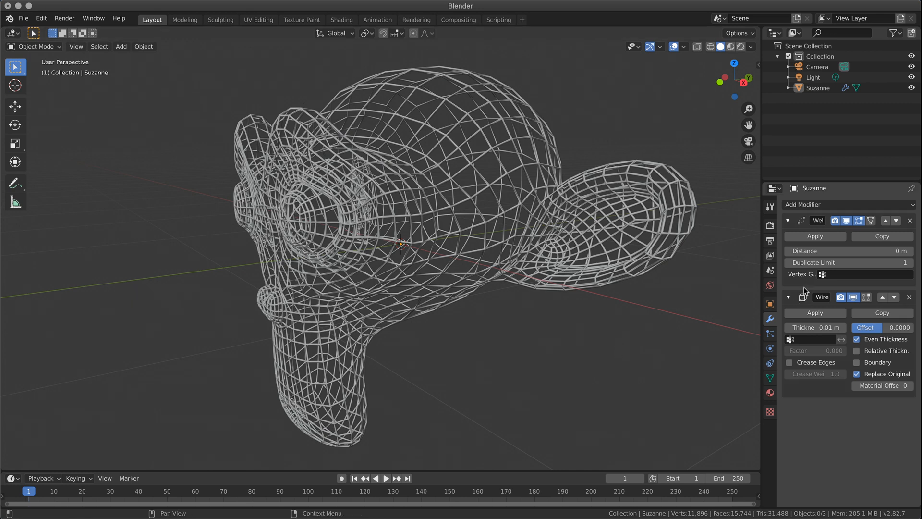
# - Delete the existing Suzanne and add a new Monkey mesh
pyautogui.click(477, 240)
pyautogui.press('x')
pyautogui.click(477, 240)
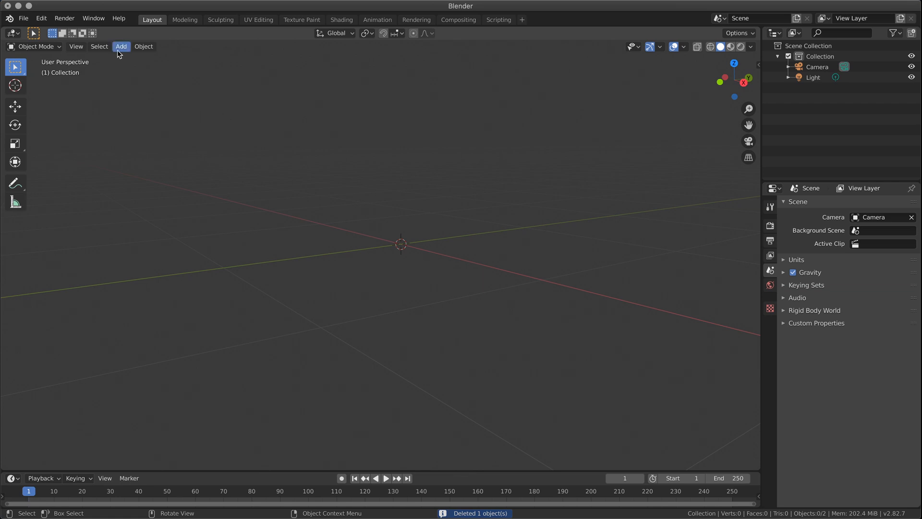
pyautogui.click(121, 47)
pyautogui.moveTo(158, 113)
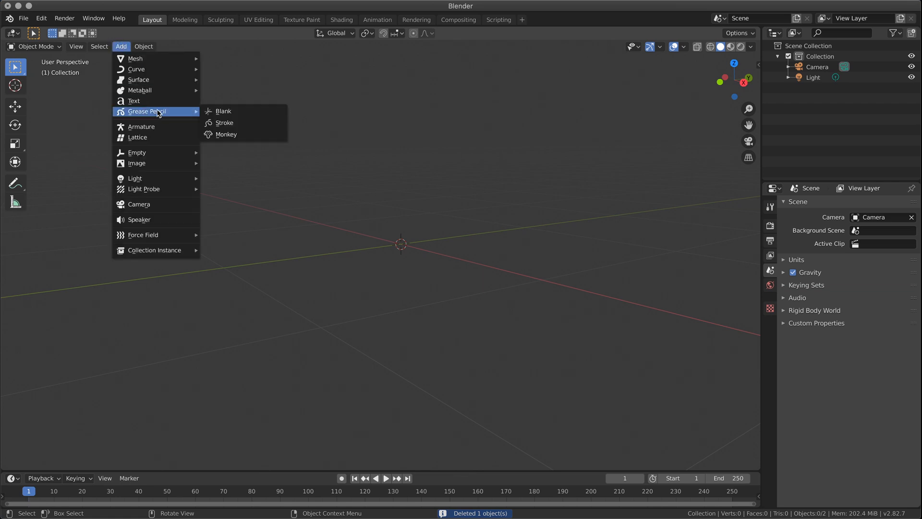
pyautogui.moveTo(152, 64)
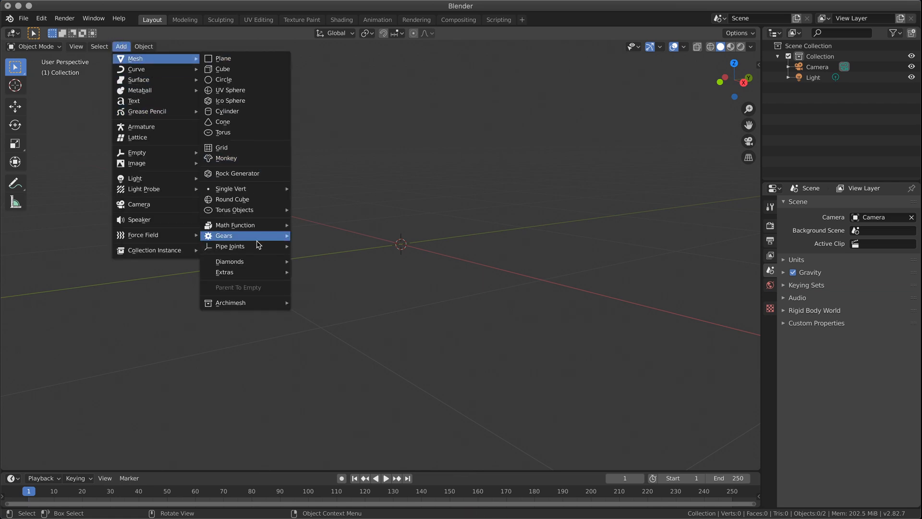
pyautogui.click(241, 159)
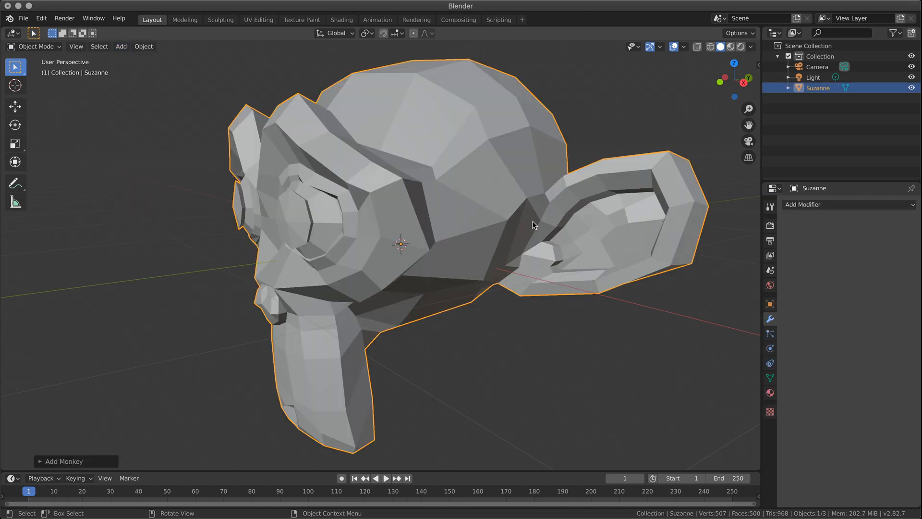
# - Add a Weld modifier followed by a Subdivision Surface modifier to the new Suzanne
pyautogui.click(821, 205)
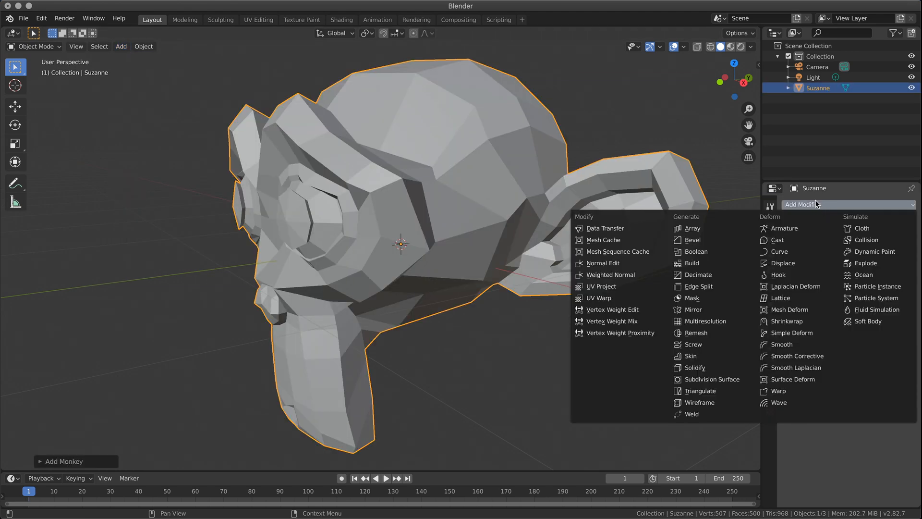
pyautogui.click(692, 414)
pyautogui.click(849, 205)
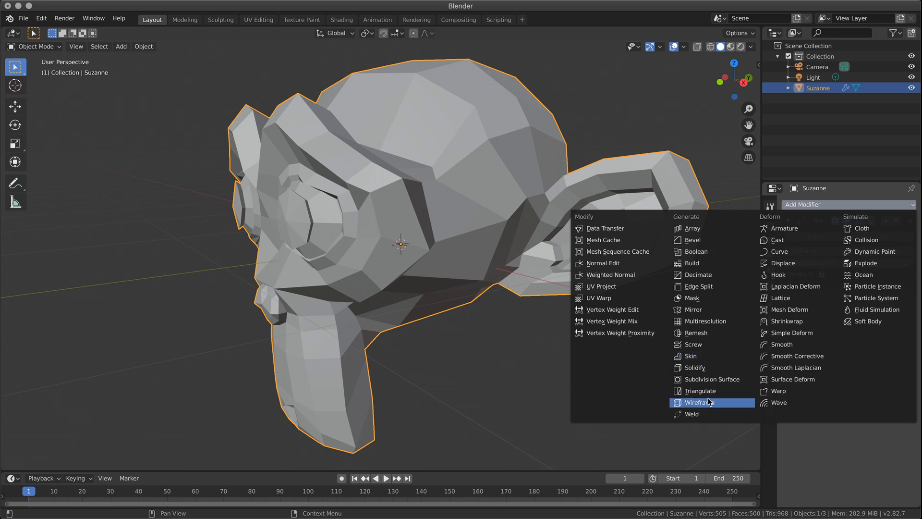
pyautogui.click(713, 378)
# - Add a Wireframe modifier below the Subdivision Surface modifier and set its Thickness to 0.1 m
pyautogui.click(836, 205)
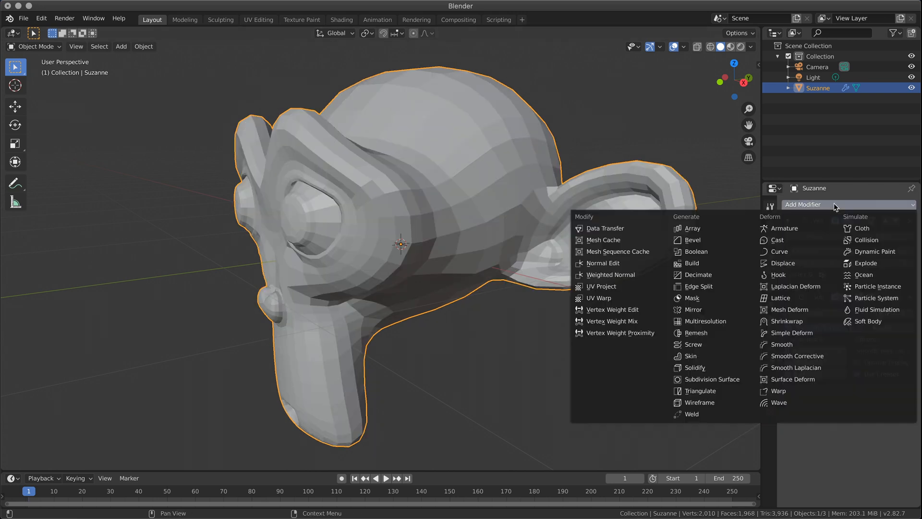
pyautogui.click(716, 401)
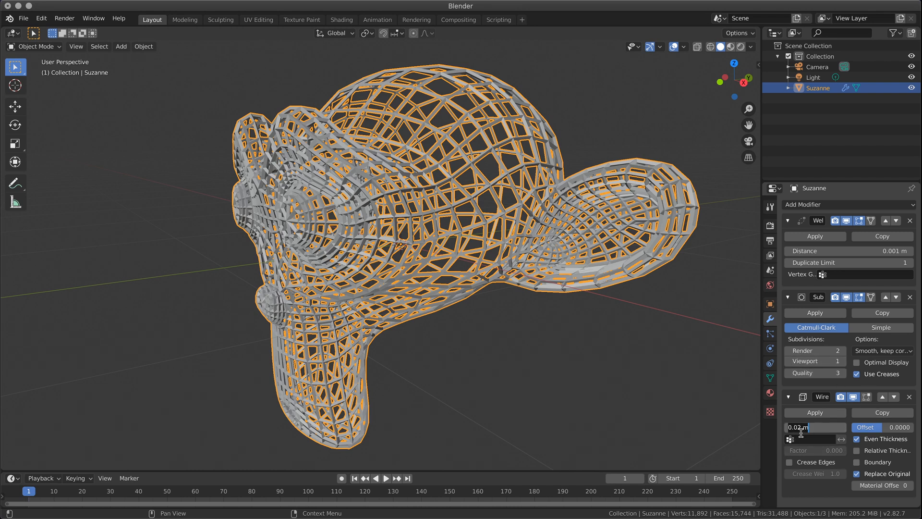
pyautogui.write('0.1')
pyautogui.press('Return')
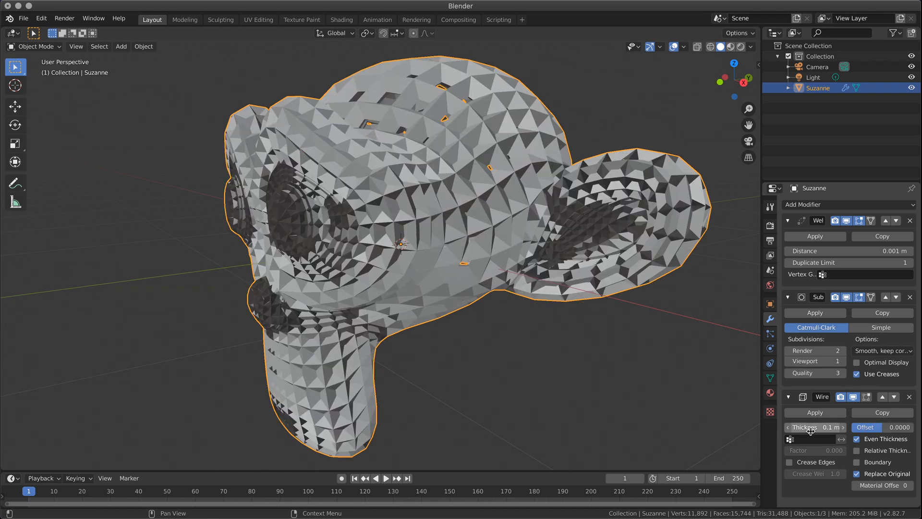
# - Set the Wireframe modifier's Thickness to 0.01 m and deselect the monkey head
pyautogui.write('0.01')
pyautogui.press('Return')
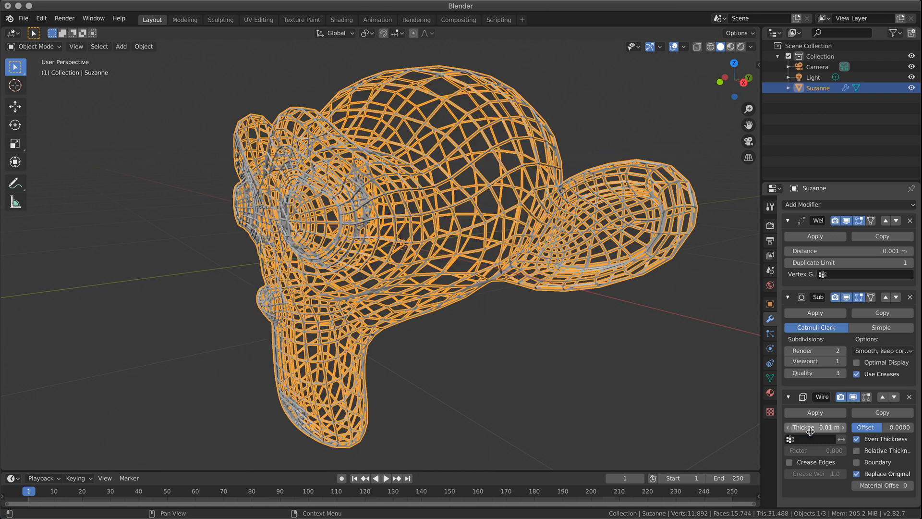
pyautogui.click(520, 356)
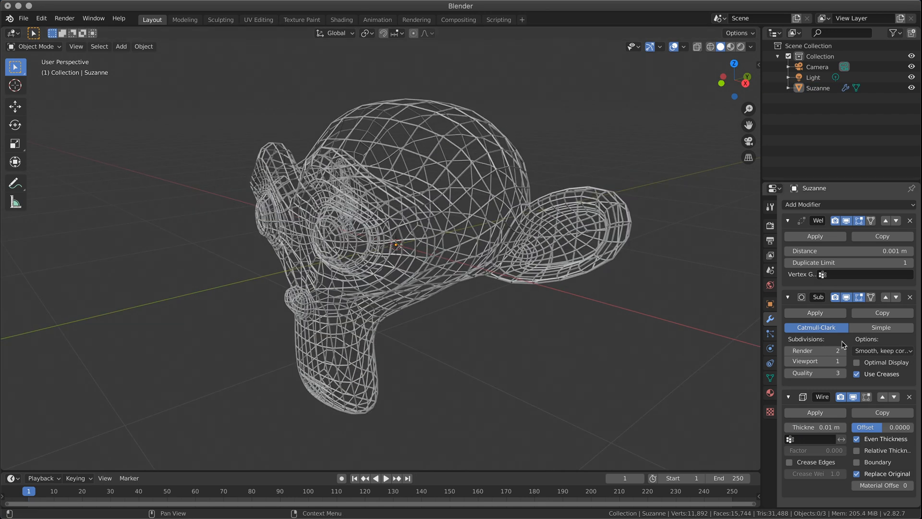
# - Raise the Weld Distance to 0.165 m and set the Subdivision Surface Viewport level to 2
pyautogui.moveTo(850, 251); pyautogui.dragTo(895, 251)
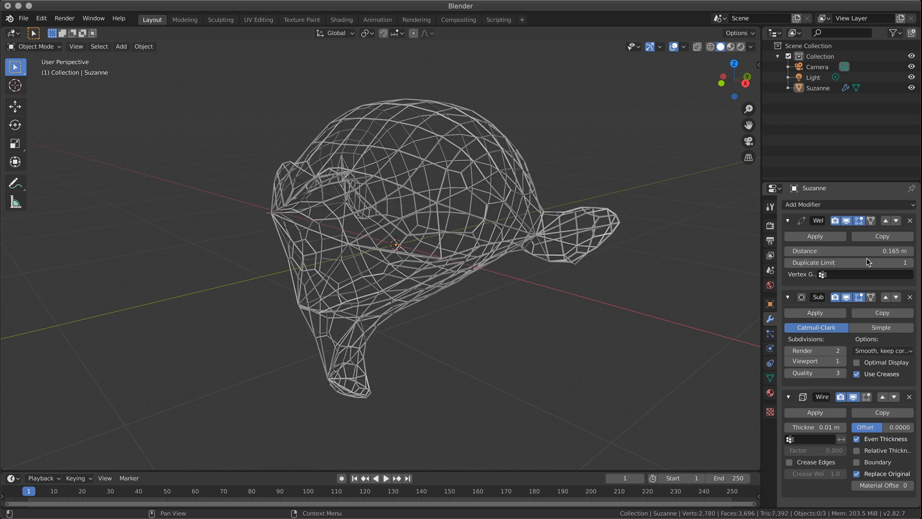
pyautogui.click(843, 361)
pyautogui.moveTo(538, 329); pyautogui.dragTo(564, 328, button='middle')
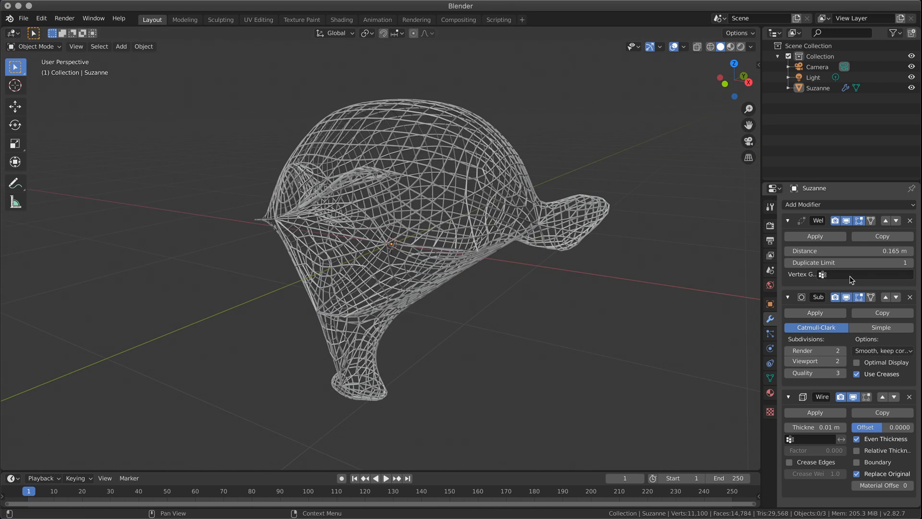
# - Set the Weld Distance to 0 m and display the viewport in Material Preview shading
pyautogui.moveTo(857, 250); pyautogui.dragTo(806, 250)
pyautogui.moveTo(562, 285); pyautogui.dragTo(554, 287, button='middle')
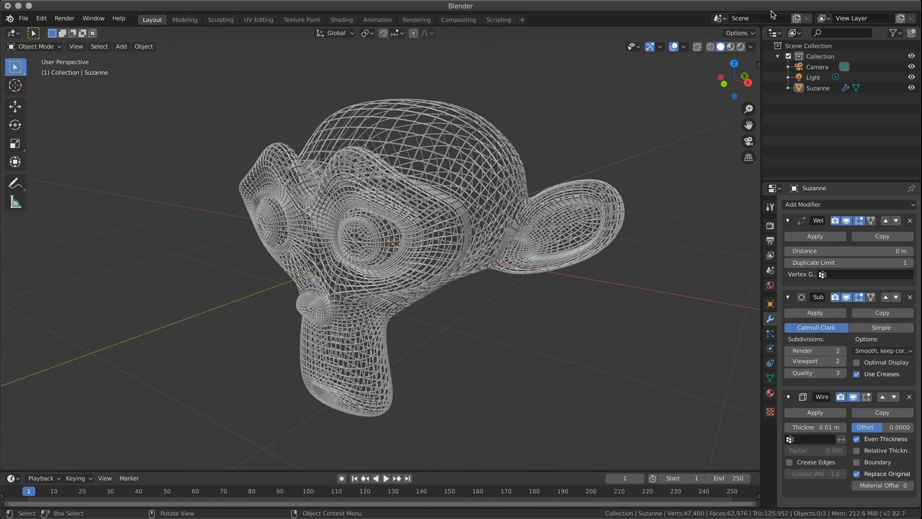
pyautogui.click(740, 47)
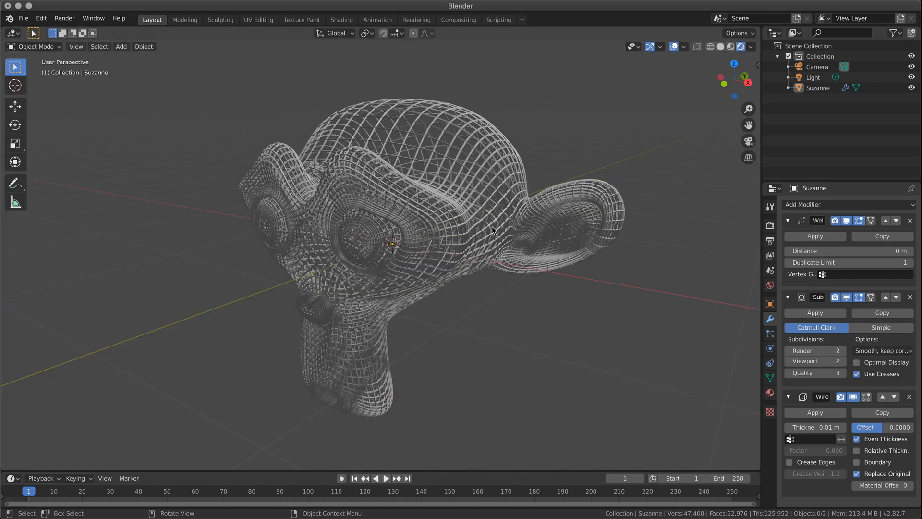
pyautogui.click(731, 46)
# - Select Suzanne and create a new material for it
pyautogui.click(505, 203)
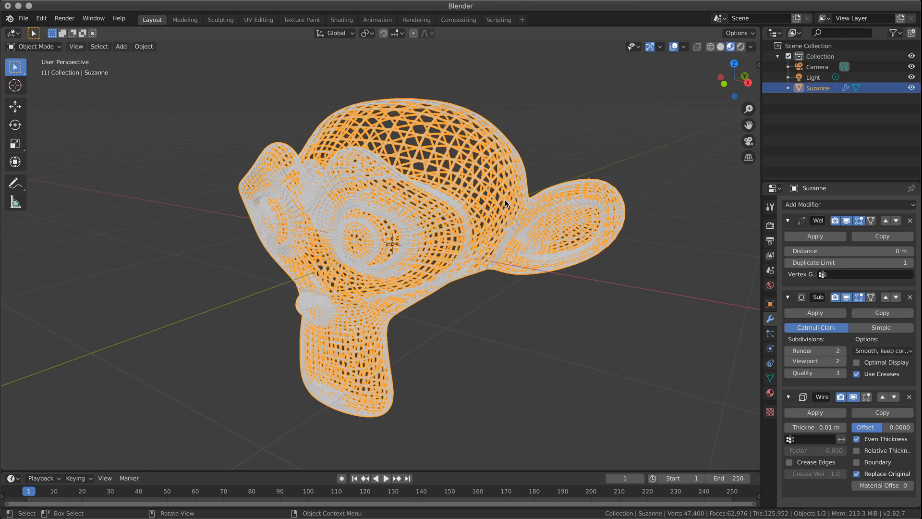
pyautogui.click(769, 392)
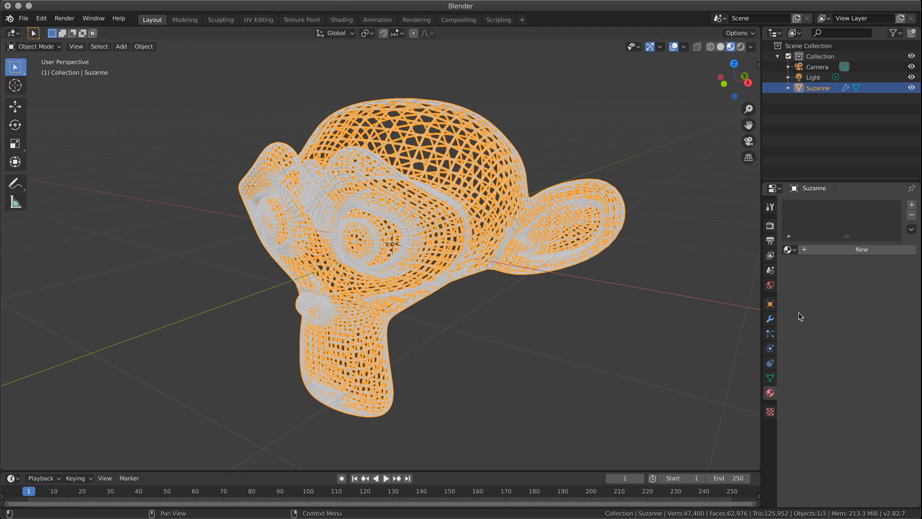
pyautogui.click(789, 250)
pyautogui.click(843, 250)
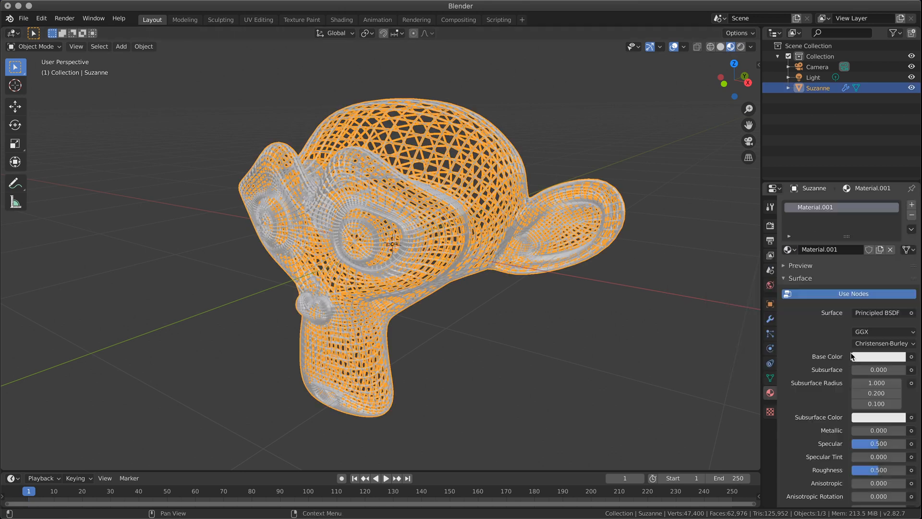
# - Set the material's Emission color to hex FF003D
pyautogui.scroll(-12, 872, 399)
pyautogui.scroll(-3, 872, 399)
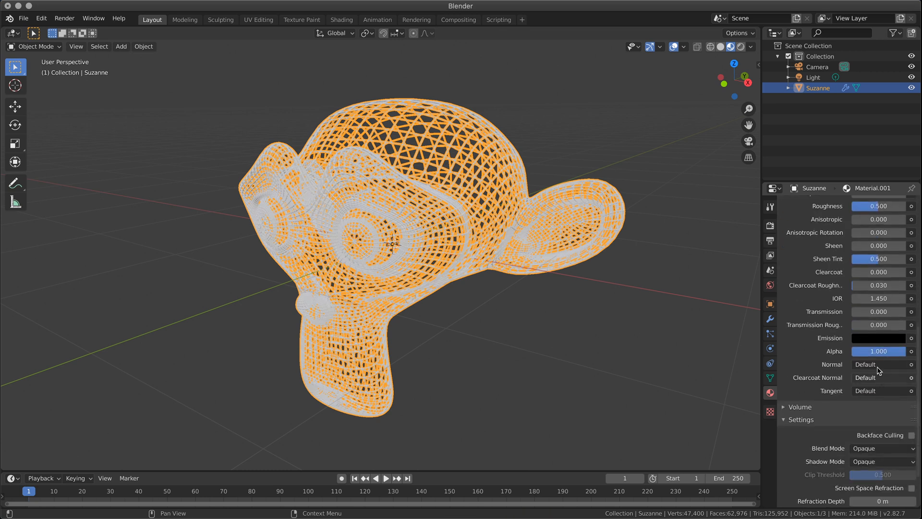
pyautogui.click(876, 338)
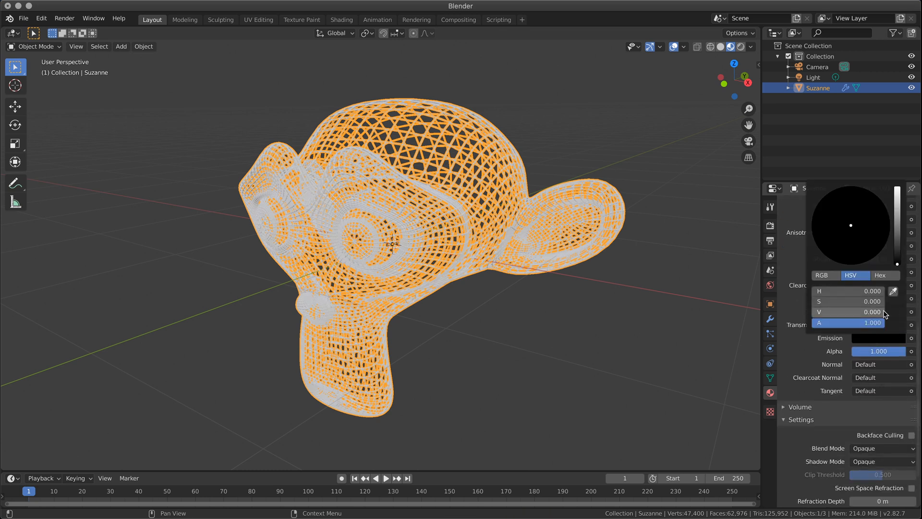
pyautogui.click(880, 275)
pyautogui.click(862, 292)
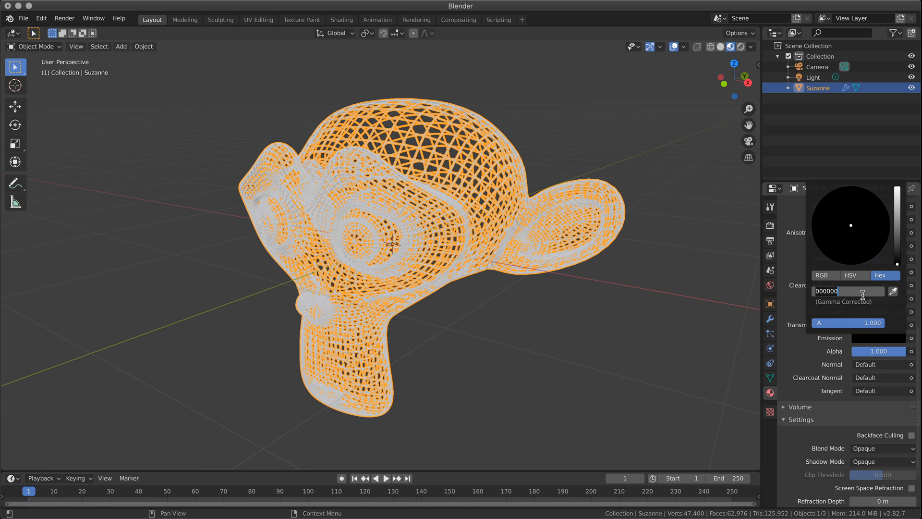
pyautogui.write('ff003d')
pyautogui.press('Return')
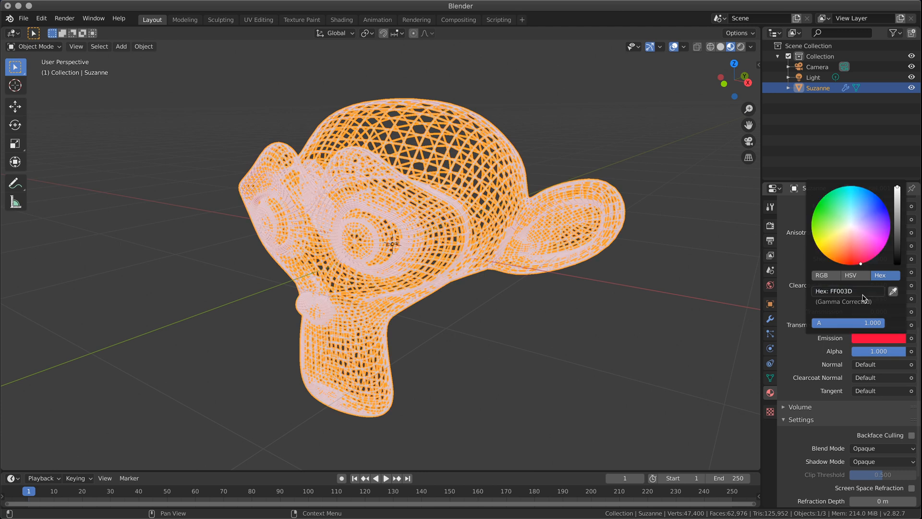
pyautogui.scroll(8, 791, 304)
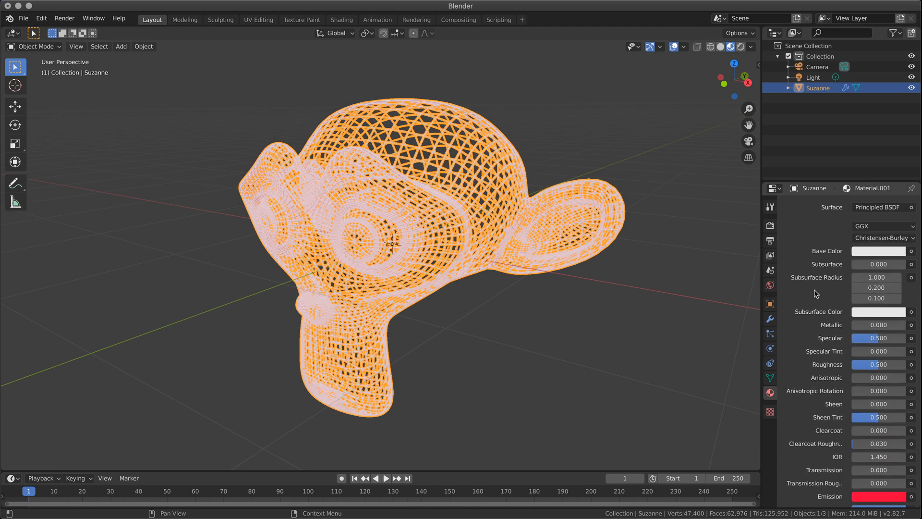
# - Enable Bloom in the Eevee render settings and show the deselected head in Rendered viewport shading
pyautogui.click(769, 226)
pyautogui.click(792, 289)
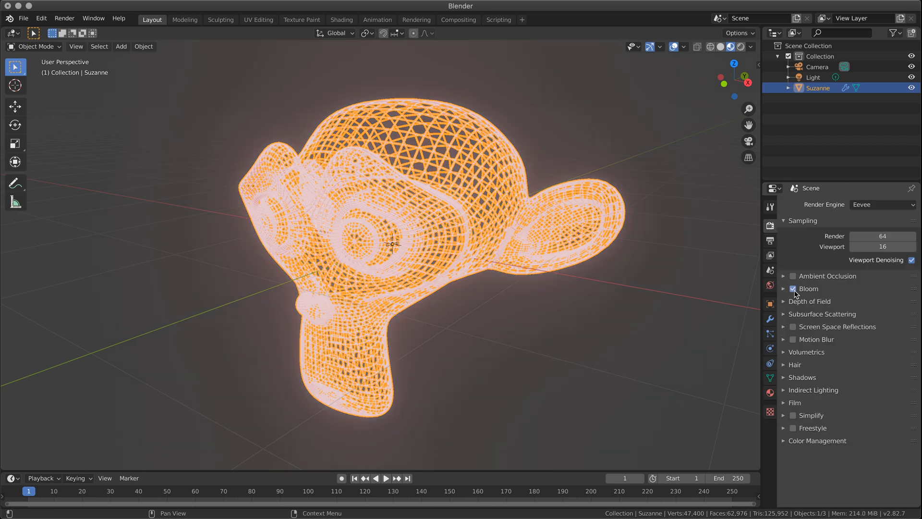
pyautogui.click(741, 47)
pyautogui.click(664, 148)
pyautogui.moveTo(688, 210); pyautogui.dragTo(668, 209, button='middle')
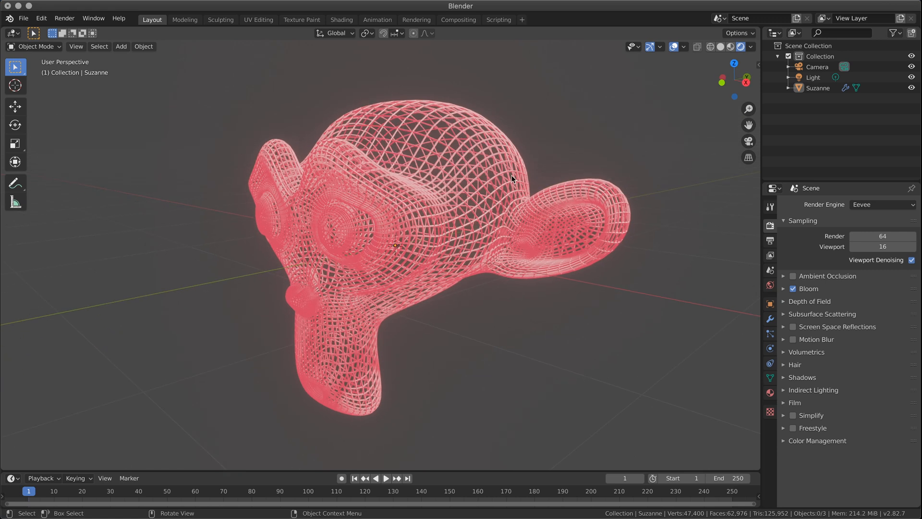
# - Hide the viewport overlays and lower the World background Strength to 0
pyautogui.click(697, 47)
pyautogui.click(696, 47)
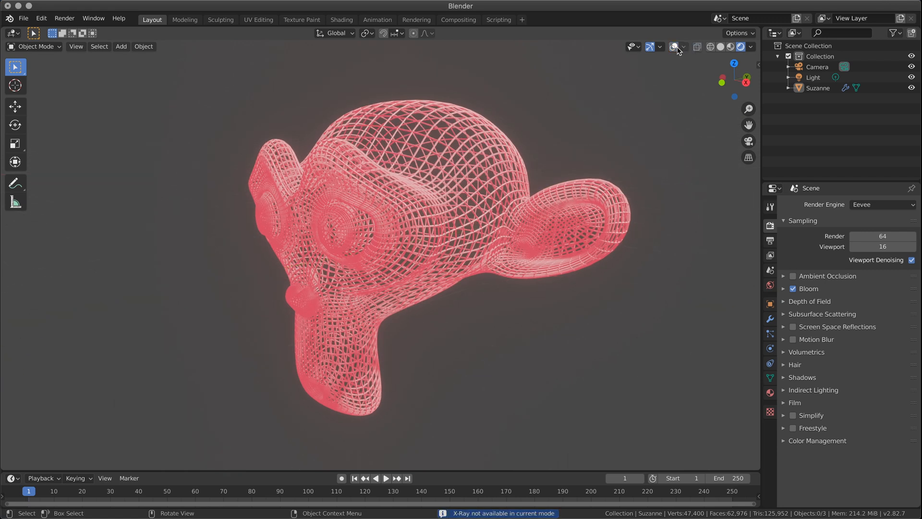
pyautogui.click(504, 176)
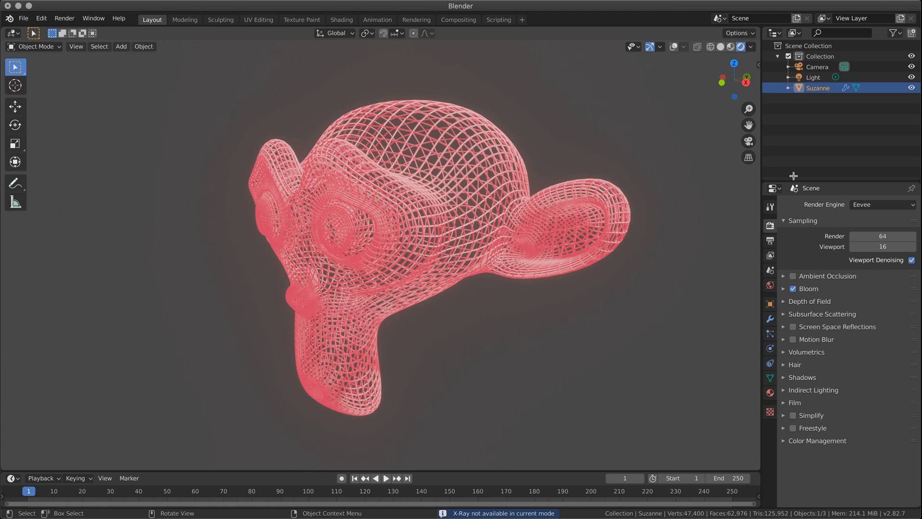
pyautogui.click(769, 318)
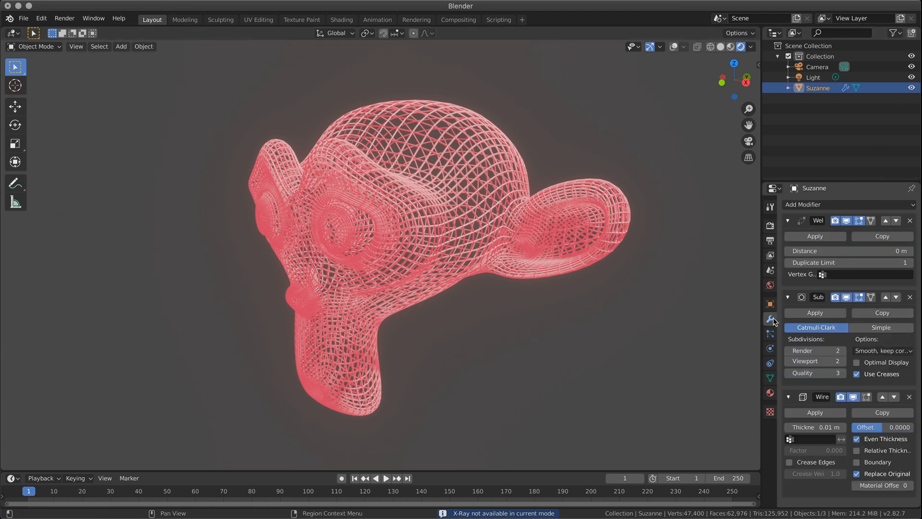
pyautogui.click(771, 286)
pyautogui.moveTo(888, 287); pyautogui.dragTo(826, 287)
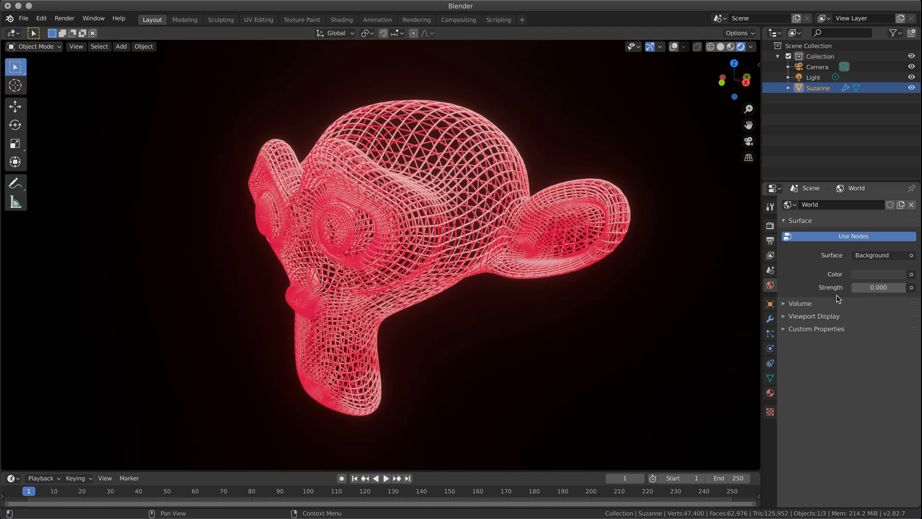
# - Set Suzanne's Weld Distance to 0.008 m and view the glowing head from the front
pyautogui.click(771, 392)
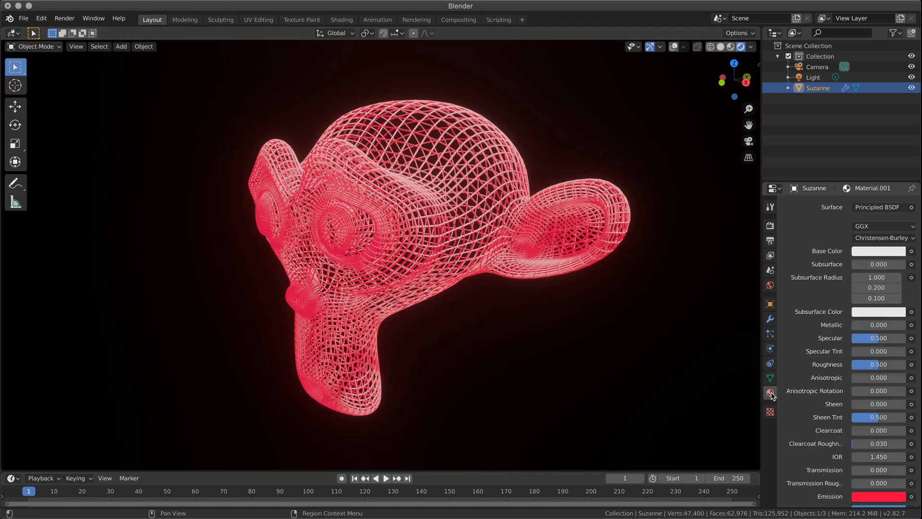
pyautogui.click(771, 322)
pyautogui.moveTo(848, 251)
pyautogui.mouseDown()
pyautogui.moveTo(918, 251)
pyautogui.moveTo(850, 251)
pyautogui.mouseUp()
pyautogui.moveTo(576, 329); pyautogui.dragTo(593, 357, button='middle')
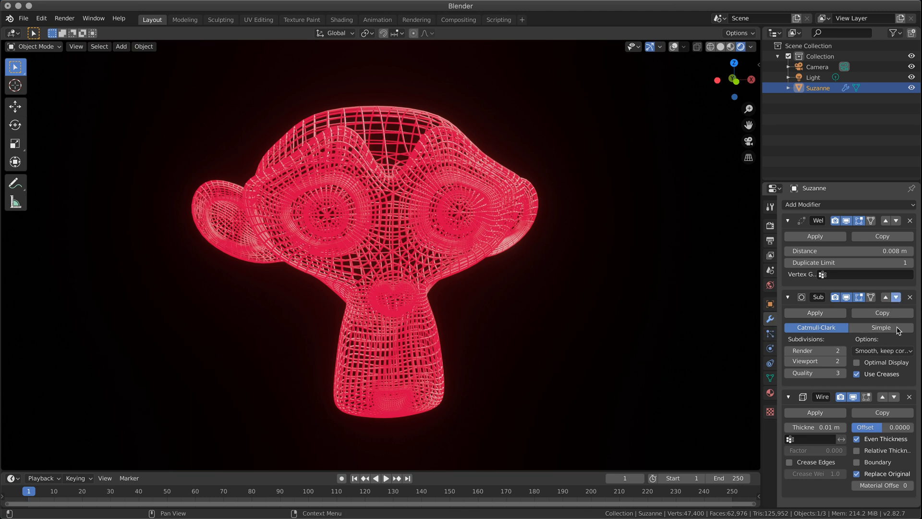
# - Move the Subdivision Surface modifier below the Wireframe modifier in Suzanne's stack
pyautogui.click(896, 297)
pyautogui.moveTo(556, 313); pyautogui.dragTo(499, 334, button='middle')
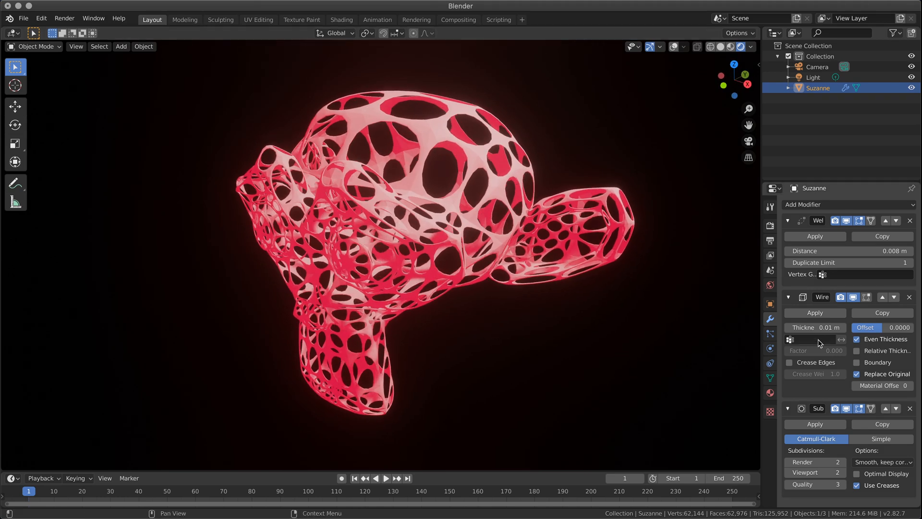
pyautogui.moveTo(561, 330); pyautogui.dragTo(547, 311, button='middle')
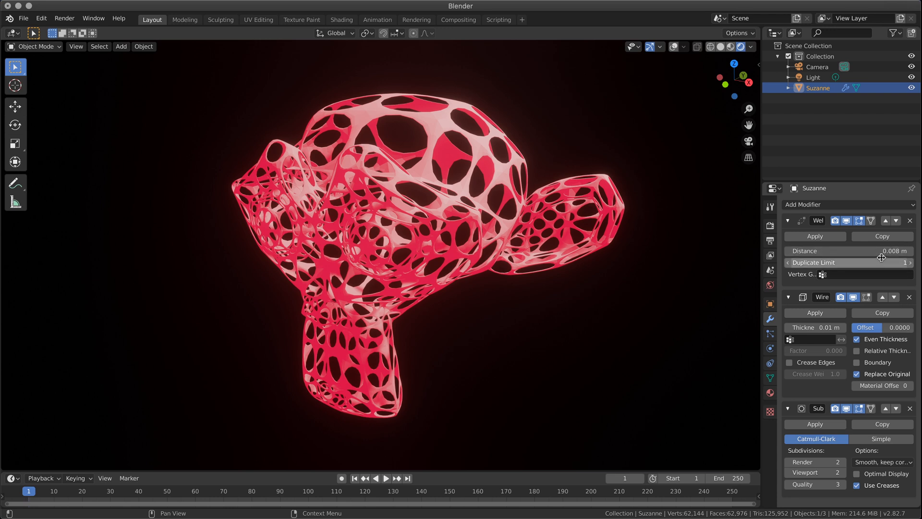
# - Set the Weld modifier's Duplicate Limit to 0 and its Distance to 0 m
pyautogui.click(788, 263)
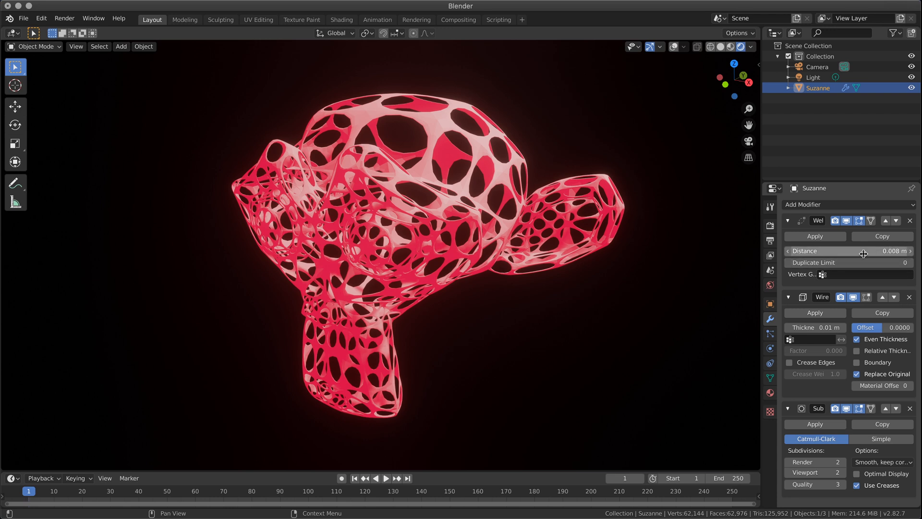
pyautogui.moveTo(848, 250)
pyautogui.mouseDown()
pyautogui.moveTo(895, 250)
pyautogui.moveTo(850, 251)
pyautogui.mouseUp()
# - Disable Bloom in the render settings and raise Suzanne's material Roughness to 1.000
pyautogui.click(771, 225)
pyautogui.click(792, 288)
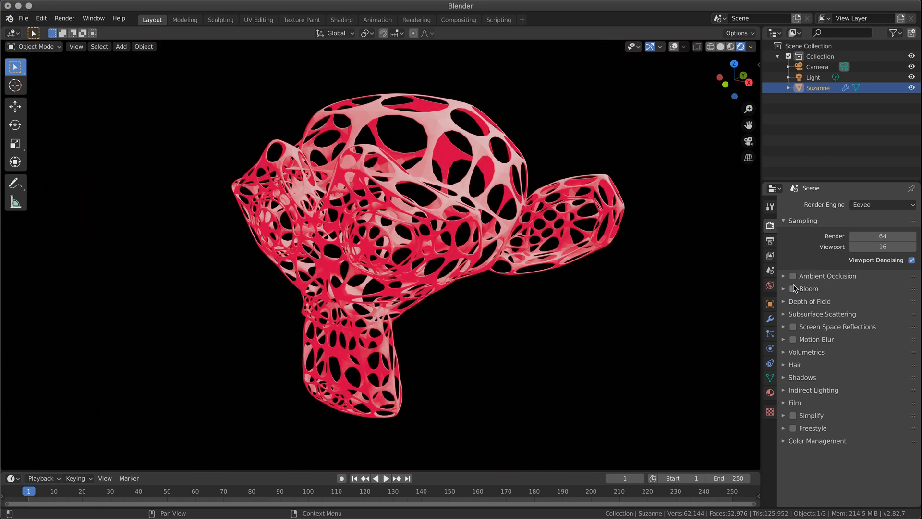
pyautogui.click(770, 392)
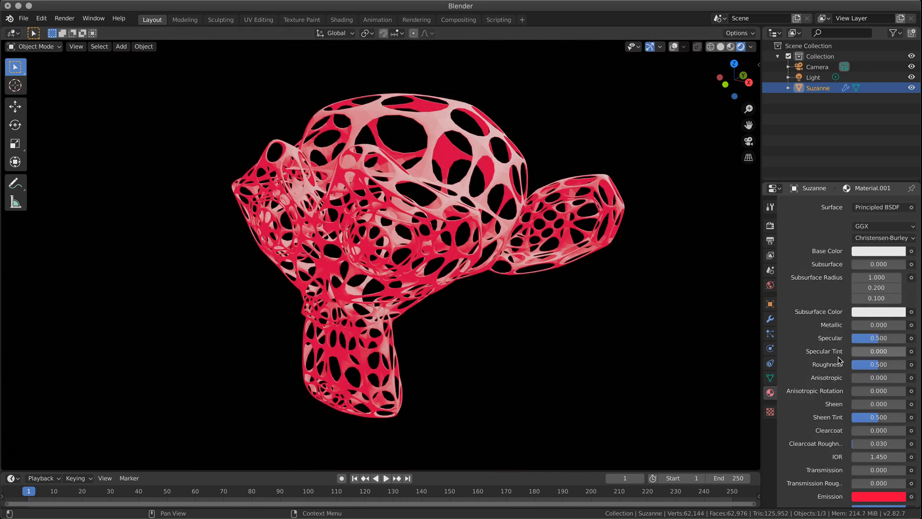
pyautogui.moveTo(876, 365); pyautogui.dragTo(906, 365)
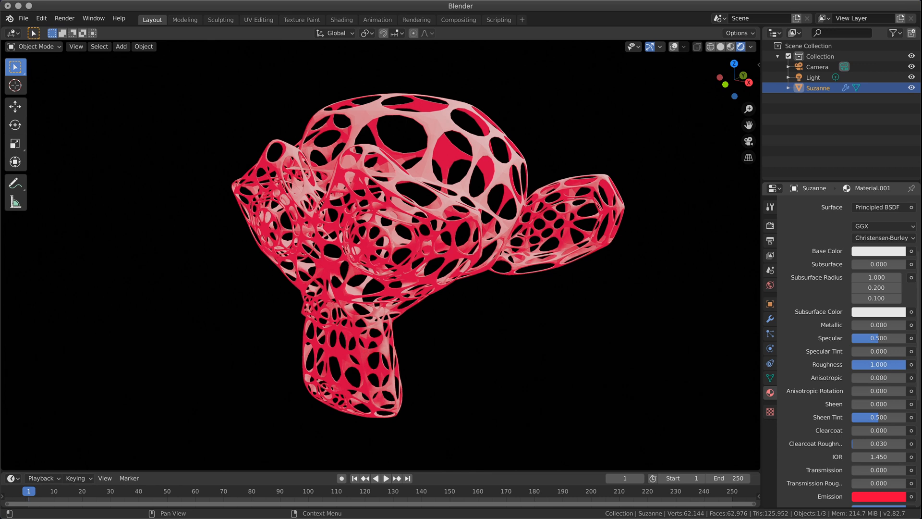
# - Set the material's Subsurface value to 0.603 and inspect the head up close
pyautogui.scroll(3, 826, 416)
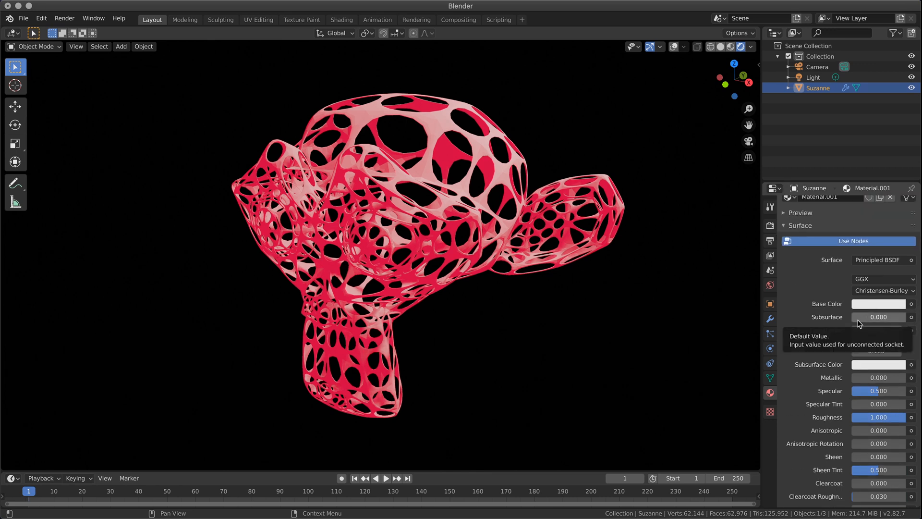
pyautogui.scroll(-4, 879, 449)
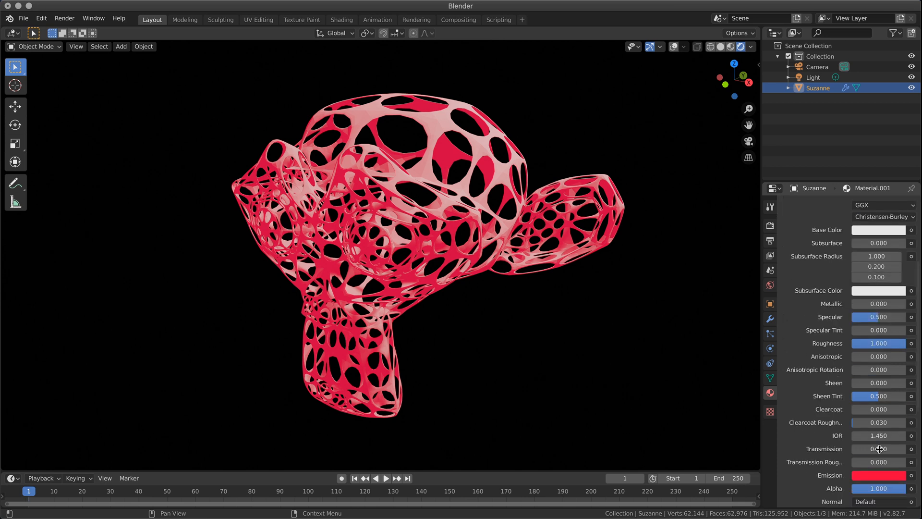
pyautogui.scroll(4, 886, 306)
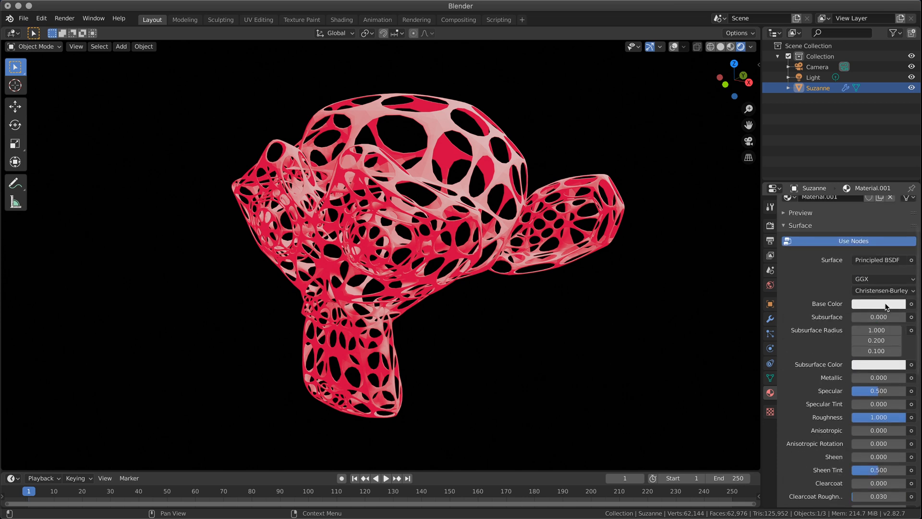
pyautogui.moveTo(871, 320)
pyautogui.mouseDown()
pyautogui.moveTo(902, 318)
pyautogui.moveTo(882, 318)
pyautogui.moveTo(891, 318)
pyautogui.mouseUp()
pyautogui.moveTo(601, 326); pyautogui.dragTo(578, 325, button='middle')
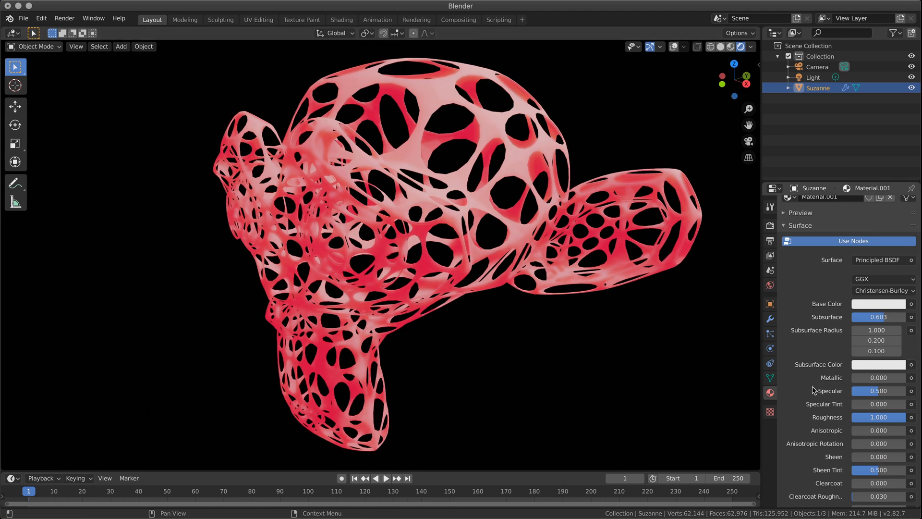
# - Add a Solidify modifier to Suzanne's stack and shade the object smooth
pyautogui.click(771, 320)
pyautogui.click(826, 206)
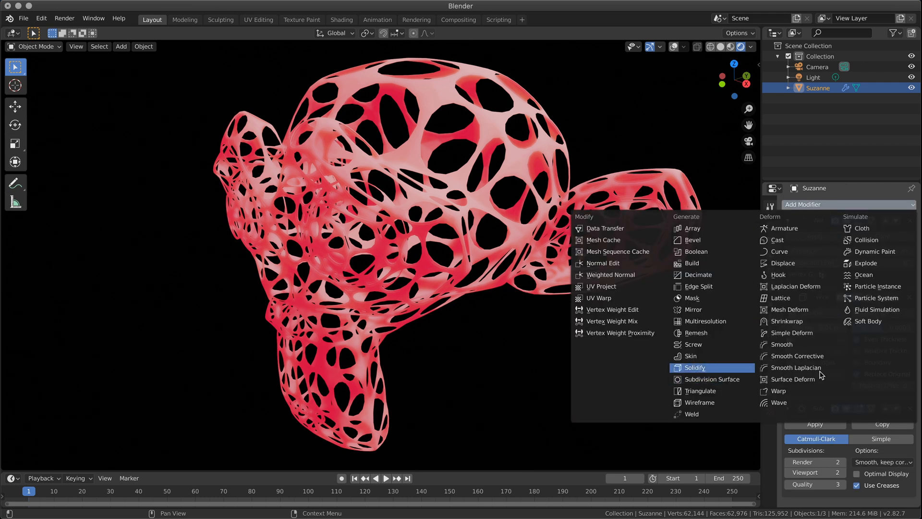
pyautogui.moveTo(582, 300); pyautogui.dragTo(580, 270, button='middle')
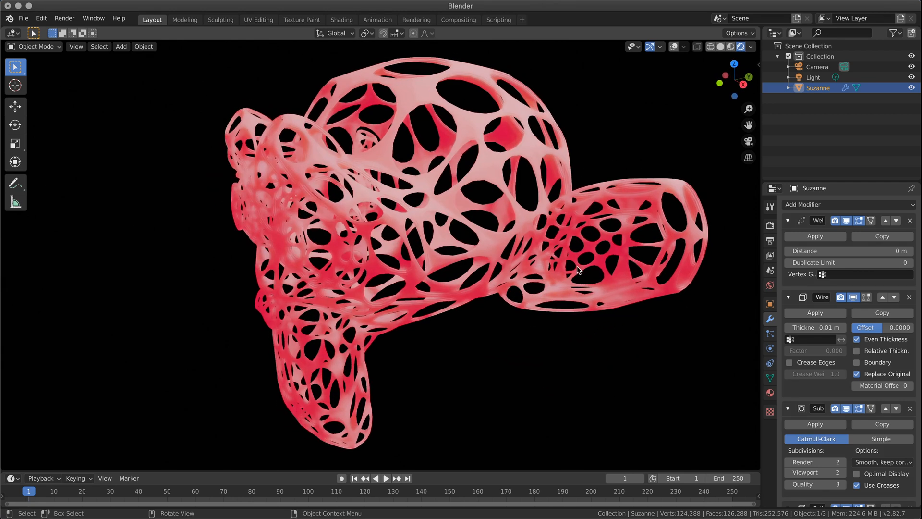
pyautogui.rightClick(572, 245)
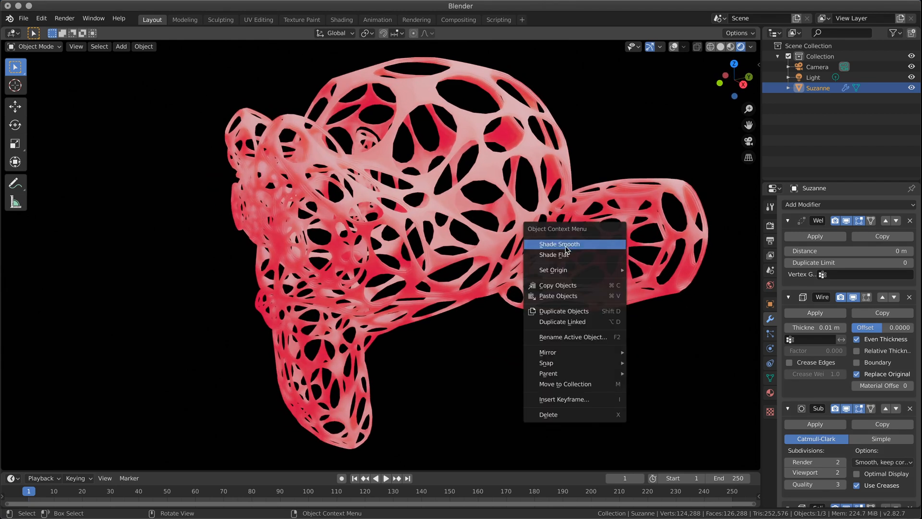
pyautogui.click(566, 246)
pyautogui.moveTo(477, 361); pyautogui.dragTo(533, 358, button='middle')
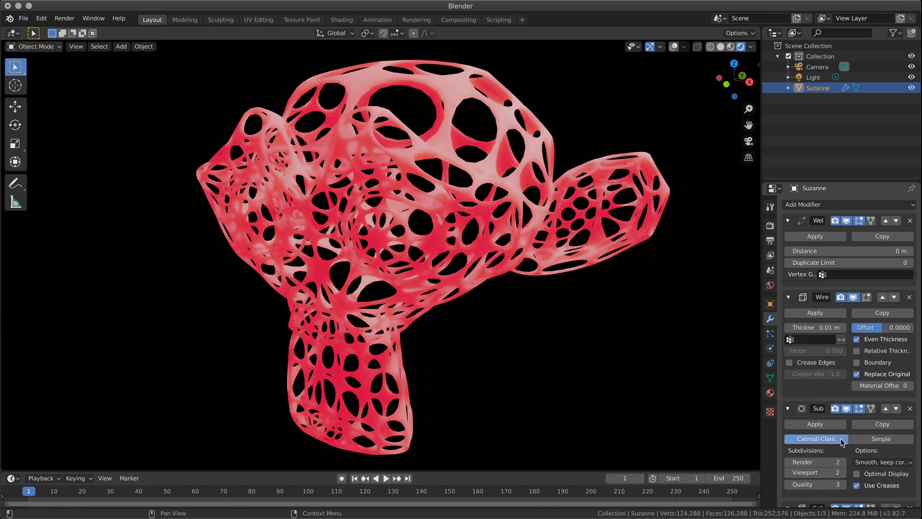
# - Examine the solidified wireframe head from another angle and from farther away, checking its Weld and Subdivision Surface settings
pyautogui.click(854, 254)
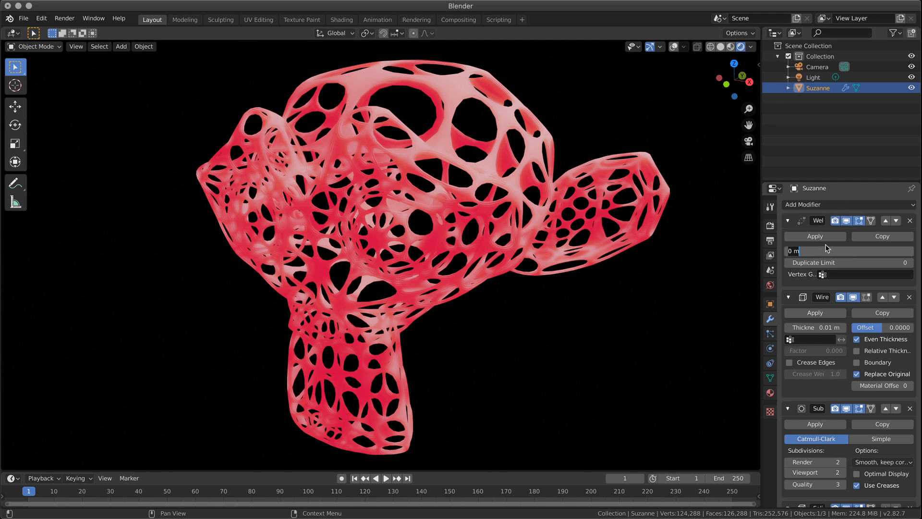
pyautogui.press('Return')
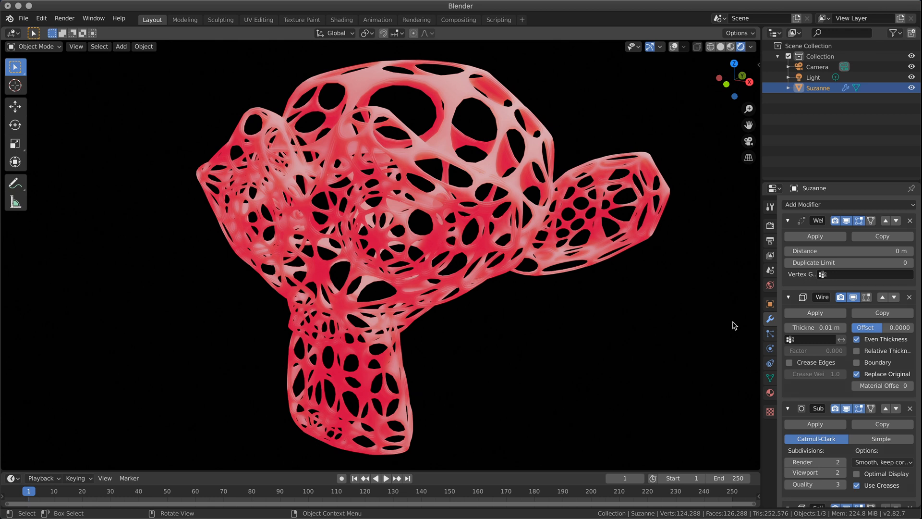
pyautogui.moveTo(515, 316); pyautogui.dragTo(552, 304, button='middle')
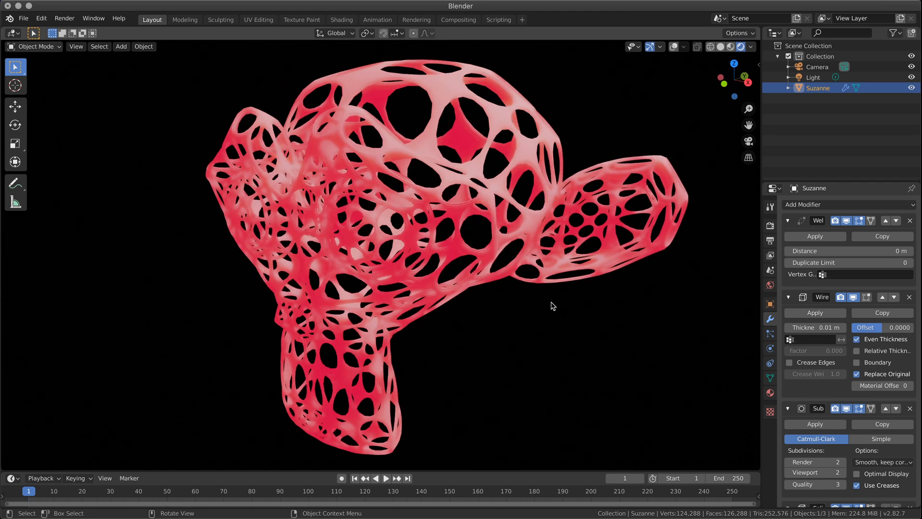
pyautogui.scroll(-6, 392, 260)
pyautogui.moveTo(392, 260); pyautogui.dragTo(426, 267, button='middle')
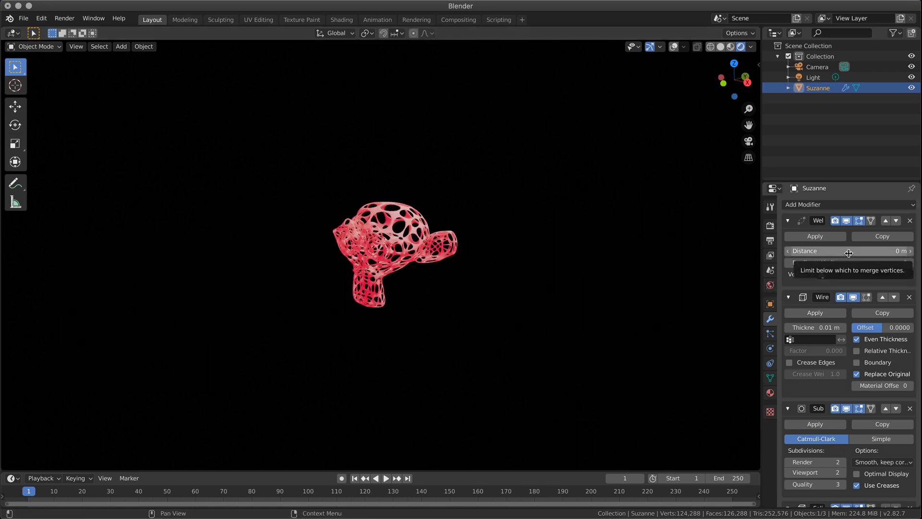
pyautogui.moveTo(848, 253); pyautogui.dragTo(806, 253)
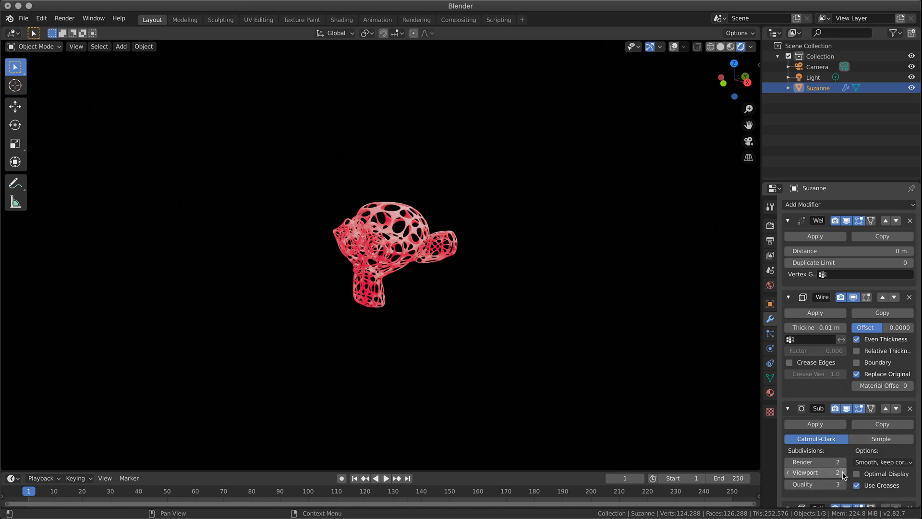
pyautogui.scroll(-3, 854, 408)
pyautogui.scroll(3, 854, 408)
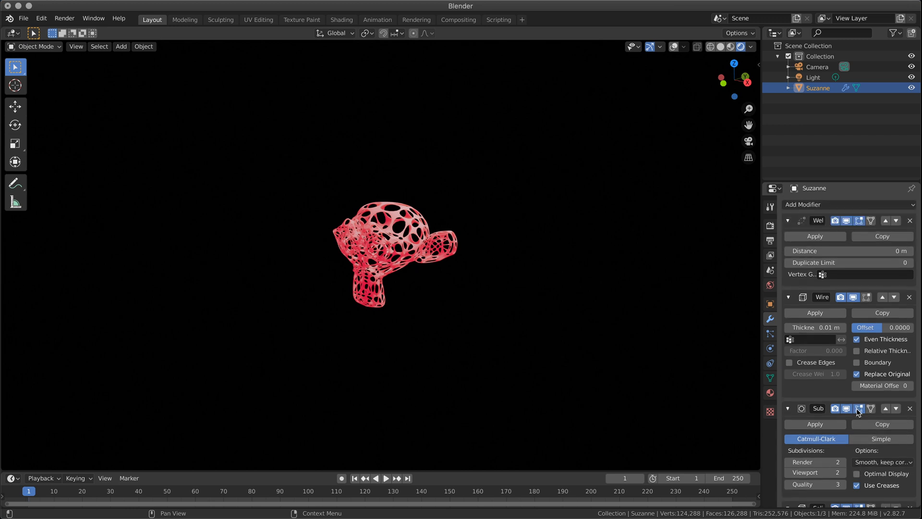
# - Disable Replace Original on the Wireframe modifier to keep the solid head beneath the wires
pyautogui.click(857, 375)
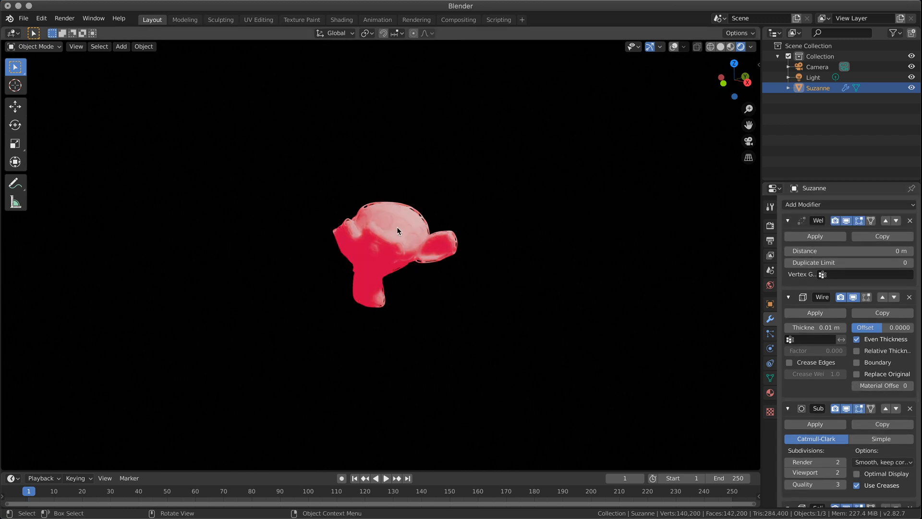
pyautogui.scroll(6, 397, 227)
pyautogui.moveTo(390, 234); pyautogui.dragTo(628, 240, button='middle')
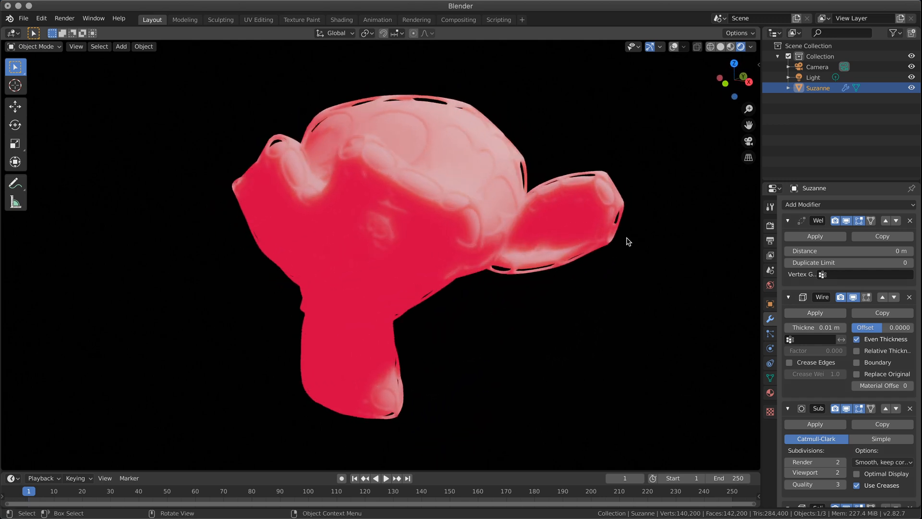
# - Set the Roughness of Suzanne's red emissive material to 0.148
pyautogui.click(771, 391)
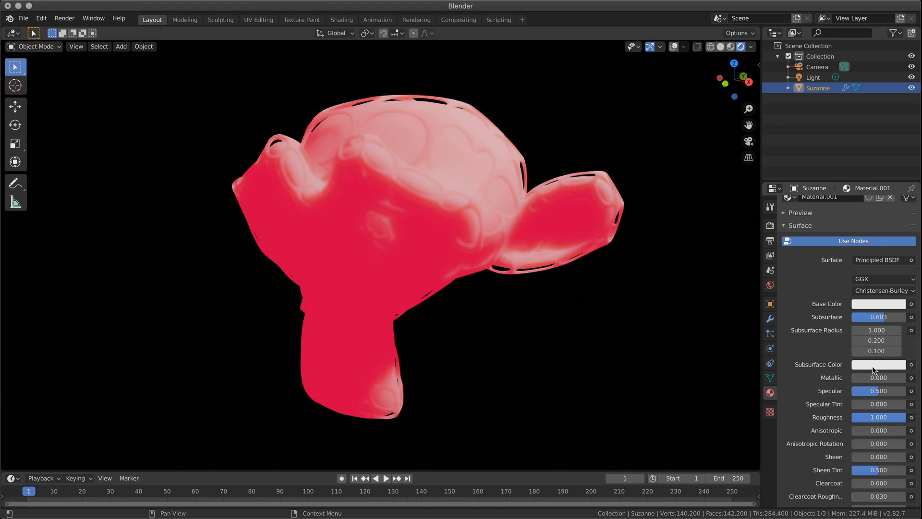
pyautogui.scroll(-4, 885, 393)
pyautogui.scroll(-3, 887, 408)
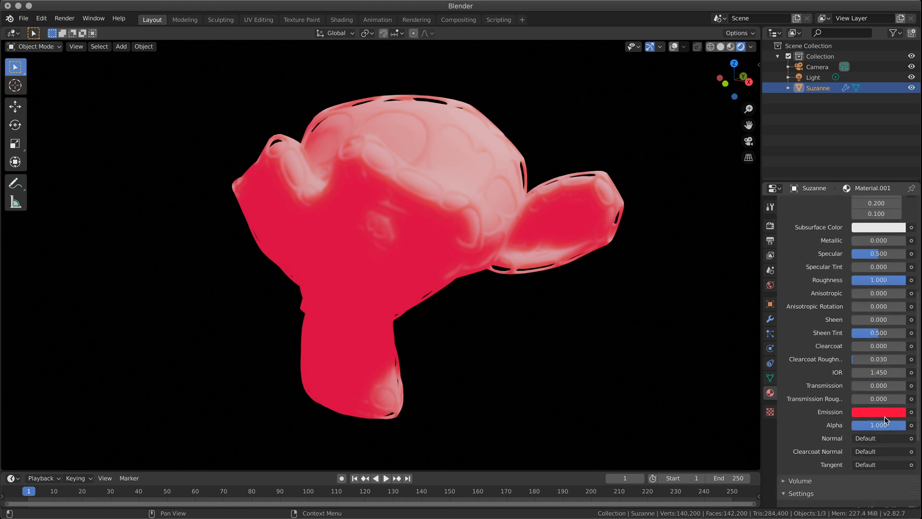
pyautogui.scroll(3, 884, 413)
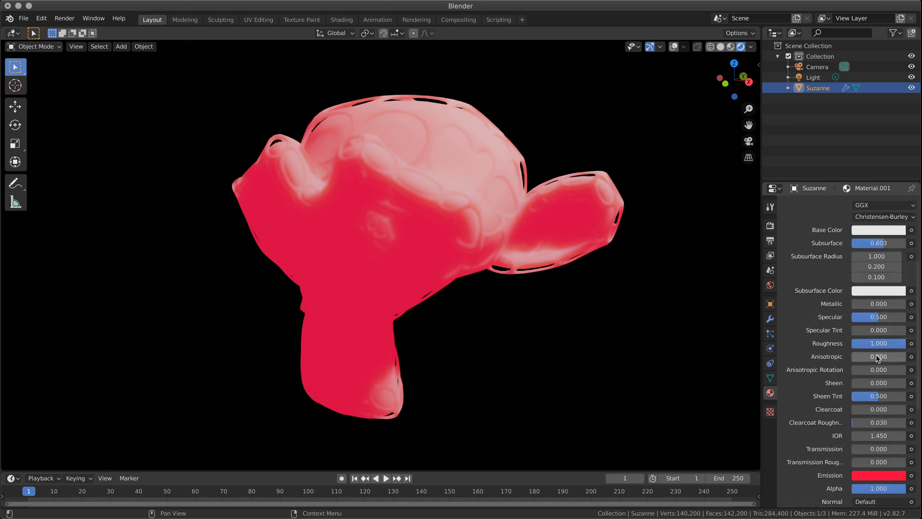
pyautogui.moveTo(889, 343)
pyautogui.mouseDown()
pyautogui.moveTo(851, 344)
pyautogui.moveTo(860, 344)
pyautogui.mouseUp()
pyautogui.moveTo(552, 344)
pyautogui.mouseDown(button='middle')
pyautogui.moveTo(471, 362)
pyautogui.moveTo(370, 358)
pyautogui.moveTo(511, 356)
pyautogui.moveTo(521, 376)
pyautogui.moveTo(585, 365)
pyautogui.moveTo(572, 348)
pyautogui.moveTo(595, 333)
pyautogui.mouseUp(button='middle')
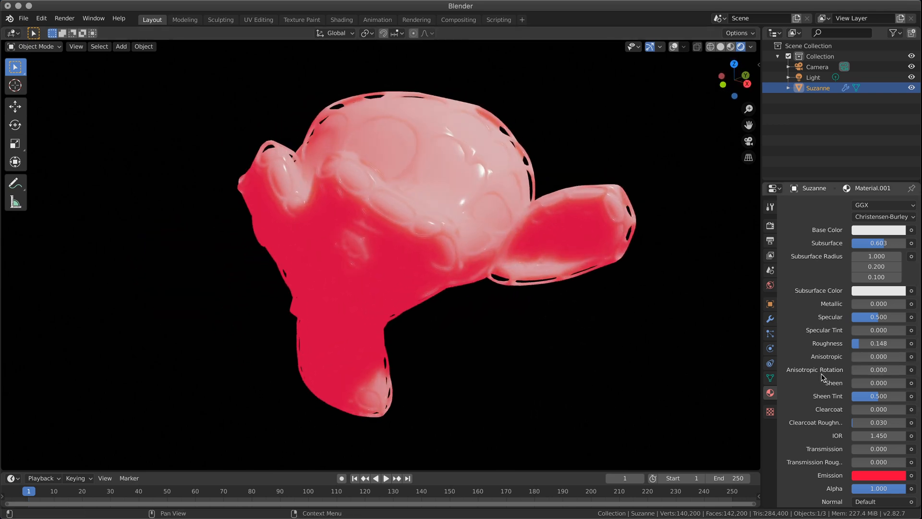
# - Add a second material slot holding a new material with a near-black Base Color, and set the Wireframe modifier's Material Offset to 1
pyautogui.scroll(5, 825, 376)
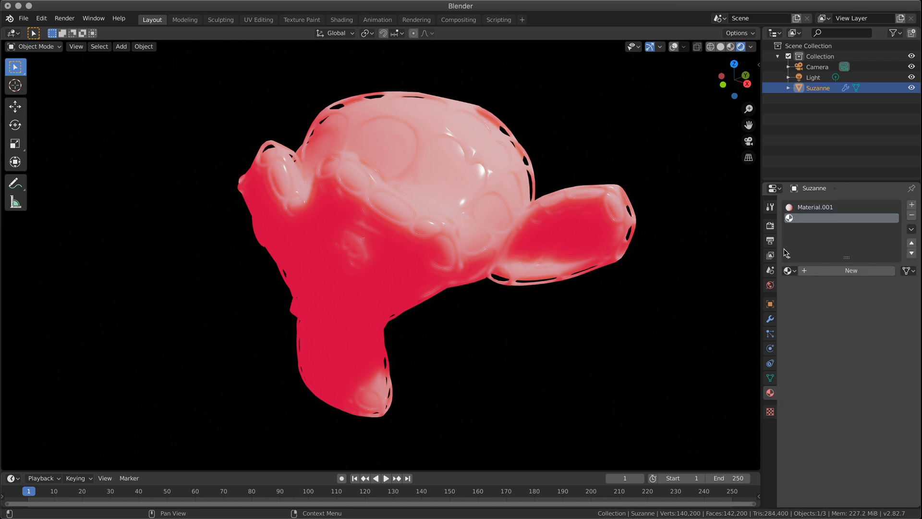
pyautogui.click(789, 270)
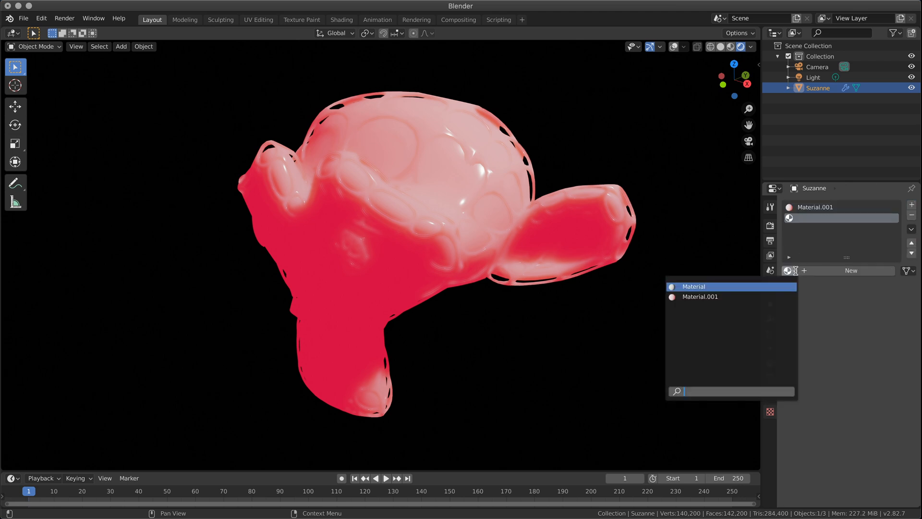
pyautogui.click(851, 271)
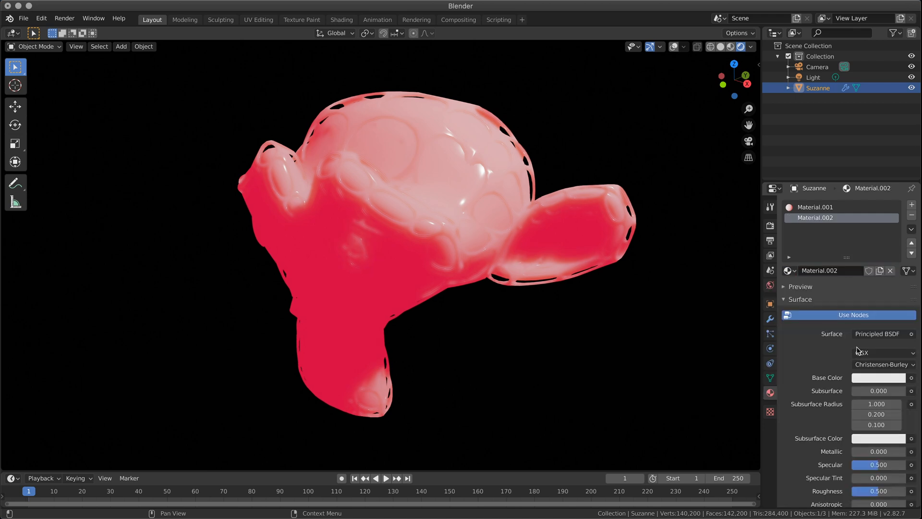
pyautogui.click(886, 379)
pyautogui.scroll(-5, 907, 274)
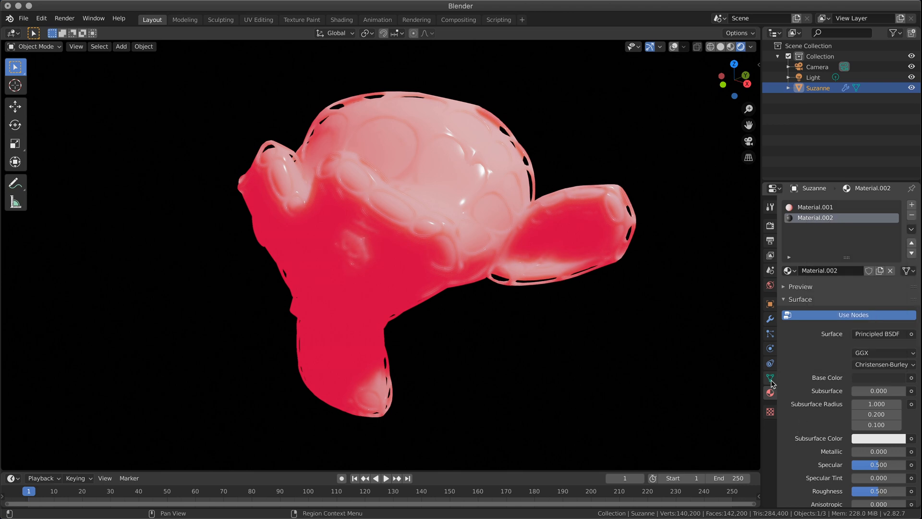
pyautogui.click(770, 318)
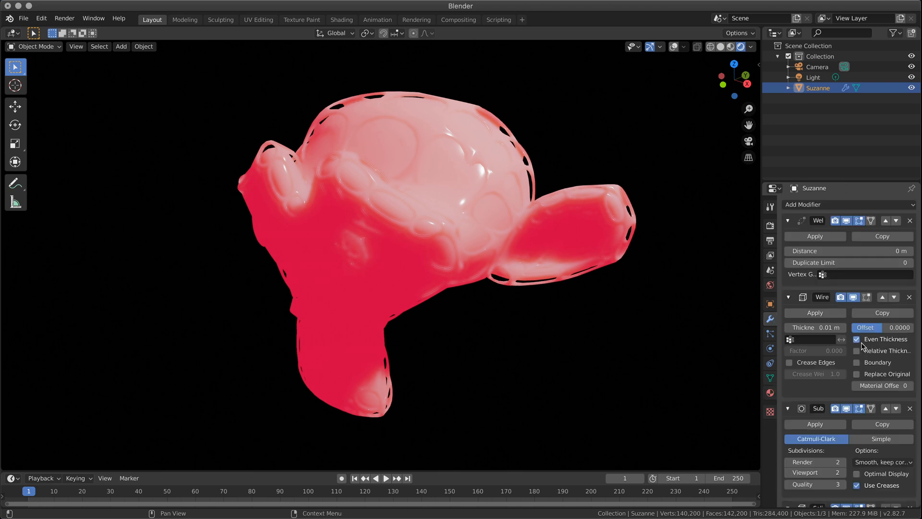
pyautogui.click(910, 386)
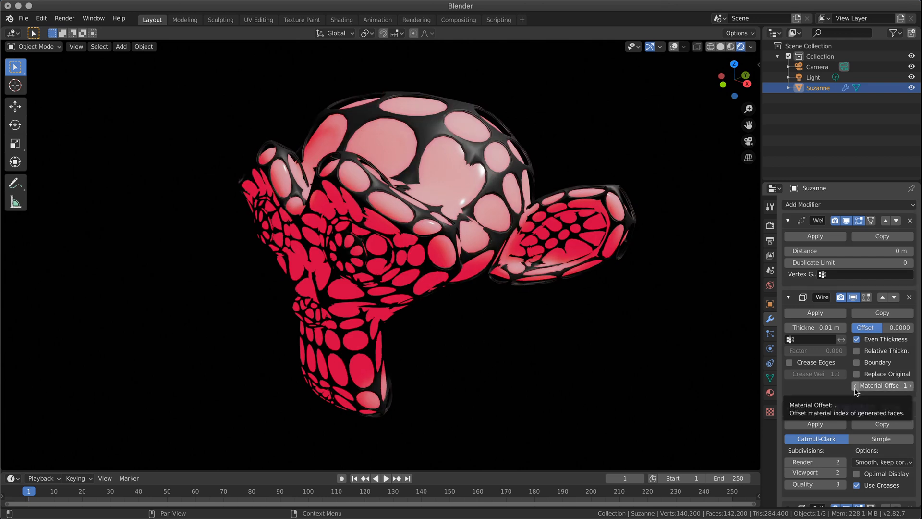
# - Try moving the dark material to the first slot, switching the Wireframe's Material Offset to 0 and back to 1
pyautogui.click(770, 393)
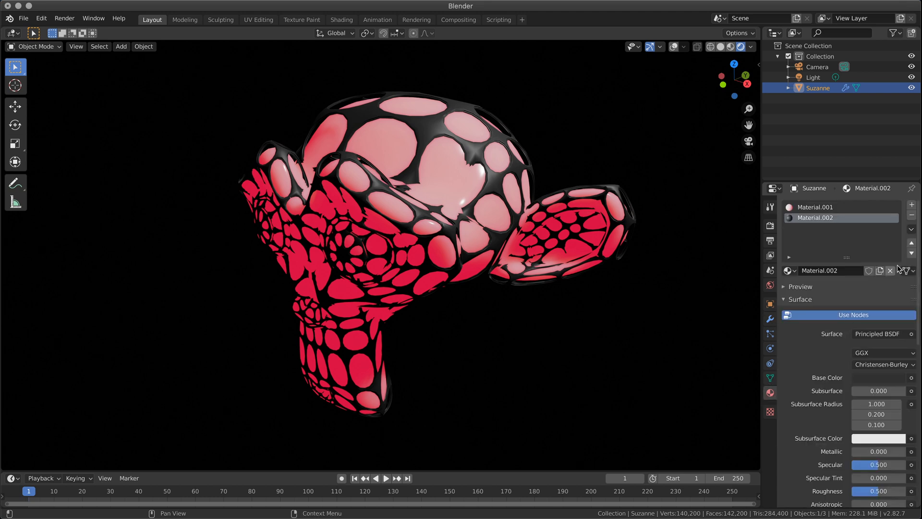
pyautogui.click(912, 242)
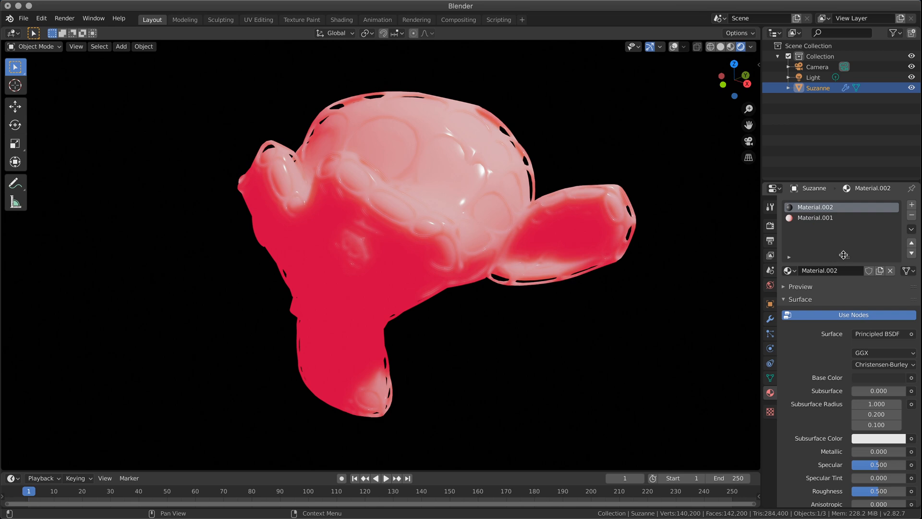
pyautogui.click(770, 318)
pyautogui.click(770, 392)
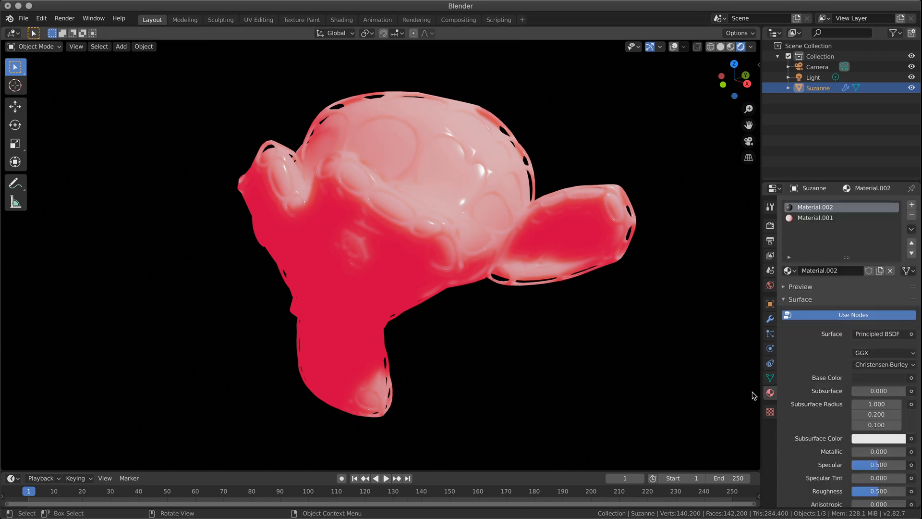
pyautogui.click(770, 318)
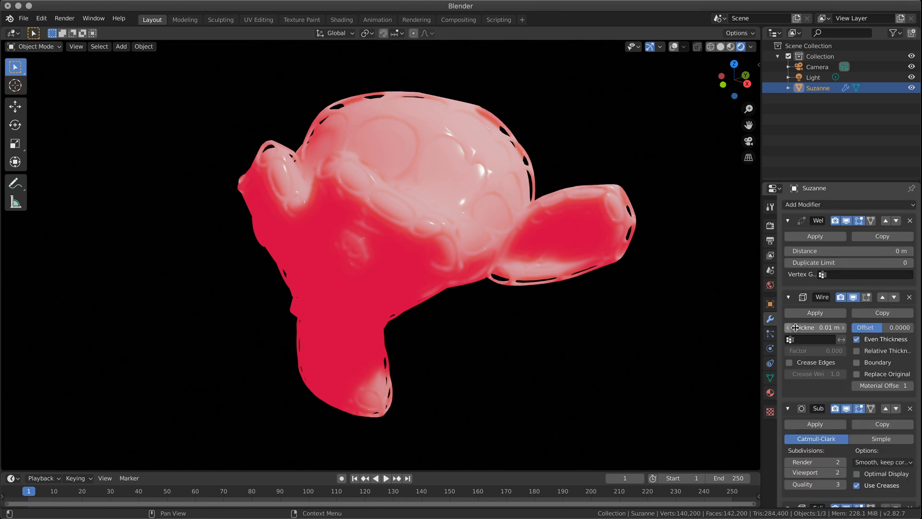
pyautogui.click(855, 386)
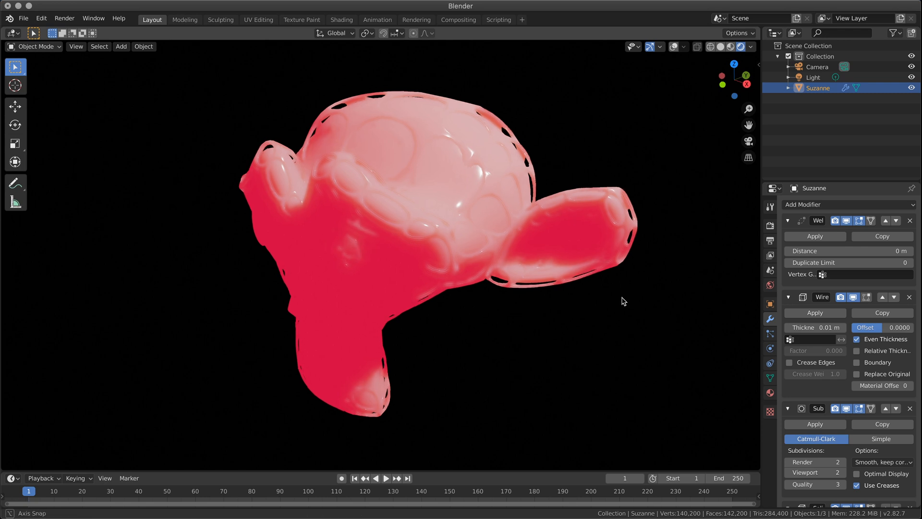
pyautogui.click(910, 387)
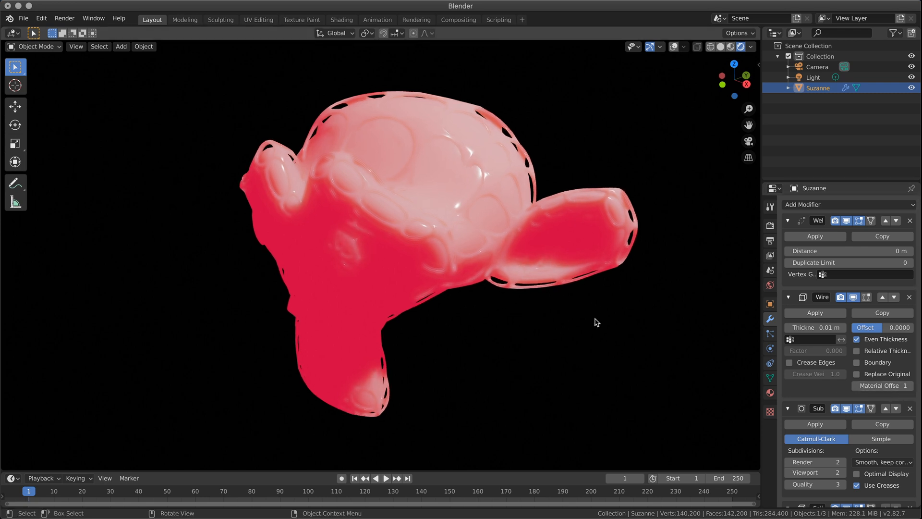
# - Compare Material Preview with Rendered shading, and return the dark material to the slot below Material.001
pyautogui.click(771, 393)
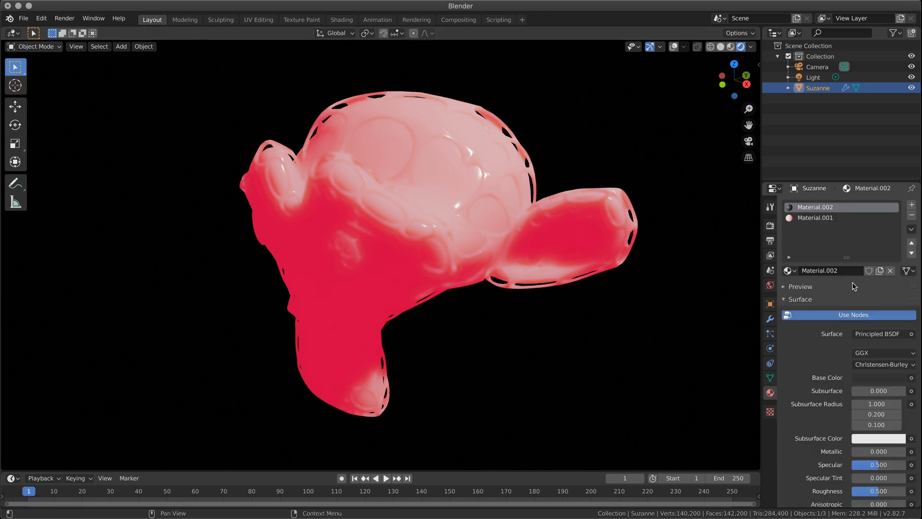
pyautogui.click(731, 47)
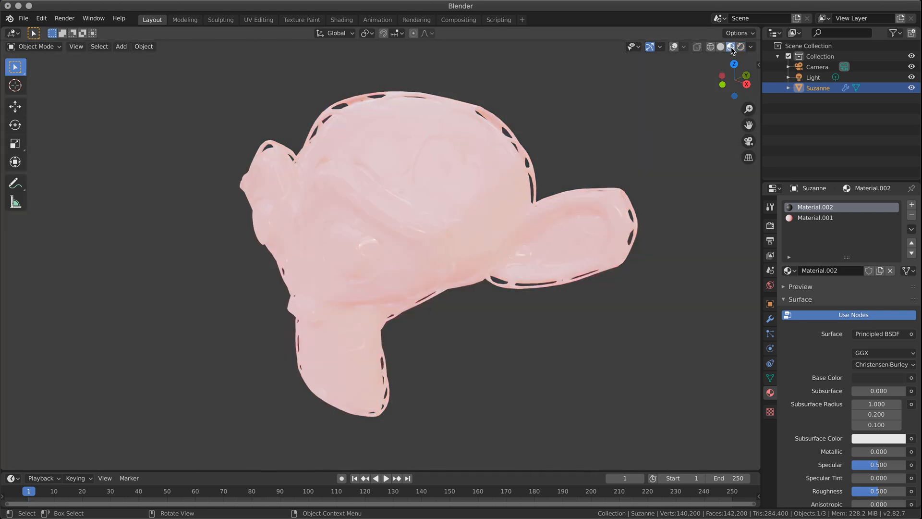
pyautogui.click(743, 48)
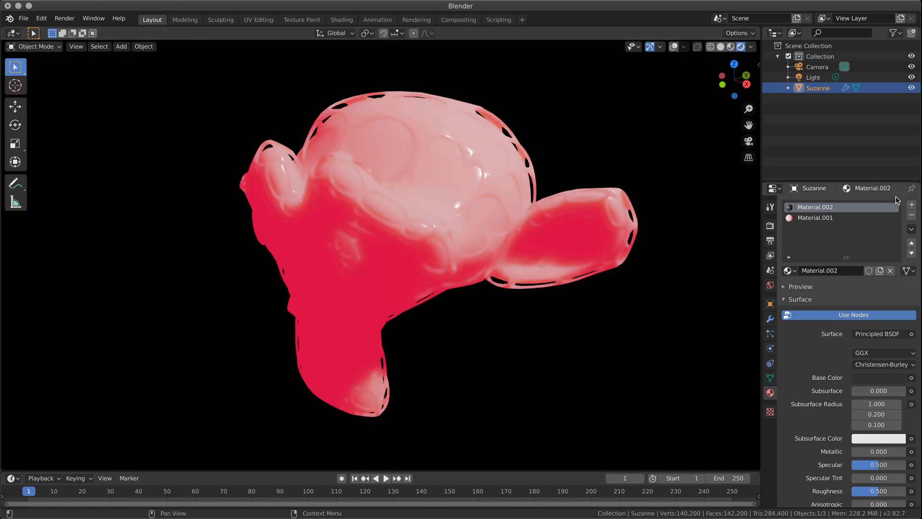
pyautogui.click(911, 252)
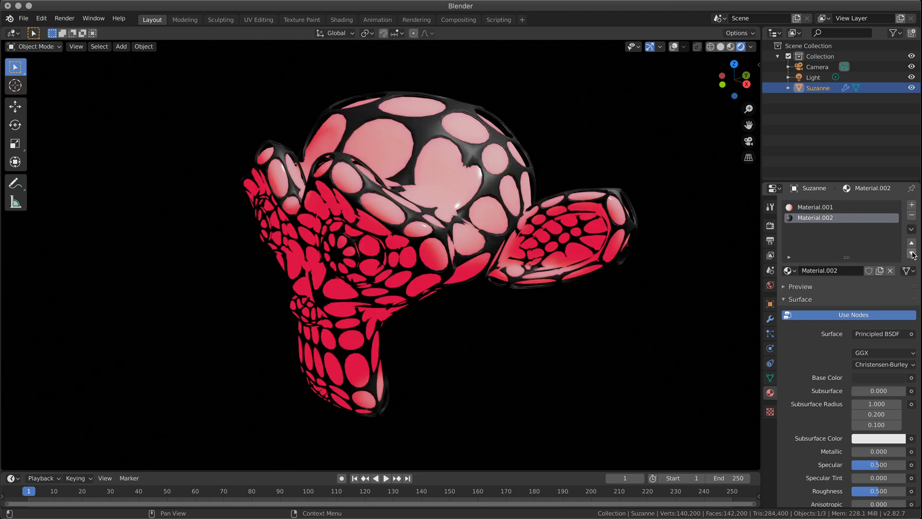
pyautogui.moveTo(579, 253); pyautogui.dragTo(600, 267, button='middle')
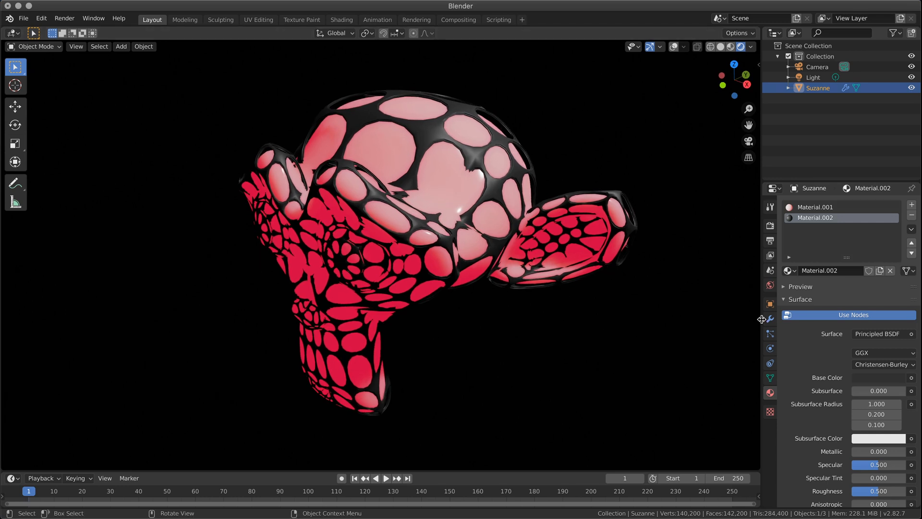
# - Set the Wireframe modifier's Offset to 1.0000
pyautogui.click(770, 318)
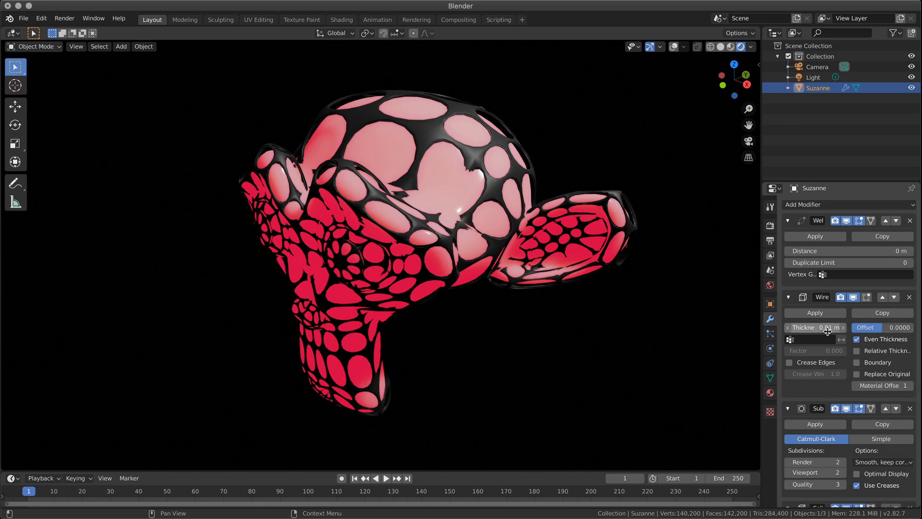
pyautogui.moveTo(881, 327); pyautogui.dragTo(913, 327)
pyautogui.moveTo(582, 315)
pyautogui.mouseDown(button='middle')
pyautogui.moveTo(558, 329)
pyautogui.moveTo(566, 318)
pyautogui.mouseUp(button='middle')
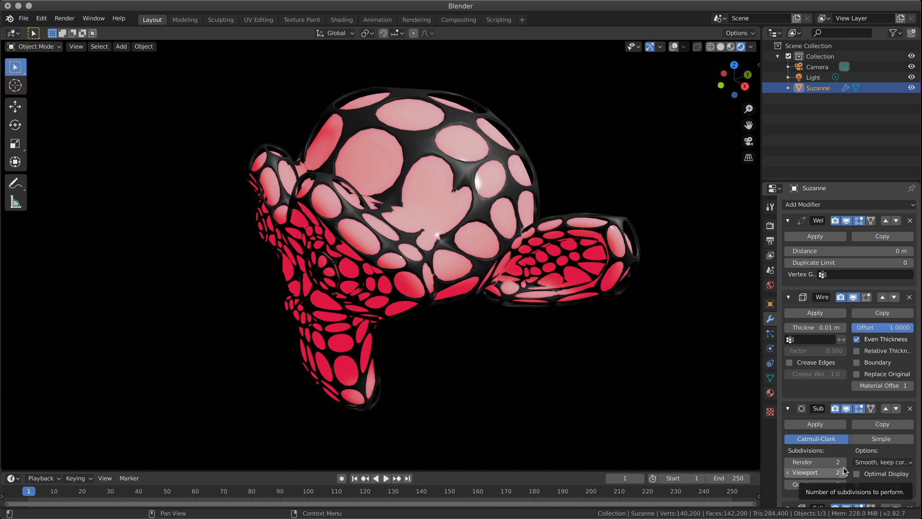
# - Try the Subdivision Surface modifier's Viewport level at 1 and return it to 2
pyautogui.click(788, 472)
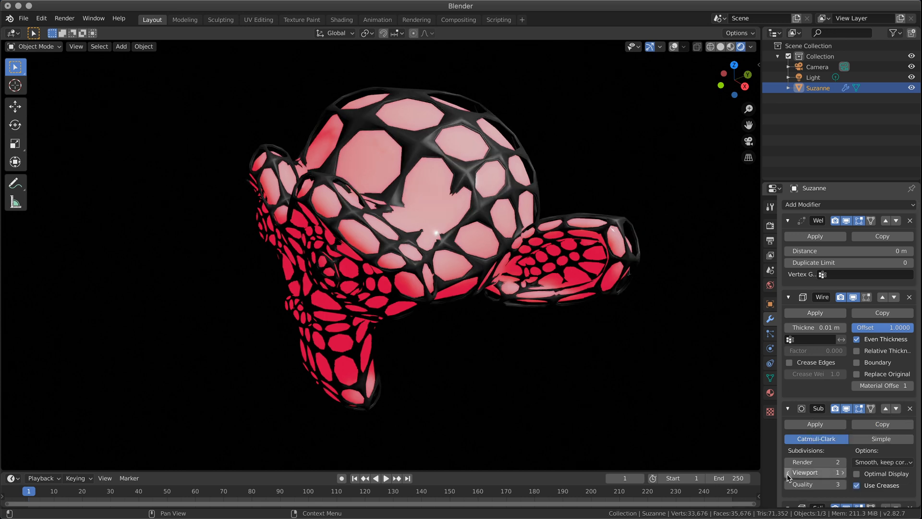
pyautogui.click(843, 472)
pyautogui.moveTo(639, 307)
pyautogui.mouseDown(button='middle')
pyautogui.moveTo(529, 324)
pyautogui.moveTo(653, 313)
pyautogui.mouseUp(button='middle')
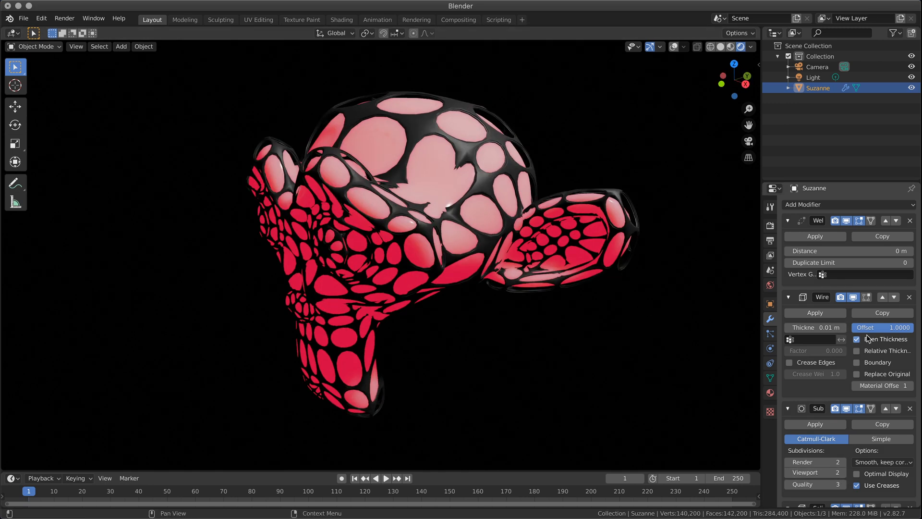
# - Reduce the Wireframe modifier's Thickness to 0.009 m
pyautogui.click(788, 330)
pyautogui.click(788, 331)
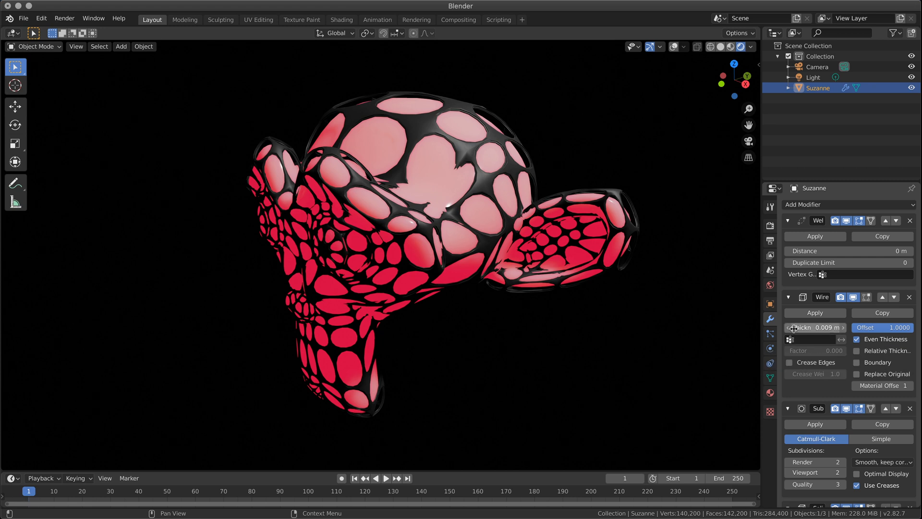
pyautogui.moveTo(596, 329); pyautogui.dragTo(486, 337, button='middle')
pyautogui.scroll(1, 465, 330)
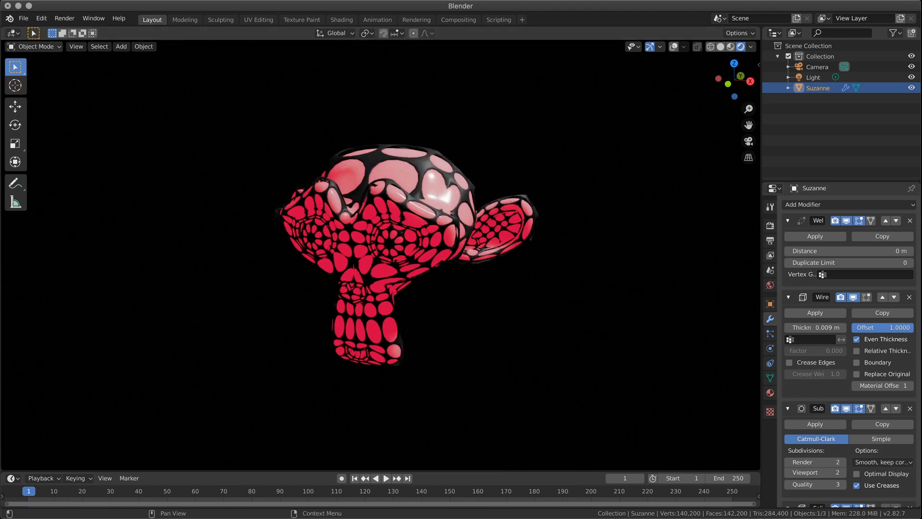
# - Set the Wireframe modifier's Material Offset to 0 and move the dark Material.002 above Material.001
pyautogui.click(855, 386)
pyautogui.click(769, 393)
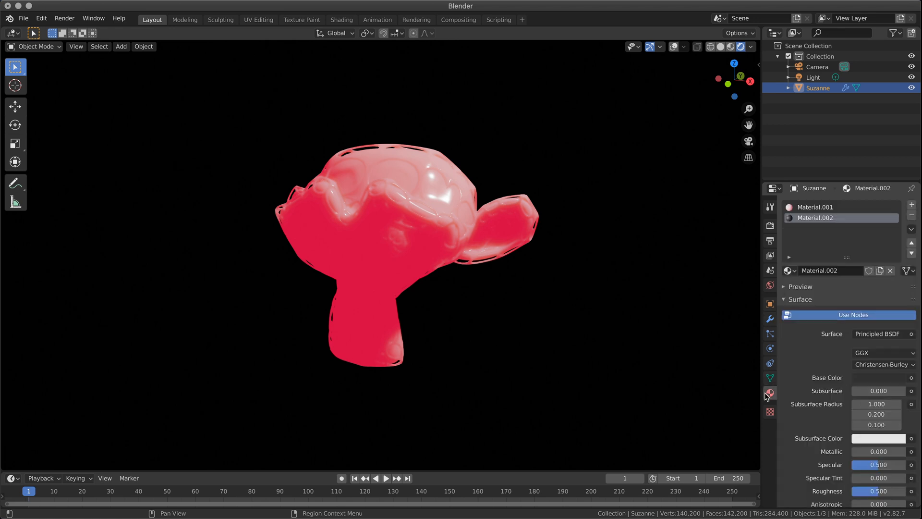
pyautogui.click(912, 244)
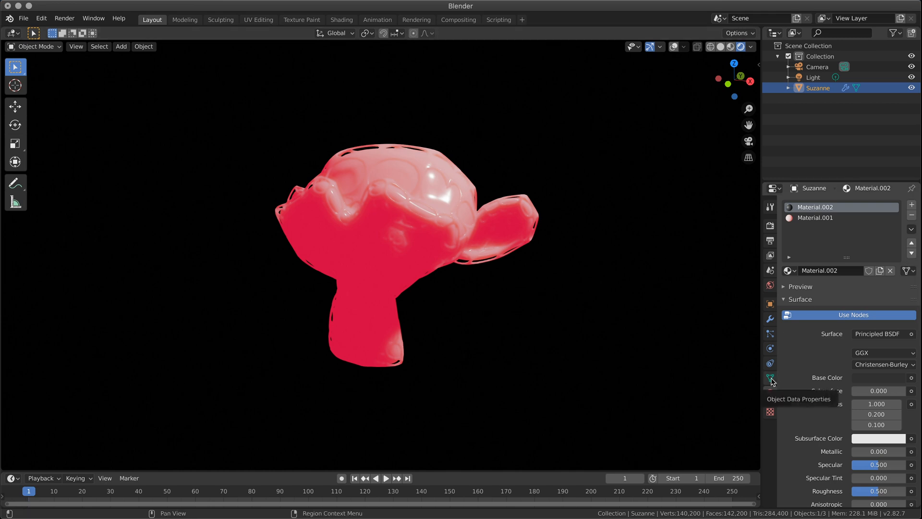
# - Enable Optimal Display and disable Use Creases on the Subdivision Surface modifier
pyautogui.click(769, 321)
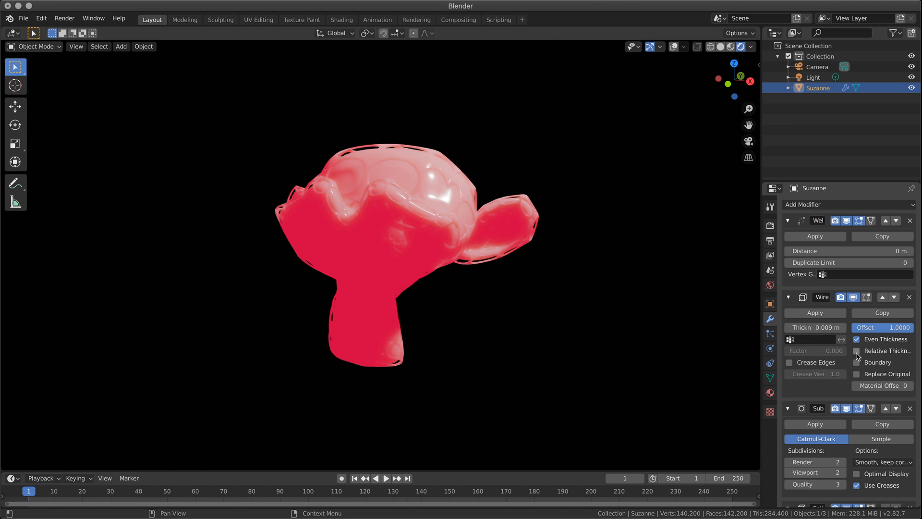
pyautogui.scroll(-6, 852, 359)
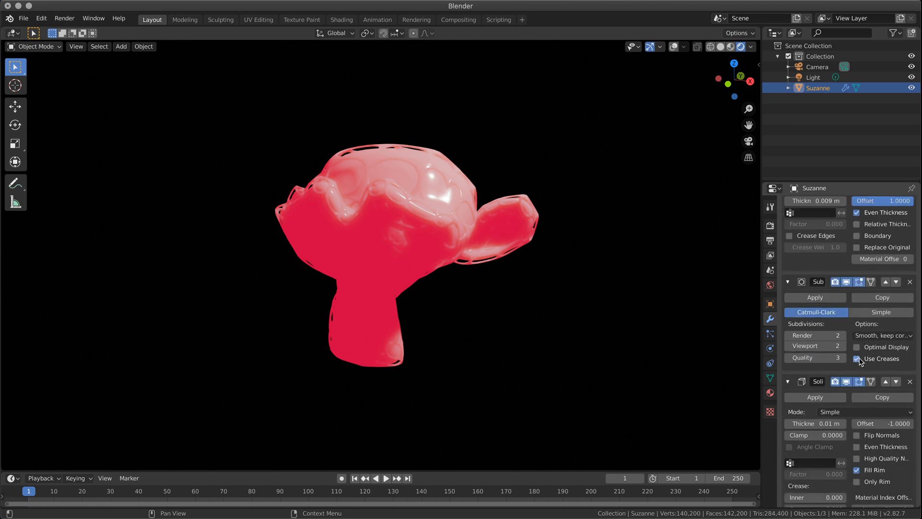
pyautogui.click(856, 347)
pyautogui.click(857, 359)
# - Remove the Solidify modifier from the monkey head
pyautogui.scroll(-2, 864, 473)
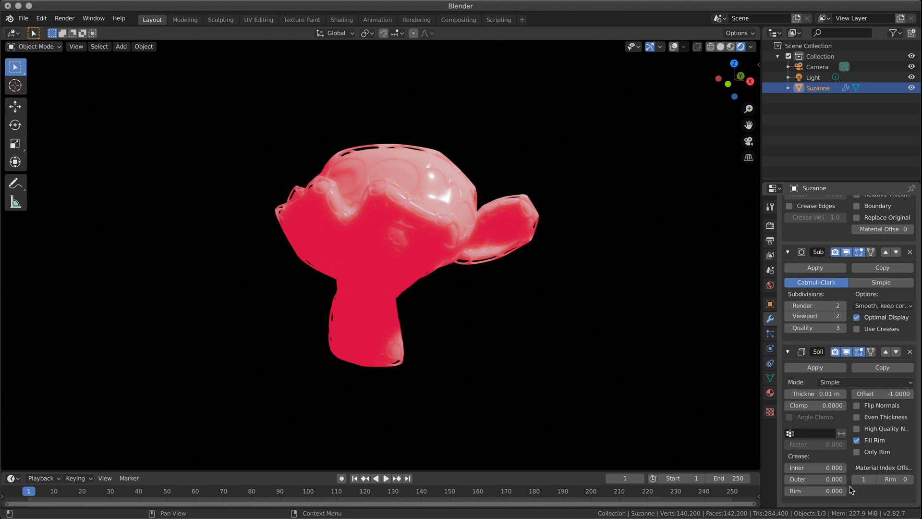
pyautogui.click(910, 352)
pyautogui.moveTo(370, 293); pyautogui.dragTo(414, 272, button='middle')
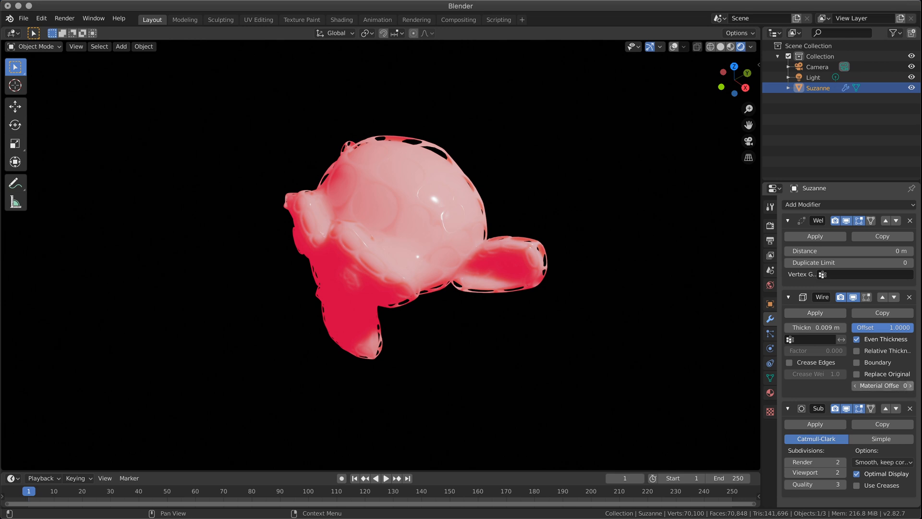
# - Try the Wireframe modifier's Material Offset at 1 and 0, and set it to -1
pyautogui.click(909, 385)
pyautogui.moveTo(855, 387); pyautogui.dragTo(865, 387)
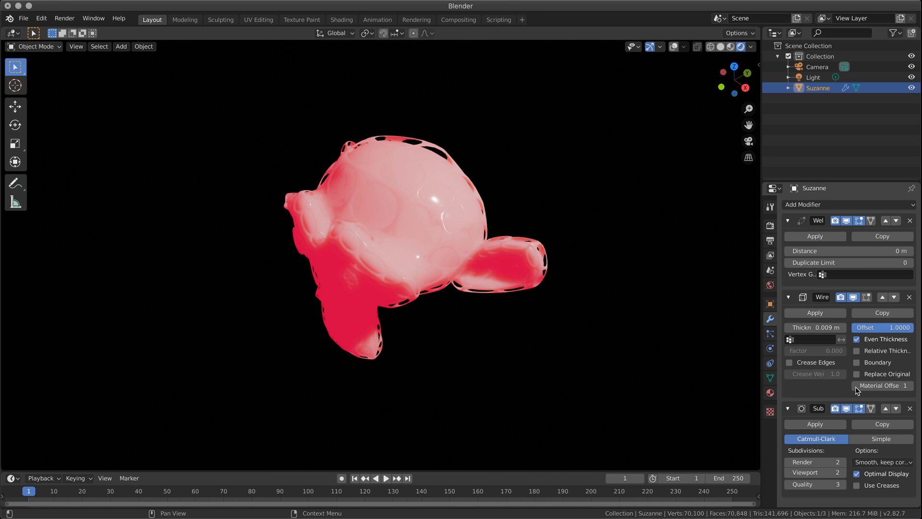
pyautogui.click(855, 387)
pyautogui.click(908, 387)
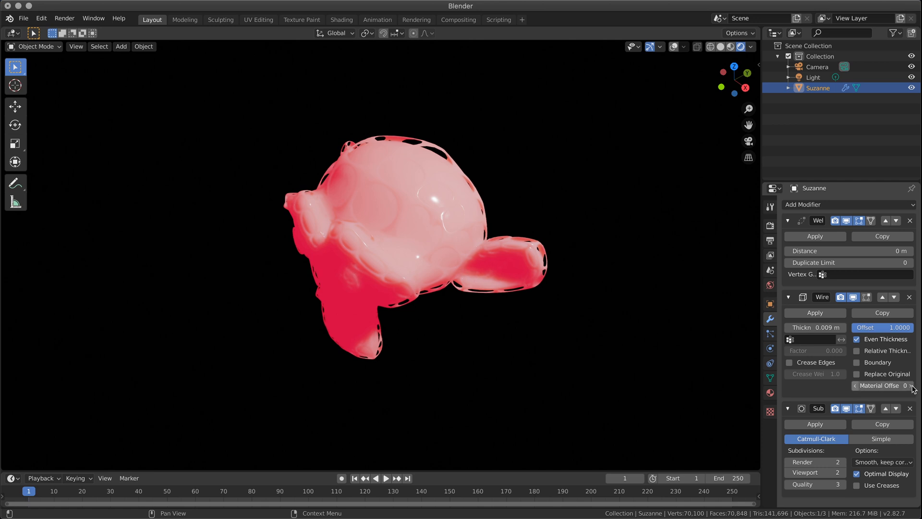
pyautogui.moveTo(604, 368); pyautogui.dragTo(591, 348, button='middle')
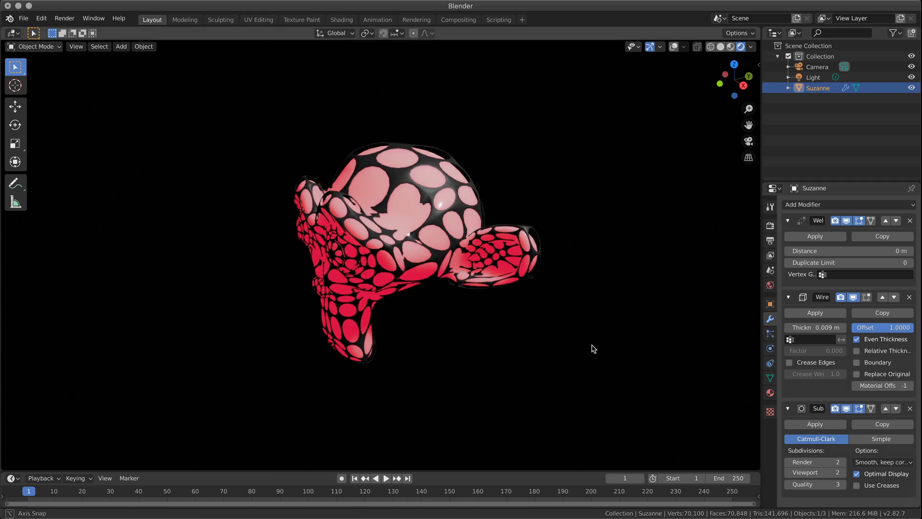
# - Examine the dark wire pattern over the red surface from the side, close up and from the front
pyautogui.moveTo(633, 387); pyautogui.dragTo(659, 385, button='middle')
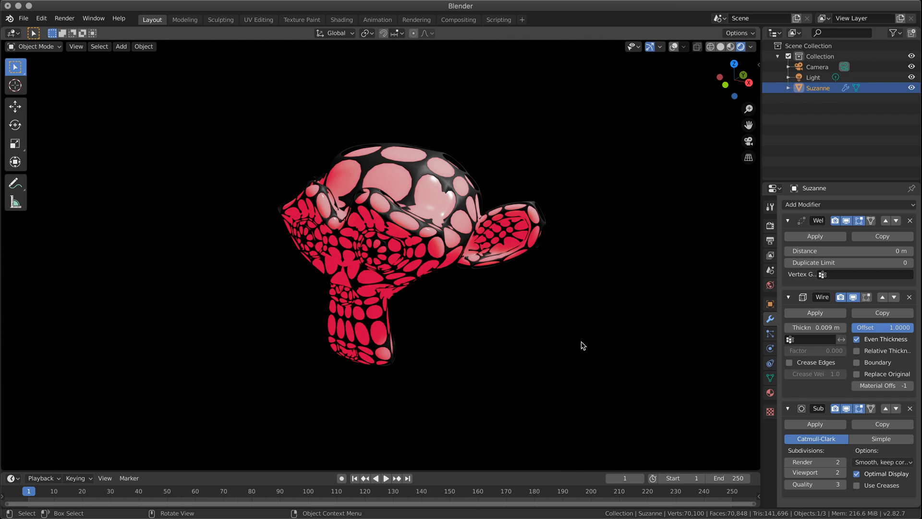
pyautogui.scroll(4, 579, 345)
pyautogui.moveTo(576, 348); pyautogui.dragTo(497, 350, button='middle')
pyautogui.scroll(-1, 527, 344)
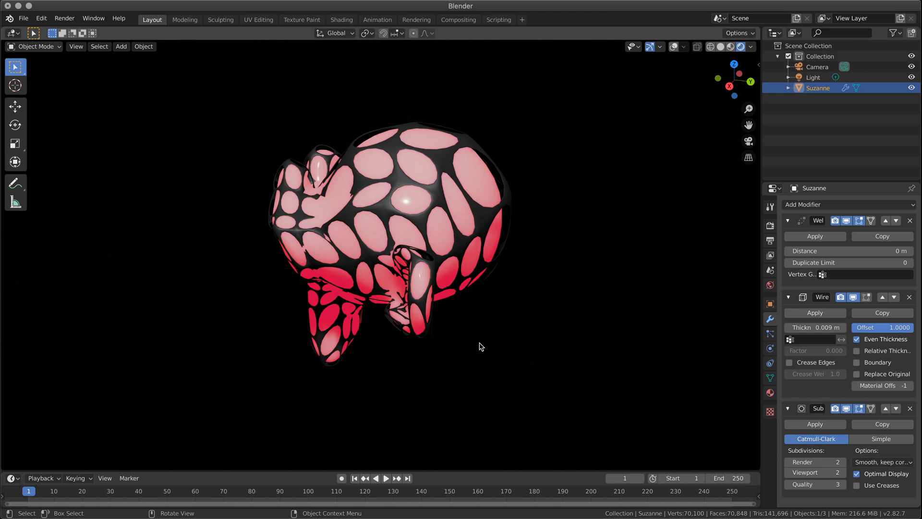
pyautogui.moveTo(537, 365); pyautogui.dragTo(623, 342, button='middle')
pyautogui.scroll(5, 523, 311)
pyautogui.scroll(-4, 527, 311)
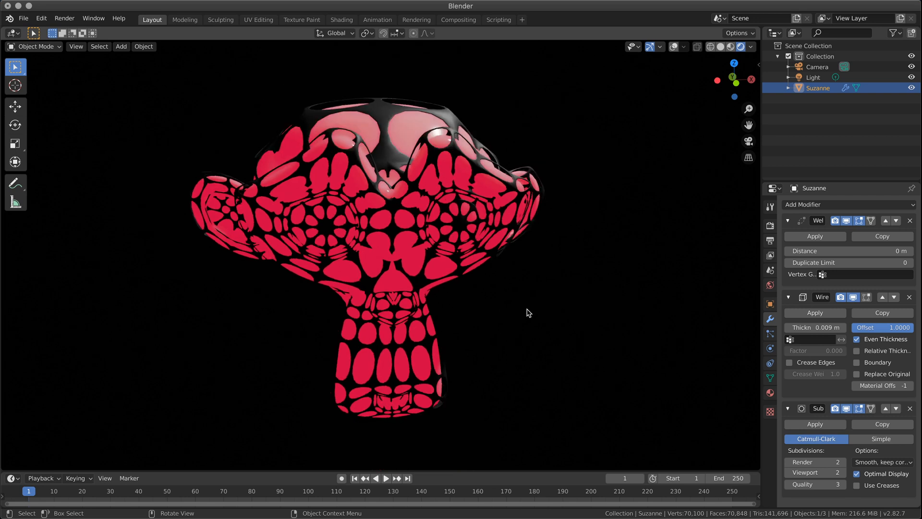
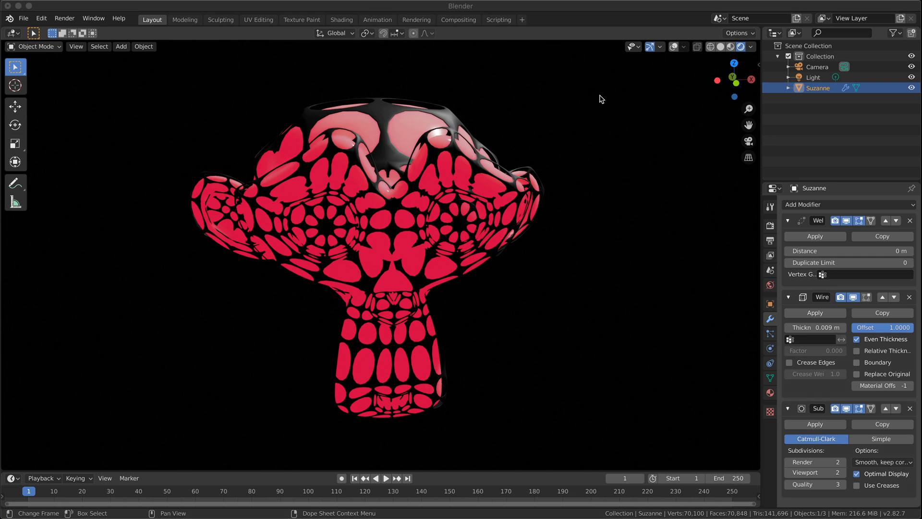
# - Switch to the browser window with YouTube Studio's Live streaming page
pyautogui.moveTo(797, 518); pyautogui.dragTo(798, 503)
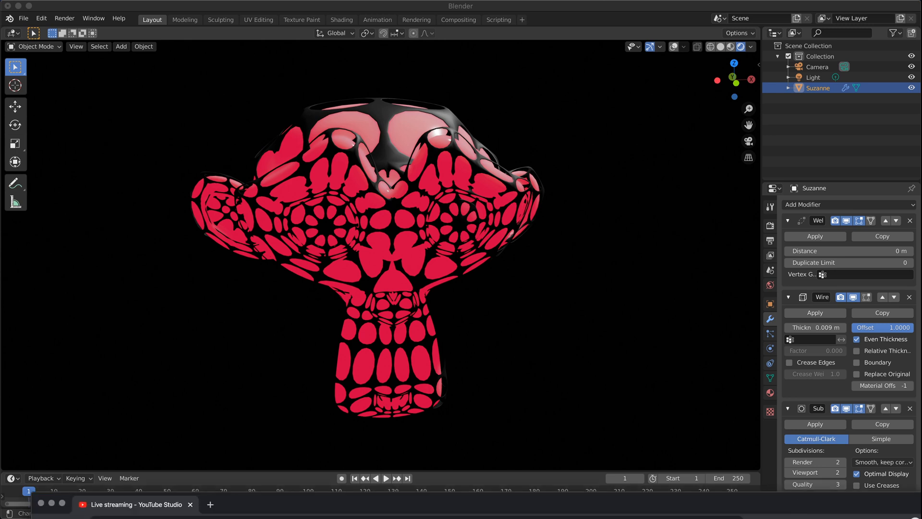